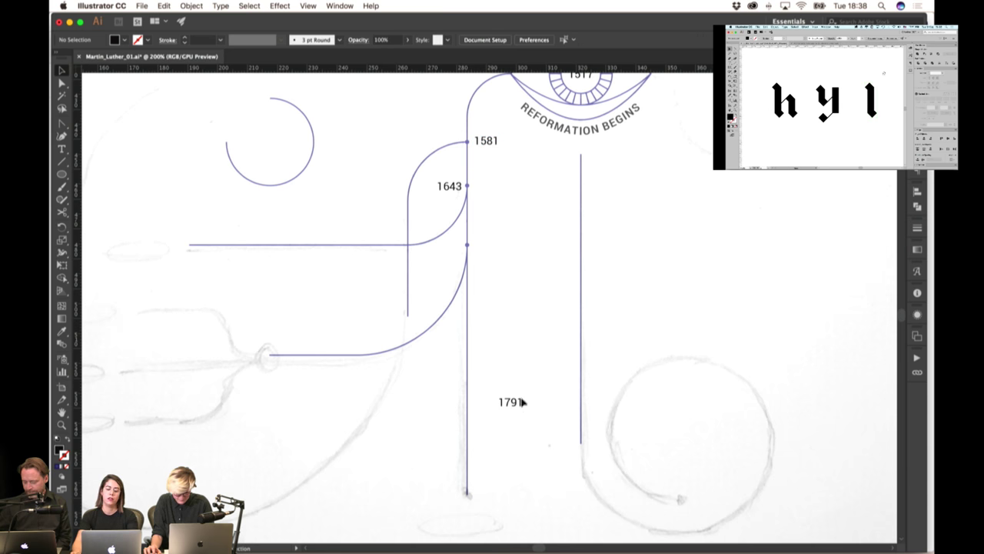
# Left-align the 1791 label and place it just right of the lowest dot on the vertical timeline
pyautogui.click(514, 403)
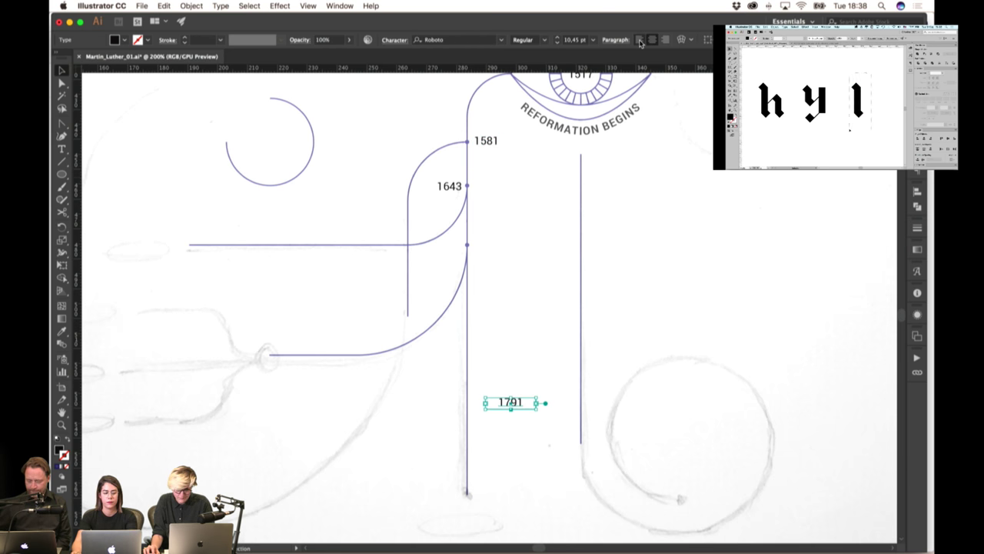
pyautogui.click(639, 40)
pyautogui.moveTo(496, 407); pyautogui.dragTo(492, 244)
pyautogui.click(506, 227)
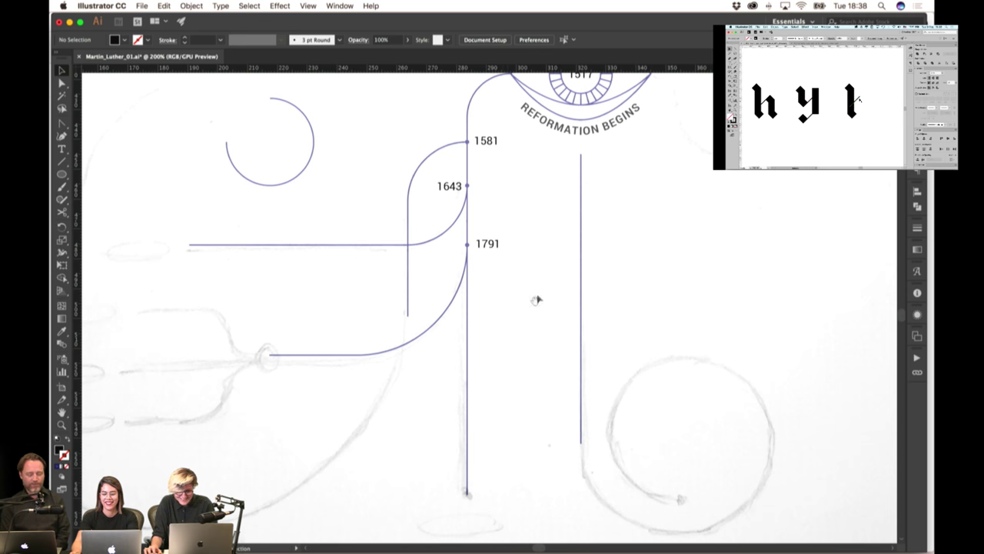
pyautogui.moveTo(528, 320); pyautogui.dragTo(567, 319)
pyautogui.moveTo(343, 315); pyautogui.dragTo(419, 311)
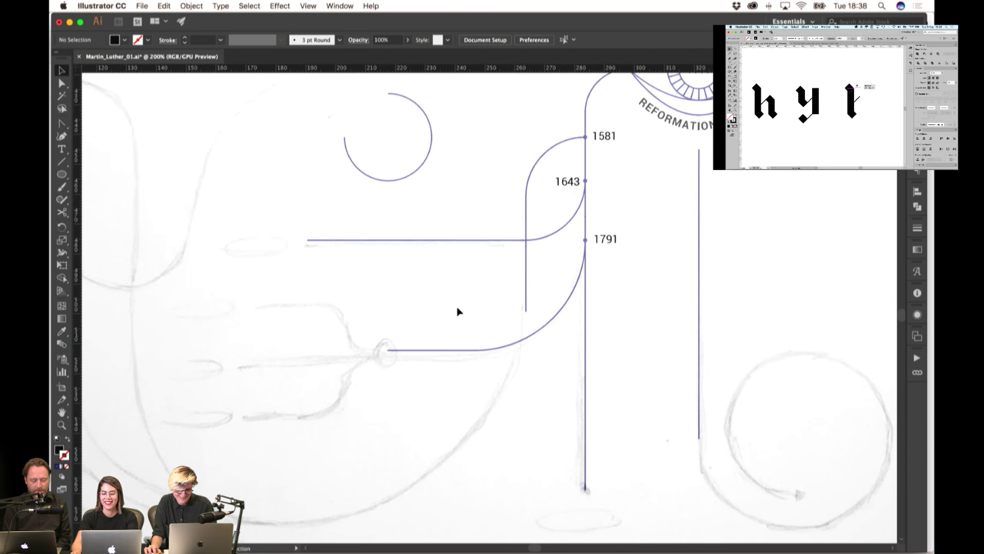
pyautogui.moveTo(587, 243); pyautogui.dragTo(358, 334)
pyautogui.press('super+z')
pyautogui.click(568, 261)
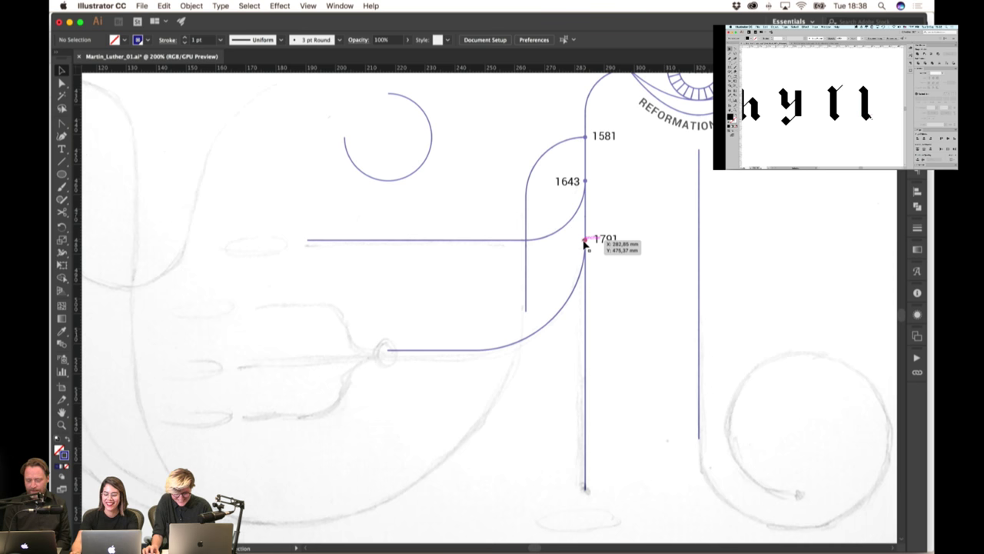
pyautogui.moveTo(584, 243); pyautogui.dragTo(366, 313)
pyautogui.press('super+z')
# Copy the 1791 dot to the left end of the lower curved branch and swap its fill and stroke to make an outlined circle
pyautogui.scroll(3, 591, 239)
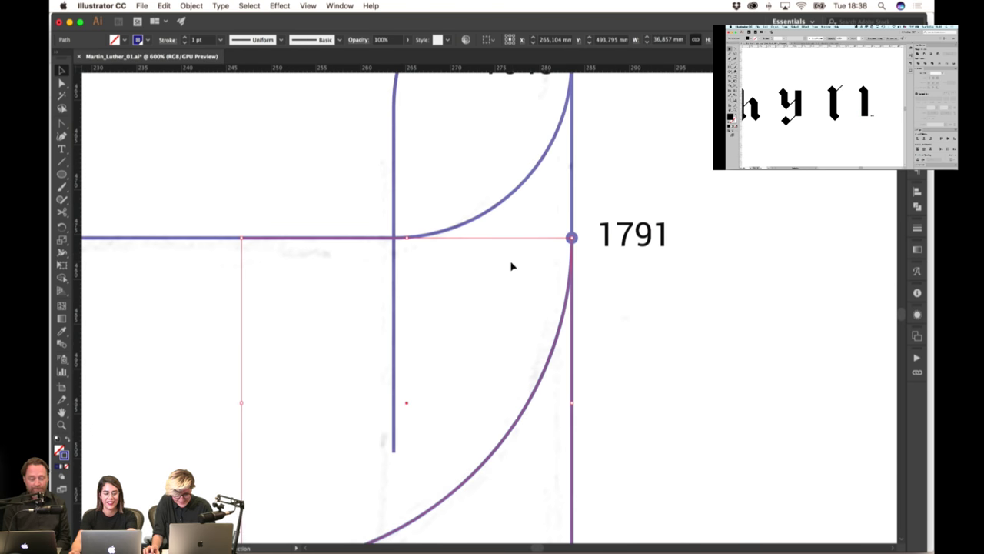
pyautogui.click(512, 266)
pyautogui.click(571, 238)
pyautogui.moveTo(331, 408); pyautogui.dragTo(482, 301)
pyautogui.moveTo(173, 448)
pyautogui.mouseDown()
pyautogui.moveTo(418, 362)
pyautogui.moveTo(444, 320)
pyautogui.moveTo(458, 332)
pyautogui.moveTo(461, 300)
pyautogui.moveTo(500, 300)
pyautogui.moveTo(464, 301)
pyautogui.mouseUp()
pyautogui.scroll(2, 339, 359)
pyautogui.click(67, 439)
pyautogui.click(505, 242)
pyautogui.scroll(-5, 444, 316)
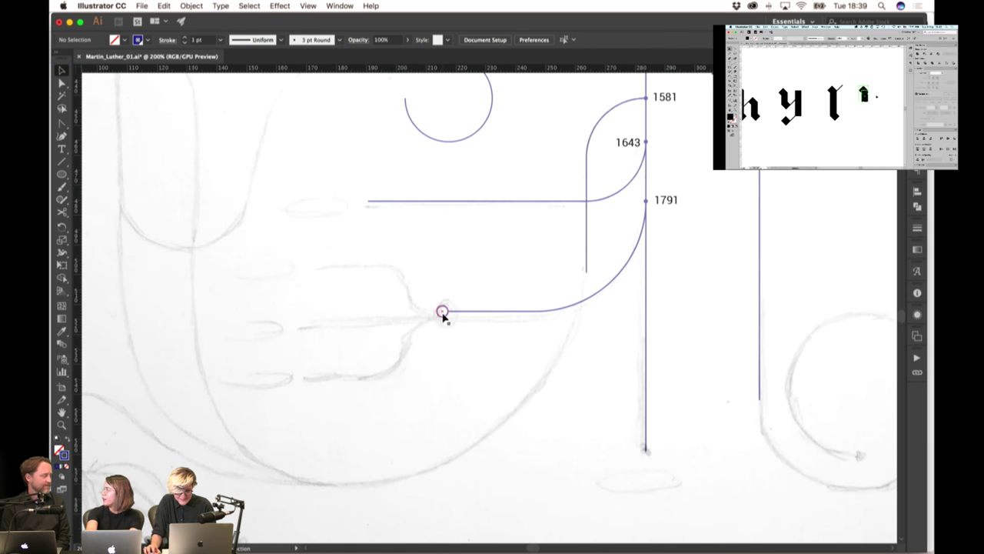
pyautogui.moveTo(456, 262); pyautogui.dragTo(467, 273)
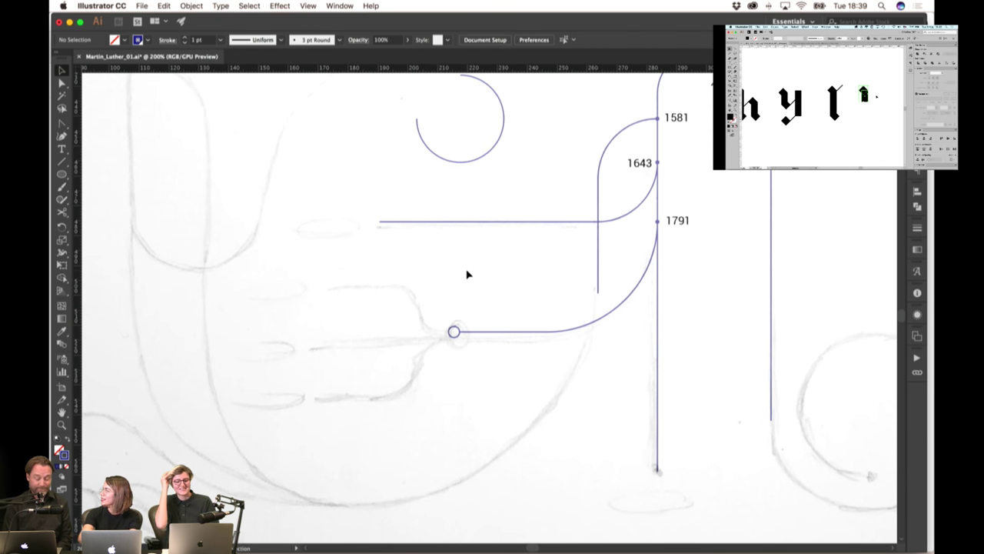
# Copy the quarter arc below 1643 and rotate it so that it curves upward from the outlined circle
pyautogui.moveTo(448, 282); pyautogui.dragTo(492, 297)
pyautogui.moveTo(669, 230); pyautogui.dragTo(490, 295)
pyautogui.moveTo(529, 238); pyautogui.dragTo(516, 330)
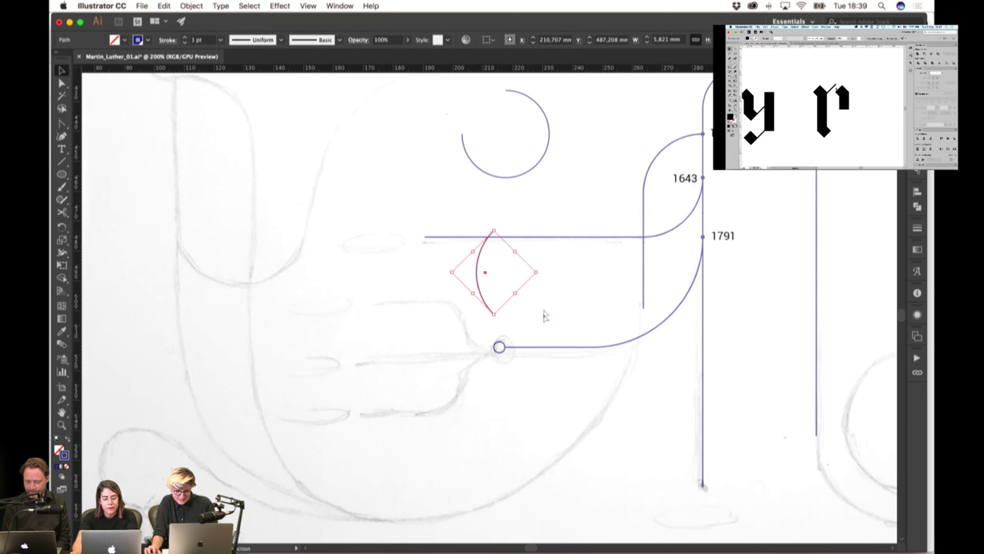
pyautogui.press('super+z')
pyautogui.moveTo(526, 237); pyautogui.dragTo(496, 347)
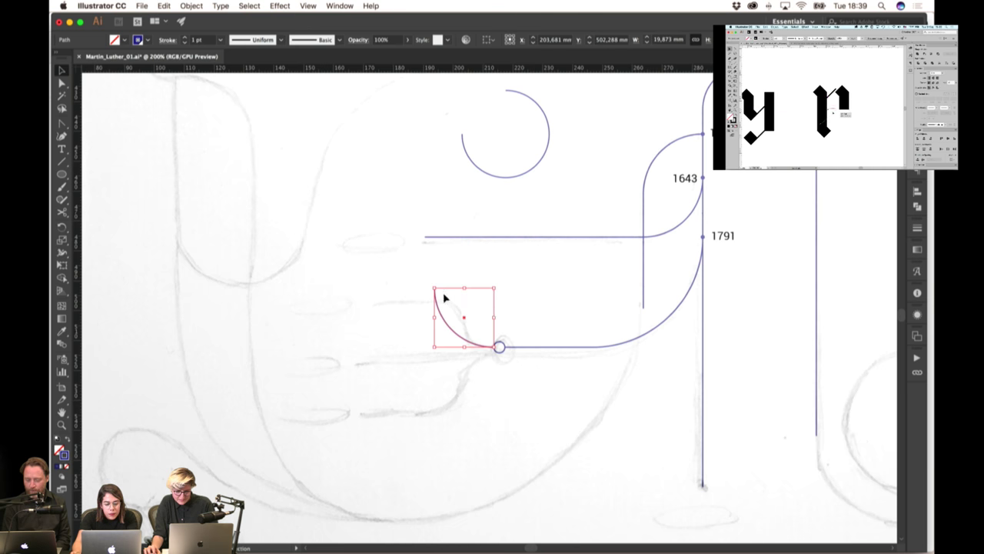
# Scale down the arc at the circle and continue it with a matching opposite arc to form an S-curve
pyautogui.moveTo(437, 289); pyautogui.dragTo(467, 320)
pyautogui.click(493, 333)
pyautogui.click(502, 306)
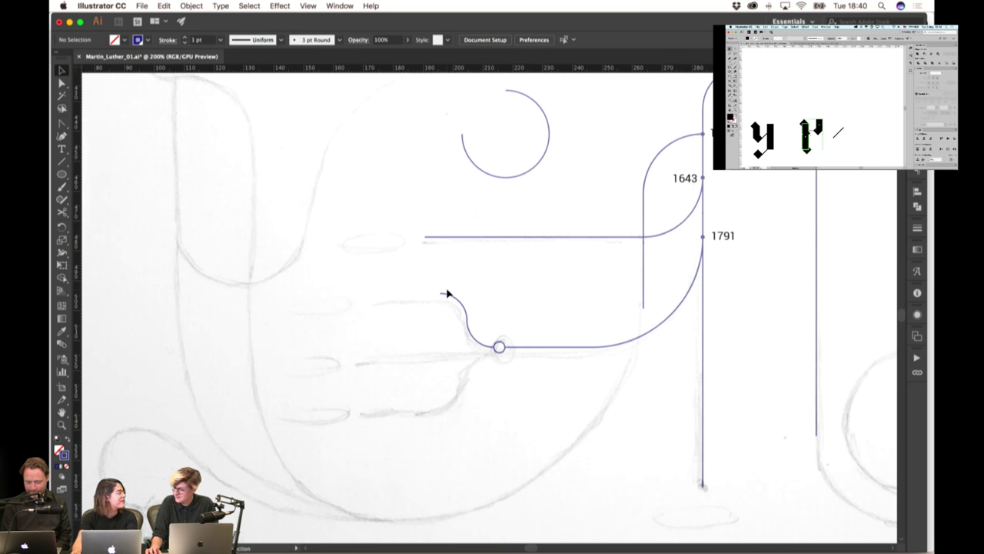
# Copy the 1643 branch's horizontal line to the upper end of the S-curve and shorten it to about 26.5 mm
pyautogui.scroll(-2, 483, 292)
pyautogui.moveTo(497, 293); pyautogui.dragTo(505, 323)
pyautogui.scroll(1, 463, 326)
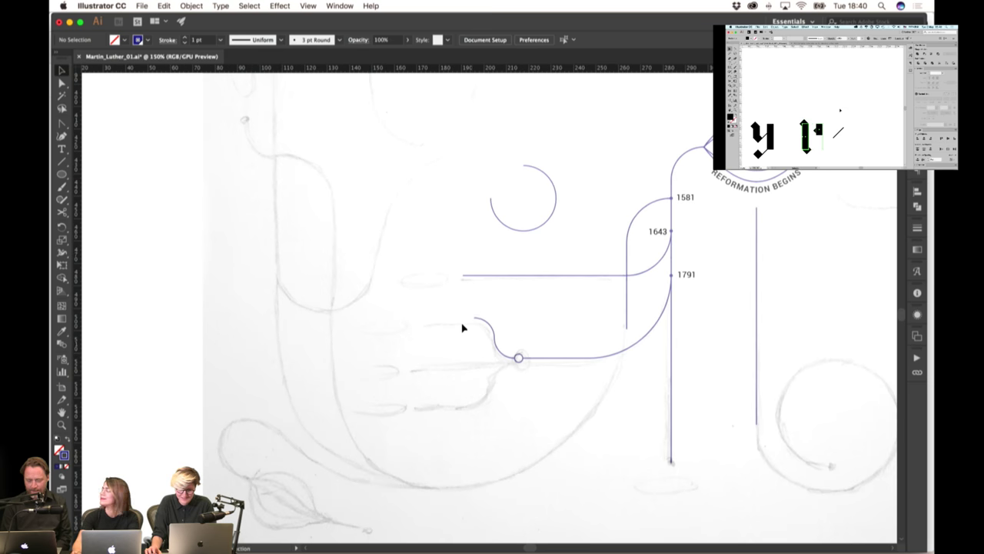
pyautogui.click(505, 277)
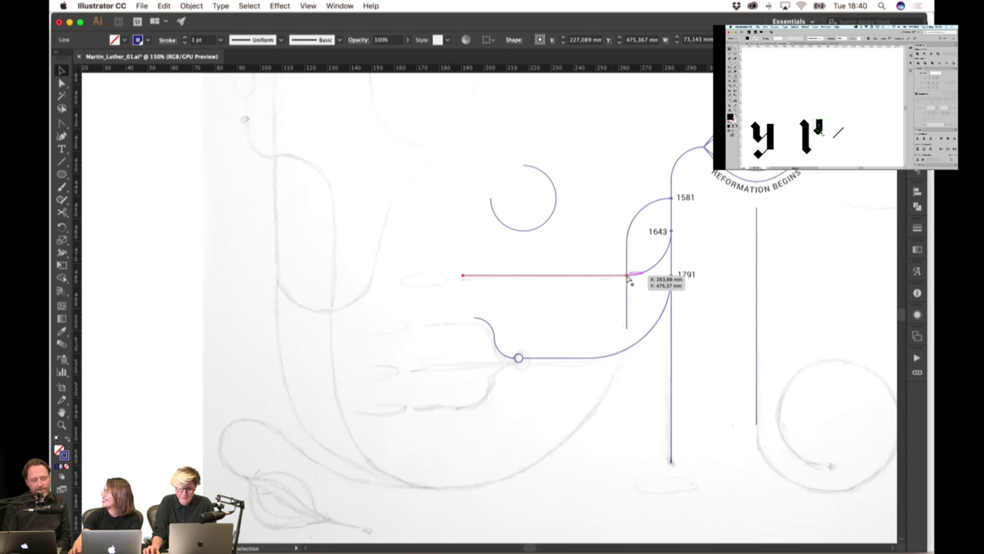
pyautogui.moveTo(628, 276); pyautogui.dragTo(474, 317)
pyautogui.press('super+shift+a')
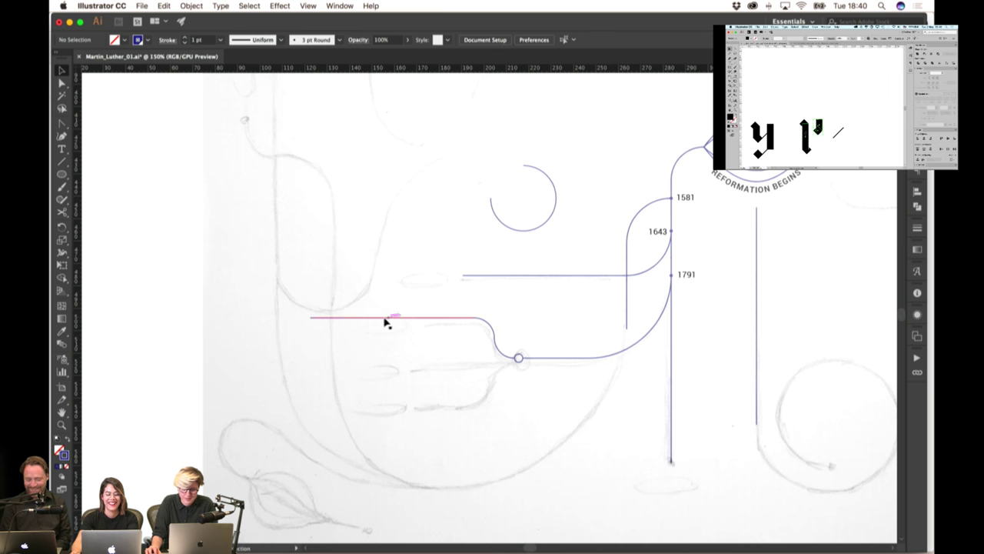
pyautogui.moveTo(312, 317); pyautogui.dragTo(415, 316)
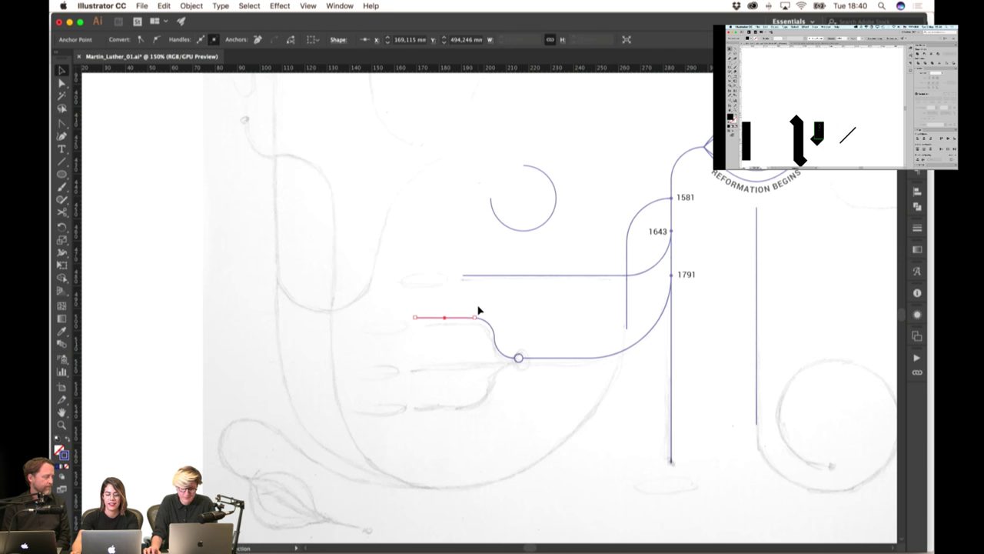
# Copy the short horizontal line to the circle's left side and extend it to align with the upper line's left end
pyautogui.scroll(-1, 477, 310)
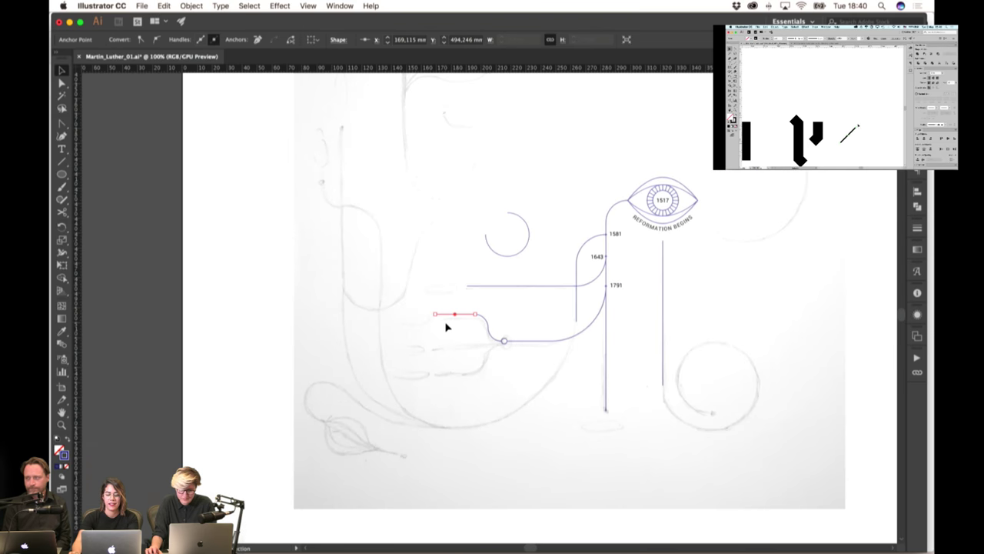
pyautogui.scroll(1, 446, 325)
pyautogui.click(486, 312)
pyautogui.moveTo(504, 306); pyautogui.dragTo(543, 361)
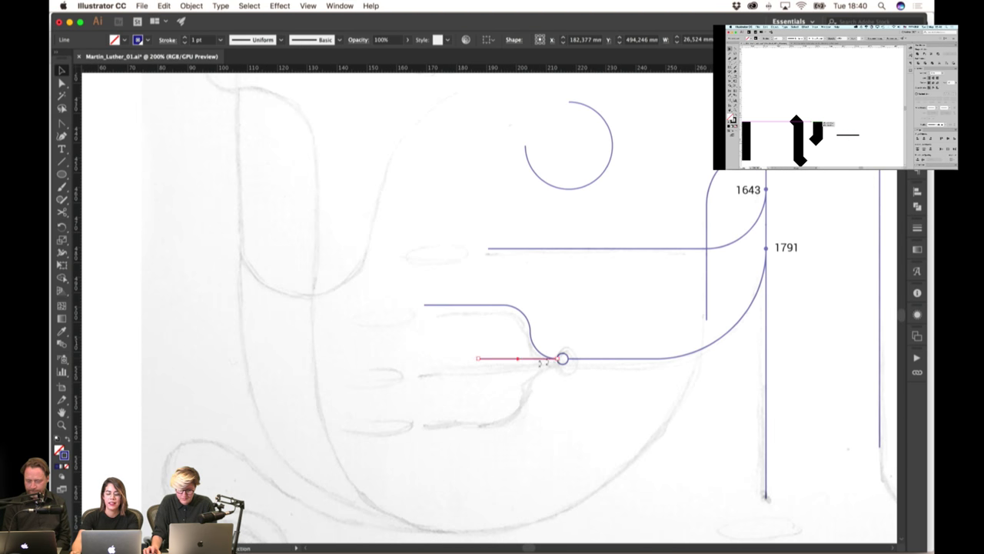
pyautogui.click(453, 369)
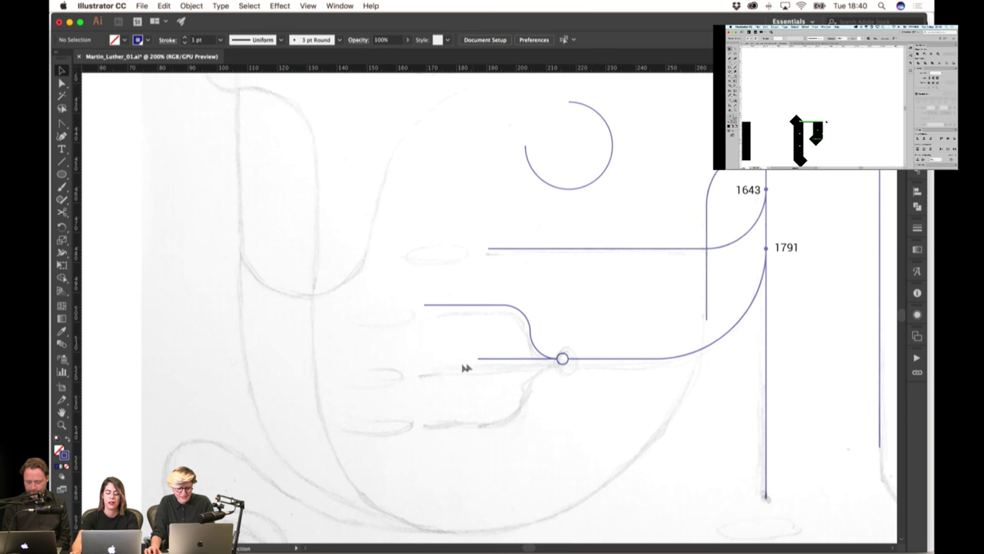
pyautogui.moveTo(476, 360); pyautogui.dragTo(425, 358)
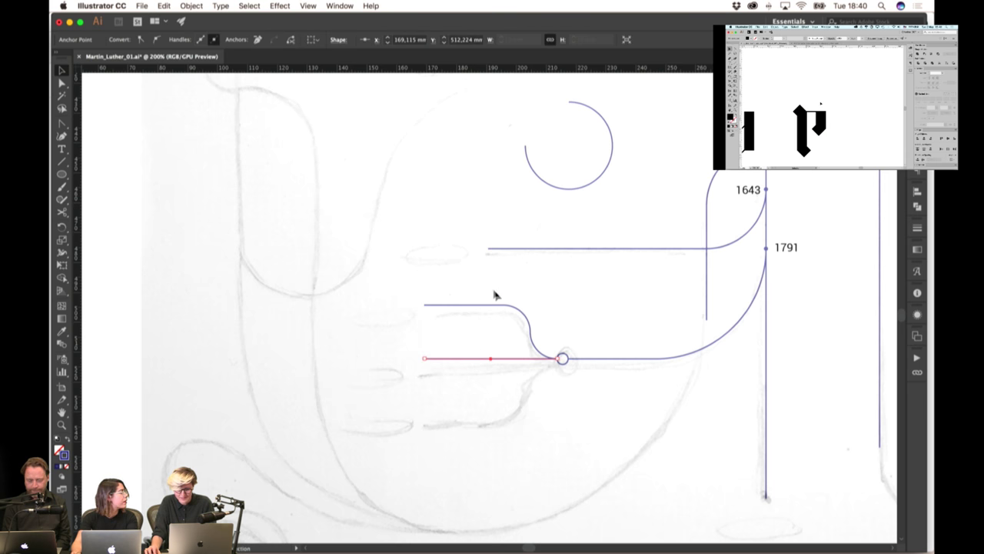
# Duplicate the upper S-shaped branch including its straight line and reflect the copy across the horizontal axis
pyautogui.moveTo(494, 289); pyautogui.dragTo(541, 348)
pyautogui.moveTo(522, 308); pyautogui.dragTo(523, 276)
pyautogui.rightClick(556, 274)
pyautogui.moveTo(611, 415)
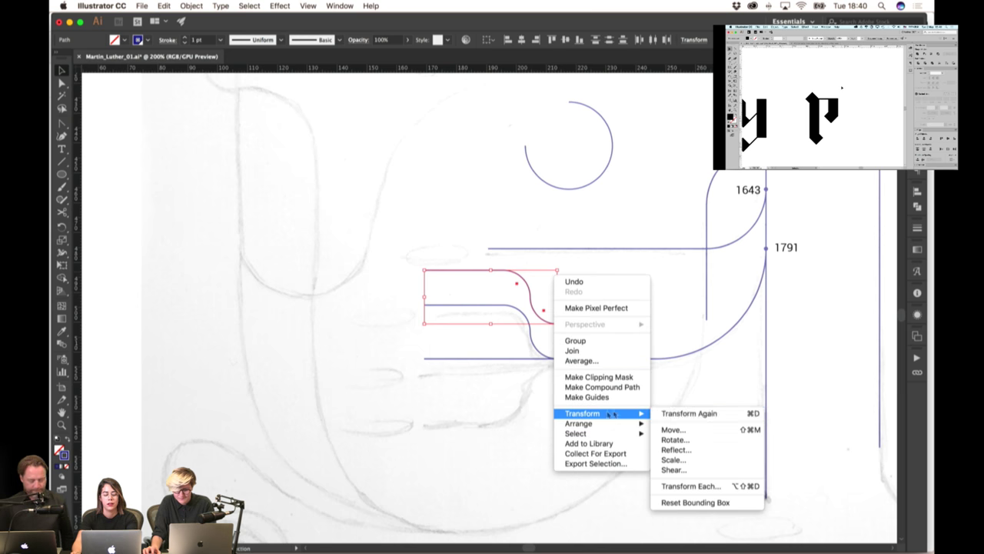
pyautogui.click(675, 449)
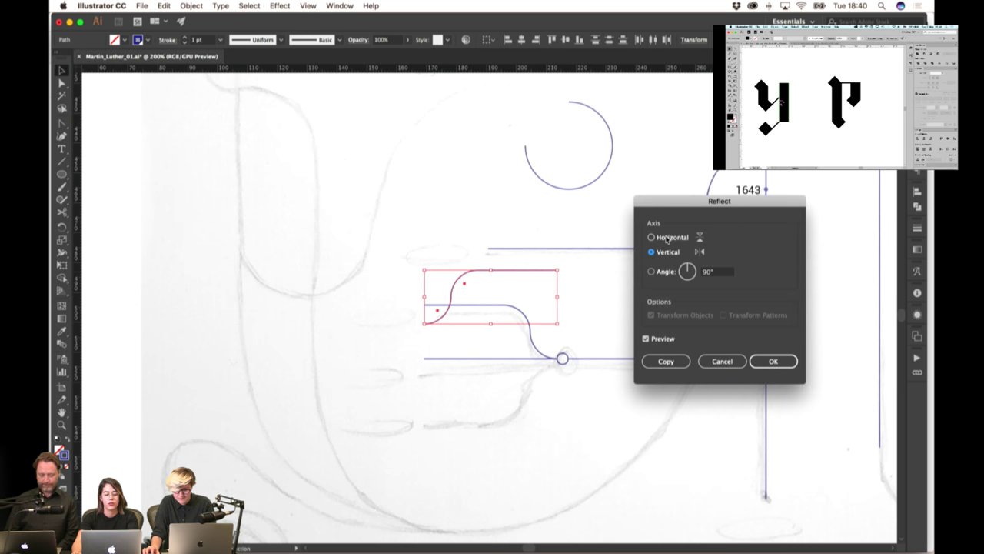
pyautogui.click(667, 238)
pyautogui.press('Return')
# Move the reflected branch so that its curved end meets the circle, forming the lowest of three branches
pyautogui.press('a')
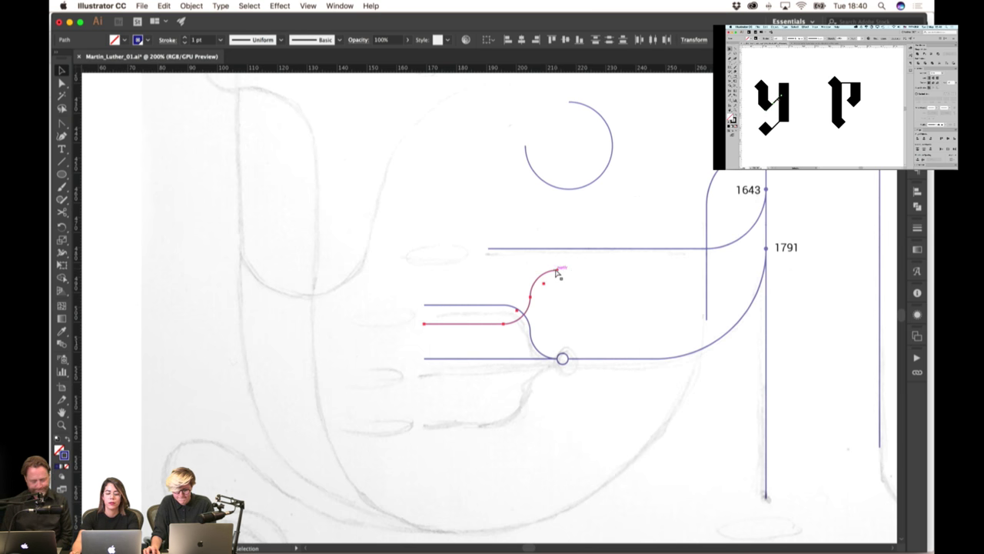
pyautogui.moveTo(557, 274); pyautogui.dragTo(562, 358)
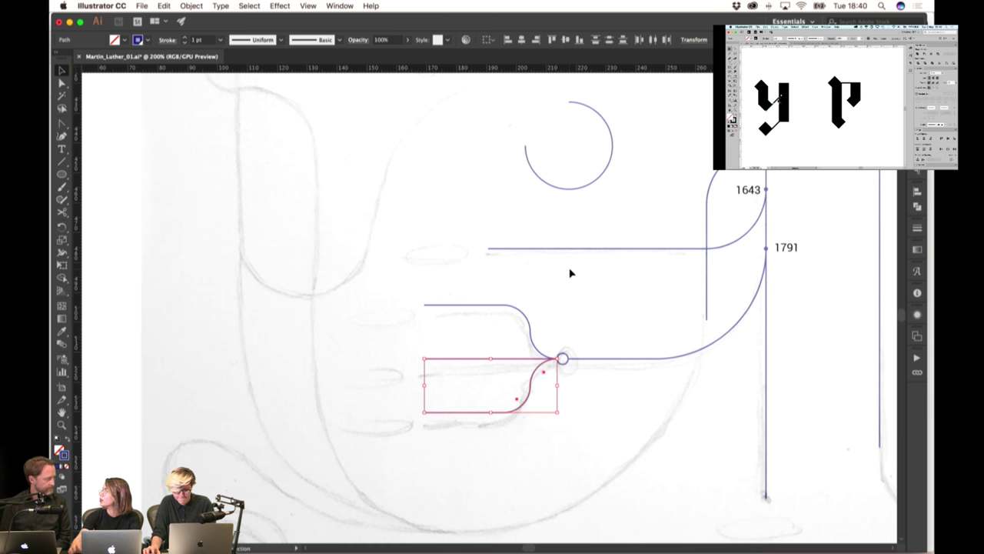
pyautogui.click(549, 290)
# Extend the branch from 1581 downward with a large quarter arc sweeping left along the sketched bottom curve
pyautogui.press('super+1')
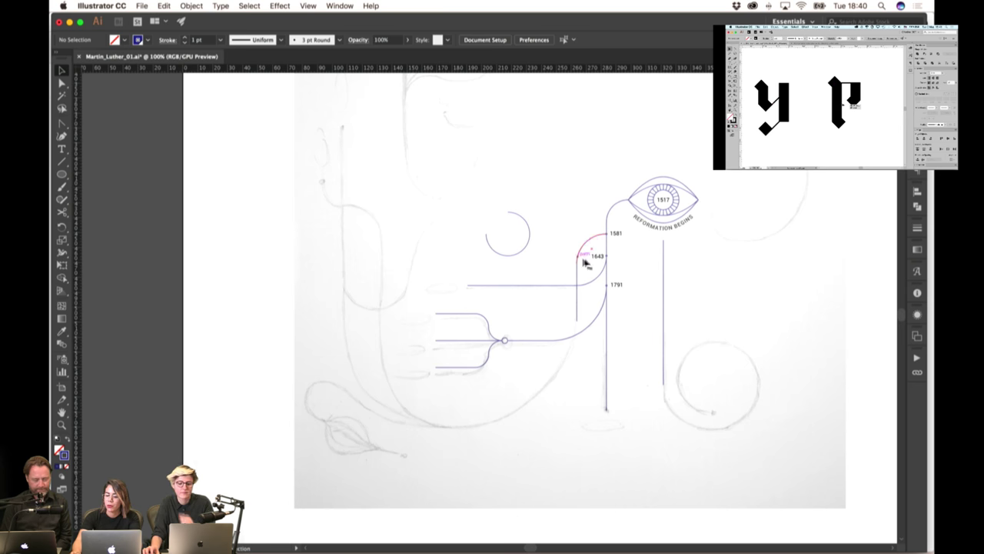
pyautogui.moveTo(590, 240); pyautogui.dragTo(472, 439)
pyautogui.click(618, 425)
pyautogui.hscroll(-2, 485, 406)
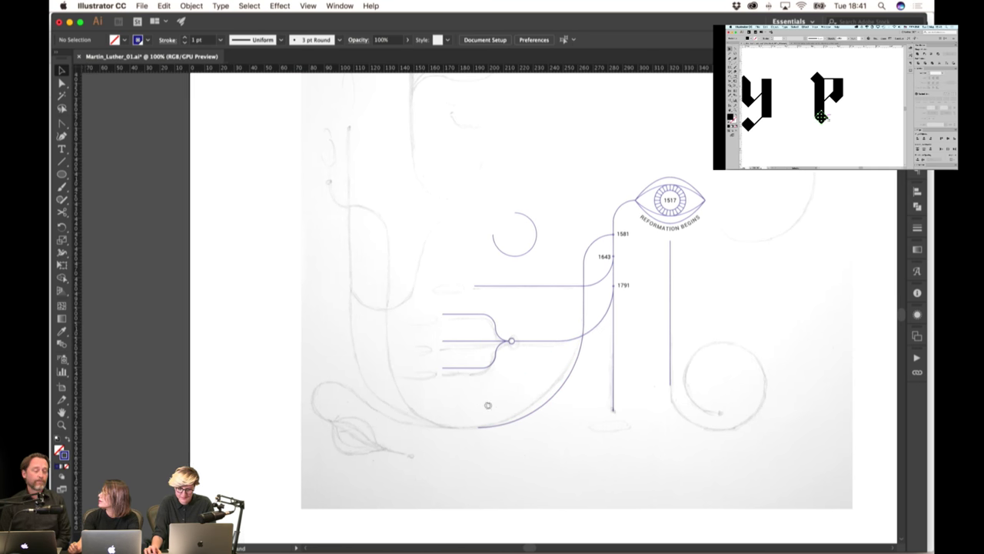
# Examine the denomination family tree on the neighbouring artboard, including the Dutch Reformed and Church of England branches
pyautogui.scroll(-3, 607, 416)
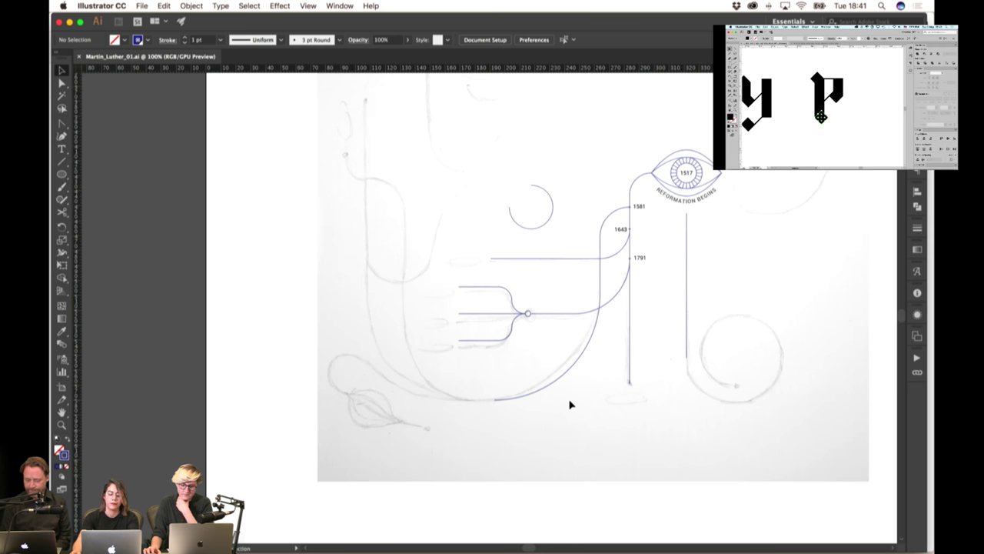
pyautogui.scroll(-1, 570, 404)
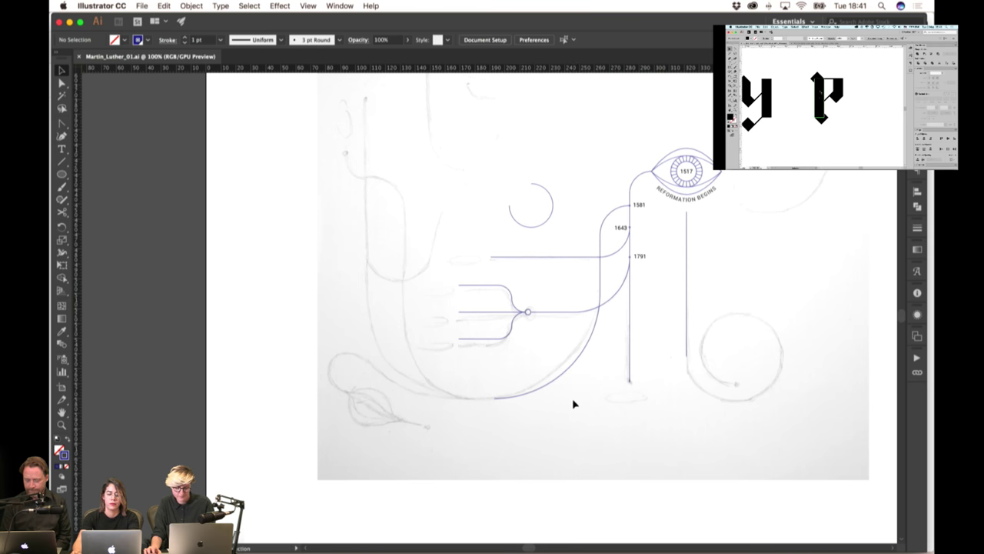
pyautogui.moveTo(522, 418); pyautogui.dragTo(613, 426)
pyautogui.press('super+minus')
pyautogui.hscroll(-10, 531, 447)
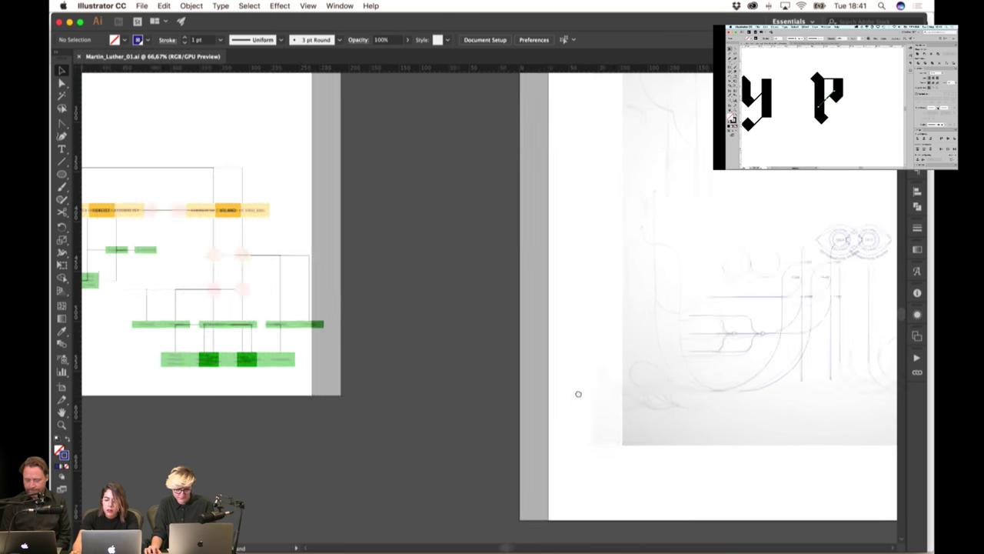
pyautogui.hscroll(-8, 600, 388)
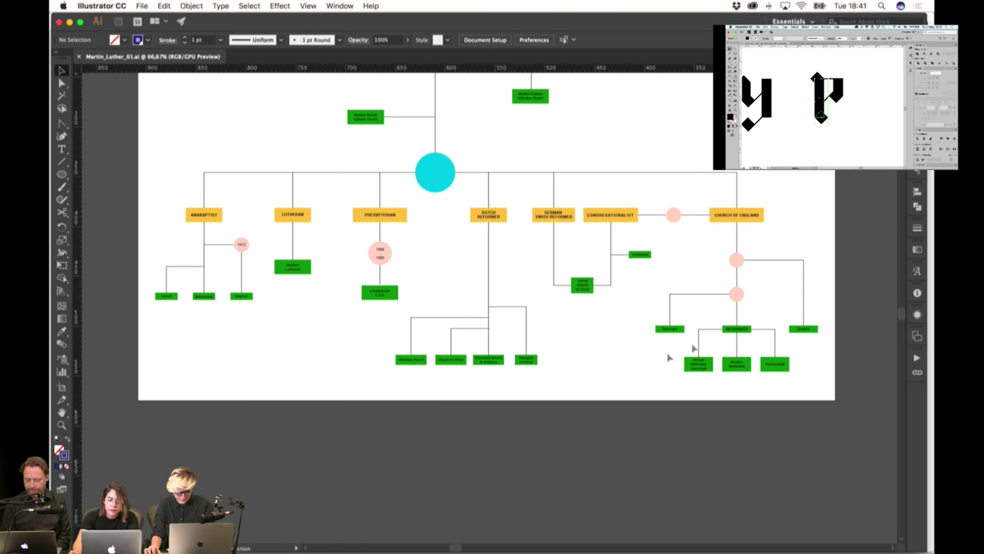
pyautogui.scroll(1, 795, 287)
pyautogui.moveTo(507, 356); pyautogui.dragTo(481, 366)
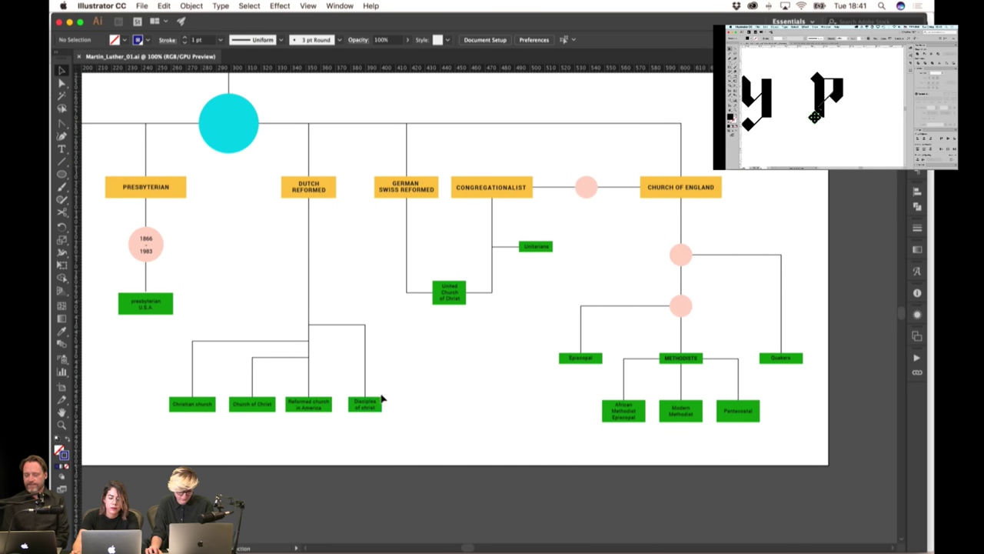
# Select all objects with the same fill color as the green Disciples of Christ box
pyautogui.click(380, 401)
pyautogui.click(250, 5)
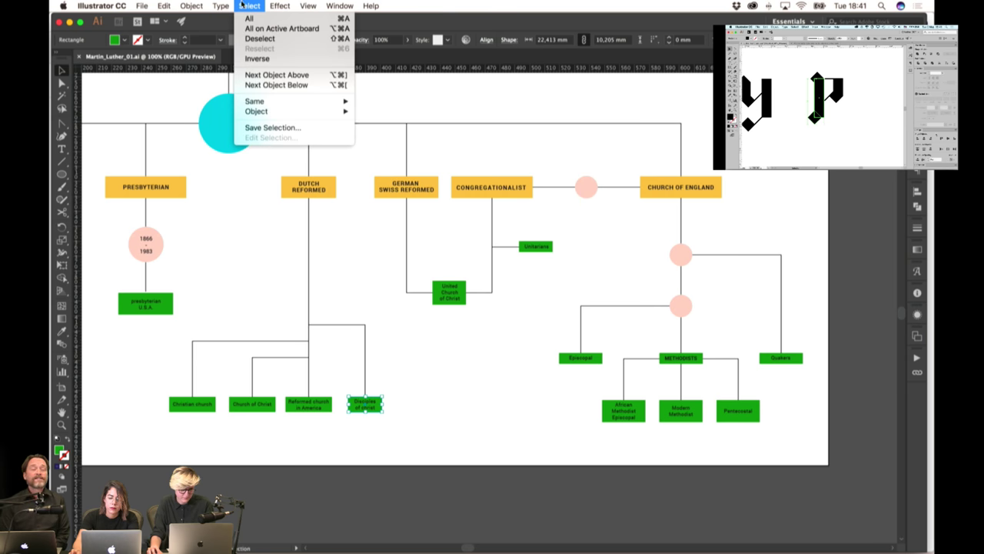
pyautogui.moveTo(293, 101)
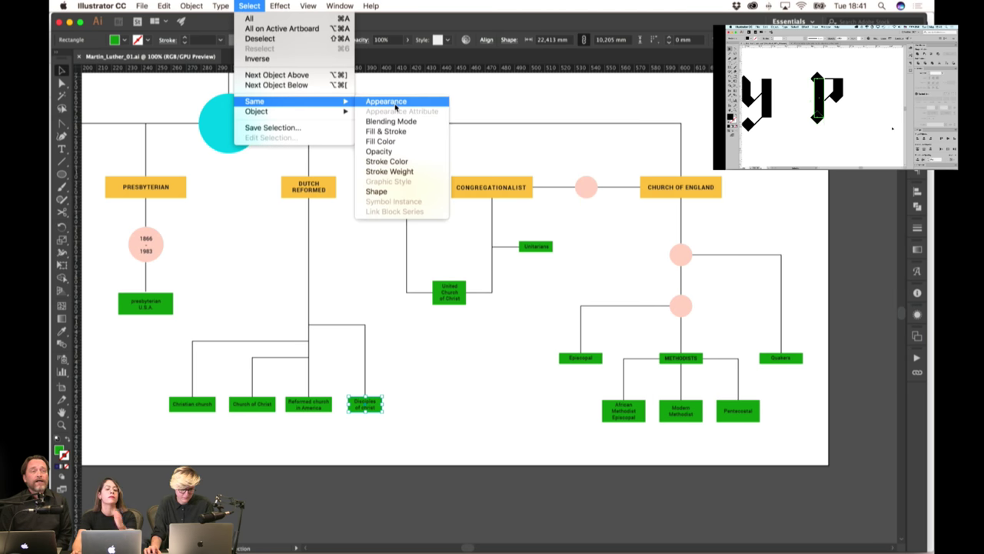
pyautogui.click(392, 143)
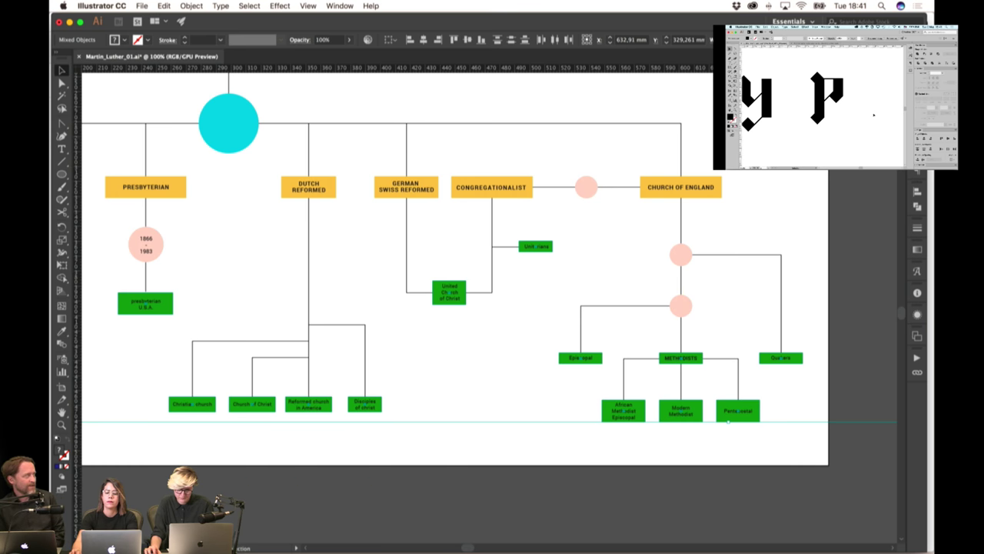
# Select all boxes sharing the United Church of Christ box's green fill color and recolor them a lighter green
pyautogui.click(465, 305)
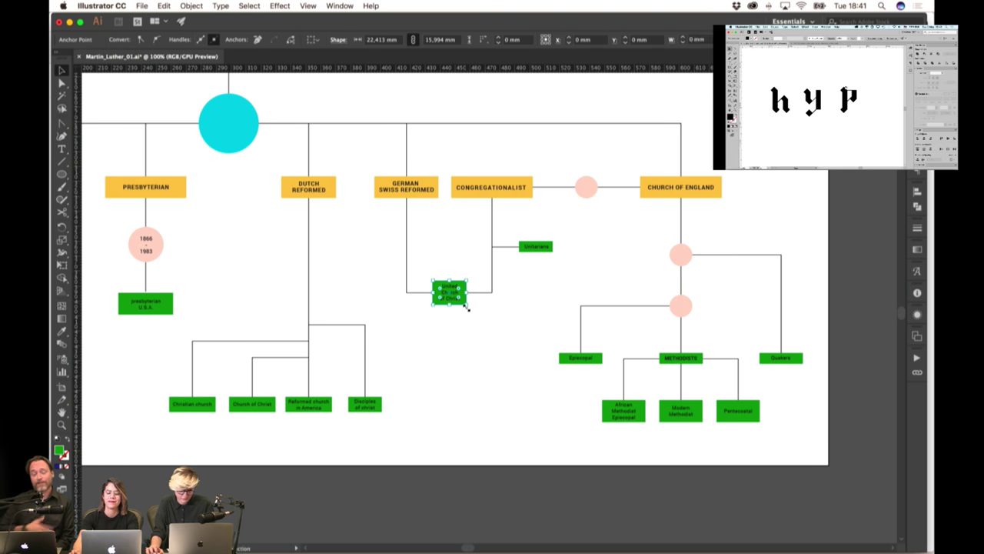
pyautogui.click(249, 6)
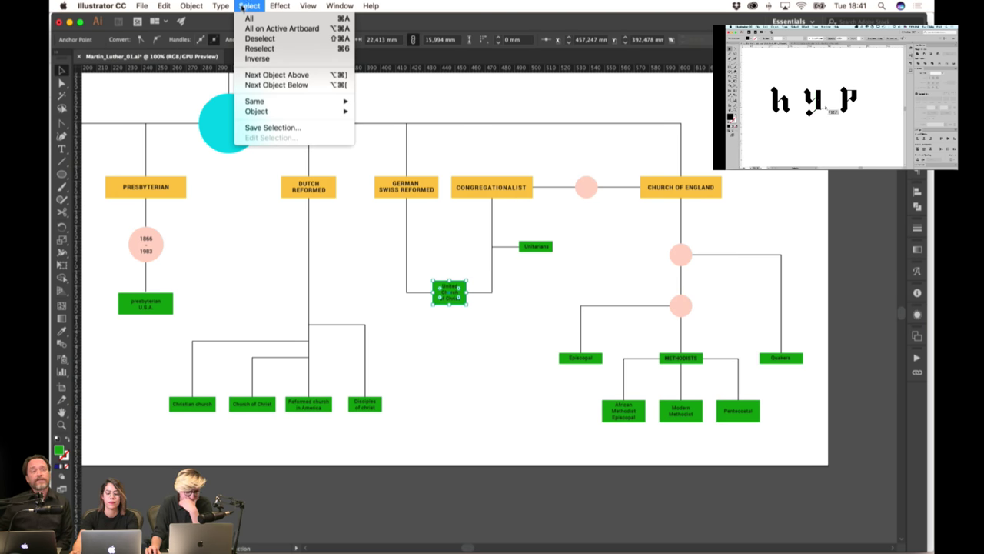
pyautogui.moveTo(338, 100)
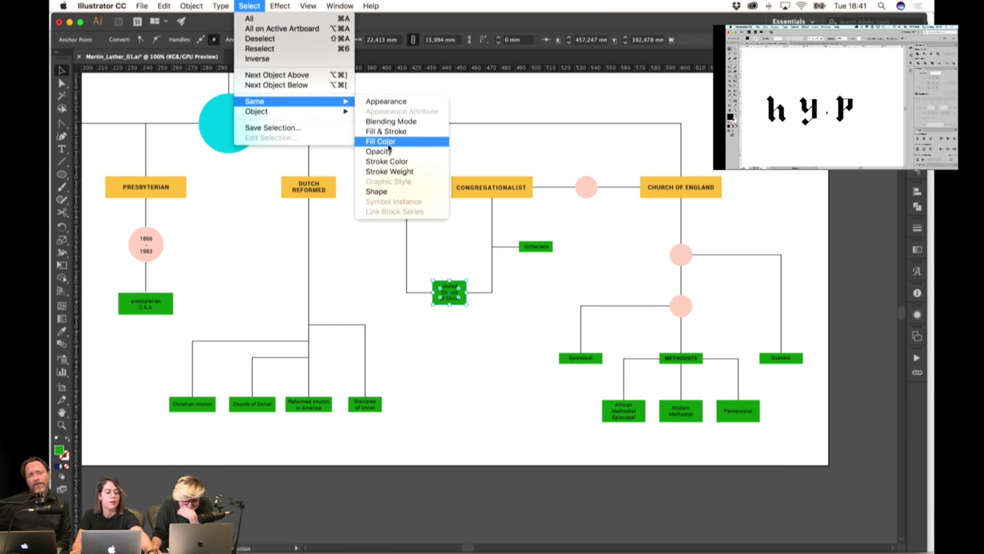
pyautogui.click(381, 141)
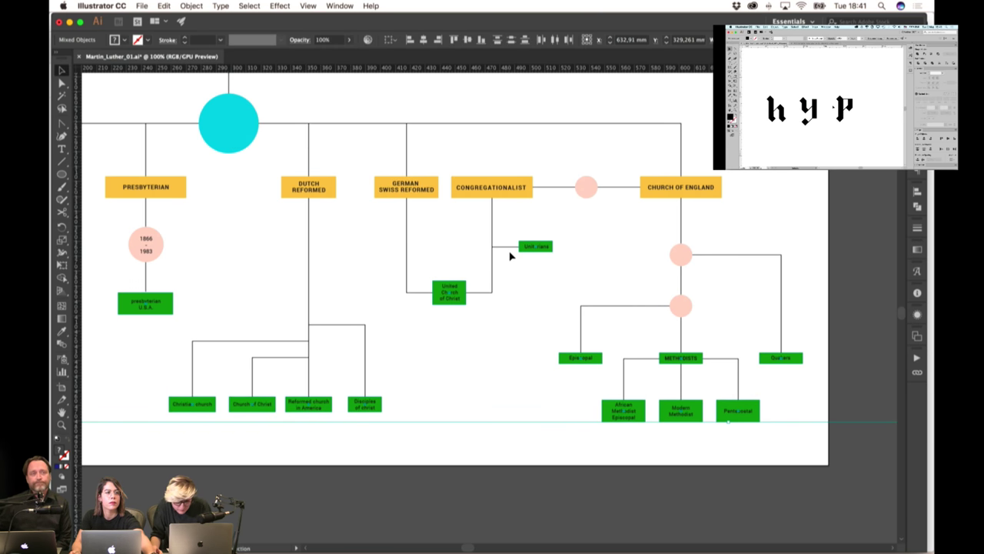
pyautogui.press('super+minus')
pyautogui.press('super+minus')
pyautogui.moveTo(689, 243); pyautogui.dragTo(416, 248)
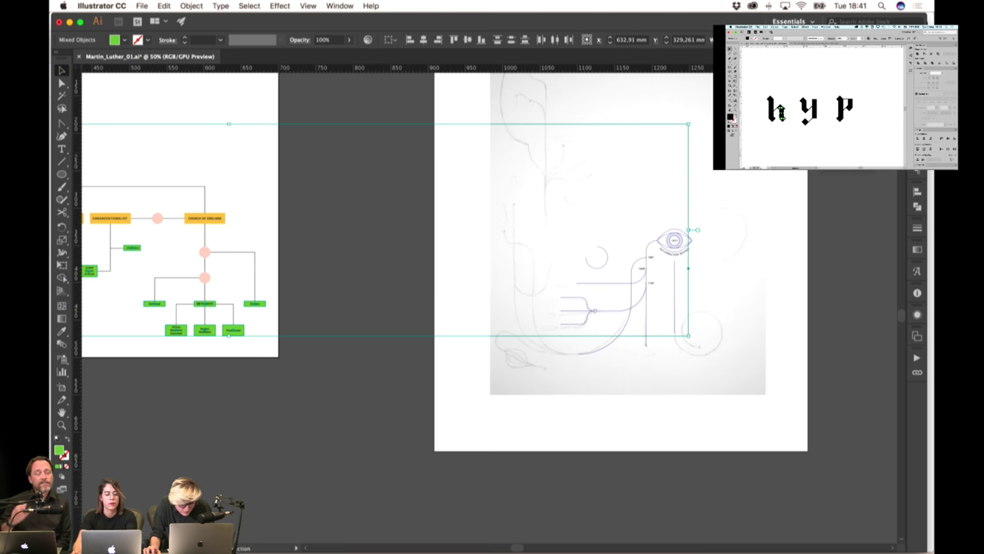
pyautogui.click(336, 240)
# Ungroup the Episcopal and Quakers branch objects below Church of England and select the Quakers text on its own
pyautogui.moveTo(351, 237); pyautogui.dragTo(442, 176)
pyautogui.scroll(2, 259, 266)
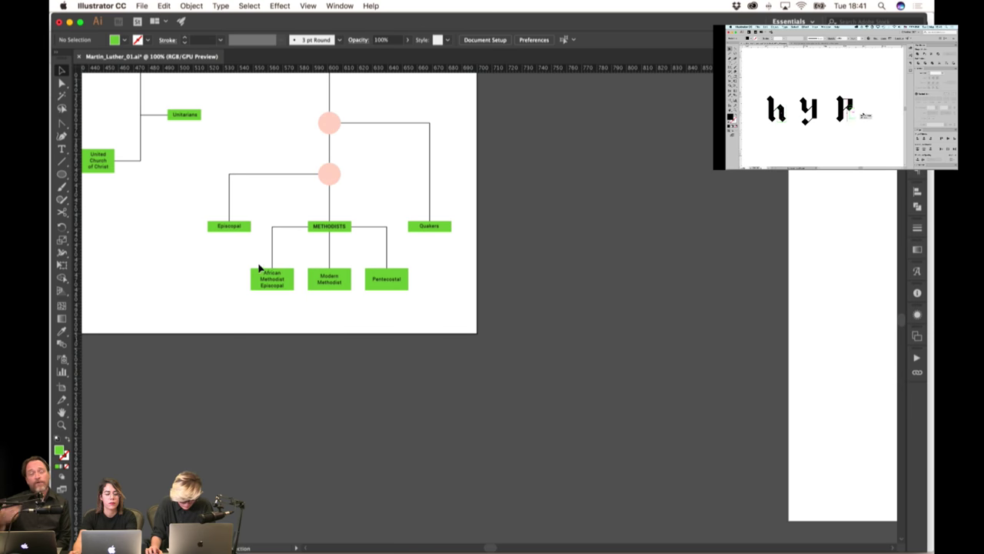
pyautogui.scroll(1, 353, 245)
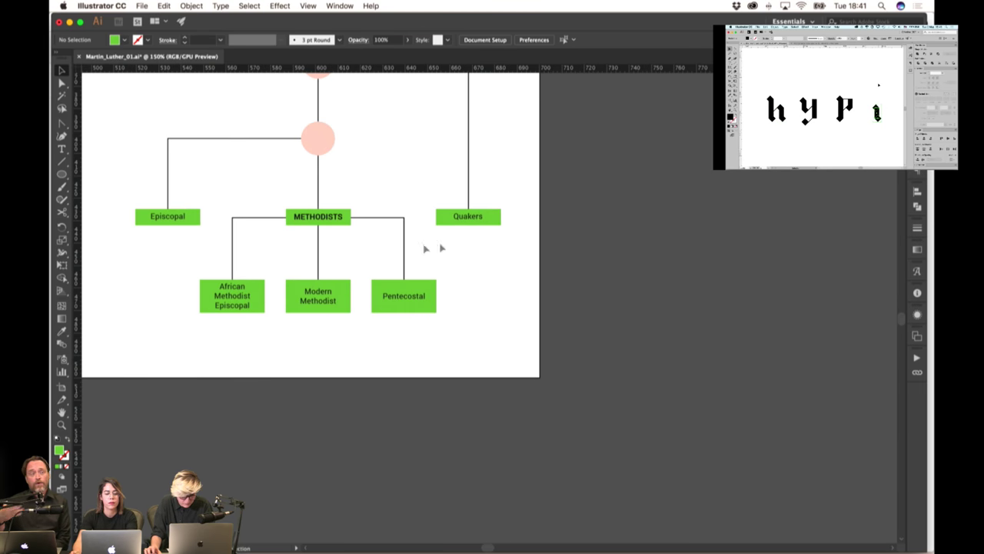
pyautogui.click(476, 223)
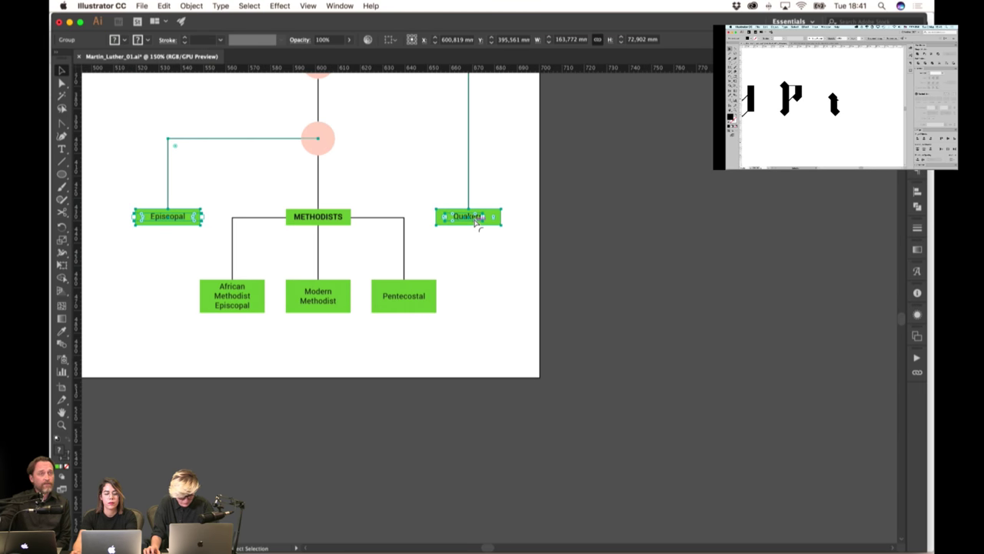
pyautogui.press('super+shift+g')
pyautogui.click(537, 223)
pyautogui.click(480, 221)
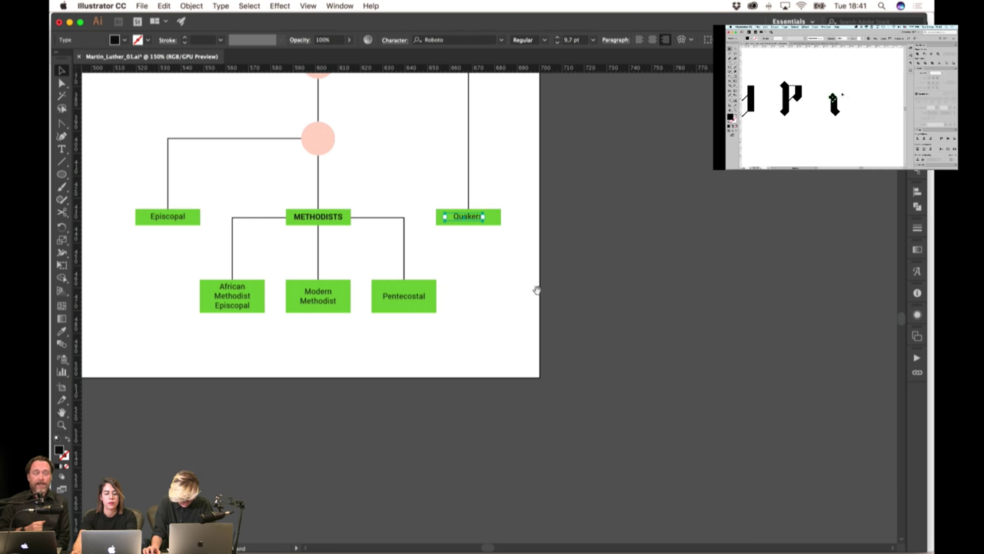
# Add the Pentecostal, Modern Methodist, Methodists, African Methodist Episcopal, Episcopal and Church of England texts to the selection
pyautogui.moveTo(540, 284); pyautogui.dragTo(573, 299)
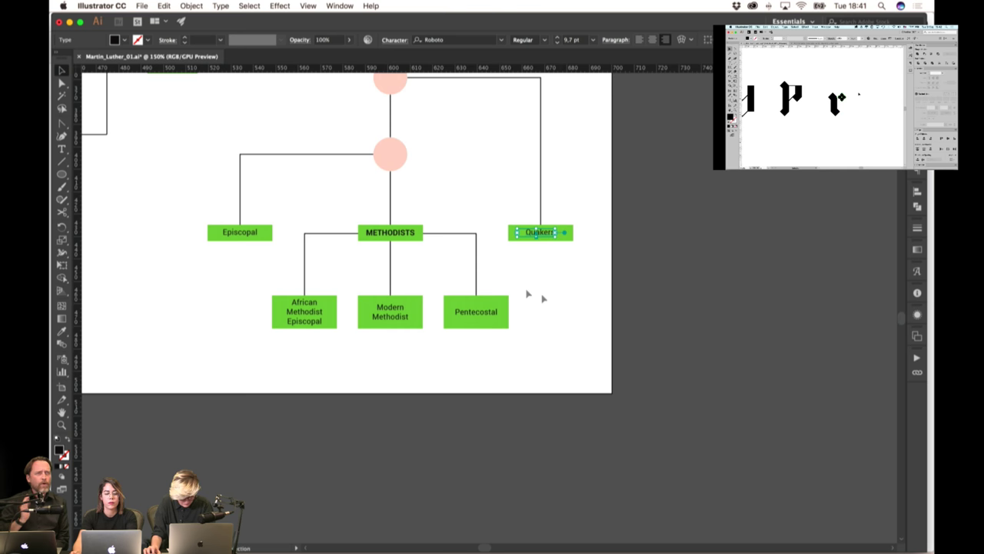
pyautogui.keyDown('shift'); pyautogui.click(489, 318); pyautogui.keyUp('shift')
pyautogui.keyDown('shift'); pyautogui.click(391, 314); pyautogui.keyUp('shift')
pyautogui.keyDown('shift'); pyautogui.click(400, 234); pyautogui.keyUp('shift')
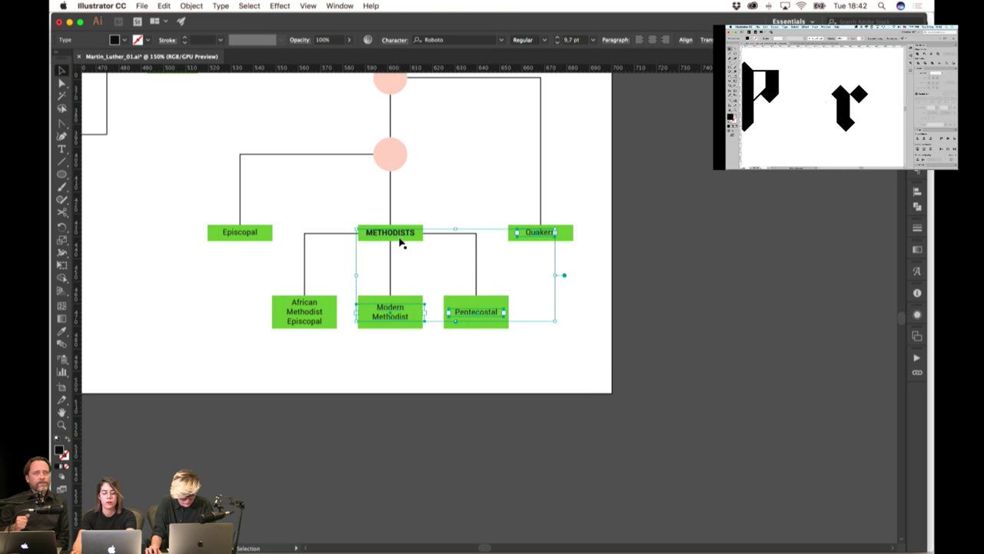
pyautogui.keyDown('shift'); pyautogui.click(310, 304); pyautogui.keyUp('shift')
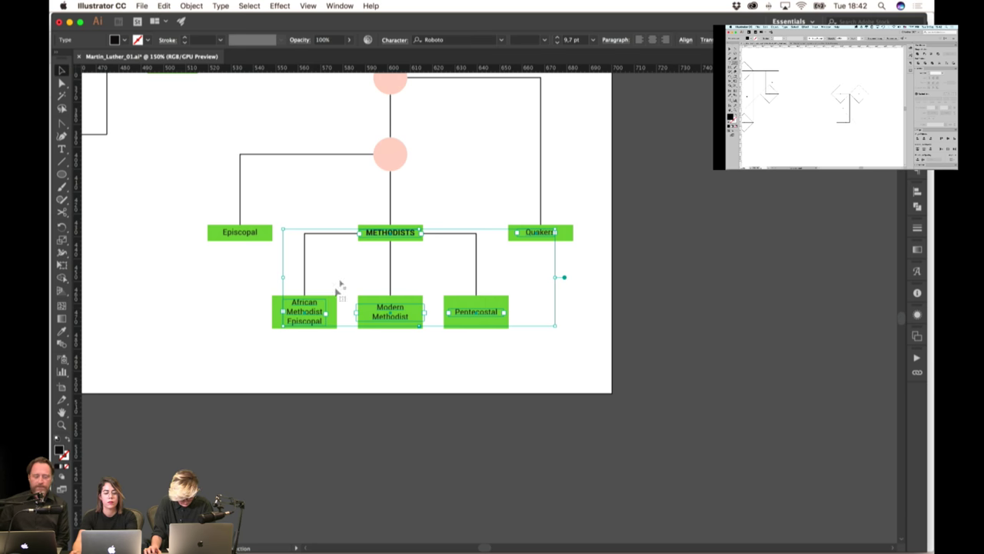
pyautogui.keyDown('shift'); pyautogui.click(241, 235); pyautogui.keyUp('shift')
pyautogui.scroll(5, 454, 185)
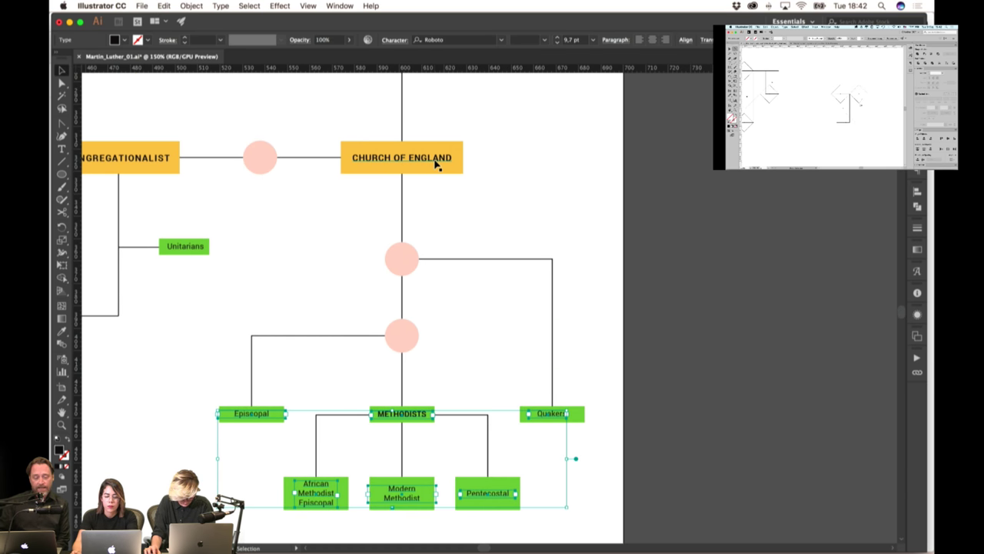
pyautogui.keyDown('shift'); pyautogui.click(436, 165); pyautogui.keyUp('shift')
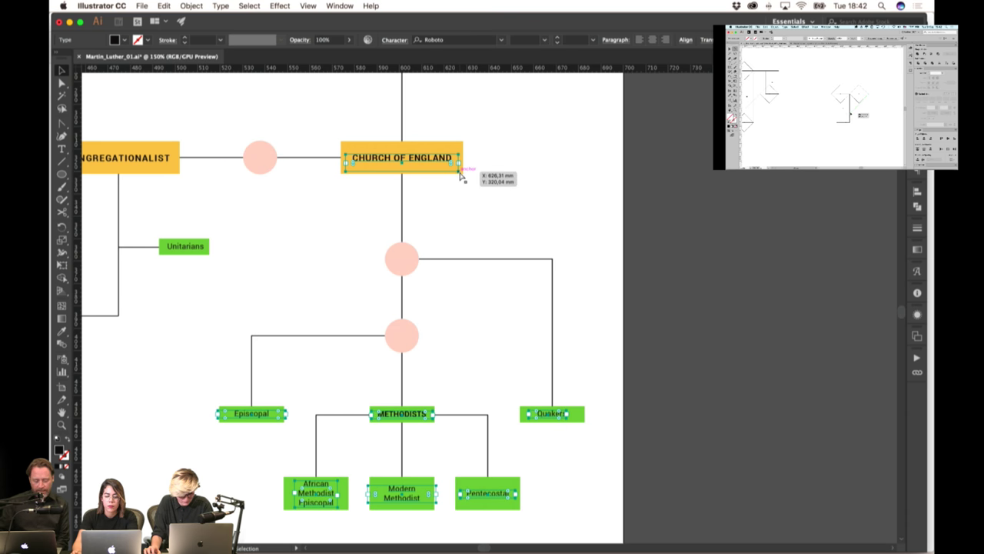
# Paste copies of the selected denomination labels onto the artboard with the Martin Luther sketch
pyautogui.scroll(-2, 387, 228)
pyautogui.hscroll(10, 613, 230)
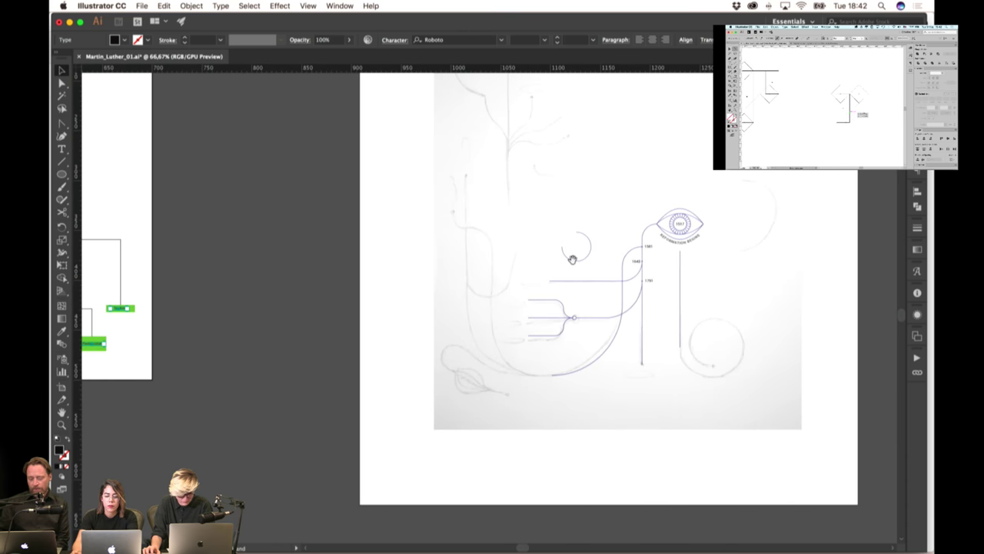
pyautogui.scroll(2, 487, 253)
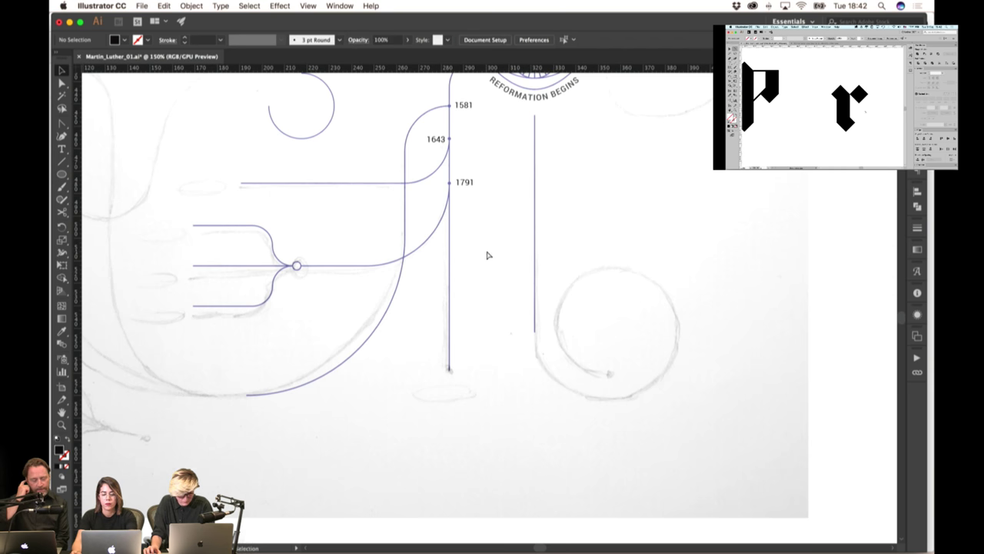
pyautogui.hotkey('ctrl', 'v')
pyautogui.scroll(-2, 497, 254)
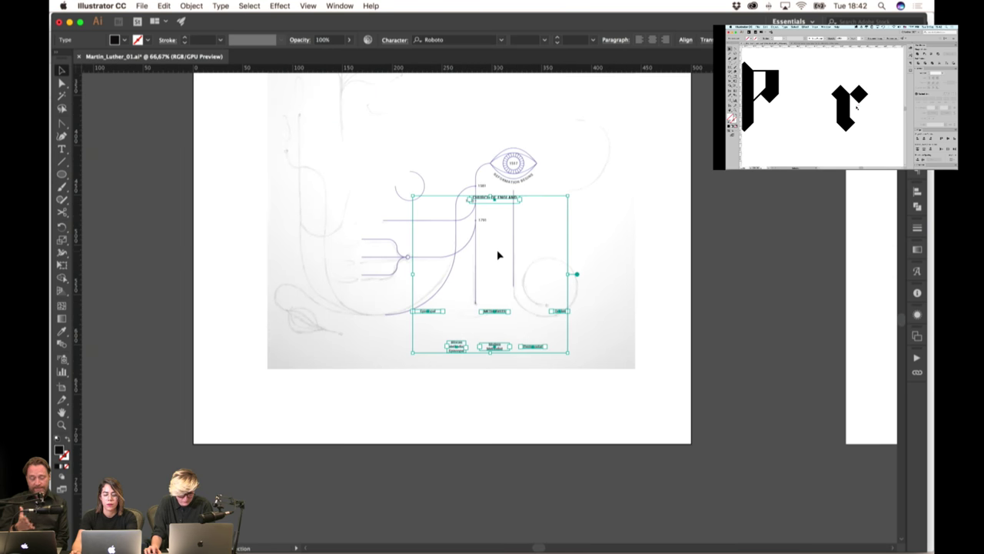
pyautogui.click(499, 255)
pyautogui.scroll(2, 504, 258)
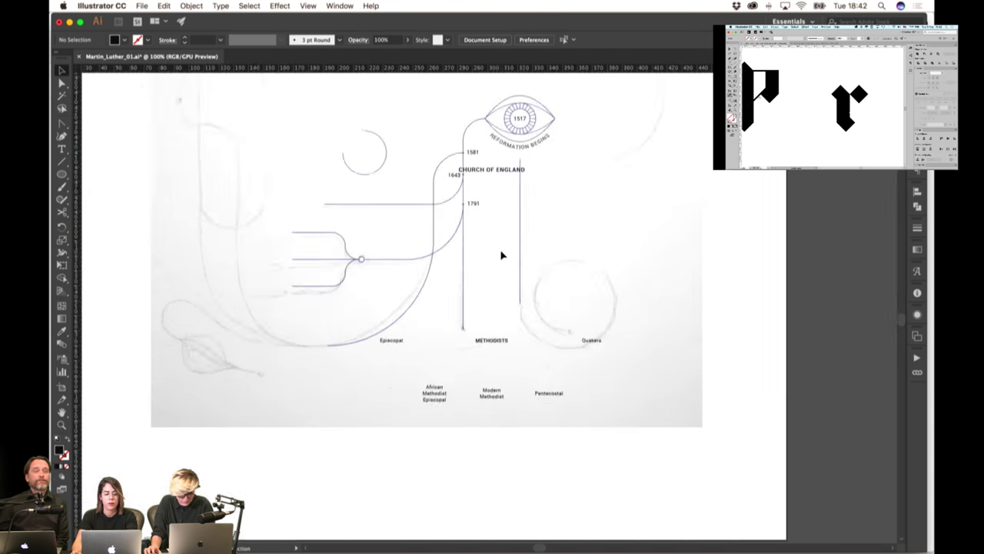
# Rotate the CHURCH OF ENGLAND label to read vertically upward and place it beside the straight line below 1791
pyautogui.moveTo(513, 137); pyautogui.dragTo(514, 209)
pyautogui.click(577, 284)
pyautogui.click(551, 269)
pyautogui.press('r')
pyautogui.click(61, 70)
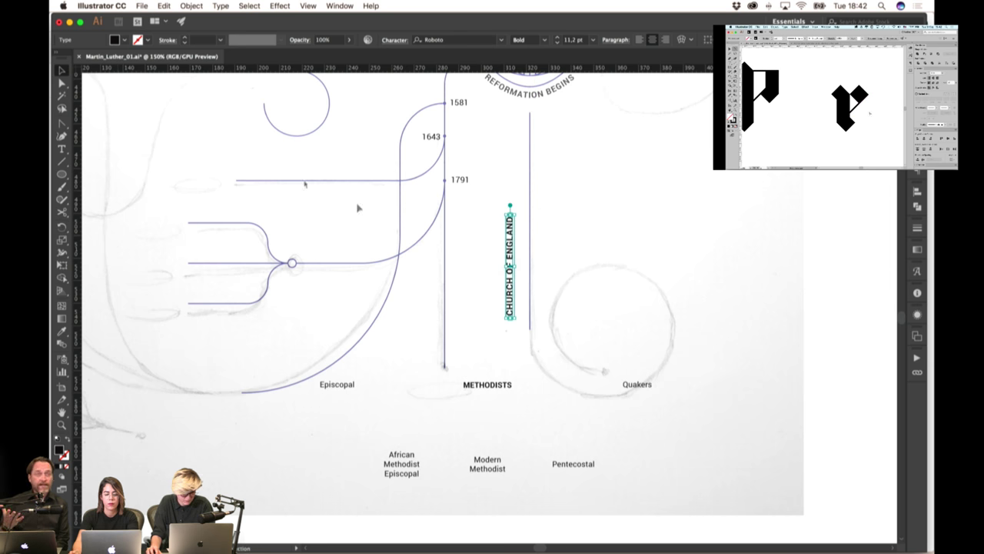
pyautogui.click(462, 242)
pyautogui.moveTo(510, 235); pyautogui.dragTo(457, 254)
# Move the METHODISTS label aside and center the Episcopal label under the lower end of the vertical Church of England line
pyautogui.moveTo(479, 338); pyautogui.dragTo(501, 279)
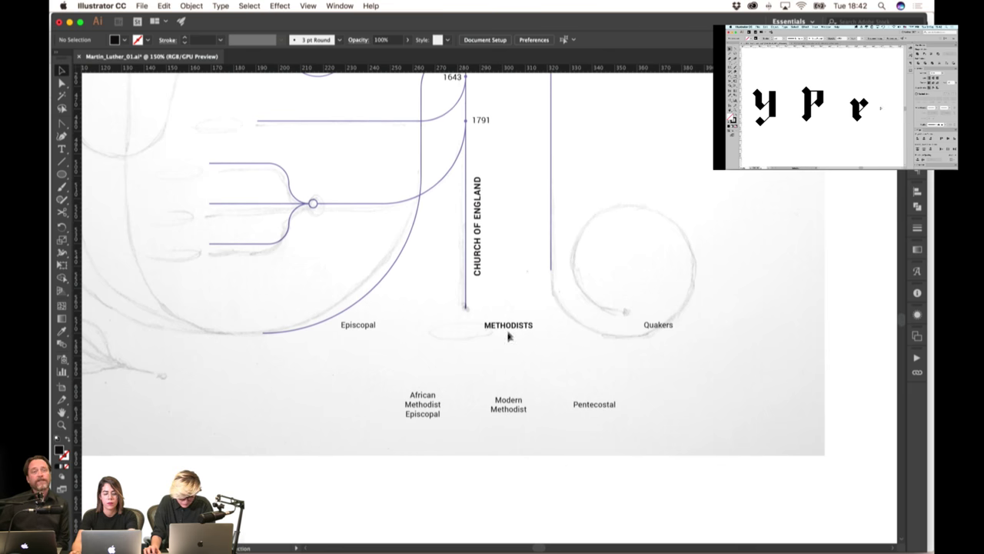
pyautogui.moveTo(508, 334); pyautogui.dragTo(376, 384)
pyautogui.moveTo(376, 326); pyautogui.dragTo(505, 323)
pyautogui.press('super+equal')
pyautogui.press('super+equal')
pyautogui.click(523, 286)
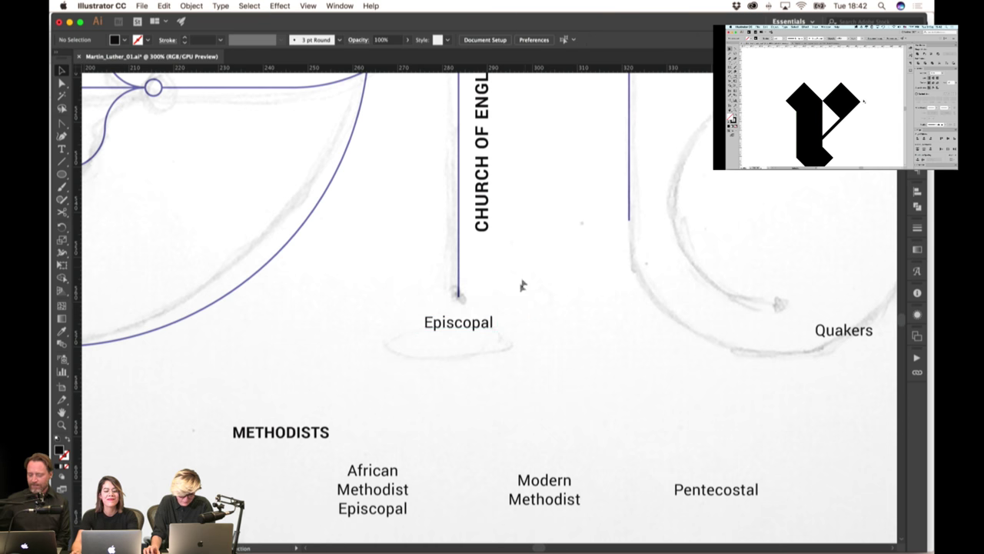
pyautogui.click(493, 324)
# Place a copy of the 1791 dot on the lower end of the vertical line, just above the Episcopal label
pyautogui.press('super+minus')
pyautogui.press('super+minus')
pyautogui.moveTo(519, 230); pyautogui.dragTo(497, 260)
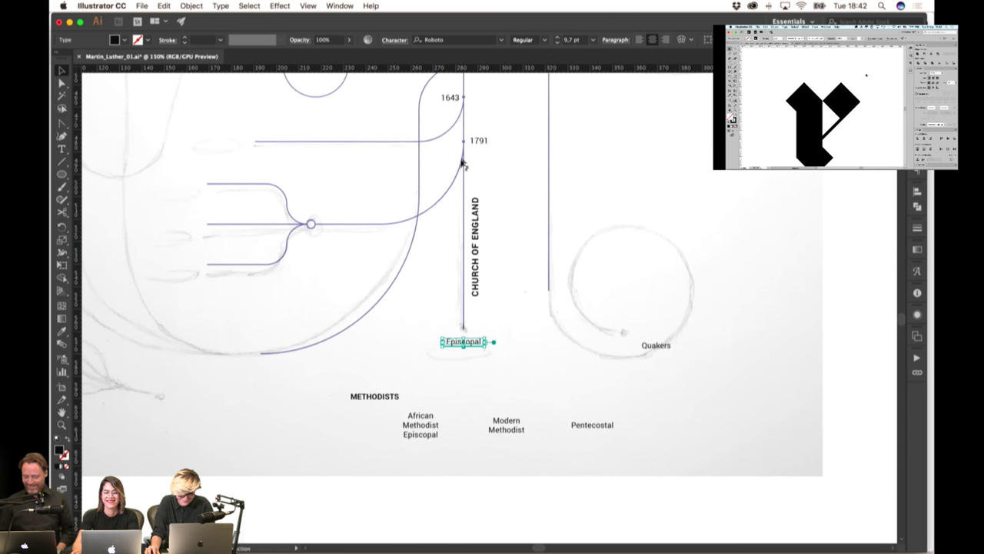
pyautogui.click(464, 146)
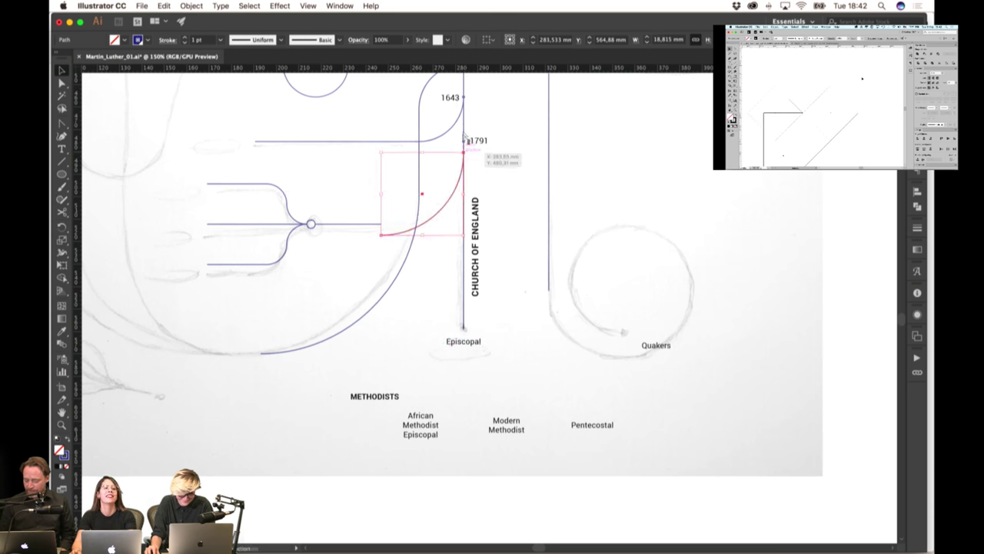
pyautogui.scroll(1, 465, 144)
pyautogui.scroll(2, 466, 145)
pyautogui.moveTo(464, 146); pyautogui.dragTo(463, 472)
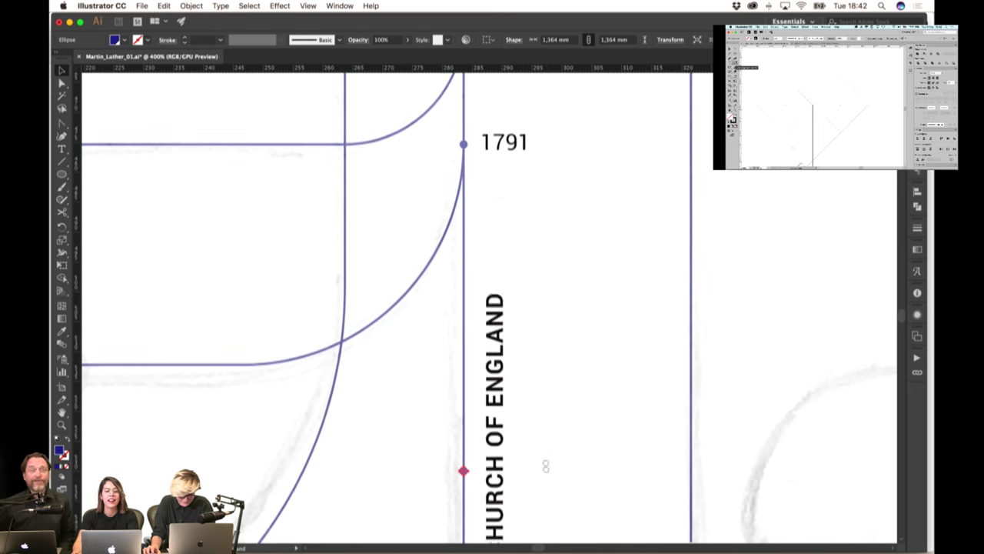
pyautogui.scroll(-6, 543, 466)
pyautogui.scroll(2, 463, 377)
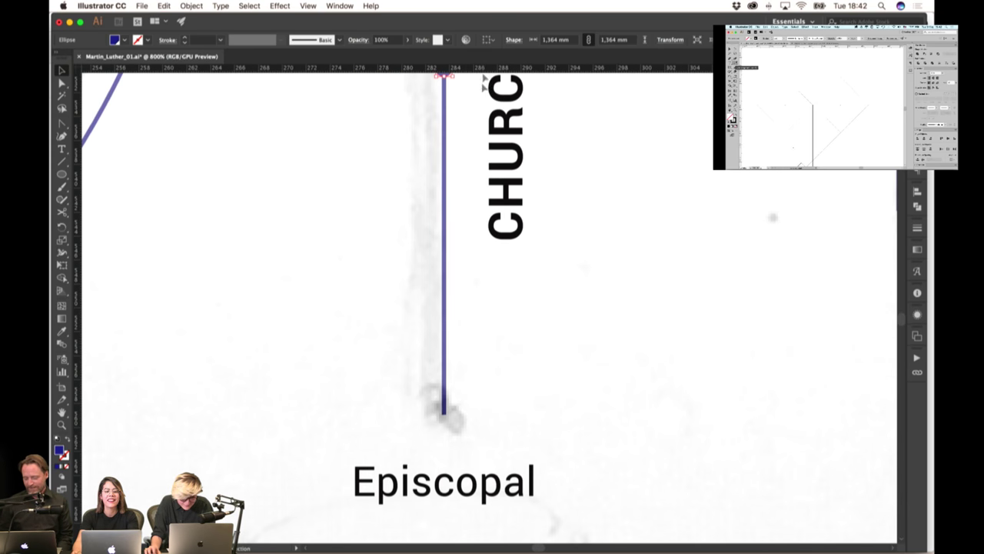
pyautogui.moveTo(463, 114); pyautogui.dragTo(461, 140)
pyautogui.moveTo(445, 96); pyautogui.dragTo(443, 439)
pyautogui.scroll(-4, 589, 332)
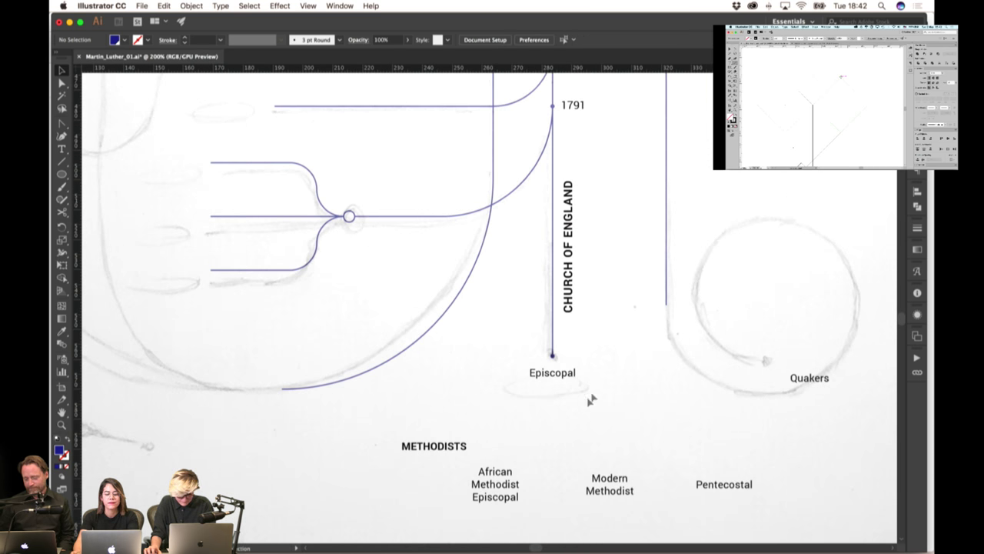
# Move the METHODISTS label onto the upper side of the branch line, between the open circle and the 1791 curve
pyautogui.moveTo(497, 362); pyautogui.dragTo(546, 430)
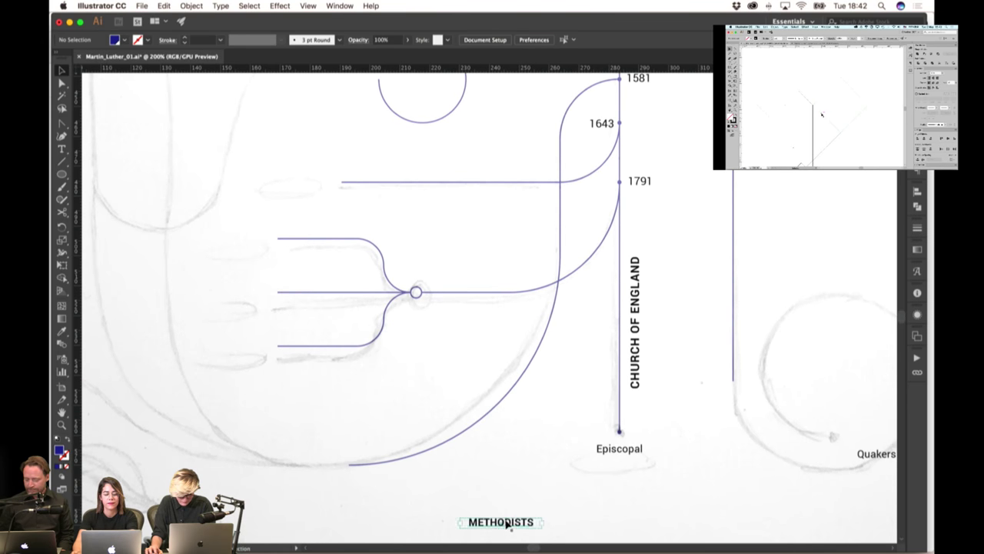
pyautogui.moveTo(506, 524); pyautogui.dragTo(486, 284)
pyautogui.click(500, 259)
# Stack the Pentecostal, Modern Methodist and African Methodist Episcopal labels below the three-way Methodist branch
pyautogui.moveTo(609, 394); pyautogui.dragTo(535, 308)
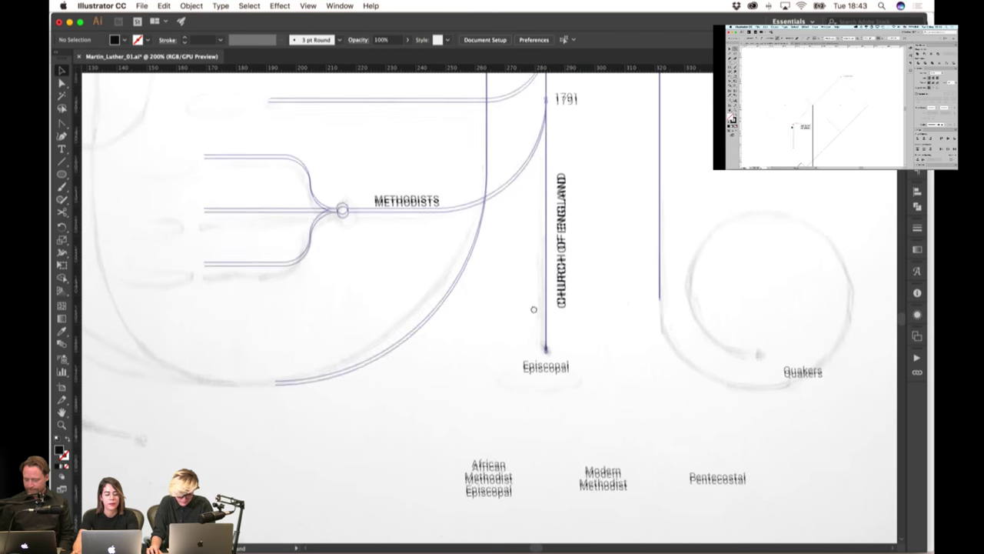
pyautogui.moveTo(641, 445); pyautogui.dragTo(633, 433)
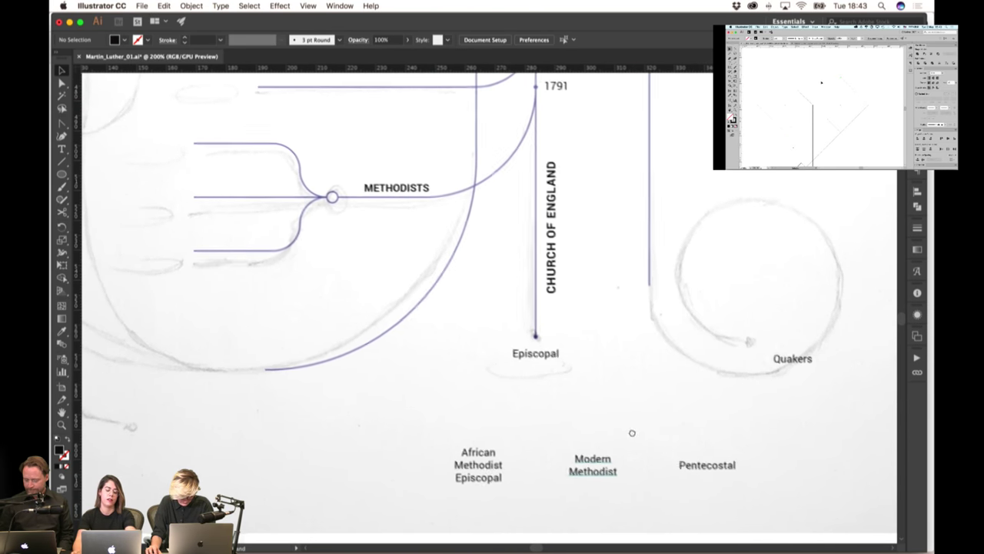
pyautogui.moveTo(700, 470); pyautogui.dragTo(323, 286)
pyautogui.moveTo(592, 453); pyautogui.dragTo(295, 301)
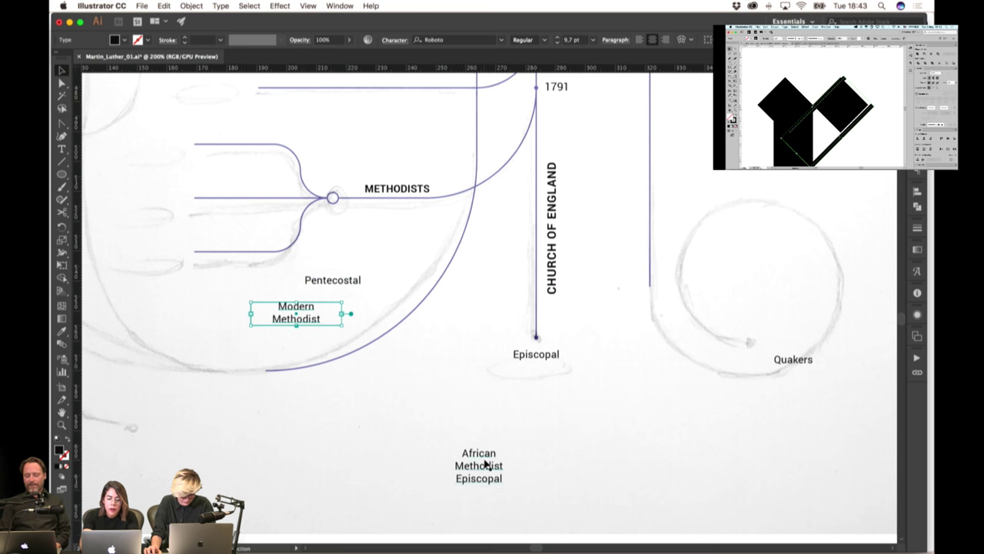
pyautogui.moveTo(486, 465); pyautogui.dragTo(304, 363)
# Right-align the text of the Pentecostal, Modern Methodist and African Methodist Episcopal labels
pyautogui.keyDown('shift'); pyautogui.click(311, 317); pyautogui.keyUp('shift')
pyautogui.keyDown('shift'); pyautogui.click(350, 278); pyautogui.keyUp('shift')
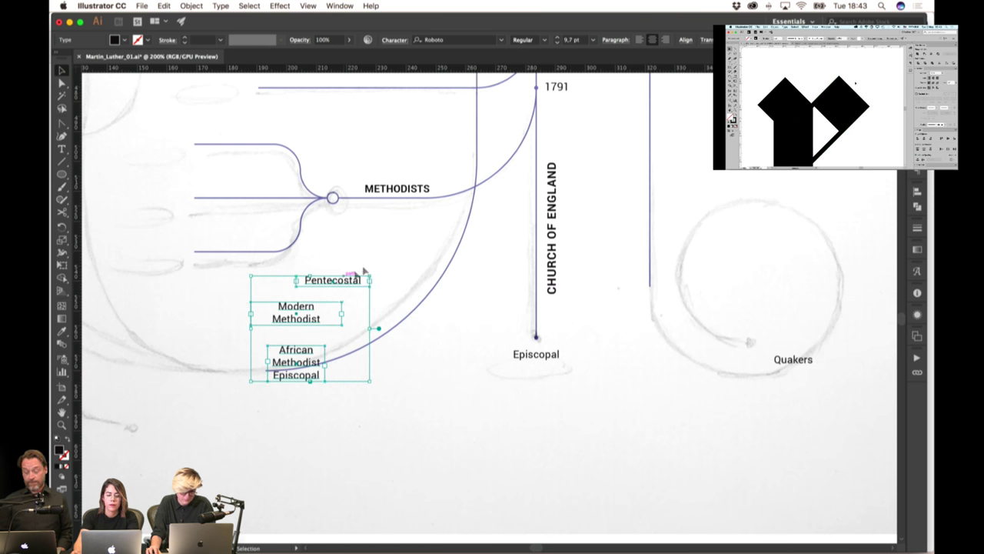
pyautogui.click(666, 39)
# Set the font size of the Pentecostal, Modern Methodist and African Methodist Episcopal labels to 10 pt
pyautogui.hscroll(-5, 384, 348)
pyautogui.scroll(2, 385, 348)
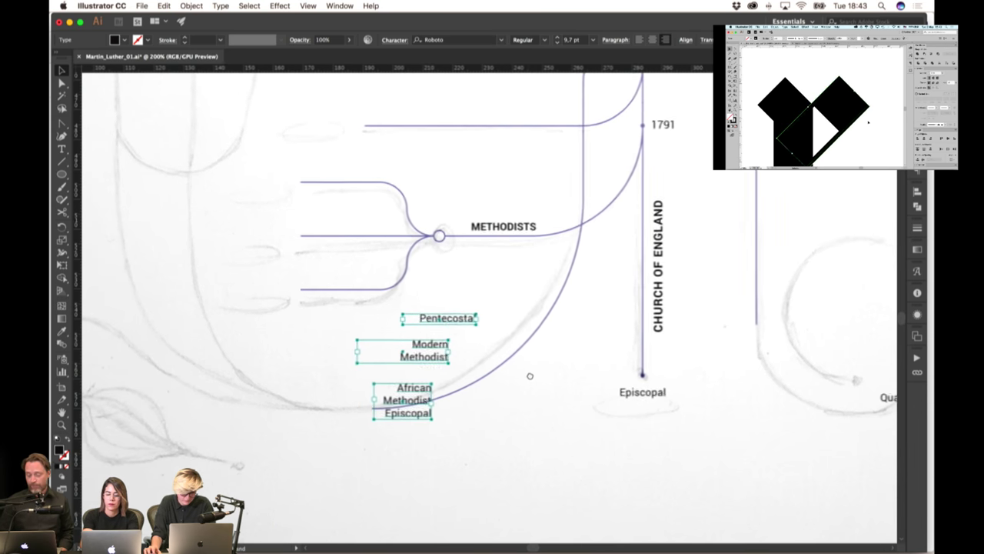
pyautogui.scroll(1, 300, 314)
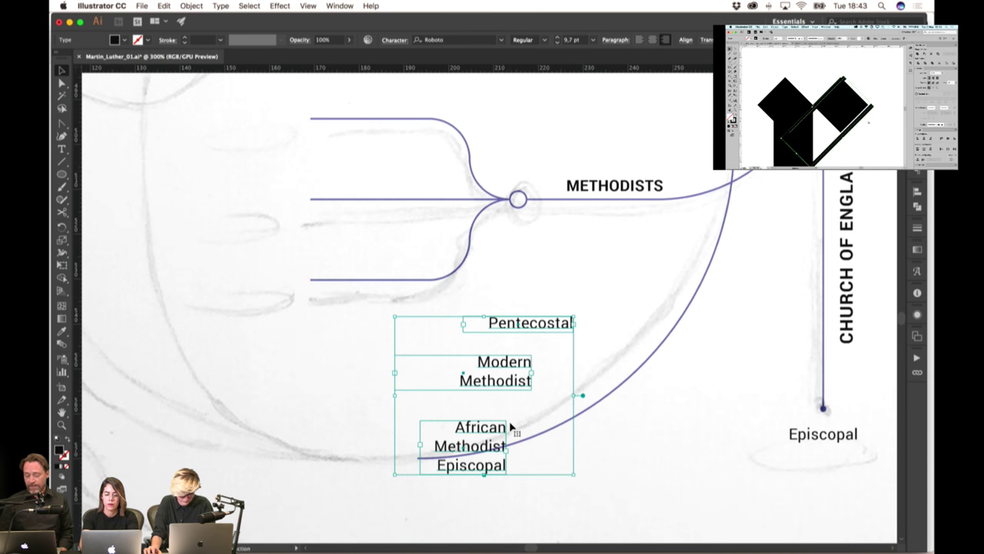
pyautogui.click(506, 428)
pyautogui.keyDown('shift'); pyautogui.click(514, 391); pyautogui.keyUp('shift')
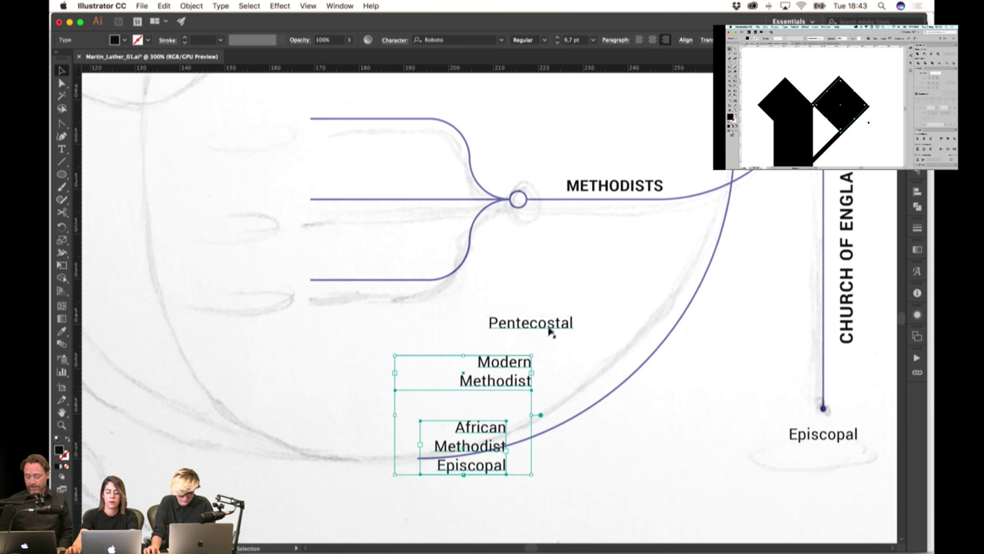
pyautogui.keyDown('shift'); pyautogui.click(548, 328); pyautogui.keyUp('shift')
pyautogui.click(558, 36)
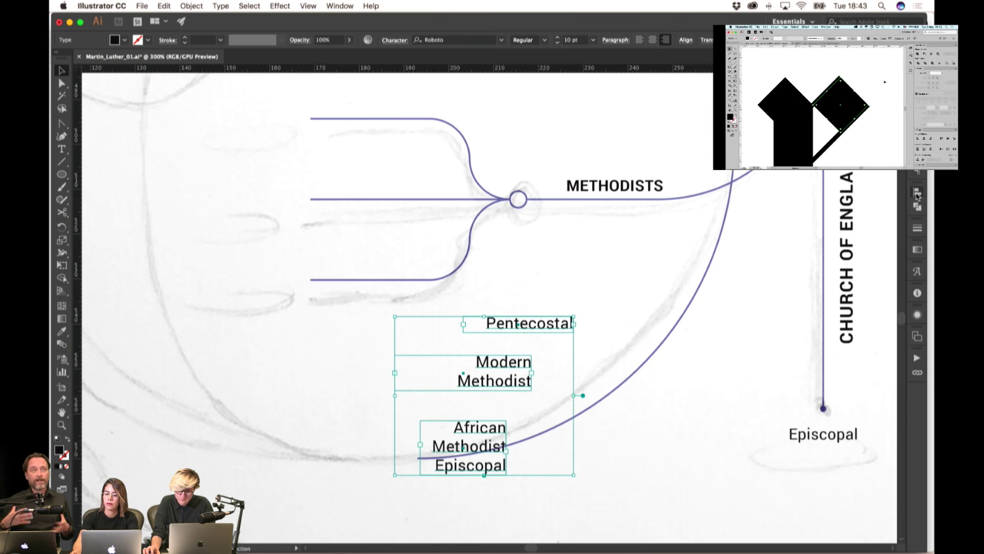
# Align the Pentecostal, Modern Methodist and African Methodist Episcopal labels along their right edges
pyautogui.click(916, 192)
pyautogui.click(827, 216)
pyautogui.click(612, 298)
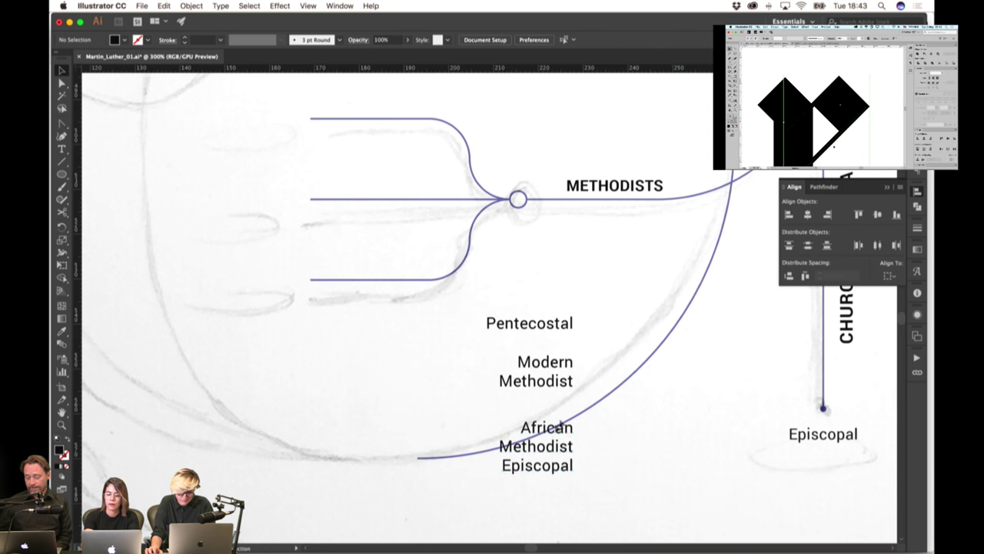
# Move the three Methodist denomination labels together to just left of the open ends of the three-way branch
pyautogui.click(565, 436)
pyautogui.keyDown('shift'); pyautogui.click(573, 391); pyautogui.keyUp('shift')
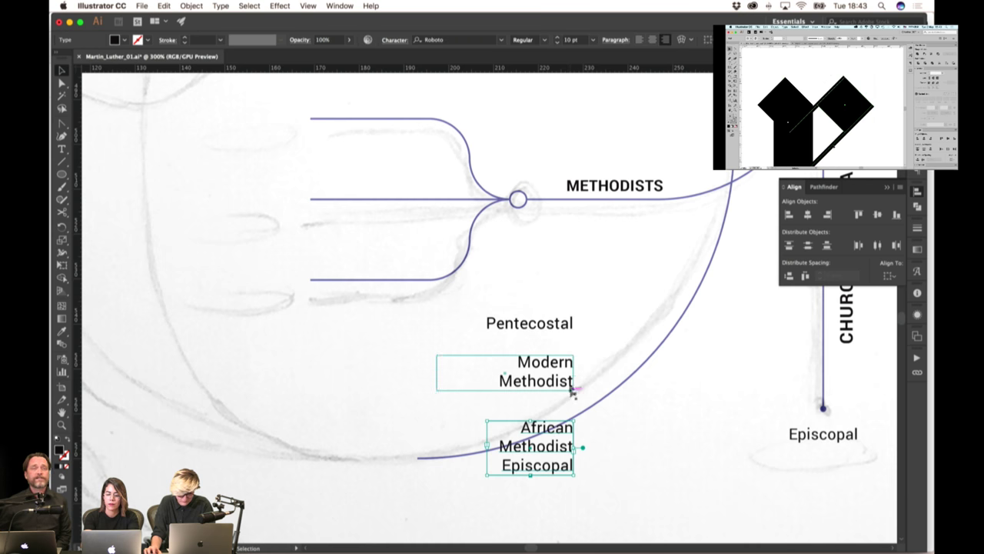
pyautogui.keyDown('shift'); pyautogui.click(570, 327); pyautogui.keyUp('shift')
pyautogui.moveTo(570, 326); pyautogui.dragTo(293, 144)
# Narrow the Modern Methodist text box and lower it and the African Methodist Episcopal label so their first lines meet their branch lines
pyautogui.click(233, 191)
pyautogui.click(249, 185)
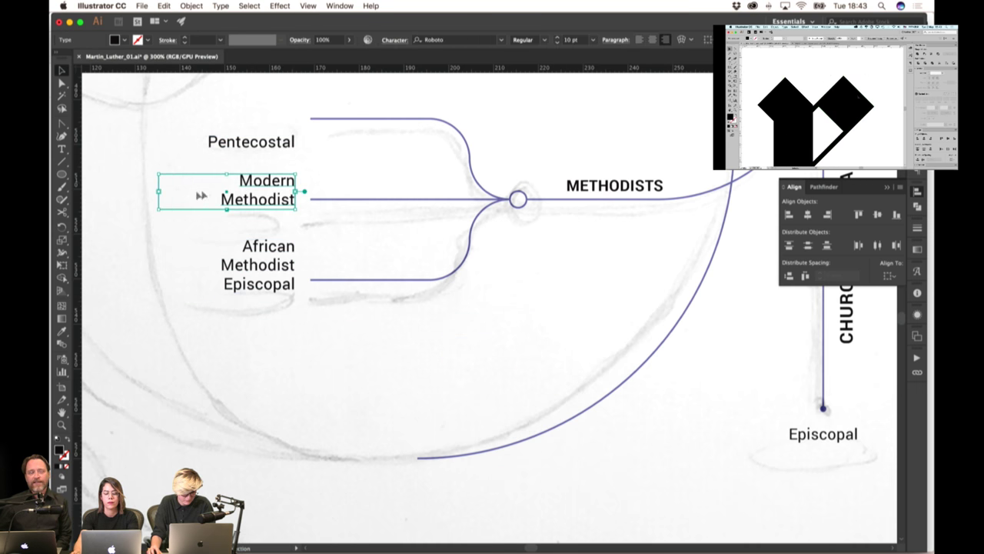
pyautogui.moveTo(158, 192); pyautogui.dragTo(204, 192)
pyautogui.click(326, 274)
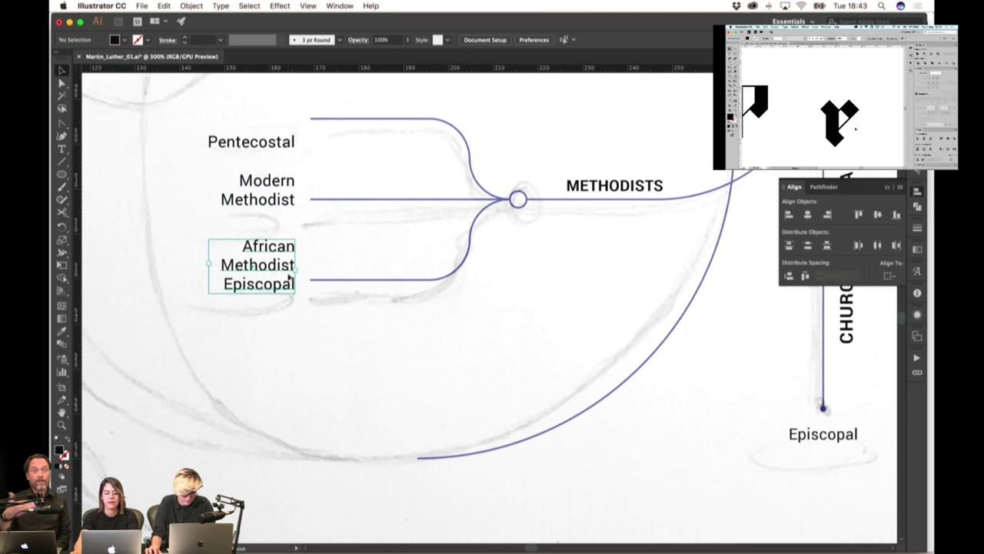
pyautogui.moveTo(289, 265); pyautogui.dragTo(289, 294)
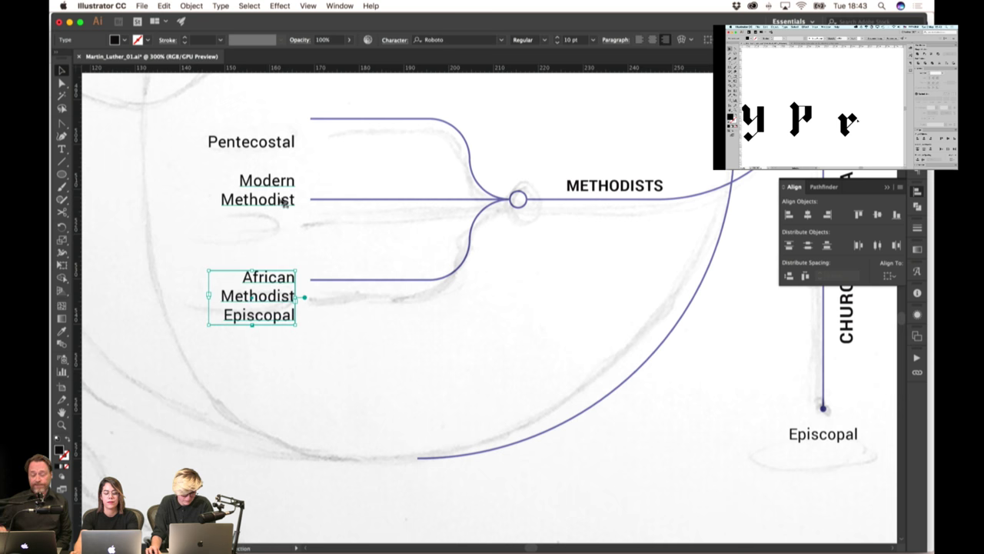
pyautogui.moveTo(282, 200); pyautogui.dragTo(285, 215)
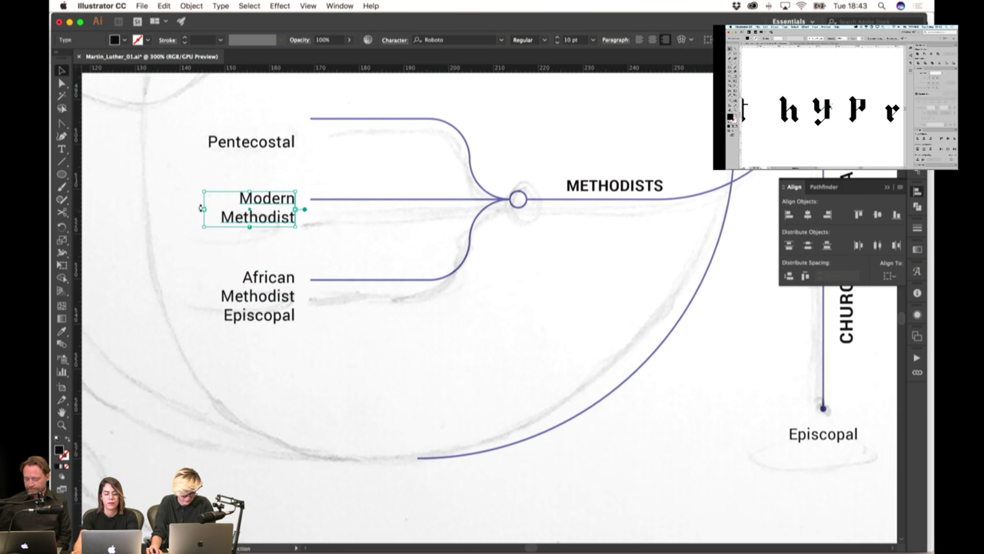
# Widen the Modern Methodist text box and remove the line break so the label sits on one line
pyautogui.moveTo(205, 209); pyautogui.dragTo(151, 210)
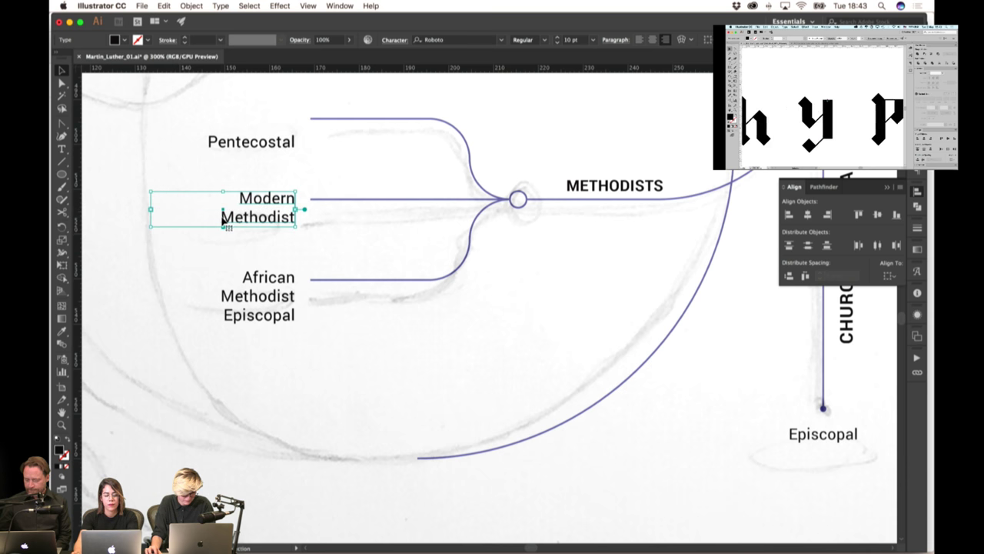
pyautogui.doubleClick(222, 216)
pyautogui.press('BackSpace')
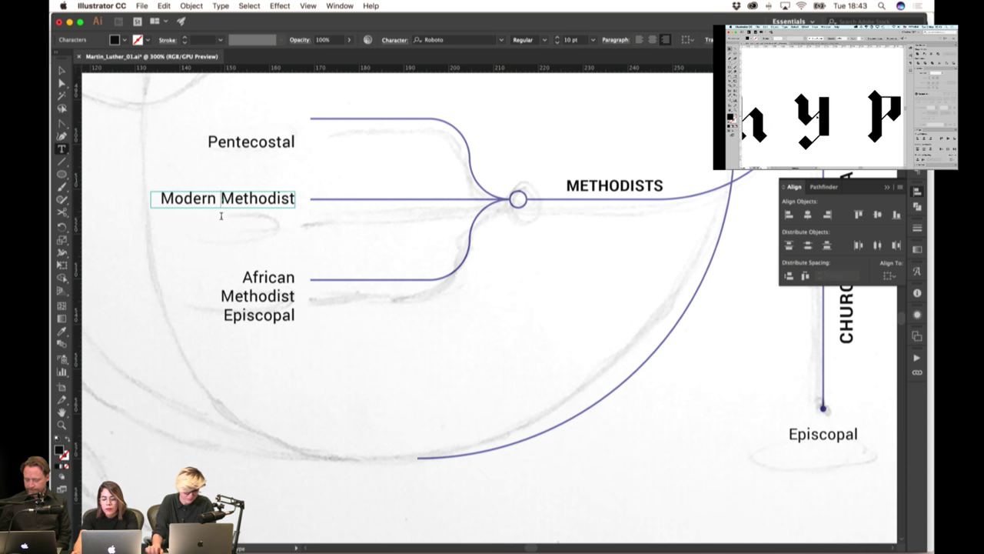
pyautogui.click(64, 71)
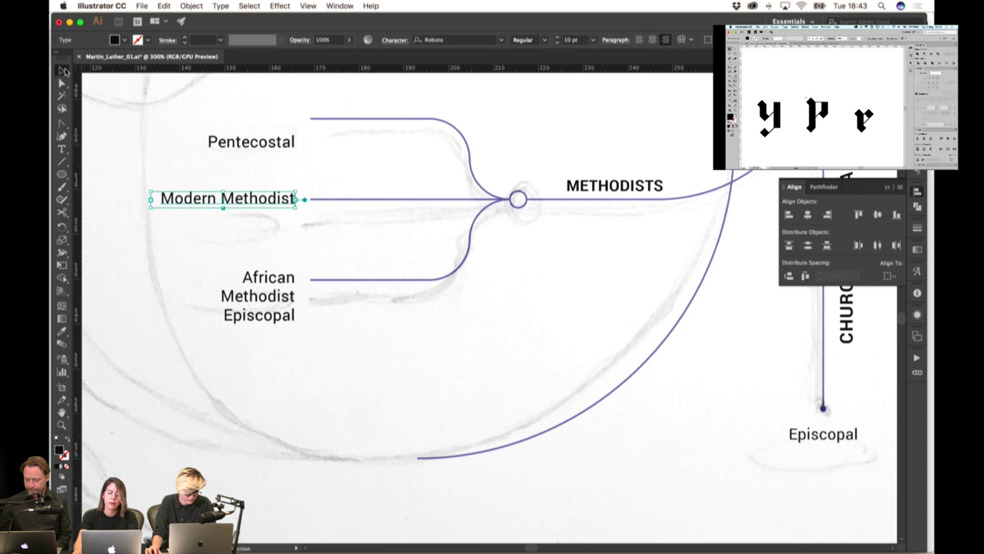
# Nudge the three labels slightly closer to the branch ends and raise Pentecostal level with the upper branch line
pyautogui.click(249, 228)
pyautogui.click(274, 204)
pyautogui.keyDown('shift'); pyautogui.click(288, 294); pyautogui.keyUp('shift')
pyautogui.keyDown('shift'); pyautogui.click(290, 158); pyautogui.keyUp('shift')
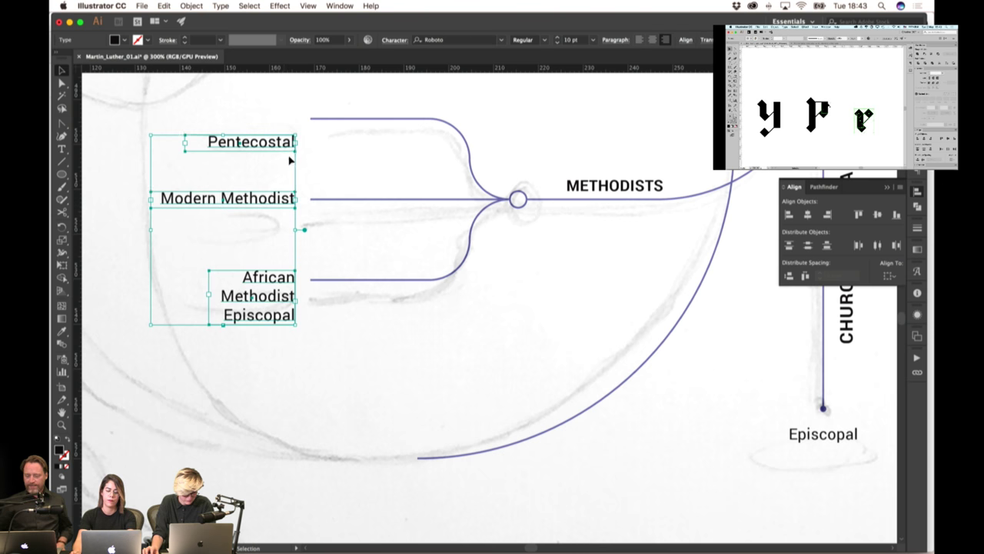
pyautogui.press('Right')
pyautogui.press('Right')
pyautogui.press('Right')
pyautogui.click(325, 165)
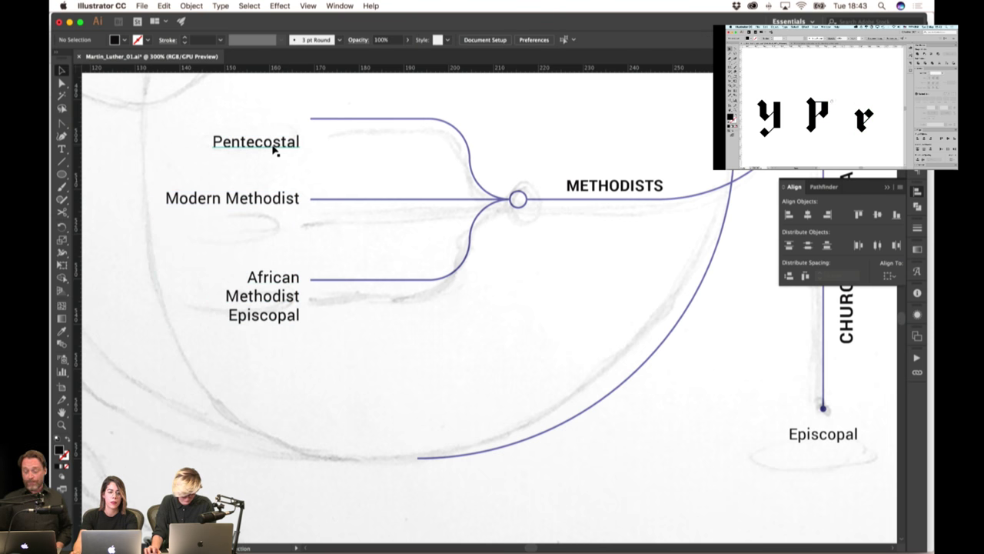
pyautogui.moveTo(301, 148); pyautogui.dragTo(300, 124)
pyautogui.click(331, 159)
# Place a copy of the Episcopal line's end dot on the open end of the Pentecostal line
pyautogui.moveTo(412, 167); pyautogui.dragTo(363, 259)
pyautogui.click(774, 505)
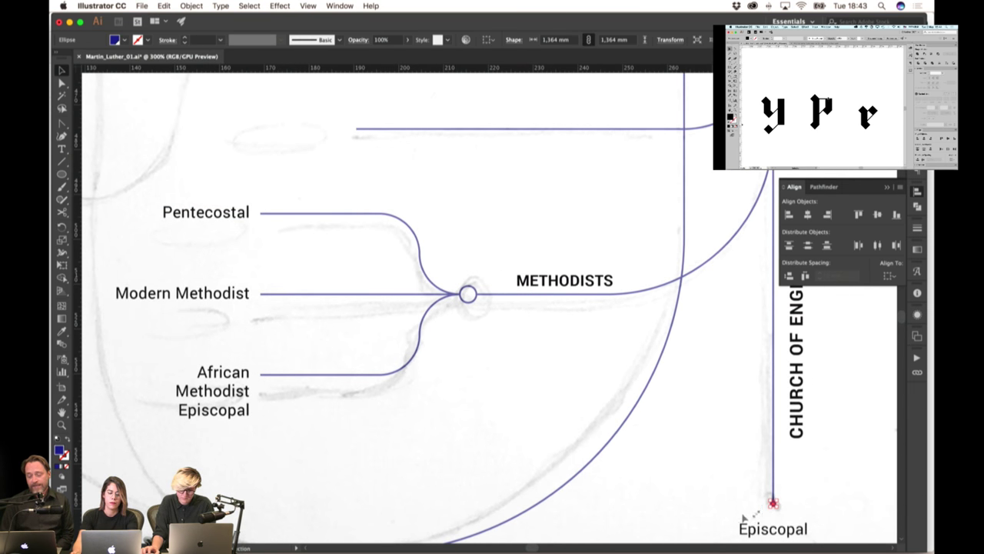
pyautogui.scroll(4, 261, 214)
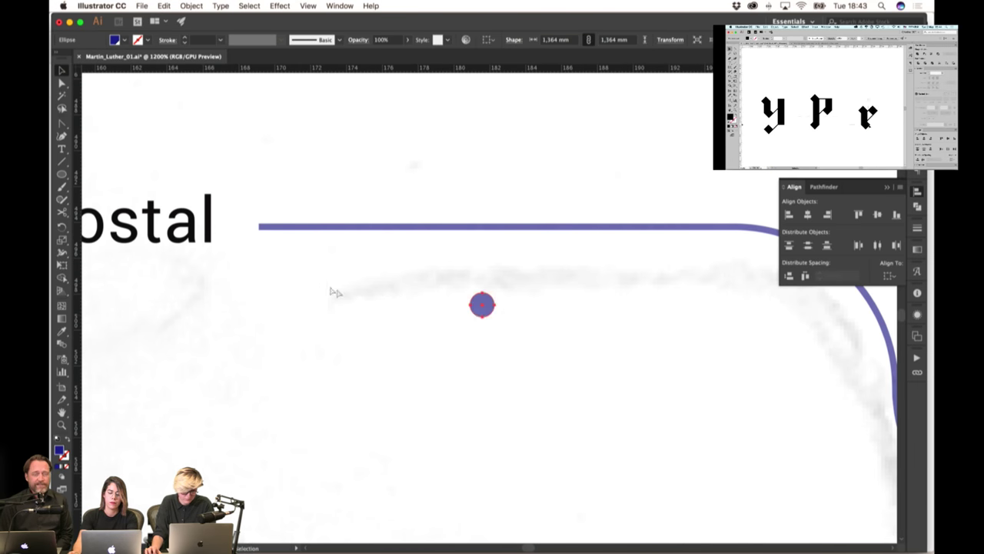
pyautogui.moveTo(482, 307); pyautogui.dragTo(257, 226)
# Paste end dots onto the open ends of the Modern Methodist and African Methodist Episcopal lines
pyautogui.scroll(-5, 346, 308)
pyautogui.press('super+v')
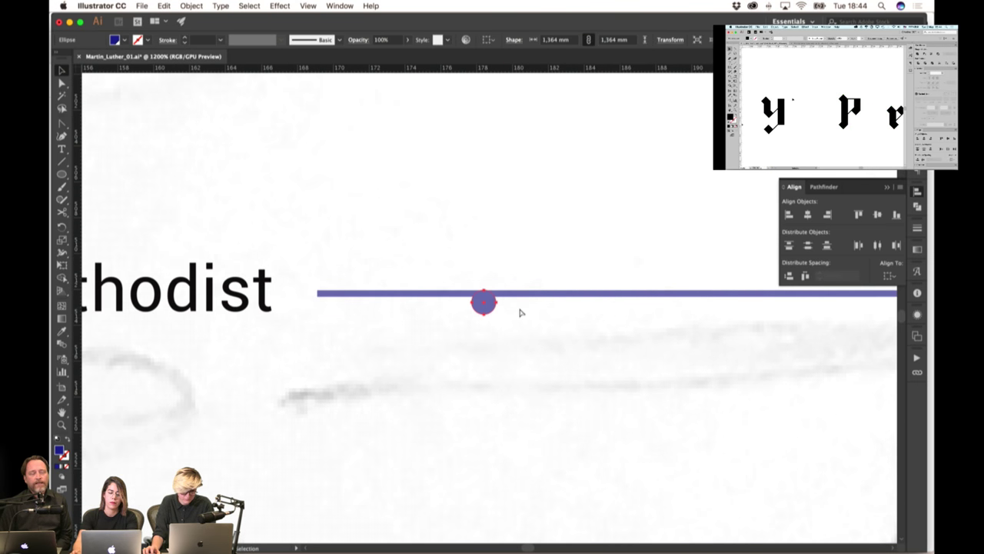
pyautogui.moveTo(484, 303); pyautogui.dragTo(317, 294)
pyautogui.scroll(-5, 378, 294)
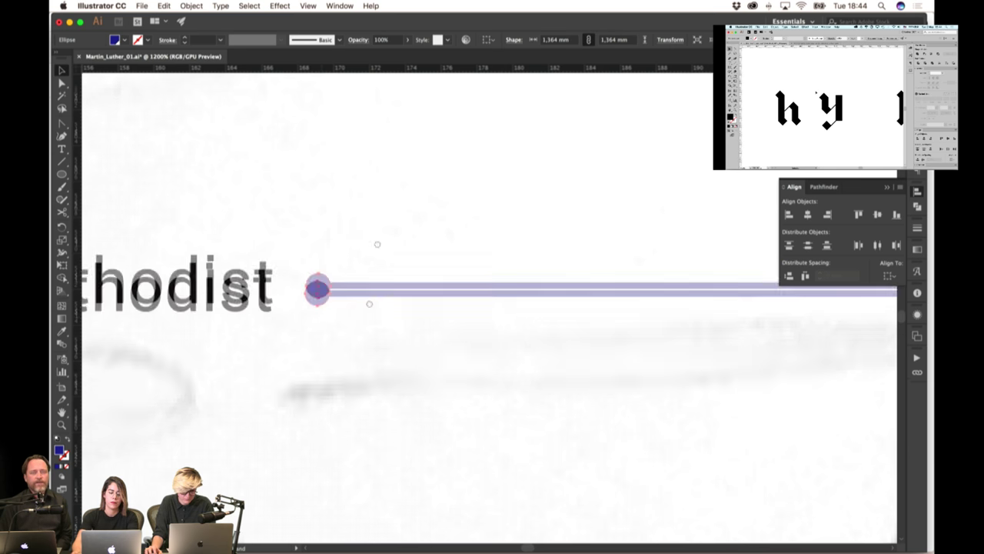
pyautogui.press('super+v')
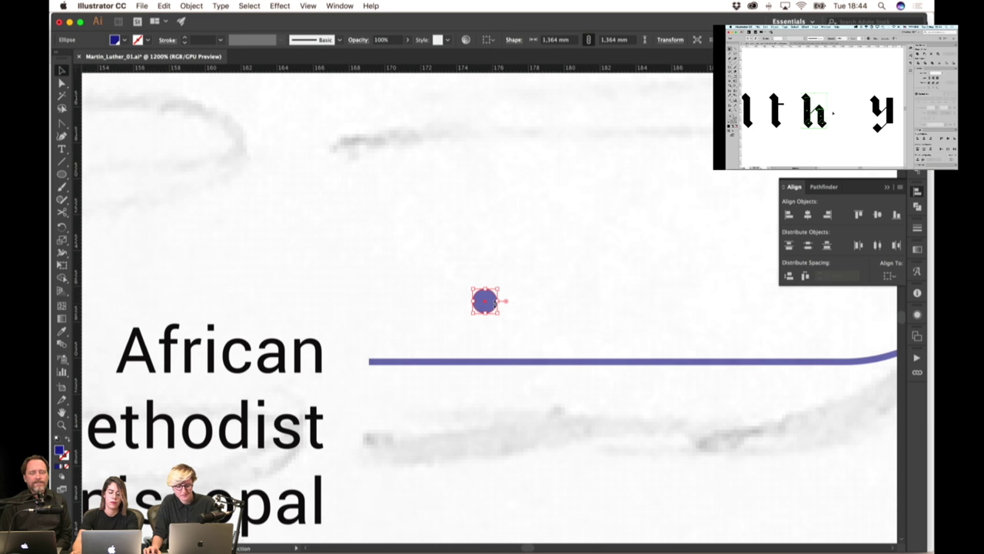
pyautogui.moveTo(484, 303); pyautogui.dragTo(369, 362)
pyautogui.click(441, 285)
pyautogui.scroll(-5, 434, 281)
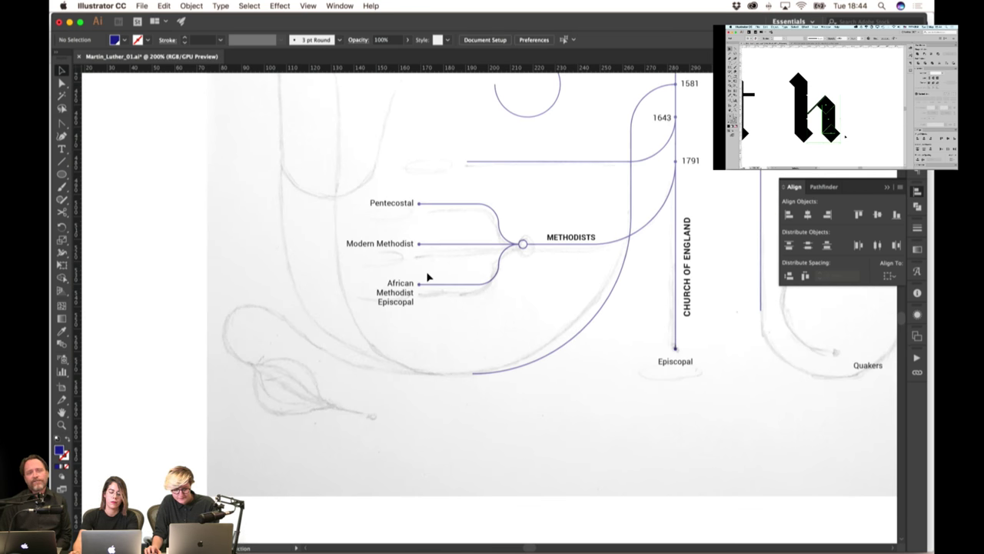
# Shorten the three Methodist branch lines slightly by nudging their open end points and dots to the right
pyautogui.moveTo(578, 264); pyautogui.dragTo(492, 296)
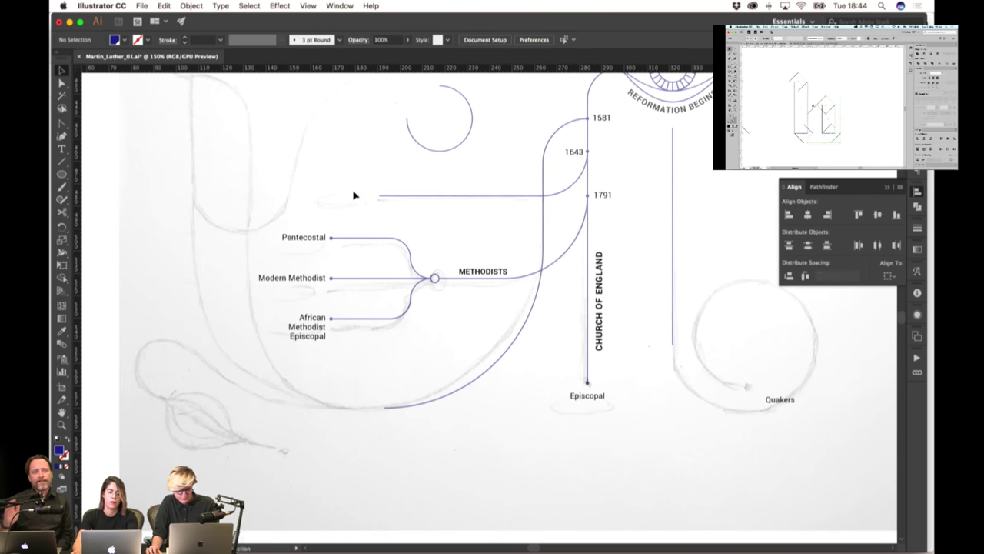
pyautogui.scroll(3, 354, 196)
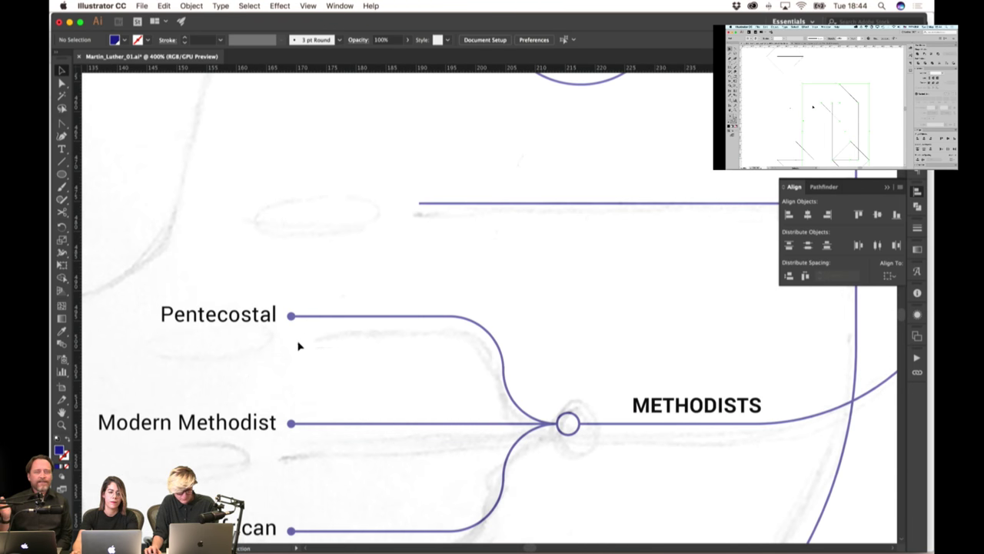
pyautogui.moveTo(387, 259); pyautogui.dragTo(423, 268)
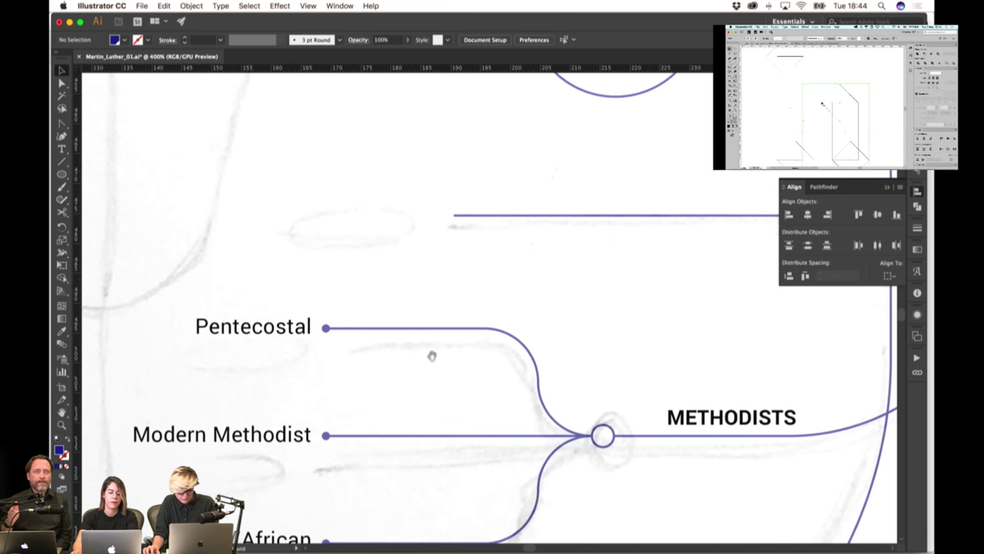
pyautogui.moveTo(432, 356); pyautogui.dragTo(424, 186)
pyautogui.moveTo(333, 359); pyautogui.dragTo(318, 406)
pyautogui.moveTo(350, 141)
pyautogui.mouseDown()
pyautogui.moveTo(332, 368)
pyautogui.moveTo(319, 396)
pyautogui.moveTo(358, 165)
pyautogui.moveTo(308, 160)
pyautogui.moveTo(340, 150)
pyautogui.mouseUp()
pyautogui.press('super+z')
pyautogui.click(324, 395)
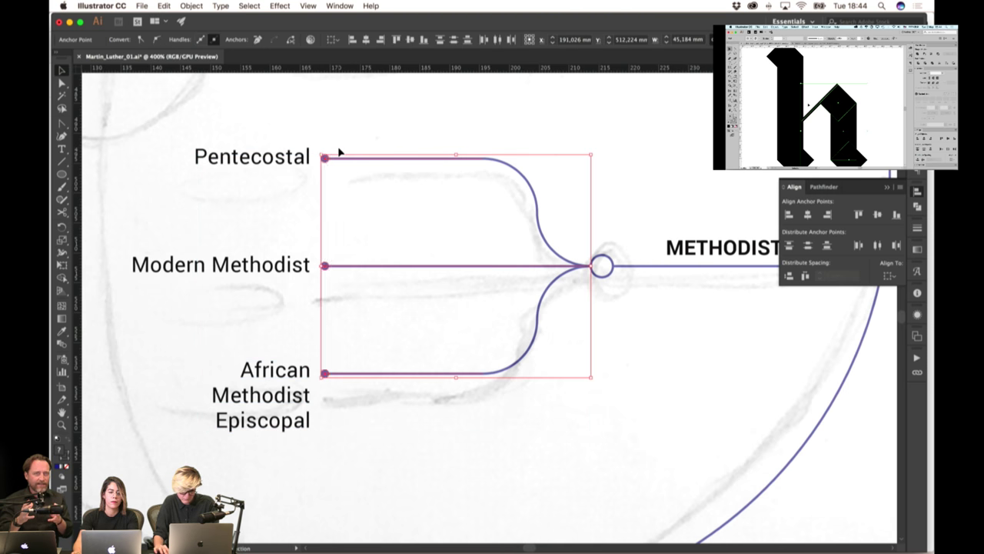
pyautogui.press('Right')
pyautogui.press('Right')
pyautogui.press('Right')
pyautogui.press('Right')
pyautogui.press('Right')
pyautogui.press('Right')
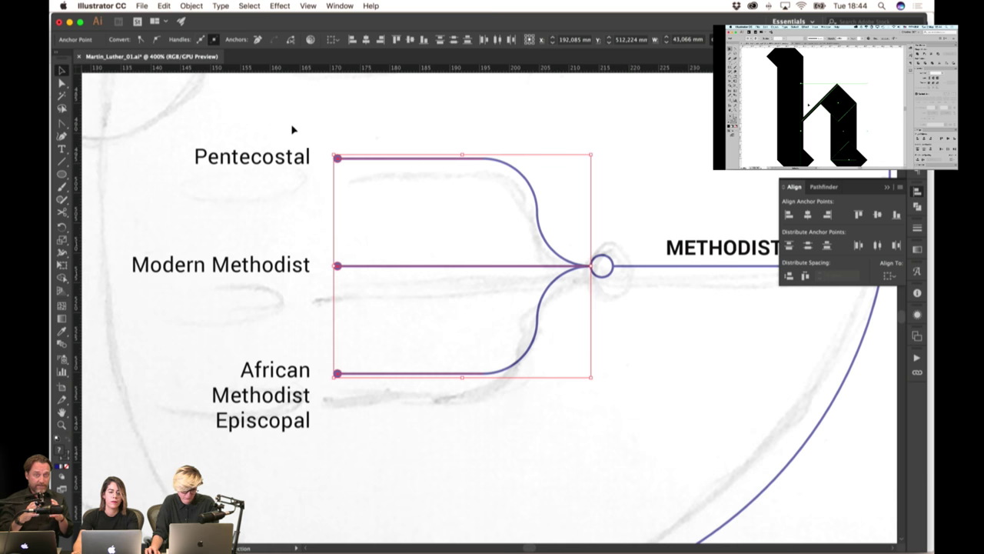
# Nudge the Pentecostal, Modern Methodist and African Methodist Episcopal labels right, towards the shortened branch ends
pyautogui.click(250, 408)
pyautogui.press('Right')
pyautogui.press('Right')
pyautogui.press('Right')
pyautogui.press('Right')
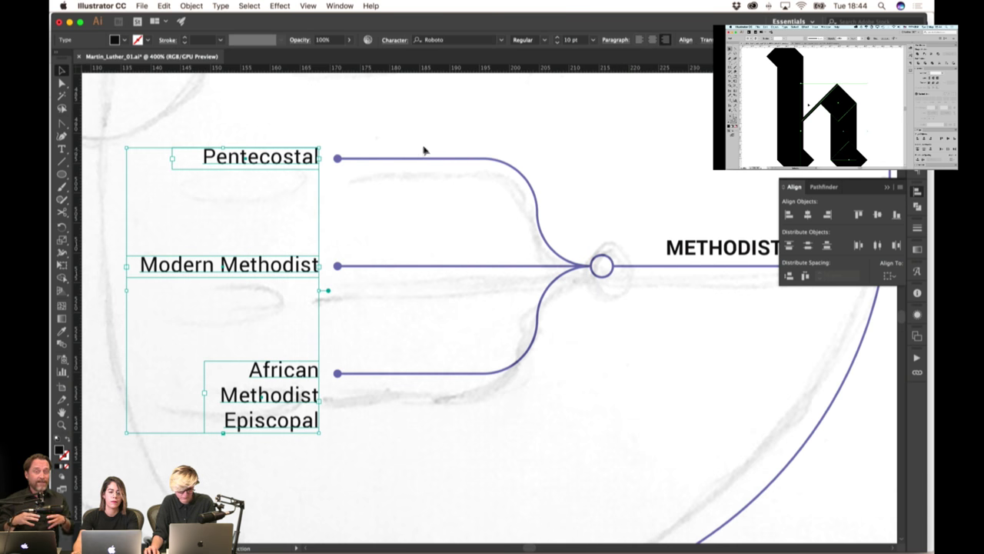
pyautogui.click(423, 141)
# Extend the 1643 branch line left to above the Methodist end dots and cap it with a copy of the Pentecostal dot
pyautogui.moveTo(418, 134); pyautogui.dragTo(421, 332)
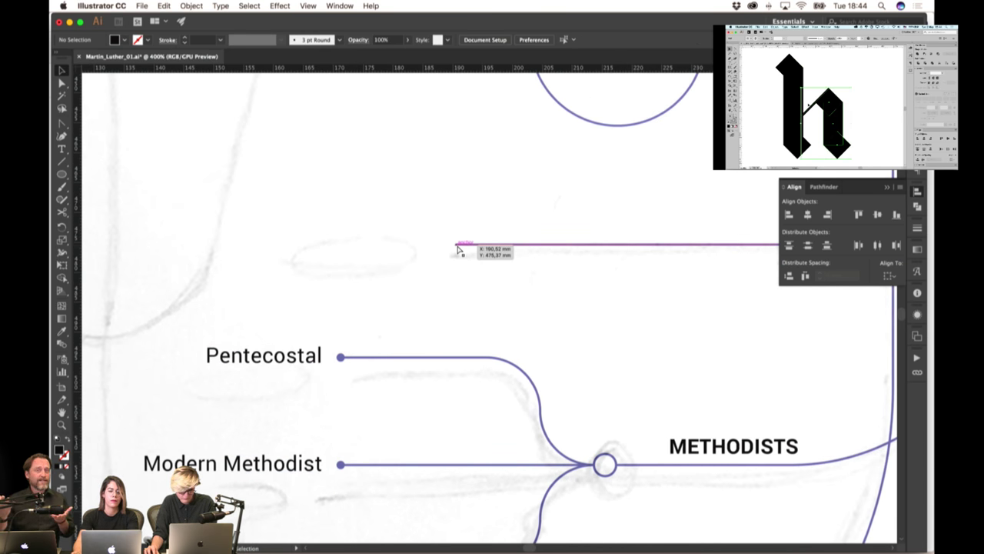
pyautogui.moveTo(458, 248); pyautogui.dragTo(345, 247)
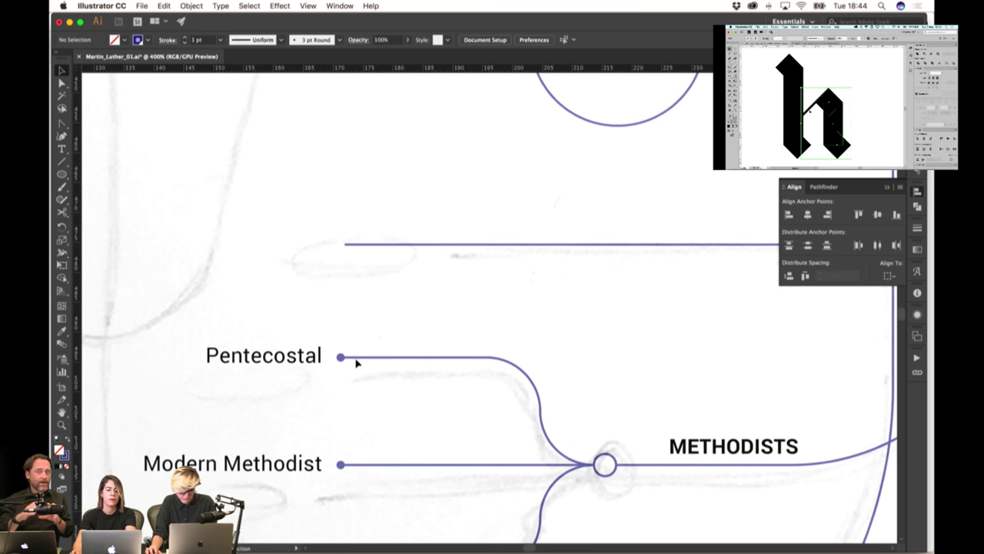
pyautogui.moveTo(344, 364); pyautogui.dragTo(341, 246)
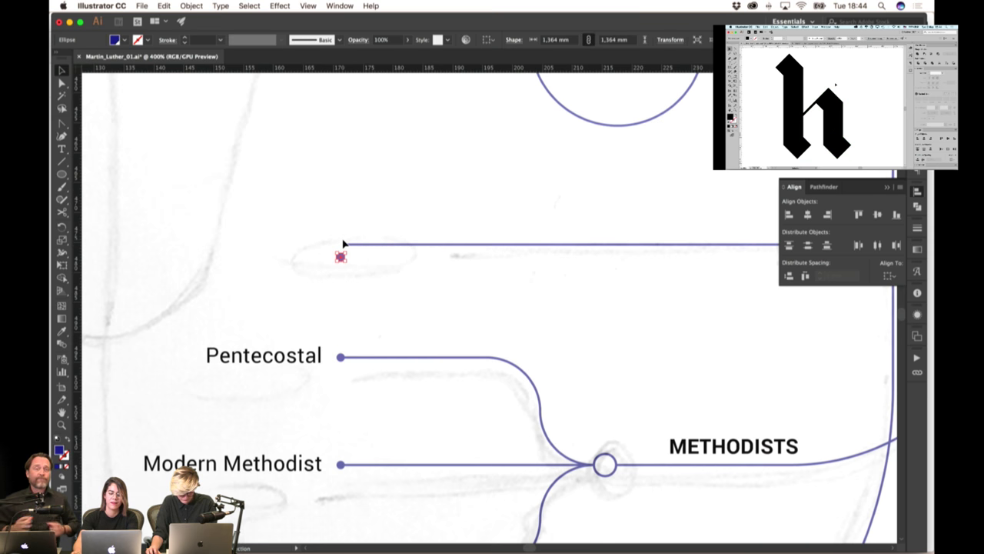
pyautogui.scroll(3, 344, 263)
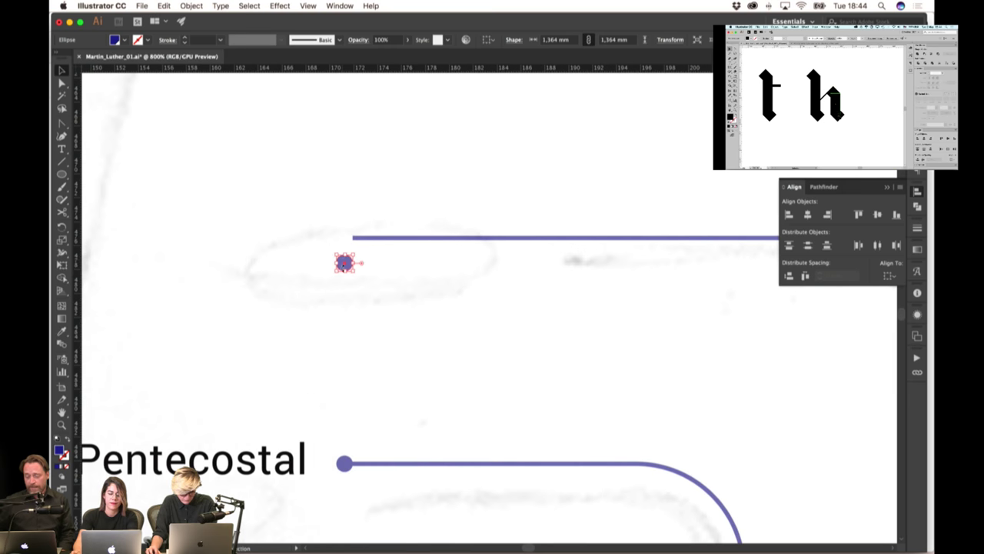
pyautogui.moveTo(345, 264); pyautogui.dragTo(352, 237)
pyautogui.scroll(-5, 328, 268)
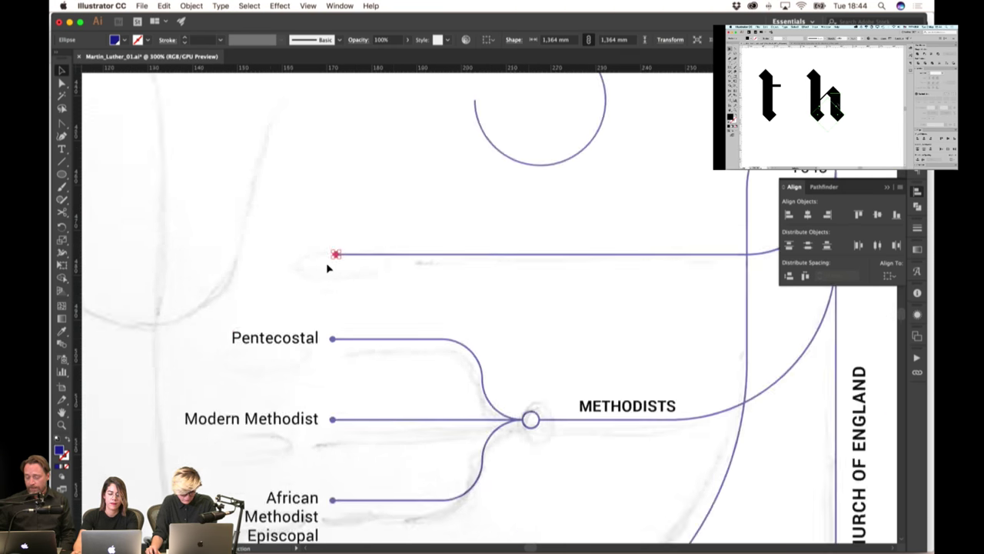
# Shift the open ends and dots of the 1643 and Methodist lines, with the three labels, right to shorten the branches
pyautogui.moveTo(310, 315); pyautogui.dragTo(208, 441)
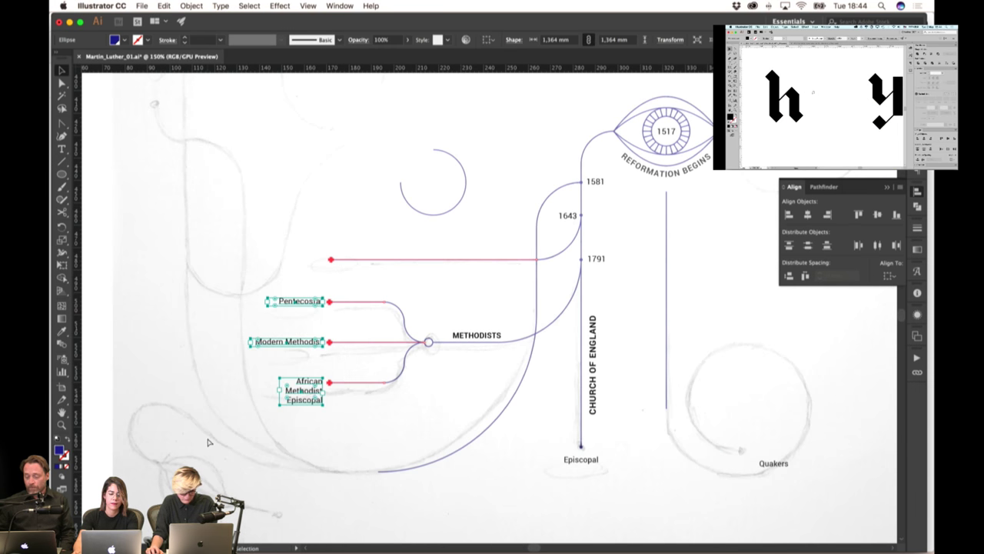
pyautogui.hotkey('shift', 'Right')
pyautogui.press('Right')
pyautogui.press('Right')
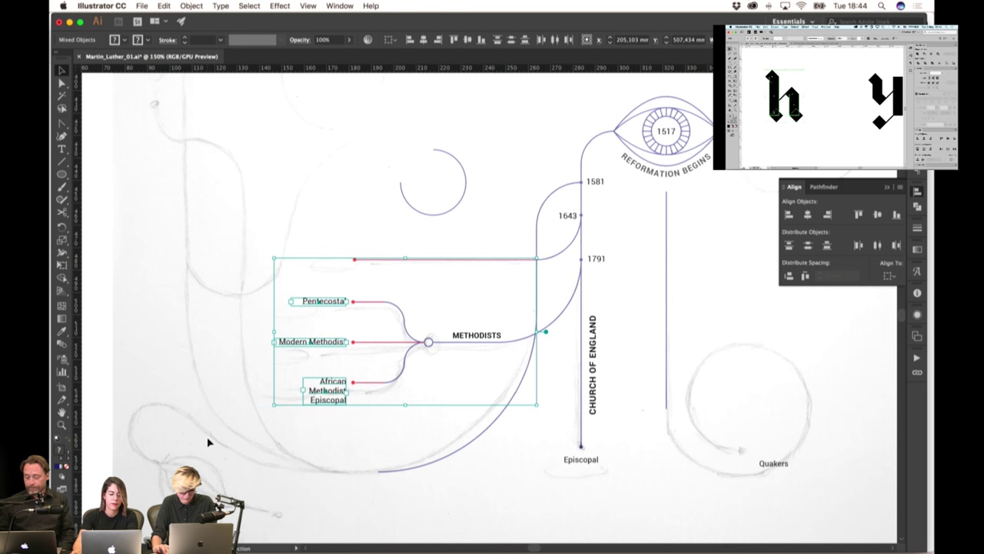
pyautogui.click(392, 221)
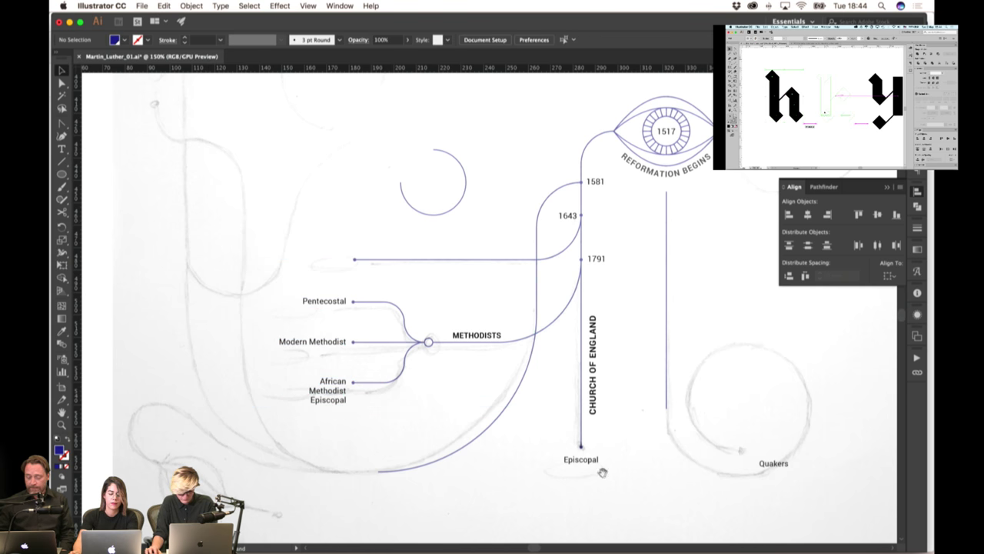
# Move the Quakers label to the dotted end of the 1643 branch line, vertically centred on the line
pyautogui.moveTo(600, 470); pyautogui.dragTo(623, 392)
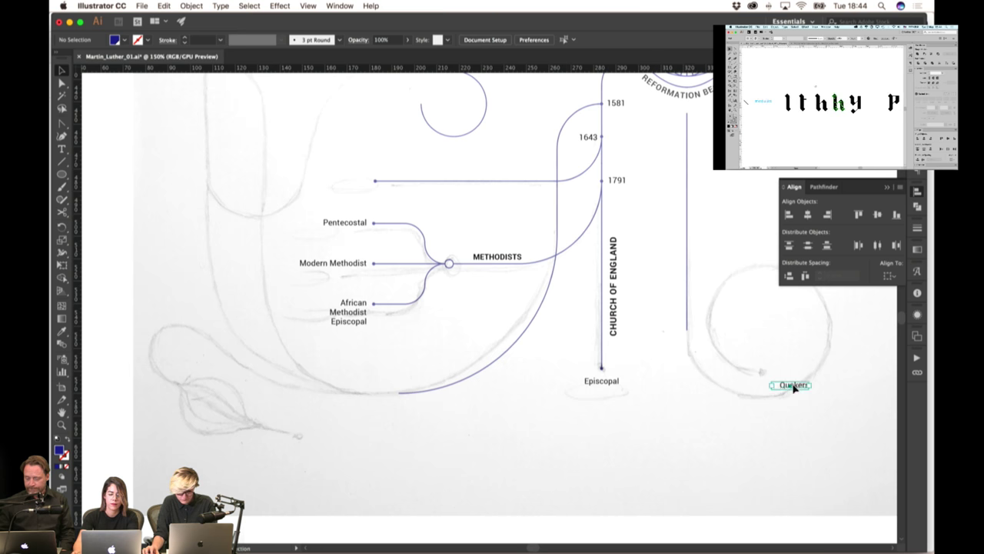
pyautogui.moveTo(796, 386); pyautogui.dragTo(340, 184)
pyautogui.press('super+equal')
pyautogui.scroll(2, 356, 174)
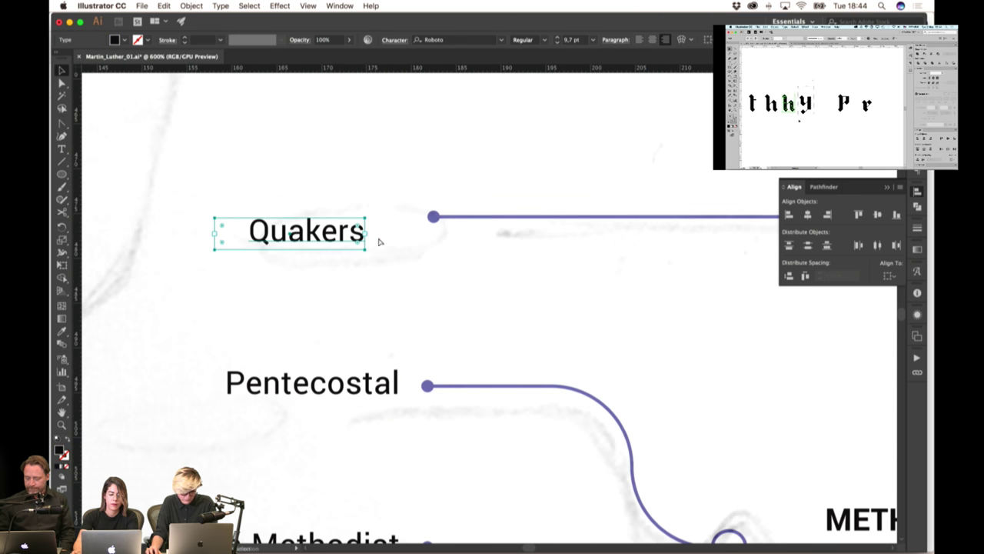
pyautogui.moveTo(367, 223); pyautogui.dragTo(393, 216)
pyautogui.click(465, 281)
pyautogui.press('super+1')
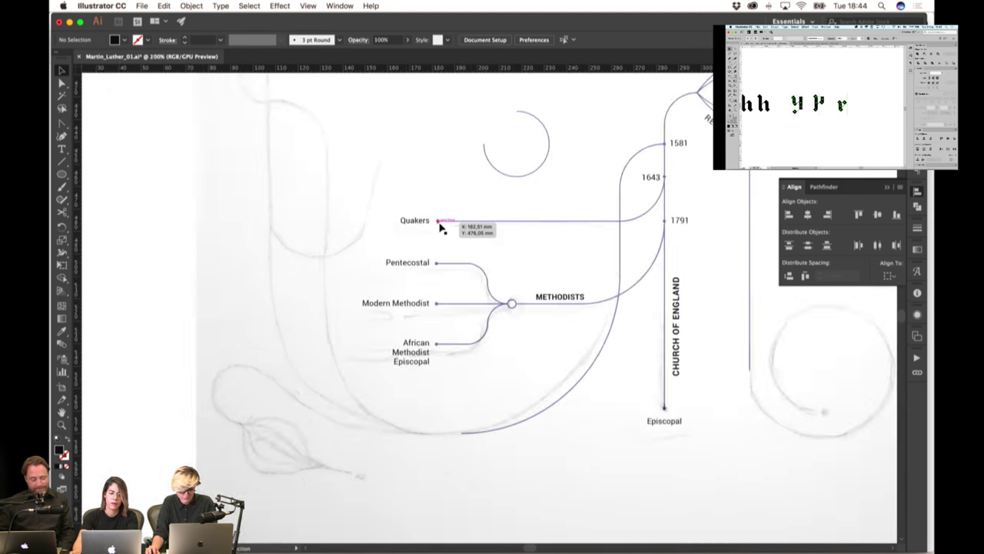
pyautogui.press('space')
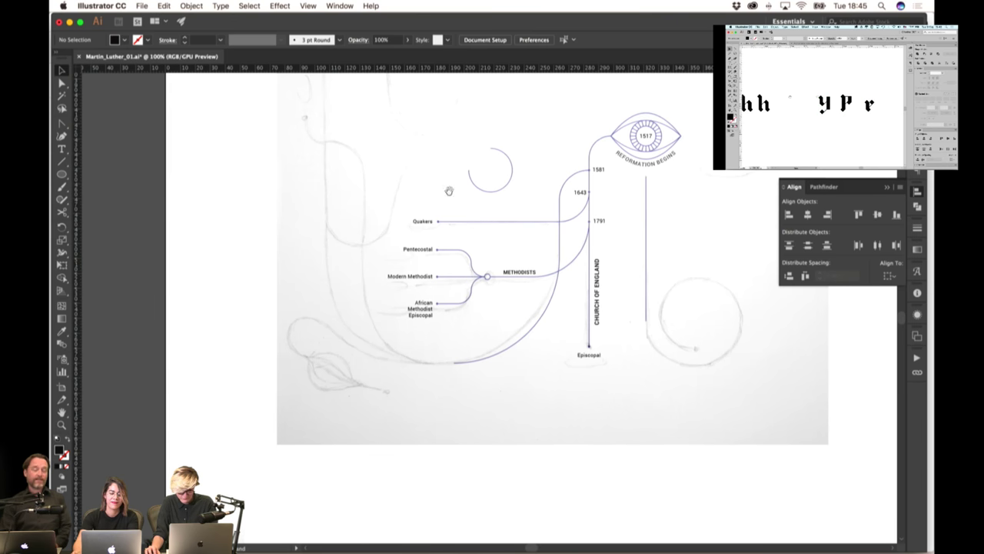
# Copy the Quakers branch line up to the eye, with its right end at the eye's left corner
pyautogui.moveTo(448, 191); pyautogui.dragTo(402, 216)
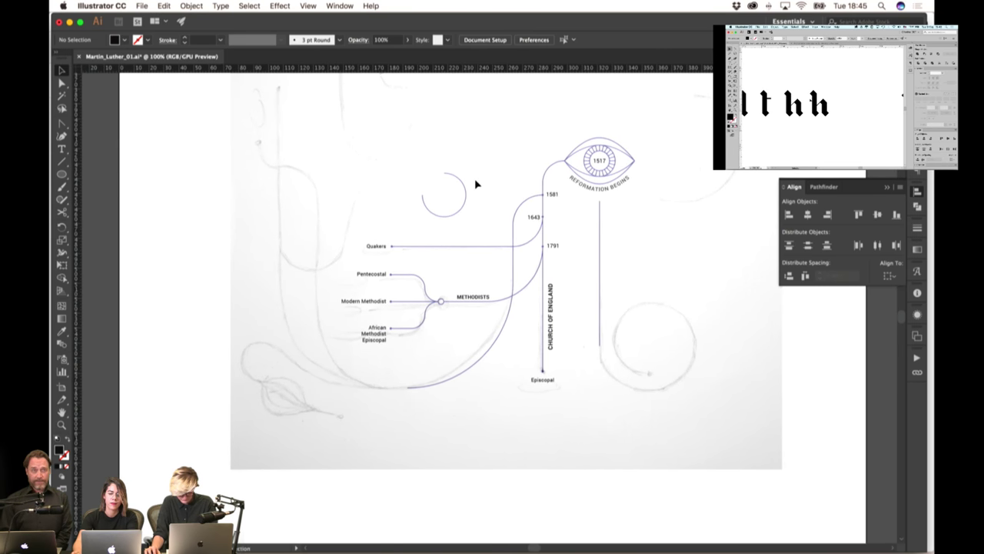
pyautogui.moveTo(476, 181); pyautogui.dragTo(473, 180)
pyautogui.scroll(1, 483, 177)
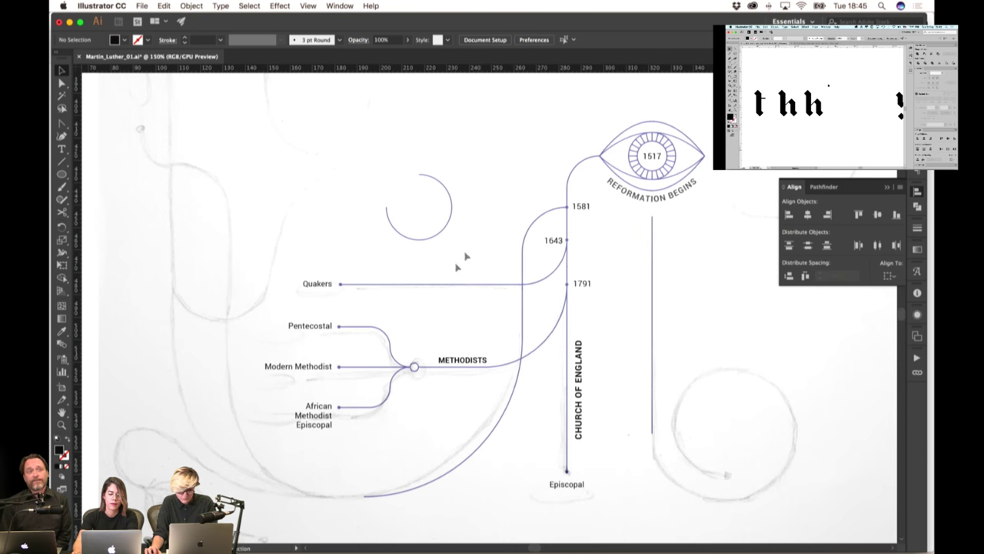
pyautogui.moveTo(454, 287); pyautogui.dragTo(522, 286)
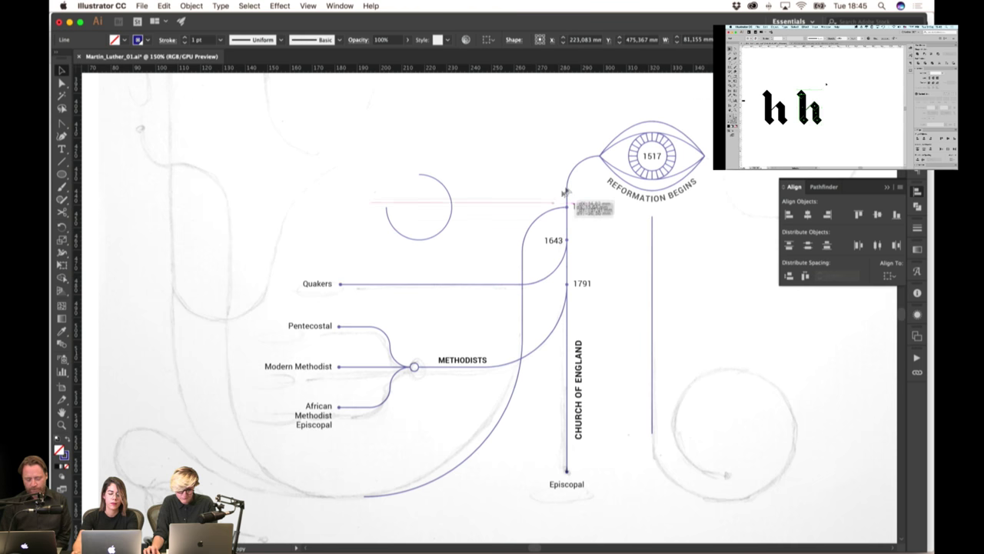
pyautogui.moveTo(600, 155); pyautogui.dragTo(418, 156)
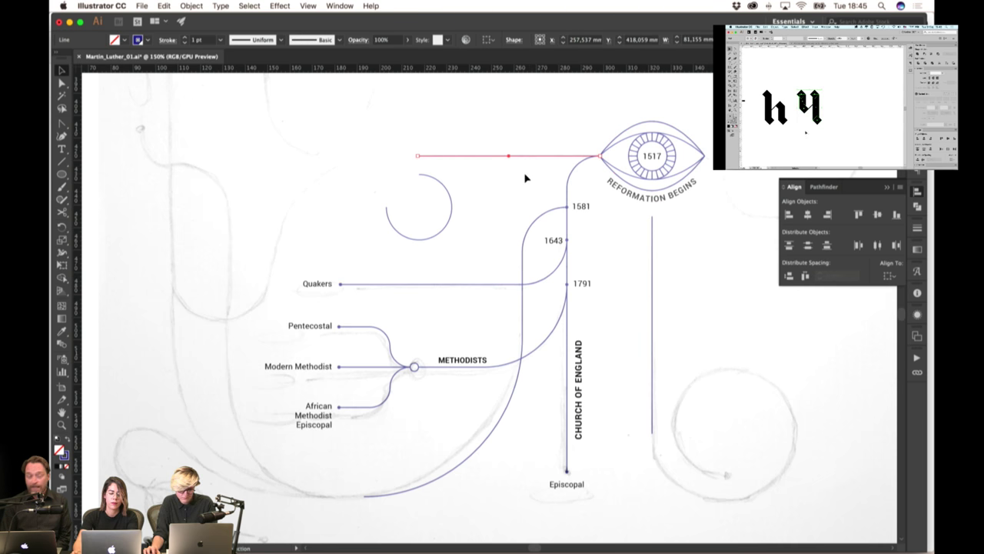
pyautogui.click(490, 192)
# Copy the 1581 quarter arc to the new line's left end, enlarge it, and extend the line so the two meet smoothly
pyautogui.click(545, 216)
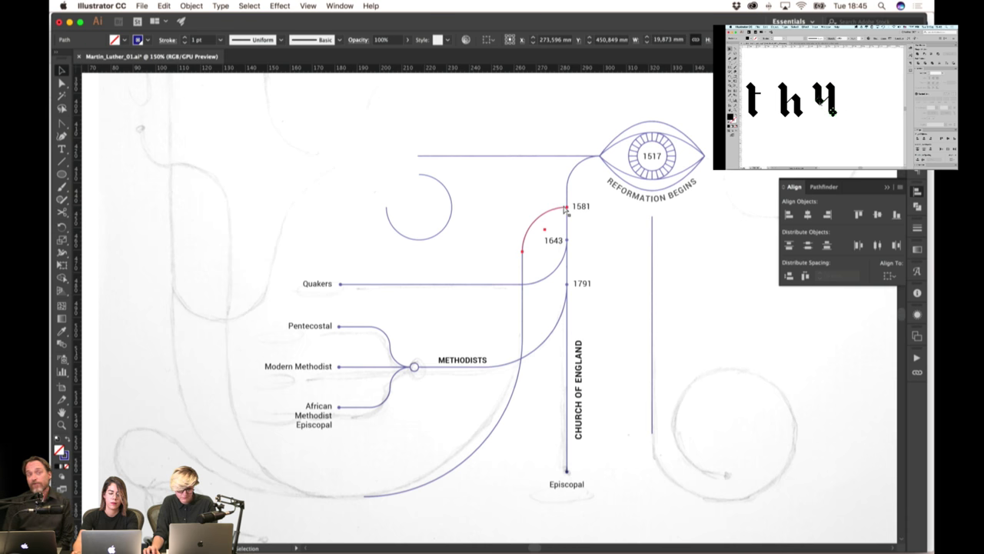
pyautogui.moveTo(570, 213); pyautogui.dragTo(417, 158)
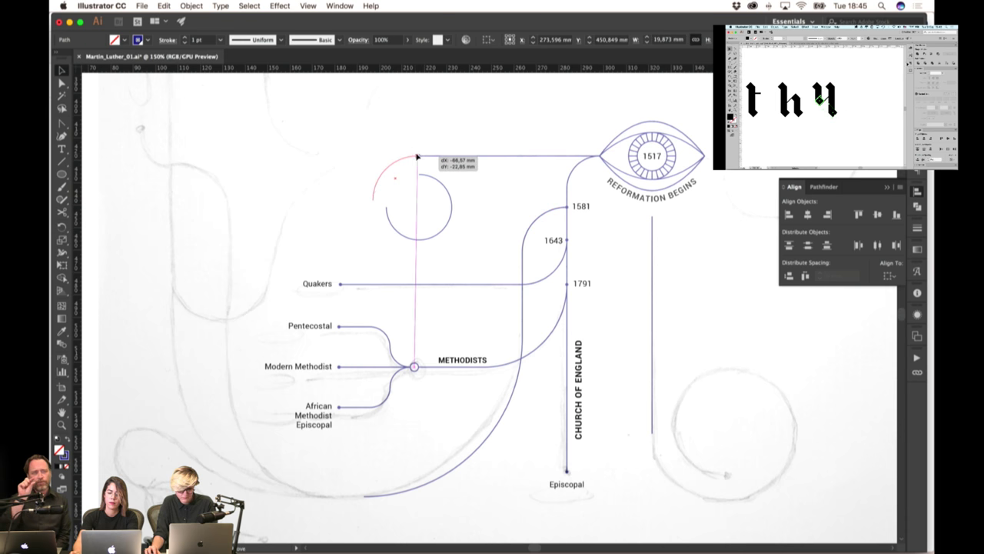
pyautogui.moveTo(374, 202); pyautogui.dragTo(304, 269)
pyautogui.moveTo(408, 165)
pyautogui.mouseDown()
pyautogui.moveTo(418, 157)
pyautogui.moveTo(392, 158)
pyautogui.moveTo(417, 153)
pyautogui.moveTo(395, 158)
pyautogui.mouseUp()
pyautogui.click(373, 182)
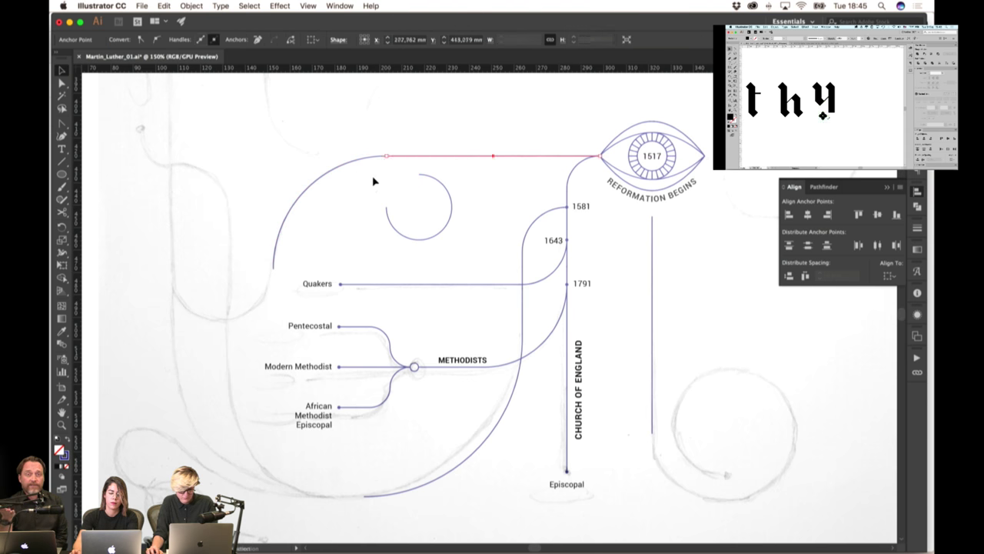
# Cut the loose three-quarter circle at its right anchor and move the upper quarter arc off the artboard, leaving a half circle
pyautogui.moveTo(315, 222); pyautogui.dragTo(449, 190)
pyautogui.click(543, 204)
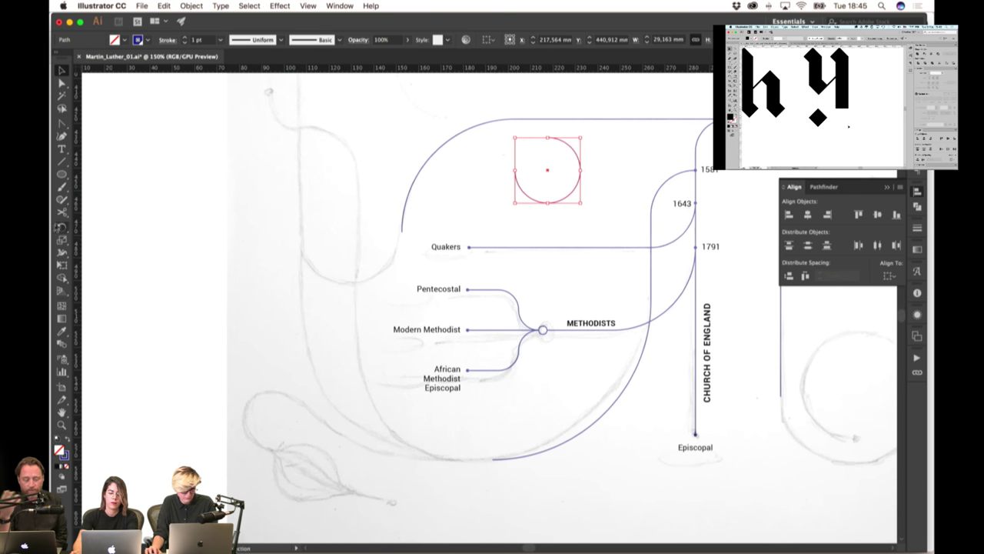
pyautogui.press('c')
pyautogui.click(580, 169)
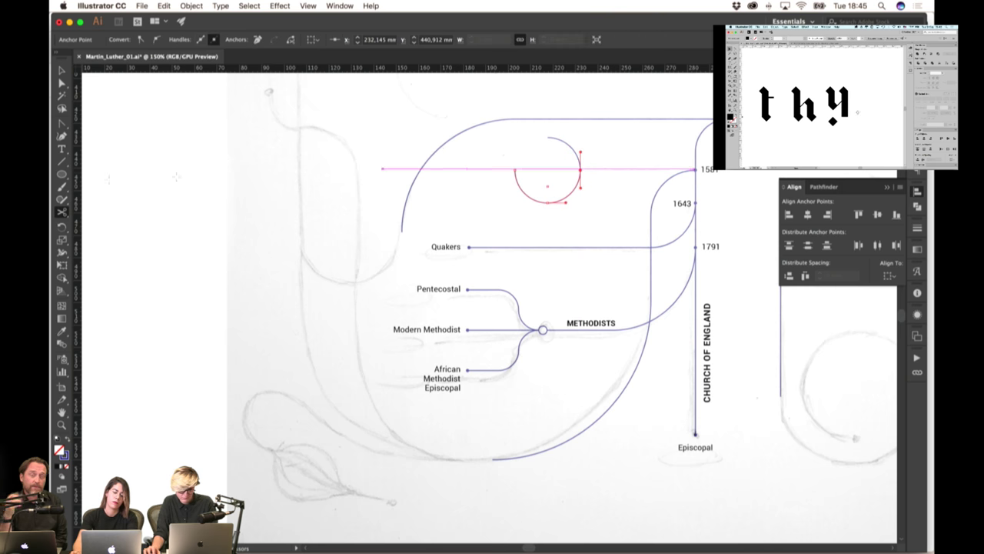
pyautogui.click(62, 71)
pyautogui.click(230, 146)
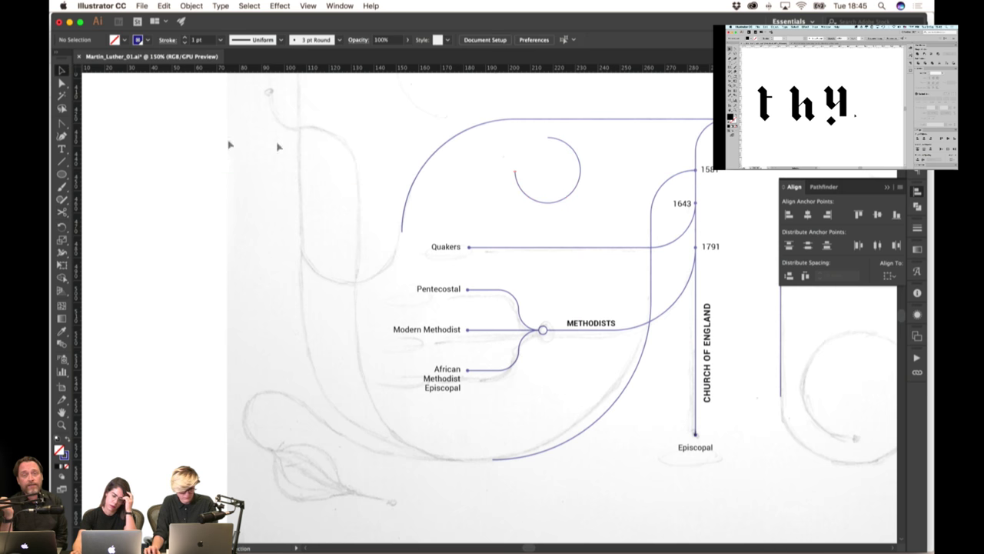
pyautogui.moveTo(576, 156); pyautogui.dragTo(173, 170)
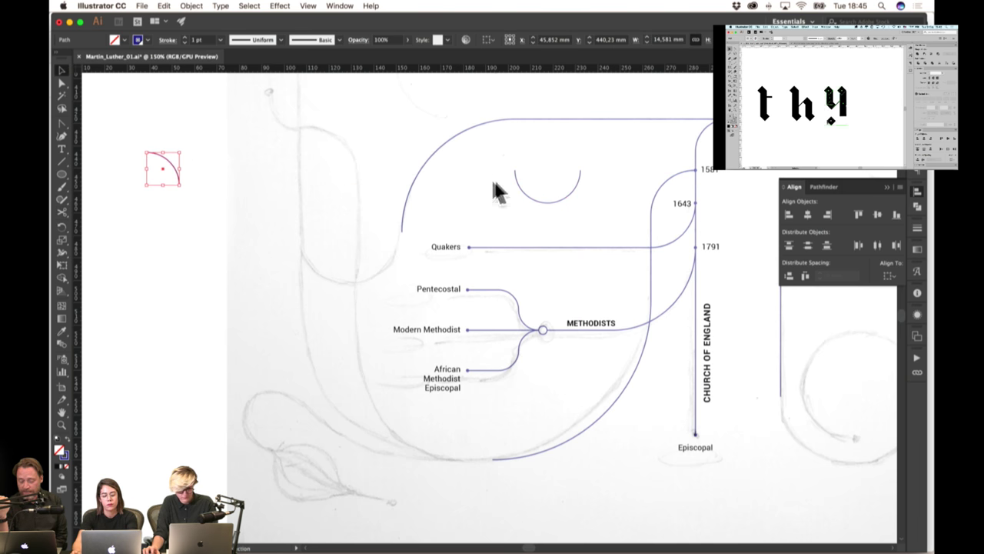
# Move the half circle to the large arc's lower end and scale it to about 46 mm wide, matching the sketched curve
pyautogui.click(520, 191)
pyautogui.moveTo(581, 179); pyautogui.dragTo(402, 231)
pyautogui.moveTo(337, 265); pyautogui.dragTo(298, 297)
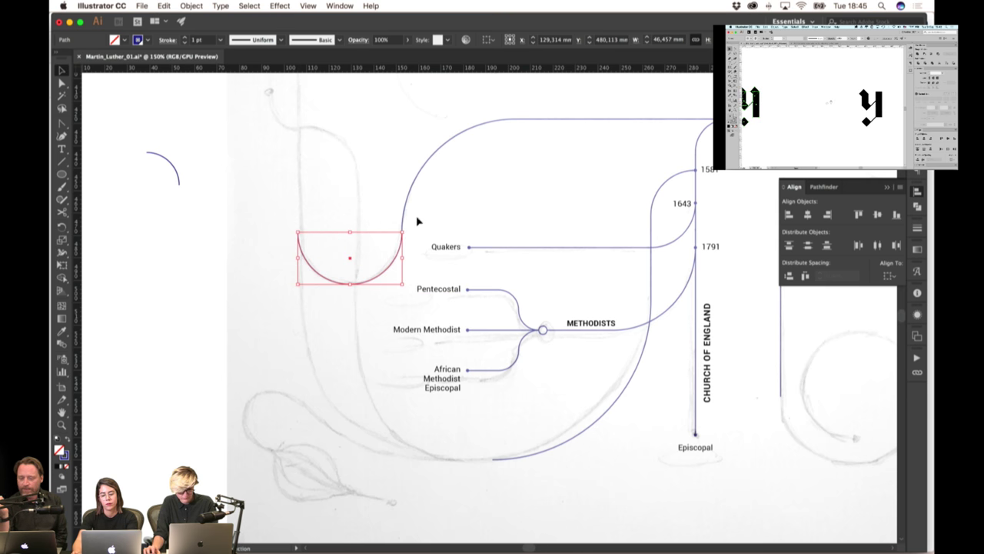
pyautogui.click(456, 195)
# Add a vertical line rising from the half circle's left end along the sketch
pyautogui.moveTo(486, 191); pyautogui.dragTo(497, 244)
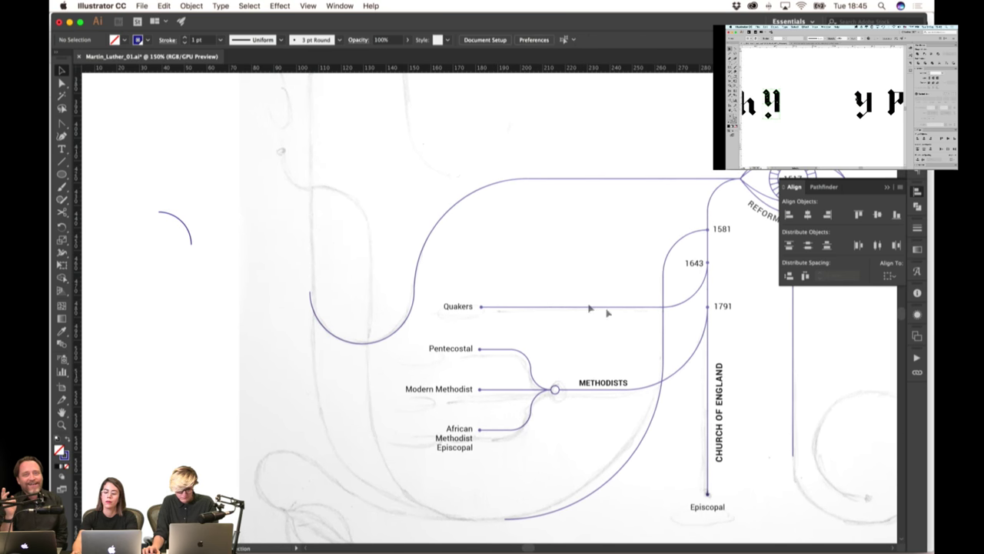
pyautogui.moveTo(266, 102)
pyautogui.mouseDown()
pyautogui.moveTo(267, 387)
pyautogui.moveTo(310, 293)
pyautogui.mouseUp()
pyautogui.click(347, 292)
# Duplicate the large lower quarter arc of the 1581 branch in place, reflect the copy and rotate it to face the opposite way
pyautogui.moveTo(381, 304); pyautogui.dragTo(356, 230)
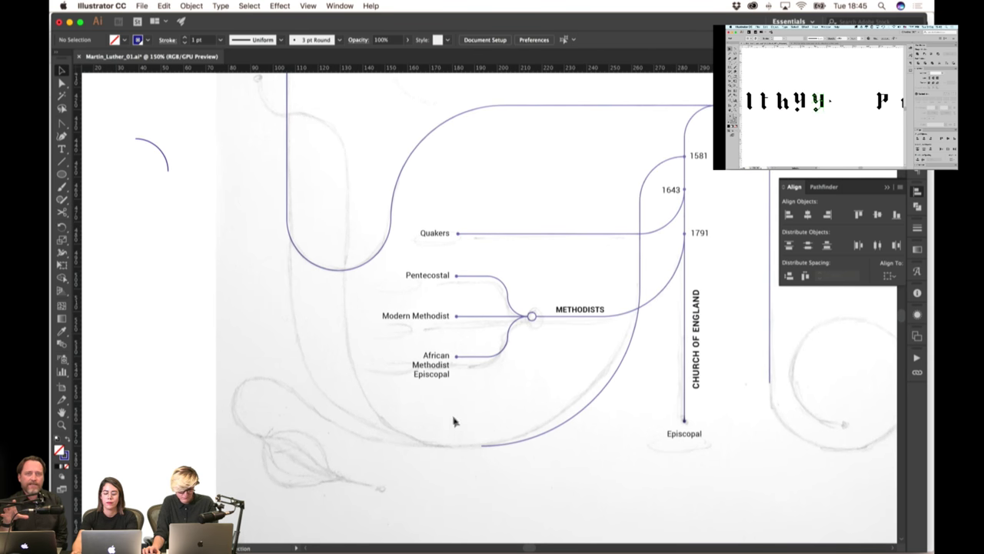
pyautogui.click(527, 443)
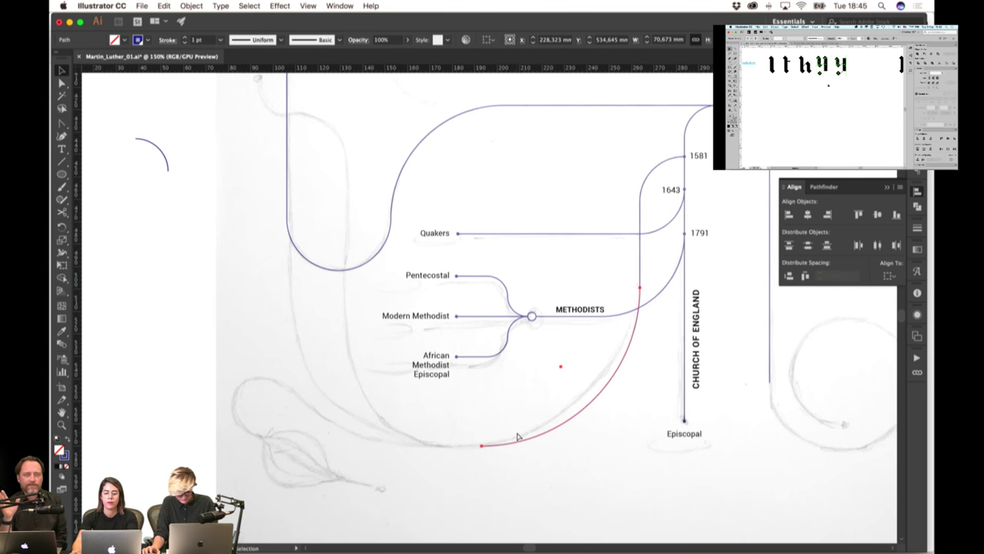
pyautogui.rightClick(520, 437)
pyautogui.moveTo(554, 491)
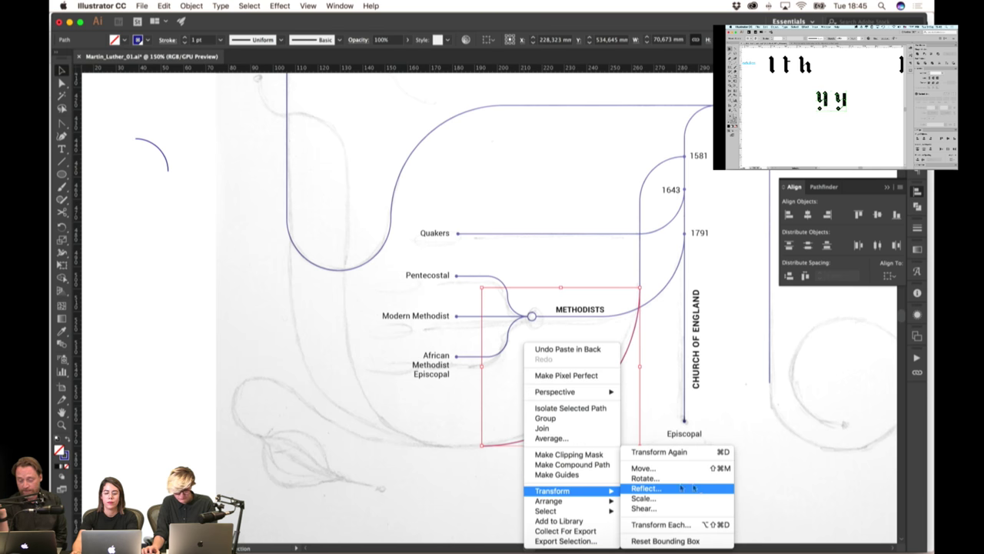
pyautogui.click(694, 489)
pyautogui.press('Return')
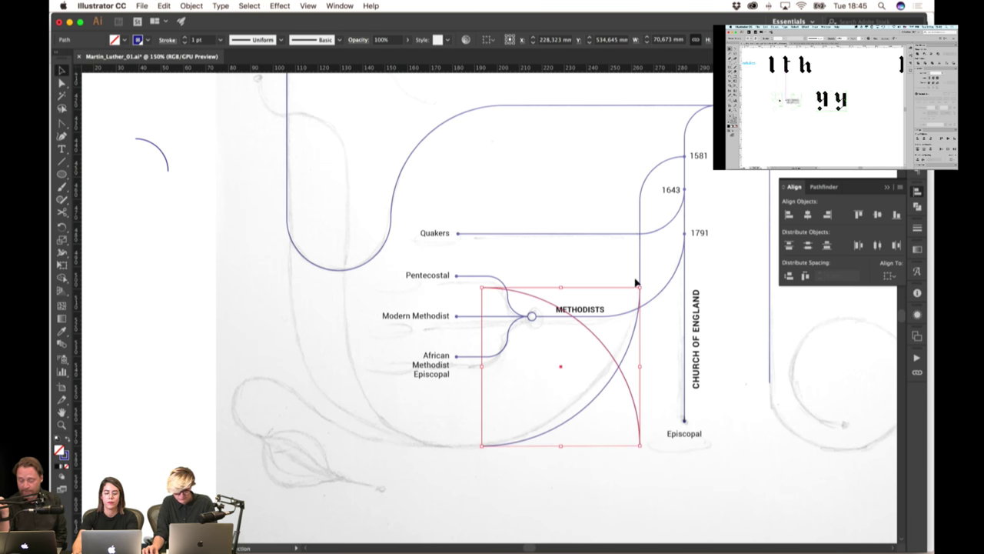
pyautogui.moveTo(643, 282); pyautogui.dragTo(489, 459)
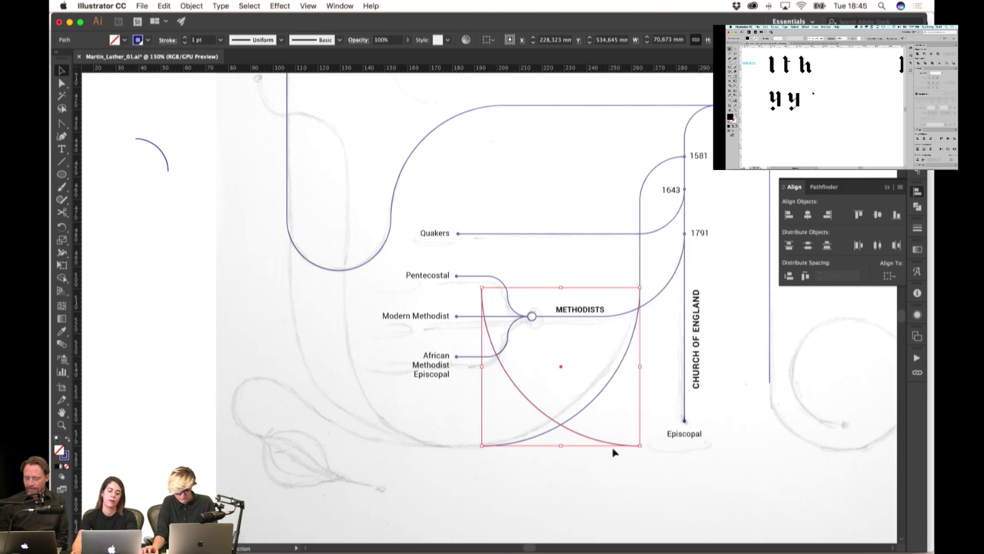
# Move the mirrored arc left along the sketched bottom curve until its upper end lines up with the vertical line
pyautogui.moveTo(642, 448); pyautogui.dragTo(457, 449)
pyautogui.press('a')
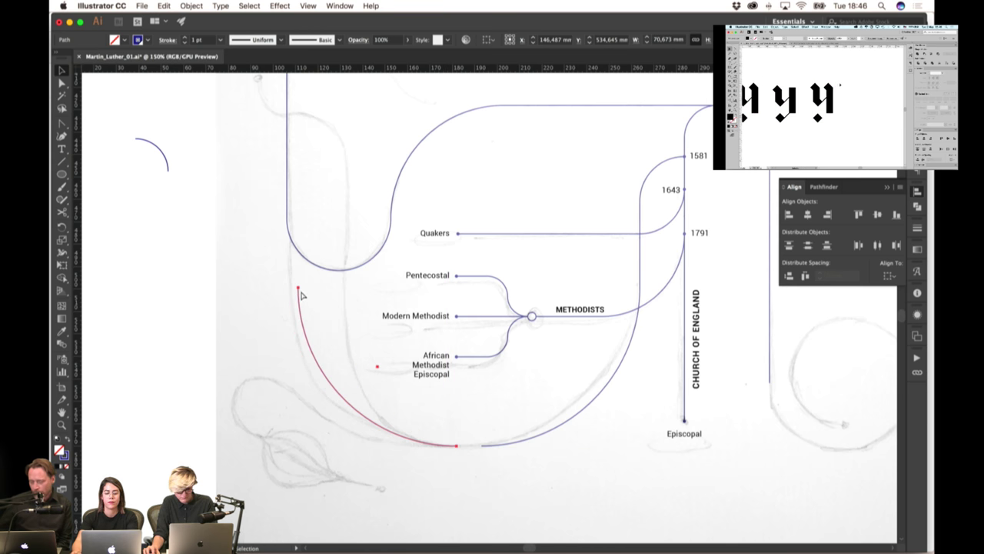
pyautogui.moveTo(298, 288)
pyautogui.mouseDown()
pyautogui.moveTo(306, 288)
pyautogui.moveTo(287, 288)
pyautogui.mouseUp()
pyautogui.press('v')
pyautogui.click(318, 288)
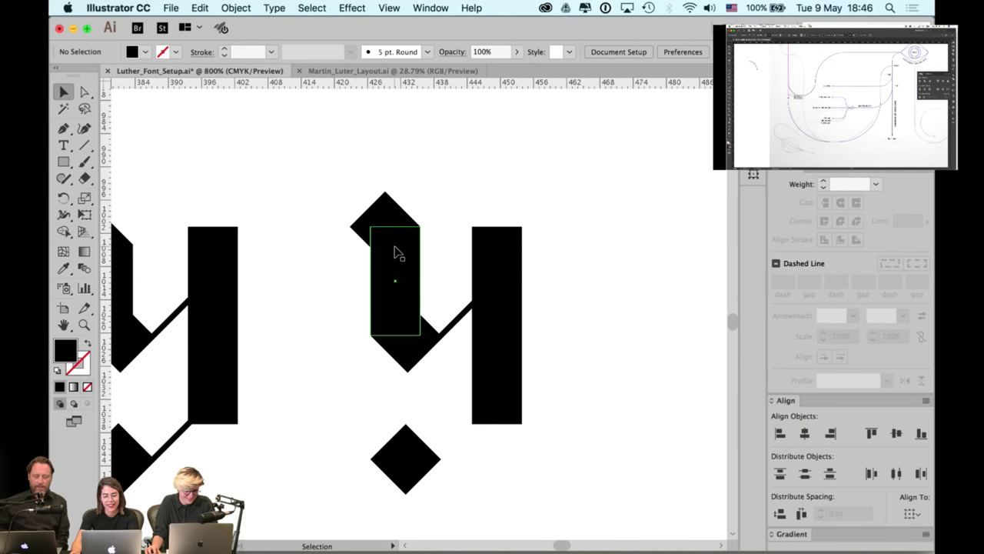
# In Luther_Font_Setup.ai, shorten the third y's left stem from the top and lower the diamond above it onto the stem
pyautogui.click(395, 246)
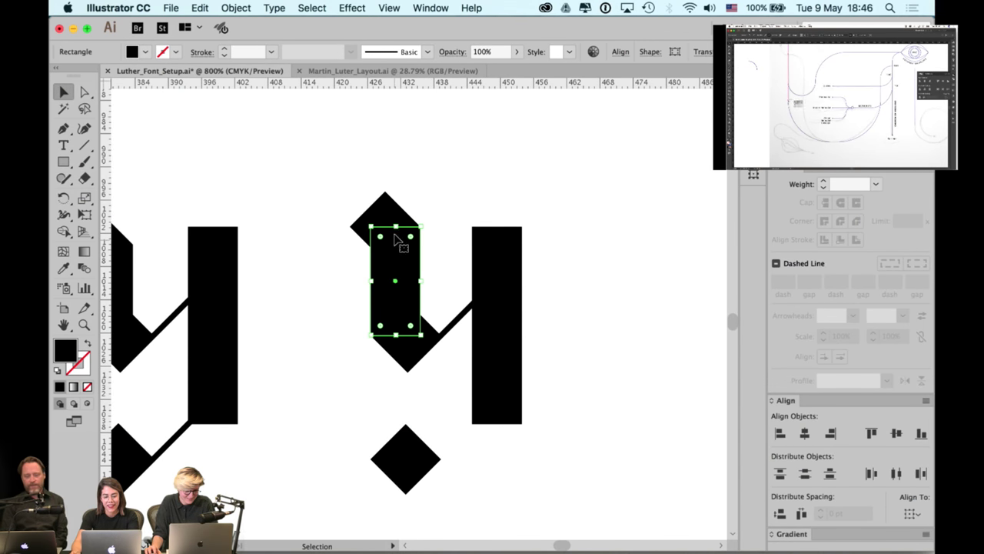
pyautogui.moveTo(395, 227); pyautogui.dragTo(395, 249)
pyautogui.click(433, 205)
pyautogui.click(400, 226)
pyautogui.keyDown('shift'); pyautogui.click(410, 262); pyautogui.keyUp('shift')
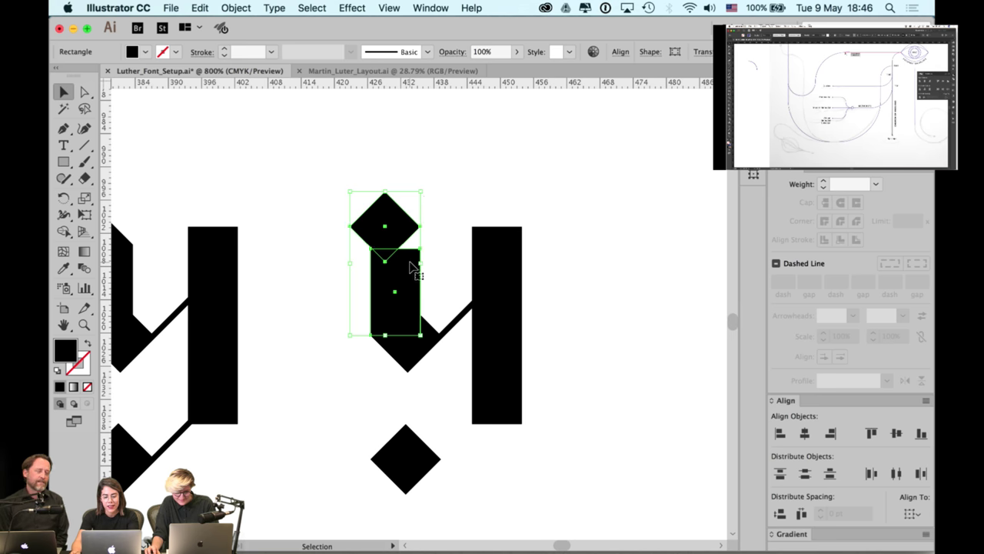
pyautogui.click(444, 213)
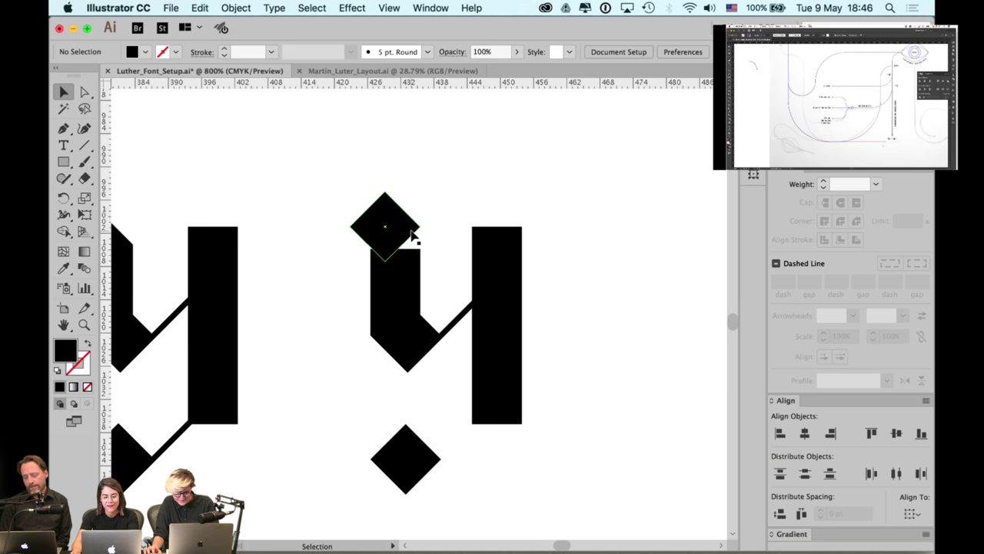
pyautogui.moveTo(413, 233)
pyautogui.mouseDown()
pyautogui.moveTo(414, 262)
pyautogui.moveTo(421, 247)
pyautogui.mouseUp()
# Compare the three y variants side by side, examining their stem tops, lower diamonds and thin connecting strokes
pyautogui.press('space')
pyautogui.moveTo(404, 214); pyautogui.dragTo(513, 195)
pyautogui.scroll(-2, 505, 207)
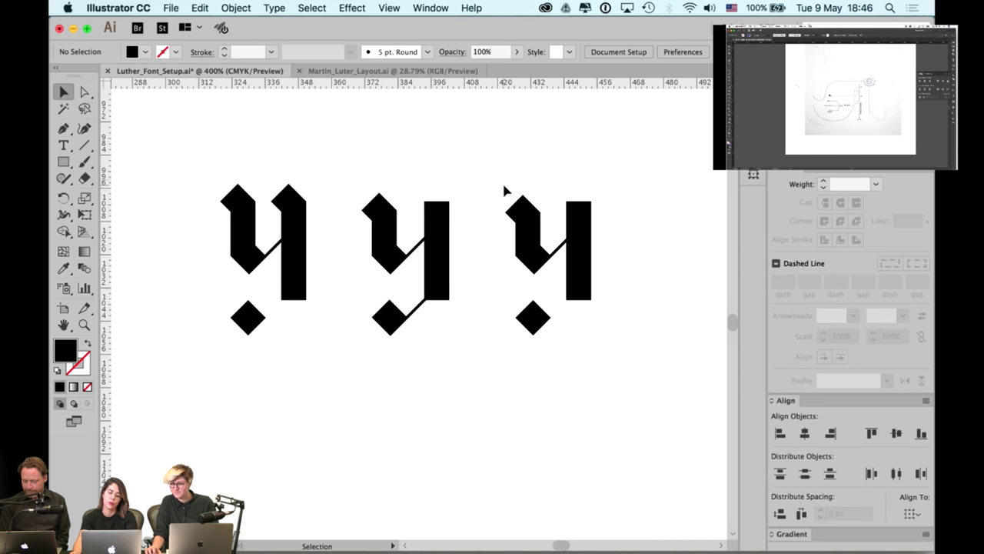
pyautogui.moveTo(521, 169); pyautogui.dragTo(502, 181)
pyautogui.press('space')
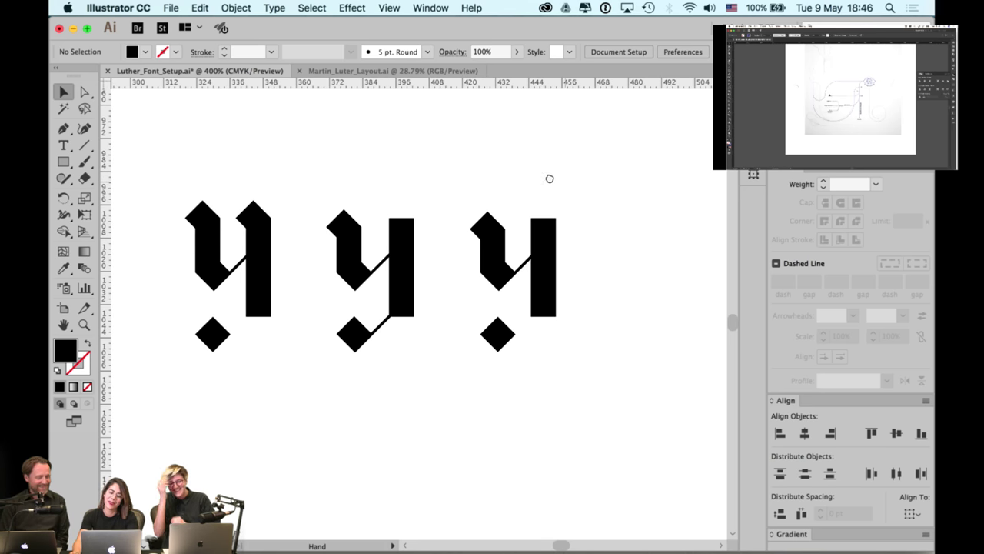
pyautogui.moveTo(563, 177); pyautogui.dragTo(535, 168)
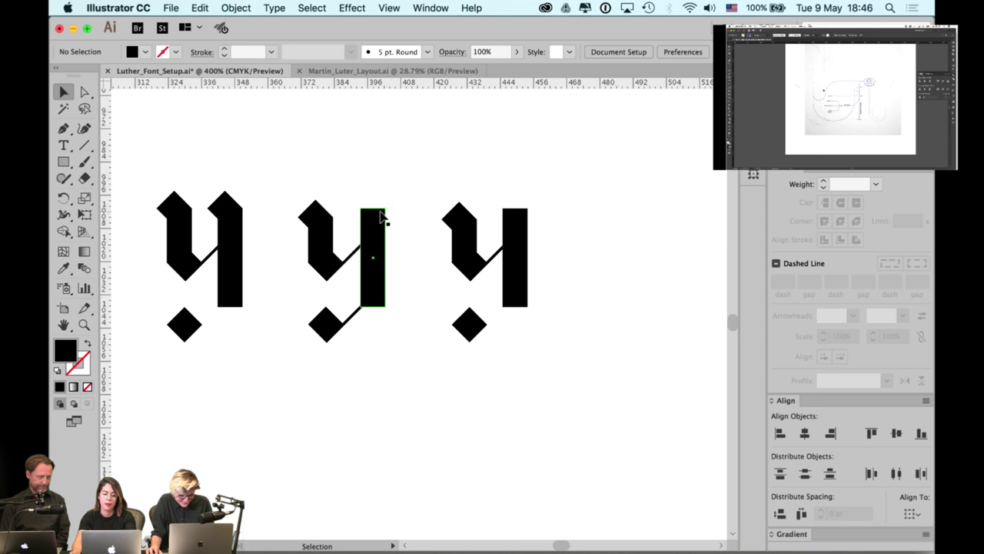
pyautogui.moveTo(356, 204); pyautogui.dragTo(382, 206)
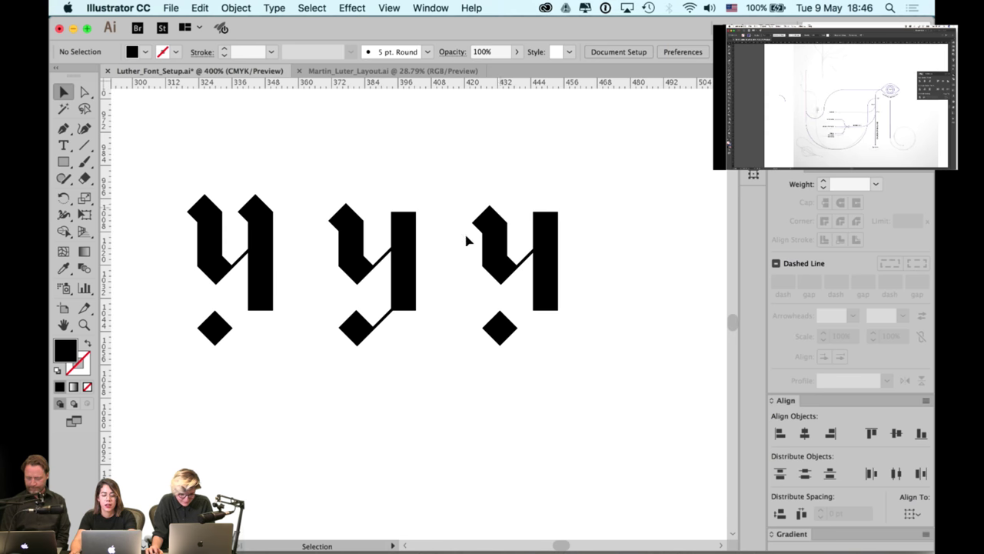
pyautogui.click(384, 316)
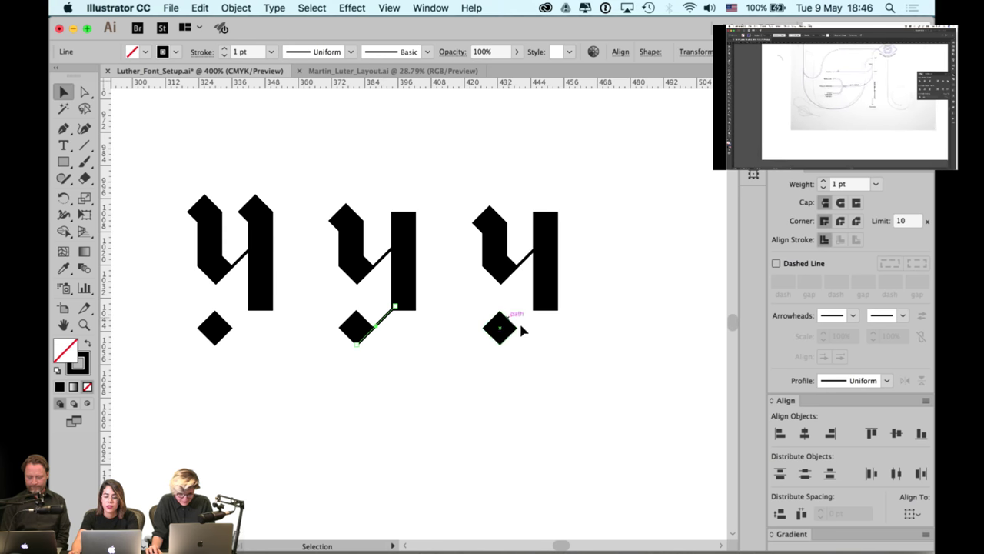
pyautogui.click(545, 329)
pyautogui.moveTo(468, 168); pyautogui.dragTo(558, 350)
pyautogui.click(443, 353)
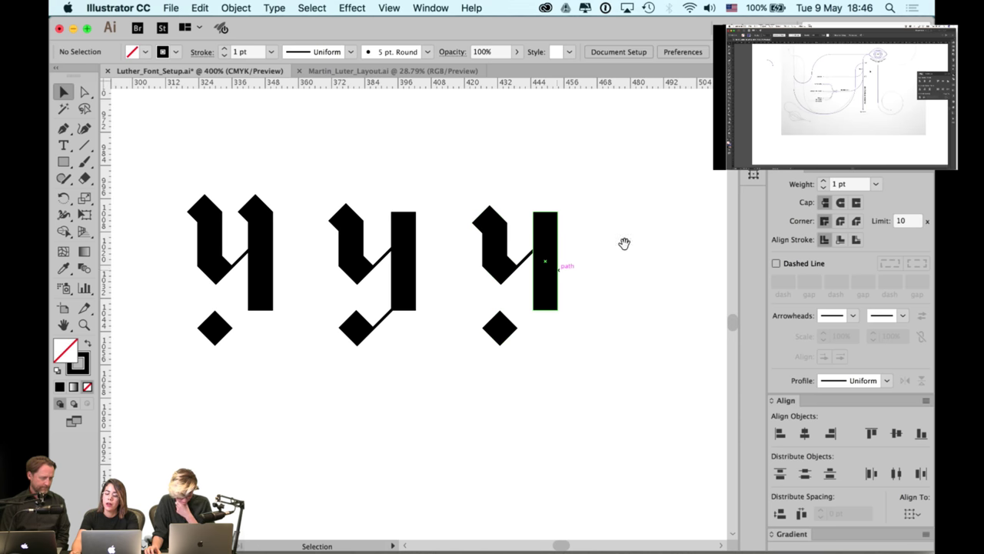
pyautogui.hscroll(3, 576, 254)
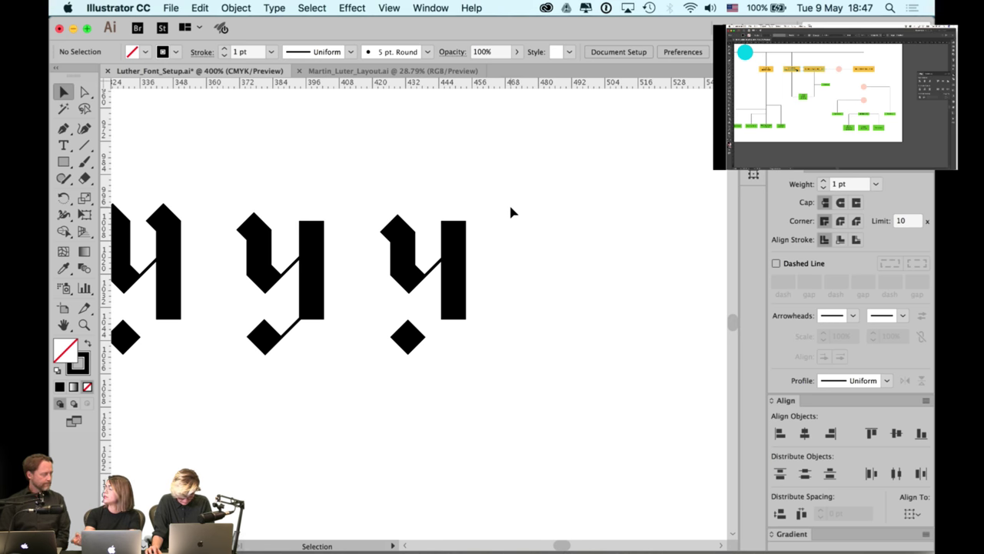
pyautogui.press('space')
pyautogui.moveTo(495, 206); pyautogui.dragTo(568, 194)
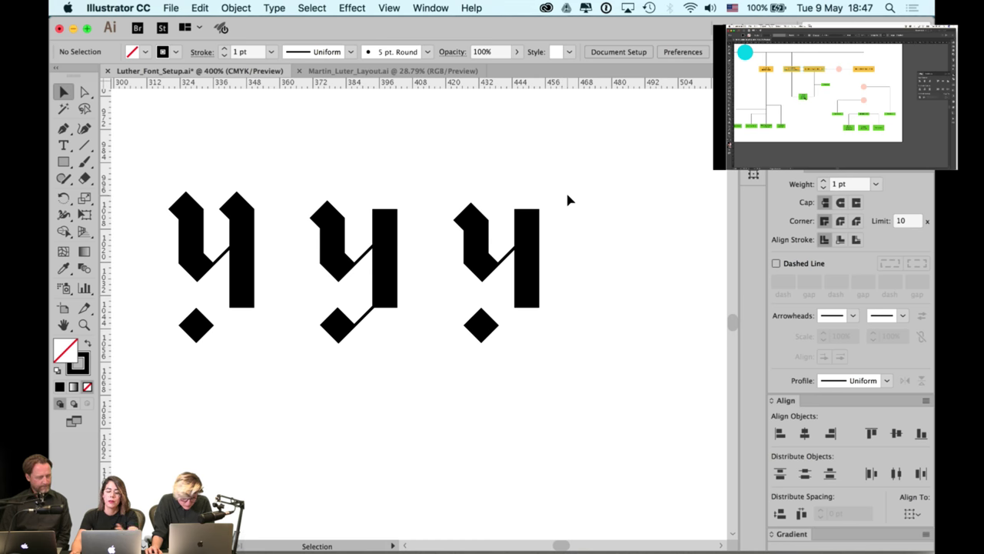
# Duplicate the first y, with its two diamond tops, to the right of the third variant
pyautogui.click(186, 206)
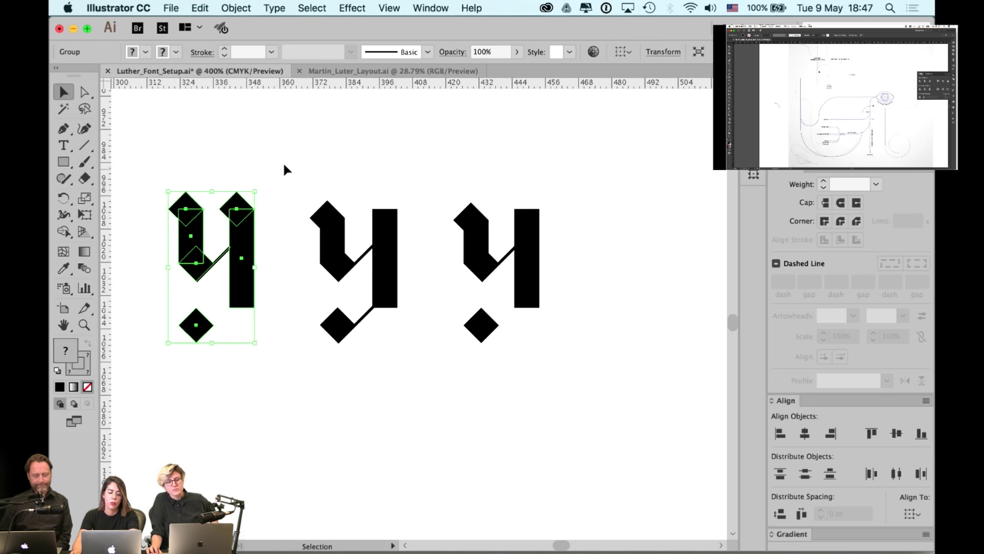
pyautogui.moveTo(197, 327); pyautogui.dragTo(644, 308)
pyautogui.moveTo(640, 226); pyautogui.dragTo(397, 267)
pyautogui.click(482, 146)
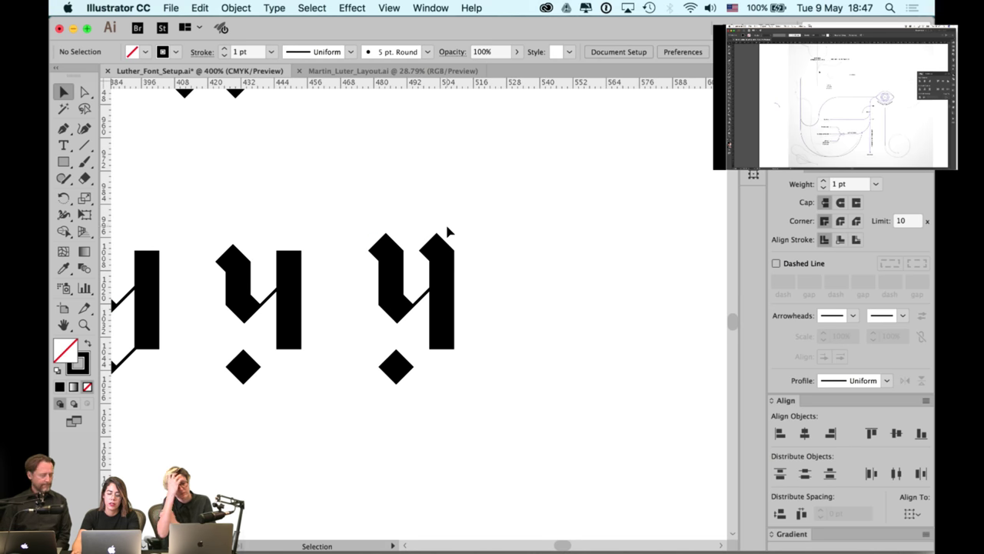
# Align the right stem's top diamond in the fourth y to the stem's left edge, using the stem as key object
pyautogui.keyDown('super'); pyautogui.click(452, 226); pyautogui.keyUp('super')
pyautogui.click(443, 251)
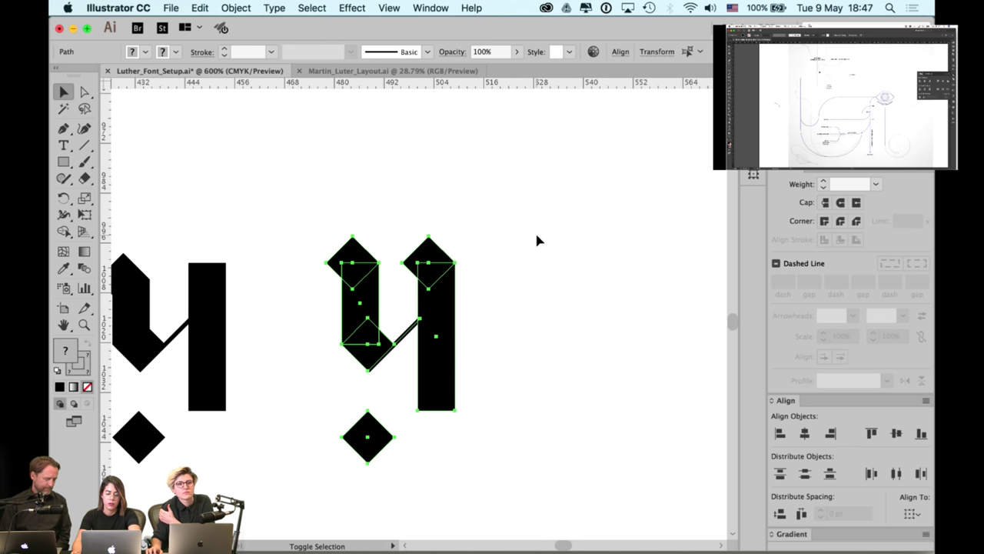
pyautogui.click(534, 230)
pyautogui.click(423, 257)
pyautogui.keyDown('shift'); pyautogui.click(452, 318); pyautogui.keyUp('shift')
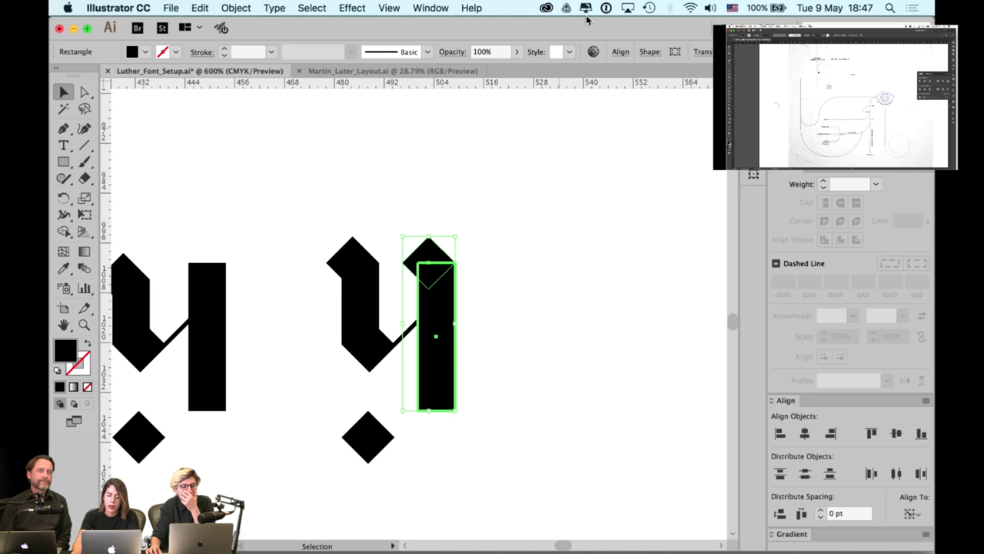
pyautogui.click(780, 434)
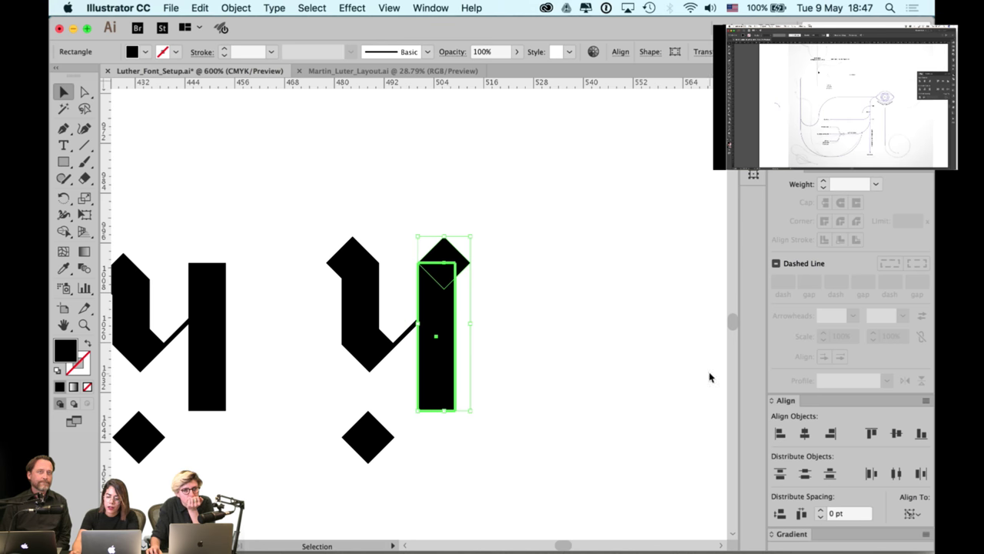
pyautogui.click(567, 253)
# Duplicate the whole fourth y to its right as a fifth variant
pyautogui.hscroll(5, 538, 226)
pyautogui.scroll(-2, 538, 226)
pyautogui.moveTo(443, 180); pyautogui.dragTo(489, 384)
pyautogui.press('super+z')
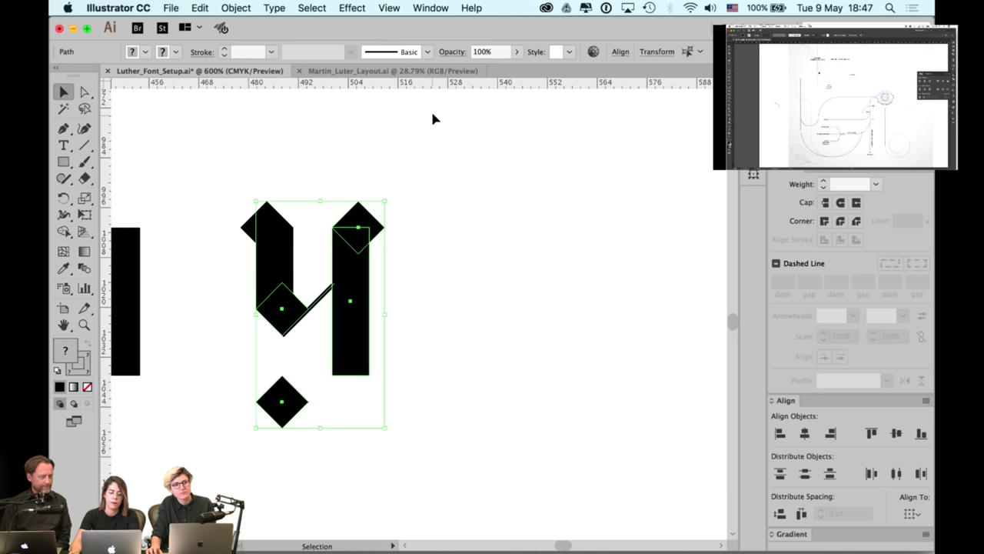
pyautogui.moveTo(433, 116); pyautogui.dragTo(510, 376)
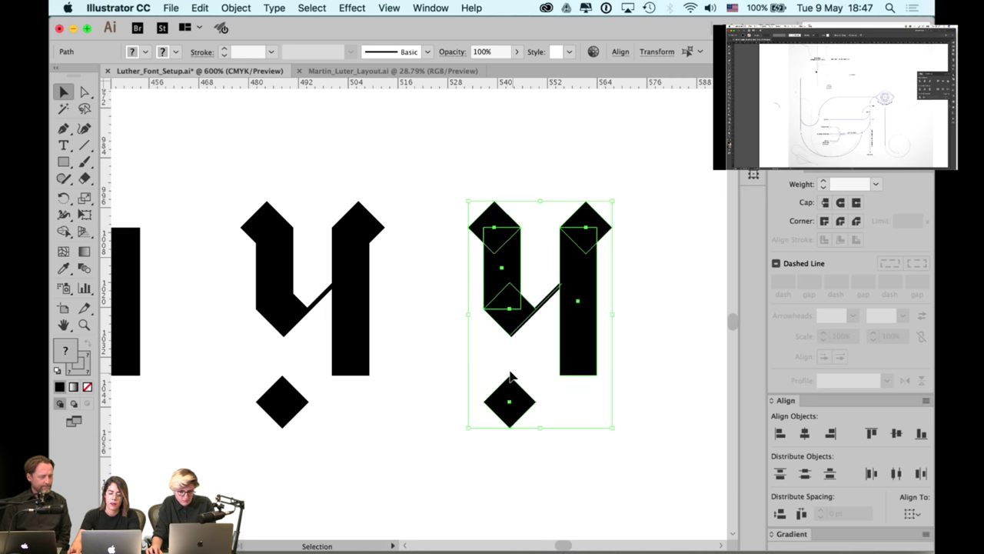
# Try deleting the diamond on top of the fifth y's left stem
pyautogui.click(502, 128)
pyautogui.click(495, 220)
pyautogui.press('Delete')
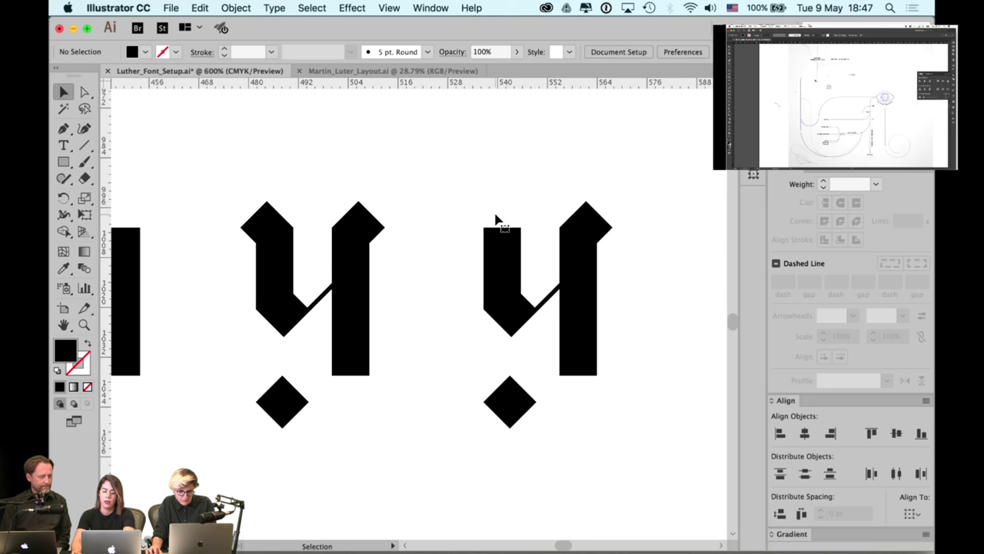
pyautogui.moveTo(545, 209); pyautogui.dragTo(381, 183)
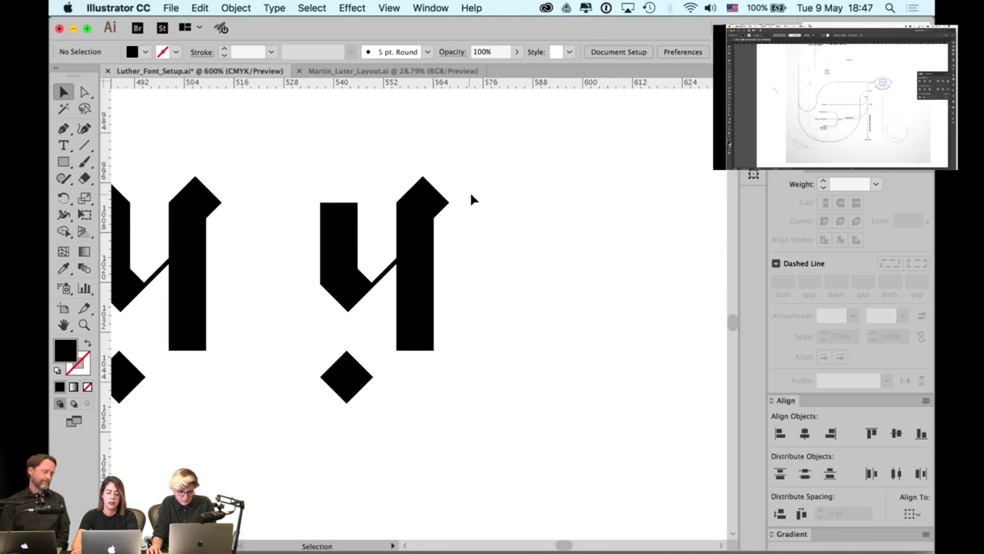
pyautogui.press('super+z')
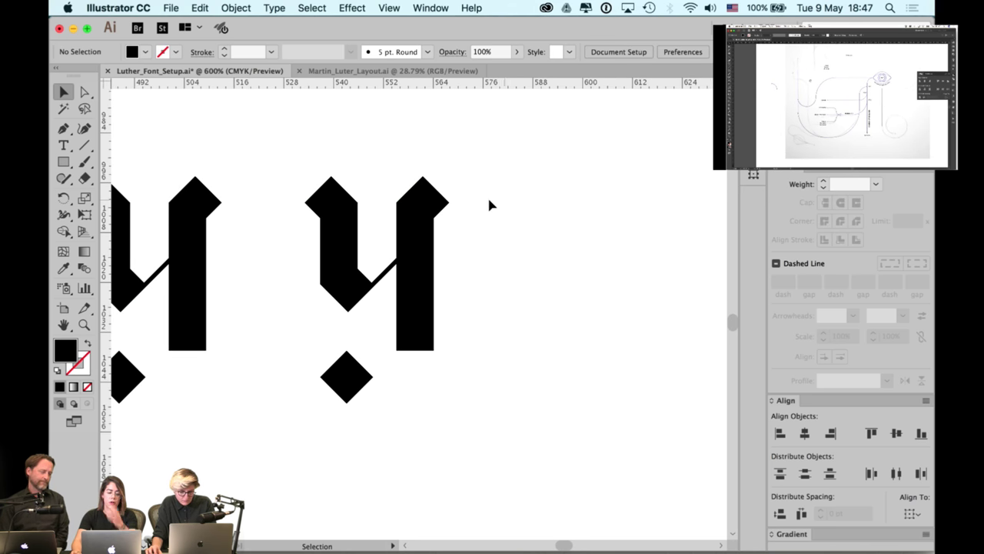
# Align the left stem's top diamond in the fifth y to the stem's left edge, using the stem as key object
pyautogui.click(337, 200)
pyautogui.keyDown('shift'); pyautogui.click(344, 258); pyautogui.keyUp('shift')
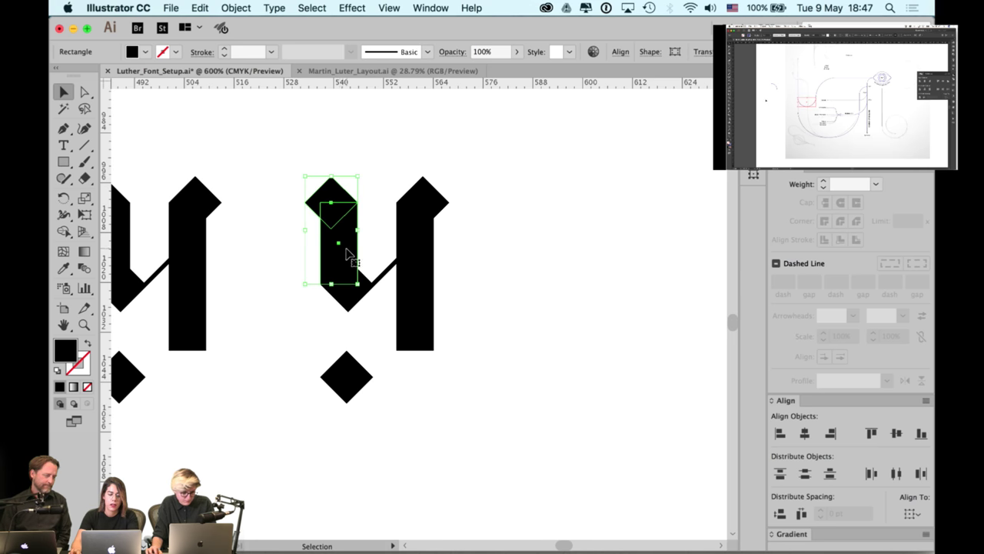
pyautogui.click(339, 247)
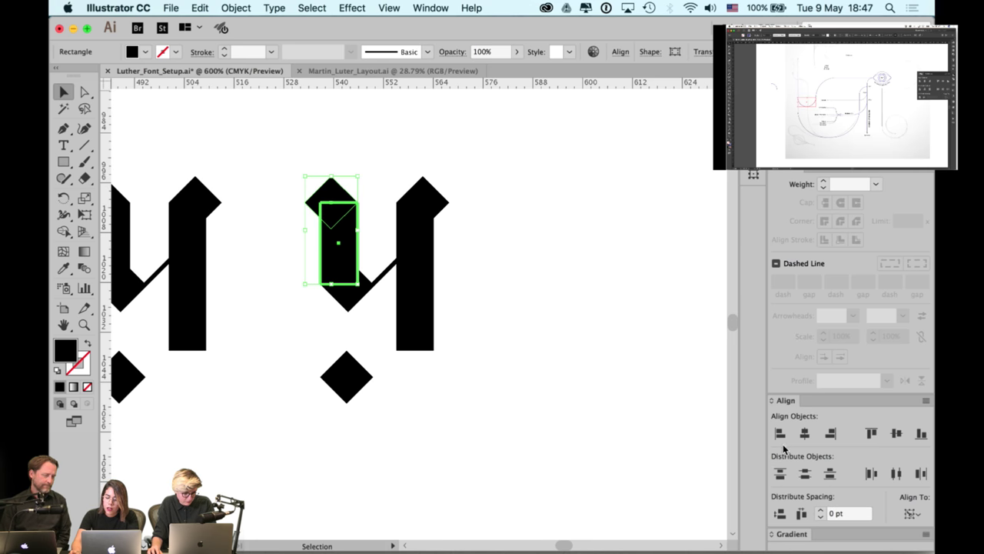
pyautogui.click(779, 433)
pyautogui.click(550, 311)
pyautogui.moveTo(571, 321)
pyautogui.mouseDown()
pyautogui.moveTo(597, 306)
pyautogui.moveTo(554, 326)
pyautogui.mouseUp()
pyautogui.scroll(-1, 593, 304)
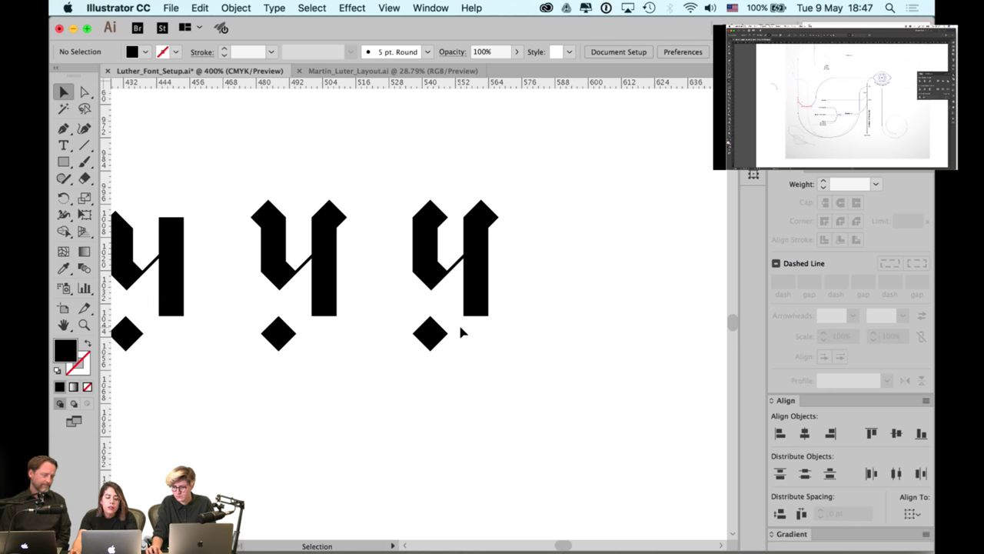
# Shift the detached lower diamond of the fifth y slightly to the right
pyautogui.click(431, 330)
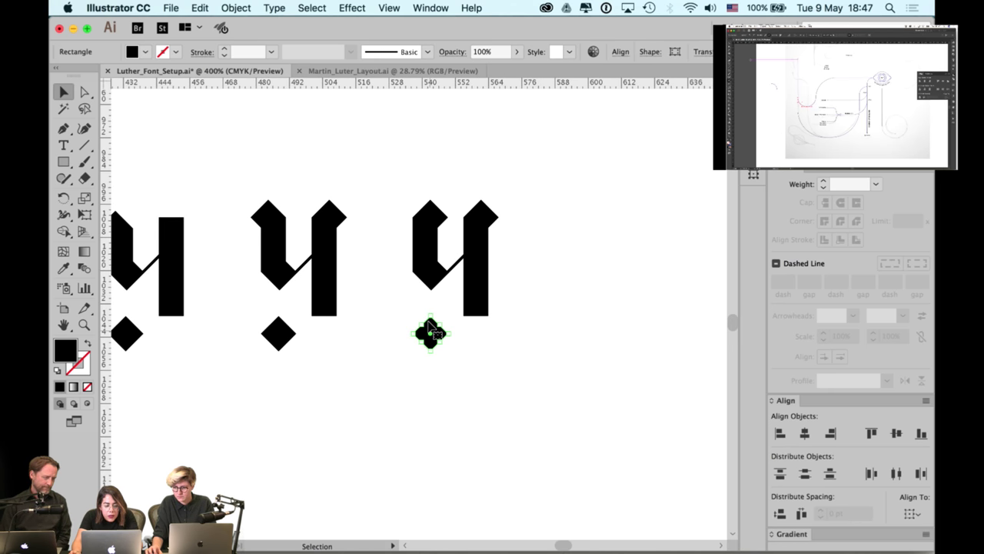
pyautogui.keyDown('shift'); pyautogui.click(434, 278); pyautogui.keyUp('shift')
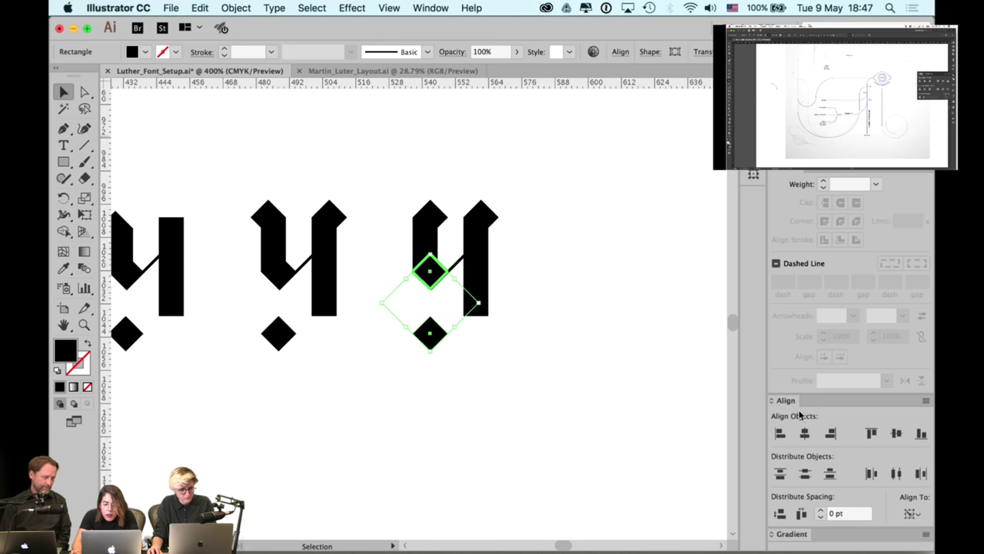
pyautogui.click(666, 379)
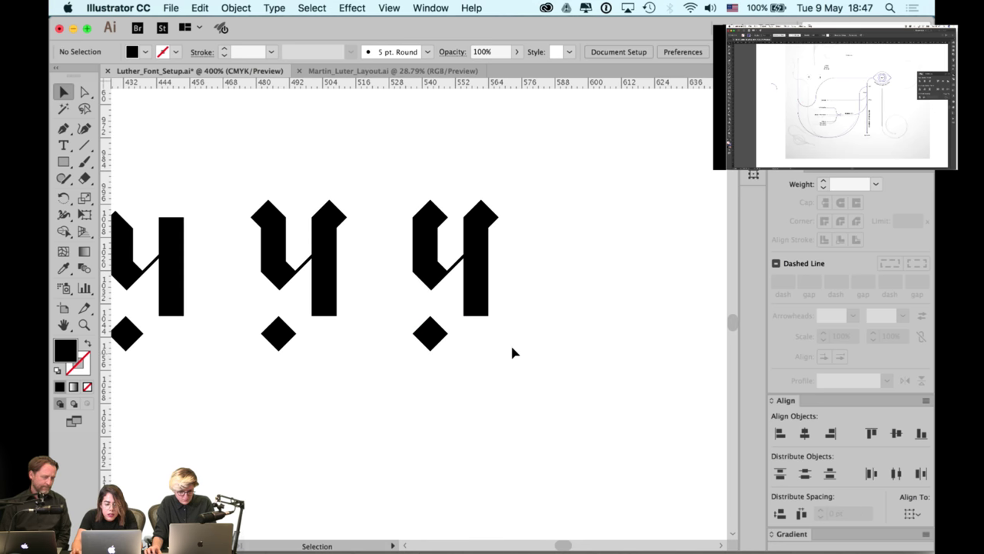
pyautogui.click(431, 333)
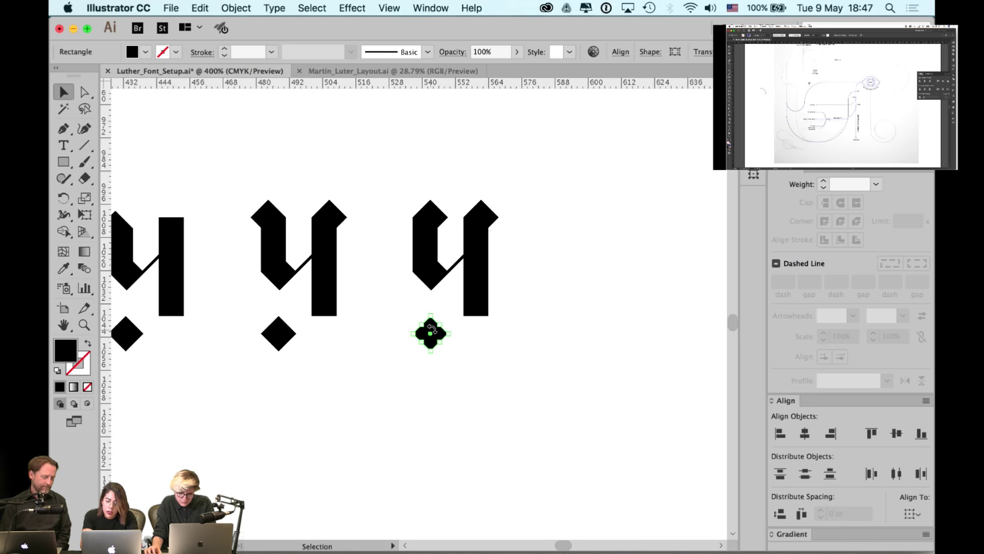
pyautogui.moveTo(431, 328); pyautogui.dragTo(434, 331)
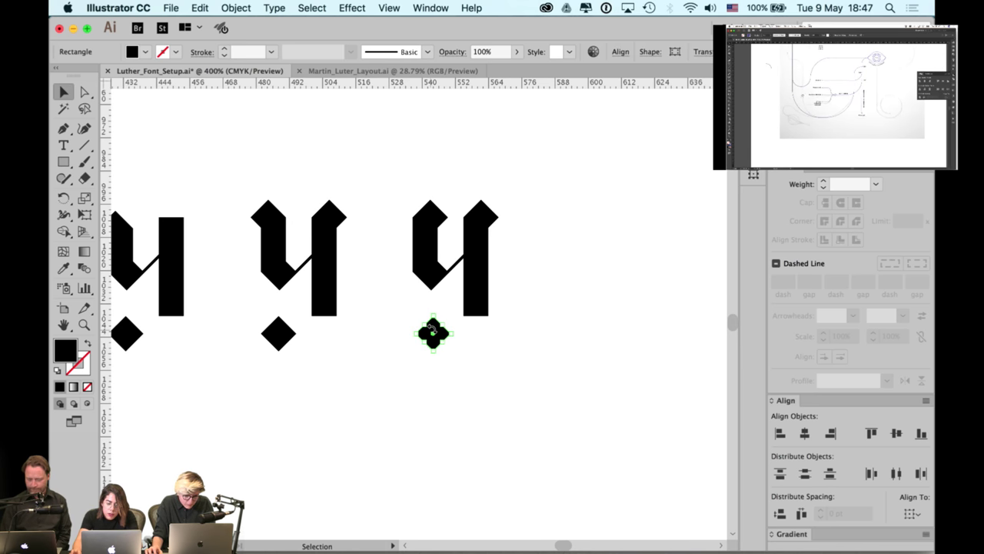
pyautogui.click(546, 275)
# Examine the position of the fifth y's lower diamond in relation to its right stem
pyautogui.scroll(-2, 547, 274)
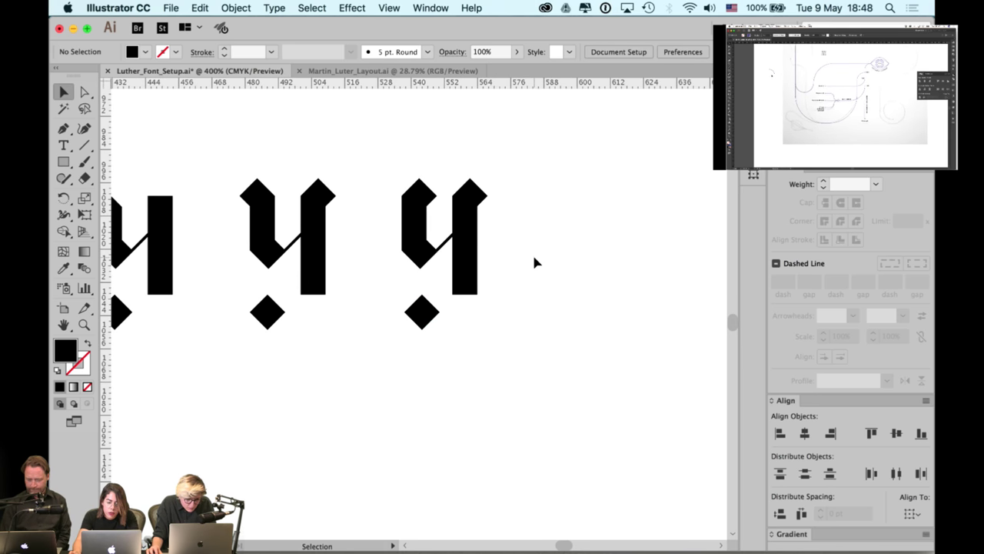
pyautogui.scroll(2, 536, 262)
pyautogui.click(375, 333)
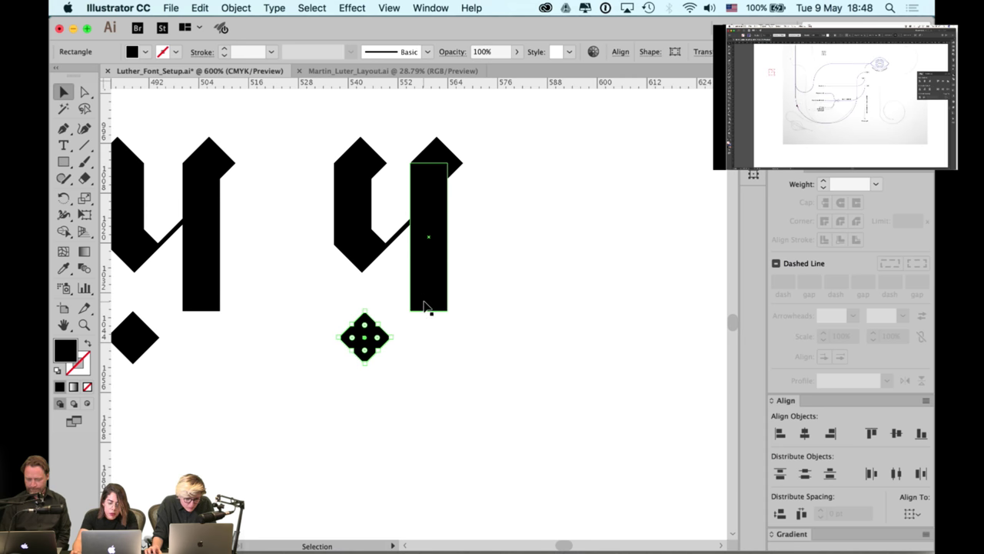
pyautogui.keyDown('shift'); pyautogui.click(424, 306); pyautogui.keyUp('shift')
pyautogui.click(501, 273)
pyautogui.hscroll(1, 503, 271)
pyautogui.scroll(1, 503, 271)
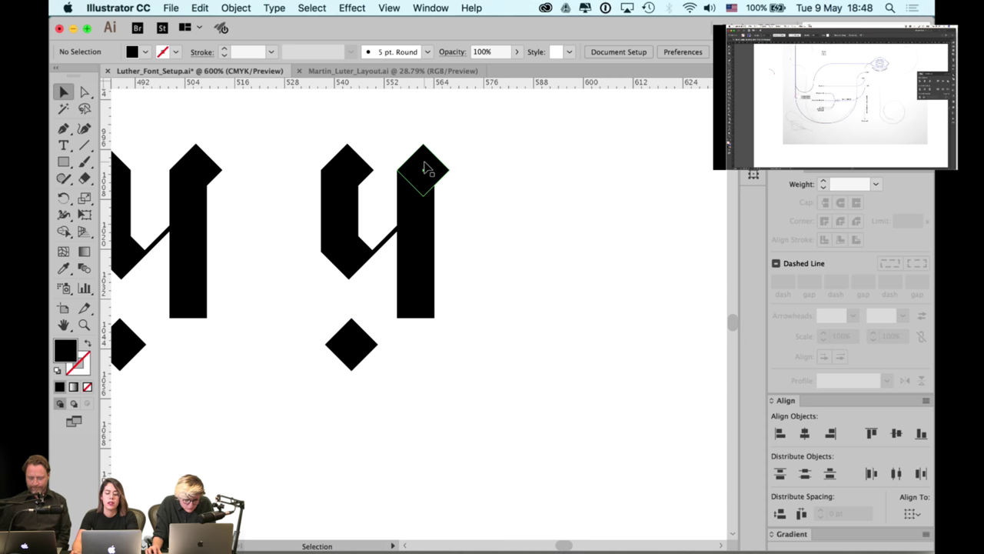
pyautogui.click(421, 204)
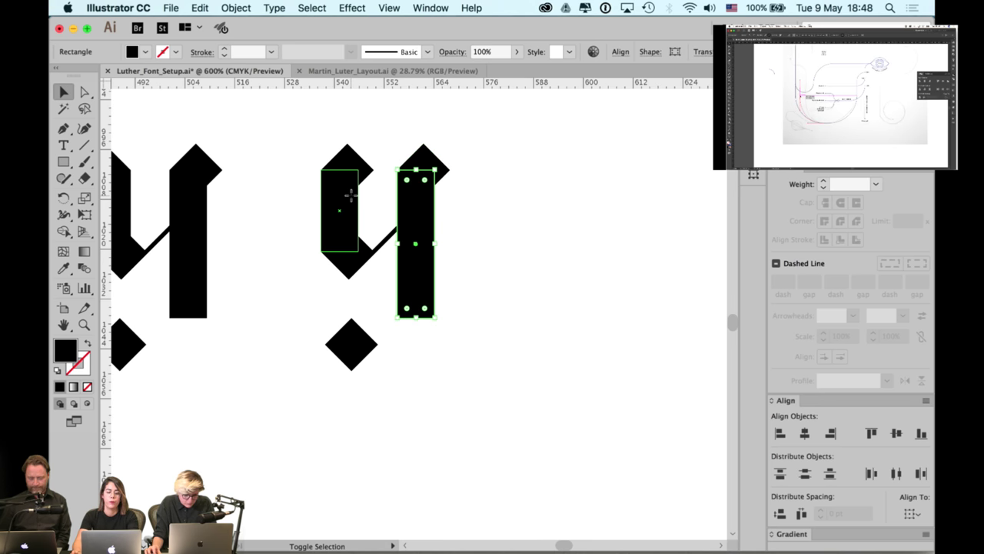
pyautogui.click(540, 185)
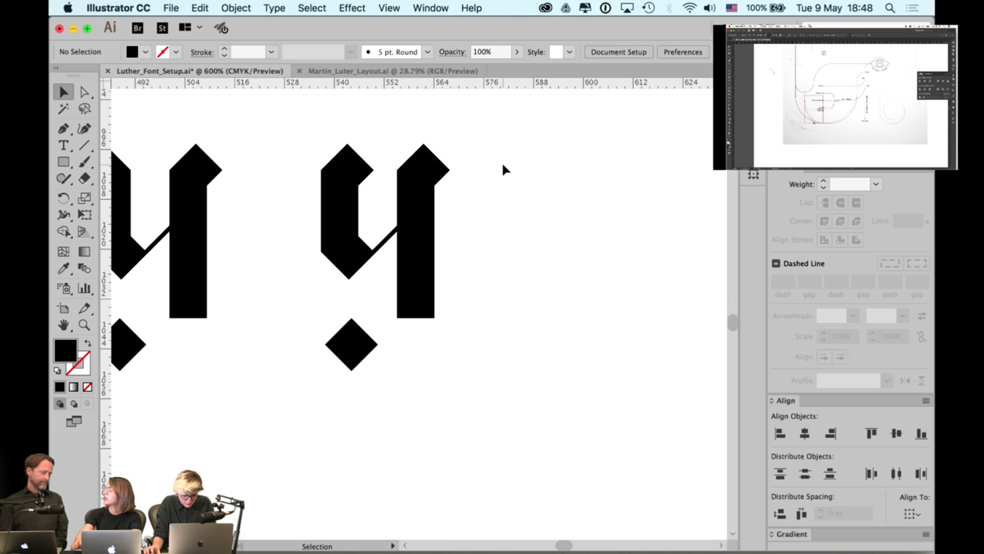
# Place a horizontal guide across the fifth y's stems and shorten its right stem from the top
pyautogui.scroll(1, 506, 197)
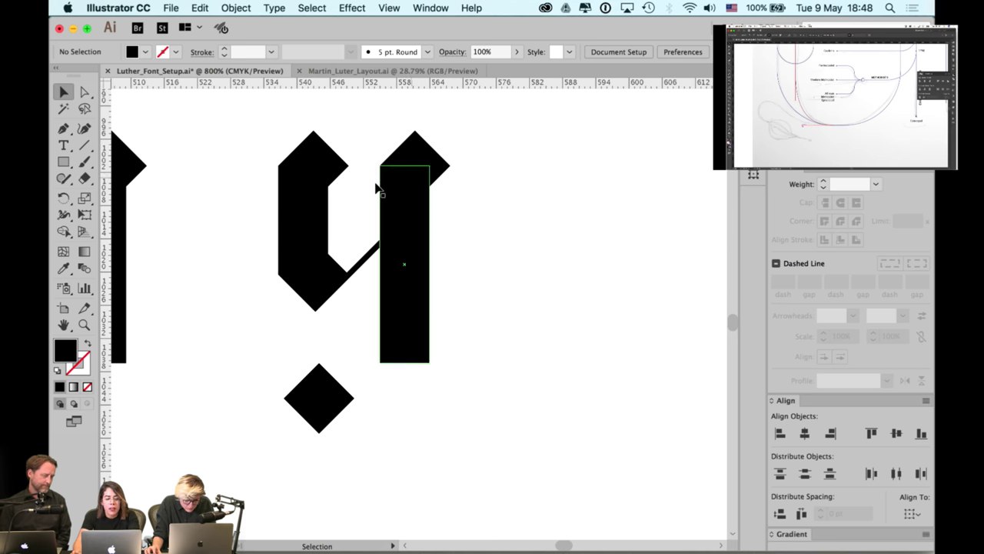
pyautogui.moveTo(392, 88); pyautogui.dragTo(385, 216)
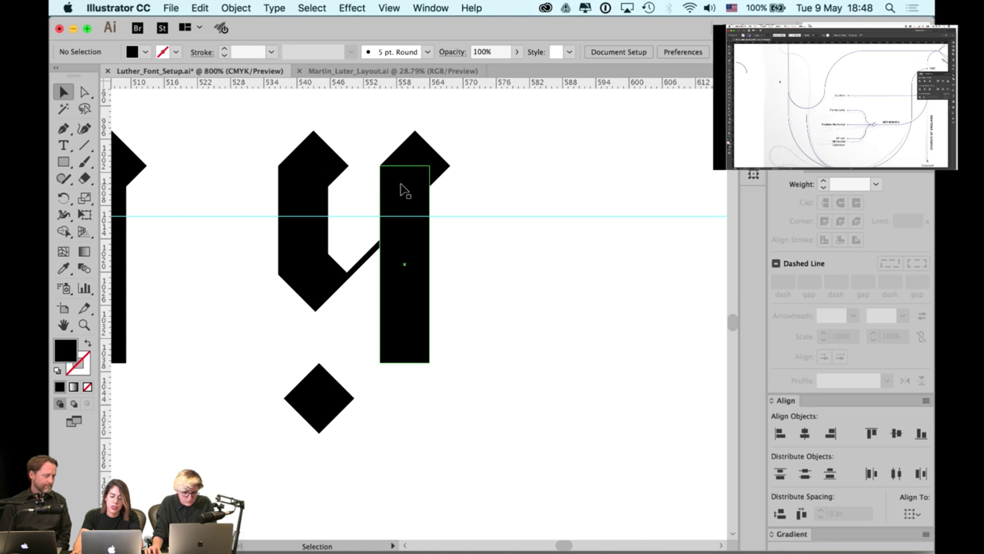
pyautogui.click(405, 173)
pyautogui.moveTo(406, 166); pyautogui.dragTo(428, 171)
pyautogui.press('super+shift+a')
# Set the right stem's diamond in the fifth y slightly lower than the left one and extend the stem up into it
pyautogui.click(450, 152)
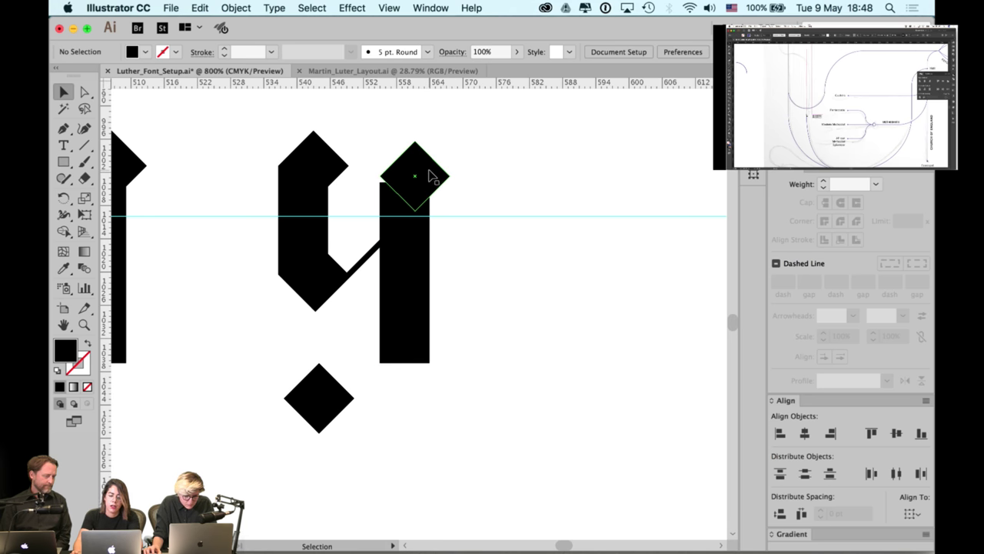
pyautogui.click(428, 174)
pyautogui.press('super+shift+a')
pyautogui.click(402, 196)
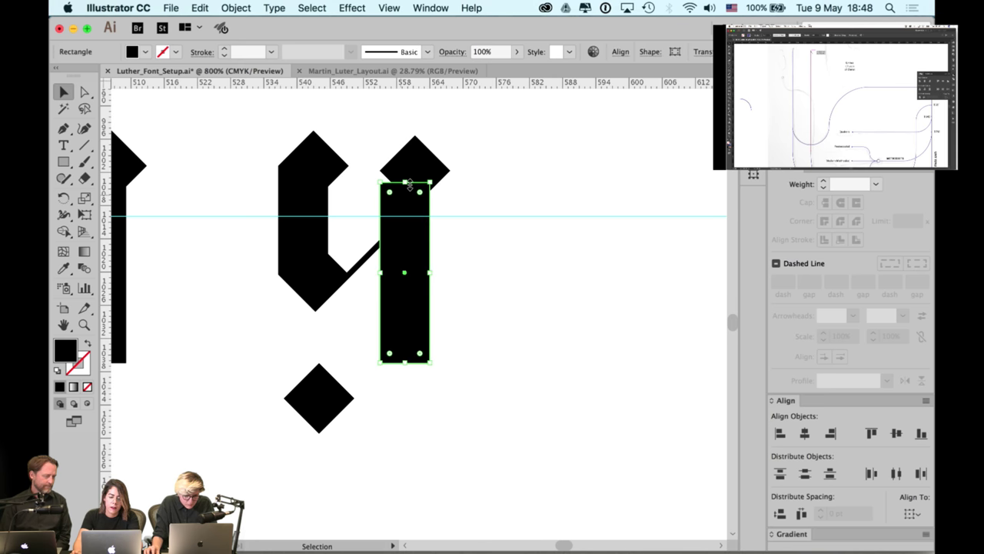
pyautogui.moveTo(406, 184); pyautogui.dragTo(413, 163)
pyautogui.press('super+shift+a')
pyautogui.scroll(-2, 533, 150)
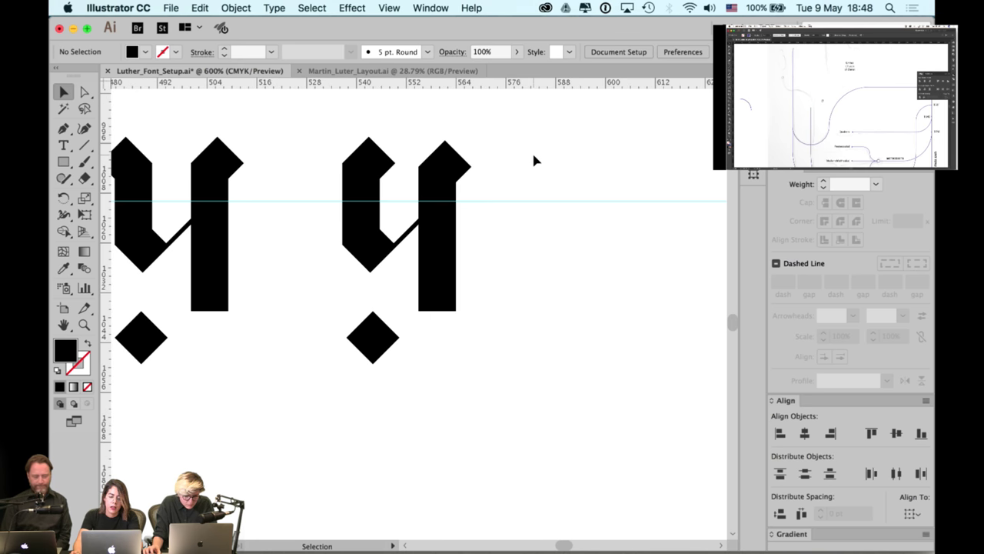
# Move the row of five y variants straight down so that it sits below the horizontal guide
pyautogui.moveTo(539, 153); pyautogui.dragTo(541, 156)
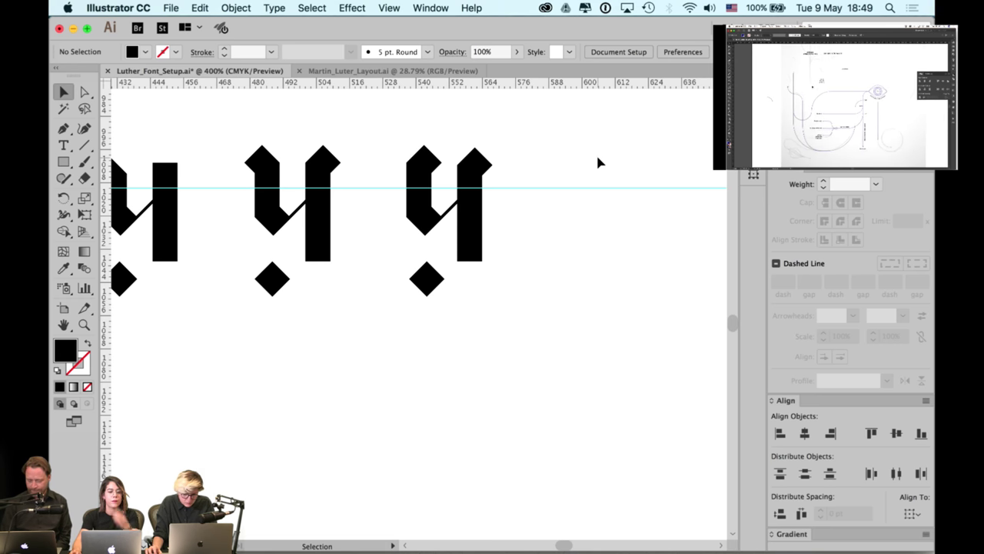
pyautogui.hscroll(4, 596, 142)
pyautogui.scroll(1, 597, 142)
pyautogui.moveTo(450, 150); pyautogui.dragTo(451, 205)
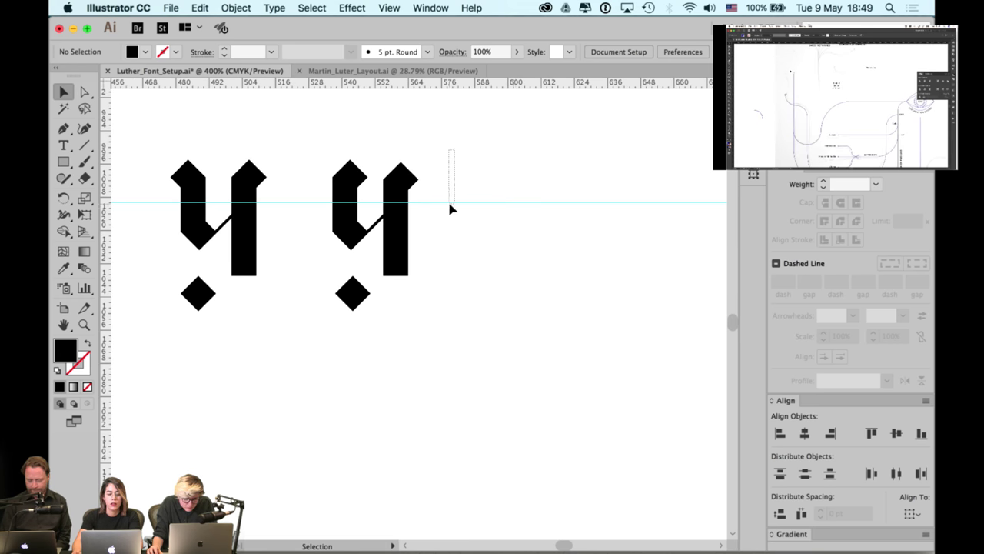
pyautogui.press('super+minus')
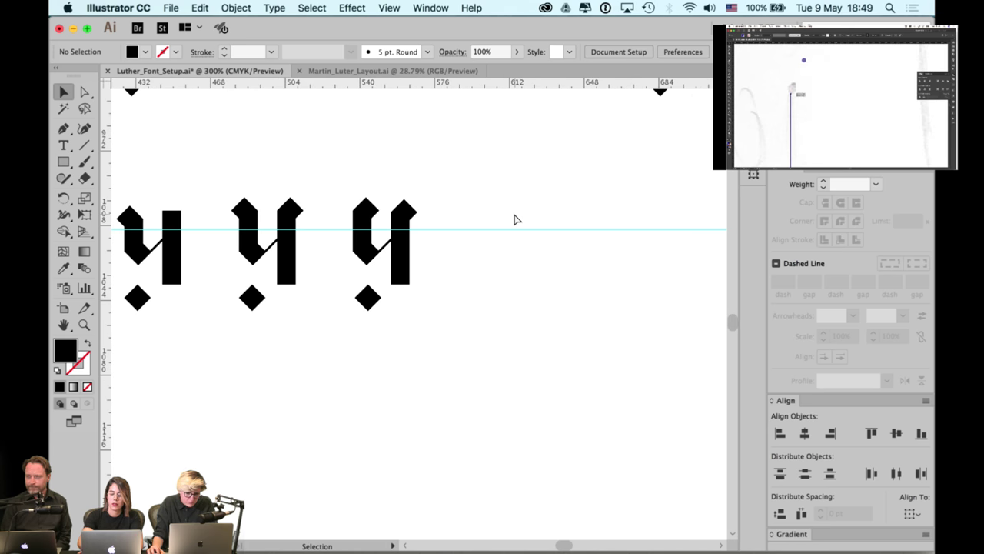
pyautogui.press('super+minus')
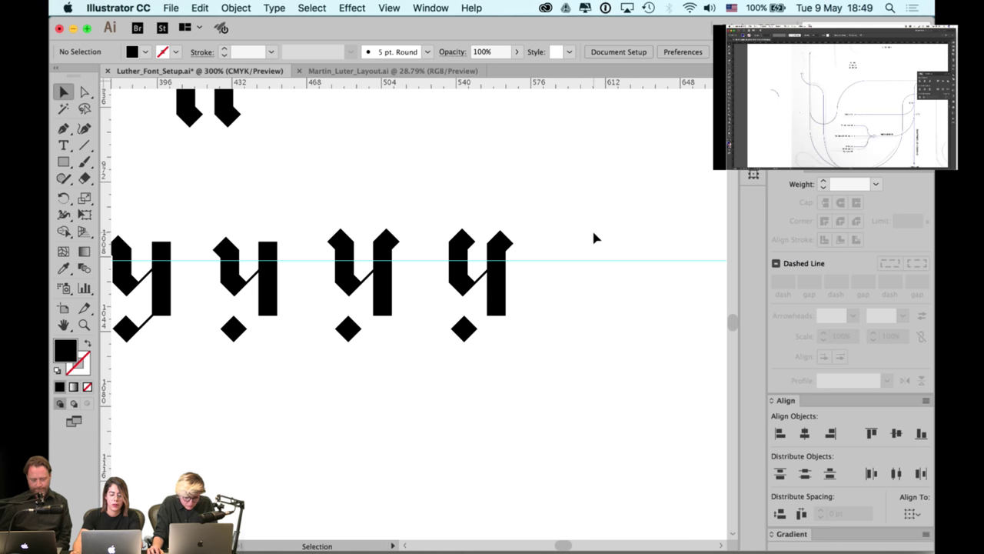
pyautogui.moveTo(587, 209); pyautogui.dragTo(219, 412)
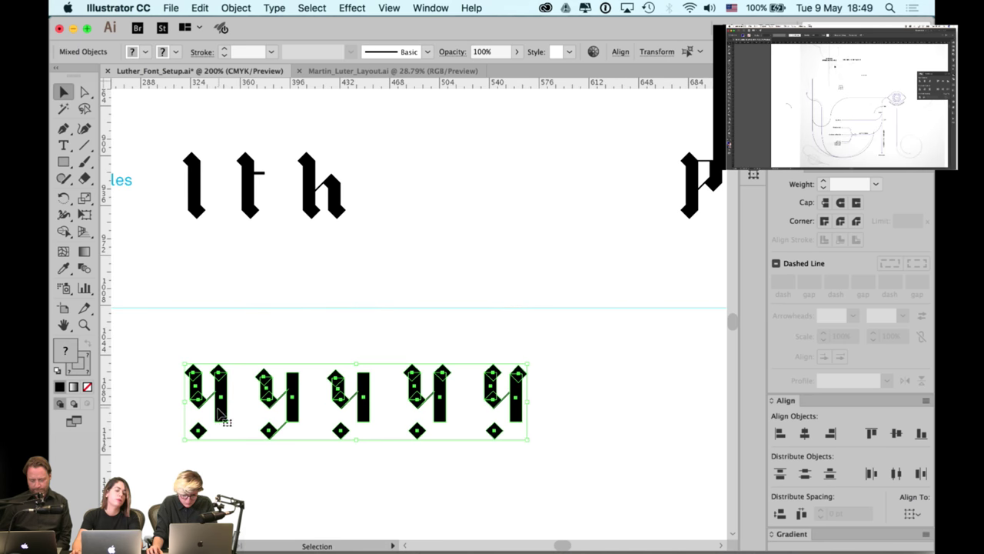
pyautogui.click(423, 267)
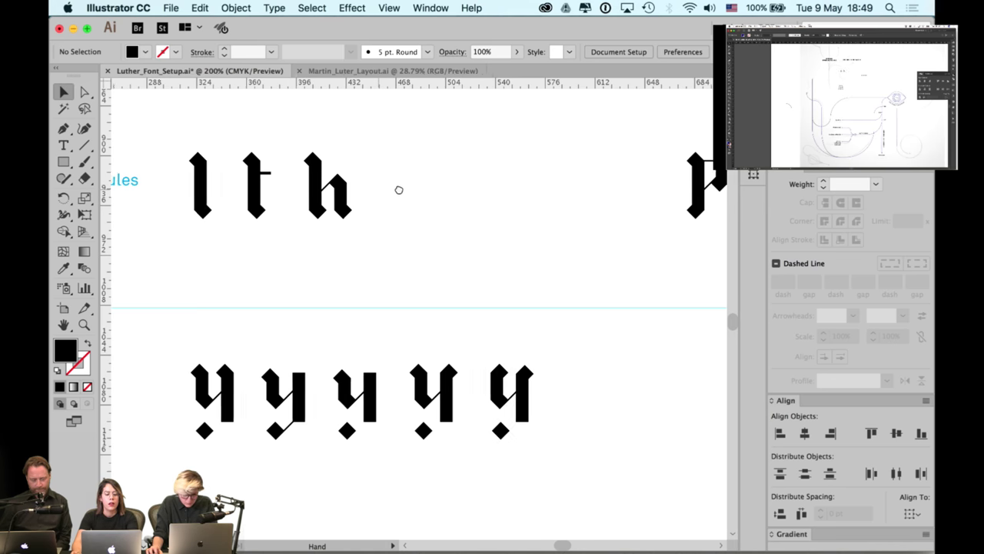
# Move the complete h from the upper letter row to the right of the fifth y
pyautogui.hscroll(-2, 398, 189)
pyautogui.click(346, 203)
pyautogui.scroll(-2, 345, 203)
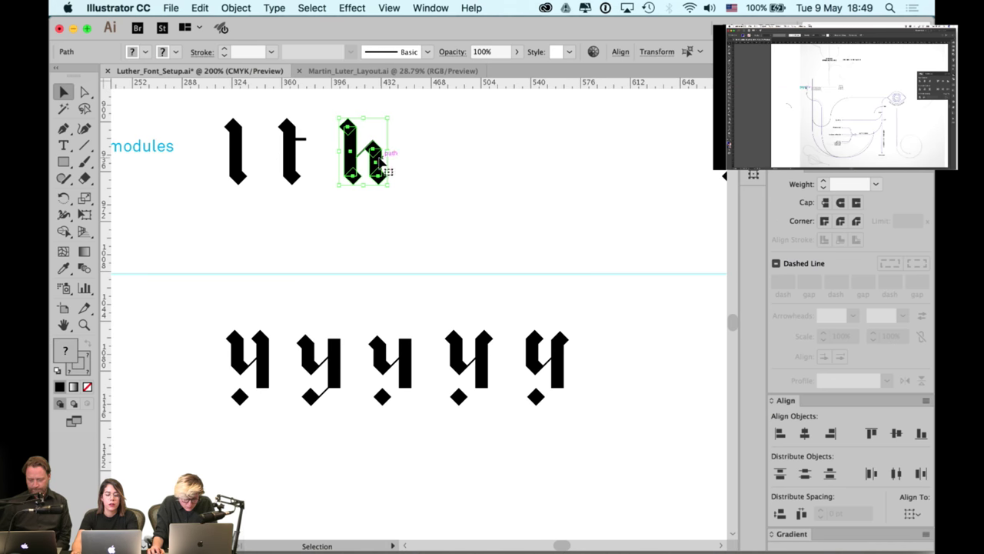
pyautogui.moveTo(371, 156); pyautogui.dragTo(487, 336)
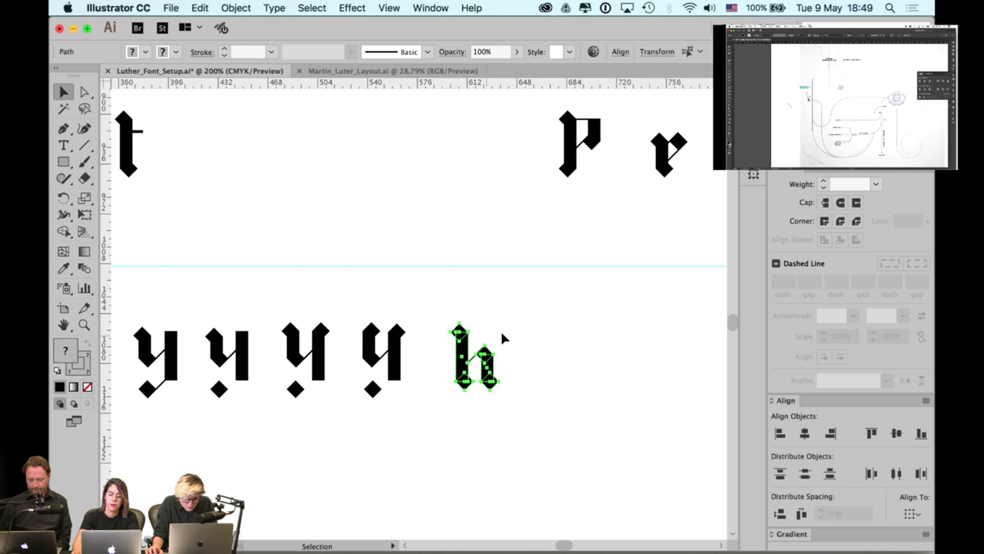
pyautogui.scroll(1, 510, 353)
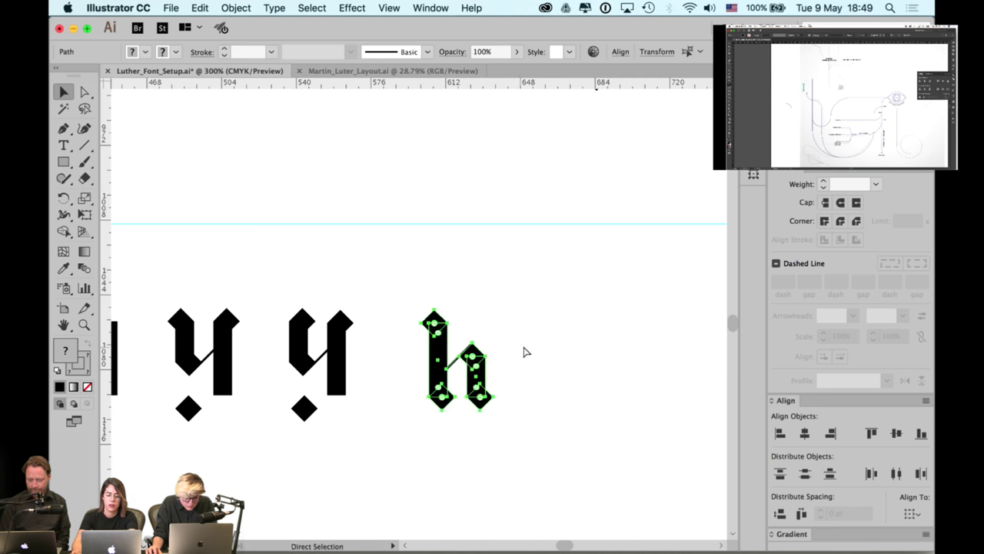
# Duplicate the h horizontally so that a copy stands beside the original
pyautogui.moveTo(486, 369); pyautogui.dragTo(596, 370)
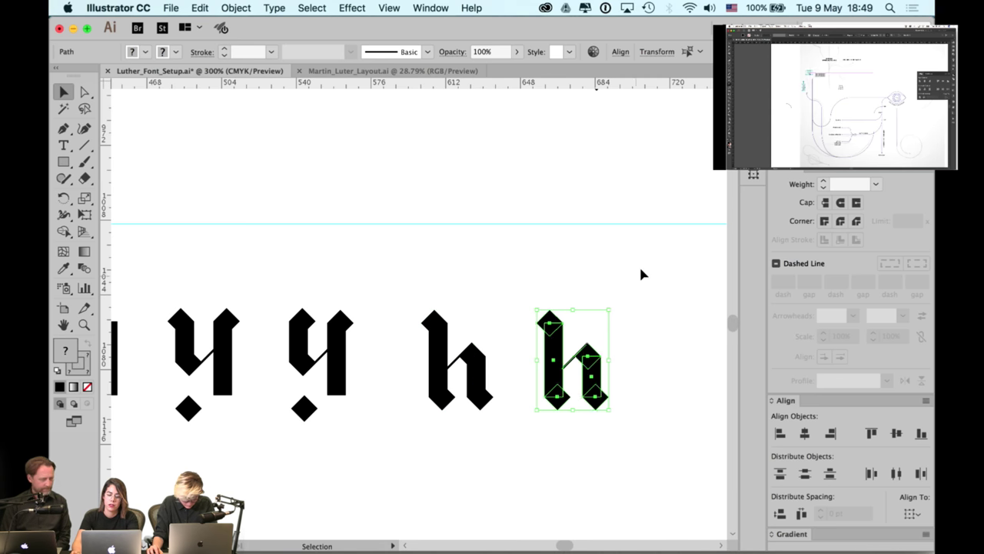
pyautogui.click(643, 281)
pyautogui.press('super+equal')
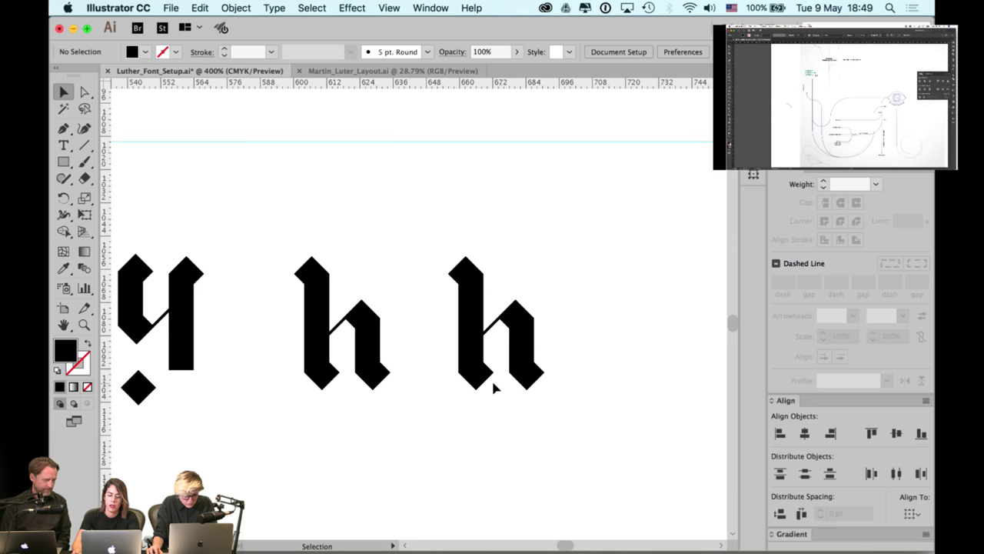
# Align the lower diamond of the second h's left stem to the stem's right edge, using the stem as key object
pyautogui.click(474, 370)
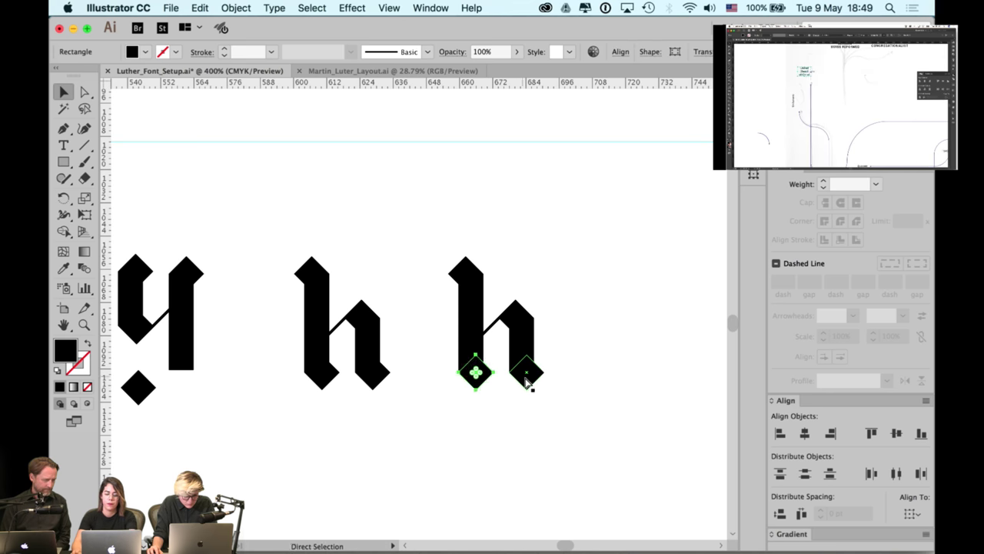
pyautogui.click(473, 339)
pyautogui.click(491, 244)
pyautogui.click(473, 315)
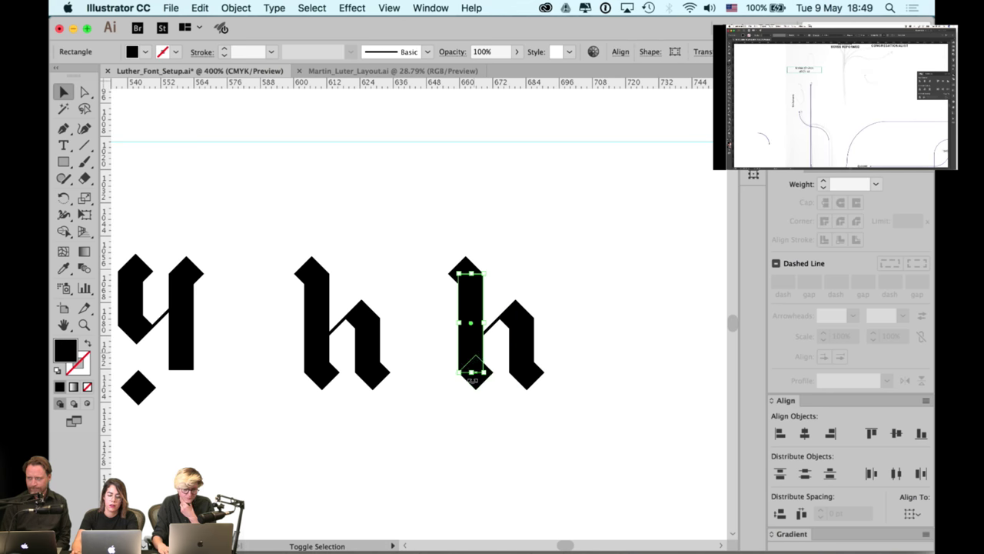
pyautogui.click(473, 396)
pyautogui.click(477, 377)
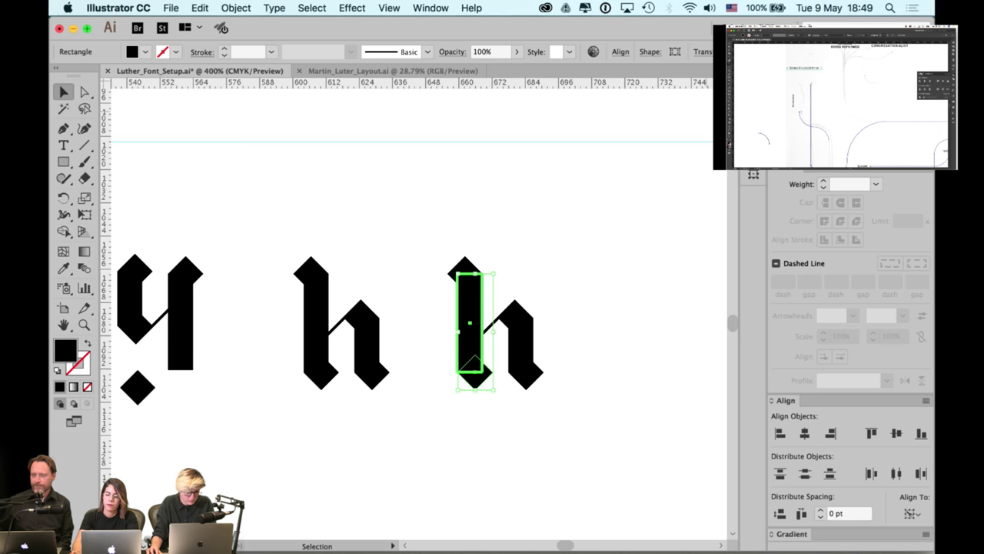
pyautogui.click(831, 435)
pyautogui.click(634, 322)
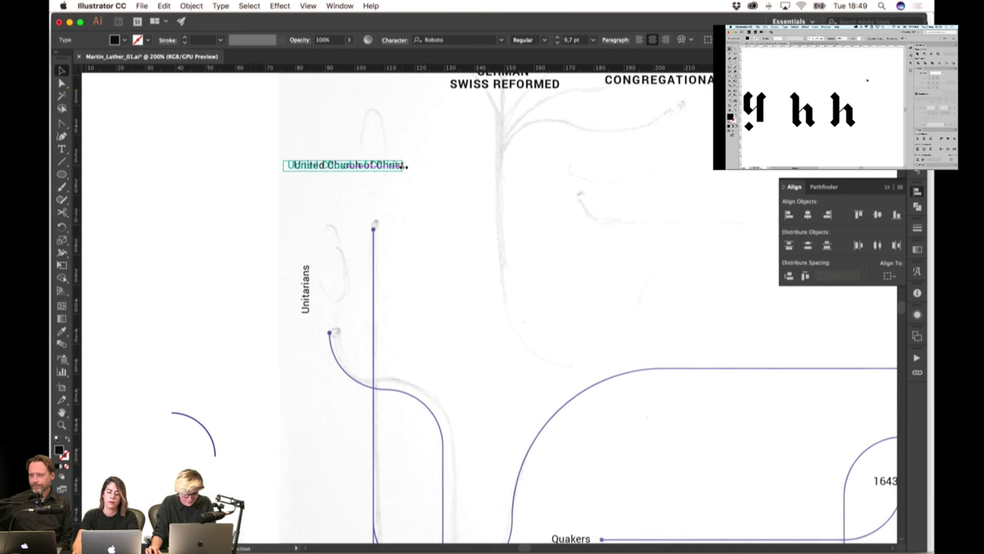
# In Martin_Luther_01.ai, rotate the United Church of Christ label vertically above its branch end and move the Unitarians label above its own branch end
pyautogui.moveTo(401, 166); pyautogui.dragTo(338, 120)
pyautogui.press('r')
pyautogui.press('v')
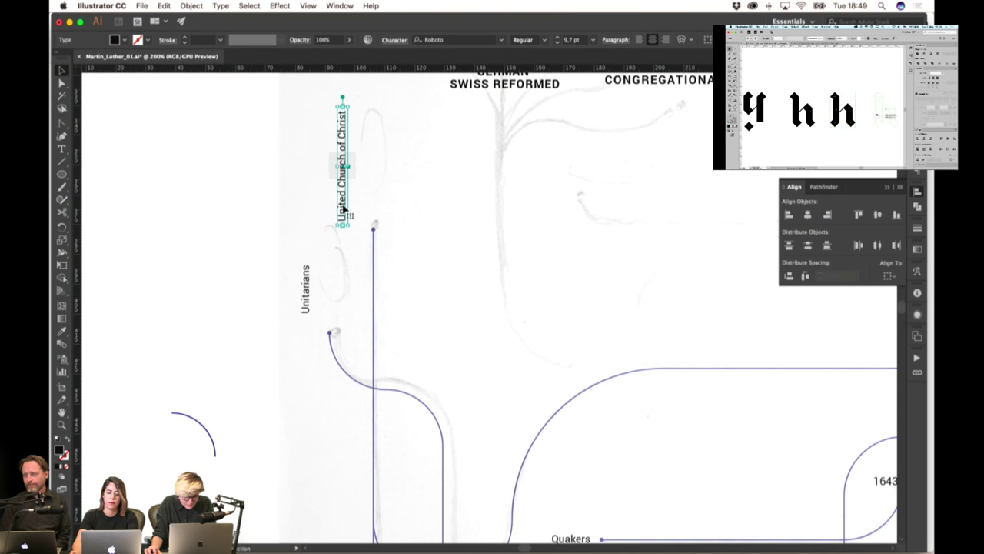
pyautogui.moveTo(342, 206); pyautogui.dragTo(373, 198)
pyautogui.moveTo(306, 300); pyautogui.dragTo(332, 306)
pyautogui.click(389, 177)
pyautogui.scroll(-2, 382, 123)
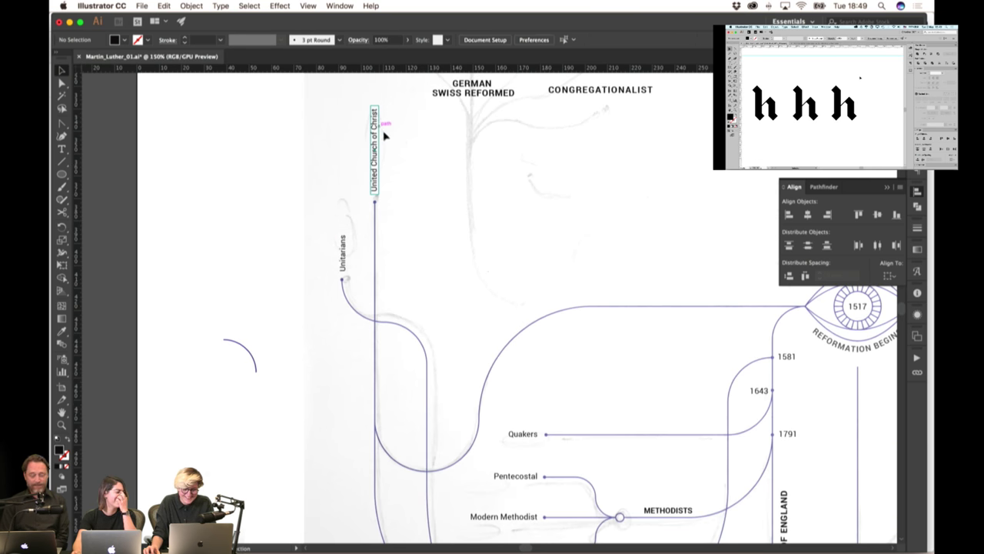
# Examine the sketched leaf and loop below the Methodist branches and how they relate to the traced lines
pyautogui.moveTo(435, 318); pyautogui.dragTo(426, 206)
pyautogui.moveTo(399, 329); pyautogui.dragTo(422, 221)
pyautogui.scroll(2, 403, 243)
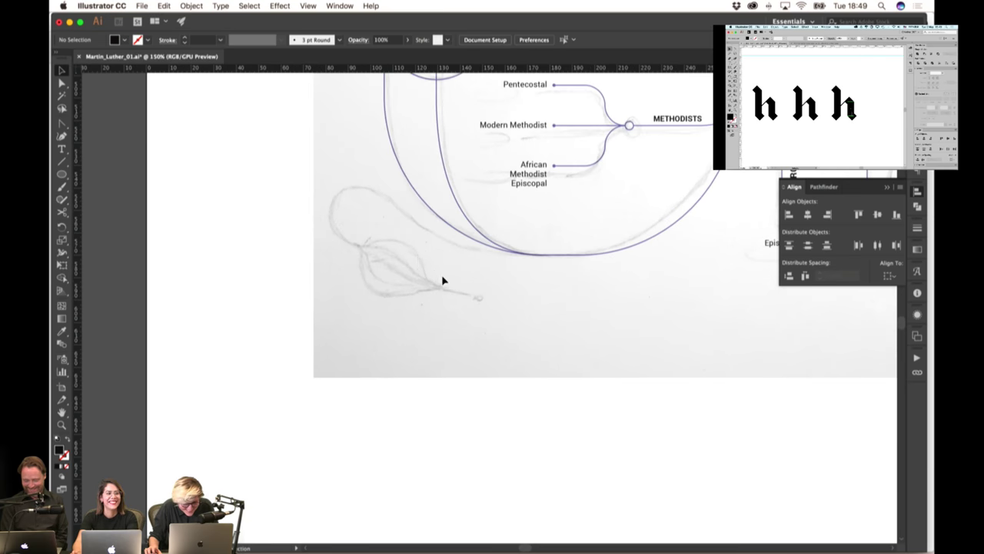
pyautogui.moveTo(510, 273); pyautogui.dragTo(445, 297)
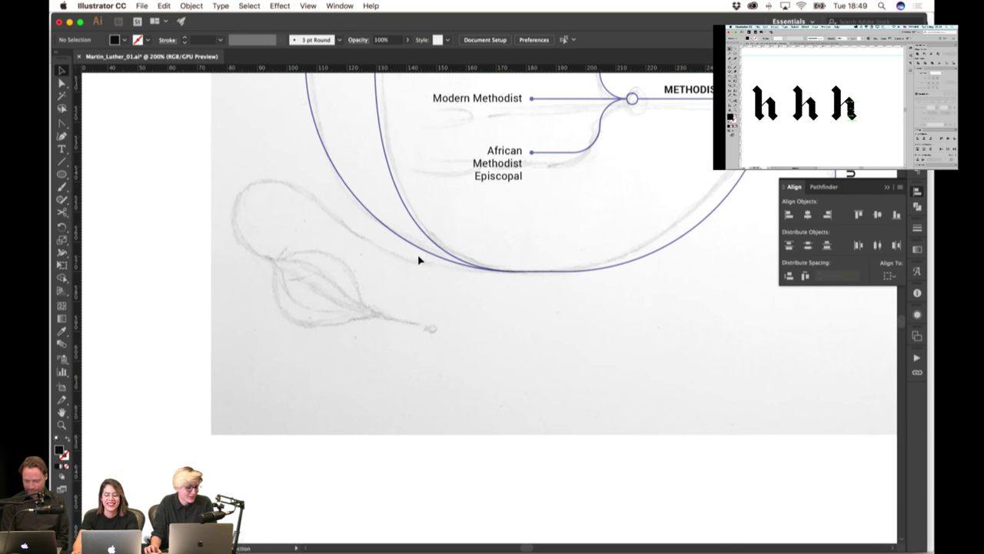
pyautogui.moveTo(62, 123); pyautogui.dragTo(116, 162)
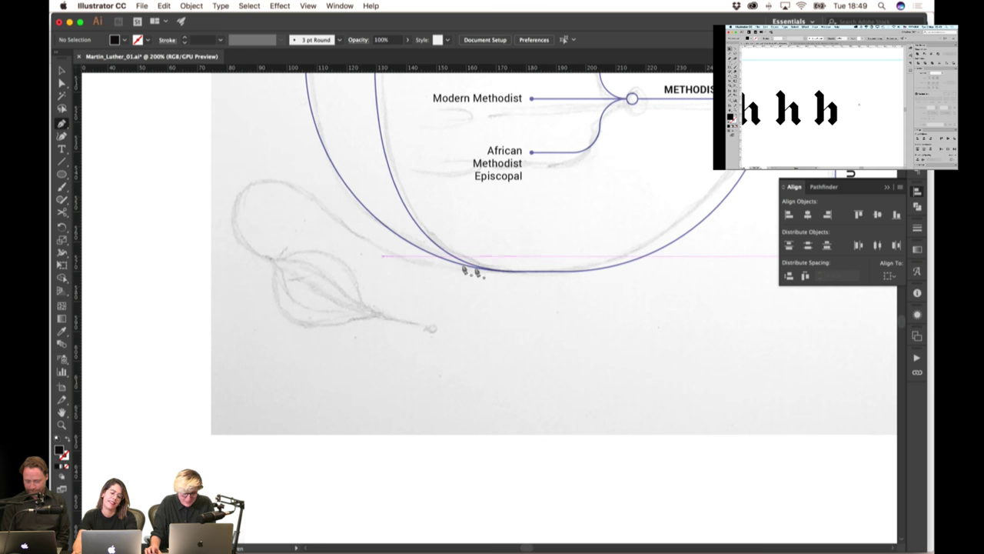
pyautogui.press('super+minus')
pyautogui.press('super+minus')
pyautogui.scroll(5, 498, 223)
pyautogui.hscroll(2, 498, 223)
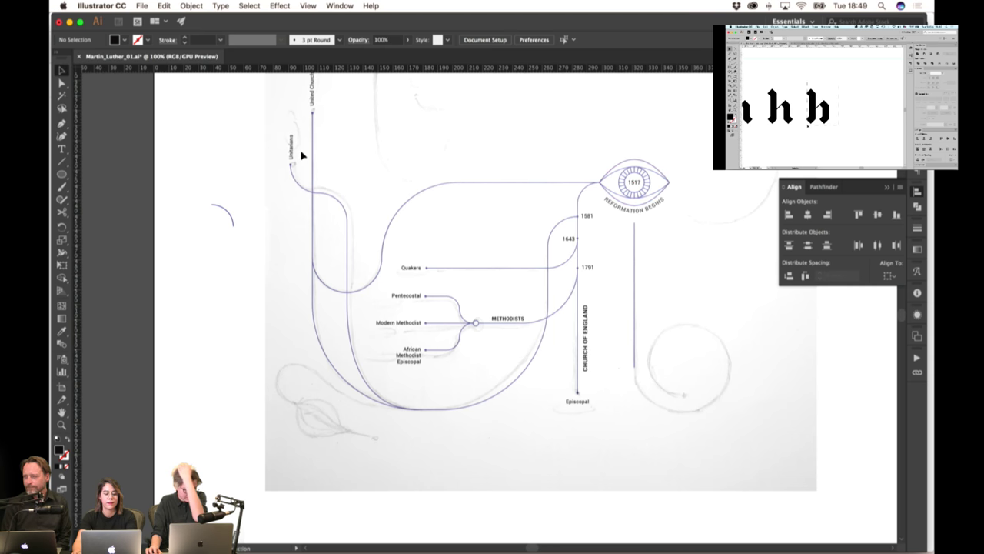
# Pick up the 1 pt blue stroke of a traced branch and draw the leaf's upper edge over the sketch with the Pen tool
pyautogui.click(486, 183)
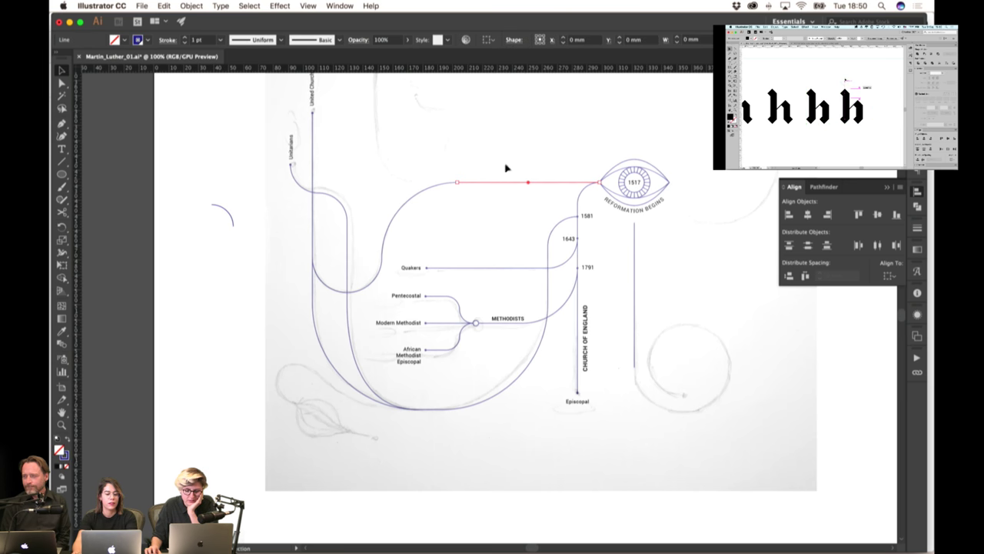
pyautogui.click(434, 192)
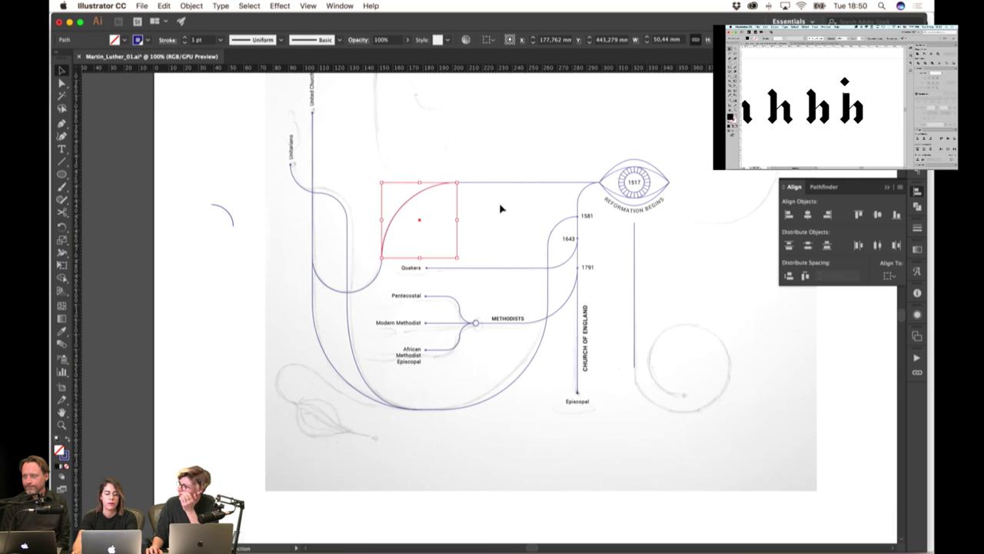
pyautogui.press('space')
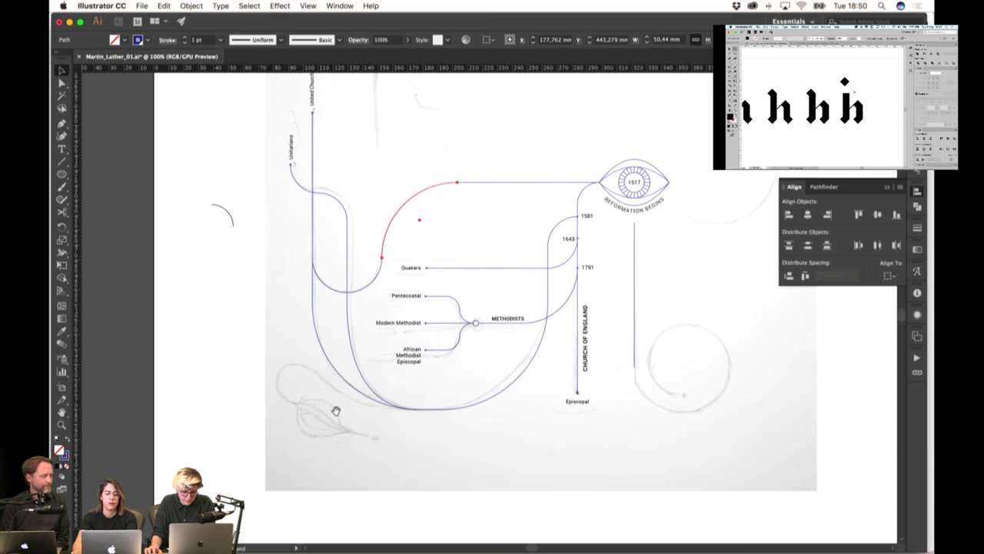
pyautogui.moveTo(336, 411); pyautogui.dragTo(338, 294)
pyautogui.scroll(2, 308, 290)
pyautogui.press('p')
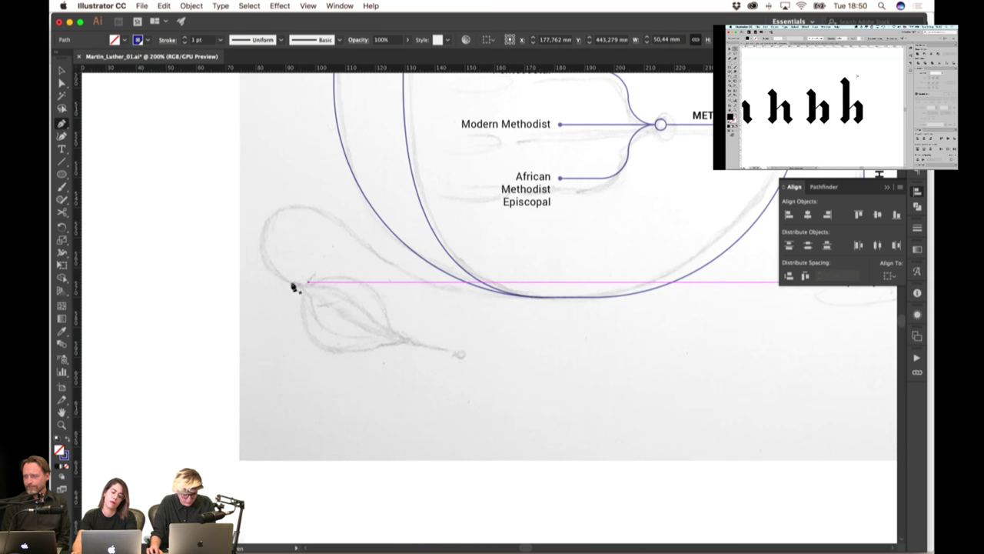
pyautogui.click(283, 274)
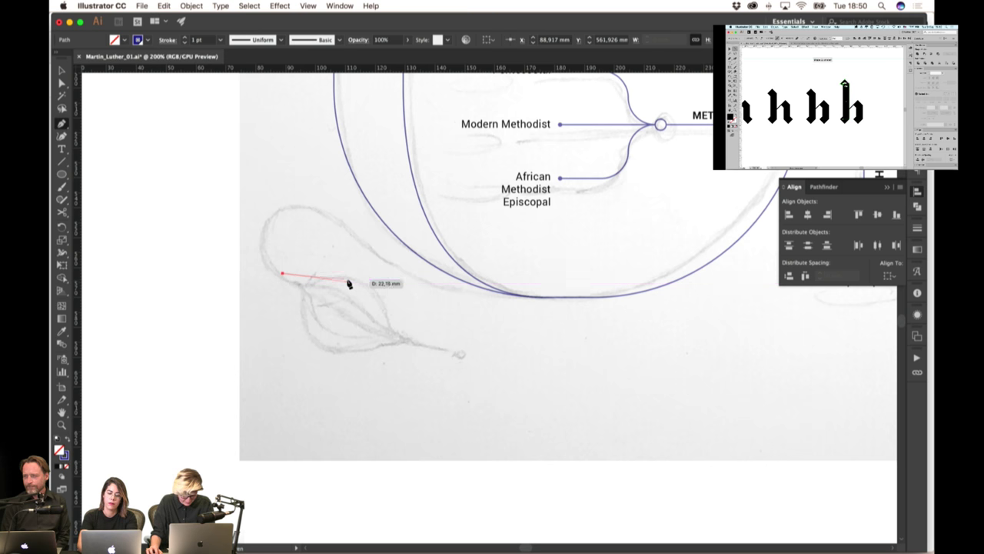
pyautogui.moveTo(385, 287); pyautogui.dragTo(426, 312)
pyautogui.moveTo(408, 345); pyautogui.dragTo(446, 352)
pyautogui.keyDown('super'); pyautogui.click(369, 257); pyautogui.keyUp('super')
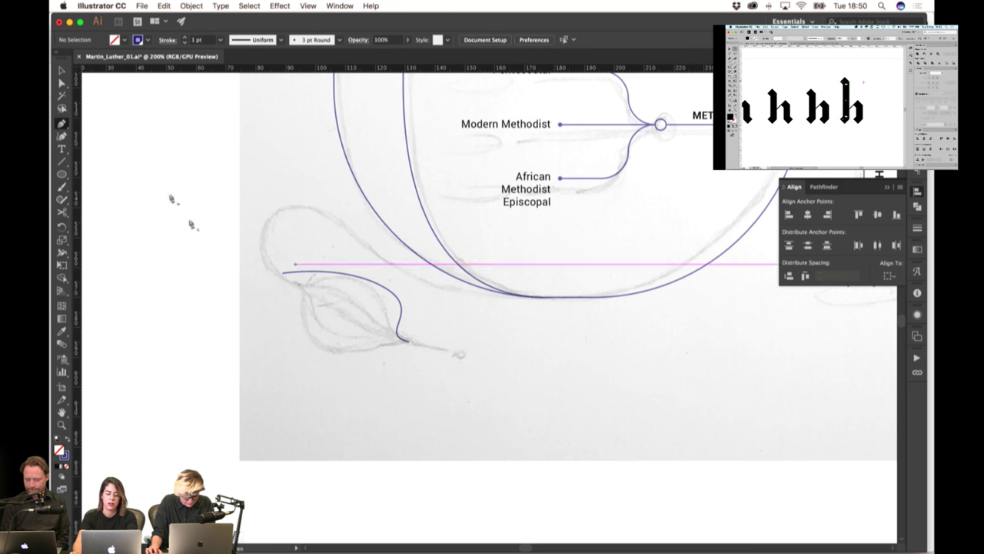
# Convert the upper leaf edge's start anchor to smooth and adjust the anchors and handles to follow the sketched outline
pyautogui.click(62, 82)
pyautogui.click(283, 272)
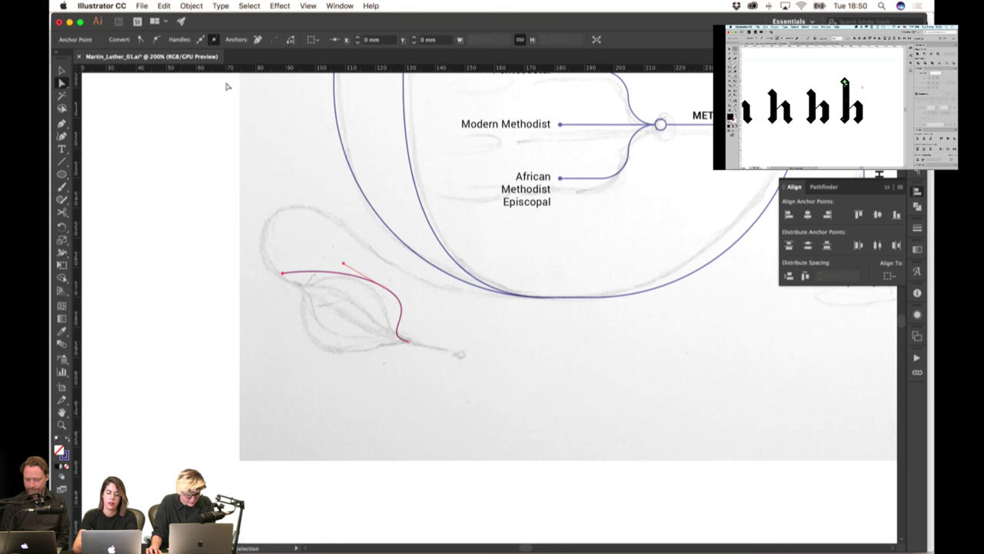
pyautogui.click(158, 40)
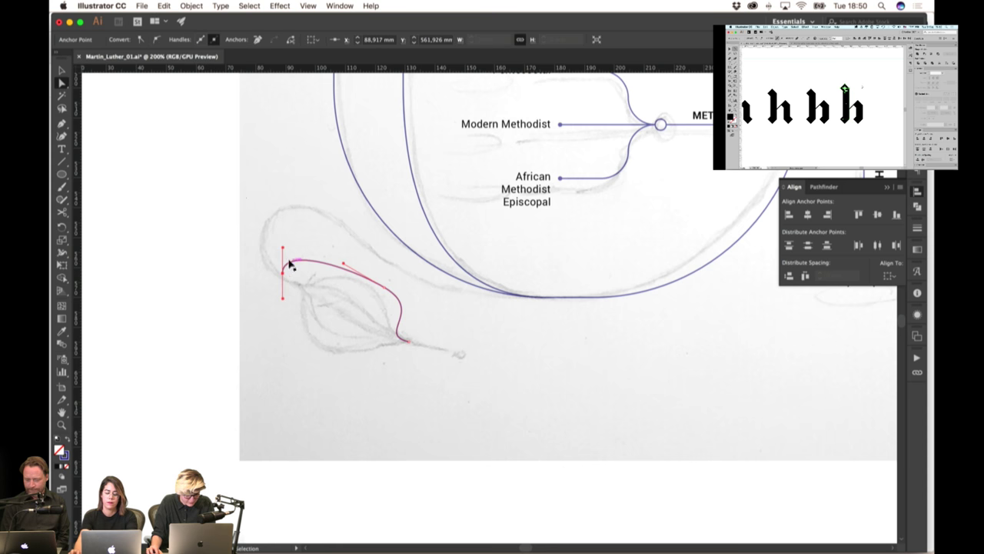
pyautogui.moveTo(283, 248); pyautogui.dragTo(325, 301)
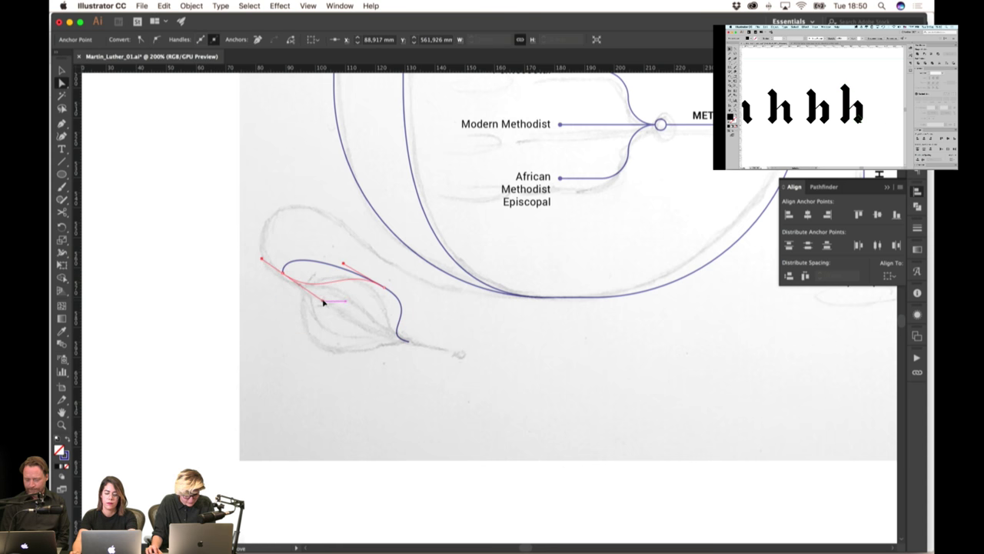
pyautogui.click(384, 286)
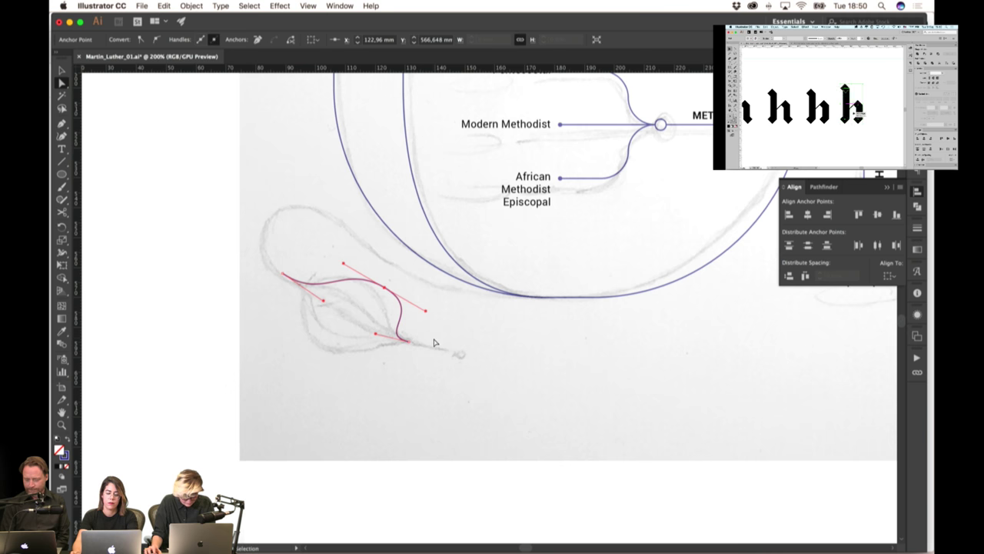
pyautogui.moveTo(376, 333); pyautogui.dragTo(394, 333)
pyautogui.moveTo(386, 288); pyautogui.dragTo(414, 319)
pyautogui.press('shift+super+a')
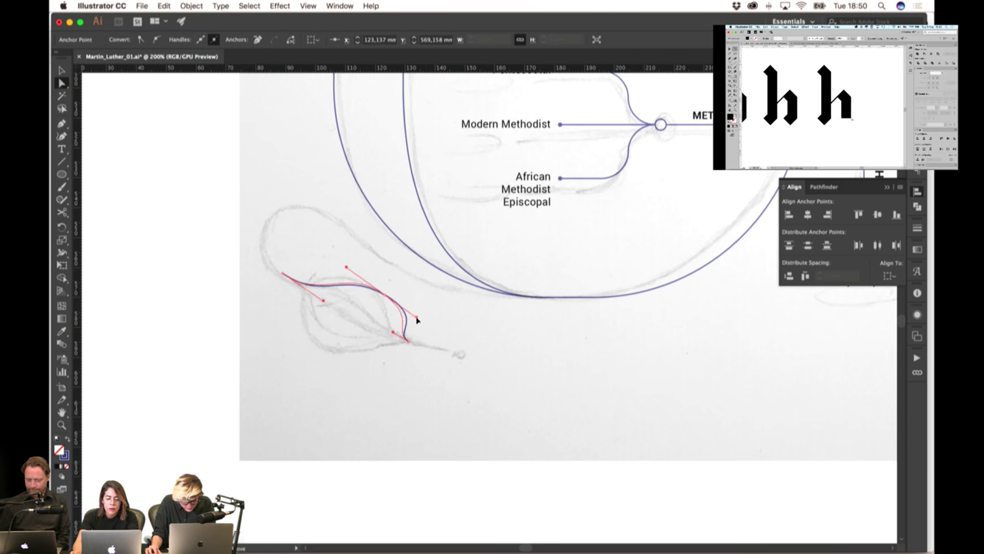
pyautogui.click(451, 351)
# Draw the leaf's lower edge over the sketch as a curved three-point path with the Pen tool
pyautogui.scroll(-2, 457, 346)
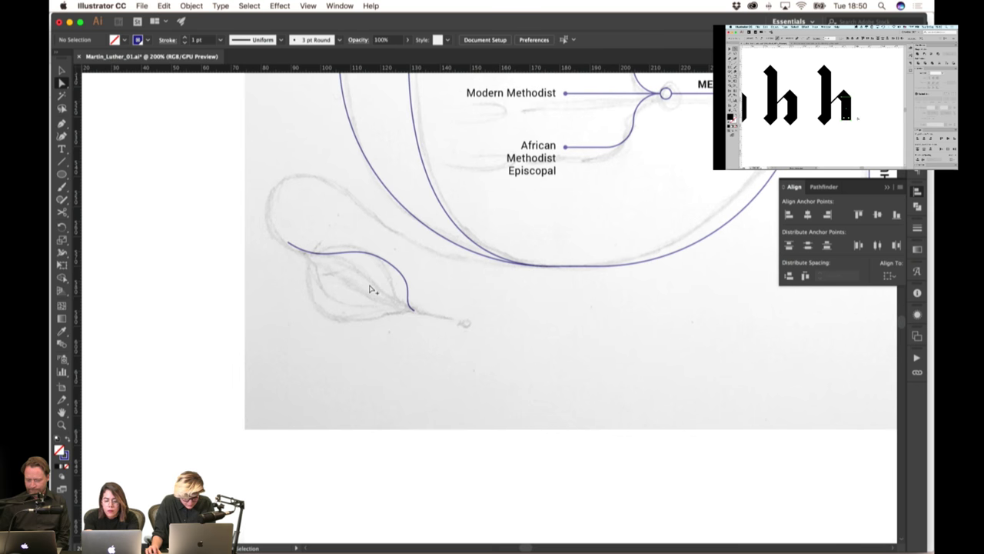
pyautogui.scroll(1, 370, 289)
pyautogui.click(62, 124)
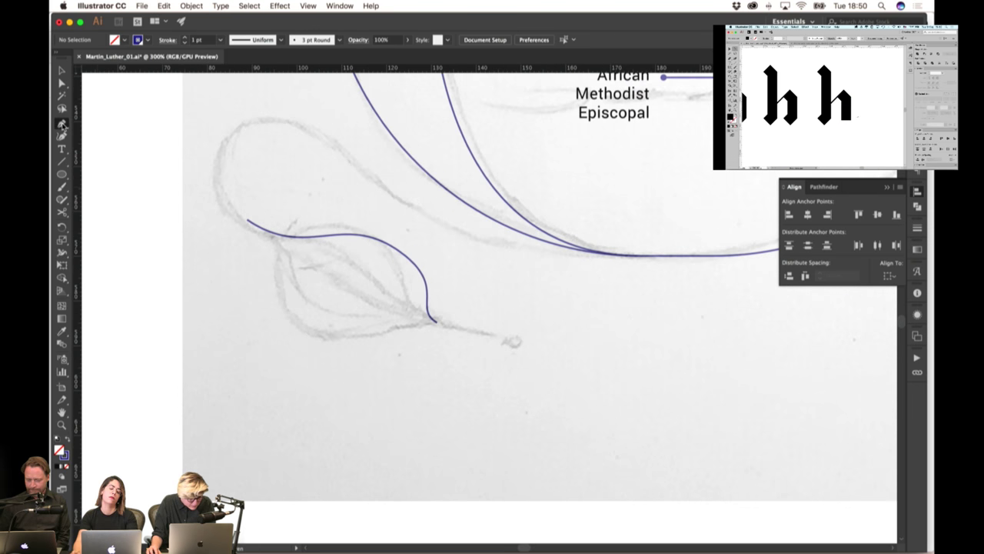
pyautogui.click(248, 230)
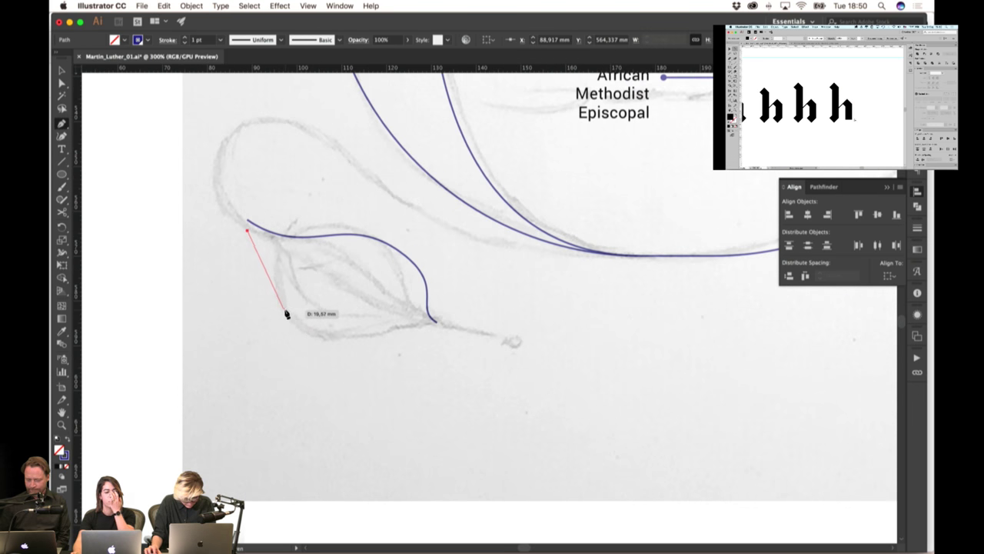
pyautogui.moveTo(286, 309); pyautogui.dragTo(365, 387)
pyautogui.moveTo(429, 328); pyautogui.dragTo(469, 348)
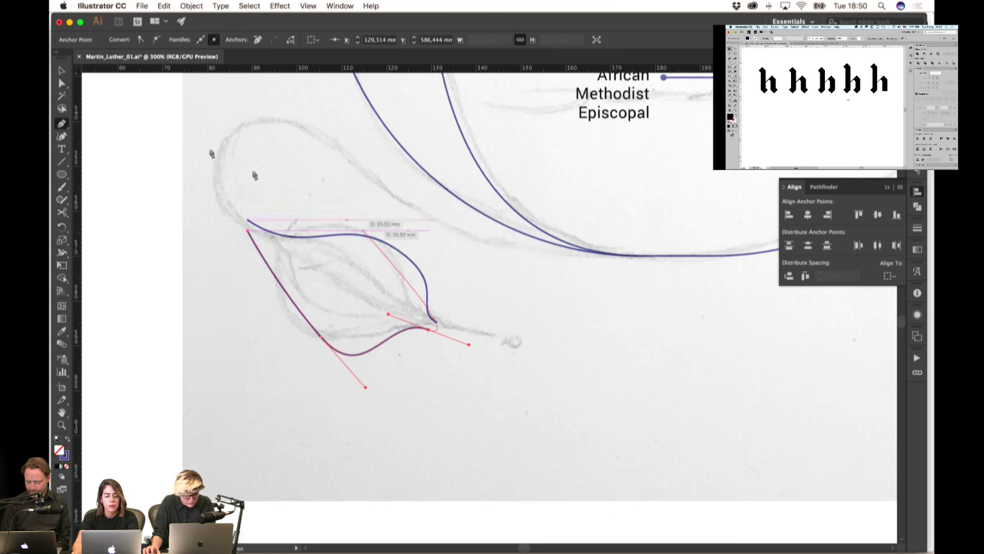
pyautogui.press('v')
pyautogui.click(315, 160)
pyautogui.click(192, 6)
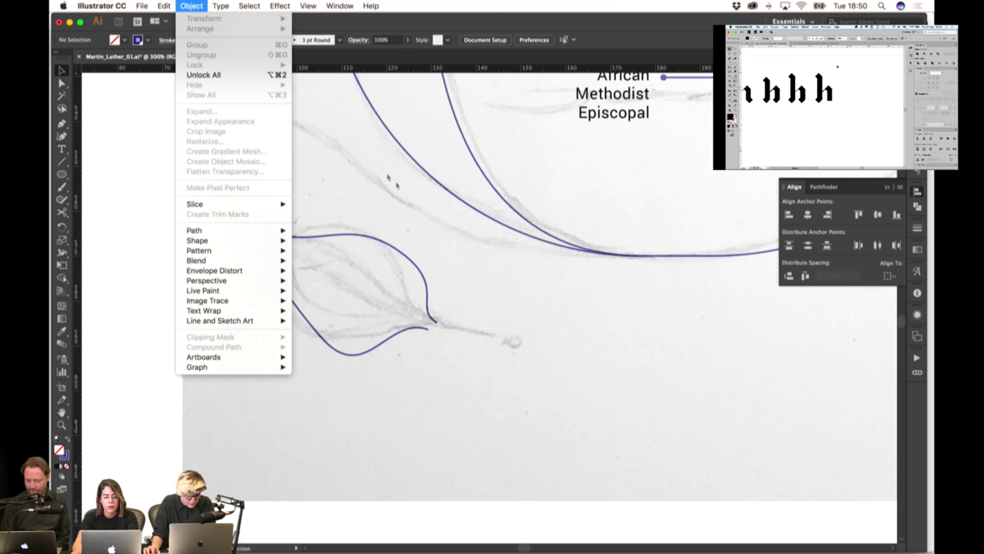
pyautogui.click(369, 183)
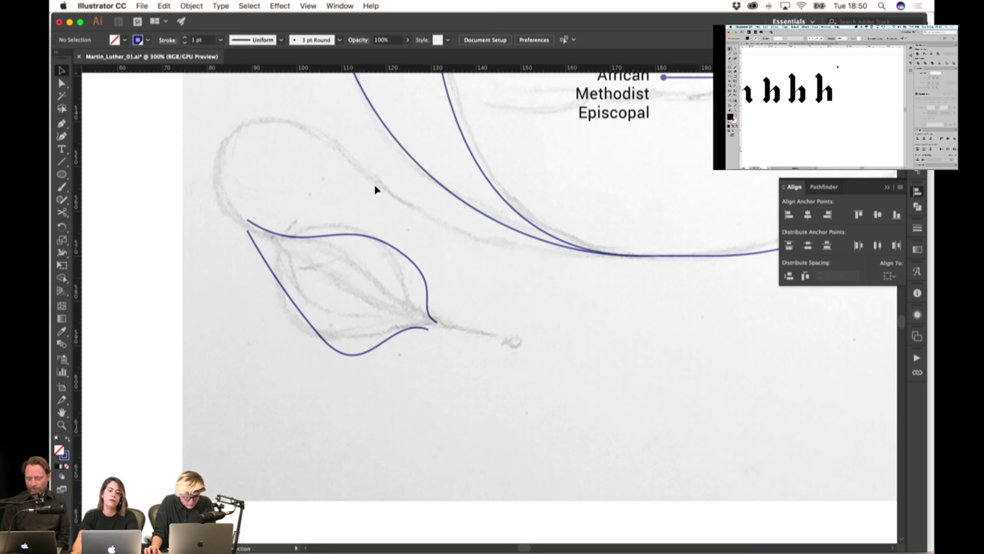
# Move both end anchors of the lower leaf edge onto the matching ends of the upper edge
pyautogui.click(430, 331)
pyautogui.click(433, 346)
pyautogui.click(431, 330)
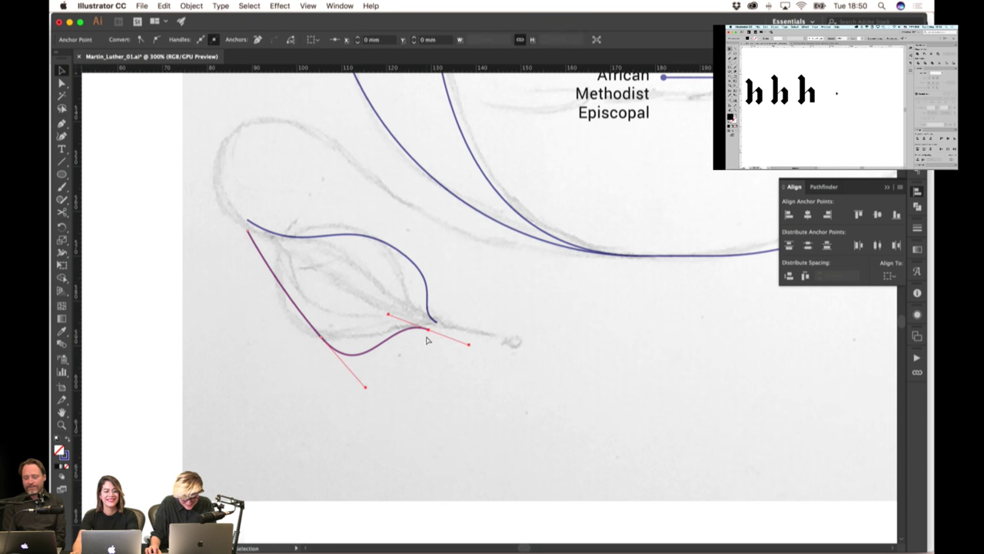
pyautogui.click(433, 379)
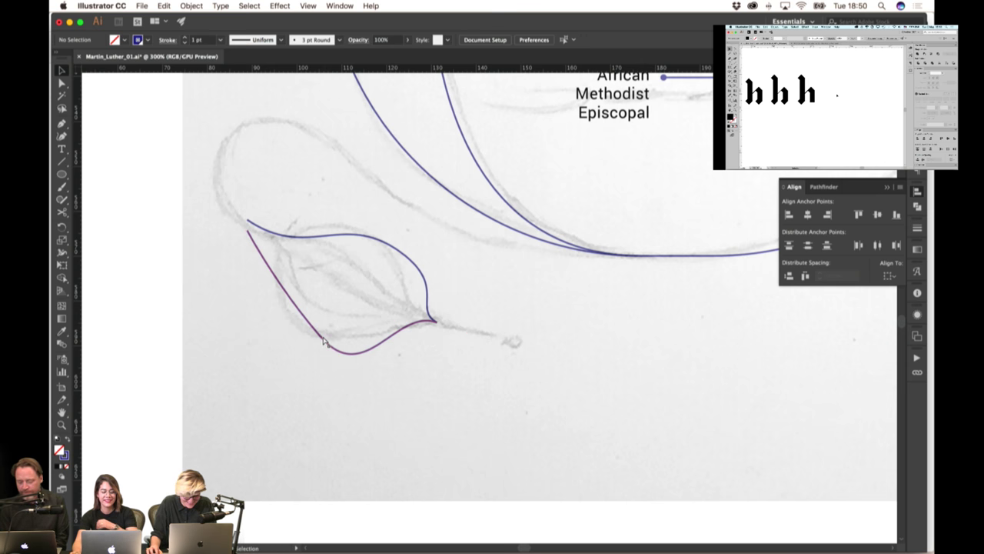
pyautogui.click(322, 337)
pyautogui.moveTo(248, 231); pyautogui.dragTo(247, 220)
# Adjust the lower leaf edge's anchors and handles to follow the sketched outline, then pull in the upper edge's outer curve
pyautogui.press('a')
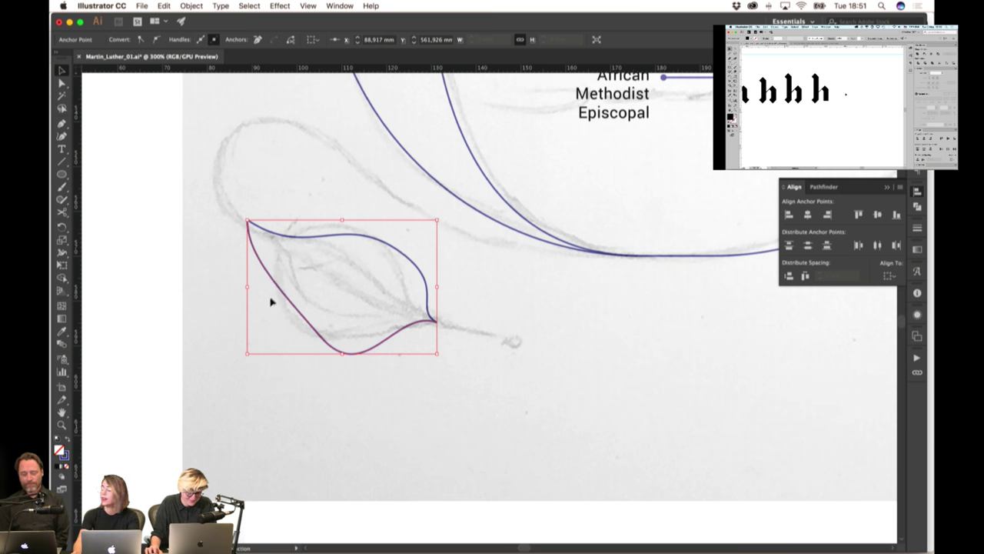
pyautogui.click(255, 256)
pyautogui.moveTo(248, 257); pyautogui.dragTo(293, 260)
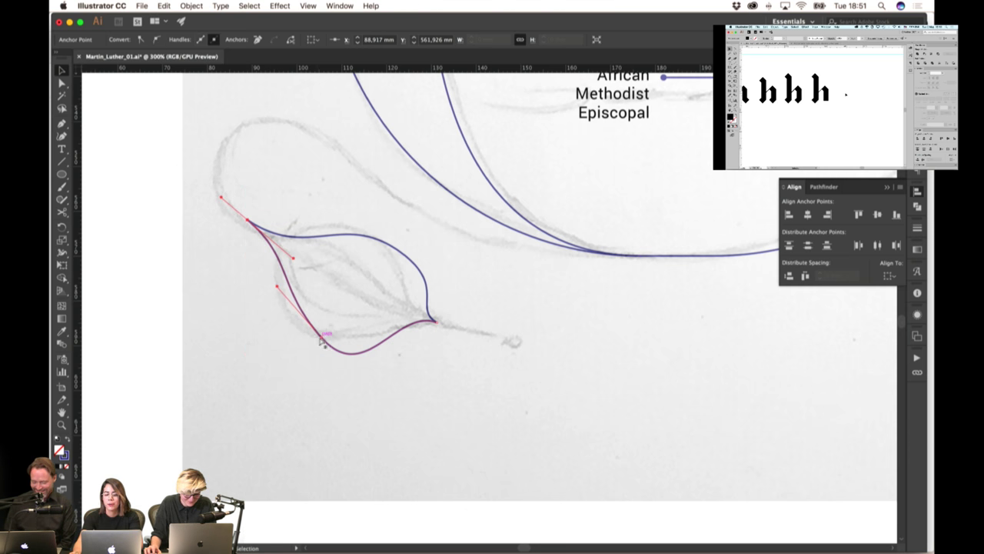
pyautogui.moveTo(322, 340); pyautogui.dragTo(371, 371)
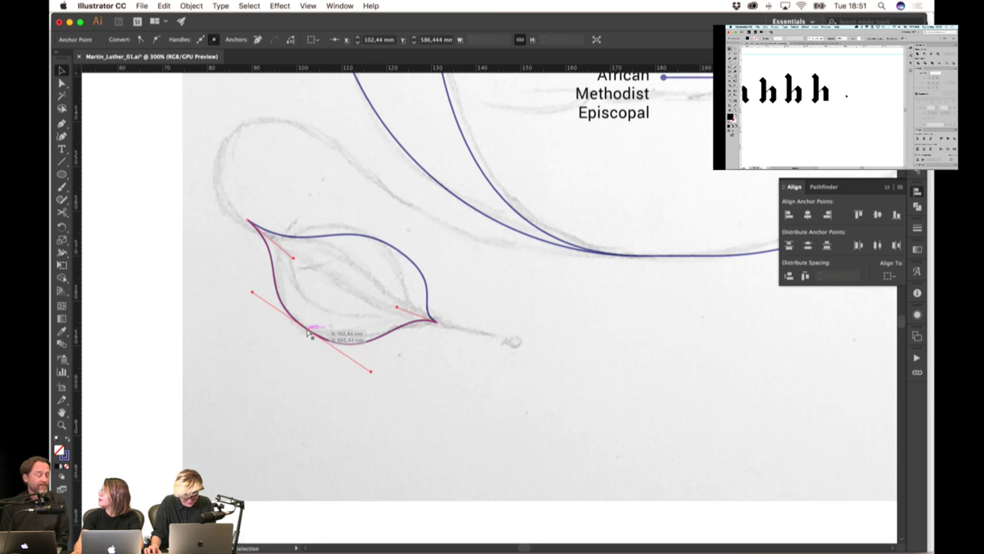
pyautogui.moveTo(308, 330); pyautogui.dragTo(337, 339)
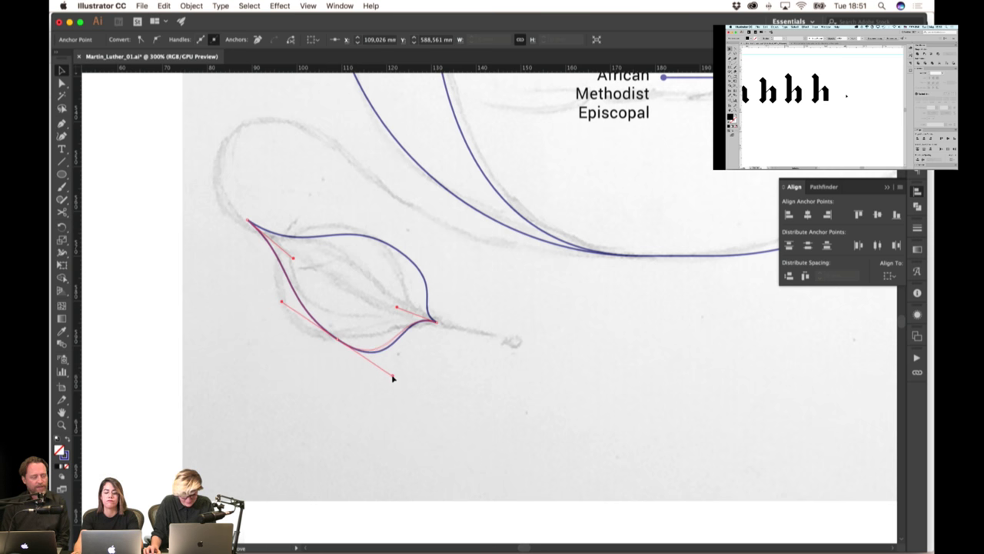
pyautogui.moveTo(390, 373); pyautogui.dragTo(399, 363)
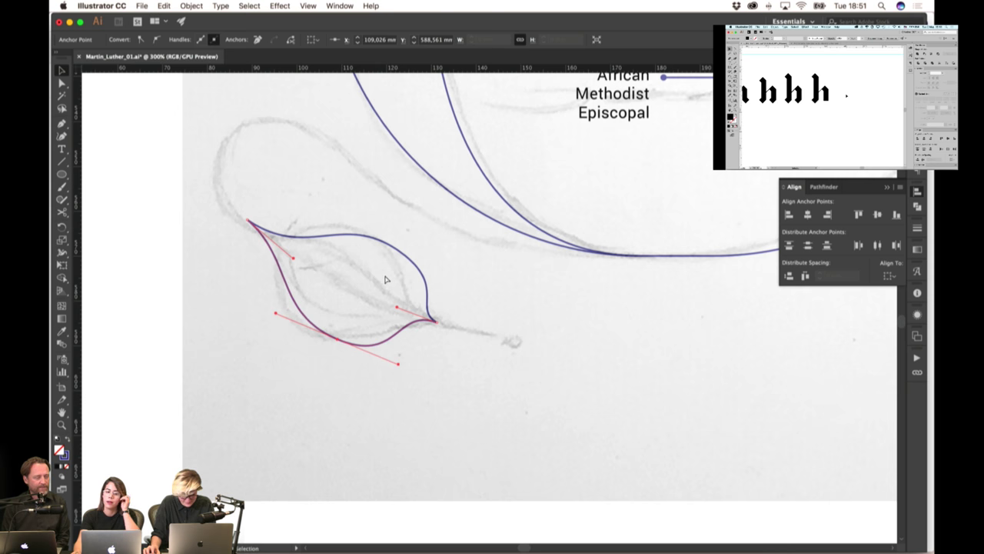
pyautogui.click(421, 270)
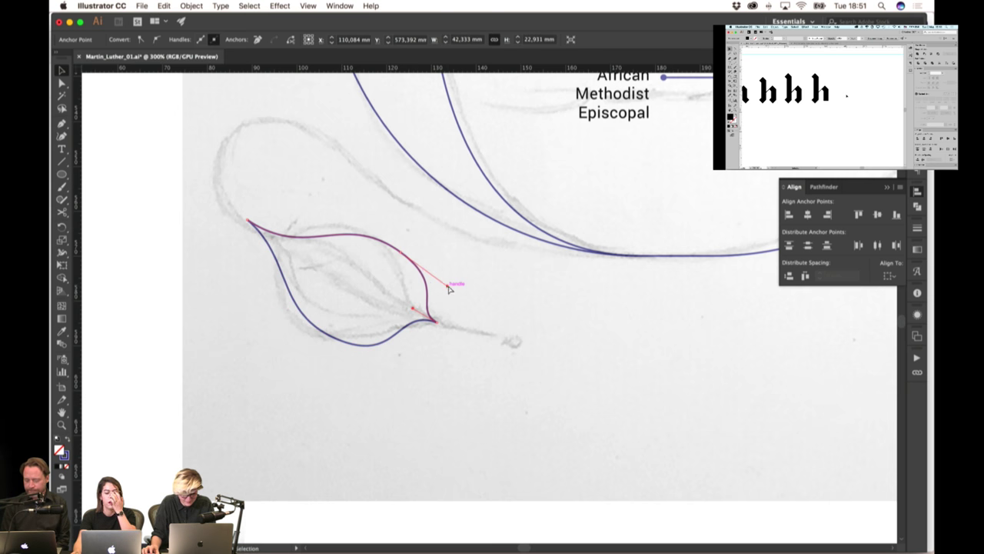
pyautogui.moveTo(448, 285); pyautogui.dragTo(396, 256)
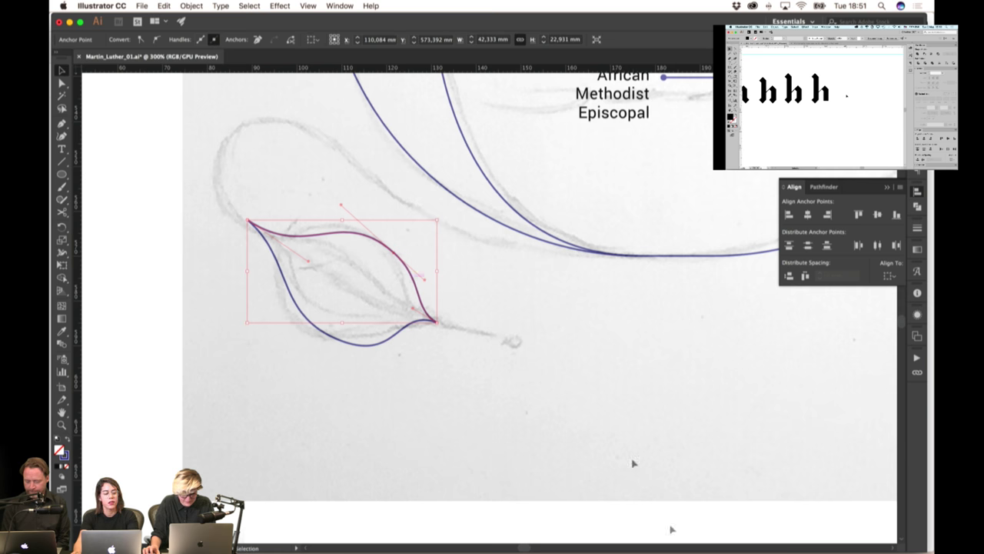
# Switch to Chrome and examine the blackletter Concordia title page on the Martin Luther Pinterest board
pyautogui.moveTo(663, 529)
pyautogui.hotkey('ctrl', 'Up')
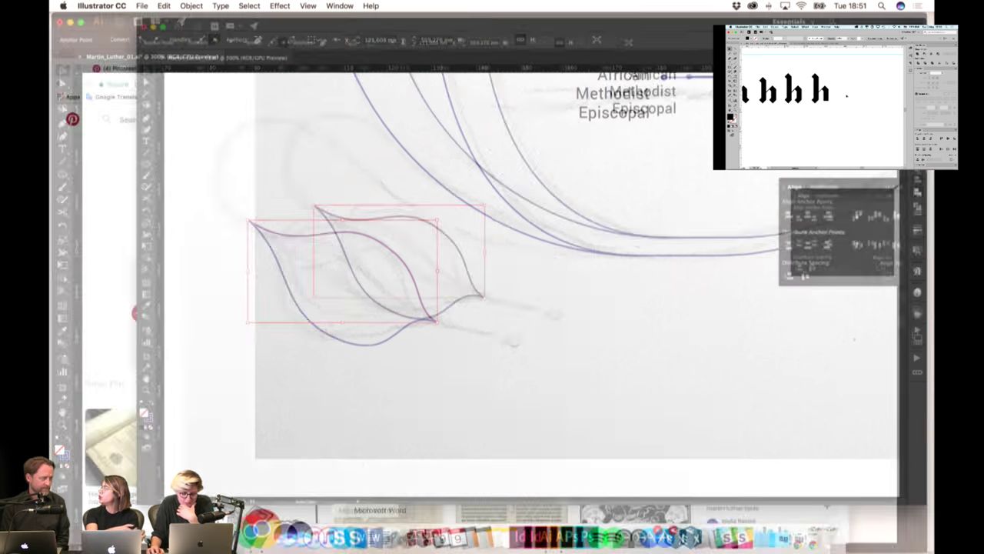
pyautogui.click(425, 347)
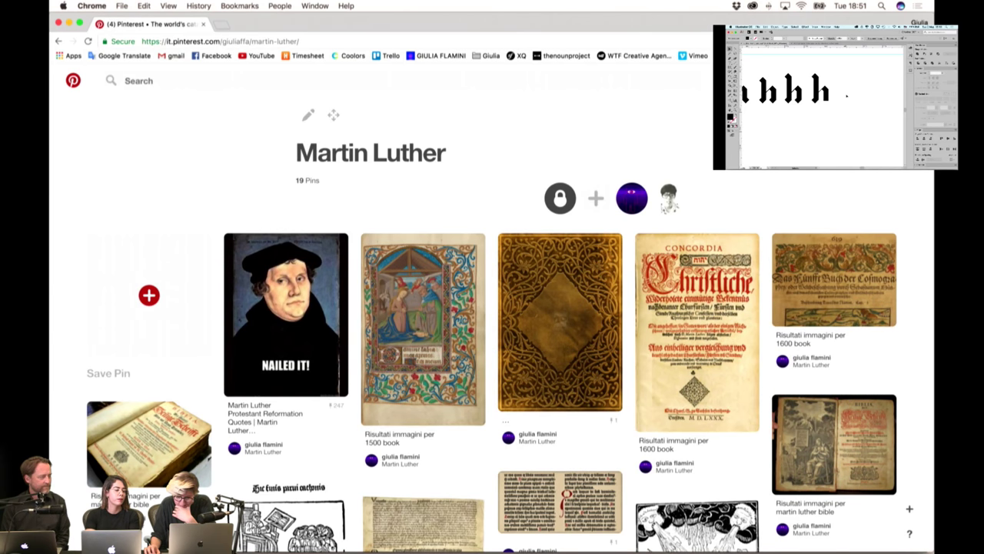
pyautogui.click(729, 317)
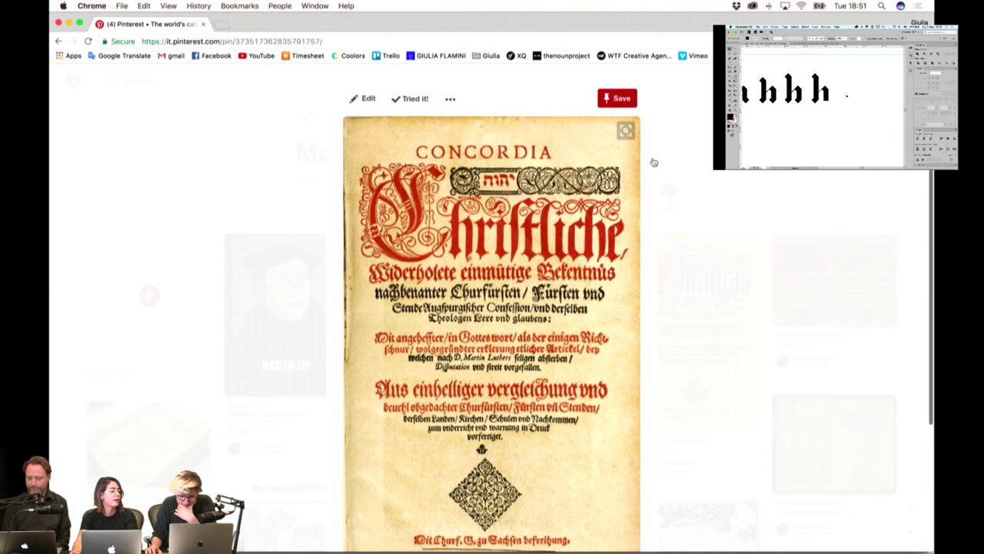
pyautogui.scroll(-3, 654, 163)
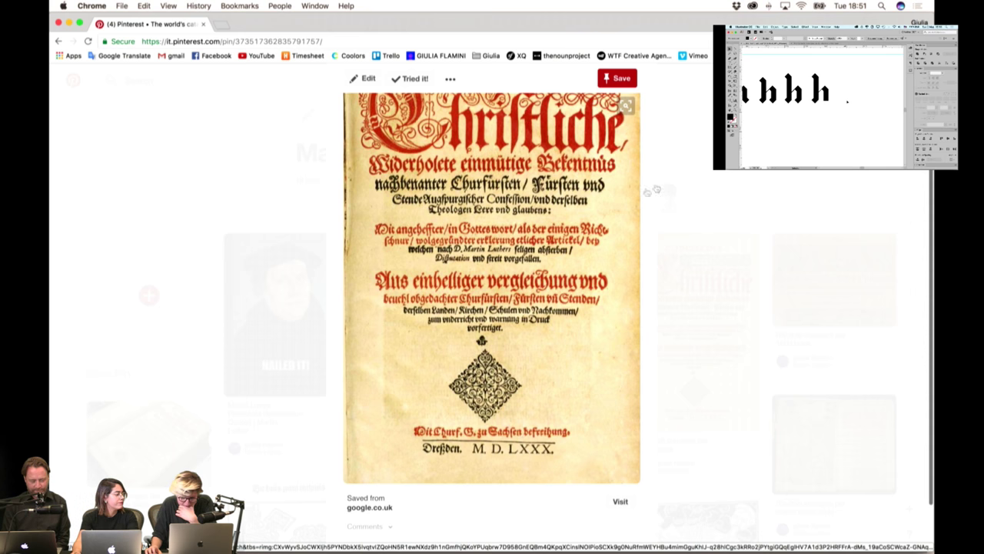
pyautogui.scroll(3, 592, 217)
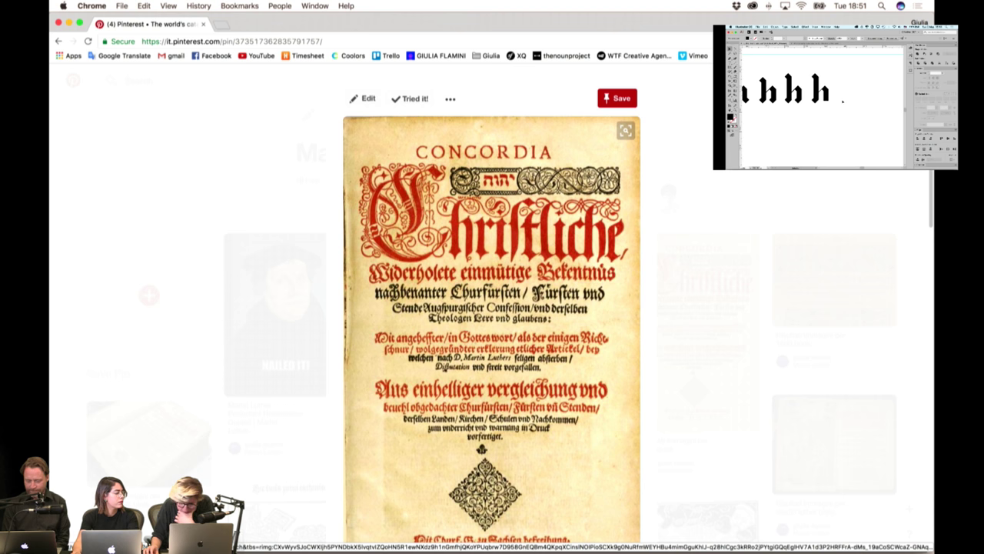
pyautogui.click(701, 178)
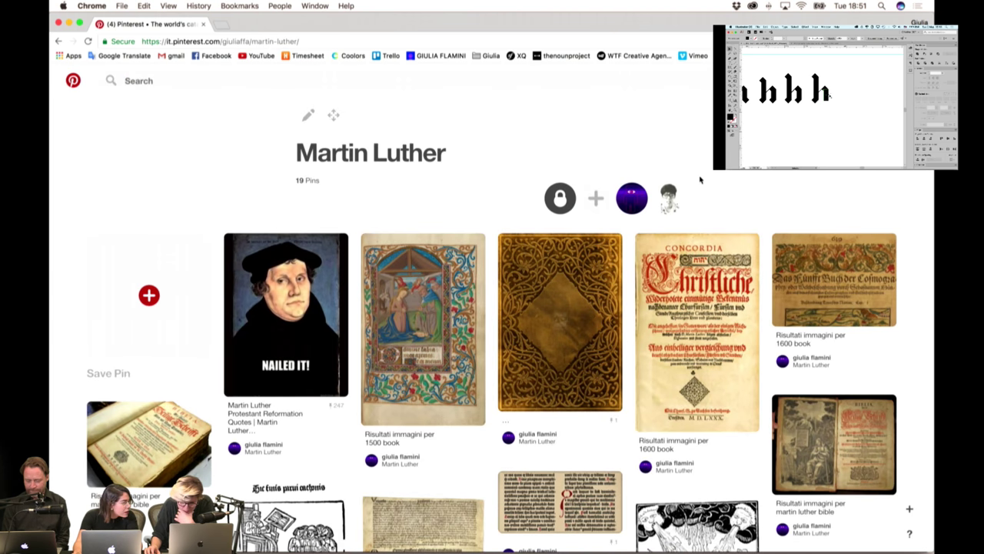
# Open the two-column blackletter manuscript pin, look through its related pins and return to the Martin Luther board
pyautogui.scroll(-4, 701, 178)
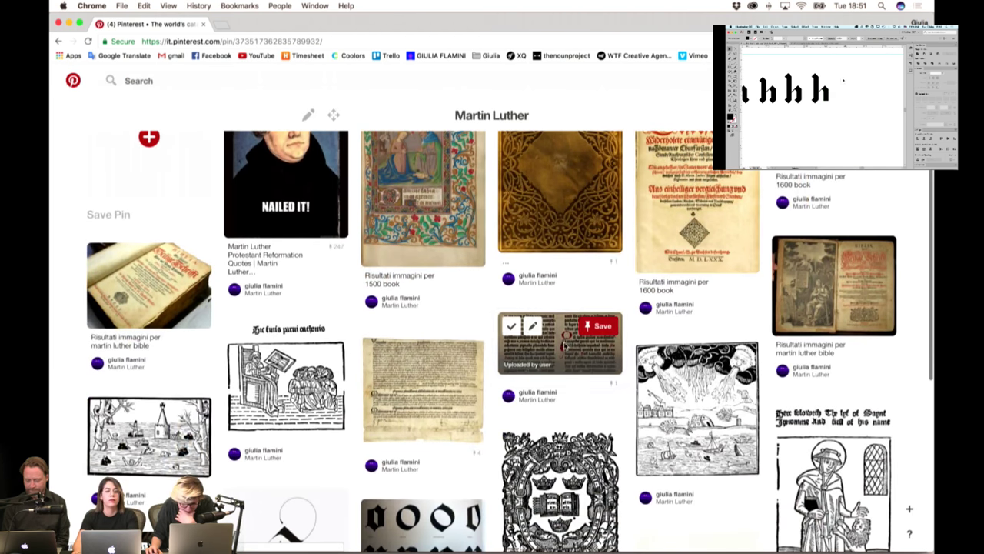
pyautogui.click(560, 355)
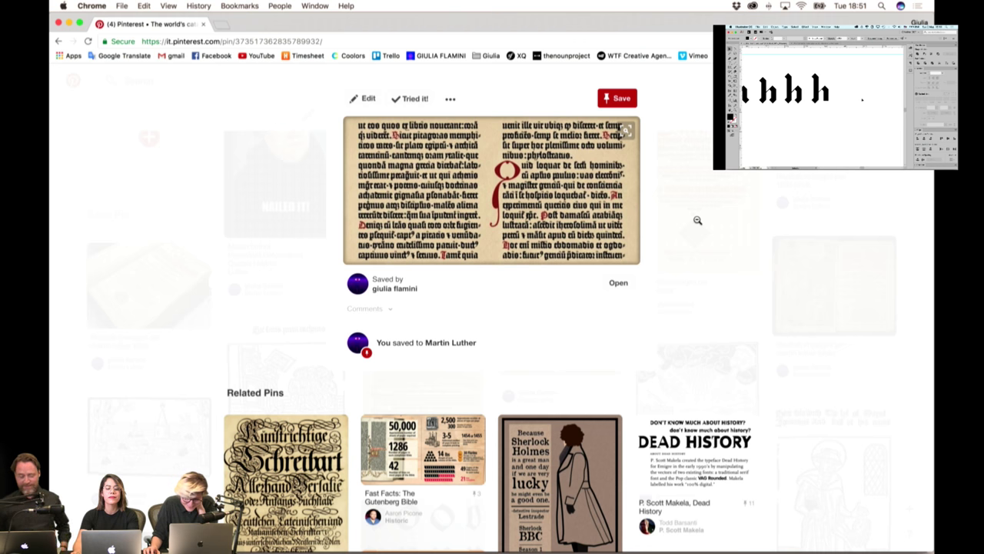
pyautogui.scroll(-2, 698, 220)
pyautogui.scroll(-2, 698, 220)
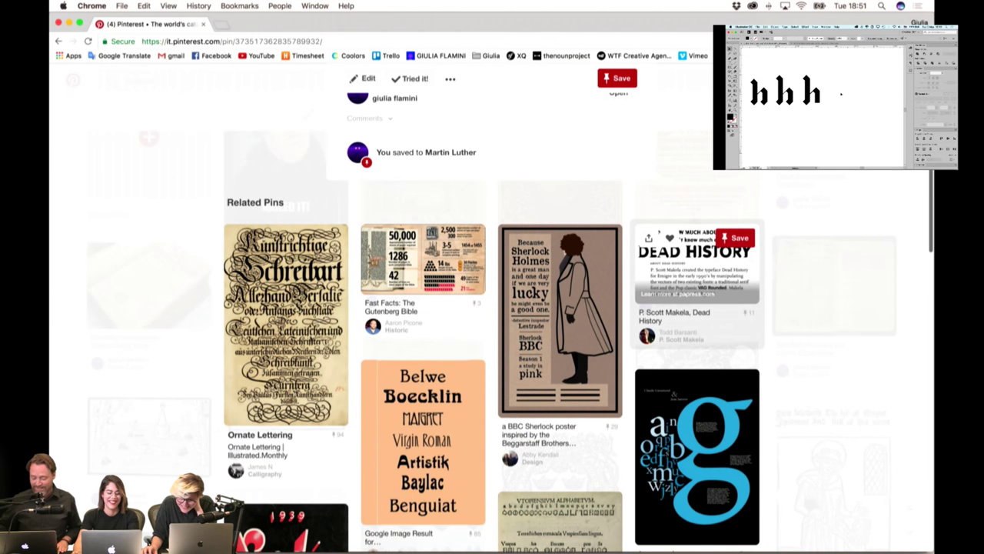
pyautogui.press('Escape')
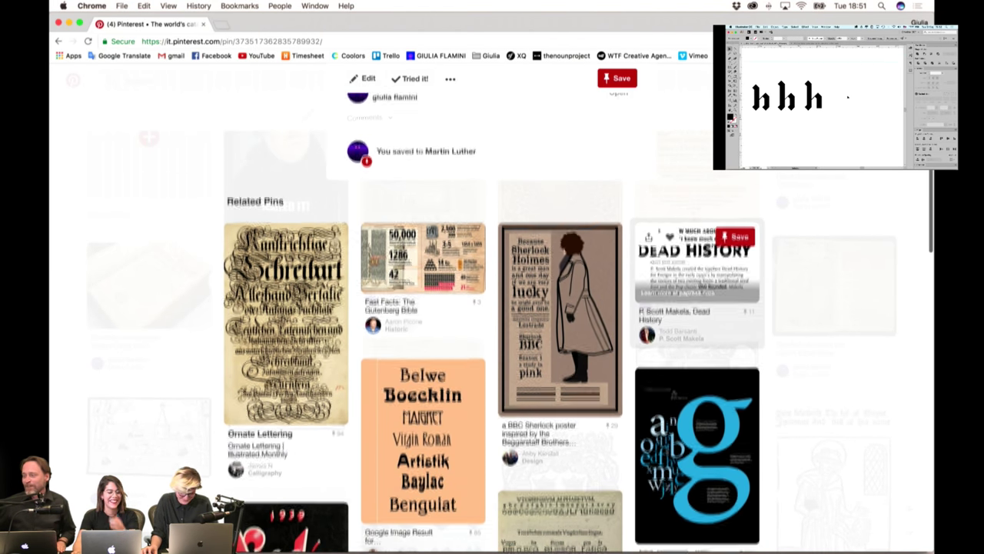
pyautogui.scroll(-1, 477, 212)
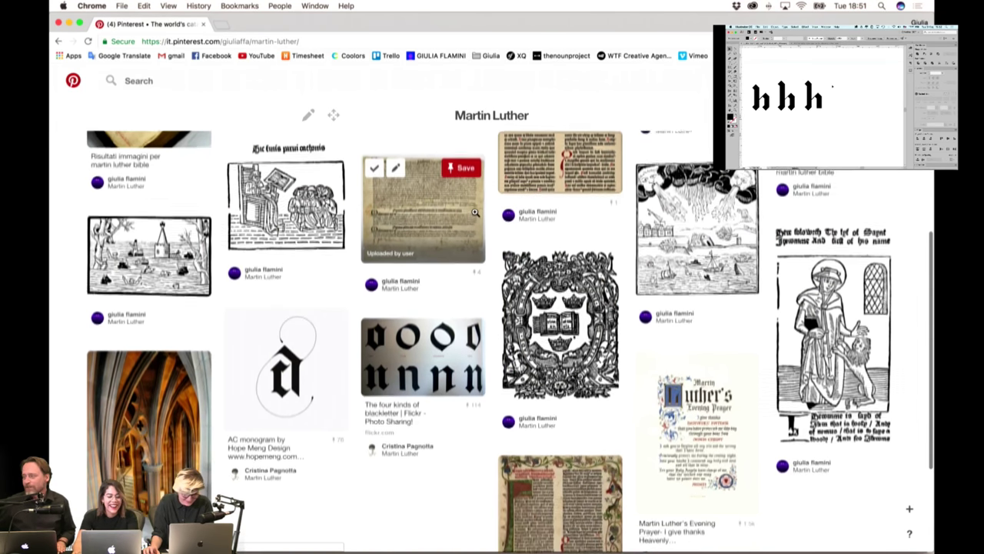
# View the "NAILED IT!" Martin Luther portrait pin on the board, then switch back to the leaf drawing in Illustrator
pyautogui.scroll(4, 475, 211)
pyautogui.scroll(2, 475, 212)
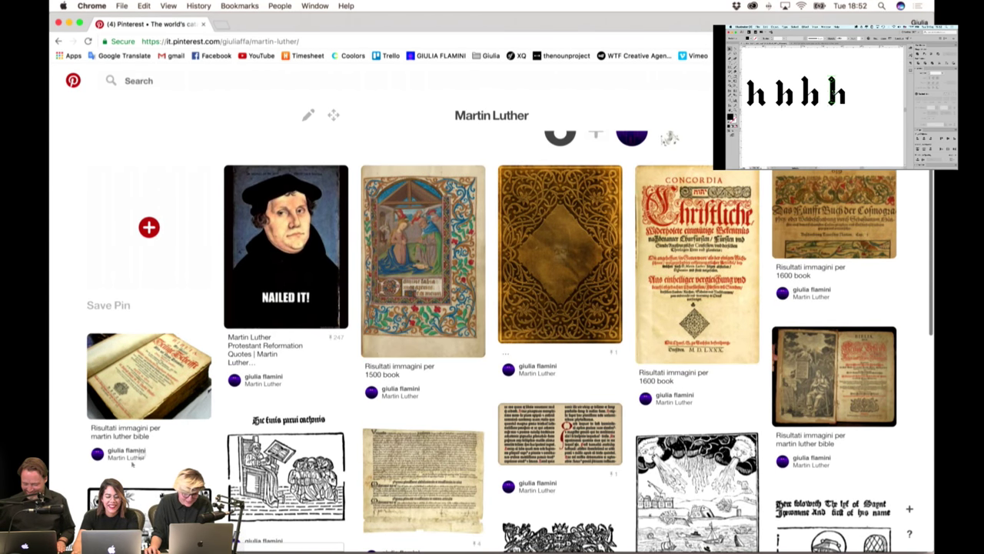
pyautogui.moveTo(297, 312)
pyautogui.click(291, 270)
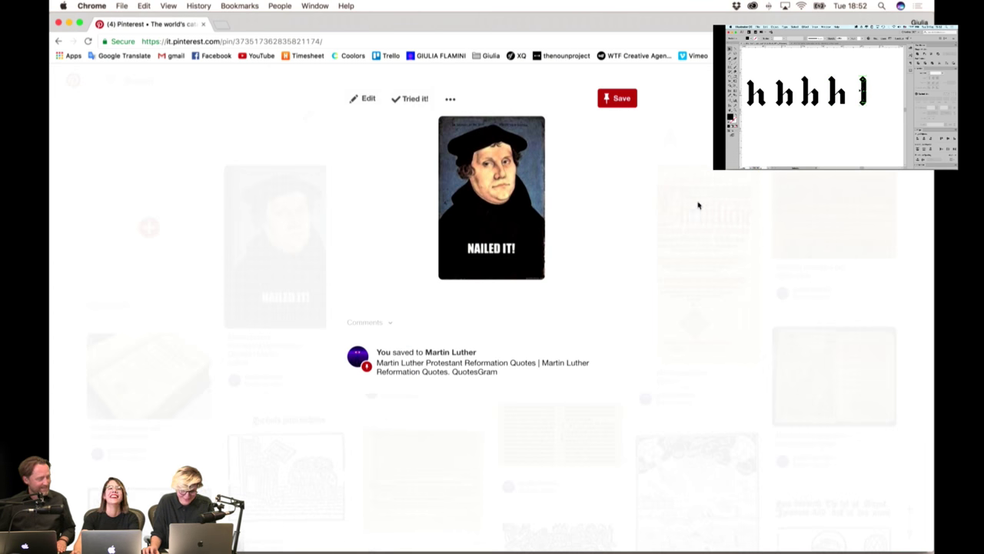
pyautogui.hotkey('ctrl', 'Up')
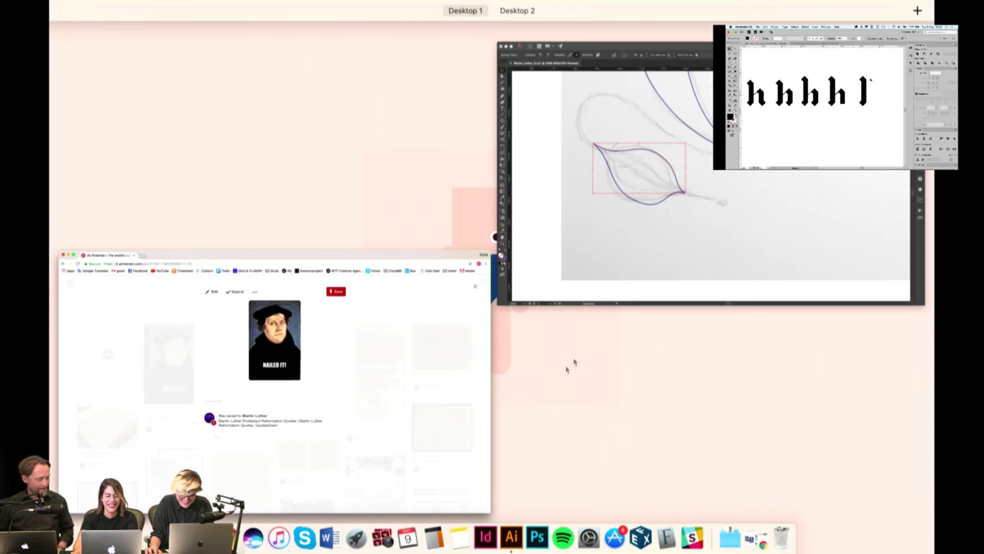
pyautogui.click(461, 296)
pyautogui.click(462, 295)
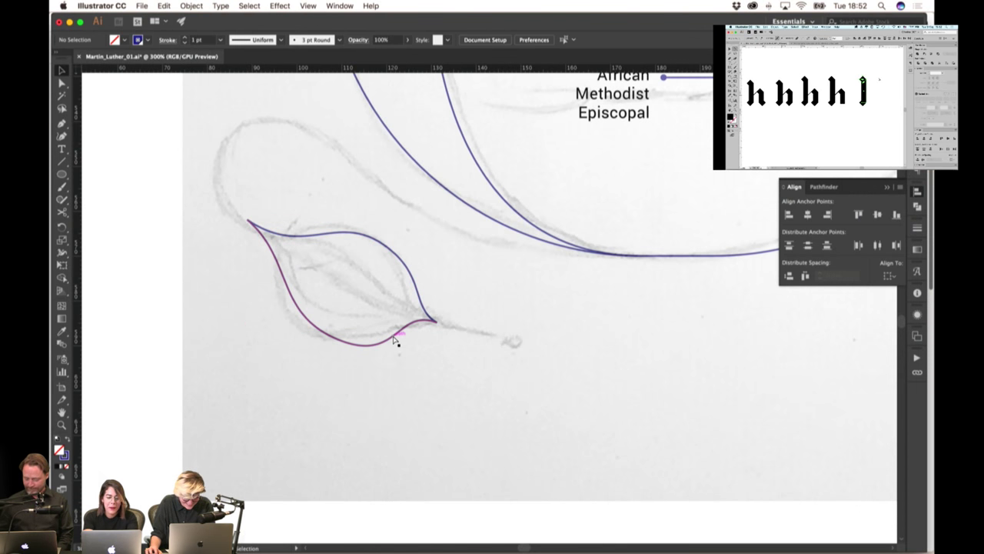
# Move the shared tip anchors of both leaf edges together inward from the sketched stem to shorten the leaf
pyautogui.click(397, 340)
pyautogui.click(438, 324)
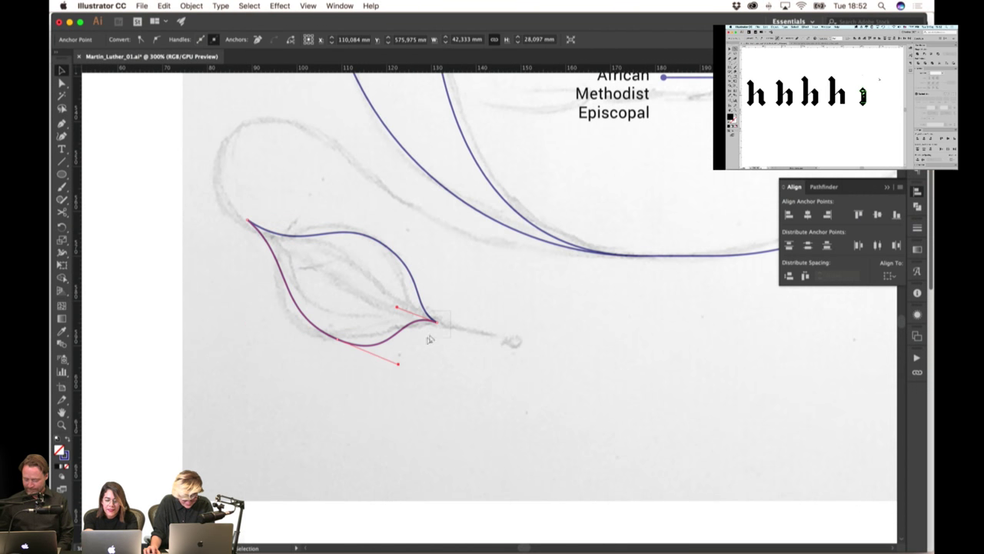
pyautogui.moveTo(436, 322); pyautogui.dragTo(416, 317)
pyautogui.click(385, 283)
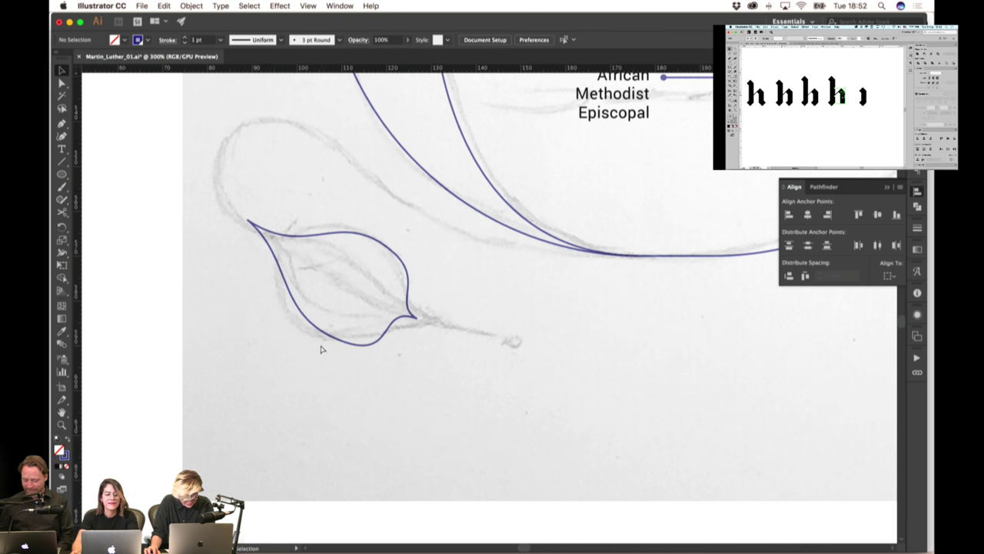
# Flatten the lower leaf edge's middle handle and adjust the upper edge's middle anchor and handles for a rounder curve
pyautogui.moveTo(337, 339); pyautogui.dragTo(338, 339)
pyautogui.moveTo(398, 363)
pyautogui.mouseDown()
pyautogui.moveTo(379, 356)
pyautogui.moveTo(396, 351)
pyautogui.moveTo(387, 353)
pyautogui.mouseUp()
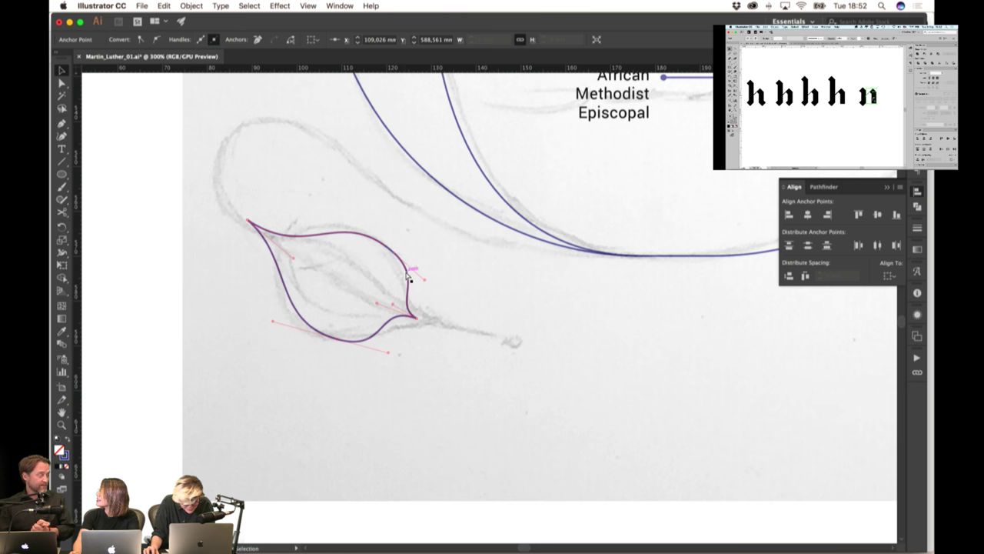
pyautogui.click(408, 279)
pyautogui.moveTo(392, 254); pyautogui.dragTo(426, 284)
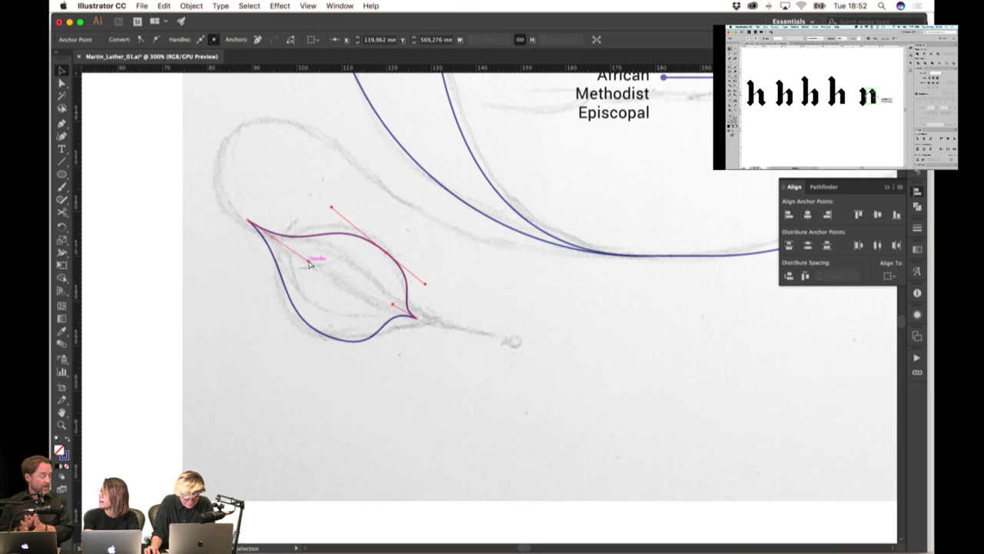
pyautogui.moveTo(309, 264); pyautogui.dragTo(319, 263)
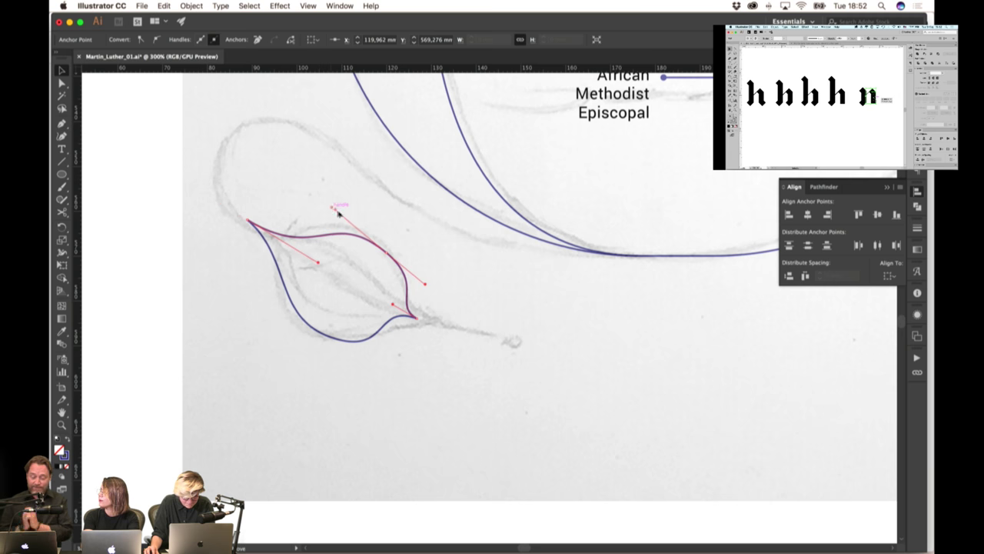
pyautogui.moveTo(338, 214); pyautogui.dragTo(343, 217)
# Refine the lower leaf edge's middle anchor and handles, and nudge both edges' tip anchors slightly inward and down
pyautogui.click(367, 342)
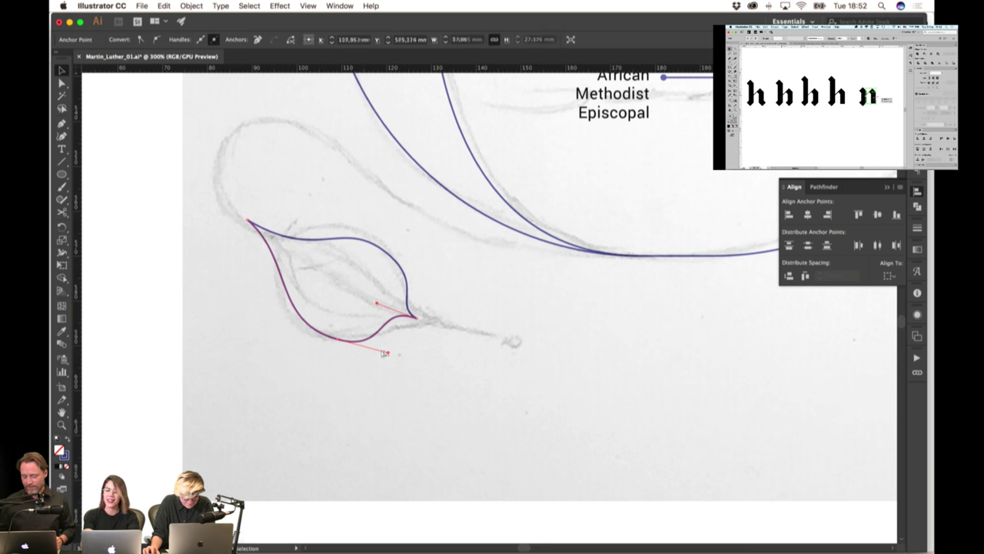
pyautogui.moveTo(386, 356)
pyautogui.mouseDown()
pyautogui.moveTo(332, 337)
pyautogui.moveTo(377, 351)
pyautogui.mouseUp()
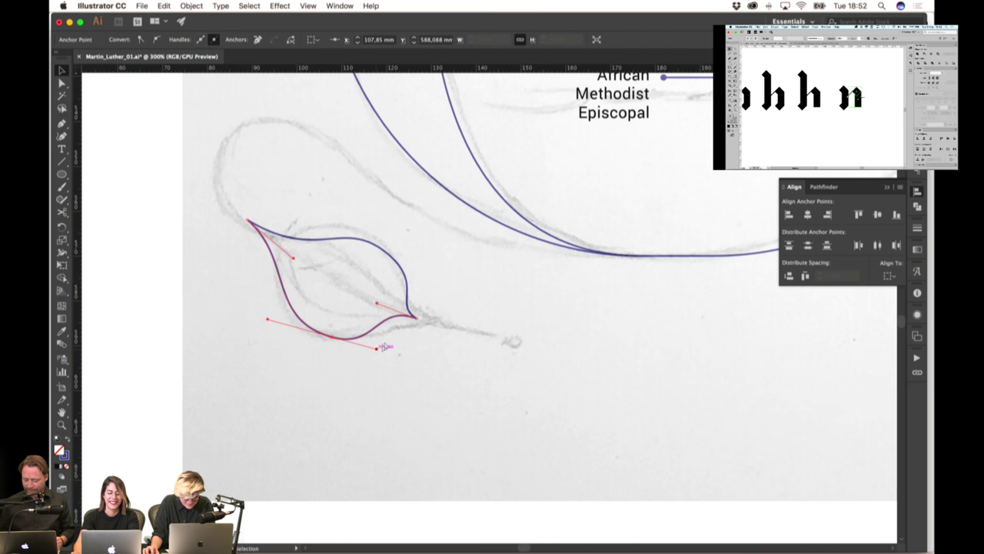
pyautogui.click(388, 307)
pyautogui.moveTo(388, 308); pyautogui.dragTo(408, 323)
pyautogui.click(430, 302)
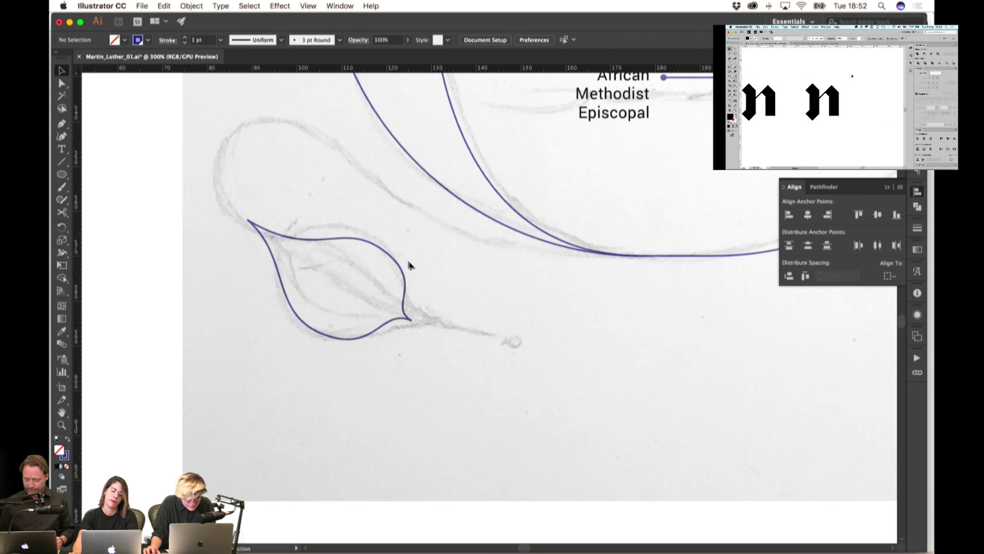
pyautogui.click(200, 4)
pyautogui.moveTo(218, 6)
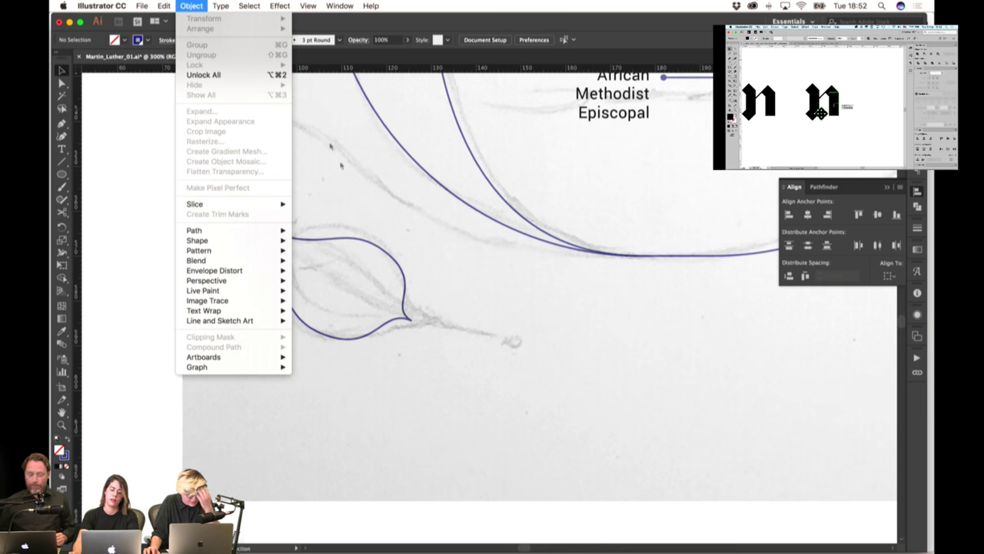
pyautogui.click(367, 192)
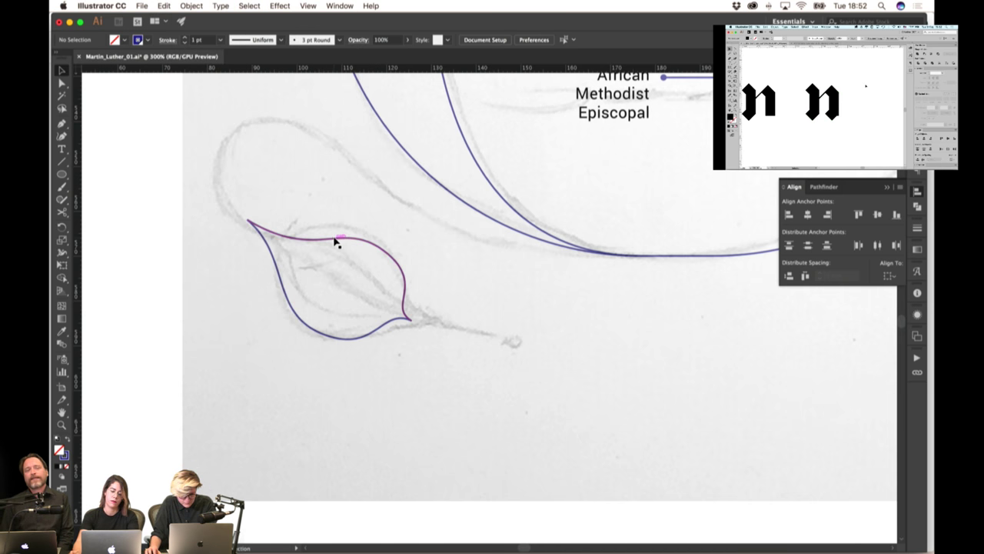
# Add a wider, lower copy of the outermost curve below the Methodist branches, keeping its lower end on the shared junction point
pyautogui.scroll(-2, 335, 238)
pyautogui.scroll(2, 392, 265)
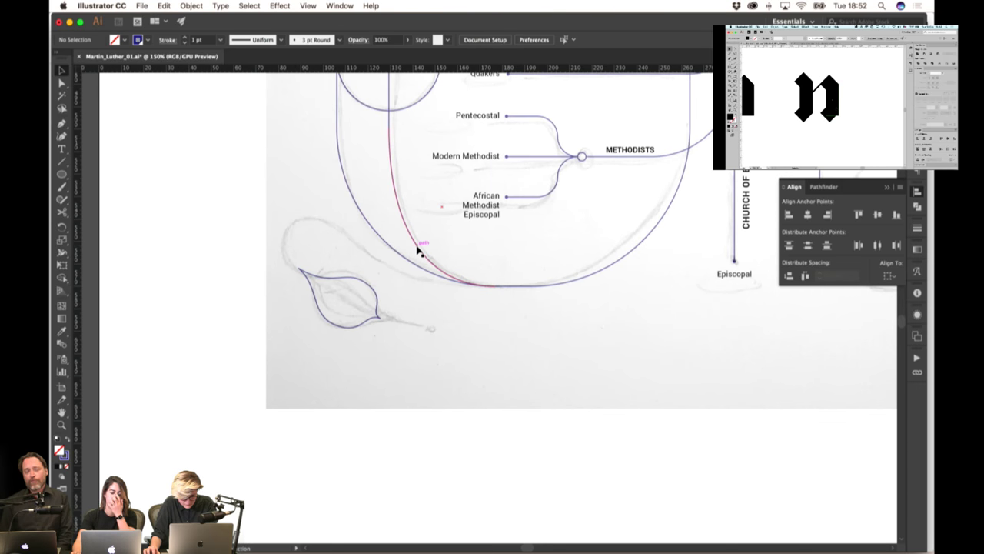
pyautogui.click(420, 250)
pyautogui.click(407, 227)
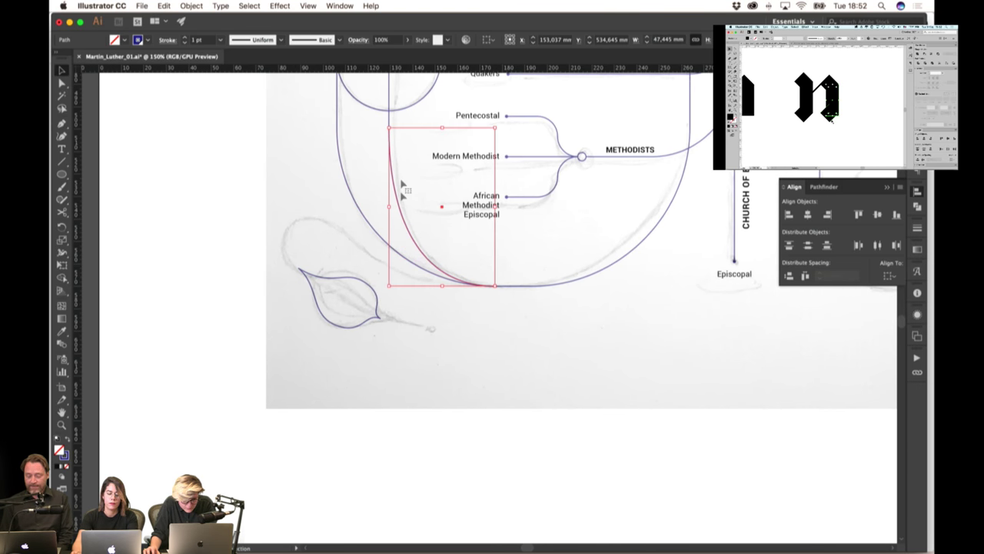
pyautogui.click(375, 235)
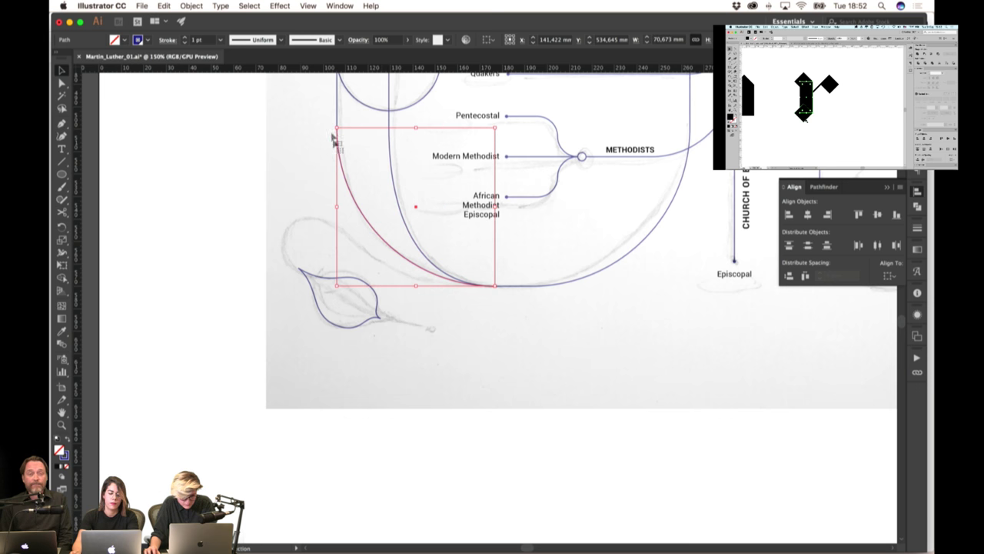
pyautogui.moveTo(339, 128); pyautogui.dragTo(300, 146)
pyautogui.click(418, 301)
pyautogui.scroll(1, 307, 268)
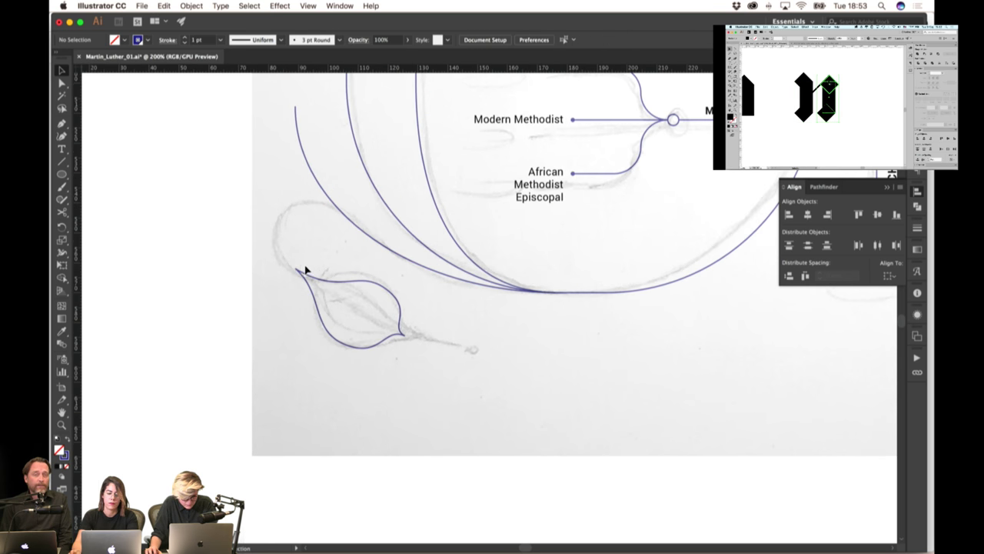
# Draw a circle inside the sketched loop and scale it to 24.36 mm so it touches the leaf tip and the new outer curve
pyautogui.scroll(1, 302, 262)
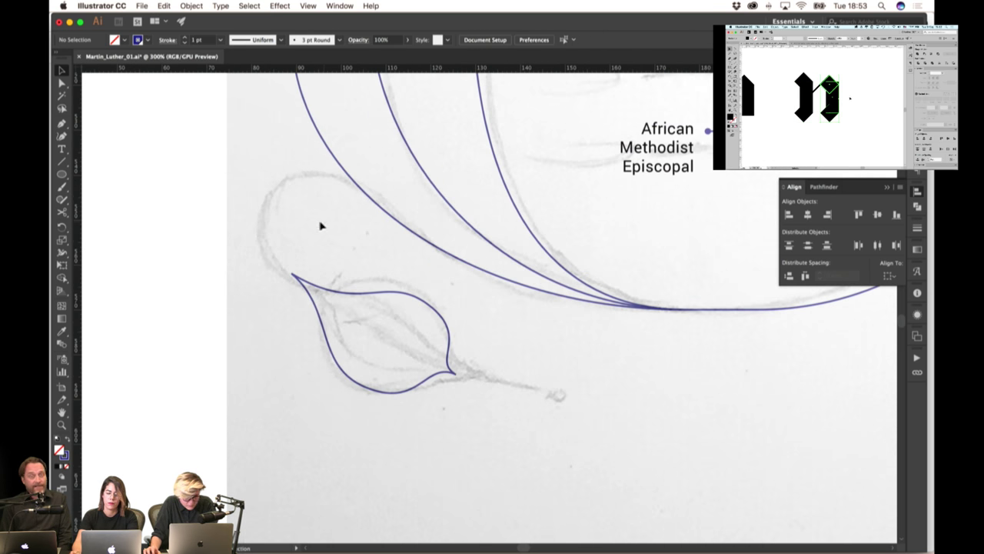
pyautogui.moveTo(62, 174); pyautogui.dragTo(104, 201)
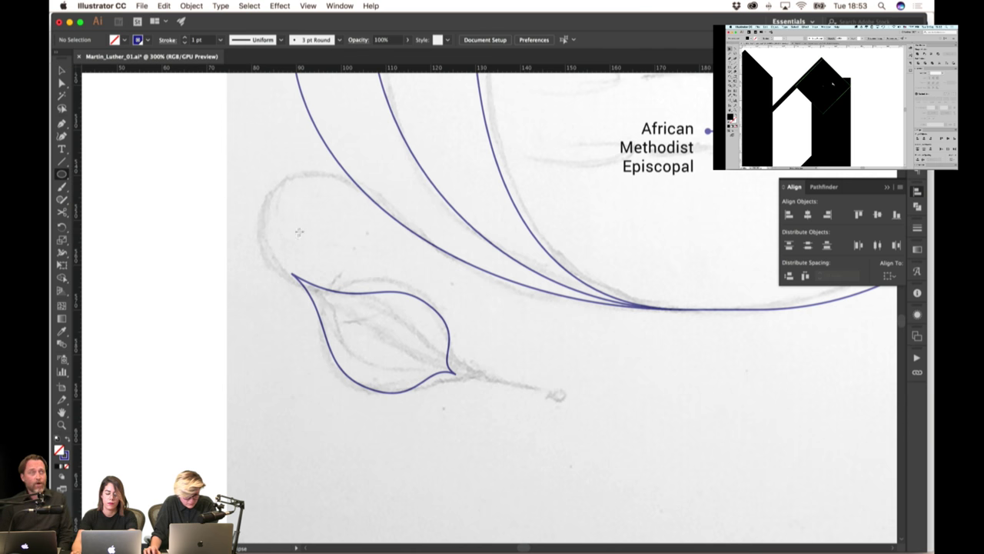
pyautogui.moveTo(336, 237); pyautogui.dragTo(395, 286)
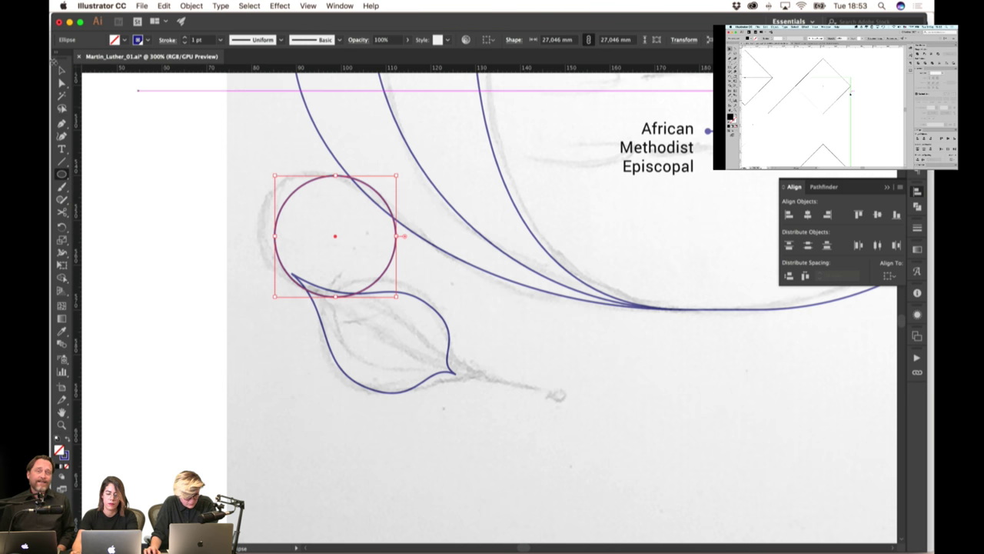
pyautogui.scroll(1, 282, 199)
pyautogui.moveTo(414, 214)
pyautogui.mouseDown()
pyautogui.moveTo(416, 205)
pyautogui.moveTo(401, 219)
pyautogui.mouseUp()
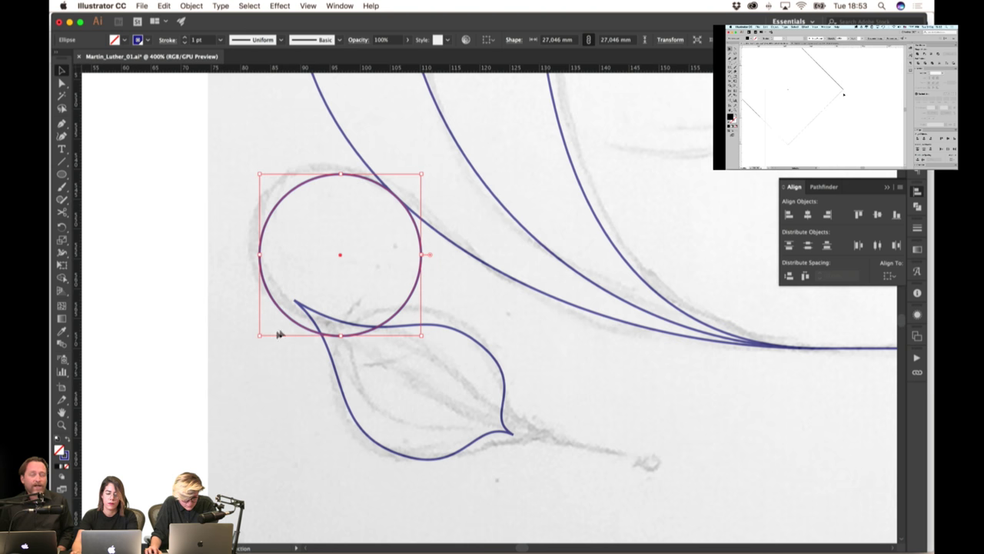
pyautogui.moveTo(259, 336); pyautogui.dragTo(276, 324)
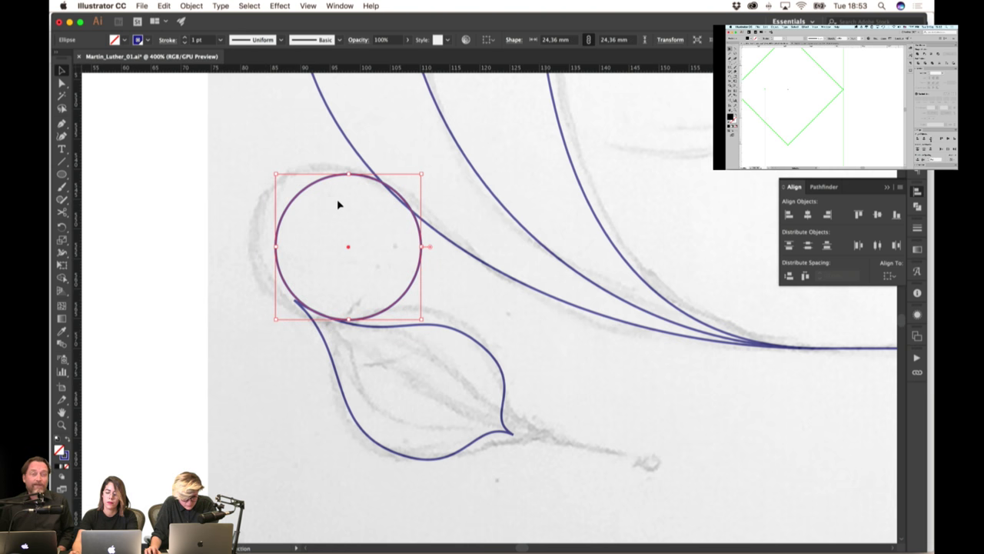
pyautogui.scroll(2, 338, 205)
pyautogui.moveTo(464, 197); pyautogui.dragTo(453, 198)
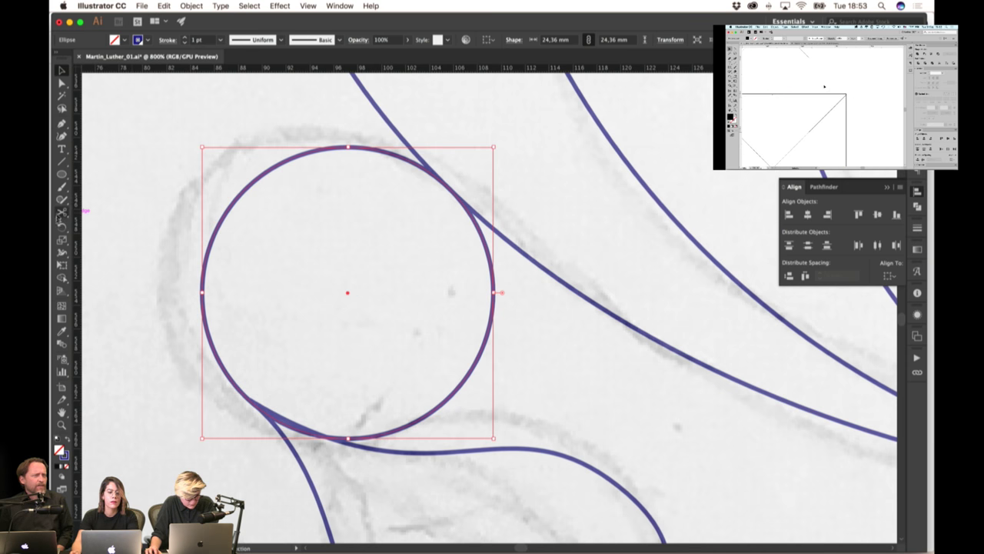
# Cut the circle where it meets the outer curve and the leaf tip, and delete its lower inner arc
pyautogui.click(61, 213)
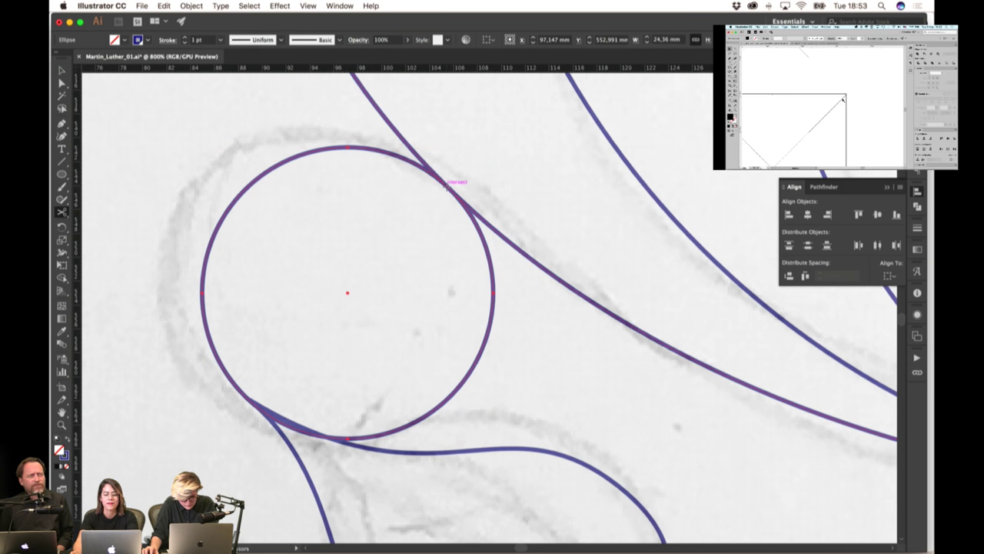
pyautogui.click(493, 251)
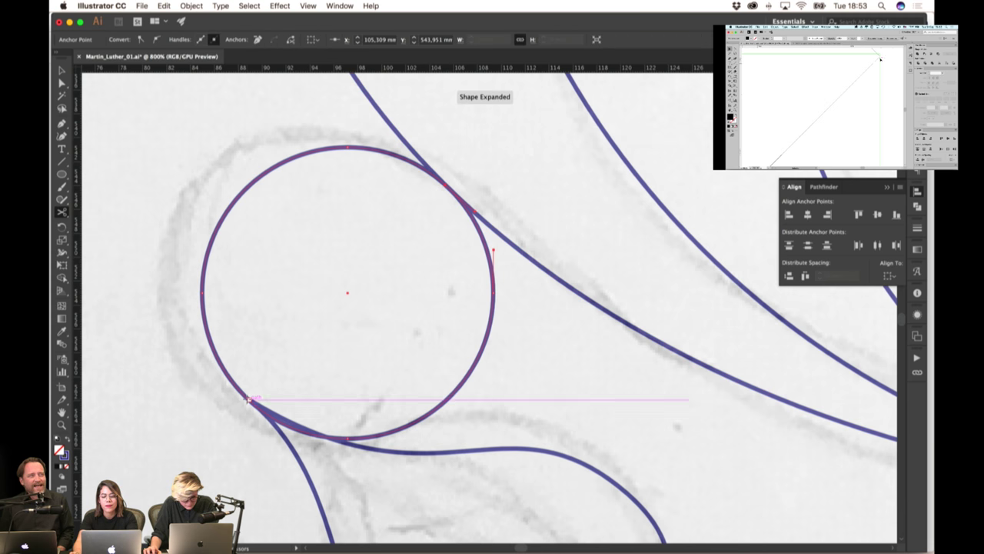
pyautogui.click(249, 399)
pyautogui.keyDown('super'); pyautogui.click(493, 290); pyautogui.keyUp('super')
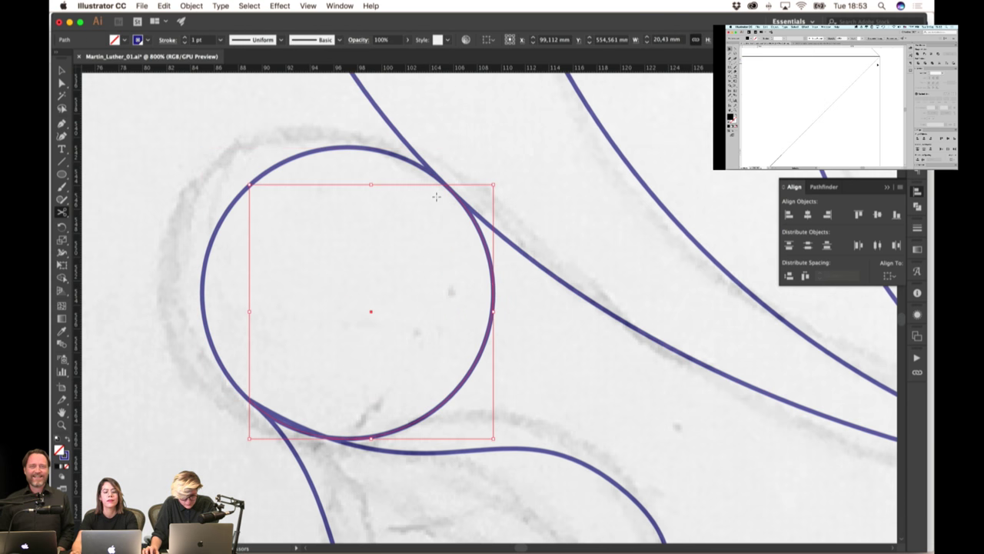
pyautogui.press('BackSpace')
# Cut the outer curve where it meets the circle arc and delete the leftover segment above that point
pyautogui.moveTo(451, 160); pyautogui.dragTo(455, 228)
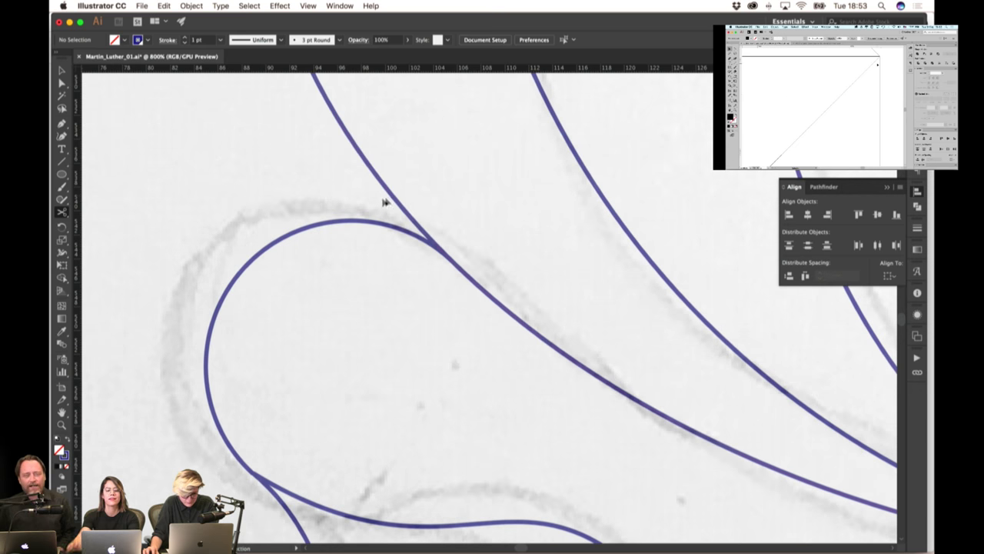
pyautogui.click(447, 256)
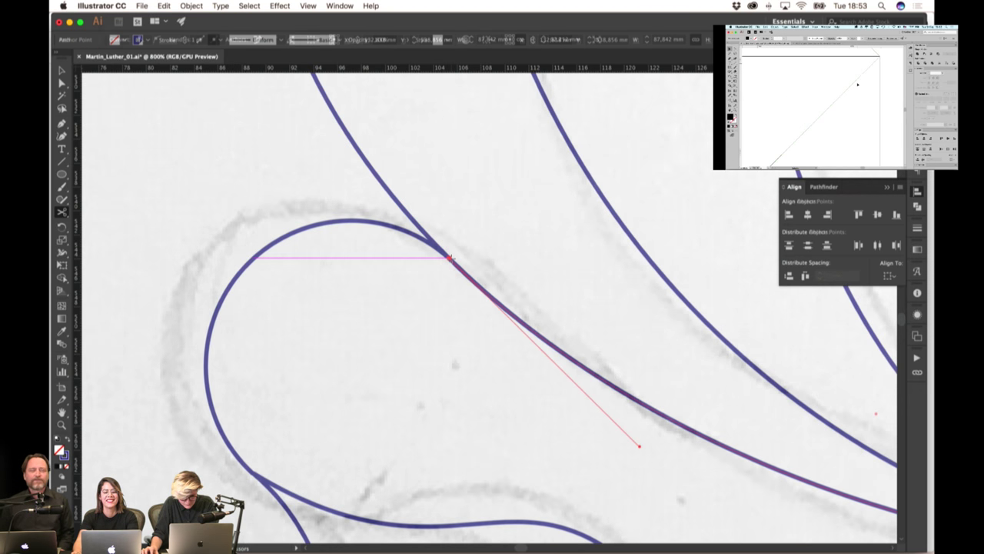
pyautogui.keyDown('super'); pyautogui.click(420, 219); pyautogui.keyUp('super')
pyautogui.press('Delete')
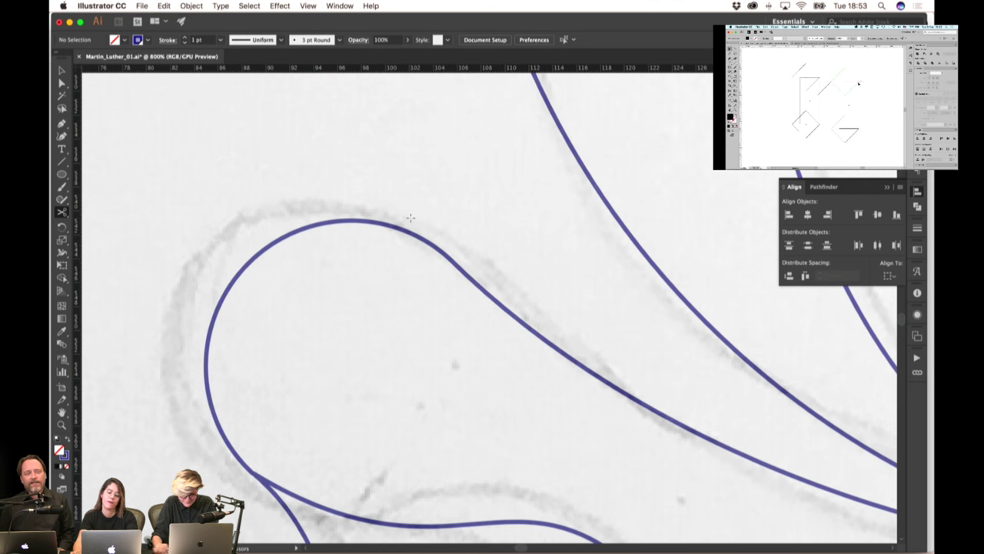
# Join the end points of the circle arc and the outer curve into one continuous path
pyautogui.press('super+minus')
pyautogui.click(61, 75)
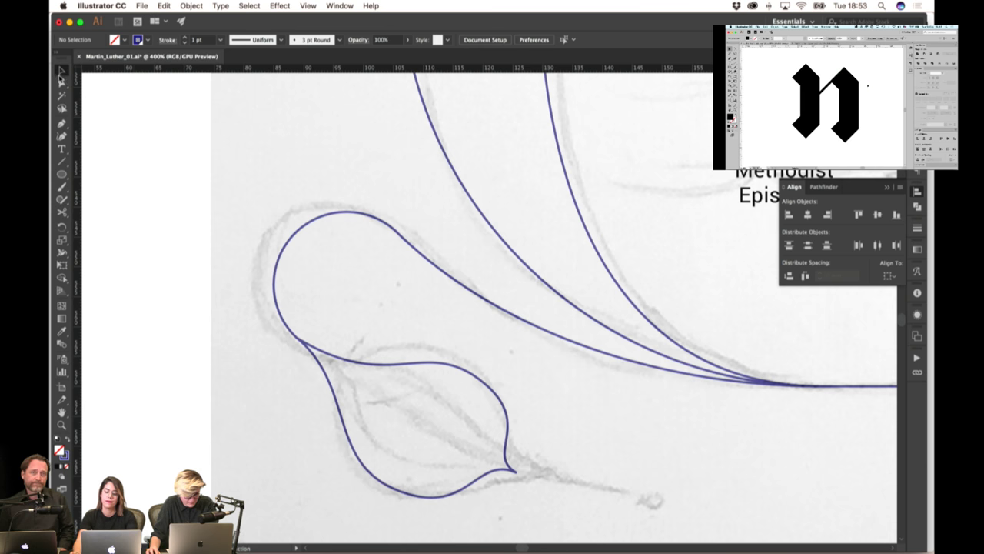
pyautogui.click(392, 232)
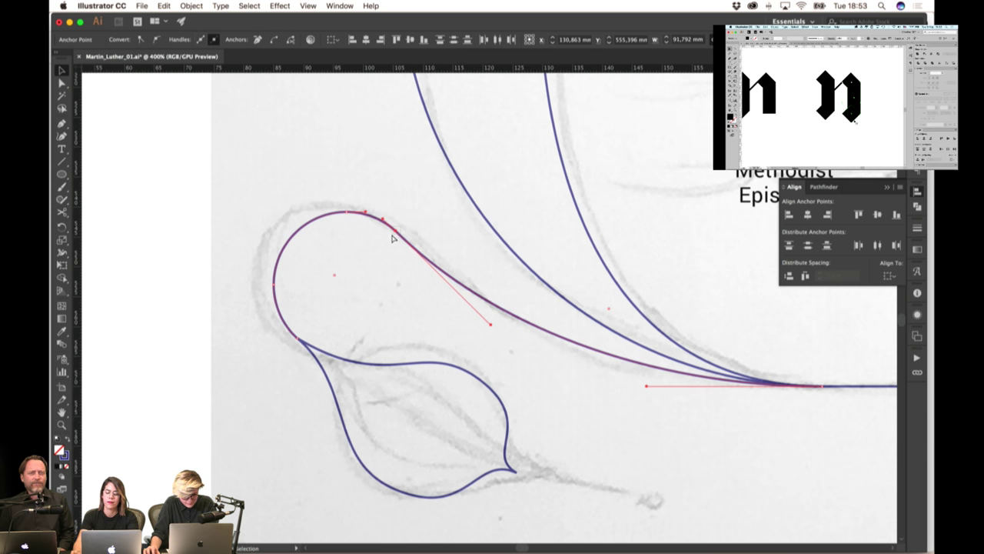
pyautogui.press('v')
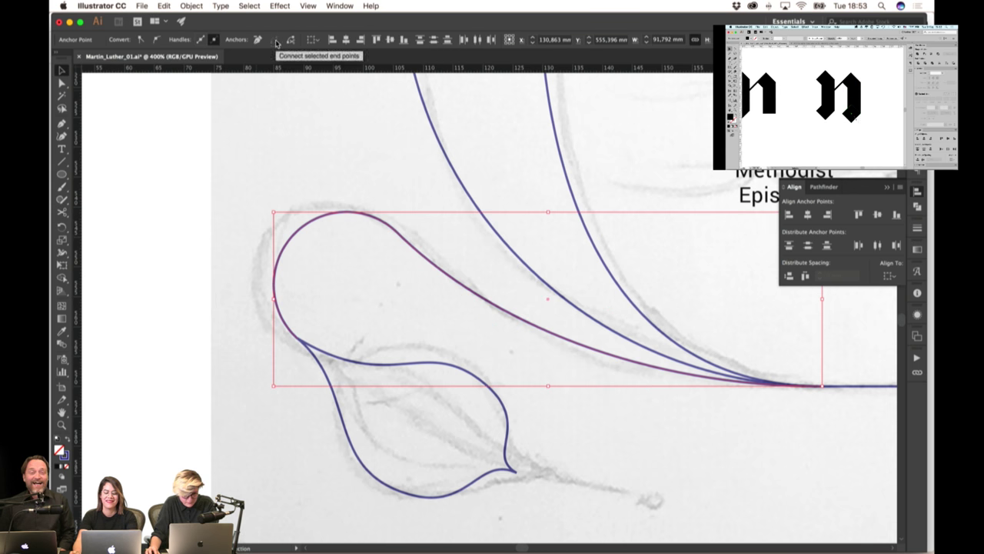
pyautogui.keyDown('super'); pyautogui.click(404, 248); pyautogui.keyUp('super')
pyautogui.keyDown('super'); pyautogui.click(396, 231); pyautogui.keyUp('super')
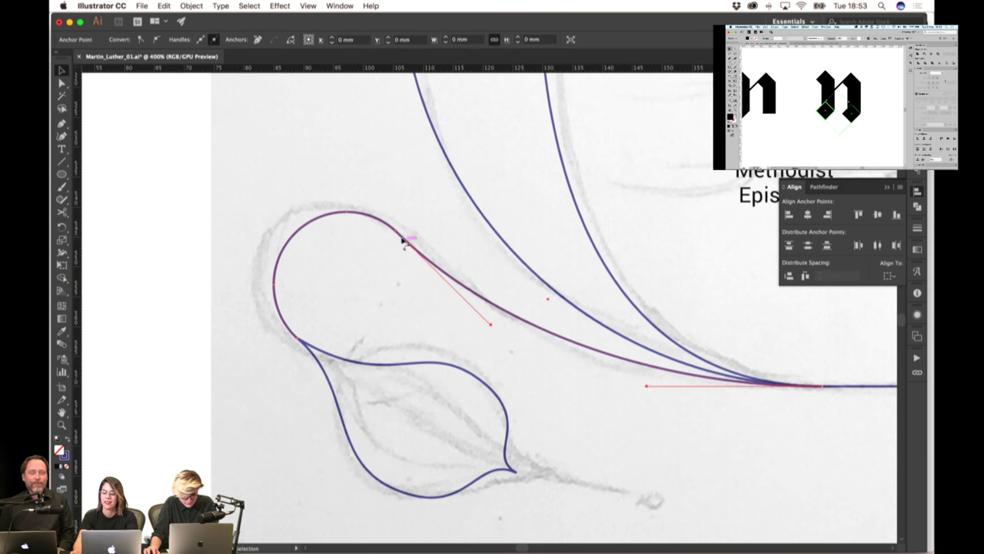
pyautogui.keyDown('super'); pyautogui.click(390, 226); pyautogui.keyUp('super')
pyautogui.keyDown('super'); pyautogui.click(413, 211); pyautogui.keyUp('super')
# Snap both leaf edges to the arc's lower end and rotate the leaf slightly clockwise about that point
pyautogui.moveTo(380, 335); pyautogui.dragTo(364, 215)
pyautogui.scroll(1, 256, 203)
pyautogui.scroll(2, 300, 226)
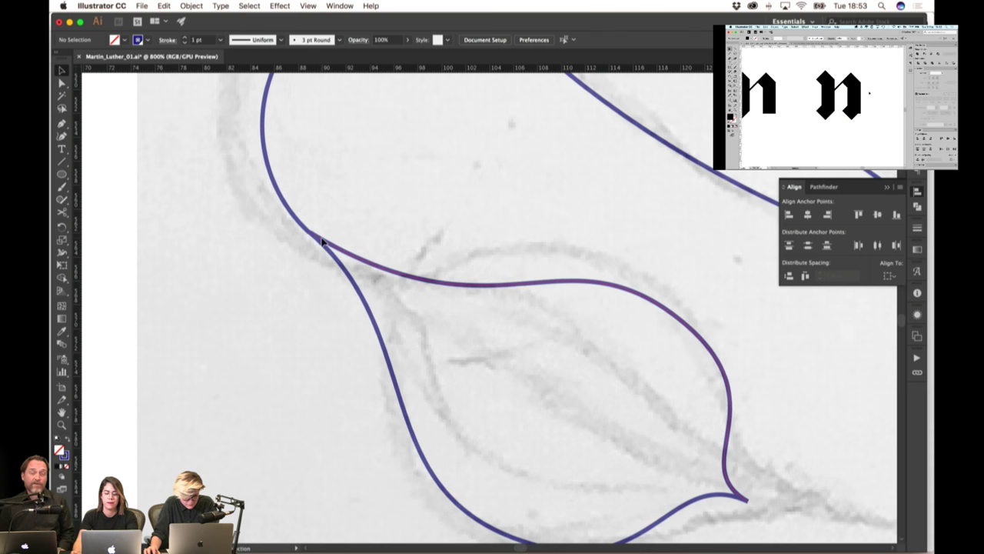
pyautogui.click(322, 240)
pyautogui.keyDown('shift'); pyautogui.click(319, 240); pyautogui.keyUp('shift')
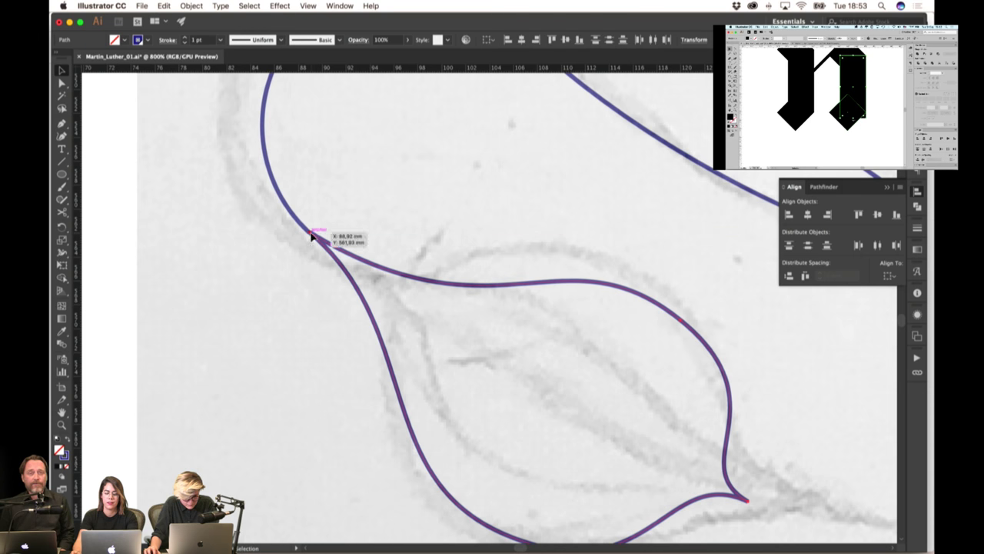
pyautogui.moveTo(312, 237)
pyautogui.mouseDown()
pyautogui.moveTo(329, 246)
pyautogui.moveTo(311, 234)
pyautogui.mouseUp()
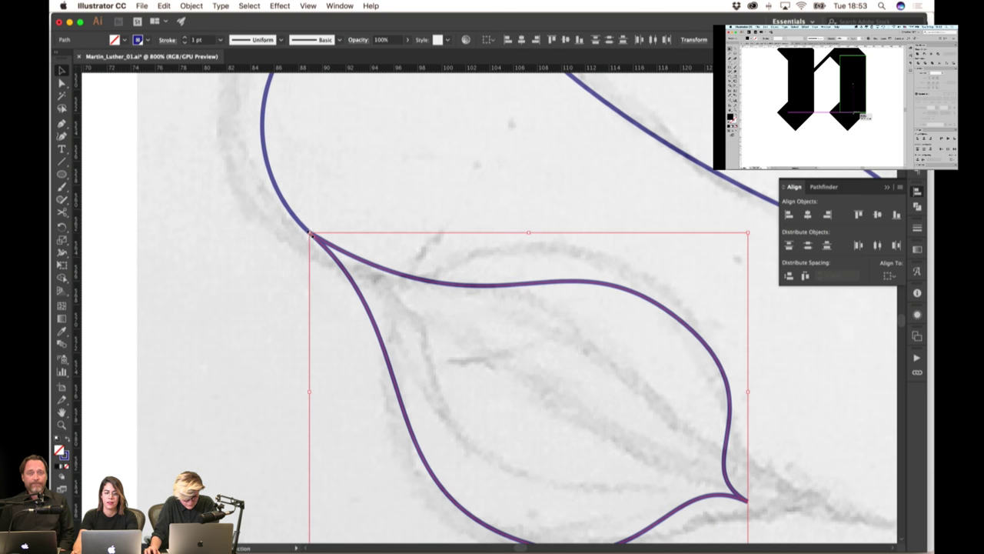
pyautogui.press('z')
pyautogui.click(319, 229)
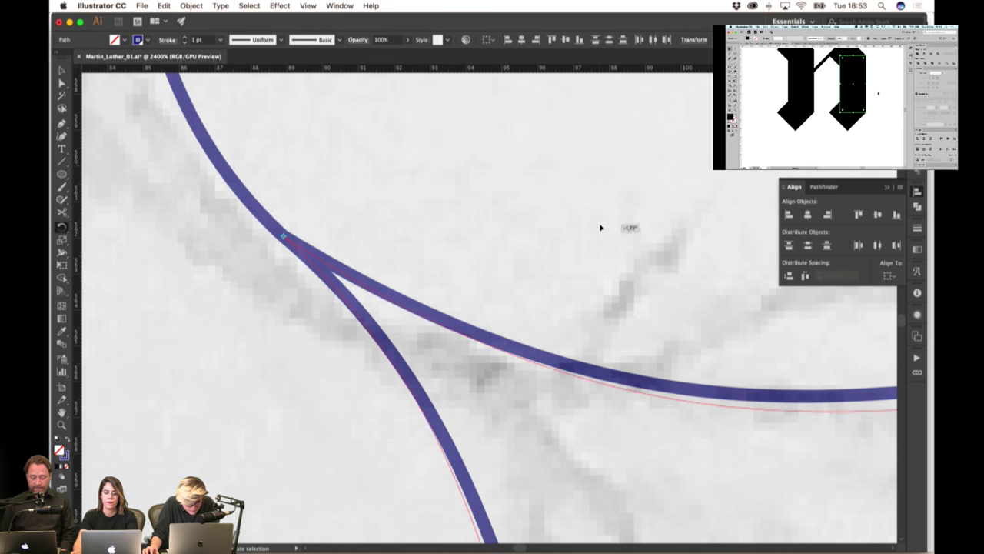
pyautogui.press('v')
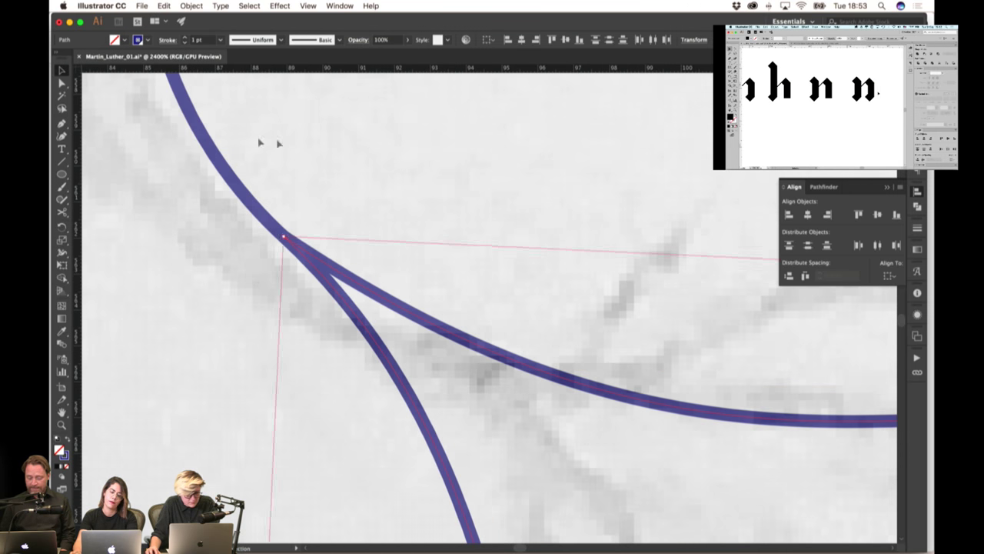
pyautogui.click(294, 176)
# Move the upper leaf edge's middle anchor slightly outward and adjust its two handles for a smoother curve
pyautogui.scroll(-5, 303, 177)
pyautogui.moveTo(420, 176); pyautogui.dragTo(378, 163)
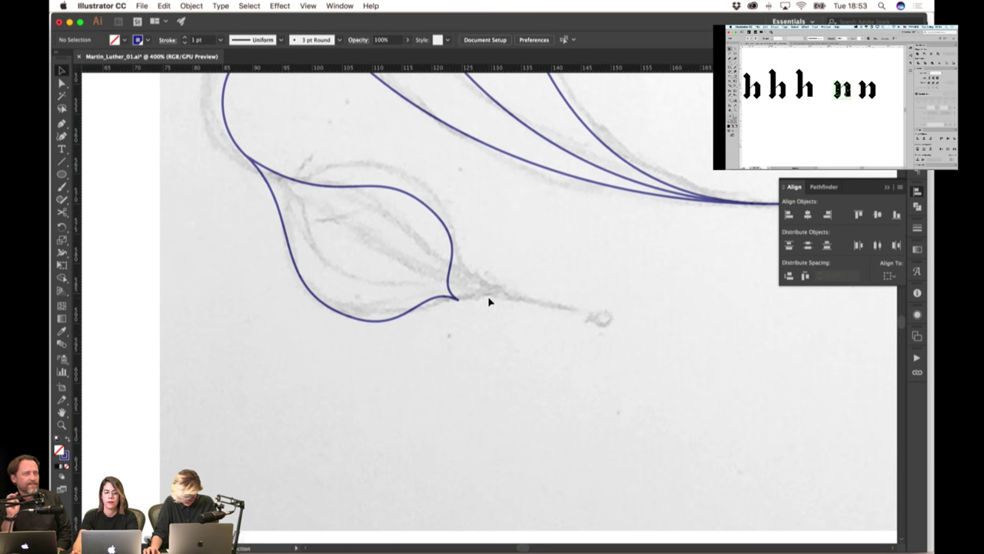
pyautogui.keyDown('super'); pyautogui.click(452, 254); pyautogui.keyUp('super')
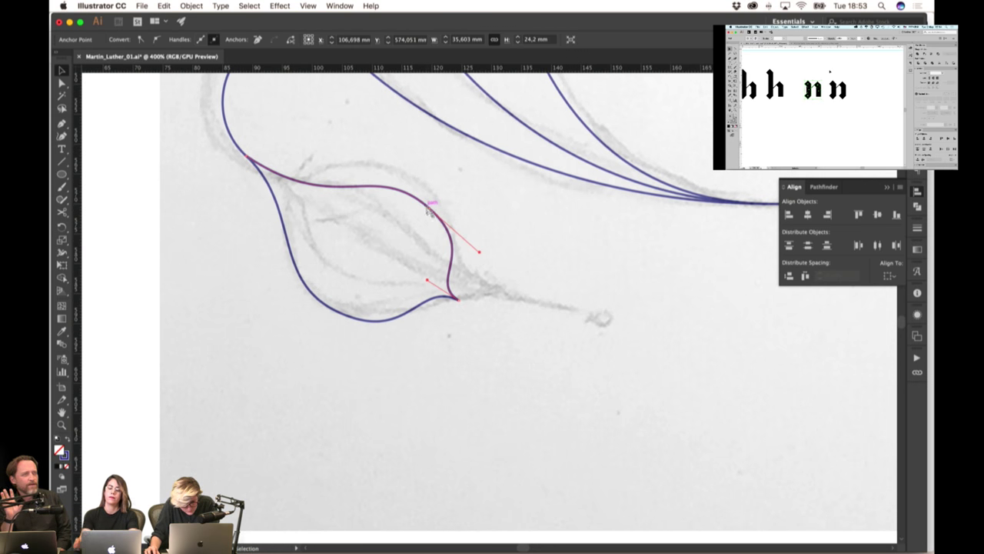
pyautogui.keyDown('super'); pyautogui.click(433, 212); pyautogui.keyUp('super')
pyautogui.moveTo(434, 215); pyautogui.dragTo(445, 211)
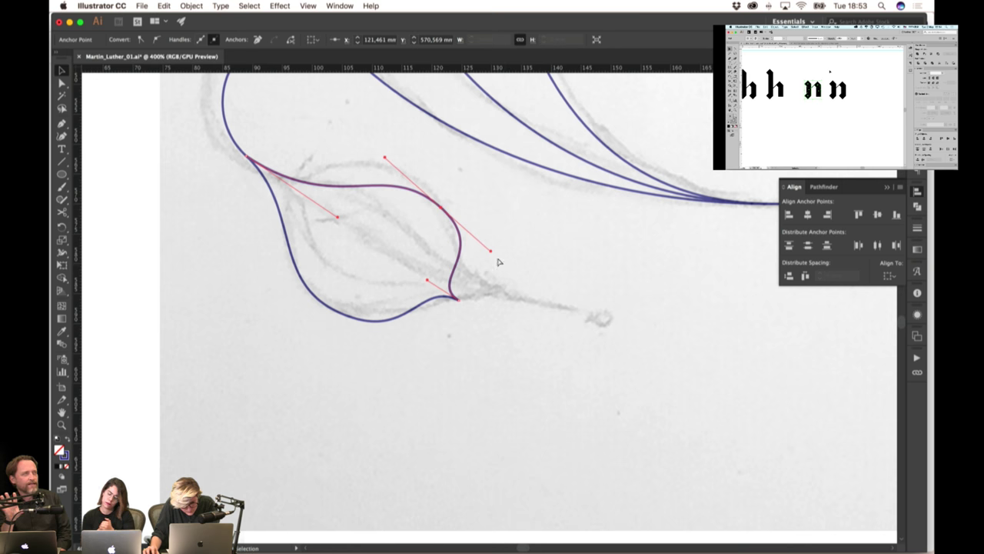
pyautogui.moveTo(492, 252); pyautogui.dragTo(476, 245)
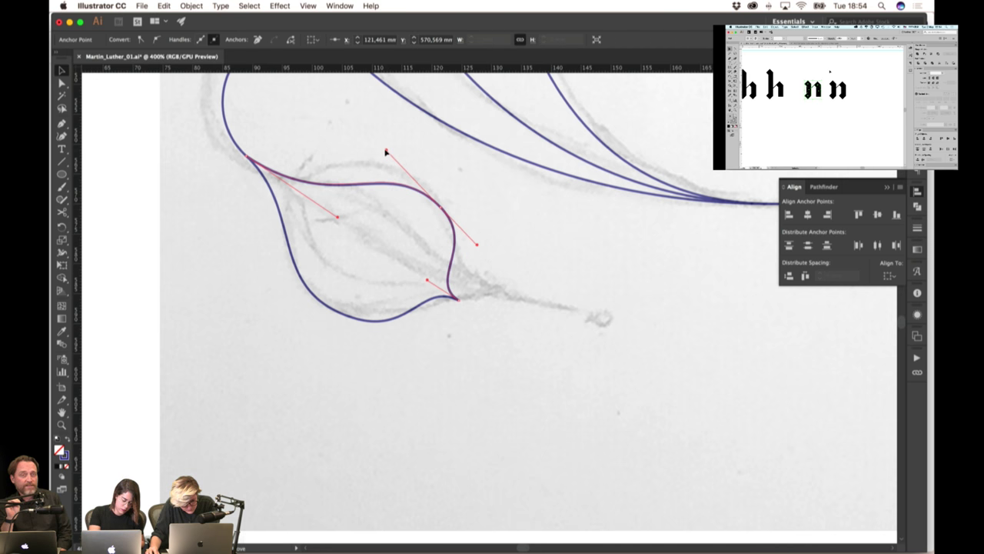
pyautogui.moveTo(386, 151); pyautogui.dragTo(368, 140)
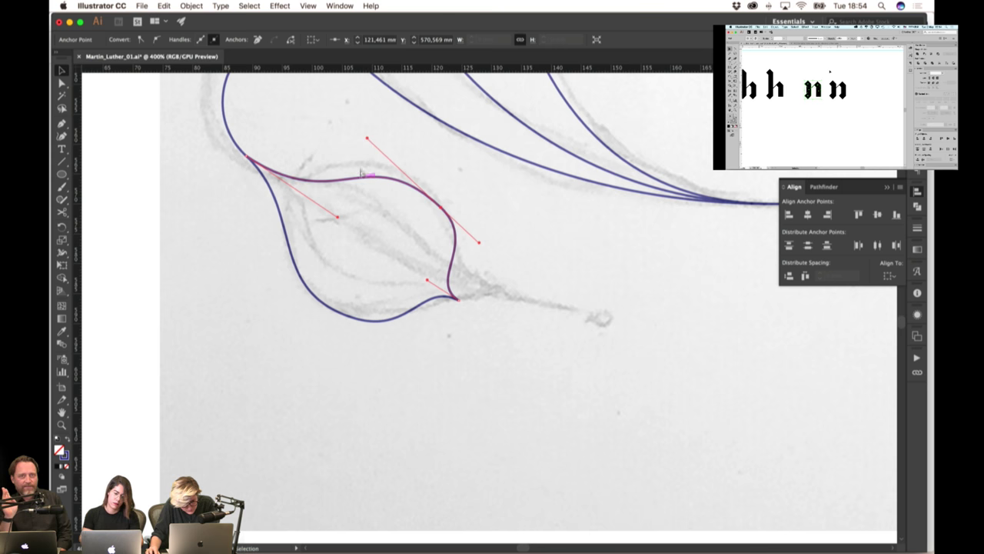
pyautogui.hscroll(3, 361, 172)
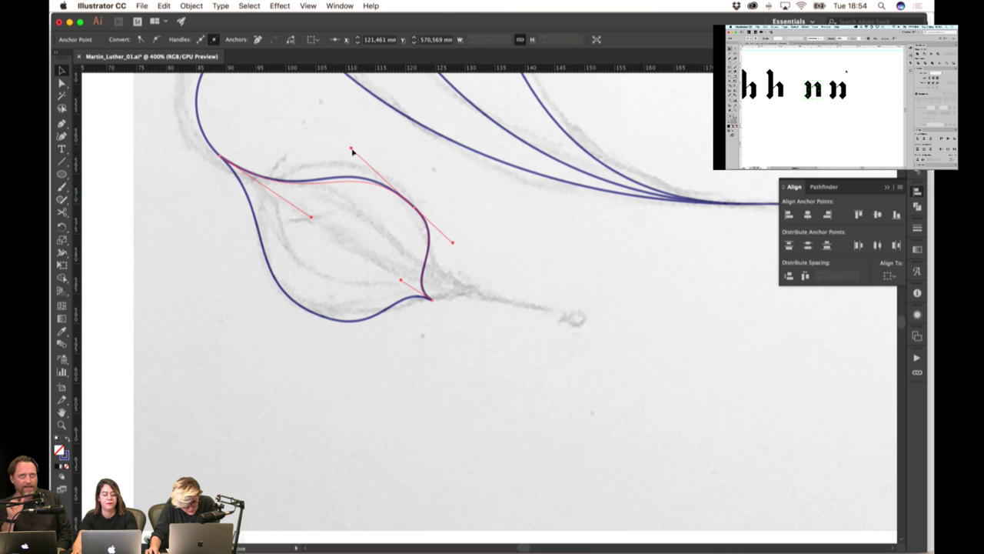
pyautogui.moveTo(353, 152); pyautogui.dragTo(354, 152)
# Move the leaf's tip anchors outward toward the sketched stem and reshape the lower edge with its middle anchor and tip handle
pyautogui.click(394, 309)
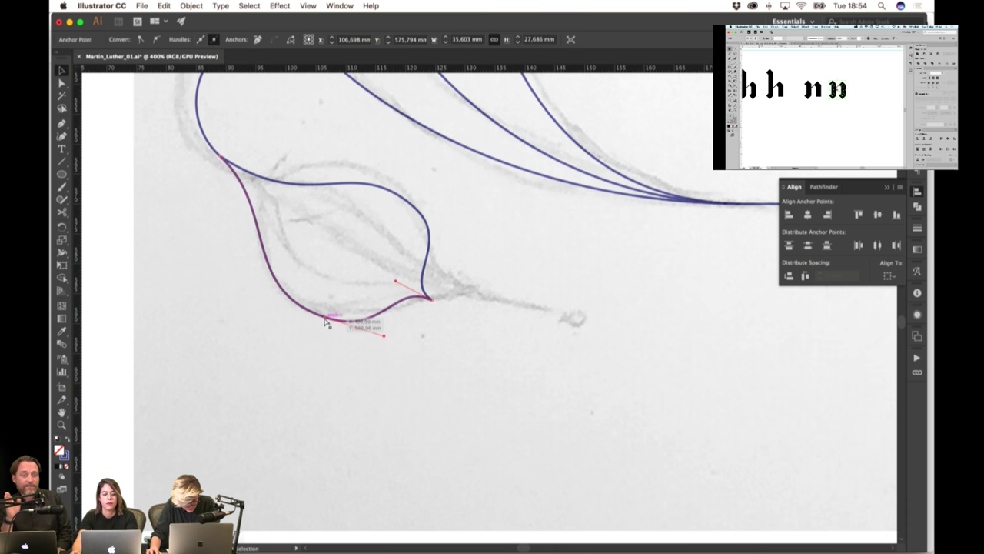
pyautogui.moveTo(325, 321); pyautogui.dragTo(397, 346)
pyautogui.moveTo(397, 286)
pyautogui.mouseDown()
pyautogui.moveTo(427, 308)
pyautogui.moveTo(457, 296)
pyautogui.moveTo(410, 285)
pyautogui.mouseUp()
pyautogui.click(439, 273)
pyautogui.click(429, 299)
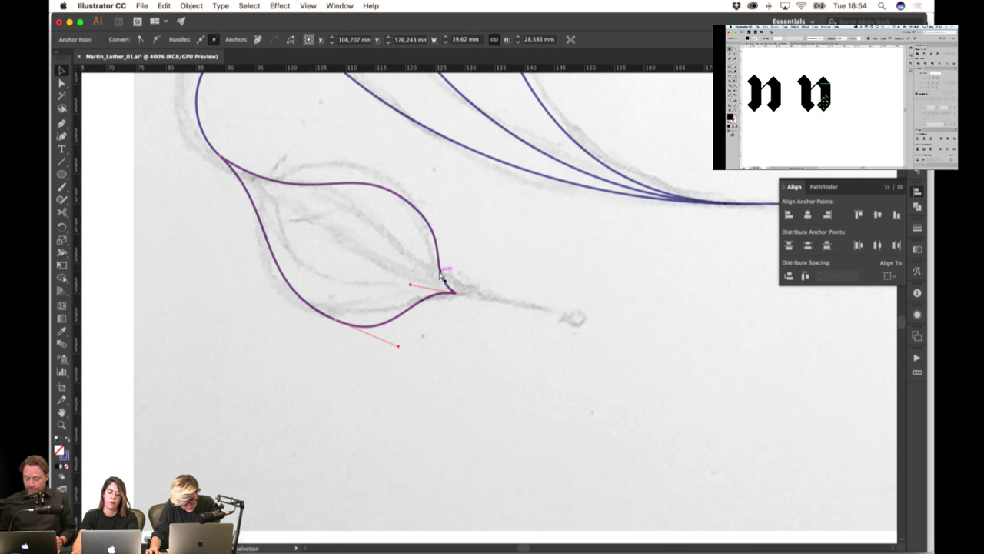
# Adjust the upper leaf edge's tip handle, move its middle anchor slightly inward, and refine the middle handle
pyautogui.click(439, 264)
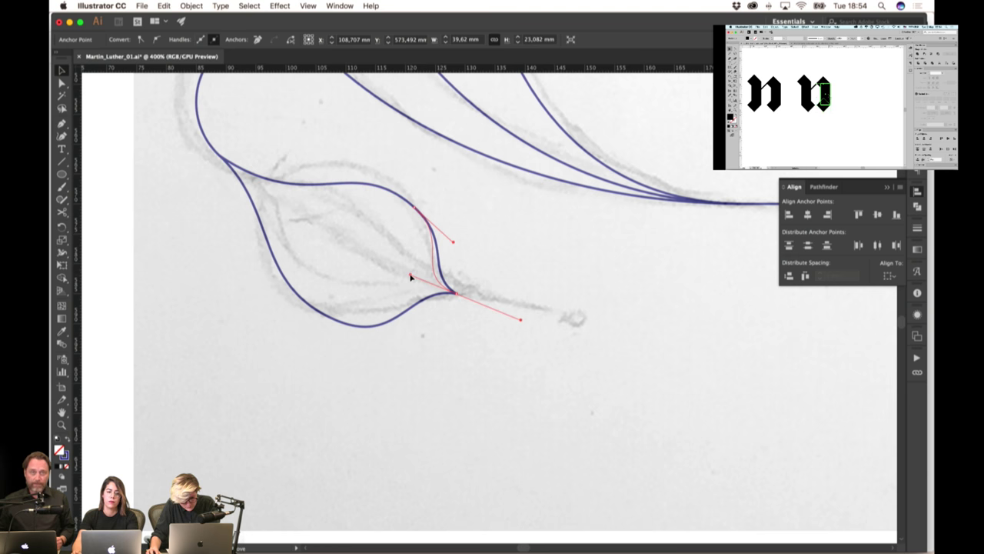
pyautogui.moveTo(416, 209); pyautogui.dragTo(408, 210)
pyautogui.moveTo(346, 154); pyautogui.dragTo(424, 171)
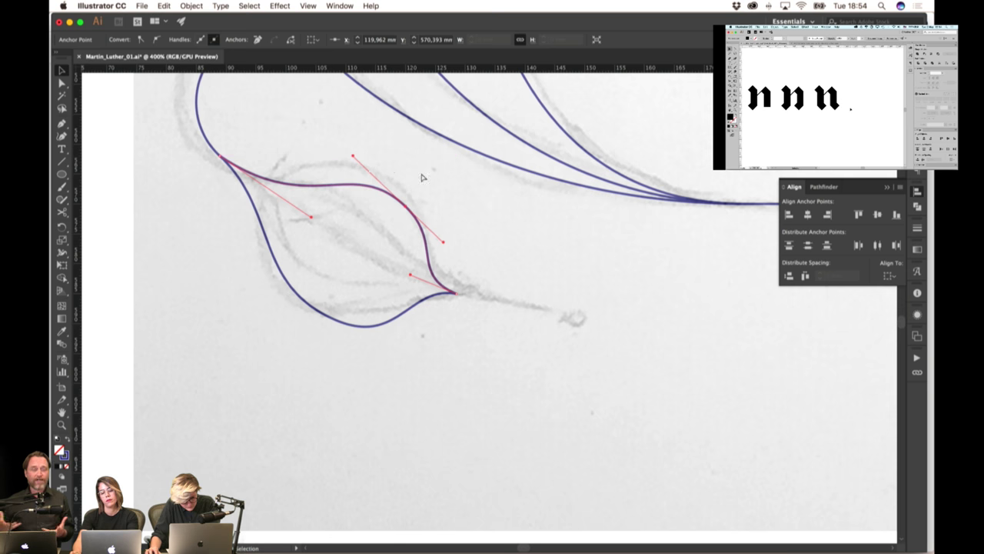
# Draw a curved stem line with the Pen tool from the leaf's tip to the small knob in the sketch
pyautogui.click(250, 151)
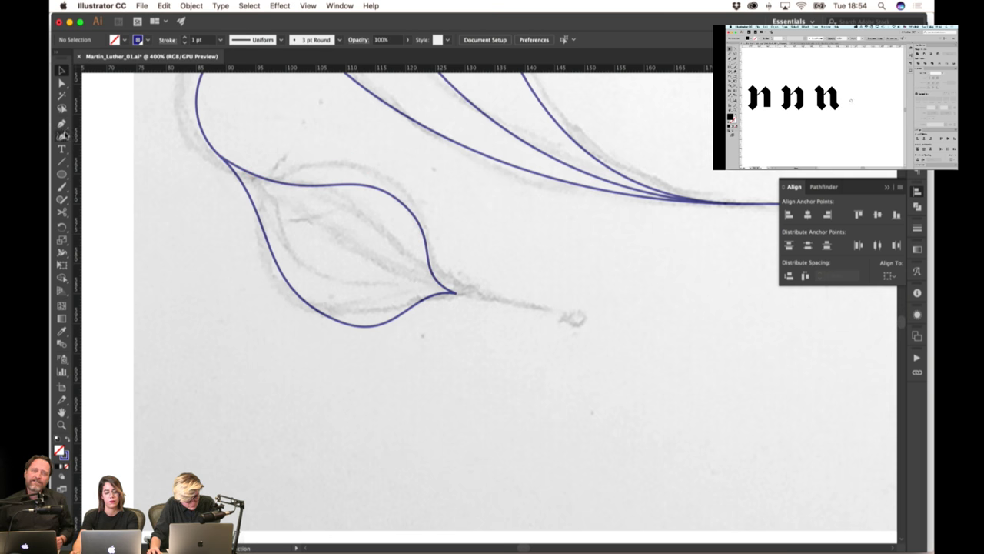
pyautogui.click(463, 293)
pyautogui.moveTo(576, 315); pyautogui.dragTo(642, 309)
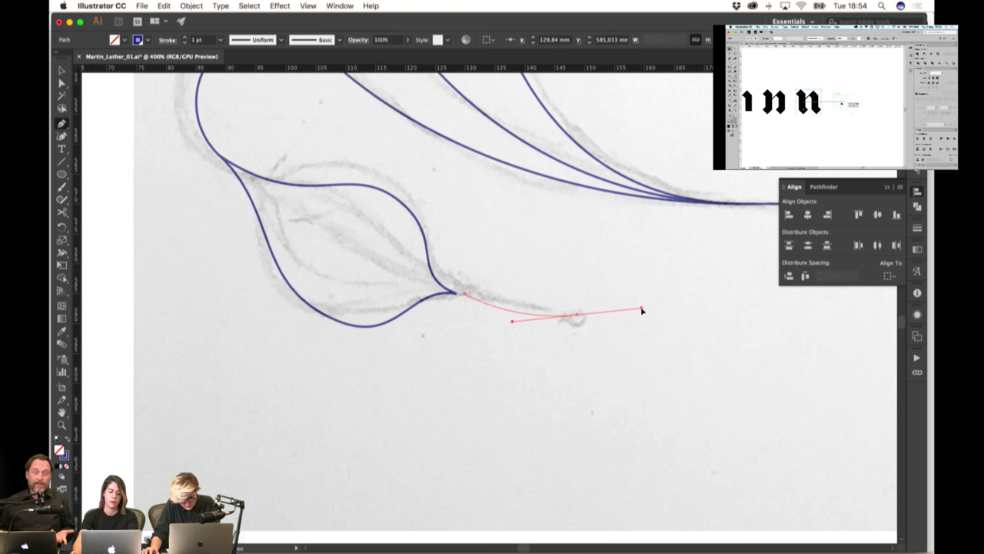
pyautogui.click(62, 71)
pyautogui.click(598, 228)
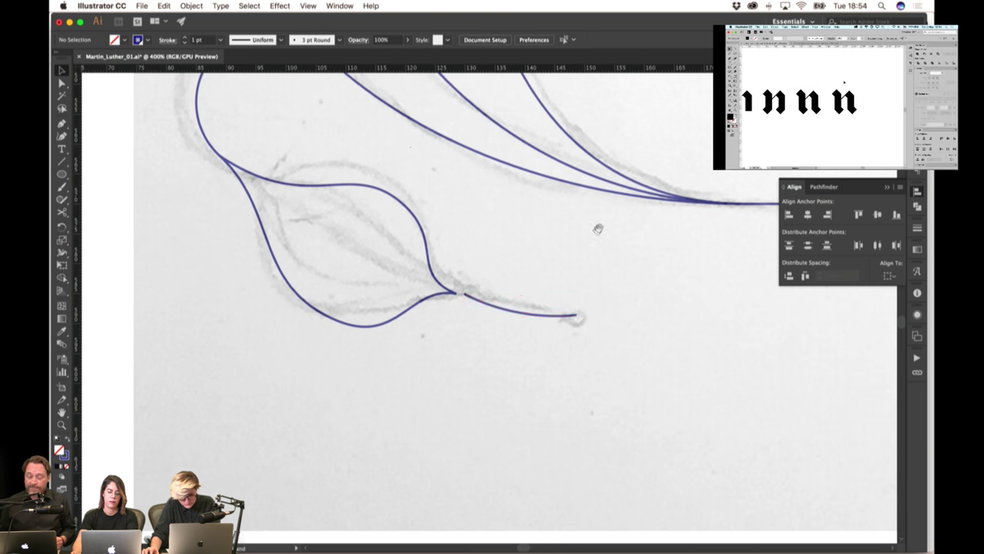
# Copy the filled endpoint circle from an existing branch and place it on the stem's outer end
pyautogui.moveTo(597, 228); pyautogui.dragTo(435, 367)
pyautogui.scroll(-1, 312, 240)
pyautogui.moveTo(536, 136); pyautogui.dragTo(388, 395)
pyautogui.scroll(4, 382, 398)
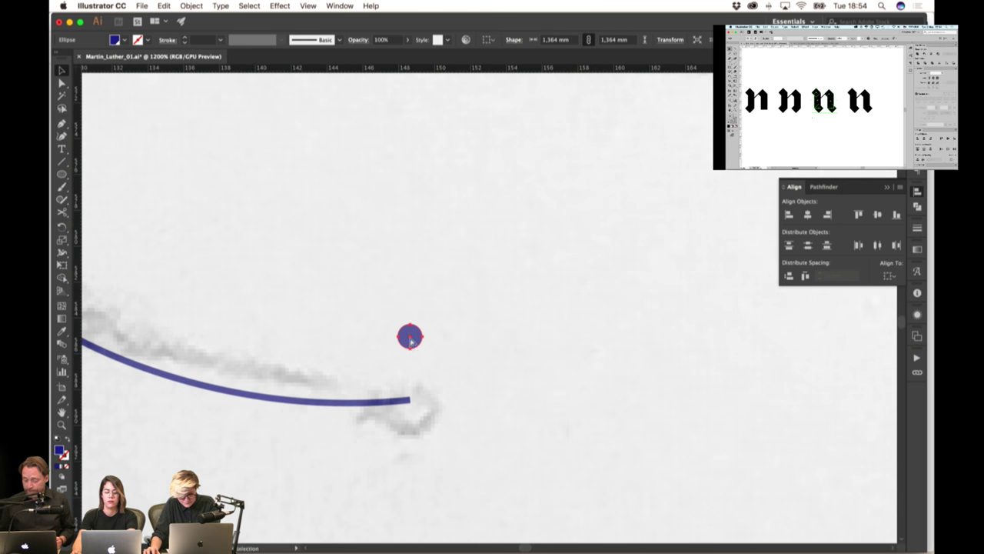
pyautogui.moveTo(410, 337); pyautogui.dragTo(410, 400)
pyautogui.click(468, 329)
pyautogui.scroll(-3, 467, 316)
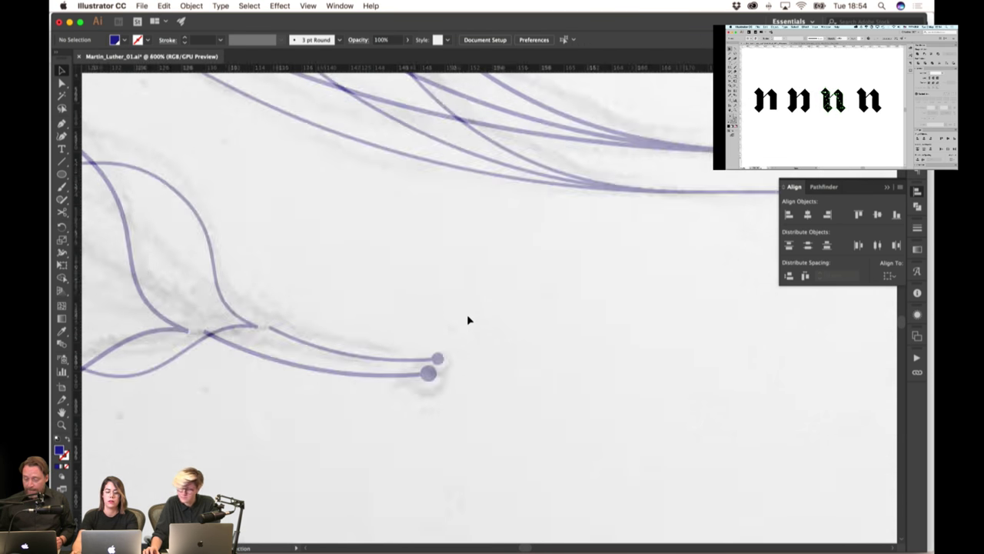
# Snap the stem's inner anchor to the leaf's tip and adjust the outer end's handle for a smoother curve
pyautogui.moveTo(303, 276); pyautogui.dragTo(408, 308)
pyautogui.scroll(3, 440, 353)
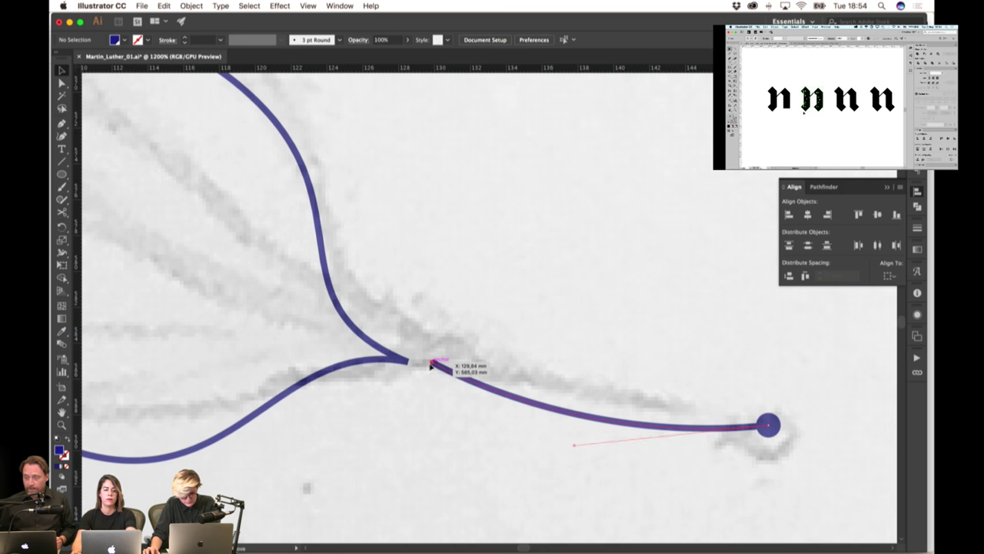
pyautogui.moveTo(430, 367); pyautogui.dragTo(408, 361)
pyautogui.moveTo(574, 446); pyautogui.dragTo(602, 441)
pyautogui.click(446, 290)
pyautogui.scroll(-4, 444, 289)
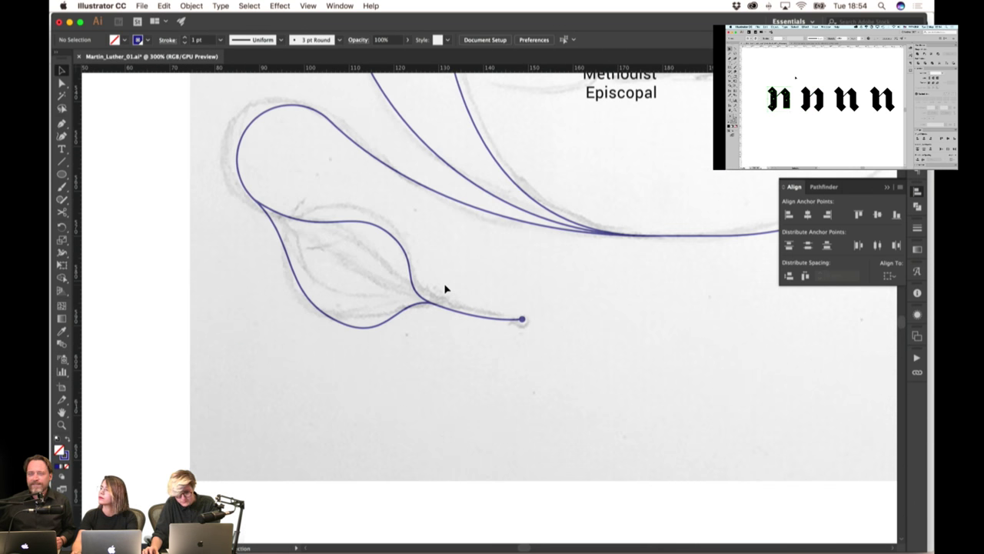
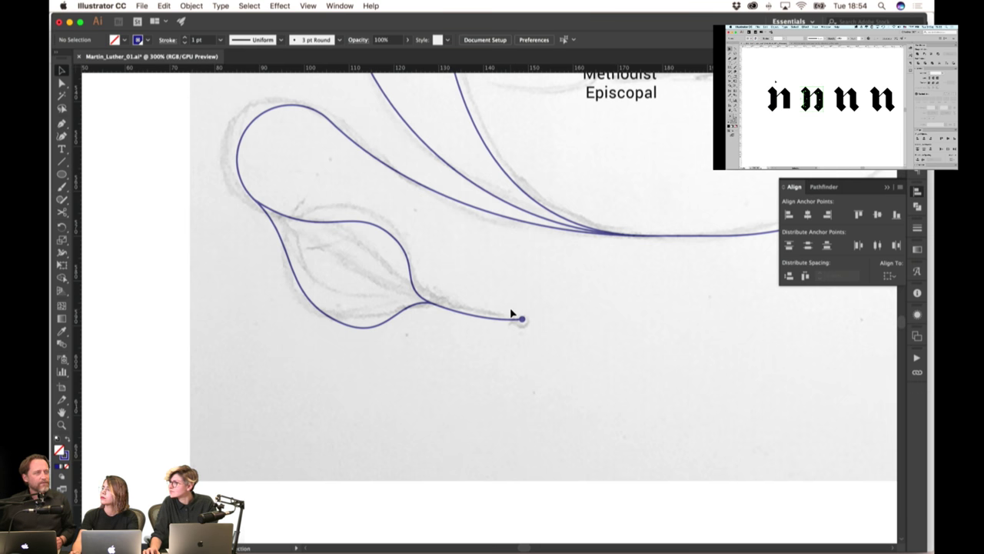
# Move the lower leaf edge's middle anchor slightly outward and adjust its handle to round the curve
pyautogui.moveTo(576, 298); pyautogui.dragTo(508, 307)
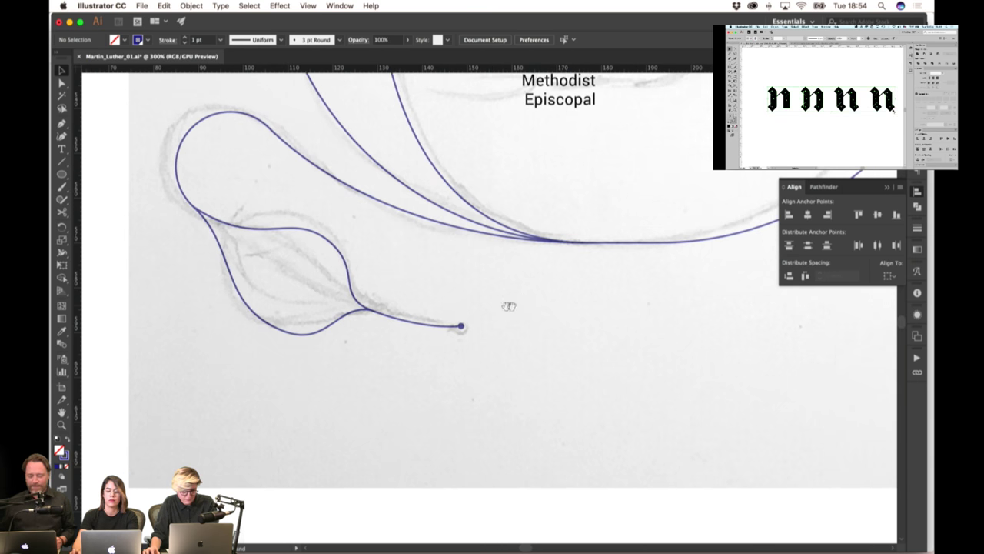
pyautogui.moveTo(429, 263); pyautogui.dragTo(398, 254)
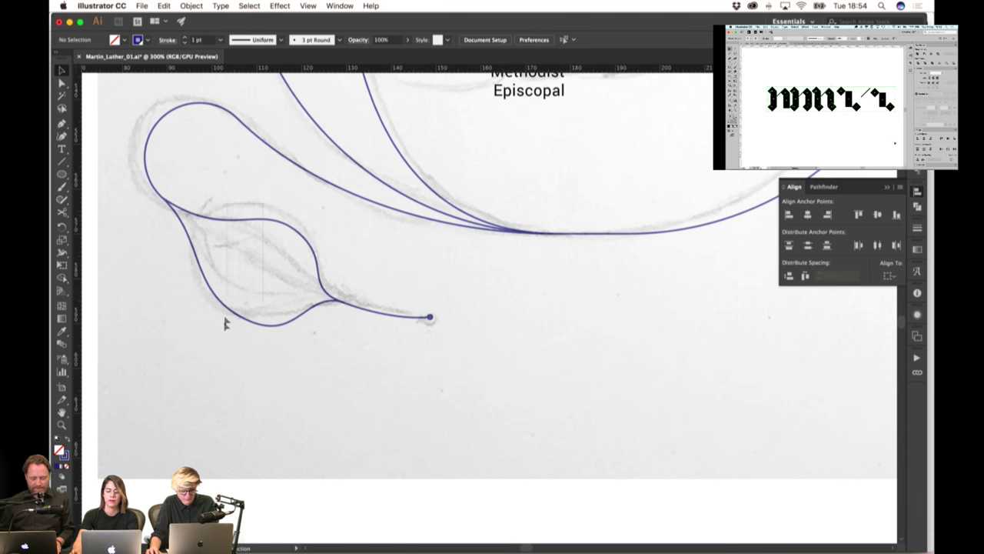
pyautogui.moveTo(226, 319); pyautogui.dragTo(225, 328)
pyautogui.click(438, 278)
pyautogui.moveTo(508, 279); pyautogui.dragTo(503, 324)
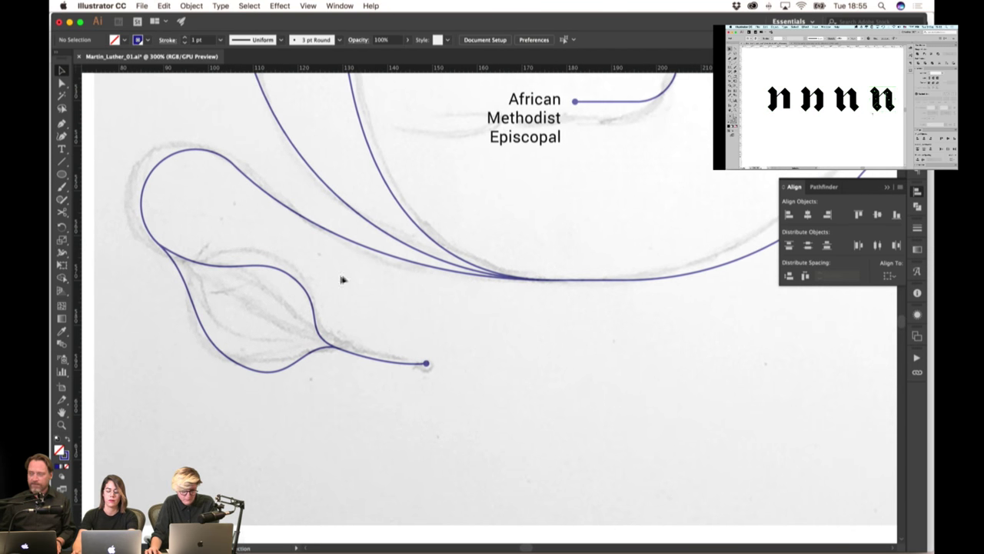
pyautogui.click(231, 365)
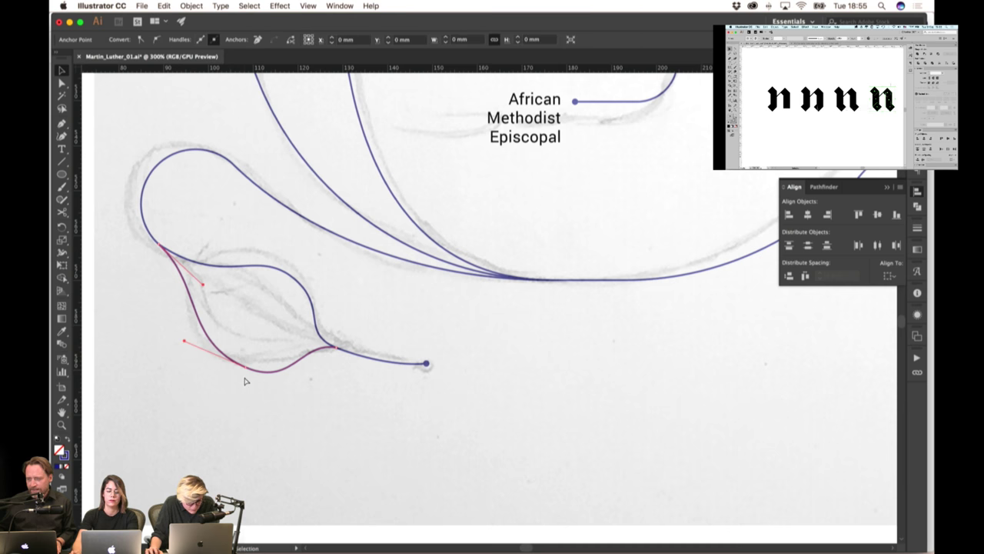
pyautogui.moveTo(245, 371); pyautogui.dragTo(291, 384)
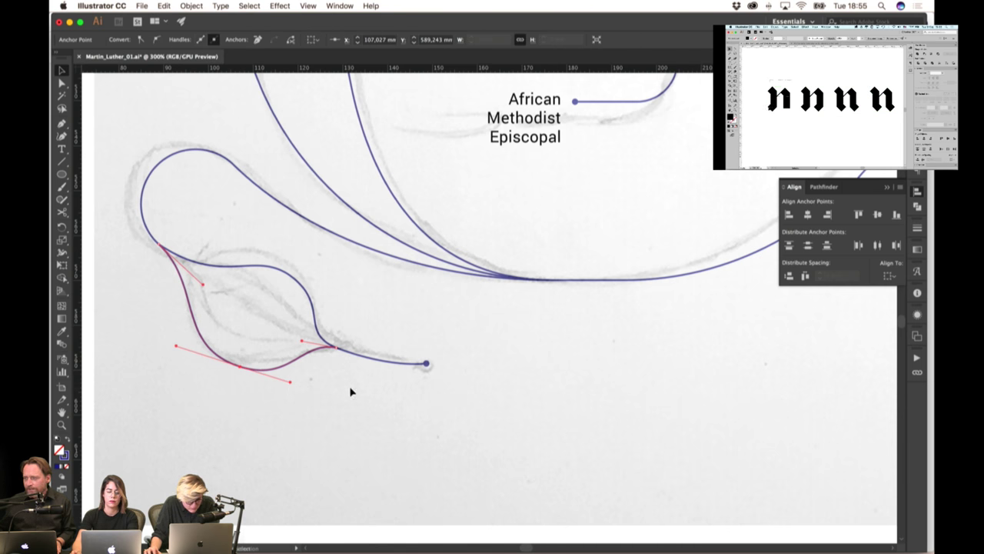
pyautogui.click(354, 391)
# Select the leaf's upper and lower edges together as the pair of paths for a blend
pyautogui.moveTo(356, 392); pyautogui.dragTo(456, 380)
pyautogui.moveTo(292, 354); pyautogui.dragTo(292, 355)
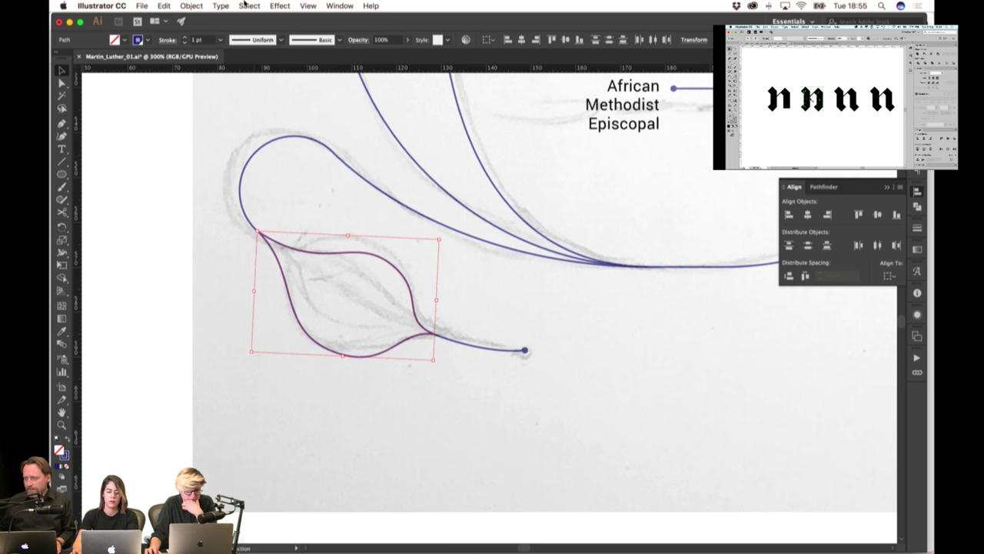
pyautogui.click(221, 6)
# In Luther_Font_Setup.ai, hide the panels and move the four n variants right, away from the h variants
pyautogui.moveTo(613, 306); pyautogui.dragTo(721, 324)
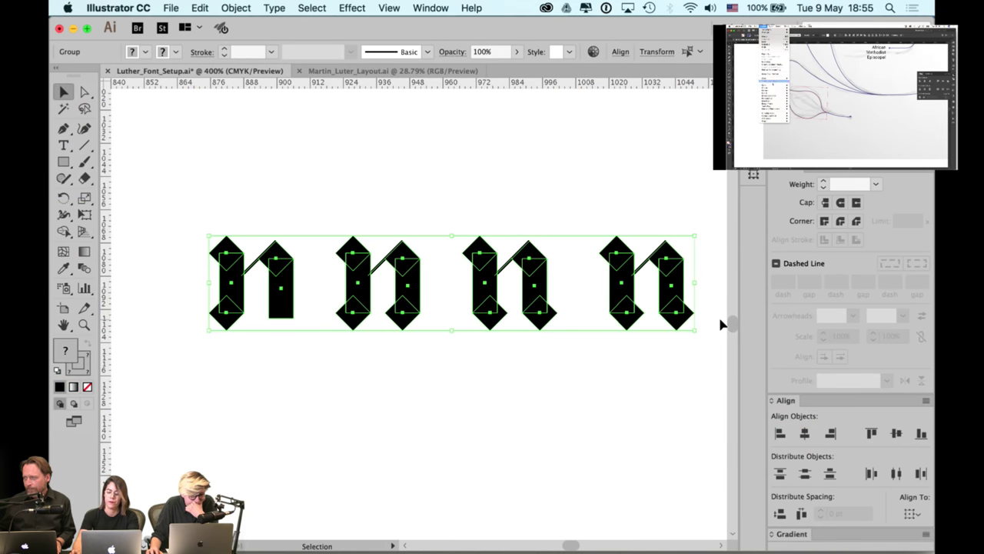
pyautogui.click(573, 403)
pyautogui.hscroll(3, 522, 385)
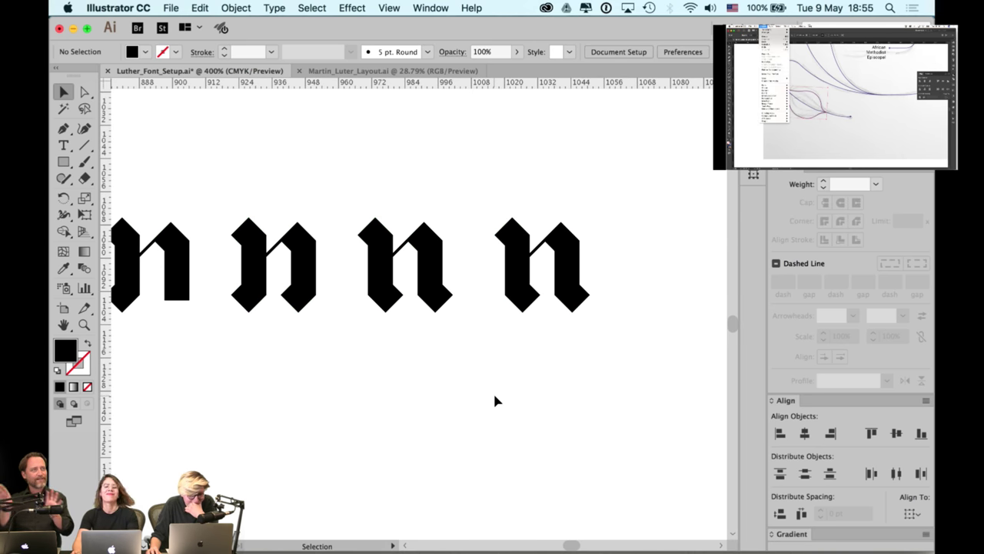
pyautogui.scroll(-1, 495, 395)
pyautogui.moveTo(486, 386); pyautogui.dragTo(556, 345)
pyautogui.scroll(-1, 552, 347)
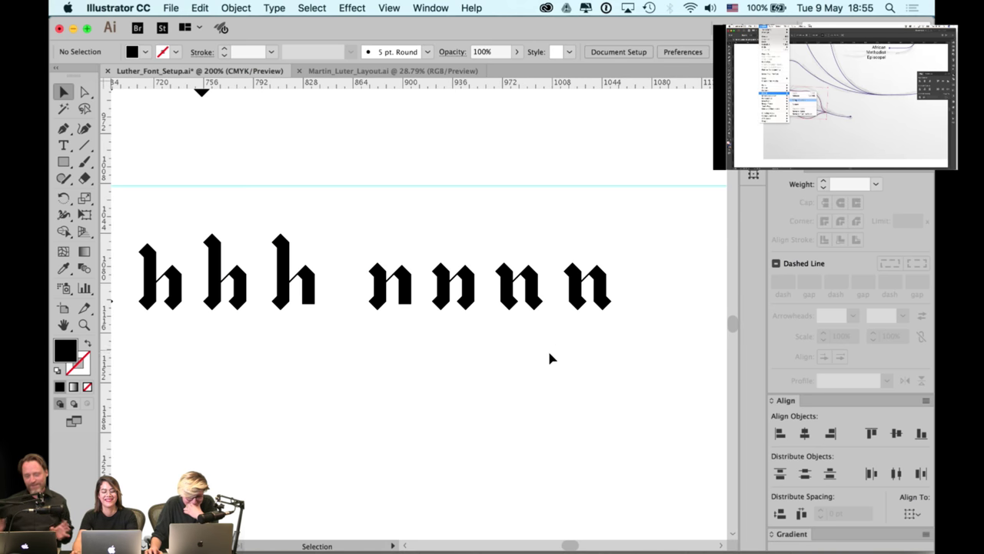
pyautogui.hscroll(-3, 577, 347)
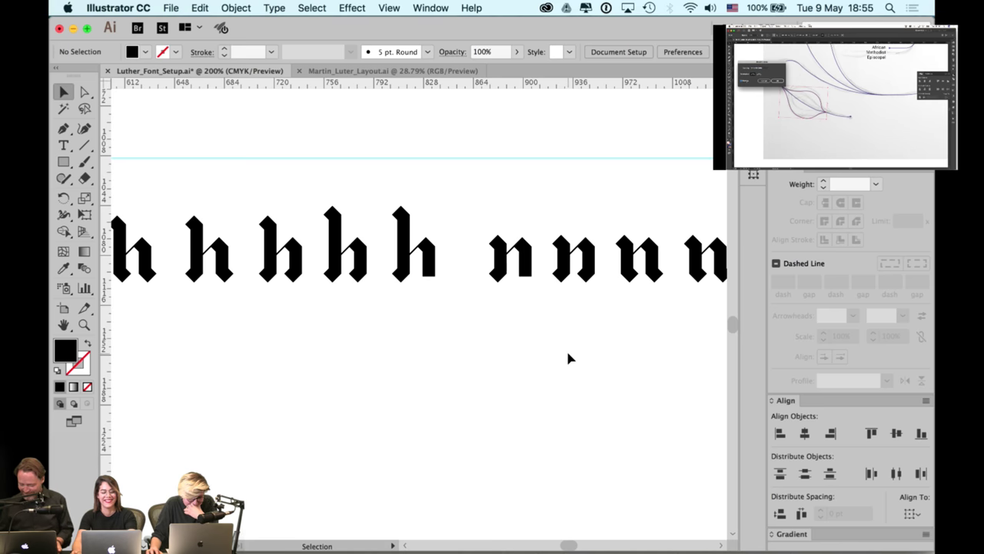
pyautogui.press('Tab')
pyautogui.hscroll(-3, 481, 323)
pyautogui.moveTo(808, 180); pyautogui.dragTo(539, 278)
pyautogui.moveTo(584, 245); pyautogui.dragTo(686, 241)
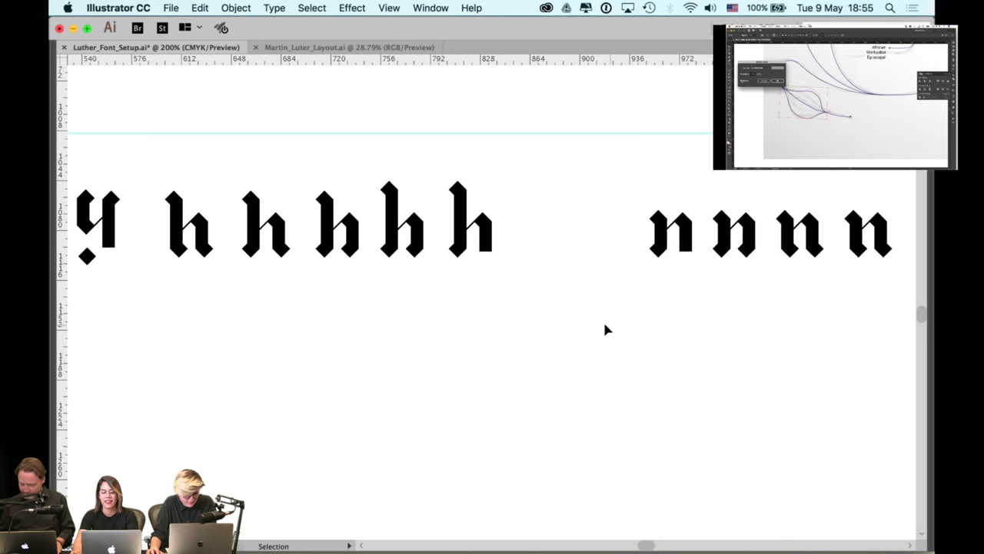
# Move the five h variants about 35 pt right to separate them from the y variants
pyautogui.hscroll(-4, 616, 315)
pyautogui.moveTo(630, 166); pyautogui.dragTo(283, 279)
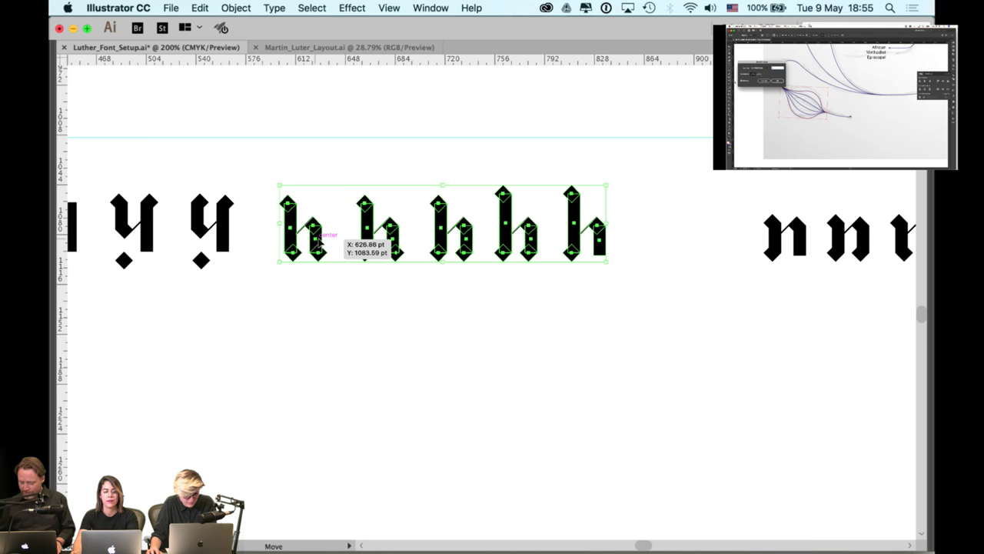
pyautogui.moveTo(317, 242); pyautogui.dragTo(365, 243)
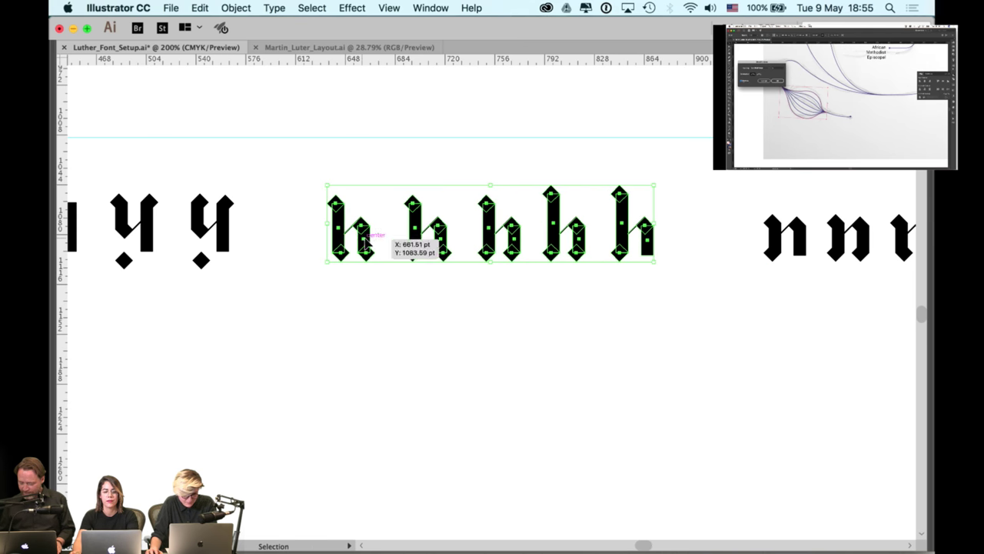
pyautogui.click(391, 289)
pyautogui.press('space')
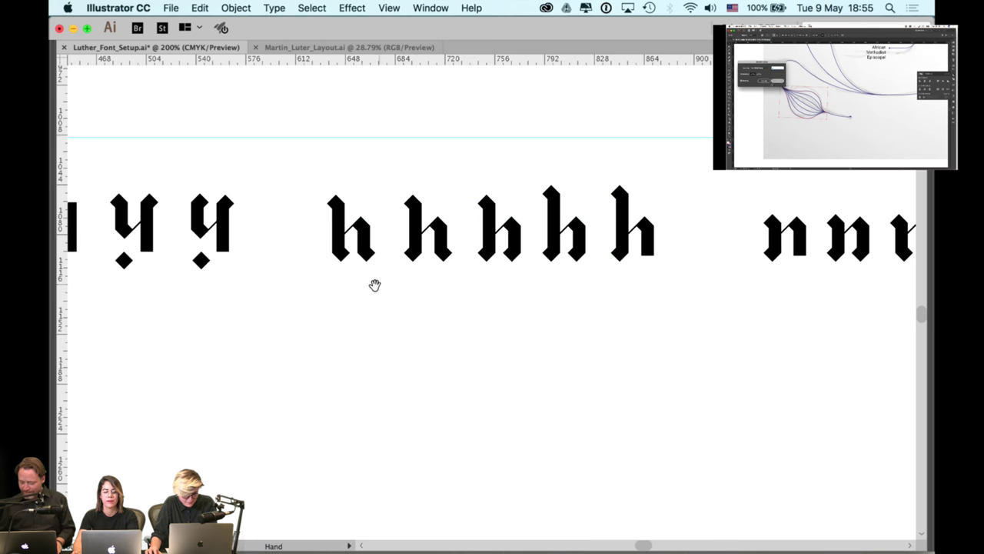
pyautogui.moveTo(374, 284); pyautogui.dragTo(433, 285)
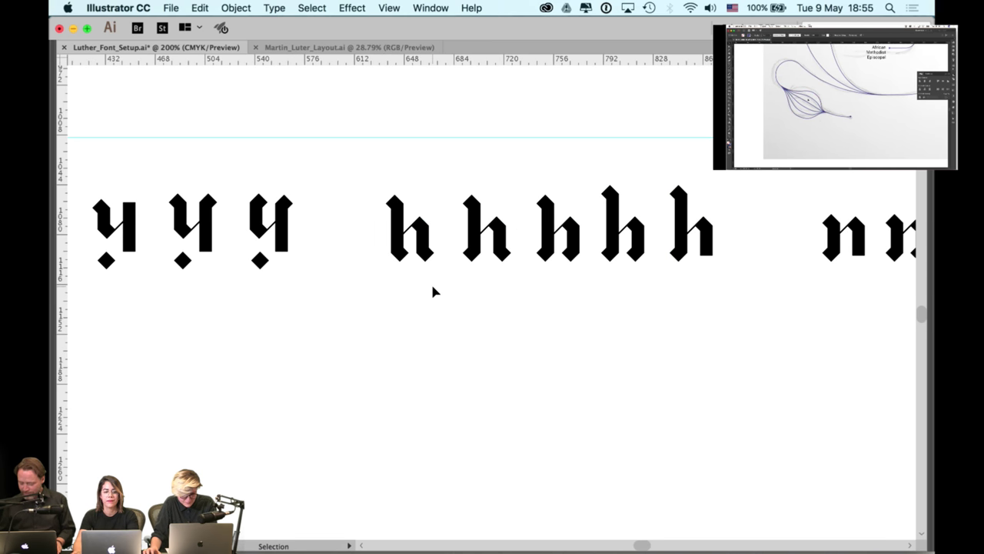
pyautogui.press('space')
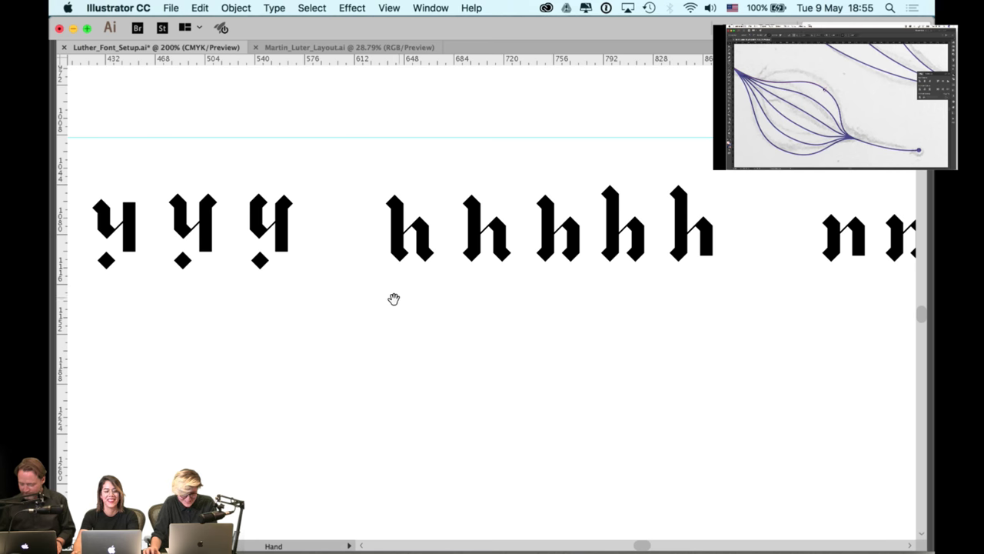
pyautogui.press('space')
pyautogui.moveTo(400, 315); pyautogui.dragTo(649, 319)
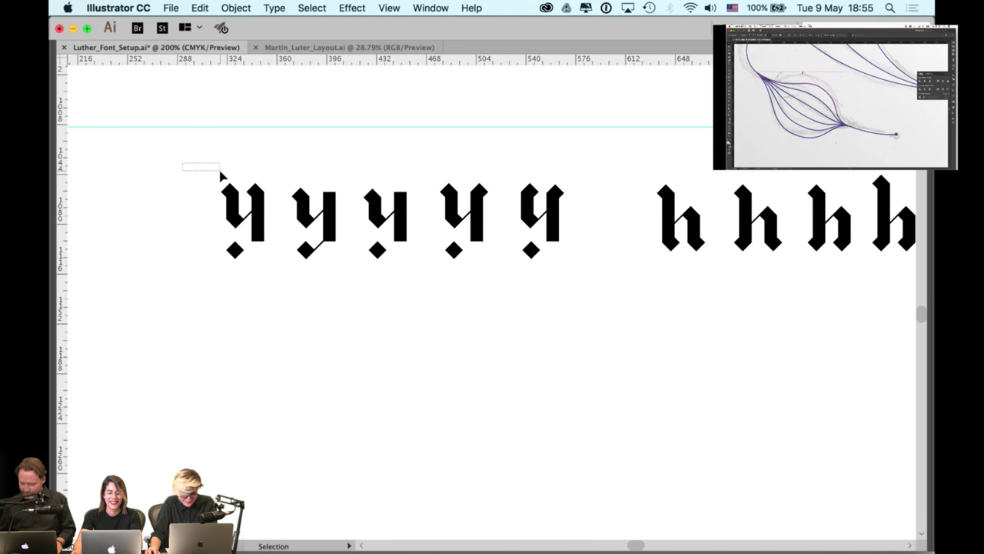
pyautogui.moveTo(220, 171); pyautogui.dragTo(582, 270)
pyautogui.click(616, 289)
# Bring the P from the upper row down into the row of letter variants, well right of the last n
pyautogui.press('space')
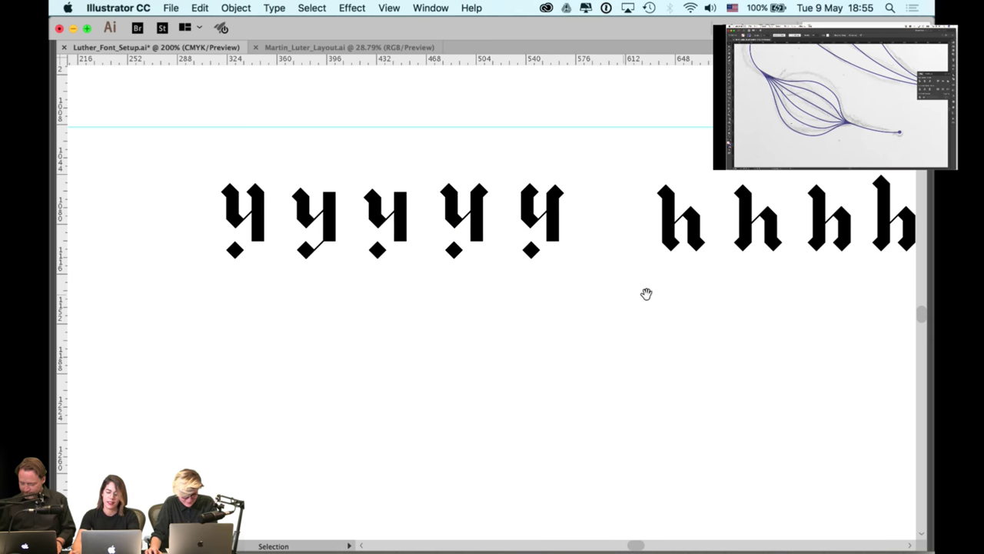
pyautogui.moveTo(646, 294)
pyautogui.mouseDown()
pyautogui.moveTo(574, 290)
pyautogui.moveTo(629, 301)
pyautogui.moveTo(554, 302)
pyautogui.moveTo(409, 295)
pyautogui.moveTo(359, 241)
pyautogui.moveTo(569, 325)
pyautogui.moveTo(650, 284)
pyautogui.mouseUp()
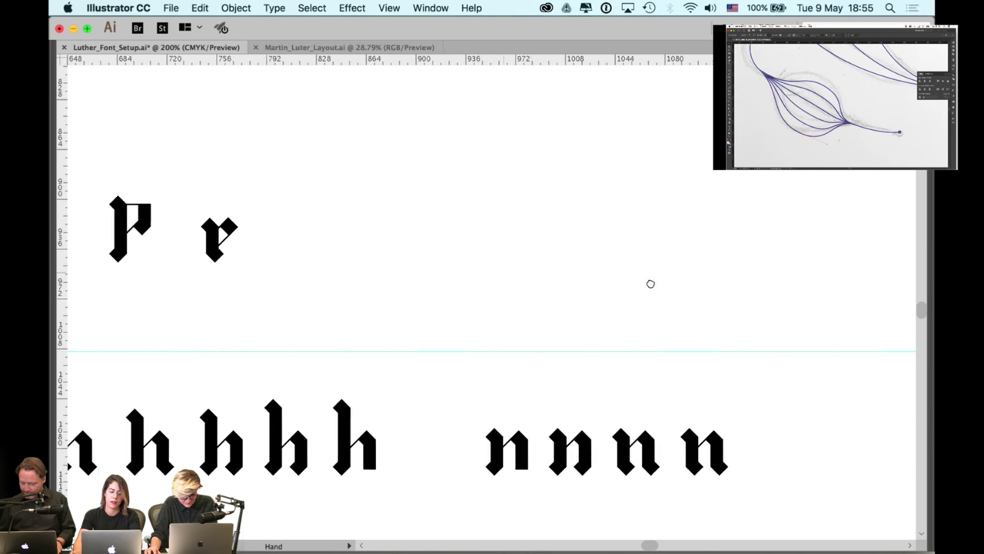
pyautogui.hscroll(-5, 651, 283)
pyautogui.moveTo(339, 188); pyautogui.dragTo(286, 210)
pyautogui.moveTo(289, 163); pyautogui.dragTo(602, 385)
pyautogui.hscroll(10, 602, 385)
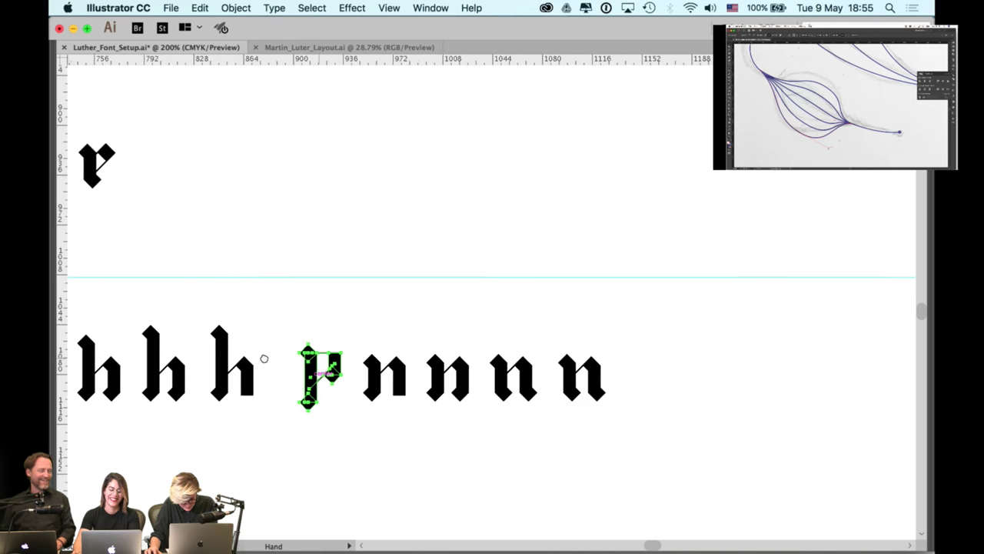
pyautogui.moveTo(265, 371); pyautogui.dragTo(594, 374)
pyautogui.hscroll(5, 575, 365)
pyautogui.moveTo(531, 369); pyautogui.dragTo(581, 369)
pyautogui.click(624, 346)
# Select all parts of the p and move it slightly up and closer to the n variants
pyautogui.scroll(2, 648, 344)
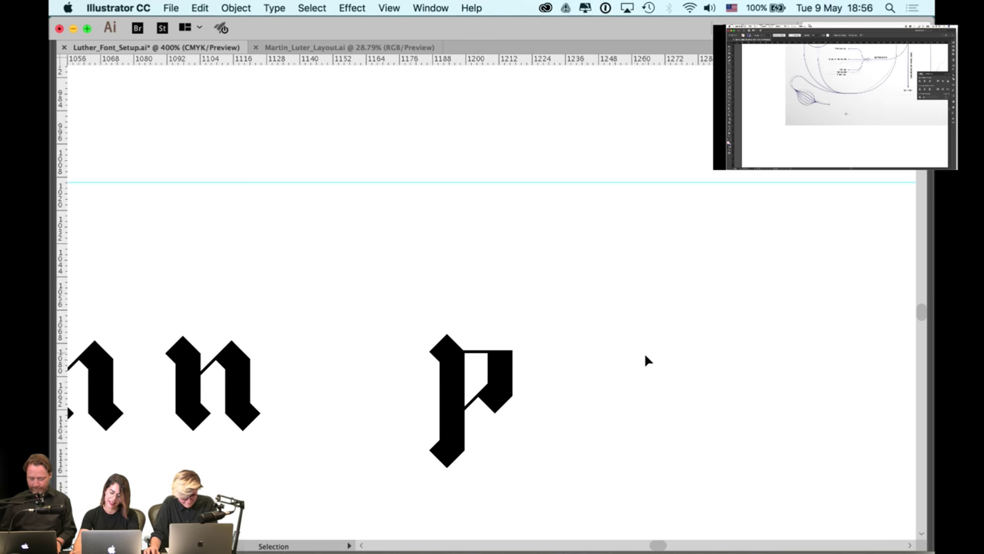
pyautogui.moveTo(600, 330); pyautogui.dragTo(549, 313)
pyautogui.moveTo(472, 343); pyautogui.dragTo(482, 318)
pyautogui.click(470, 331)
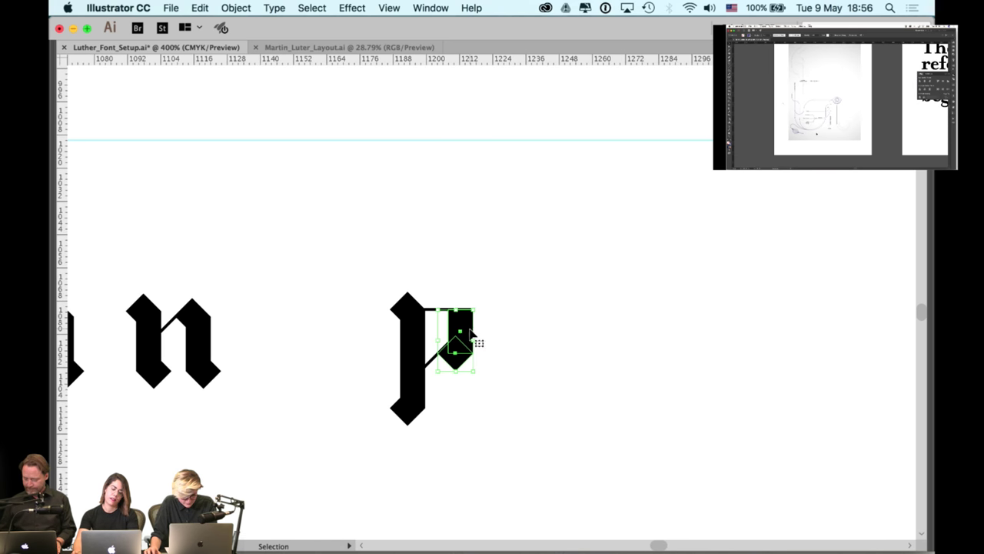
pyautogui.moveTo(496, 284); pyautogui.dragTo(394, 420)
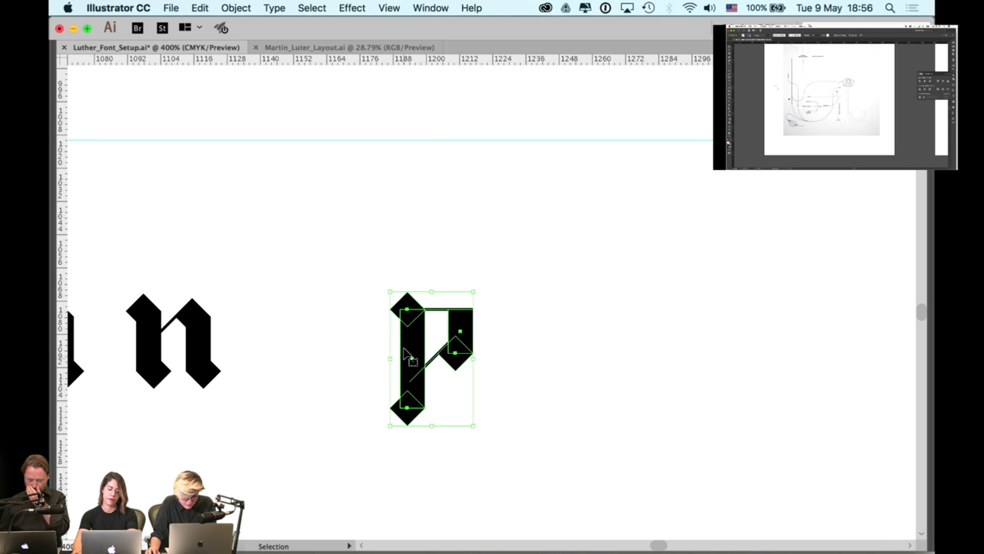
pyautogui.moveTo(423, 357); pyautogui.dragTo(376, 340)
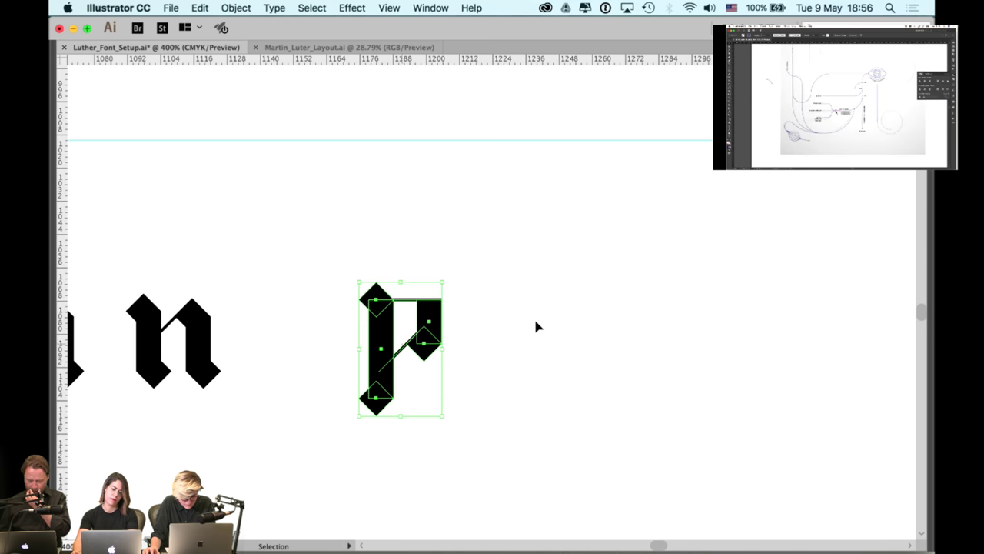
# Duplicate the p to the right as a second variant
pyautogui.click(536, 325)
pyautogui.moveTo(441, 312); pyautogui.dragTo(592, 330)
pyautogui.click(666, 304)
# Select both parts of the second p's bowl and rotate them 180° so the diamond end points up
pyautogui.click(596, 309)
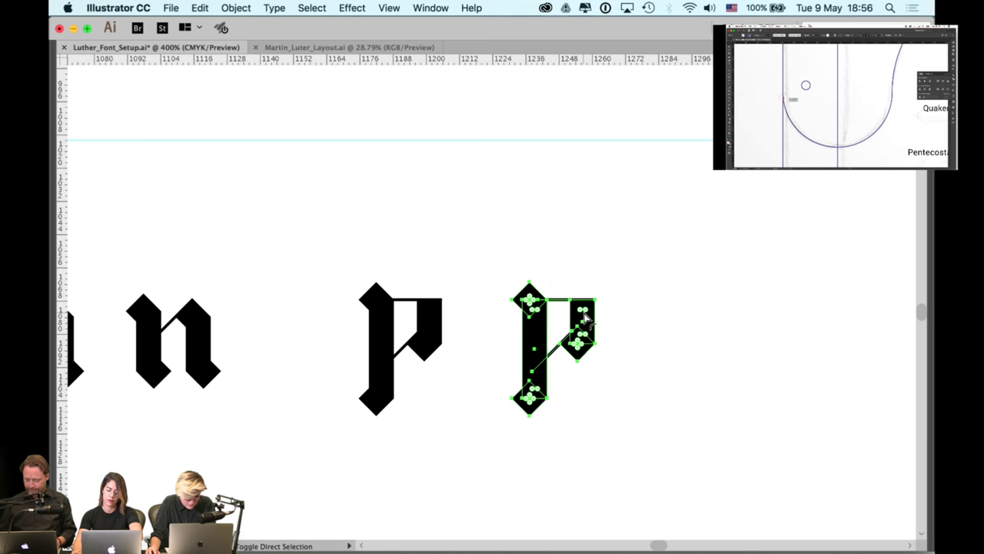
pyautogui.click(643, 310)
pyautogui.moveTo(645, 311); pyautogui.dragTo(633, 282)
pyautogui.click(575, 297)
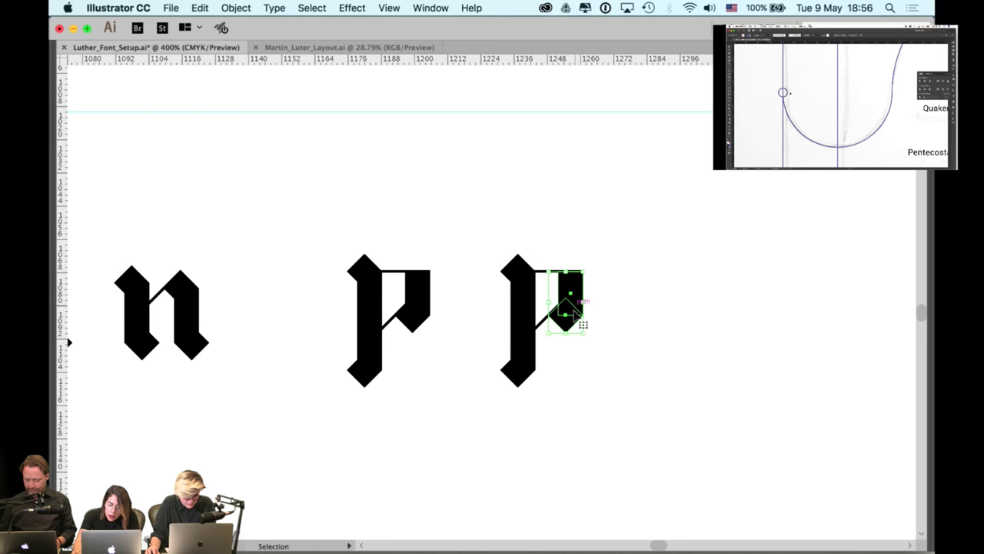
pyautogui.click(578, 293)
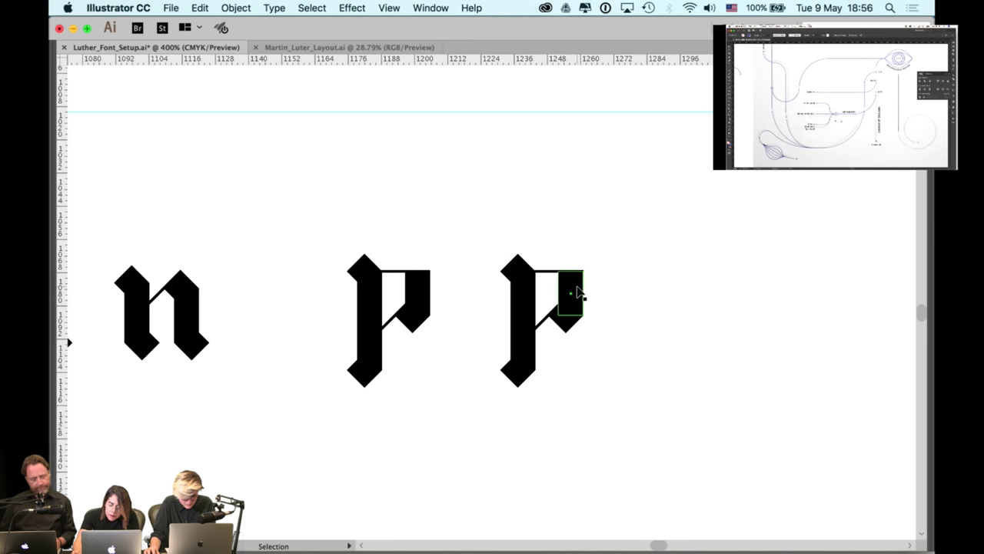
pyautogui.moveTo(589, 269); pyautogui.dragTo(578, 343)
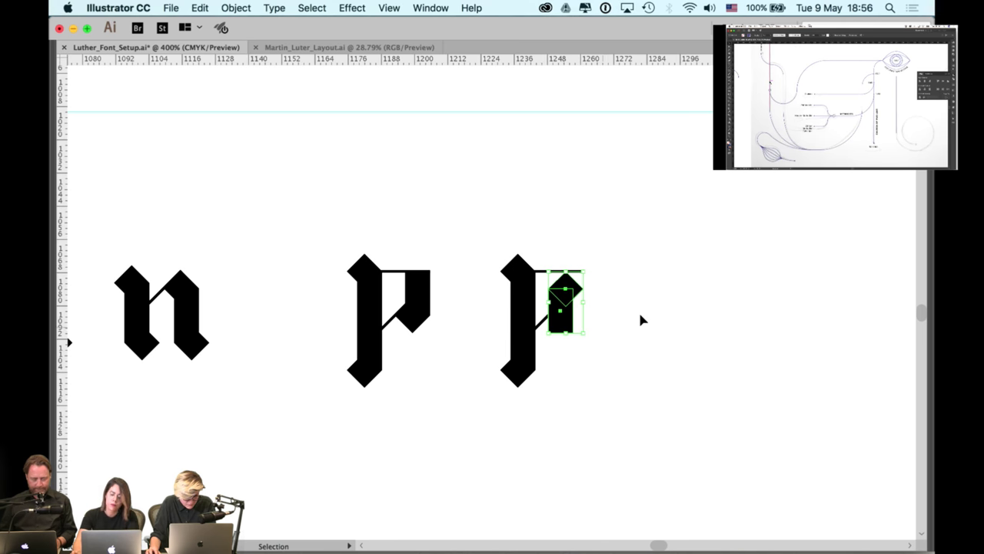
pyautogui.click(625, 322)
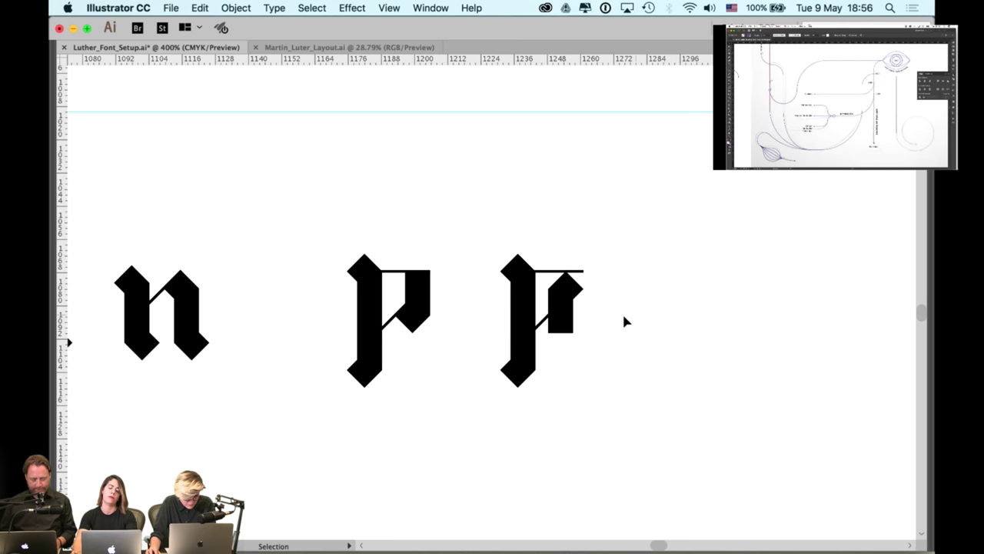
# Reflect the rotated bowl across the vertical axis and remove the thin horizontal hairline at the top of the second p
pyautogui.click(254, 9)
pyautogui.moveTo(253, 25)
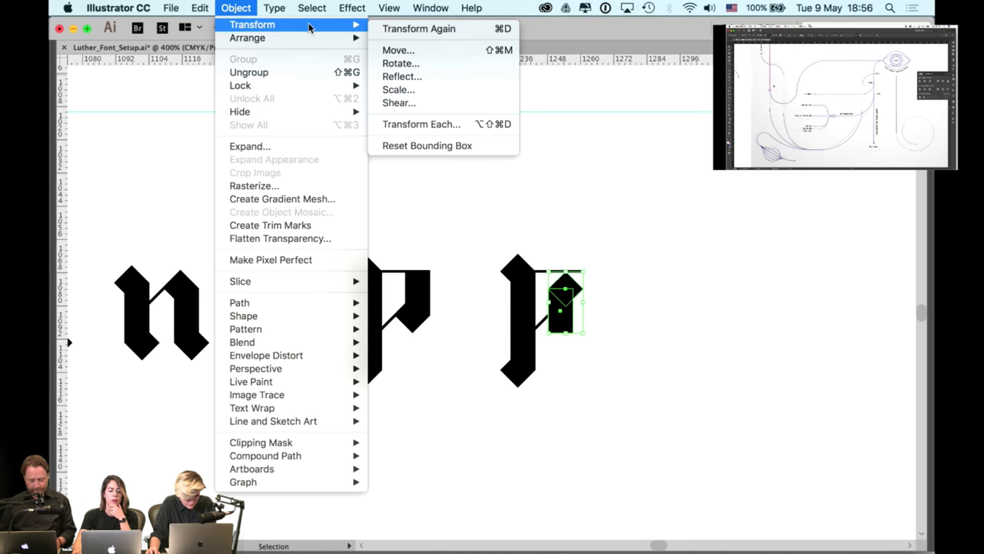
pyautogui.click(416, 77)
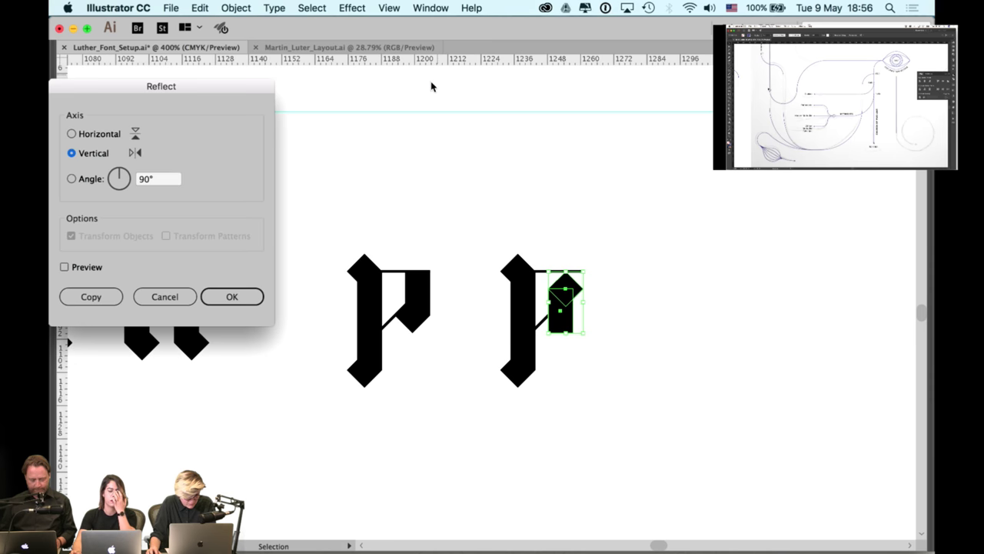
pyautogui.click(249, 297)
pyautogui.click(559, 190)
pyautogui.hscroll(5, 530, 196)
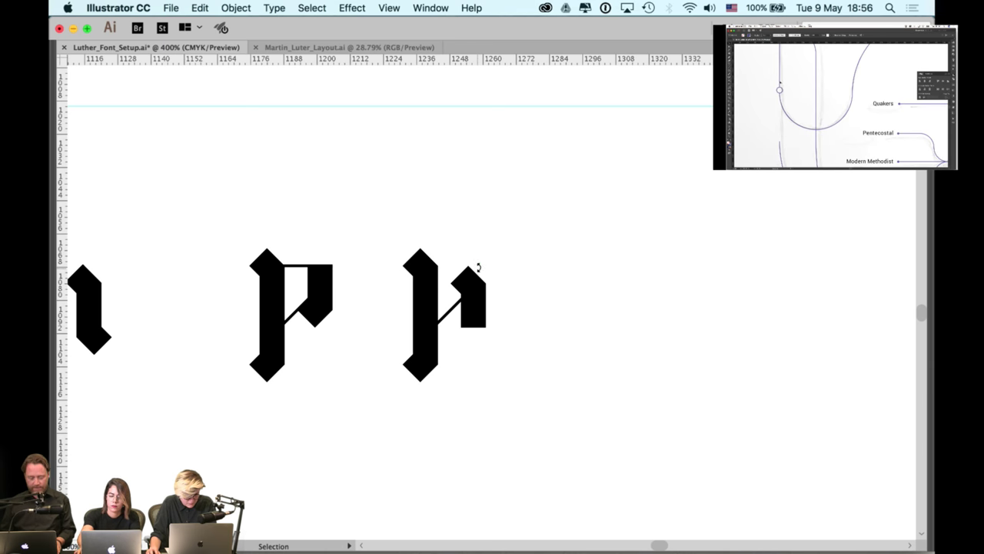
# Select the second p's bowl with the stem's top diamond, make the diamond the key object, and show the hidden panels
pyautogui.moveTo(499, 291); pyautogui.dragTo(511, 292)
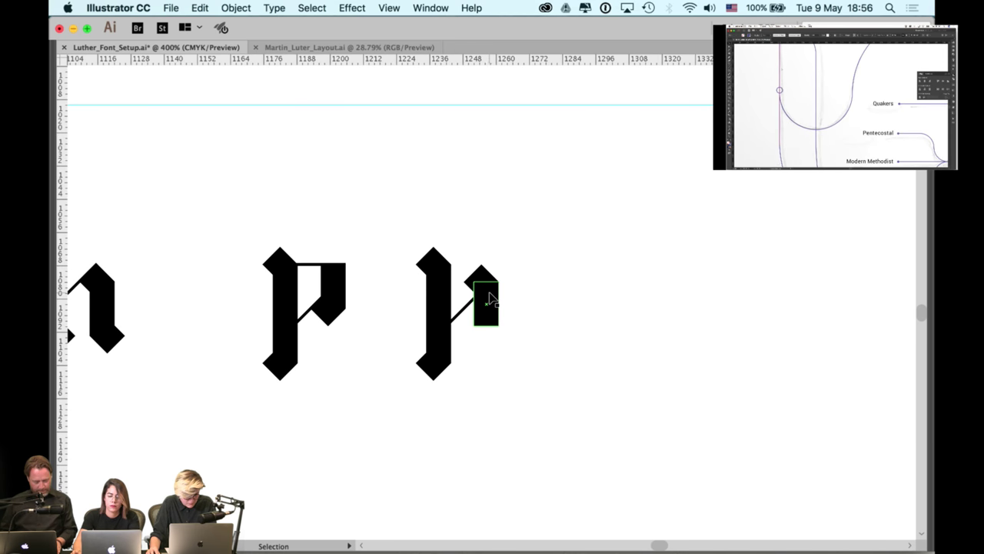
pyautogui.doubleClick(489, 266)
pyautogui.doubleClick(504, 244)
pyautogui.click(485, 299)
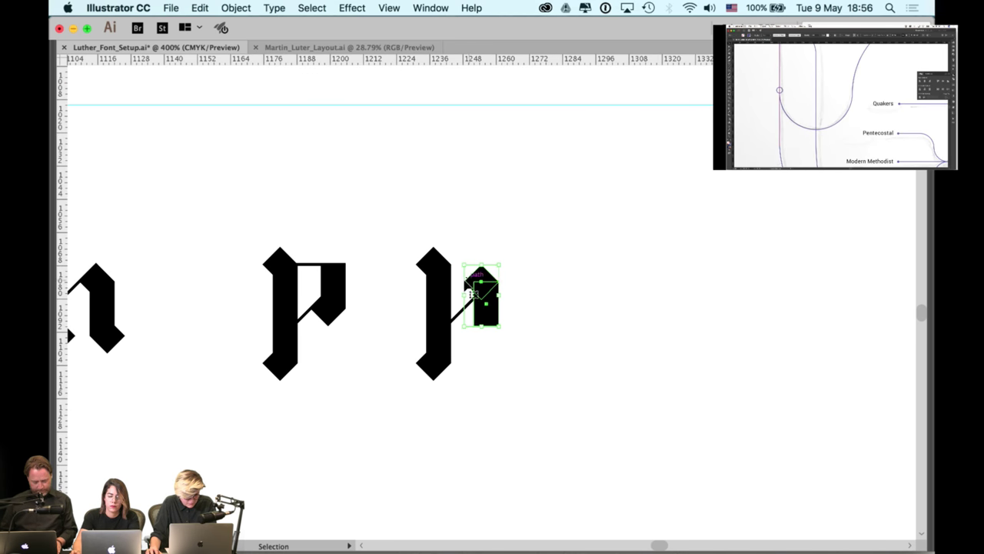
pyautogui.keyDown('shift'); pyautogui.click(435, 269); pyautogui.keyUp('shift')
pyautogui.click(444, 247)
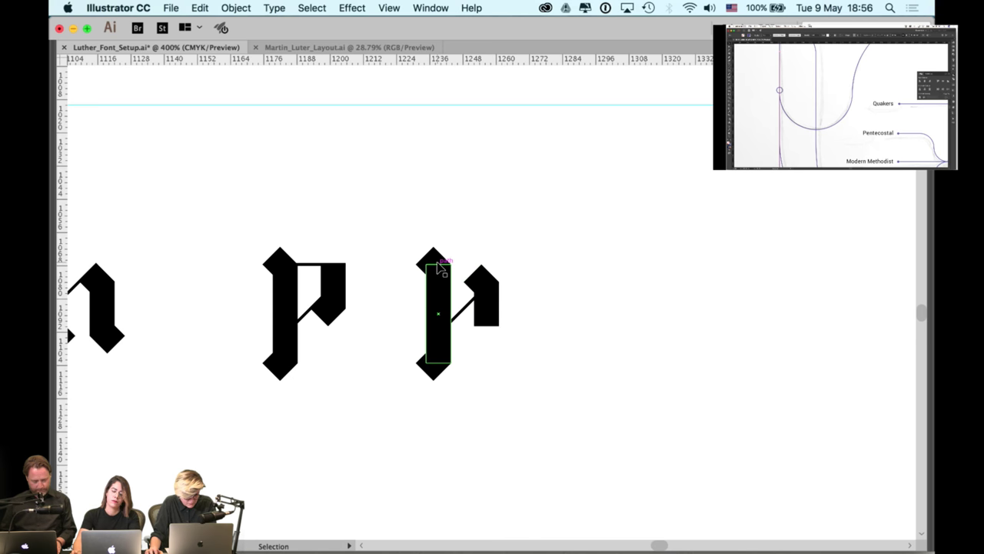
pyautogui.click(452, 243)
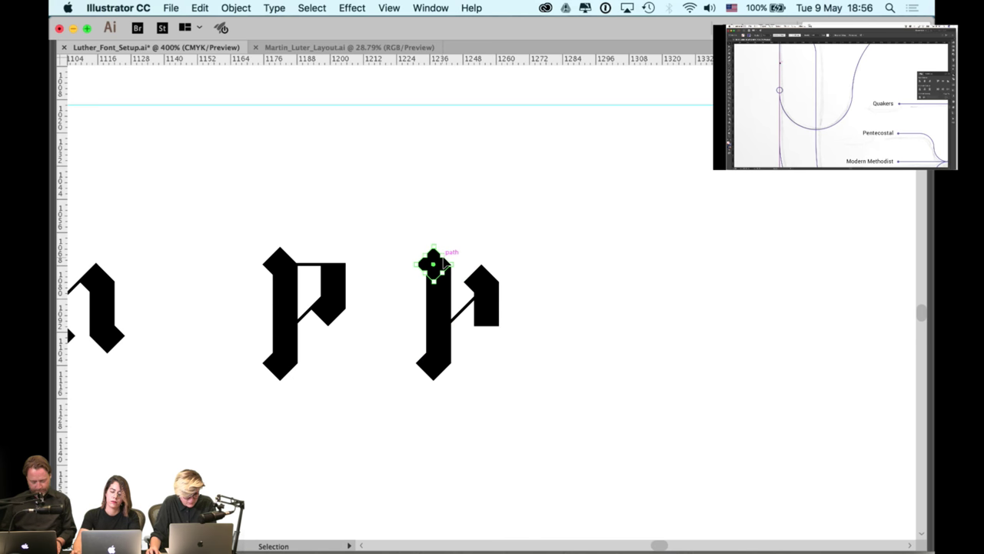
pyautogui.keyDown('shift'); pyautogui.click(483, 277); pyautogui.keyUp('shift')
pyautogui.press('Tab')
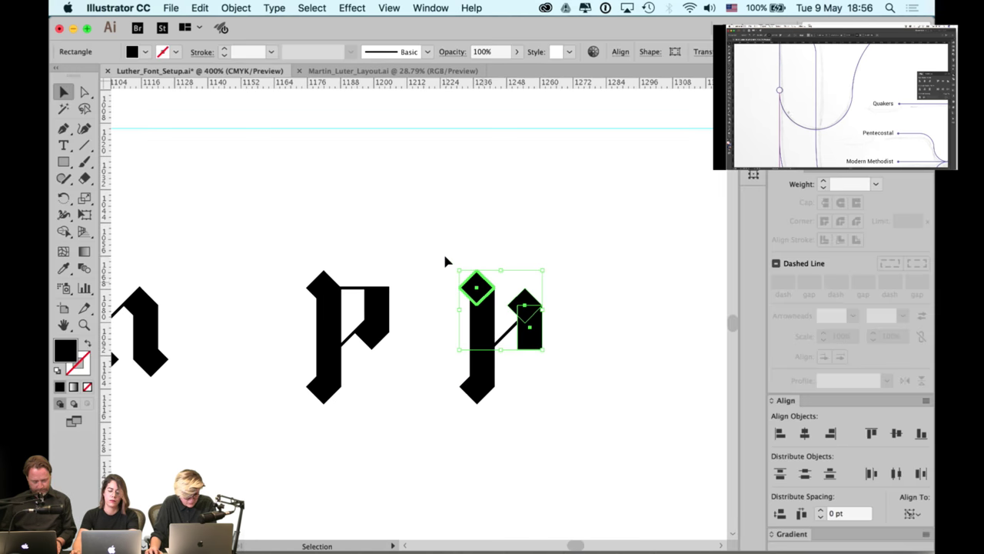
# Align the tops of the second p's bowl pieces with the diamond at the top of its stem
pyautogui.click(870, 434)
pyautogui.click(609, 327)
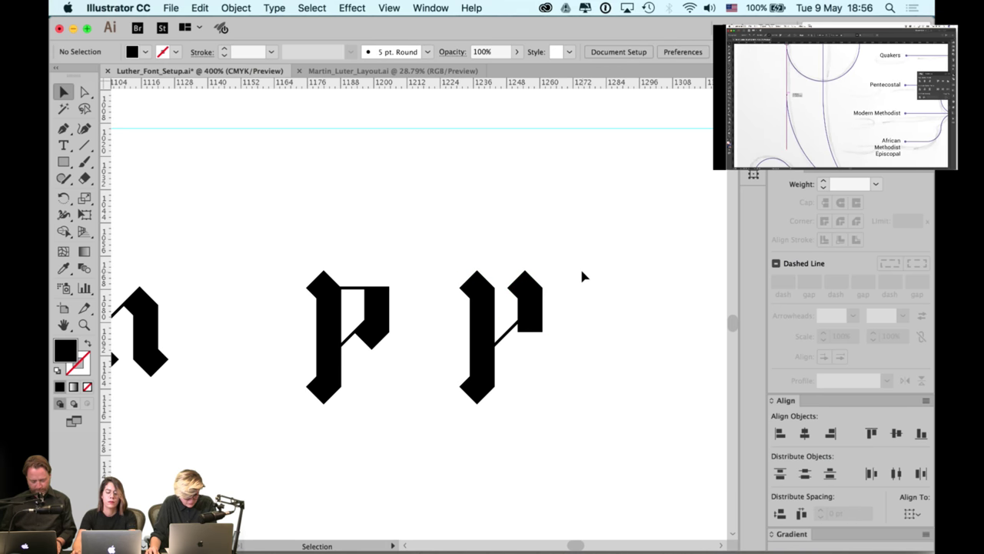
pyautogui.scroll(1, 570, 277)
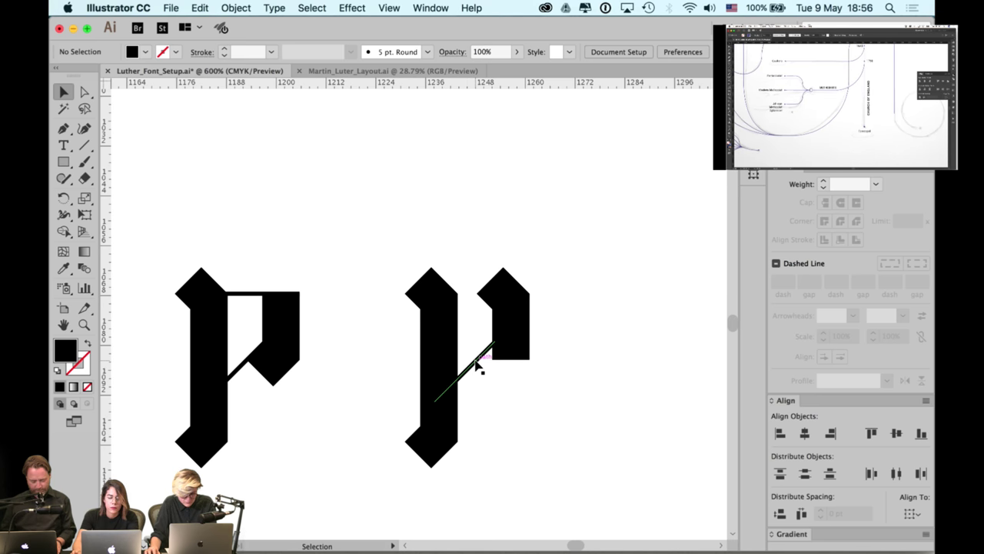
# Replace the second p's lower diagonal connector with a horizontal line from the bowl's bottom outer corner into the stem
pyautogui.moveTo(476, 368); pyautogui.dragTo(477, 387)
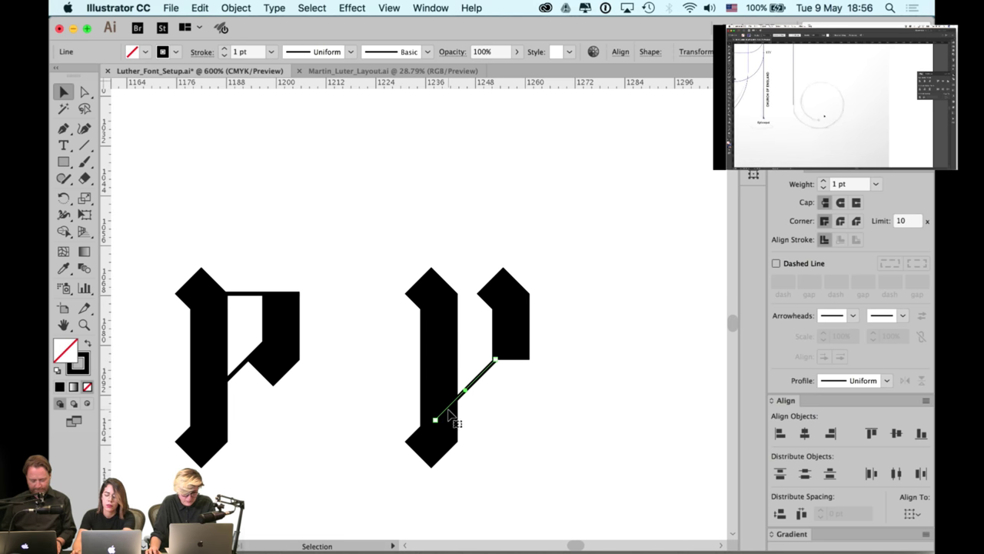
pyautogui.press('Delete')
pyautogui.click(87, 146)
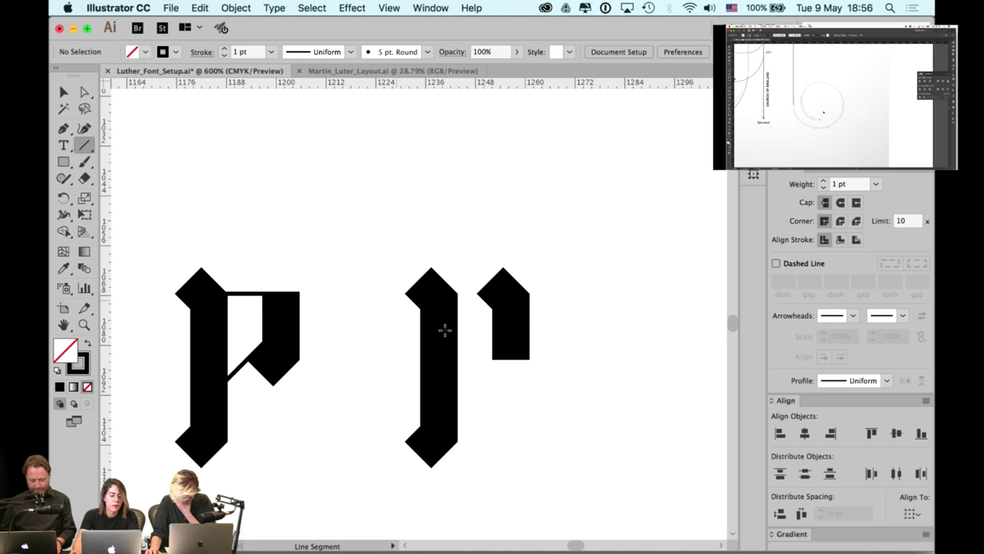
pyautogui.moveTo(530, 358)
pyautogui.mouseDown()
pyautogui.moveTo(450, 358)
pyautogui.moveTo(433, 371)
pyautogui.moveTo(436, 359)
pyautogui.mouseUp()
pyautogui.press('v')
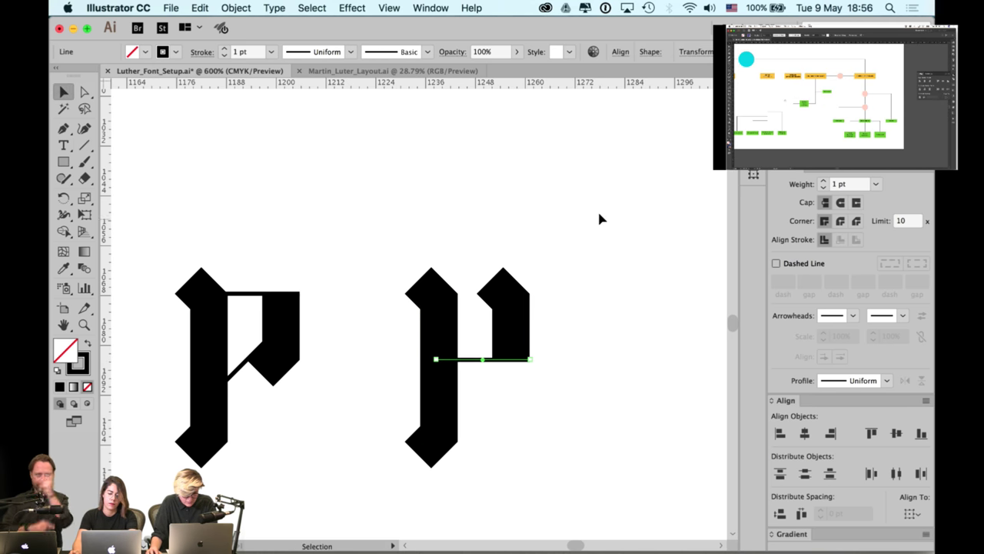
# Draw a diagonal hairline along the upper edge of the second p's bowl and extend its lower end to the stem
pyautogui.click(88, 144)
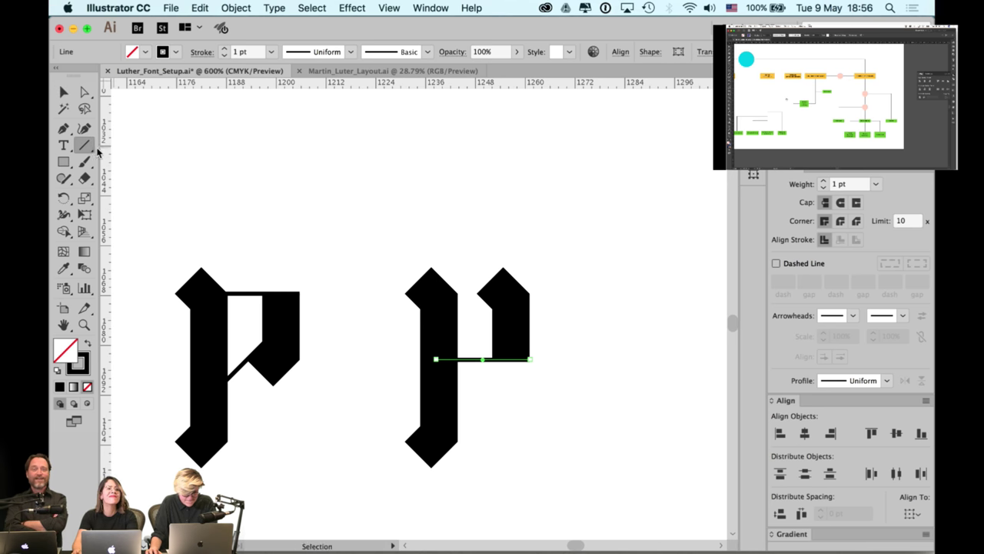
pyautogui.moveTo(504, 267); pyautogui.dragTo(476, 293)
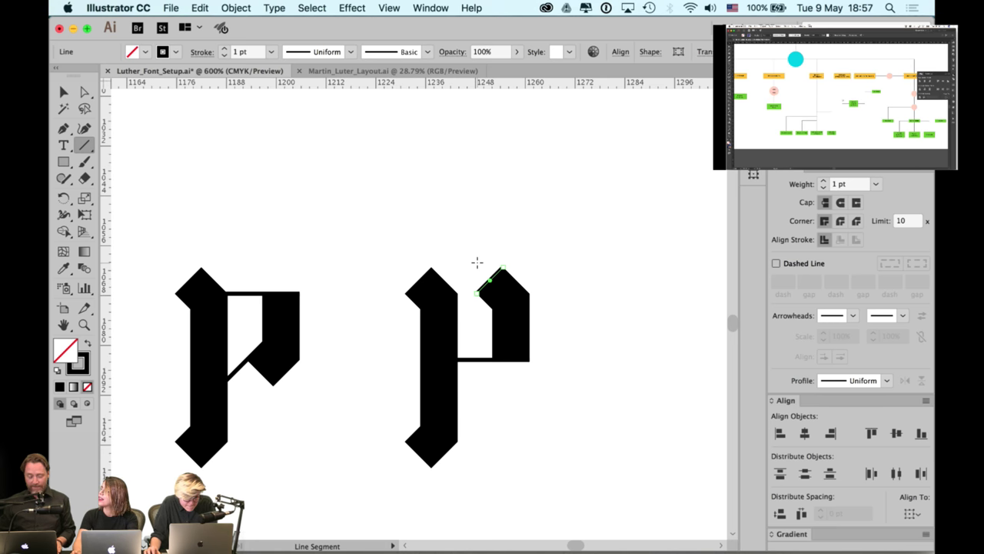
pyautogui.press('a')
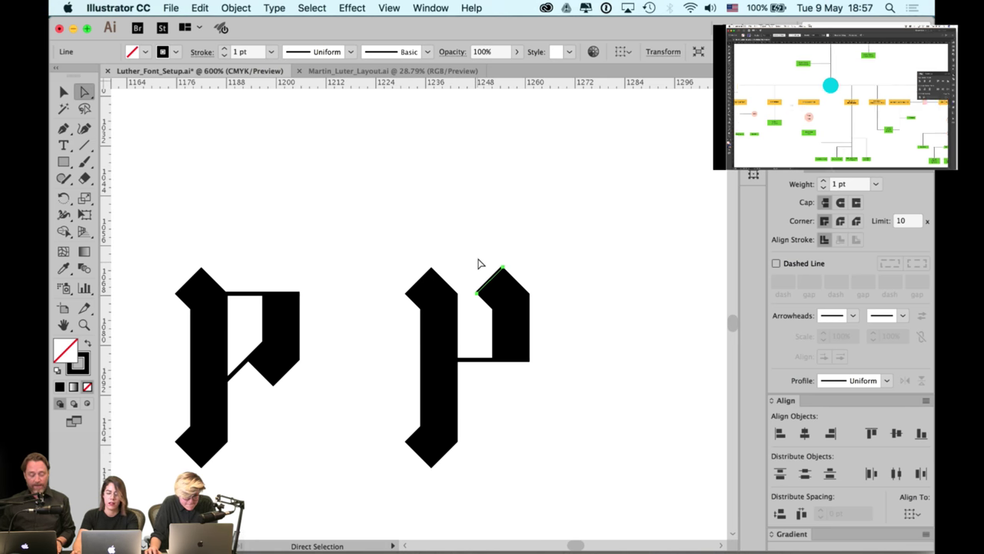
pyautogui.click(481, 277)
pyautogui.moveTo(478, 293); pyautogui.dragTo(456, 315)
pyautogui.click(466, 257)
pyautogui.press('v')
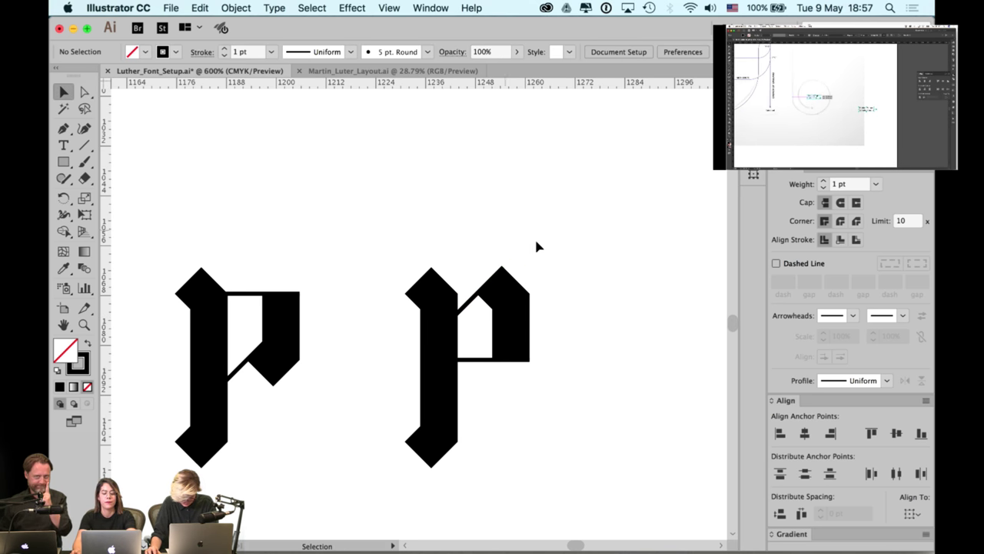
# Duplicate the complete second p into the empty space to its right
pyautogui.moveTo(569, 235); pyautogui.dragTo(403, 477)
pyautogui.moveTo(490, 367); pyautogui.dragTo(348, 319)
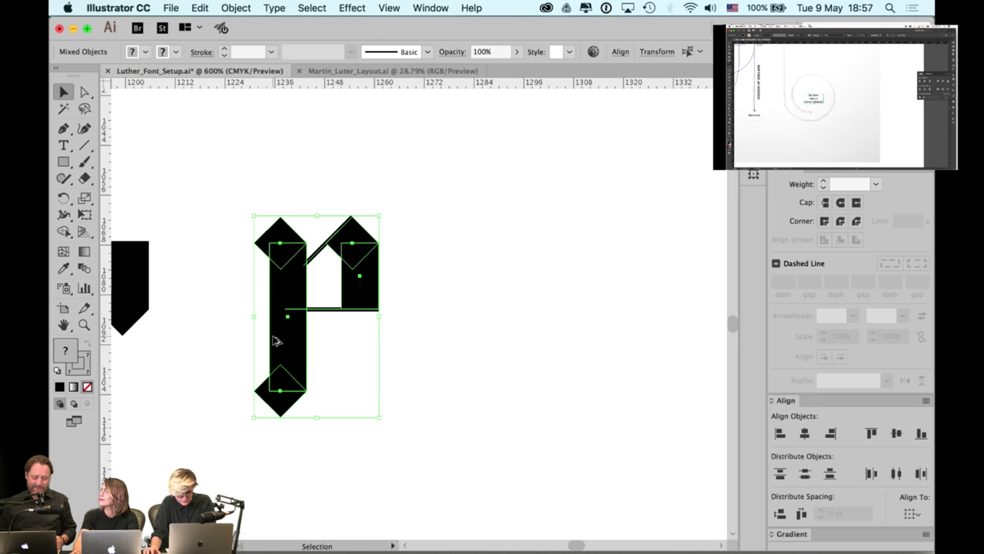
pyautogui.moveTo(276, 340); pyautogui.dragTo(513, 311)
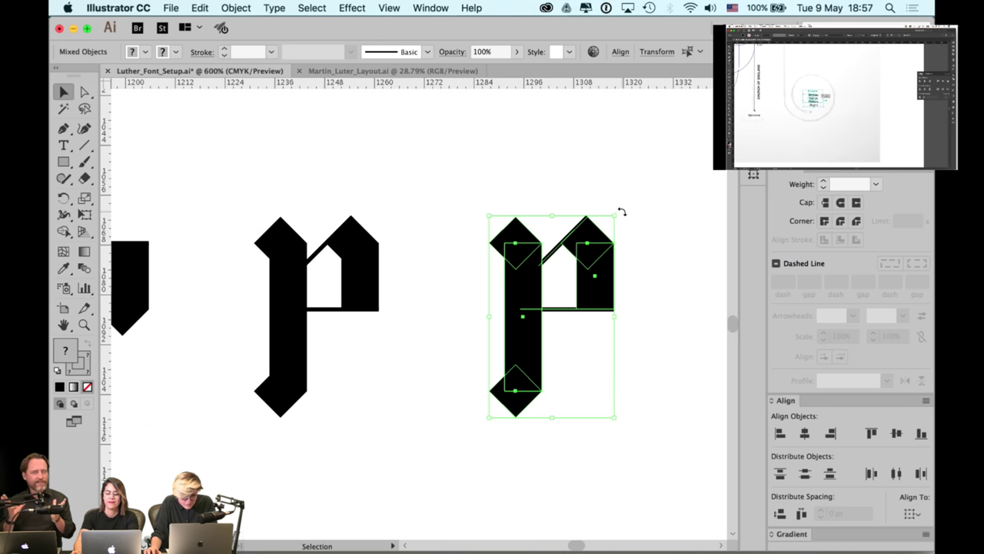
pyautogui.press('super+minus')
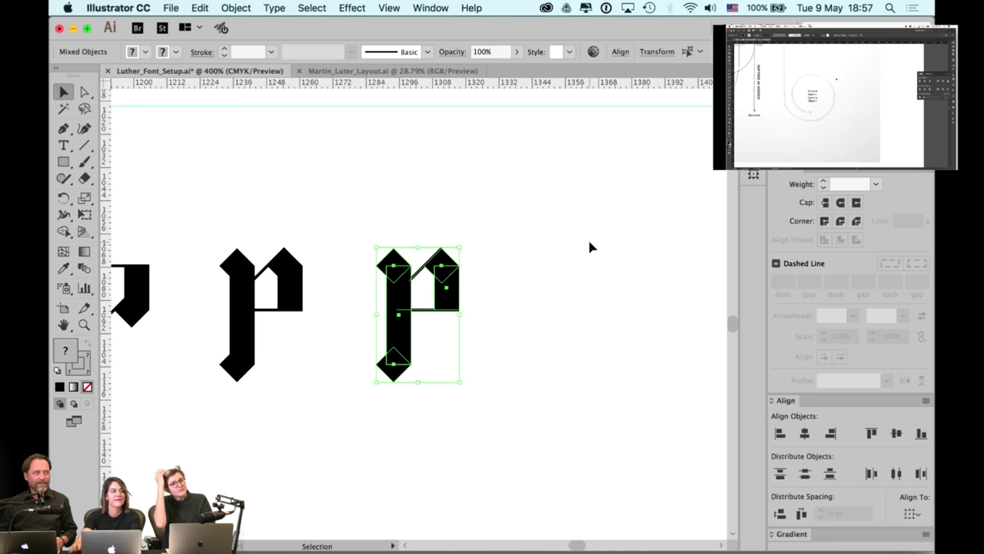
pyautogui.moveTo(583, 225); pyautogui.dragTo(566, 223)
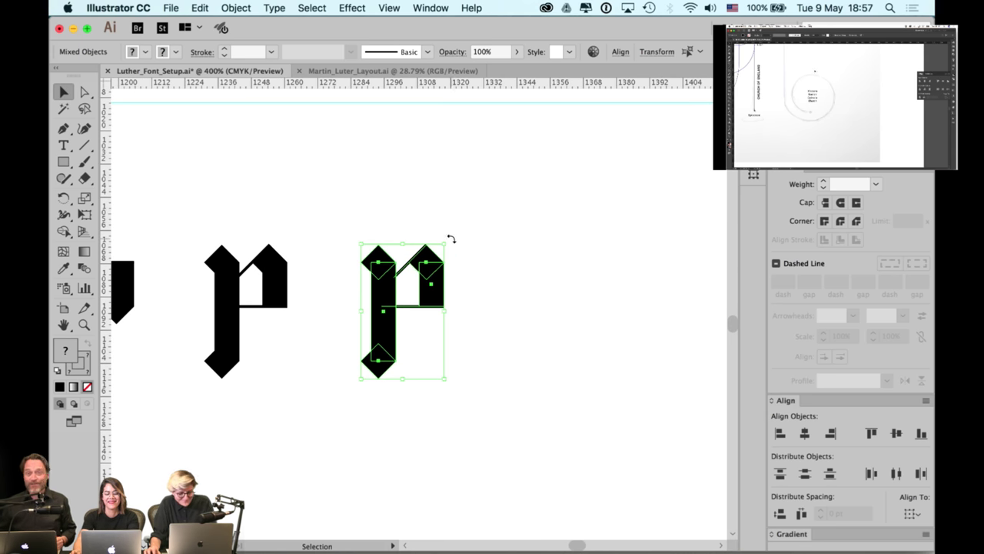
# Rotate the duplicated p by 180 degrees to form a d
pyautogui.moveTo(451, 240); pyautogui.dragTo(360, 376)
pyautogui.moveTo(487, 310); pyautogui.dragTo(414, 290)
pyautogui.moveTo(350, 327); pyautogui.dragTo(488, 328)
pyautogui.press('super+z')
pyautogui.hscroll(-5, 462, 329)
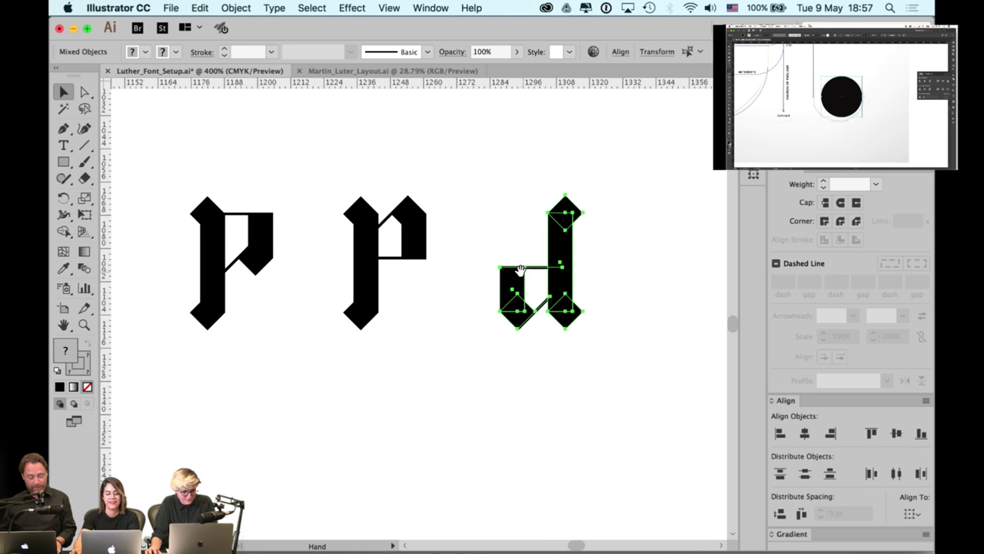
# Duplicate the first p to the right of the d and rotate the copy 180 degrees to form a second d
pyautogui.click(205, 329)
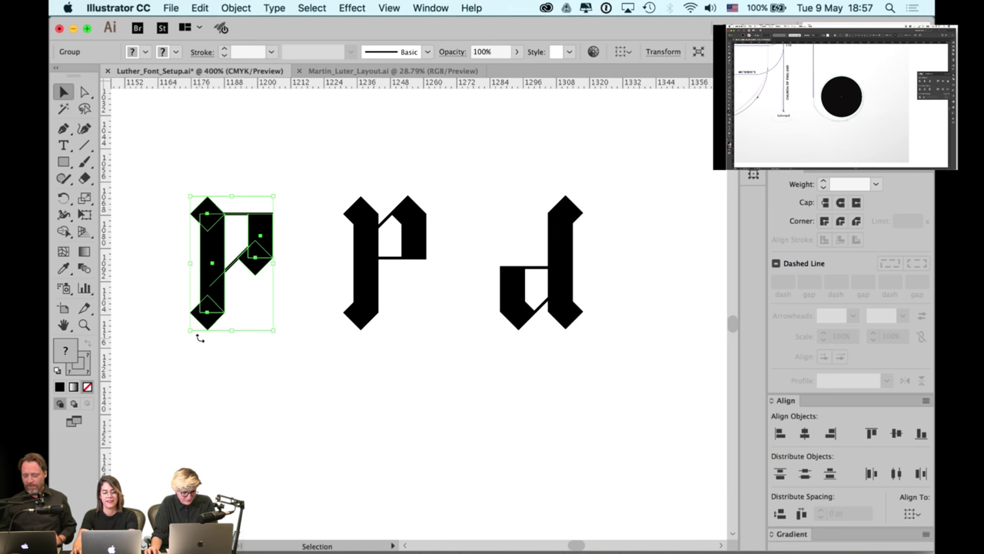
pyautogui.press('super+minus')
pyautogui.hscroll(2, 229, 327)
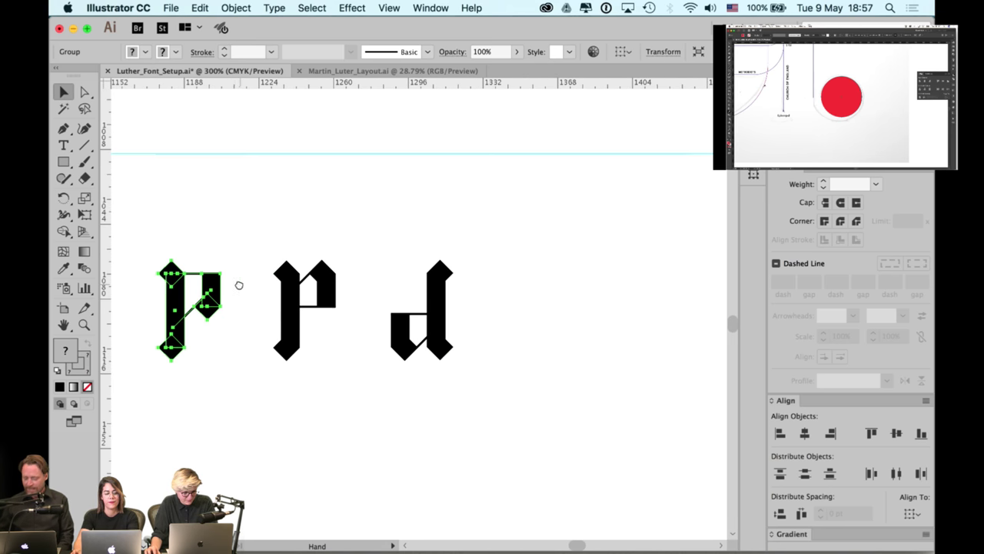
pyautogui.moveTo(219, 303); pyautogui.dragTo(567, 304)
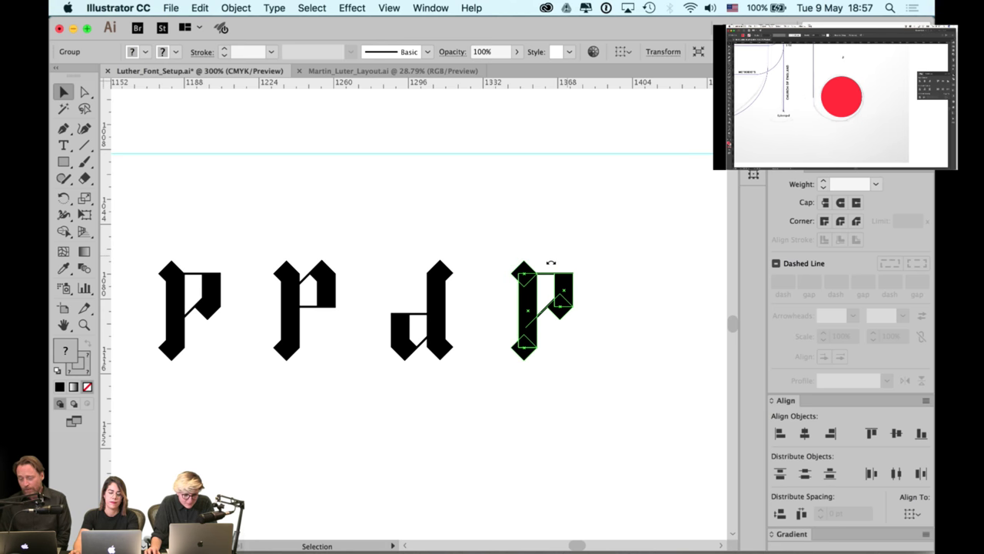
pyautogui.moveTo(551, 263); pyautogui.dragTo(500, 367)
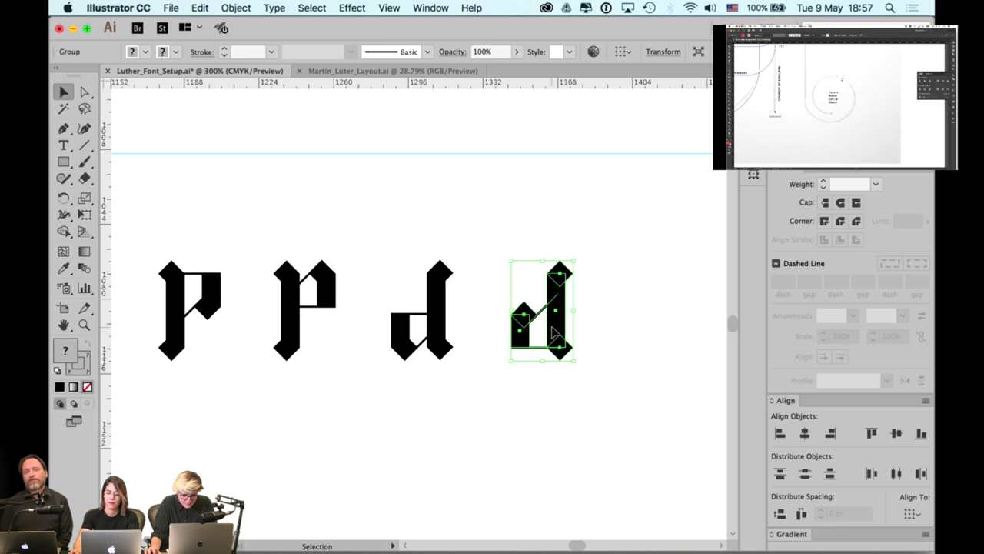
# Move the second d closer to the first d
pyautogui.moveTo(541, 340); pyautogui.dragTo(528, 331)
pyautogui.click(579, 266)
pyautogui.moveTo(580, 247); pyautogui.dragTo(576, 232)
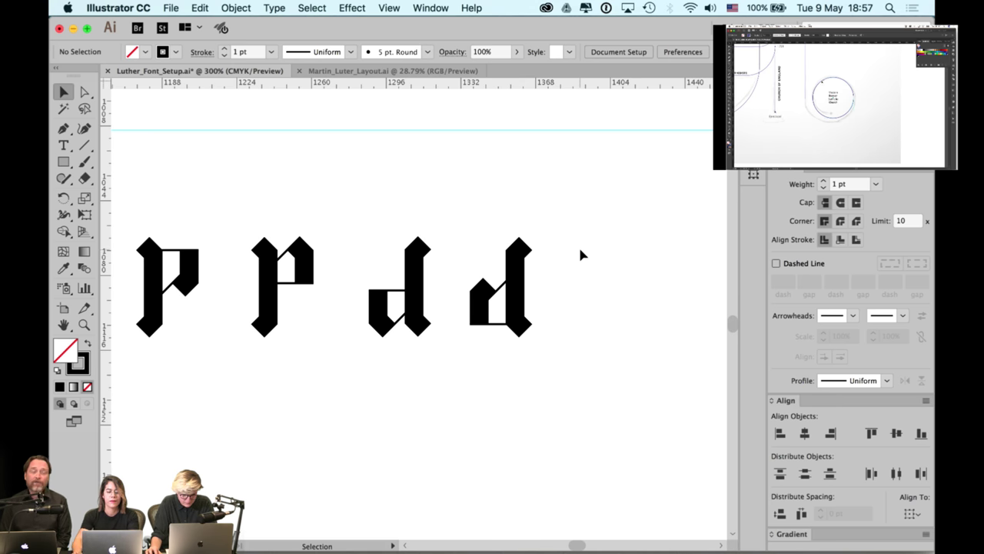
pyautogui.moveTo(578, 310); pyautogui.dragTo(597, 285)
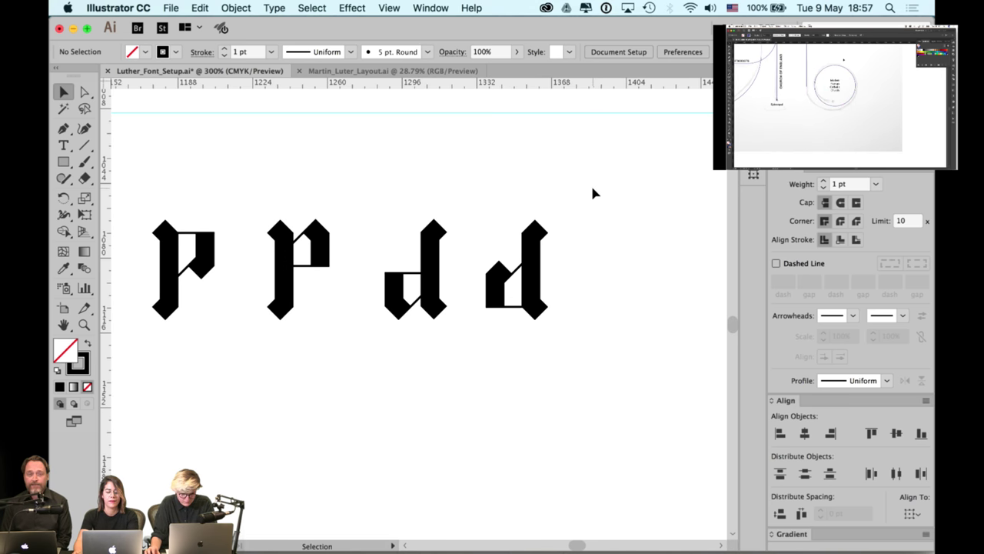
# Duplicate both d letters together to the right, in line with the originals
pyautogui.click(435, 234)
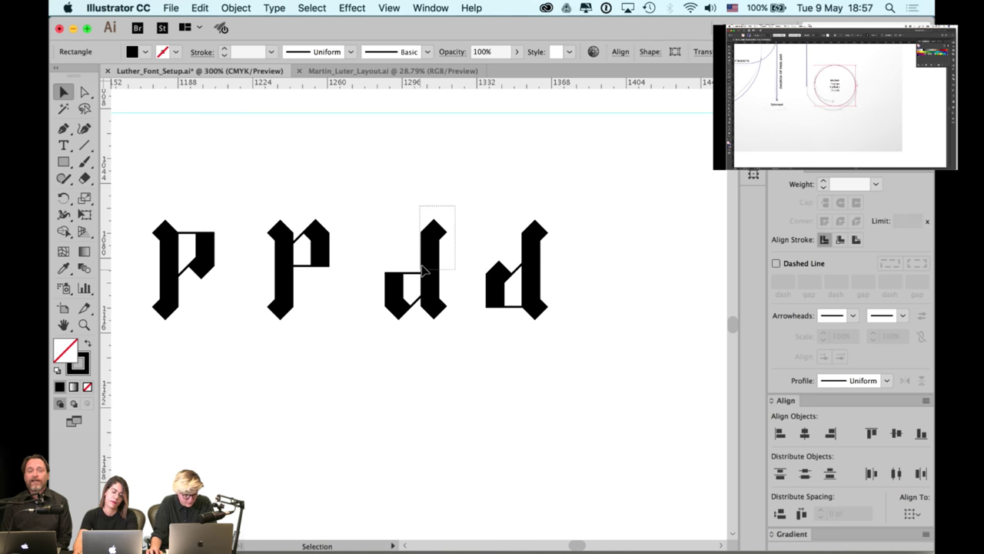
pyautogui.moveTo(514, 316); pyautogui.dragTo(561, 334)
pyautogui.moveTo(536, 302); pyautogui.dragTo(587, 295)
pyautogui.press('space')
pyautogui.moveTo(634, 275); pyautogui.dragTo(628, 312)
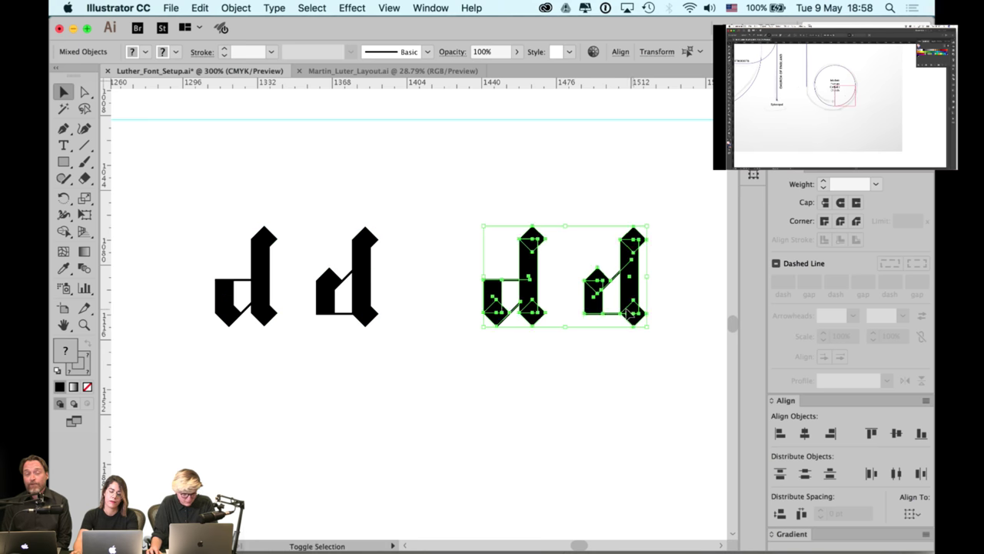
pyautogui.click(449, 268)
pyautogui.scroll(-1, 449, 271)
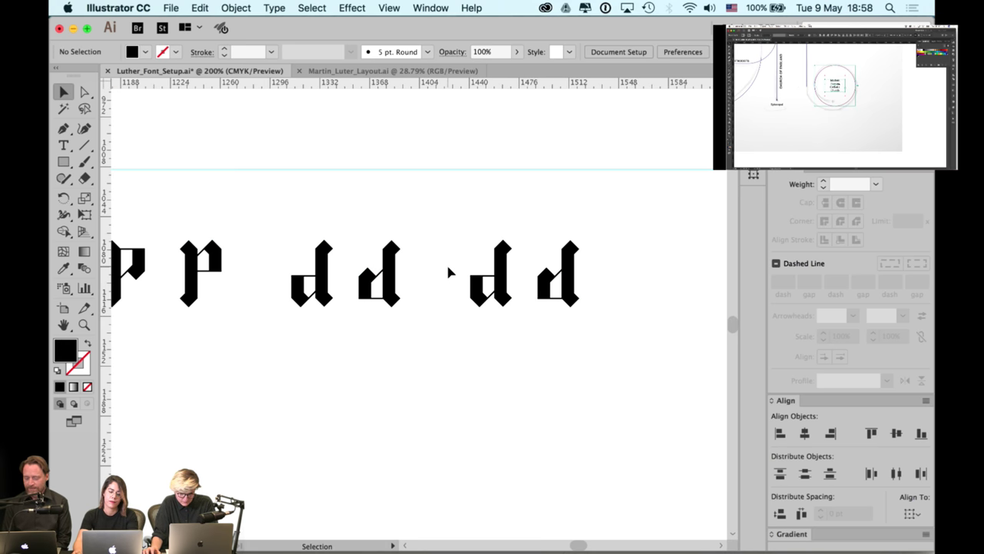
pyautogui.scroll(-1, 449, 271)
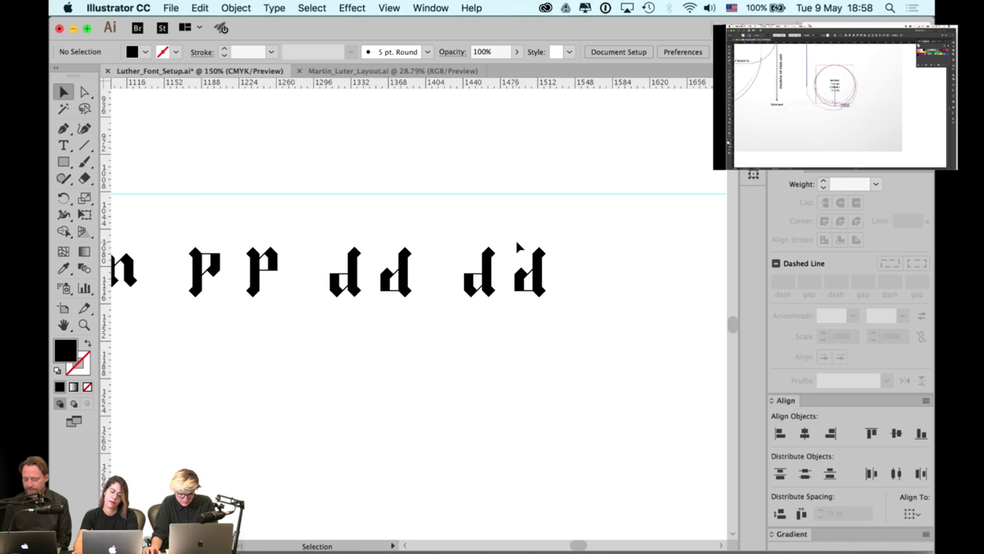
pyautogui.scroll(1, 519, 246)
pyautogui.click(482, 300)
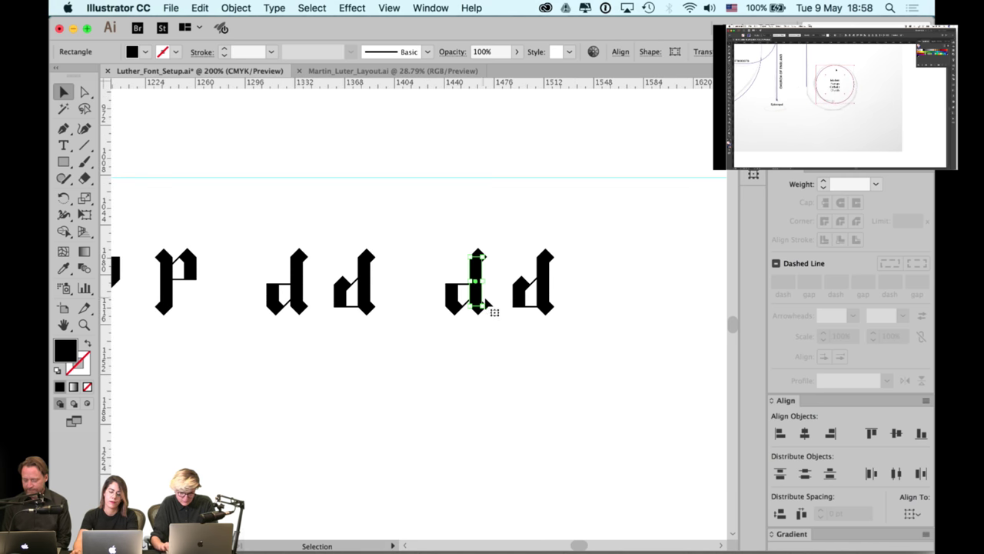
pyautogui.click(494, 220)
# Duplicate the row of four n variants directly below the originals
pyautogui.moveTo(339, 249); pyautogui.dragTo(635, 222)
pyautogui.moveTo(422, 253); pyautogui.dragTo(553, 253)
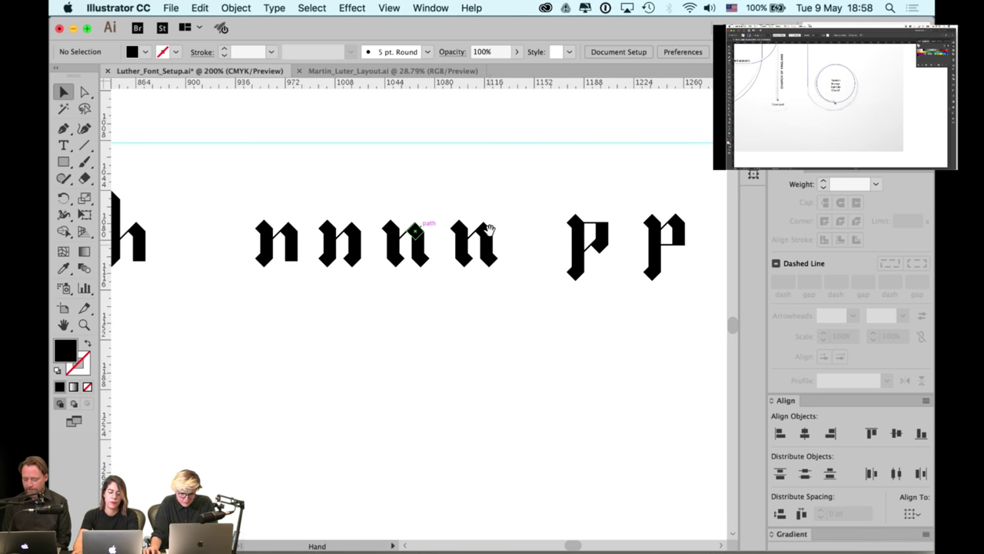
pyautogui.moveTo(517, 197); pyautogui.dragTo(275, 279)
pyautogui.hscroll(-5, 275, 279)
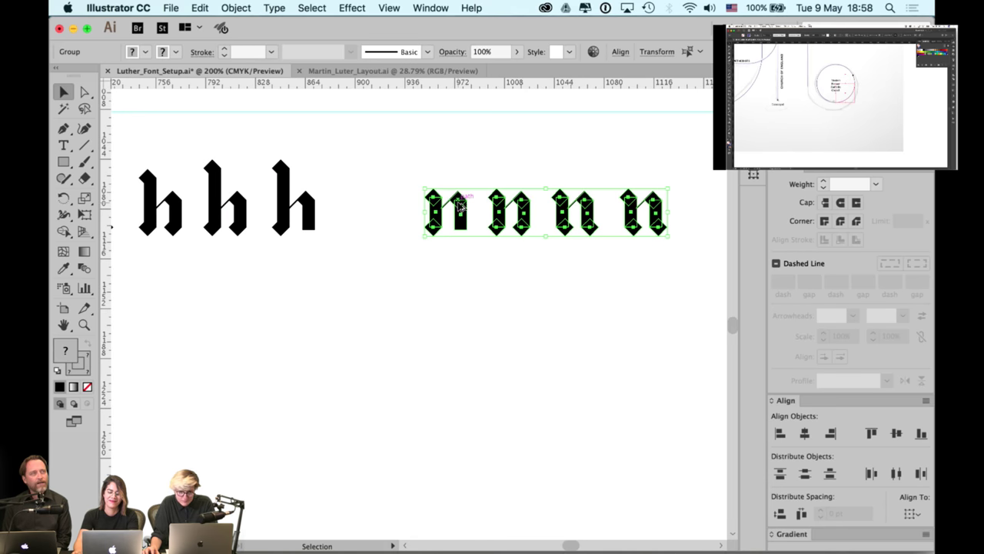
pyautogui.moveTo(459, 206); pyautogui.dragTo(436, 318)
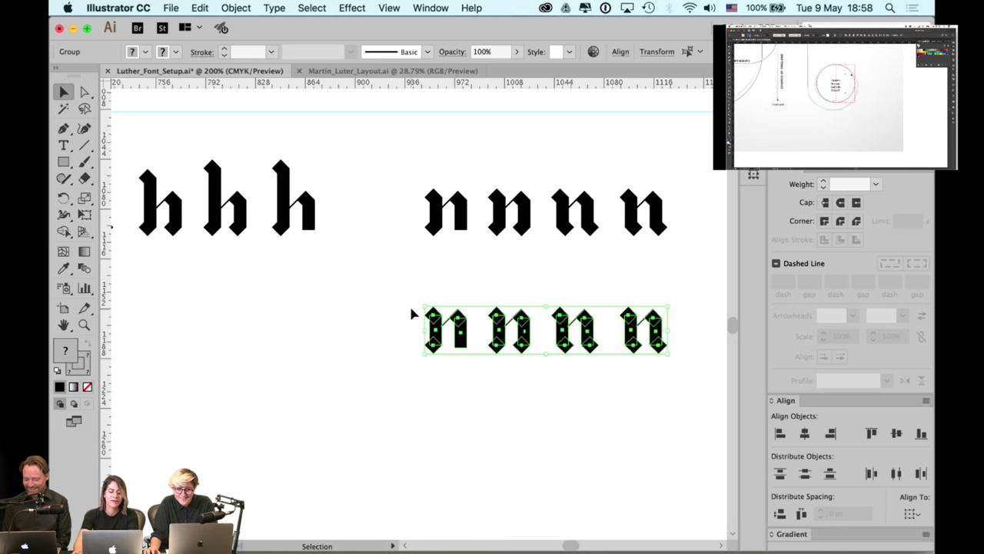
pyautogui.click(463, 284)
# Ungroup the four duplicated n letters in the lower row so their shapes can be edited separately
pyautogui.scroll(5, 453, 309)
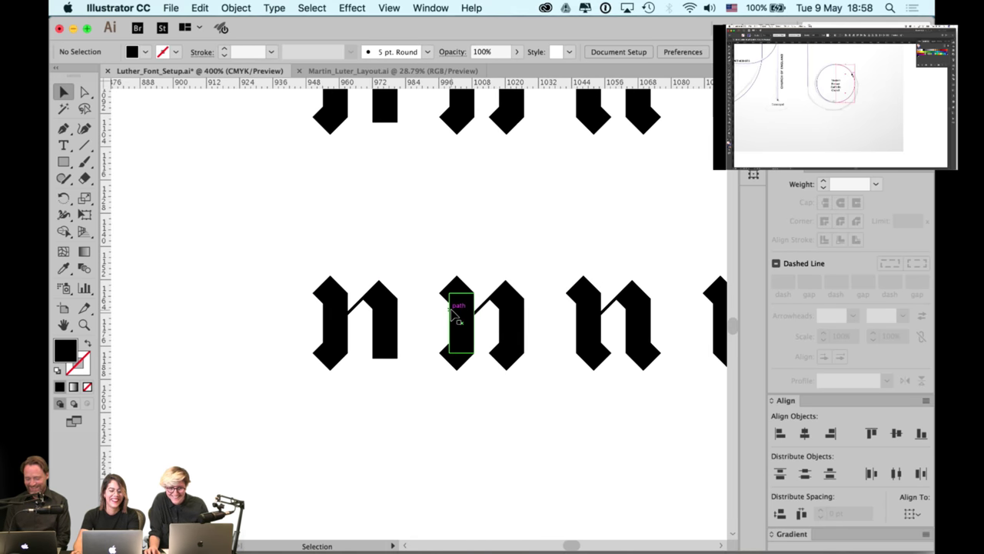
pyautogui.click(395, 354)
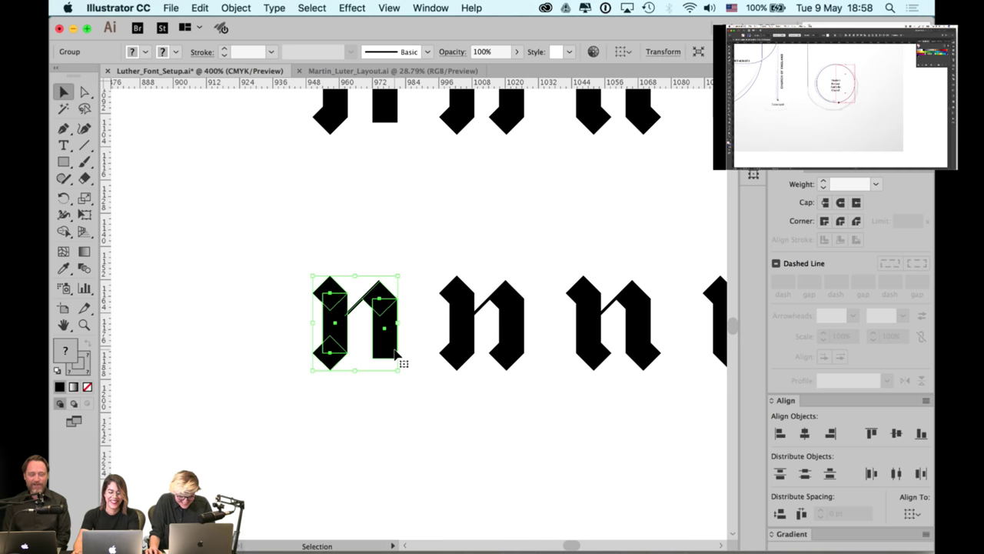
pyautogui.click(398, 239)
pyautogui.moveTo(536, 236); pyautogui.dragTo(359, 232)
pyautogui.moveTo(631, 243); pyautogui.dragTo(171, 408)
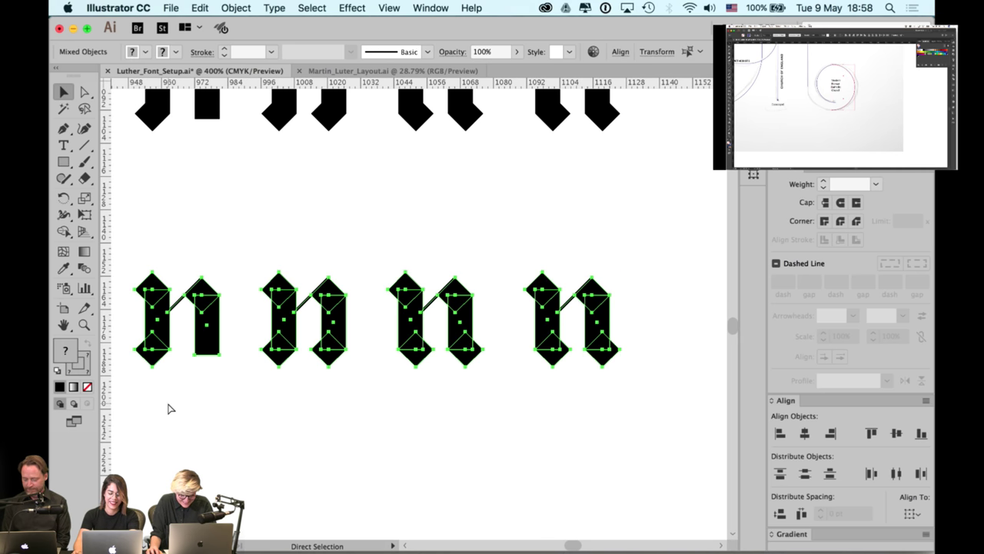
pyautogui.click(390, 260)
pyautogui.hscroll(-3, 391, 308)
# Delete the right stem and its bottom diamond from the second n in the lower row to form an r
pyautogui.click(383, 333)
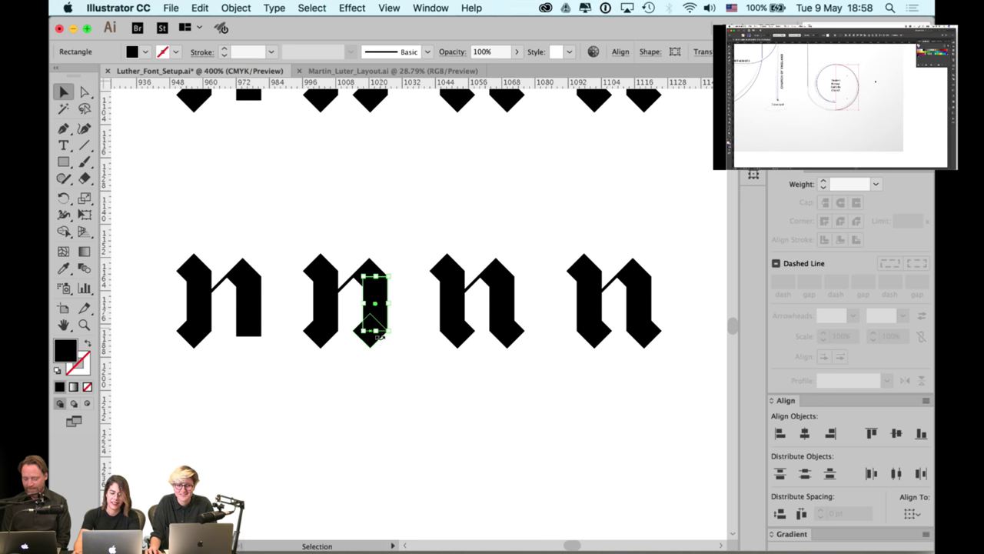
pyautogui.click(383, 353)
pyautogui.click(375, 329)
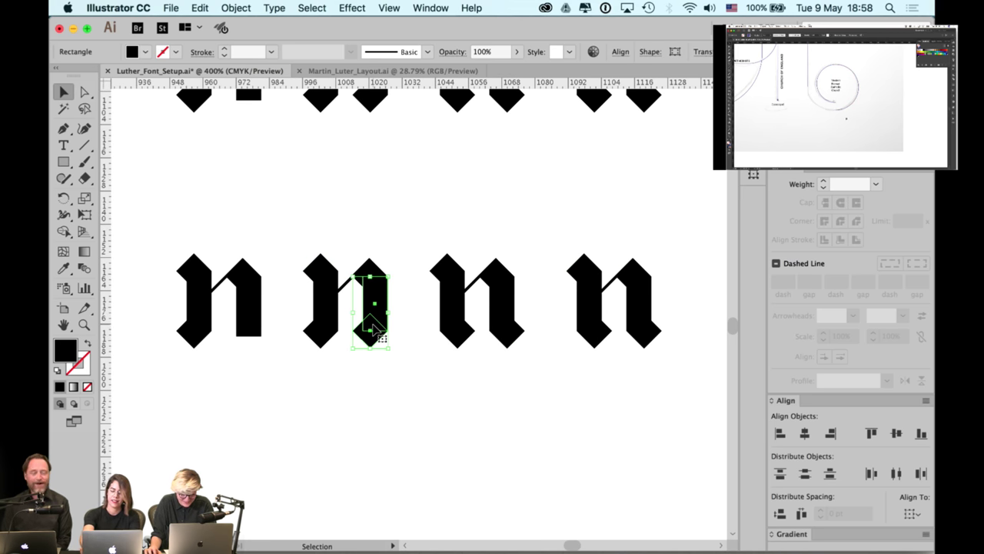
pyautogui.press('Delete')
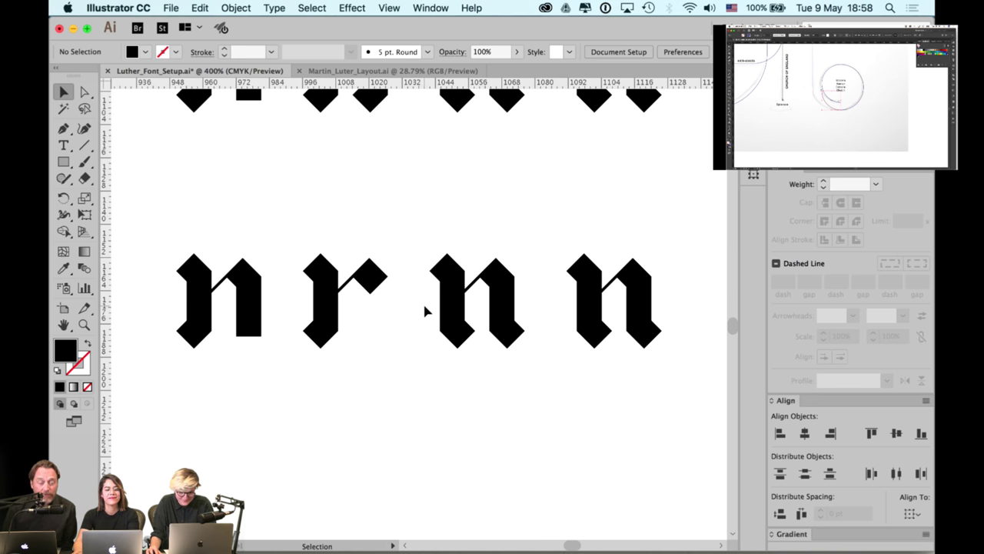
# Delete the right stems and any bottom diamonds from the third, fourth and first n in the lower row to form r letters
pyautogui.click(495, 312)
pyautogui.keyDown('shift'); pyautogui.click(522, 338); pyautogui.keyUp('shift')
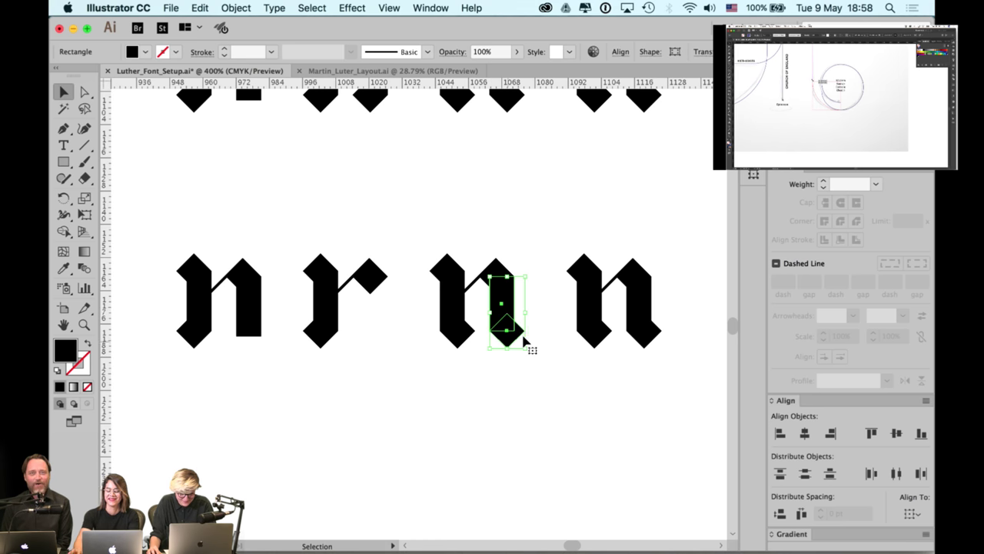
pyautogui.press('Delete')
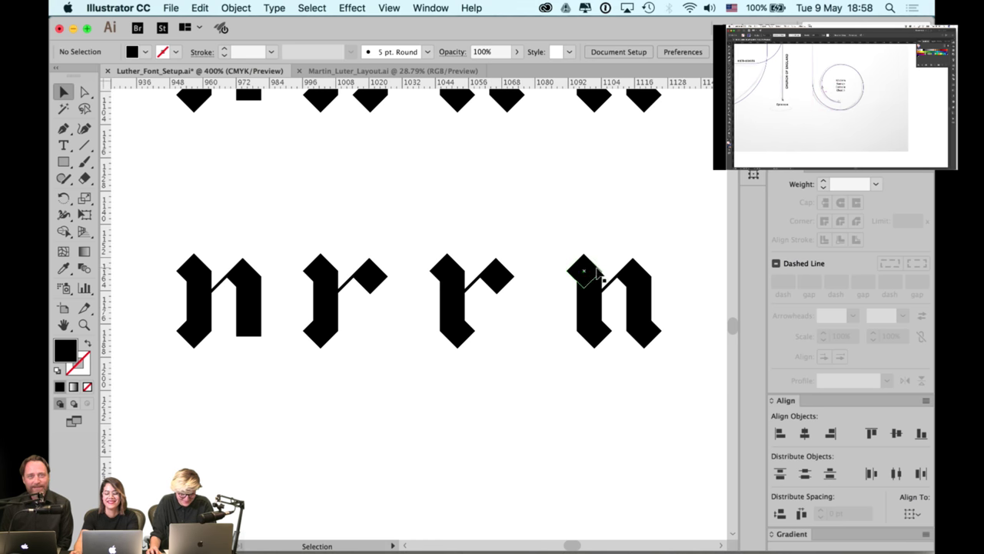
pyautogui.press('Delete')
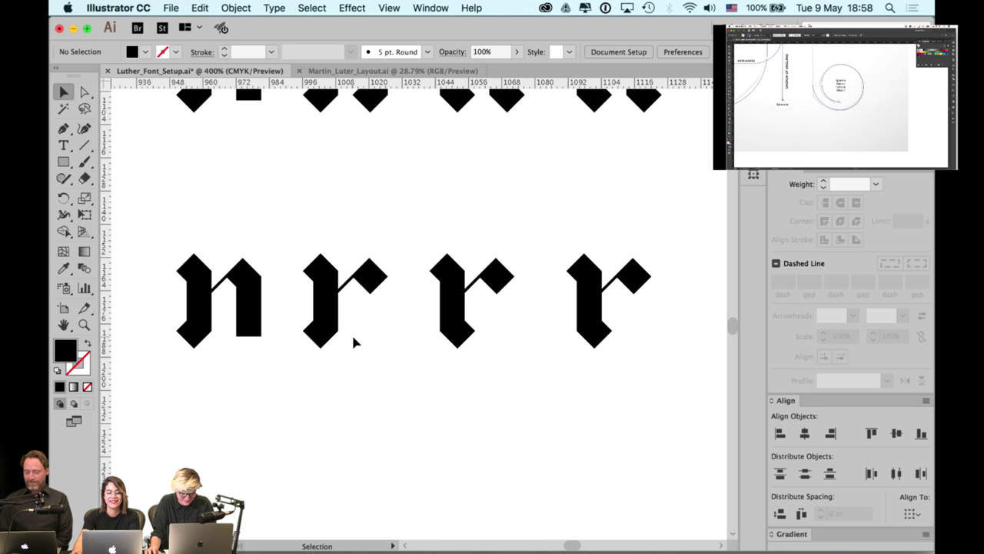
pyautogui.click(260, 307)
pyautogui.press('Delete')
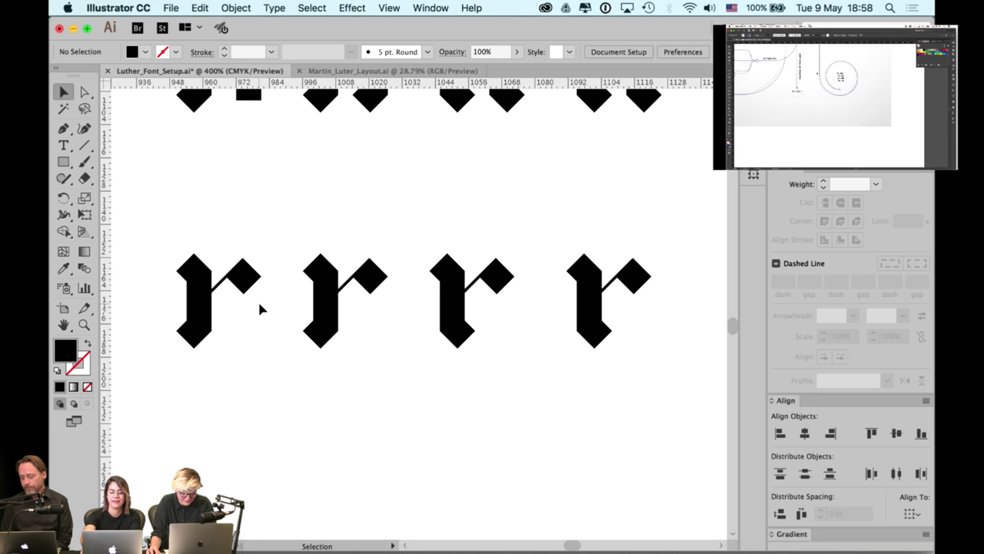
# Delete the third r in the lower row and move the fourth r into its place, level with the others
pyautogui.press('space')
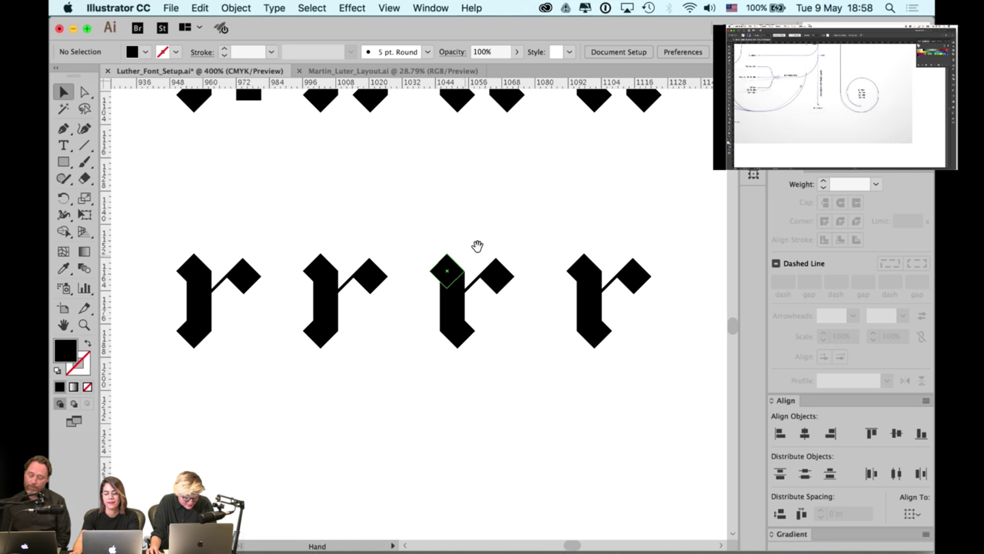
pyautogui.moveTo(519, 216); pyautogui.dragTo(410, 323)
pyautogui.press('Delete')
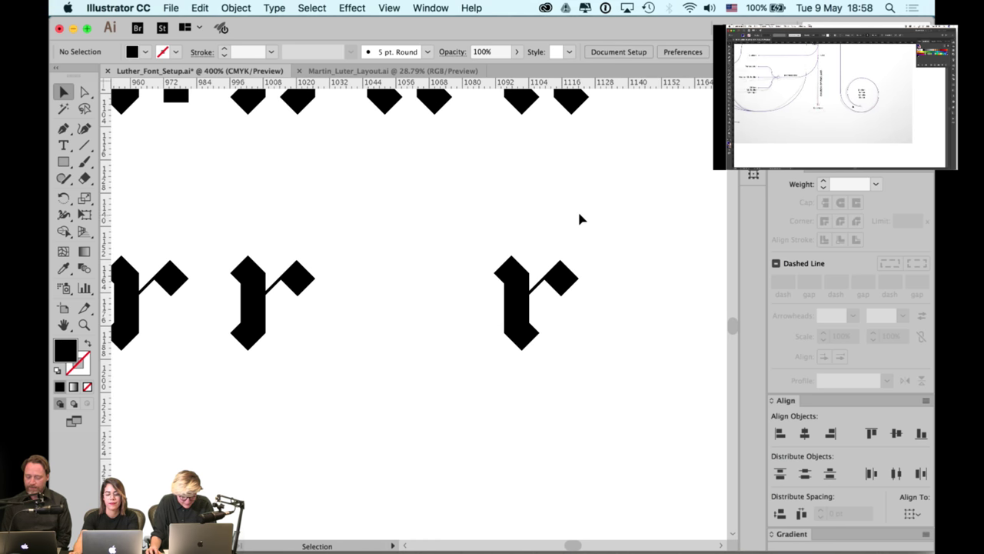
pyautogui.moveTo(580, 212); pyautogui.dragTo(388, 315)
pyautogui.moveTo(342, 260); pyautogui.dragTo(463, 254)
pyautogui.moveTo(576, 217); pyautogui.dragTo(547, 217)
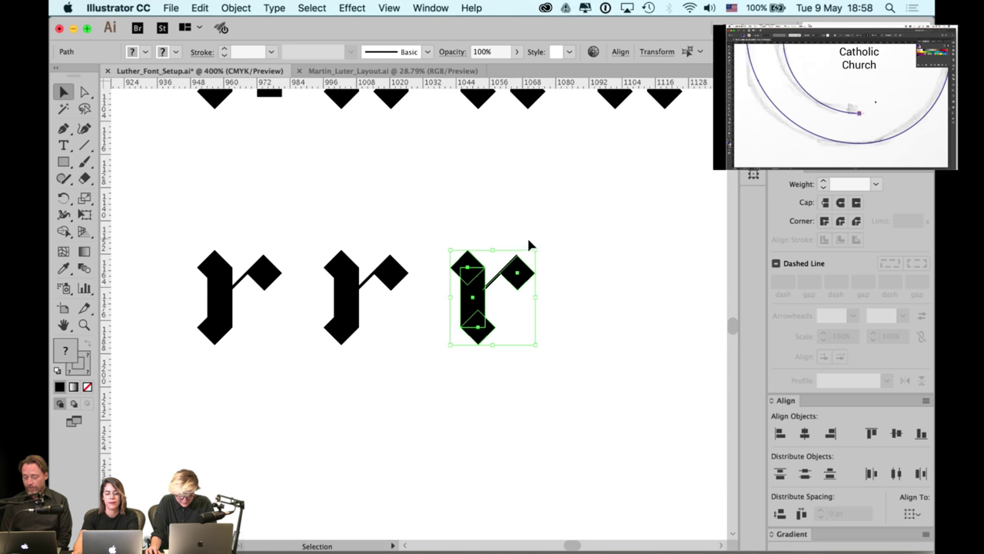
# Duplicate the third r to the right in the same row and delete the diamond on top of the copy's stem
pyautogui.moveTo(499, 269); pyautogui.dragTo(645, 271)
pyautogui.click(626, 201)
pyautogui.moveTo(644, 199); pyautogui.dragTo(485, 193)
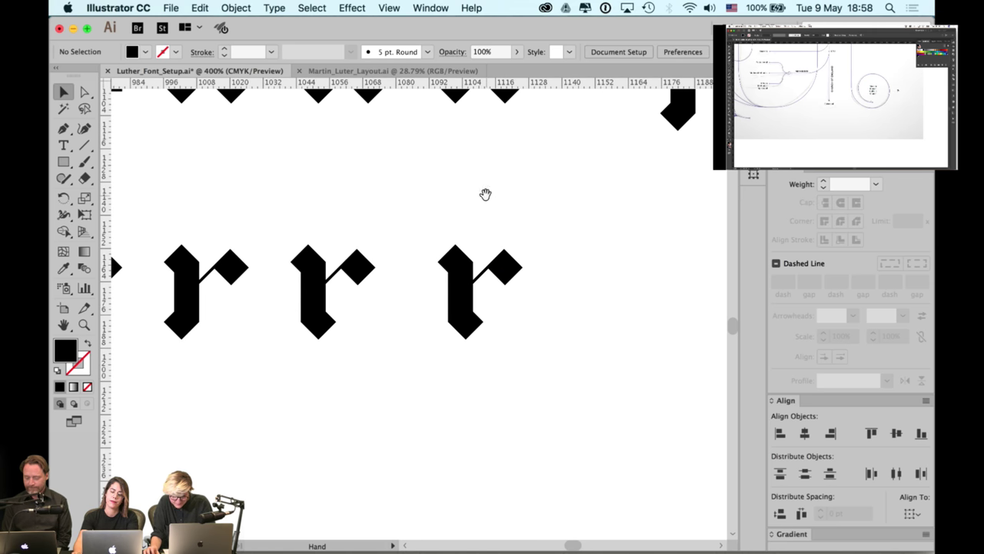
pyautogui.click(457, 260)
pyautogui.press('Delete')
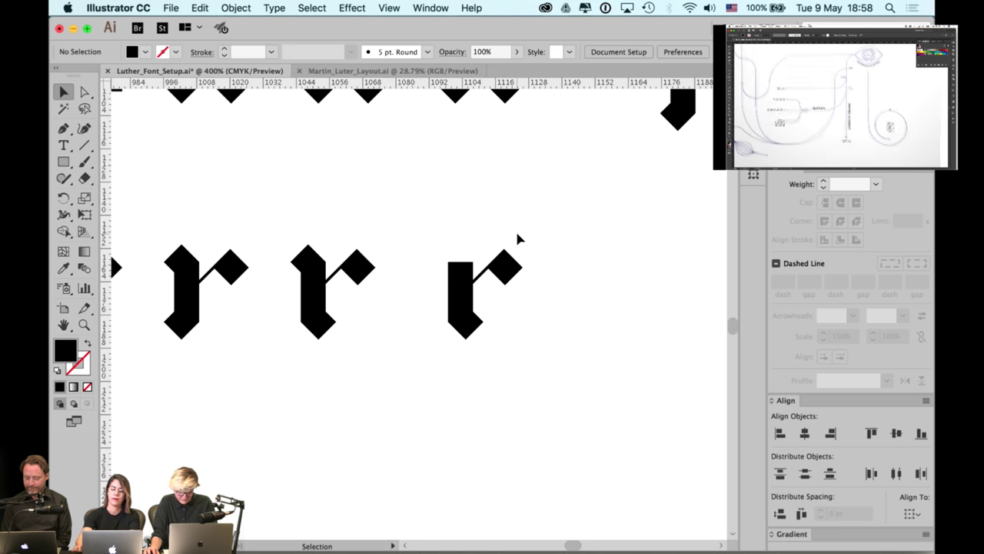
# Extend the flat top of the fourth r's stem upward to the height of the upper tip of its right diamond
pyautogui.press('a')
pyautogui.scroll(2, 509, 235)
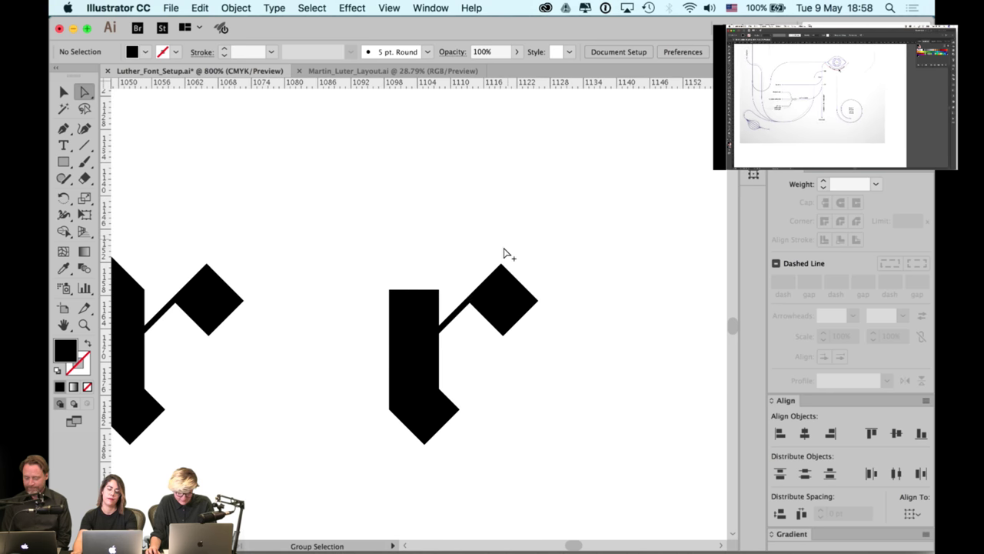
pyautogui.moveTo(449, 279); pyautogui.dragTo(440, 261)
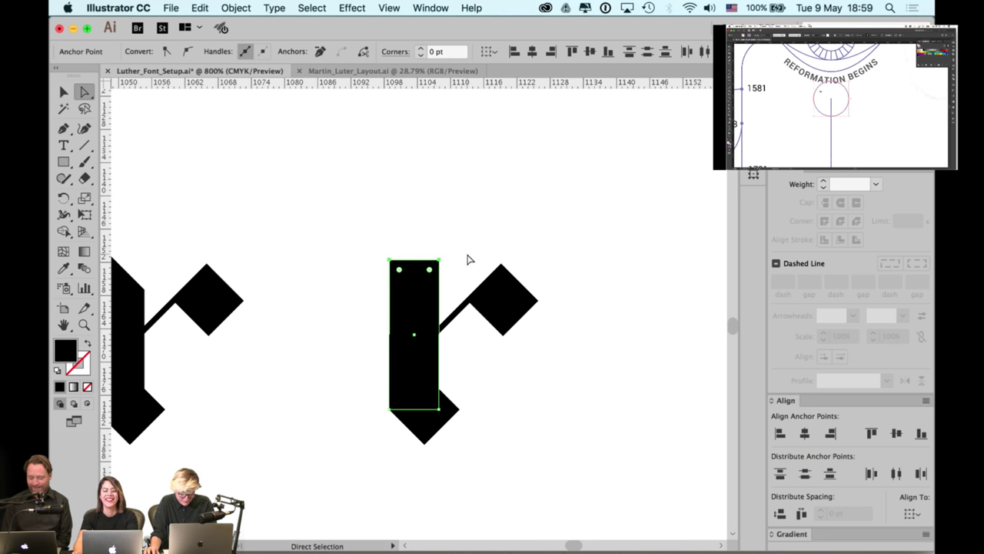
pyautogui.moveTo(439, 260); pyautogui.dragTo(444, 268)
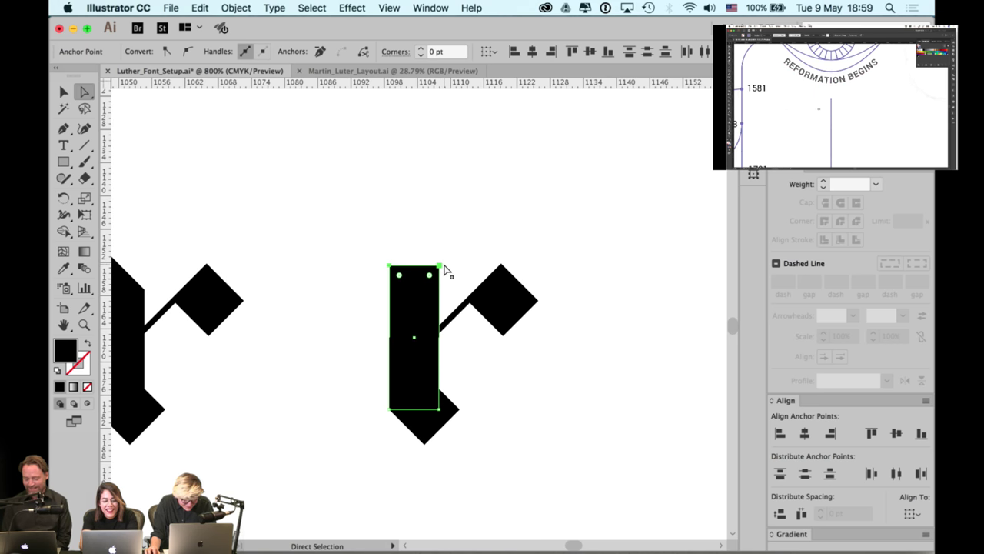
pyautogui.press('super+z')
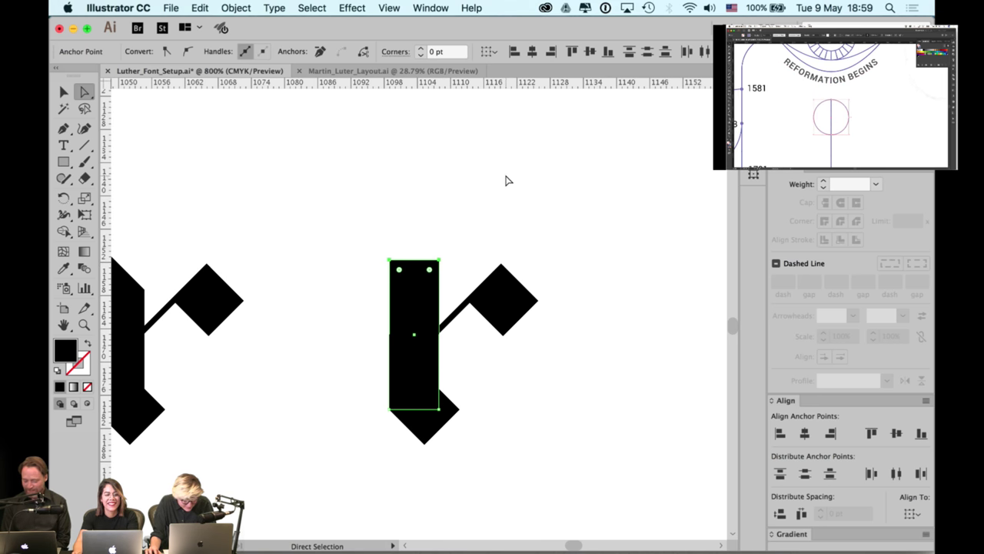
pyautogui.click(510, 197)
pyautogui.moveTo(509, 216); pyautogui.dragTo(492, 170)
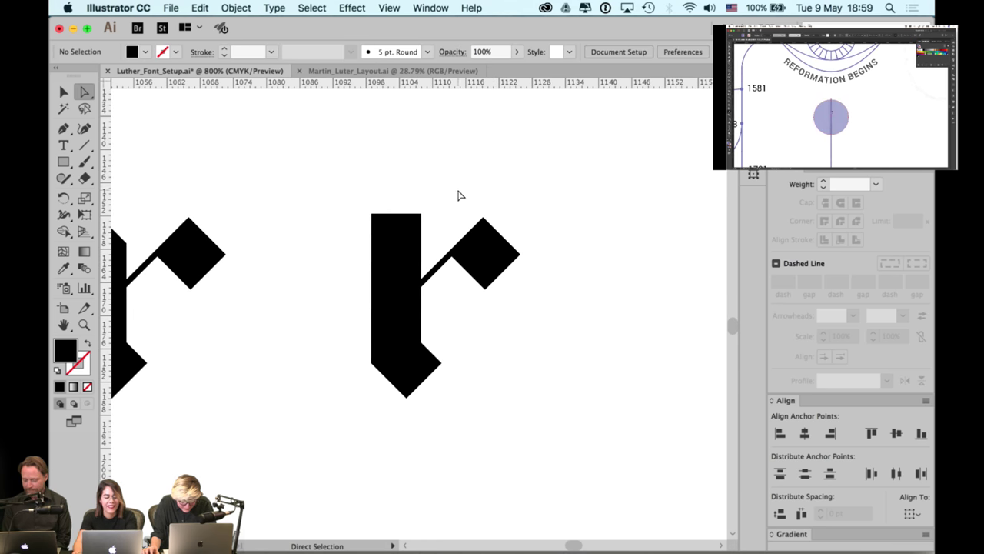
pyautogui.moveTo(436, 201); pyautogui.dragTo(421, 221)
pyautogui.click(471, 197)
# Move the whole flat-topped r closer to the third r so its spacing roughly matches the rest of the row
pyautogui.scroll(-2, 472, 226)
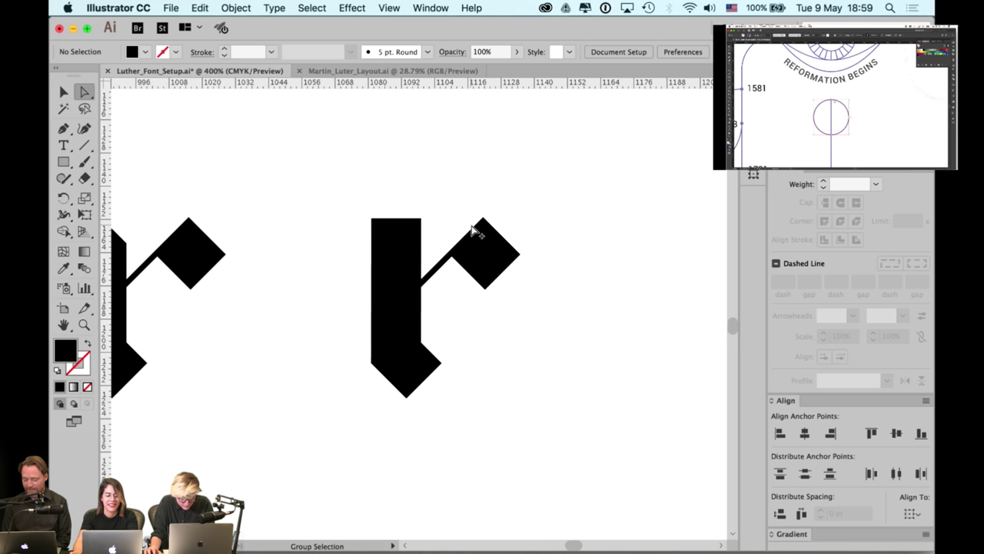
pyautogui.scroll(-1, 475, 228)
pyautogui.press('v')
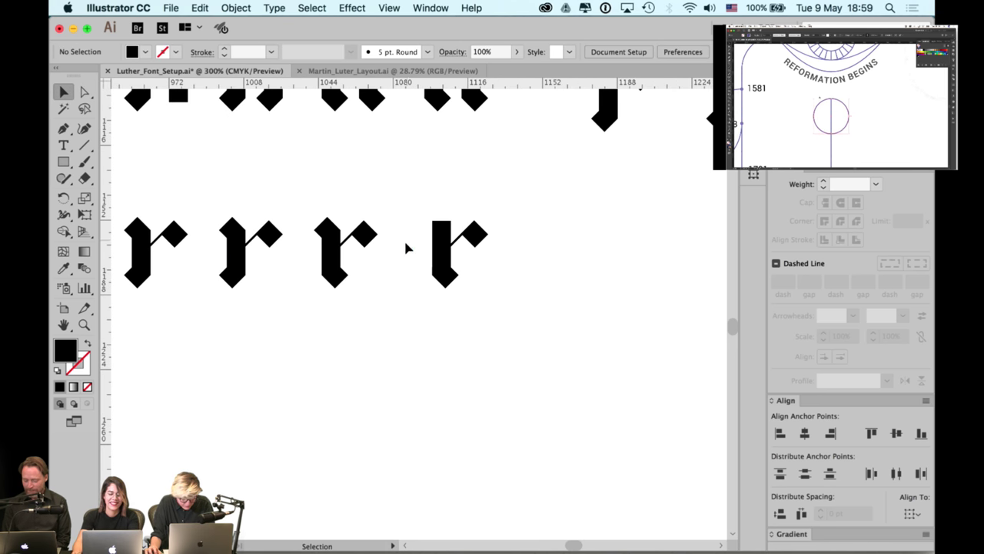
pyautogui.moveTo(399, 298); pyautogui.dragTo(537, 310)
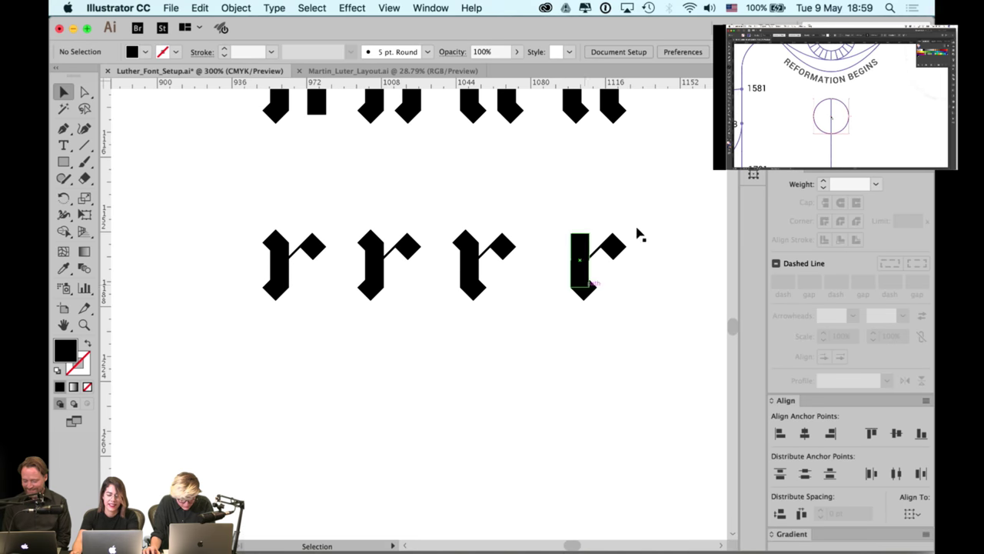
pyautogui.moveTo(663, 180); pyautogui.dragTo(541, 298)
pyautogui.moveTo(612, 251); pyautogui.dragTo(407, 273)
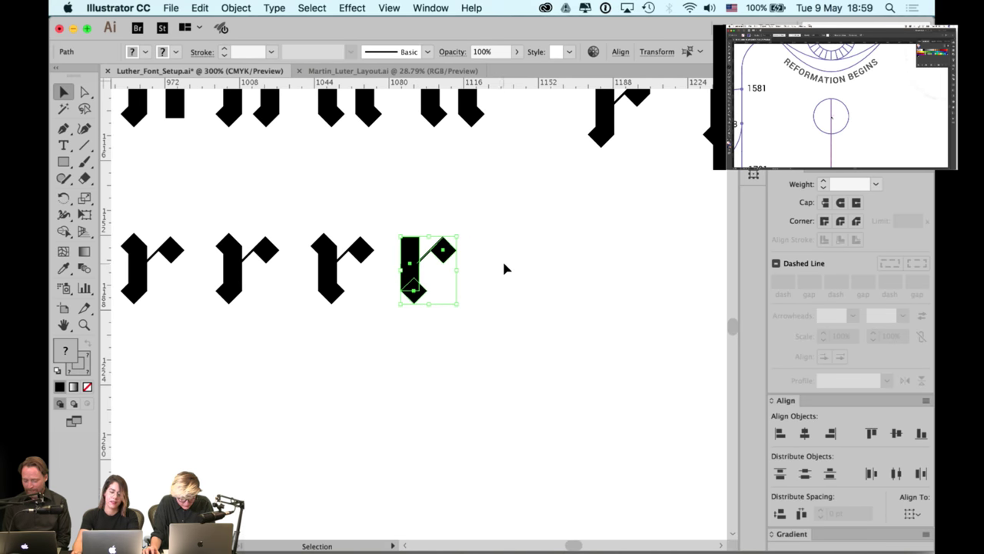
pyautogui.press('Right')
pyautogui.press('Right')
pyautogui.press('Right')
pyautogui.press('Right')
pyautogui.press('Right')
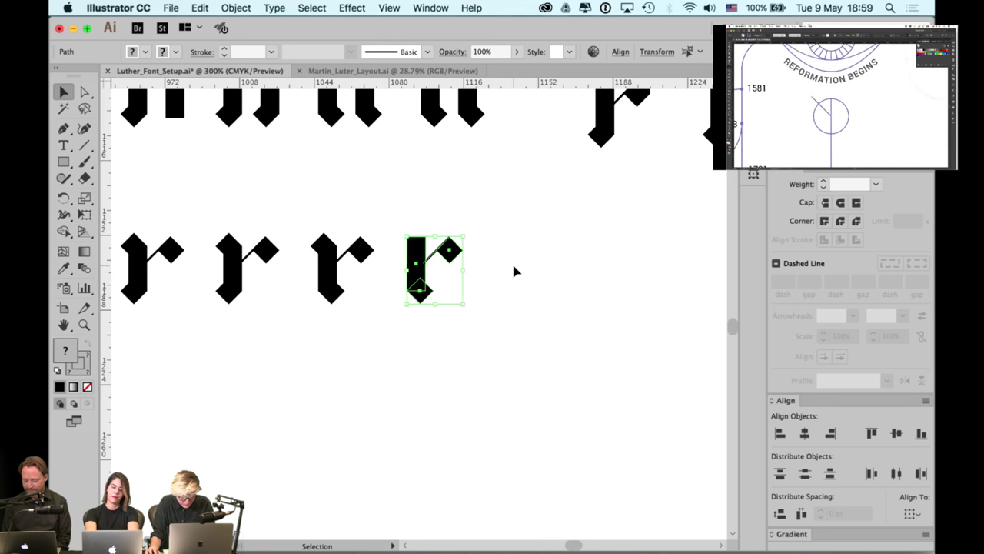
pyautogui.click(513, 266)
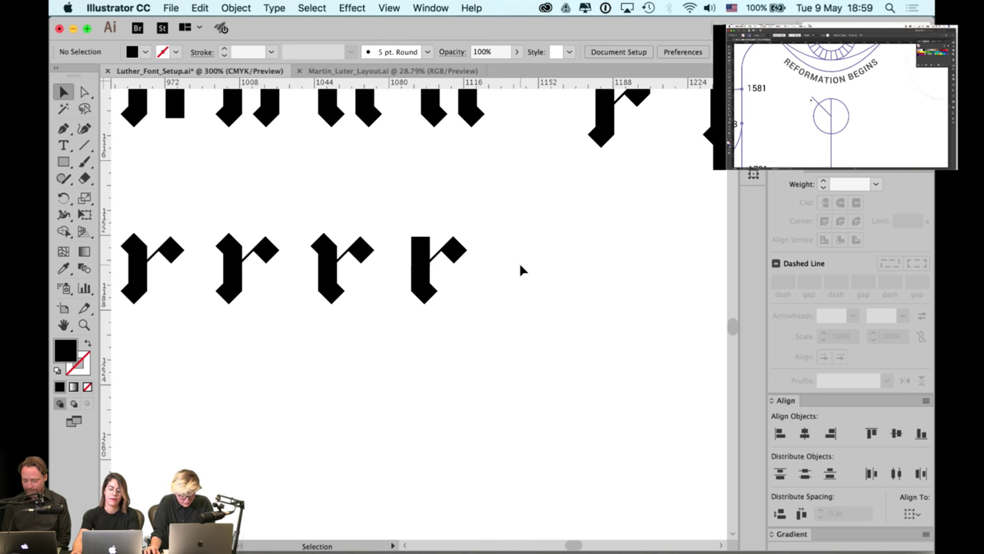
# Duplicate the flat-topped fourth r to the right in the same row to make a fifth r
pyautogui.moveTo(507, 198); pyautogui.dragTo(562, 310)
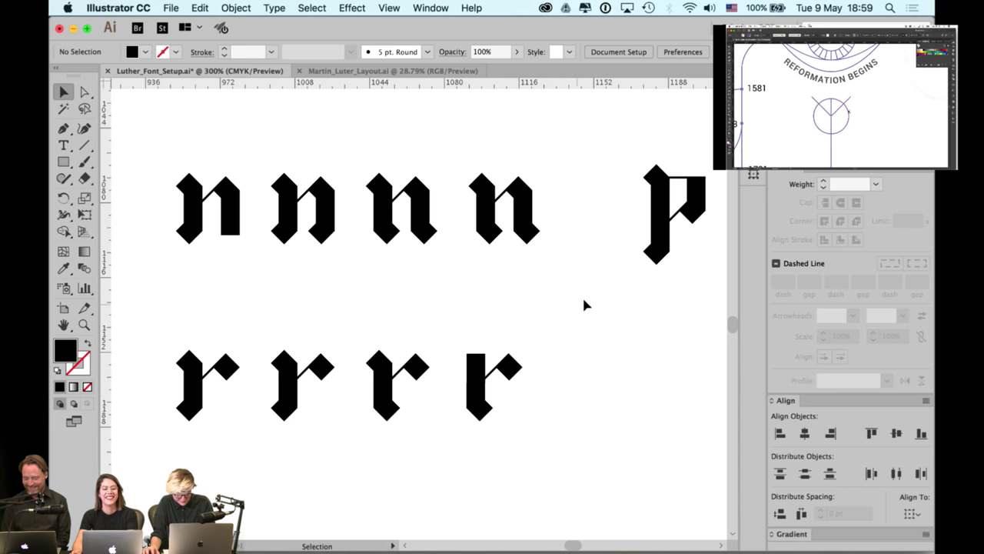
pyautogui.moveTo(516, 331); pyautogui.dragTo(460, 433)
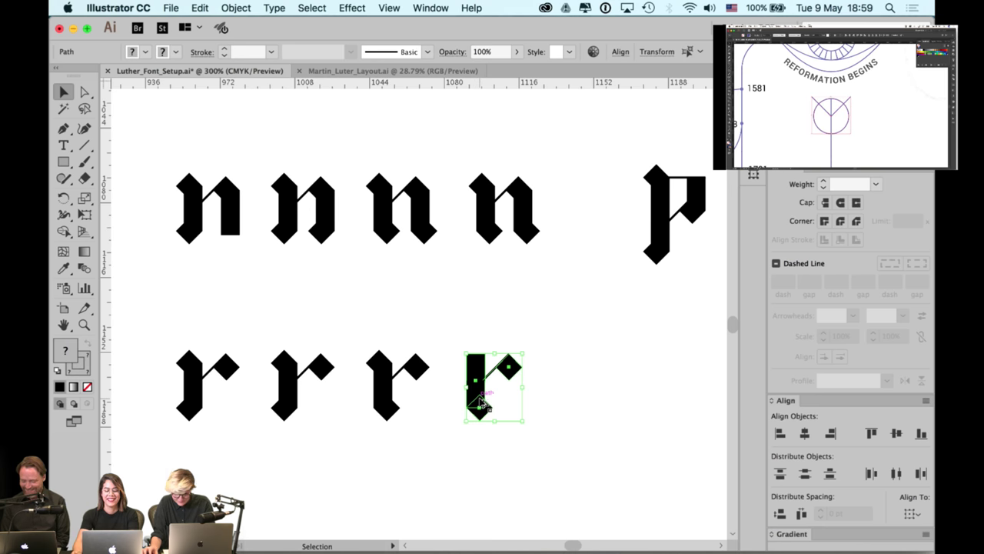
pyautogui.moveTo(486, 402); pyautogui.dragTo(572, 402)
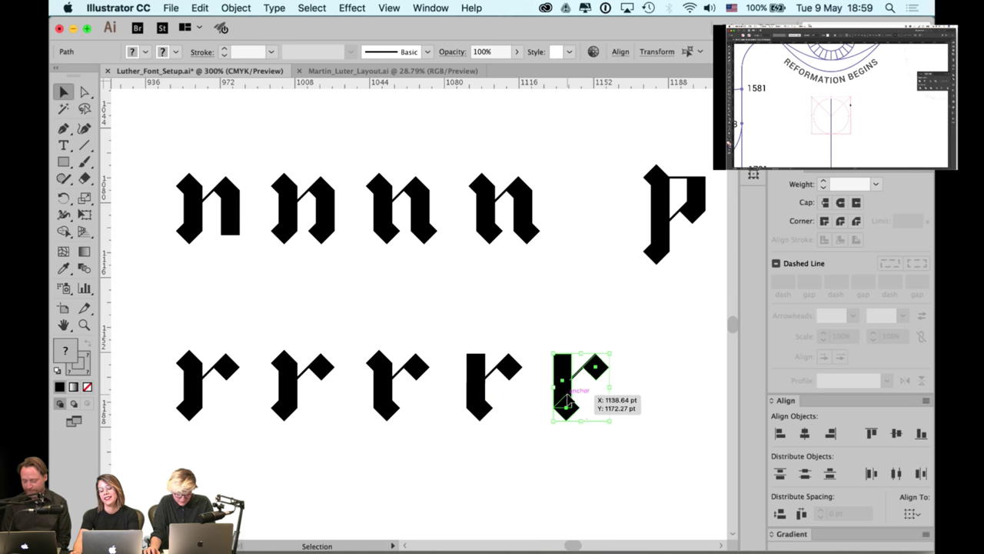
pyautogui.click(604, 417)
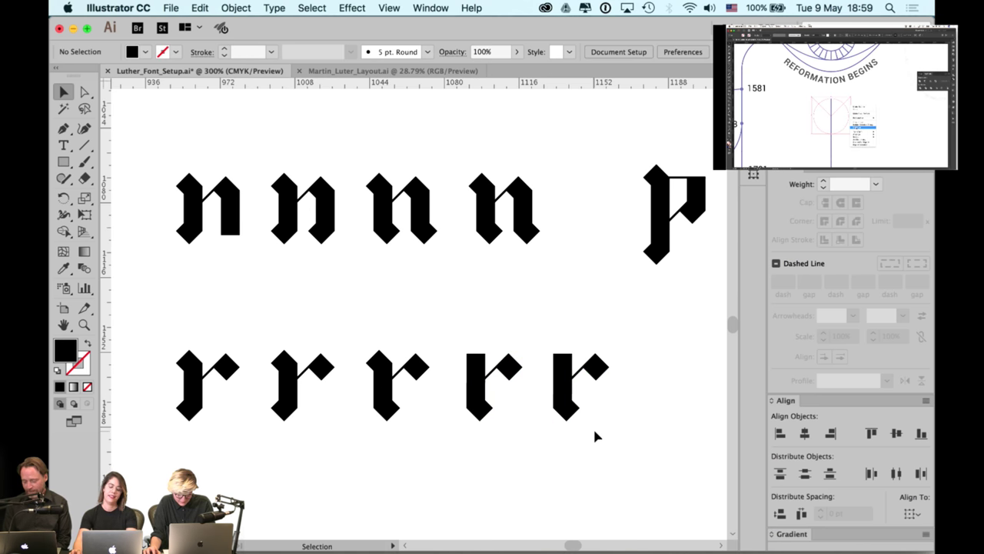
# Nudge the fifth r's hairline and right diamond together slightly closer to its stem
pyautogui.click(586, 373)
pyautogui.press('Left')
pyautogui.press('Left')
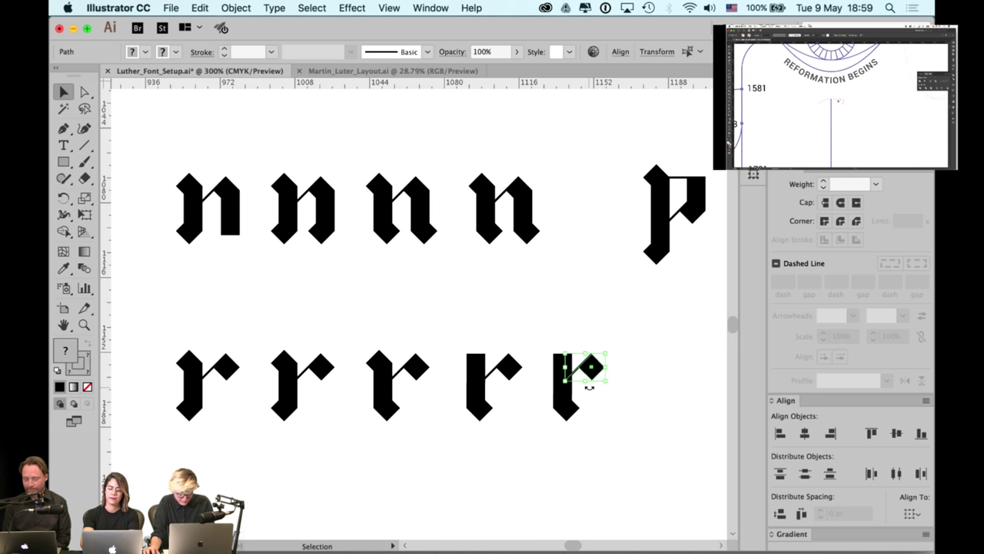
pyautogui.press('Right')
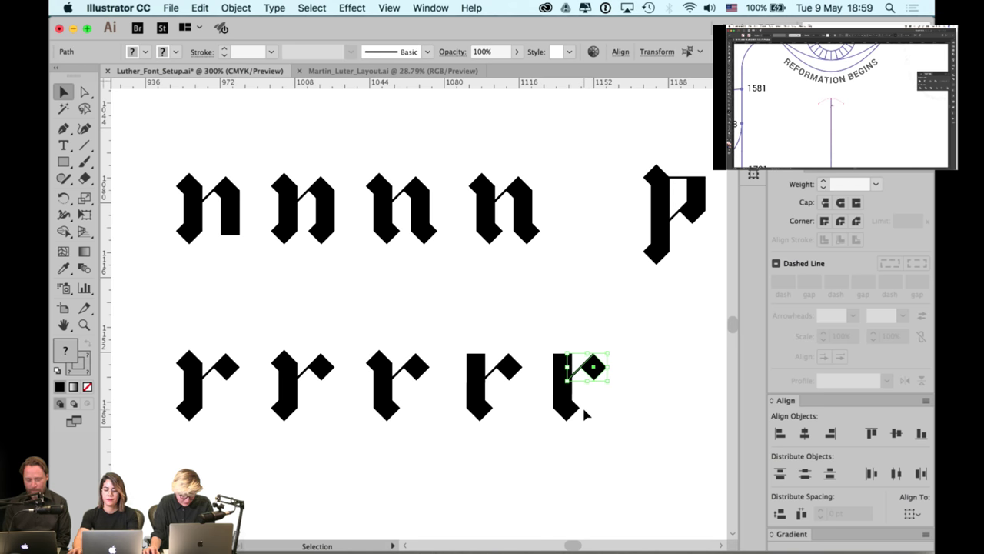
pyautogui.click(580, 280)
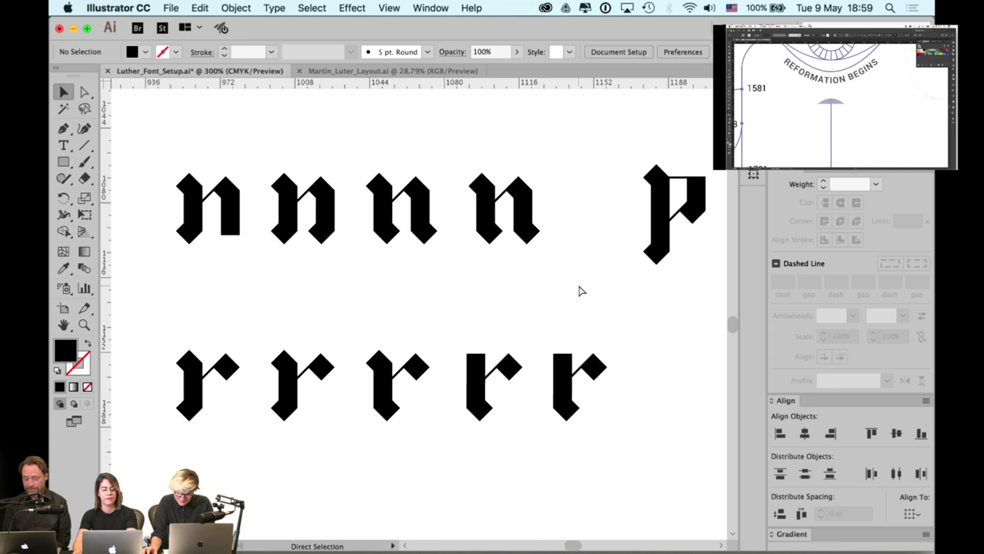
# Hide the panels and review the r variants alongside the h, n, p and d letters
pyautogui.scroll(-2, 565, 307)
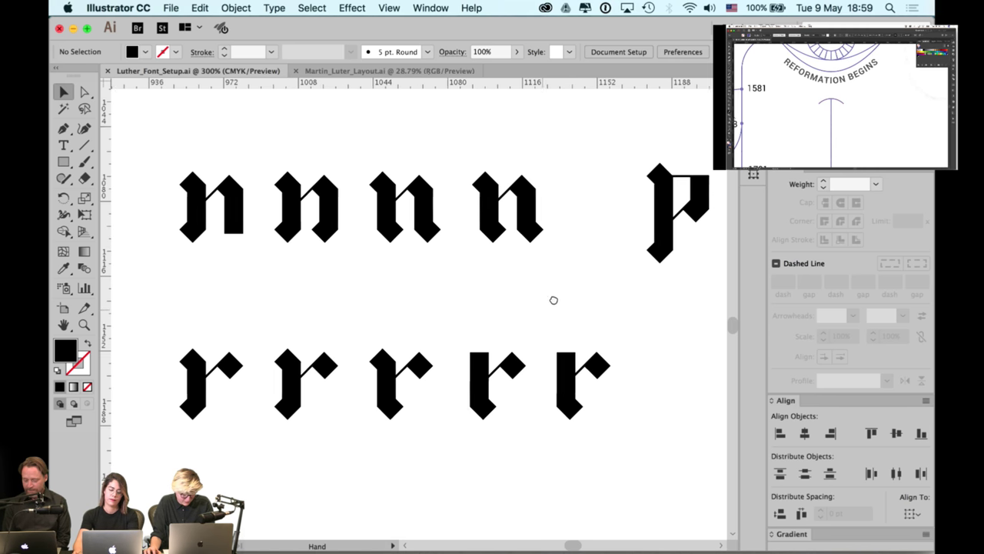
pyautogui.press('Tab')
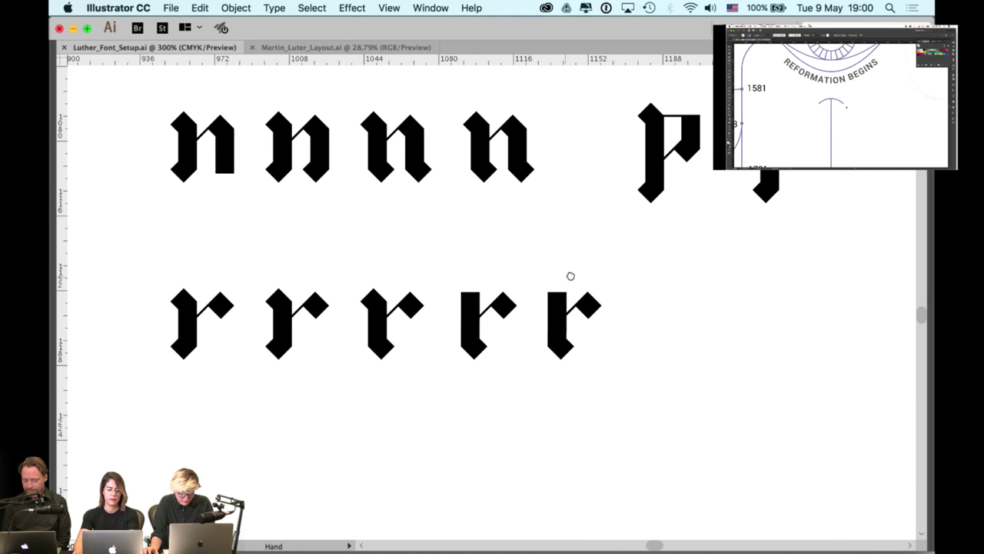
pyautogui.hscroll(-2, 582, 278)
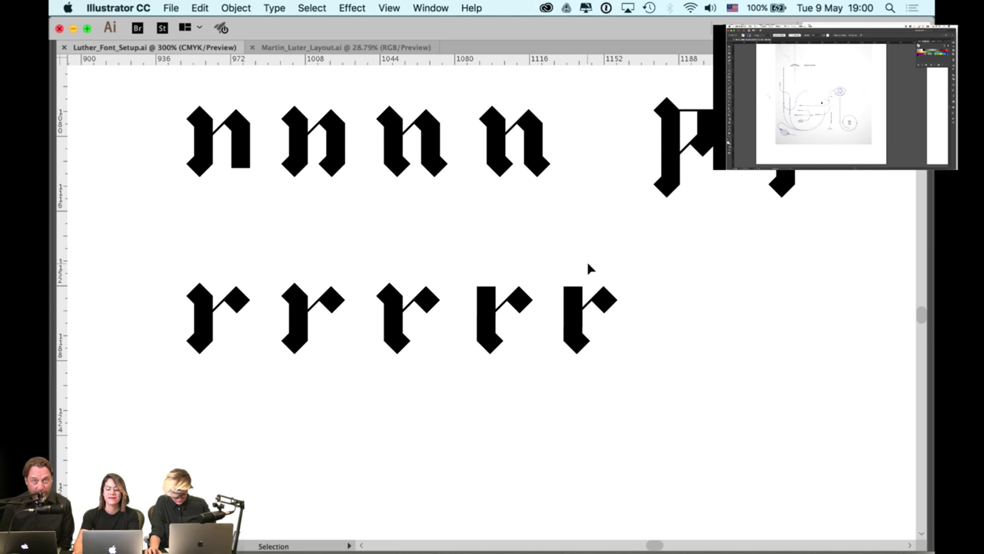
pyautogui.scroll(-1, 584, 253)
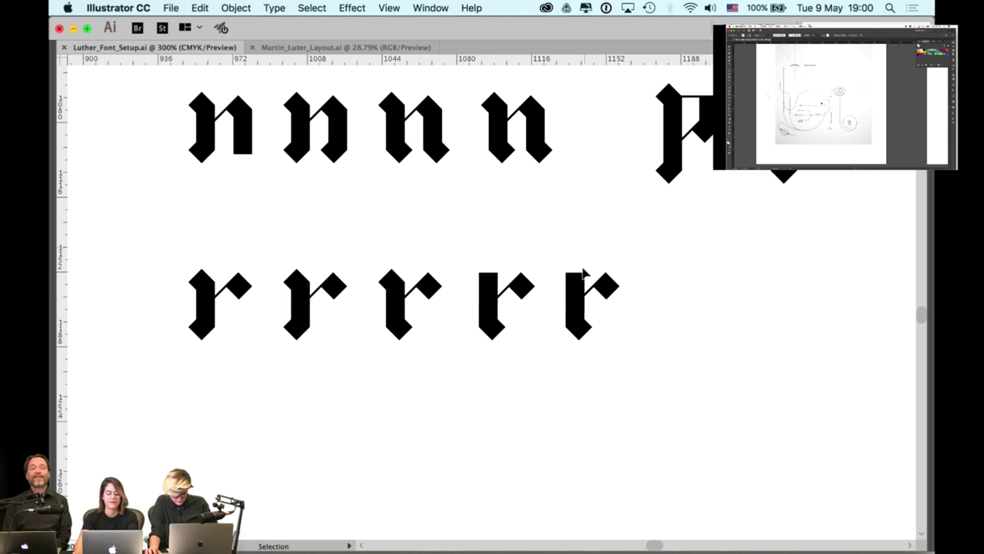
pyautogui.click(581, 297)
pyautogui.scroll(-1, 582, 297)
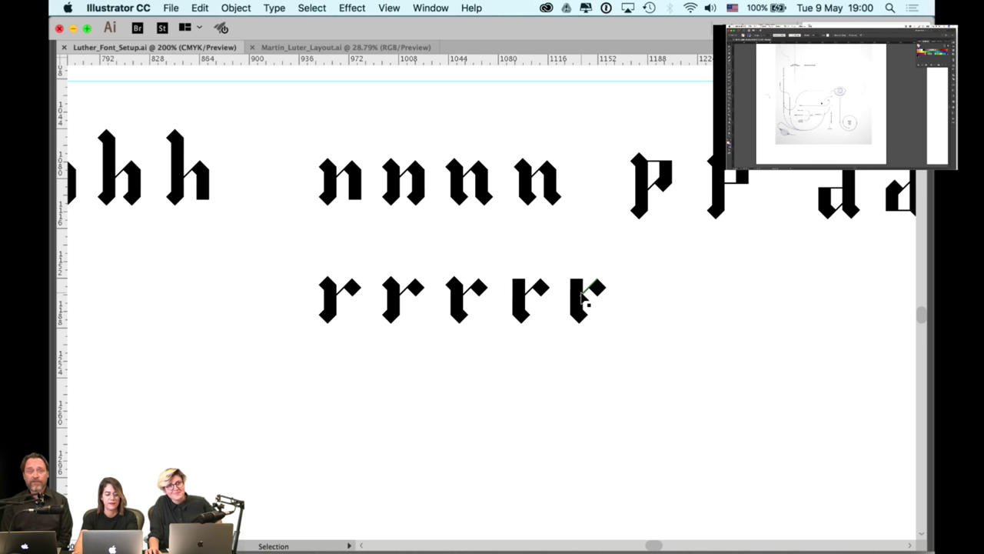
pyautogui.scroll(-1, 582, 298)
pyautogui.moveTo(467, 301); pyautogui.dragTo(560, 291)
pyautogui.moveTo(487, 287); pyautogui.dragTo(394, 292)
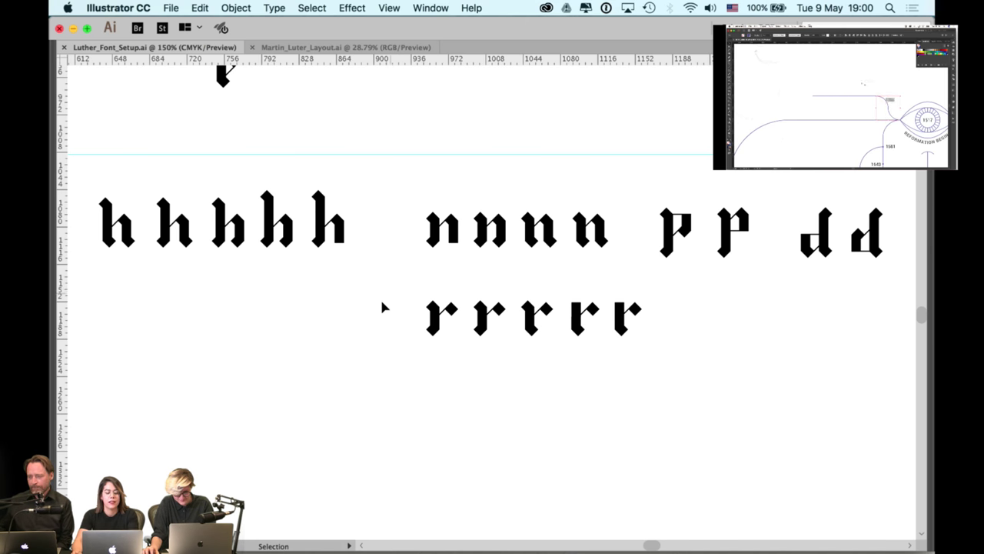
pyautogui.moveTo(409, 286); pyautogui.dragTo(429, 358)
pyautogui.moveTo(463, 285); pyautogui.dragTo(532, 267)
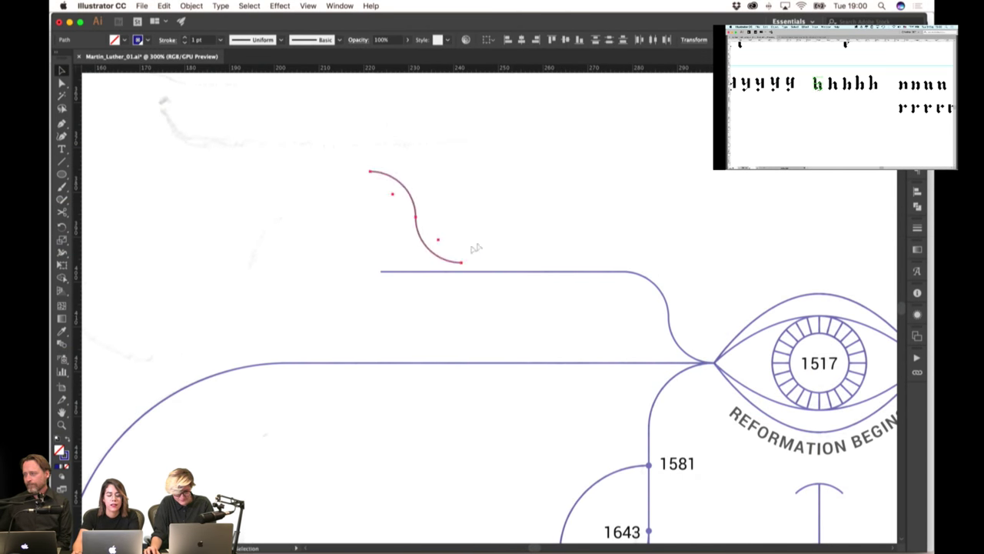
# Undo the stray move of the S-curve and place a copy at the open end of the upper horizontal line
pyautogui.moveTo(437, 247); pyautogui.dragTo(562, 223)
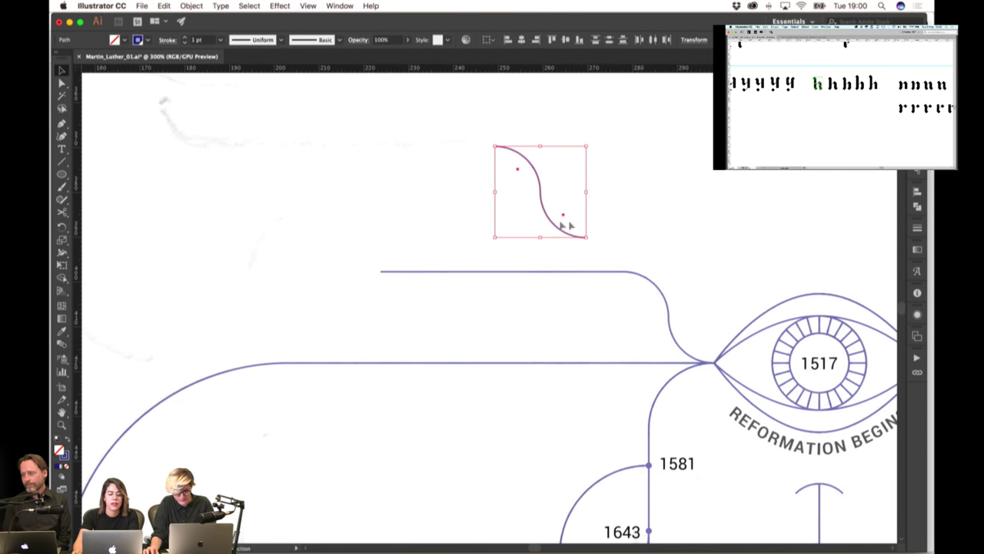
pyautogui.press('super+z')
pyautogui.moveTo(715, 363); pyautogui.dragTo(382, 273)
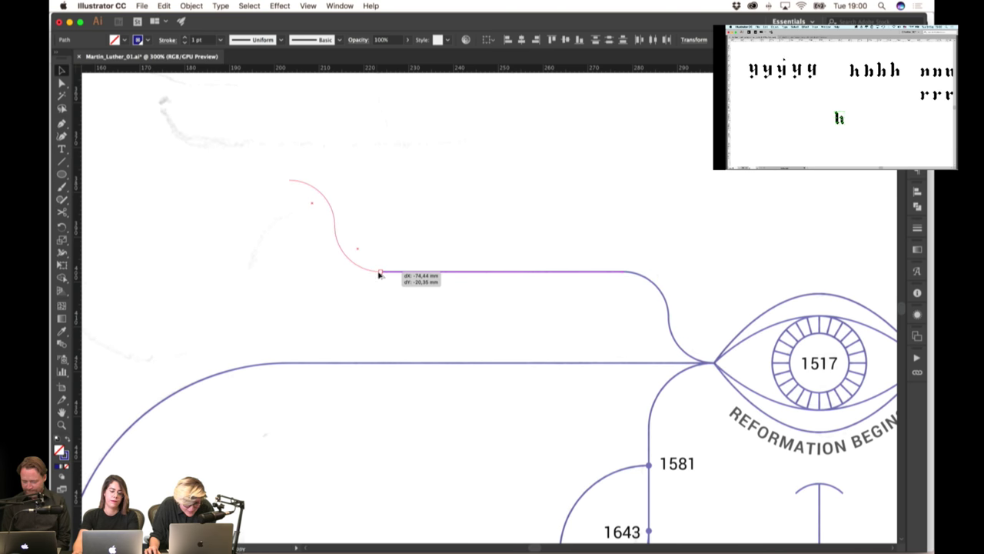
# Shrink the copied curve at the horizontal line's end and continue it with a small semicircular arch
pyautogui.moveTo(289, 178); pyautogui.dragTo(315, 209)
pyautogui.click(365, 192)
pyautogui.click(385, 215)
pyautogui.moveTo(413, 215); pyautogui.dragTo(543, 222)
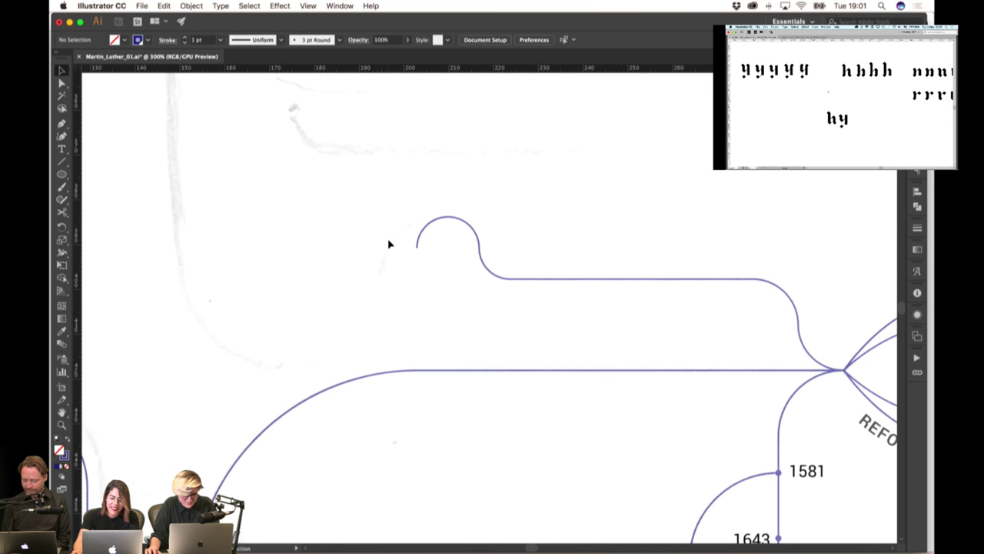
pyautogui.scroll(-1, 390, 241)
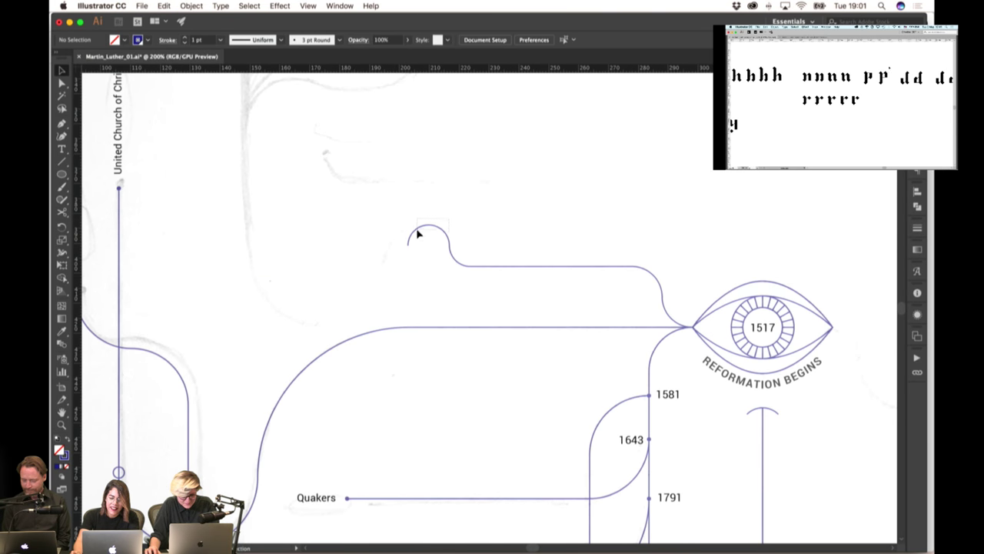
# Enlarge the small semicircular arch slightly, keeping its right end joined to the quarter-curve below it
pyautogui.click(418, 234)
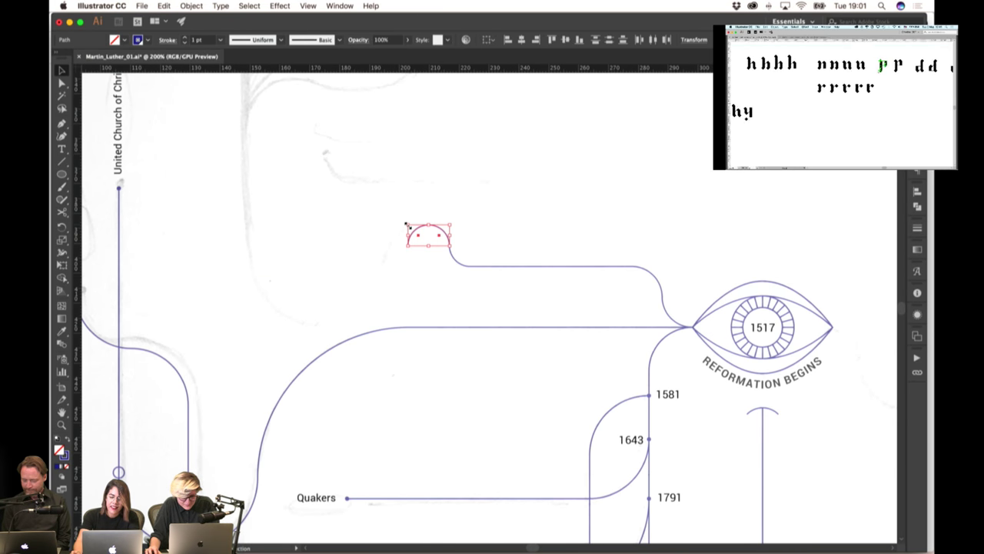
pyautogui.moveTo(407, 225)
pyautogui.mouseDown()
pyautogui.moveTo(391, 213)
pyautogui.moveTo(402, 224)
pyautogui.mouseUp()
pyautogui.keyDown('shift'); pyautogui.click(458, 262); pyautogui.keyUp('shift')
pyautogui.click(492, 253)
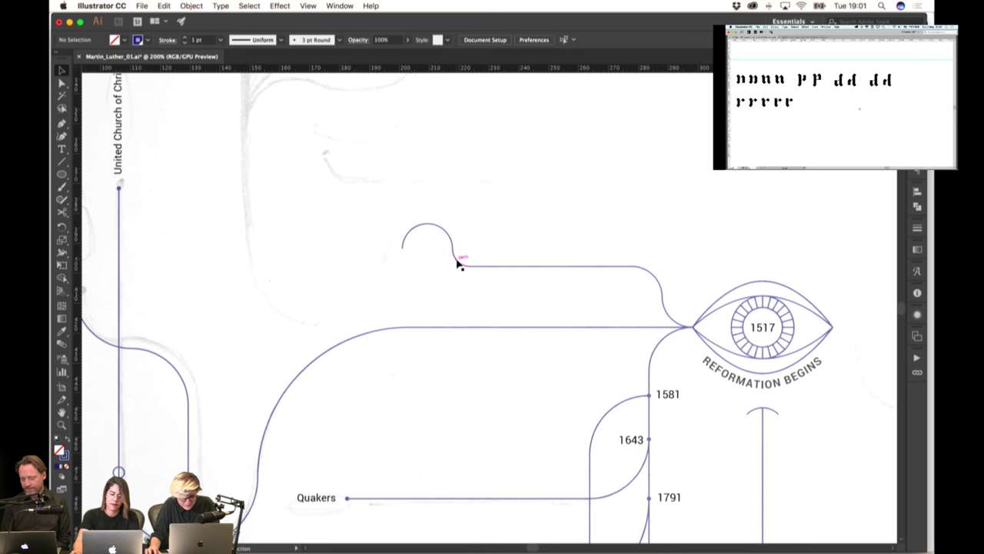
pyautogui.click(456, 261)
pyautogui.click(400, 235)
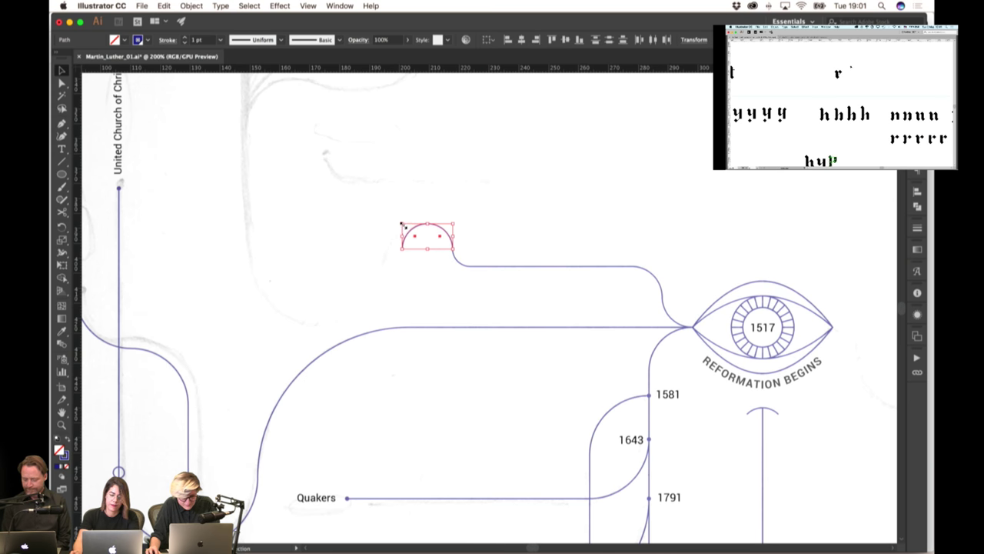
# Enlarge the arch and add a larger flipped copy as a downward bowl joined to the arch's left end
pyautogui.moveTo(402, 224); pyautogui.dragTo(320, 325)
pyautogui.click(398, 286)
pyautogui.click(425, 223)
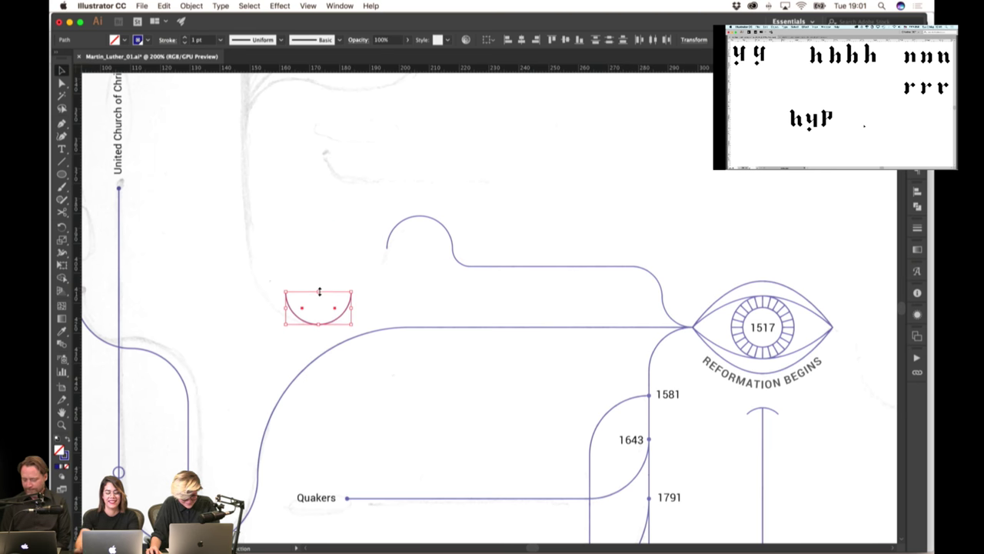
pyautogui.moveTo(321, 287); pyautogui.dragTo(312, 254)
pyautogui.moveTo(389, 254); pyautogui.dragTo(386, 248)
pyautogui.moveTo(340, 198); pyautogui.dragTo(345, 248)
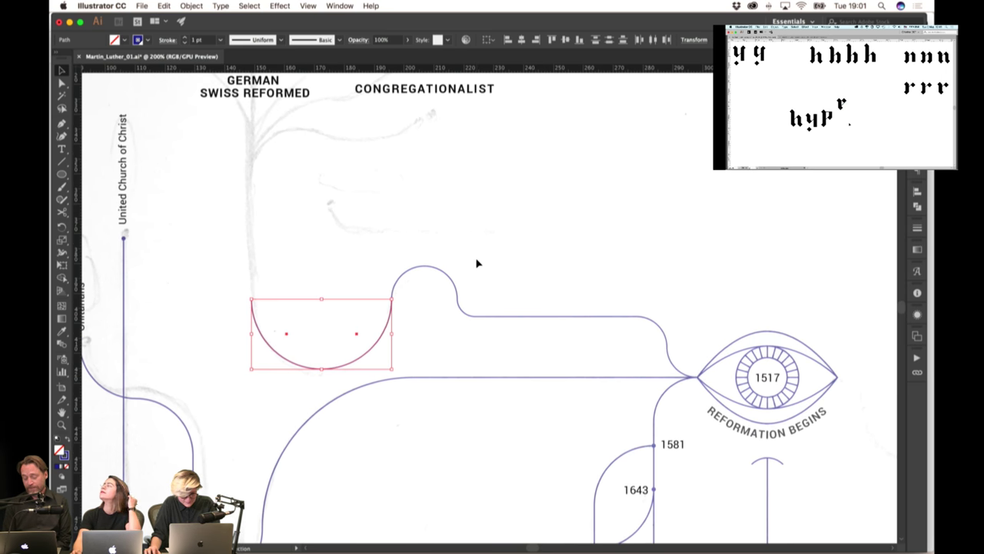
pyautogui.scroll(-1, 477, 259)
pyautogui.click(500, 384)
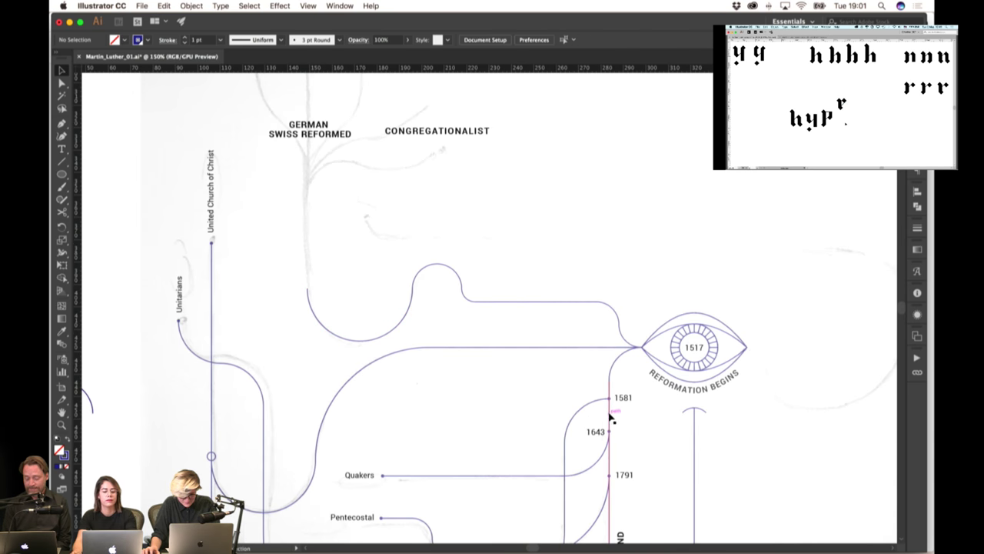
# Copy a vertical line from the Church of England branch and attach it upward from the bowl's left end
pyautogui.moveTo(609, 412); pyautogui.dragTo(358, 305)
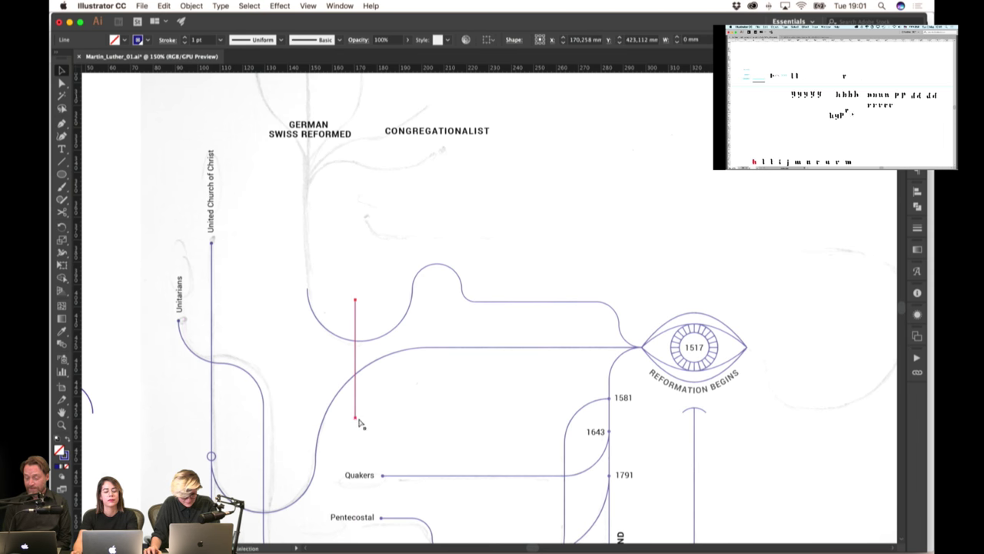
pyautogui.moveTo(356, 422); pyautogui.dragTo(307, 294)
pyautogui.click(352, 213)
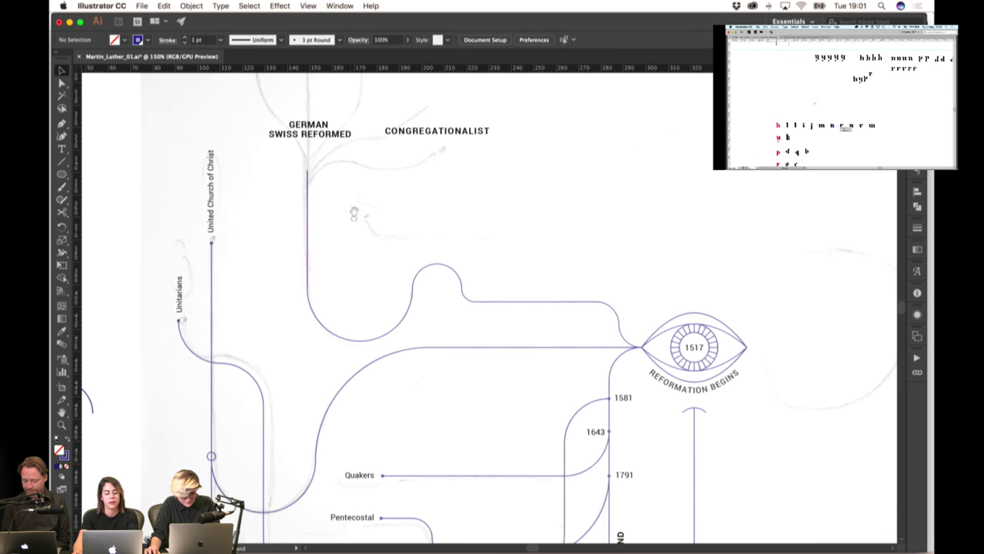
pyautogui.scroll(3, 319, 251)
pyautogui.moveTo(305, 234); pyautogui.dragTo(305, 260)
pyautogui.click(344, 269)
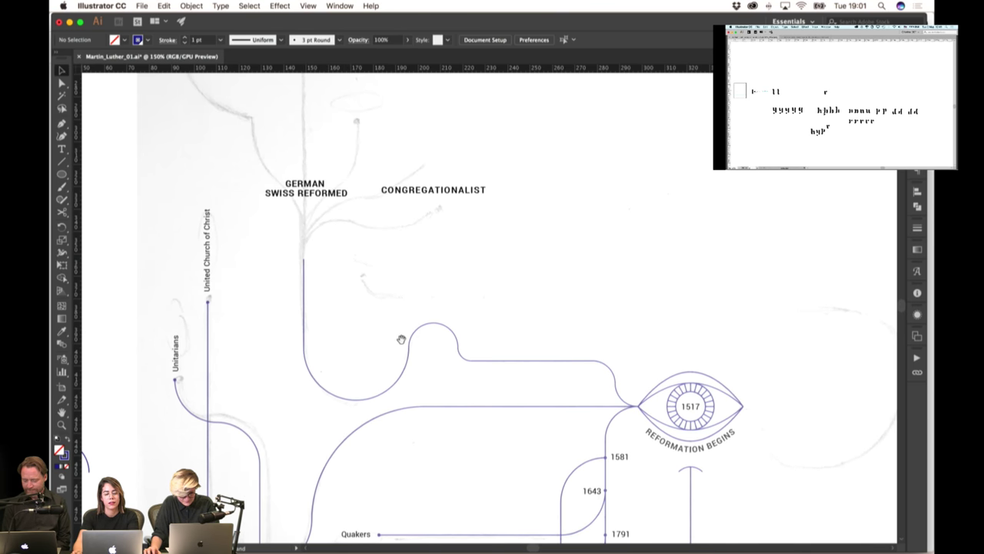
# Move the GERMAN SWISS REFORMED and CONGREGATIONALIST labels below the main line, placing CONGREGATIONALIST beneath the METHODISTS label
pyautogui.scroll(-3, 400, 338)
pyautogui.hscroll(1, 400, 339)
pyautogui.scroll(1, 356, 350)
pyautogui.moveTo(270, 120); pyautogui.dragTo(364, 390)
pyautogui.scroll(-5, 433, 197)
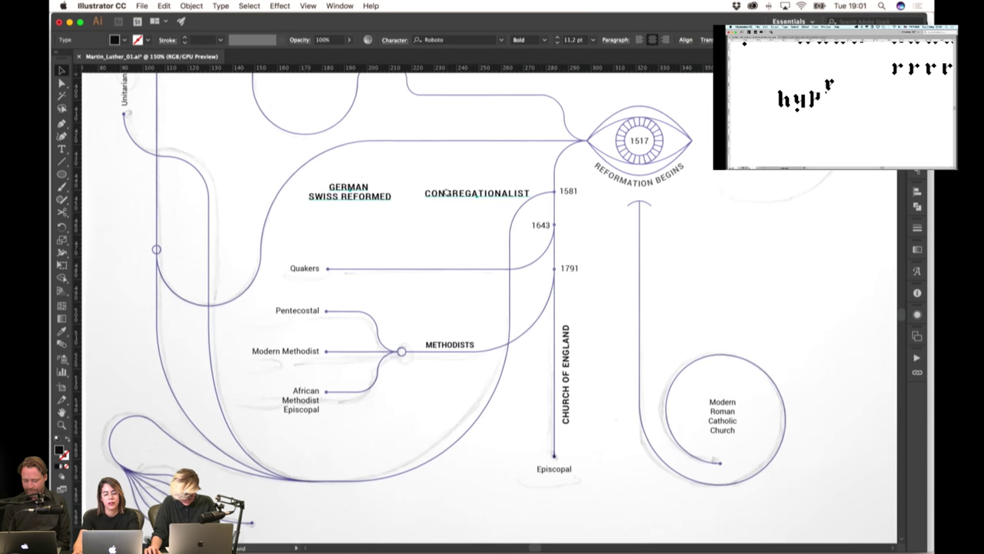
pyautogui.click(461, 219)
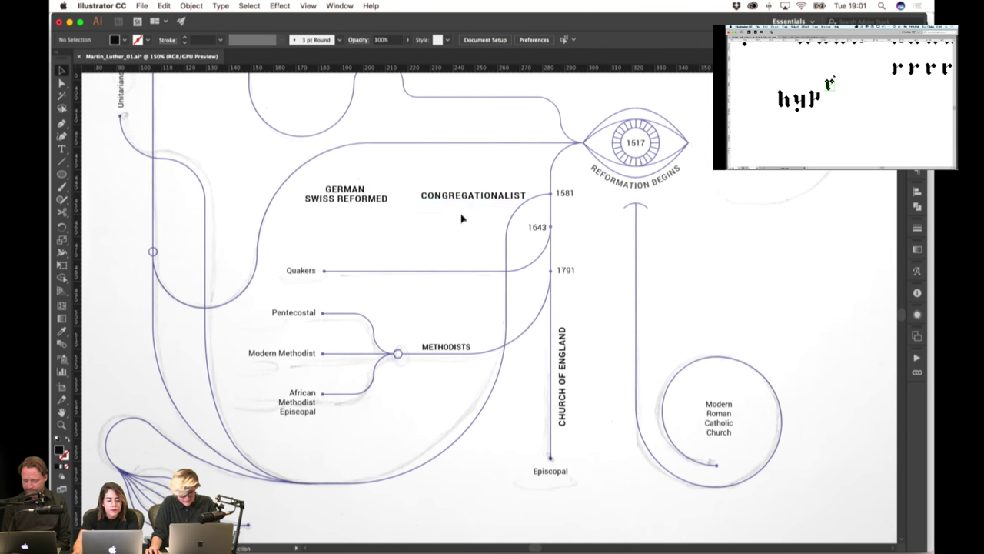
pyautogui.moveTo(465, 199); pyautogui.dragTo(466, 432)
# Join the GERMAN SWISS REFORMED label into a single line and move it to just above the Quakers branch
pyautogui.click(315, 162)
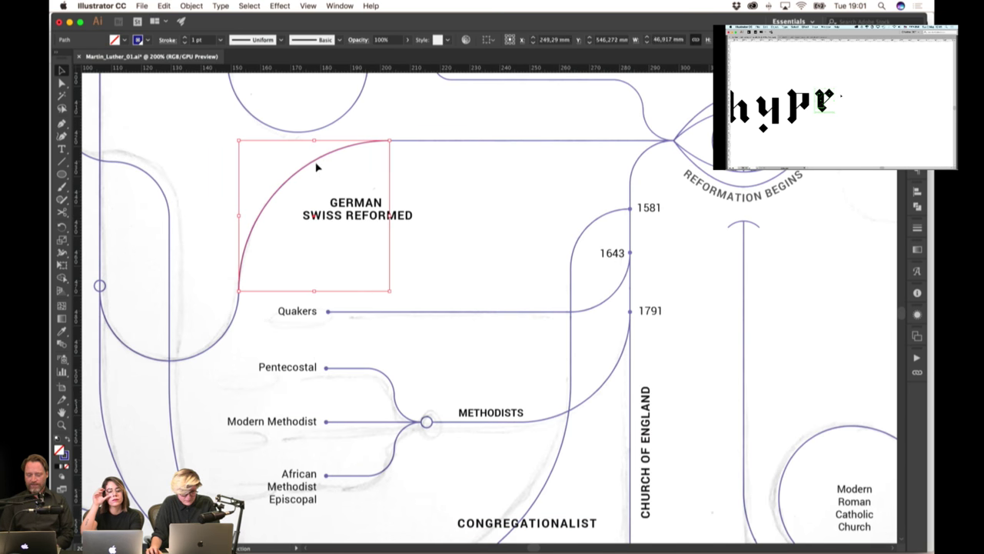
pyautogui.click(400, 212)
pyautogui.doubleClick(379, 201)
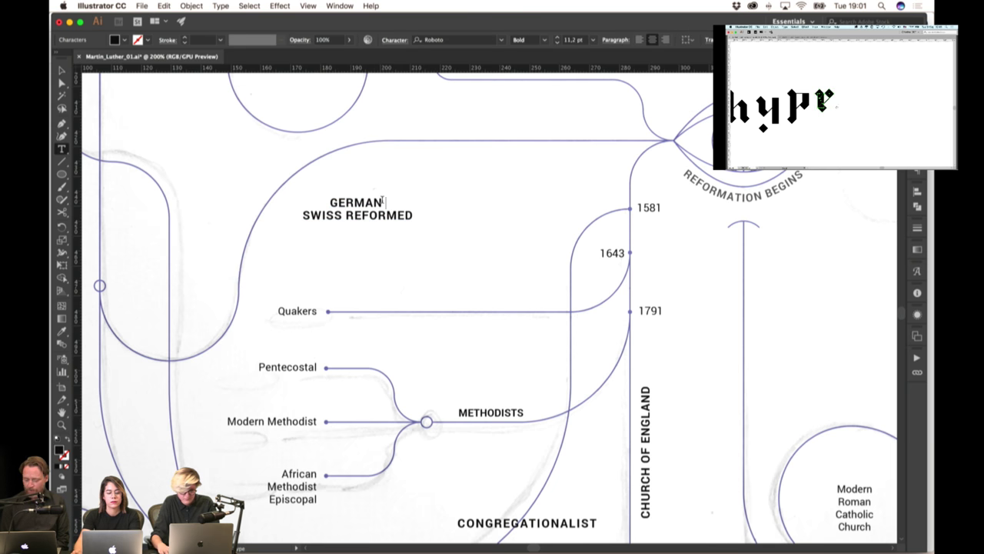
pyautogui.press('Delete')
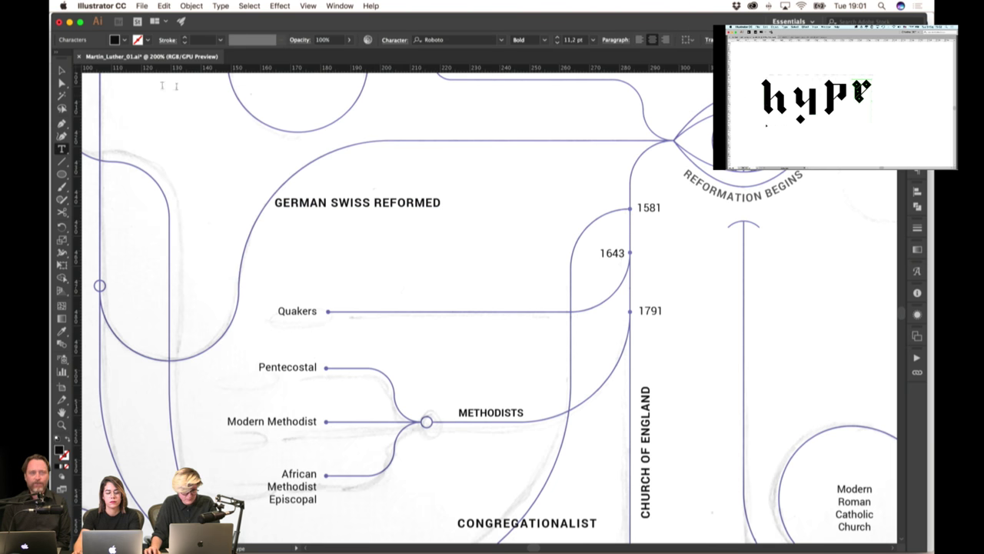
pyautogui.press('Escape')
pyautogui.moveTo(290, 204); pyautogui.dragTo(296, 248)
# Make a smaller copy of the large quarter-arc just inside the original as a baseline for curved text
pyautogui.click(260, 214)
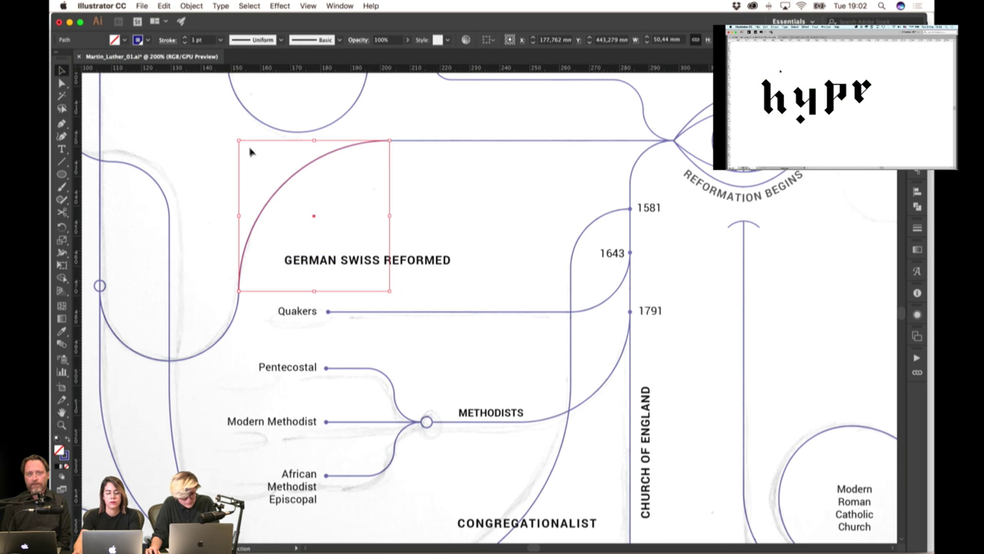
pyautogui.moveTo(238, 140); pyautogui.dragTo(249, 159)
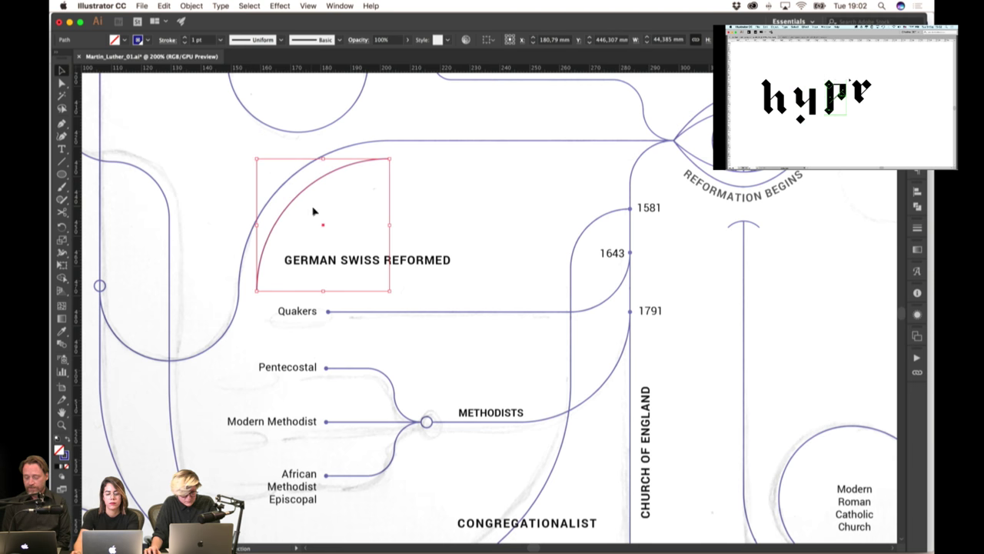
pyautogui.hscroll(-2, 284, 216)
# Cut the GERMAN SWISS REFORMED text from its straight label and paste it as type along the inner arc
pyautogui.click(62, 149)
pyautogui.tripleClick(445, 261)
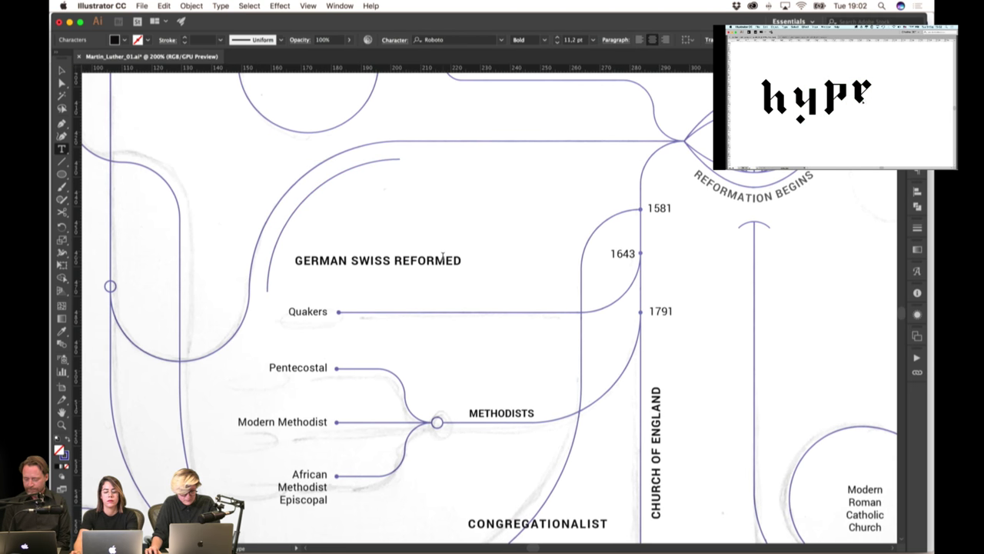
pyautogui.press('BackSpace')
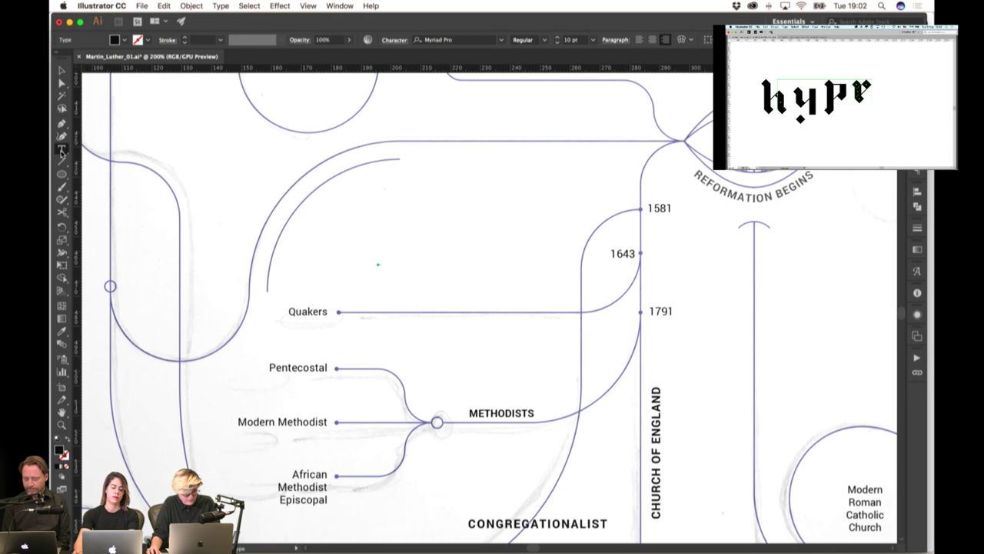
pyautogui.moveTo(62, 148); pyautogui.dragTo(88, 174)
pyautogui.click(286, 220)
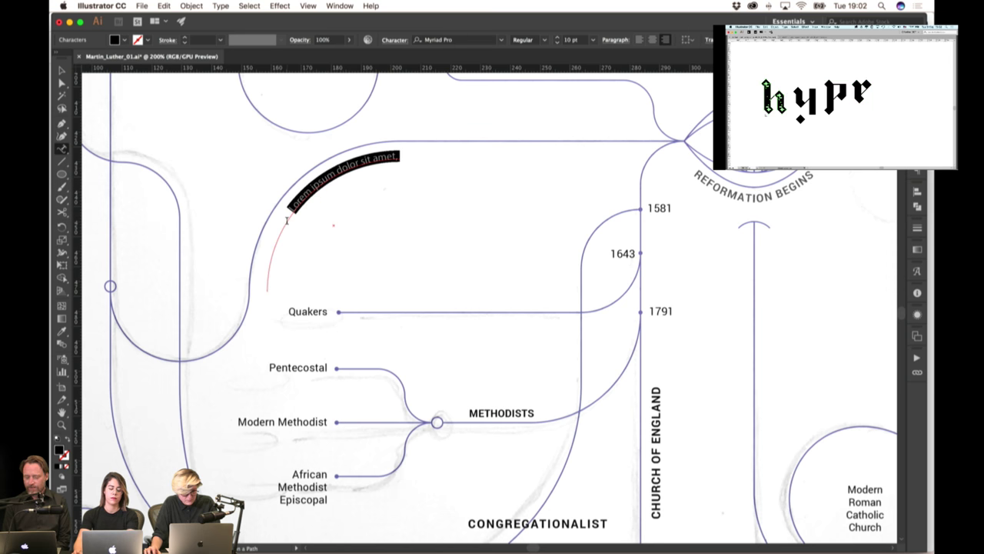
pyautogui.press('super+v')
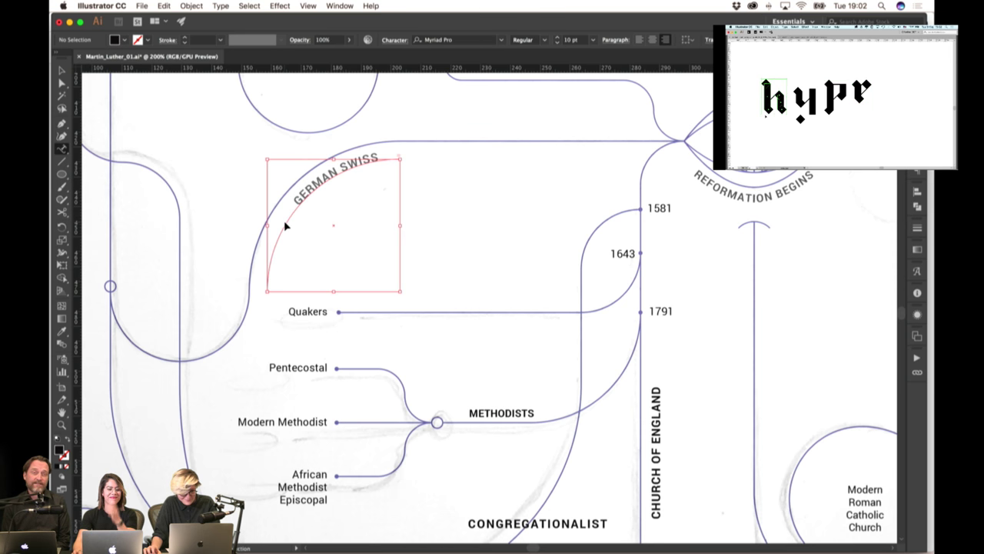
# Extend the path text's start to the arc's lower end so that the full GERMAN SWISS REFORMED label fits
pyautogui.press('super+a')
pyautogui.click(61, 84)
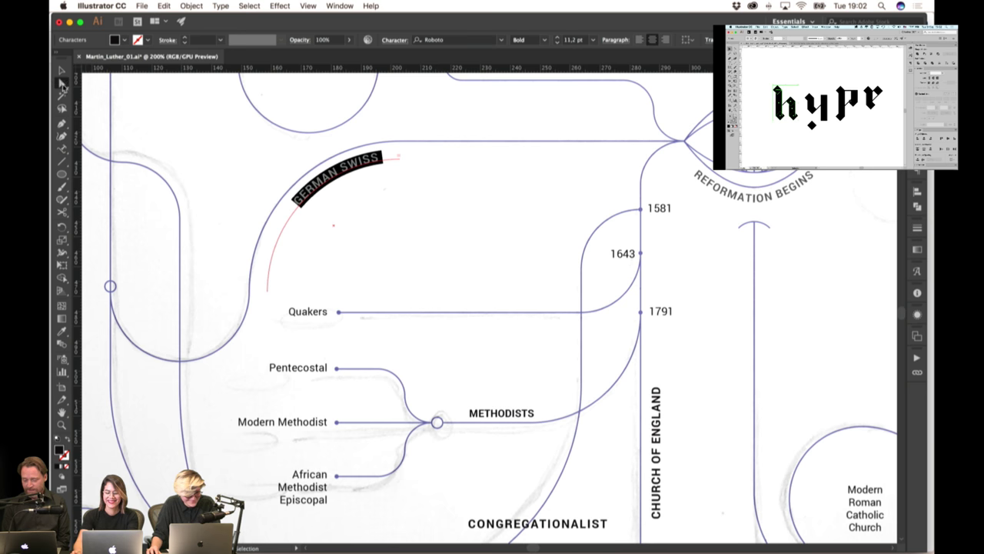
pyautogui.moveTo(280, 219); pyautogui.dragTo(258, 292)
pyautogui.press('v')
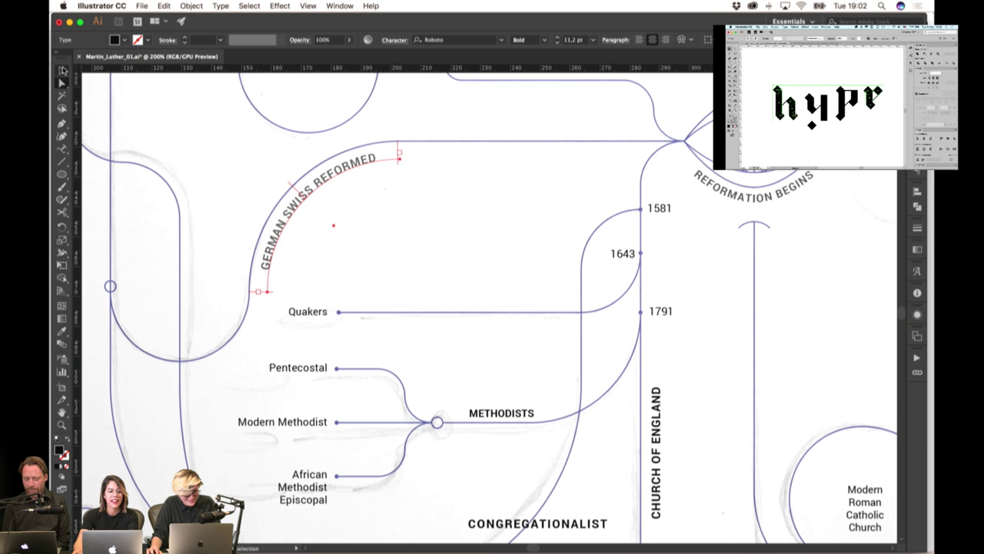
pyautogui.click(204, 156)
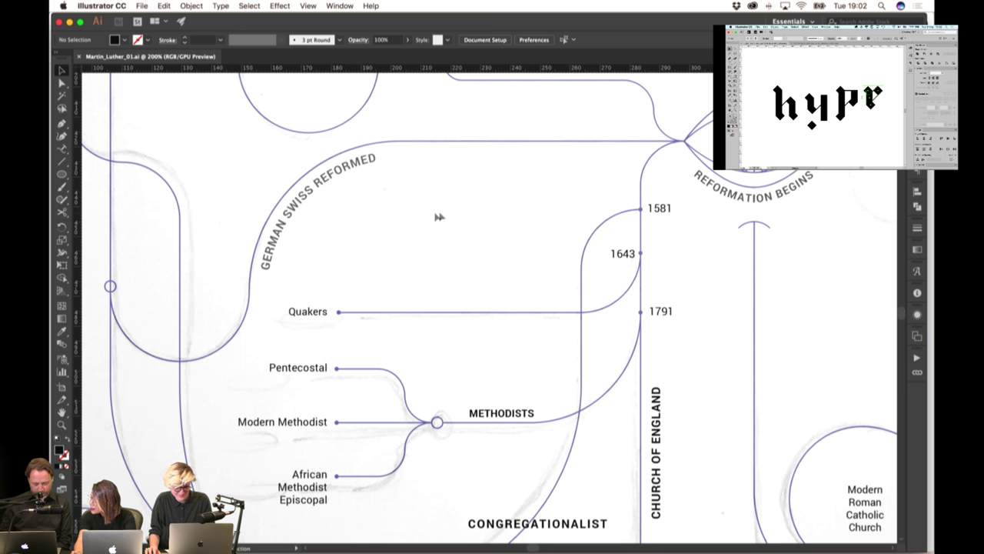
# Extend the vertical line above the bowl upward along the sketched trunk, past the branching point
pyautogui.scroll(-2, 461, 211)
pyautogui.moveTo(466, 198); pyautogui.dragTo(463, 205)
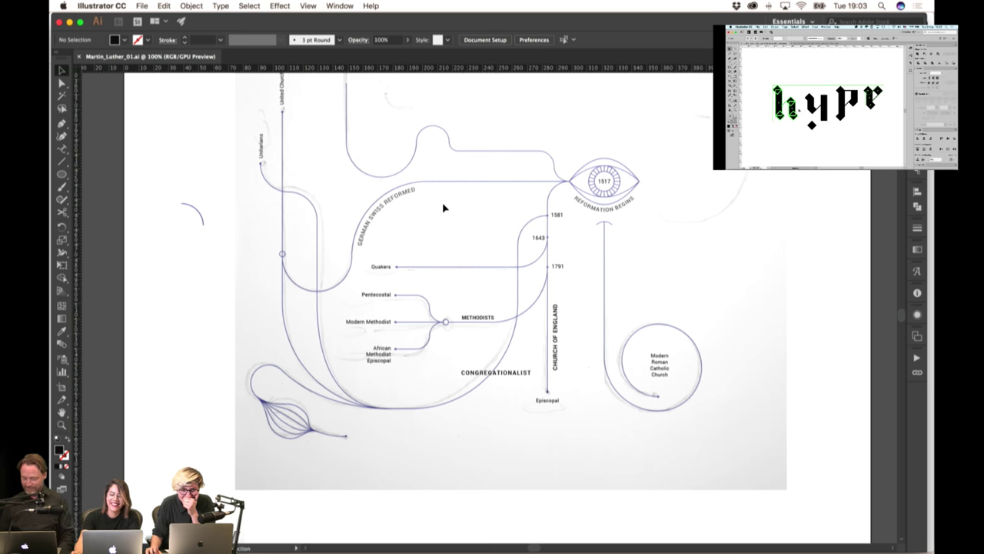
pyautogui.scroll(5, 444, 207)
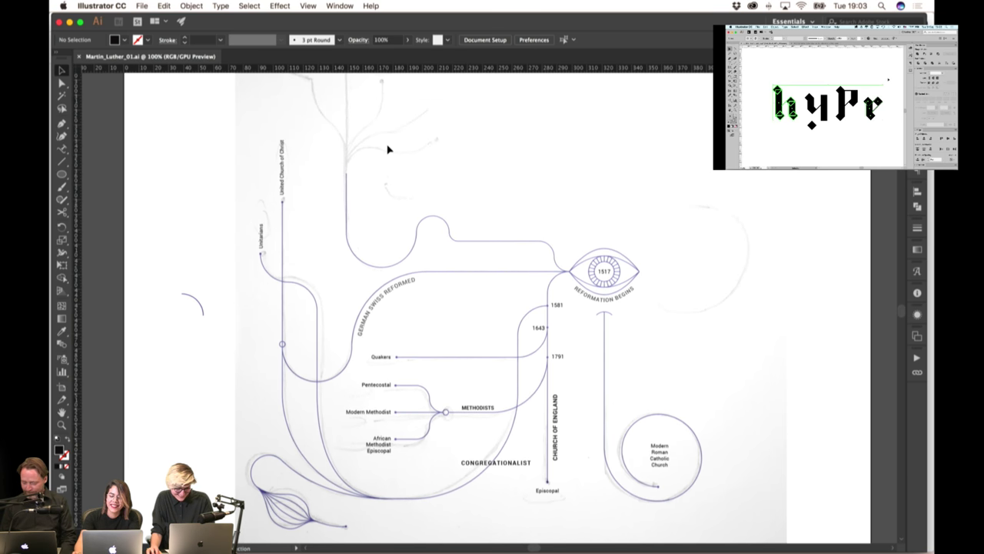
pyautogui.scroll(5, 404, 206)
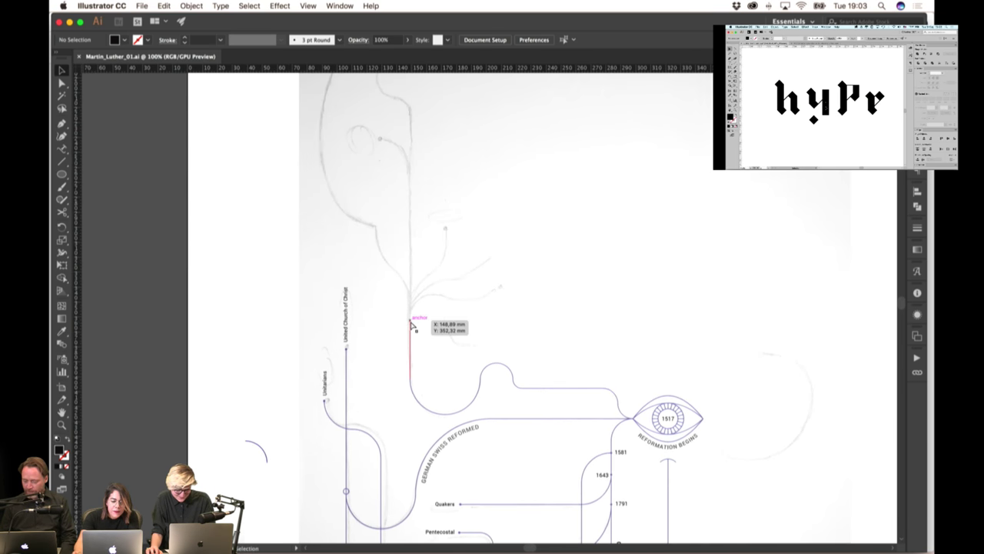
pyautogui.moveTo(410, 323); pyautogui.dragTo(410, 174)
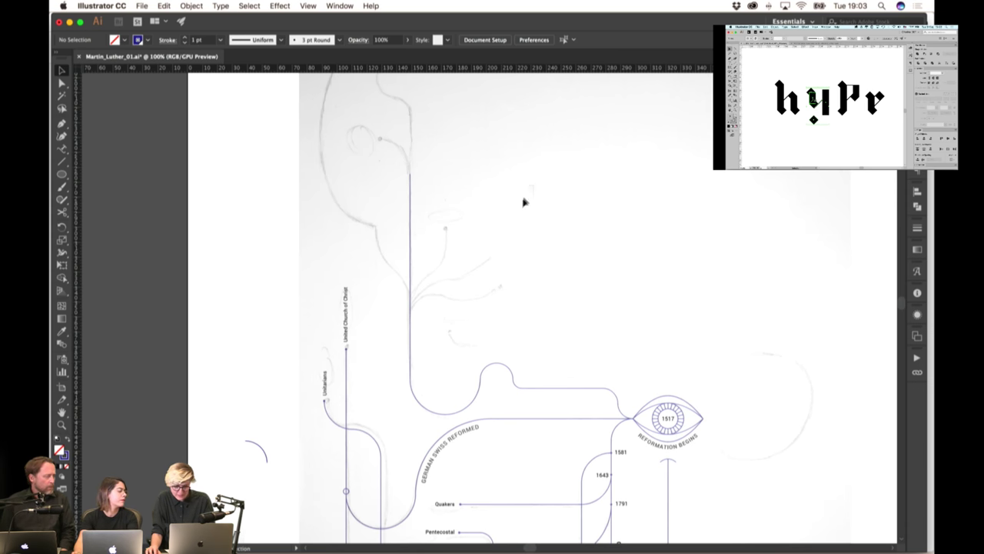
# Examine the curved GERMAN SWISS REFORMED label's type settings and its spacing along the arc
pyautogui.scroll(-3, 551, 225)
pyautogui.scroll(7, 512, 304)
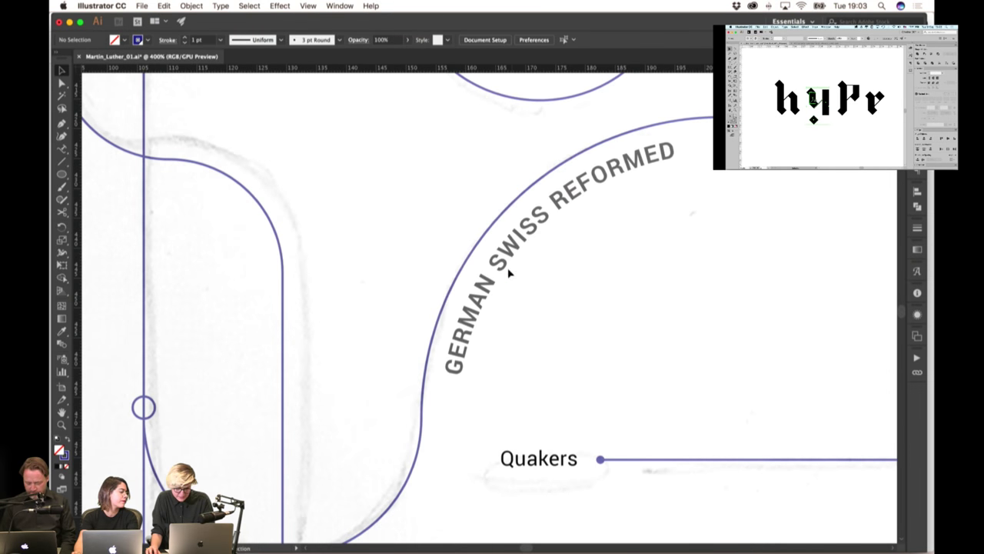
pyautogui.click(508, 259)
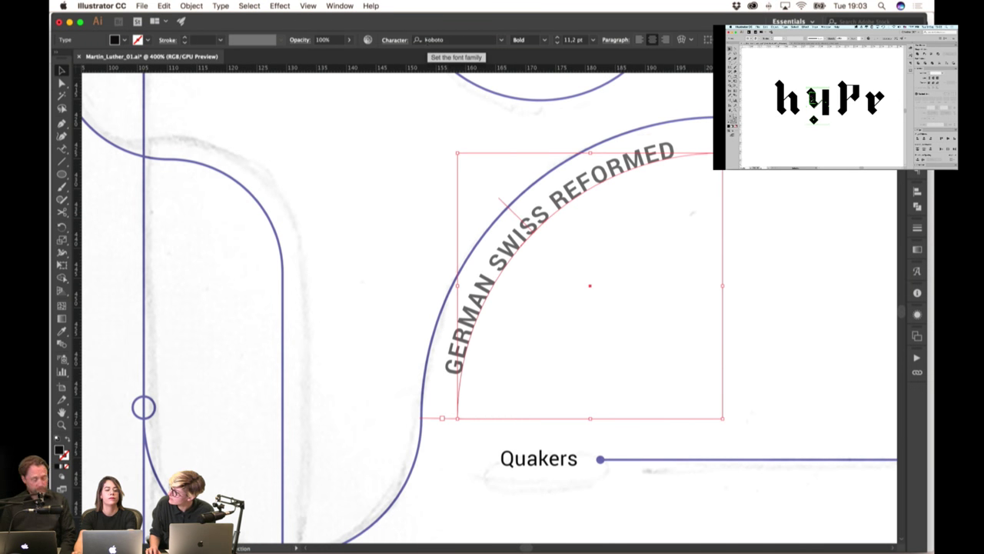
pyautogui.scroll(1, 408, 100)
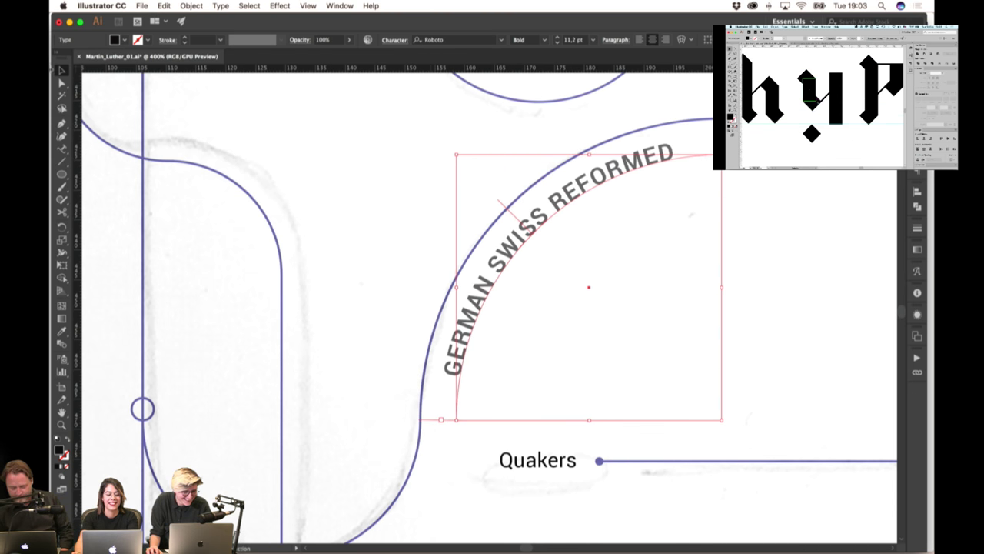
pyautogui.click(403, 116)
pyautogui.scroll(-5, 409, 219)
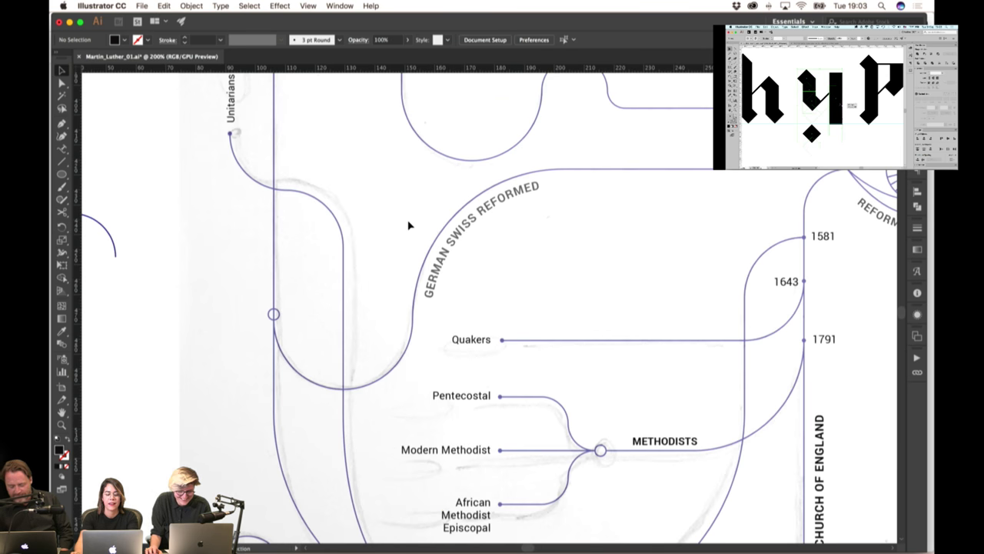
# Move the straight CONGREGATIONALIST label off the large lower curve, into the empty space below it
pyautogui.moveTo(531, 231); pyautogui.dragTo(502, 280)
pyautogui.scroll(-1, 438, 158)
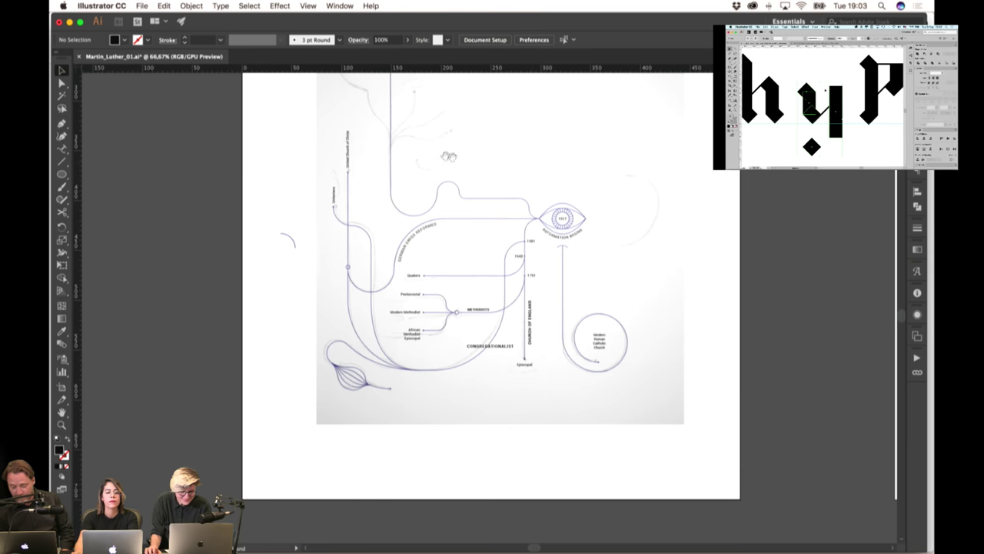
pyautogui.scroll(3, 448, 226)
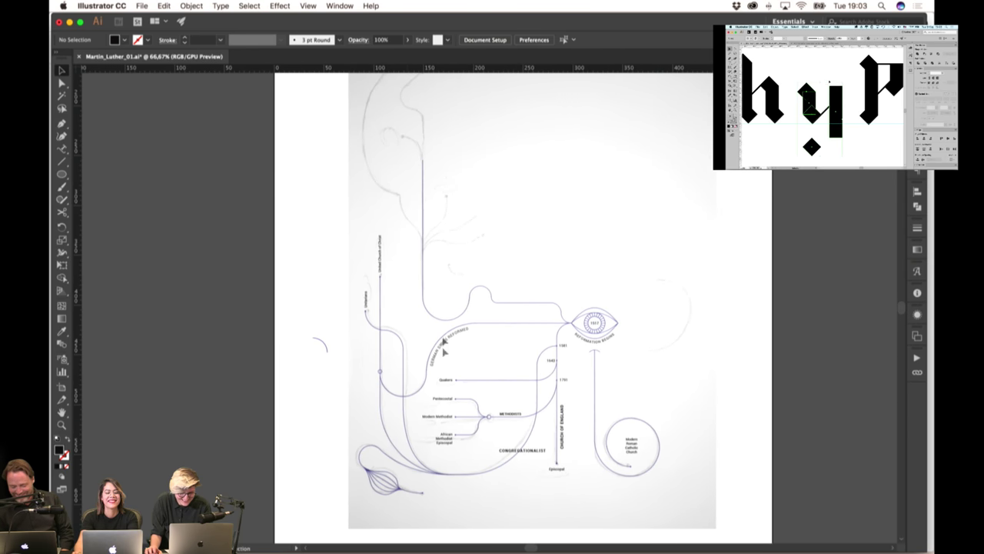
pyautogui.scroll(3, 461, 354)
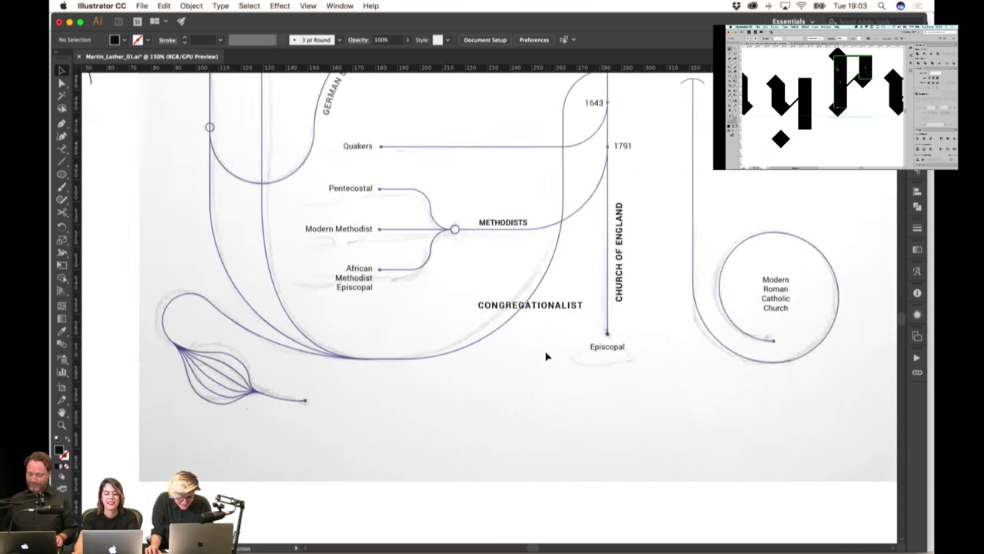
pyautogui.scroll(1, 546, 356)
pyautogui.moveTo(540, 288); pyautogui.dragTo(506, 409)
# Make a copy of the quarter curve above the CONGREGATIONALIST label and enlarge it outward as a concentric text baseline
pyautogui.click(487, 318)
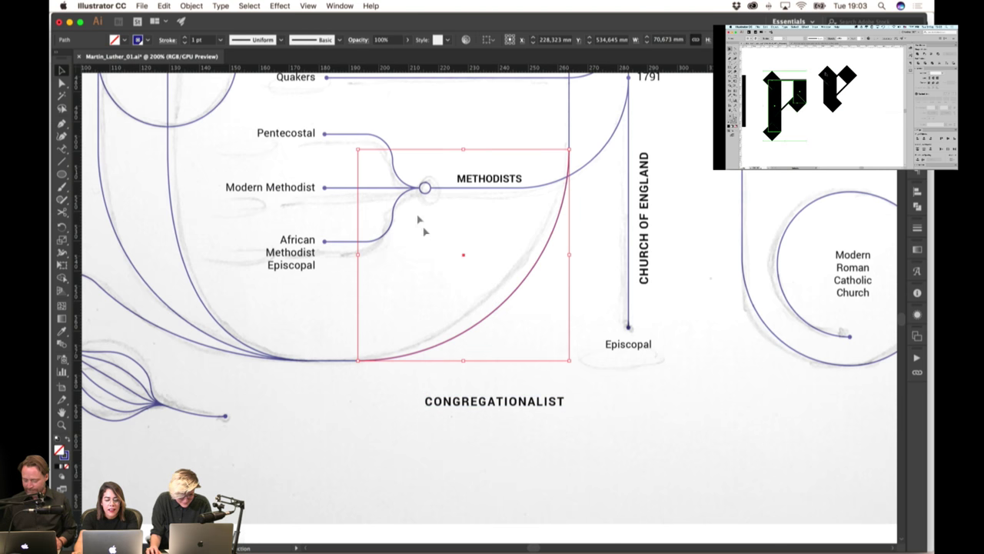
pyautogui.moveTo(358, 148); pyautogui.dragTo(387, 204)
pyautogui.press('super+z')
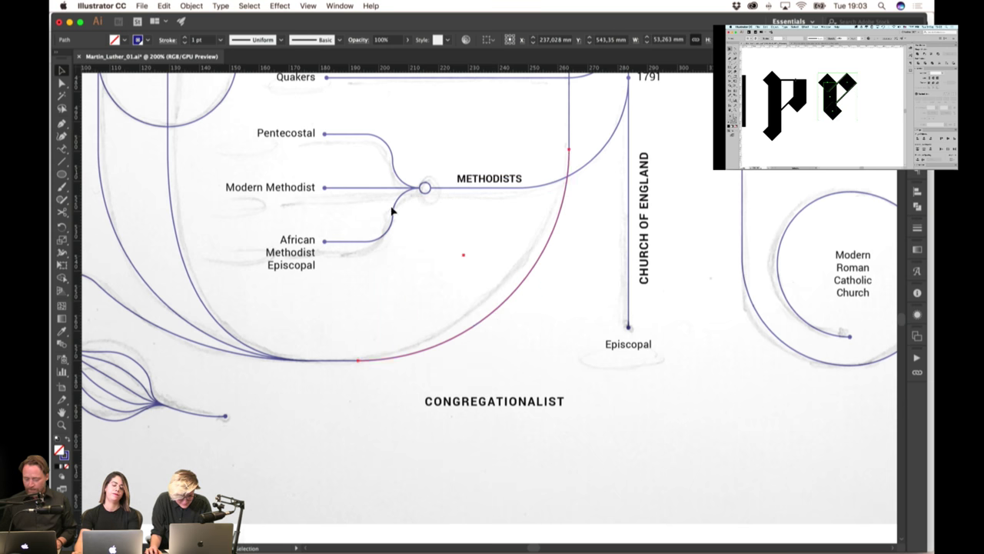
pyautogui.moveTo(569, 362); pyautogui.dragTo(591, 382)
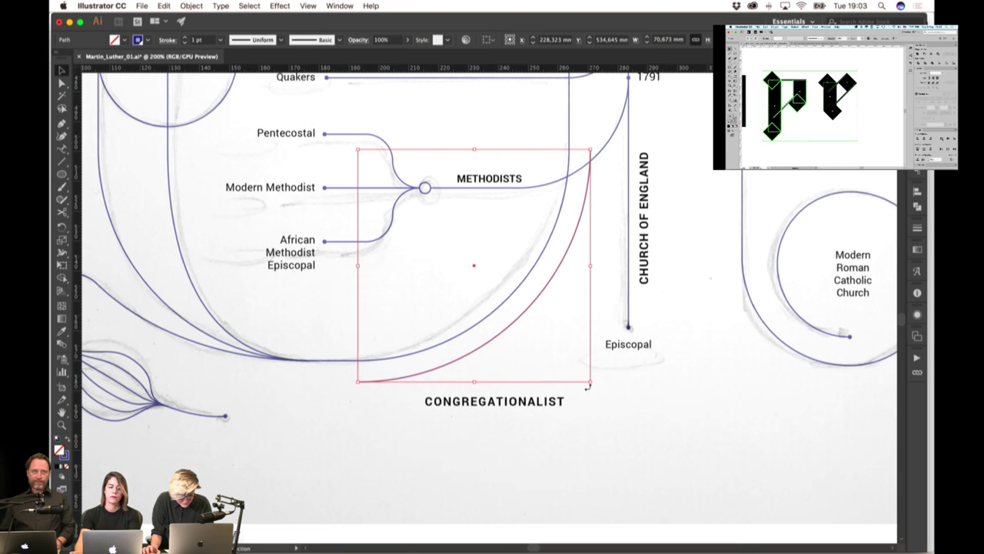
# Cut the CONGREGATIONALIST text from its straight label and paste it as type along the enlarged outer arc
pyautogui.moveTo(62, 148); pyautogui.dragTo(84, 154)
pyautogui.doubleClick(463, 397)
pyautogui.press('BackSpace')
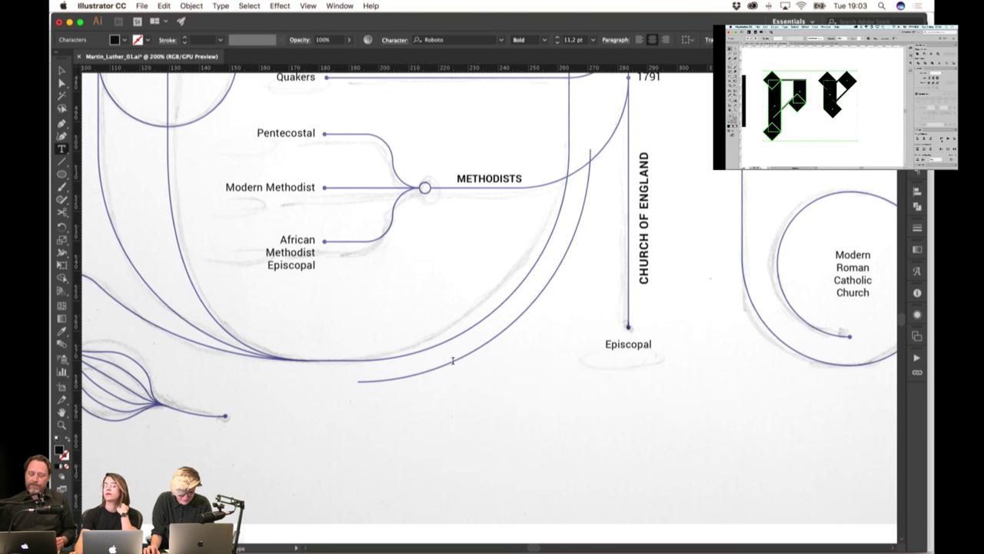
pyautogui.click(454, 363)
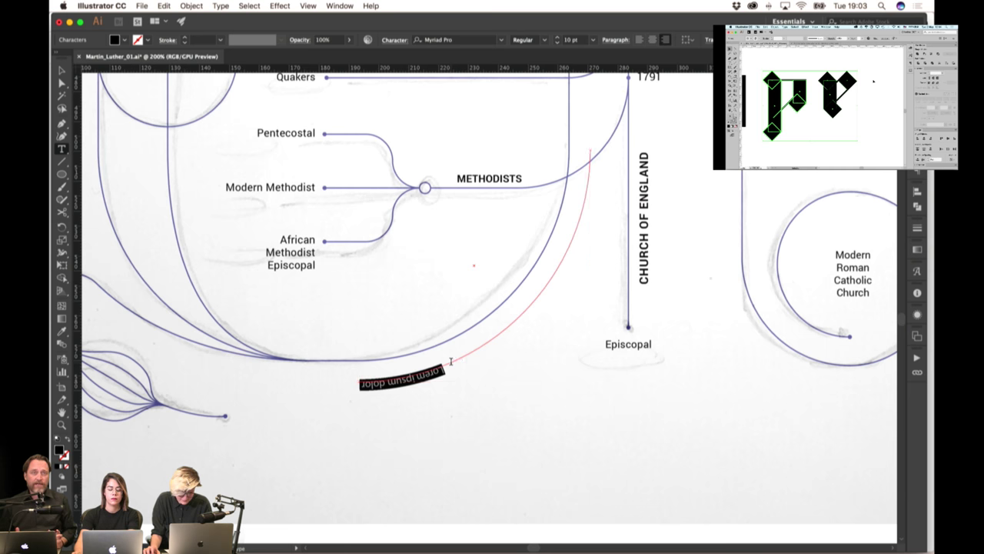
pyautogui.press('super+z')
pyautogui.press('shift+super+z')
pyautogui.click(437, 367)
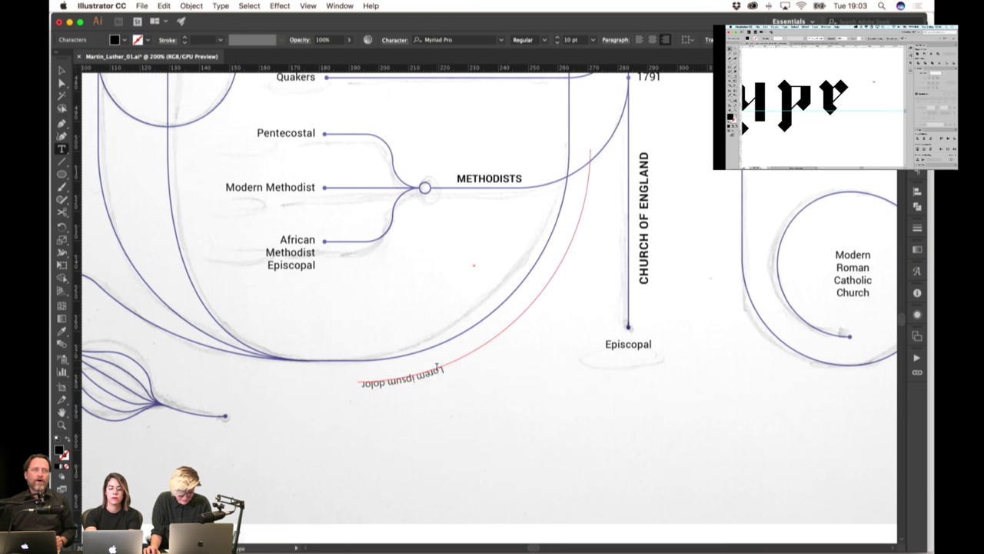
pyautogui.press('super+a')
pyautogui.press('cmd+z')
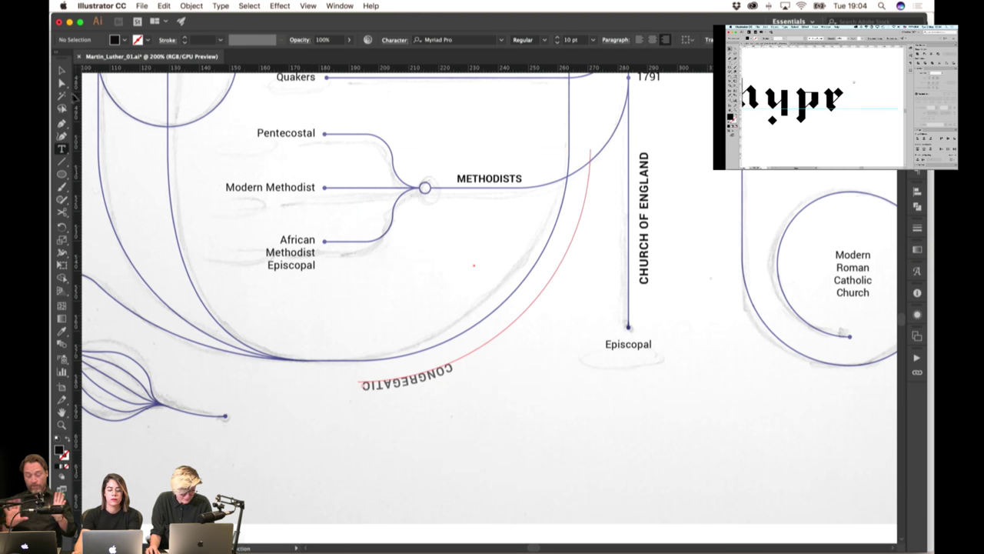
# Stretch and flip the CONGREGATIONALIST path text so it reads upright mid-arc, and scale it down to 10.94 pt, closer to the curve
pyautogui.moveTo(469, 365); pyautogui.dragTo(591, 313)
pyautogui.moveTo(541, 334); pyautogui.dragTo(517, 313)
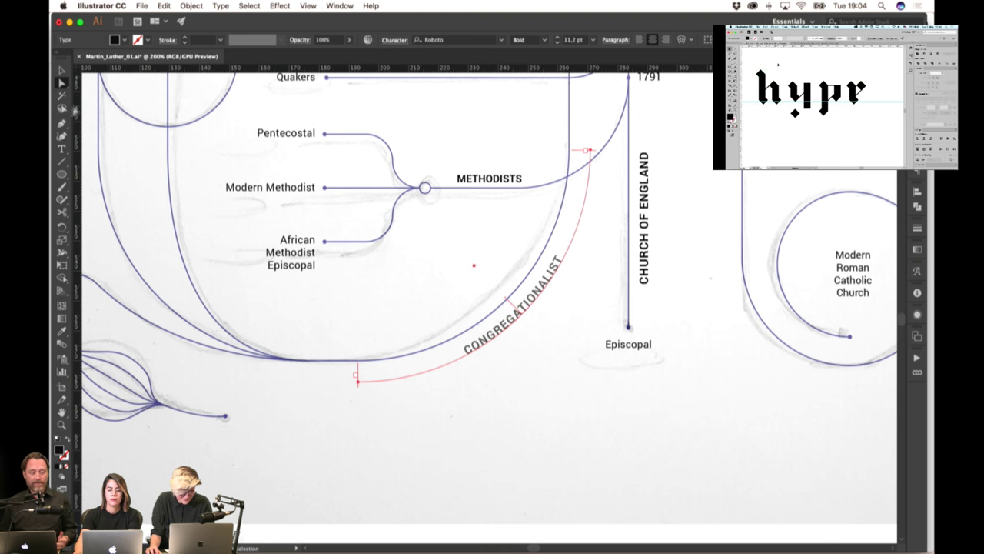
pyautogui.press('v')
pyautogui.moveTo(590, 382); pyautogui.dragTo(585, 377)
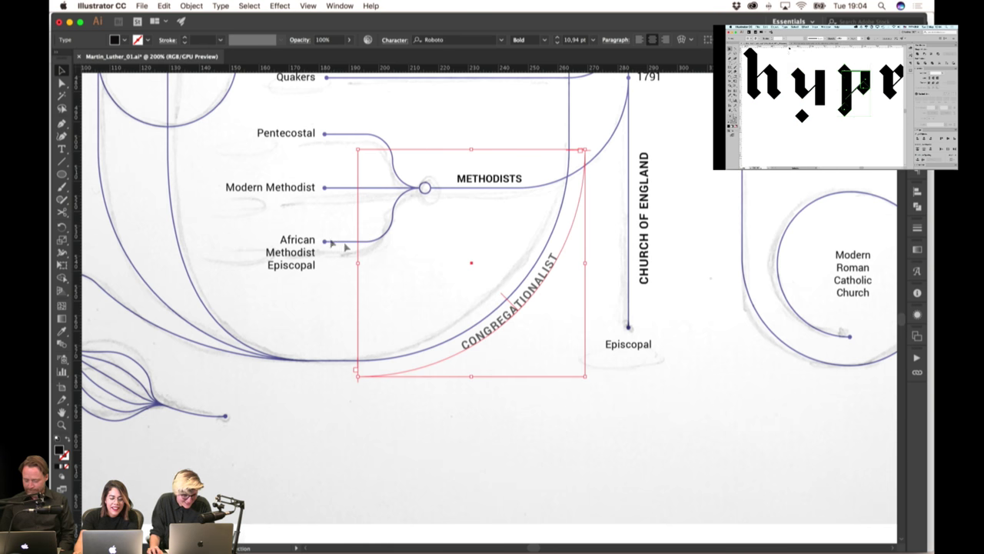
pyautogui.click(431, 302)
# Examine the curved CONGREGATIONALIST label's distance from its line and how it sits in the whole infographic
pyautogui.scroll(-1, 507, 307)
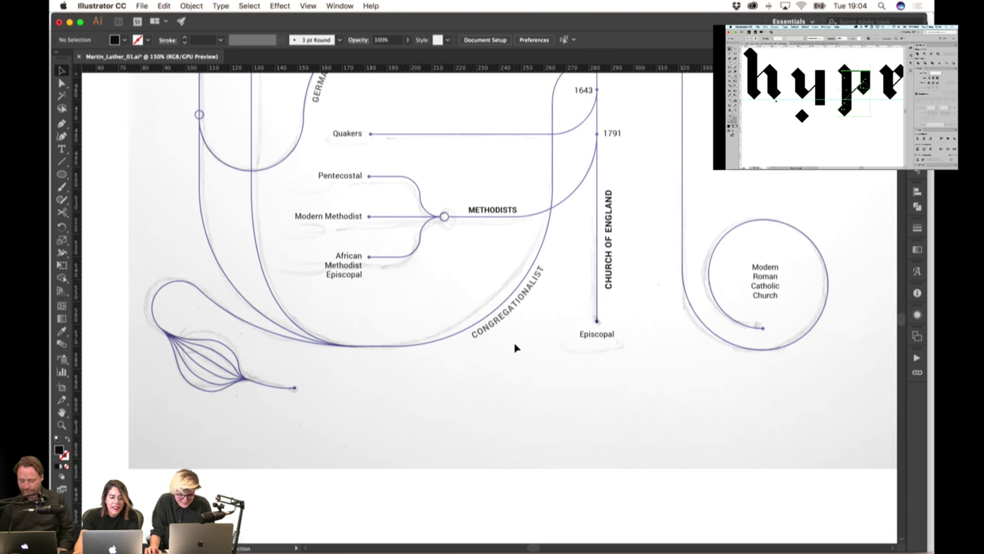
pyautogui.scroll(2, 527, 341)
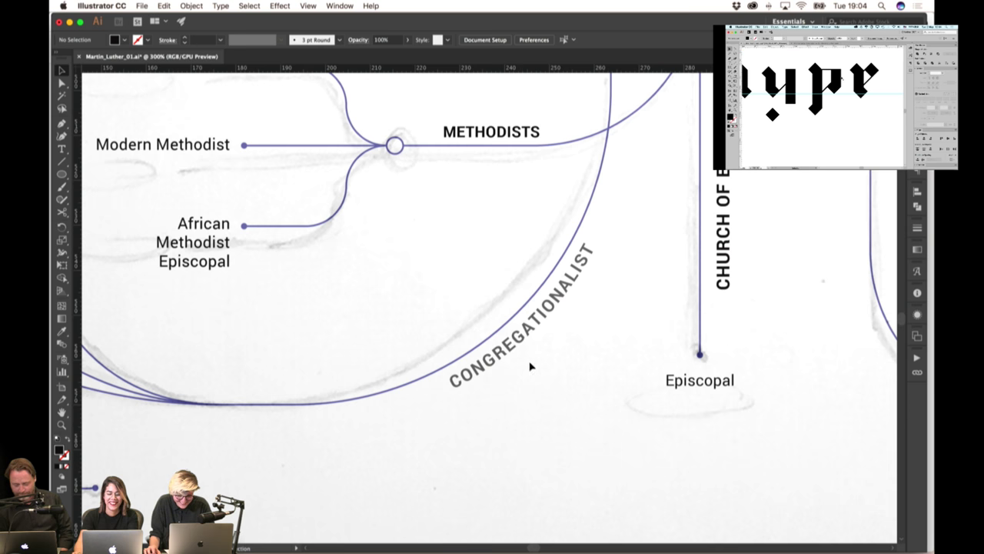
pyautogui.click(523, 312)
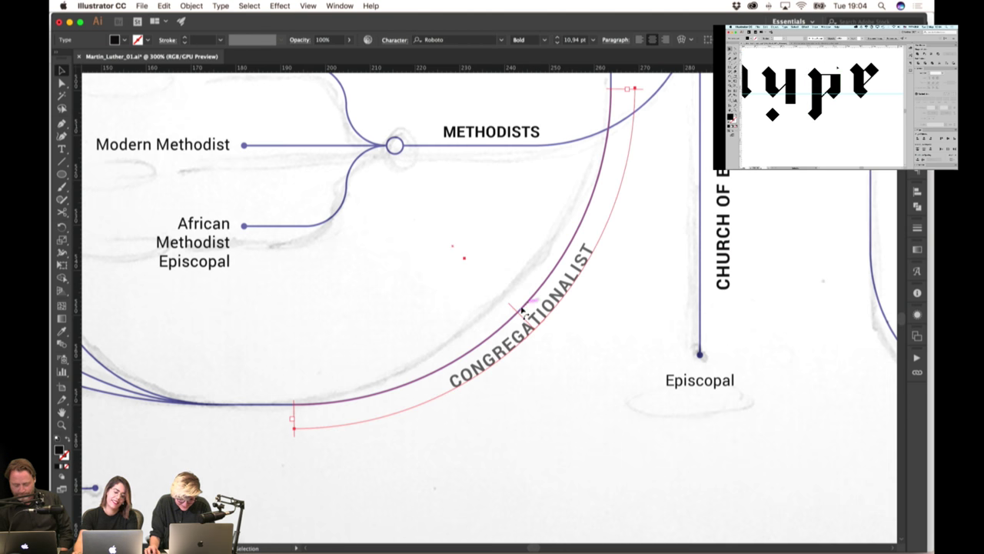
pyautogui.press('v')
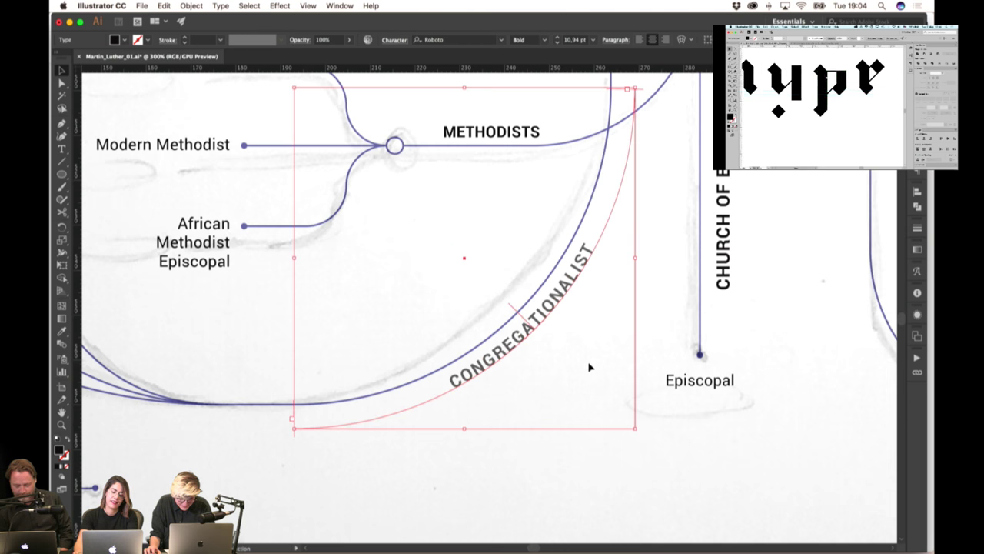
pyautogui.click(588, 368)
pyautogui.scroll(-3, 526, 312)
pyautogui.moveTo(549, 285); pyautogui.dragTo(540, 336)
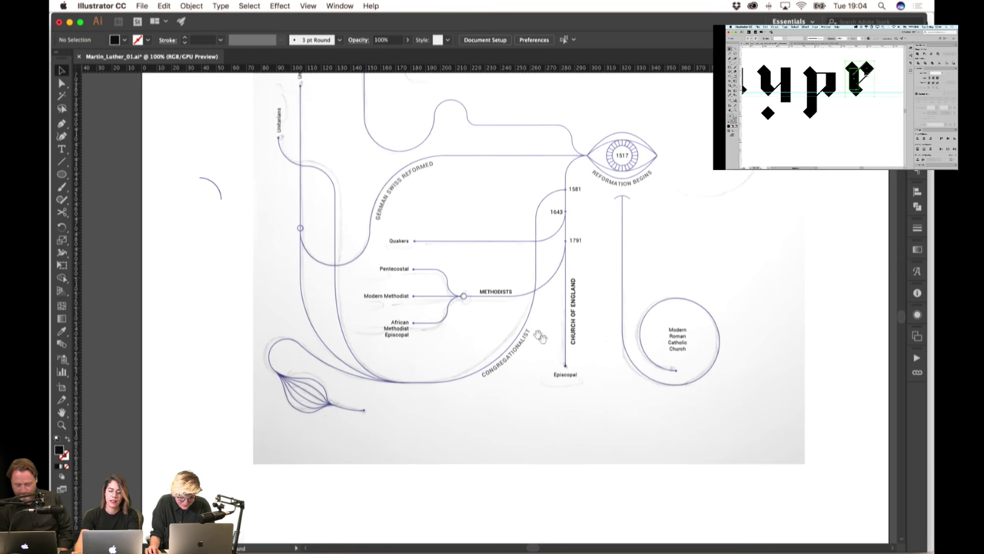
pyautogui.moveTo(518, 210); pyautogui.dragTo(486, 277)
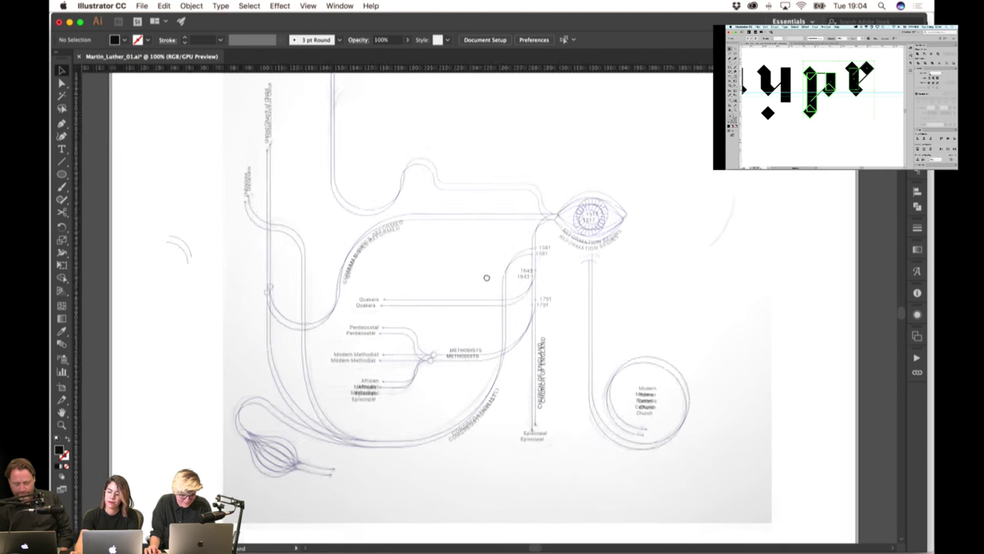
pyautogui.moveTo(520, 166); pyautogui.dragTo(545, 190)
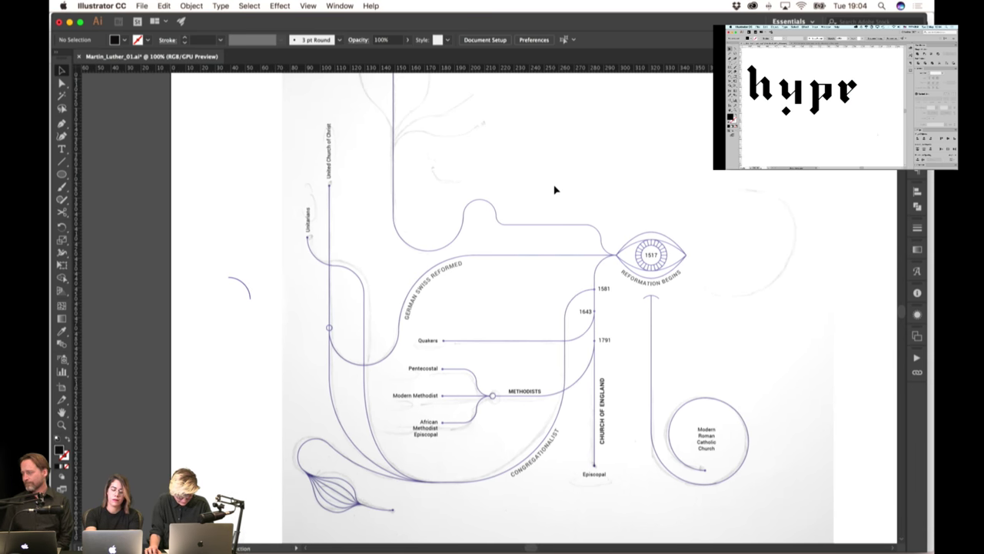
# In the source diagram, select the DUTCH REFORMED, Disciples of christ, Reformed church in America, Church of Christ and Christian church labels
pyautogui.scroll(-2, 555, 190)
pyautogui.moveTo(146, 240); pyautogui.dragTo(514, 251)
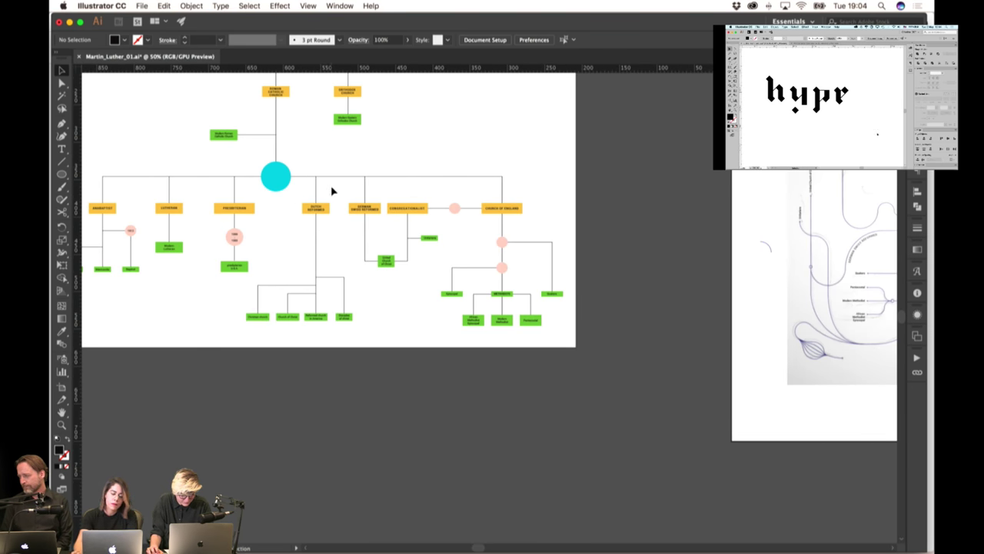
pyautogui.scroll(3, 296, 205)
pyautogui.moveTo(420, 237); pyautogui.dragTo(437, 132)
pyautogui.click(395, 115)
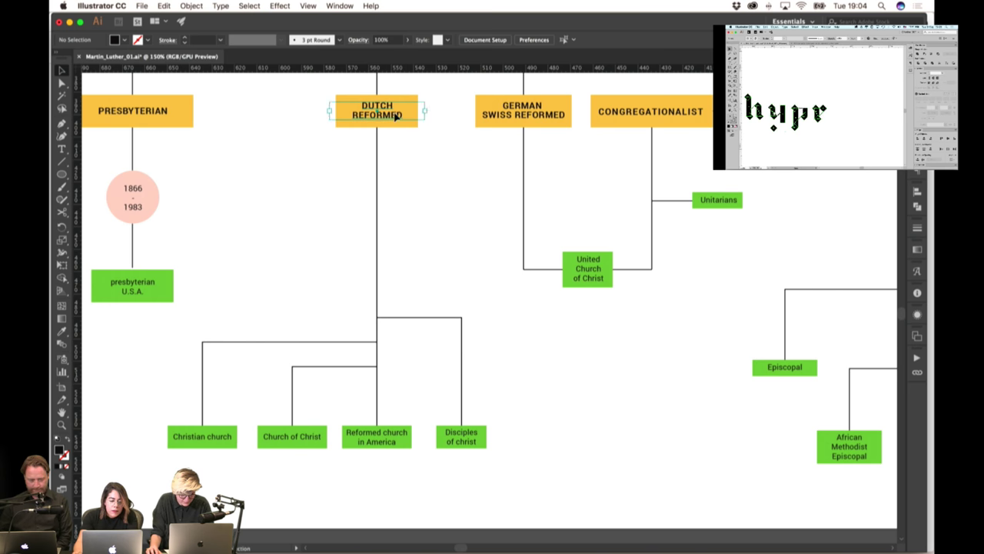
pyautogui.keyDown('shift'); pyautogui.click(464, 438); pyautogui.keyUp('shift')
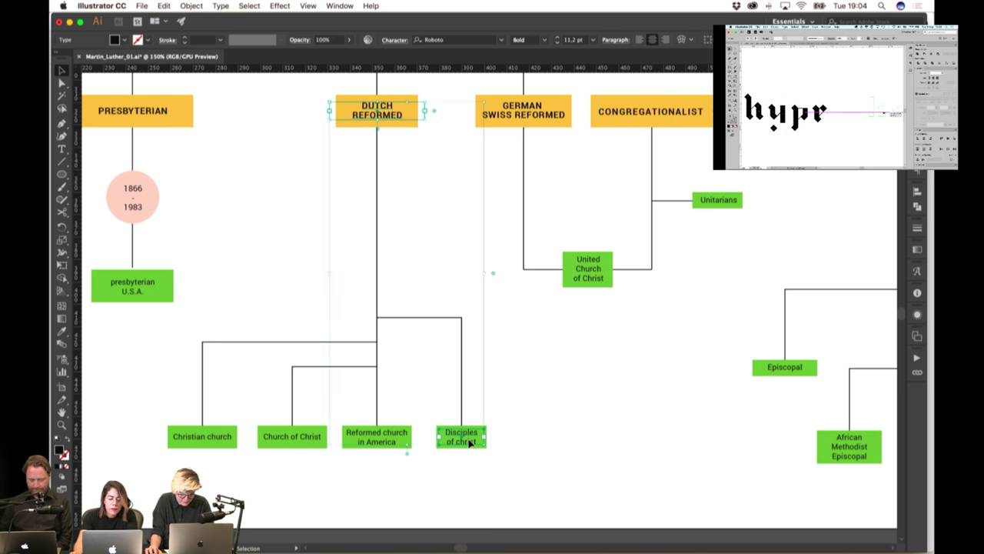
pyautogui.keyDown('shift'); pyautogui.click(380, 443); pyautogui.keyUp('shift')
pyautogui.keyDown('shift'); pyautogui.click(287, 436); pyautogui.keyUp('shift')
pyautogui.keyDown('shift'); pyautogui.click(228, 440); pyautogui.keyUp('shift')
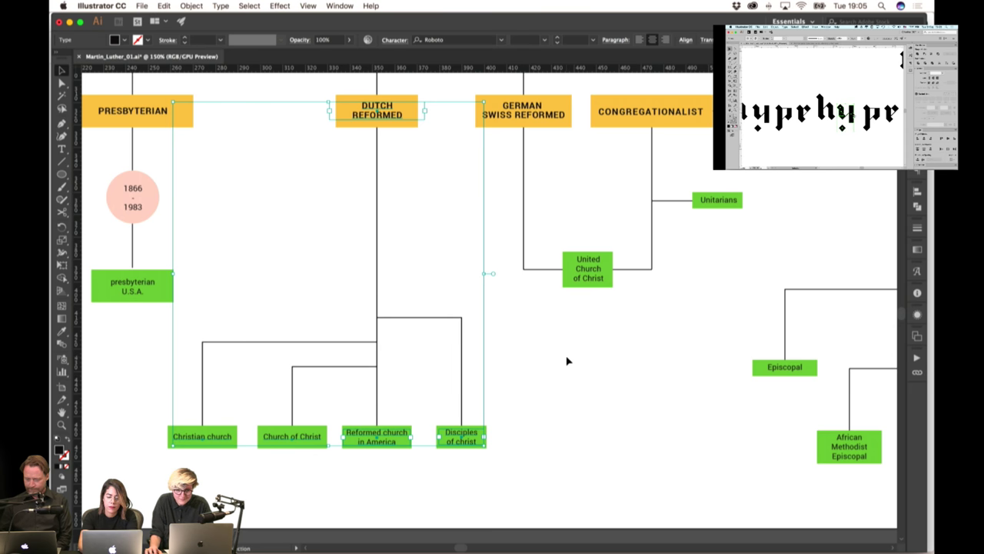
# Paste copies of the five Dutch Reformed branch labels onto the sketch artboard and position them around the small sketched branches
pyautogui.hscroll(15, 600, 362)
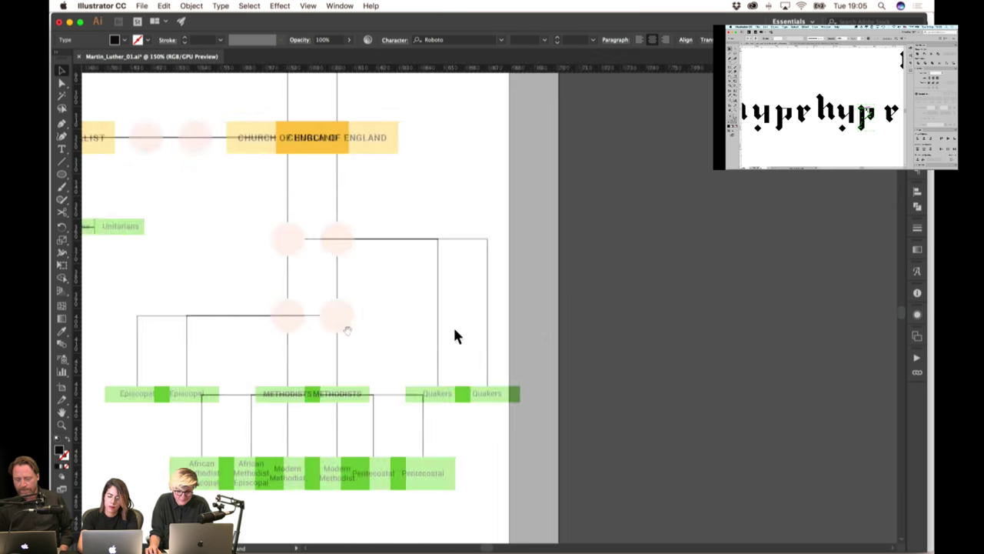
pyautogui.moveTo(546, 336)
pyautogui.mouseDown()
pyautogui.moveTo(356, 341)
pyautogui.moveTo(156, 321)
pyautogui.mouseUp()
pyautogui.moveTo(560, 297)
pyautogui.mouseDown()
pyautogui.moveTo(591, 397)
pyautogui.moveTo(570, 533)
pyautogui.mouseUp()
pyautogui.scroll(3, 461, 422)
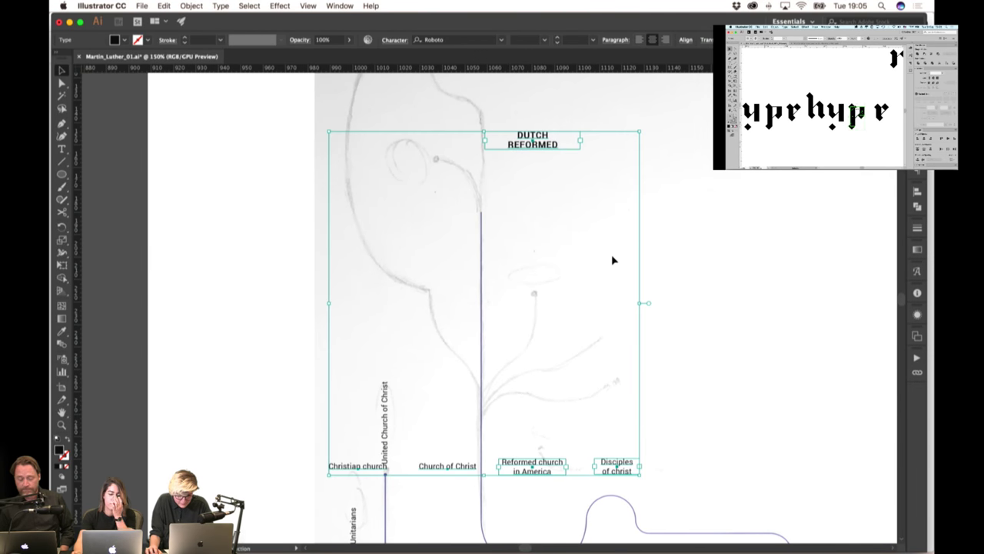
pyautogui.moveTo(542, 147); pyautogui.dragTo(666, 125)
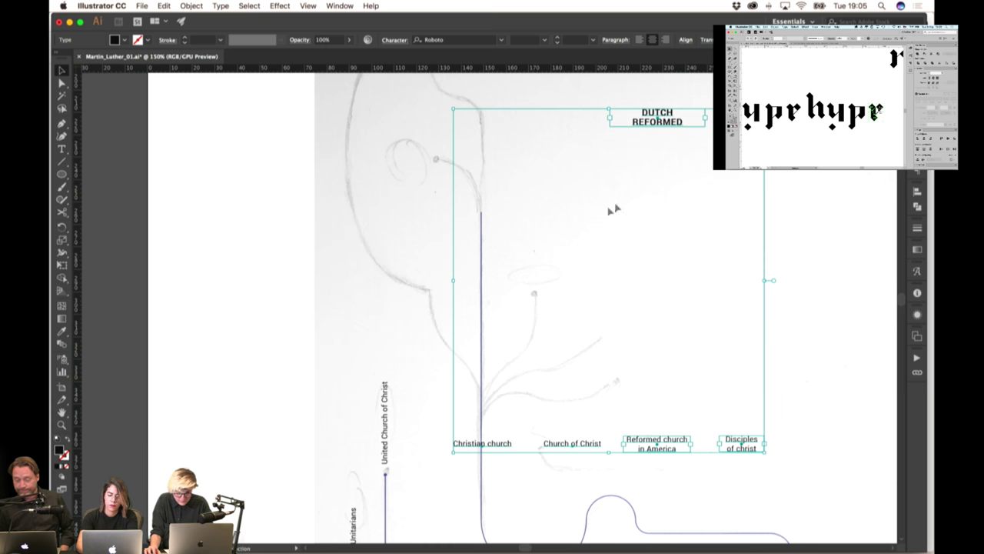
# Put the DUTCH REFORMED label on a single line by widening its text frame and removing the line break, and narrow the frame again
pyautogui.click(673, 135)
pyautogui.doubleClick(674, 117)
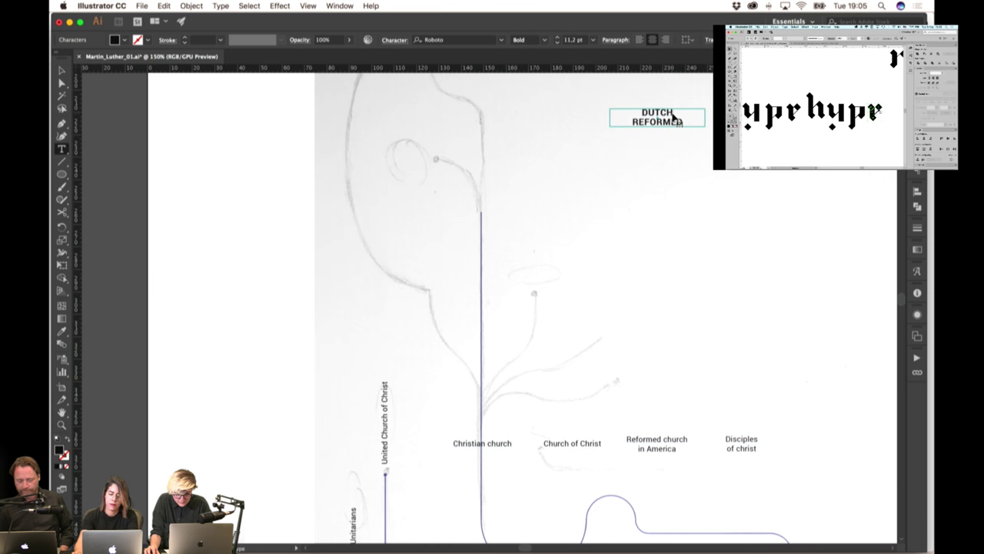
pyautogui.click(61, 70)
pyautogui.moveTo(611, 117); pyautogui.dragTo(581, 118)
pyautogui.doubleClick(657, 119)
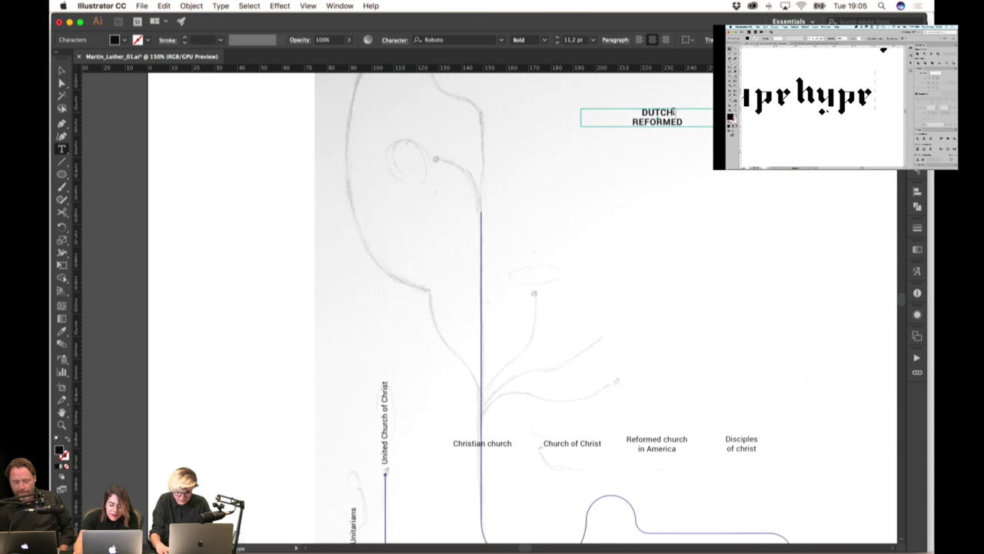
pyautogui.press('BackSpace')
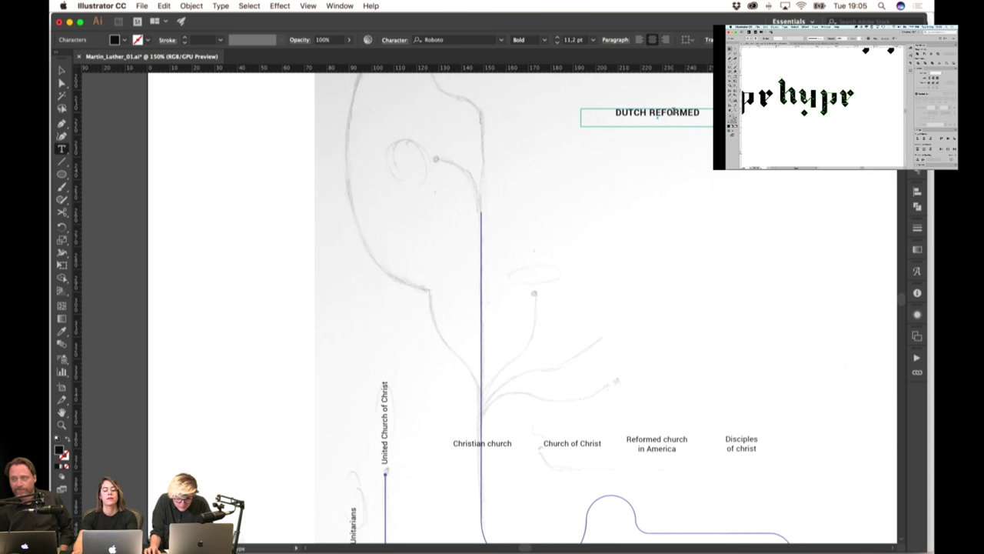
pyautogui.click(62, 70)
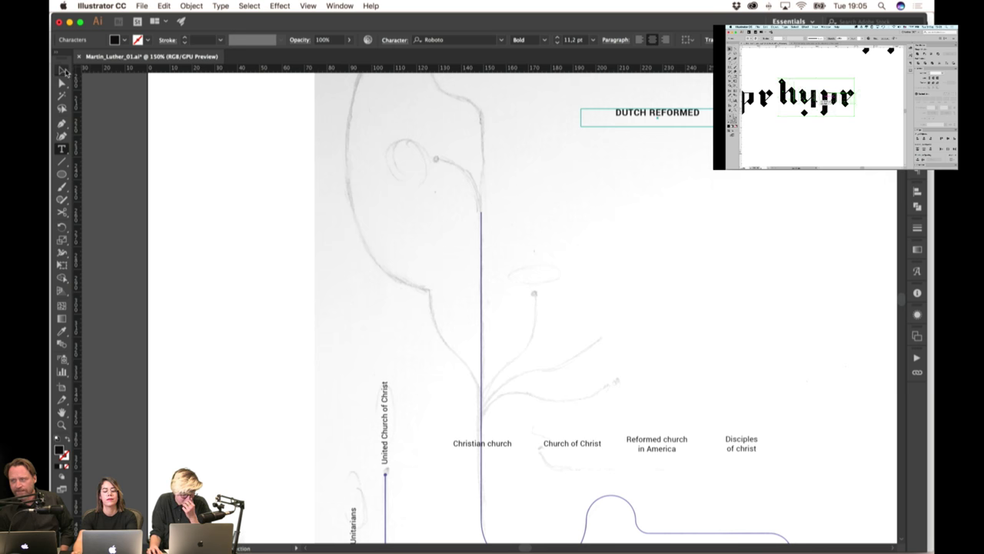
pyautogui.click(577, 122)
pyautogui.click(610, 117)
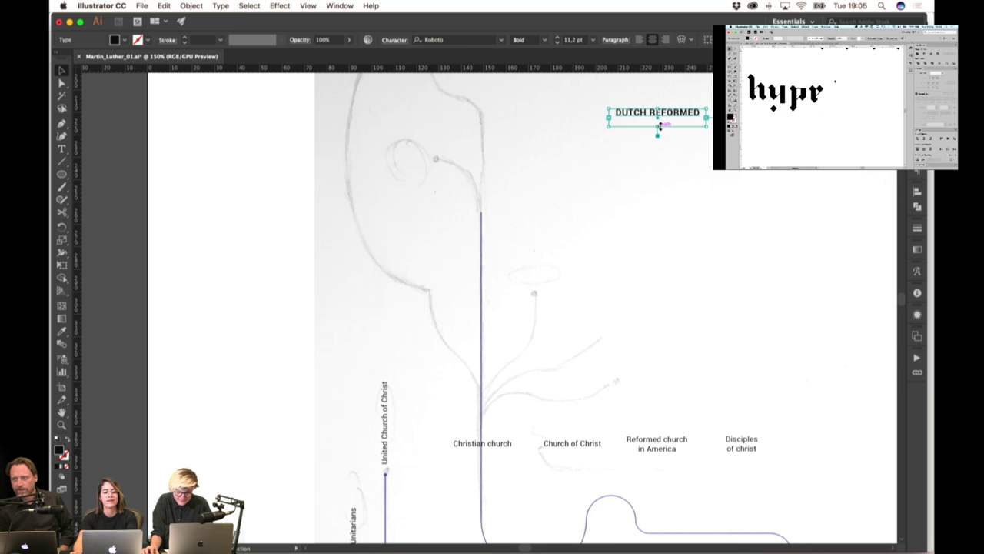
# Move the DUTCH REFORMED label beside the vertical trunk, above United Church of Christ, and rotate it 90 degrees clockwise
pyautogui.moveTo(677, 119); pyautogui.dragTo(444, 356)
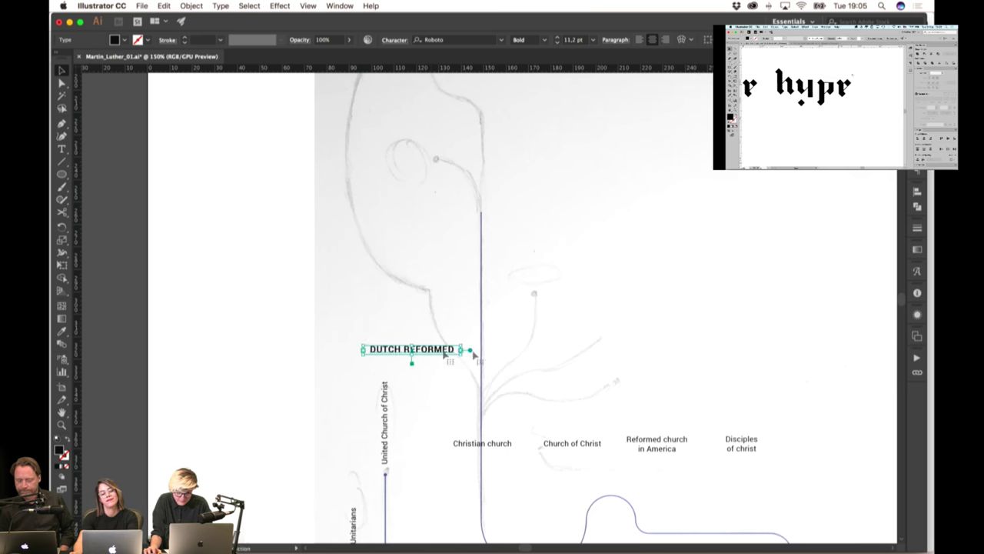
pyautogui.scroll(-4, 499, 205)
pyautogui.scroll(-1, 541, 190)
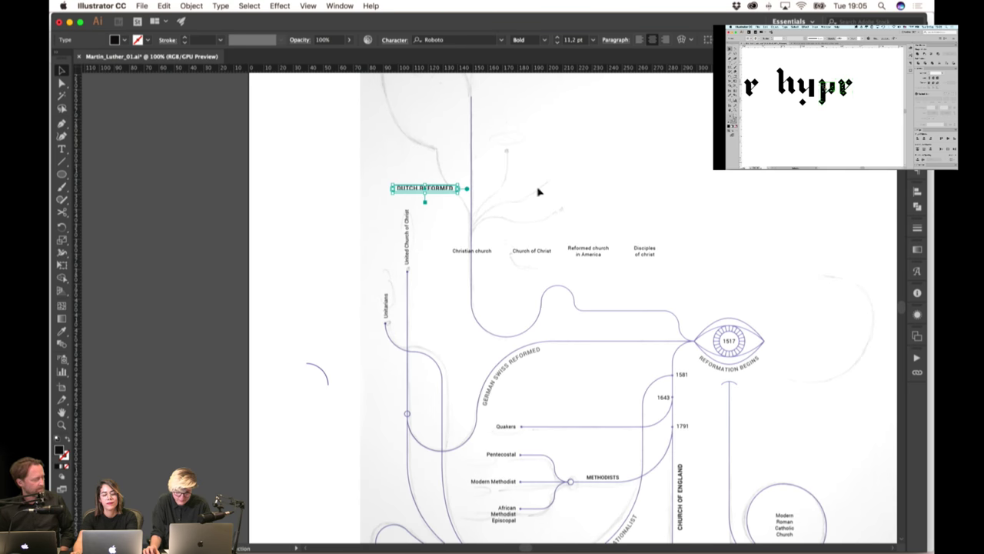
pyautogui.scroll(-1, 523, 187)
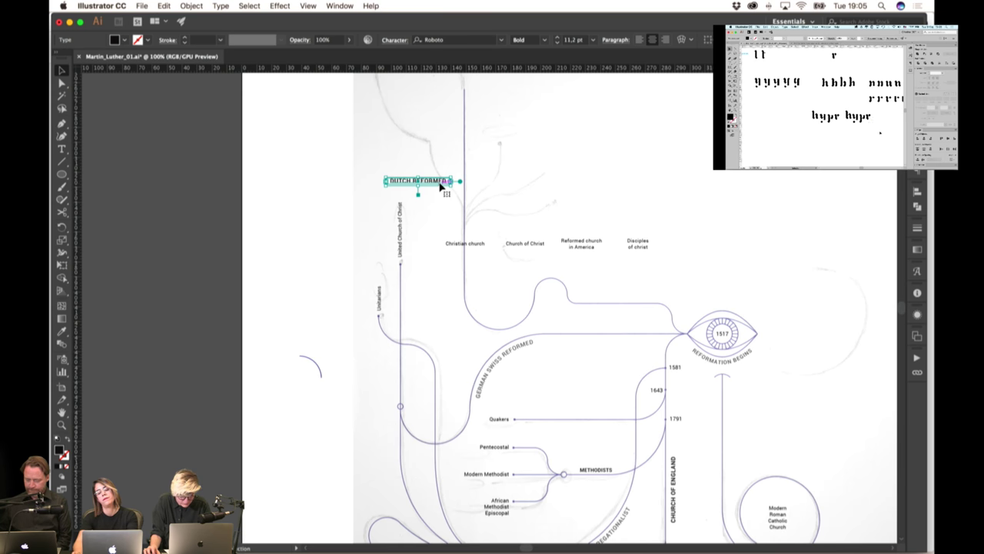
pyautogui.press('r')
pyautogui.moveTo(453, 182); pyautogui.dragTo(435, 226)
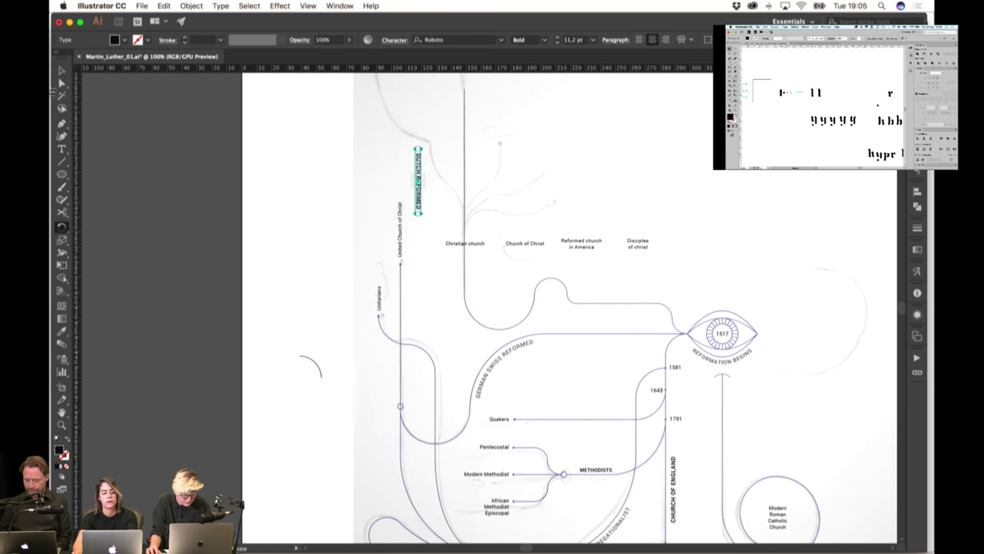
# Move the Christian church, Church of Christ, Reformed church in America and Disciples of christ labels clear of the sketched branches, beyond their tips
pyautogui.click(561, 203)
pyautogui.moveTo(486, 228); pyautogui.dragTo(632, 200)
pyautogui.click(630, 231)
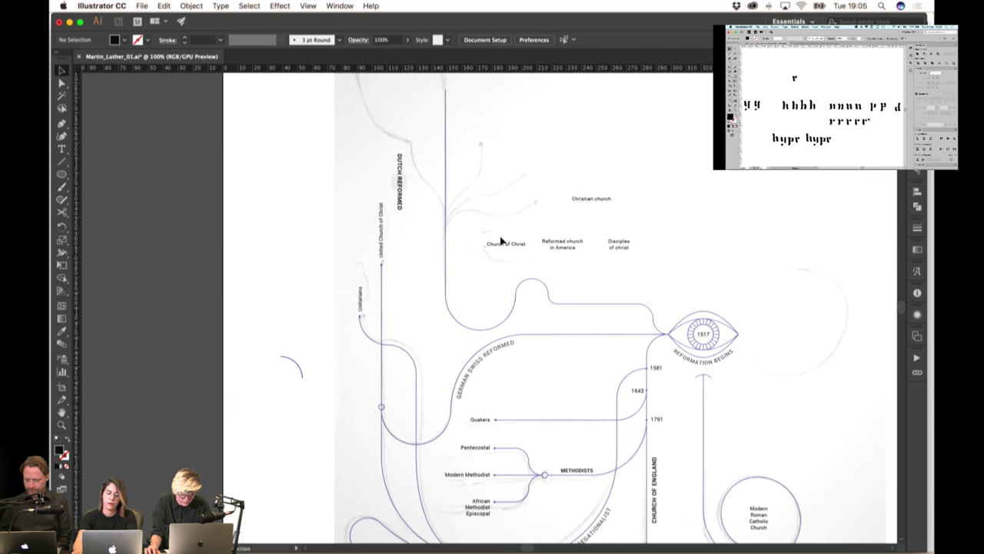
pyautogui.moveTo(500, 236); pyautogui.dragTo(691, 230)
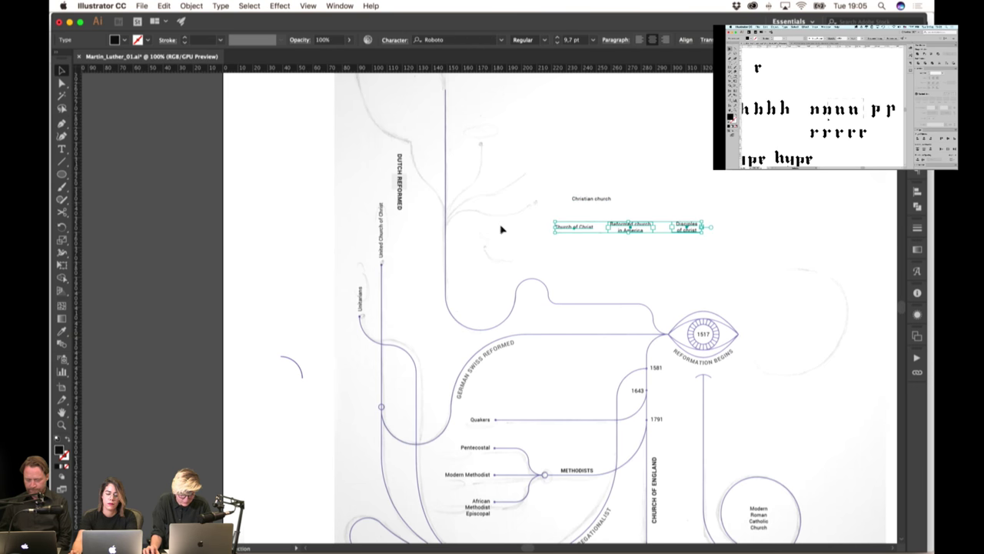
pyautogui.click(501, 229)
# Move the rotated DUTCH REFORMED label down along the trunk and place it close beside the vertical line, outside its bend
pyautogui.moveTo(397, 202); pyautogui.dragTo(435, 272)
pyautogui.moveTo(471, 326); pyautogui.dragTo(457, 242)
pyautogui.moveTo(460, 195)
pyautogui.mouseDown()
pyautogui.moveTo(457, 184)
pyautogui.moveTo(453, 193)
pyautogui.mouseUp()
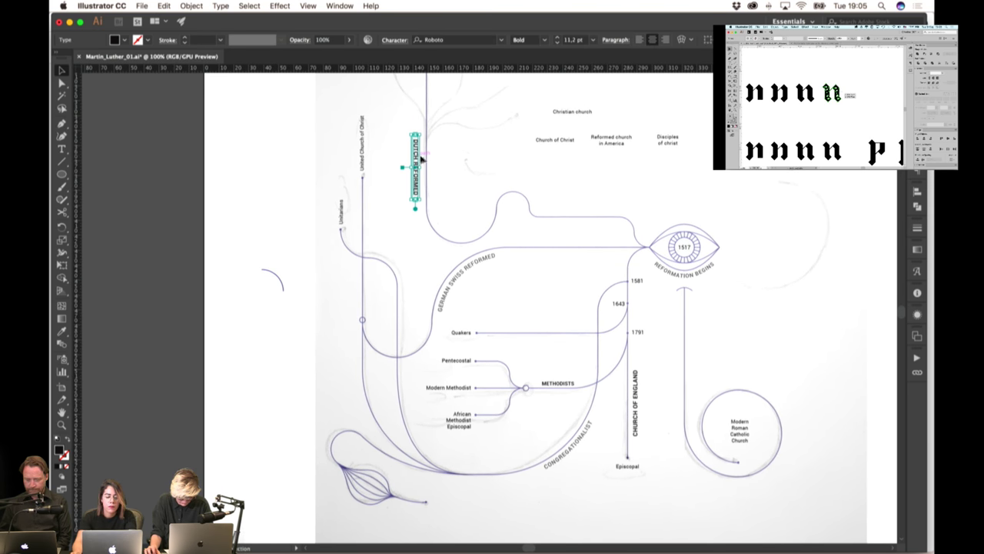
pyautogui.scroll(2, 422, 159)
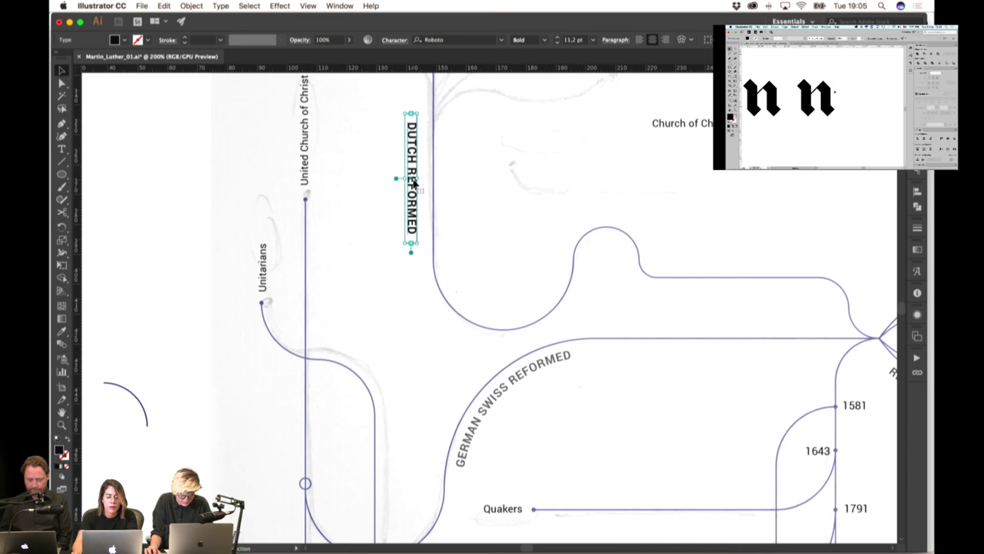
pyautogui.moveTo(414, 183); pyautogui.dragTo(399, 238)
pyautogui.click(382, 196)
# Place a flipped copy of the quarter curve from the trunk's lower bend at the base of the sketched small branches
pyautogui.scroll(-2, 383, 196)
pyautogui.scroll(1, 397, 268)
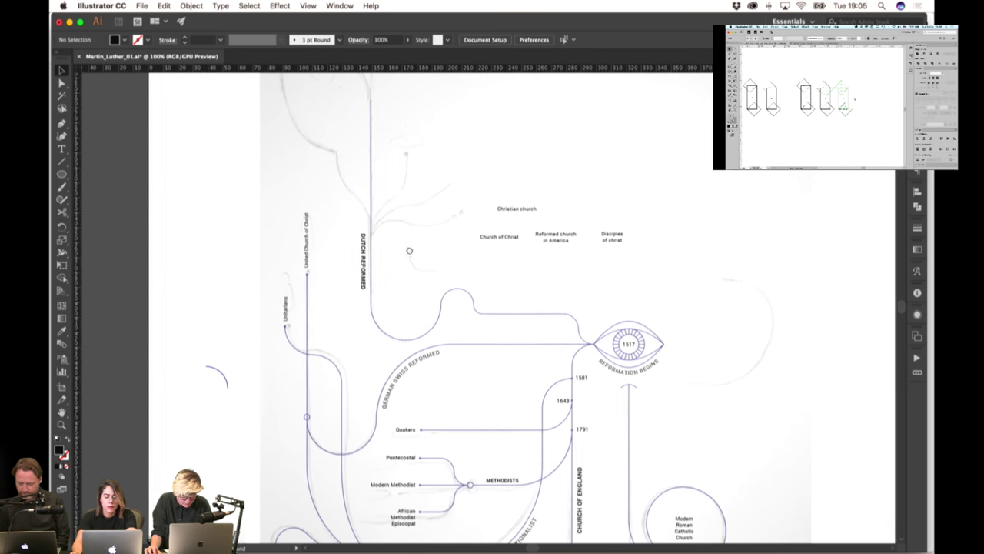
pyautogui.scroll(1, 387, 274)
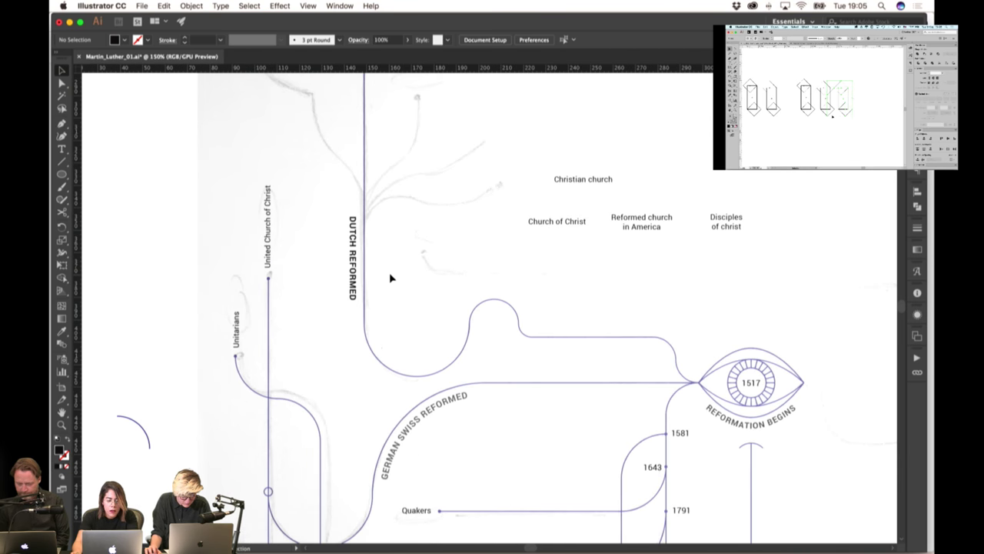
pyautogui.click(410, 374)
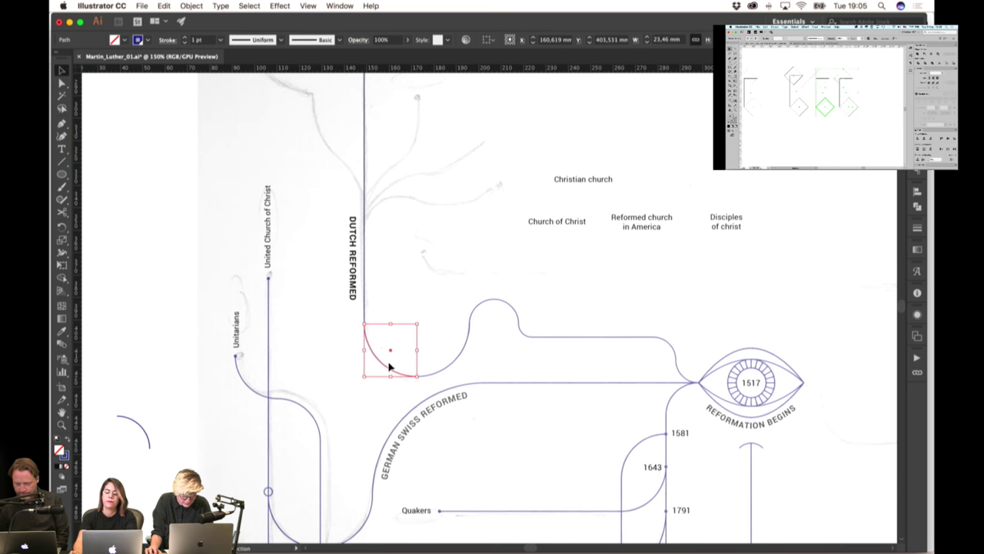
pyautogui.moveTo(408, 334); pyautogui.dragTo(411, 239)
pyautogui.click(435, 198)
# Duplicate the small branch arc and rotate the copy 180 degrees
pyautogui.scroll(5, 438, 223)
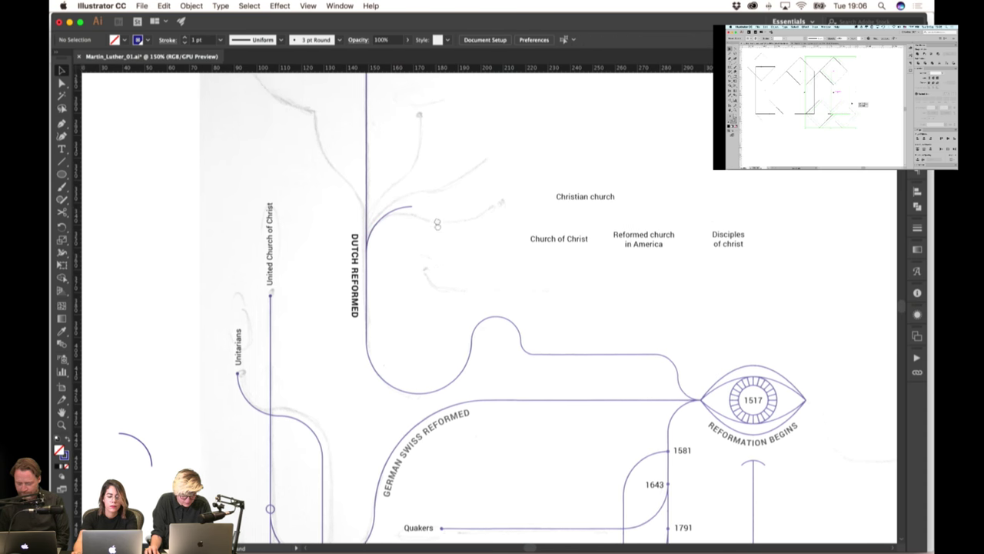
pyautogui.moveTo(397, 286)
pyautogui.mouseDown()
pyautogui.moveTo(440, 209)
pyautogui.moveTo(470, 213)
pyautogui.moveTo(412, 275)
pyautogui.mouseUp()
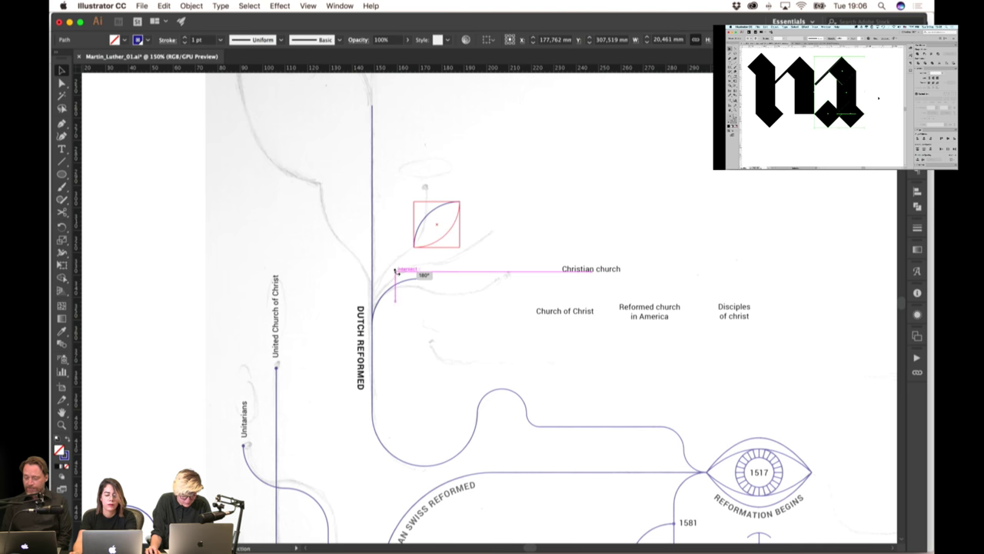
pyautogui.click(436, 275)
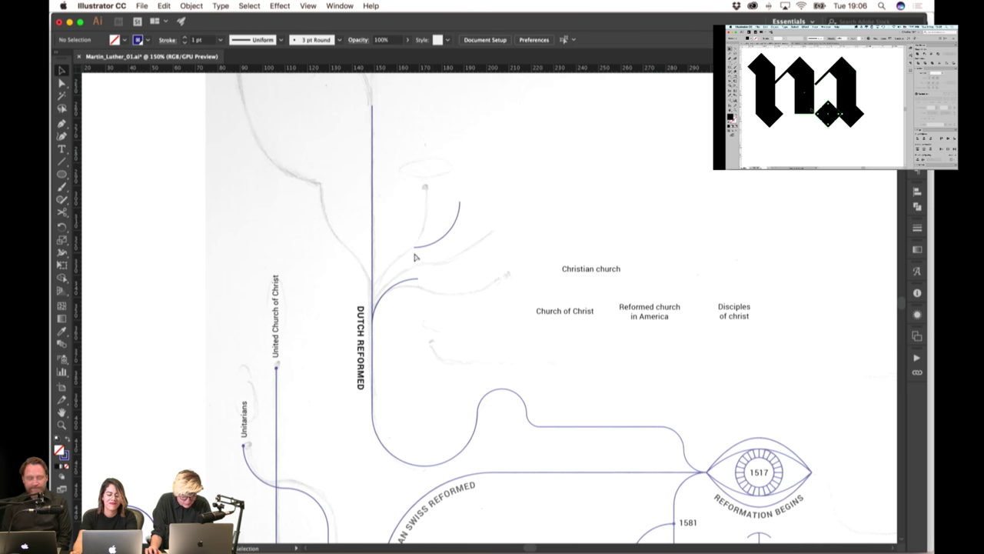
# Move the rotated arc so its lower end snaps to the free end of the first branch arc, forming an S-curve
pyautogui.moveTo(415, 248); pyautogui.dragTo(426, 280)
pyautogui.press('super+z')
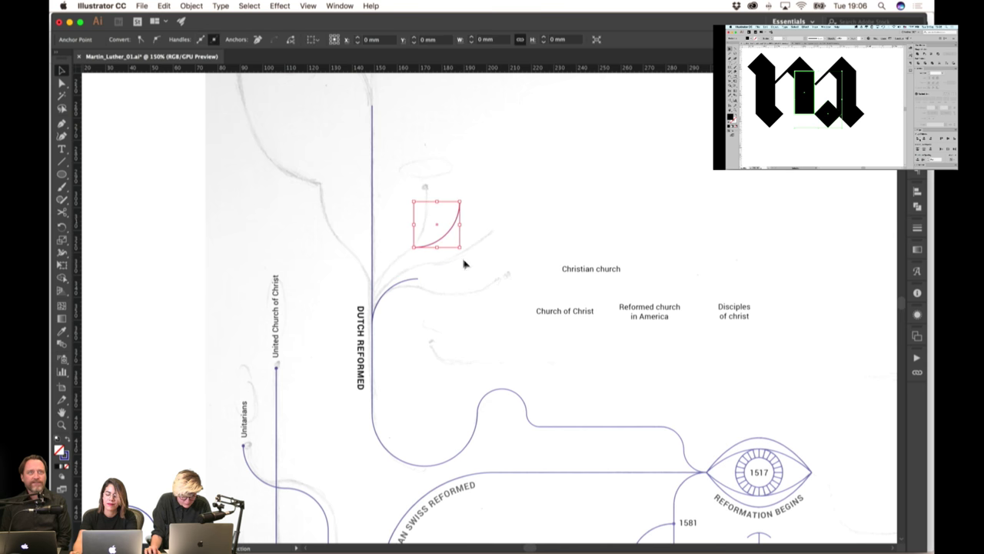
pyautogui.click(464, 260)
pyautogui.moveTo(442, 243); pyautogui.dragTo(459, 332)
pyautogui.click(390, 298)
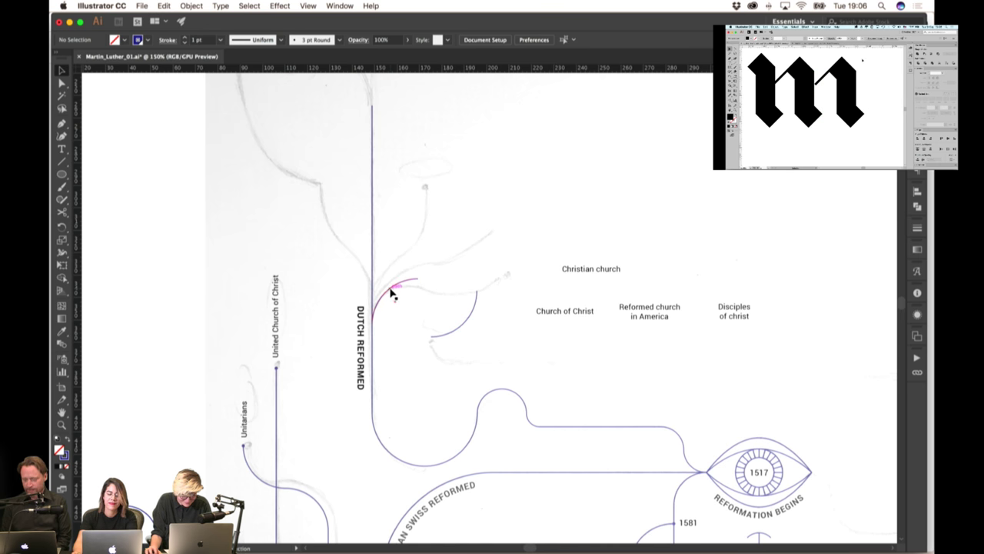
pyautogui.click(390, 293)
pyautogui.click(426, 284)
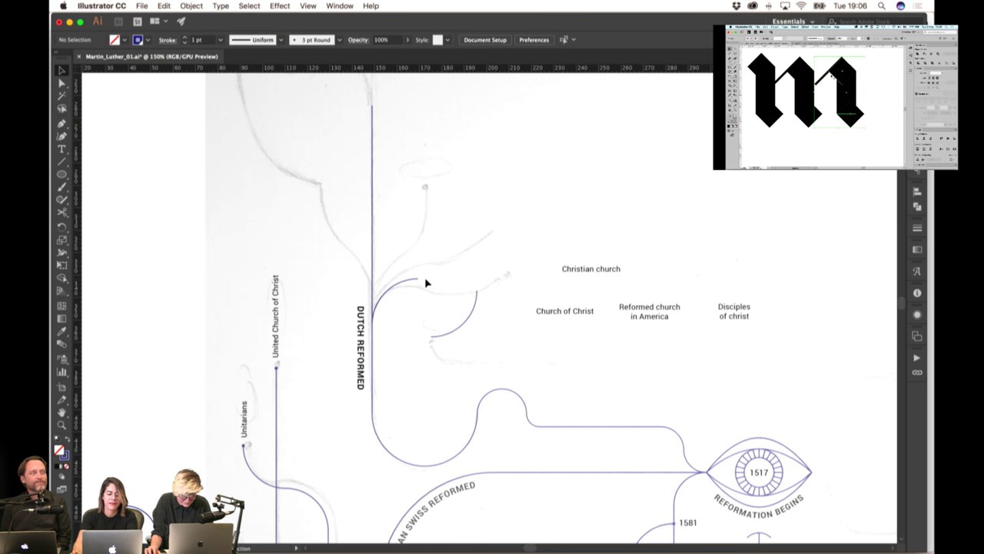
pyautogui.click(459, 331)
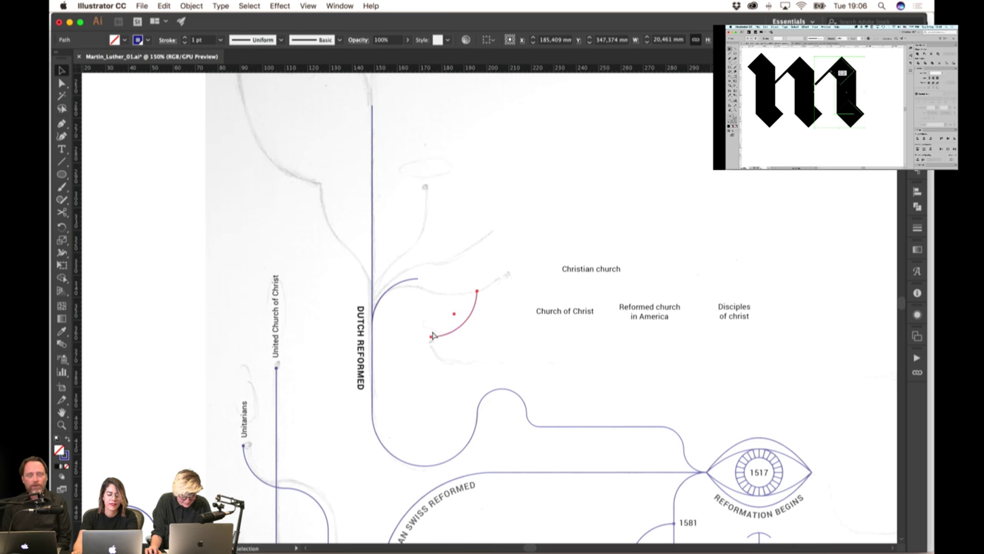
pyautogui.moveTo(432, 338); pyautogui.dragTo(417, 279)
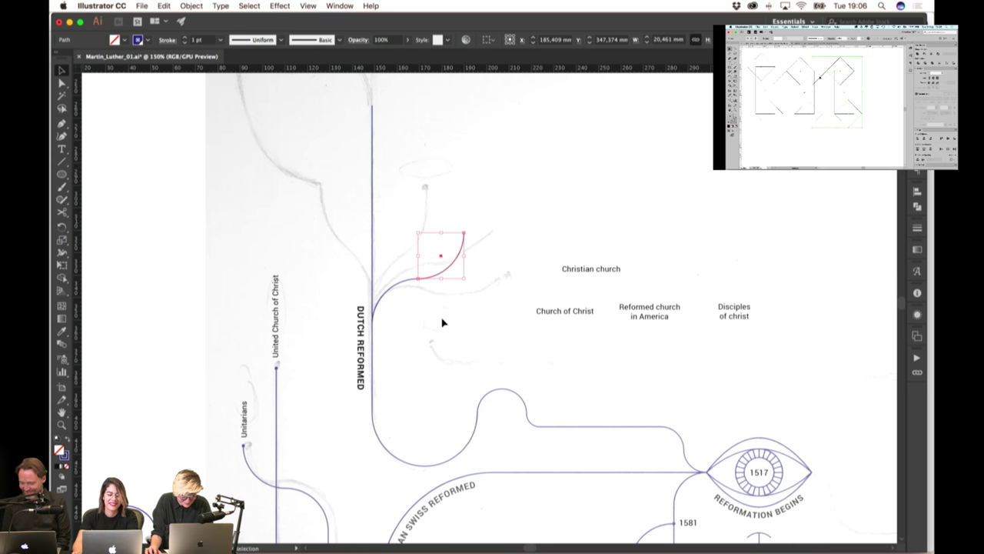
# Duplicate the two-arc S-curve higher on the trunk and resize it to end at the sketched dot of the uppermost branch
pyautogui.click(479, 290)
pyautogui.click(408, 285)
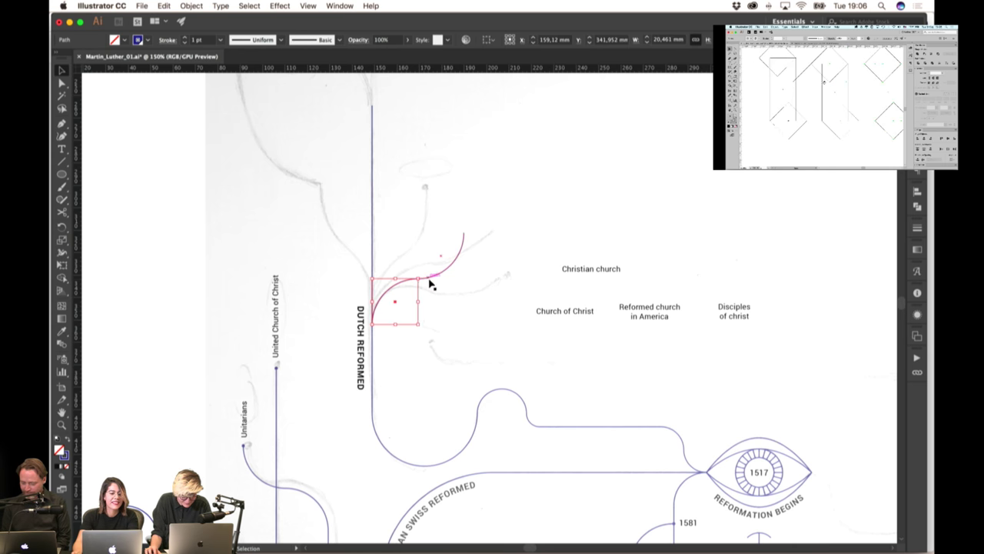
pyautogui.keyDown('shift'); pyautogui.click(431, 279); pyautogui.keyUp('shift')
pyautogui.moveTo(386, 299); pyautogui.dragTo(383, 275)
pyautogui.moveTo(464, 210); pyautogui.dragTo(428, 186)
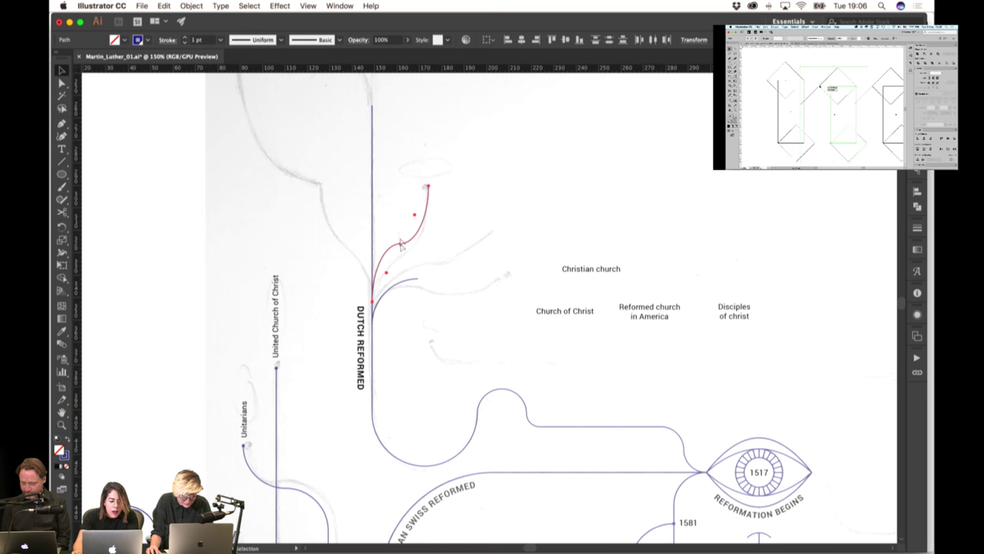
# Try to reshape the uppermost branch by adjusting a direction handle at its middle anchor point
pyautogui.click(401, 245)
pyautogui.scroll(3, 409, 246)
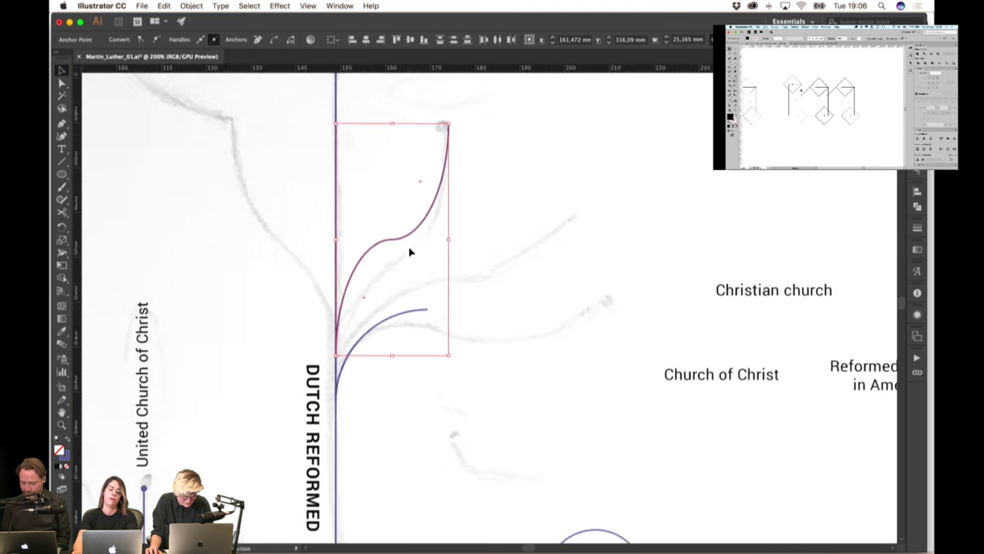
pyautogui.click(390, 240)
pyautogui.click(388, 240)
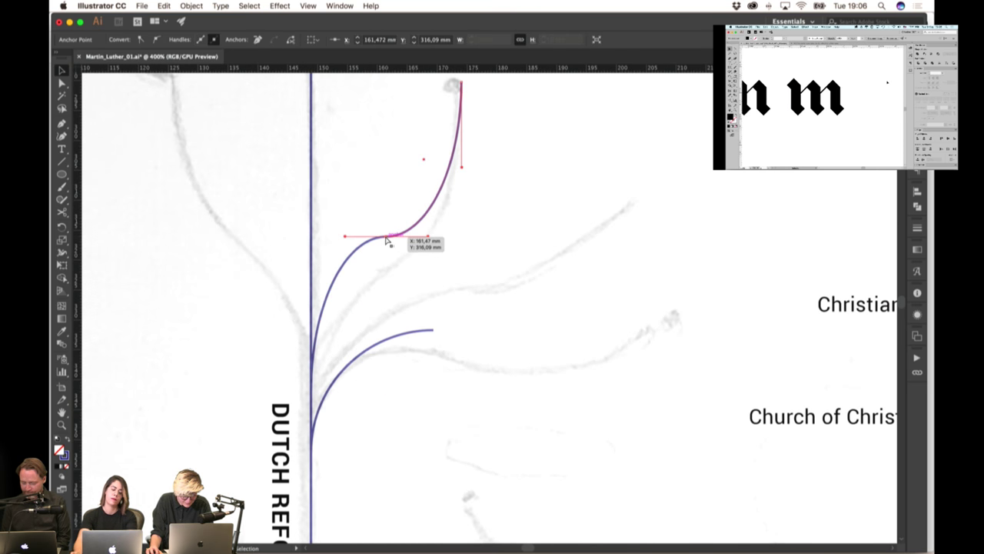
pyautogui.moveTo(380, 245); pyautogui.dragTo(378, 247)
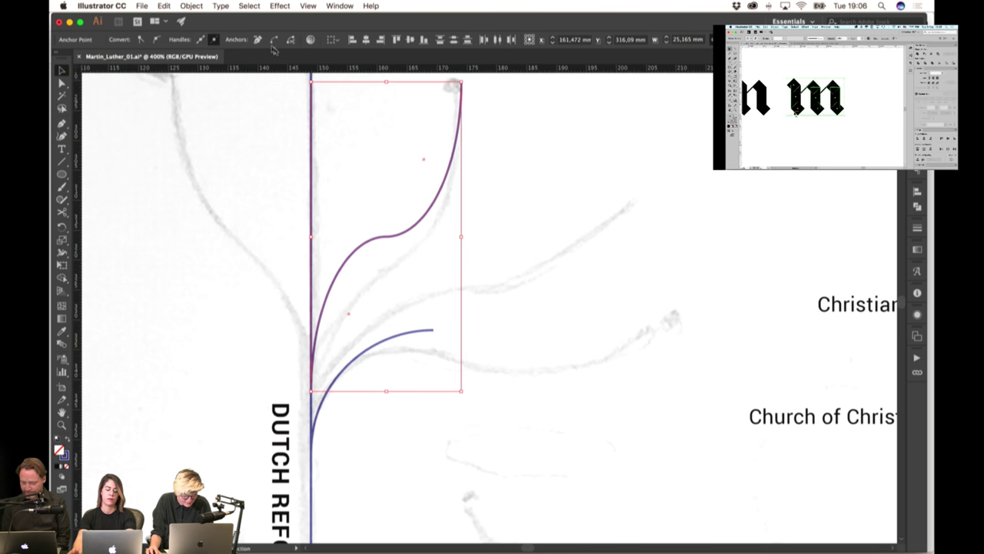
pyautogui.click(396, 238)
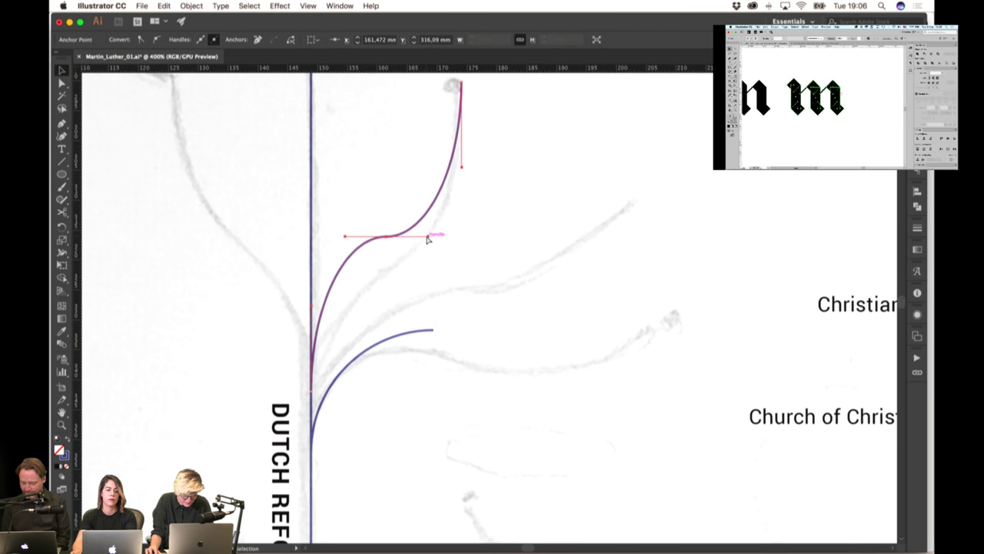
pyautogui.moveTo(427, 237); pyautogui.dragTo(443, 212)
pyautogui.press('super+z')
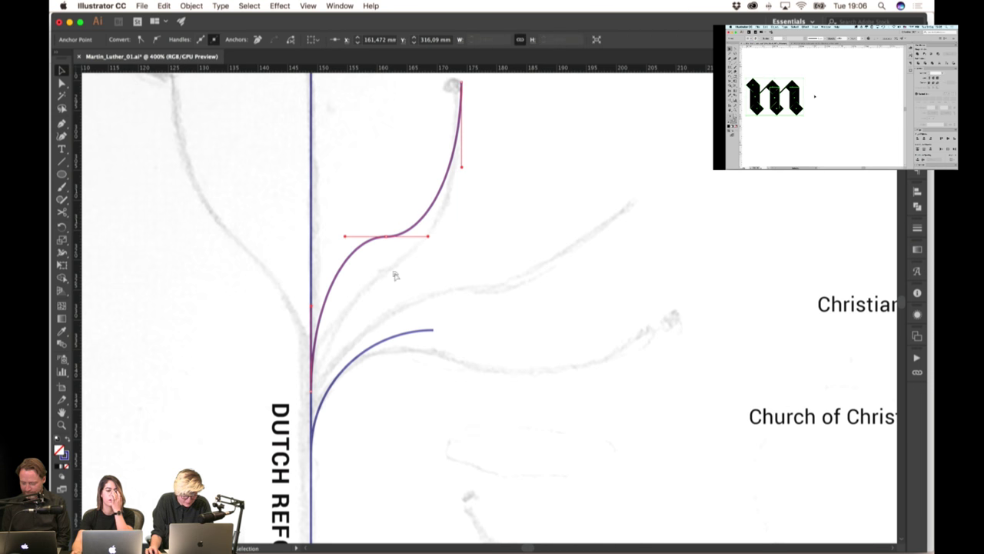
# Try to shift the middle anchor of the uppermost branch toward the sketched line
pyautogui.press('v')
pyautogui.click(384, 197)
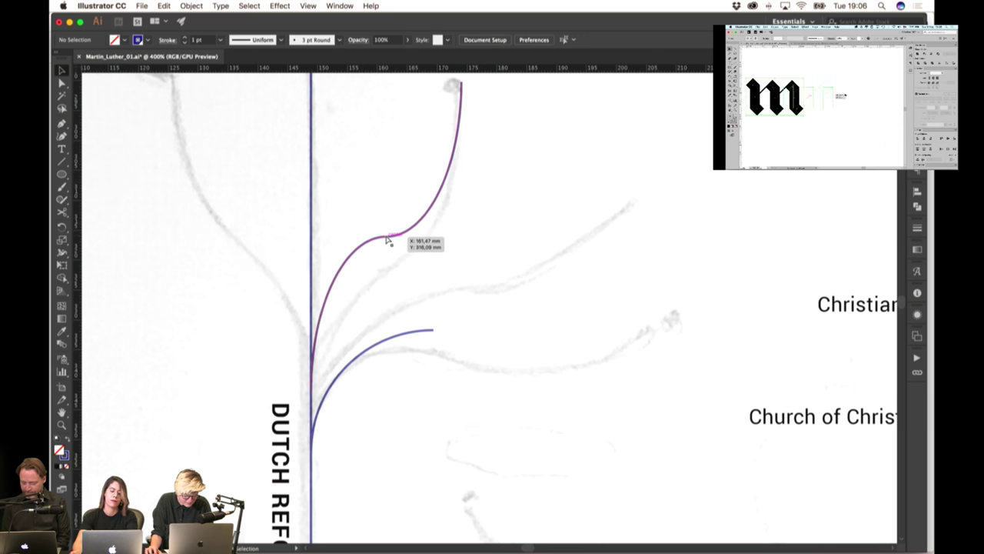
pyautogui.moveTo(387, 237); pyautogui.dragTo(398, 249)
pyautogui.press('super+z')
pyautogui.click(396, 249)
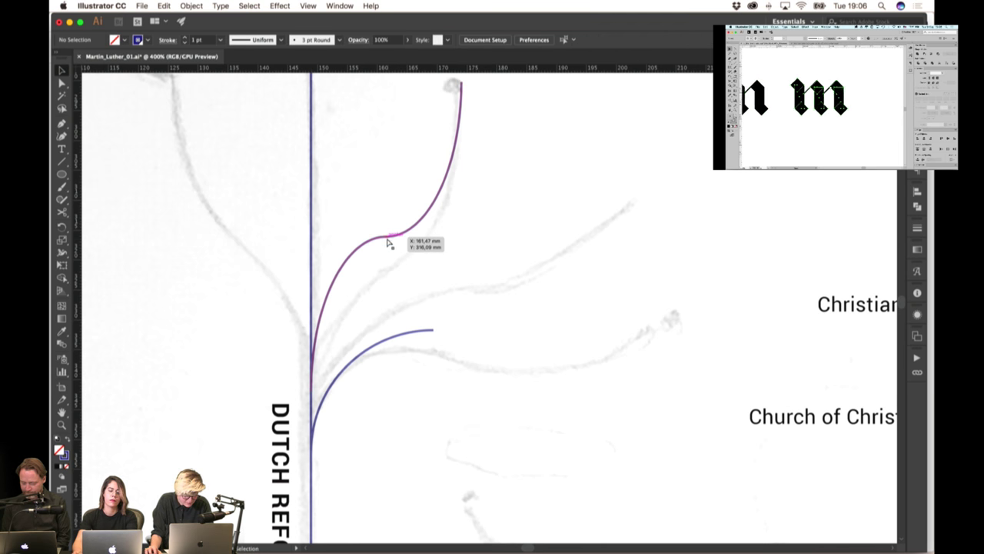
pyautogui.click(386, 243)
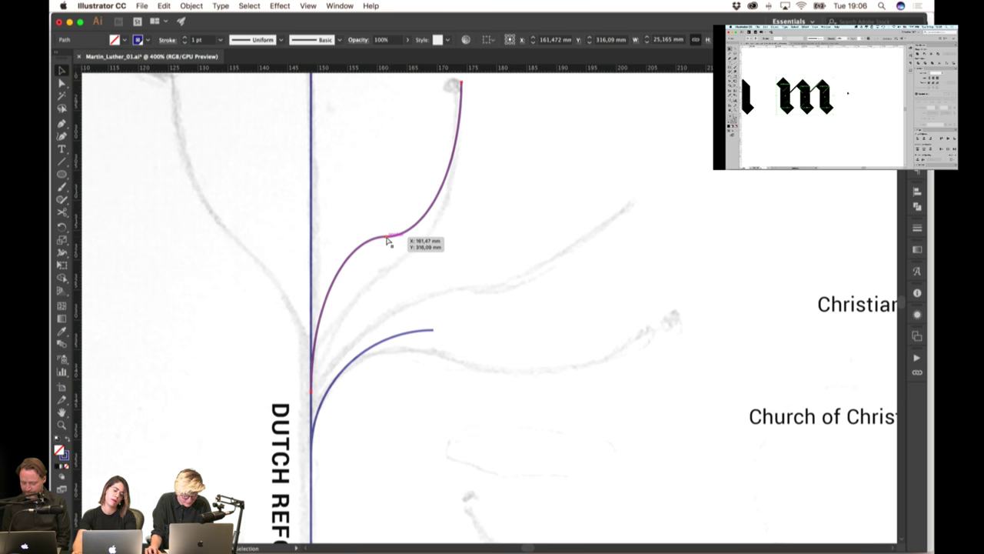
pyautogui.press('v')
pyautogui.click(395, 259)
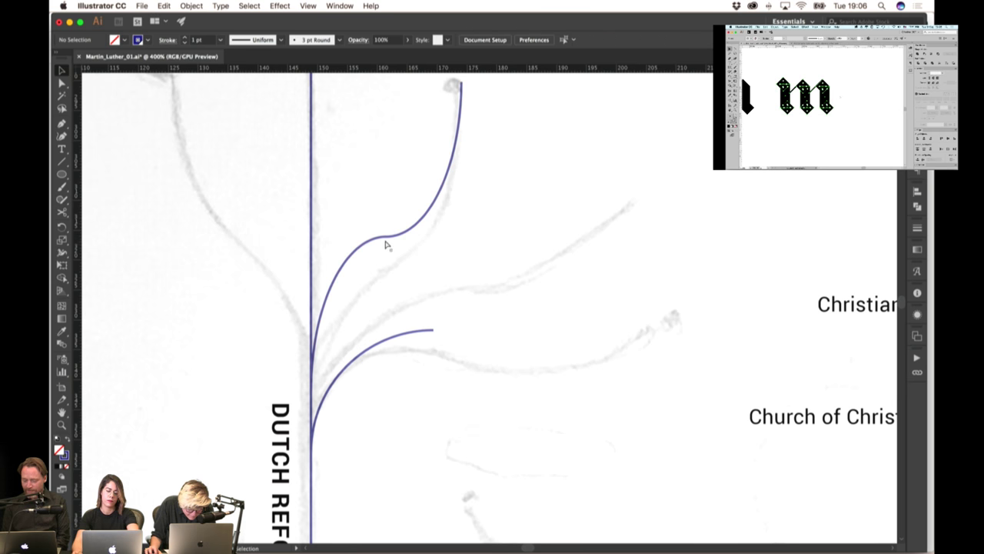
# Reshape the middle of the uppermost branch into a smooth diagonal transition that follows the sketch
pyautogui.click(386, 243)
pyautogui.moveTo(391, 246); pyautogui.dragTo(451, 225)
pyautogui.press('v')
pyautogui.click(158, 41)
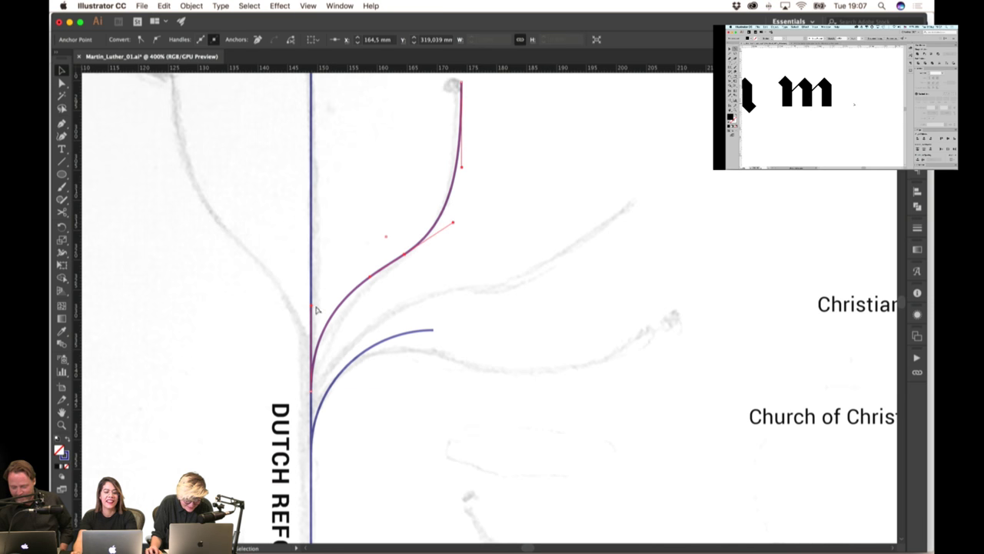
# Move the uppermost branch's base anchor slightly down the trunk and fine-tune the upper curve's direction handle to match the sketch
pyautogui.moveTo(312, 392); pyautogui.dragTo(312, 403)
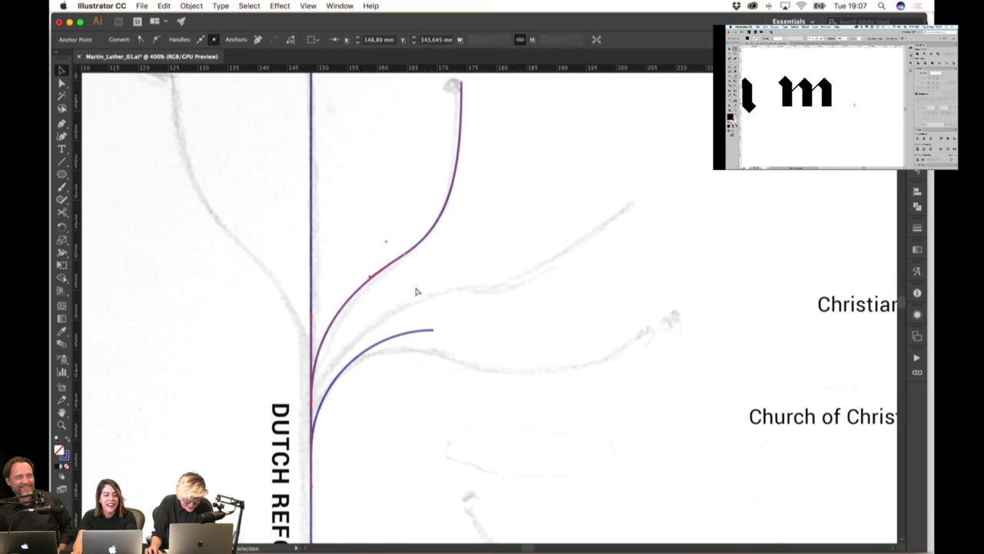
pyautogui.click(426, 269)
pyautogui.scroll(2, 483, 192)
pyautogui.click(441, 273)
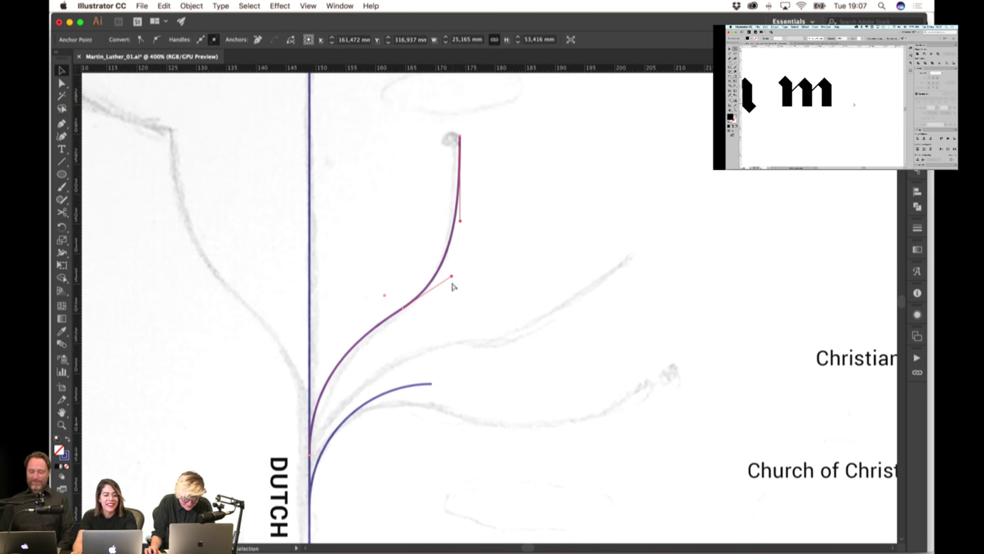
pyautogui.moveTo(458, 268); pyautogui.dragTo(457, 266)
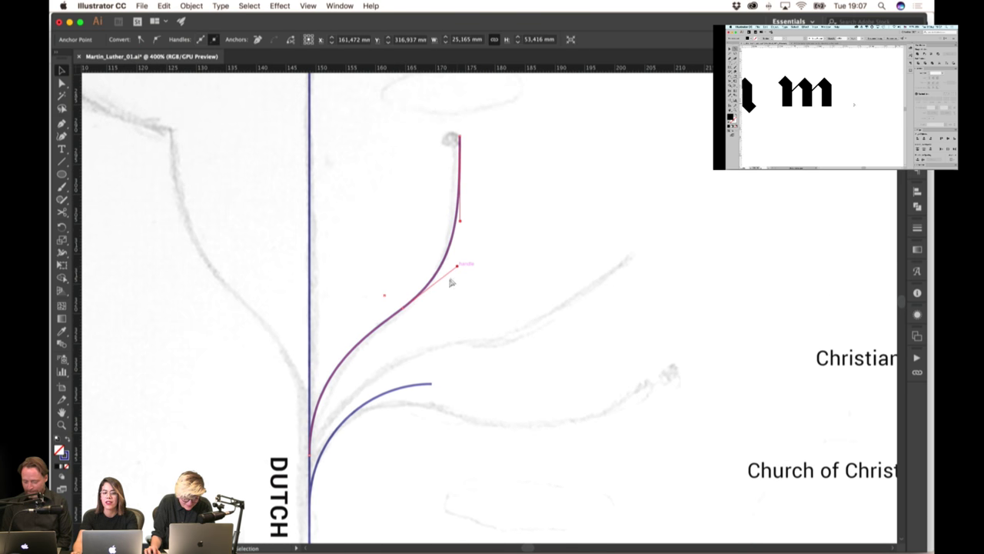
pyautogui.click(453, 300)
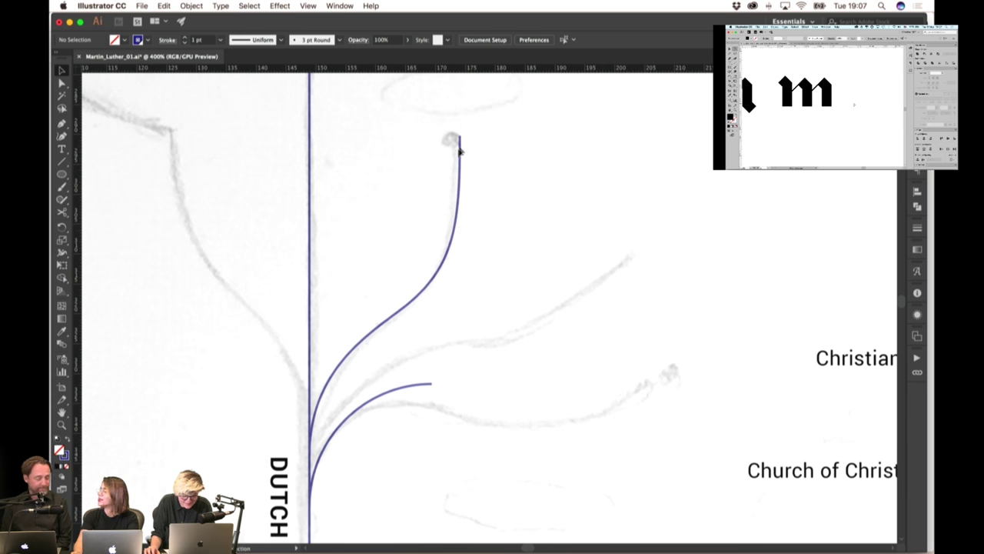
# Copy the end dot of the Quakers line and snap it to the tip of the uppermost Dutch Reformed branch
pyautogui.scroll(-1, 460, 151)
pyautogui.moveTo(492, 535); pyautogui.dragTo(446, 254)
pyautogui.moveTo(500, 430); pyautogui.dragTo(443, 192)
pyautogui.moveTo(580, 395); pyautogui.dragTo(559, 331)
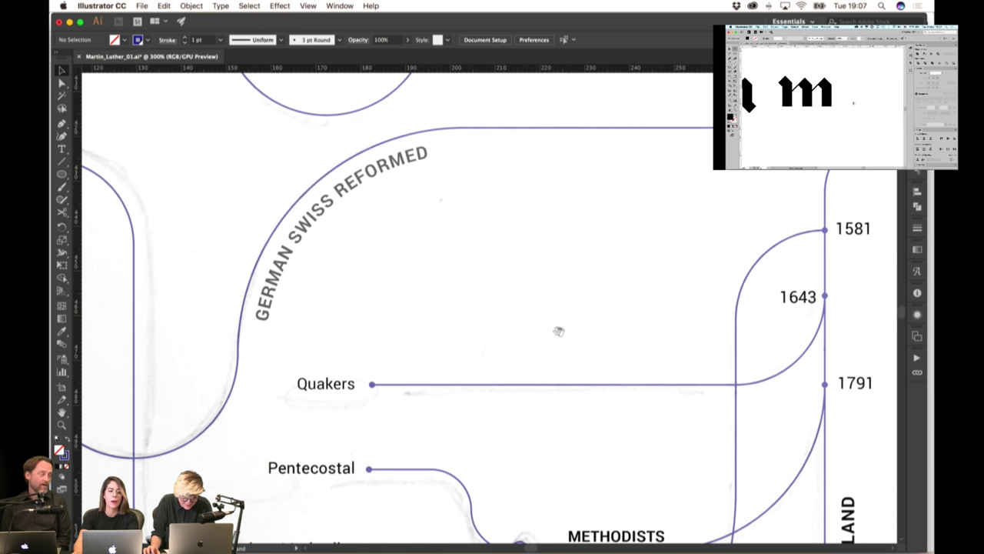
pyautogui.click(373, 384)
pyautogui.scroll(15, 407, 269)
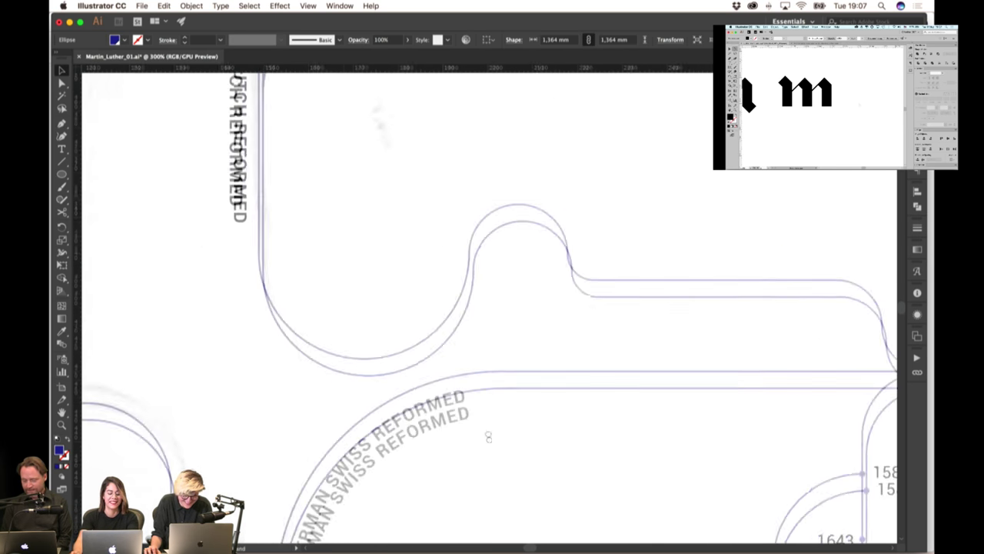
pyautogui.scroll(1, 423, 168)
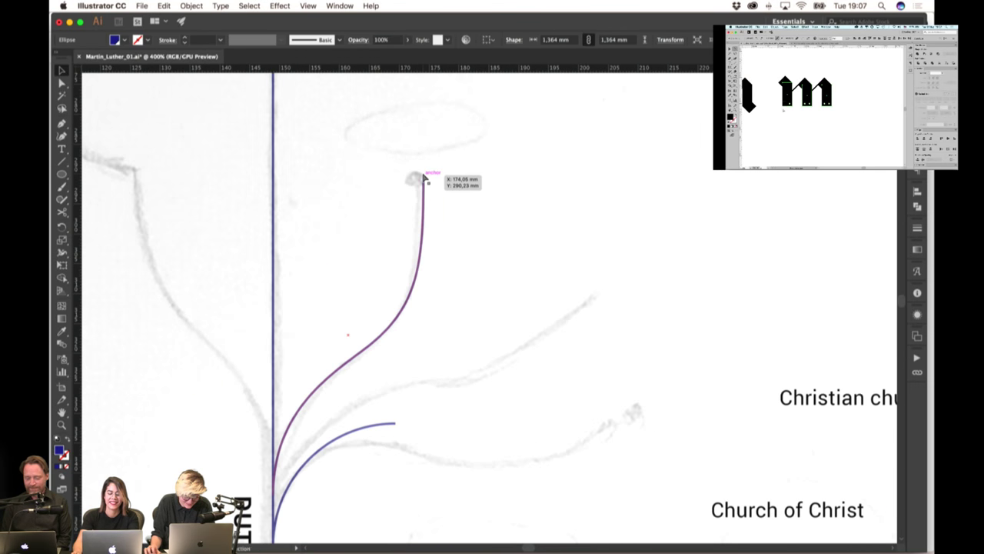
pyautogui.moveTo(485, 304); pyautogui.dragTo(421, 176)
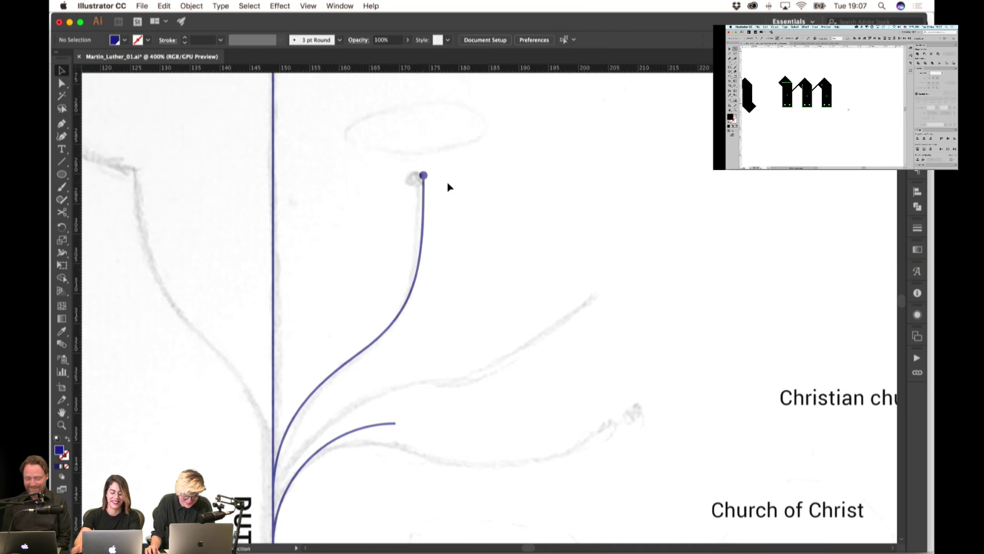
# Place the "Disciples of christ" label just above the end dot of the uppermost Dutch Reformed branch
pyautogui.scroll(-4, 446, 185)
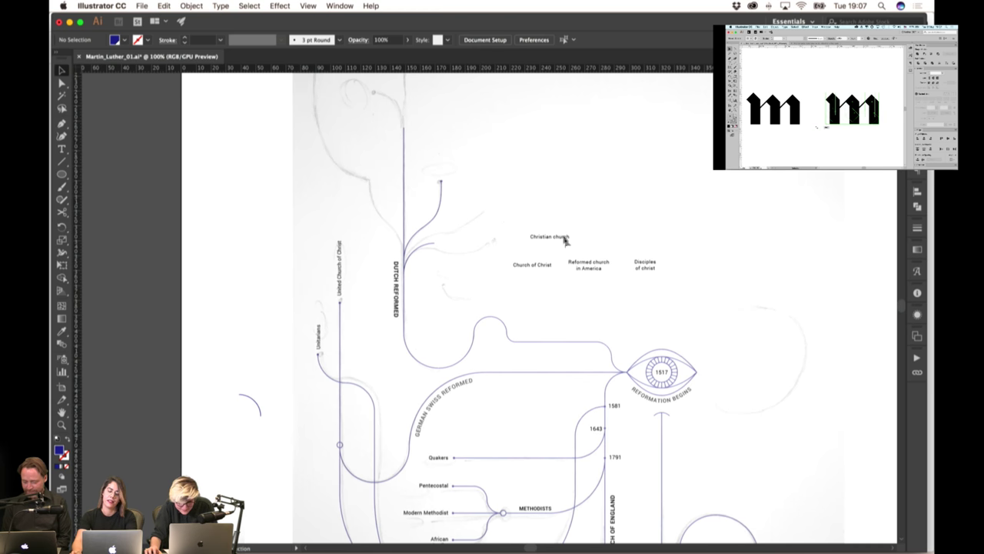
pyautogui.moveTo(650, 266); pyautogui.dragTo(451, 167)
pyautogui.scroll(6, 442, 177)
pyautogui.click(497, 204)
pyautogui.scroll(-2, 480, 180)
pyautogui.scroll(-3, 490, 215)
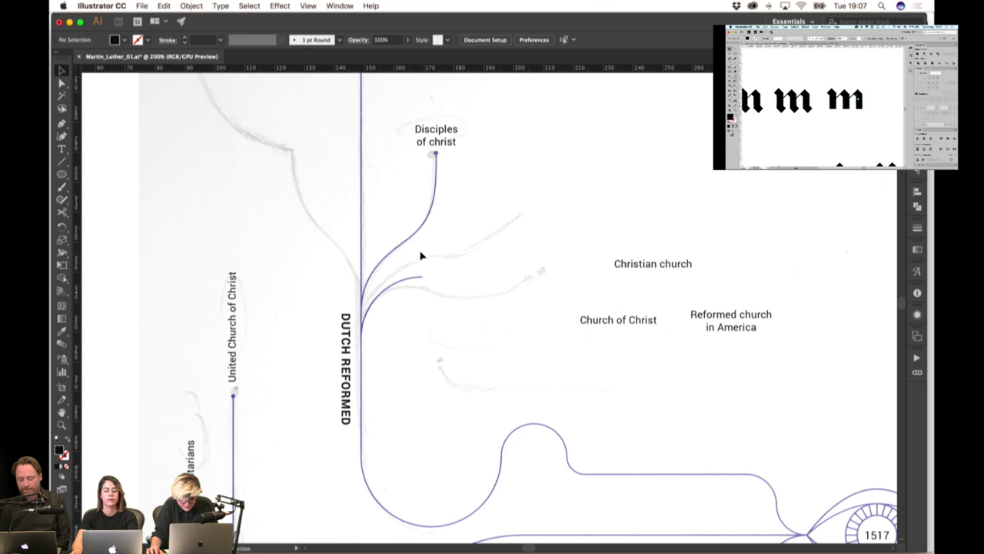
# Duplicate the uppermost Dutch Reformed branch line and stretch the copy's tip outward toward the second sketched branch
pyautogui.click(417, 229)
pyautogui.click(445, 169)
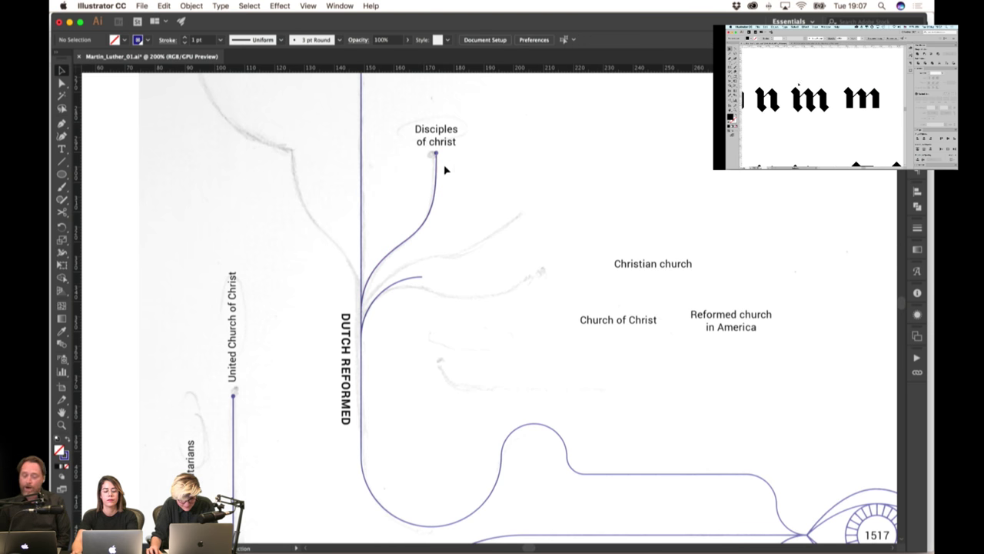
pyautogui.click(436, 156)
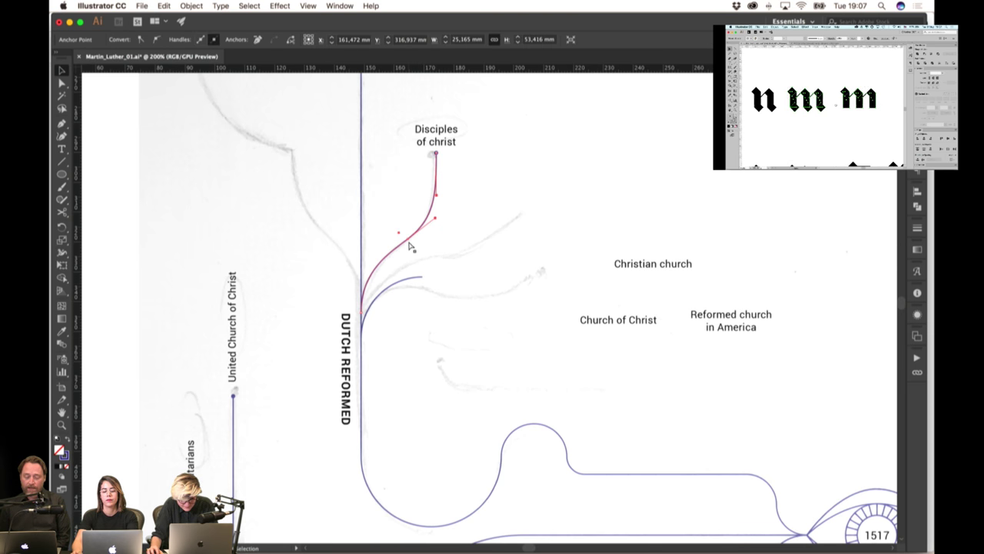
pyautogui.click(432, 237)
pyautogui.click(430, 228)
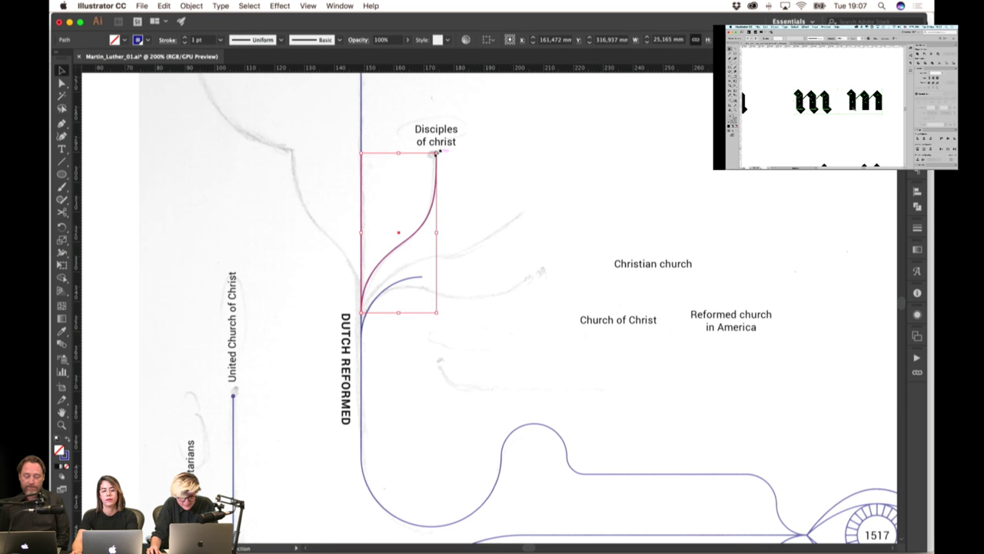
pyautogui.moveTo(439, 155); pyautogui.dragTo(492, 197)
pyautogui.click(464, 269)
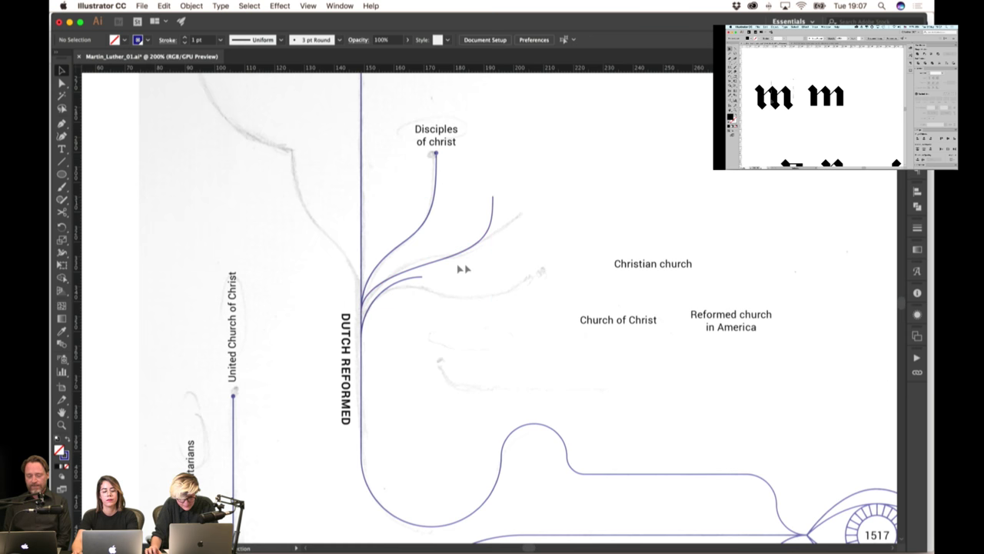
# Move the second branch's middle and tip anchors onto the sketched line and level its middle direction handles
pyautogui.scroll(3, 366, 296)
pyautogui.click(381, 291)
pyautogui.scroll(-2, 293, 304)
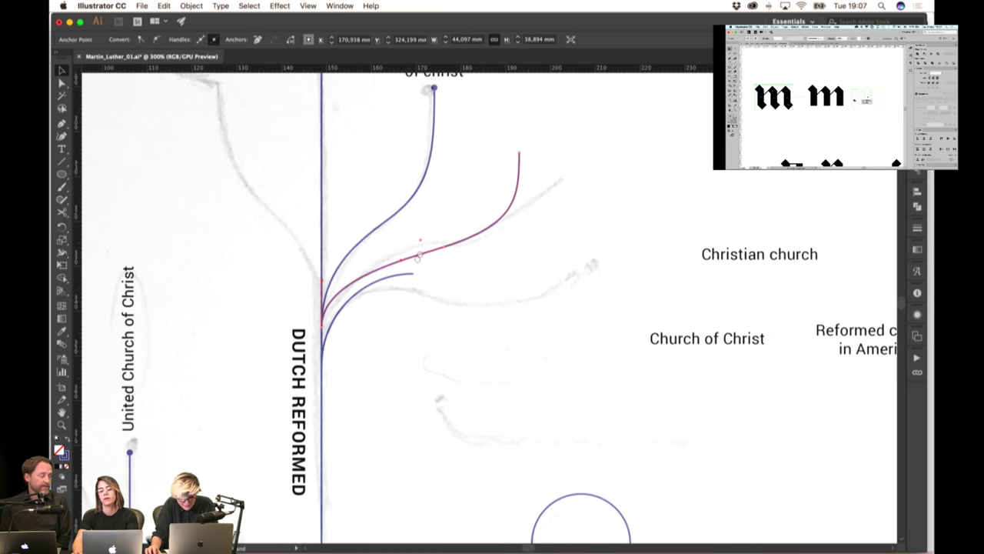
pyautogui.moveTo(418, 248); pyautogui.dragTo(442, 277)
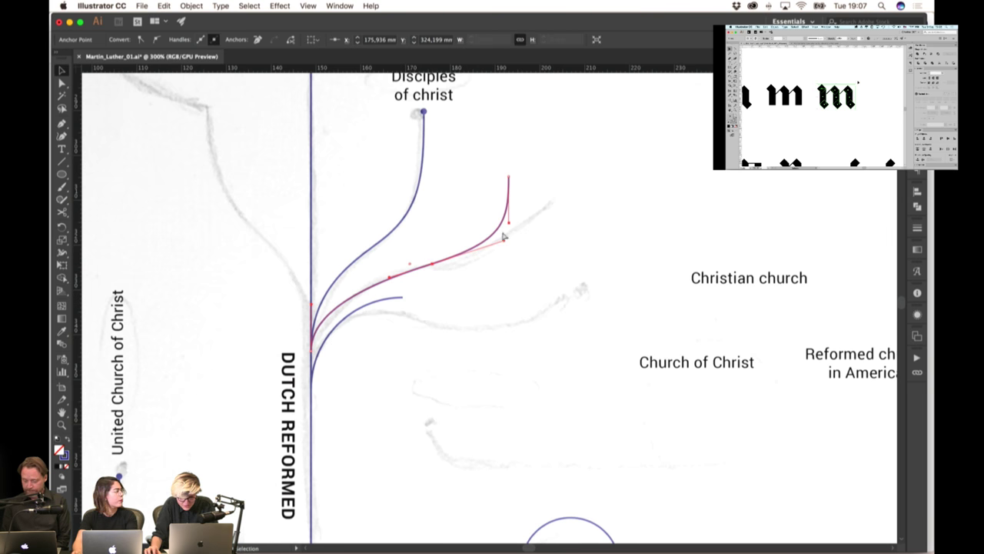
pyautogui.moveTo(508, 179); pyautogui.dragTo(546, 196)
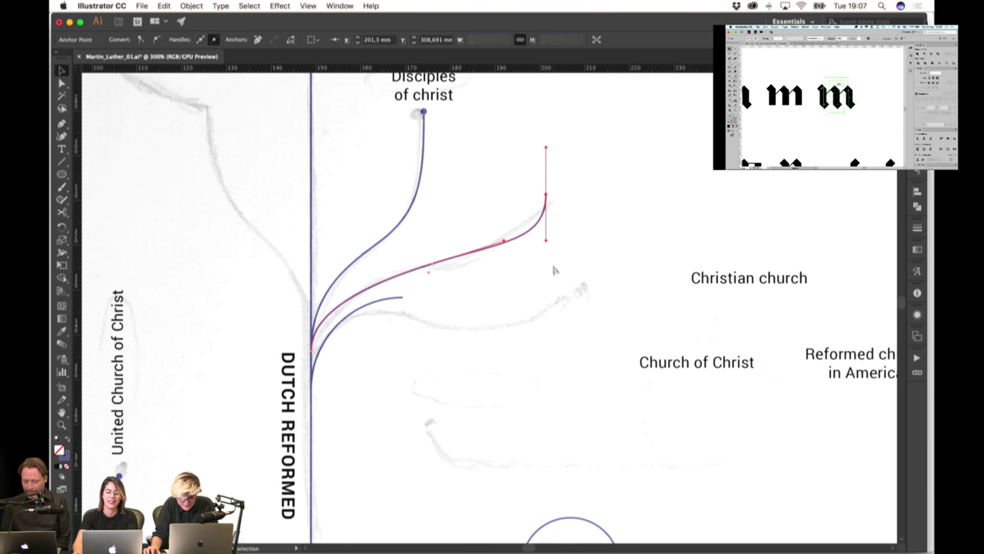
pyautogui.moveTo(433, 269)
pyautogui.mouseDown()
pyautogui.moveTo(520, 251)
pyautogui.moveTo(493, 267)
pyautogui.moveTo(436, 265)
pyautogui.mouseUp()
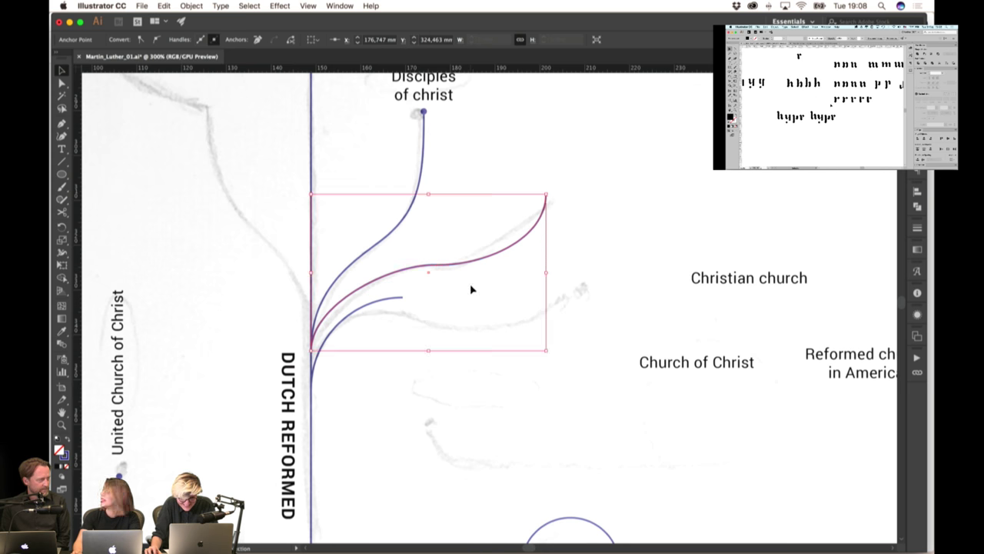
pyautogui.click(472, 290)
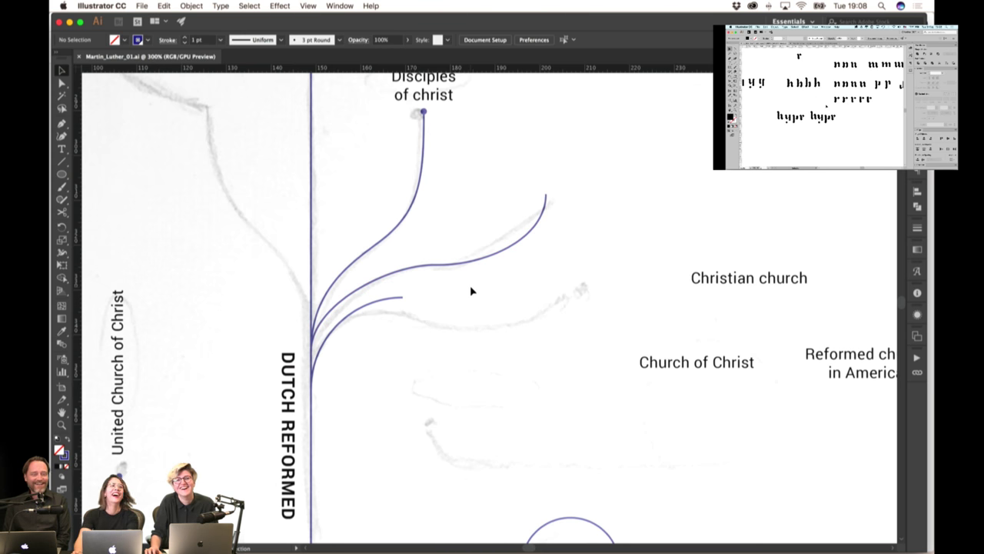
# Angle the second branch's tip handle along the sketch, extend the tip outward and shift the middle anchor toward the trunk
pyautogui.click(504, 253)
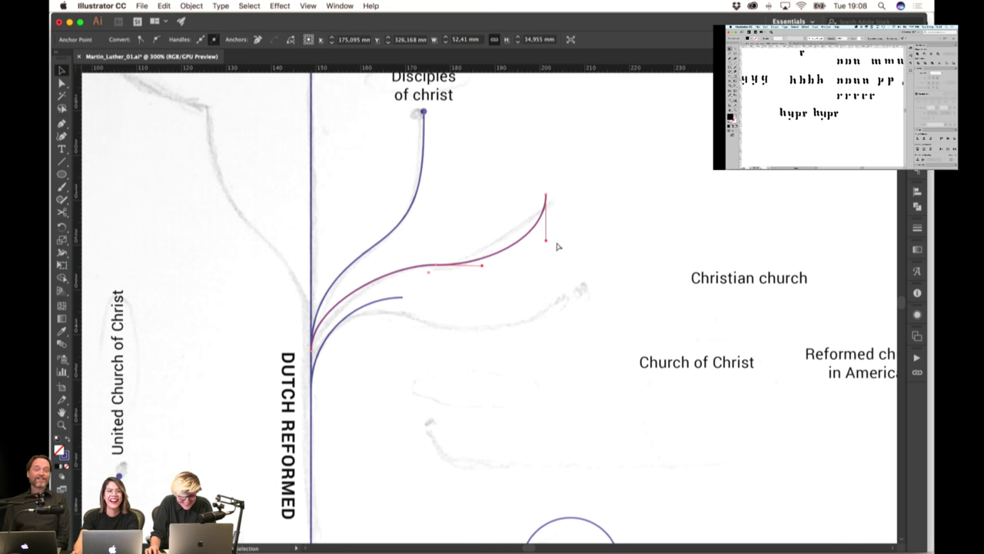
pyautogui.moveTo(546, 240); pyautogui.dragTo(510, 242)
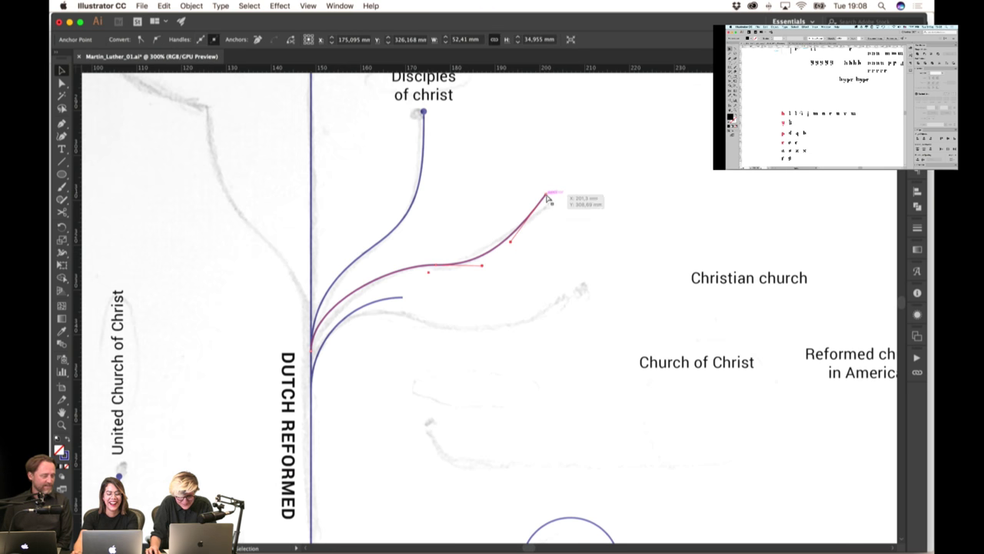
pyautogui.moveTo(546, 194); pyautogui.dragTo(561, 194)
pyautogui.moveTo(438, 269); pyautogui.dragTo(421, 269)
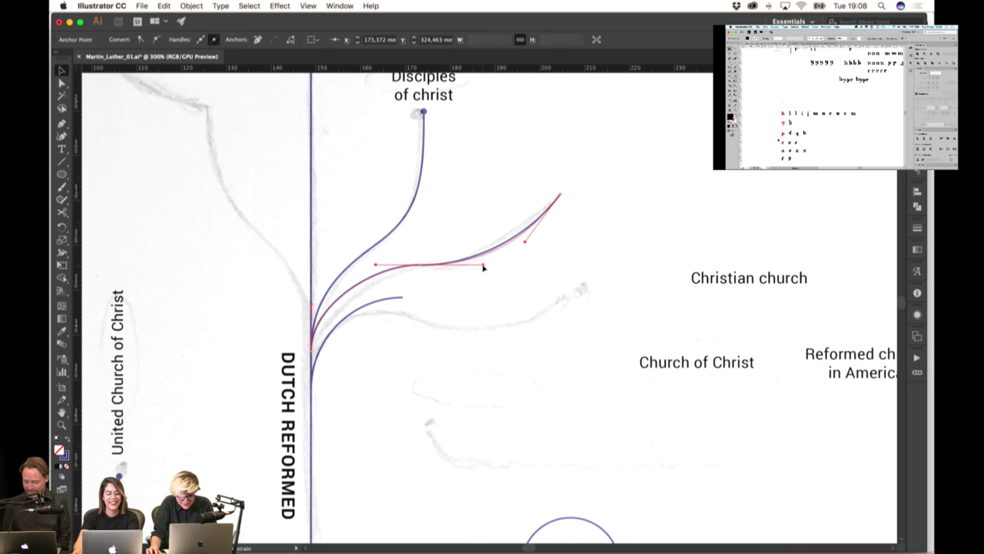
pyautogui.moveTo(483, 266); pyautogui.dragTo(483, 265)
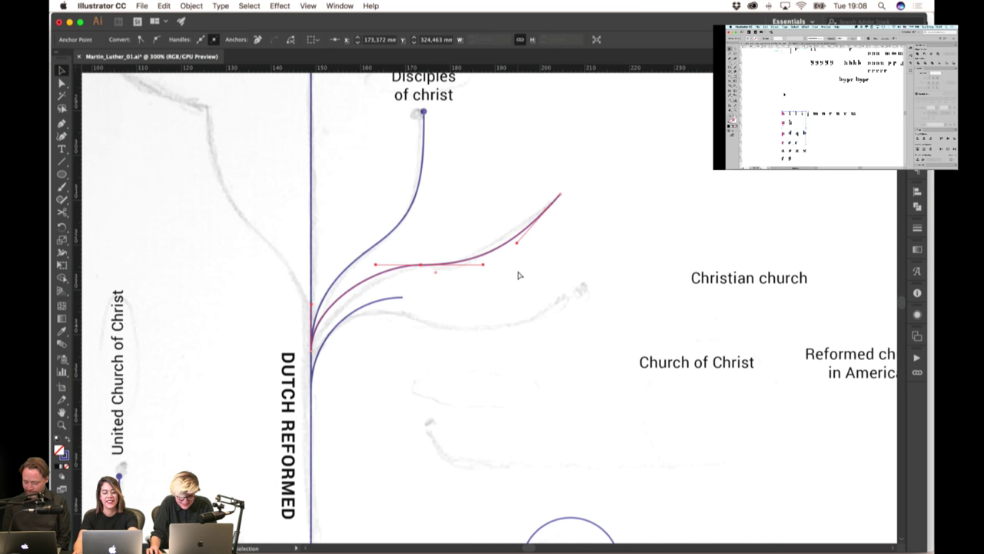
pyautogui.click(515, 275)
pyautogui.keyDown('super'); pyautogui.click(433, 266); pyautogui.keyUp('super')
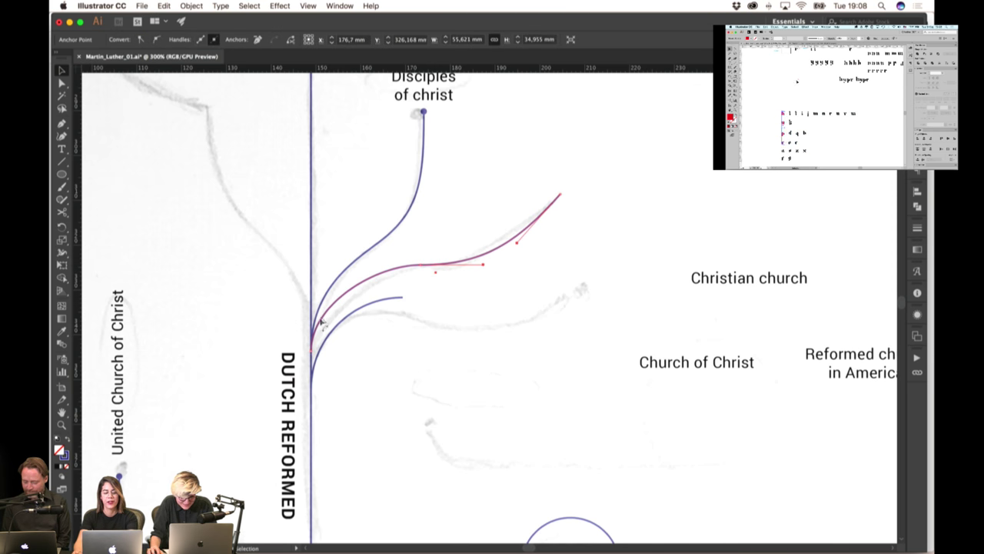
pyautogui.click(453, 340)
# Nudge the whole second branch slightly down the Dutch Reformed trunk
pyautogui.moveTo(388, 348); pyautogui.dragTo(414, 299)
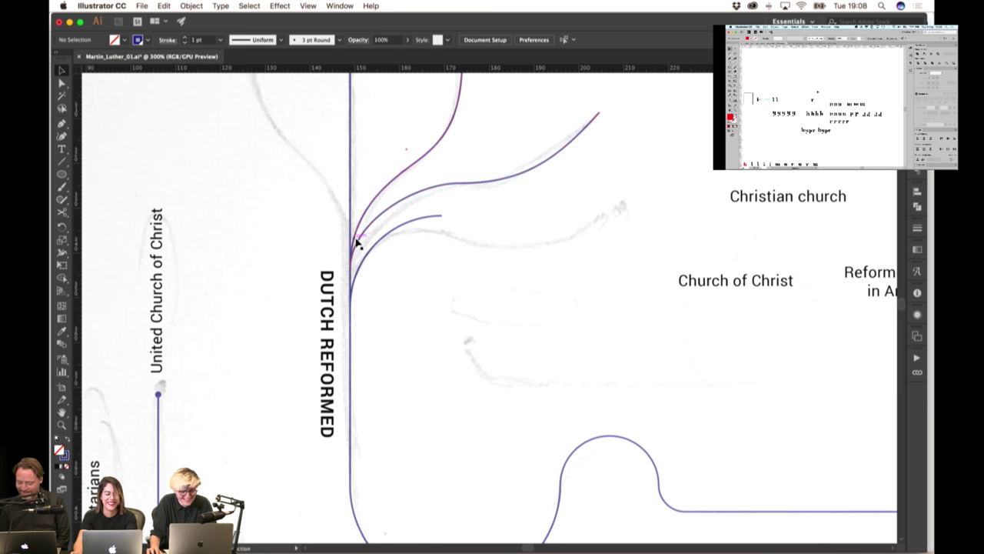
pyautogui.scroll(-1, 415, 231)
pyautogui.hscroll(-1, 415, 231)
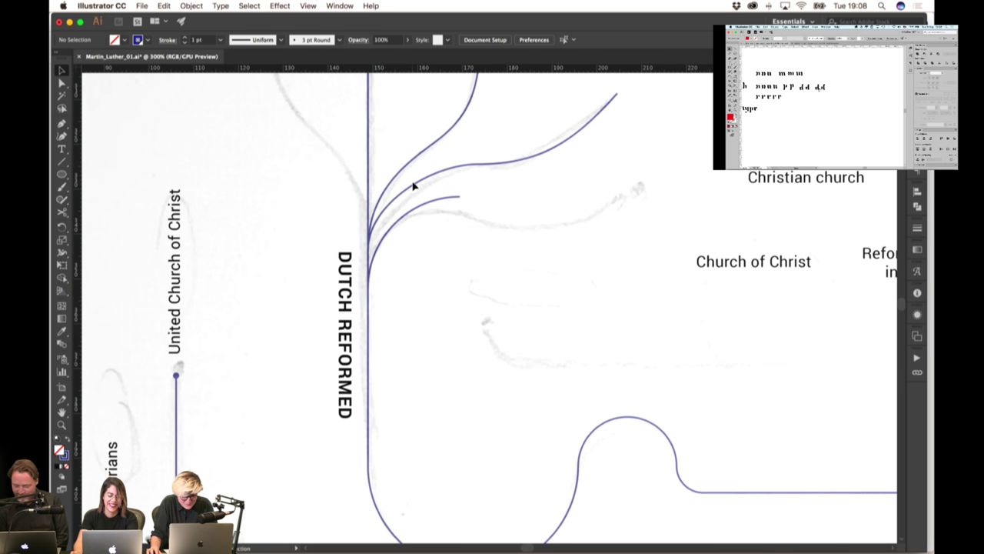
pyautogui.click(414, 186)
pyautogui.press('Down')
pyautogui.press('Down')
pyautogui.press('Down')
pyautogui.press('Down')
pyautogui.press('Down')
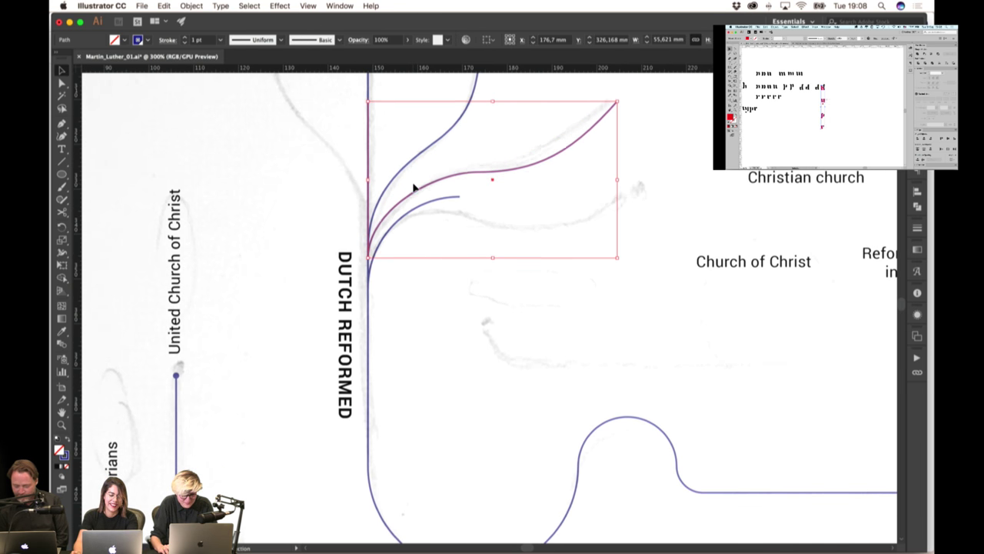
pyautogui.press('Up')
pyautogui.click(500, 213)
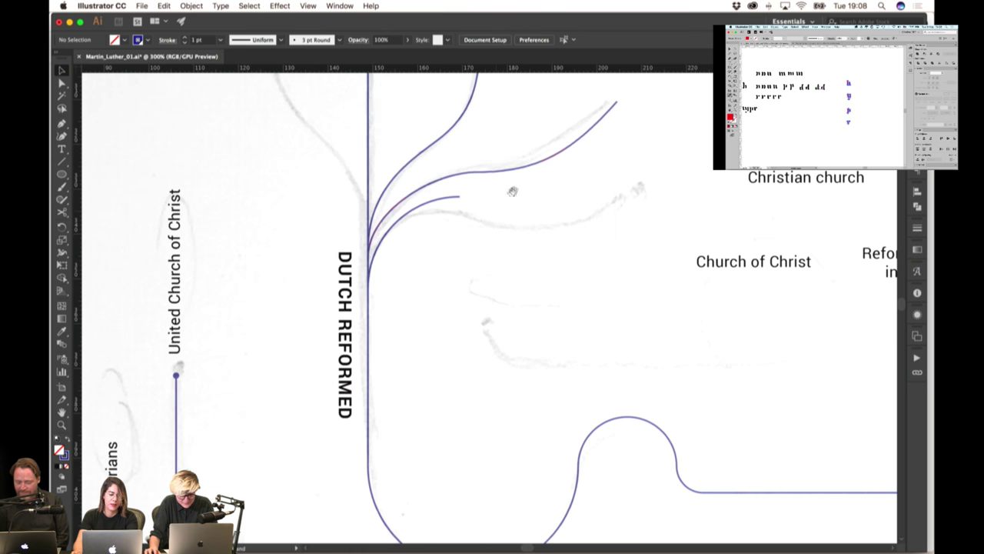
# Raise the second branch's middle anchor slightly and fine-tune the tip's direction handle for a smoother curve
pyautogui.moveTo(516, 209); pyautogui.dragTo(495, 289)
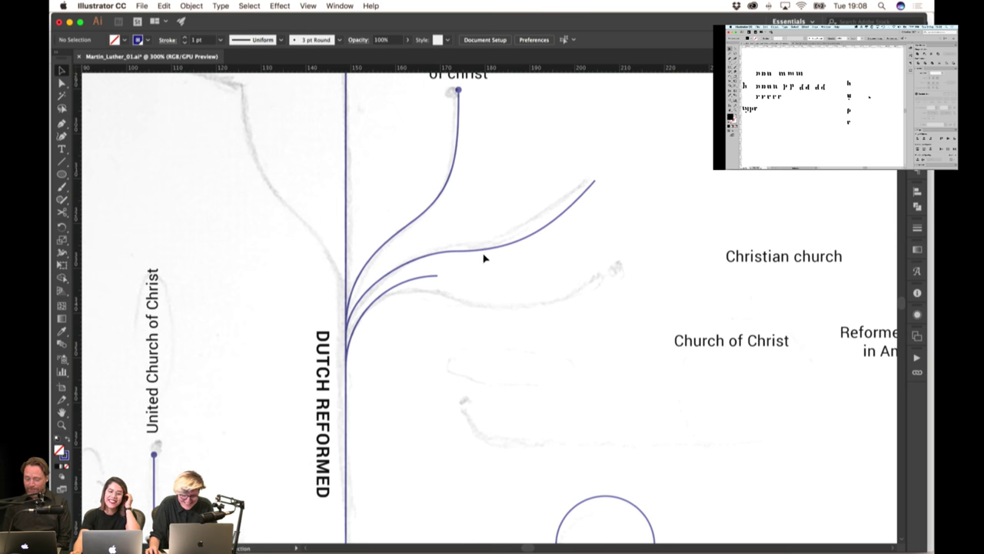
pyautogui.moveTo(459, 255); pyautogui.dragTo(398, 245)
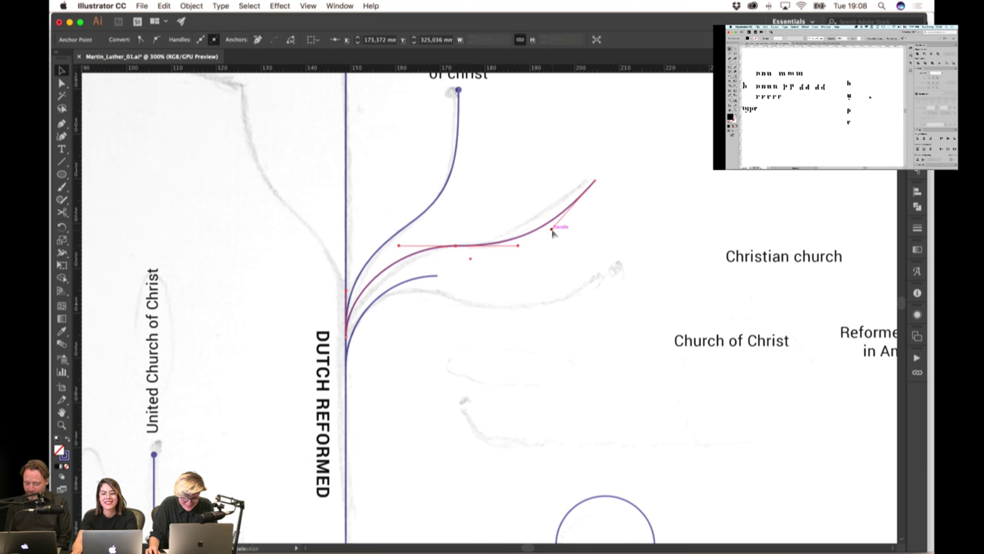
pyautogui.moveTo(552, 230); pyautogui.dragTo(547, 235)
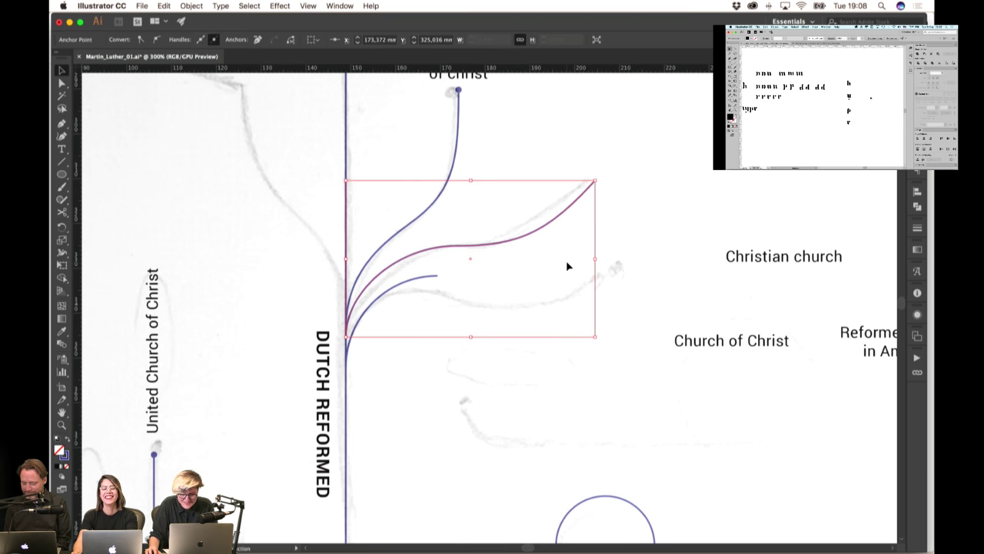
pyautogui.click(567, 267)
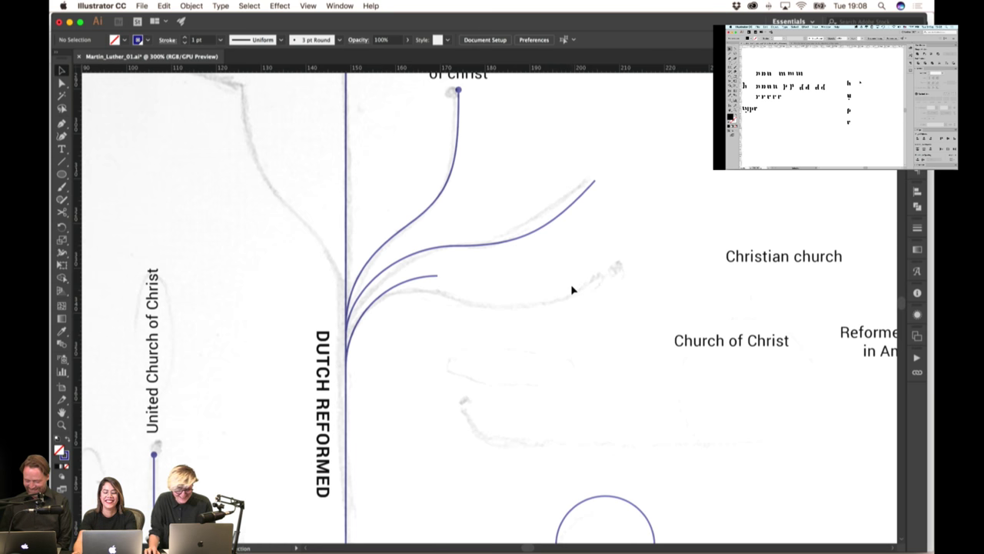
# Examine the denomination flowchart on the neighbouring artboard, including the Anabaptist, Lutheran, Presbyterian and Dutch Reformed branches
pyautogui.scroll(-10, 570, 286)
pyautogui.scroll(5, 365, 200)
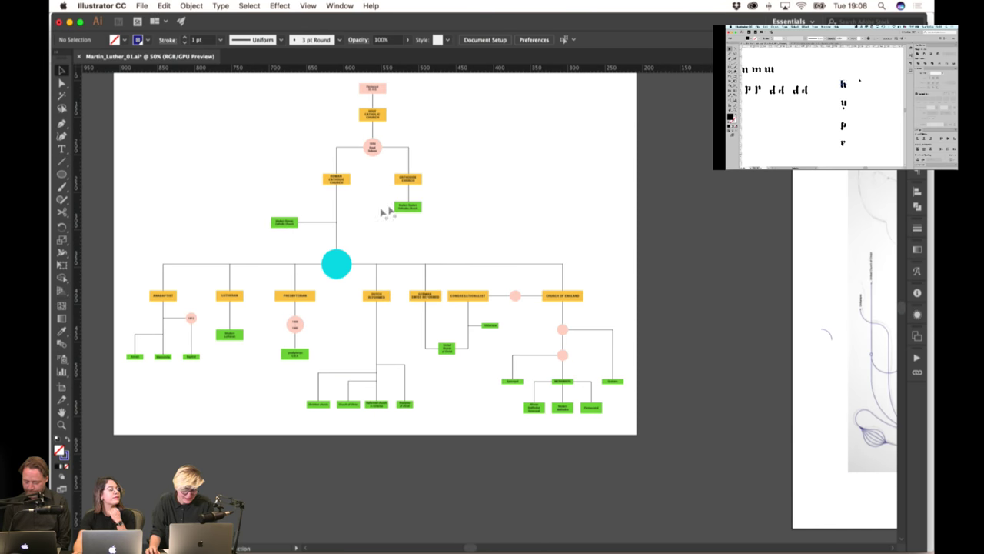
pyautogui.hscroll(-3, 387, 209)
pyautogui.scroll(1, 417, 207)
pyautogui.moveTo(568, 213); pyautogui.dragTo(592, 231)
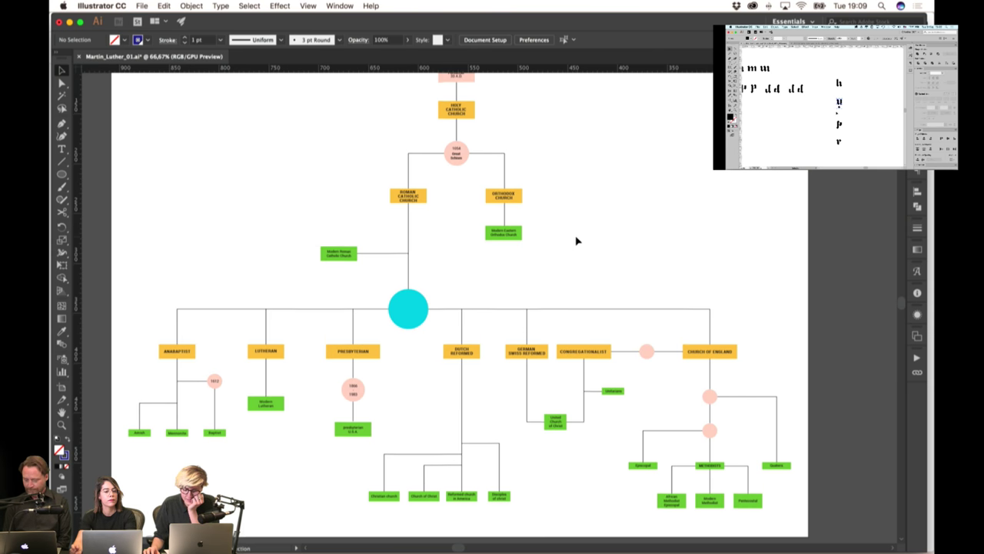
pyautogui.scroll(1, 576, 240)
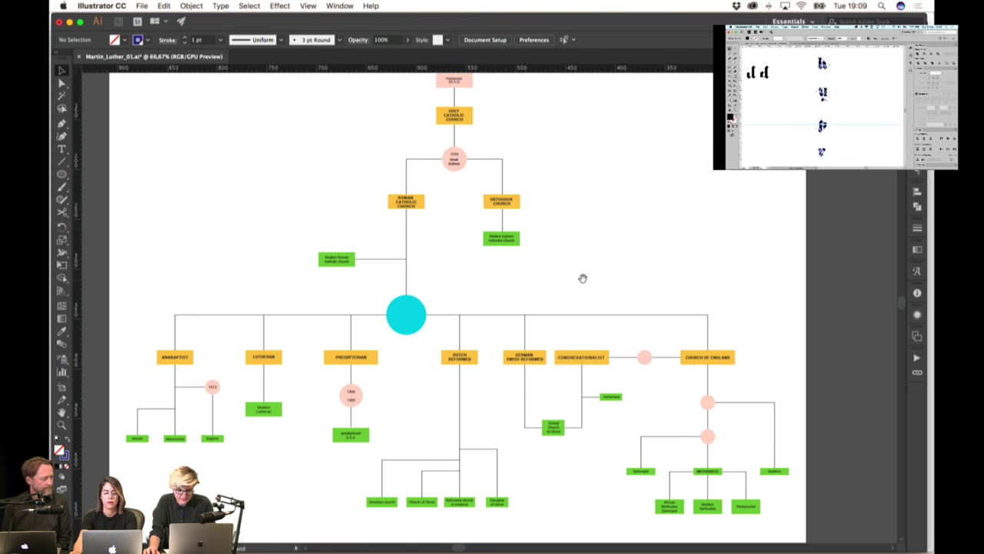
pyautogui.moveTo(582, 277); pyautogui.dragTo(625, 268)
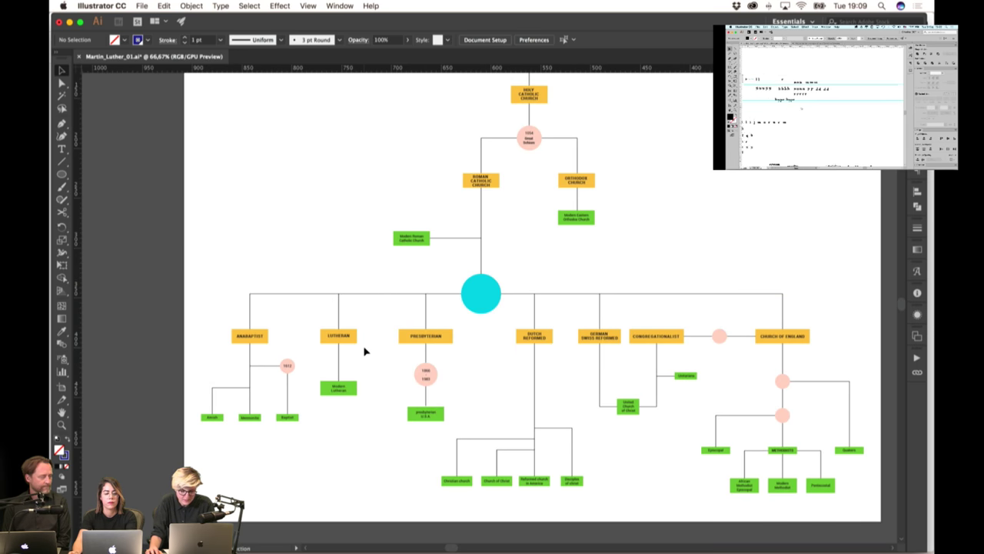
pyautogui.moveTo(364, 347); pyautogui.dragTo(437, 299)
pyautogui.scroll(3, 362, 310)
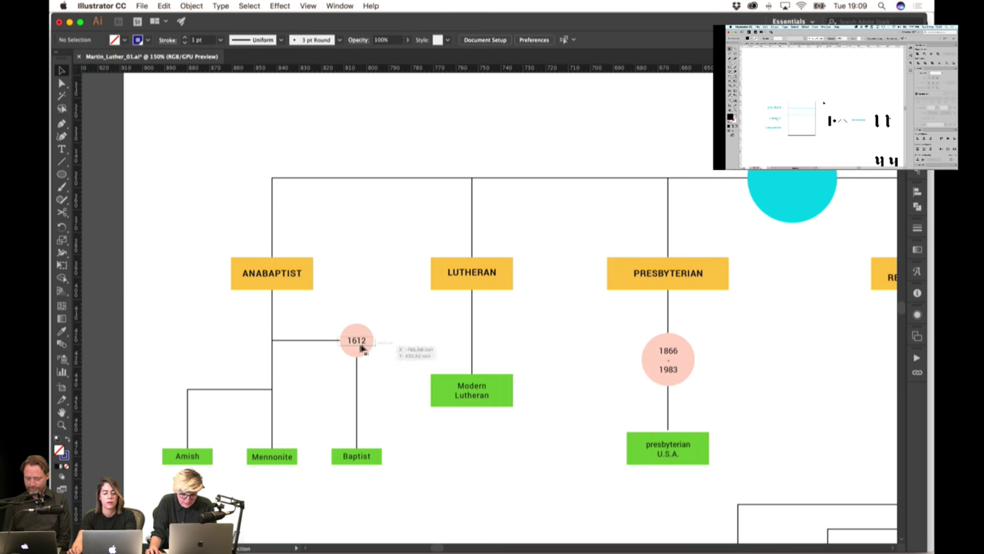
pyautogui.moveTo(586, 247); pyautogui.dragTo(402, 331)
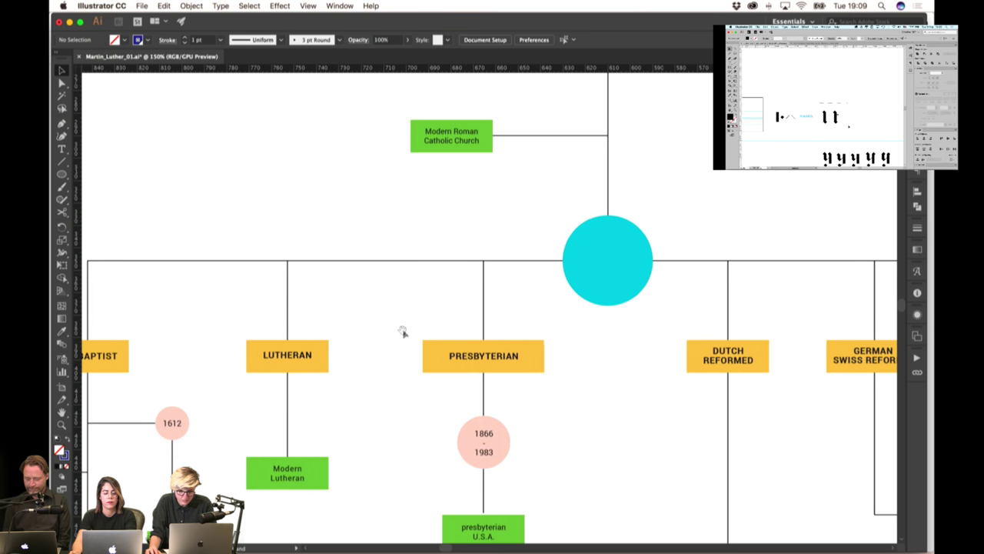
pyautogui.scroll(-3, 471, 266)
pyautogui.hscroll(5, 628, 251)
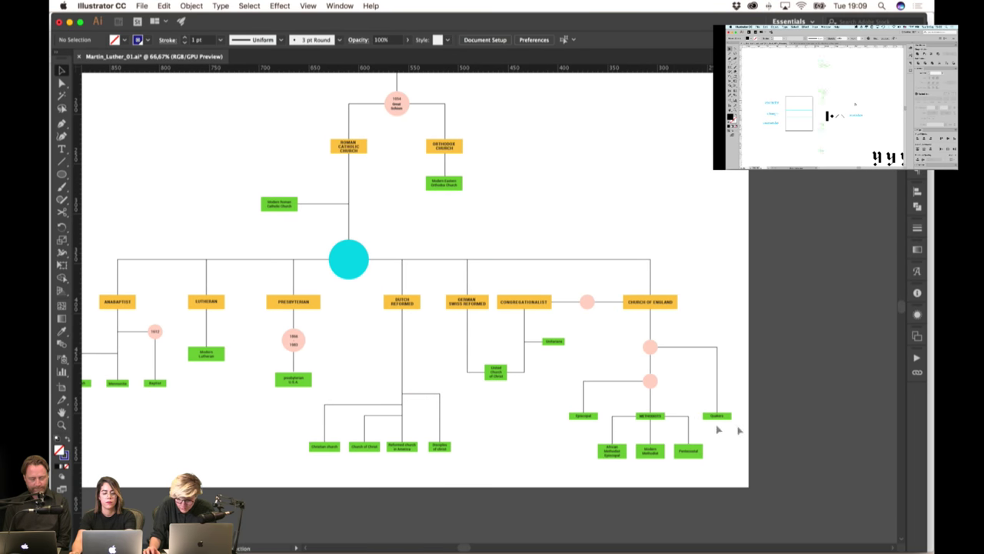
# Compare the flowchart with the traced infographic and review the overall composition for where remaining branches can go
pyautogui.hscroll(10, 859, 306)
pyautogui.hscroll(4, 698, 363)
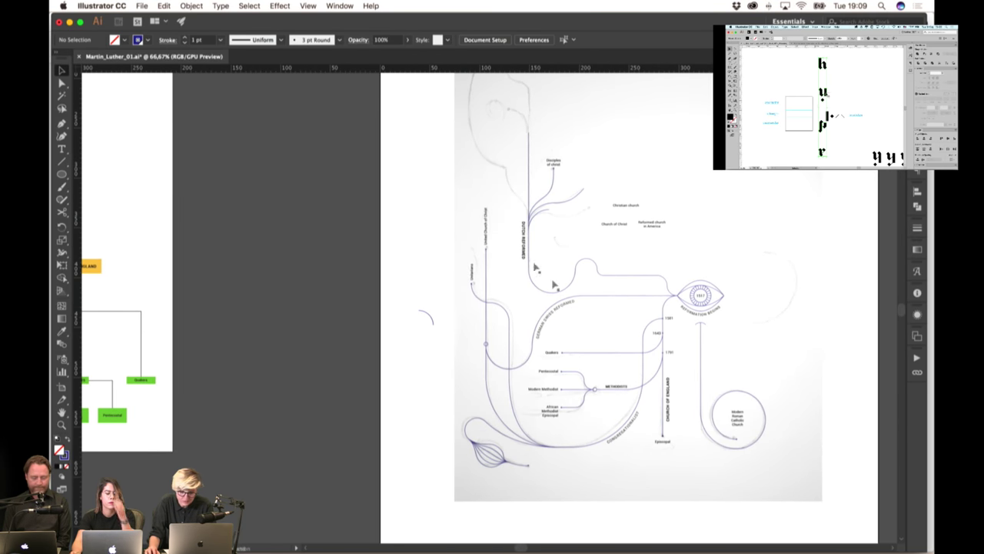
pyautogui.hscroll(-9, 500, 268)
pyautogui.scroll(-2, 501, 268)
pyautogui.hscroll(7, 247, 303)
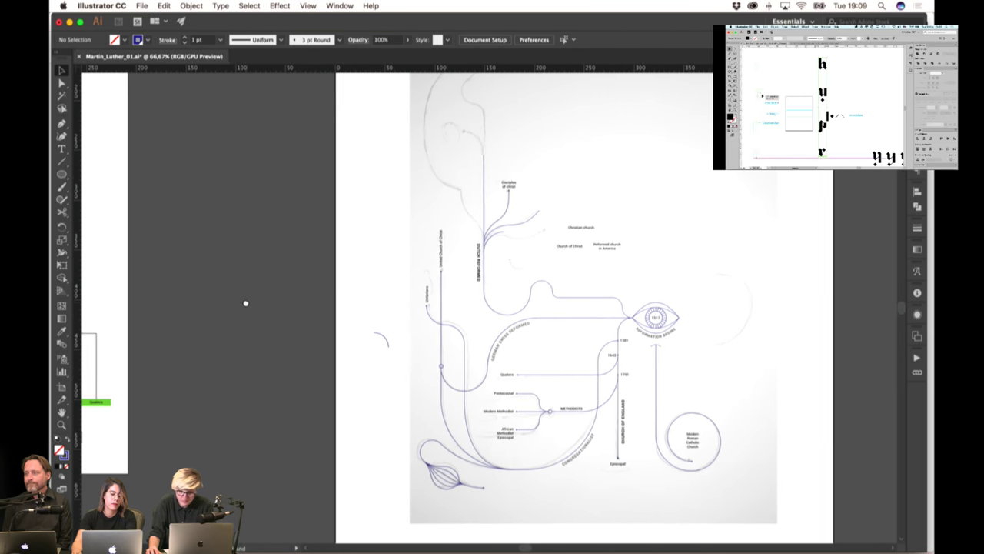
pyautogui.hscroll(1, 277, 311)
pyautogui.hscroll(1, 482, 297)
pyautogui.moveTo(483, 297); pyautogui.dragTo(479, 295)
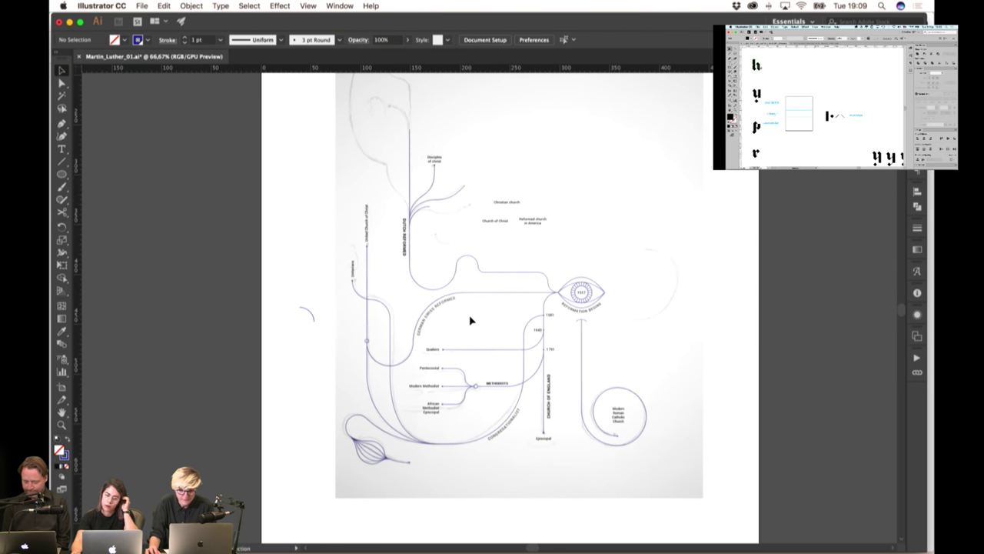
pyautogui.moveTo(485, 313); pyautogui.dragTo(489, 289)
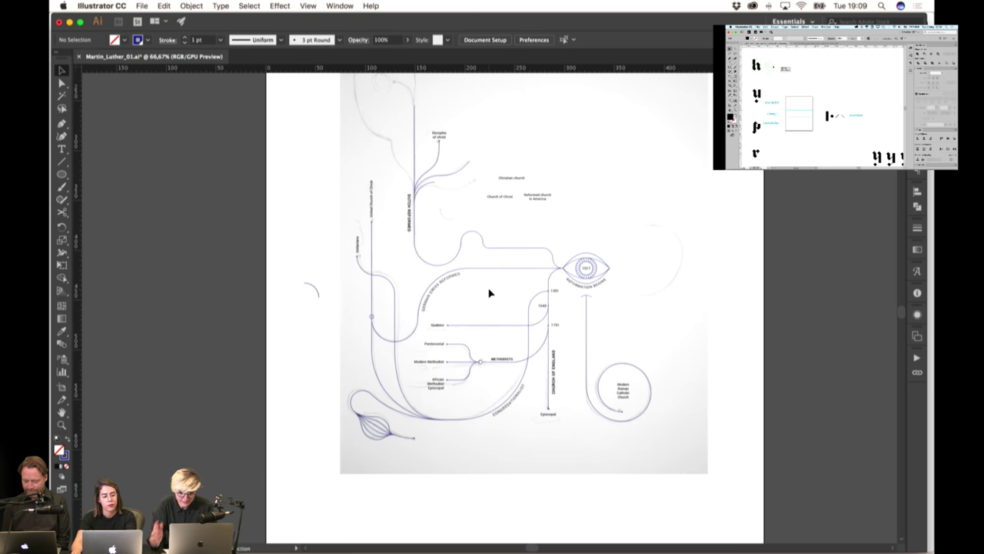
# Review the traced infographic around the Quakers, Methodists and Congregationalist branches against the overall composition
pyautogui.scroll(-2, 478, 283)
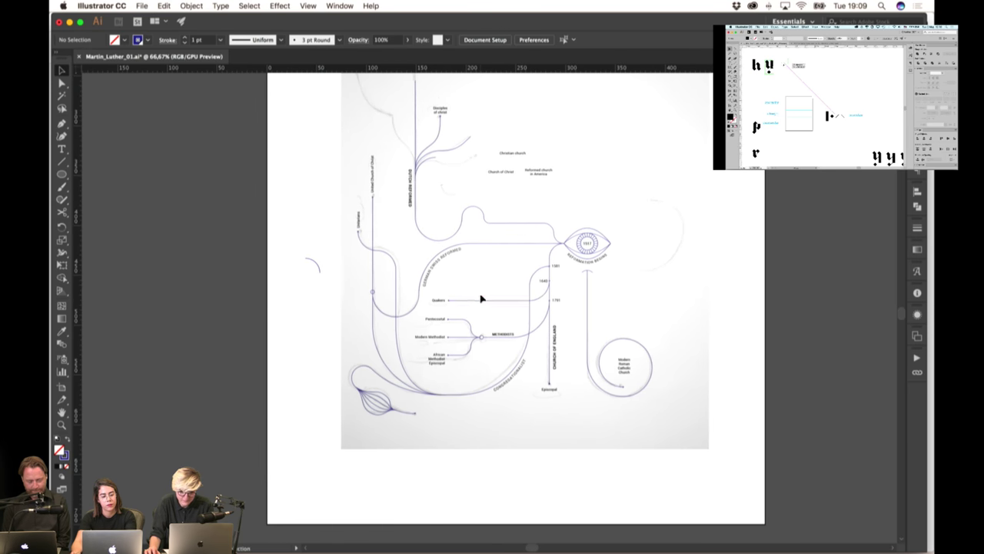
pyautogui.scroll(2, 481, 300)
pyautogui.moveTo(488, 253); pyautogui.dragTo(489, 265)
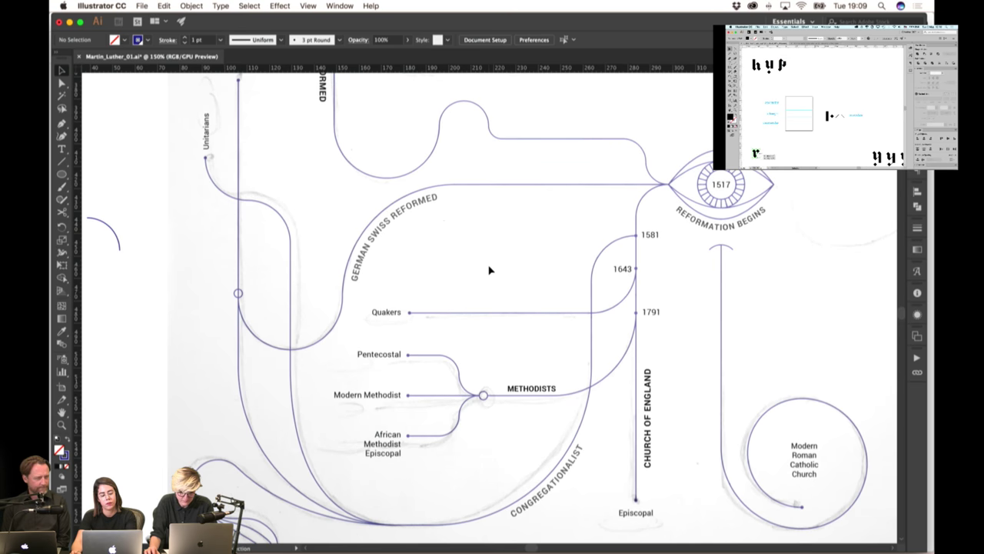
pyautogui.scroll(-1, 489, 270)
pyautogui.scroll(-1, 489, 269)
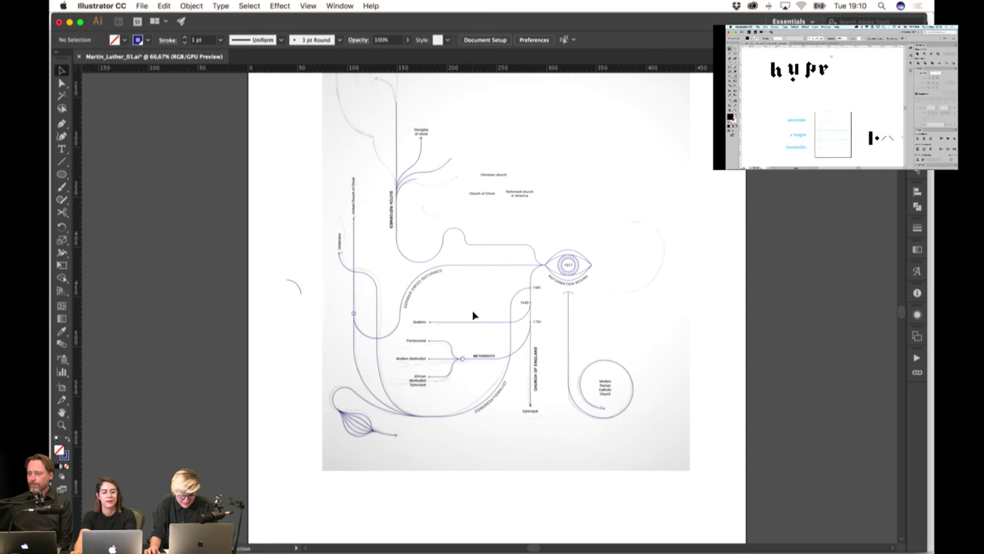
pyautogui.scroll(-3, 477, 306)
pyautogui.hscroll(-3, 478, 306)
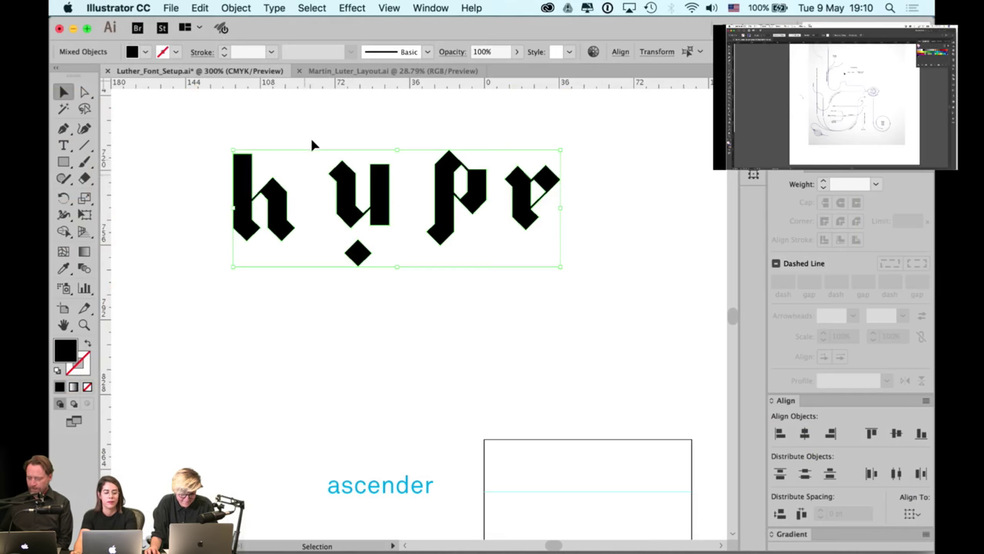
# Try to shift the y closer to the h in the assembled blackletter word in the Luther_Font_Setup.ai document
pyautogui.click(310, 135)
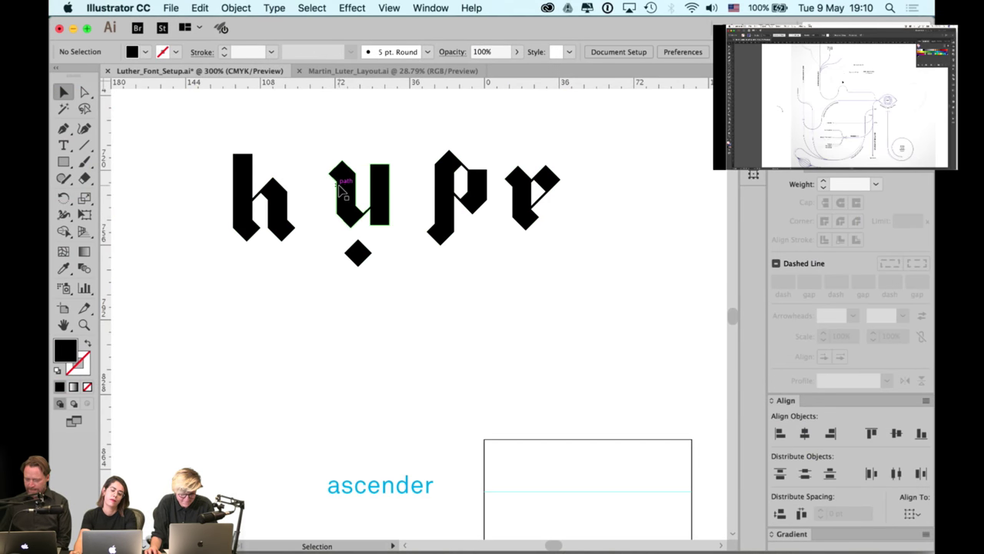
pyautogui.moveTo(339, 187); pyautogui.dragTo(318, 187)
pyautogui.press('super+z')
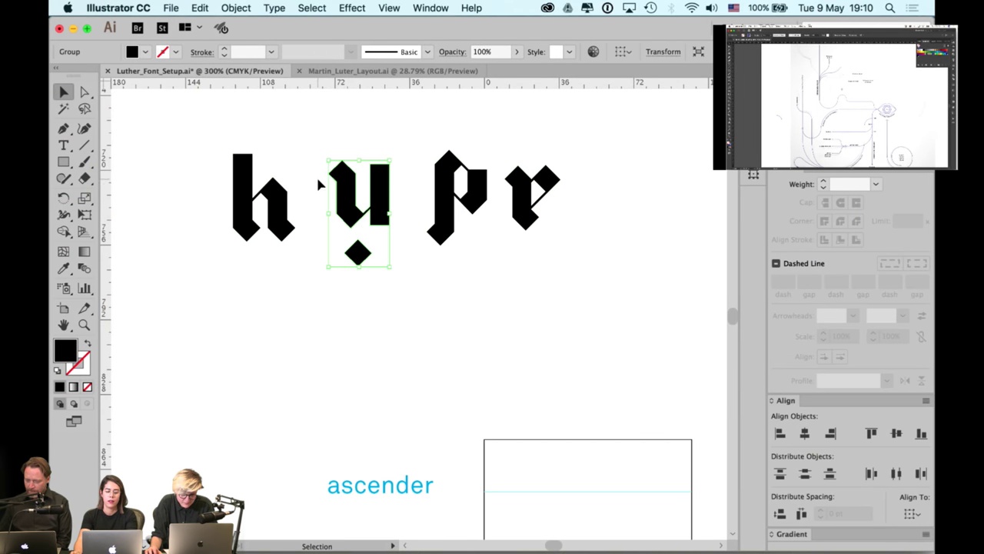
pyautogui.click(313, 154)
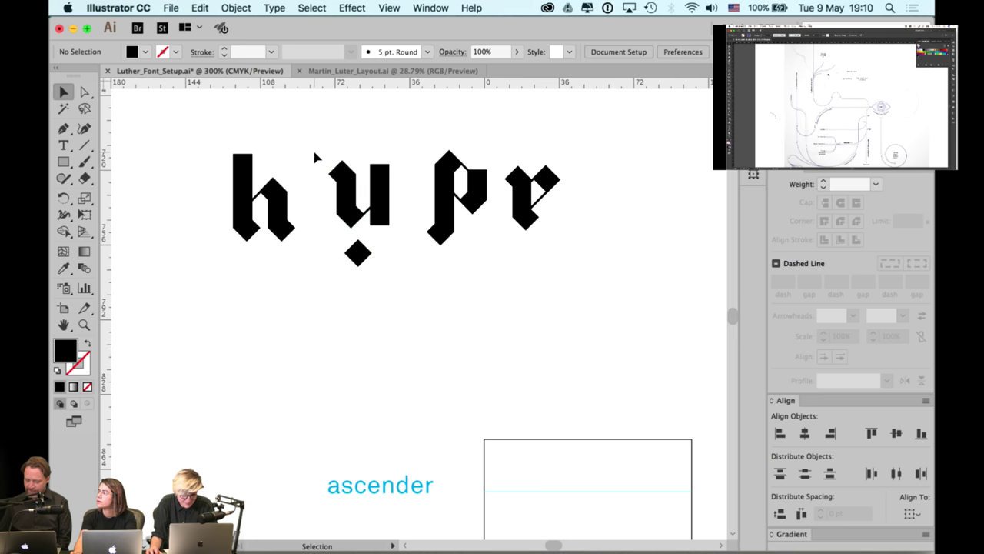
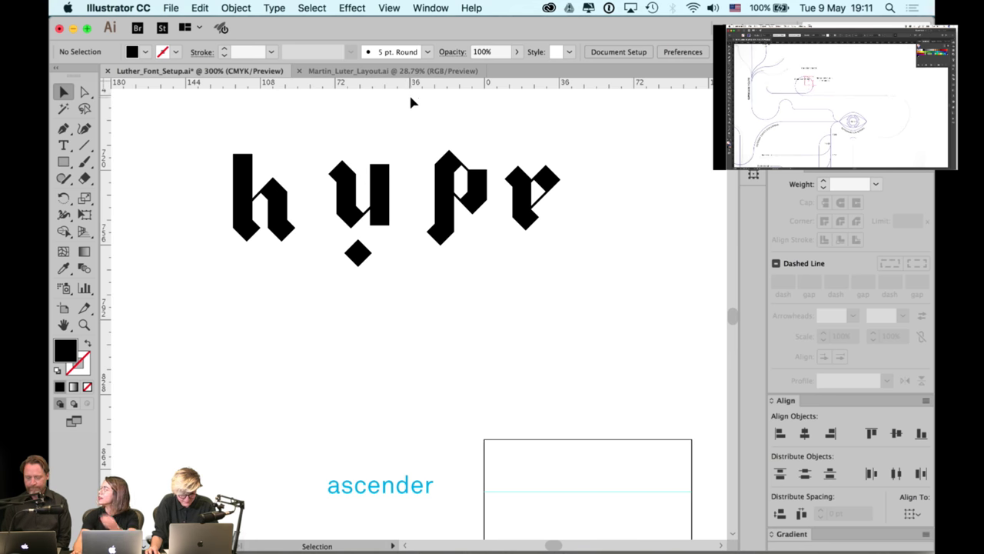
# Examine the assembled blackletter word as a whole, along with its individual y and p letters
pyautogui.scroll(3, 462, 131)
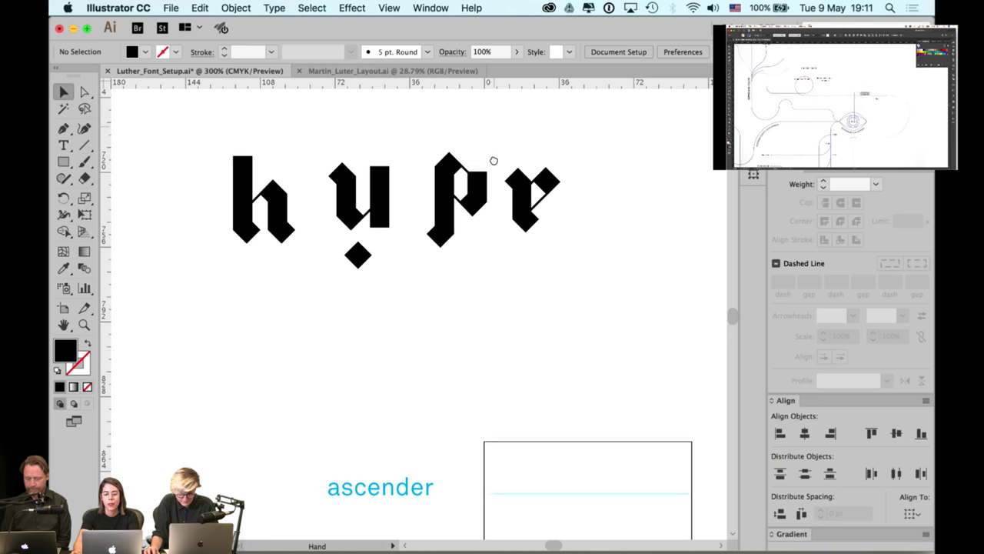
pyautogui.moveTo(578, 163); pyautogui.dragTo(293, 274)
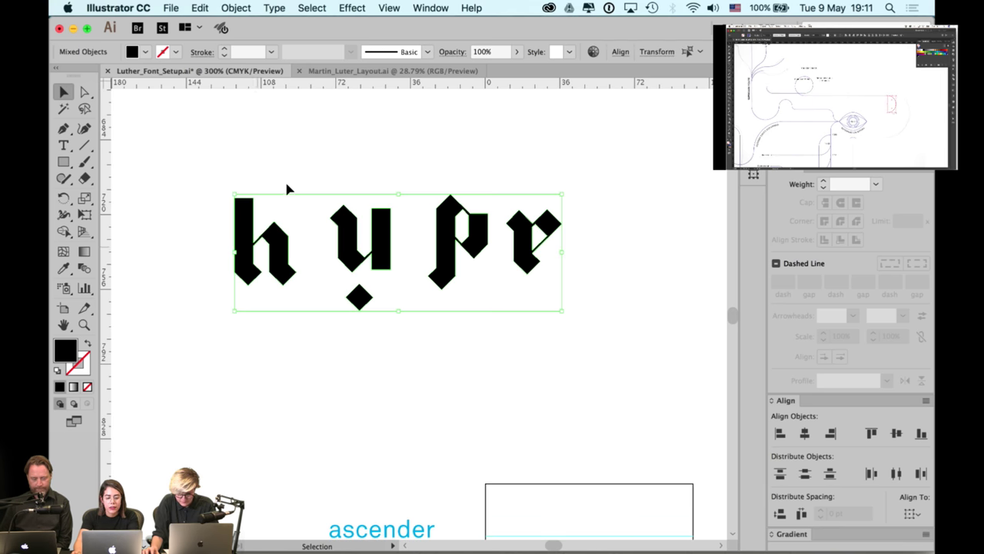
pyautogui.click(380, 182)
pyautogui.click(387, 220)
pyautogui.click(457, 211)
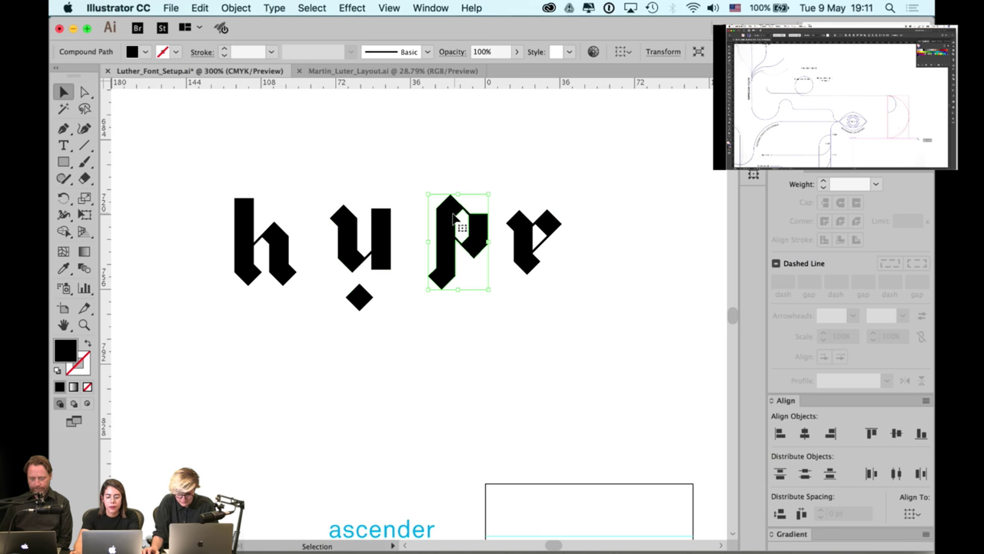
pyautogui.moveTo(575, 182); pyautogui.dragTo(229, 303)
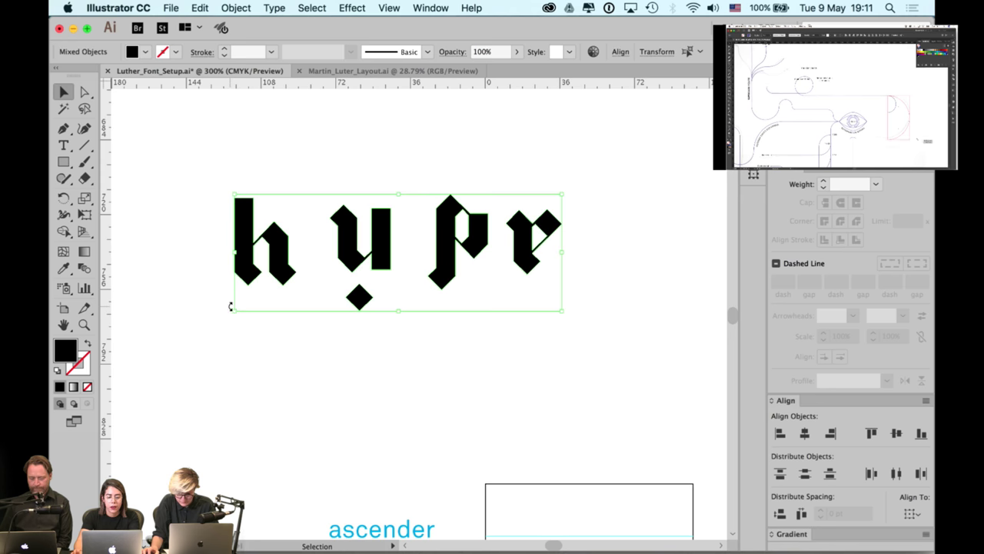
pyautogui.click(594, 197)
pyautogui.press('space')
pyautogui.moveTo(605, 183); pyautogui.dragTo(212, 286)
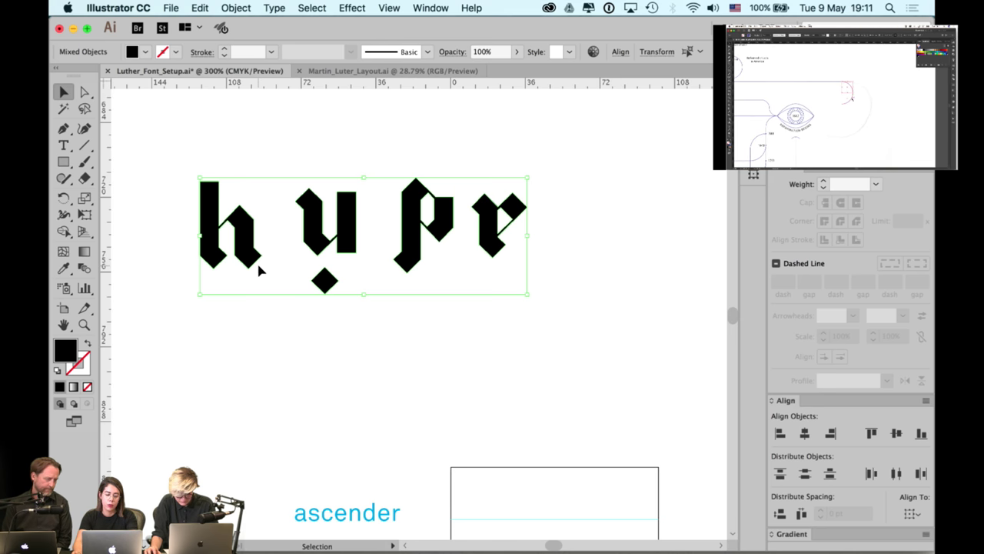
# Look over the ascender, x height and descender guide box and the basic modules beside it
pyautogui.scroll(-1, 259, 265)
pyautogui.press('space')
pyautogui.moveTo(466, 307); pyautogui.dragTo(408, 285)
pyautogui.moveTo(536, 388); pyautogui.dragTo(451, 290)
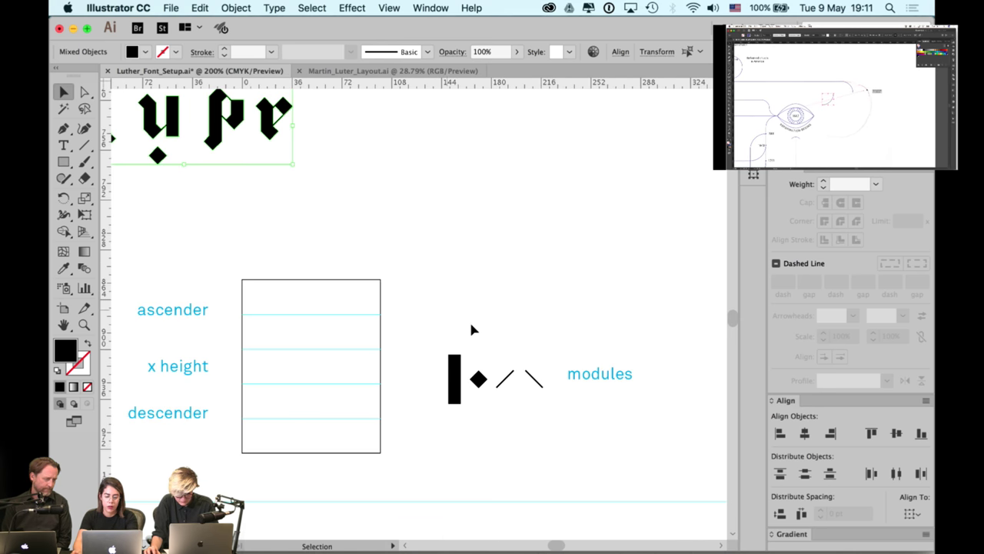
pyautogui.scroll(-5, 469, 319)
pyautogui.hscroll(7, 470, 319)
pyautogui.scroll(-4, 451, 249)
pyautogui.hscroll(5, 451, 249)
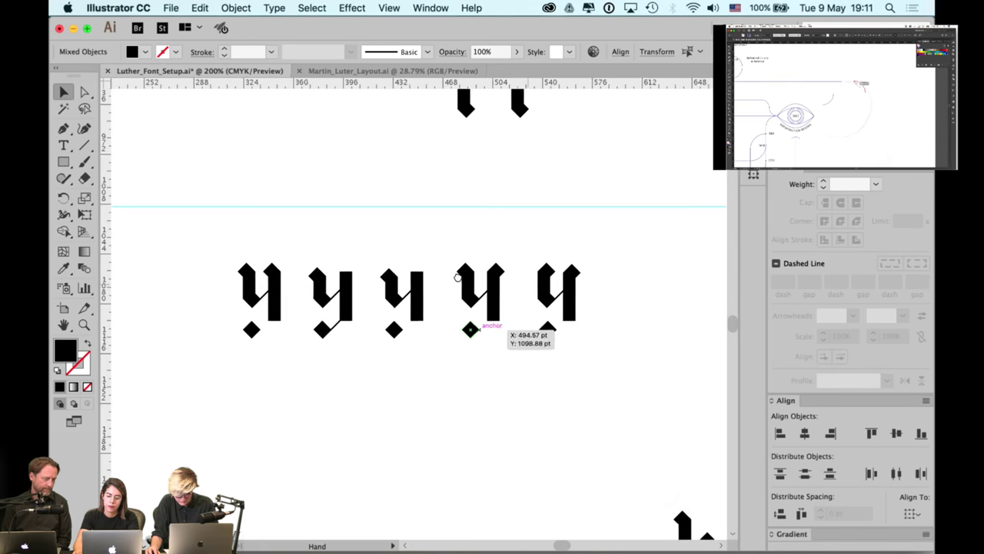
# Hide the panels and compare the five y variants, including their diamond tops, thin connectors and lower diamonds
pyautogui.press('Tab')
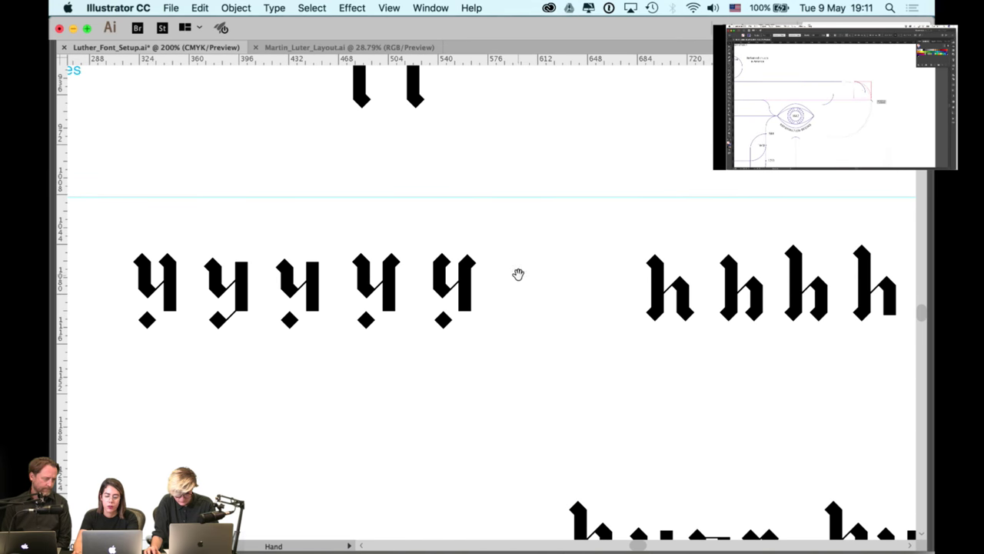
pyautogui.hscroll(-3, 574, 266)
pyautogui.scroll(-1, 574, 266)
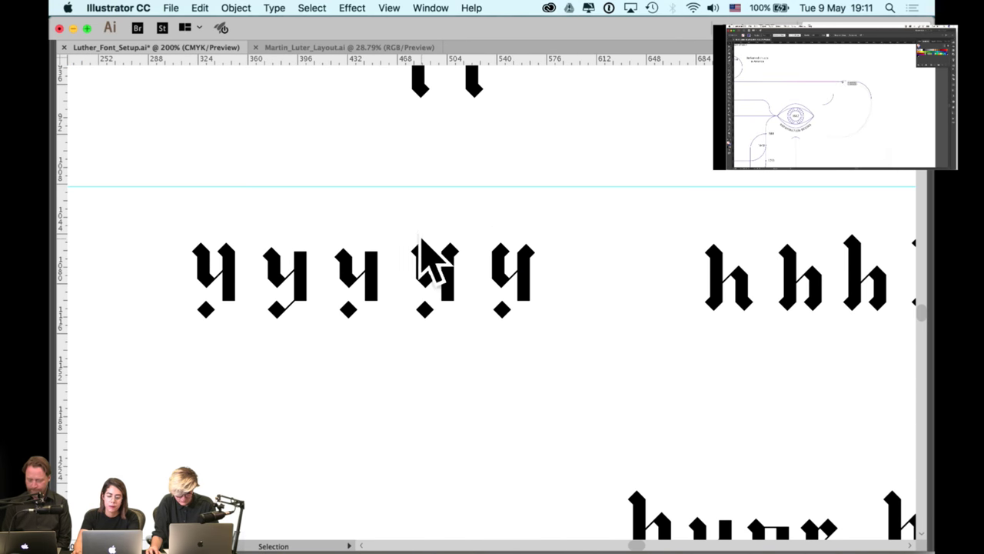
pyautogui.scroll(-2, 397, 328)
pyautogui.hscroll(-2, 396, 329)
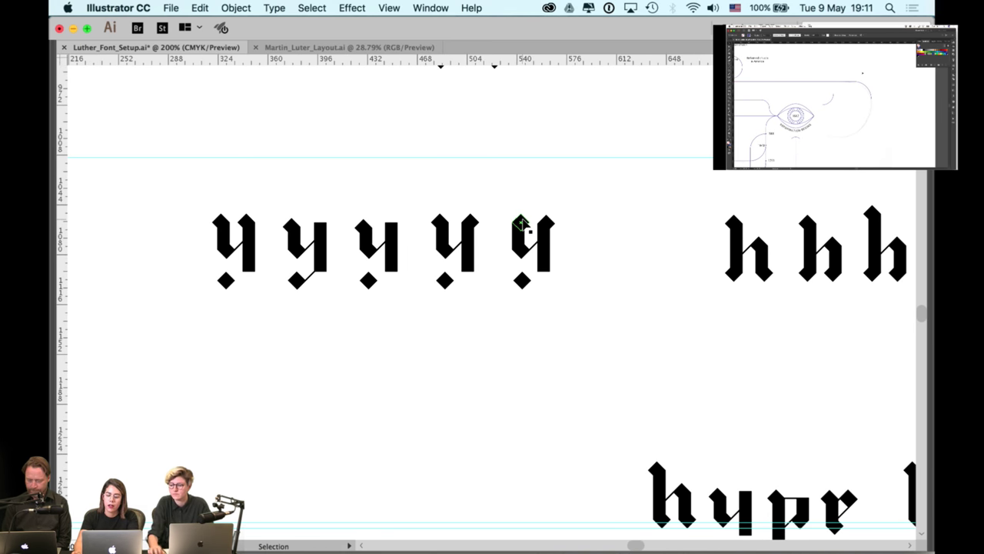
pyautogui.scroll(1, 536, 208)
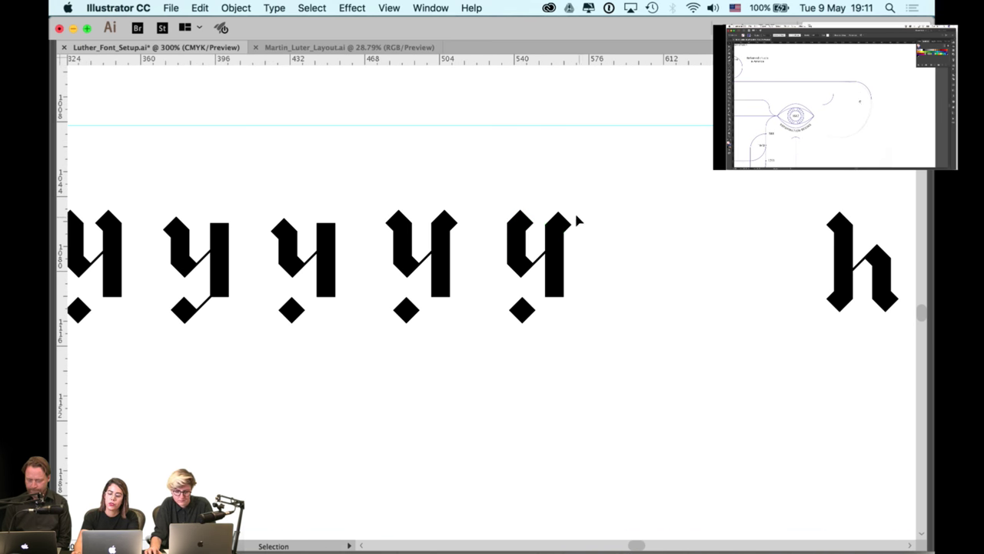
pyautogui.click(529, 234)
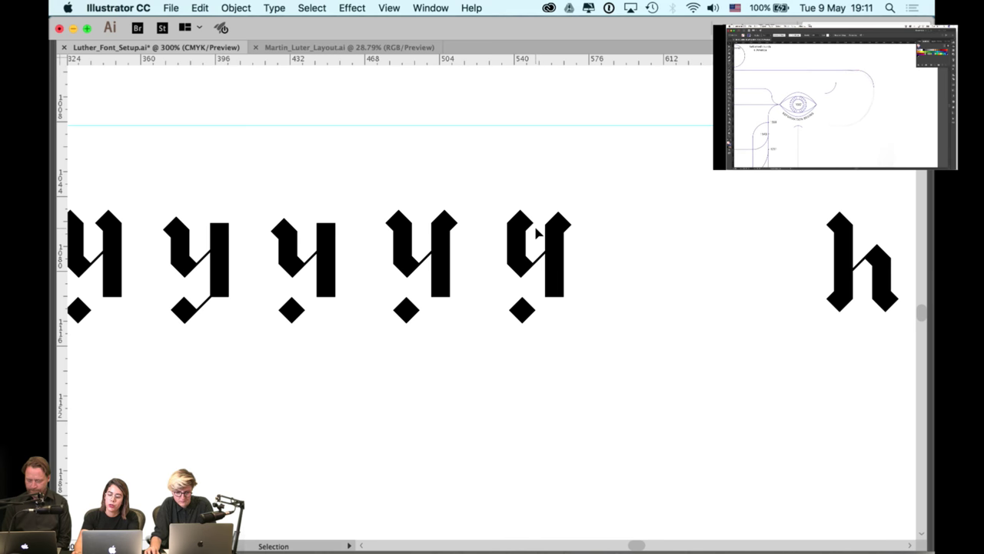
pyautogui.moveTo(534, 230); pyautogui.dragTo(535, 230)
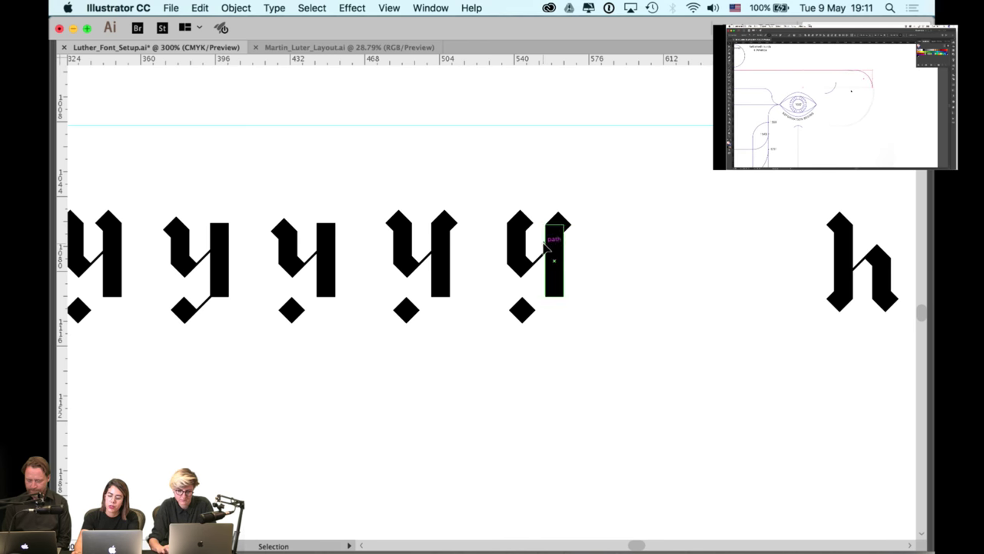
pyautogui.moveTo(590, 227); pyautogui.dragTo(594, 227)
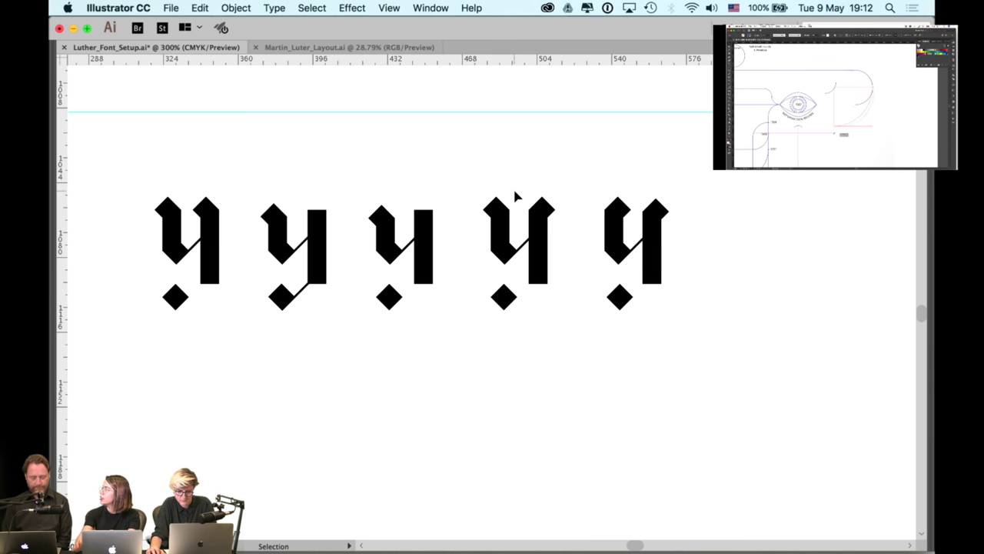
pyautogui.moveTo(599, 399); pyautogui.dragTo(392, 431)
pyautogui.hscroll(-2, 545, 291)
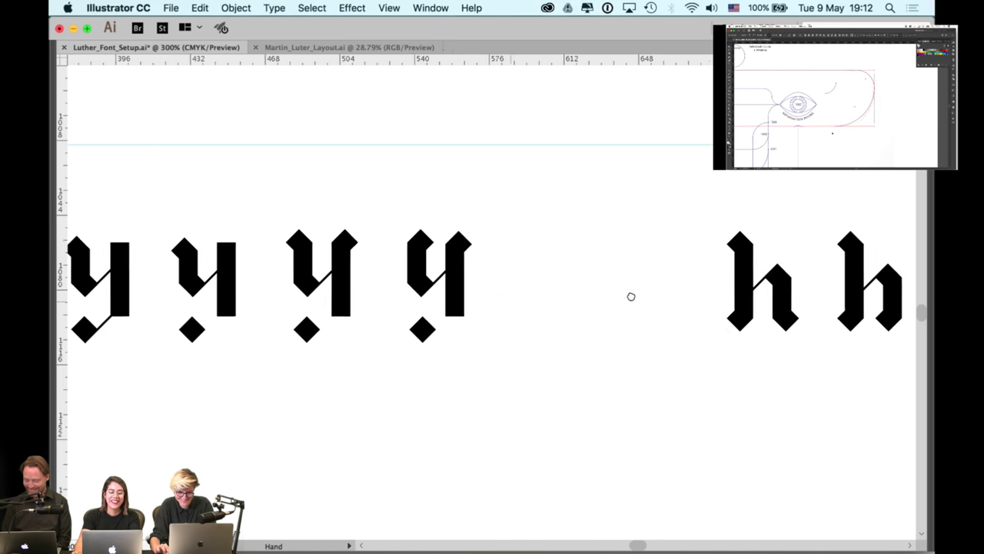
pyautogui.scroll(1, 637, 282)
pyautogui.hscroll(10, 583, 299)
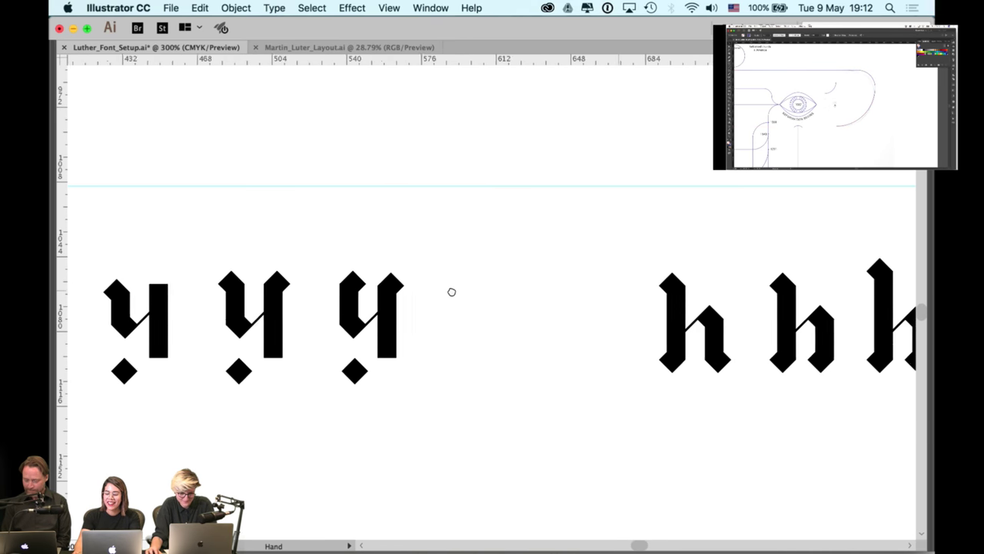
# Delete the diamond foot from the right stem of the third h variant, leaving a flat end
pyautogui.scroll(-1, 538, 332)
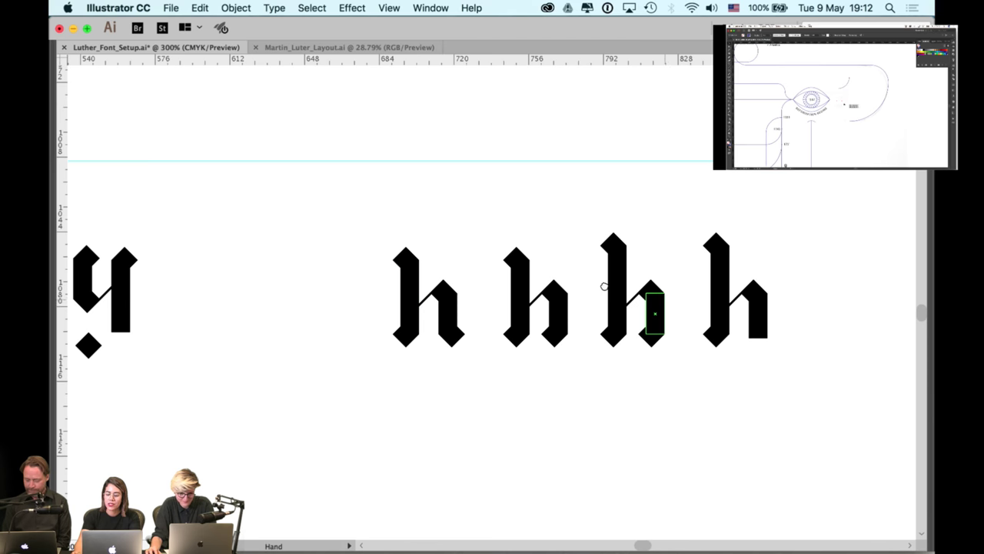
pyautogui.hscroll(3, 605, 286)
pyautogui.scroll(-1, 604, 285)
pyautogui.moveTo(577, 197); pyautogui.dragTo(508, 325)
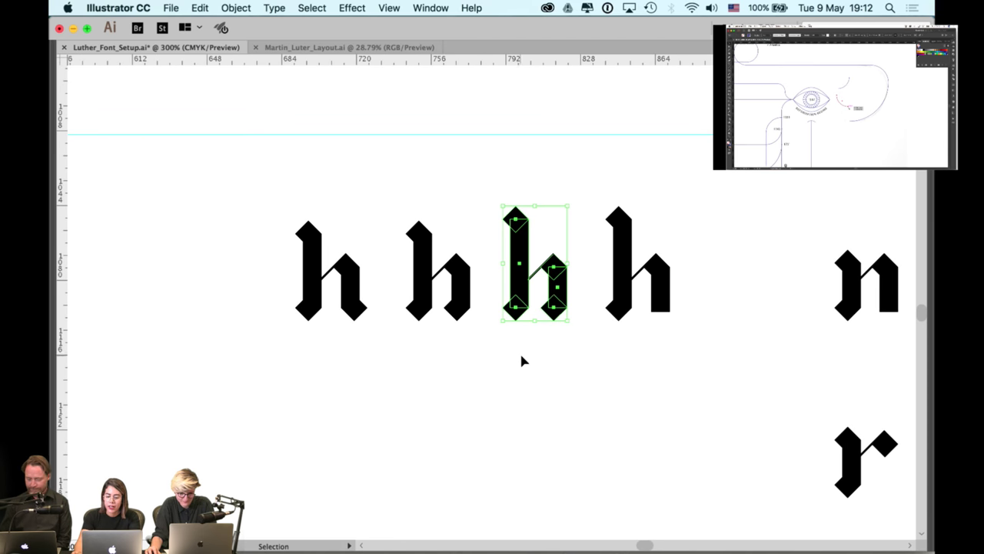
pyautogui.click(521, 346)
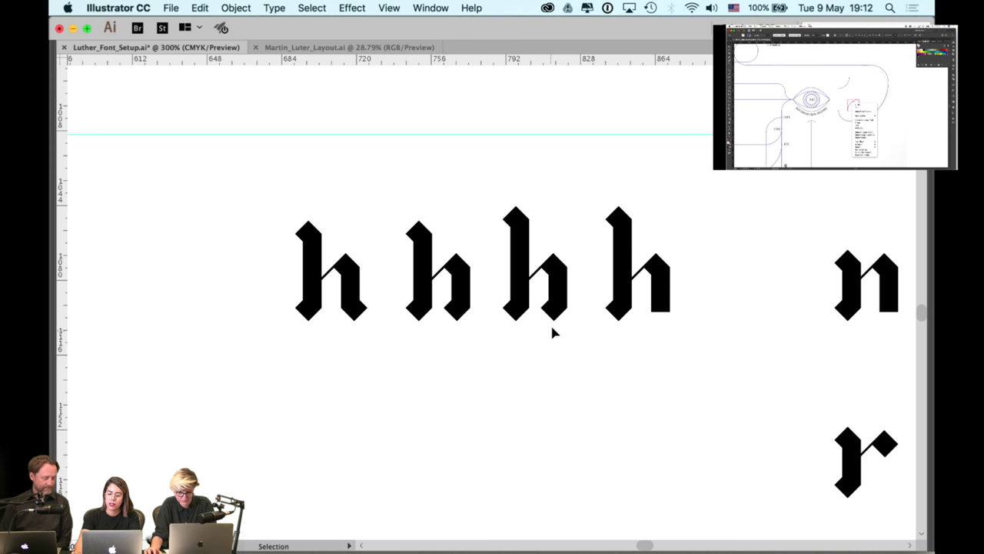
pyautogui.click(614, 305)
pyautogui.click(597, 304)
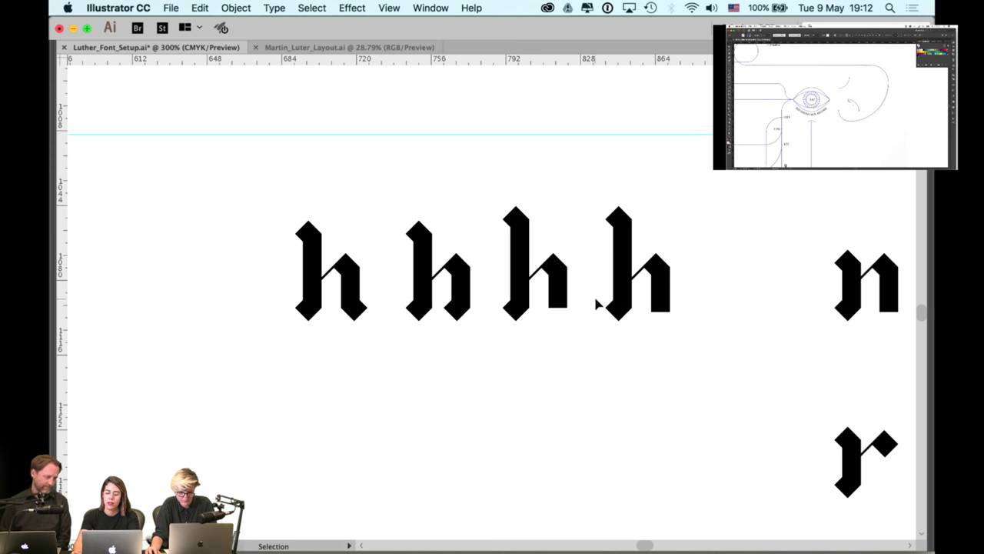
# Compare the stems and feet of the four h variants with the neighbouring n and r variants
pyautogui.hscroll(3, 492, 335)
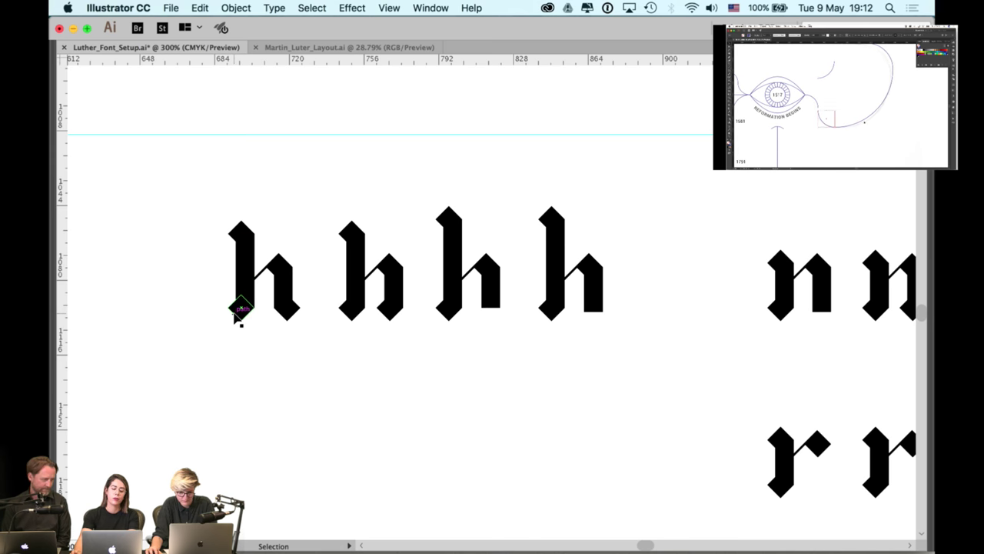
pyautogui.moveTo(231, 315); pyautogui.dragTo(270, 313)
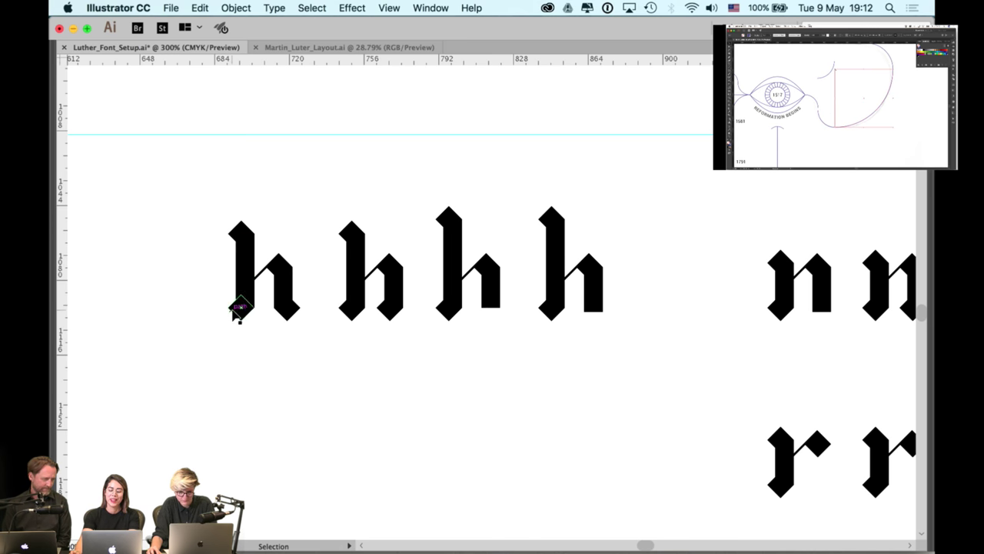
pyautogui.click(545, 222)
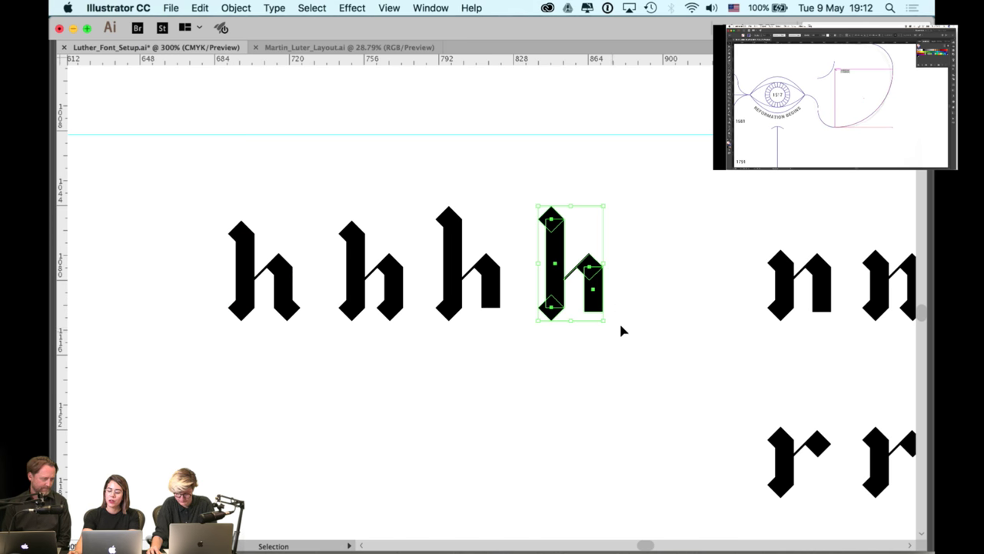
pyautogui.click(637, 295)
pyautogui.moveTo(636, 281); pyautogui.dragTo(568, 284)
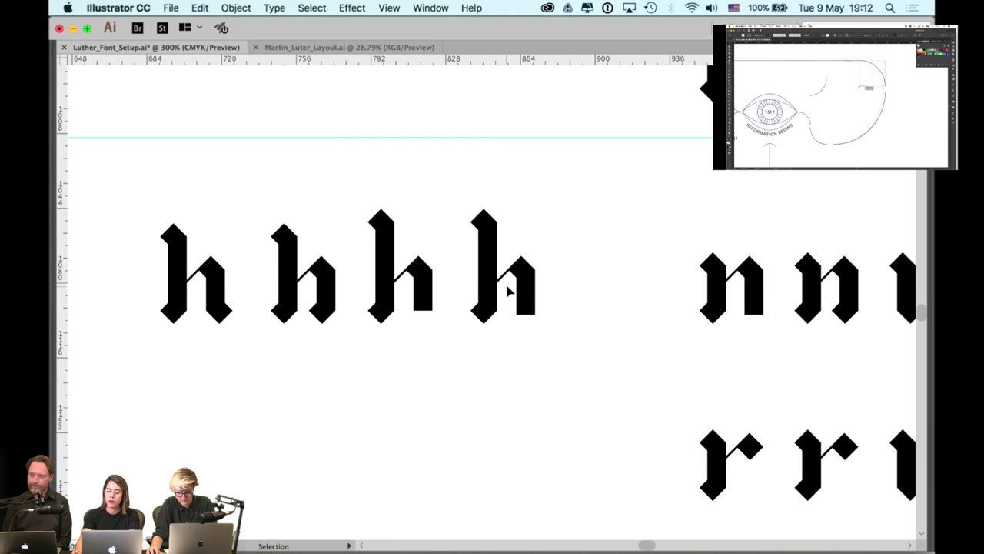
pyautogui.moveTo(454, 306); pyautogui.dragTo(514, 293)
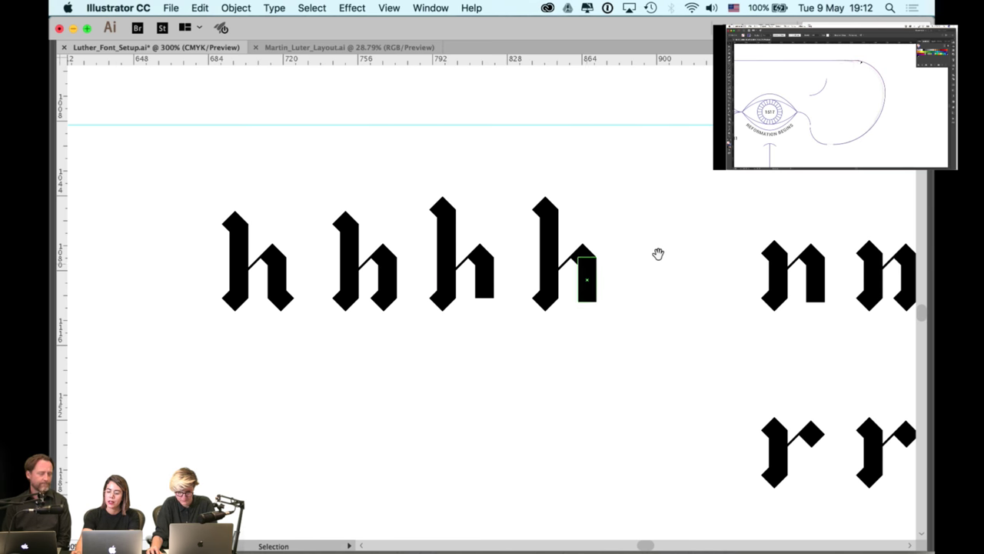
pyautogui.hscroll(5, 657, 254)
pyautogui.hscroll(2, 601, 223)
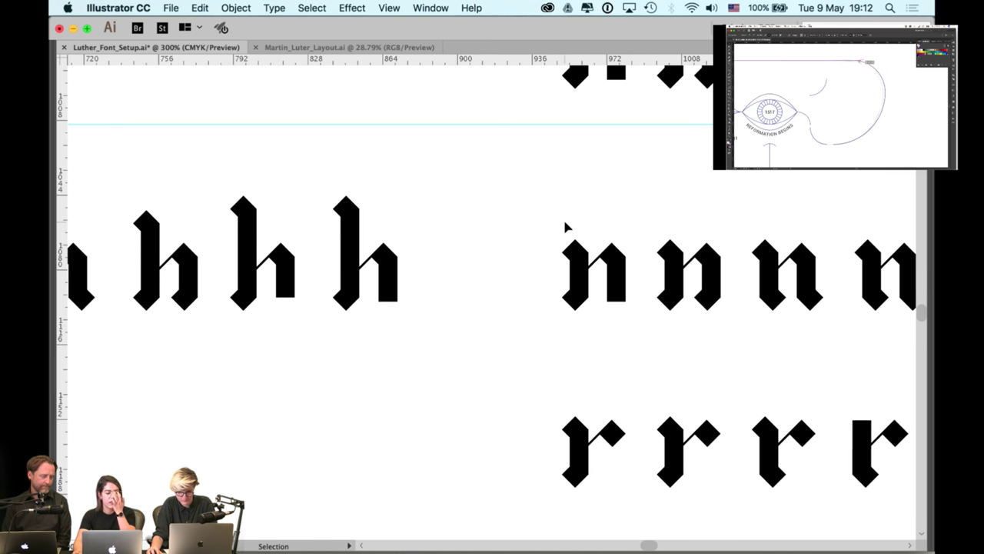
pyautogui.hscroll(4, 406, 240)
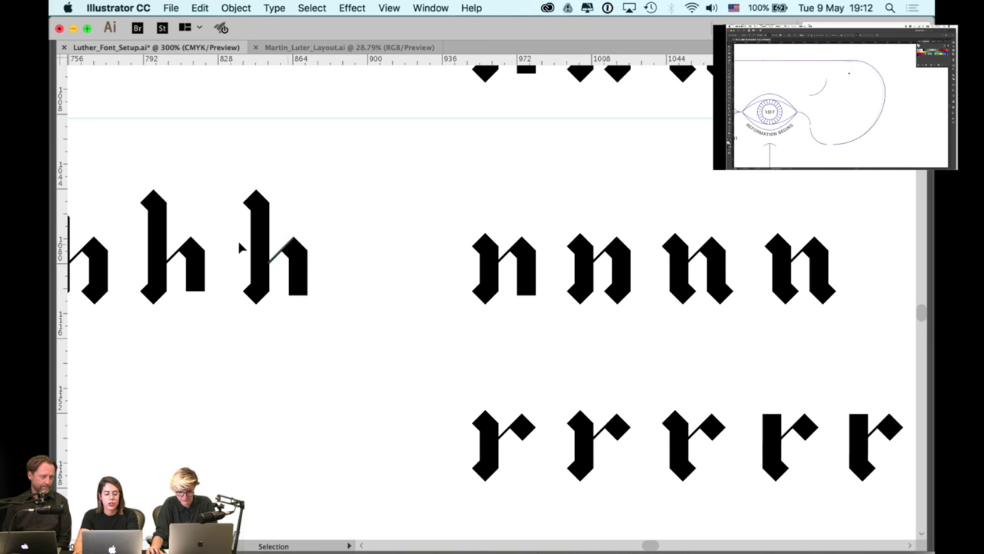
# Compare the stems, connectors and feet of the h and n variants with the neighbouring r and p letters
pyautogui.click(192, 262)
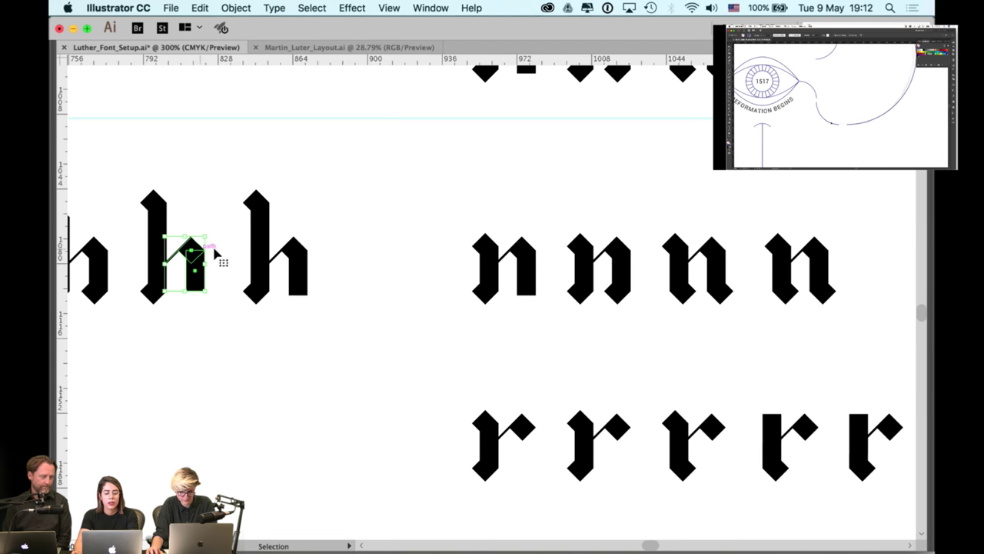
pyautogui.hscroll(4, 395, 226)
pyautogui.hscroll(1, 319, 215)
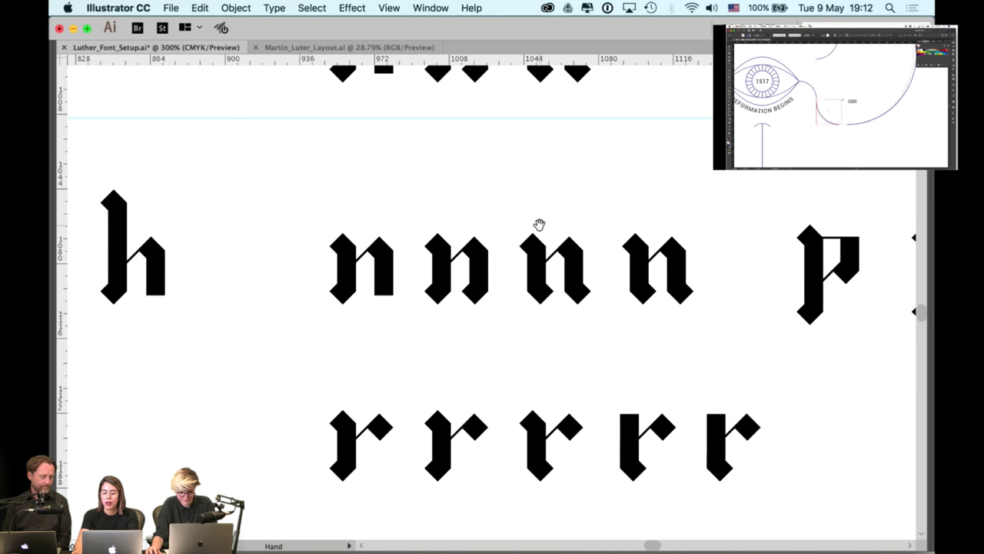
pyautogui.hscroll(4, 538, 222)
pyautogui.moveTo(463, 228); pyautogui.dragTo(389, 306)
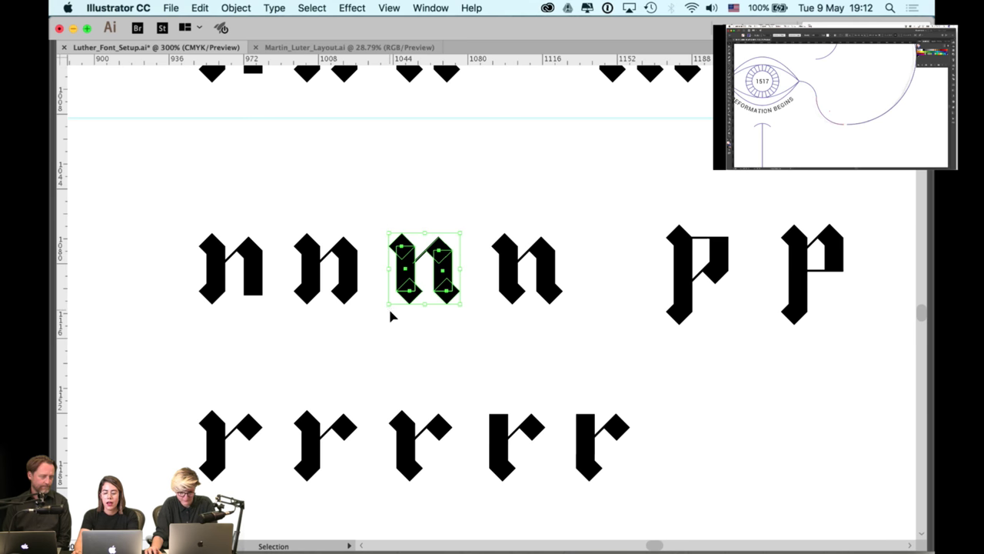
pyautogui.hscroll(1, 444, 330)
pyautogui.hscroll(-1, 462, 261)
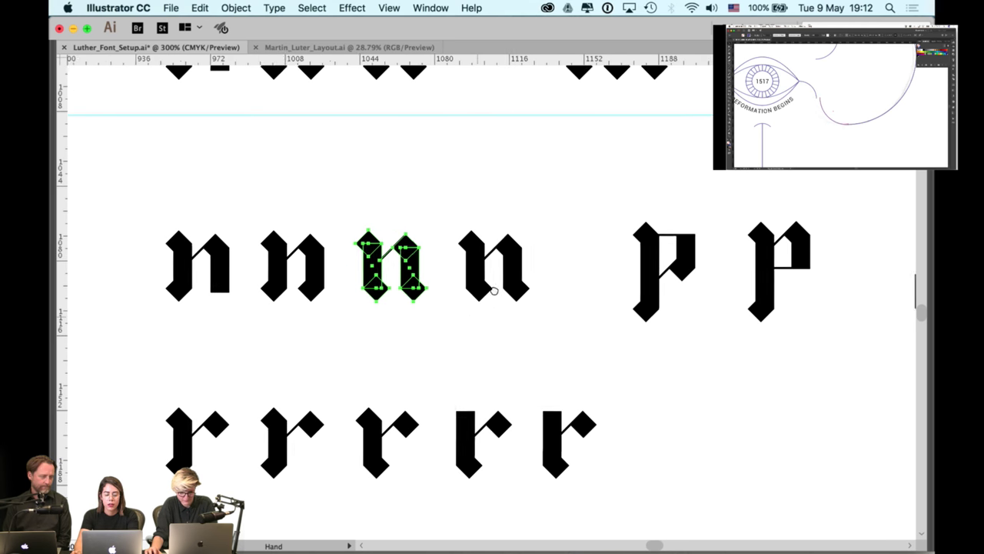
pyautogui.scroll(-2, 528, 241)
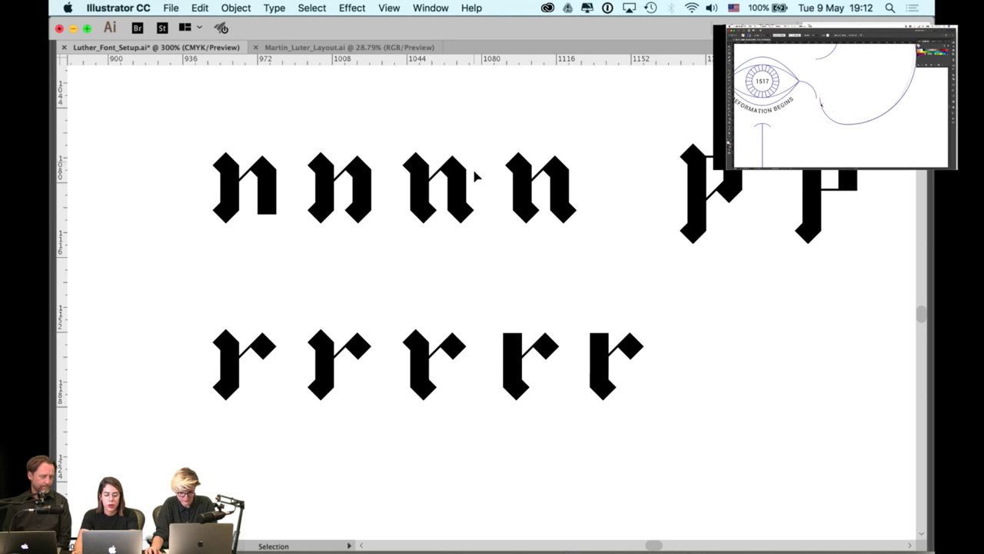
# Try to turn the third n variant into an r by deleting the lower part of its right stem
pyautogui.click(482, 239)
pyautogui.click(454, 222)
pyautogui.press('Delete')
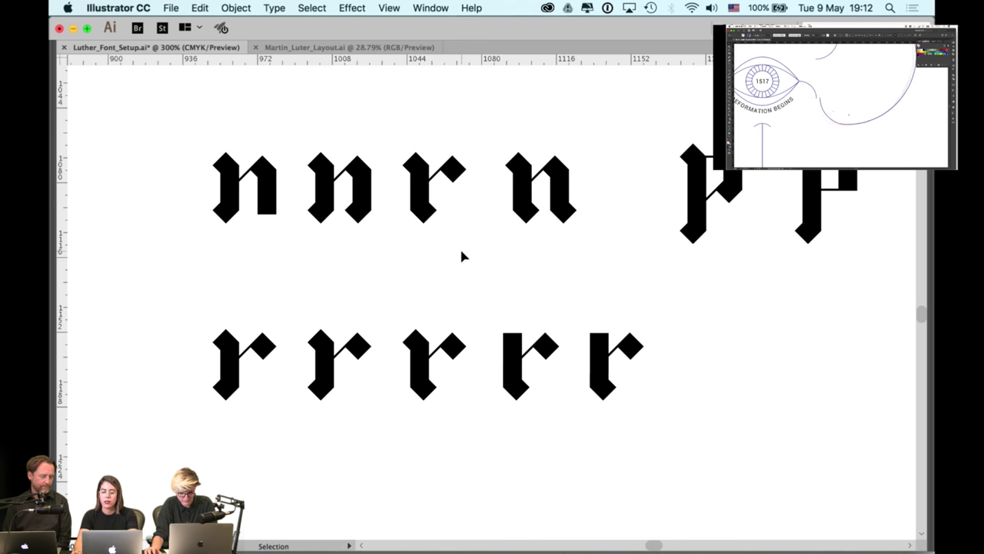
pyautogui.press('a')
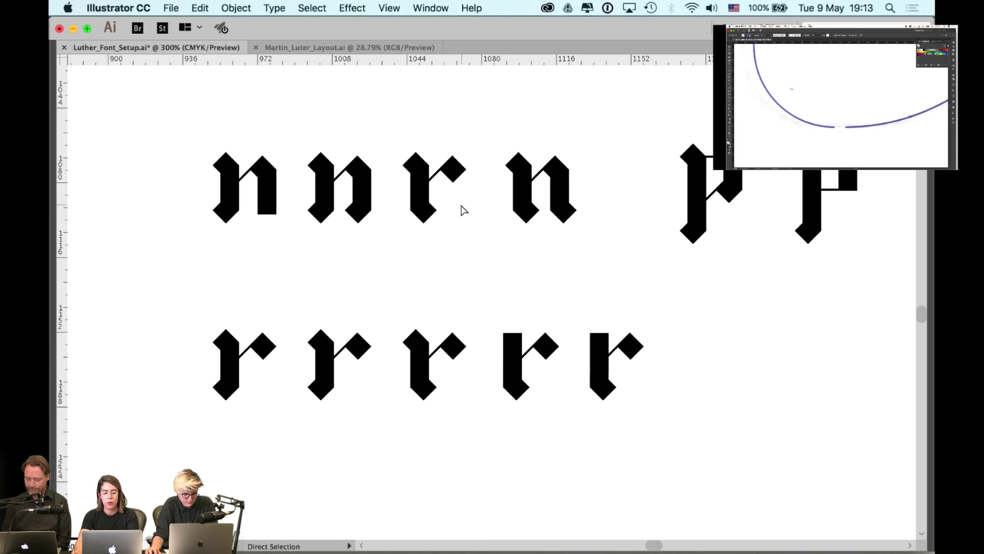
pyautogui.press('super+z')
# Place a copy of the fourth n variant in the empty space at the end of the r row
pyautogui.moveTo(546, 192); pyautogui.dragTo(464, 208)
pyautogui.moveTo(476, 160); pyautogui.dragTo(429, 247)
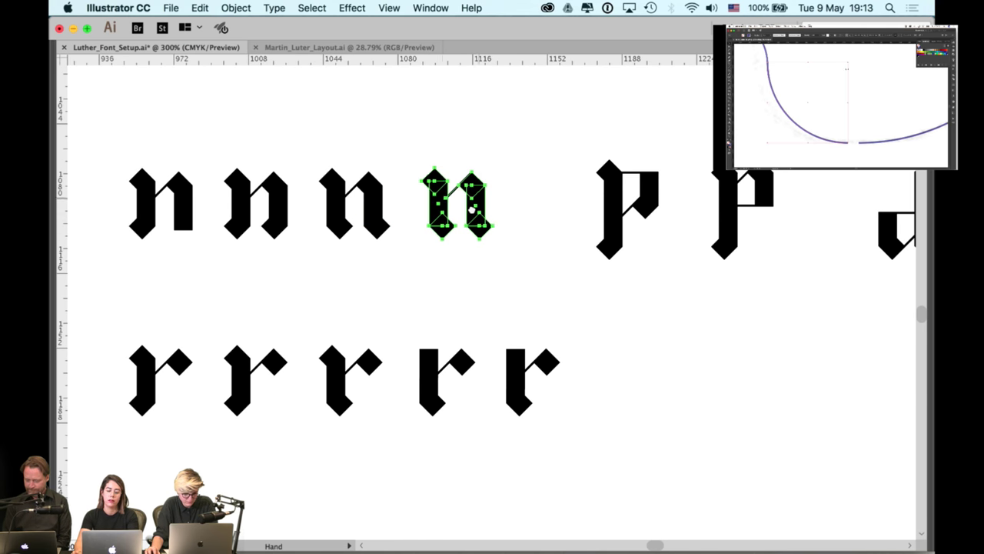
pyautogui.moveTo(471, 209); pyautogui.dragTo(573, 385)
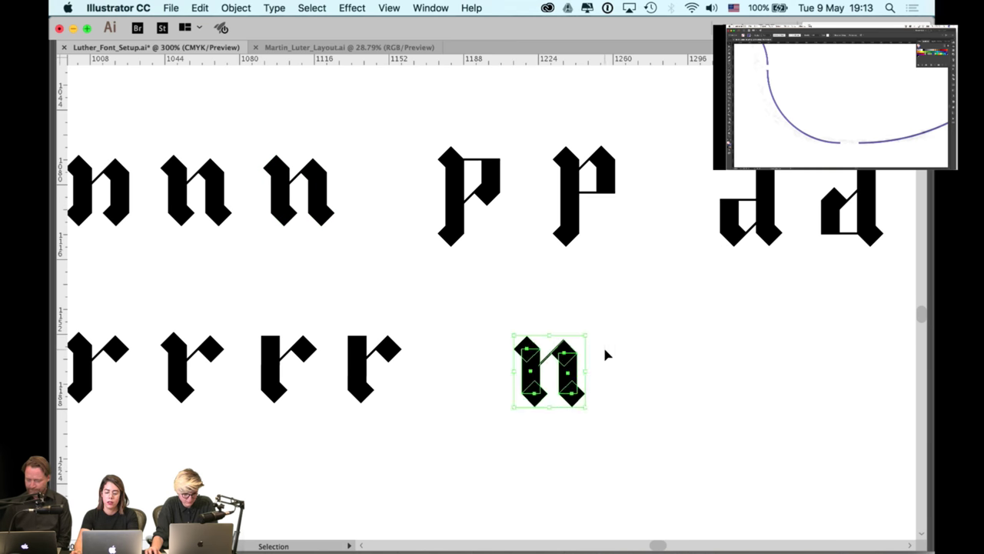
pyautogui.hscroll(3, 500, 369)
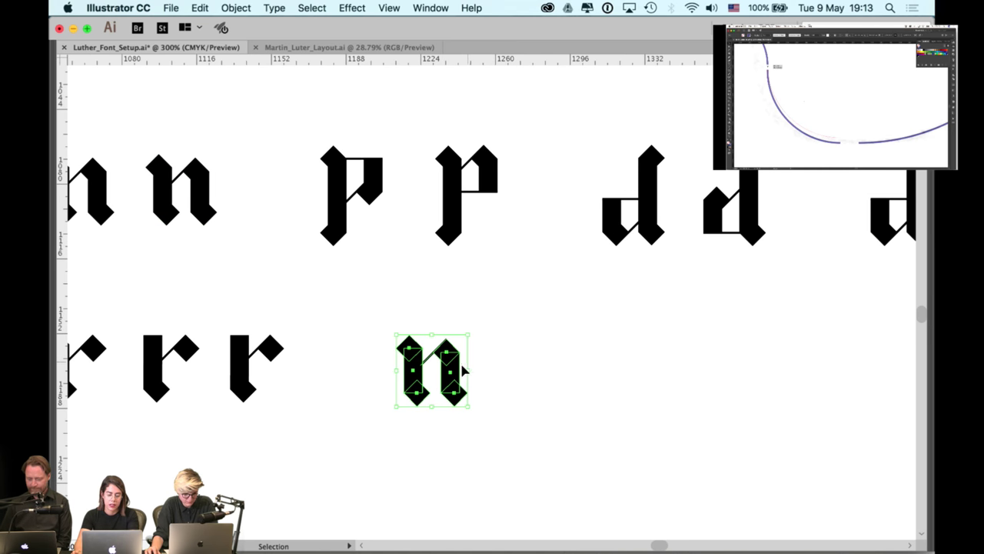
# Duplicate the new n directly beside itself and delete the copy's left stem with its diamonds, keeping the connector and right stem
pyautogui.moveTo(464, 372); pyautogui.dragTo(540, 369)
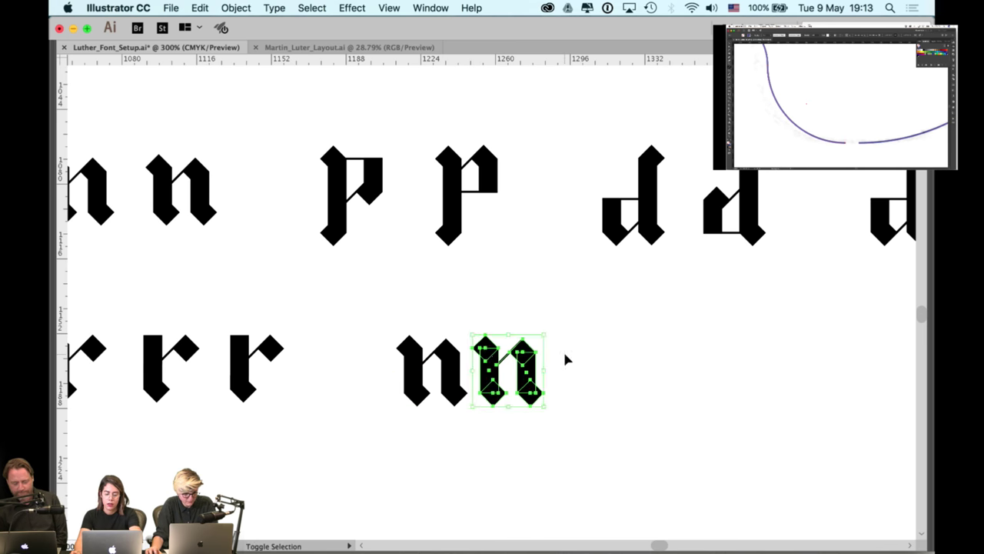
pyautogui.click(565, 354)
pyautogui.click(488, 350)
pyautogui.keyDown('shift'); pyautogui.click(493, 373); pyautogui.keyUp('shift')
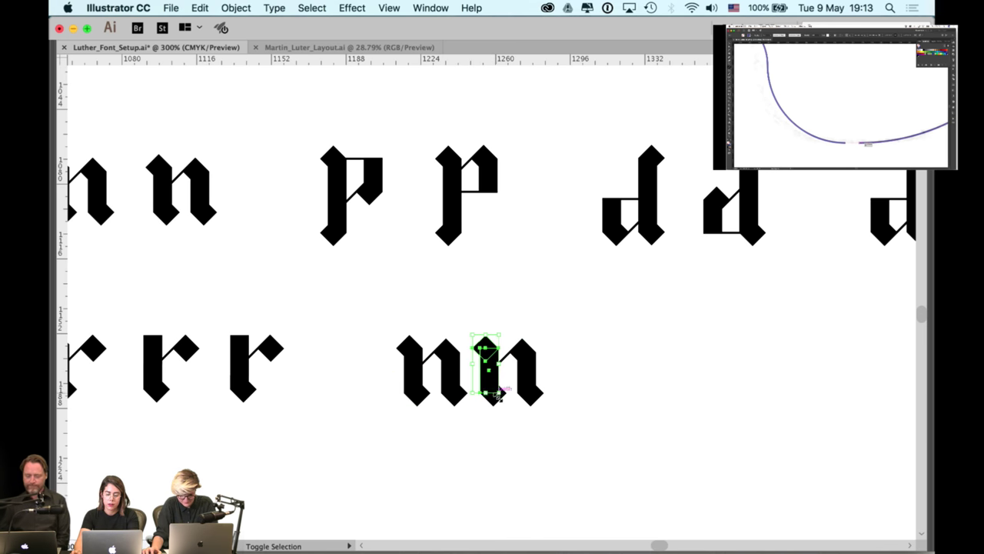
pyautogui.press('Delete')
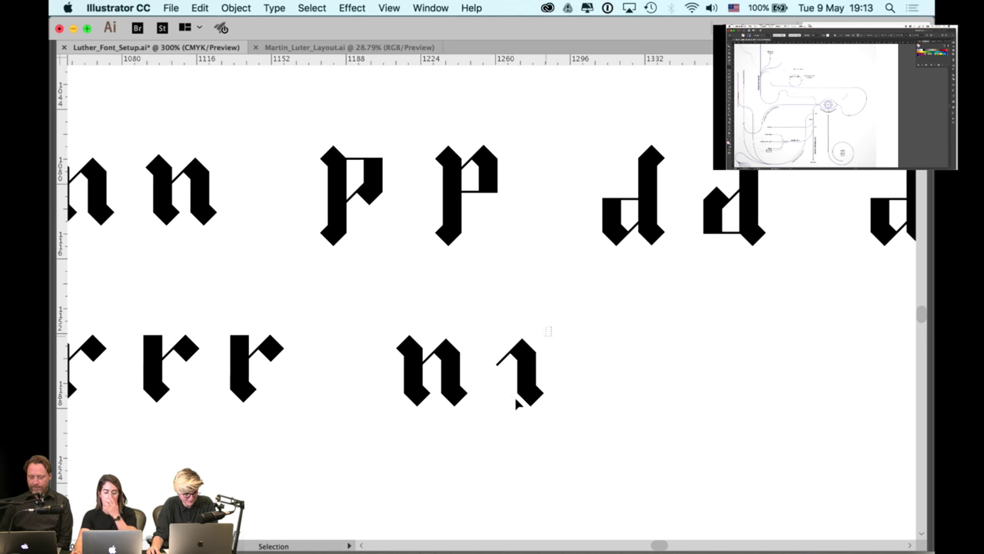
# Move the leftover connector and stem against the n's right stem to form a three-stem m
pyautogui.click(517, 401)
pyautogui.moveTo(522, 359); pyautogui.dragTo(486, 358)
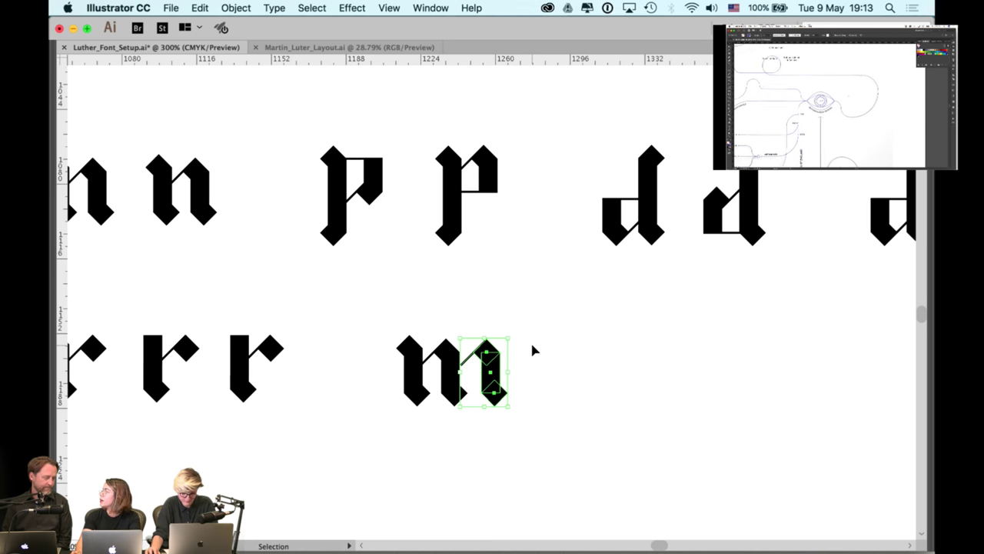
pyautogui.hscroll(2, 523, 341)
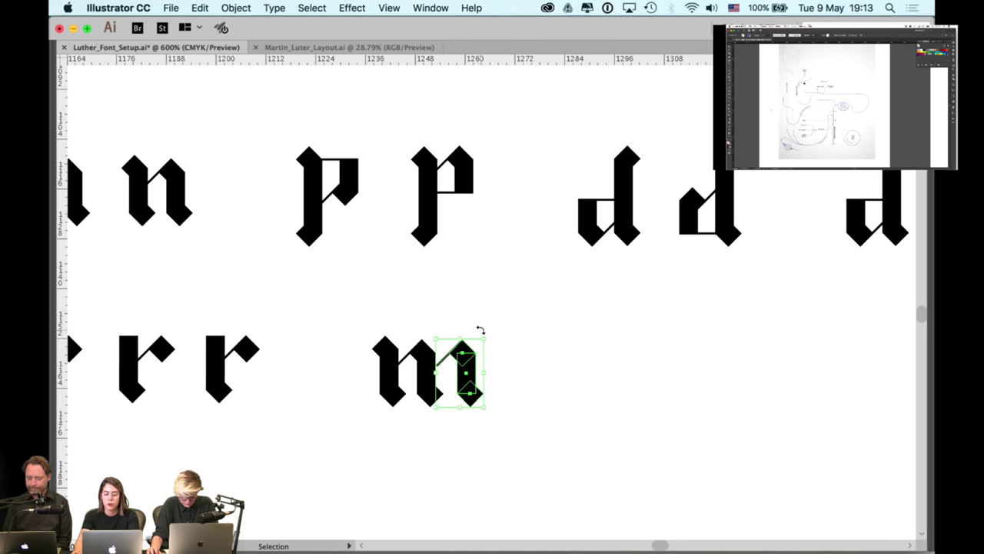
pyautogui.scroll(2, 479, 328)
pyautogui.moveTo(448, 374); pyautogui.dragTo(442, 374)
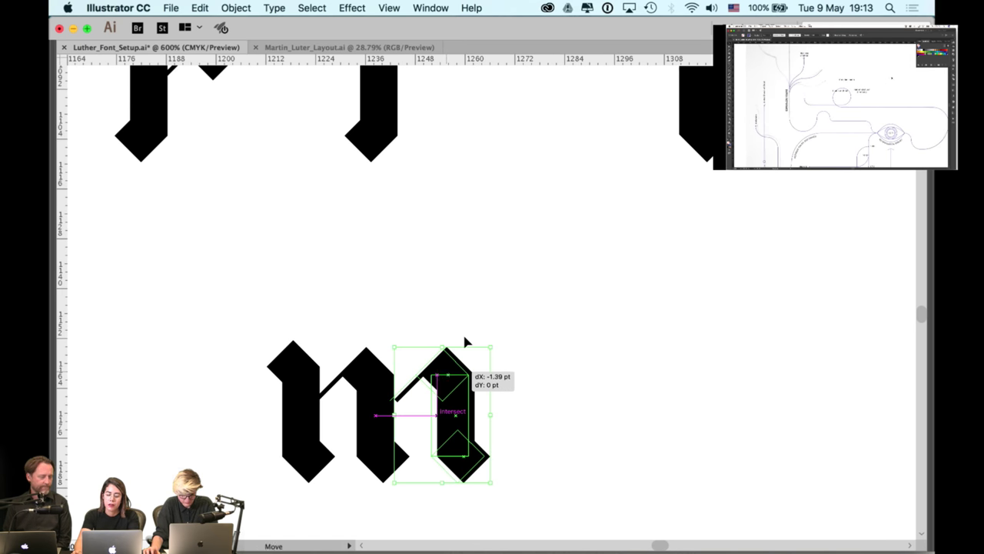
pyautogui.click(484, 345)
# Duplicate the m beside itself and rotate the copy 180° to form a w
pyautogui.scroll(-1, 486, 350)
pyautogui.moveTo(361, 394); pyautogui.dragTo(612, 406)
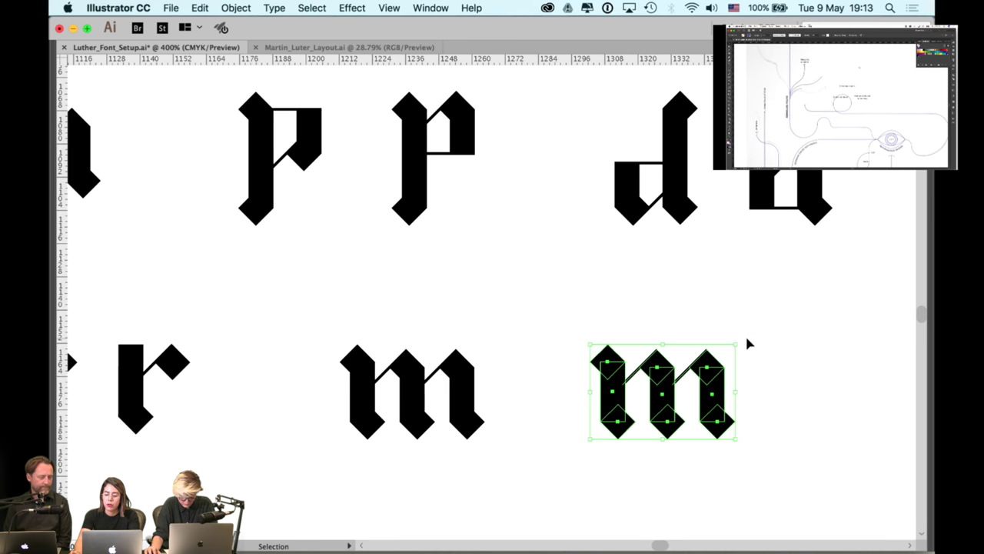
pyautogui.moveTo(742, 341); pyautogui.dragTo(538, 446)
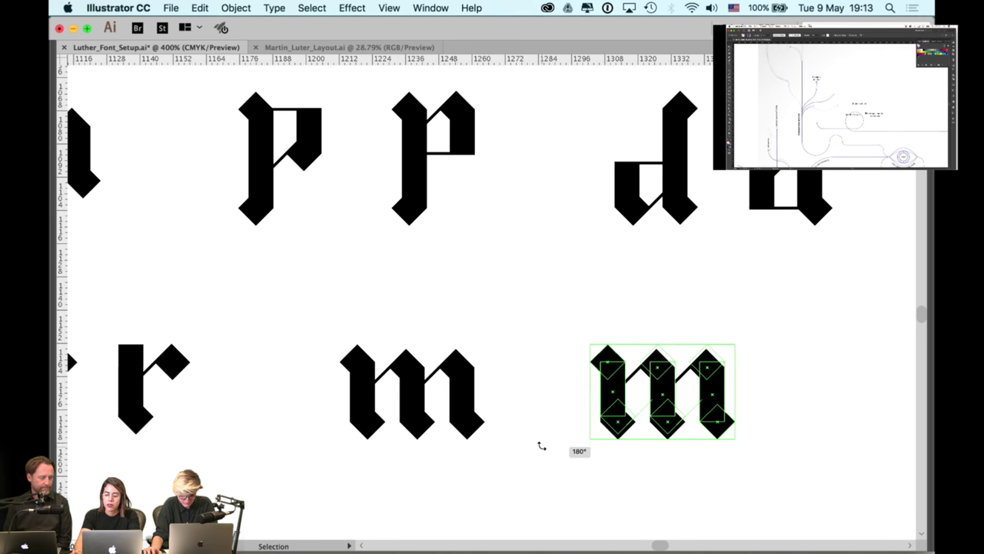
pyautogui.click(536, 318)
pyautogui.moveTo(670, 300); pyautogui.dragTo(564, 288)
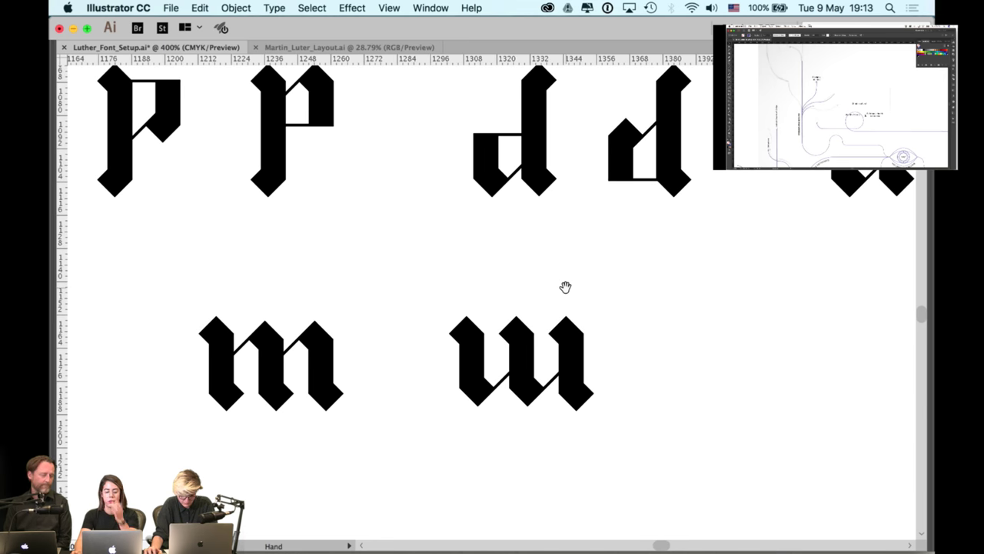
# Duplicate the w beside itself and delete the copy's rightmost stem, leaving a u with a trailing thin connector
pyautogui.moveTo(623, 297); pyautogui.dragTo(459, 408)
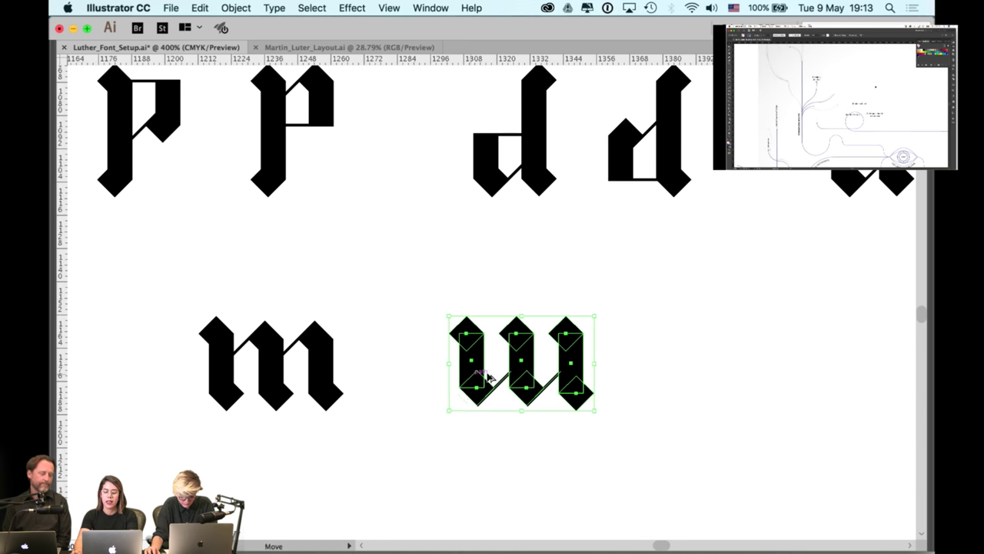
pyautogui.moveTo(471, 352); pyautogui.dragTo(736, 350)
pyautogui.click(730, 256)
pyautogui.moveTo(705, 238); pyautogui.dragTo(603, 252)
pyautogui.moveTo(763, 284)
pyautogui.mouseDown()
pyautogui.moveTo(714, 414)
pyautogui.moveTo(719, 423)
pyautogui.mouseUp()
pyautogui.click(757, 339)
pyautogui.press('Delete')
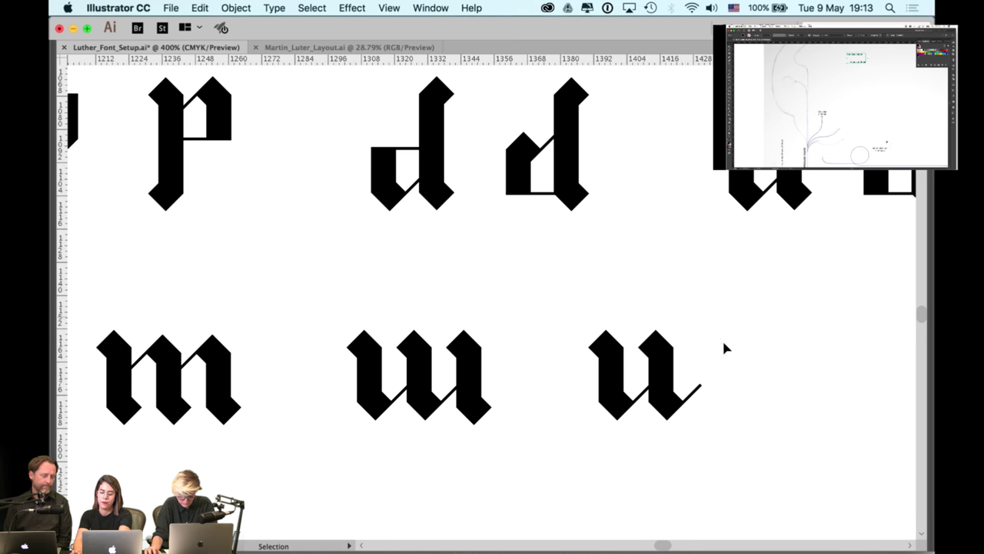
# Duplicate the u beside itself and delete the trailing thin connector from the copy
pyautogui.moveTo(724, 310); pyautogui.dragTo(567, 433)
pyautogui.hscroll(4, 567, 433)
pyautogui.moveTo(503, 370); pyautogui.dragTo(715, 391)
pyautogui.click(714, 391)
pyautogui.click(700, 389)
pyautogui.press('Delete')
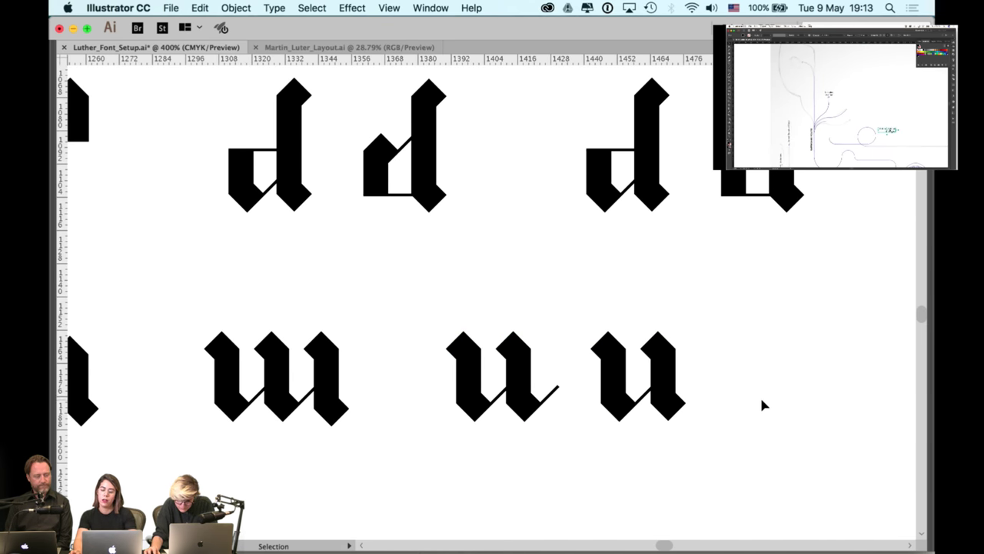
# Duplicate the clean u without the tail to the right as a further variant
pyautogui.moveTo(731, 335); pyautogui.dragTo(517, 418)
pyautogui.moveTo(552, 400); pyautogui.dragTo(683, 398)
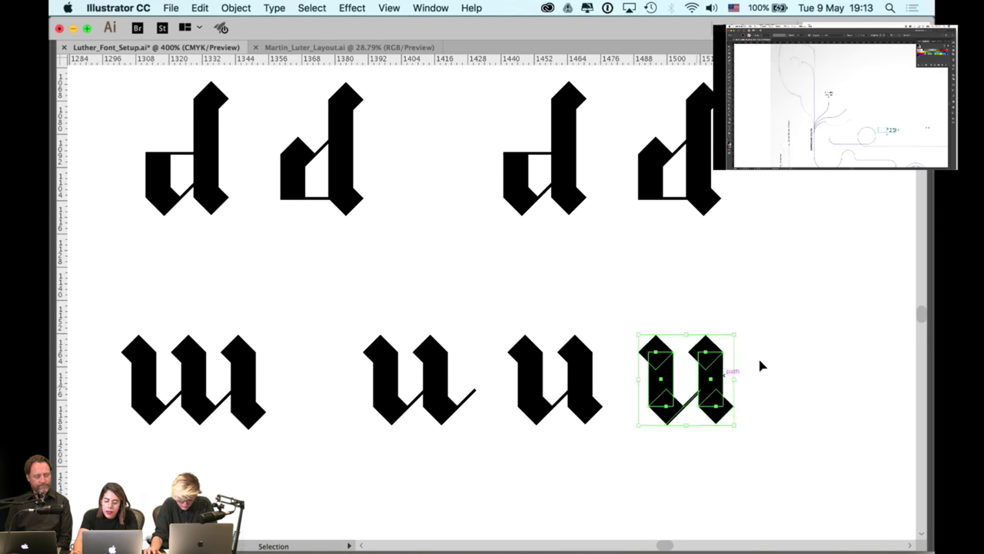
pyautogui.click(757, 355)
# Show the panels and left-align the top diamond of the new u's right stem to the stem rectangle as key object
pyautogui.click(656, 352)
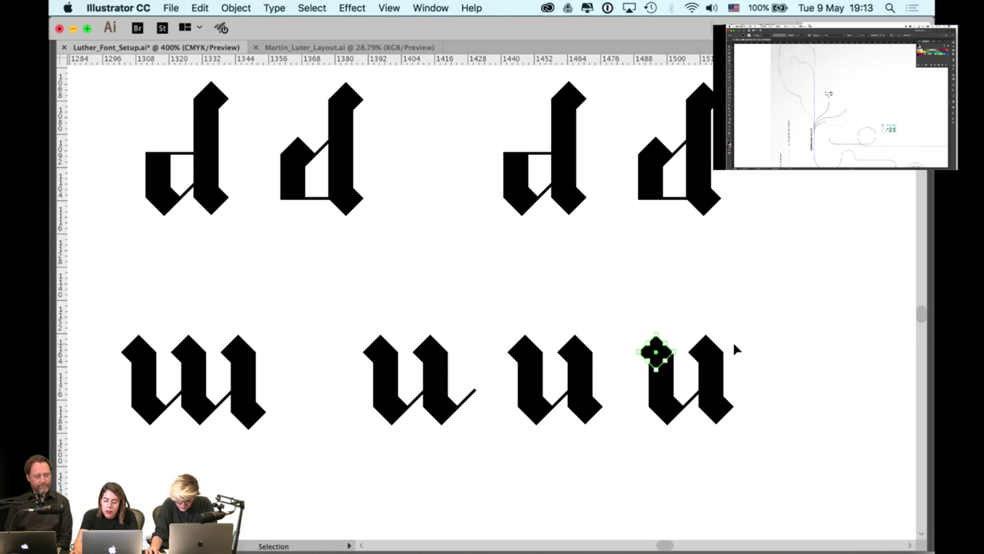
pyautogui.press('super+=')
pyautogui.moveTo(747, 307); pyautogui.dragTo(720, 321)
pyautogui.press('super+=')
pyautogui.click(650, 358)
pyautogui.keyDown('shift'); pyautogui.click(650, 432); pyautogui.keyUp('shift')
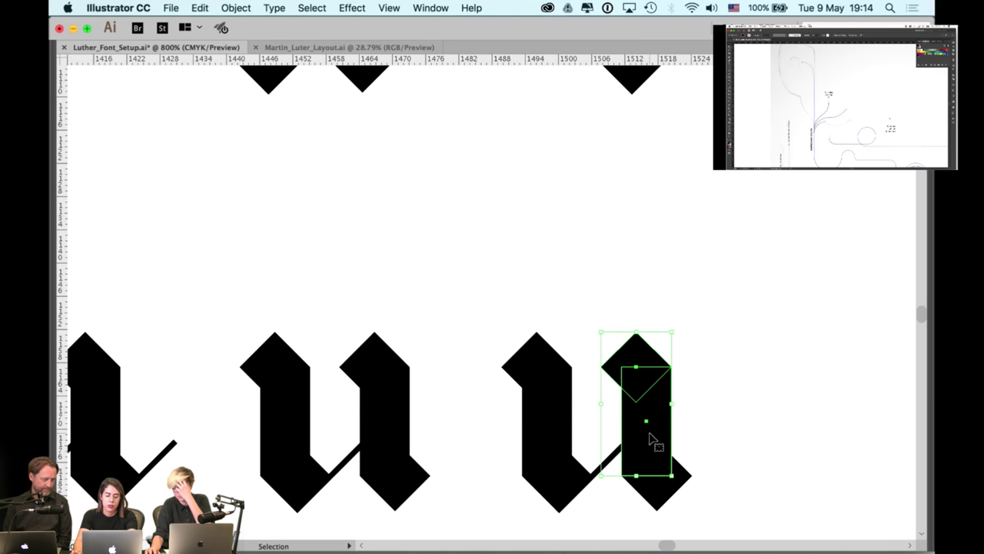
pyautogui.press('Tab')
pyautogui.click(706, 434)
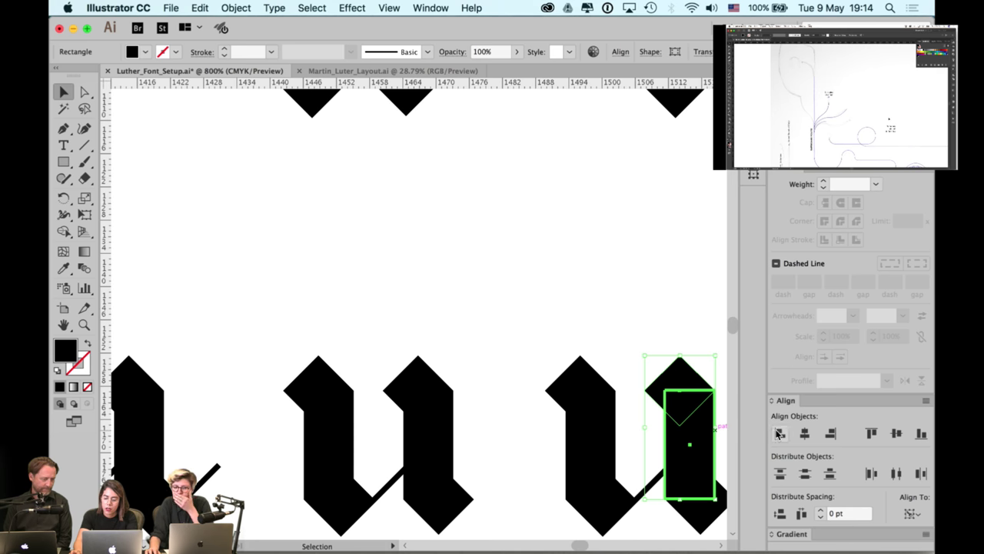
pyautogui.click(780, 433)
pyautogui.click(675, 287)
# Delete the top diamond from the new u's left stem, leaving a flat top
pyautogui.hscroll(3, 675, 287)
pyautogui.click(486, 381)
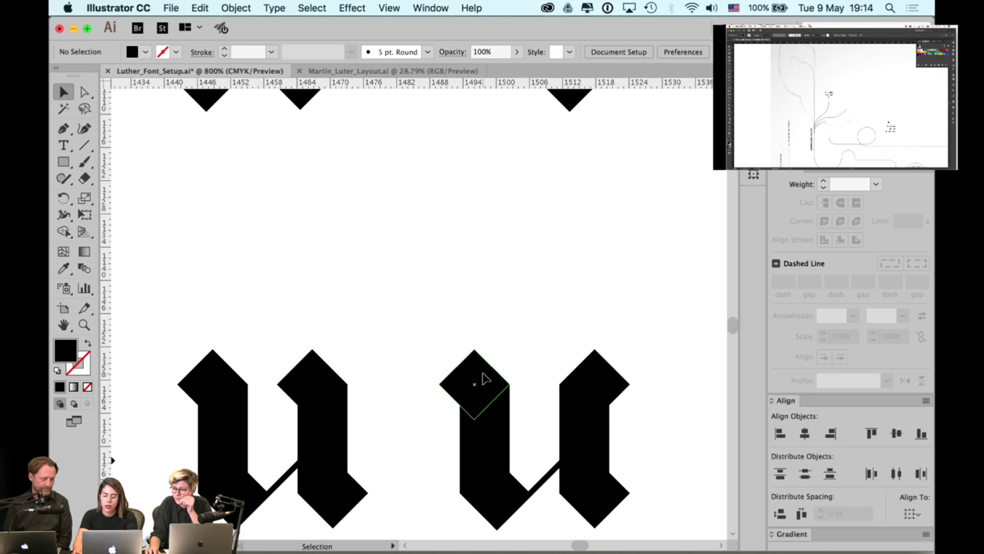
pyautogui.press('Delete')
# Try to raise the flat top edge of the new u's left stem slightly
pyautogui.press('a')
pyautogui.click(465, 392)
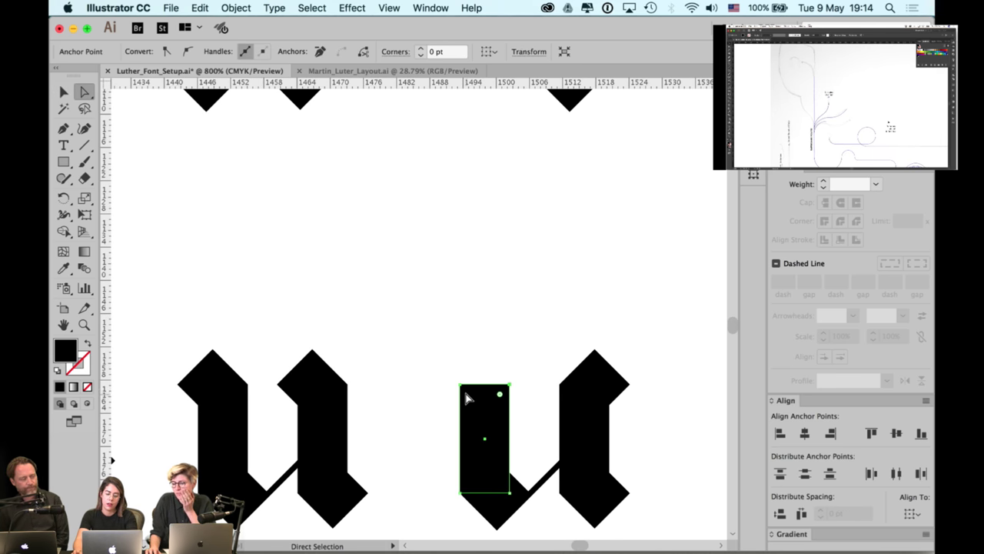
pyautogui.click(519, 383)
pyautogui.moveTo(521, 379)
pyautogui.mouseDown()
pyautogui.moveTo(475, 390)
pyautogui.moveTo(510, 386)
pyautogui.moveTo(513, 374)
pyautogui.mouseUp()
pyautogui.click(535, 350)
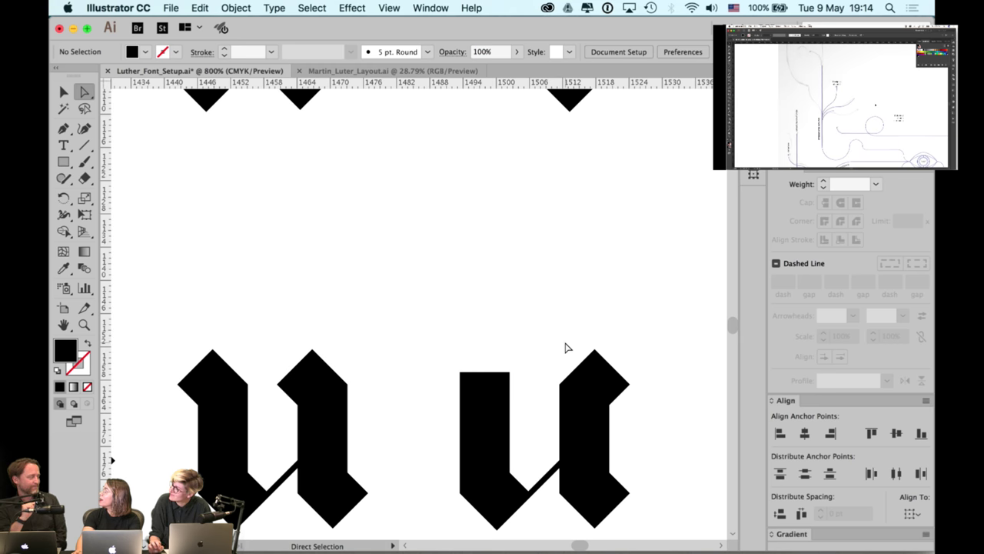
pyautogui.press('v')
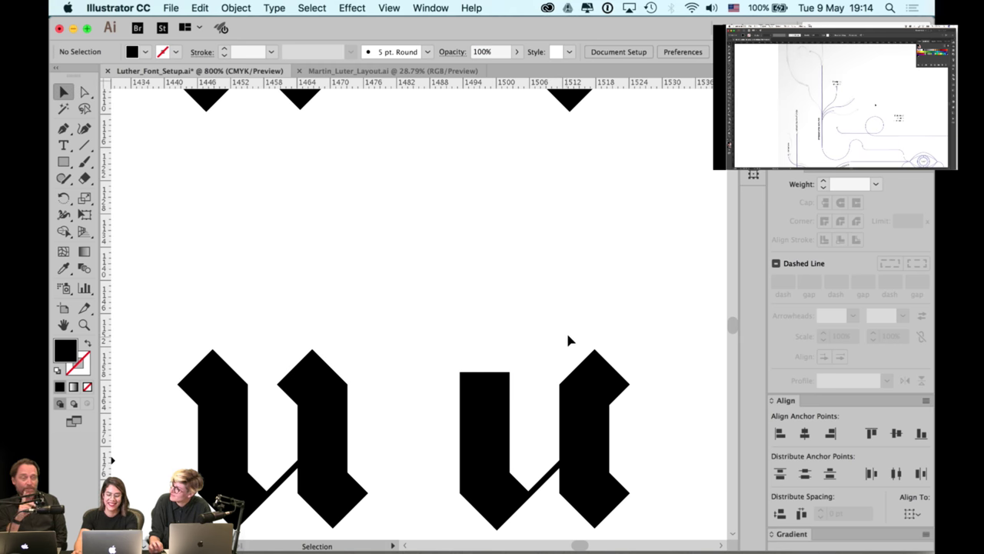
pyautogui.press('super+z')
pyautogui.click(569, 333)
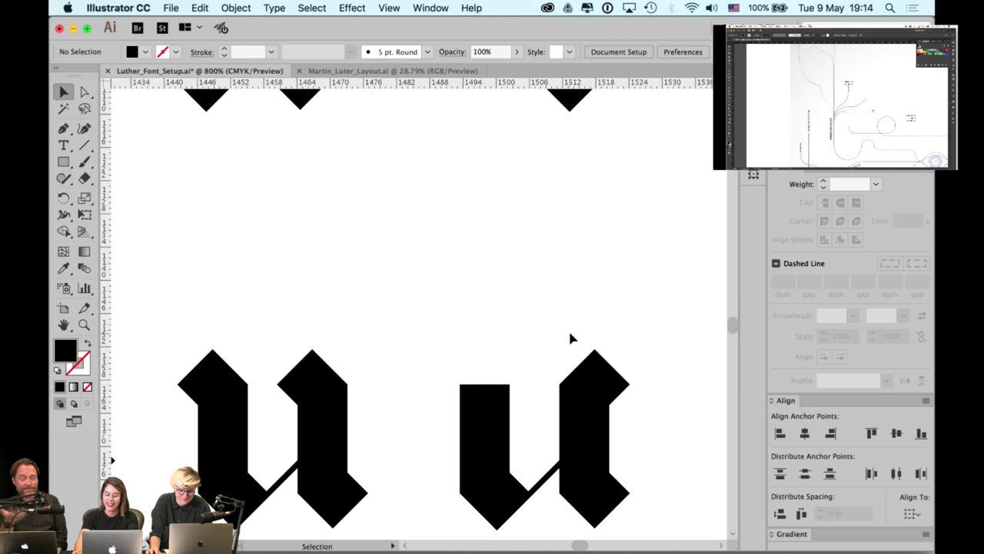
# Try to left-align the right stem's top diamond with the flat left stem of the new u
pyautogui.click(597, 381)
pyautogui.keyDown('shift'); pyautogui.click(472, 403); pyautogui.keyUp('shift')
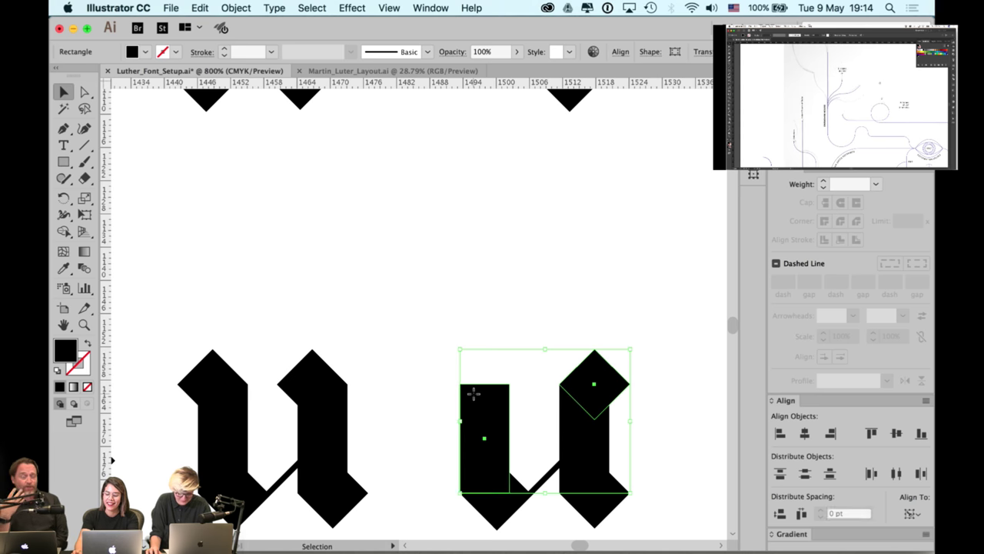
pyautogui.click(783, 430)
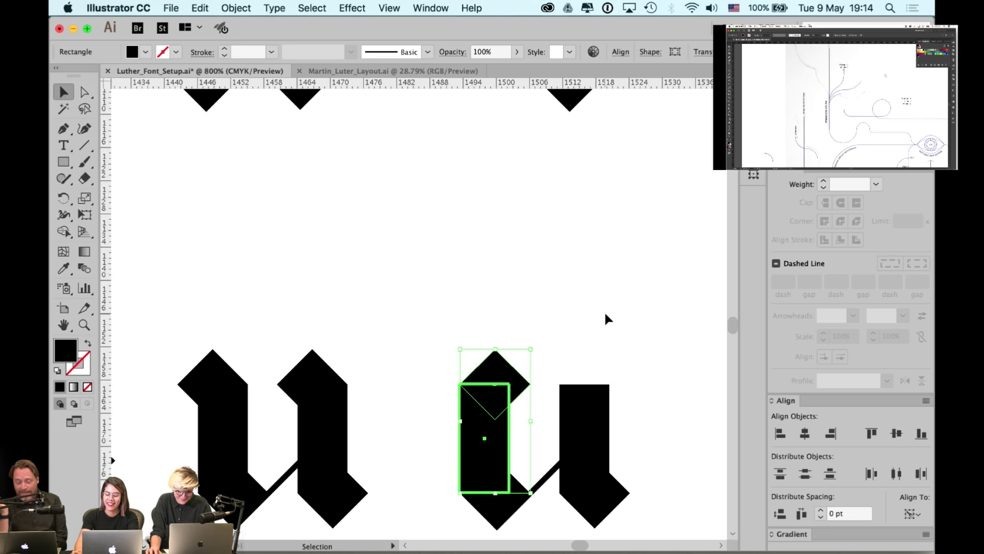
pyautogui.press('super+z')
# Duplicate the flat-topped u variant to the right as the base for another variant
pyautogui.hscroll(5, 616, 306)
pyautogui.scroll(-3, 616, 305)
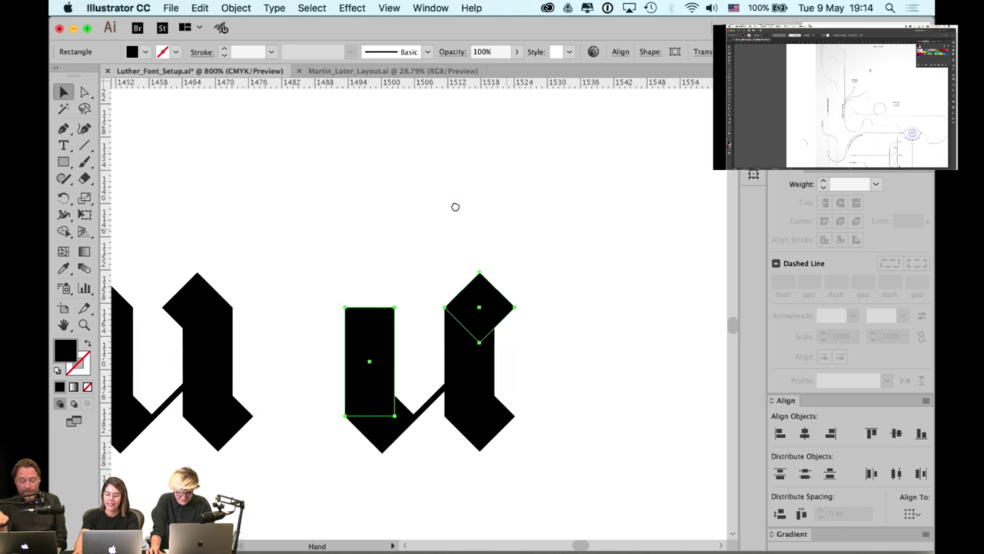
pyautogui.moveTo(490, 209); pyautogui.dragTo(591, 398)
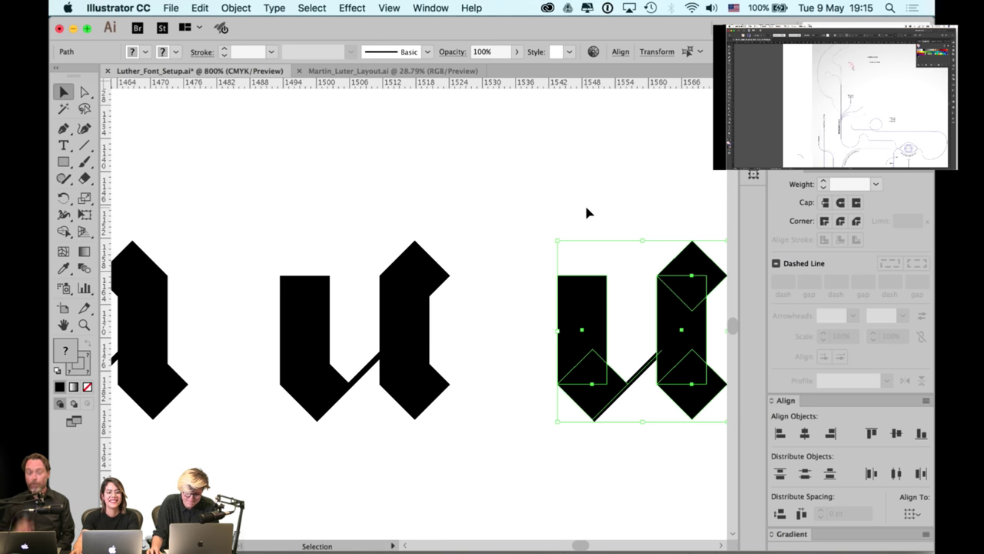
# Move the right stem's top diamond onto the flat left stem of the duplicated u by left-aligning it with that stem
pyautogui.click(590, 210)
pyautogui.moveTo(605, 193); pyautogui.dragTo(497, 180)
pyautogui.click(582, 259)
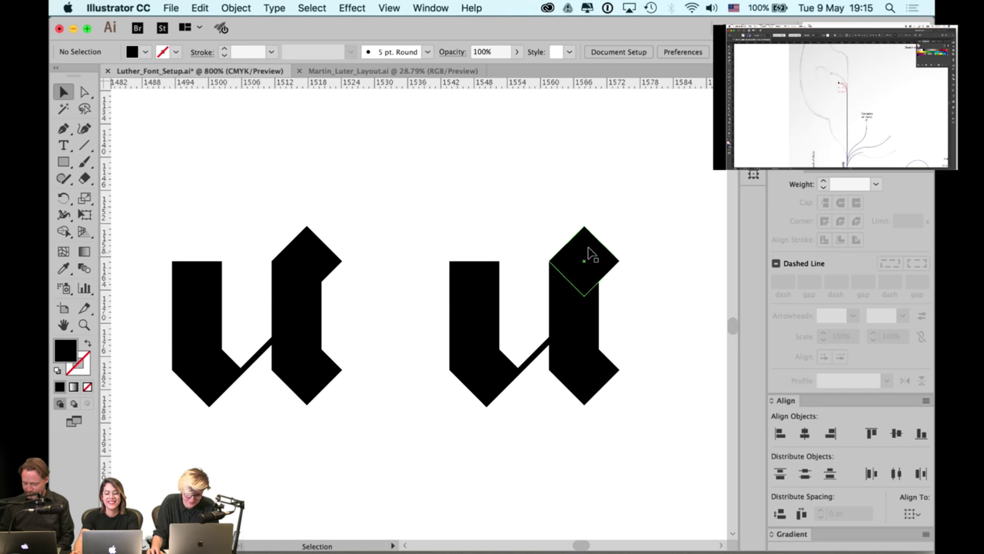
pyautogui.keyDown('shift'); pyautogui.click(481, 286); pyautogui.keyUp('shift')
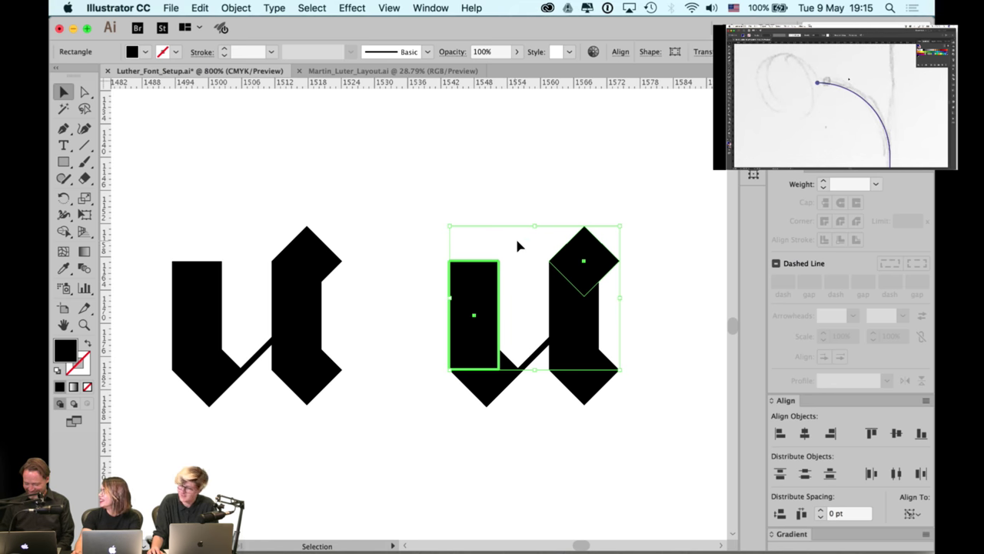
pyautogui.click(558, 215)
pyautogui.hscroll(5, 526, 185)
pyautogui.click(489, 251)
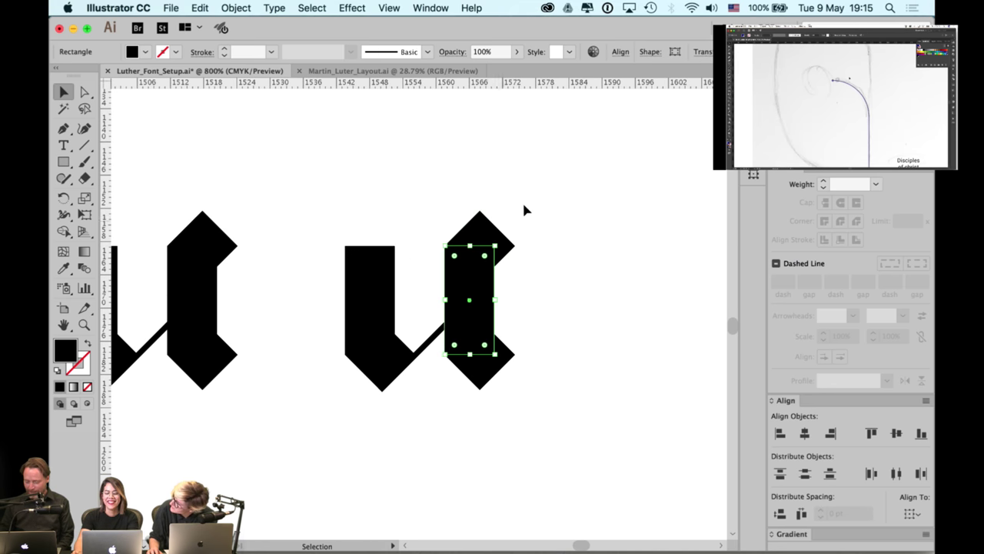
pyautogui.click(516, 206)
pyautogui.click(481, 227)
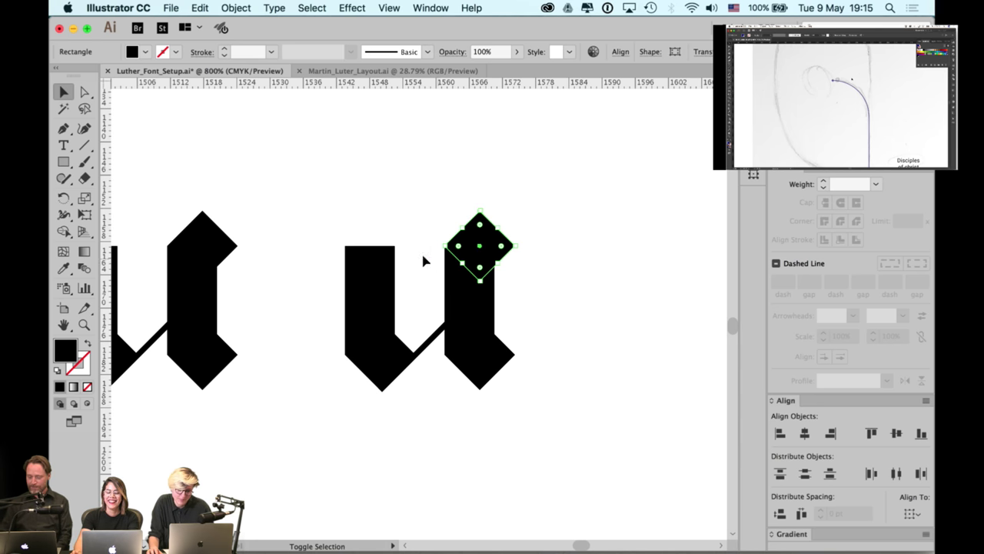
pyautogui.keyDown('shift'); pyautogui.click(364, 257); pyautogui.keyUp('shift')
pyautogui.click(364, 256)
pyautogui.click(780, 433)
pyautogui.click(536, 223)
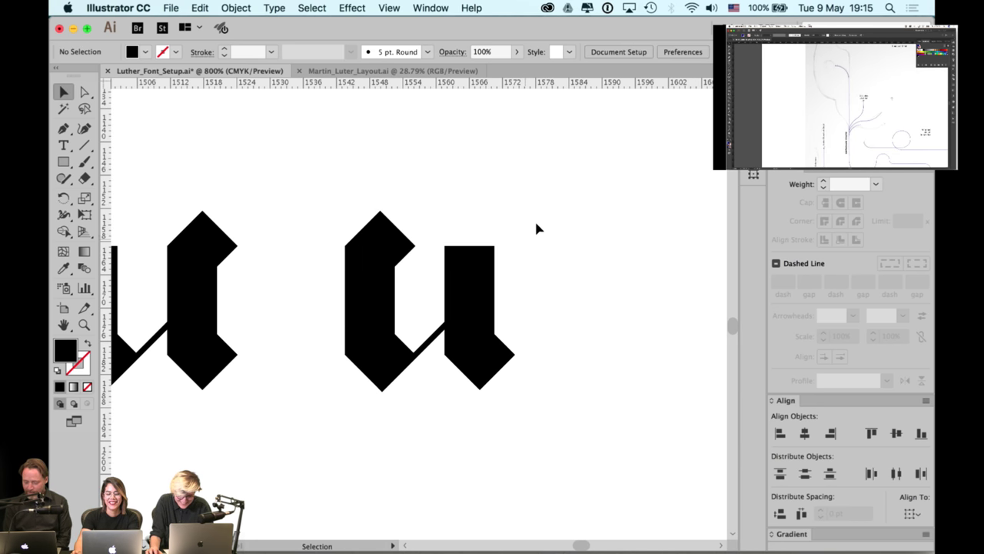
# Draw a horizontal line from the right stem's flat top to the left diamond's tip, copying the diagonal hairline's 1 pt black stroke
pyautogui.moveTo(536, 223); pyautogui.dragTo(464, 195)
pyautogui.click(84, 147)
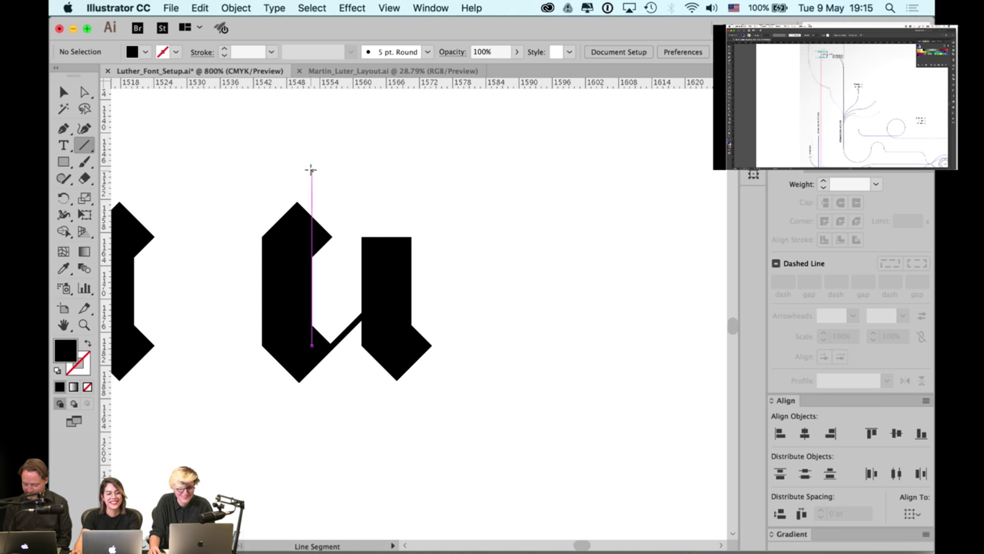
pyautogui.moveTo(410, 237); pyautogui.dragTo(331, 236)
pyautogui.press('v')
pyautogui.press('i')
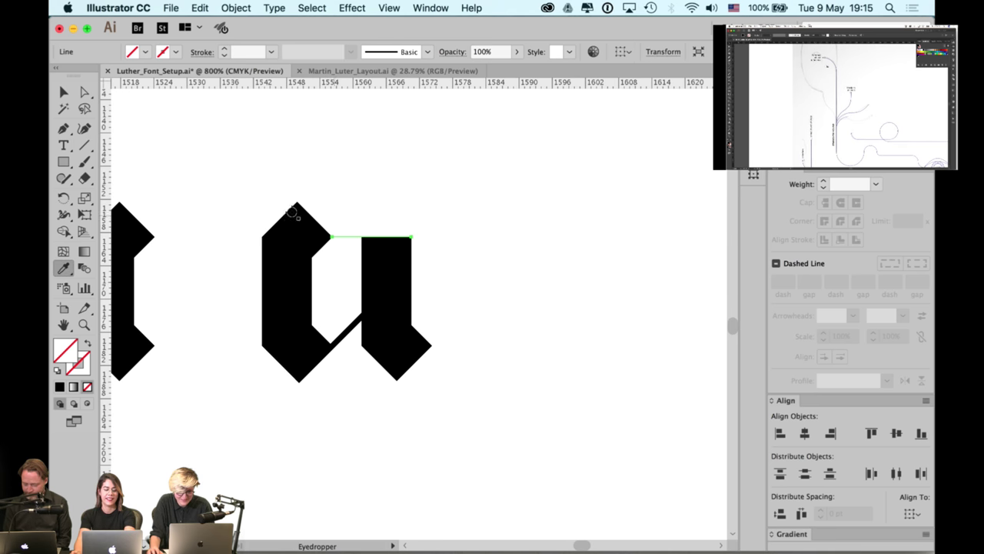
pyautogui.hscroll(-3, 325, 205)
pyautogui.click(402, 316)
pyautogui.press('v')
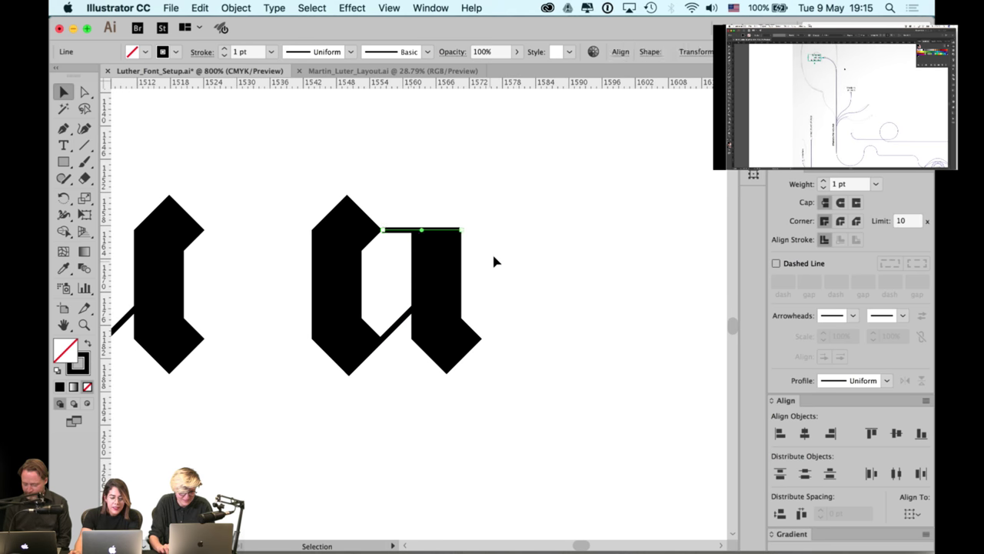
# Extend the left end of the horizontal top line slightly into the left stem's diamond
pyautogui.click(492, 252)
pyautogui.moveTo(503, 208); pyautogui.dragTo(500, 208)
pyautogui.press('a')
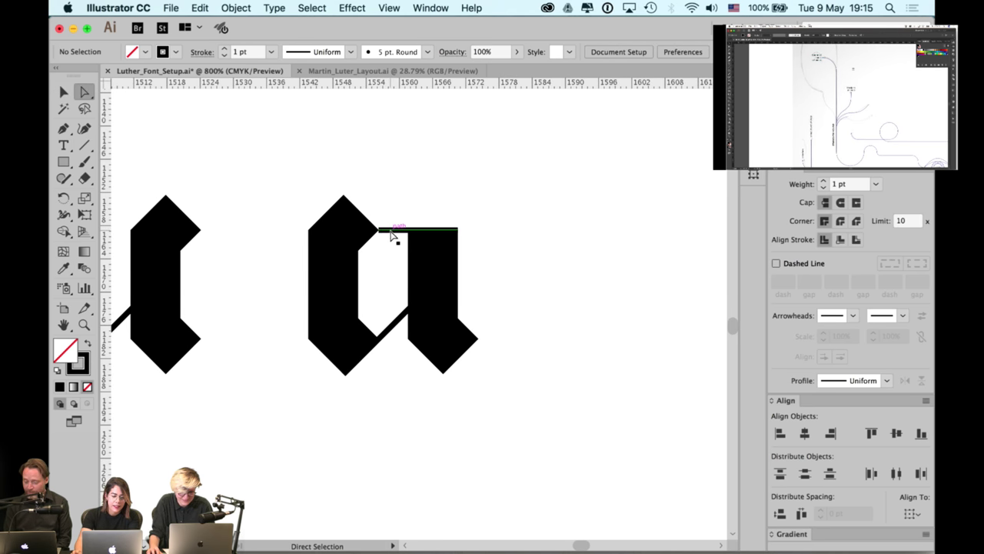
pyautogui.click(383, 232)
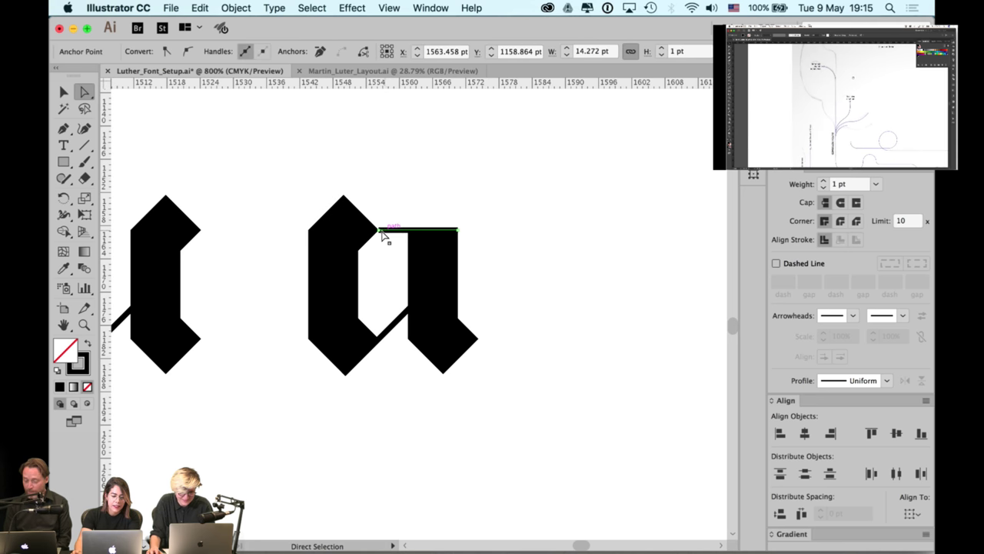
pyautogui.press('v')
pyautogui.click(525, 214)
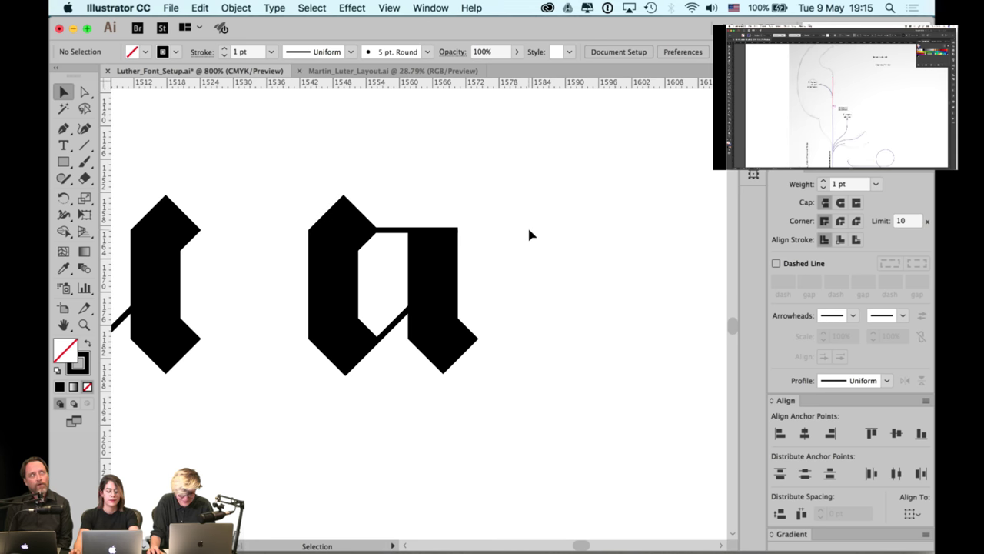
# Duplicate the finished a to the right as the base for another letter variant
pyautogui.moveTo(518, 189); pyautogui.dragTo(254, 366)
pyautogui.moveTo(320, 291); pyautogui.dragTo(578, 287)
pyautogui.click(604, 159)
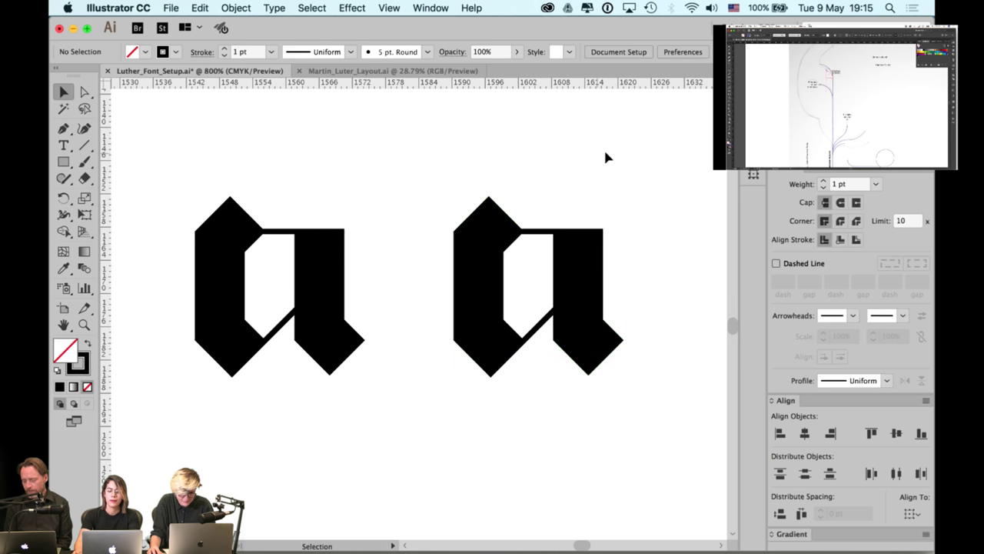
pyautogui.moveTo(604, 158); pyautogui.dragTo(490, 162)
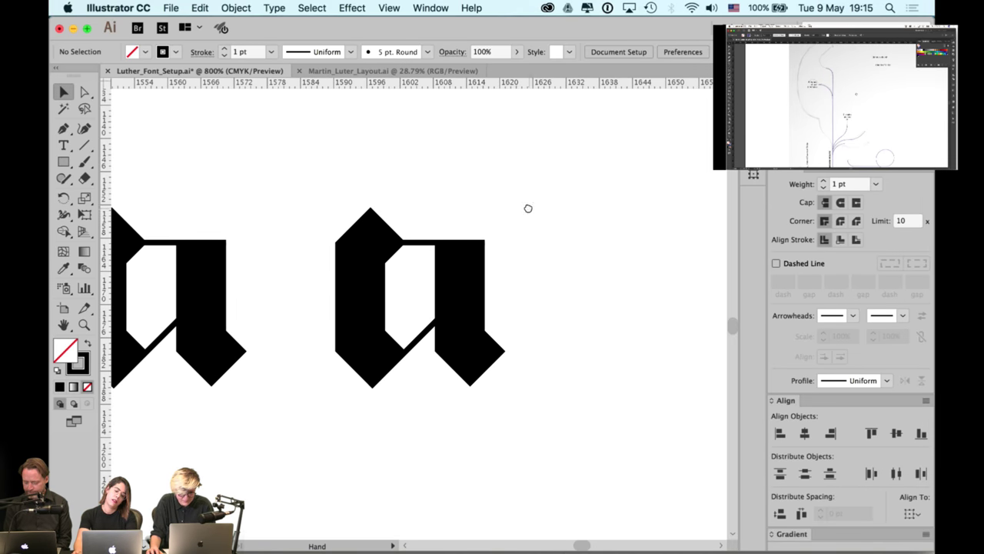
# Rotate the copied a's right stem together with its bottom diamond 180°, so that the diamond sits at the stem's top
pyautogui.scroll(-1, 527, 208)
pyautogui.moveTo(516, 182); pyautogui.dragTo(356, 354)
pyautogui.press('super+8')
pyautogui.click(502, 266)
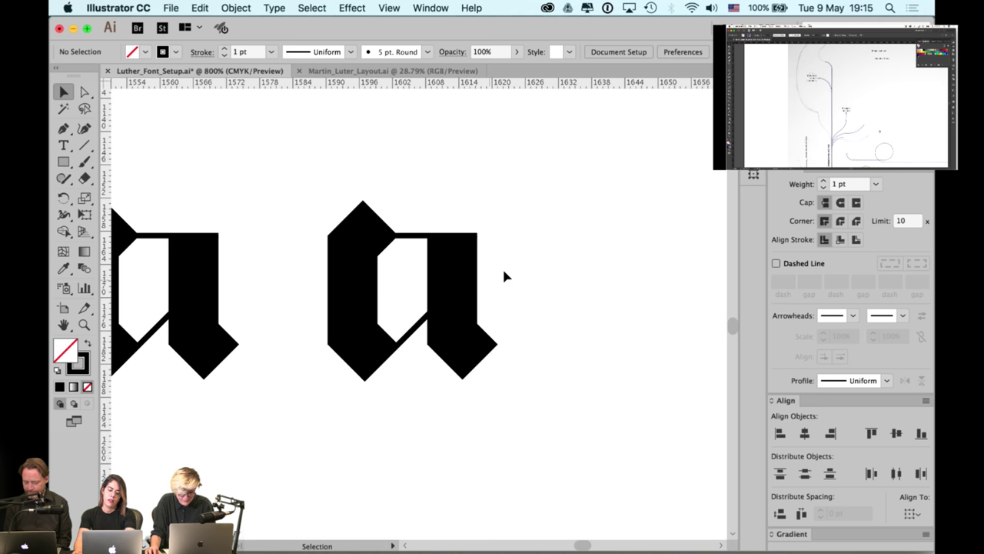
pyautogui.moveTo(522, 193); pyautogui.dragTo(364, 346)
pyautogui.click(503, 269)
pyautogui.click(466, 296)
pyautogui.keyDown('shift'); pyautogui.click(460, 346); pyautogui.keyUp('shift')
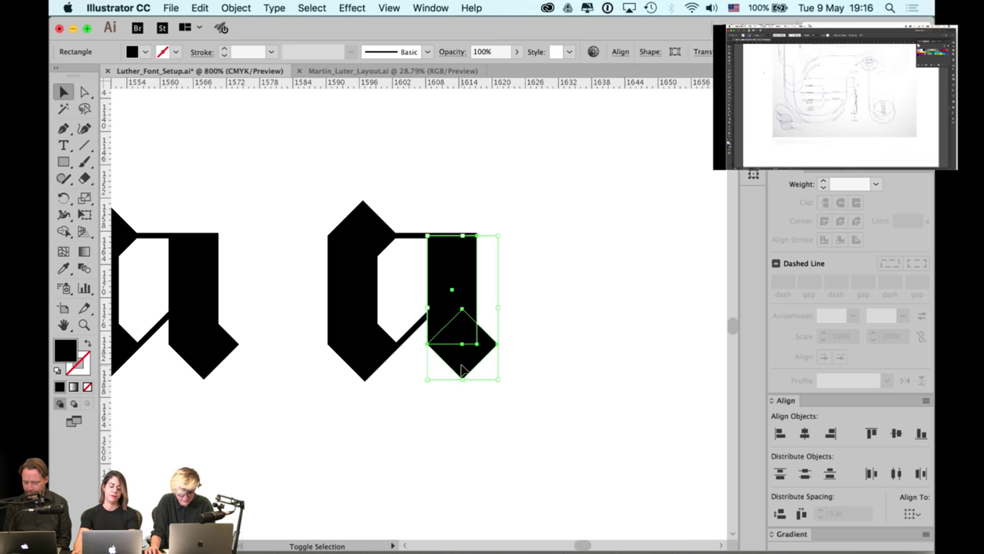
pyautogui.moveTo(504, 234); pyautogui.dragTo(369, 397)
pyautogui.click(507, 290)
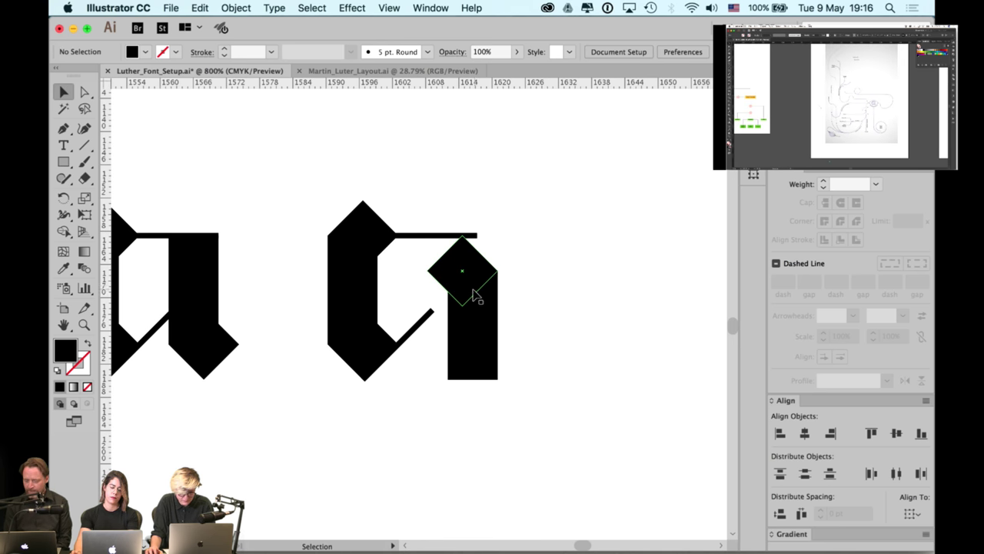
# Raise the rotated right stem until its top diamond is level with the left stem's top diamond
pyautogui.moveTo(469, 298); pyautogui.dragTo(467, 254)
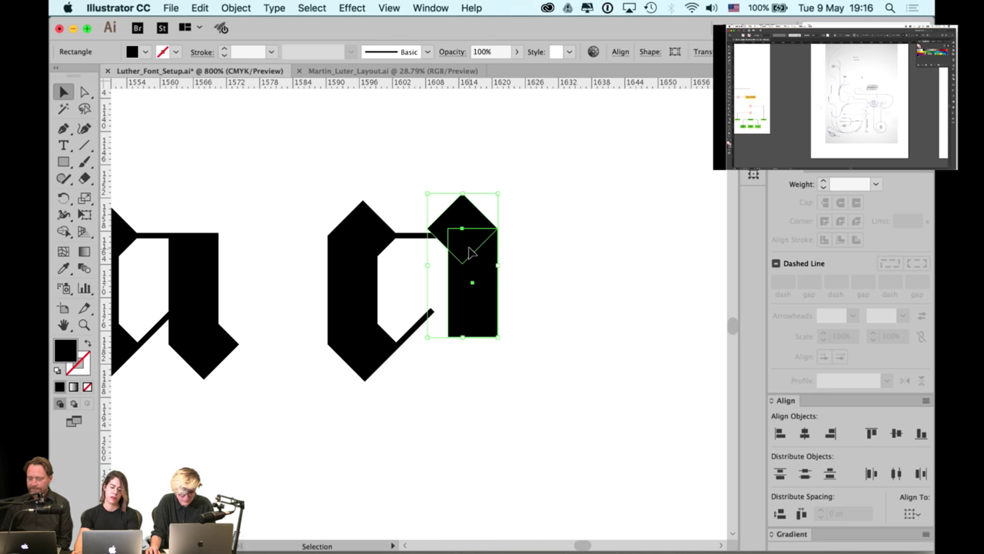
pyautogui.click(411, 236)
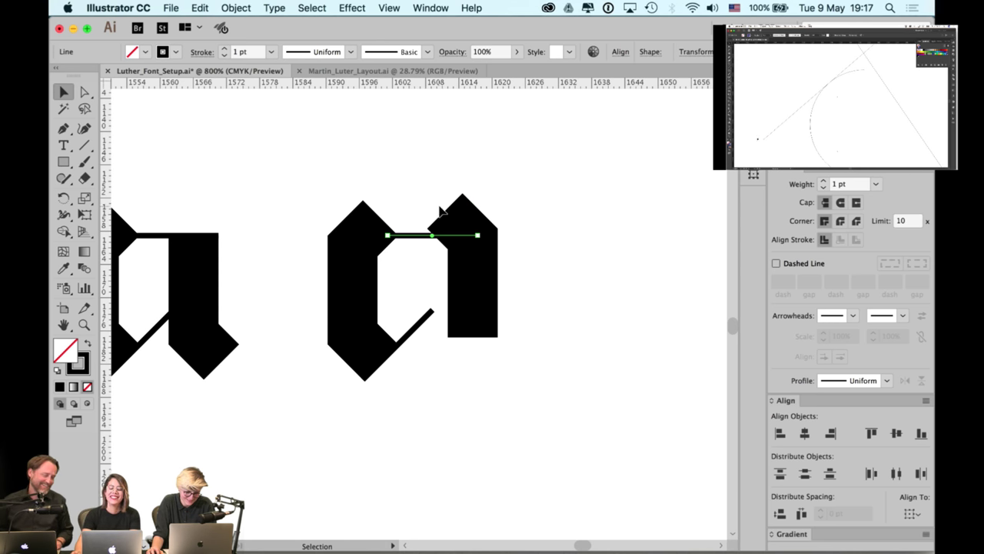
pyautogui.click(520, 178)
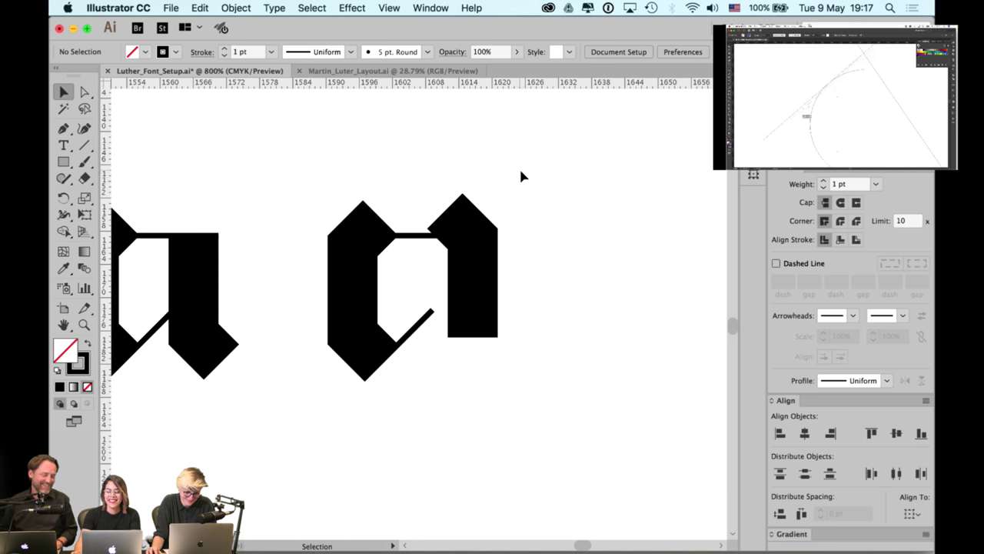
pyautogui.click(488, 223)
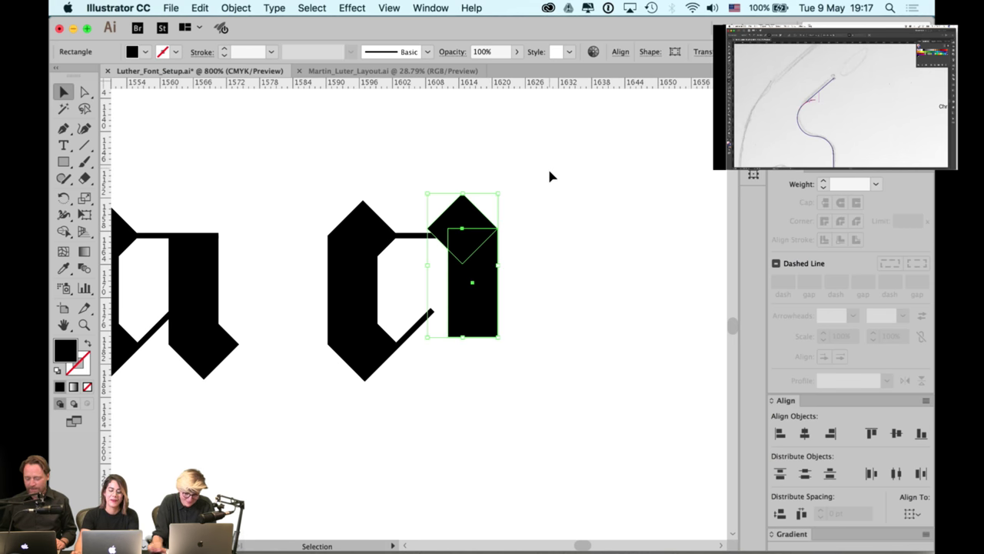
pyautogui.click(547, 168)
pyautogui.click(483, 259)
pyautogui.press('super+equal')
pyautogui.press('super+equal')
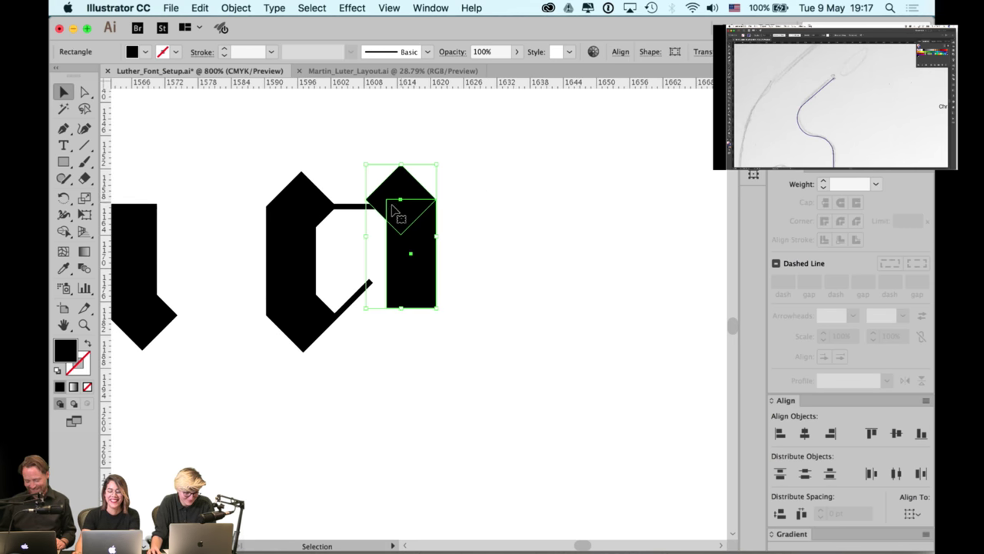
pyautogui.moveTo(413, 183); pyautogui.dragTo(414, 196)
pyautogui.click(529, 302)
# Shift the right stem left and slightly up so that its inner edge meets the lower diagonal hairline
pyautogui.press('super+minus')
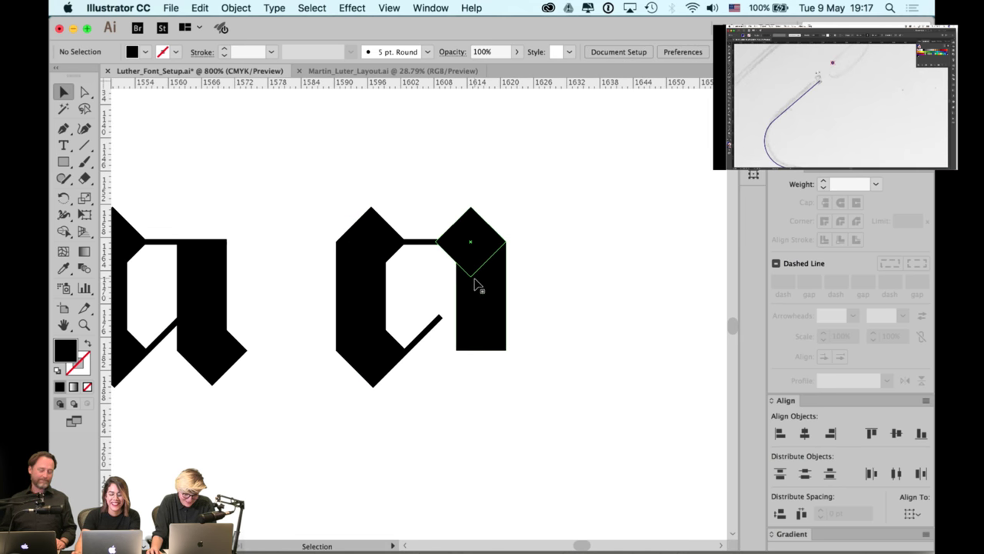
pyautogui.click(473, 284)
pyautogui.moveTo(472, 285); pyautogui.dragTo(450, 281)
pyautogui.click(520, 270)
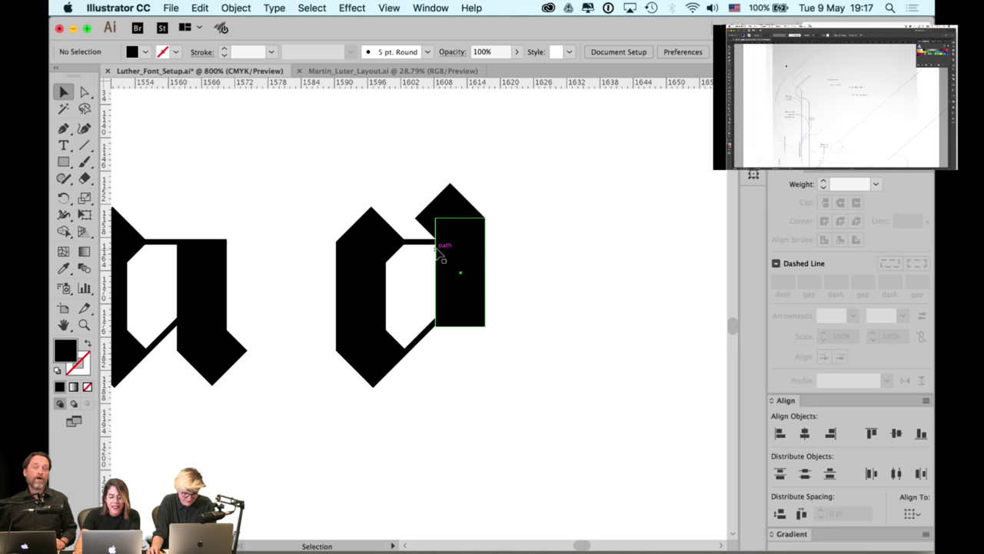
# Delete the horizontal line connecting the two stems at the top of the new variant
pyautogui.doubleClick(426, 244)
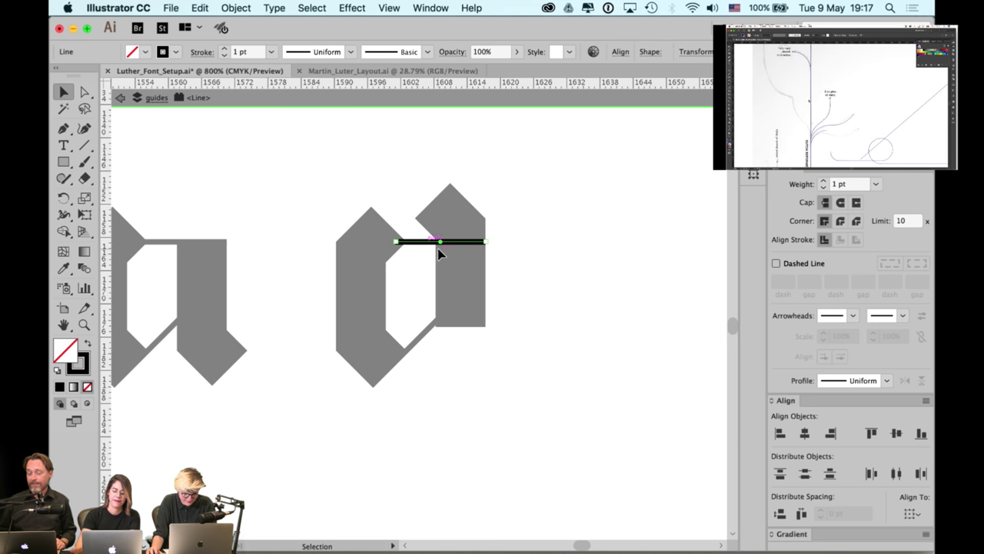
pyautogui.press('Delete')
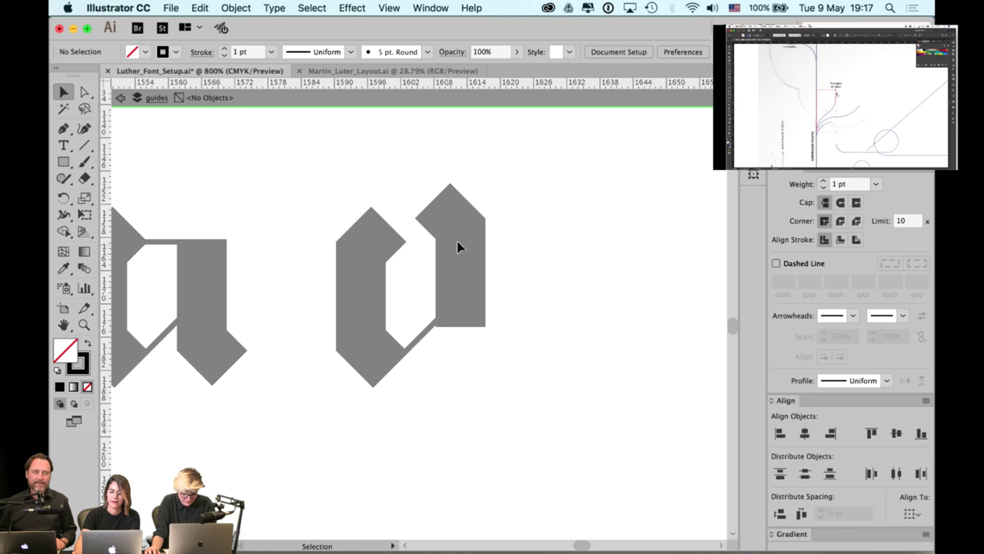
pyautogui.doubleClick(532, 230)
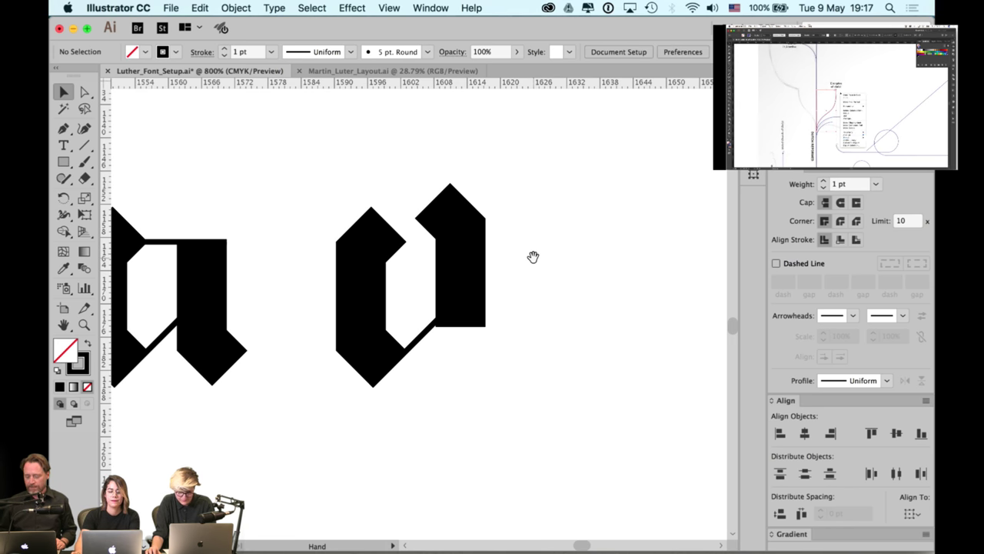
# Duplicate the lower diagonal hairline upward to connect the two top diamonds, and raise the right stem slightly
pyautogui.scroll(2, 489, 301)
pyautogui.click(472, 314)
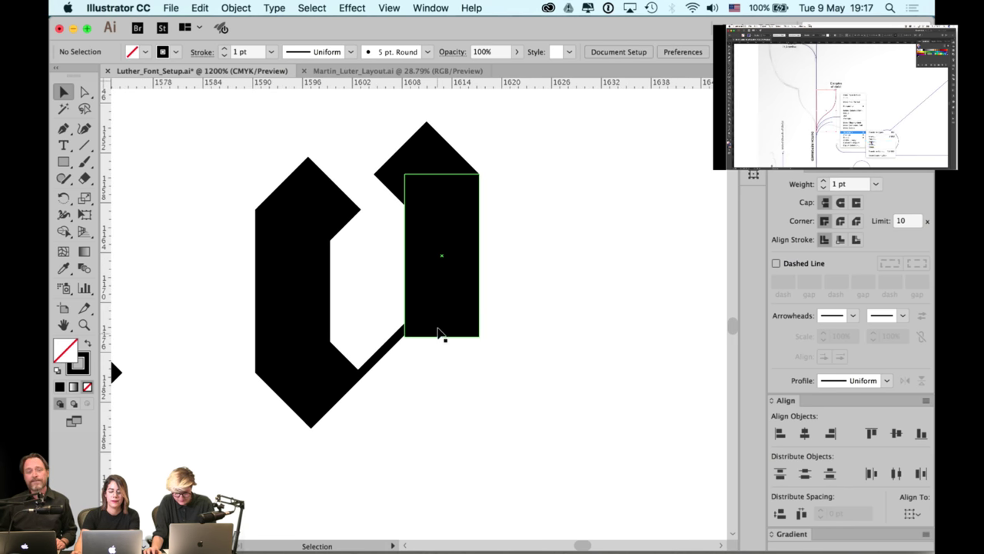
pyautogui.moveTo(439, 328); pyautogui.dragTo(384, 184)
pyautogui.click(505, 304)
pyautogui.click(507, 160)
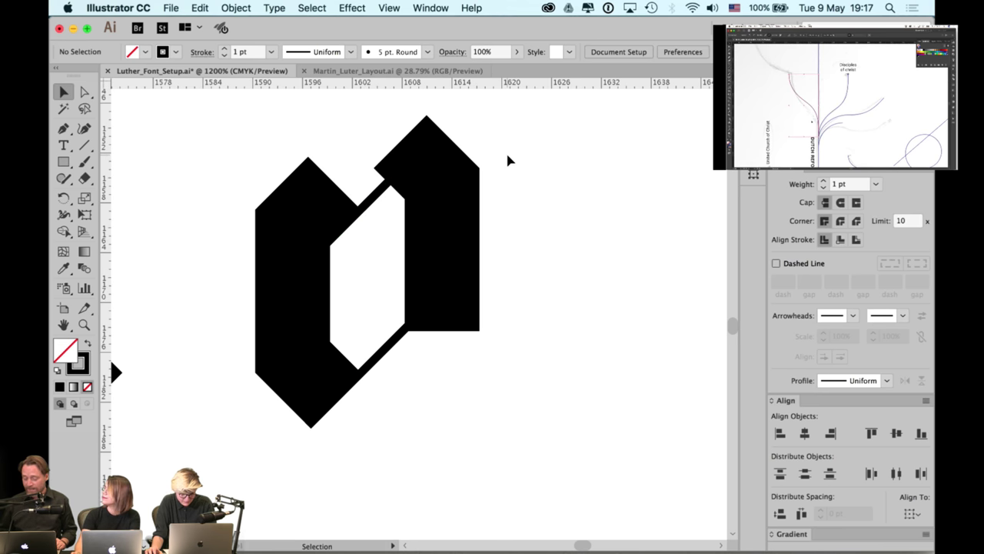
pyautogui.click(475, 175)
pyautogui.scroll(3, 492, 231)
pyautogui.hscroll(-2, 493, 230)
pyautogui.click(480, 228)
pyautogui.click(393, 246)
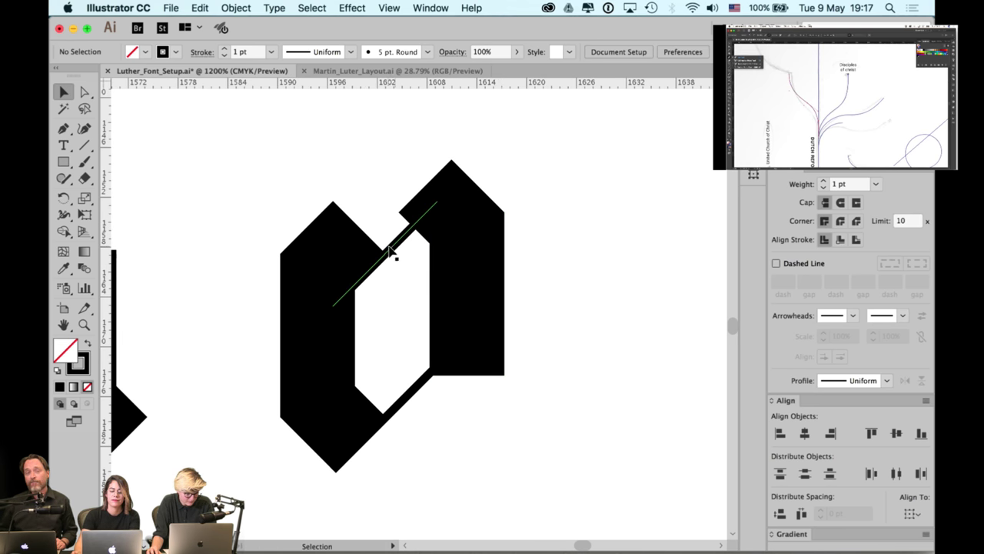
pyautogui.moveTo(393, 246); pyautogui.dragTo(351, 183)
pyautogui.click(558, 259)
pyautogui.moveTo(557, 259); pyautogui.dragTo(490, 219)
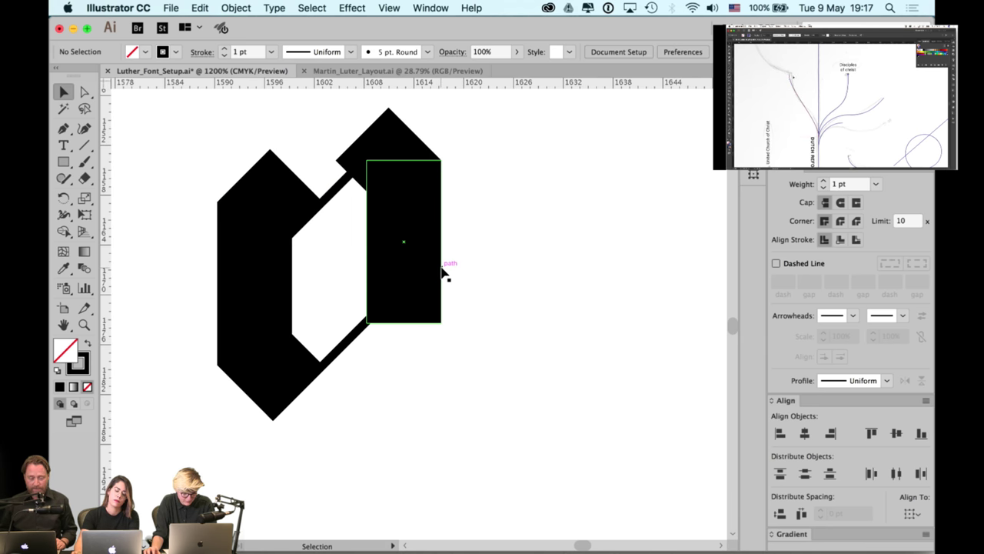
pyautogui.press('a')
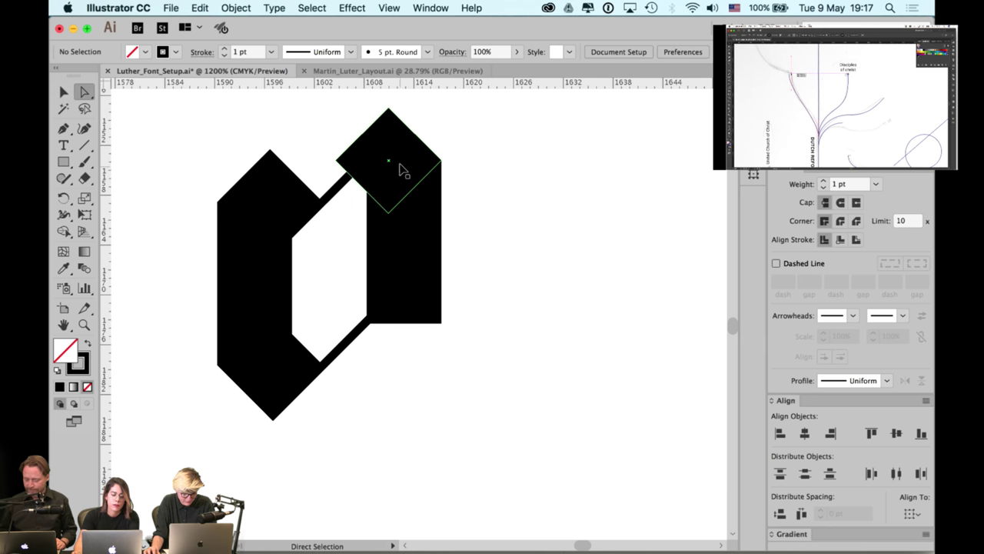
pyautogui.click(395, 129)
pyautogui.click(398, 109)
pyautogui.click(388, 108)
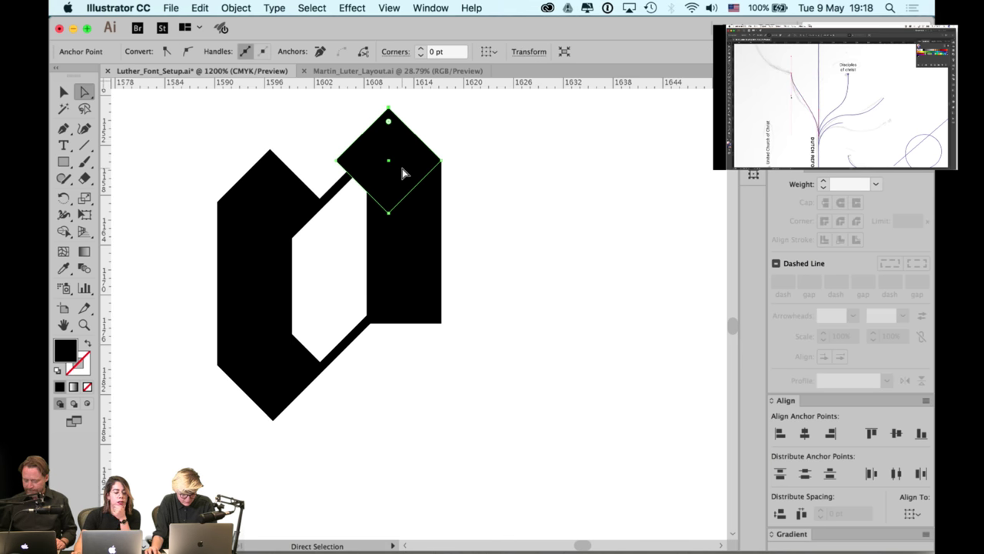
pyautogui.press('v')
pyautogui.click(477, 193)
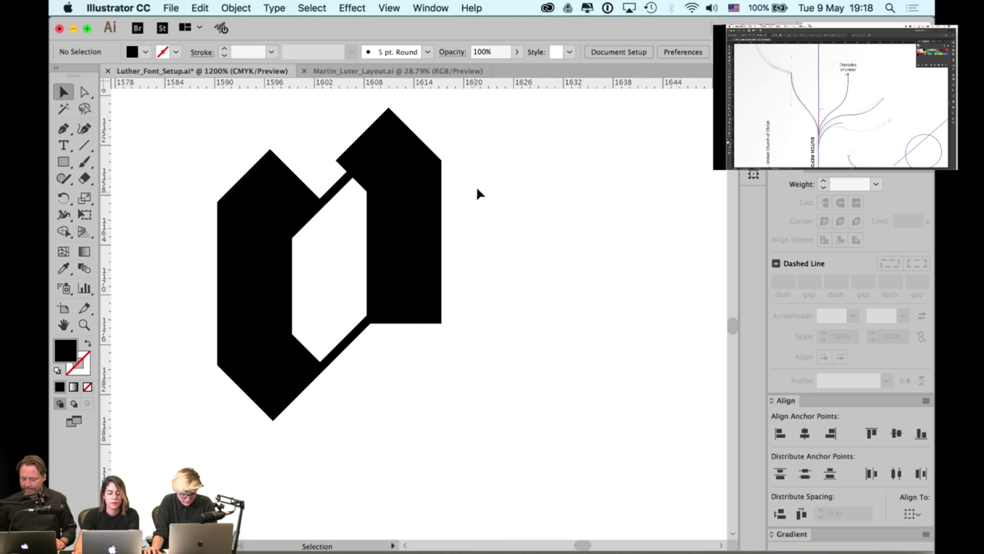
# Duplicate the whole variant with two diagonal hairlines to the right and select the top diamond of the copy's left stem
pyautogui.moveTo(464, 155); pyautogui.dragTo(265, 409)
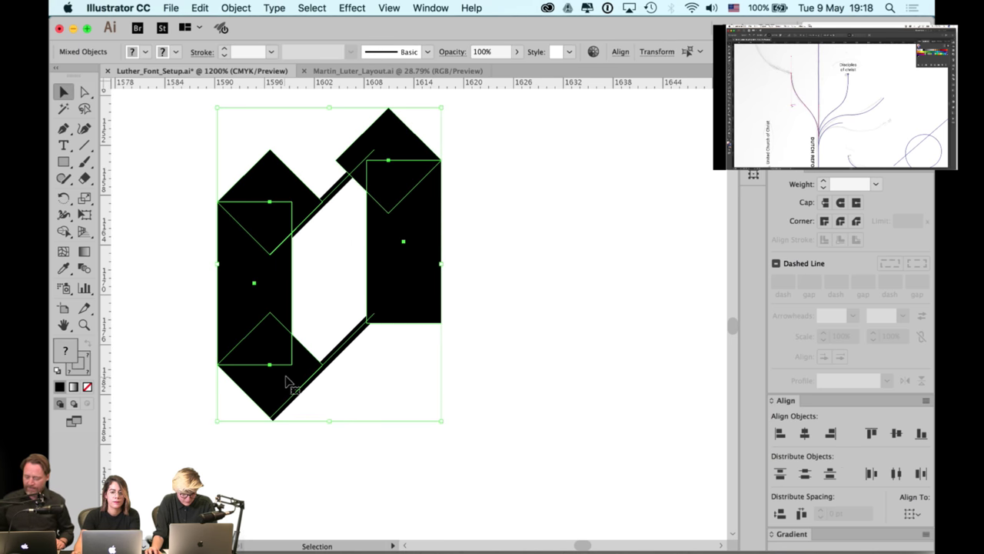
pyautogui.moveTo(315, 342); pyautogui.dragTo(580, 376)
pyautogui.press('a')
pyautogui.click(569, 223)
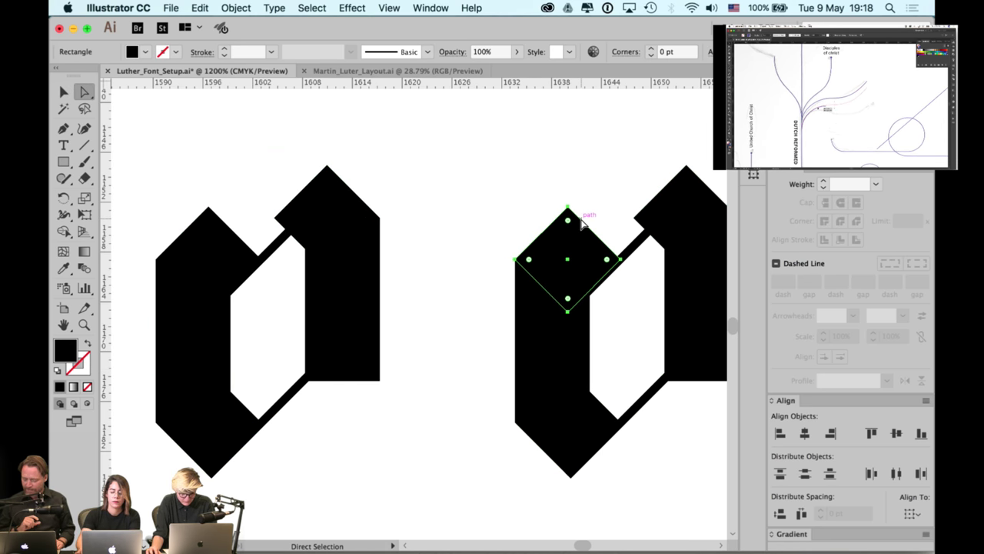
# Delete the left upper diamond of the copied o and move its upper hairline up to the left stem's corner
pyautogui.press('Delete')
pyautogui.moveTo(587, 216); pyautogui.dragTo(474, 257)
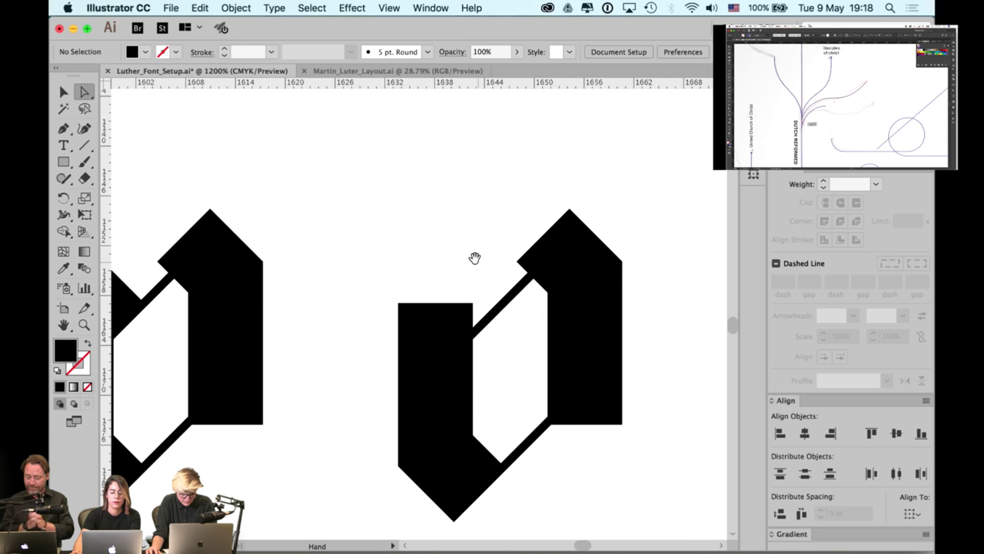
pyautogui.press('v')
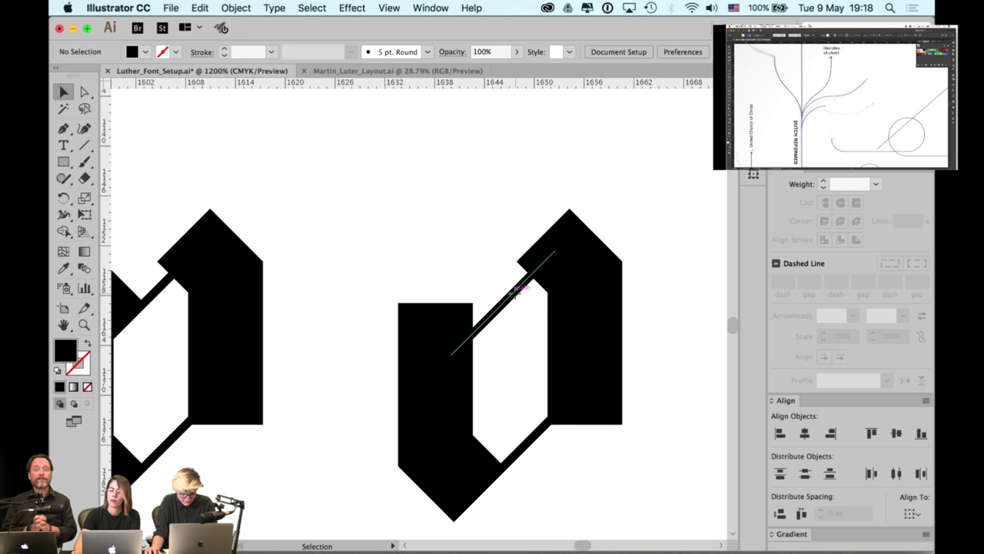
pyautogui.moveTo(517, 299); pyautogui.dragTo(513, 263)
pyautogui.click(518, 189)
pyautogui.press('a')
pyautogui.moveTo(555, 219); pyautogui.dragTo(569, 211)
pyautogui.scroll(1, 577, 203)
pyautogui.scroll(1, 582, 201)
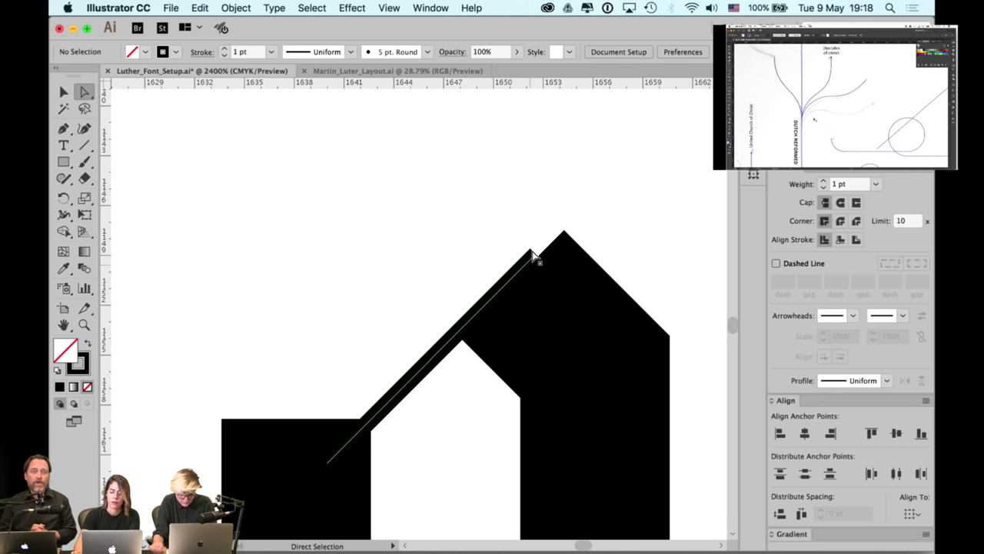
pyautogui.moveTo(536, 254); pyautogui.dragTo(557, 229)
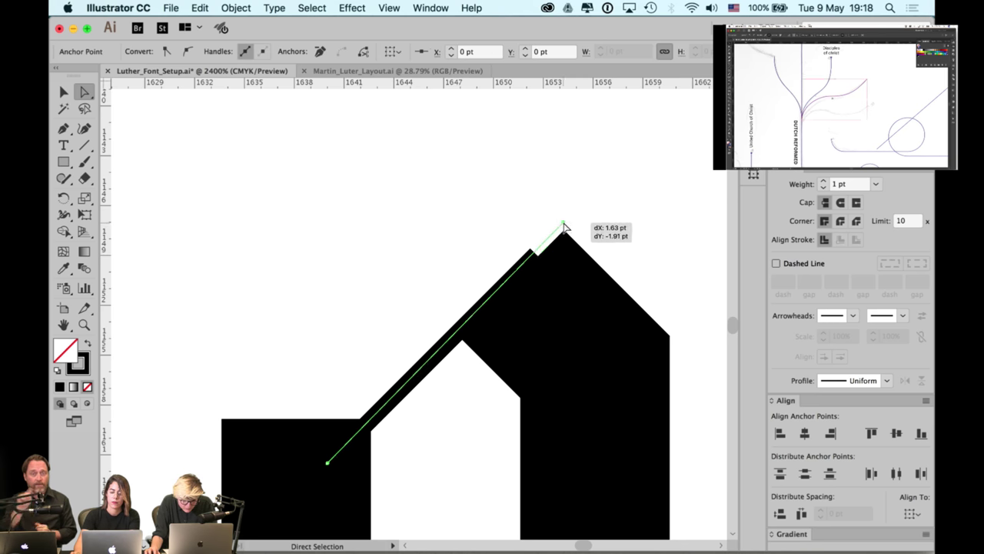
pyautogui.click(602, 217)
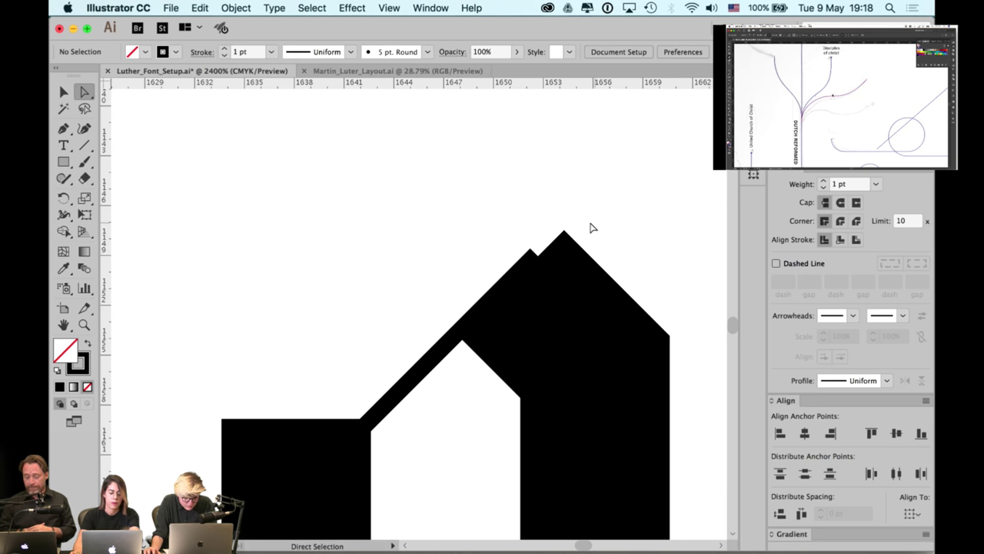
# In outline view, move the copied o's upper diamond and right stem together straight down, away from the hairline
pyautogui.press('super+y')
pyautogui.press('v')
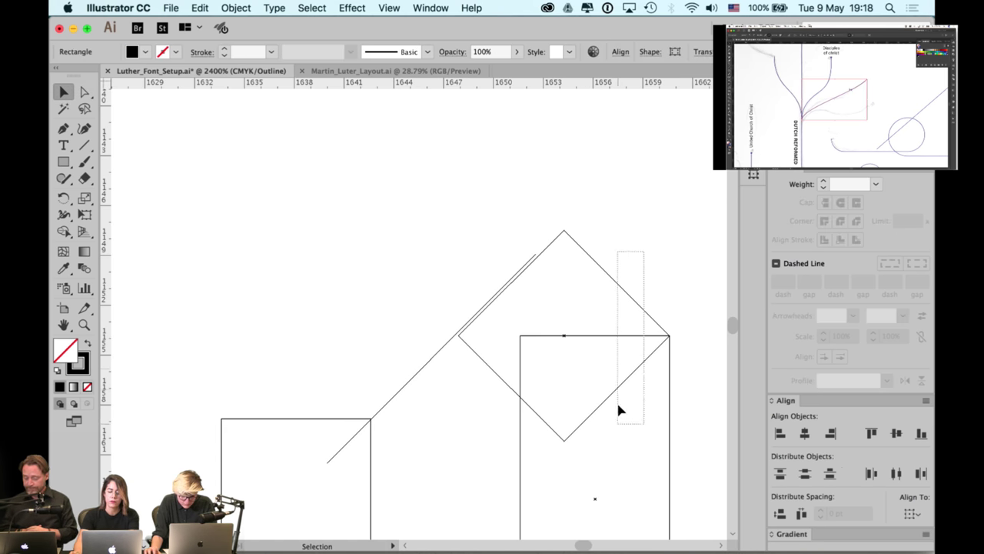
pyautogui.click(623, 336)
pyautogui.moveTo(622, 336); pyautogui.dragTo(623, 388)
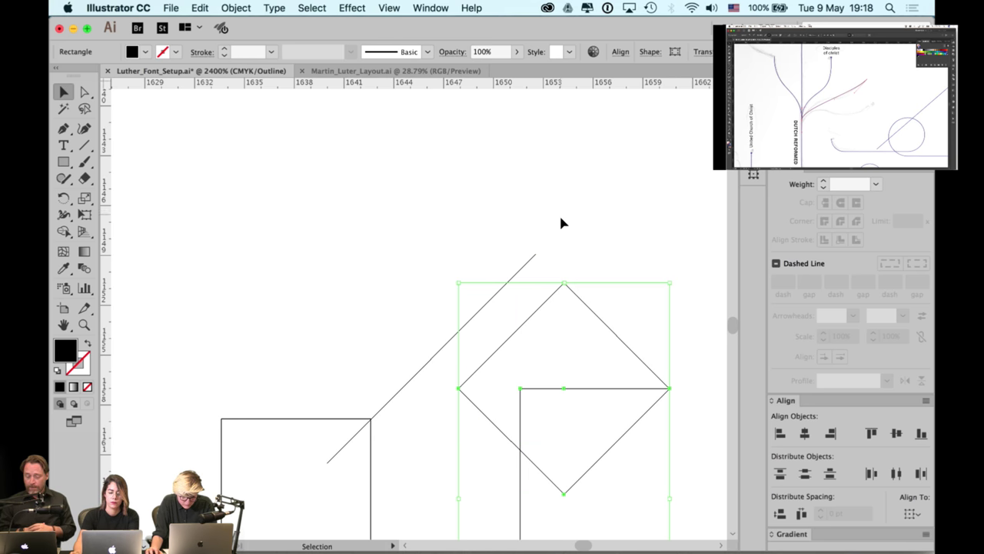
# Extend the upper end of the diagonal hairline slightly along its own 45-degree direction
pyautogui.press('a')
pyautogui.click(560, 226)
pyautogui.scroll(1, 560, 227)
pyautogui.scroll(1, 559, 245)
pyautogui.moveTo(527, 280)
pyautogui.mouseDown()
pyautogui.moveTo(518, 291)
pyautogui.moveTo(537, 271)
pyautogui.mouseUp()
pyautogui.moveTo(537, 268); pyautogui.dragTo(538, 267)
pyautogui.press('v')
pyautogui.click(569, 259)
# Move the upper diamond and right stem straight up until the diamond sits close beneath the hairline
pyautogui.press('space')
pyautogui.moveTo(557, 320); pyautogui.dragTo(551, 260)
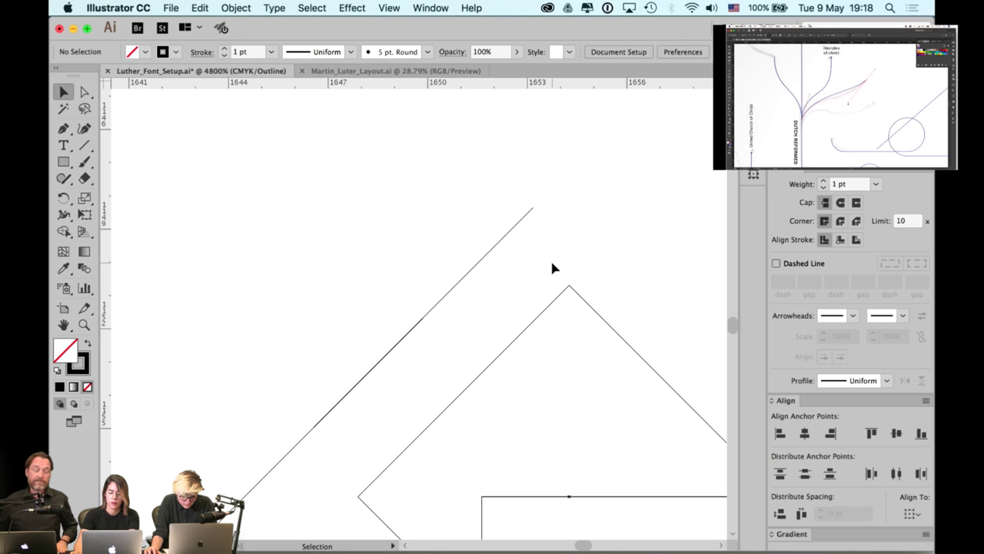
pyautogui.doubleClick(550, 307)
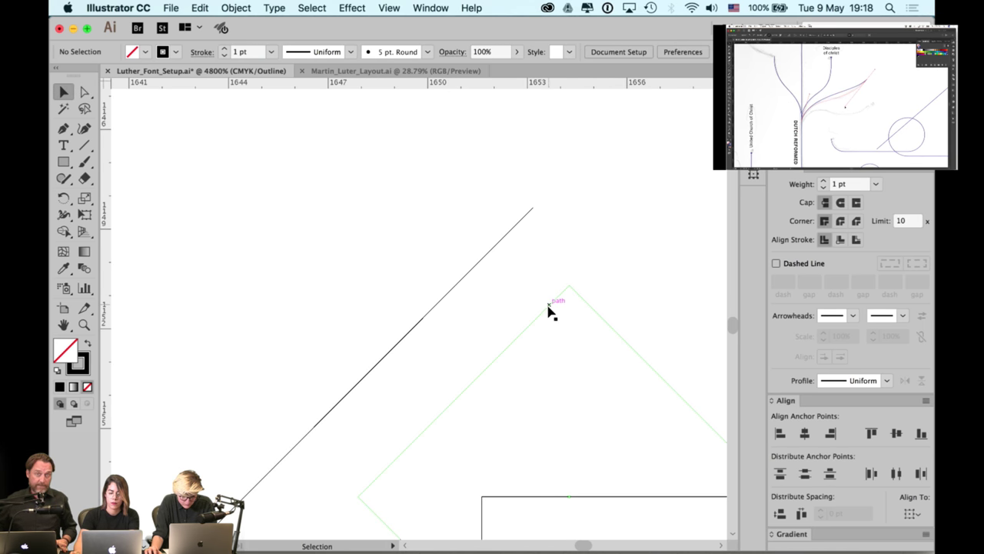
pyautogui.doubleClick(558, 224)
pyautogui.moveTo(570, 289); pyautogui.dragTo(551, 214)
pyautogui.press('super+minus')
pyautogui.press('super+minus')
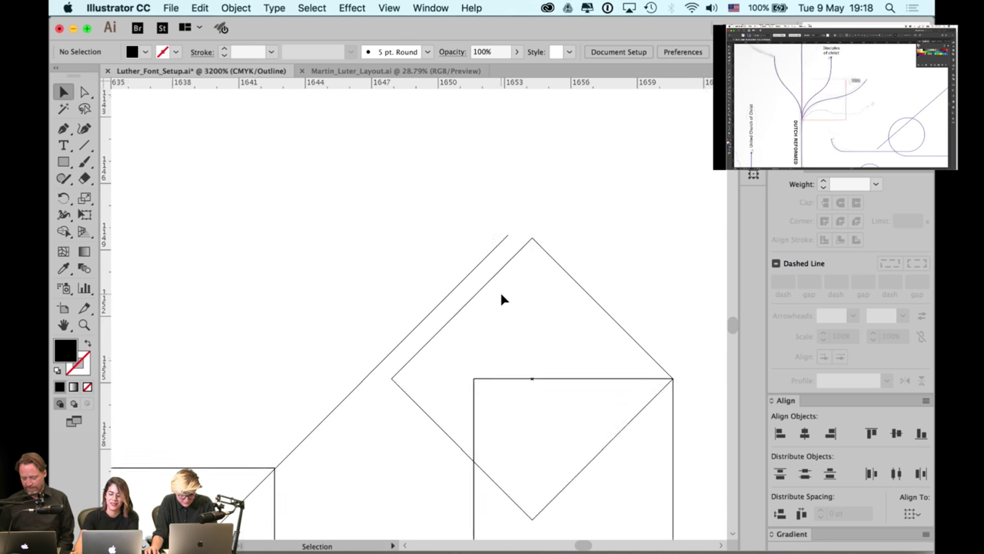
# Examine the reworked o in preview, focusing on the gap between the hairline and the upper diamond
pyautogui.moveTo(497, 319); pyautogui.dragTo(538, 205)
pyautogui.press('super+y')
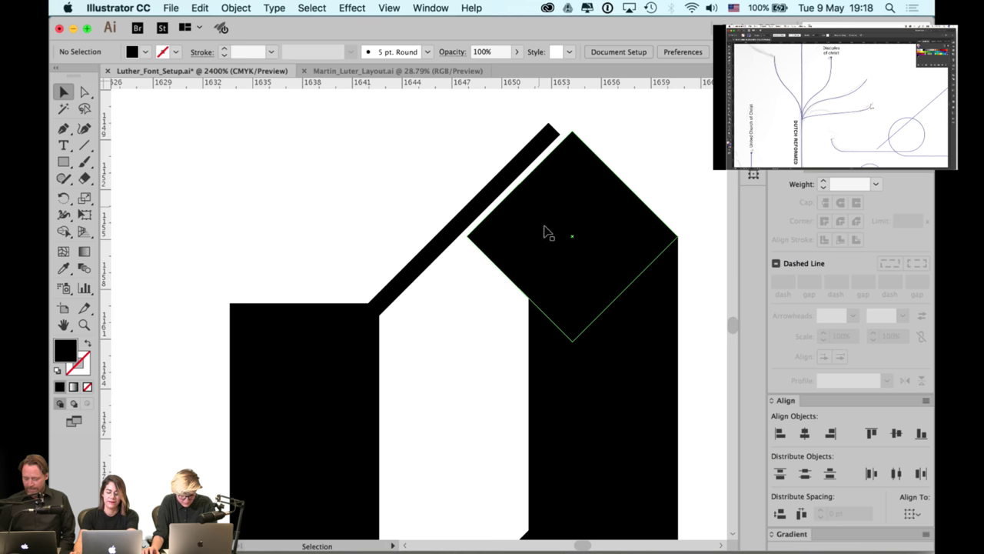
pyautogui.press('super+minus')
pyautogui.press('super+minus')
pyautogui.press('super+minus')
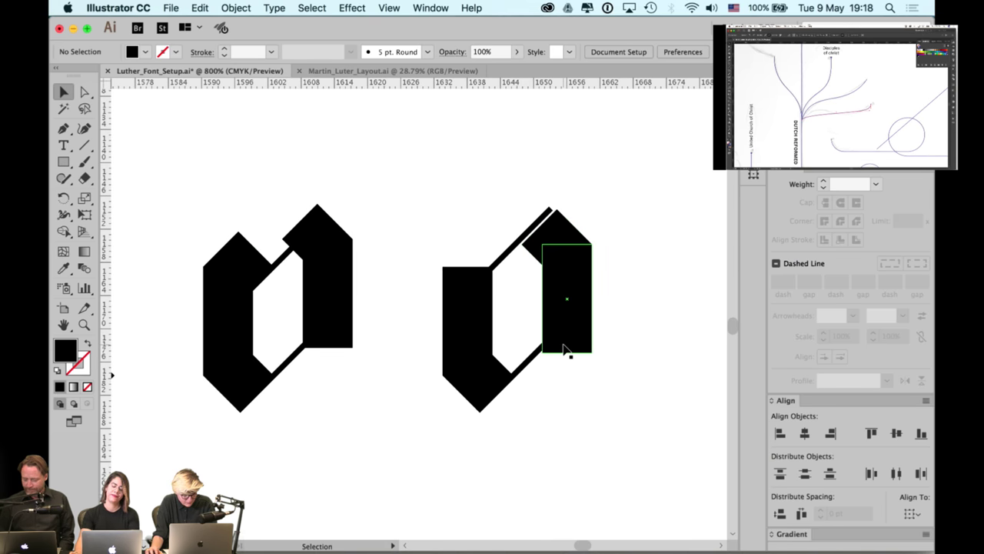
pyautogui.press('super+plus')
pyautogui.press('super+plus')
pyautogui.press('super+plus')
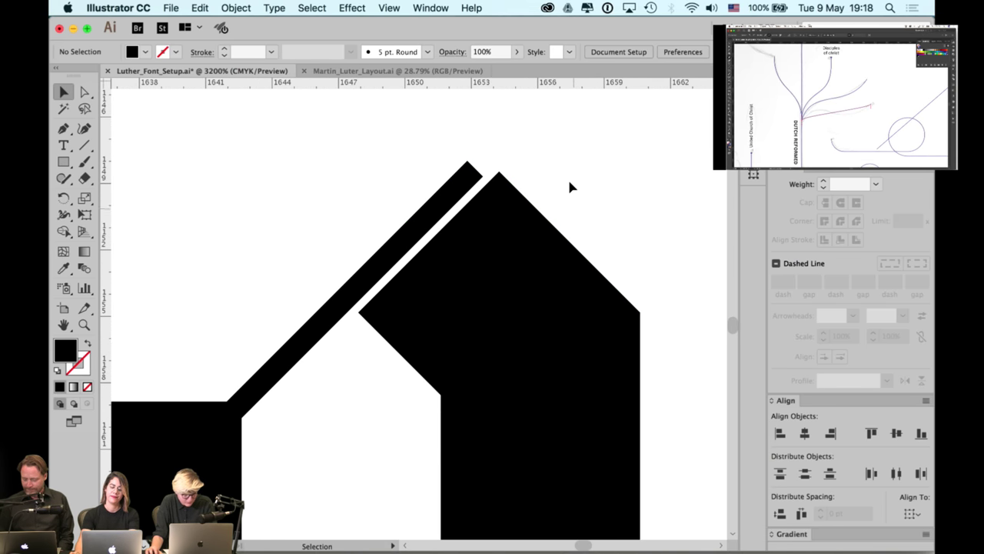
pyautogui.moveTo(570, 182); pyautogui.dragTo(604, 147)
pyautogui.press('super+minus')
pyautogui.press('super+minus')
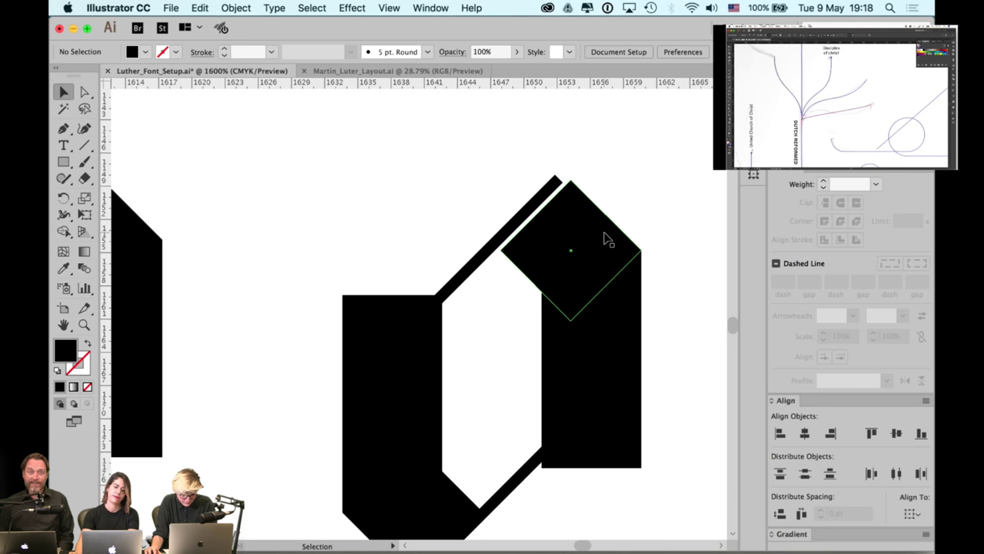
pyautogui.moveTo(609, 197); pyautogui.dragTo(592, 190)
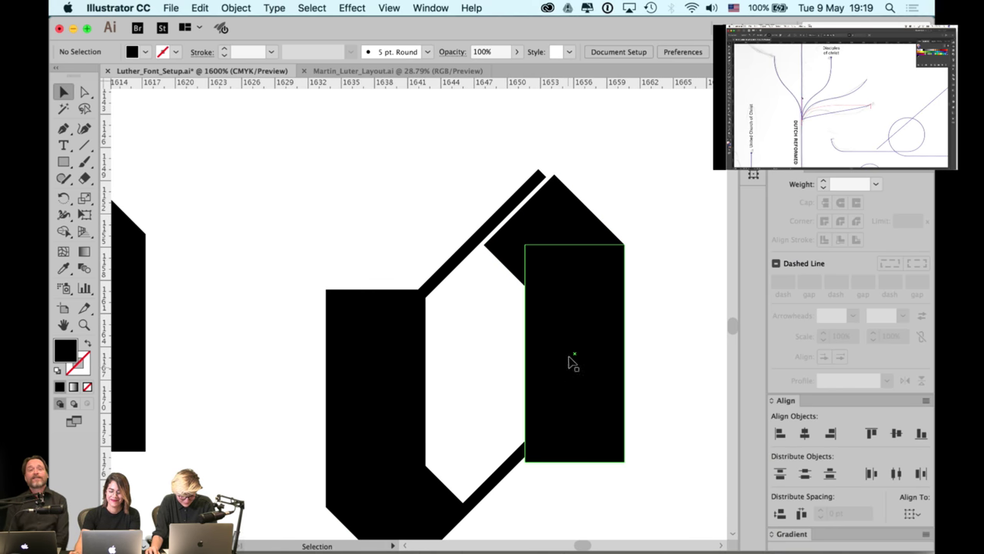
# Move the upper diamond and right stem up about 1.26 pt in outline view so the diamond's edge meets the hairline
pyautogui.click(559, 223)
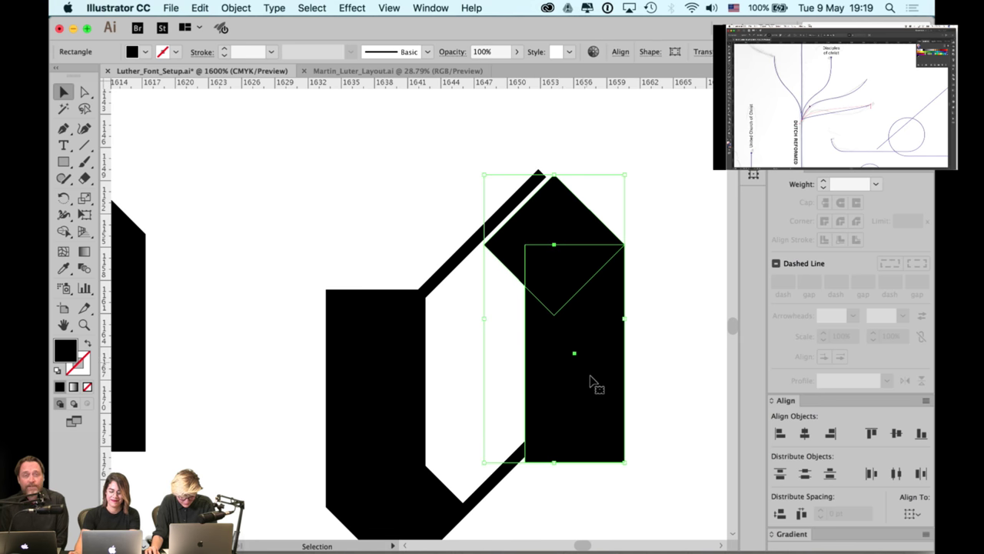
pyautogui.press('super+plus')
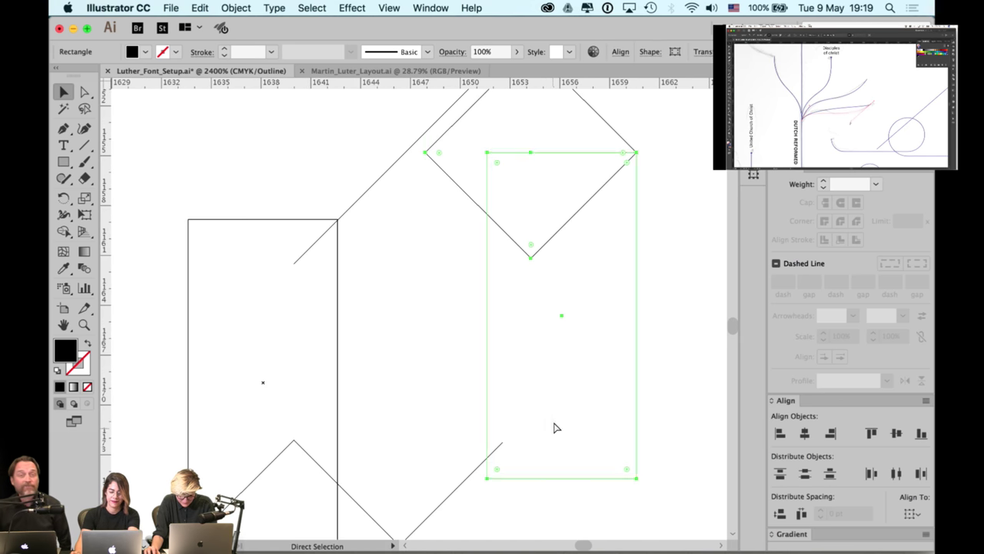
pyautogui.press('super+y')
pyautogui.click(660, 391)
pyautogui.moveTo(638, 433); pyautogui.dragTo(637, 414)
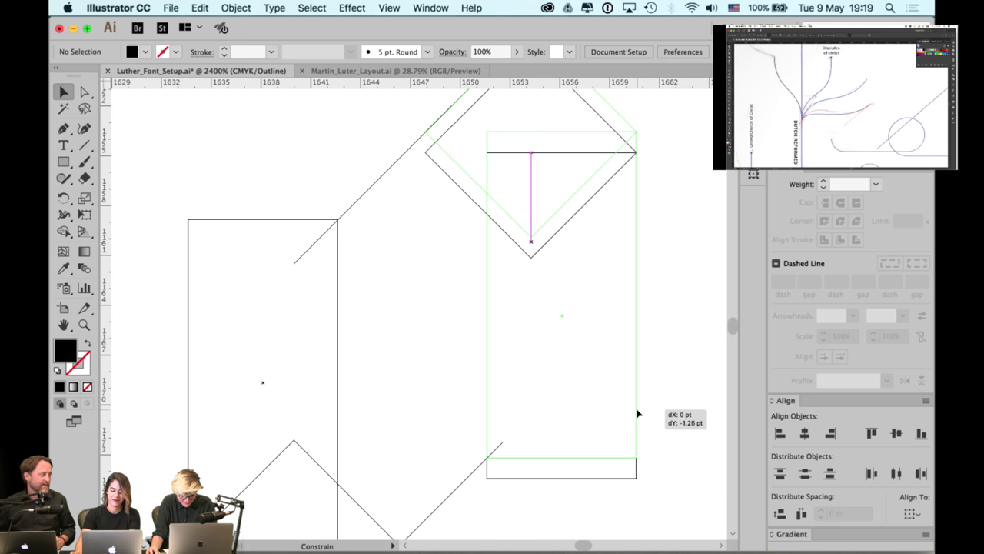
pyautogui.moveTo(637, 414); pyautogui.dragTo(637, 414)
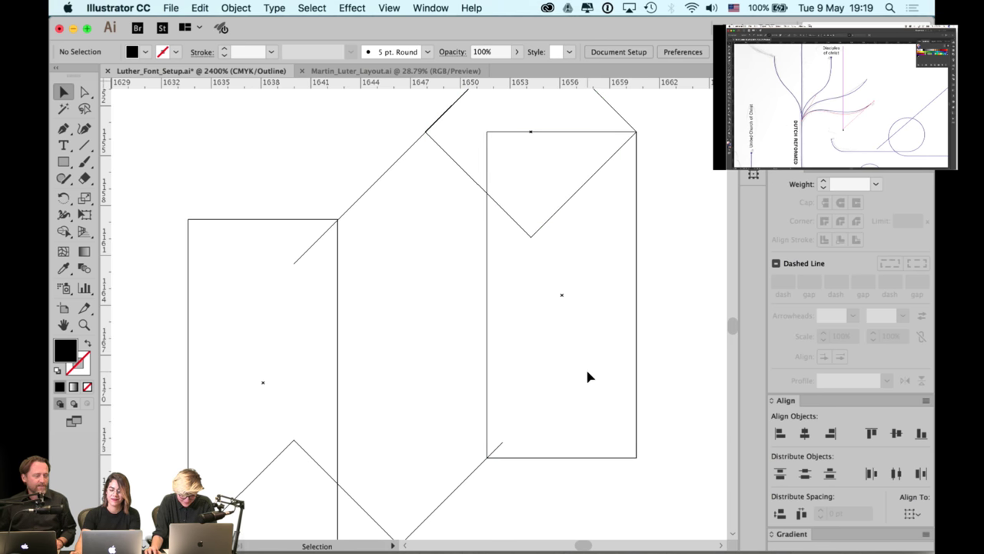
# Extend the hairline's upper anchor point to the peak of the upper diamond
pyautogui.scroll(-2, 580, 338)
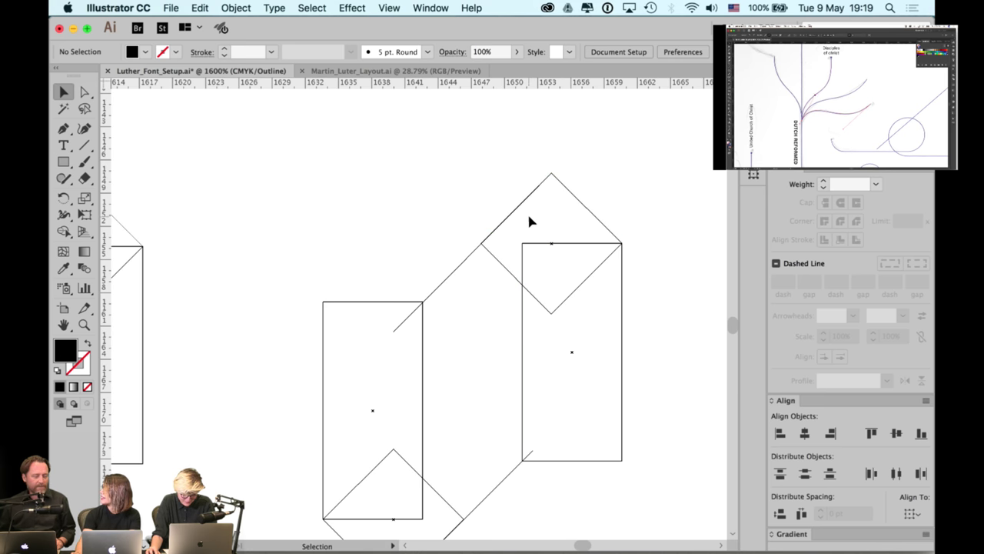
pyautogui.scroll(3, 492, 209)
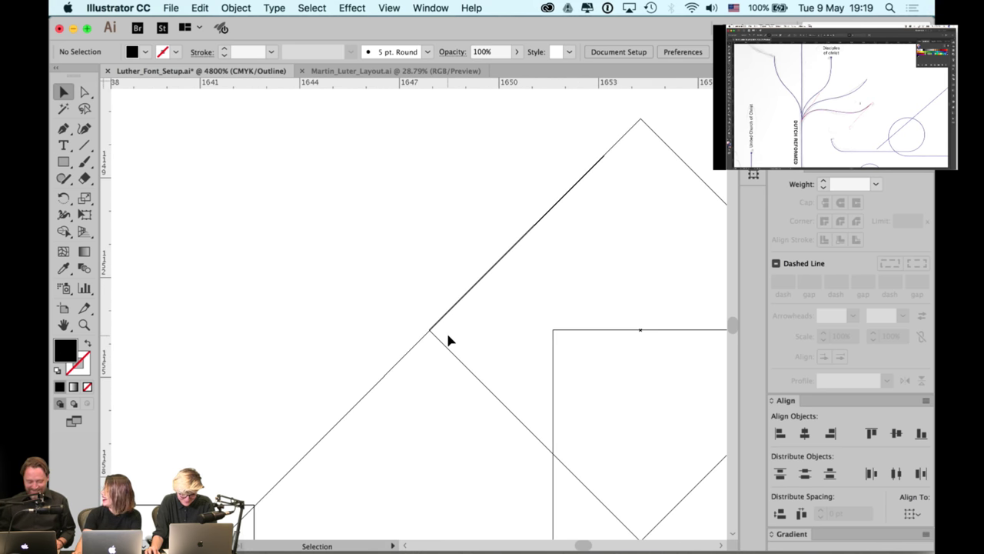
pyautogui.press('a')
pyautogui.click(411, 350)
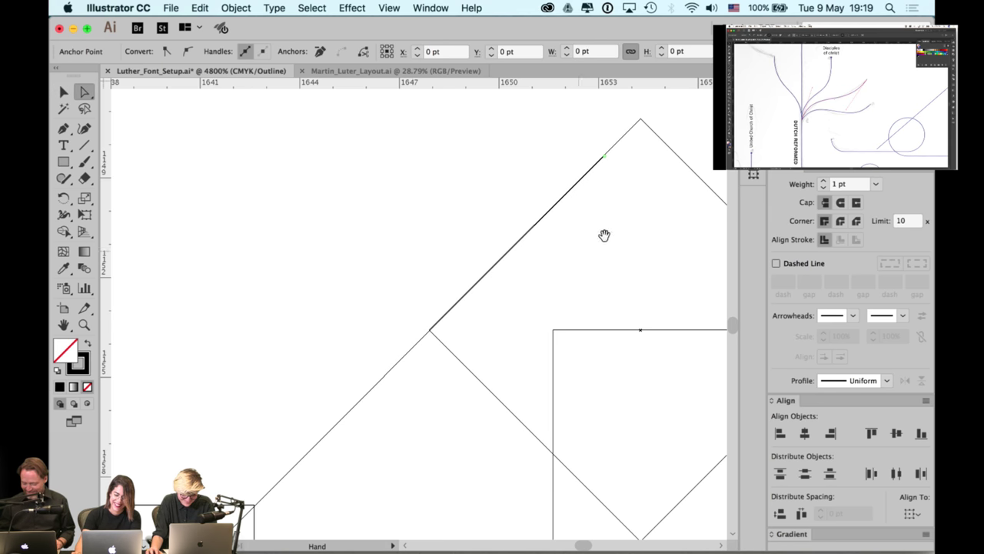
pyautogui.moveTo(635, 153); pyautogui.dragTo(549, 266)
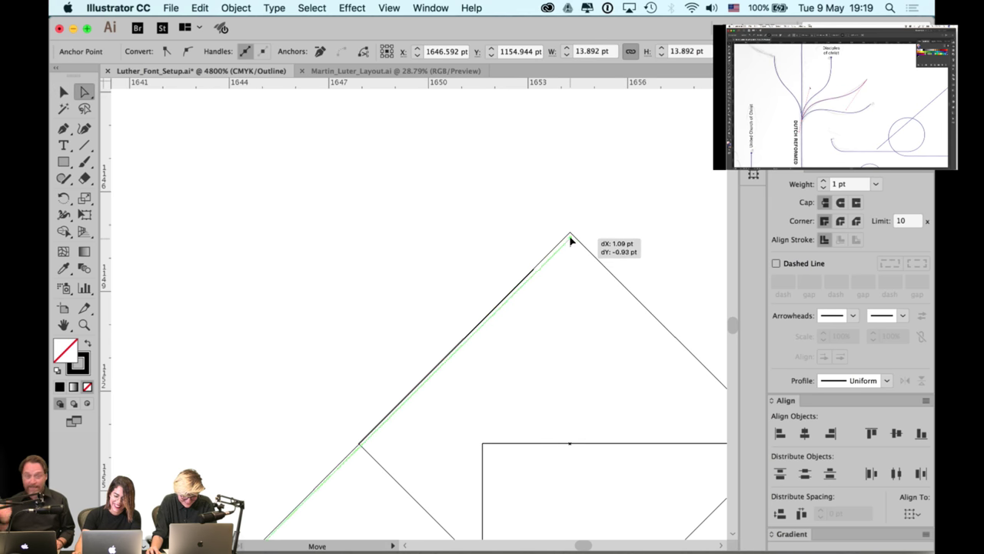
pyautogui.click(576, 266)
# Examine the join between the hairline, upper diamond and stems in outline view and in preview
pyautogui.scroll(-5, 516, 242)
pyautogui.hscroll(-2, 516, 242)
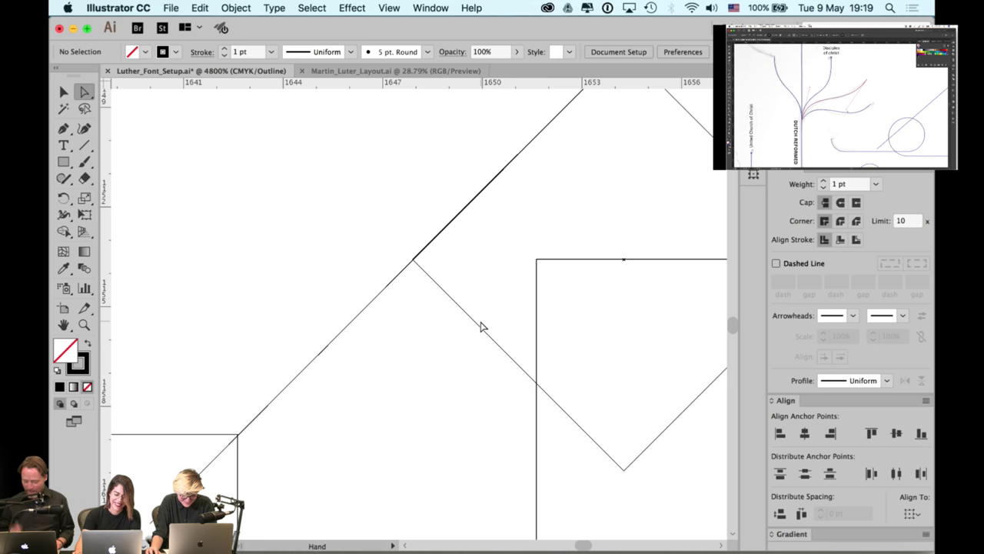
pyautogui.moveTo(481, 325); pyautogui.dragTo(531, 260)
pyautogui.press('v')
pyautogui.scroll(-1, 533, 259)
pyautogui.scroll(-1, 534, 258)
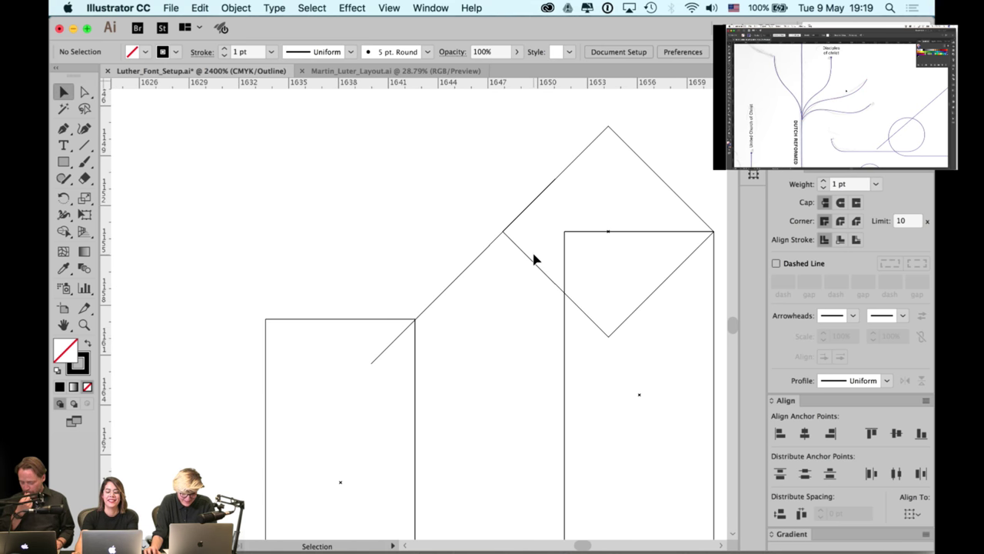
pyautogui.scroll(-1, 540, 264)
pyautogui.hotkey('ctrl', 'y')
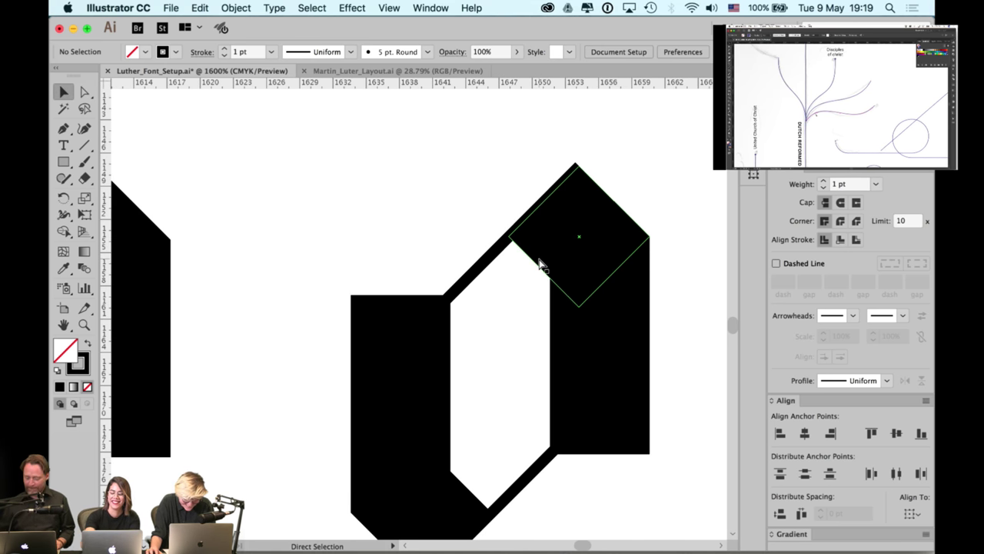
pyautogui.scroll(-3, 540, 262)
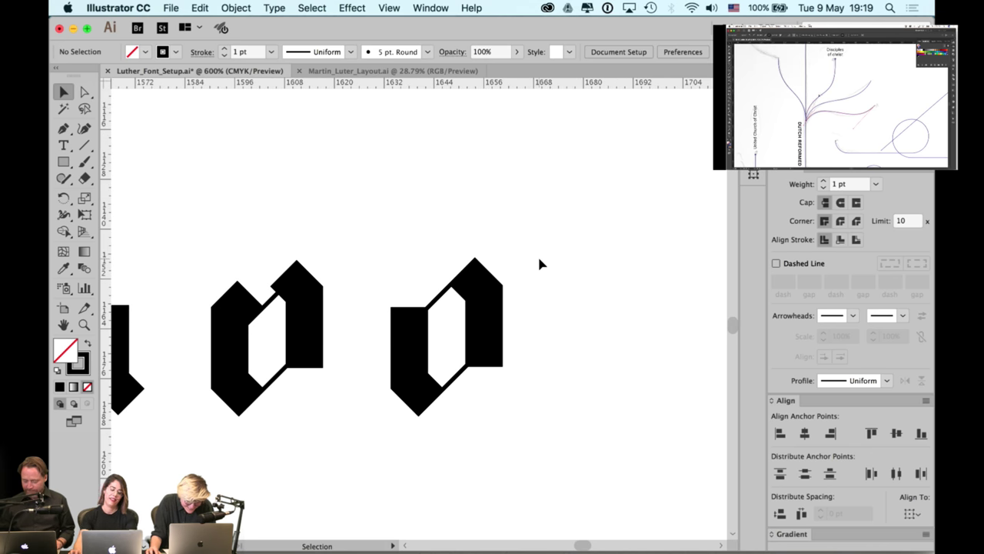
# Delete the earlier version of the o and move the reworked o next to the letter a
pyautogui.moveTo(359, 233); pyautogui.dragTo(203, 422)
pyautogui.press('Delete')
pyautogui.moveTo(348, 285); pyautogui.dragTo(593, 192)
pyautogui.moveTo(685, 164); pyautogui.dragTo(375, 300)
pyautogui.click(415, 432)
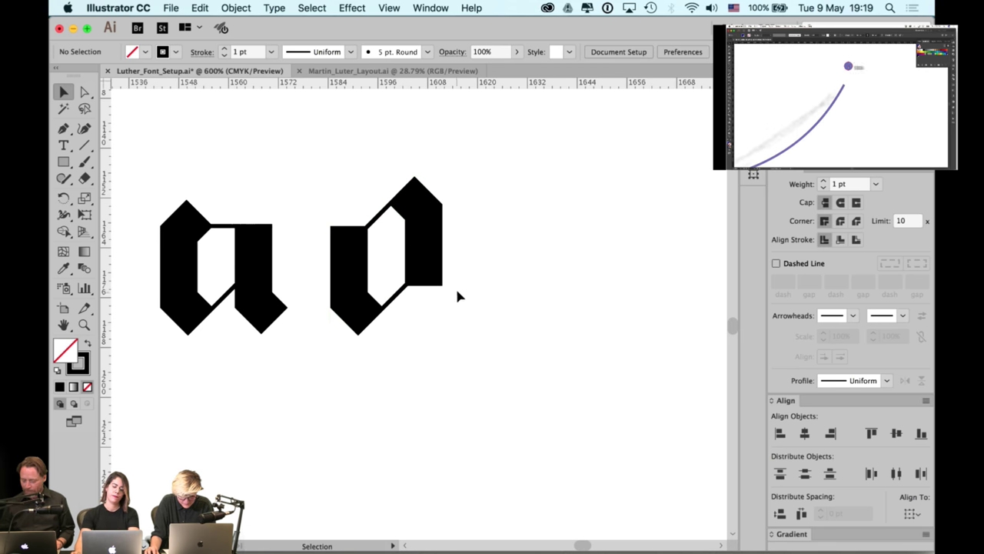
# Group all the shapes that make up the reworked o
pyautogui.press('a')
pyautogui.moveTo(484, 178); pyautogui.dragTo(346, 347)
pyautogui.press('super+g')
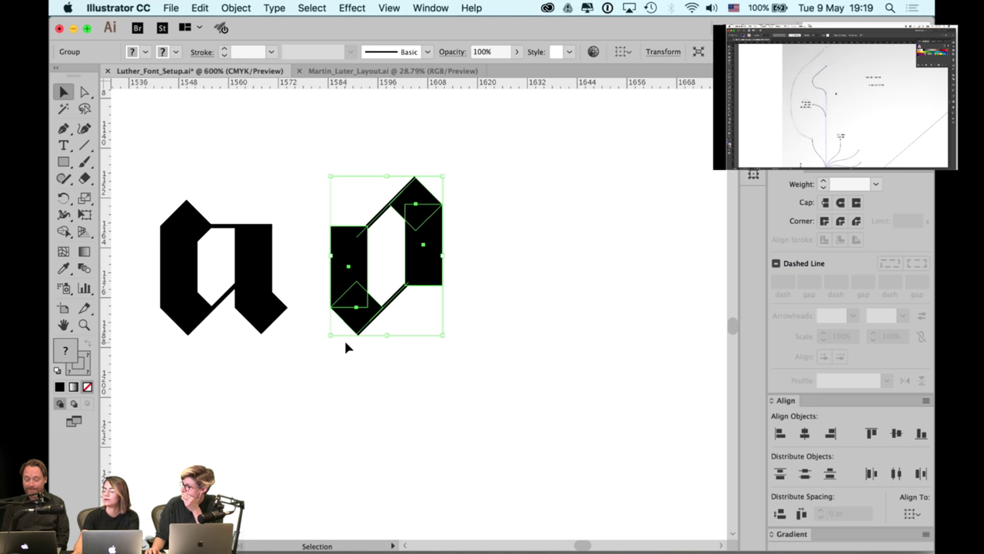
pyautogui.click(346, 348)
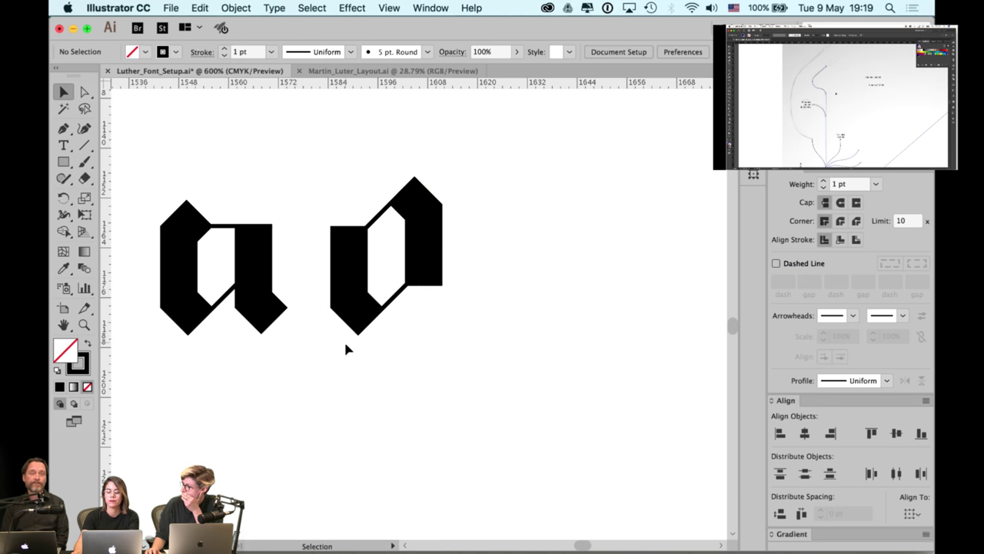
pyautogui.scroll(-1, 346, 352)
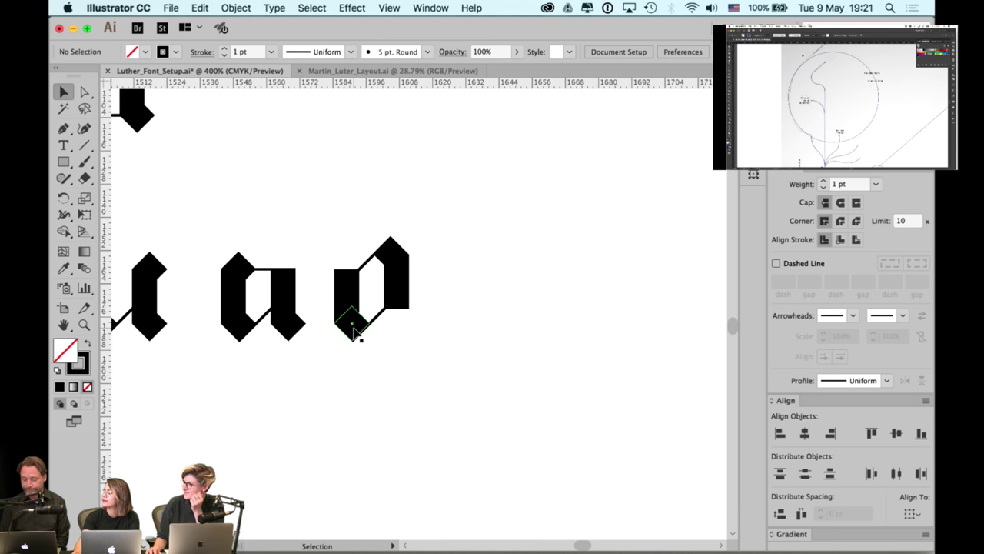
pyautogui.click(386, 296)
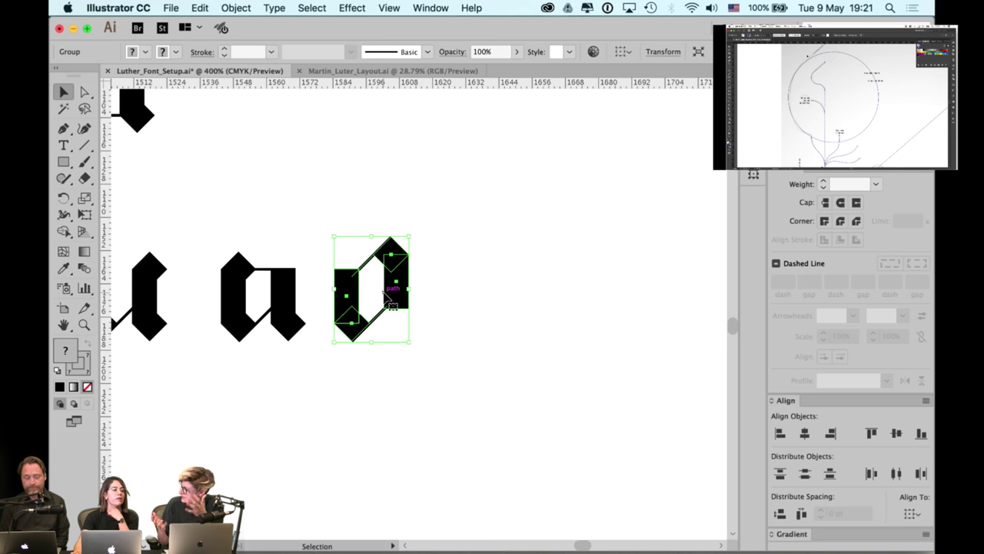
pyautogui.click(484, 236)
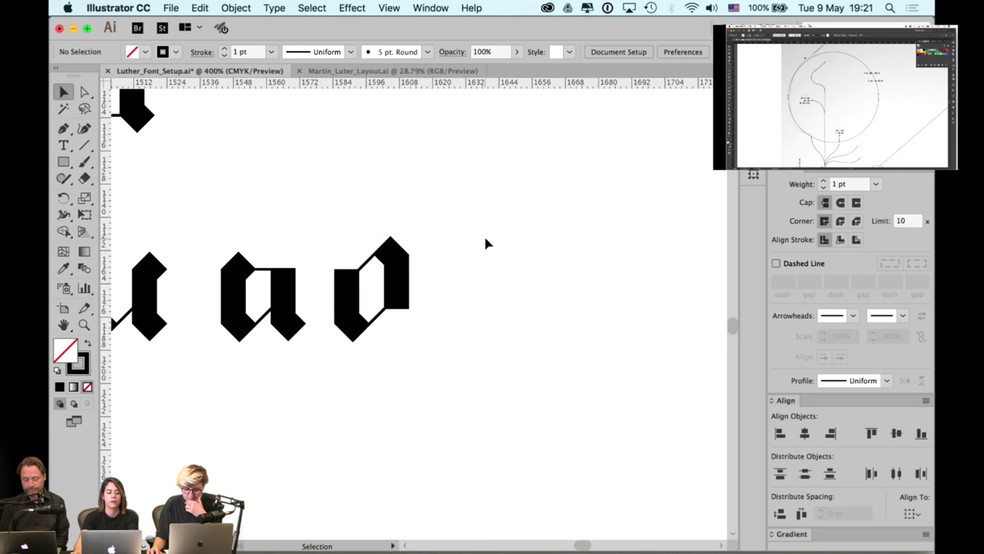
pyautogui.scroll(-1, 487, 244)
pyautogui.press('space')
pyautogui.moveTo(487, 240); pyautogui.dragTo(533, 230)
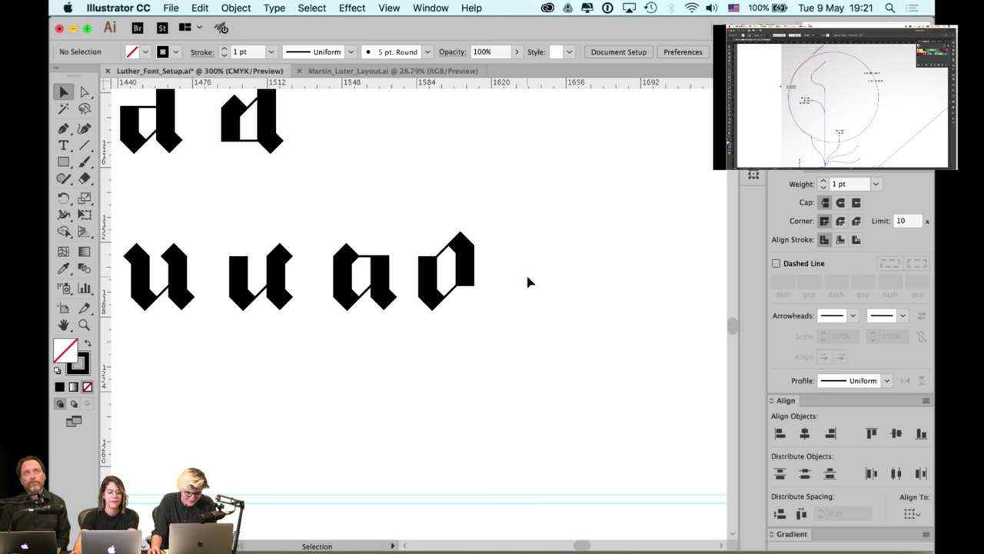
# Copy the a's right stem and its lower diamond to the empty space after the o to start an i
pyautogui.moveTo(430, 283); pyautogui.dragTo(372, 282)
pyautogui.click(373, 285)
pyautogui.click(382, 288)
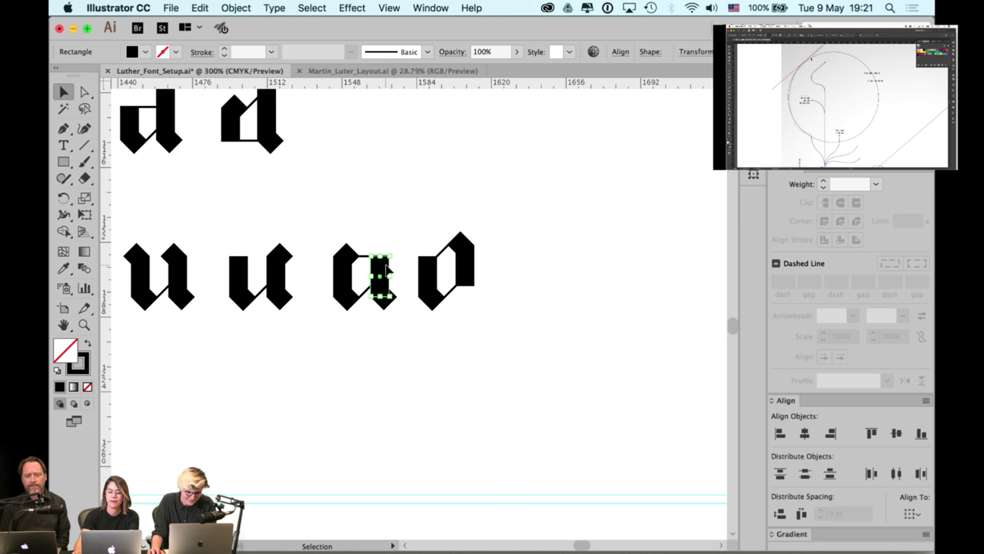
pyautogui.click(388, 317)
pyautogui.moveTo(381, 289); pyautogui.dragTo(554, 281)
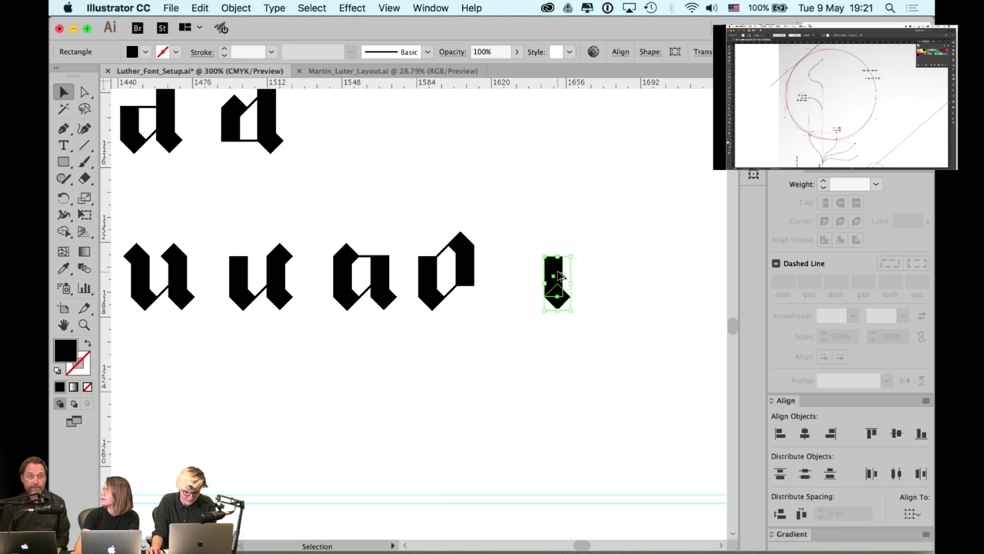
pyautogui.click(542, 188)
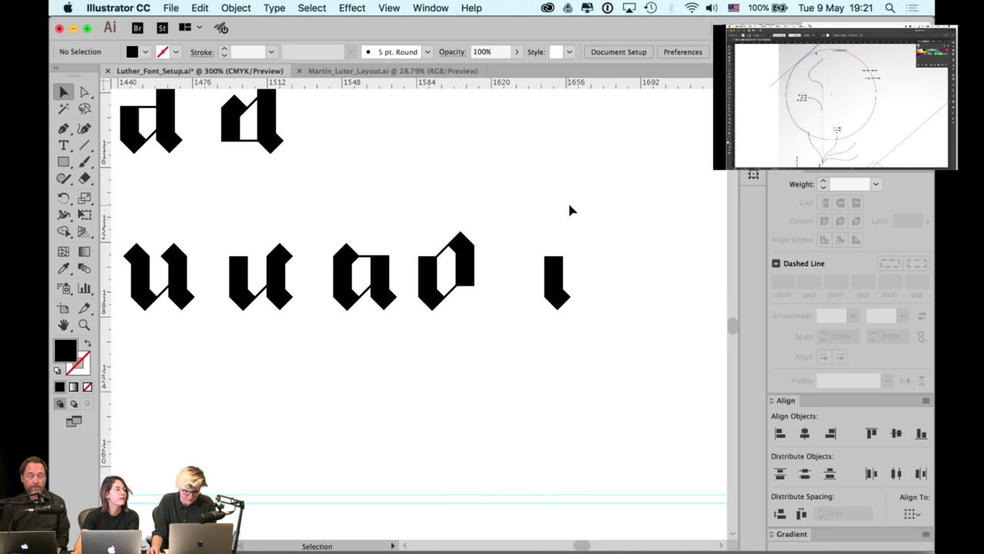
pyautogui.press('super+equal')
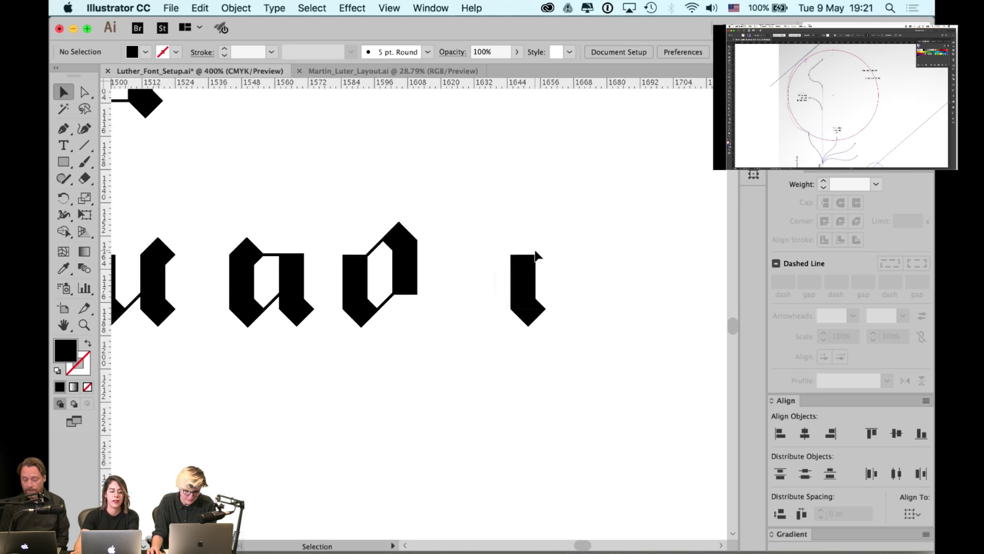
# Duplicate the lower diamond above the new stem as the i's dot and centre it horizontally on the stem
pyautogui.click(528, 308)
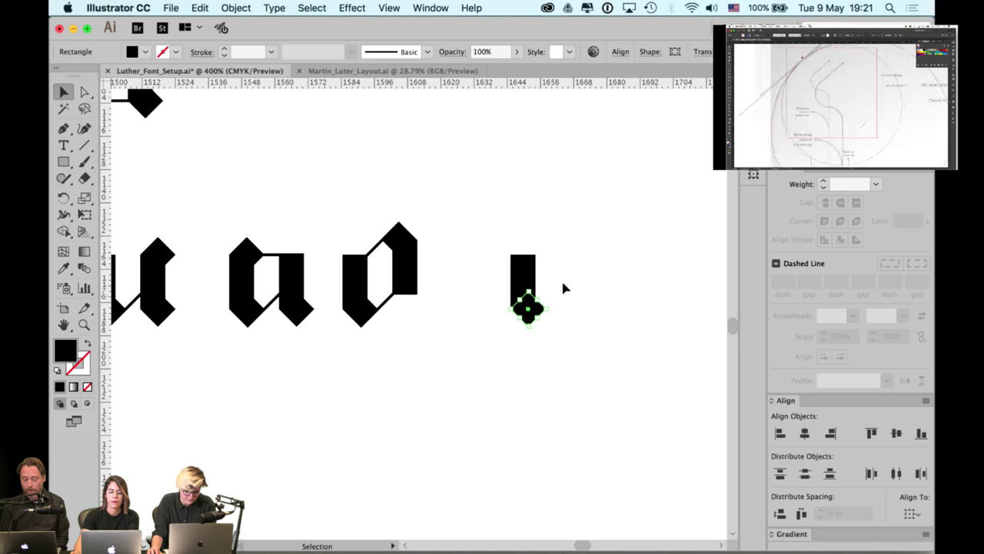
pyautogui.click(563, 289)
pyautogui.moveTo(527, 307); pyautogui.dragTo(532, 221)
pyautogui.click(530, 284)
pyautogui.click(546, 257)
pyautogui.click(529, 228)
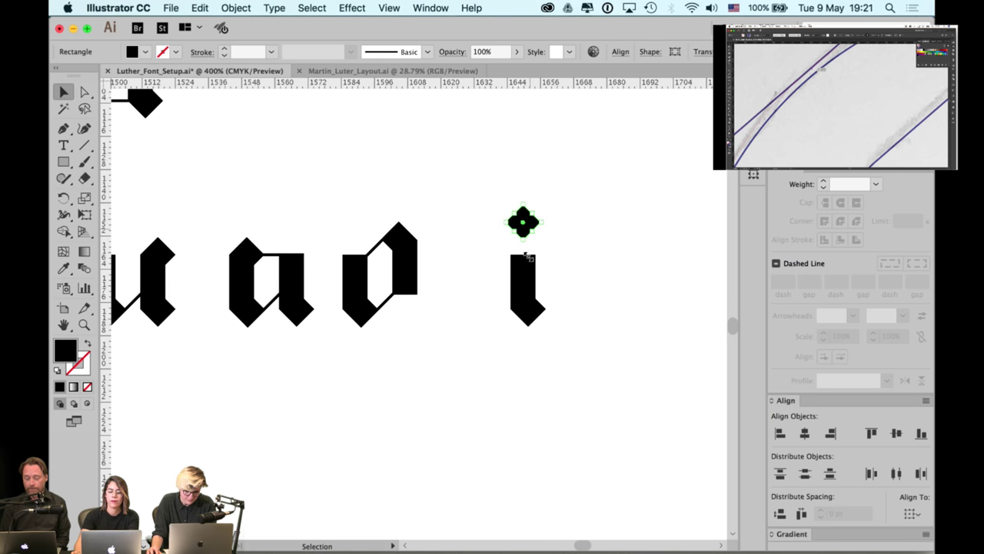
pyautogui.keyDown('shift'); pyautogui.click(529, 307); pyautogui.keyUp('shift')
pyautogui.click(529, 307)
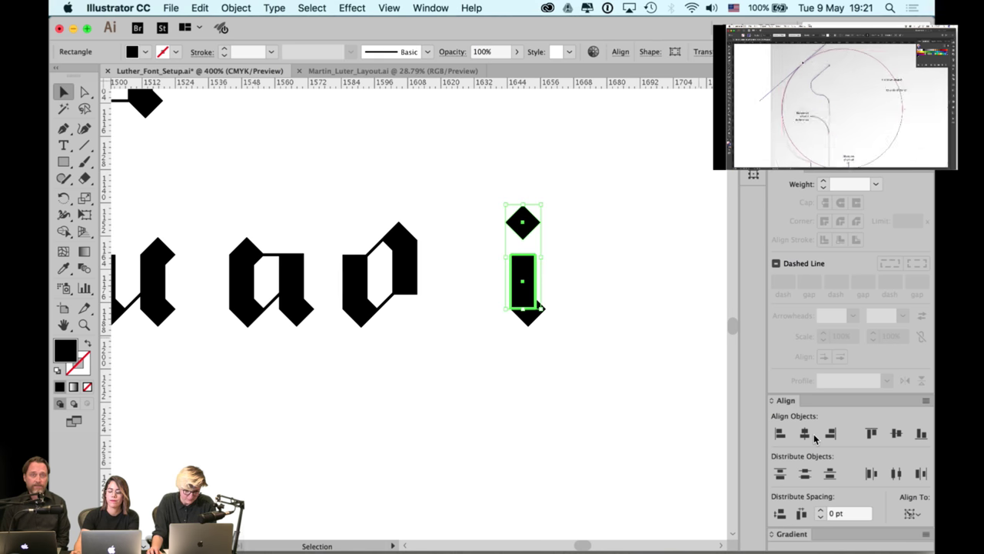
pyautogui.click(573, 193)
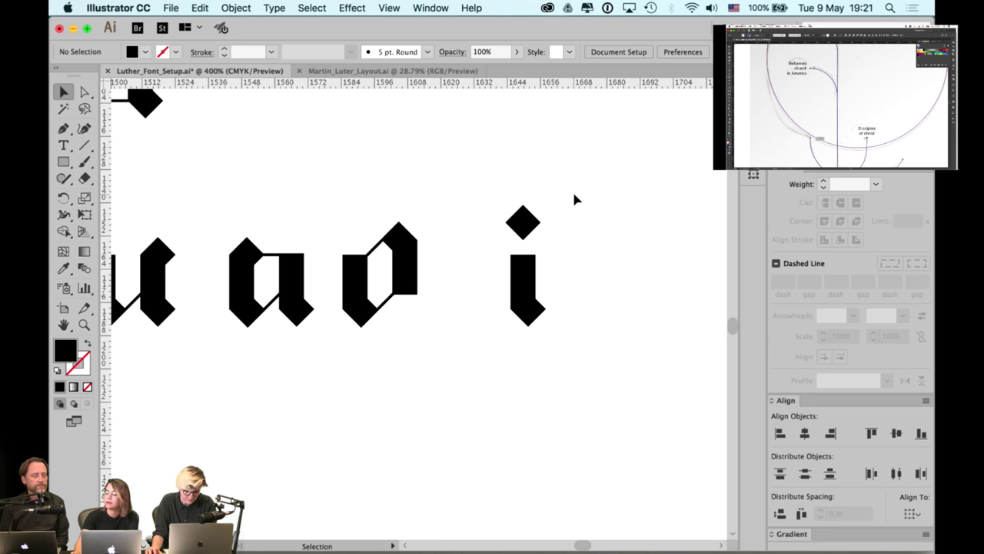
# Move the whole i, including its dot, closer to the o
pyautogui.moveTo(573, 194); pyautogui.dragTo(514, 312)
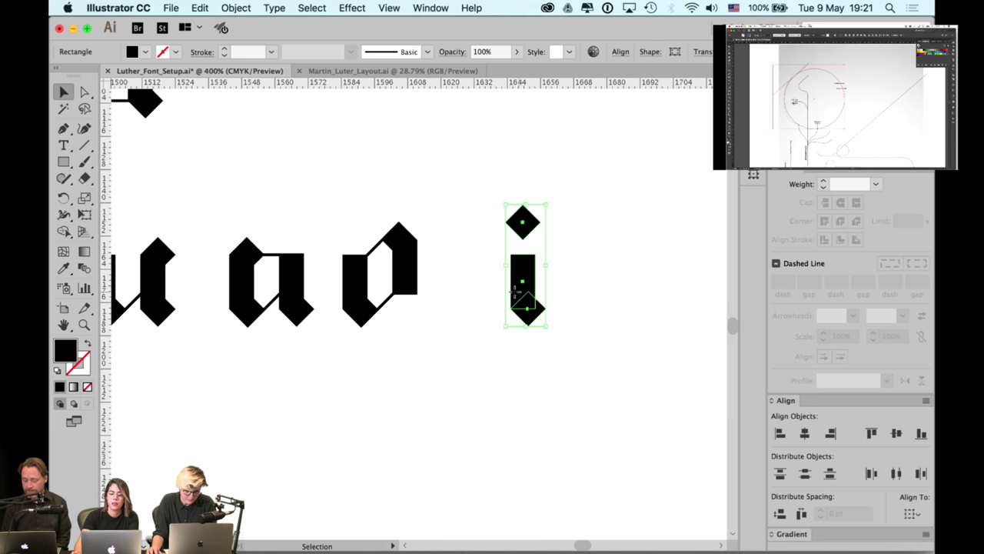
pyautogui.moveTo(517, 291); pyautogui.dragTo(470, 296)
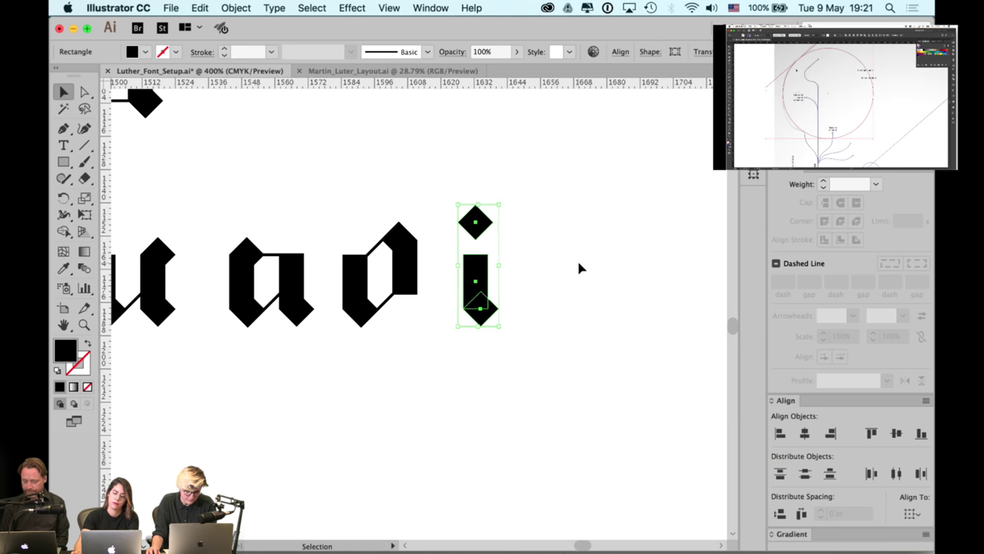
pyautogui.click(580, 267)
pyautogui.moveTo(554, 242)
pyautogui.mouseDown()
pyautogui.moveTo(577, 248)
pyautogui.moveTo(563, 230)
pyautogui.mouseUp()
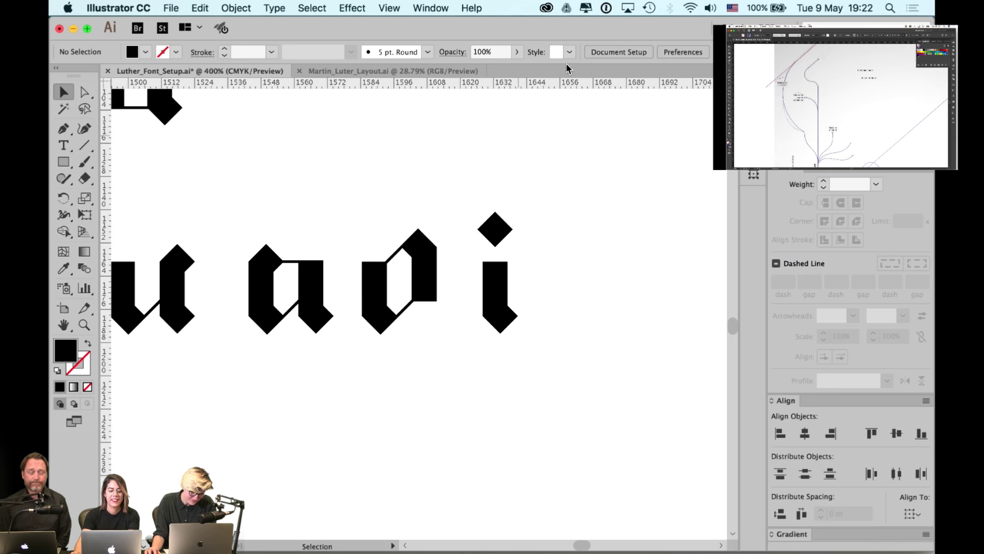
# Copy the shapes of the earlier letter t in the row above the y variants
pyautogui.hscroll(-3, 550, 198)
pyautogui.scroll(-1, 614, 216)
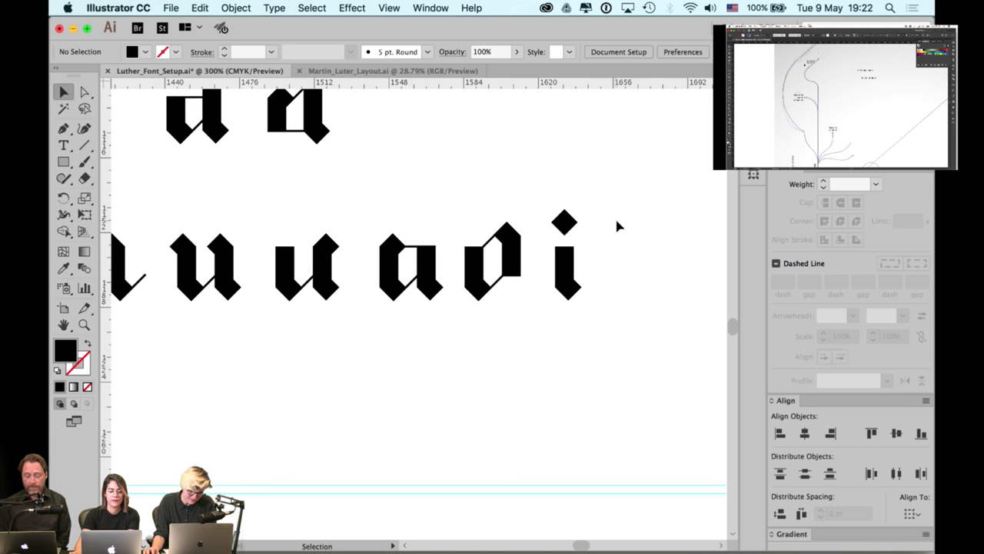
pyautogui.scroll(-1, 594, 229)
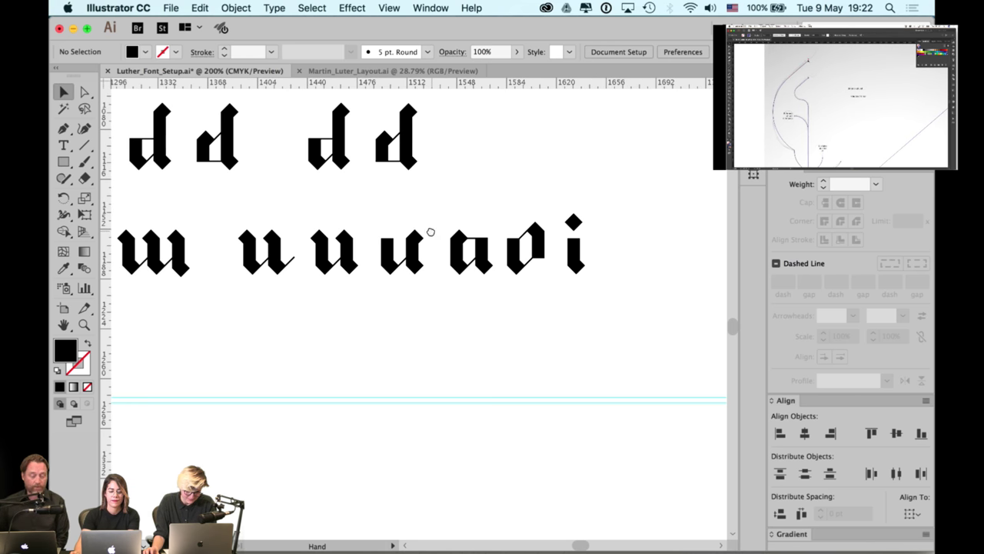
pyautogui.hscroll(-10, 431, 232)
pyautogui.scroll(2, 431, 232)
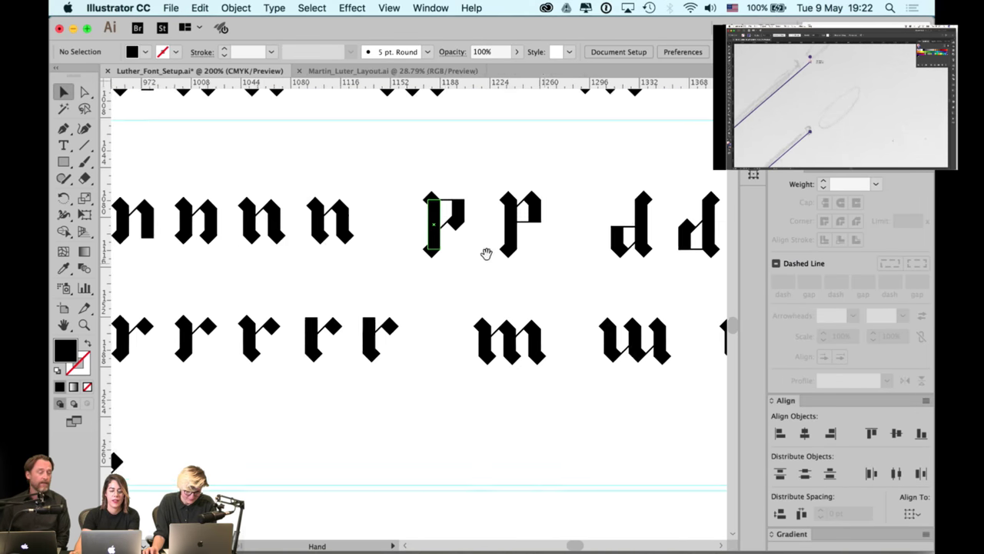
pyautogui.hscroll(-4, 486, 254)
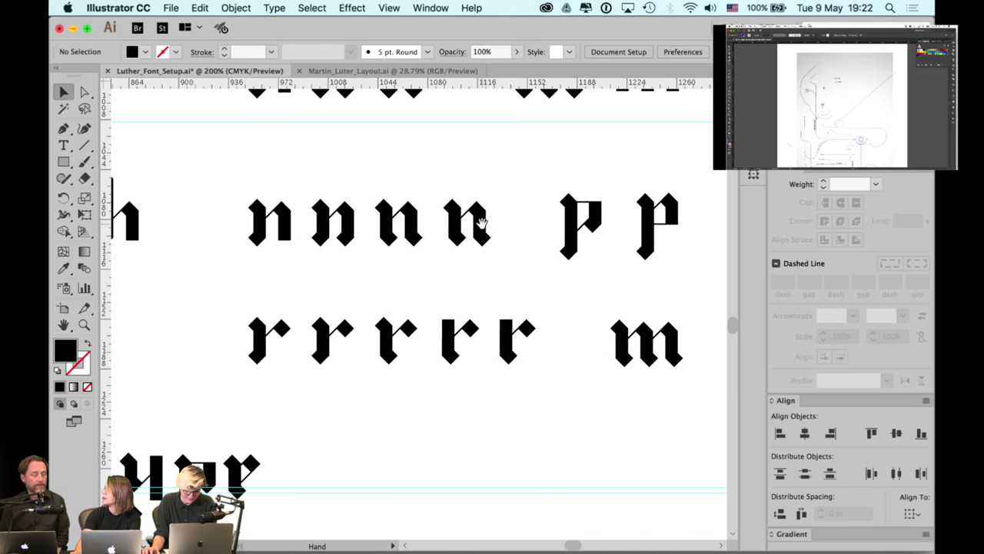
pyautogui.hscroll(-5, 481, 223)
pyautogui.scroll(2, 505, 248)
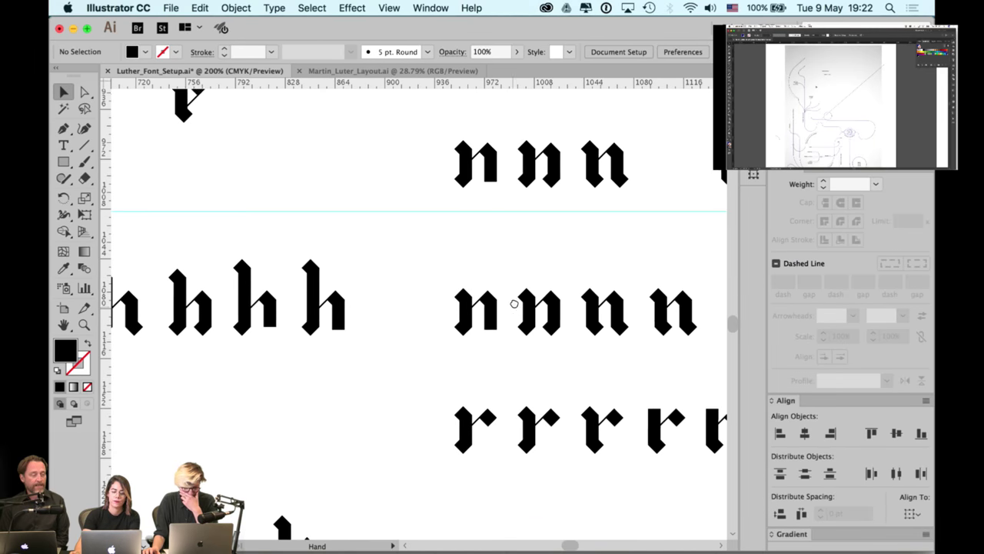
pyautogui.scroll(3, 508, 292)
pyautogui.hscroll(-5, 492, 323)
pyautogui.scroll(-3, 500, 300)
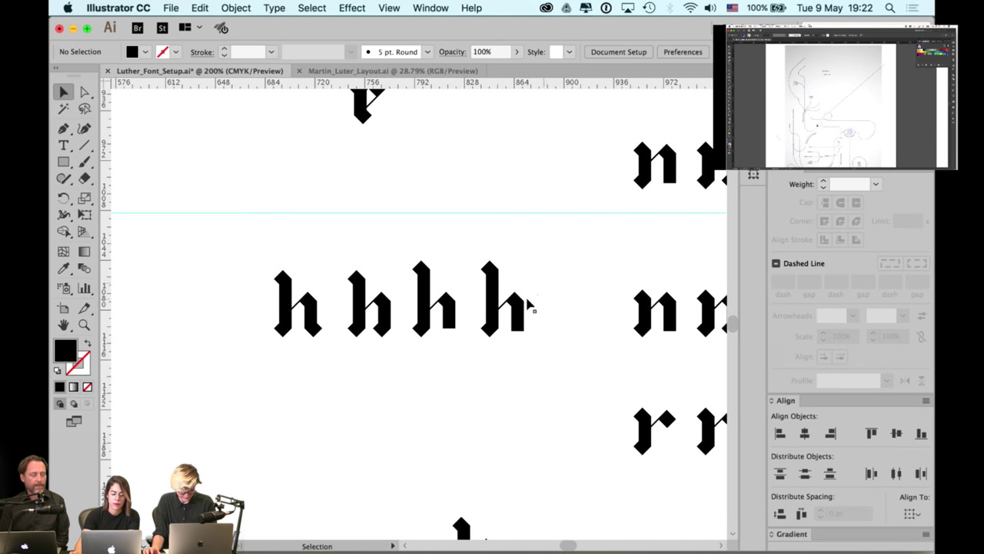
pyautogui.scroll(-1, 528, 304)
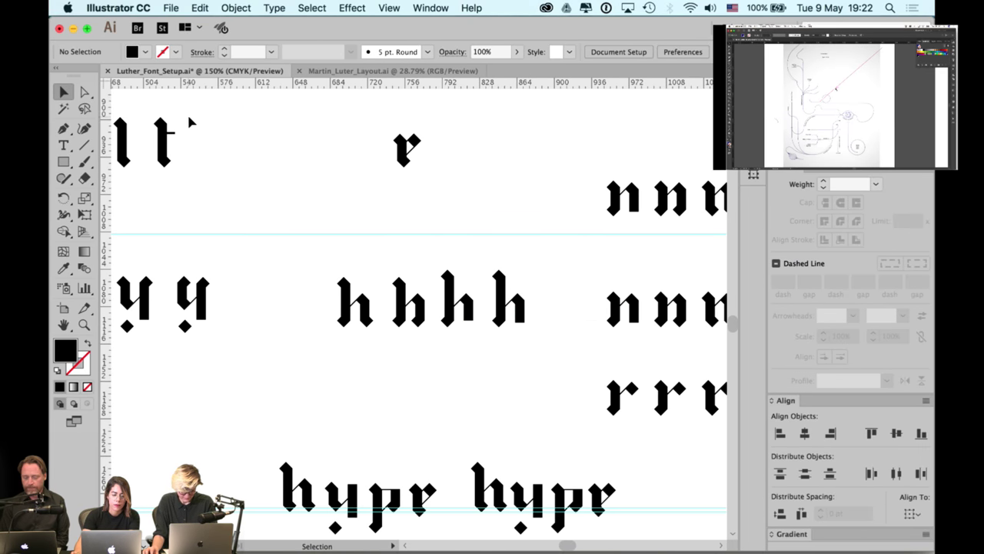
pyautogui.click(154, 172)
# Paste the copied t beside the i and group its shapes
pyautogui.scroll(-3, 308, 230)
pyautogui.hscroll(5, 308, 231)
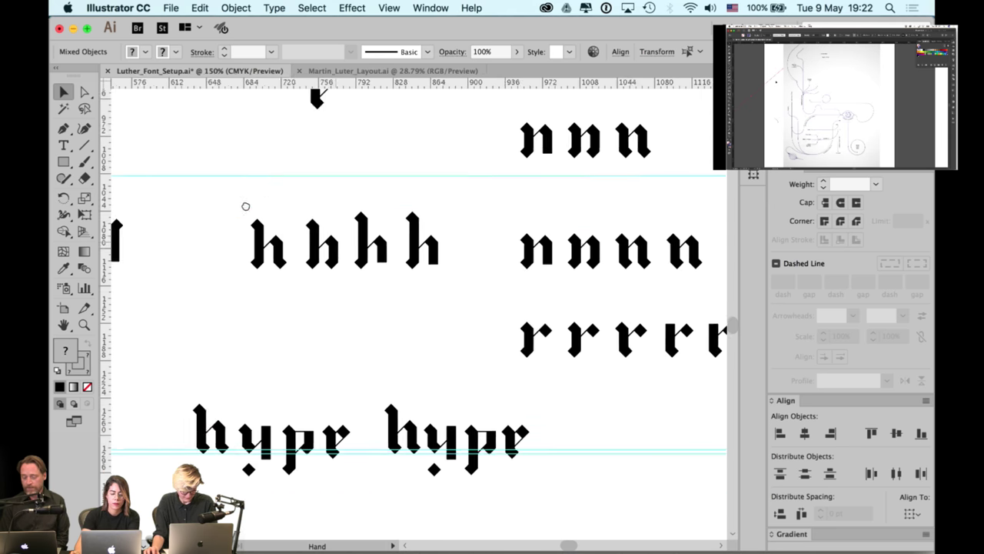
pyautogui.scroll(-3, 362, 313)
pyautogui.hscroll(15, 363, 313)
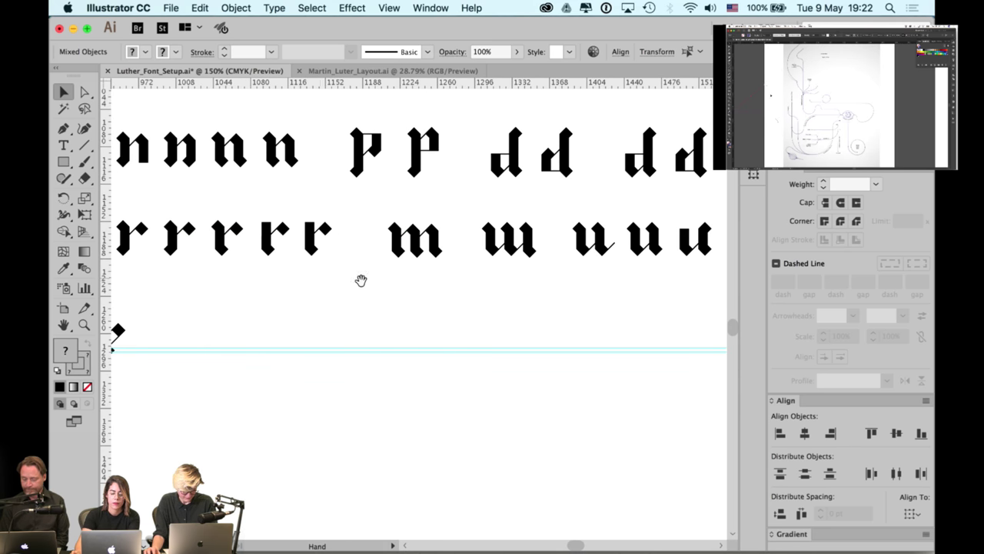
pyautogui.moveTo(656, 319); pyautogui.dragTo(275, 252)
pyautogui.scroll(-1, 468, 301)
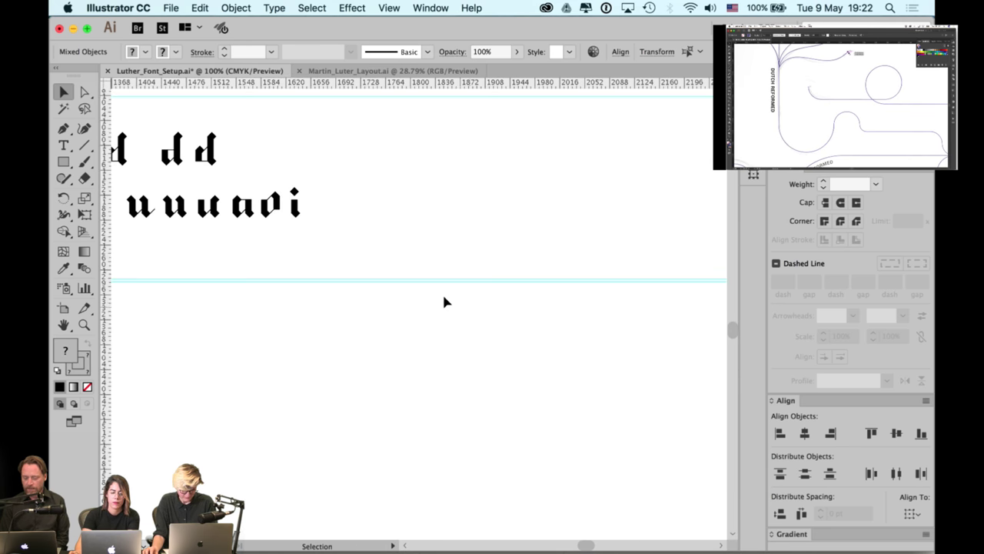
pyautogui.moveTo(358, 224); pyautogui.dragTo(383, 230)
pyautogui.scroll(1, 383, 228)
pyautogui.scroll(3, 376, 221)
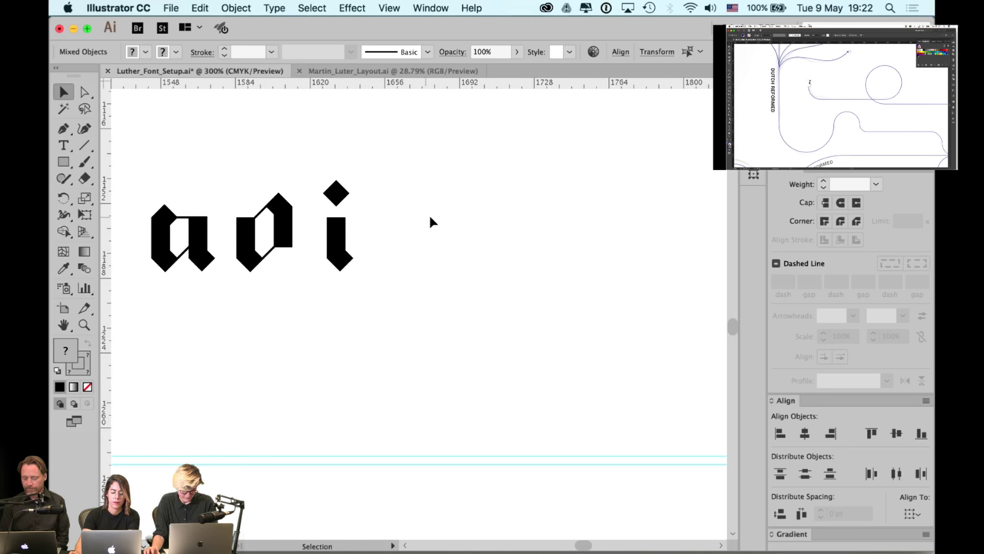
pyautogui.hotkey('ctrl', 'v')
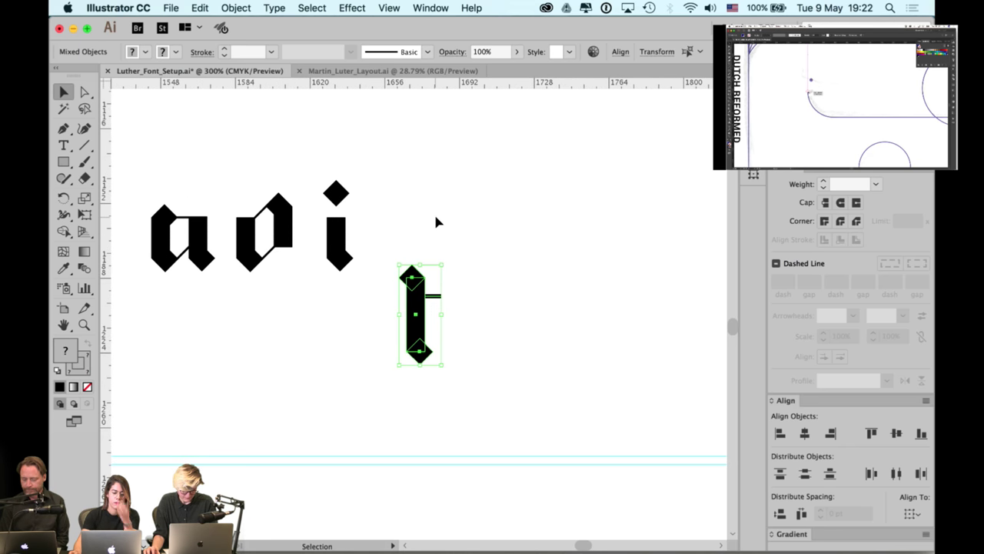
pyautogui.hotkey('ctrl', 'g')
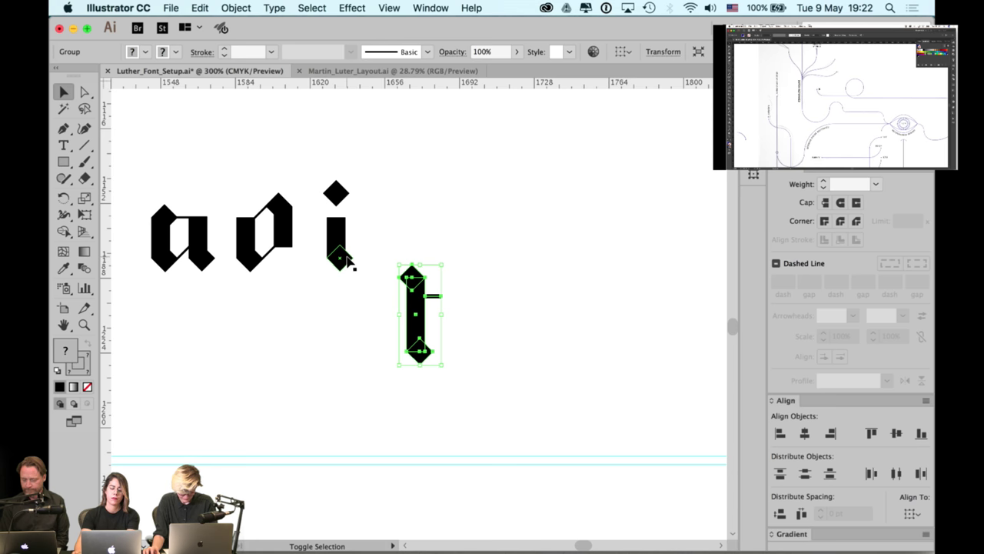
# Align the bottom of the grouped t with the i's lower diamond
pyautogui.keyDown('shift'); pyautogui.click(344, 259); pyautogui.keyUp('shift')
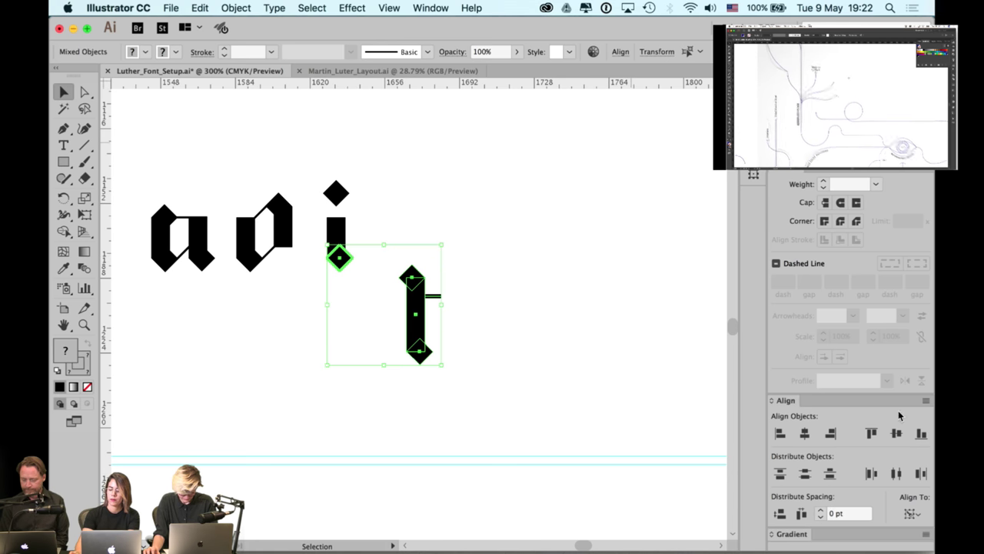
pyautogui.click(921, 432)
pyautogui.click(517, 229)
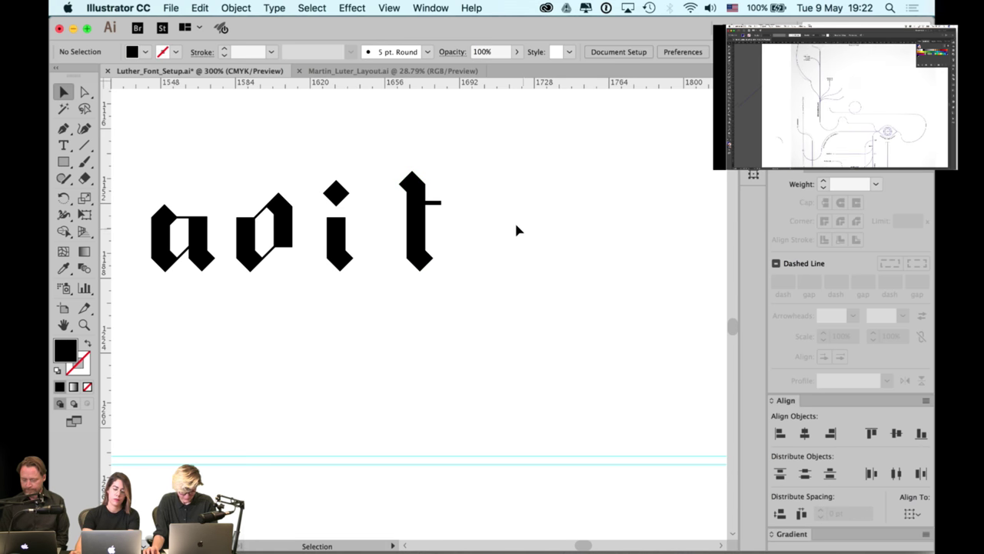
# Duplicate the complete i and place the copy directly after the t
pyautogui.scroll(2, 477, 245)
pyautogui.click(404, 260)
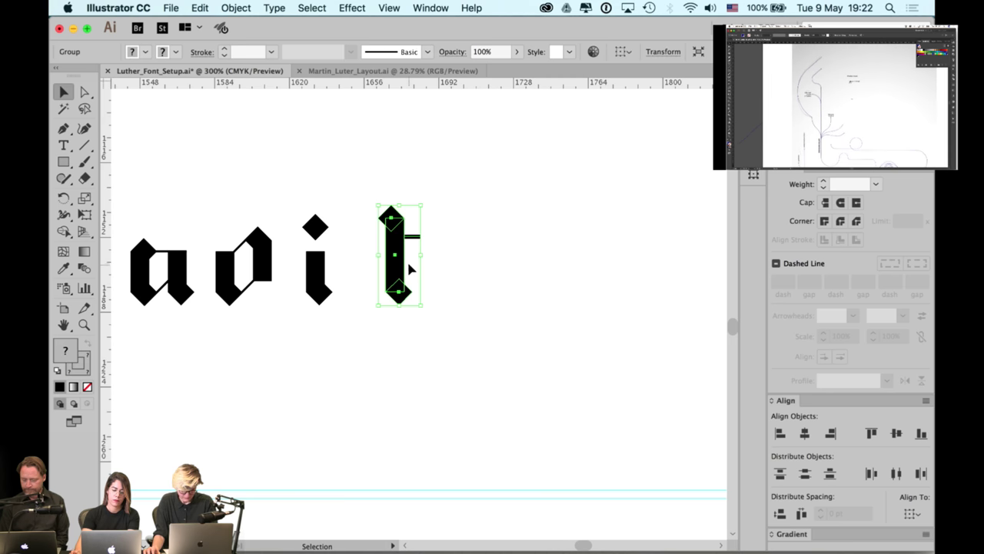
pyautogui.click(312, 274)
pyautogui.moveTo(323, 205); pyautogui.dragTo(462, 279)
pyautogui.click(559, 275)
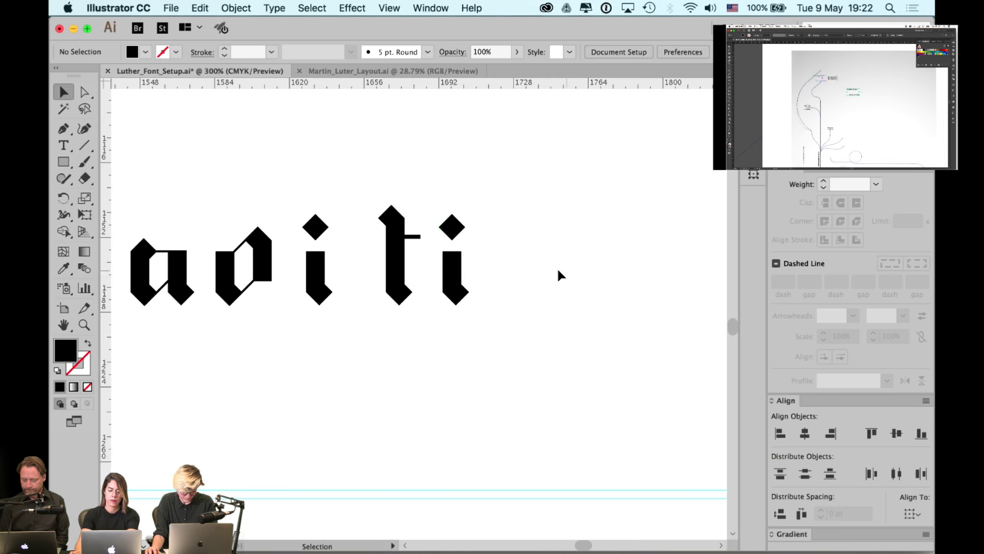
# Align the bottom edges of the copied i and the t, using the t as key object
pyautogui.moveTo(508, 193); pyautogui.dragTo(394, 290)
pyautogui.click(422, 228)
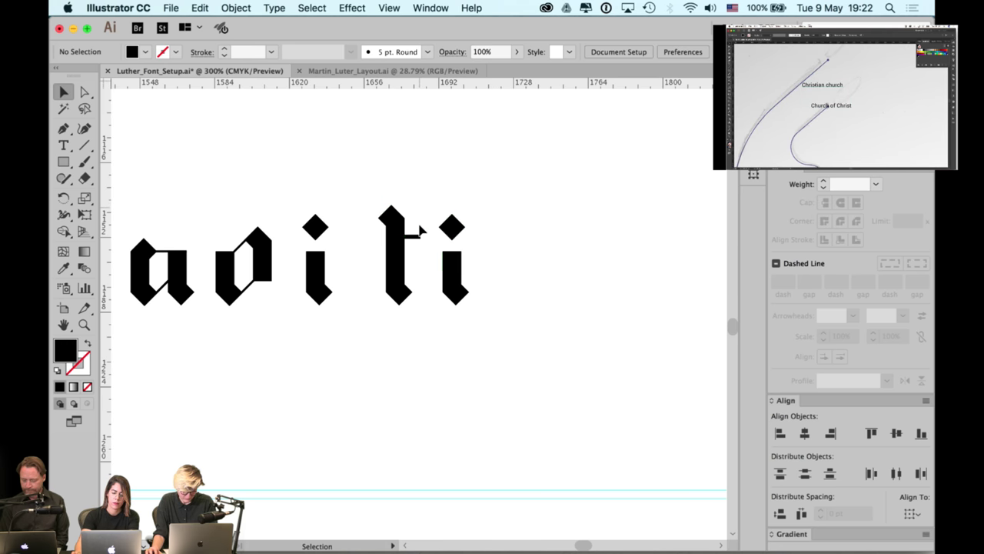
pyautogui.click(416, 238)
pyautogui.keyDown('shift'); pyautogui.click(450, 285); pyautogui.keyUp('shift')
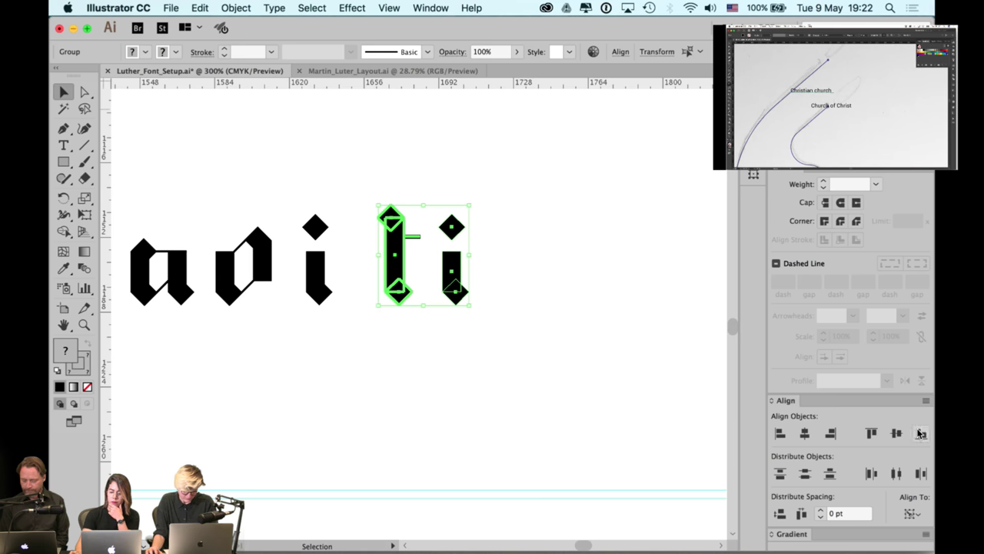
pyautogui.click(602, 298)
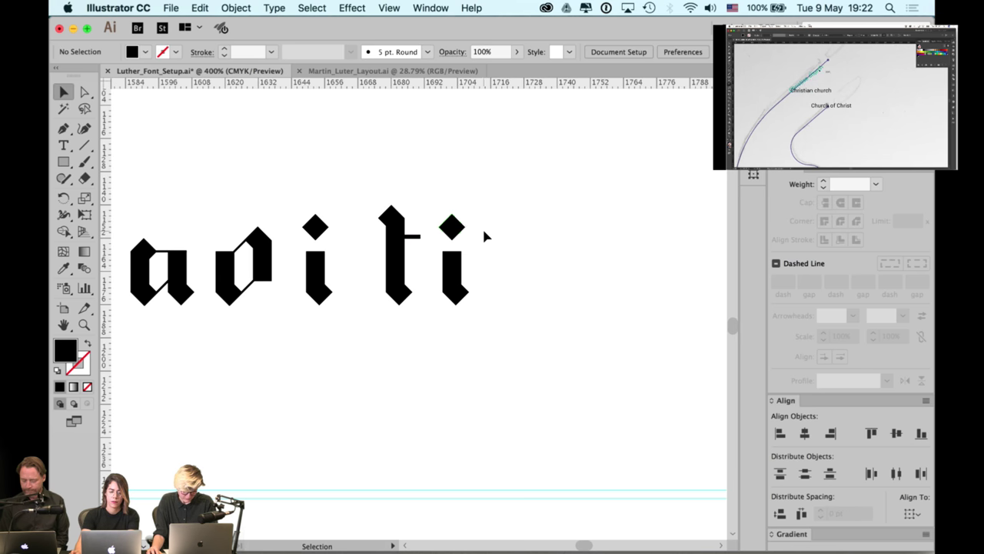
# Compare the top of the t with the dots of the neighbouring i letters, then select the t
pyautogui.scroll(2, 483, 231)
pyautogui.moveTo(488, 230); pyautogui.dragTo(505, 222)
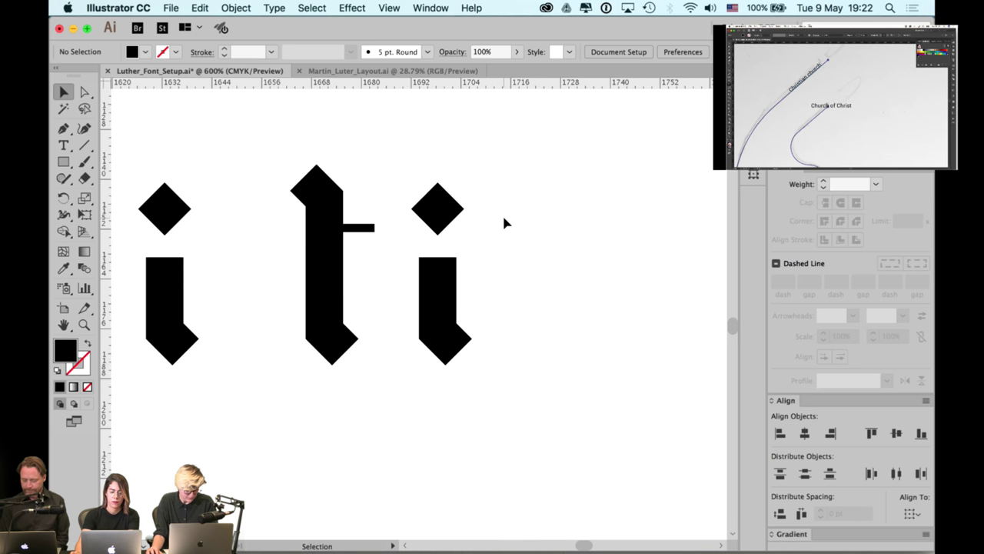
pyautogui.click(452, 218)
pyautogui.click(555, 204)
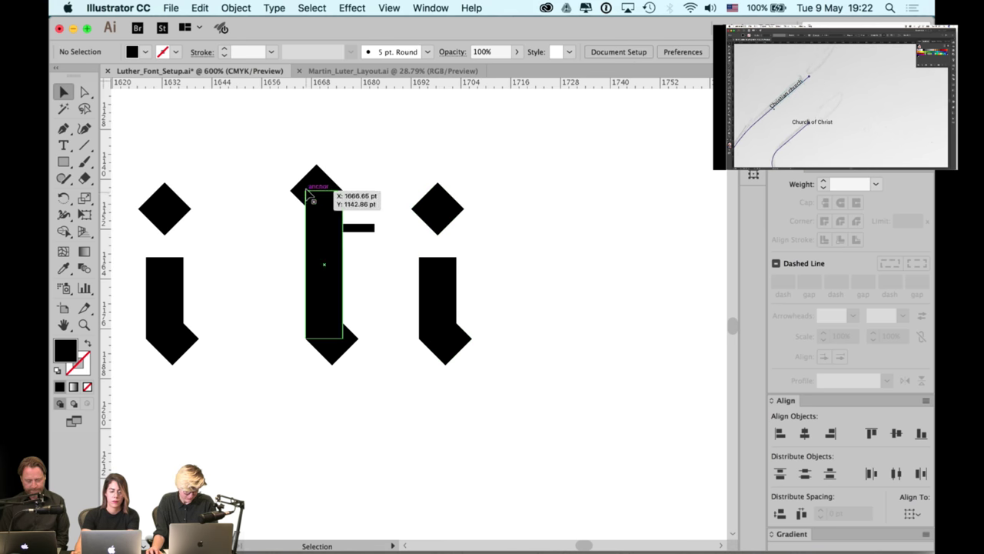
pyautogui.click(317, 177)
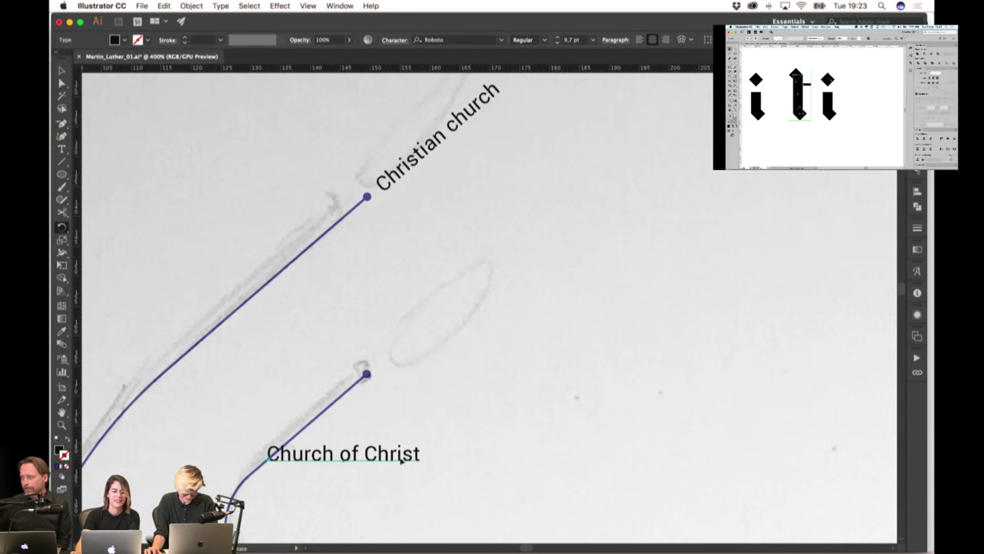
# Switch to Martin_Luther_01.ai and rotate the "Church of Christ" label to run parallel to its diagonal line
pyautogui.moveTo(343, 454); pyautogui.dragTo(336, 399)
pyautogui.click(61, 70)
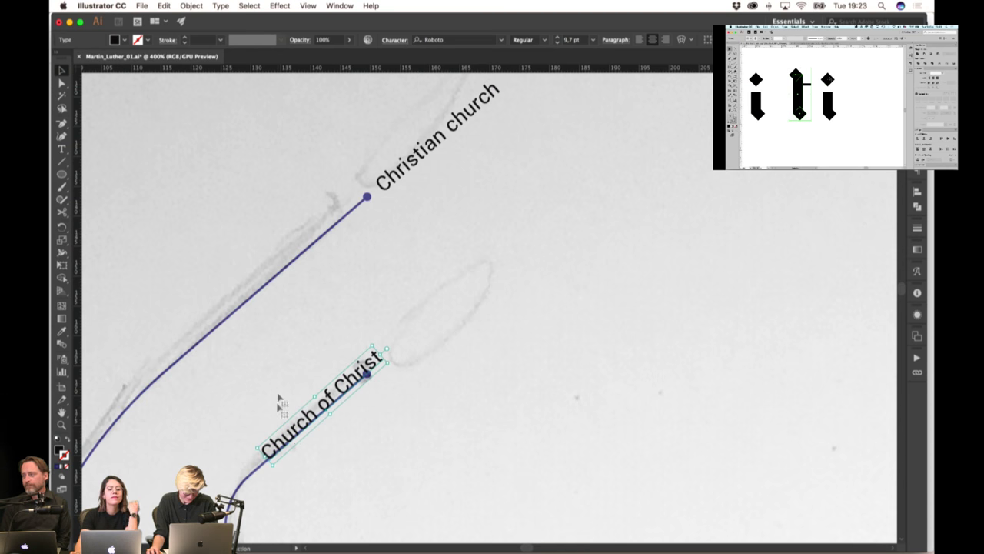
# Move the "Church of Christ" label along its diagonal so it starts beyond the line's end dot, and deselect it
pyautogui.click(279, 423)
pyautogui.click(275, 450)
pyautogui.moveTo(268, 457); pyautogui.dragTo(383, 362)
pyautogui.click(450, 241)
# Duplicate the leaf-shaped line blend and place the copy in the empty area below the Congregationalist curve
pyautogui.scroll(-5, 448, 222)
pyautogui.scroll(-3, 450, 228)
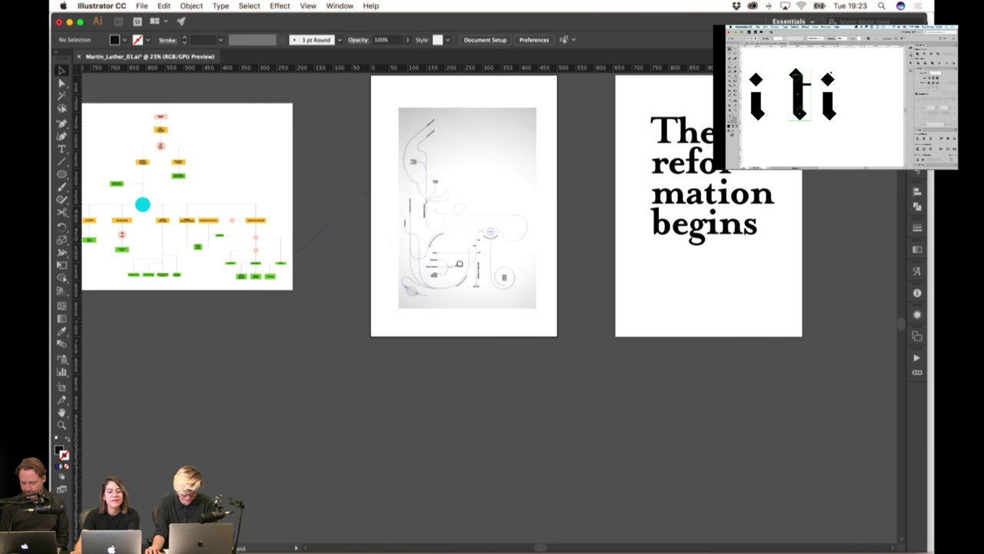
pyautogui.scroll(6, 407, 288)
pyautogui.hscroll(3, 432, 308)
pyautogui.scroll(-1, 432, 308)
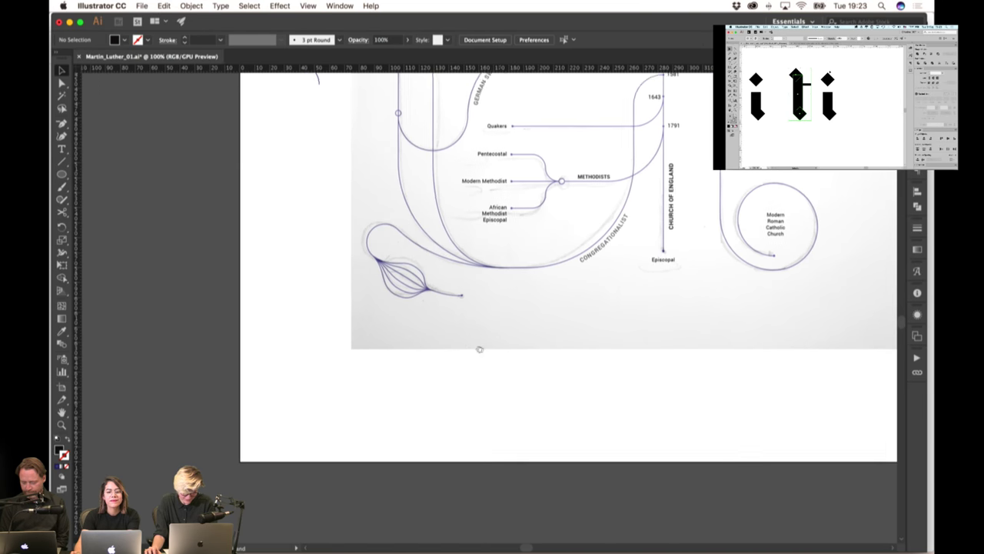
pyautogui.scroll(2, 525, 308)
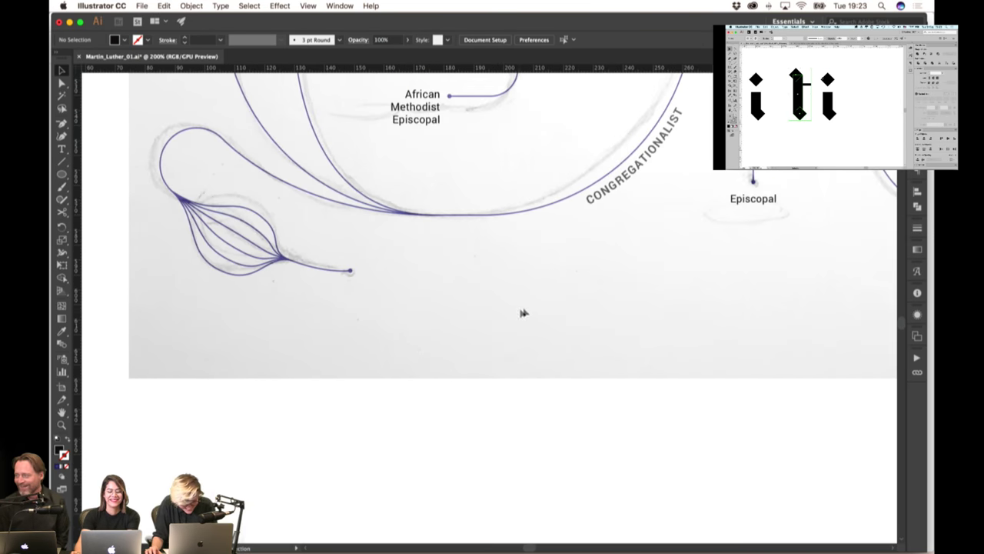
pyautogui.moveTo(491, 320); pyautogui.dragTo(476, 322)
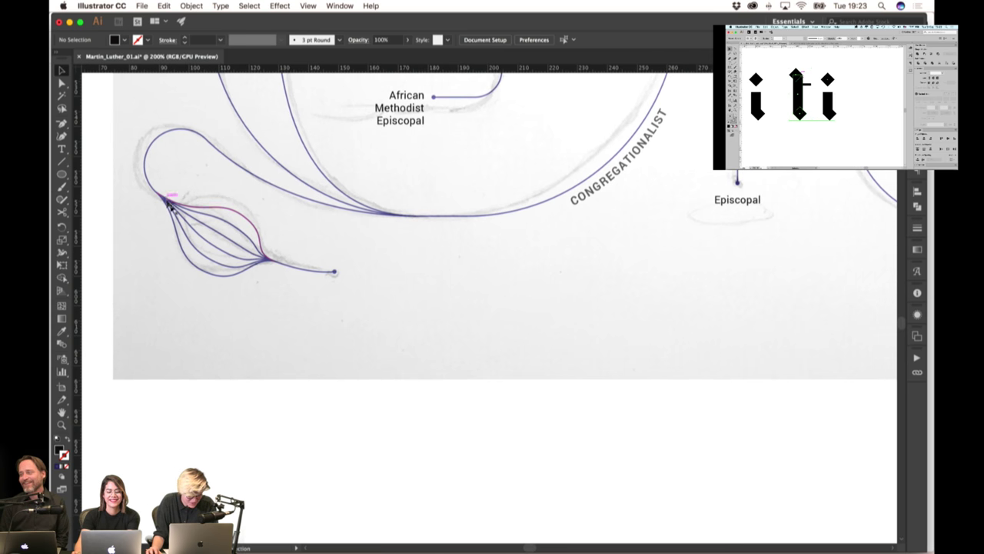
pyautogui.click(225, 219)
pyautogui.click(207, 193)
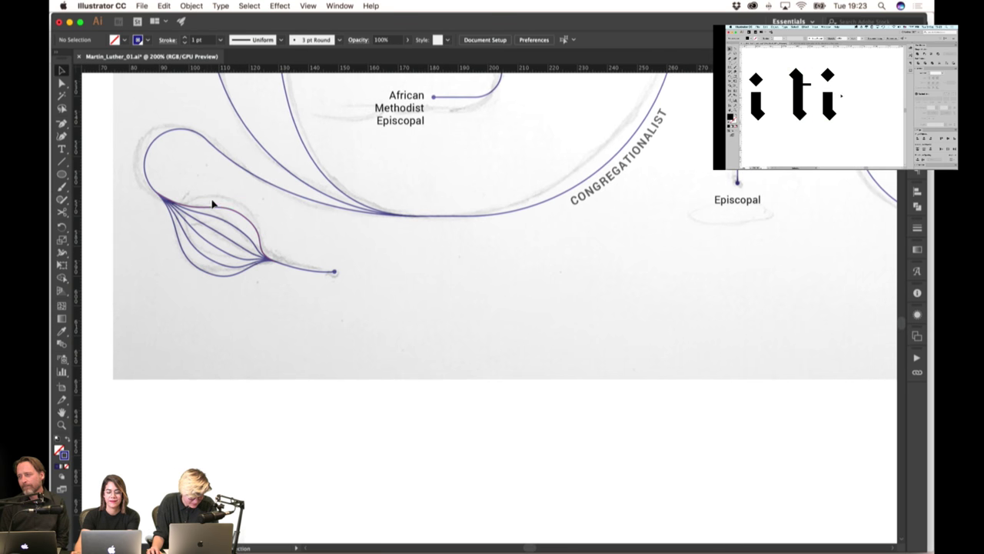
pyautogui.click(211, 206)
pyautogui.click(209, 171)
pyautogui.moveTo(278, 217); pyautogui.dragTo(257, 217)
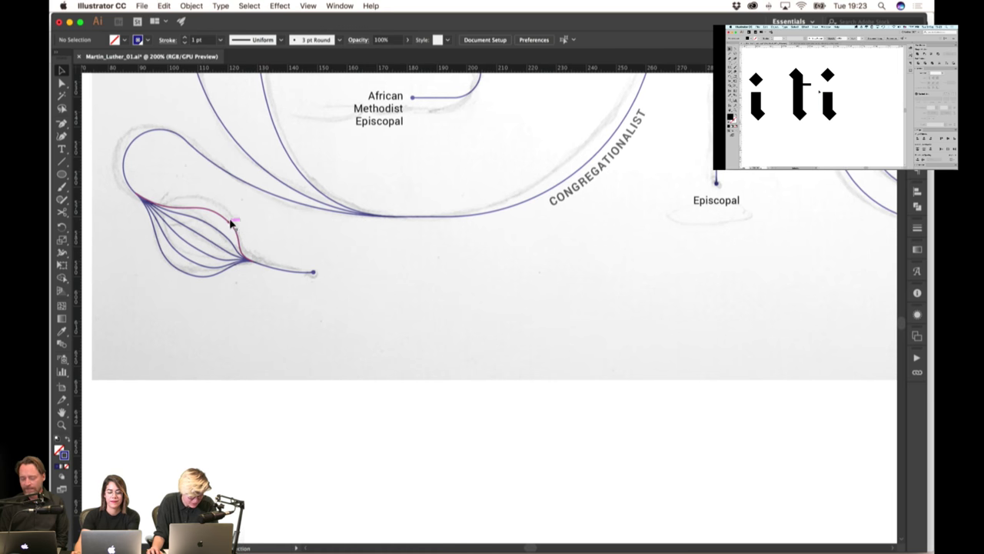
pyautogui.click(223, 212)
pyautogui.click(191, 5)
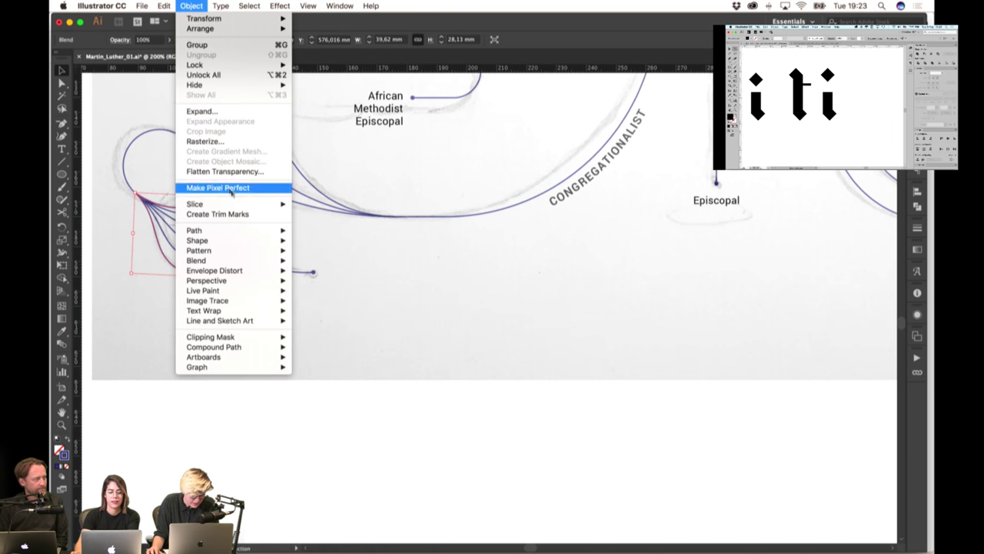
pyautogui.click(227, 237)
pyautogui.keyDown('alt'); pyautogui.moveTo(227, 224); pyautogui.dragTo(536, 275); pyautogui.keyUp('alt')
pyautogui.hscroll(2, 538, 271)
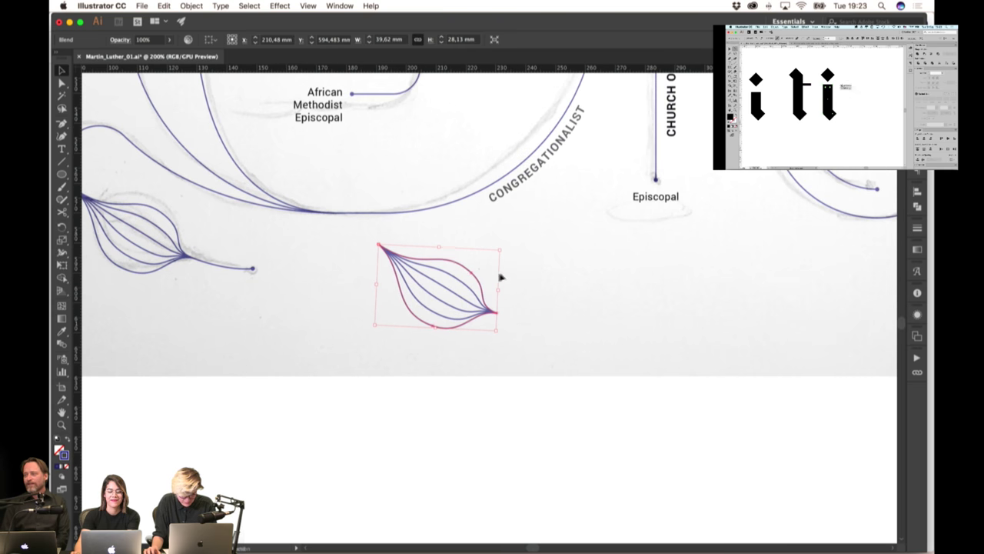
# Release the copied blend so only its two outer curves remain
pyautogui.rightClick(452, 267)
pyautogui.press('Escape')
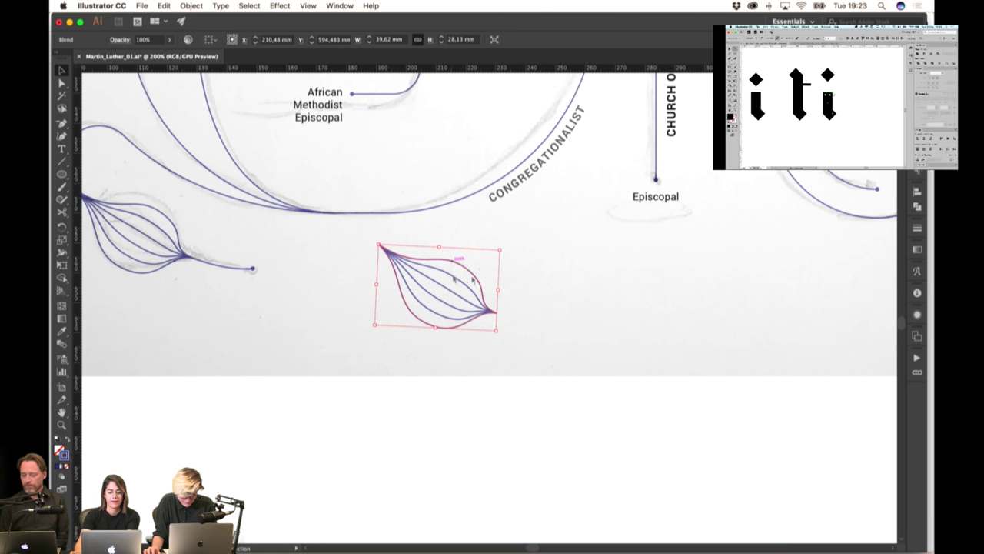
pyautogui.click(181, 5)
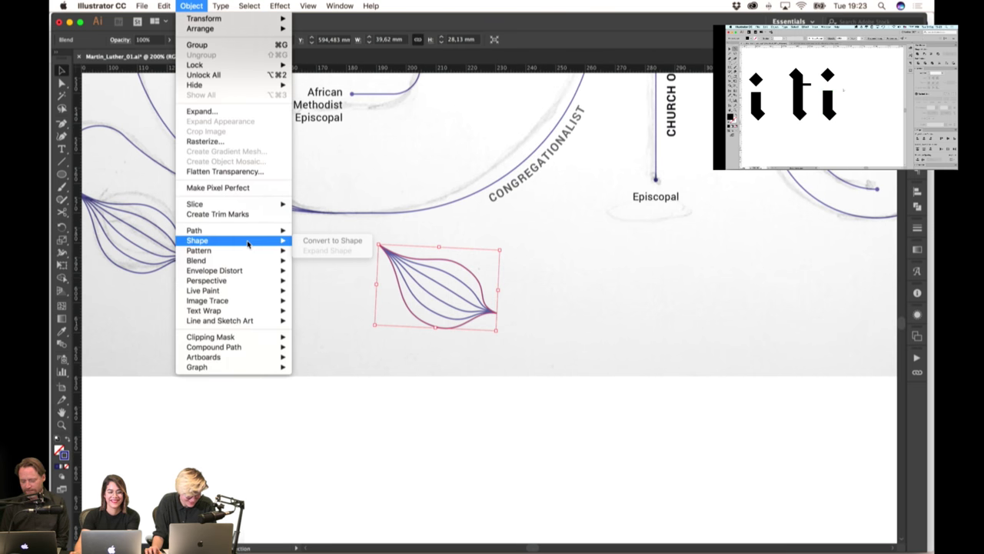
pyautogui.moveTo(242, 264)
pyautogui.click(316, 270)
pyautogui.click(549, 277)
pyautogui.hscroll(2, 549, 277)
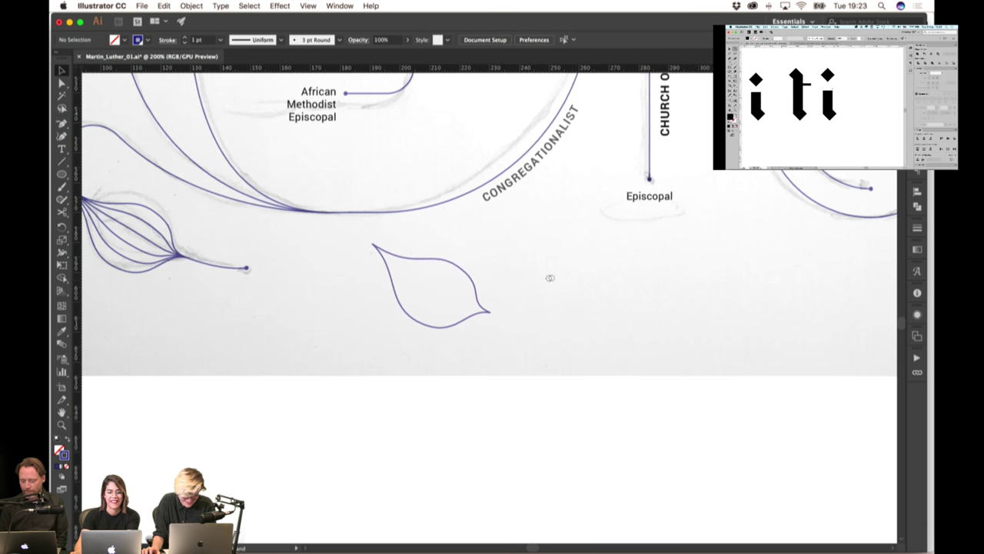
# Move the two outer curves apart, shifting the lower one down and the upper one up and sideways
pyautogui.moveTo(431, 275); pyautogui.dragTo(458, 275)
pyautogui.moveTo(421, 326); pyautogui.dragTo(424, 341)
pyautogui.click(450, 282)
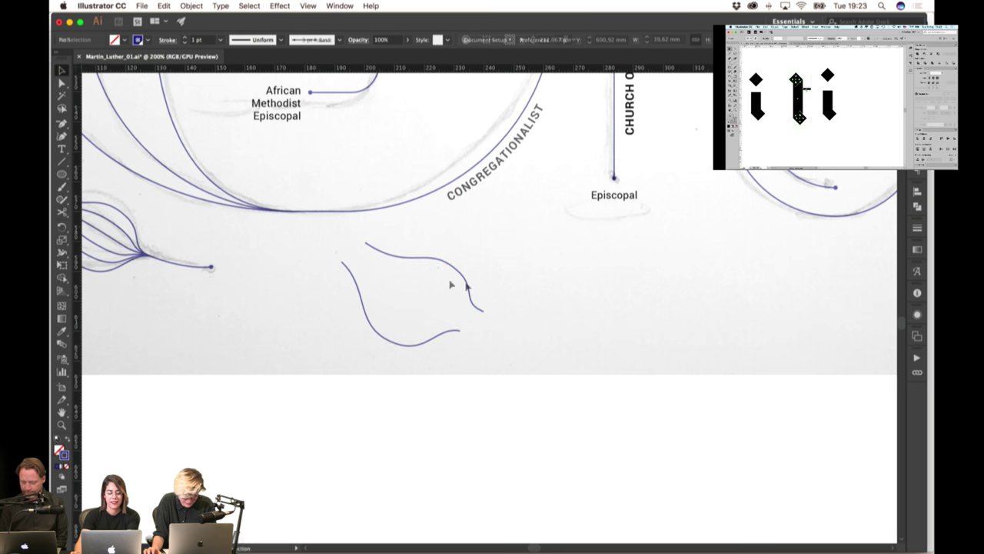
pyautogui.moveTo(444, 266); pyautogui.dragTo(443, 256)
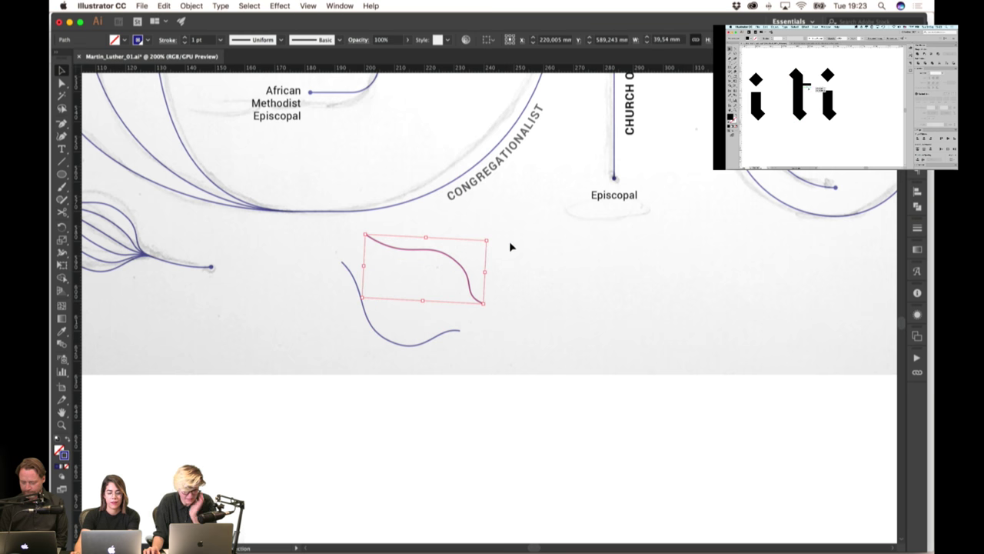
pyautogui.click(488, 260)
# Select the separated curves and make a new blend between them
pyautogui.moveTo(393, 366); pyautogui.dragTo(394, 364)
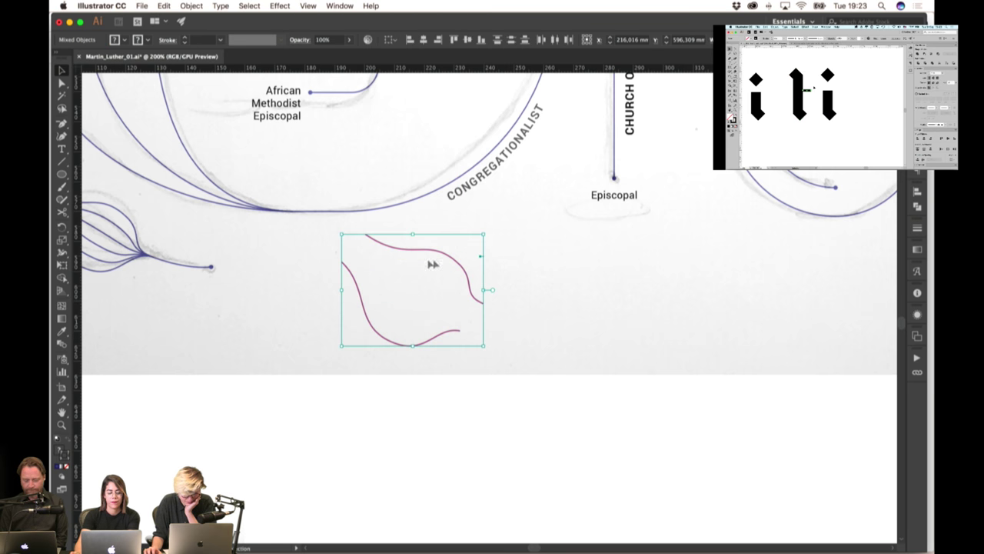
pyautogui.click(192, 5)
pyautogui.moveTo(266, 248)
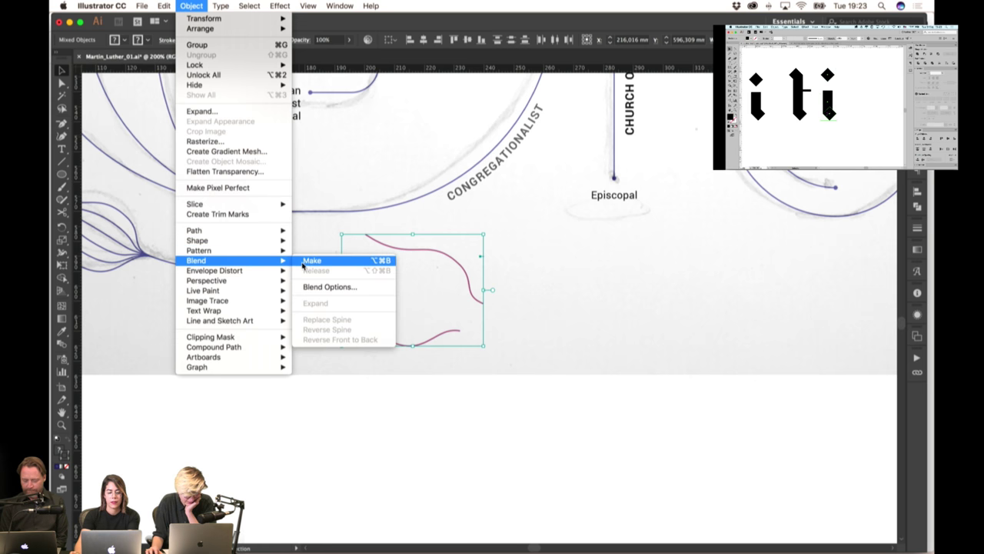
pyautogui.click(315, 264)
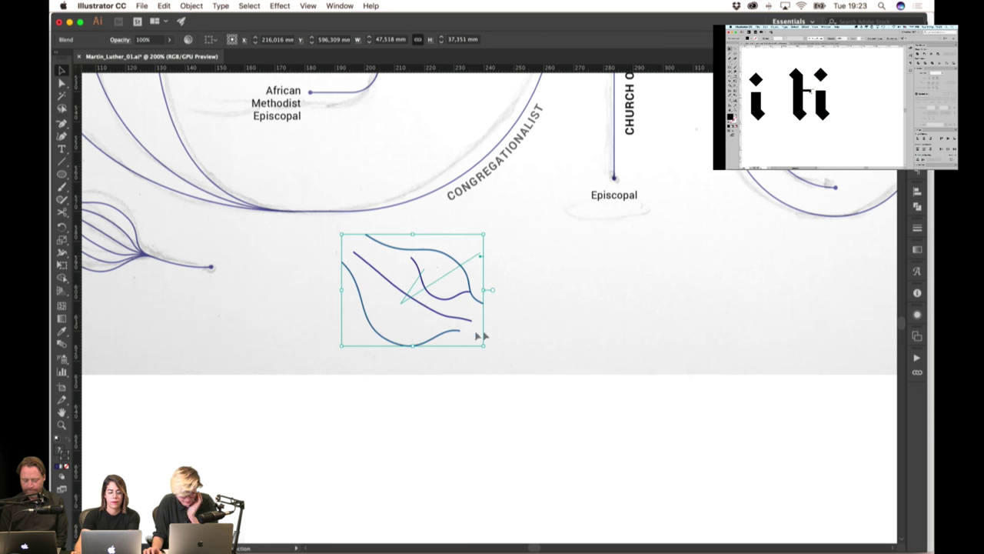
pyautogui.click(518, 326)
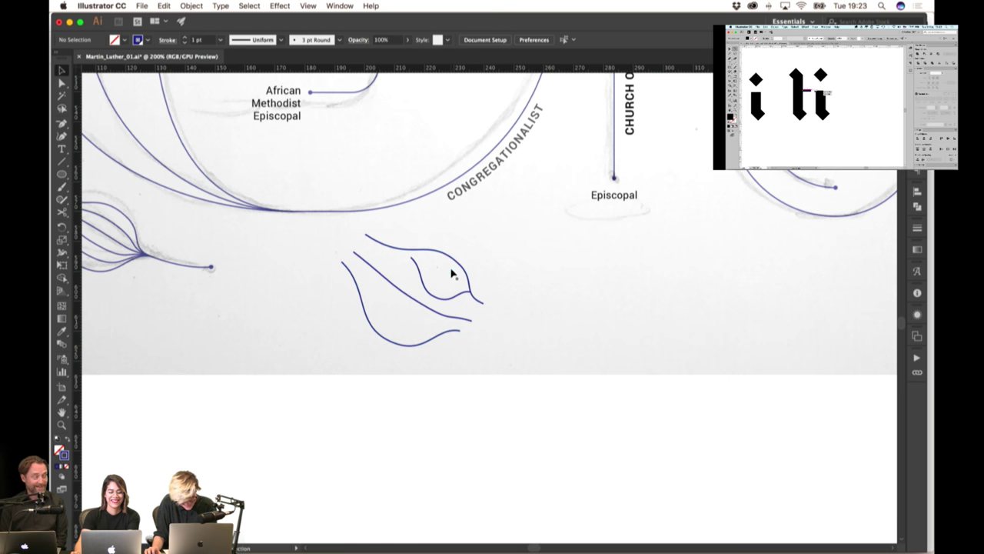
# Select the upper curve's anchor points within the blend and move the curve so its ends meet the lower curve's ends
pyautogui.scroll(1, 450, 279)
pyautogui.keyDown('super'); pyautogui.click(463, 261); pyautogui.keyUp('super')
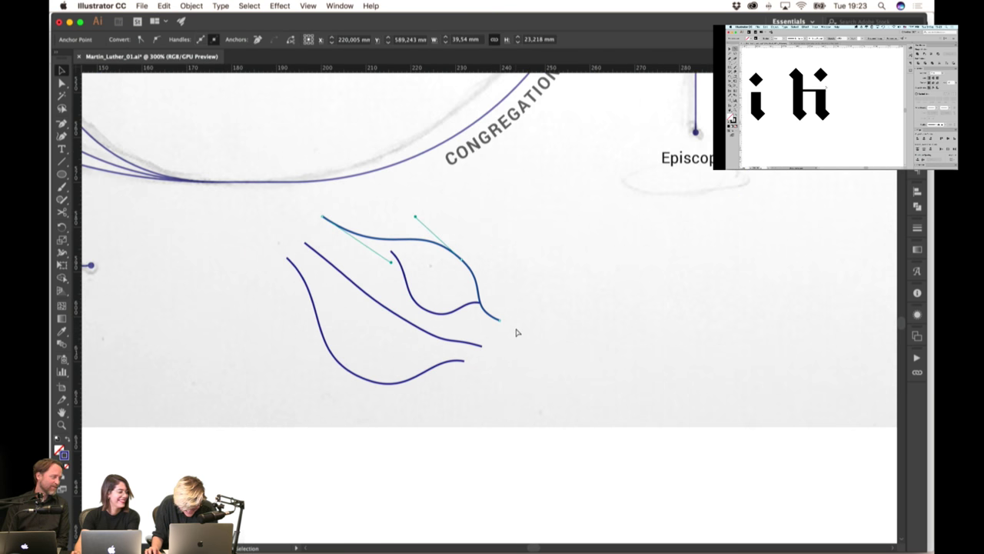
pyautogui.keyDown('super'); pyautogui.click(518, 329); pyautogui.keyUp('super')
pyautogui.click(469, 267)
pyautogui.click(510, 317)
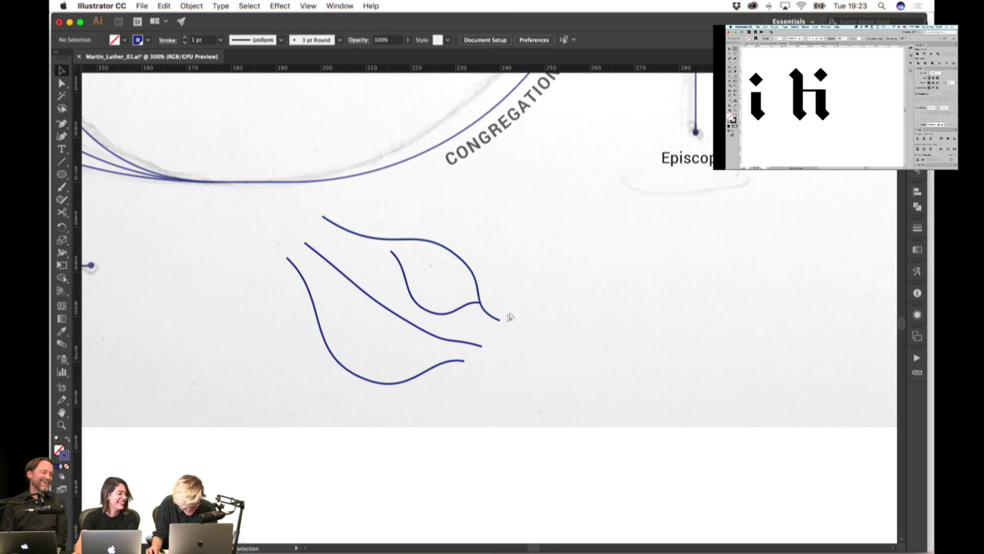
pyautogui.keyDown('super'); pyautogui.click(500, 320); pyautogui.keyUp('super')
pyautogui.keyDown('shift'); pyautogui.keyDown('super'); pyautogui.click(323, 216); pyautogui.keyUp('super'); pyautogui.keyUp('shift')
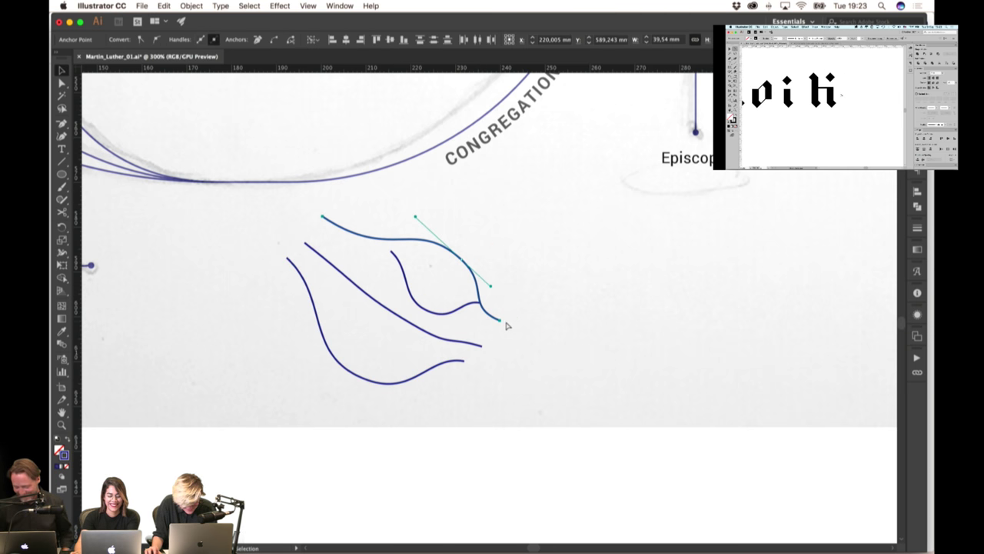
pyautogui.moveTo(501, 321); pyautogui.dragTo(457, 359)
pyautogui.press('super+z')
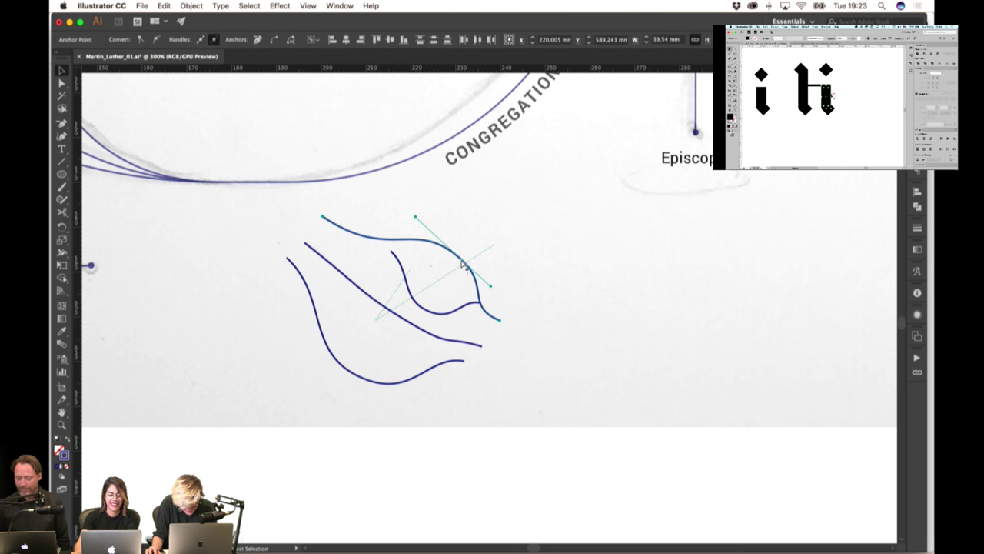
pyautogui.moveTo(502, 325); pyautogui.dragTo(466, 362)
pyautogui.click(516, 294)
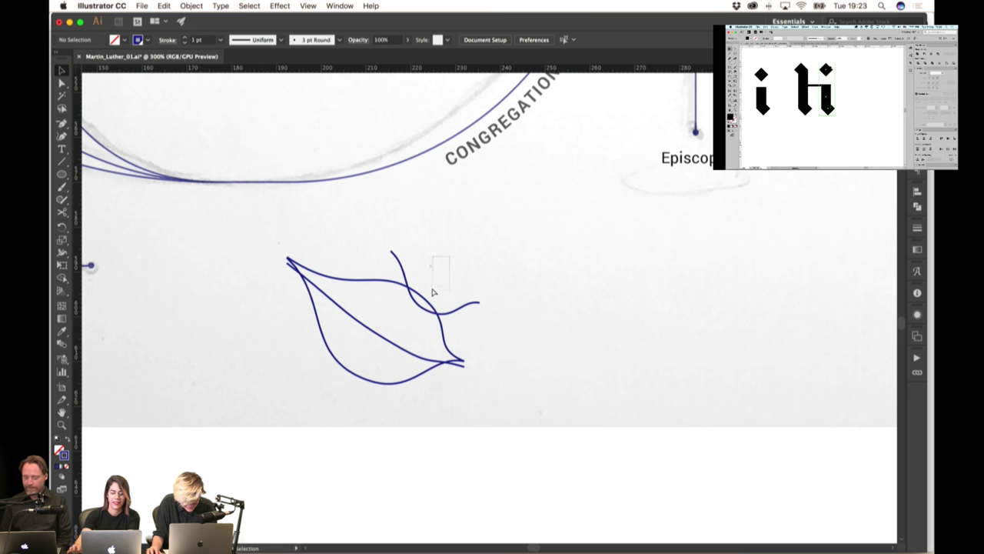
# Delete the stray curve crossing the upper edge of the leaf shape
pyautogui.moveTo(432, 292); pyautogui.dragTo(505, 238)
pyautogui.press('Delete')
pyautogui.press('Delete')
pyautogui.hscroll(-1, 483, 270)
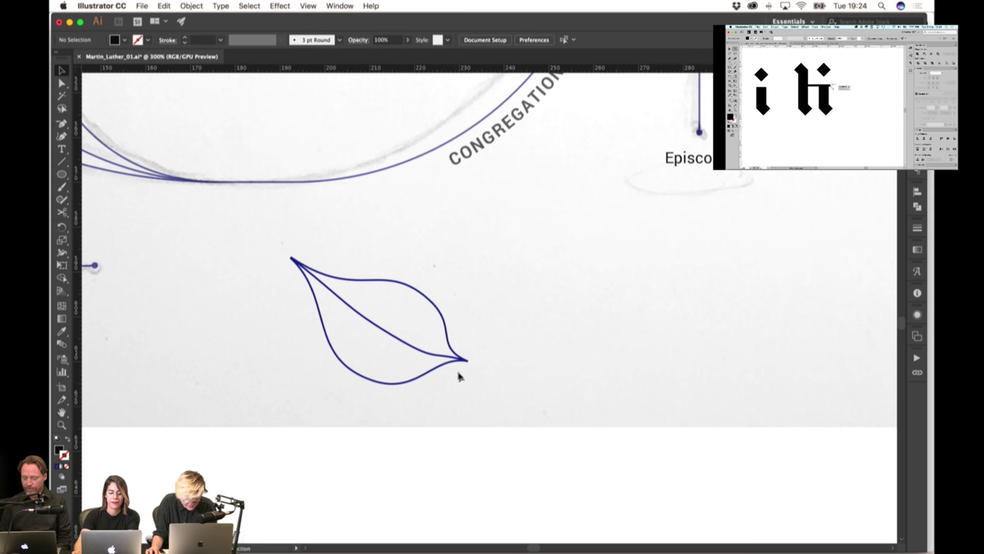
# Set the leaf blend's spacing to Specified Steps with 10 steps
pyautogui.moveTo(419, 367); pyautogui.dragTo(411, 369)
pyautogui.click(192, 5)
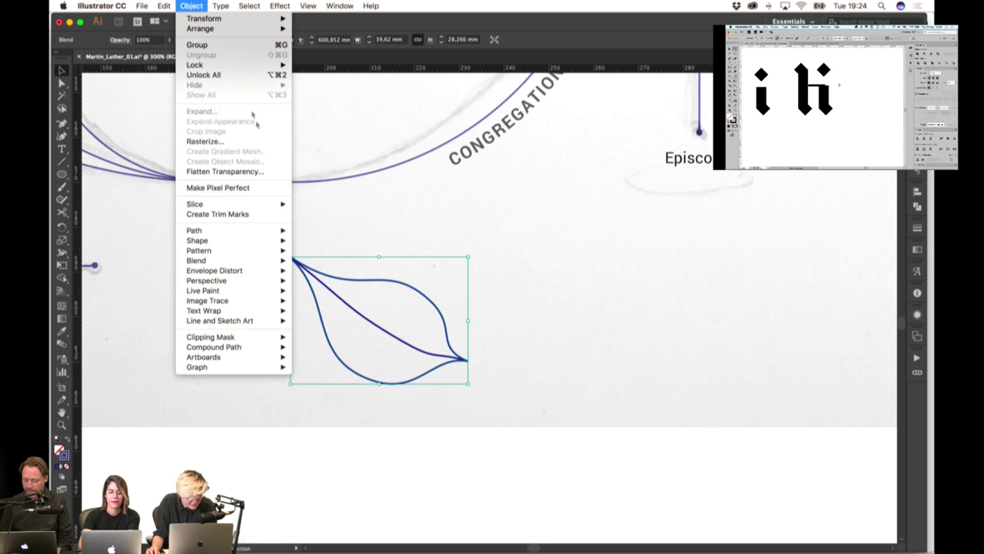
pyautogui.moveTo(265, 261)
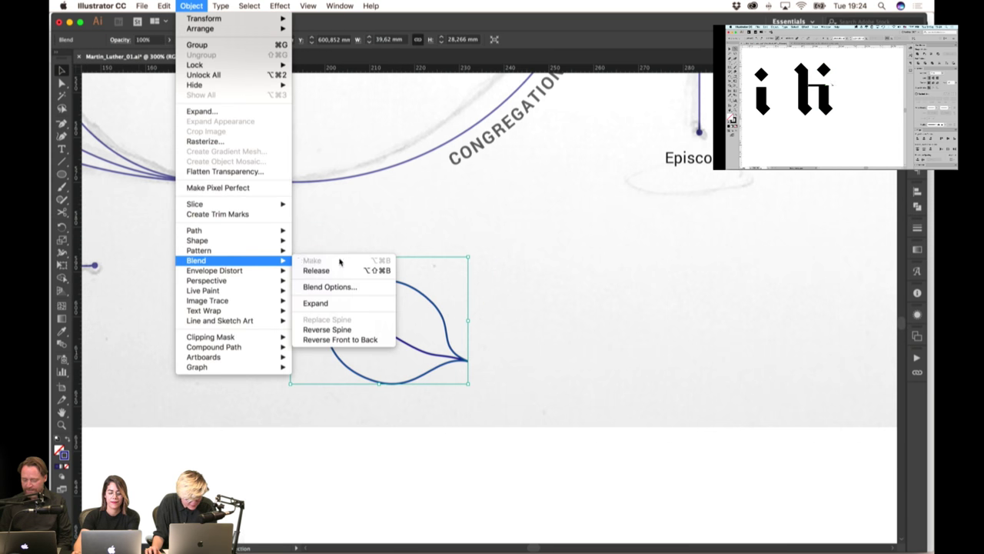
pyautogui.click(331, 288)
pyautogui.click(123, 213)
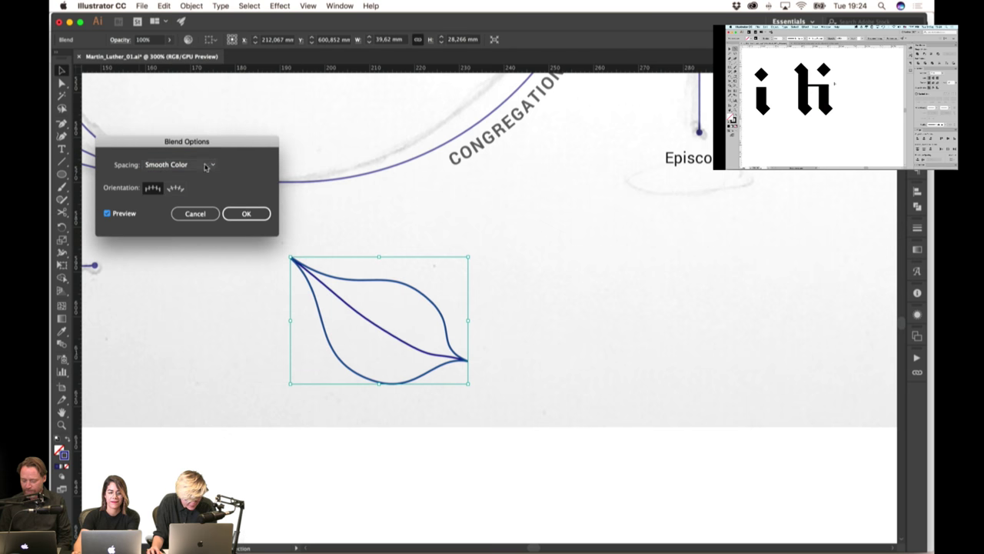
pyautogui.click(180, 165)
pyautogui.click(189, 186)
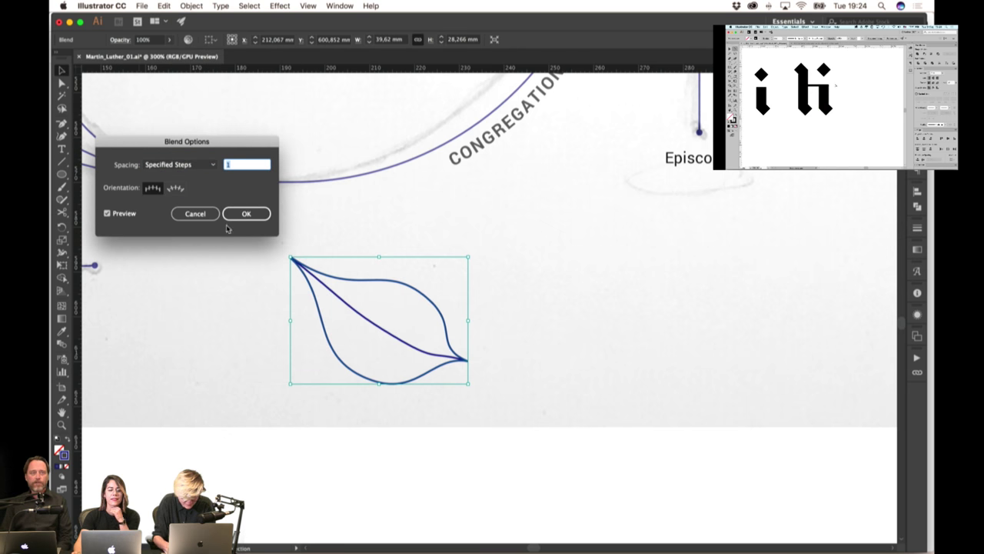
pyautogui.write('10')
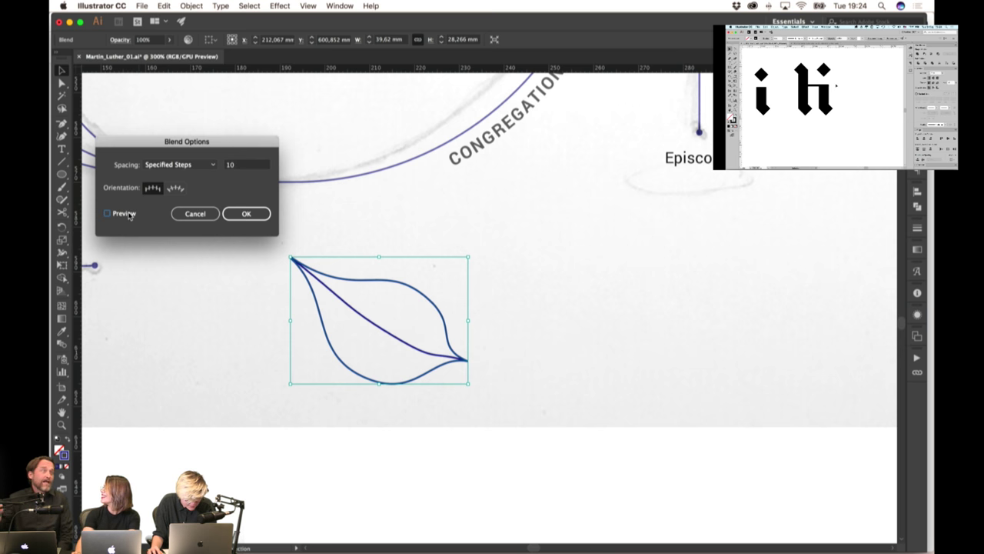
pyautogui.click(246, 214)
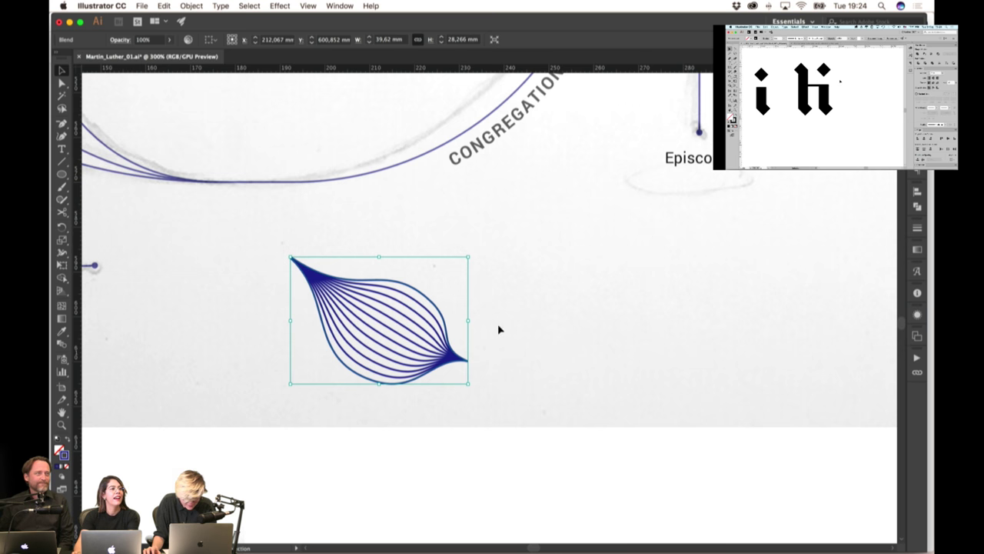
# Pull the right tip of the blend outward to make the leaf about 55 mm wide, and adjust the lower curve's end handle
pyautogui.press('a')
pyautogui.moveTo(465, 360); pyautogui.dragTo(431, 420)
pyautogui.click(526, 388)
pyautogui.click(508, 362)
pyautogui.press('v')
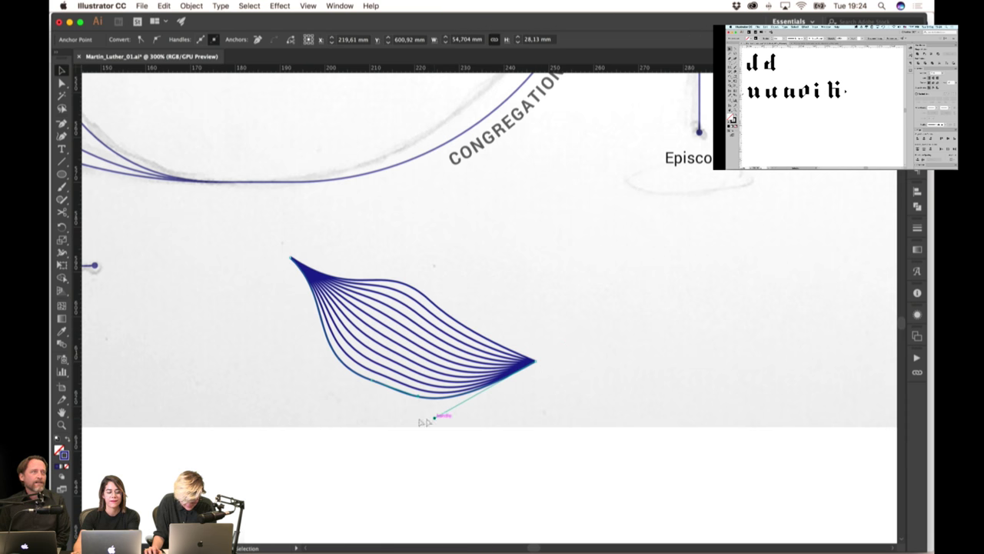
# Remove the lower curve's middle anchor point and pull its start handle down to form a deeper, smooth arc
pyautogui.click(61, 123)
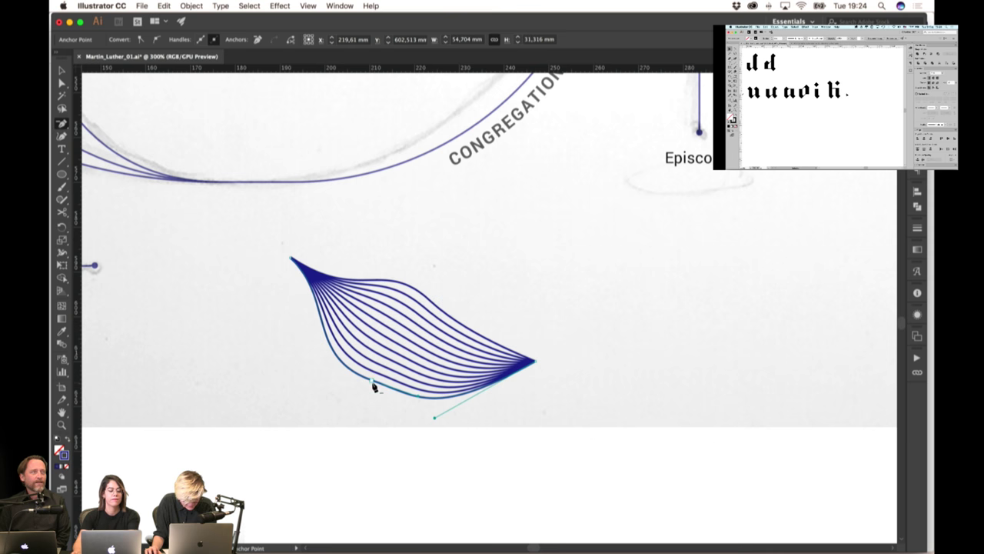
pyautogui.click(371, 382)
pyautogui.click(62, 70)
pyautogui.click(237, 285)
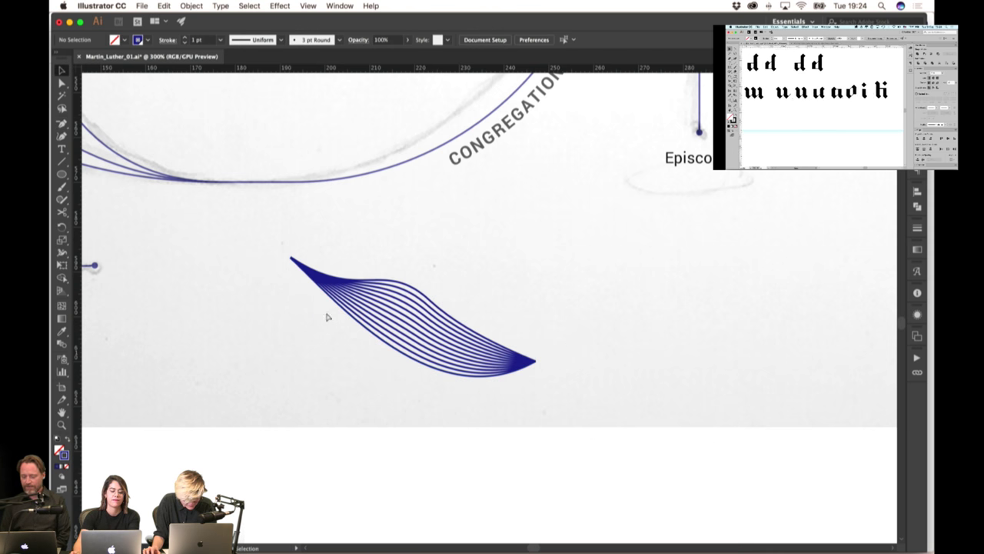
pyautogui.click(346, 316)
pyautogui.moveTo(336, 304); pyautogui.dragTo(334, 403)
pyautogui.click(455, 285)
# Remove the middle anchor point from the blend's upper curve and deselect the shape
pyautogui.keyDown('super'); pyautogui.click(450, 320); pyautogui.keyUp('super')
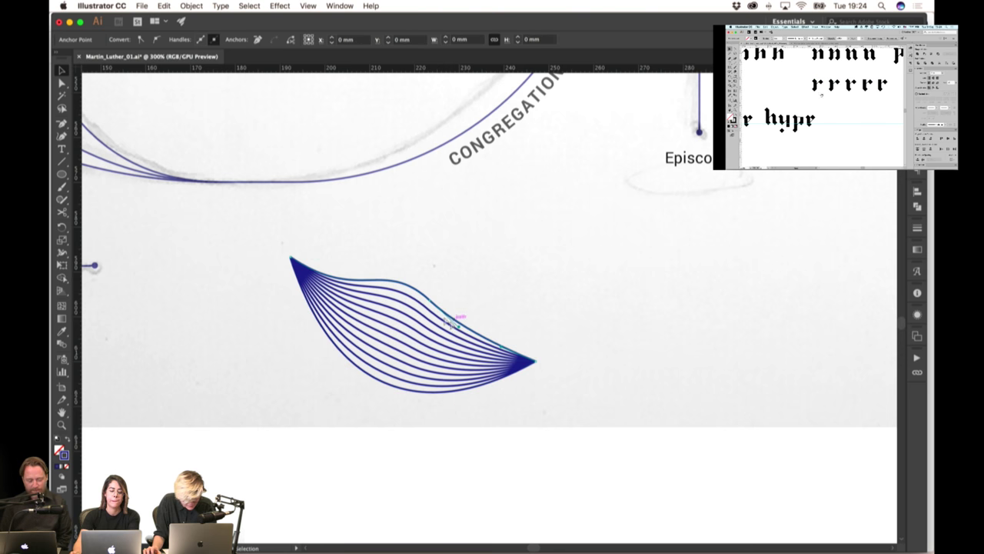
pyautogui.click(453, 321)
pyautogui.click(62, 126)
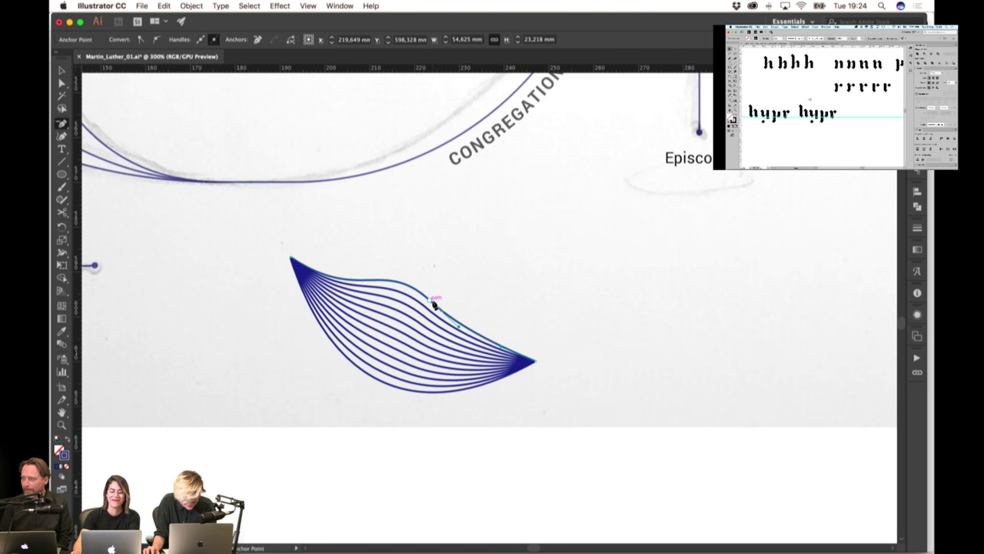
pyautogui.click(433, 303)
pyautogui.click(63, 71)
pyautogui.click(370, 271)
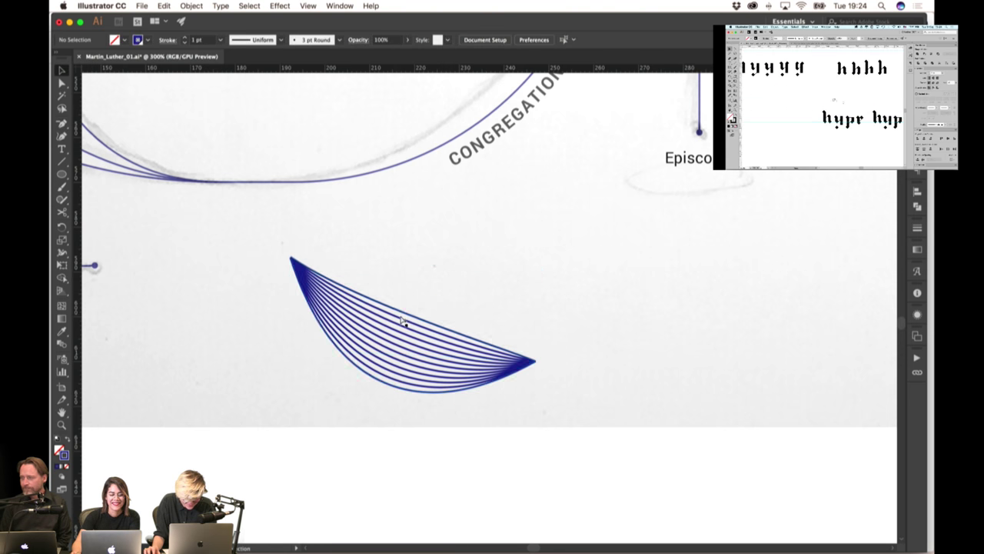
# Bend the blend's upper curve into an S-shape by extending its start handle upward and its end handle inward
pyautogui.keyDown('super'); pyautogui.click(393, 308); pyautogui.keyUp('super')
pyautogui.moveTo(362, 306); pyautogui.dragTo(454, 209)
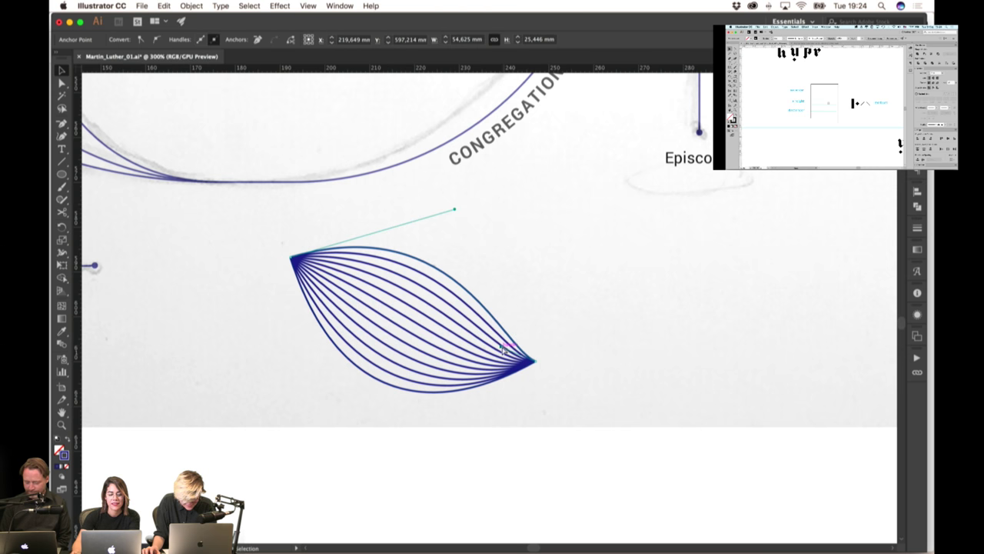
pyautogui.moveTo(533, 360); pyautogui.dragTo(377, 341)
pyautogui.click(490, 401)
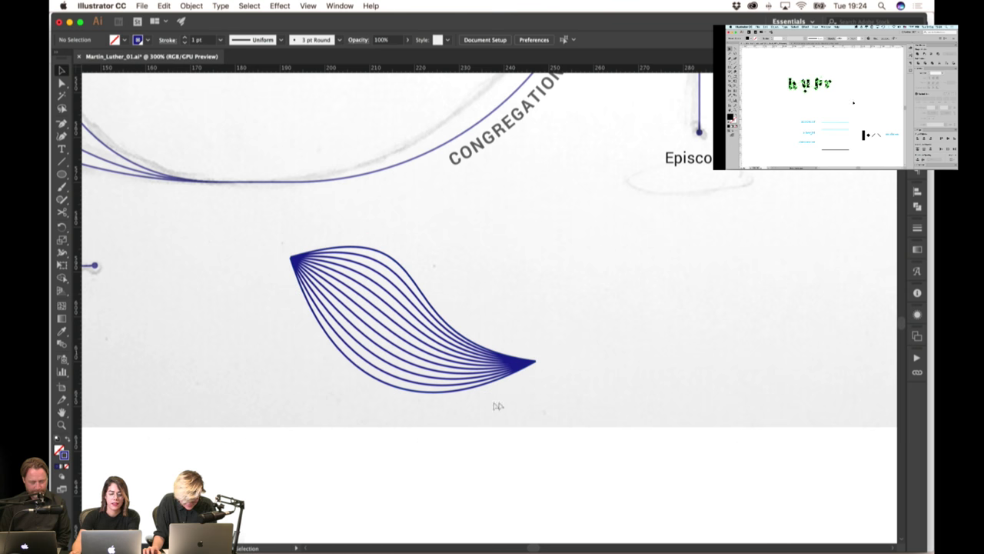
# Raise the leaf's right tip to make the blend about 53 mm wide, and pull the lower curve's end handle downward
pyautogui.moveTo(536, 361); pyautogui.dragTo(530, 308)
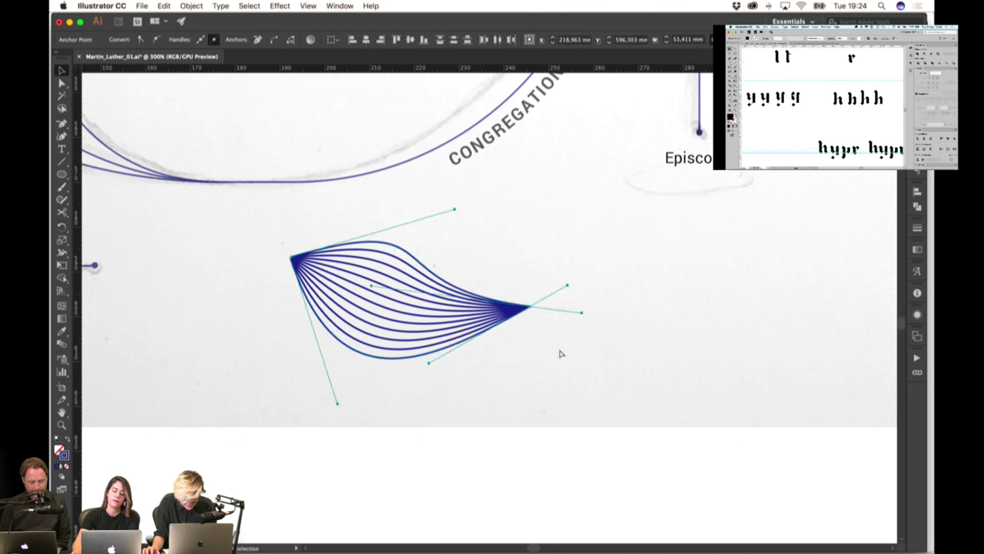
pyautogui.click(493, 356)
pyautogui.click(479, 342)
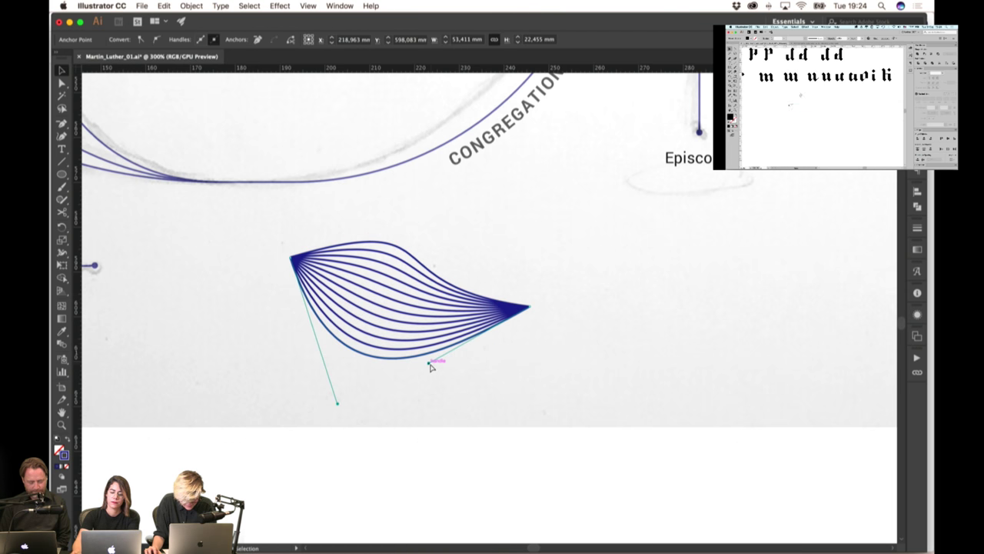
pyautogui.moveTo(429, 363); pyautogui.dragTo(420, 427)
pyautogui.click(482, 376)
# Deepen the upper curve's S-bend by lowering its end handle and raising its start handle
pyautogui.click(514, 308)
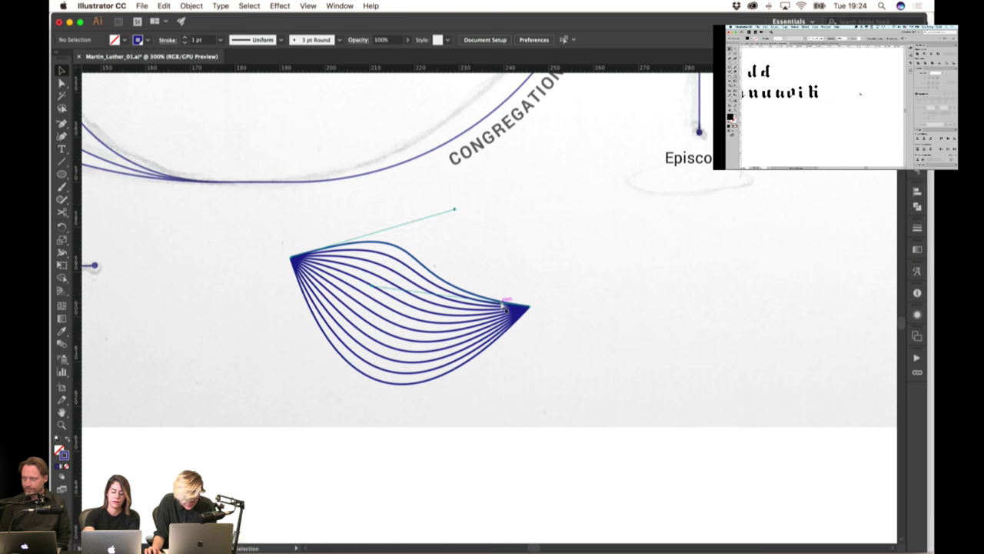
pyautogui.moveTo(374, 287); pyautogui.dragTo(367, 343)
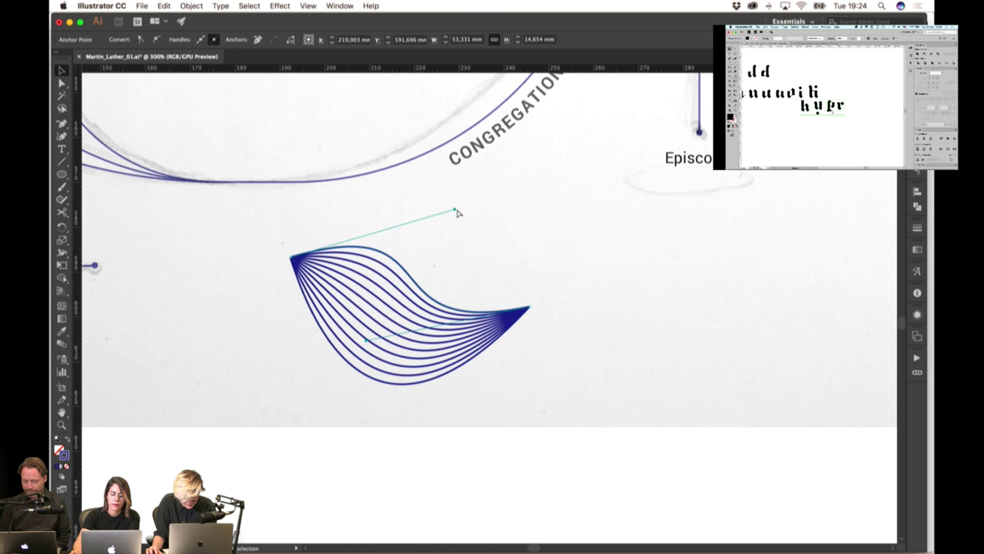
pyautogui.moveTo(457, 213); pyautogui.dragTo(446, 187)
pyautogui.click(547, 265)
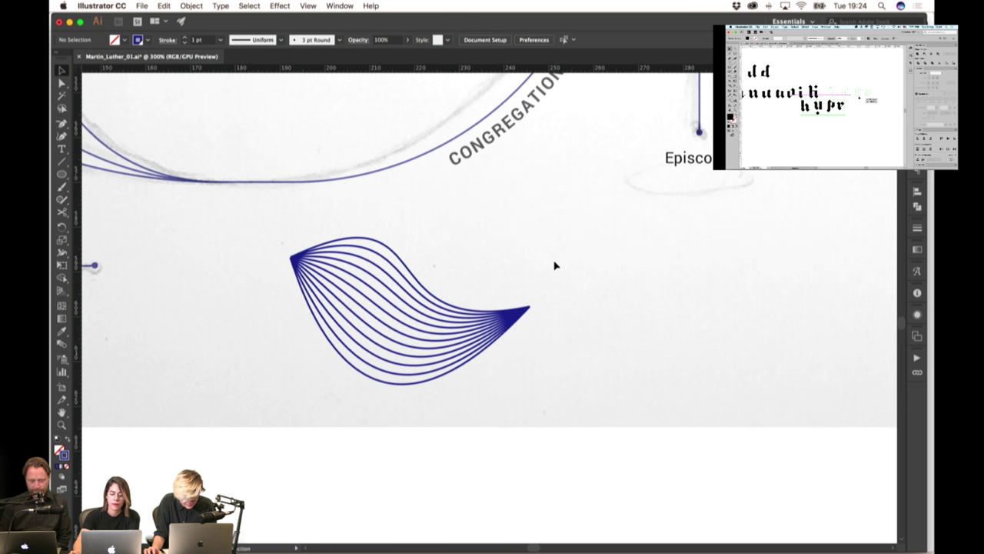
# Move the leaf's right tip inward to make it about 40 mm wide, and lower the upper curve's start handle
pyautogui.click(514, 328)
pyautogui.moveTo(528, 309); pyautogui.dragTo(470, 329)
pyautogui.click(442, 325)
pyautogui.click(400, 325)
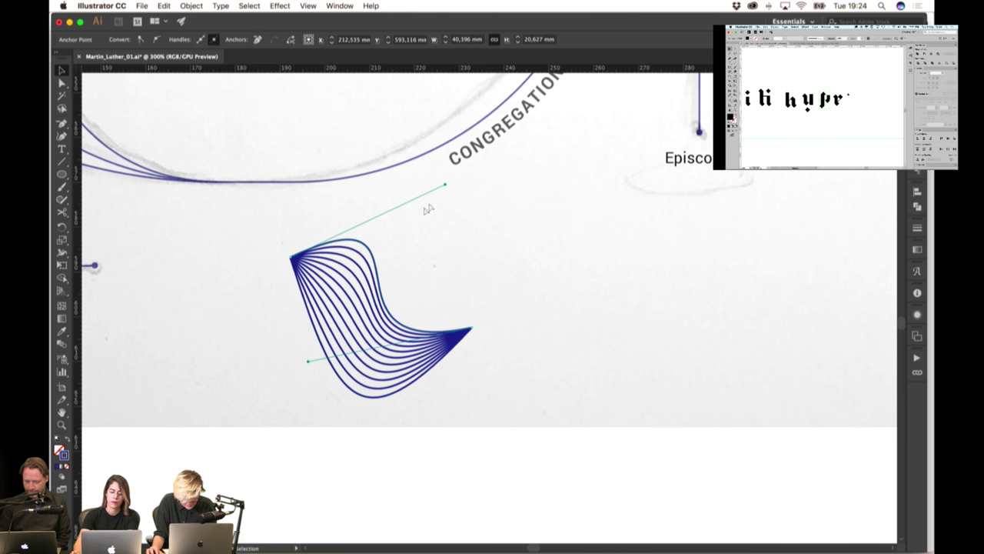
pyautogui.moveTo(446, 186); pyautogui.dragTo(431, 244)
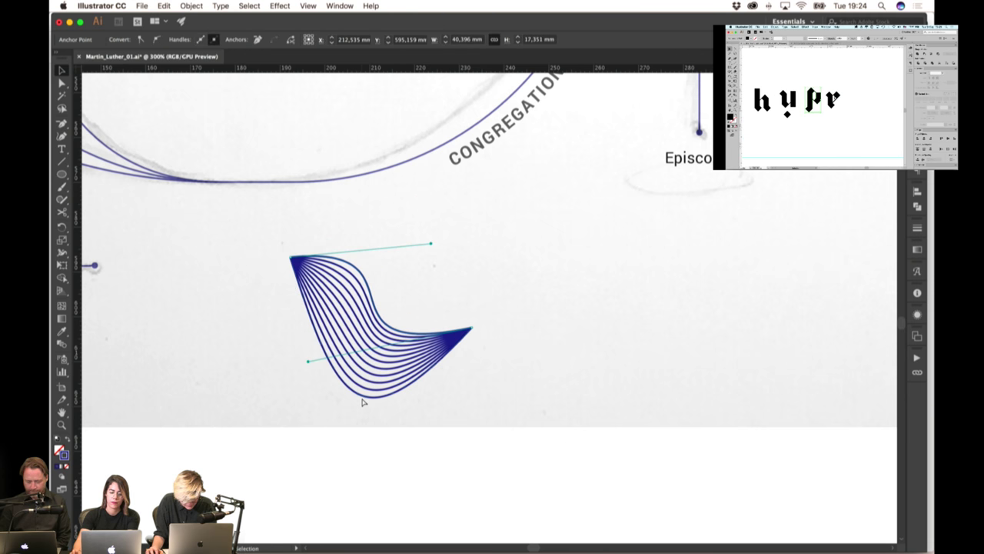
# Round out the lower curve by swinging its start handle outward to the left and extending its end handle
pyautogui.click(365, 400)
pyautogui.moveTo(337, 406); pyautogui.dragTo(272, 362)
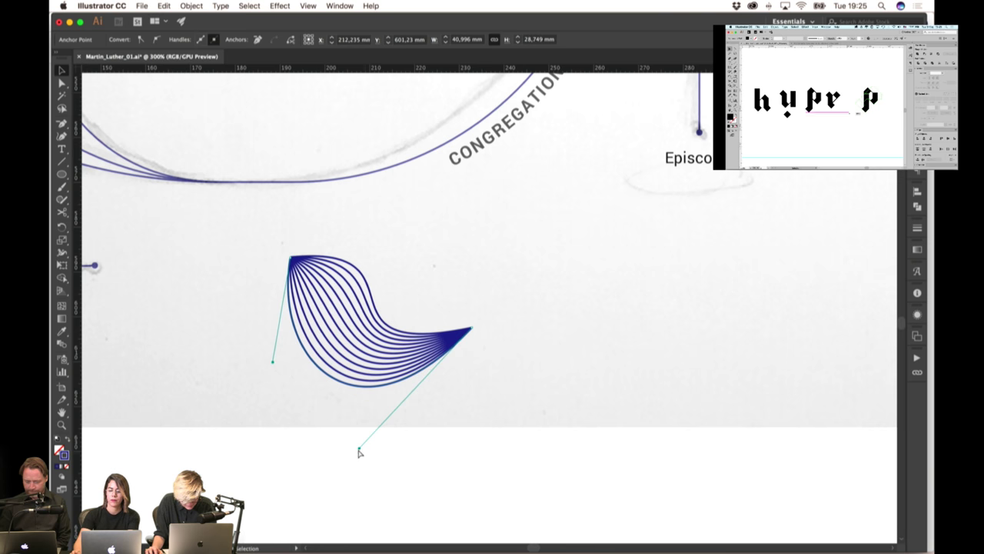
pyautogui.moveTo(356, 453)
pyautogui.mouseDown()
pyautogui.moveTo(341, 461)
pyautogui.moveTo(340, 450)
pyautogui.mouseUp()
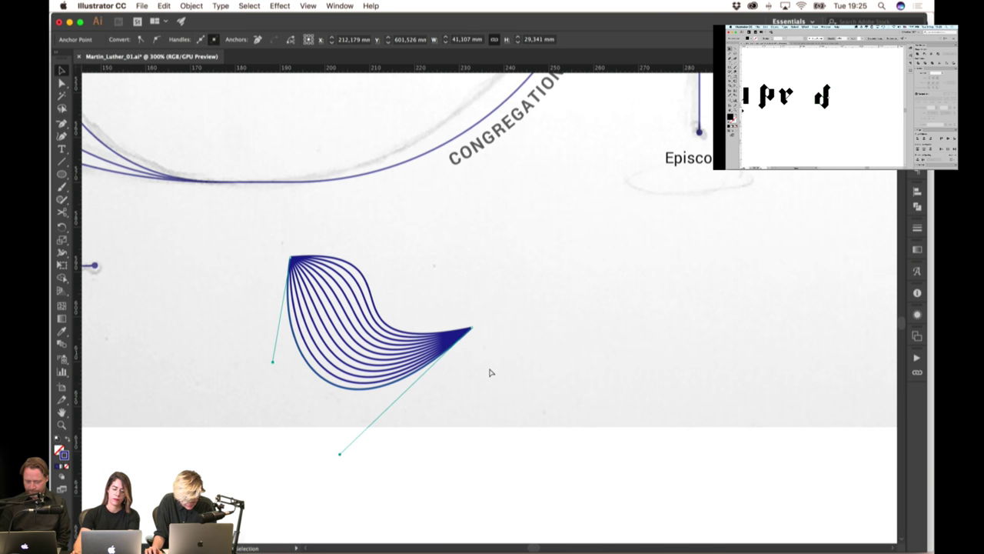
# Pull the right tip in to narrow the leaf to about 37 mm, and shorten the upper curve's end handle
pyautogui.click(486, 353)
pyautogui.moveTo(459, 342); pyautogui.dragTo(456, 336)
pyautogui.click(513, 332)
pyautogui.click(449, 340)
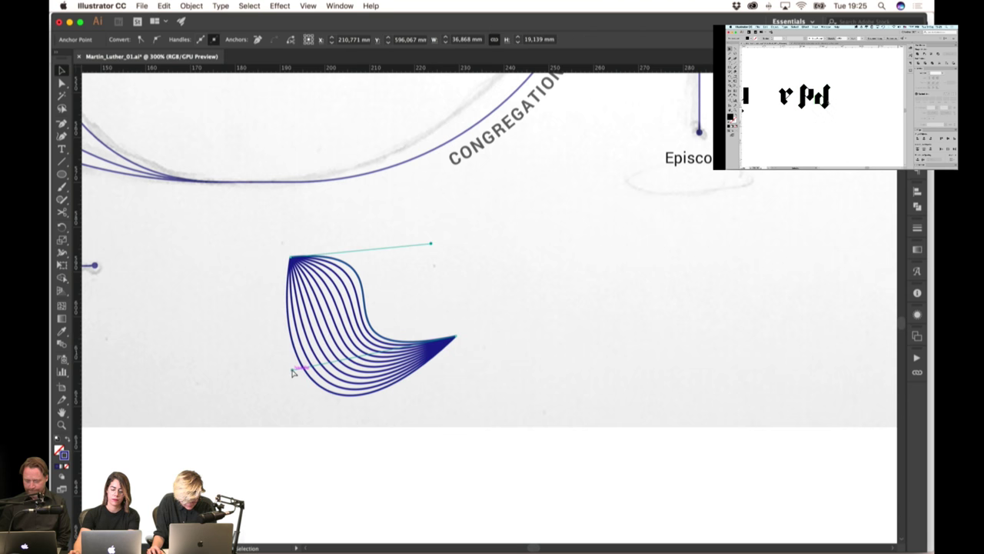
pyautogui.moveTo(293, 373); pyautogui.dragTo(355, 353)
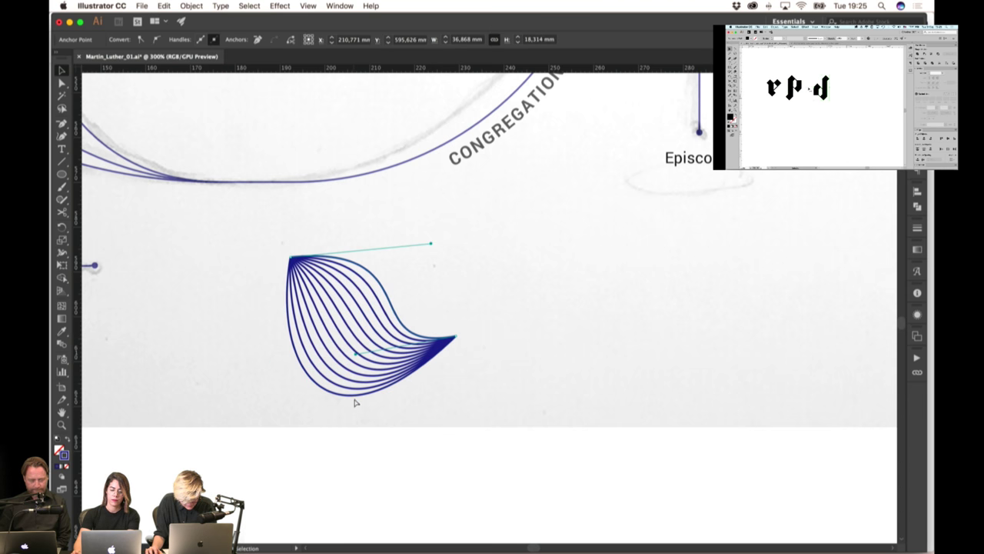
# Shorten the lower curve's end handle toward the right tip and deselect the leaf
pyautogui.click(356, 396)
pyautogui.moveTo(325, 463); pyautogui.dragTo(377, 445)
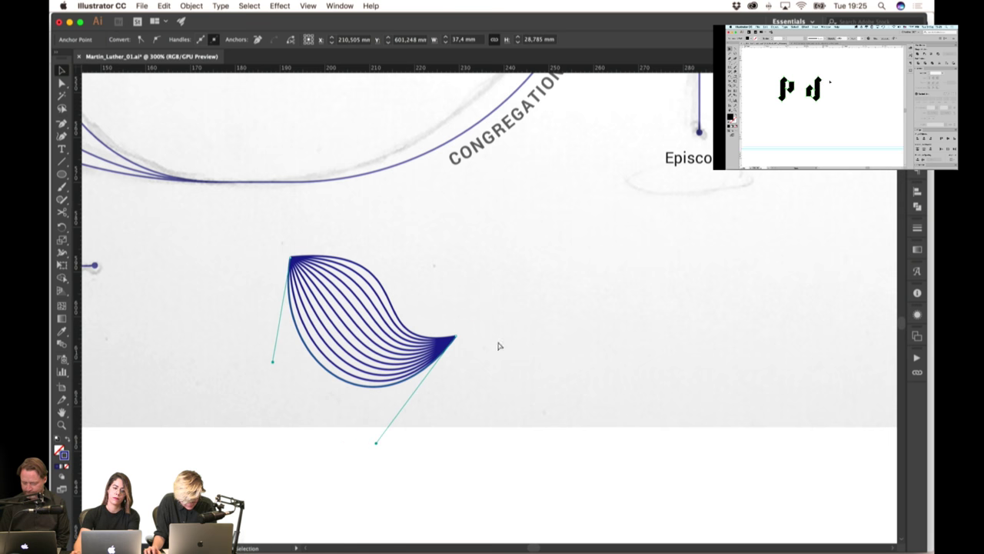
pyautogui.click(583, 271)
# Move the old leaf blend below the artboard and place the new blend at the end of the looped stem
pyautogui.scroll(-3, 578, 268)
pyautogui.moveTo(536, 317); pyautogui.dragTo(529, 333)
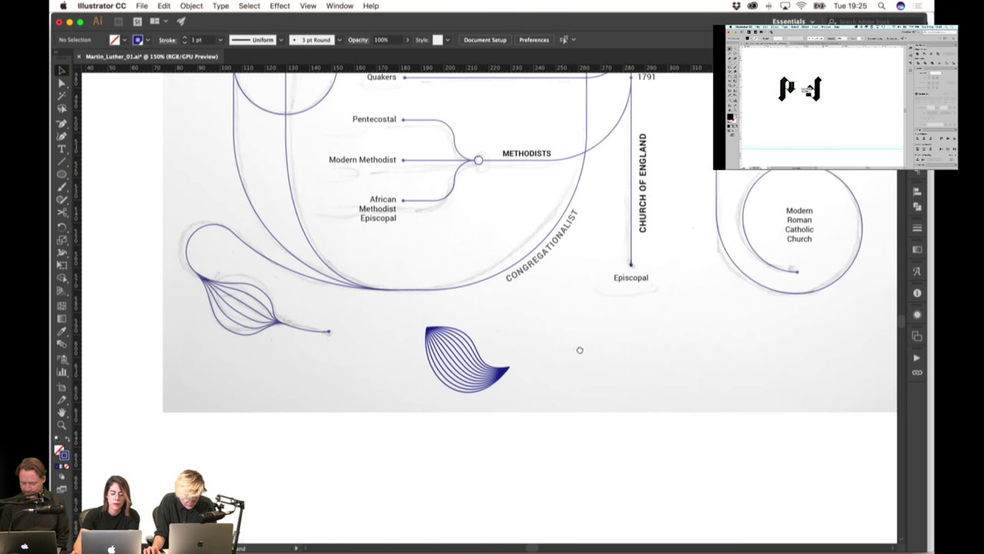
pyautogui.moveTo(580, 351); pyautogui.dragTo(572, 354)
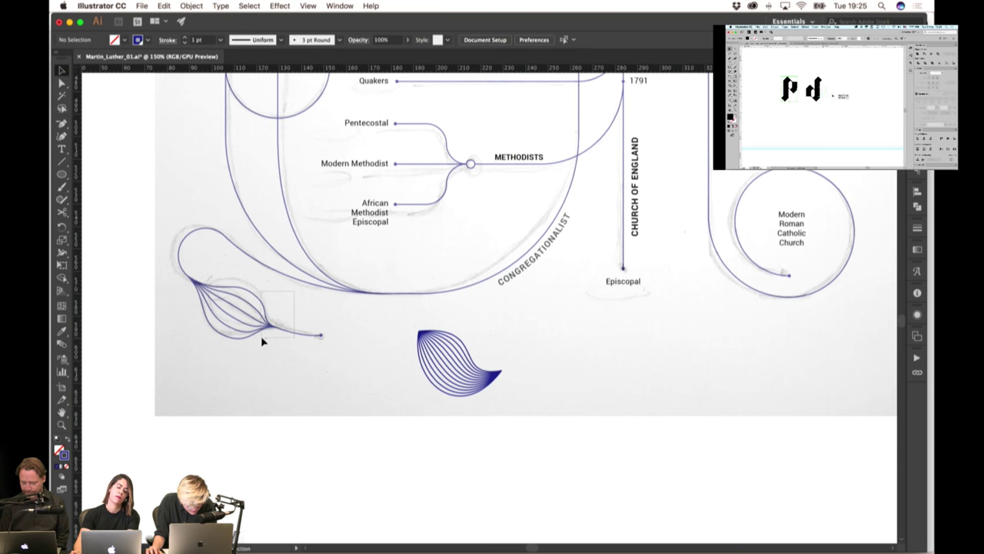
pyautogui.click(276, 323)
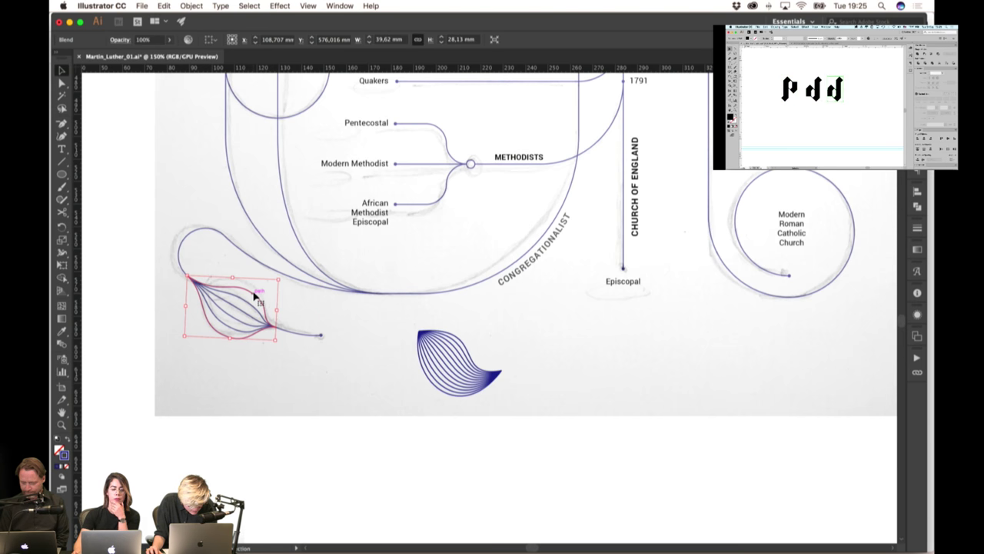
pyautogui.moveTo(255, 292); pyautogui.dragTo(210, 437)
pyautogui.moveTo(425, 332); pyautogui.dragTo(189, 279)
pyautogui.click(282, 379)
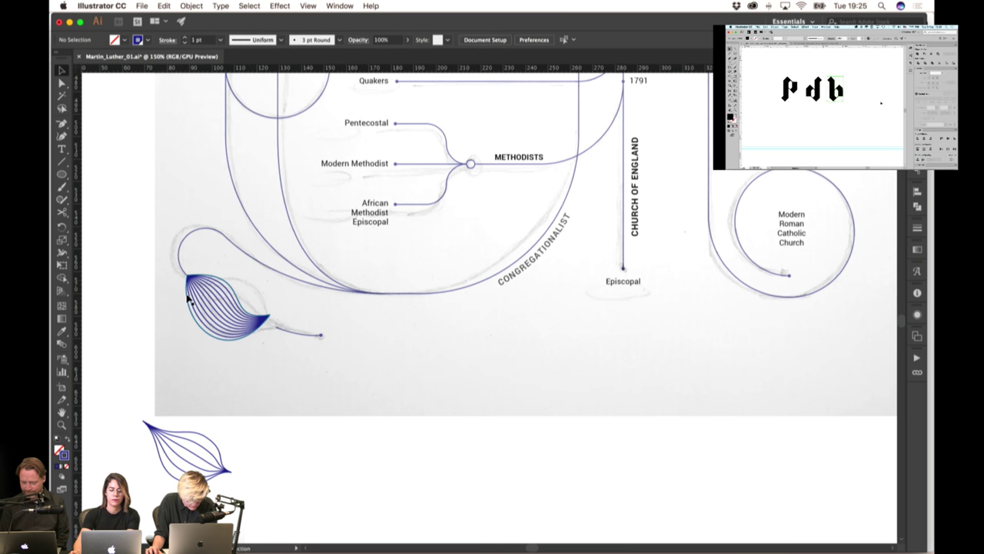
# Snap the leaf's upper tip to the looped stem's end and rotate the leaf slightly clockwise around that point
pyautogui.hscroll(-2, 211, 292)
pyautogui.scroll(3, 272, 279)
pyautogui.press('space')
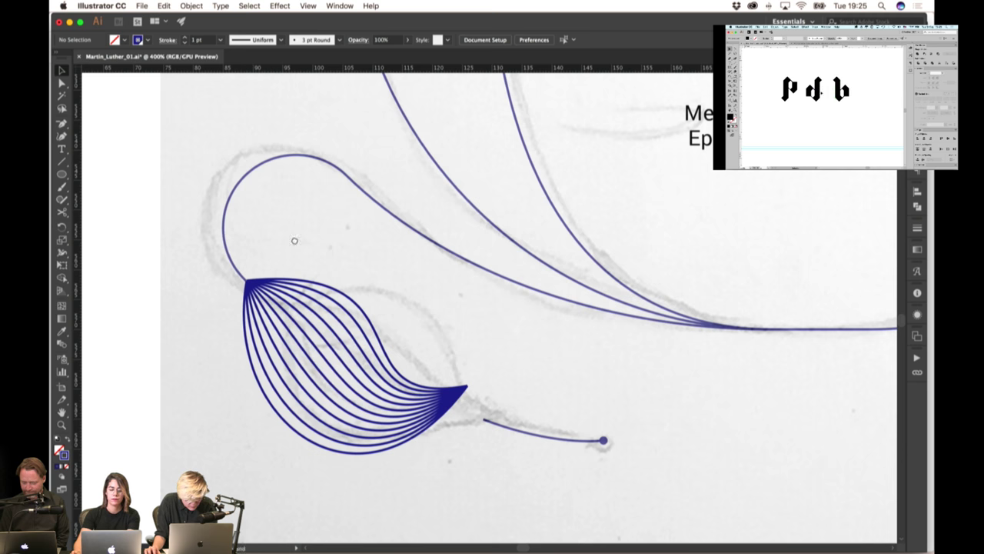
pyautogui.moveTo(246, 281)
pyautogui.mouseDown()
pyautogui.moveTo(254, 296)
pyautogui.moveTo(246, 281)
pyautogui.mouseUp()
pyautogui.press('r')
pyautogui.click(246, 282)
pyautogui.moveTo(497, 409); pyautogui.dragTo(515, 398)
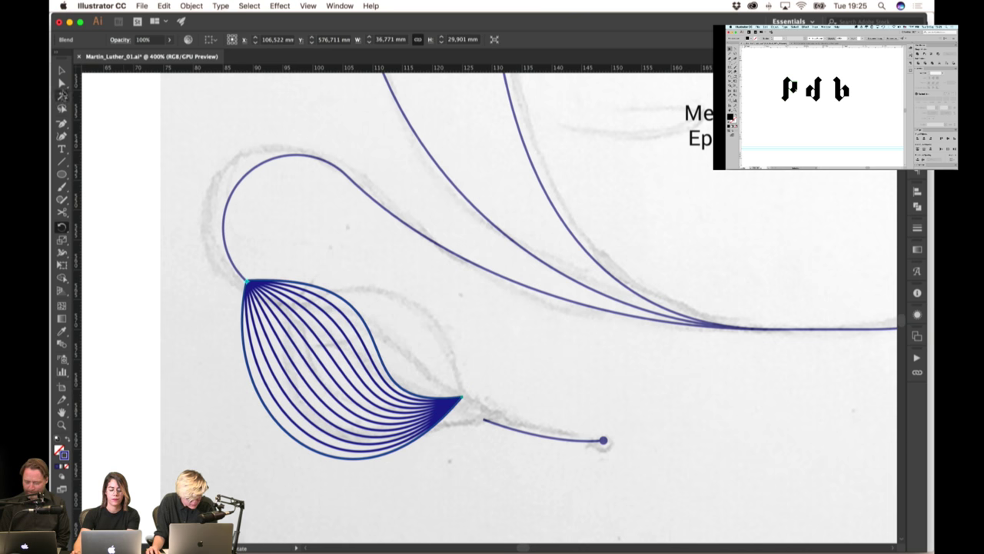
# Move the leaf's right tip onto the start of the short tail line that ends in a dot
pyautogui.click(61, 70)
pyautogui.scroll(-3, 369, 300)
pyautogui.hscroll(3, 369, 300)
pyautogui.hscroll(-1, 379, 373)
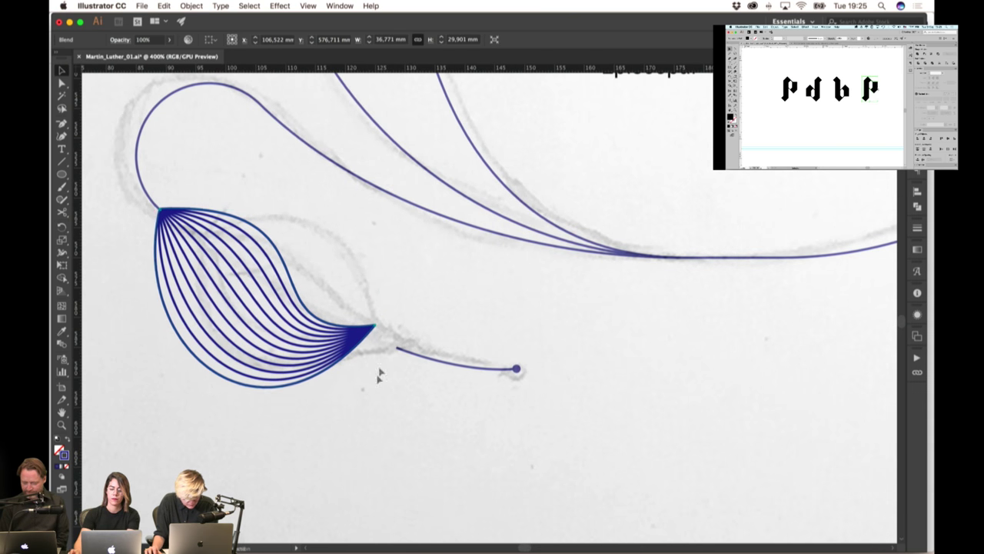
pyautogui.keyDown('super'); pyautogui.click(387, 314); pyautogui.keyUp('super')
pyautogui.keyDown('super'); pyautogui.moveTo(387, 315); pyautogui.dragTo(398, 349); pyautogui.keyUp('super')
pyautogui.keyDown('super'); pyautogui.click(413, 310); pyautogui.keyUp('super')
# Raise the upper curve's end handle, then pull both lower-curve handles in to make the leaf's underside shallower
pyautogui.keyDown('super'); pyautogui.click(375, 351); pyautogui.keyUp('super')
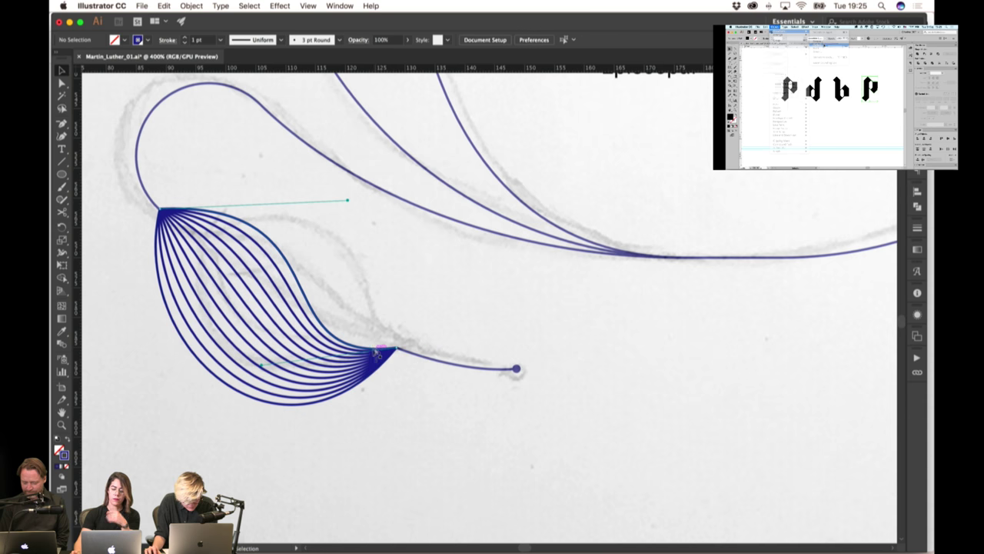
pyautogui.moveTo(262, 366)
pyautogui.keyDown('super'); pyautogui.mouseDown()
pyautogui.moveTo(295, 355)
pyautogui.moveTo(323, 316)
pyautogui.moveTo(313, 285)
pyautogui.mouseUp(); pyautogui.keyUp('super')
pyautogui.keyDown('super'); pyautogui.click(361, 384); pyautogui.keyUp('super')
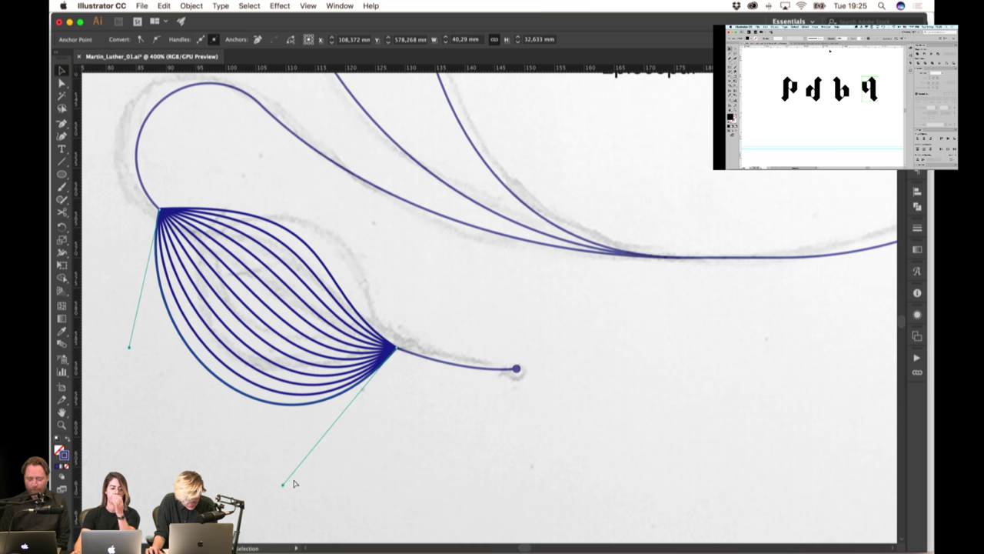
pyautogui.moveTo(283, 485); pyautogui.dragTo(224, 414)
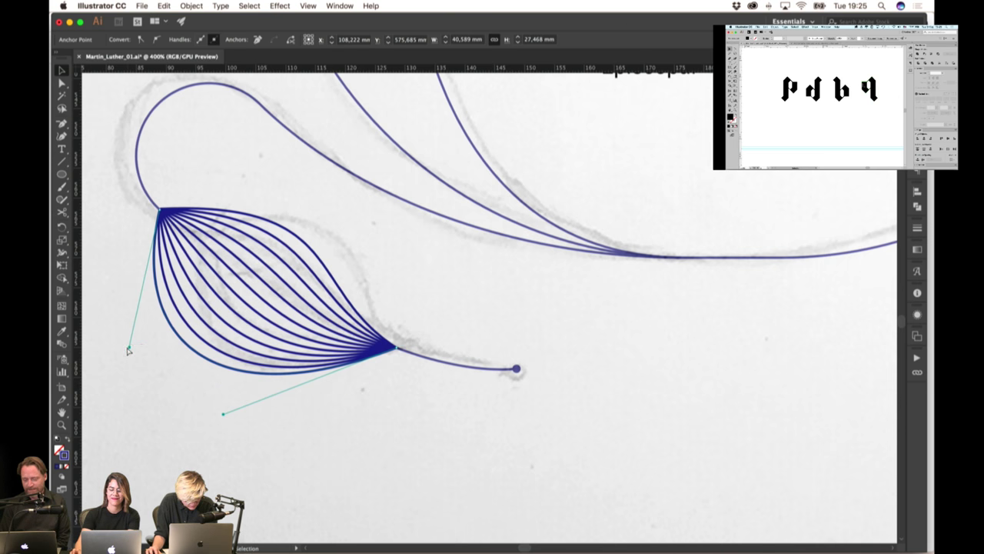
pyautogui.moveTo(129, 350); pyautogui.dragTo(164, 373)
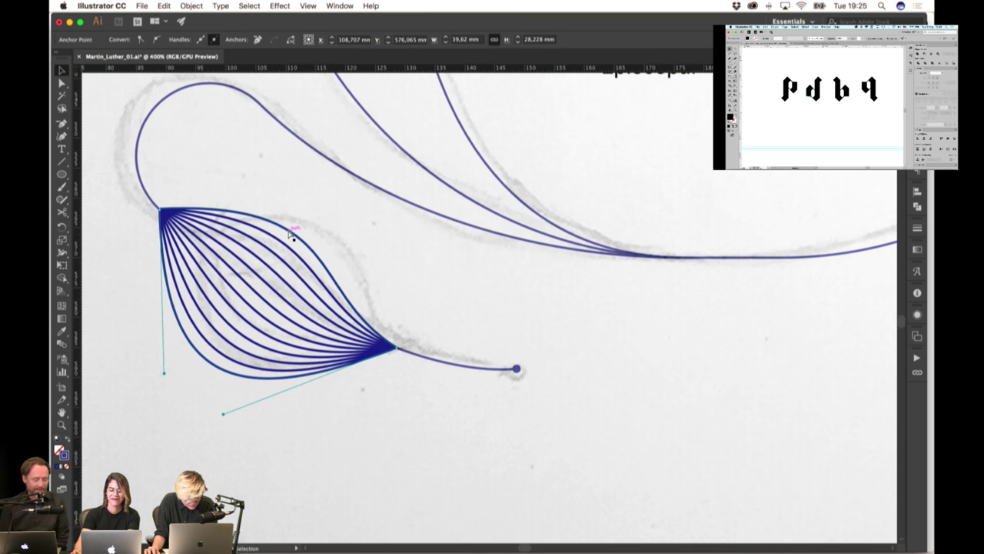
# Extend the upper curve's start handle outward and upward to fill out the leaf's top, then deselect it
pyautogui.moveTo(291, 235); pyautogui.dragTo(375, 185)
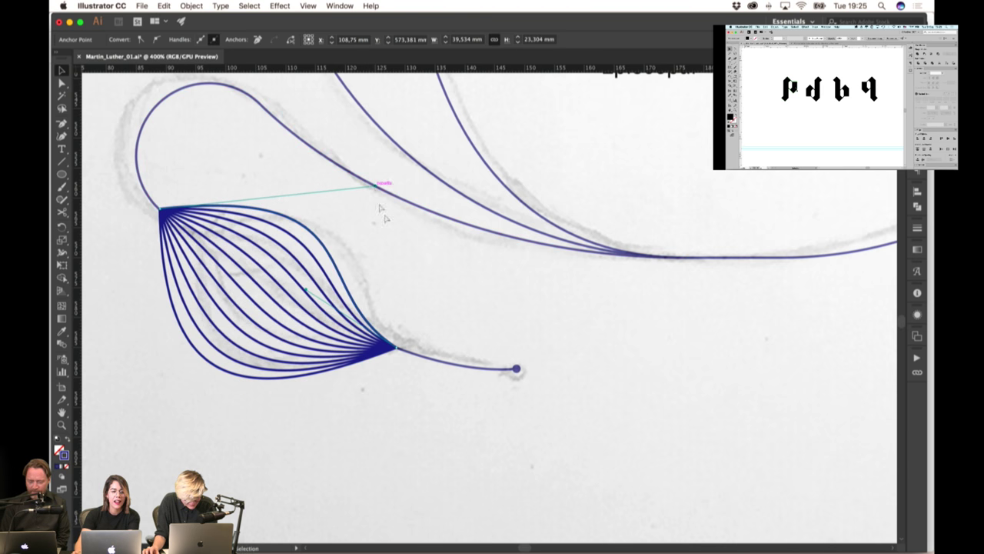
pyautogui.press('v')
pyautogui.click(360, 284)
# Transfer the leaf blend to the looped stem's layer, keeping it in the same position
pyautogui.click(341, 364)
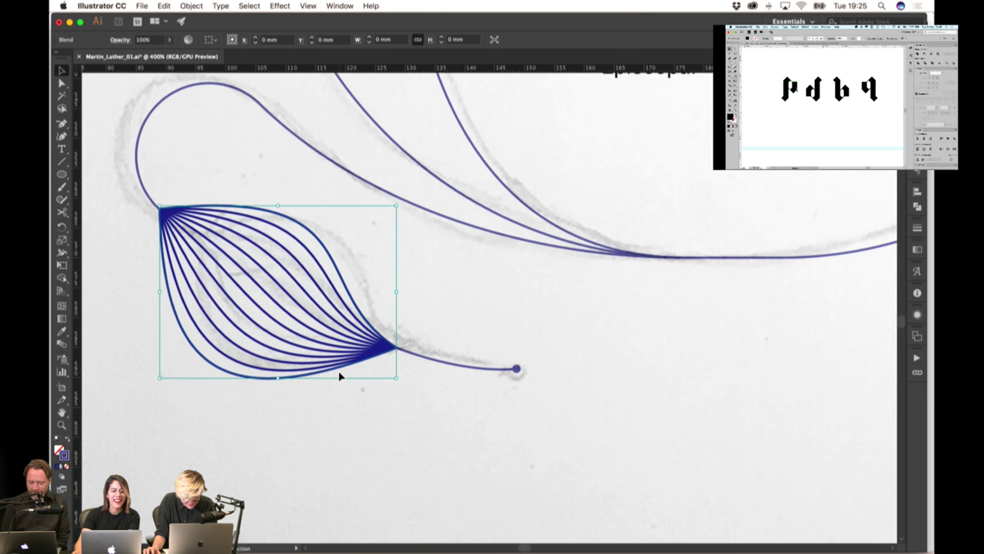
pyautogui.press('Delete')
pyautogui.moveTo(159, 208); pyautogui.dragTo(197, 300)
pyautogui.press('super+z')
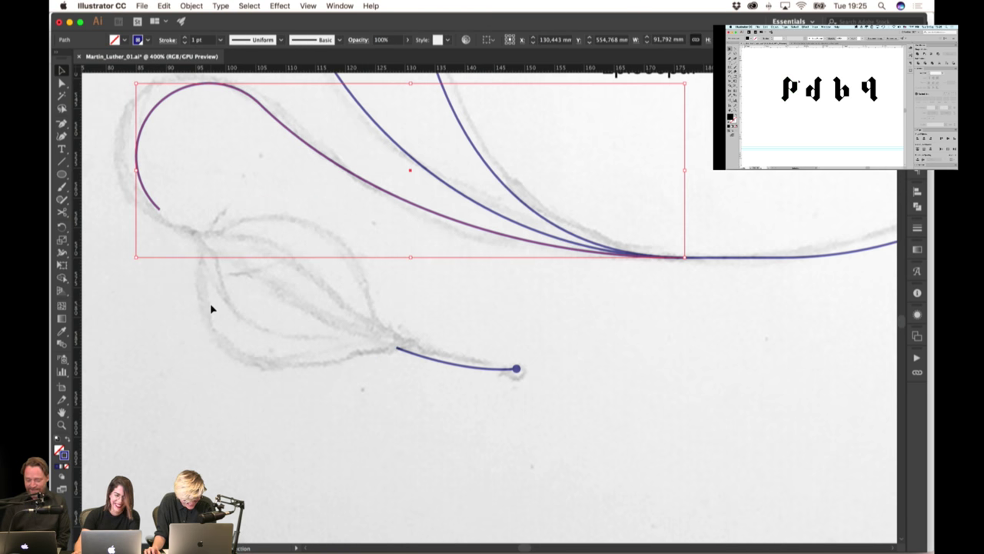
pyautogui.press('super+z')
pyautogui.click(257, 189)
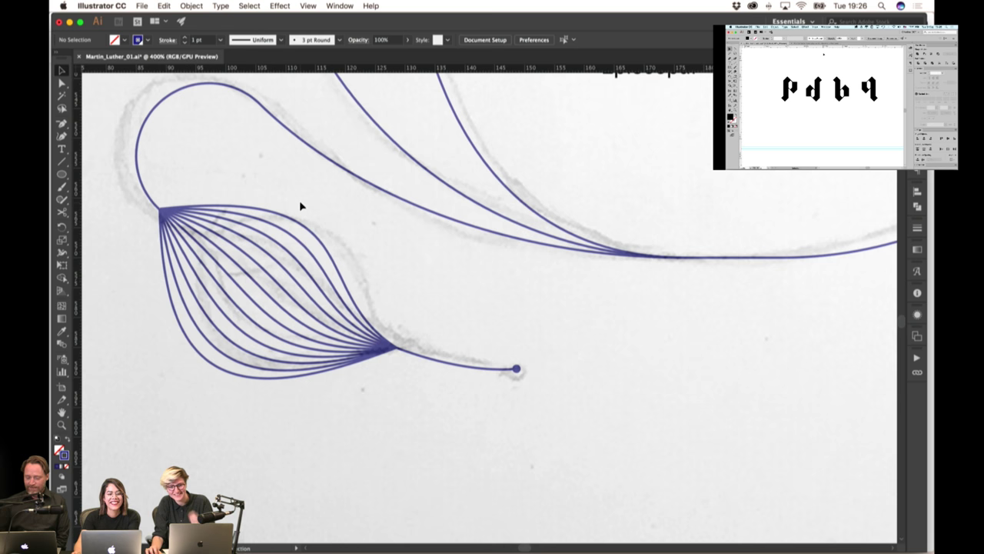
# Fine-tune the upper curve by shortening its start handle and extending its end handle inward
pyautogui.click(256, 210)
pyautogui.moveTo(377, 187); pyautogui.dragTo(358, 177)
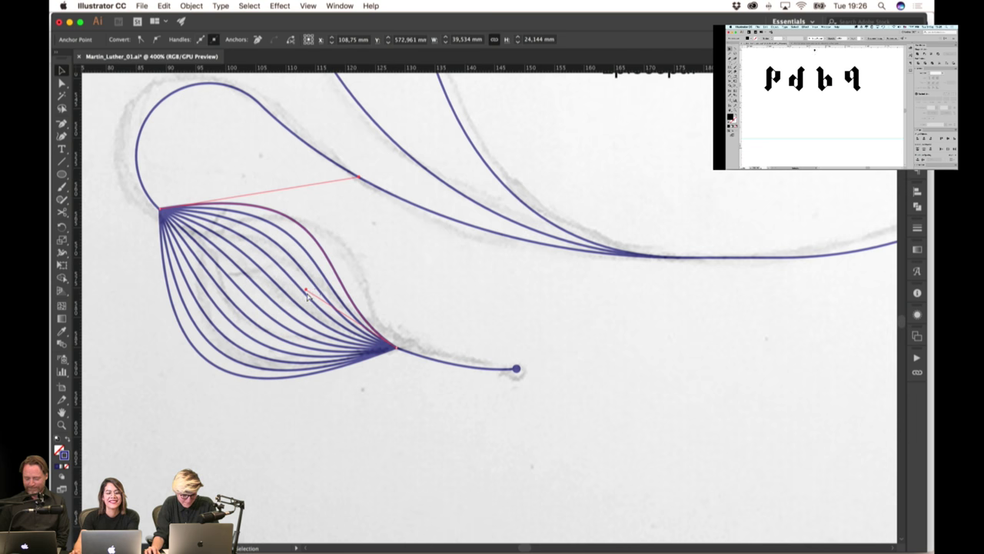
pyautogui.moveTo(305, 290); pyautogui.dragTo(286, 286)
pyautogui.press('v')
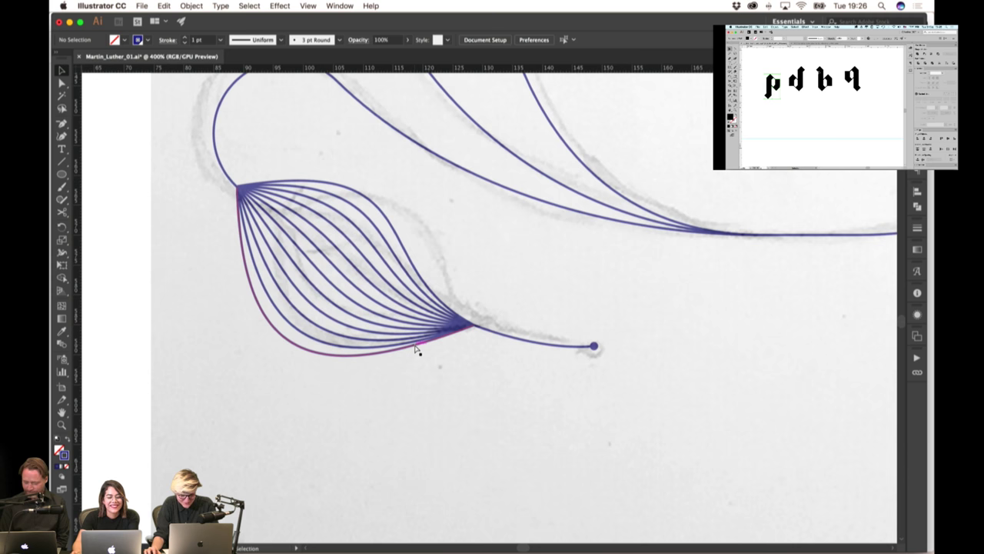
# Shorten the lower curve's end handle toward the right tip and deselect the leaf
pyautogui.click(416, 350)
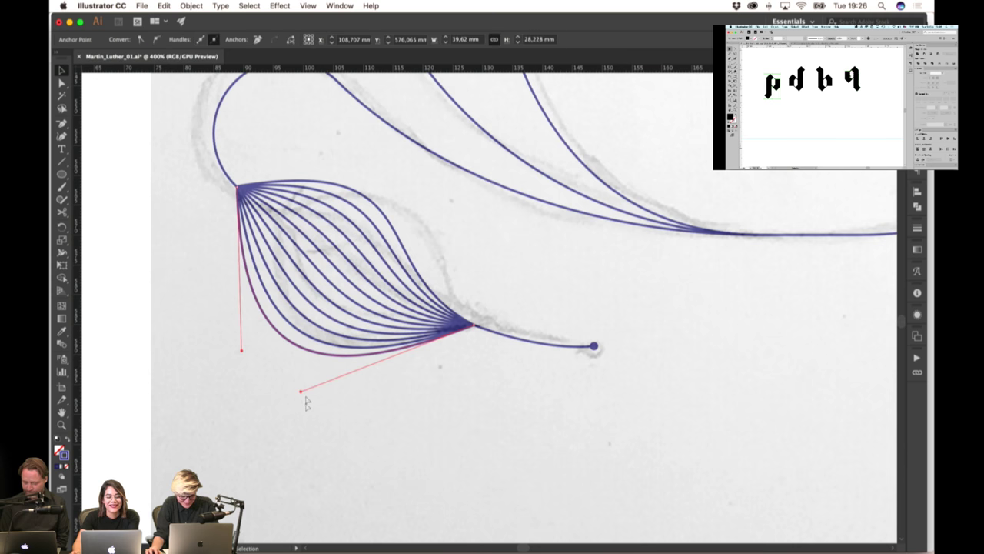
pyautogui.moveTo(301, 393); pyautogui.dragTo(337, 381)
pyautogui.click(489, 392)
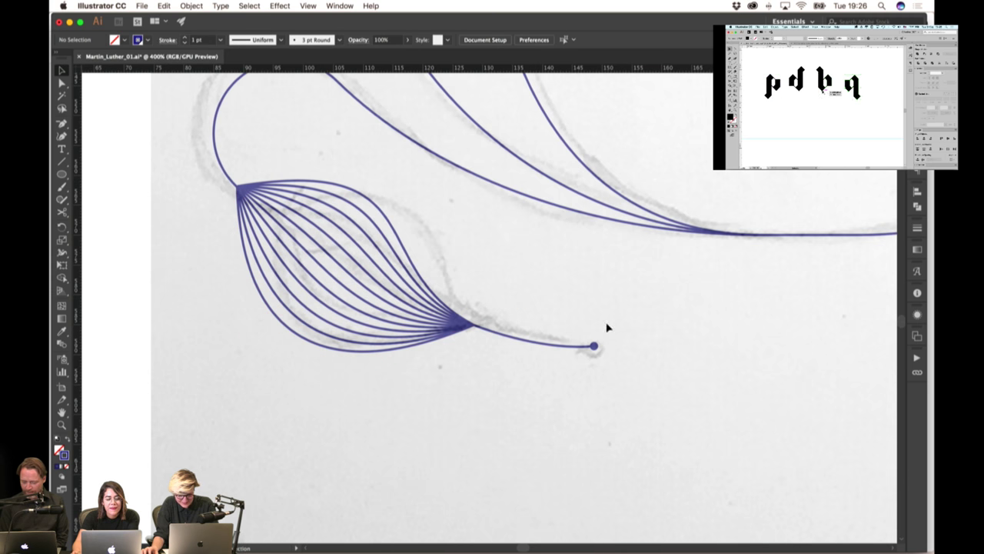
# Straighten the short tail line between the leaf's right tip and the end dot
pyautogui.click(537, 345)
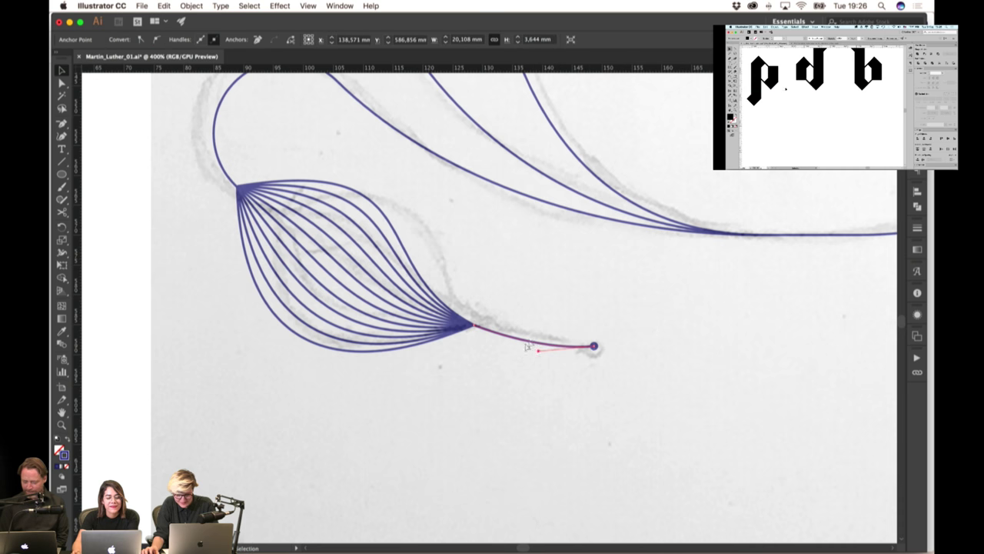
pyautogui.press('super+plus')
pyautogui.moveTo(610, 367); pyautogui.dragTo(505, 343)
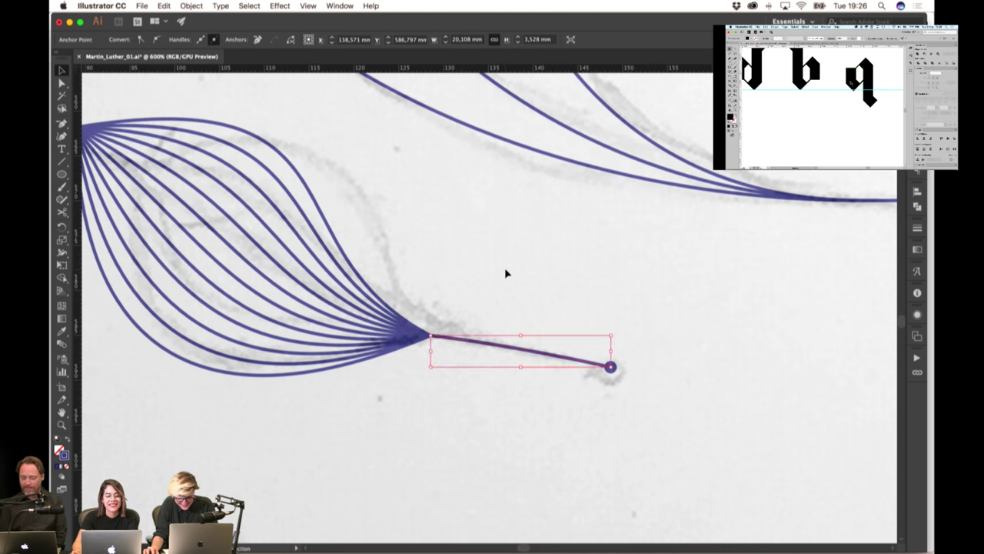
# Deselect the tail line and release the leaf blend into its two outline curves
pyautogui.click(450, 283)
pyautogui.scroll(-2, 450, 284)
pyautogui.moveTo(569, 405); pyautogui.dragTo(492, 408)
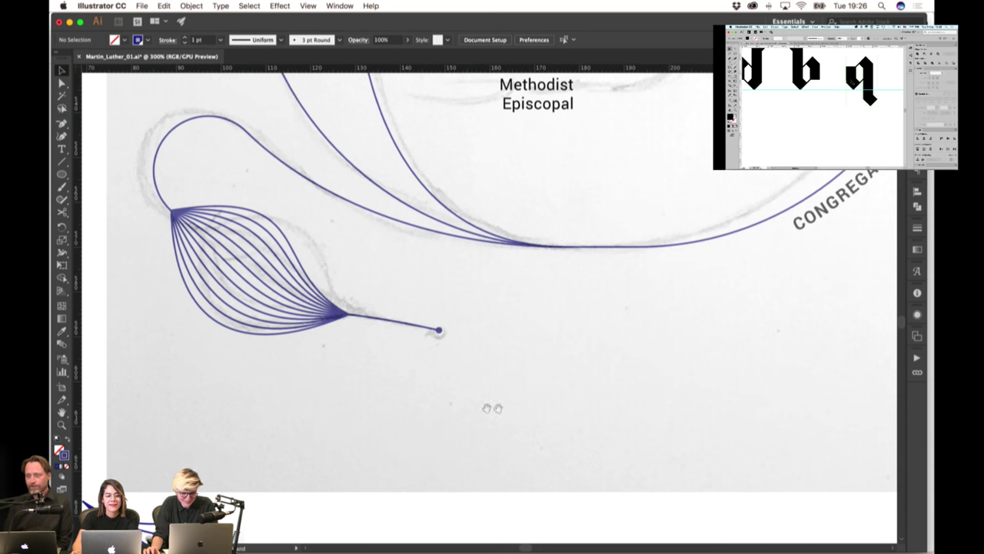
pyautogui.click(299, 308)
pyautogui.click(192, 5)
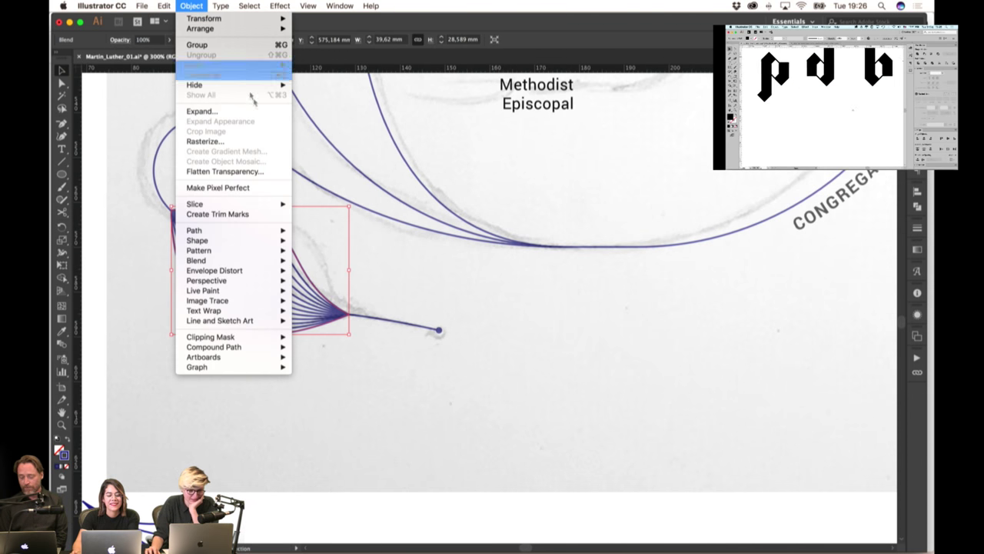
pyautogui.moveTo(246, 260)
pyautogui.click(323, 272)
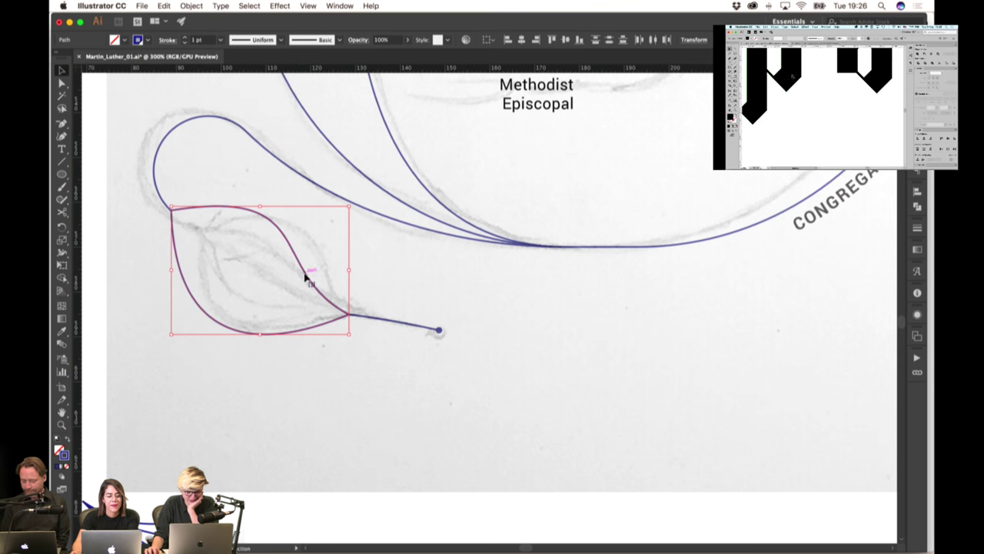
# Try to move the leaf's upper curve on its own, and undo the change
pyautogui.click(318, 277)
pyautogui.click(306, 273)
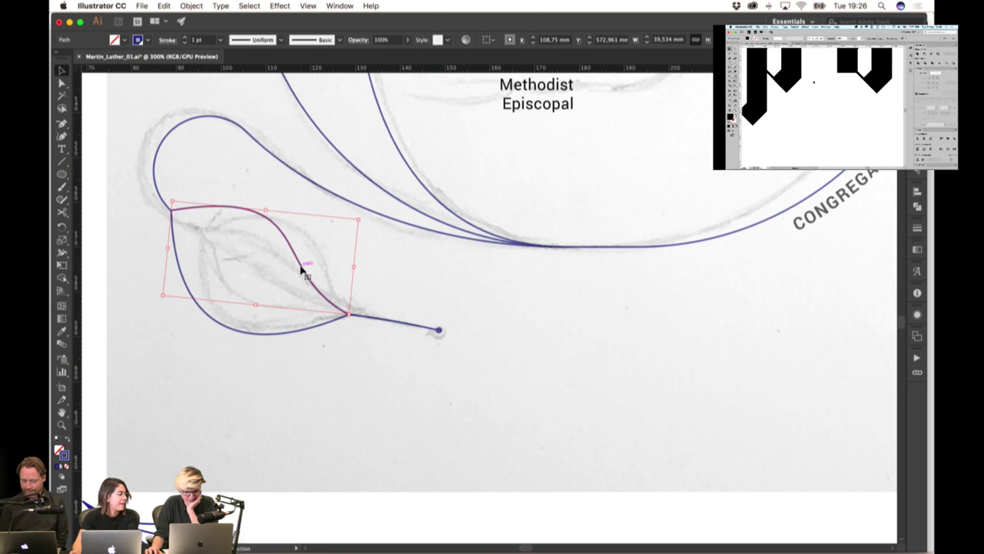
pyautogui.moveTo(301, 268); pyautogui.dragTo(323, 239)
pyautogui.press('cmd+z')
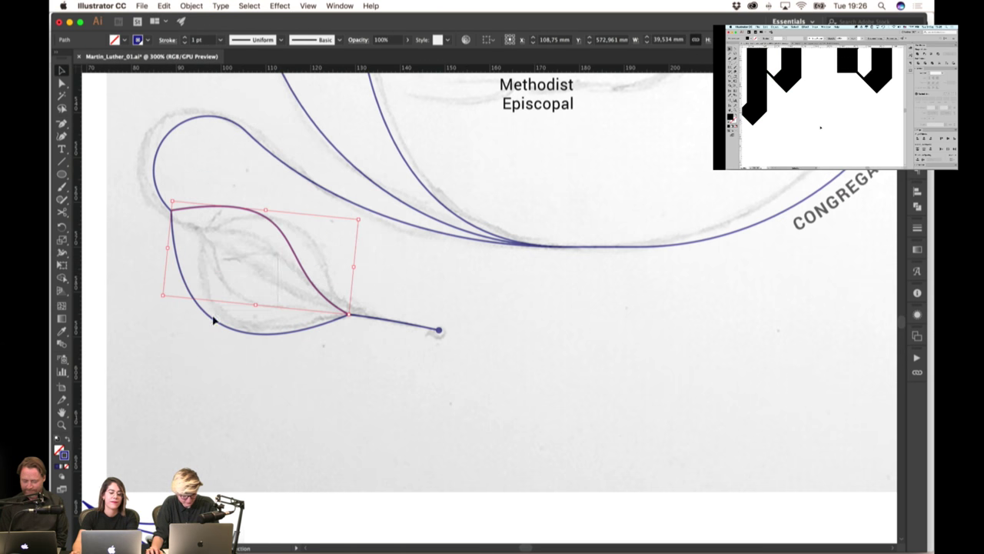
# Blend the leaf's upper and lower outline curves together again
pyautogui.click(231, 312)
pyautogui.click(299, 268)
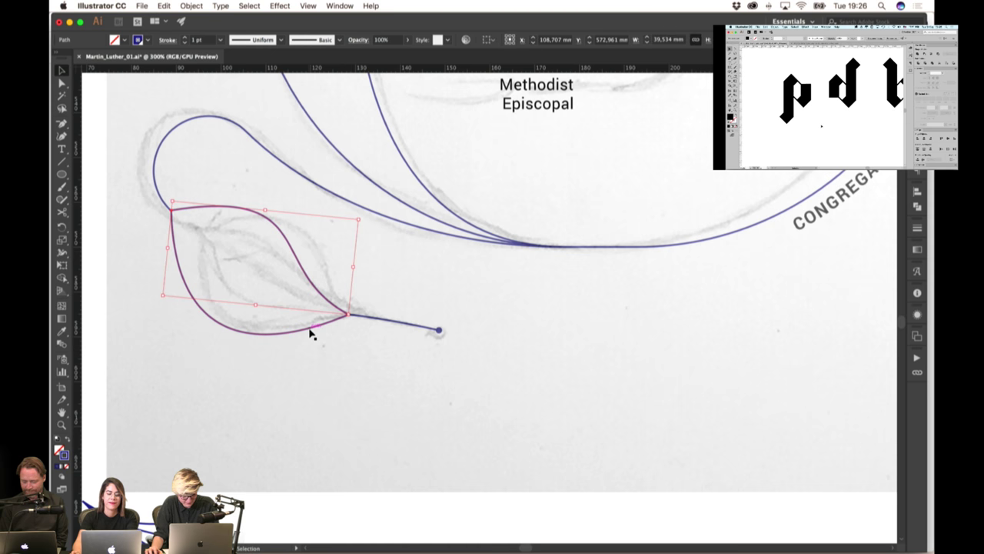
pyautogui.click(192, 5)
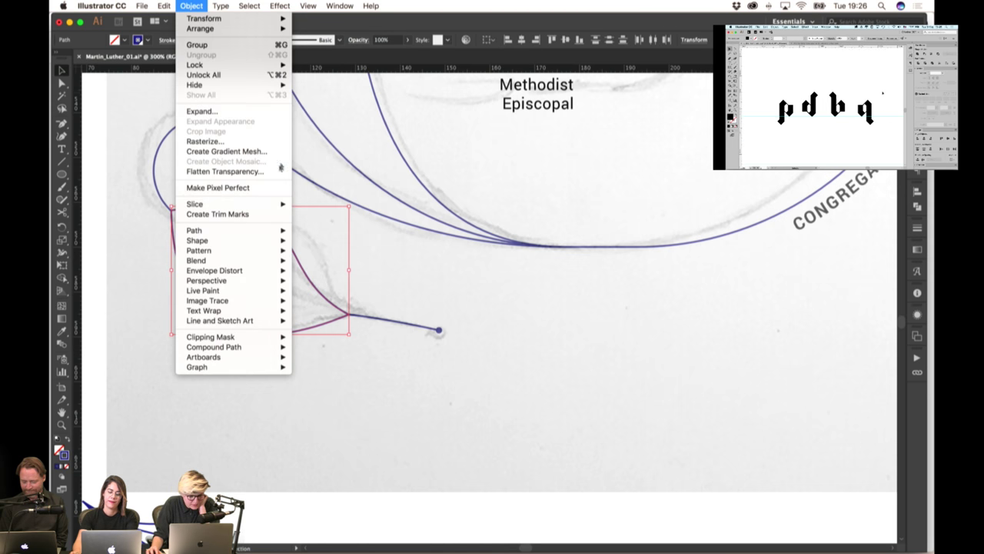
pyautogui.moveTo(262, 260)
pyautogui.click(322, 260)
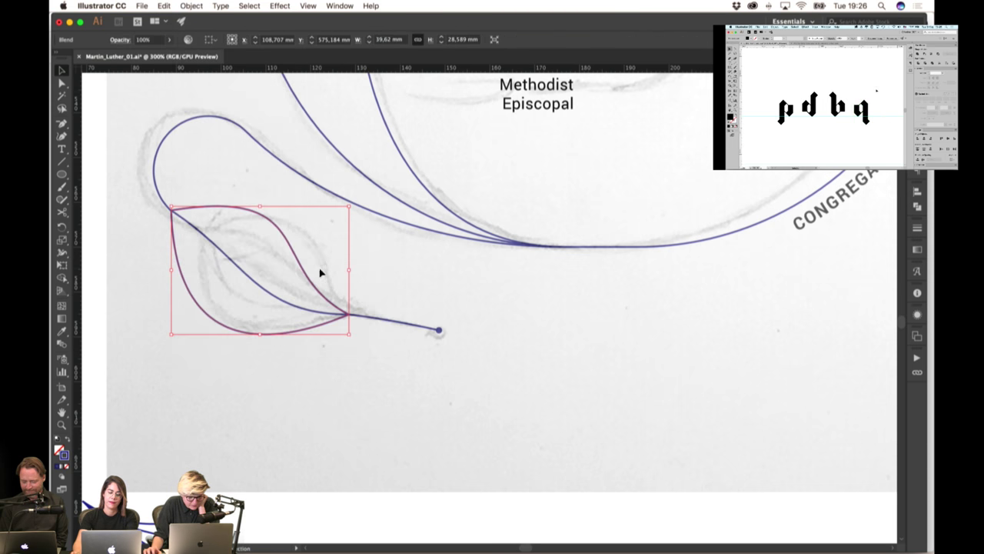
# Switch the leaf blend's spacing to Specified Steps and try 10 steps with the preview enabled
pyautogui.click(201, 5)
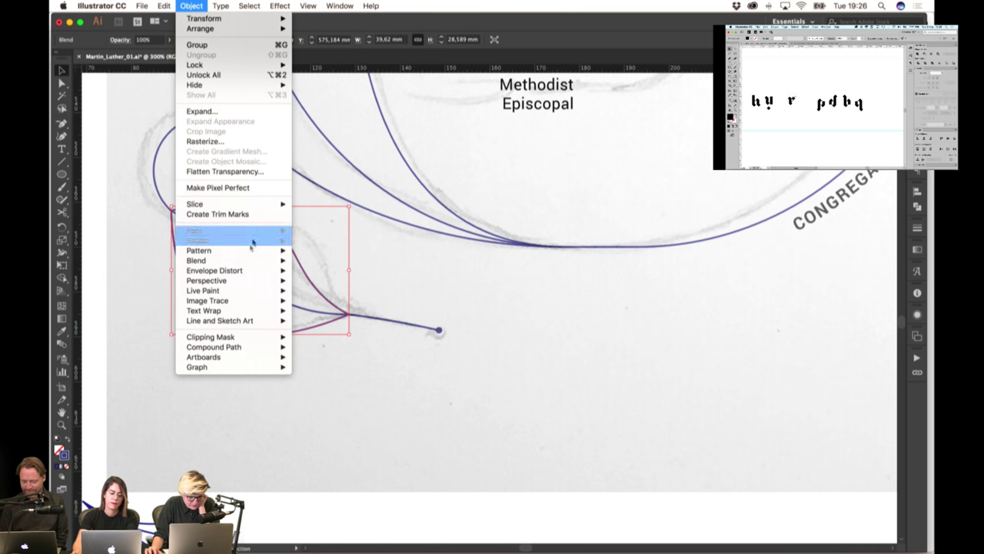
pyautogui.moveTo(243, 262)
pyautogui.click(312, 287)
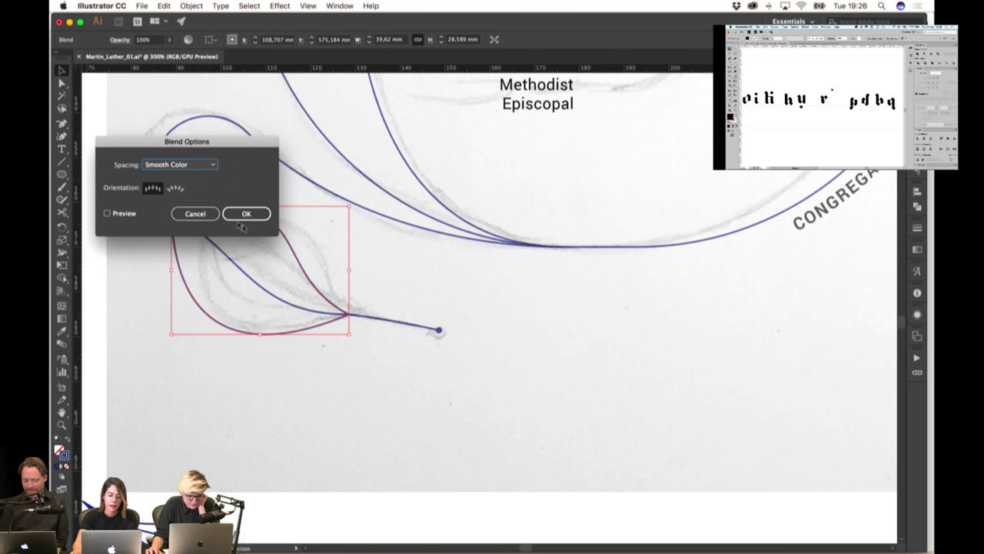
pyautogui.click(180, 164)
pyautogui.click(183, 188)
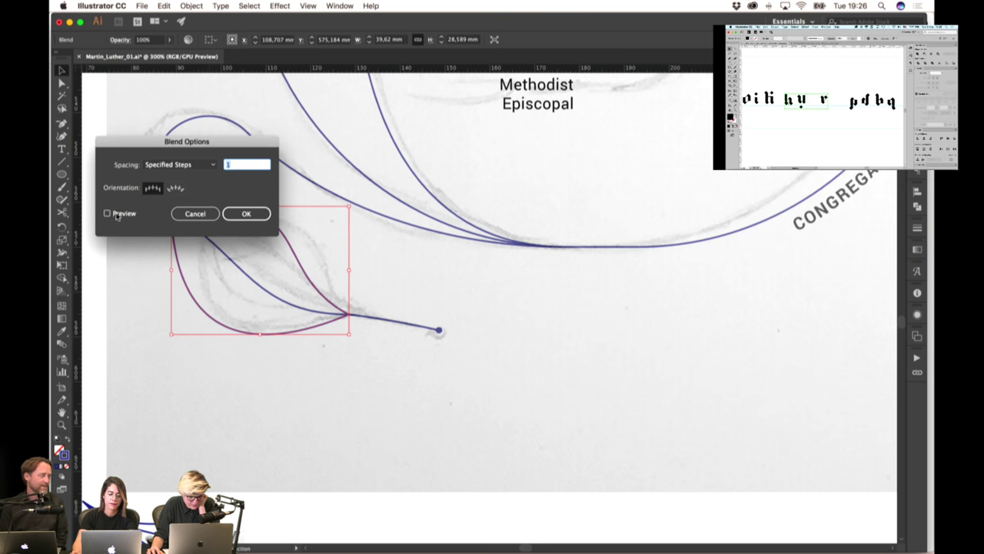
pyautogui.click(118, 214)
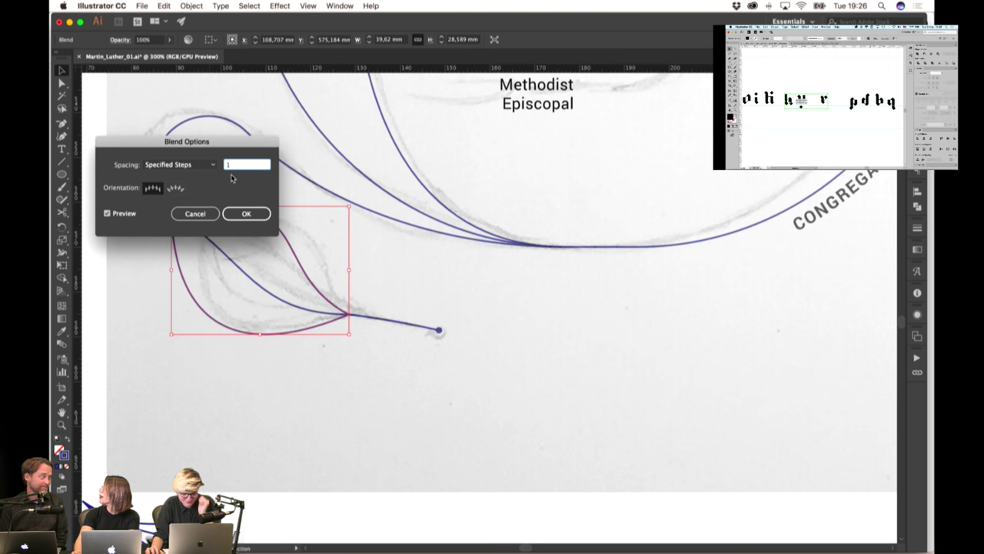
pyautogui.press('Tab')
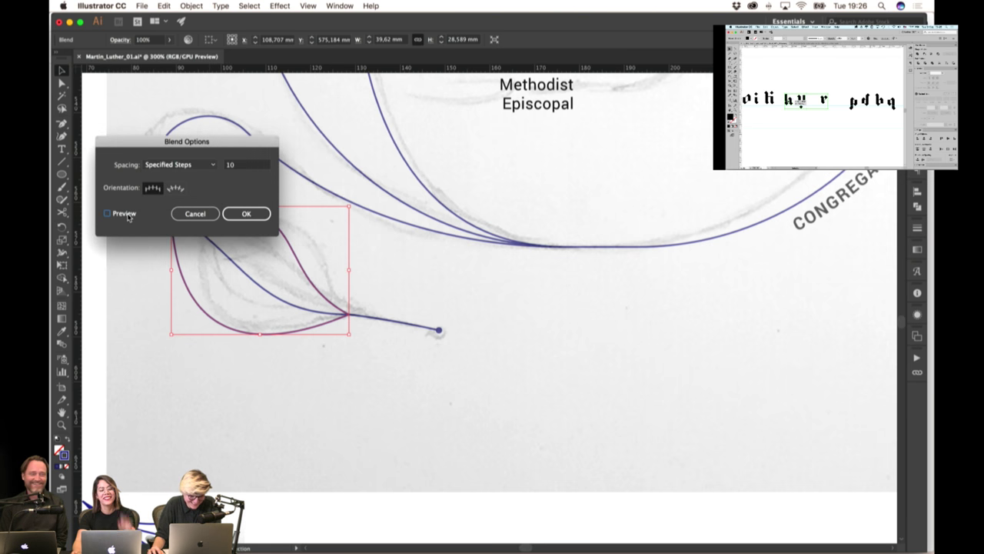
# Set the leaf blend to 5 specified steps, refresh the preview, apply the options and deselect the leaf
pyautogui.doubleClick(233, 164)
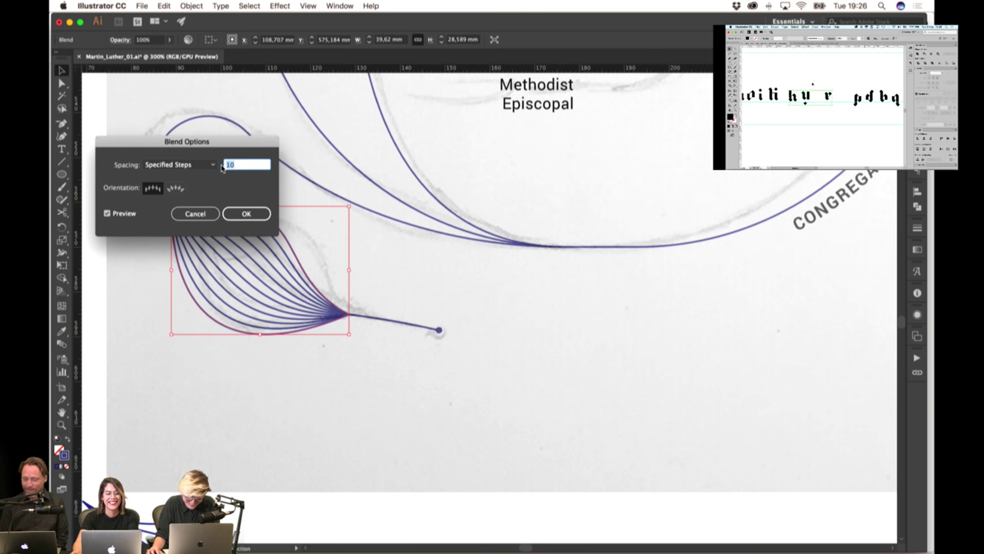
pyautogui.write('7')
pyautogui.doubleClick(229, 164)
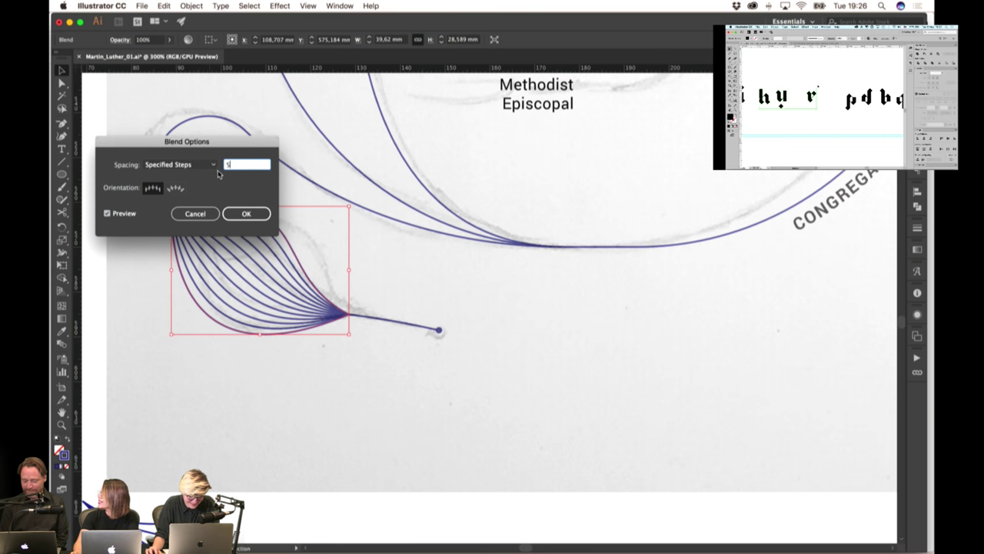
pyautogui.click(125, 215)
pyautogui.click(125, 215)
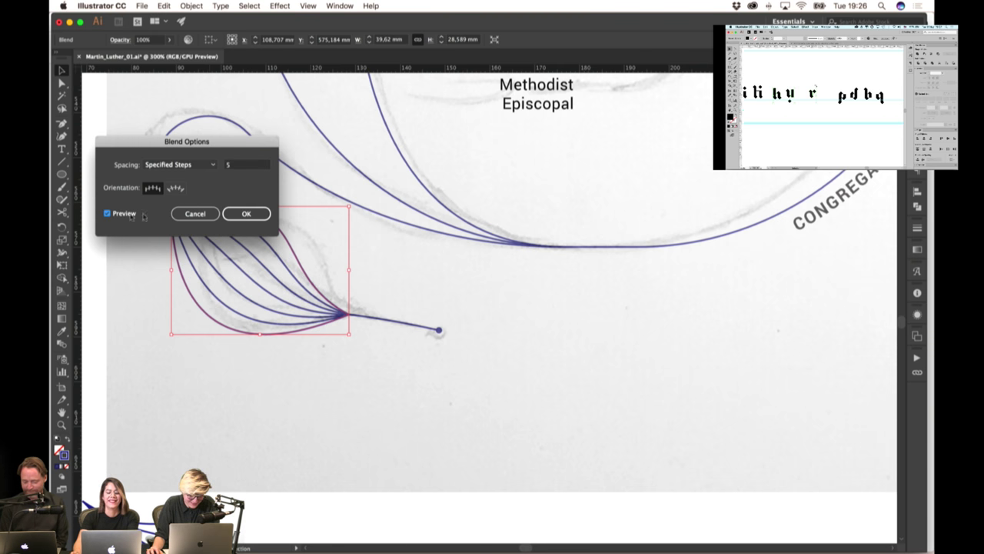
pyautogui.click(246, 214)
pyautogui.click(445, 288)
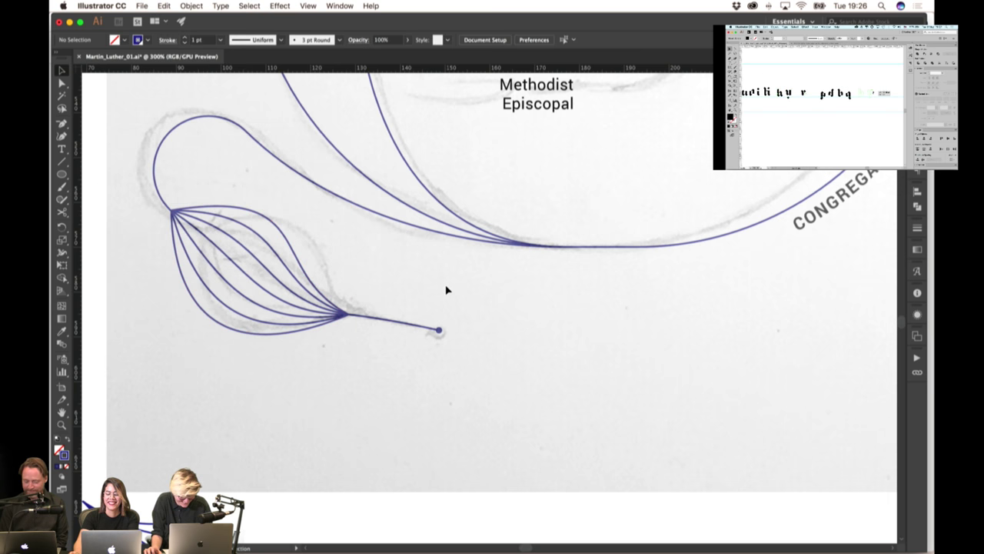
# Bend the tail line between the leaf tip and the end dot into an upward arch and deselect it
pyautogui.moveTo(485, 343); pyautogui.dragTo(585, 328)
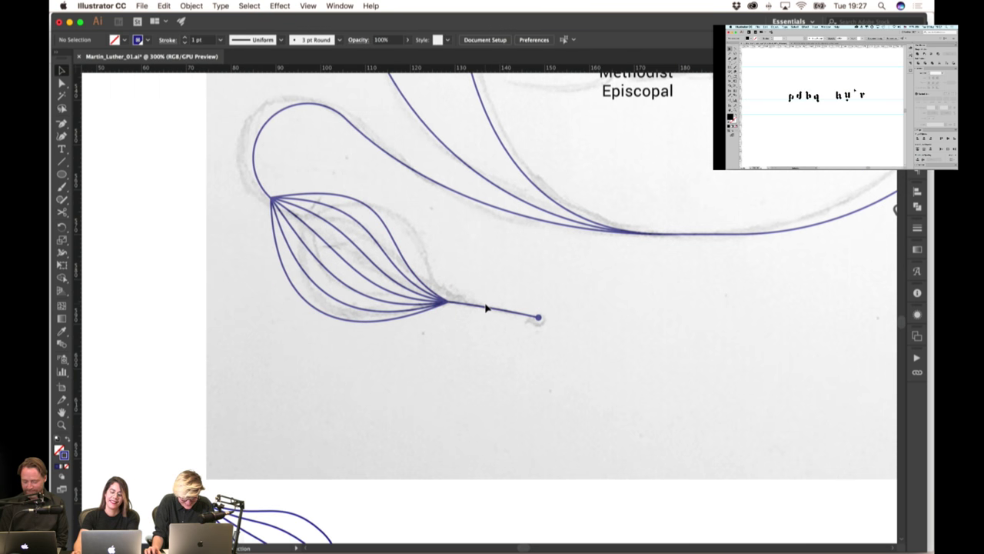
pyautogui.press('super+equal')
pyautogui.press('super+equal')
pyautogui.press('super+equal')
pyautogui.click(493, 317)
pyautogui.moveTo(493, 317); pyautogui.dragTo(482, 285)
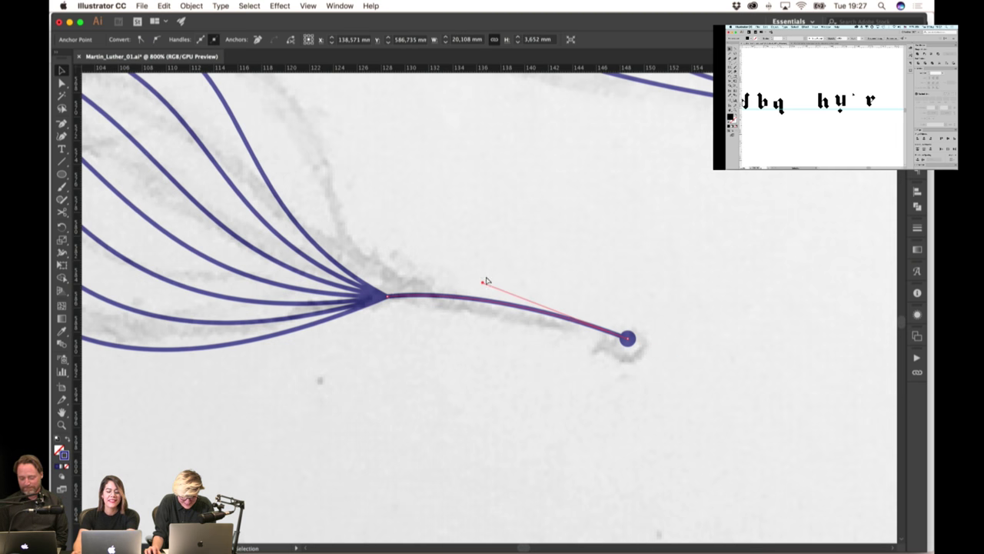
pyautogui.click(503, 284)
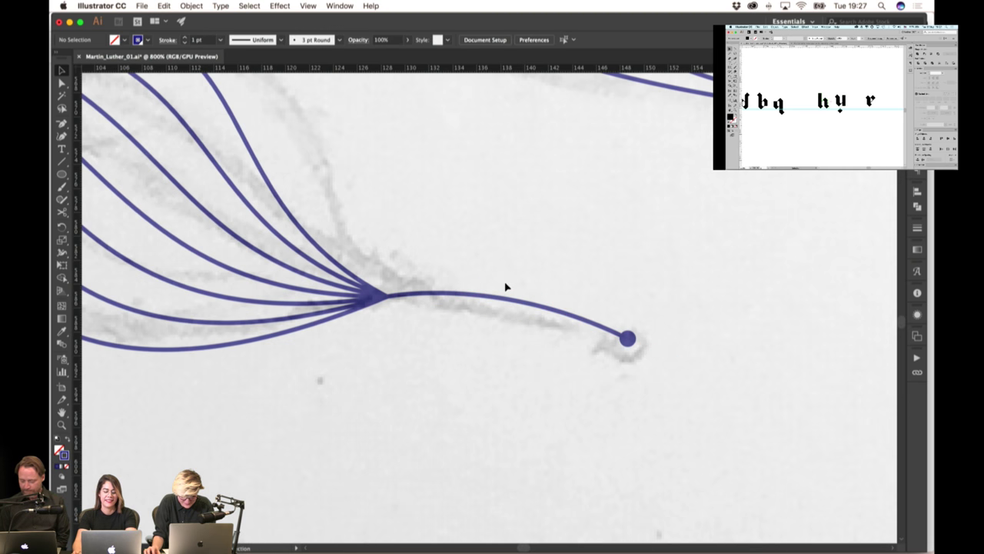
# Scale the leaf and tail down together toward the stem joint to about 51.67 by 24.73 mm
pyautogui.scroll(-3, 501, 287)
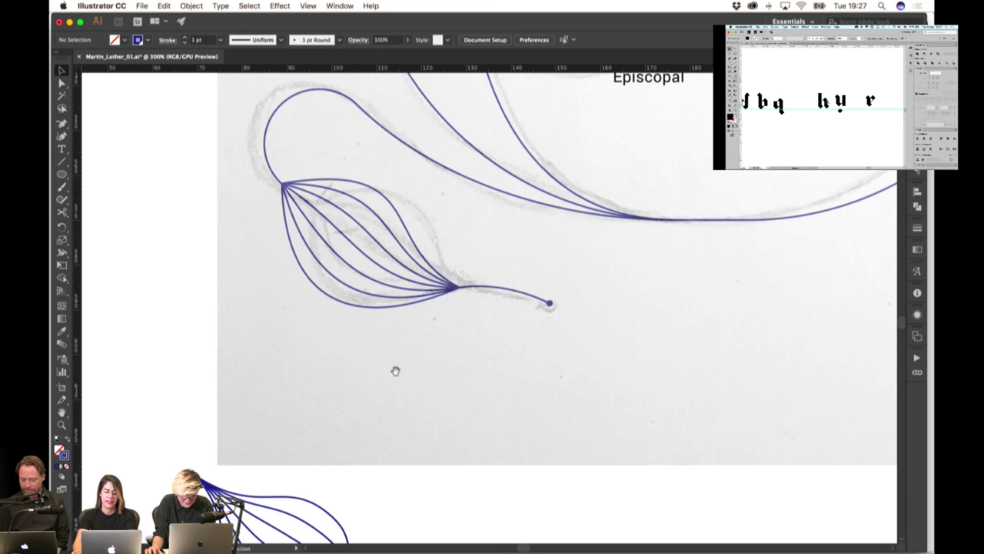
pyautogui.scroll(-5, 395, 371)
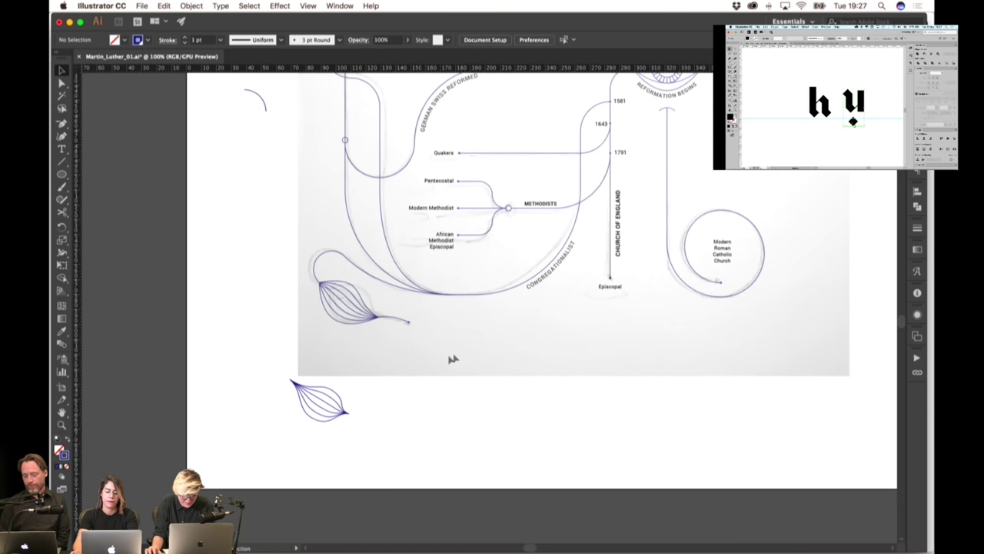
pyautogui.scroll(2, 453, 359)
pyautogui.hscroll(3, 453, 359)
pyautogui.scroll(3, 295, 355)
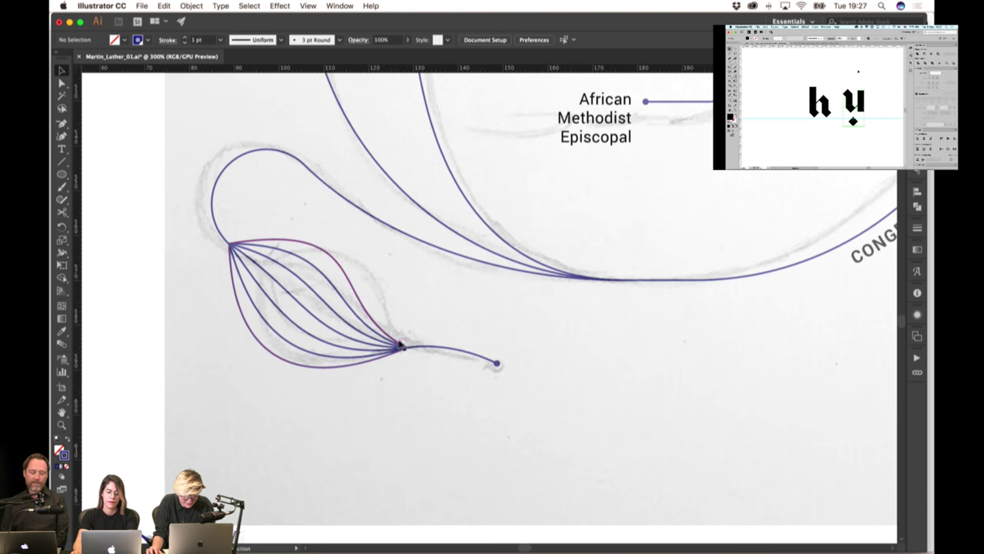
pyautogui.click(400, 347)
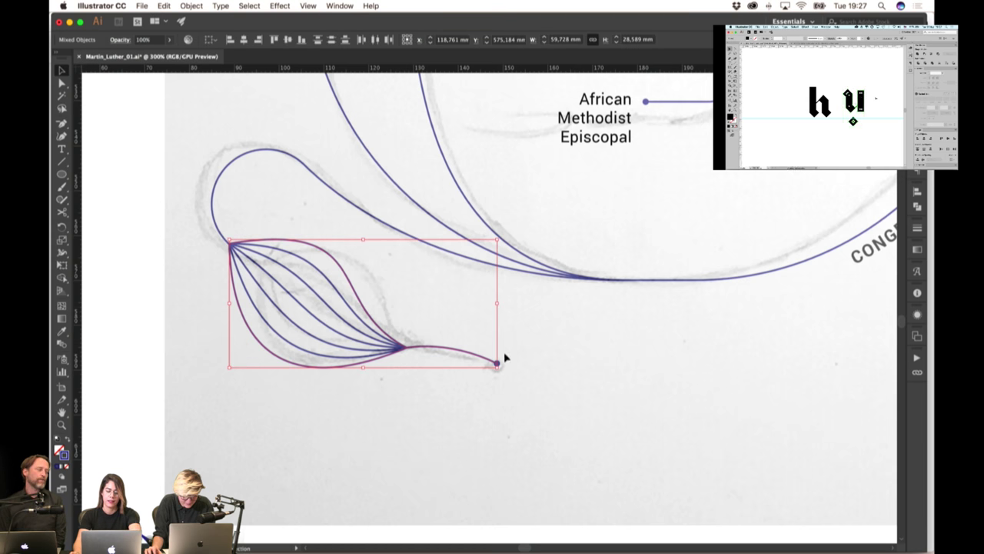
pyautogui.moveTo(497, 363); pyautogui.dragTo(461, 350)
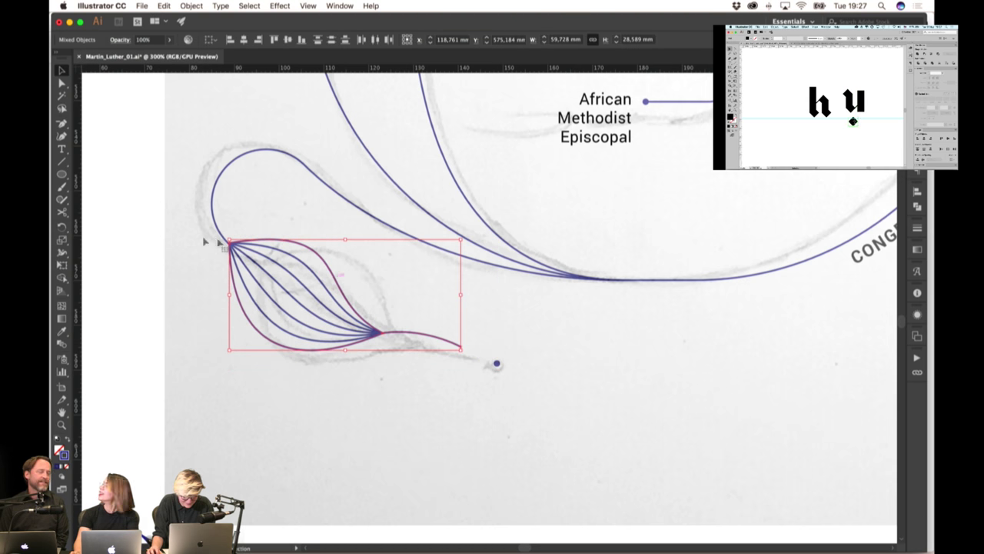
# Move the end dot onto the tip of the shortened tail and deselect it
pyautogui.scroll(2, 240, 240)
pyautogui.moveTo(217, 256)
pyautogui.mouseDown()
pyautogui.moveTo(228, 272)
pyautogui.moveTo(216, 250)
pyautogui.mouseUp()
pyautogui.hscroll(4, 624, 419)
pyautogui.scroll(-3, 624, 419)
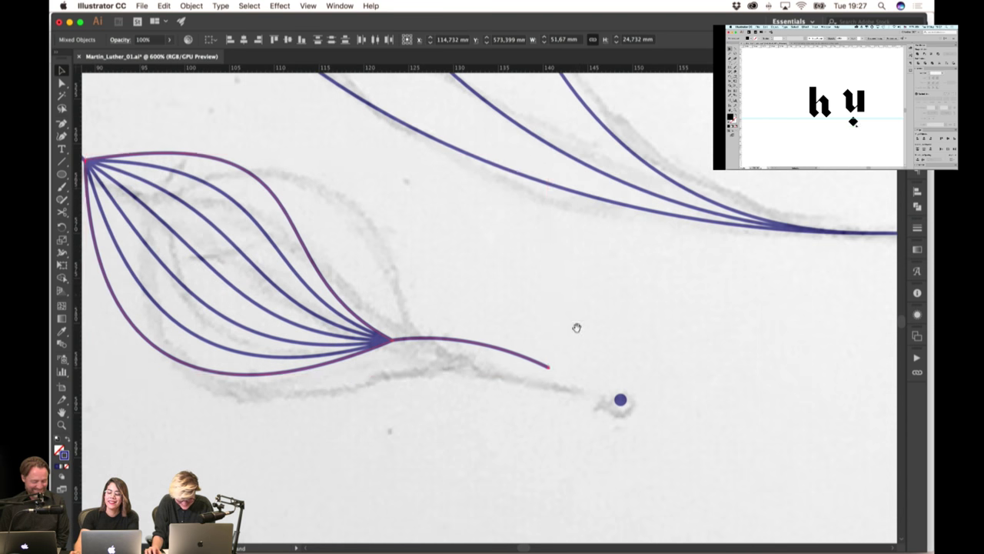
pyautogui.scroll(1, 584, 362)
pyautogui.moveTo(634, 413); pyautogui.dragTo(539, 369)
pyautogui.click(548, 356)
pyautogui.scroll(-4, 512, 341)
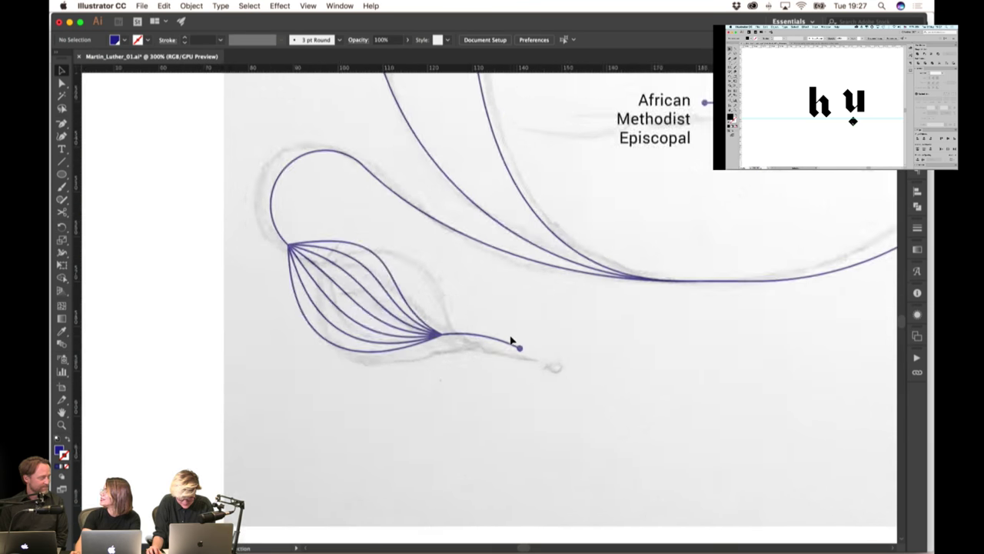
# Examine the leaf's fit within the whole line diagram and look over the original boxed denomination flowchart
pyautogui.moveTo(663, 361); pyautogui.dragTo(570, 386)
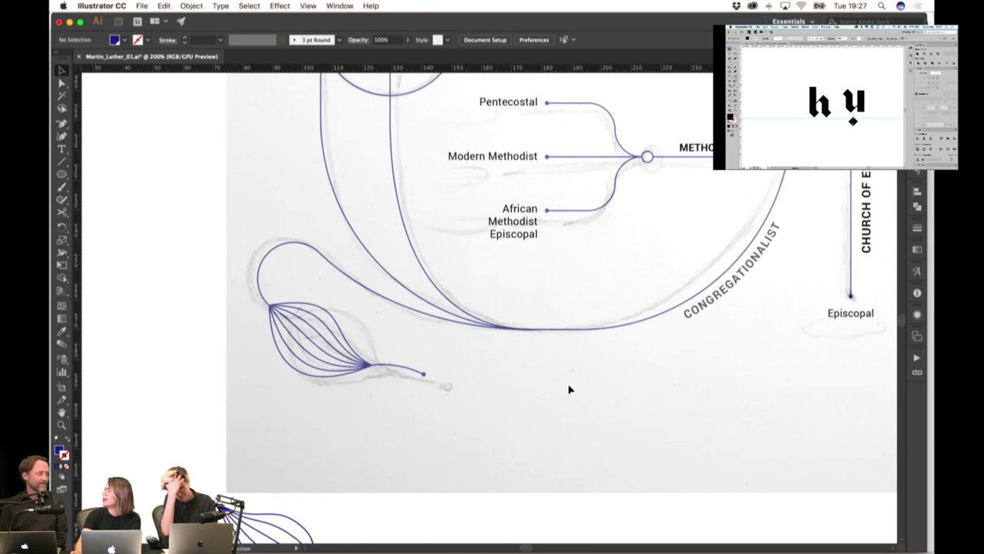
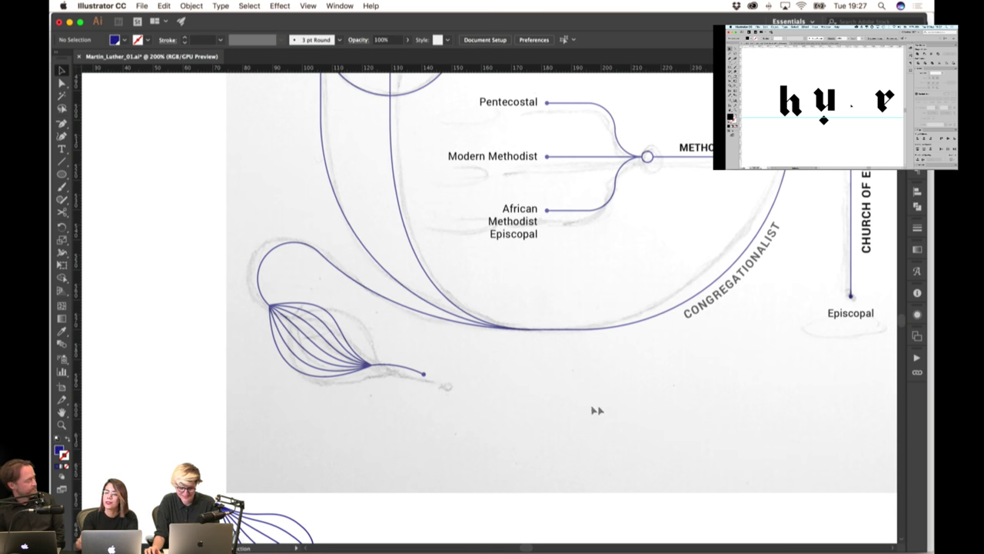
pyautogui.hotkey('ctrl', '-')
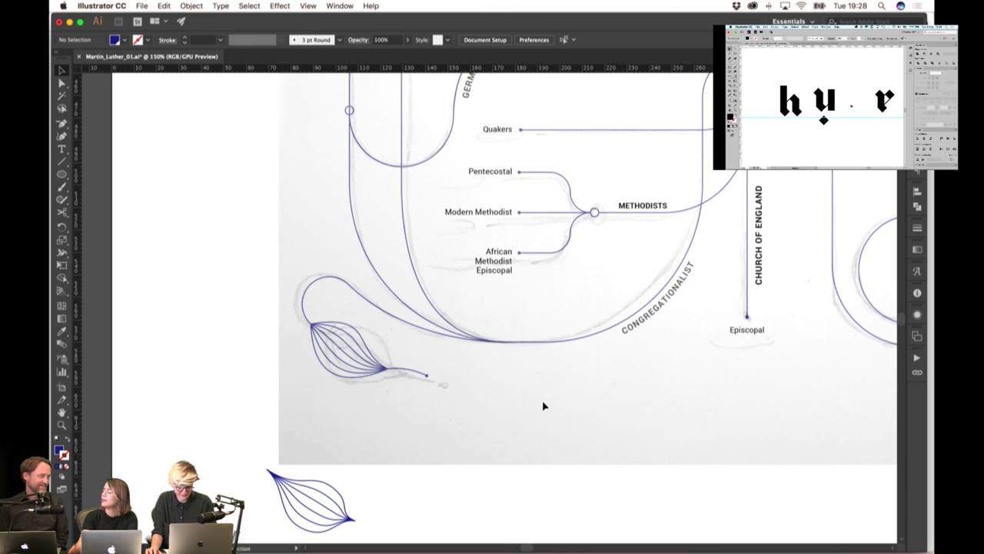
pyautogui.moveTo(603, 391); pyautogui.dragTo(569, 416)
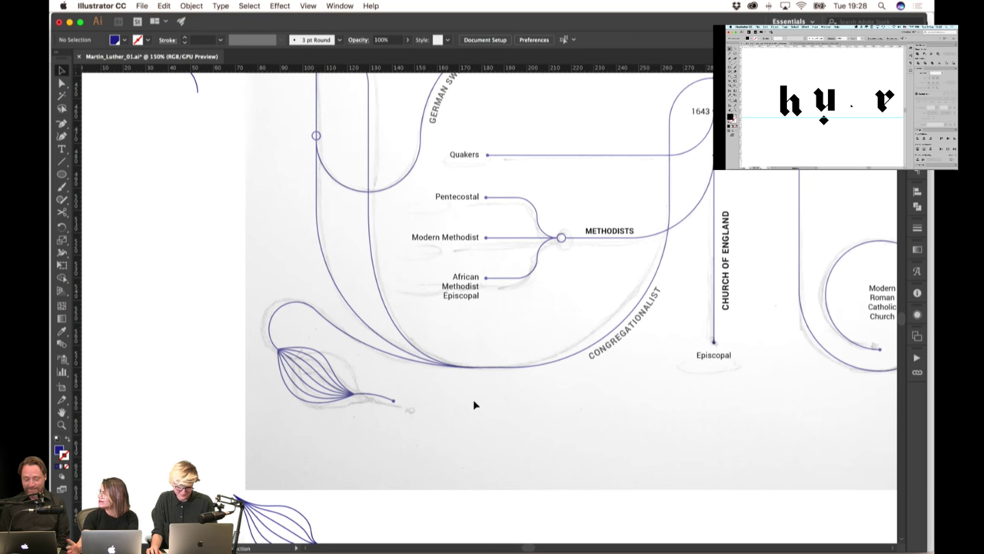
pyautogui.press('super+minus')
pyautogui.moveTo(652, 420); pyautogui.dragTo(567, 486)
pyautogui.moveTo(736, 372); pyautogui.dragTo(739, 394)
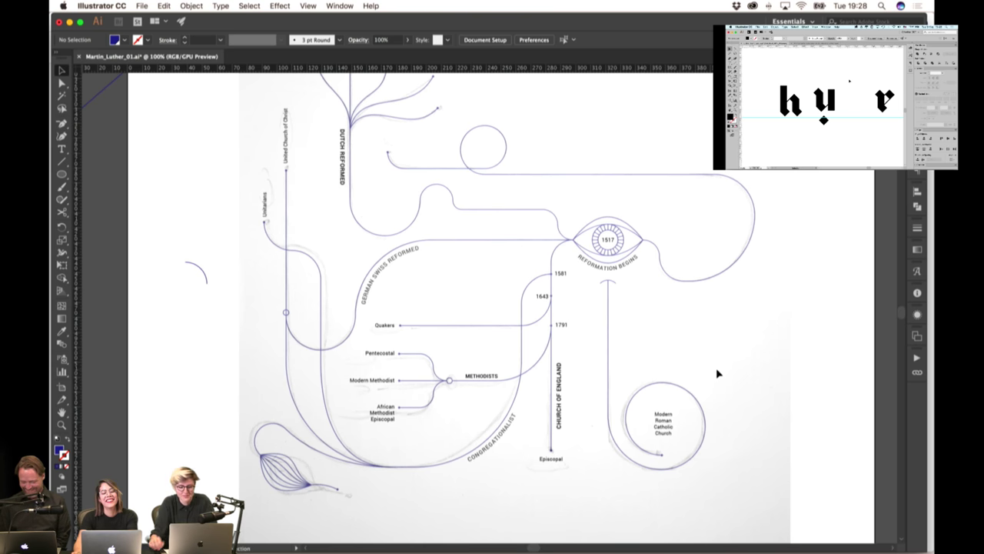
pyautogui.scroll(3, 716, 368)
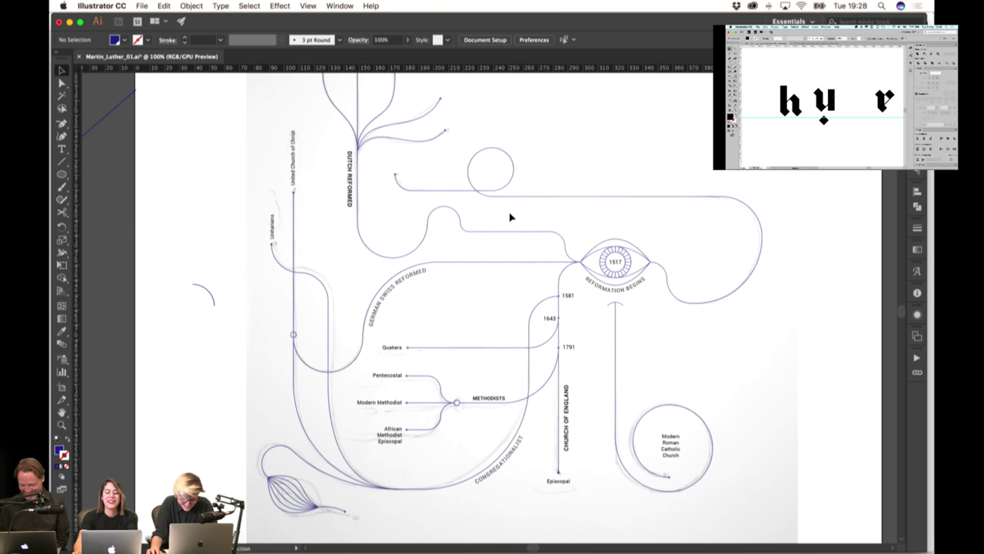
pyautogui.hscroll(-10, 356, 244)
pyautogui.scroll(3, 356, 244)
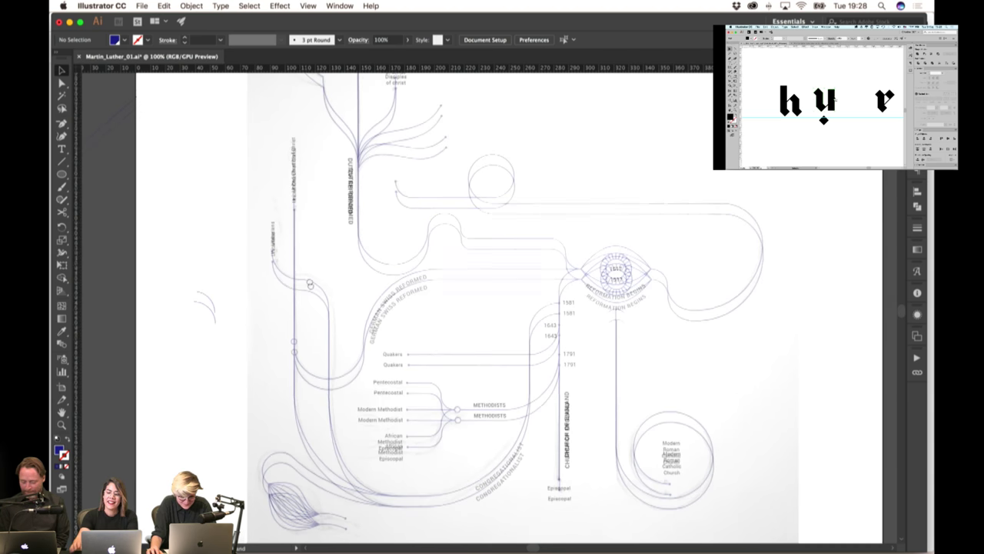
pyautogui.hscroll(-15, 373, 328)
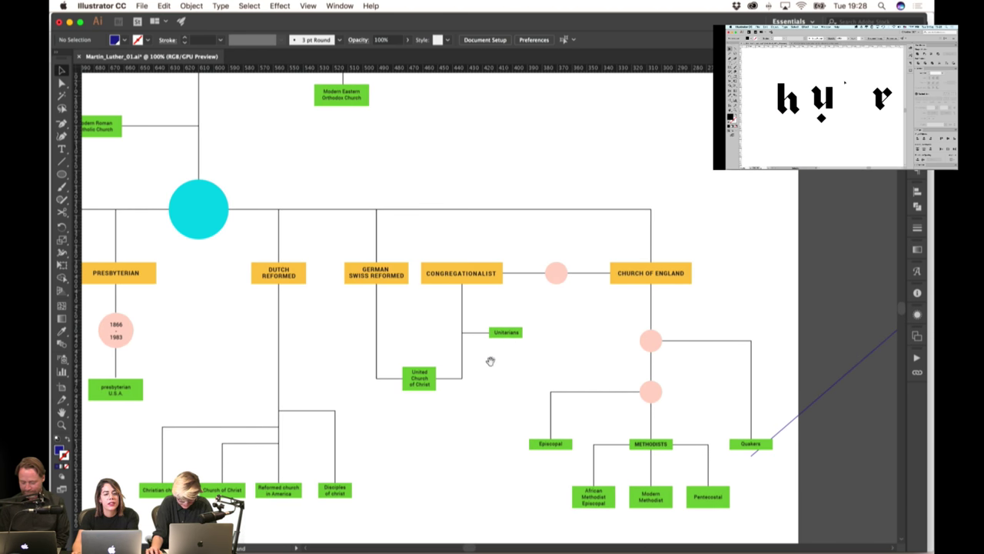
# Copy the PRESBYTERIAN, 1866-1983 and presbyterian U.S.A. texts from the boxed flowchart and paste them into the line diagram
pyautogui.hscroll(-3, 491, 360)
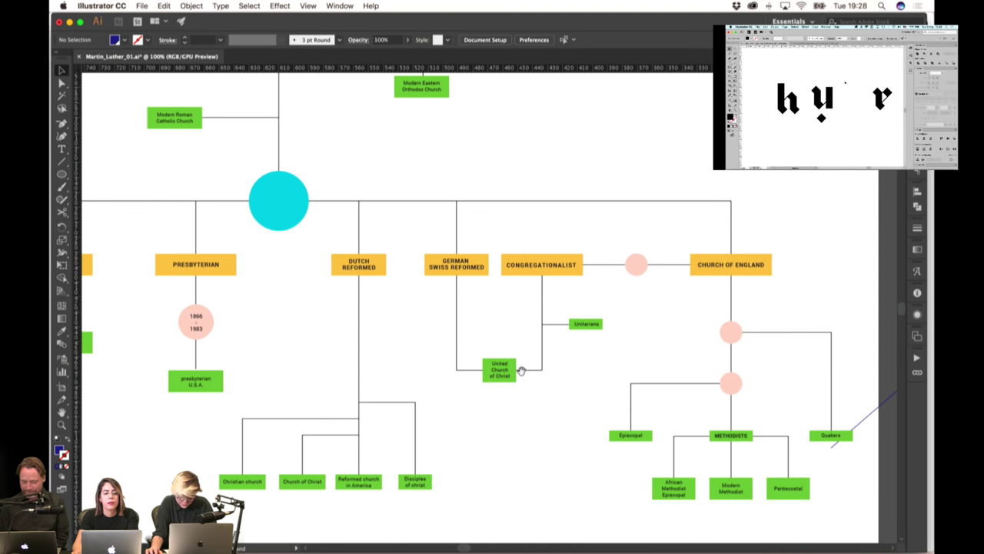
pyautogui.hscroll(-6, 465, 406)
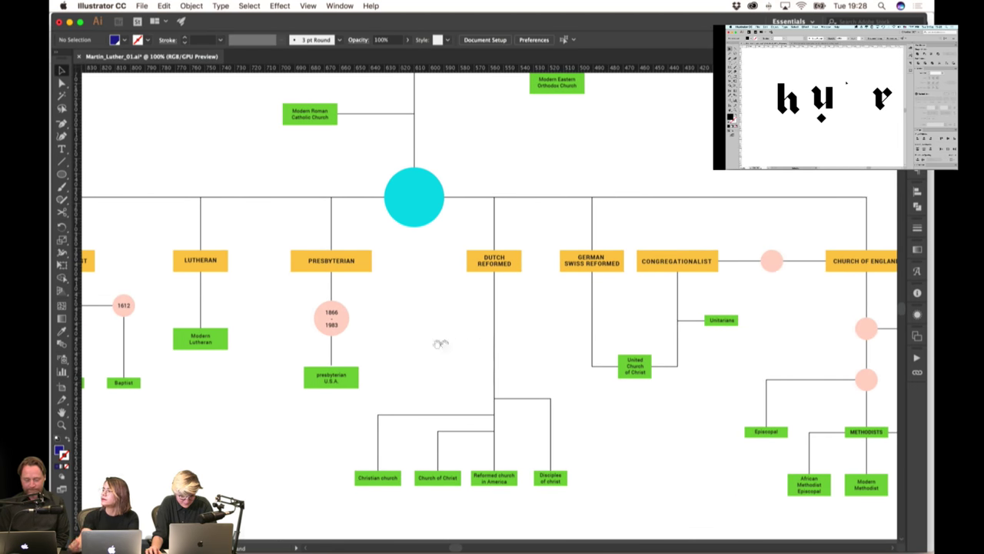
pyautogui.click(361, 261)
pyautogui.keyDown('shift'); pyautogui.click(352, 325); pyautogui.keyUp('shift')
pyautogui.keyDown('shift'); pyautogui.click(352, 377); pyautogui.keyUp('shift')
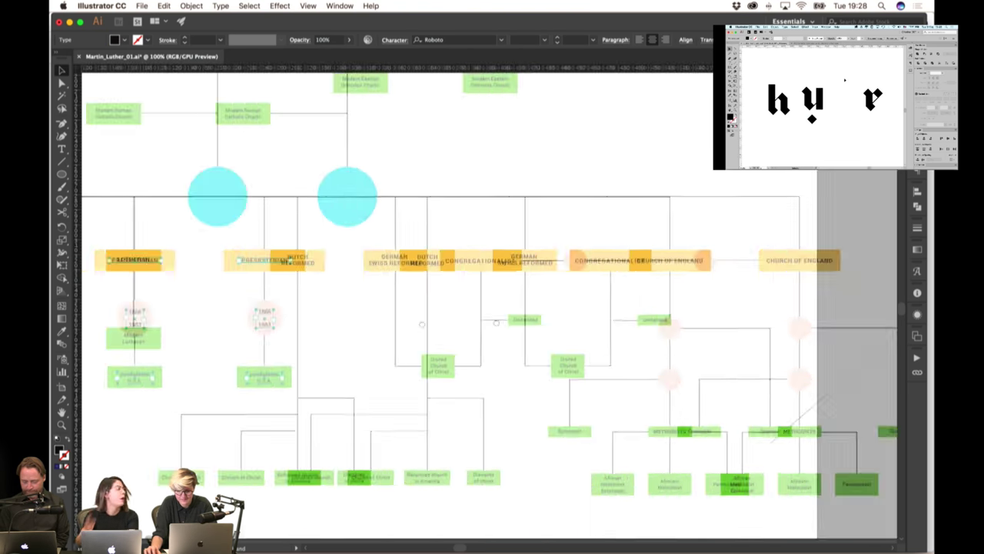
pyautogui.hscroll(15, 490, 308)
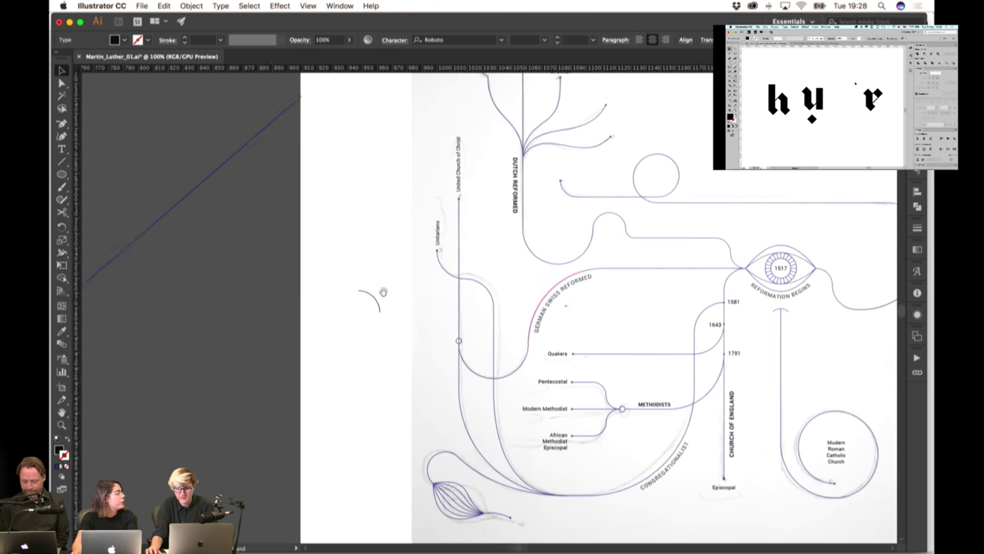
pyautogui.hotkey('ctrl', 'v')
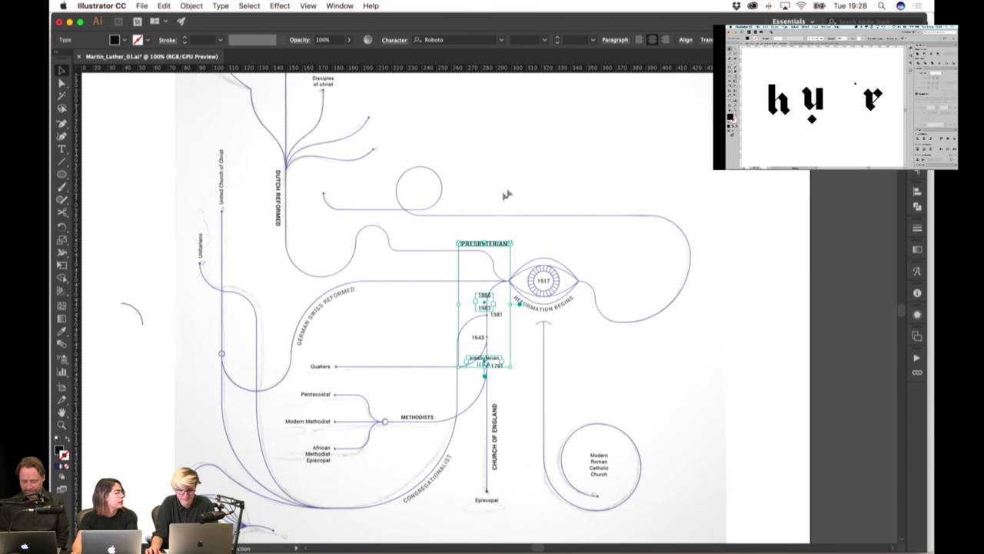
# Move the pasted labels into the empty area above the eye and spread the title, dates and U.S.A. text apart
pyautogui.moveTo(494, 255); pyautogui.dragTo(635, 158)
pyautogui.moveTo(673, 104); pyautogui.dragTo(674, 93)
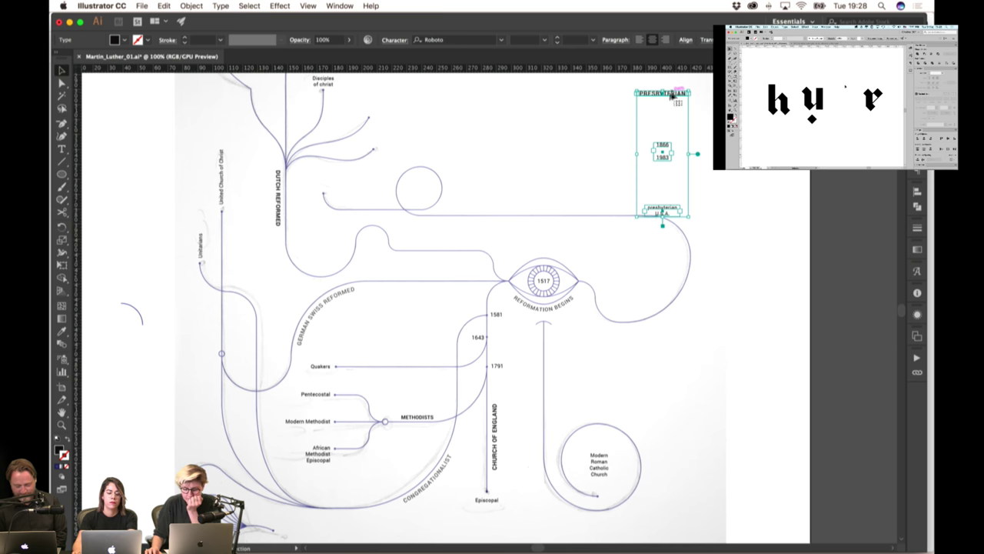
pyautogui.click(695, 134)
pyautogui.moveTo(668, 146); pyautogui.dragTo(549, 133)
pyautogui.moveTo(676, 206); pyautogui.dragTo(663, 176)
pyautogui.click(565, 157)
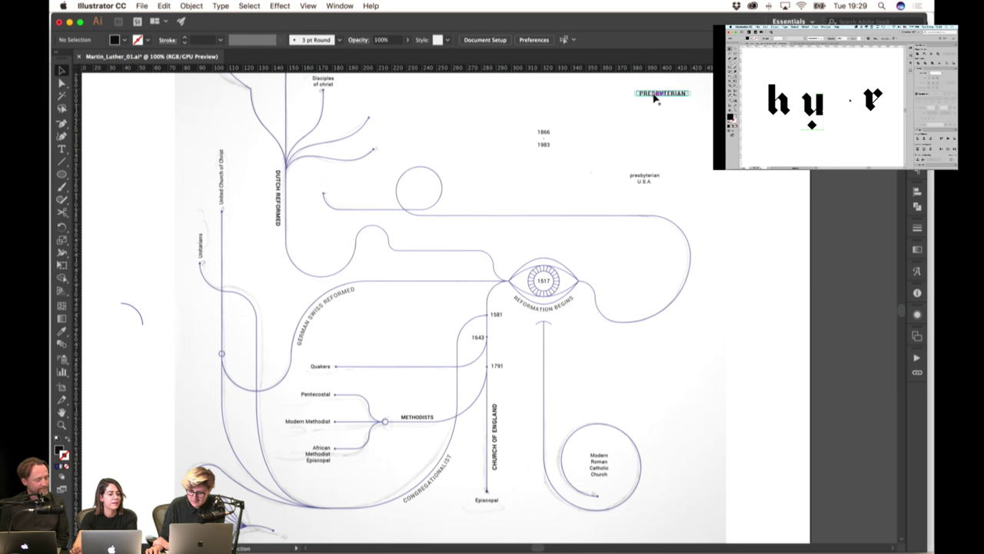
pyautogui.moveTo(659, 94); pyautogui.dragTo(457, 96)
pyautogui.moveTo(645, 176); pyautogui.dragTo(534, 174)
pyautogui.click(607, 162)
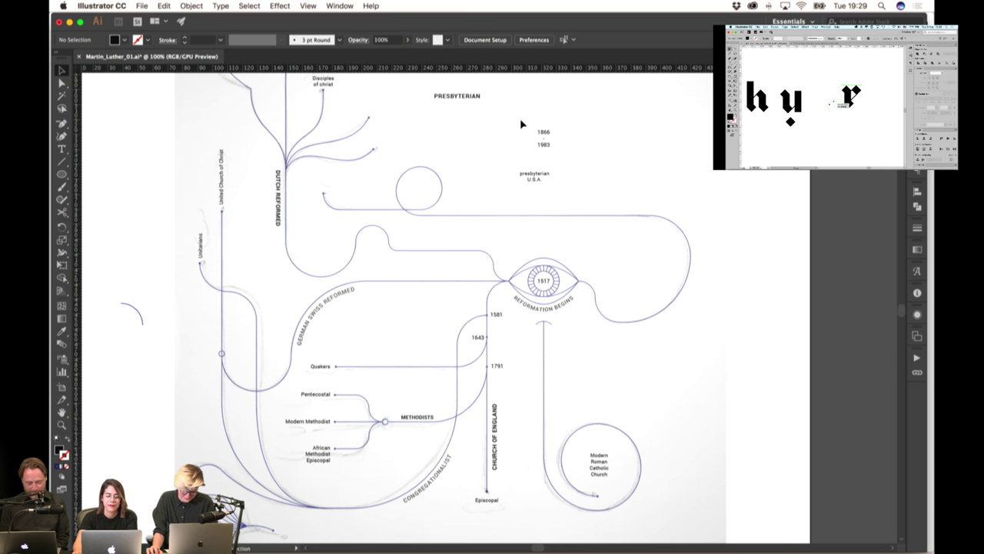
# Place the PRESBYTERIAN label on the long horizontal line above the eye and deselect it
pyautogui.moveTo(472, 105); pyautogui.dragTo(543, 219)
pyautogui.scroll(5, 519, 221)
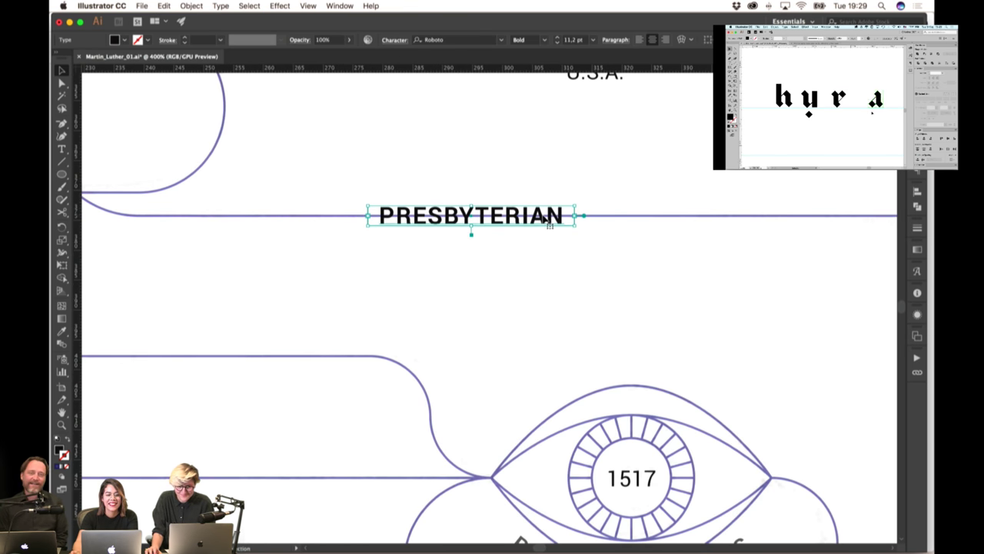
pyautogui.click(445, 202)
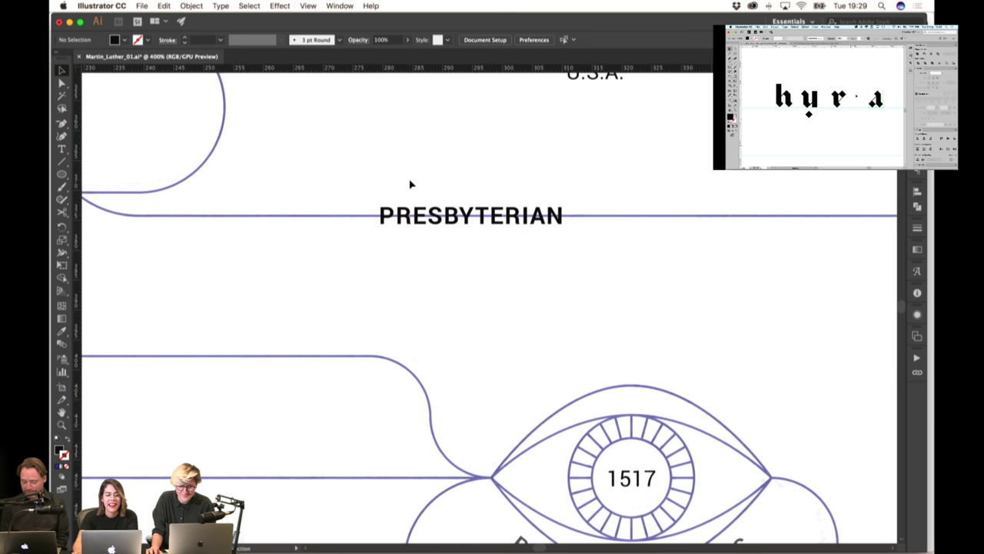
pyautogui.scroll(-5, 425, 166)
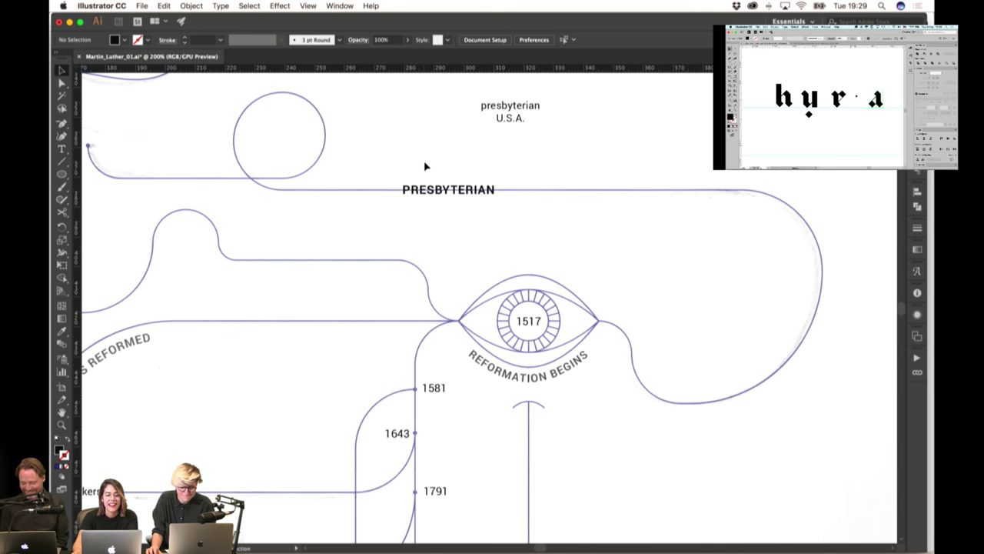
# Open a gap around the PRESBYTERIAN label by ending the horizontal line on one side and continuing it on the other
pyautogui.click(537, 184)
pyautogui.click(545, 192)
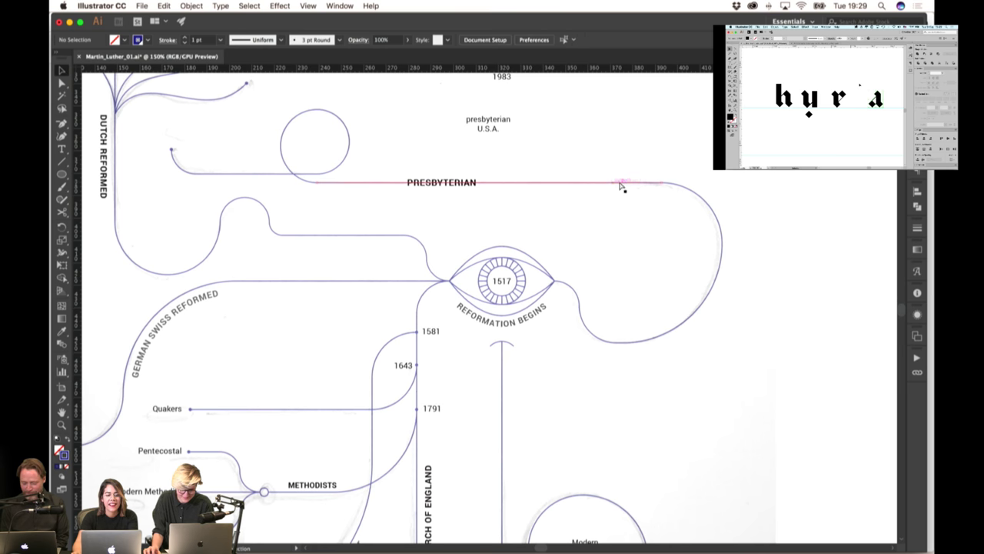
pyautogui.keyDown('super'); pyautogui.click(621, 183); pyautogui.keyUp('super')
pyautogui.moveTo(662, 185); pyautogui.dragTo(403, 183)
pyautogui.click(358, 189)
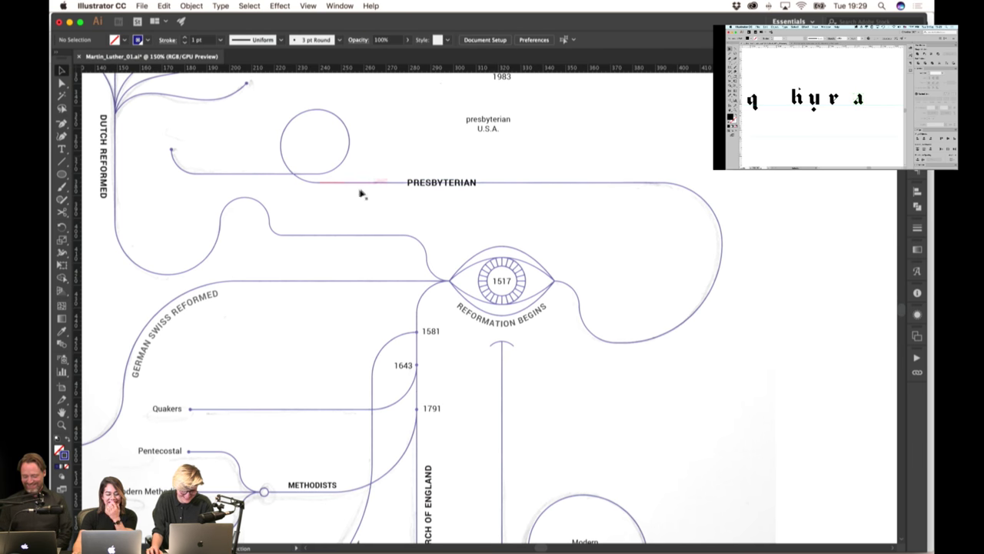
pyautogui.keyDown('super'); pyautogui.click(488, 183); pyautogui.keyUp('super')
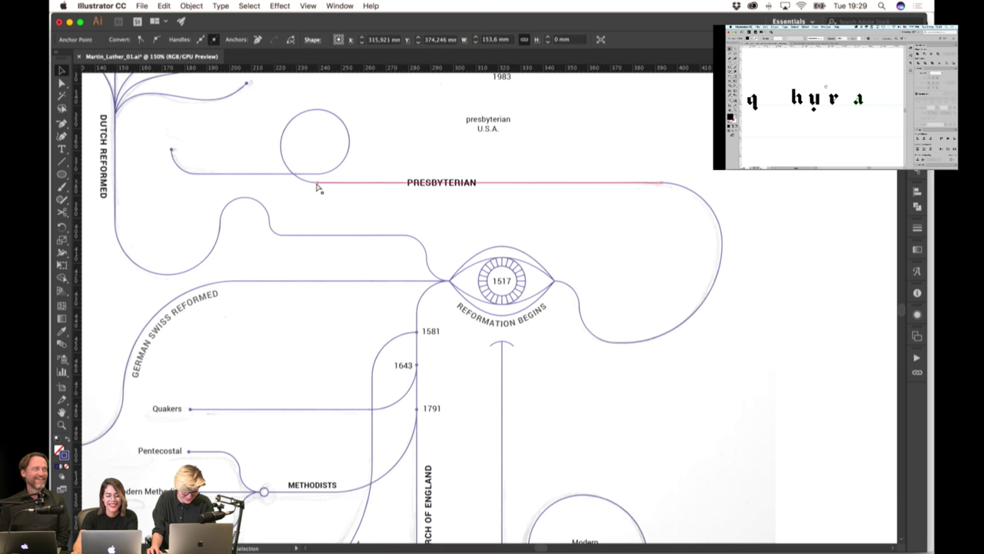
pyautogui.moveTo(317, 183); pyautogui.dragTo(486, 182)
pyautogui.click(462, 190)
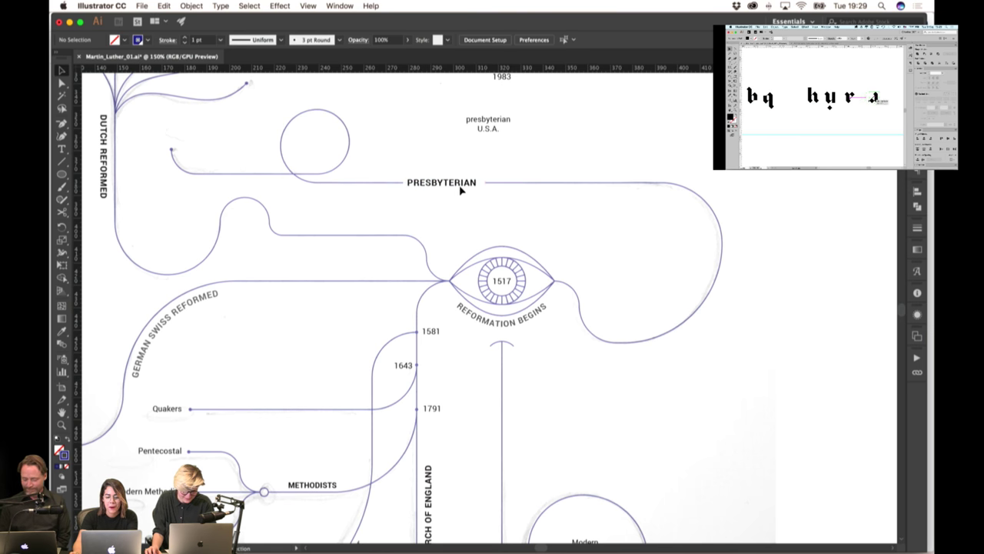
# Shift the PRESBYTERIAN label sideways to centre it in the gap between the two line ends
pyautogui.scroll(4, 460, 190)
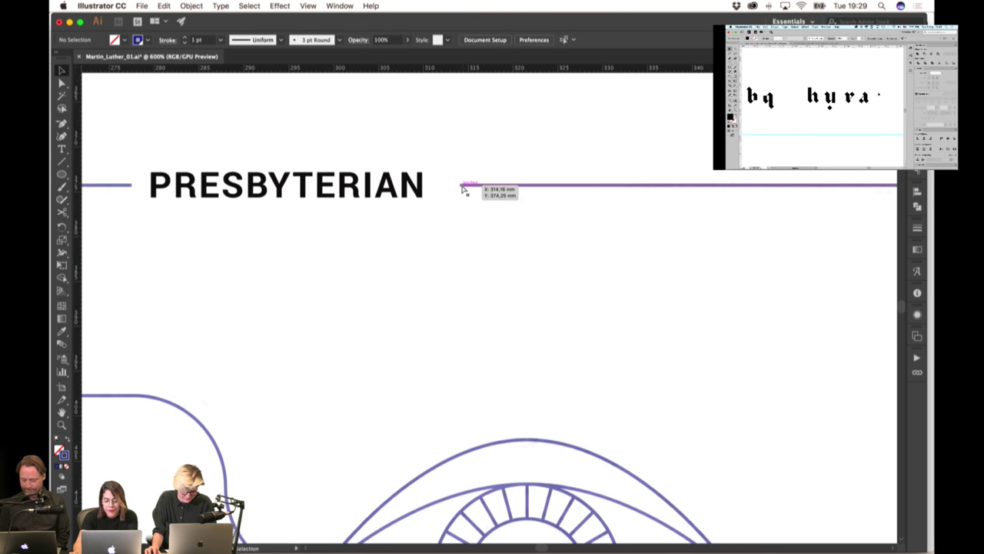
pyautogui.moveTo(422, 193); pyautogui.dragTo(448, 193)
pyautogui.scroll(-2, 472, 196)
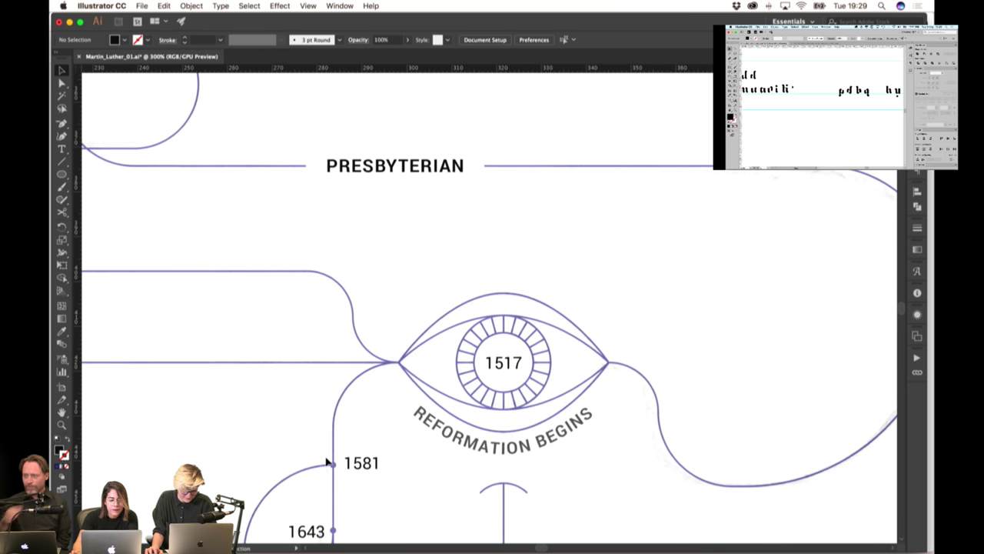
# Copy the dot beside 1581 onto both line ends flanking the PRESBYTERIAN label and deselect
pyautogui.moveTo(333, 464); pyautogui.dragTo(485, 198)
pyautogui.scroll(2, 478, 157)
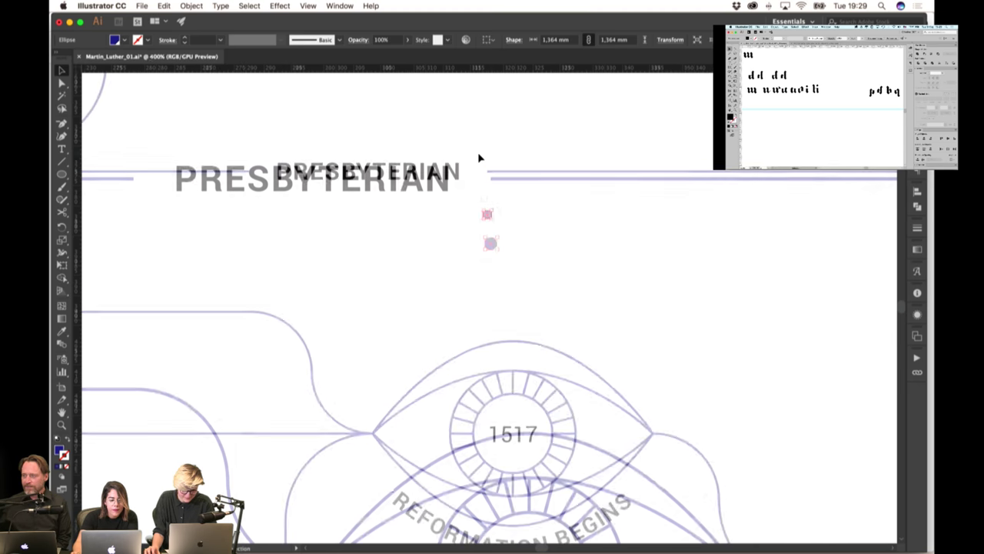
pyautogui.moveTo(491, 244); pyautogui.dragTo(499, 193)
pyautogui.moveTo(492, 255); pyautogui.dragTo(623, 261)
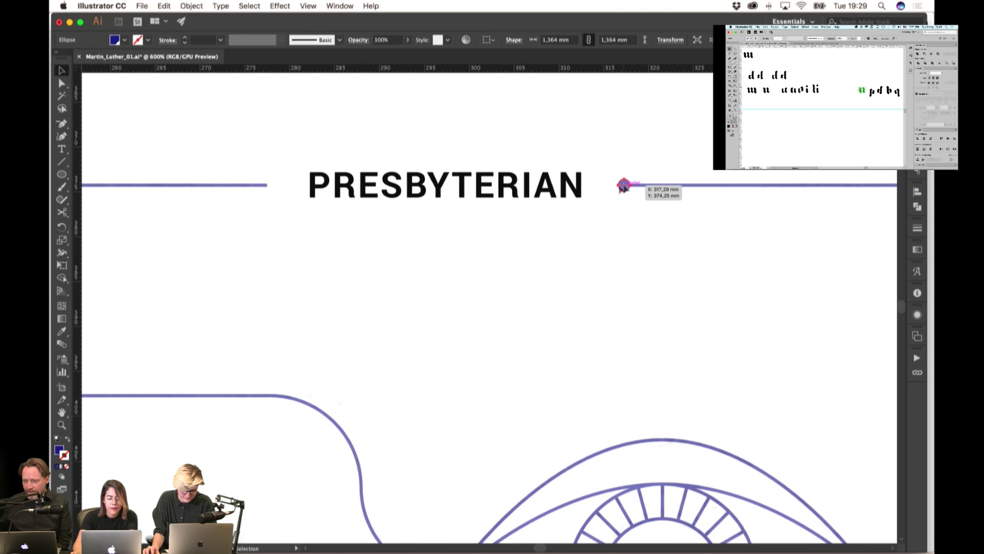
pyautogui.moveTo(624, 185); pyautogui.dragTo(267, 185)
pyautogui.click(303, 272)
pyautogui.scroll(-1, 355, 246)
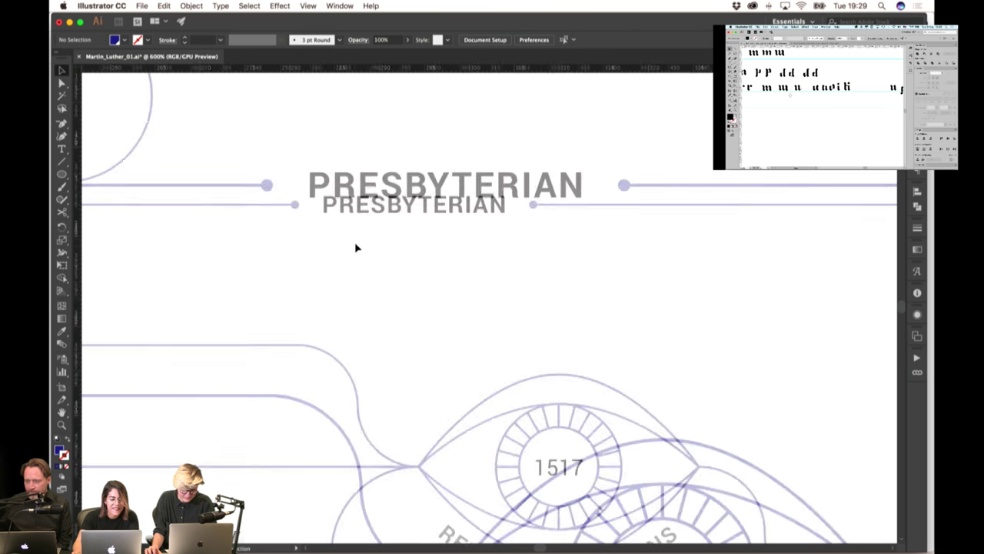
pyautogui.scroll(-4, 355, 246)
pyautogui.scroll(-2, 463, 224)
# Examine the m, u, p, d, b and q letterforms in the Luther font document up close with the panels hidden
pyautogui.moveTo(505, 171); pyautogui.dragTo(489, 216)
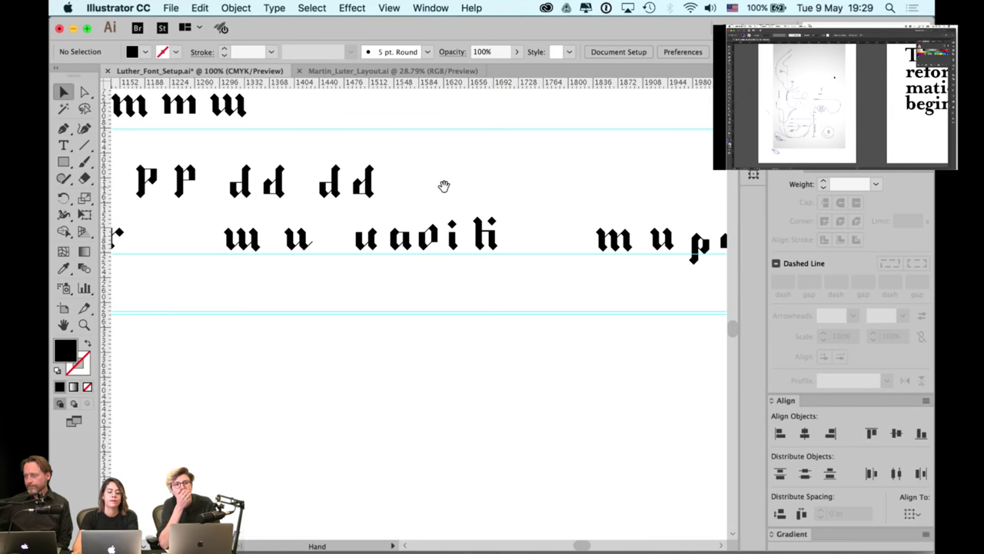
pyautogui.moveTo(446, 185)
pyautogui.mouseDown()
pyautogui.moveTo(475, 202)
pyautogui.moveTo(300, 206)
pyautogui.mouseUp()
pyautogui.moveTo(444, 200); pyautogui.dragTo(377, 204)
pyautogui.press('super+plus')
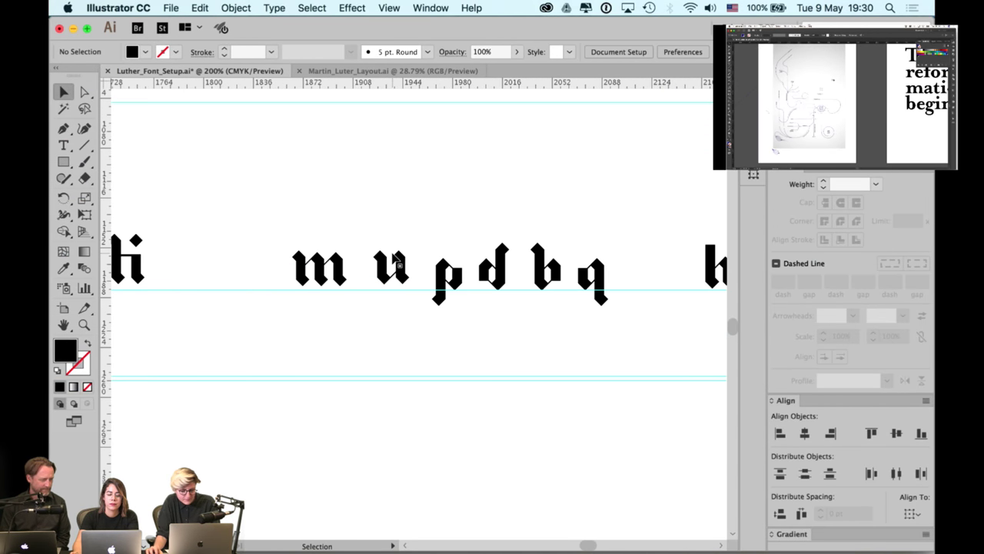
pyautogui.press('Tab')
pyautogui.press('space')
pyautogui.moveTo(414, 223); pyautogui.dragTo(285, 296)
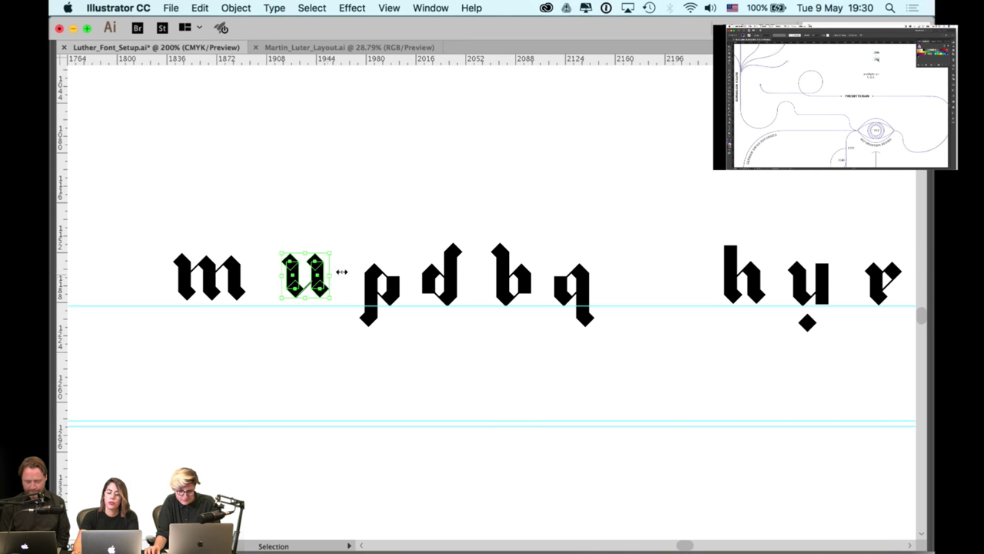
pyautogui.moveTo(341, 272); pyautogui.dragTo(347, 248)
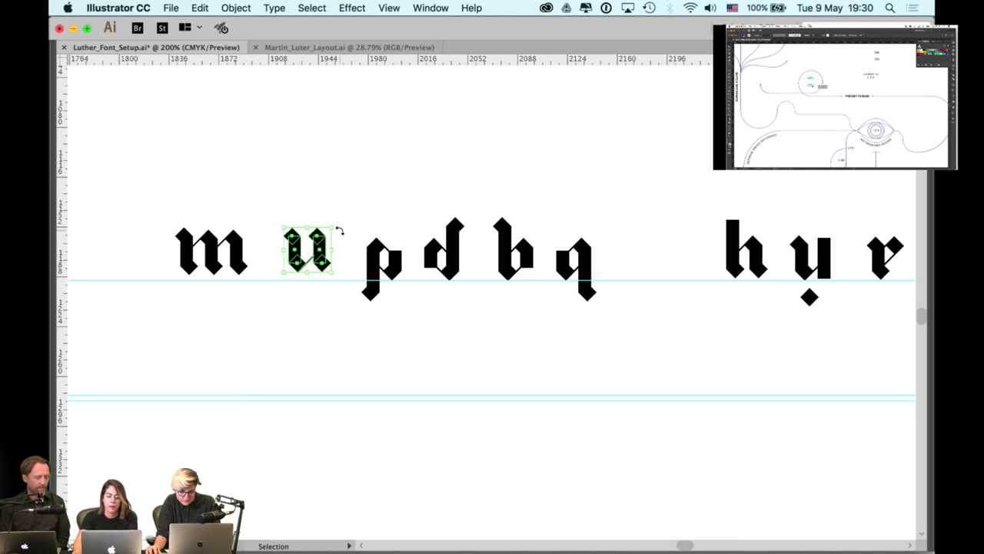
pyautogui.keyDown('super'); pyautogui.click(334, 250); pyautogui.keyUp('super')
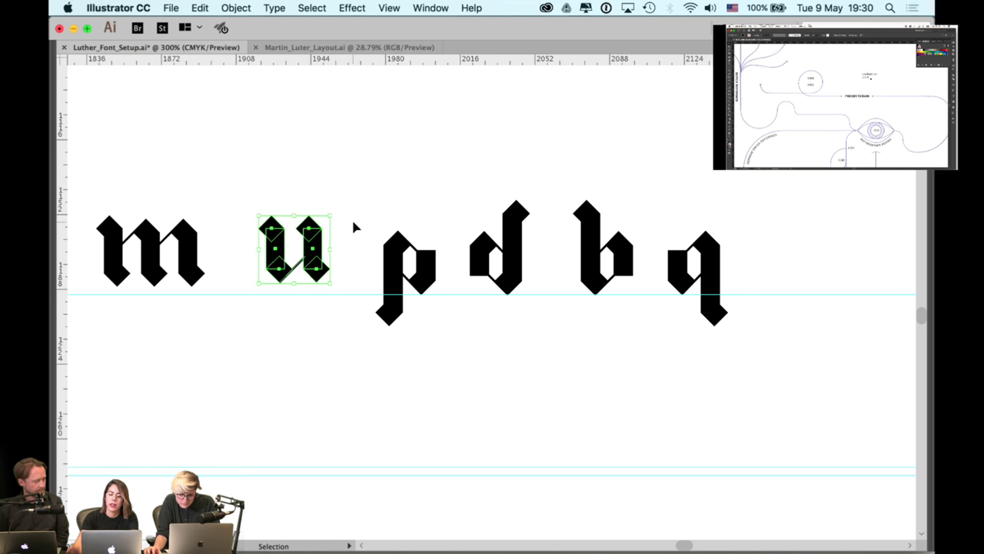
pyautogui.moveTo(378, 217); pyautogui.dragTo(387, 203)
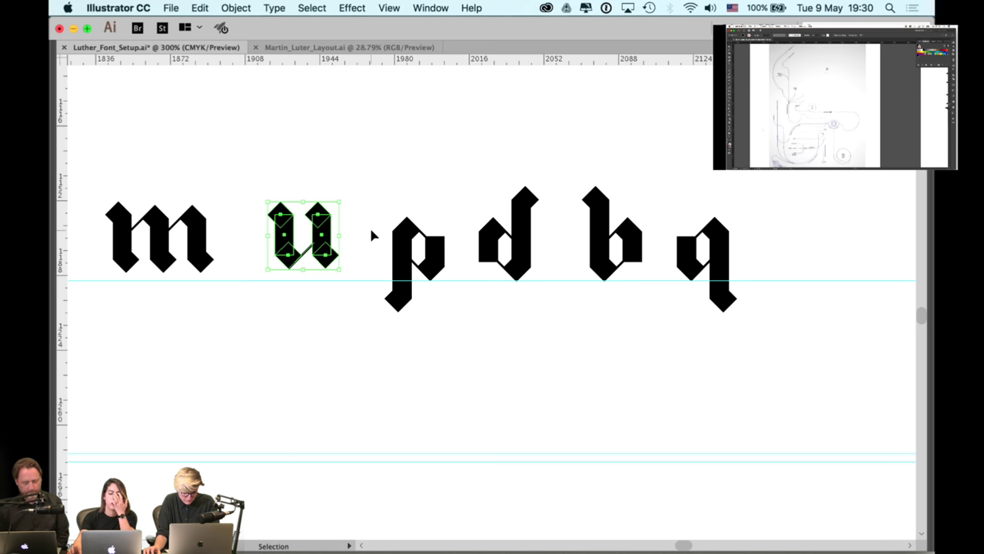
pyautogui.click(404, 198)
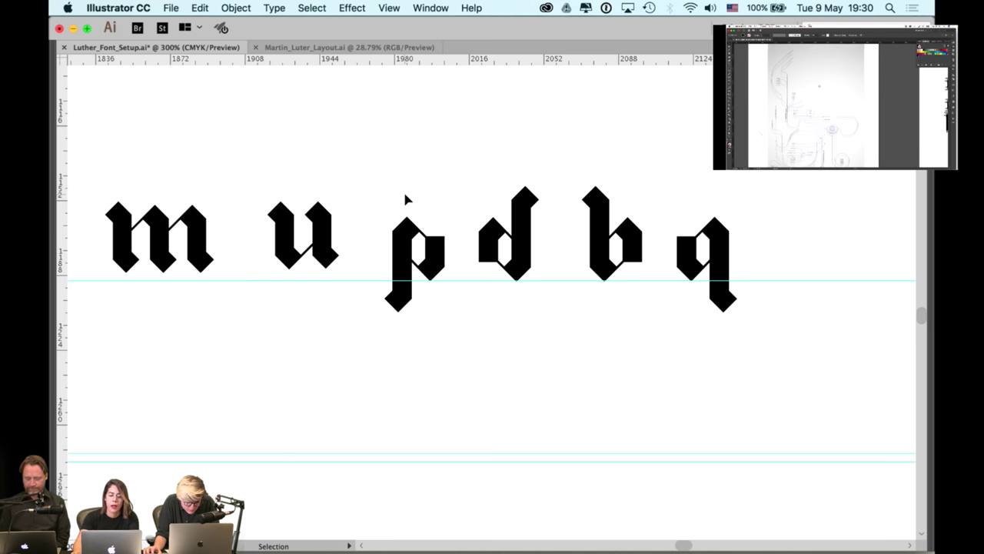
# Duplicate the m into the free space before it and rotate the copy half a turn so its connecting strokes sit low
pyautogui.moveTo(352, 201); pyautogui.dragTo(322, 242)
pyautogui.click(231, 210)
pyautogui.moveTo(254, 193); pyautogui.dragTo(280, 239)
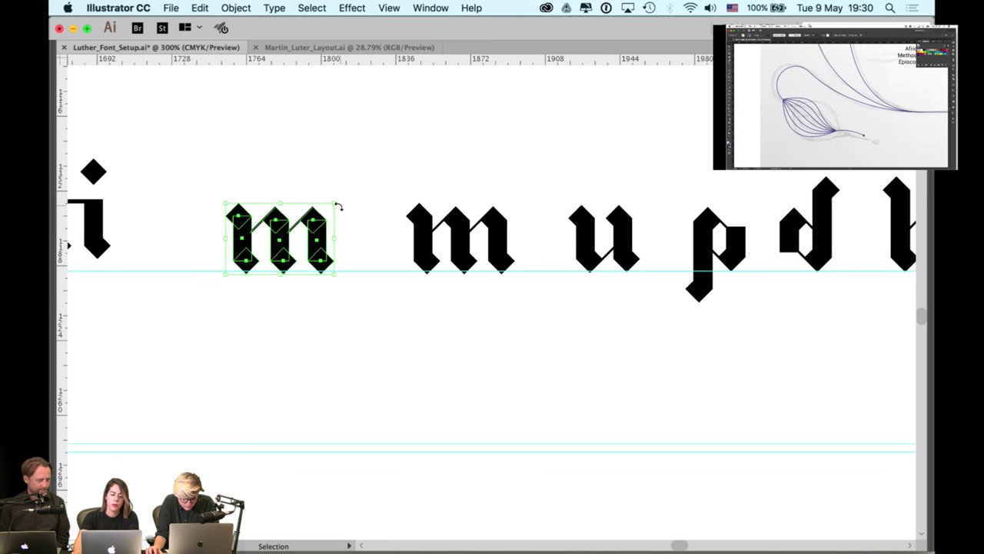
pyautogui.moveTo(354, 176); pyautogui.dragTo(251, 250)
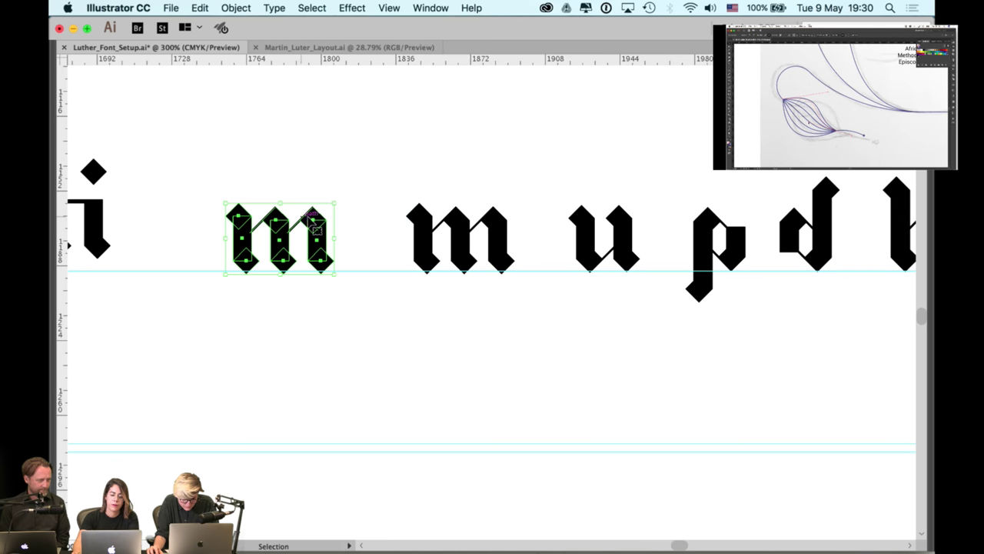
pyautogui.moveTo(340, 198); pyautogui.dragTo(198, 289)
pyautogui.click(275, 167)
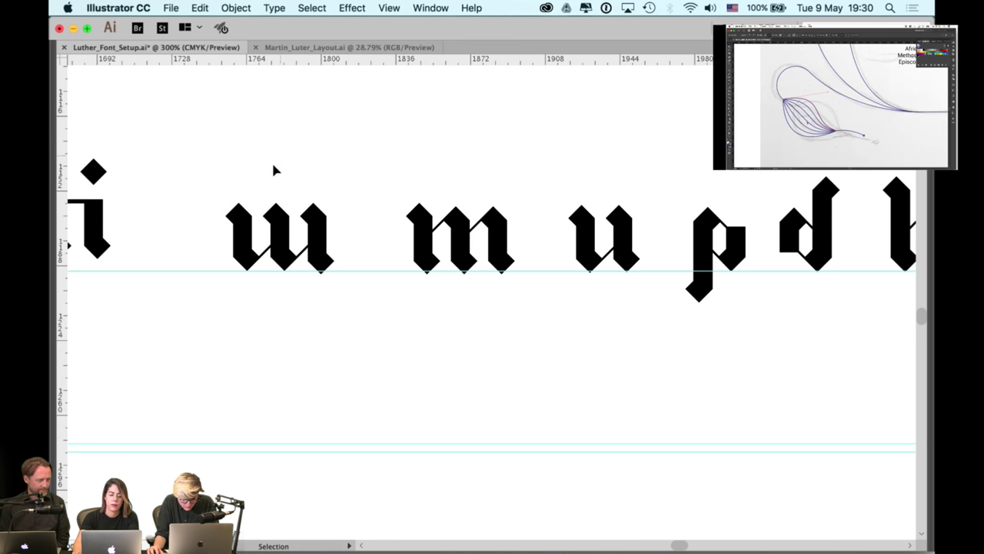
# Move the joined two-stem letter and the single i along the row to the baseline beside the rotated m
pyautogui.moveTo(274, 167); pyautogui.dragTo(520, 166)
pyautogui.moveTo(409, 170); pyautogui.dragTo(527, 213)
pyautogui.click(408, 150)
pyautogui.hscroll(-5, 438, 146)
pyautogui.click(430, 204)
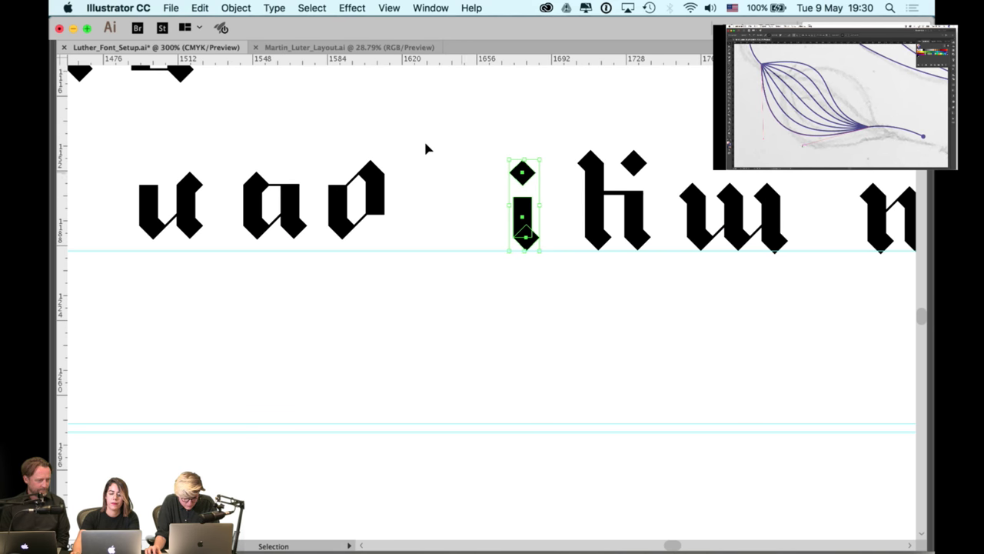
# Move the o and the a along the row onto the baseline beside the i
pyautogui.moveTo(416, 142); pyautogui.dragTo(385, 166)
pyautogui.moveTo(355, 203); pyautogui.dragTo(481, 211)
pyautogui.click(424, 161)
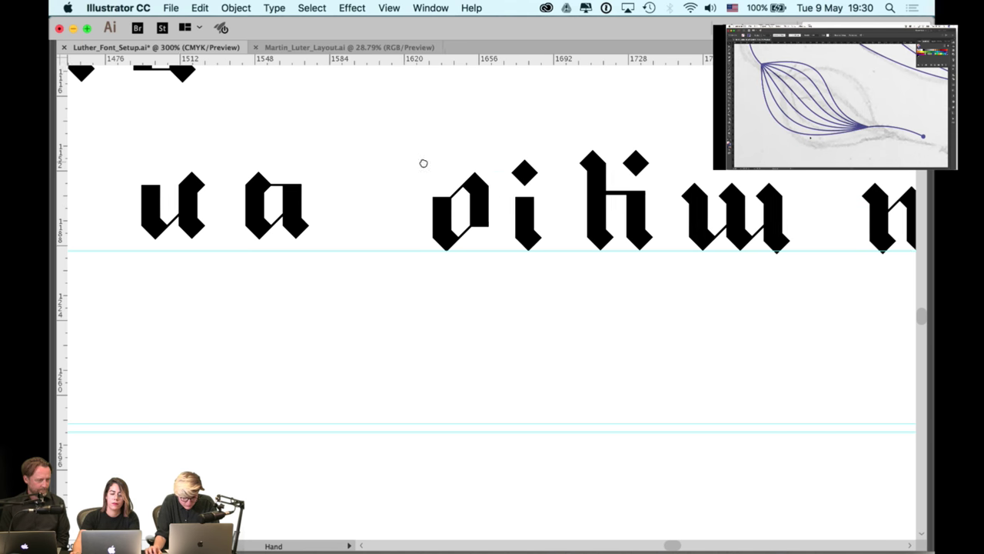
pyautogui.hscroll(-3, 443, 166)
pyautogui.moveTo(443, 166); pyautogui.dragTo(486, 212)
pyautogui.click(387, 180)
pyautogui.hscroll(-6, 400, 189)
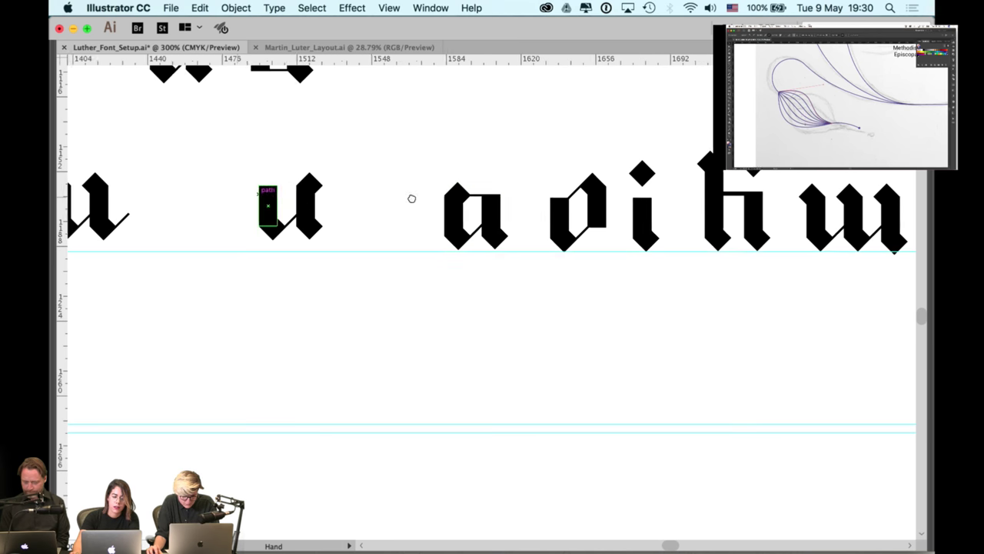
# Delete the spare u before the a and move the remaining u along the row toward the a
pyautogui.moveTo(592, 162); pyautogui.dragTo(483, 232)
pyautogui.press('Delete')
pyautogui.moveTo(396, 180); pyautogui.dragTo(288, 240)
pyautogui.moveTo(343, 219); pyautogui.dragTo(625, 218)
pyautogui.click(523, 208)
pyautogui.scroll(-1, 518, 205)
pyautogui.moveTo(444, 222); pyautogui.dragTo(615, 226)
pyautogui.hscroll(-5, 438, 215)
pyautogui.scroll(-1, 428, 205)
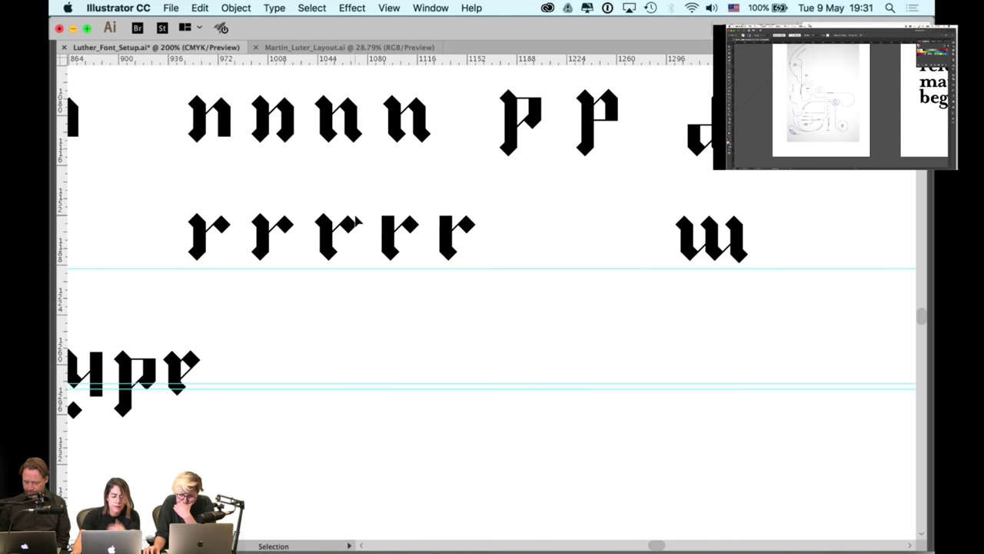
pyautogui.moveTo(228, 199); pyautogui.dragTo(179, 258)
pyautogui.click(248, 183)
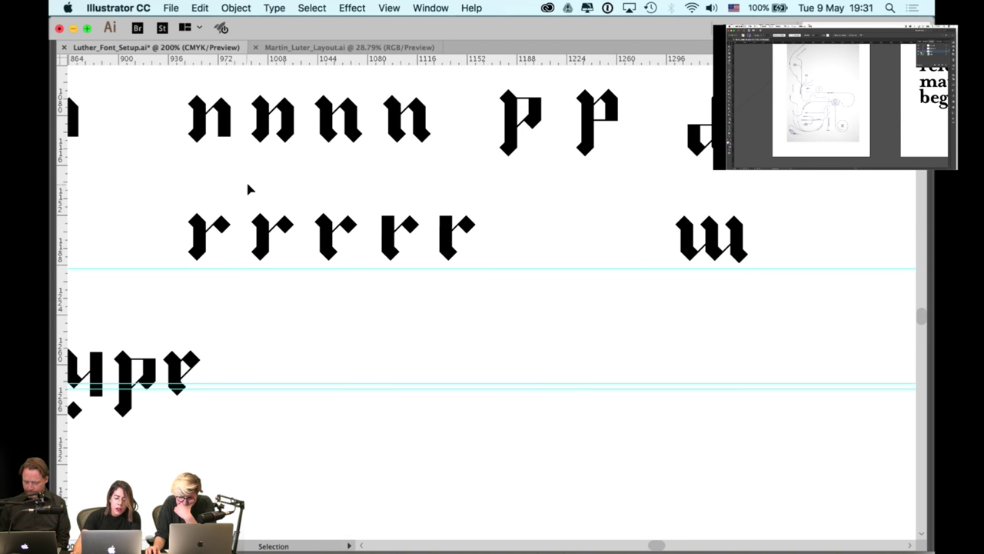
# Copy the first r of the r row and paste it into the free space before the u
pyautogui.scroll(1, 248, 219)
pyautogui.moveTo(243, 215); pyautogui.dragTo(182, 240)
pyautogui.press('a')
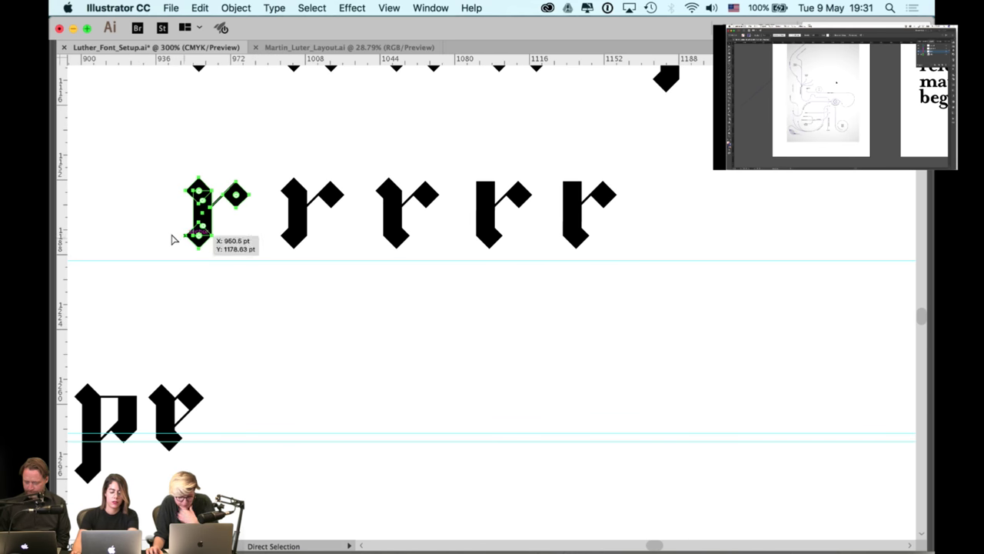
pyautogui.moveTo(556, 198); pyautogui.dragTo(343, 203)
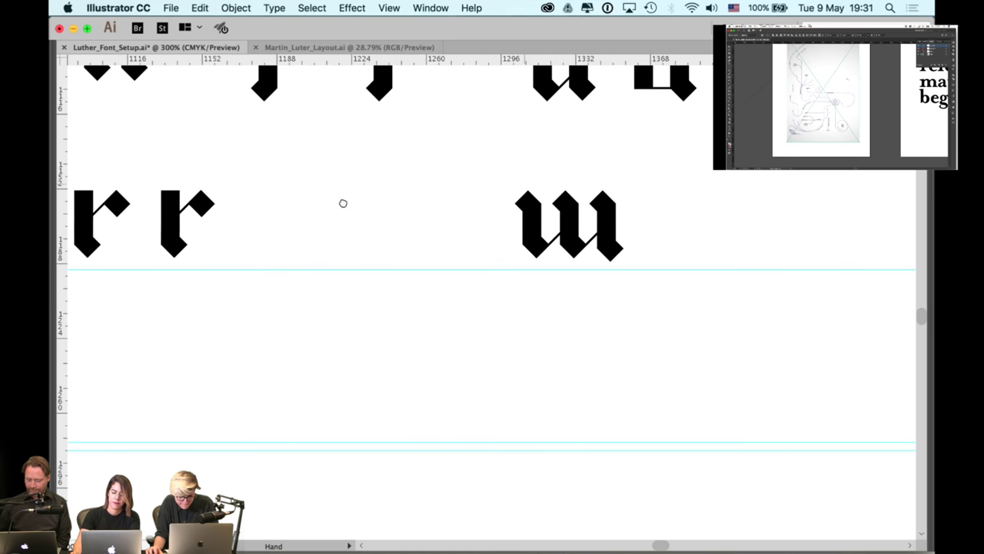
pyautogui.hscroll(10, 343, 203)
pyautogui.press('super+v')
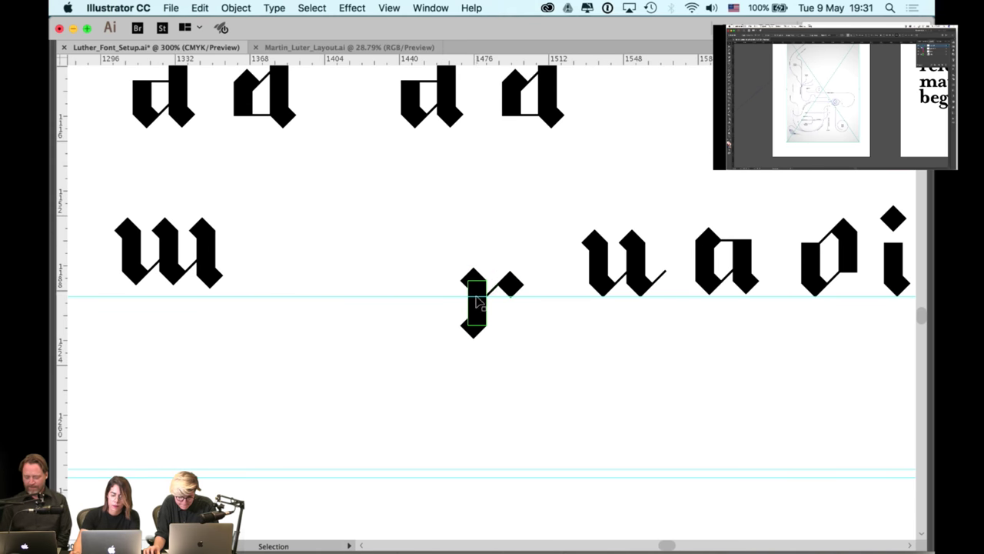
# Move the pasted r up onto the baseline beside the u
pyautogui.click(510, 283)
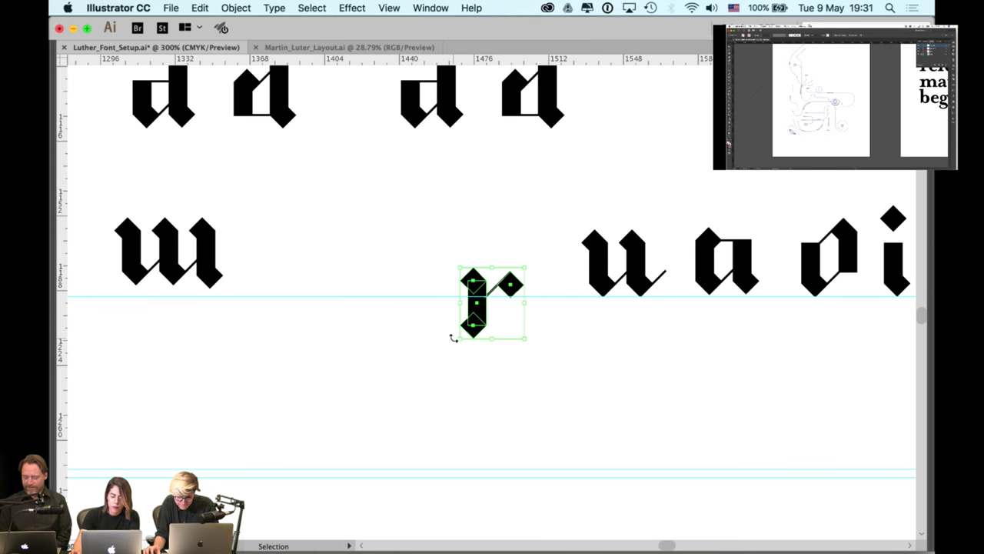
pyautogui.click(498, 212)
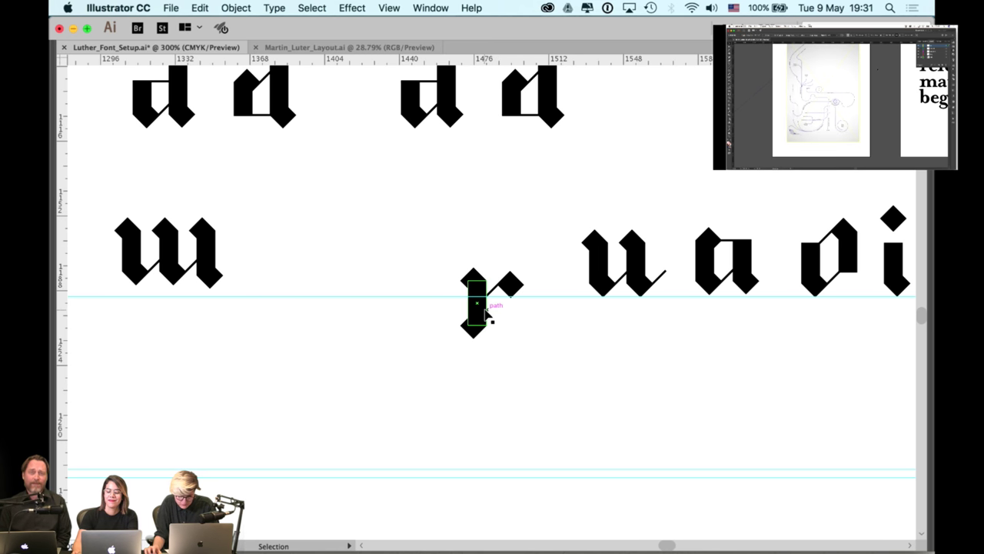
pyautogui.moveTo(488, 310); pyautogui.dragTo(512, 266)
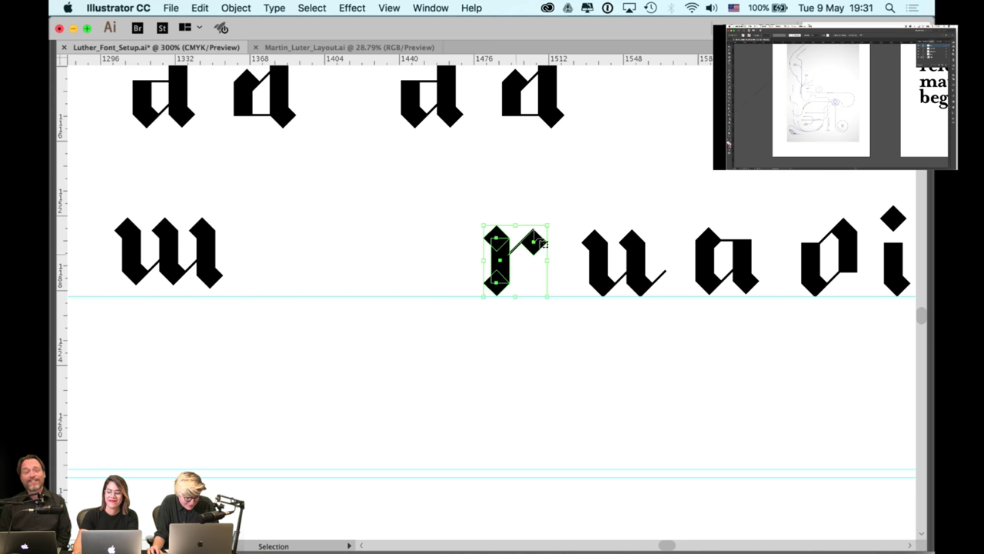
pyautogui.click(536, 230)
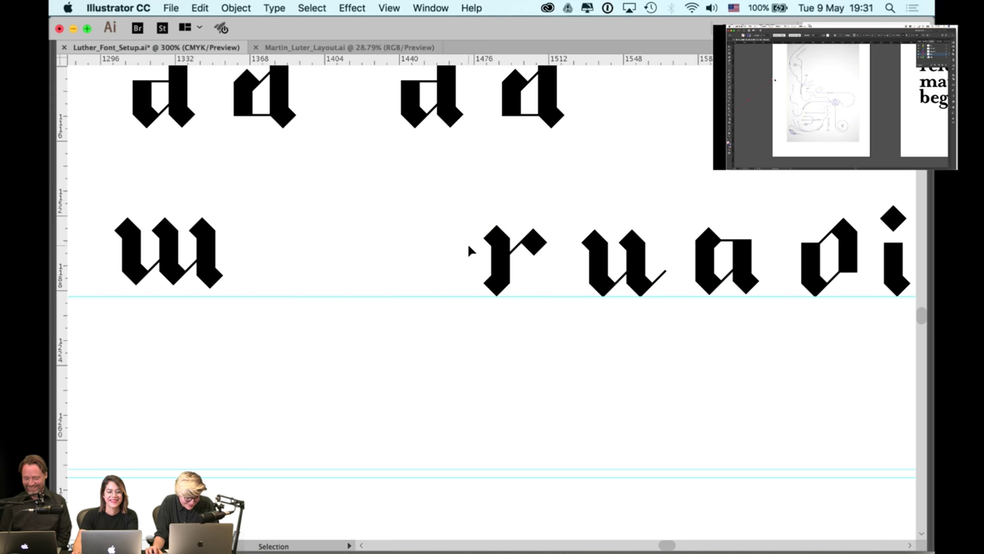
# Review the letter variants and sample words, and compare them with the letters lined up on the baseline
pyautogui.hscroll(-10, 434, 262)
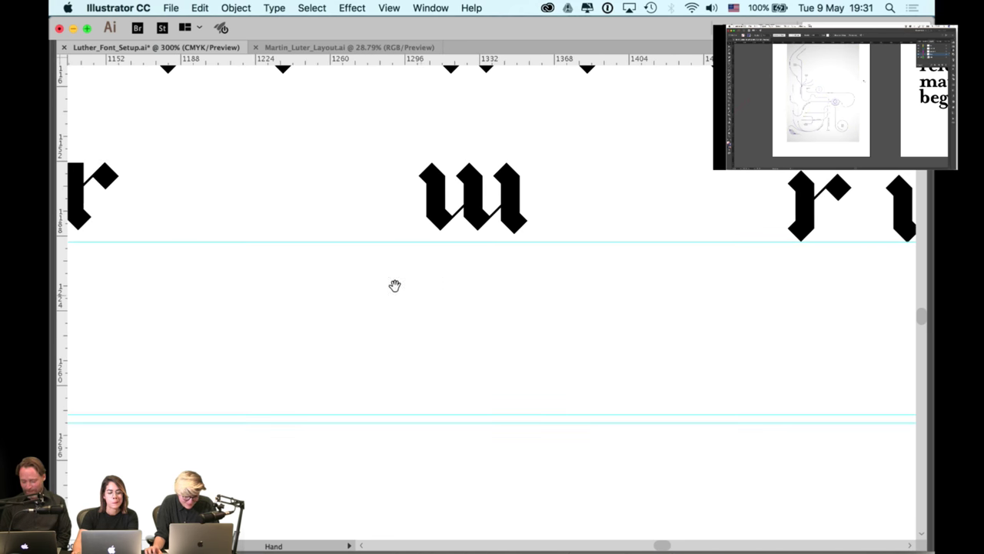
pyautogui.hscroll(-6, 511, 300)
pyautogui.press('super+minus')
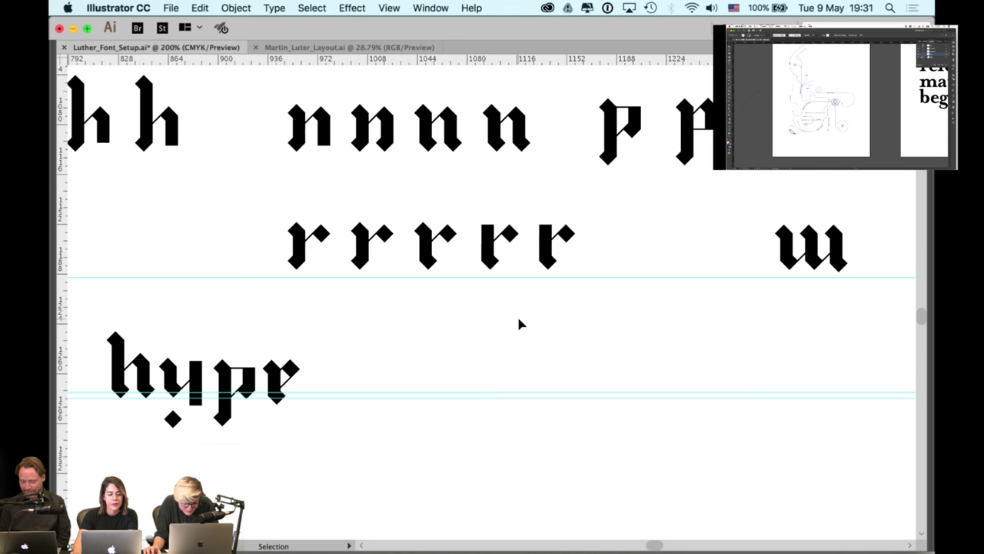
pyautogui.hscroll(-8, 341, 270)
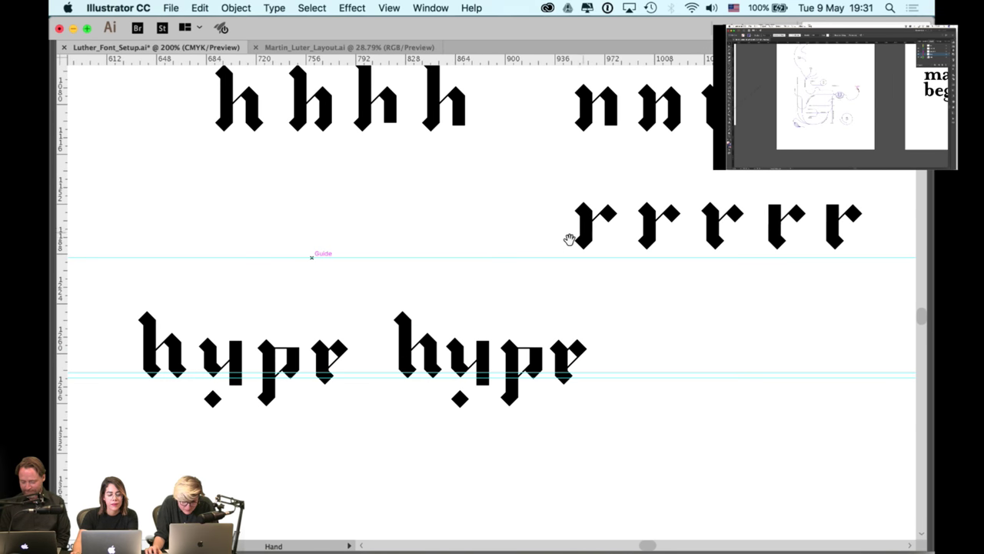
pyautogui.hscroll(3, 571, 238)
pyautogui.press('super+minus')
pyautogui.scroll(5, 481, 311)
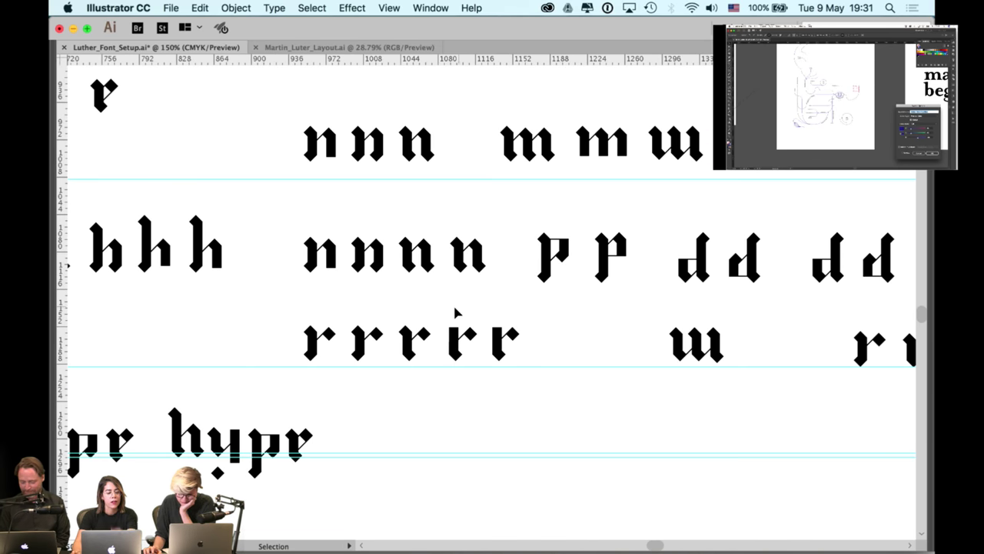
pyautogui.hscroll(20, 697, 275)
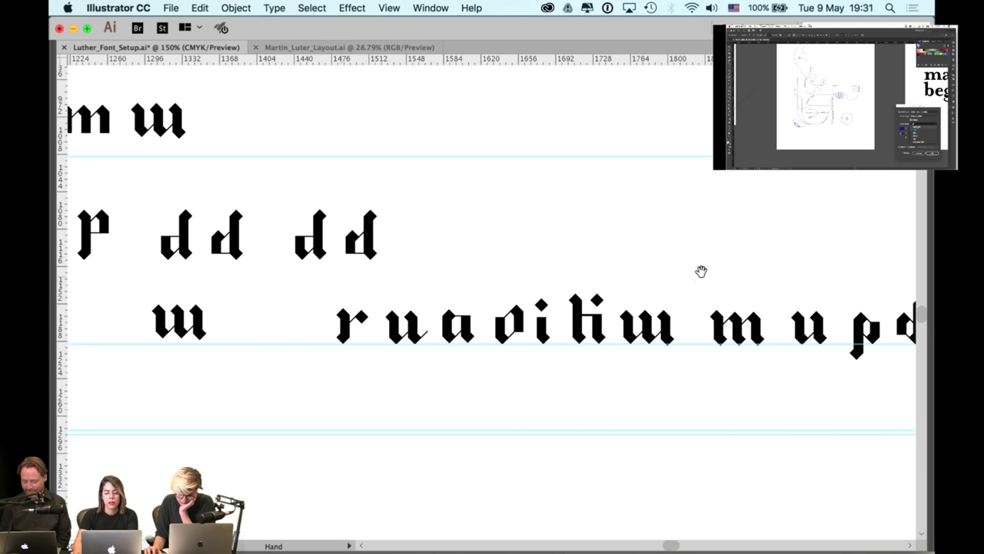
pyautogui.hscroll(6, 561, 270)
pyautogui.hscroll(-5, 501, 264)
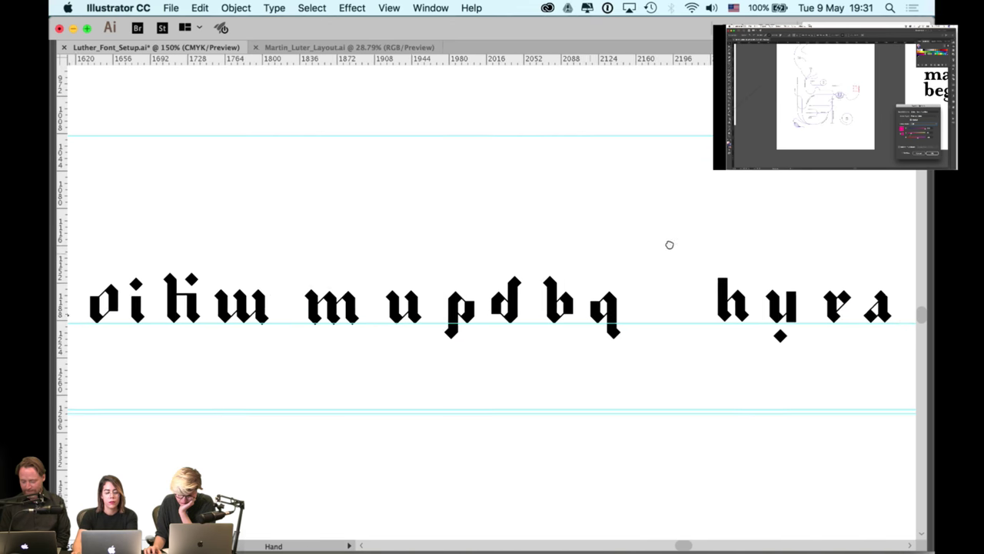
pyautogui.hscroll(5, 727, 257)
pyautogui.hscroll(-7, 516, 266)
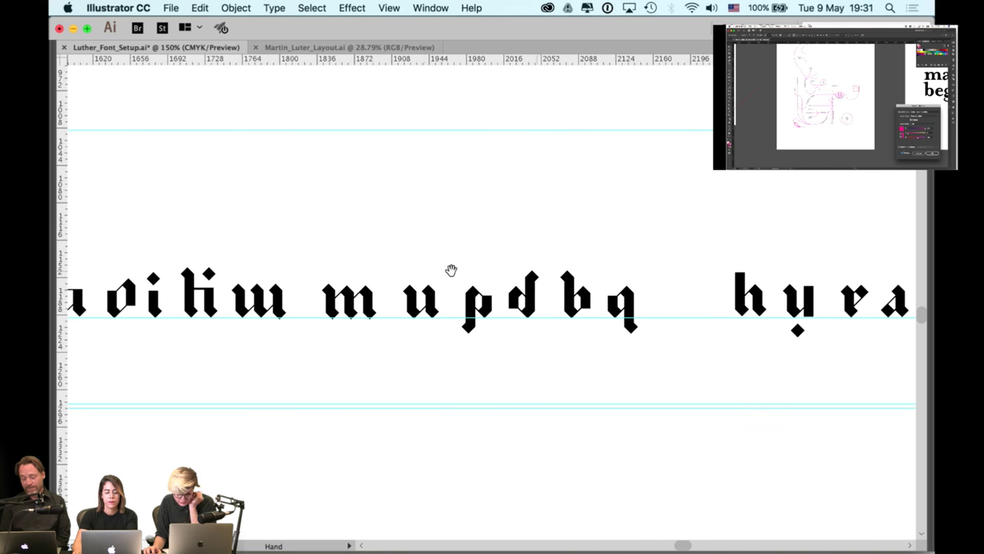
pyautogui.hscroll(-2, 604, 273)
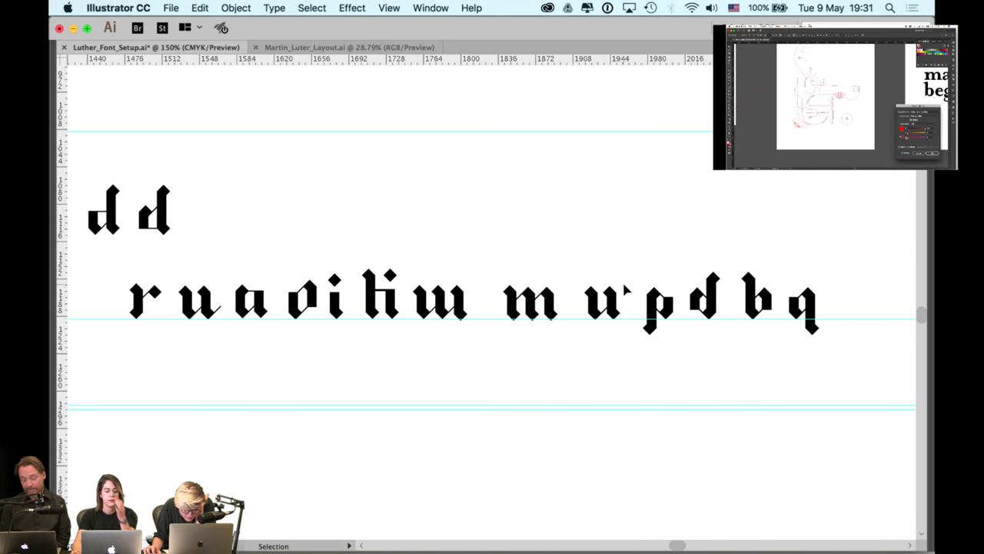
# Copy the single i from the baseline row and paste it into the empty space beyond the final a
pyautogui.scroll(1, 342, 300)
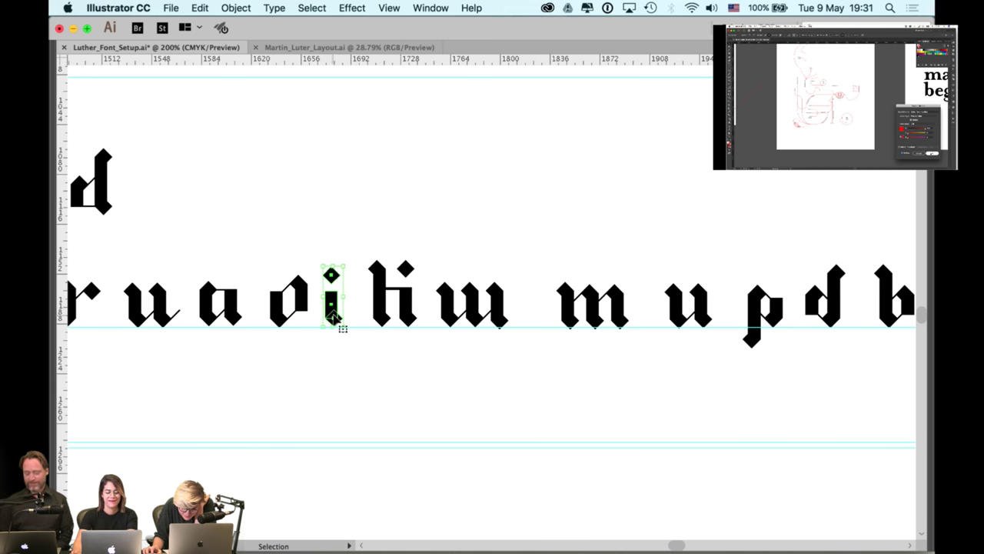
pyautogui.click(333, 320)
pyautogui.moveTo(516, 233); pyautogui.dragTo(472, 264)
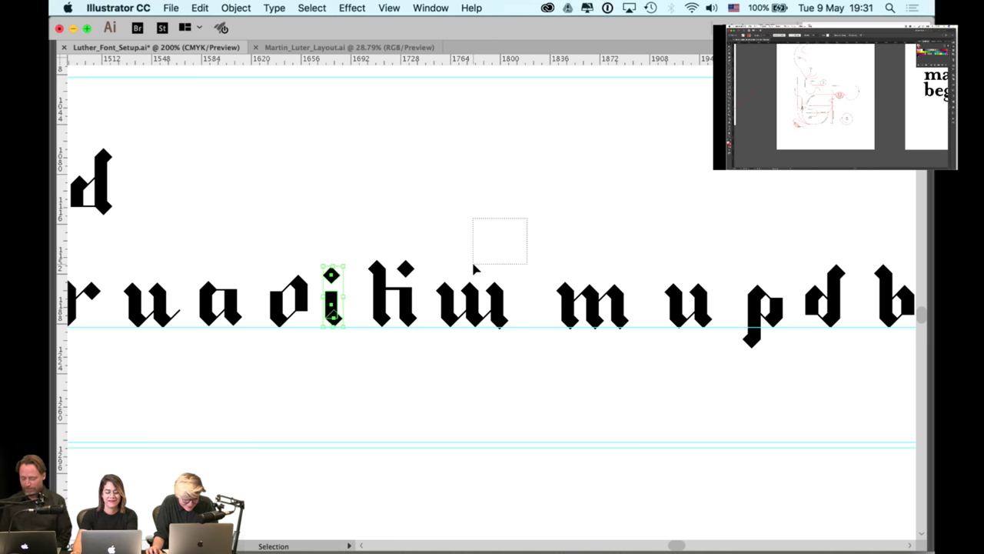
pyautogui.press('space')
pyautogui.hscroll(10, 622, 227)
pyautogui.hscroll(7, 619, 224)
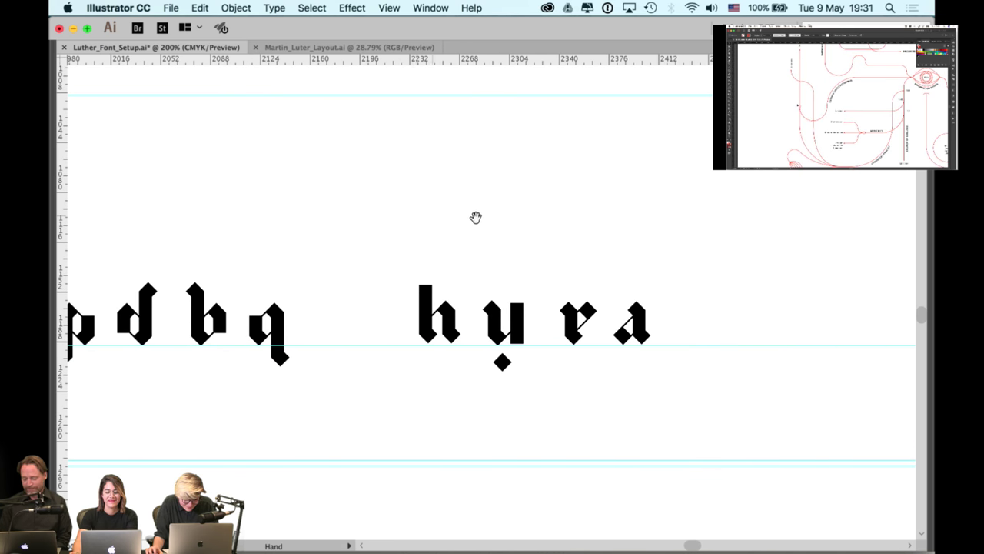
pyautogui.hscroll(5, 529, 251)
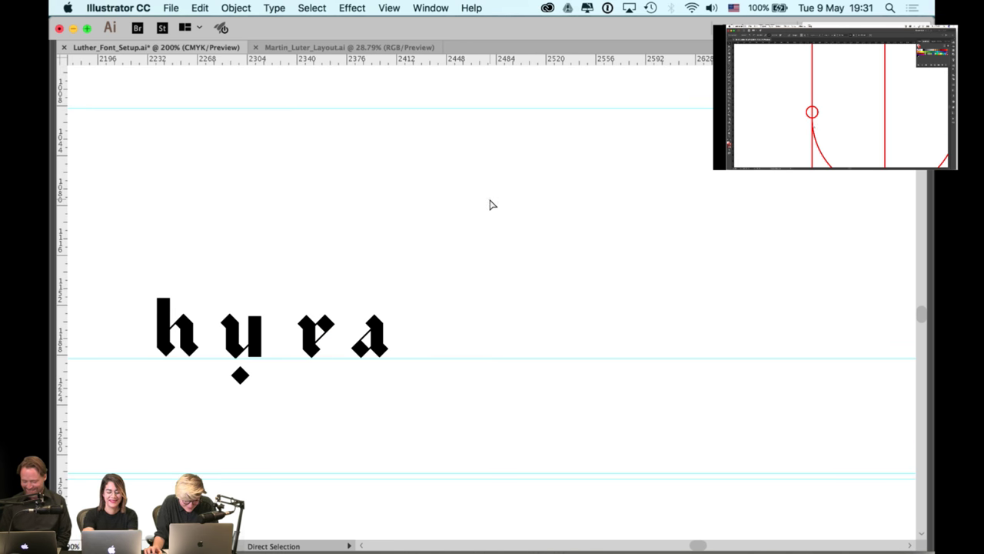
pyautogui.hotkey('ctrl', 'v')
pyautogui.scroll(6, 515, 222)
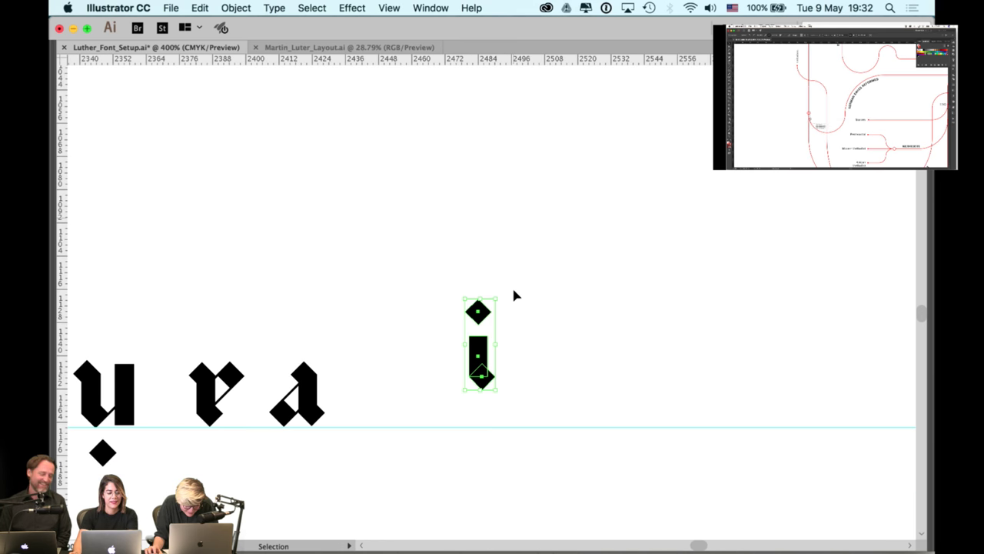
# Detach the diamond dot from the pasted i and move it down beside the stem
pyautogui.scroll(-3, 523, 336)
pyautogui.click(519, 299)
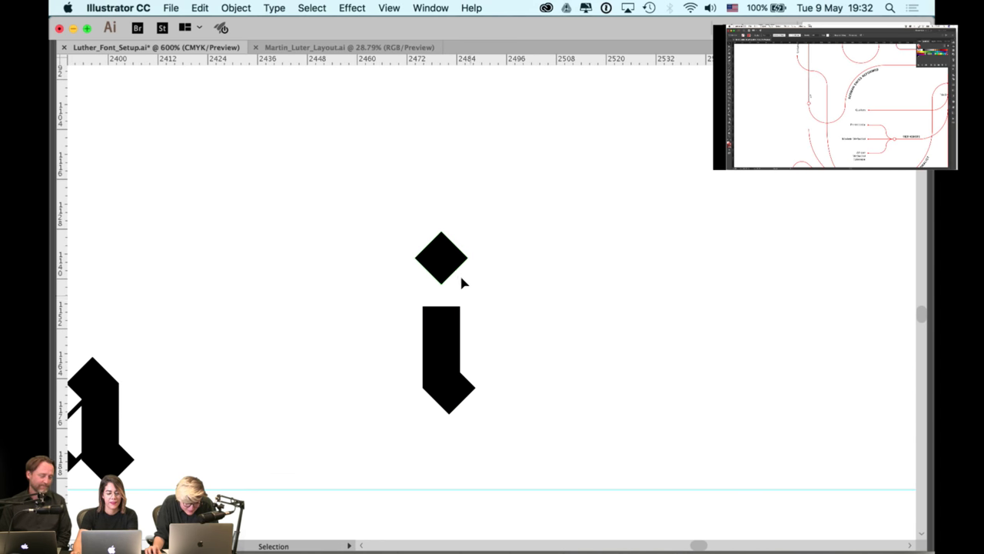
pyautogui.click(452, 261)
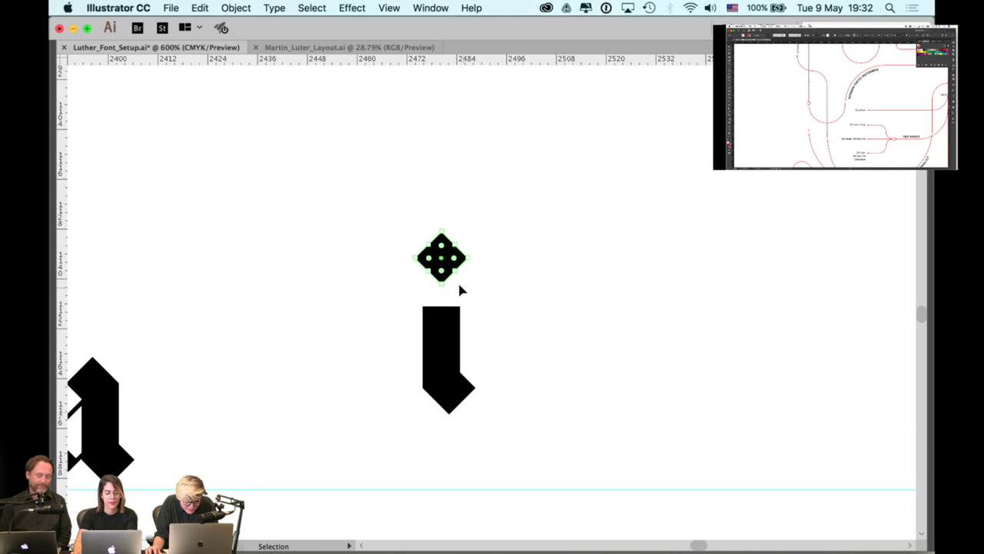
pyautogui.click(511, 259)
pyautogui.moveTo(465, 262); pyautogui.dragTo(366, 348)
pyautogui.hscroll(-2, 368, 368)
pyautogui.scroll(-1, 368, 368)
pyautogui.scroll(2, 367, 368)
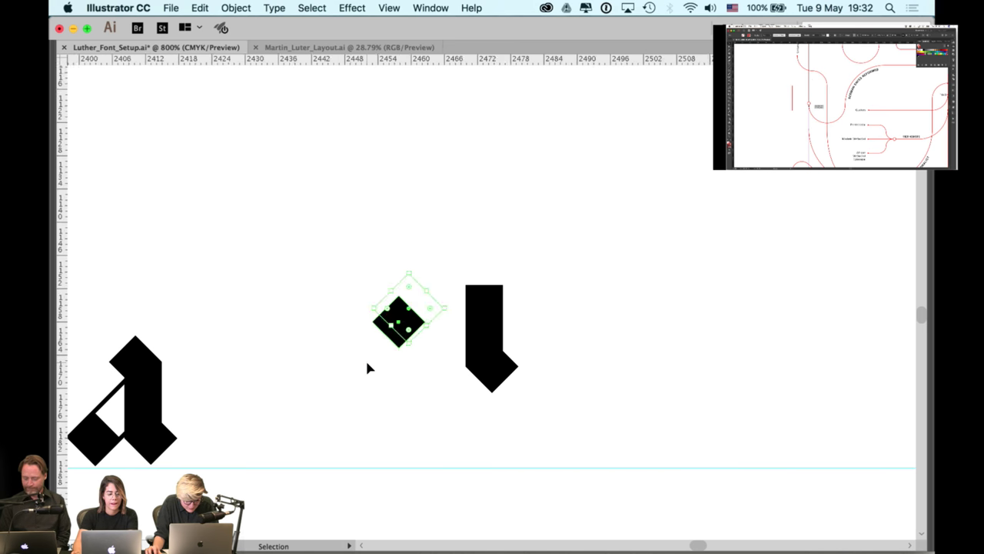
# Draw a diagonal line from the diamond's top corner along its upper-left edge, extending it to about twice the edge length
pyautogui.press('Tab')
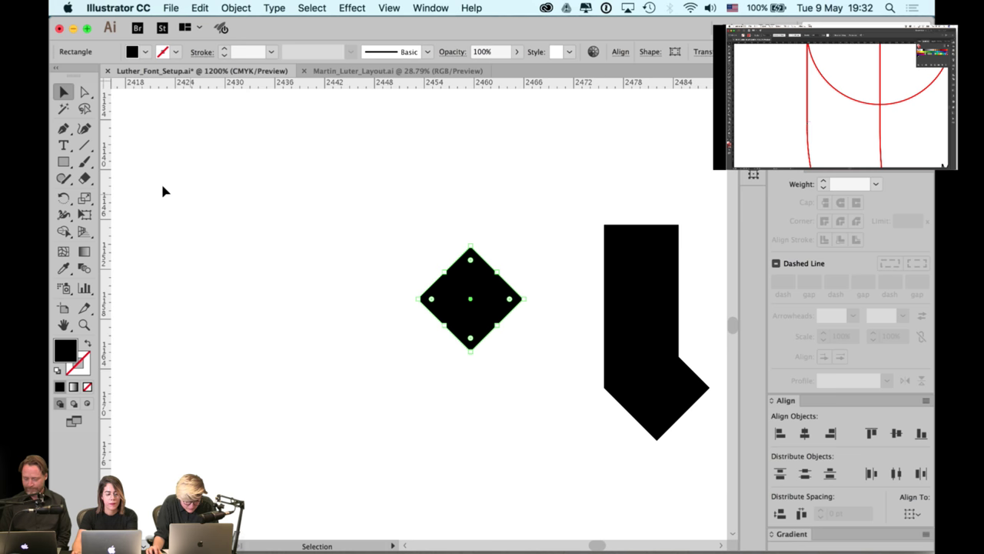
pyautogui.click(85, 145)
pyautogui.press('v')
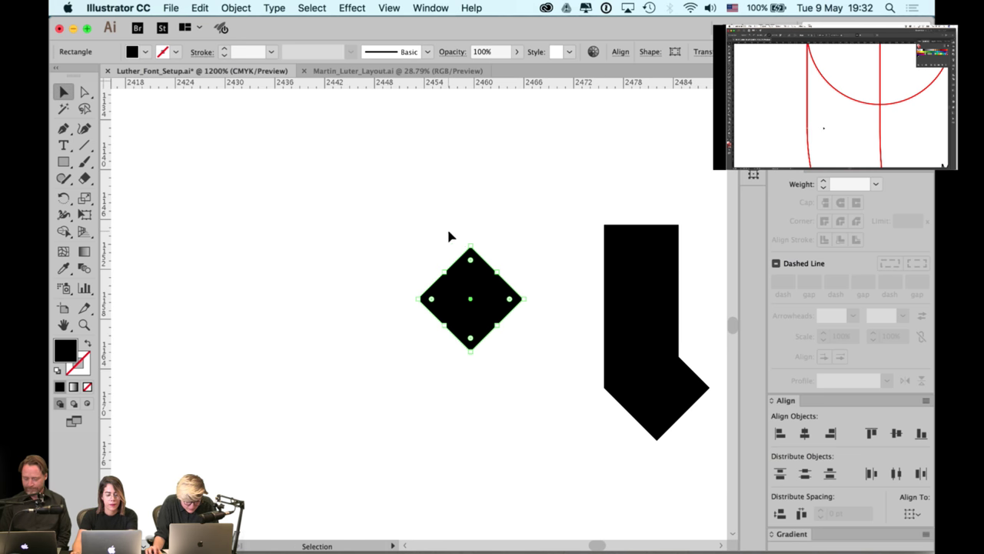
pyautogui.click(447, 227)
pyautogui.click(474, 282)
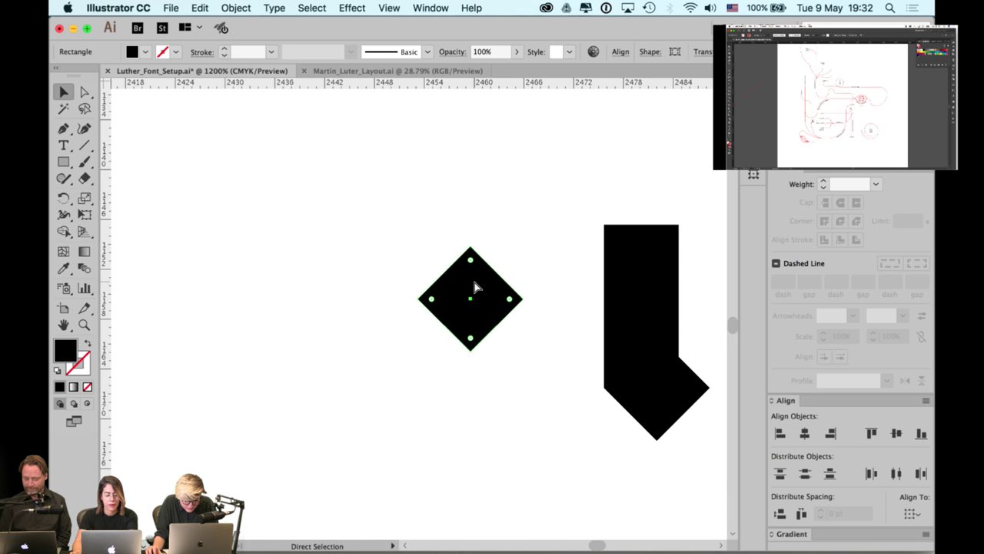
pyautogui.press('super+shift+a')
pyautogui.click(86, 147)
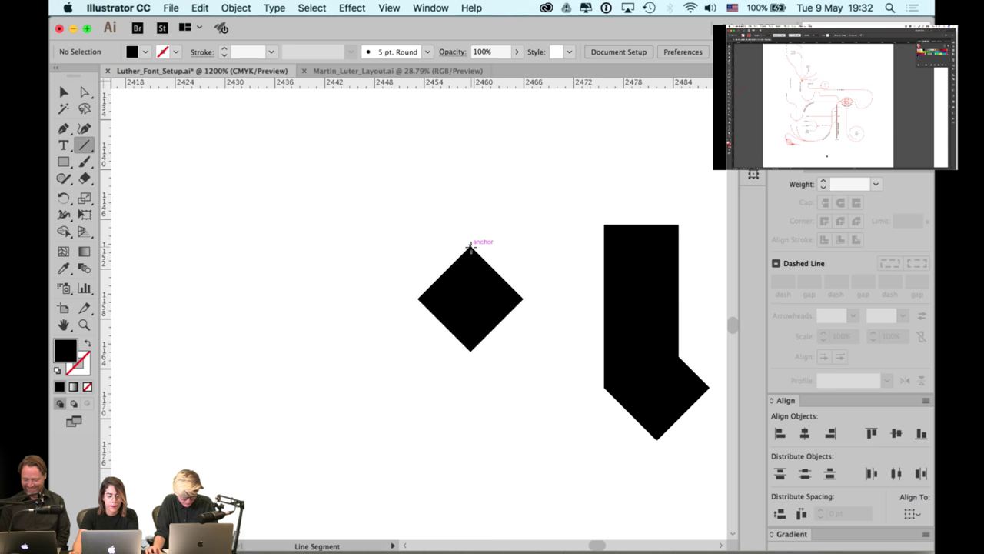
pyautogui.moveTo(471, 246); pyautogui.dragTo(363, 352)
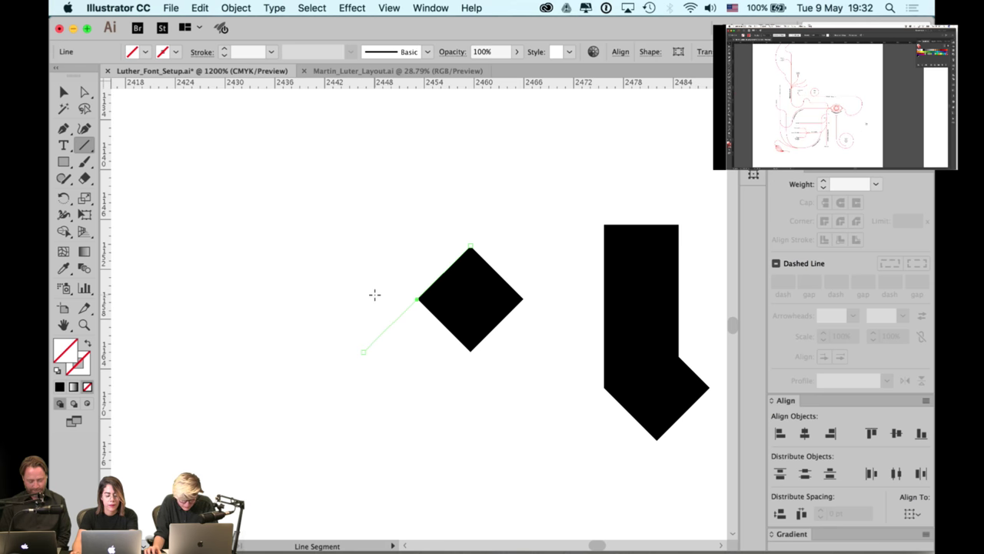
# Give the diagonal line a solid black 1 pt stroke
pyautogui.press('v')
pyautogui.click(78, 368)
pyautogui.click(60, 387)
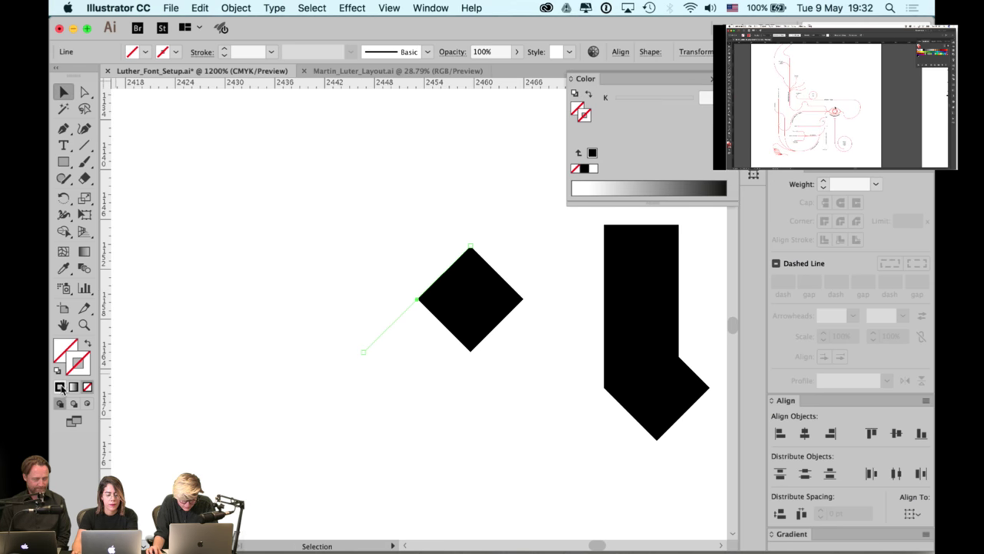
pyautogui.click(401, 245)
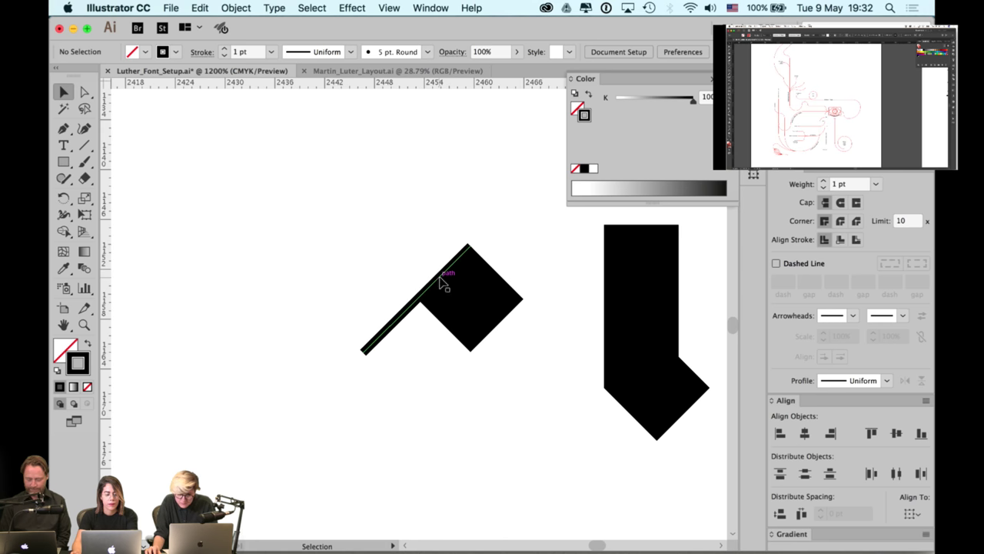
pyautogui.scroll(-2, 402, 226)
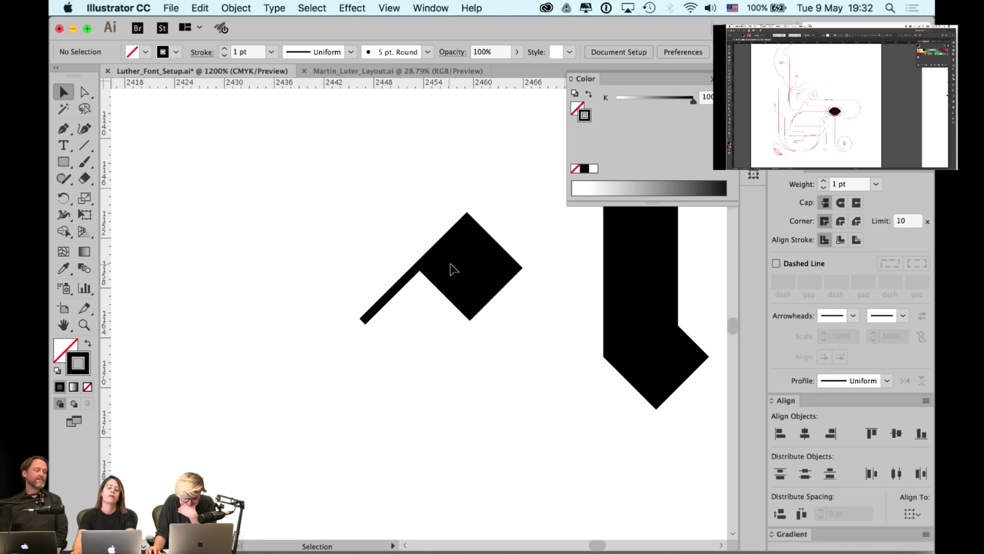
# Duplicate the stem's foot diamond below the diagonal line's lower end and rotate the copy into an upright square
pyautogui.click(632, 368)
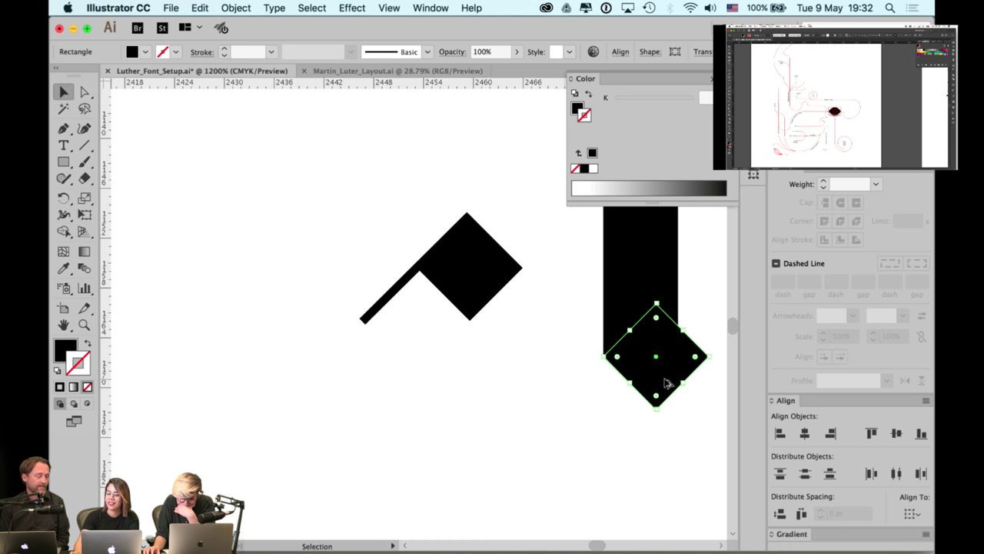
pyautogui.moveTo(668, 384); pyautogui.dragTo(393, 420)
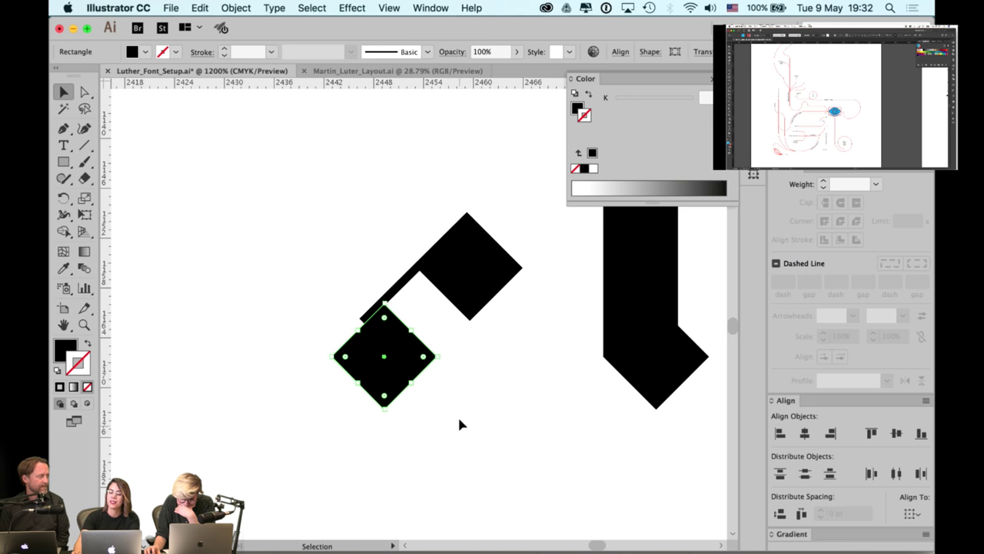
pyautogui.moveTo(444, 356); pyautogui.dragTo(461, 405)
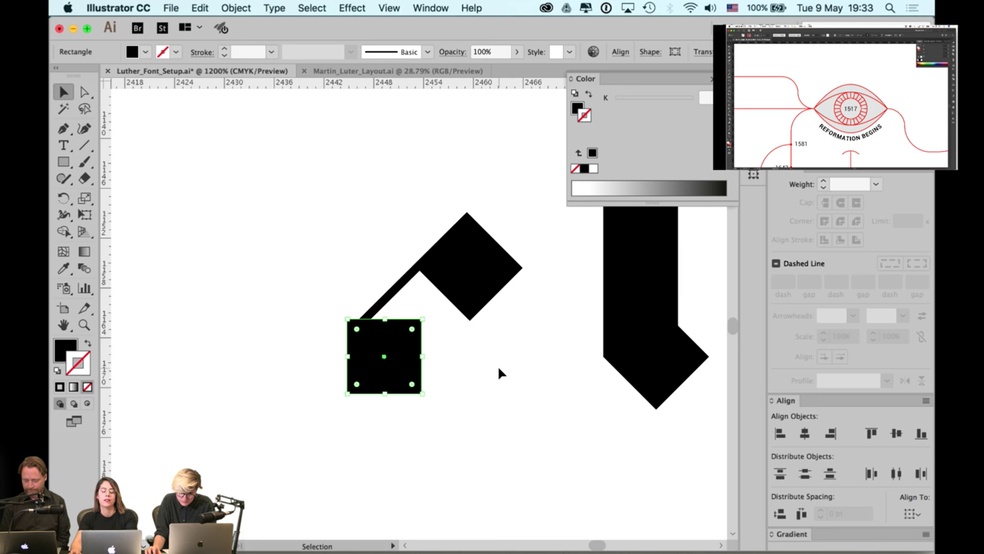
pyautogui.click(433, 220)
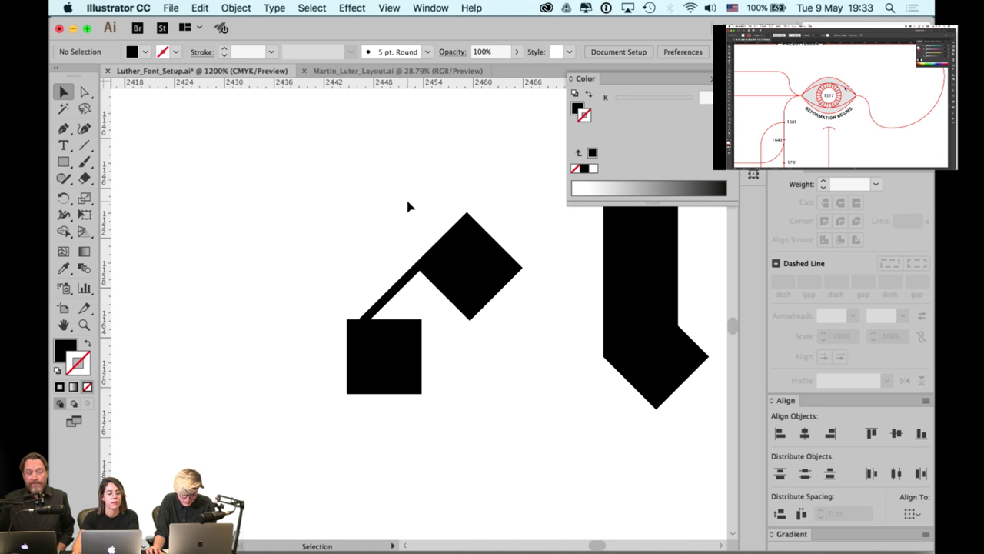
# Move the upright square left until its upper-right corner meets the diagonal line's lower end
pyautogui.moveTo(430, 202); pyautogui.dragTo(412, 191)
pyautogui.moveTo(475, 184); pyautogui.dragTo(404, 246)
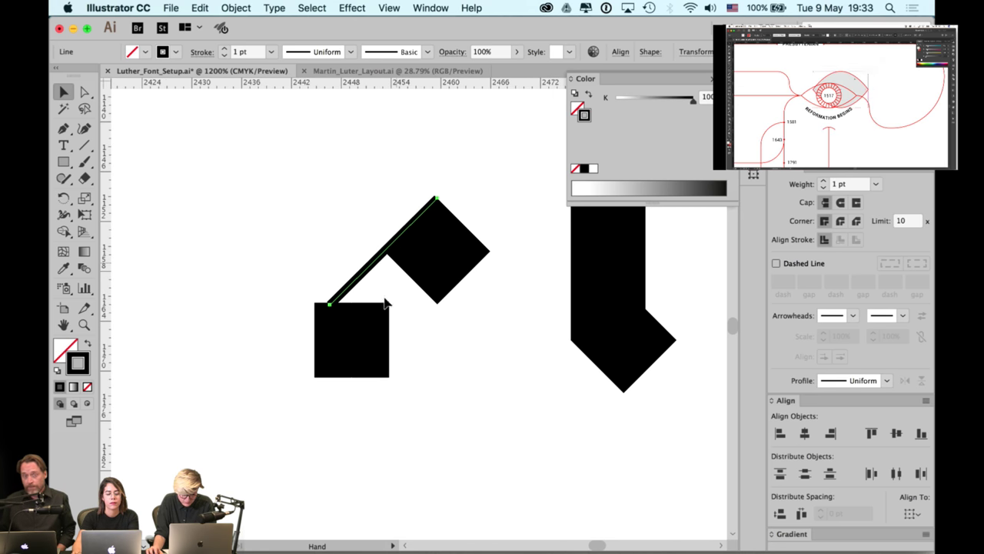
pyautogui.moveTo(351, 337); pyautogui.dragTo(294, 338)
pyautogui.click(342, 273)
pyautogui.press('space')
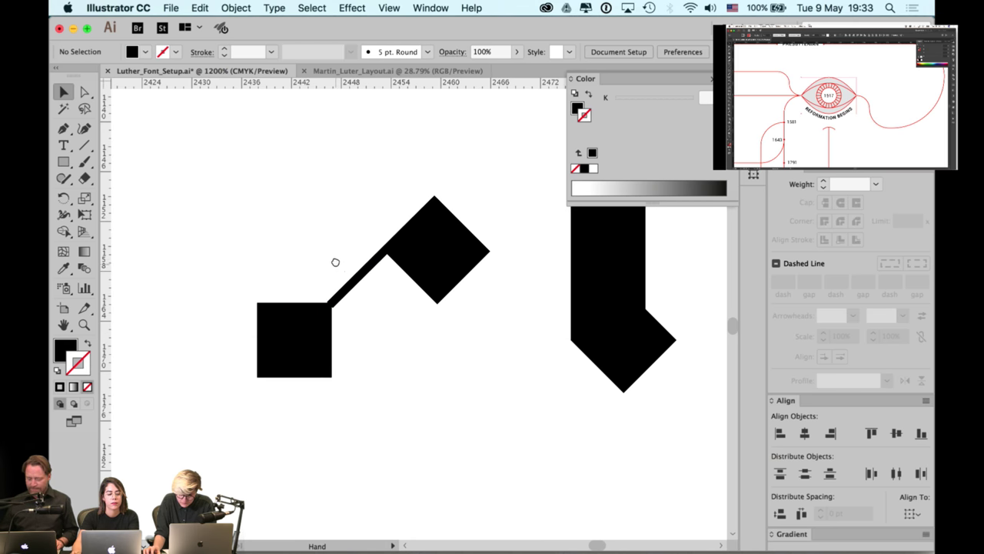
# Show the artwork in outline view and shift the diamond with its diagonal line down-left so the line's end extends into the square
pyautogui.moveTo(335, 262); pyautogui.dragTo(339, 229)
pyautogui.click(428, 234)
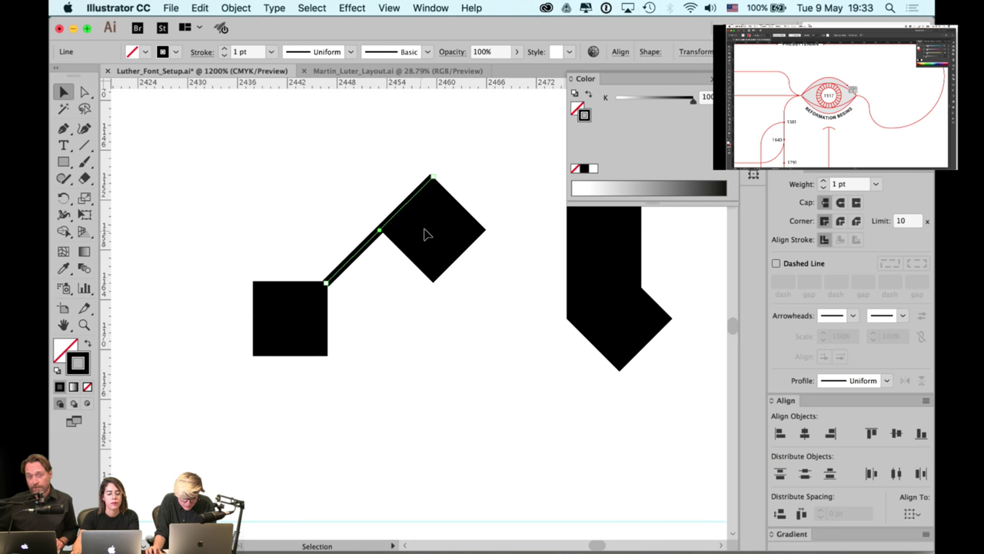
pyautogui.click(385, 269)
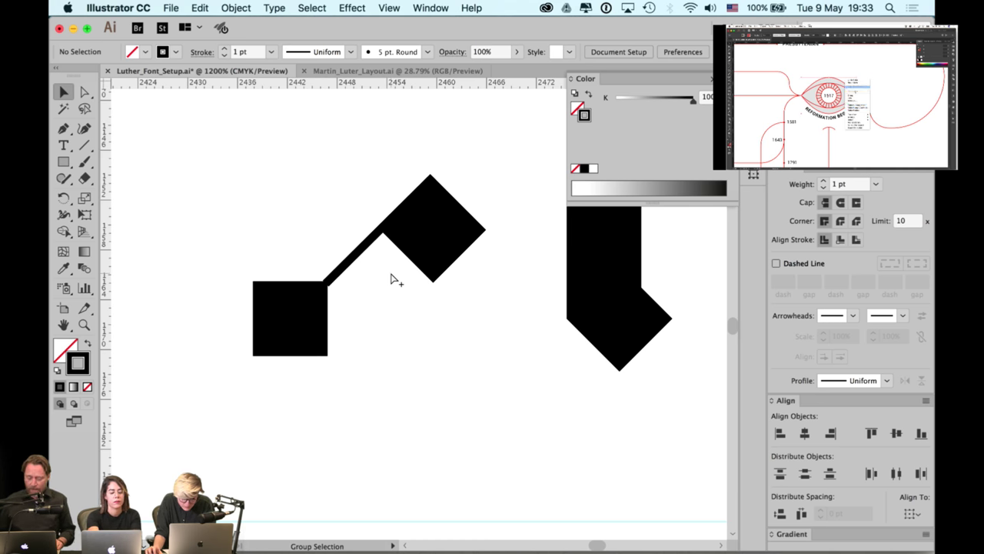
pyautogui.press('alt+super+2')
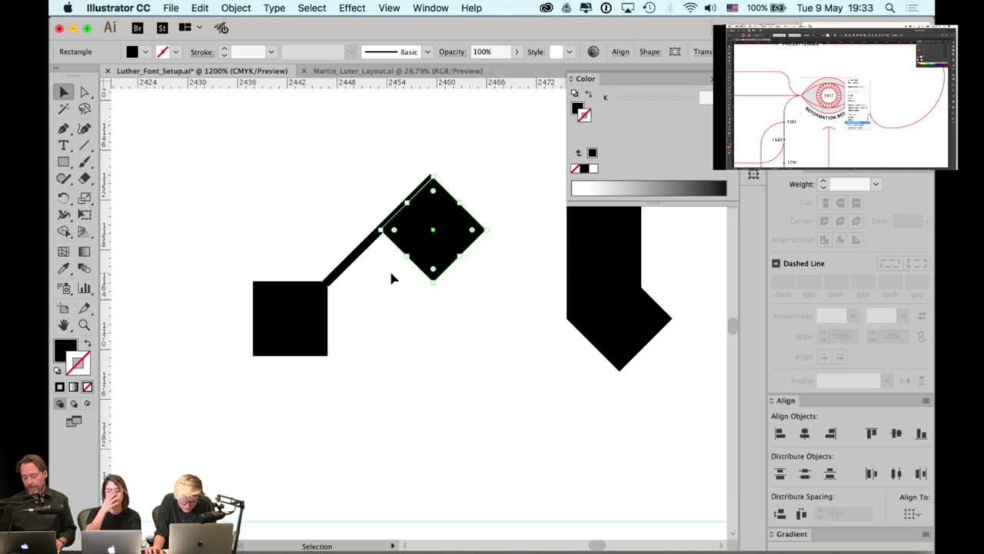
pyautogui.click(392, 277)
pyautogui.hotkey('ctrl', 'y')
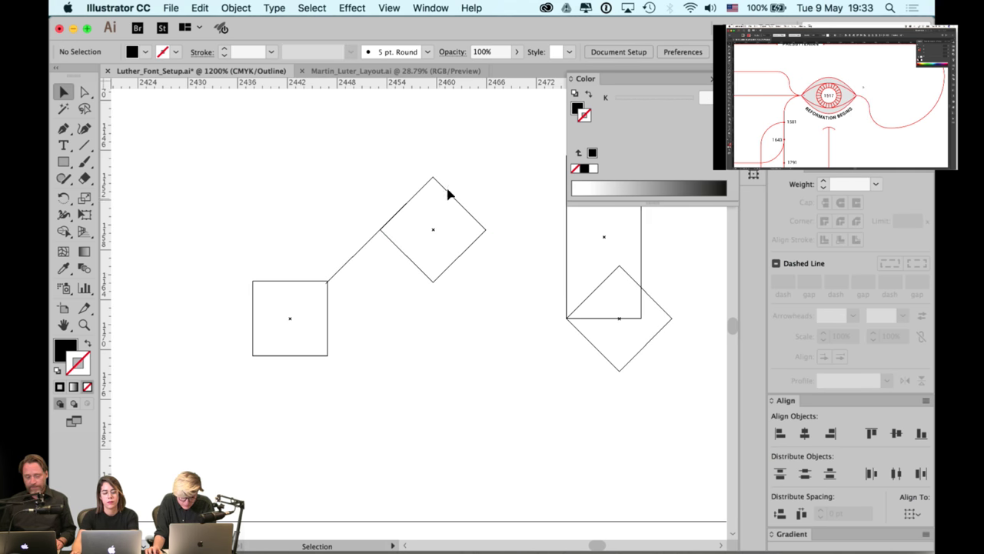
pyautogui.moveTo(465, 162); pyautogui.dragTo(373, 267)
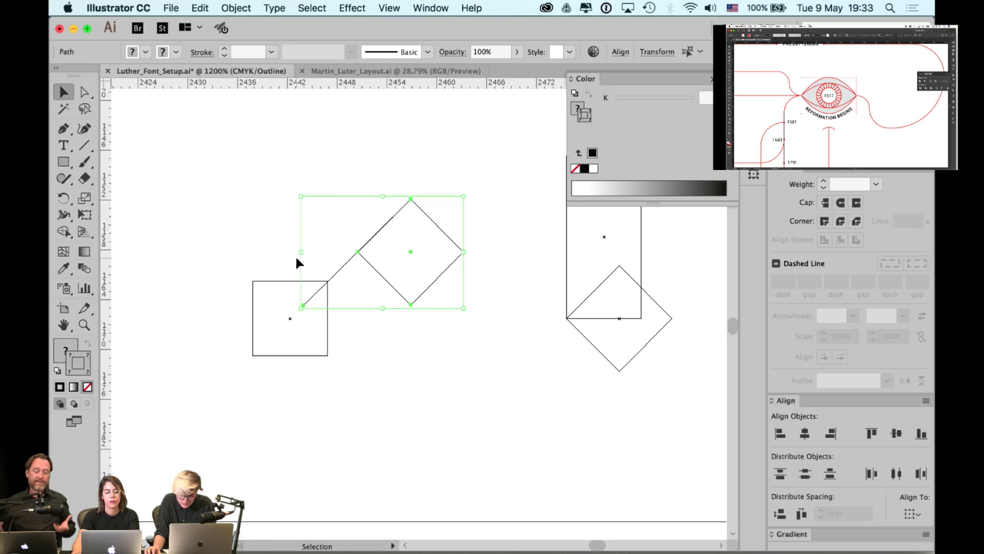
pyautogui.click(249, 249)
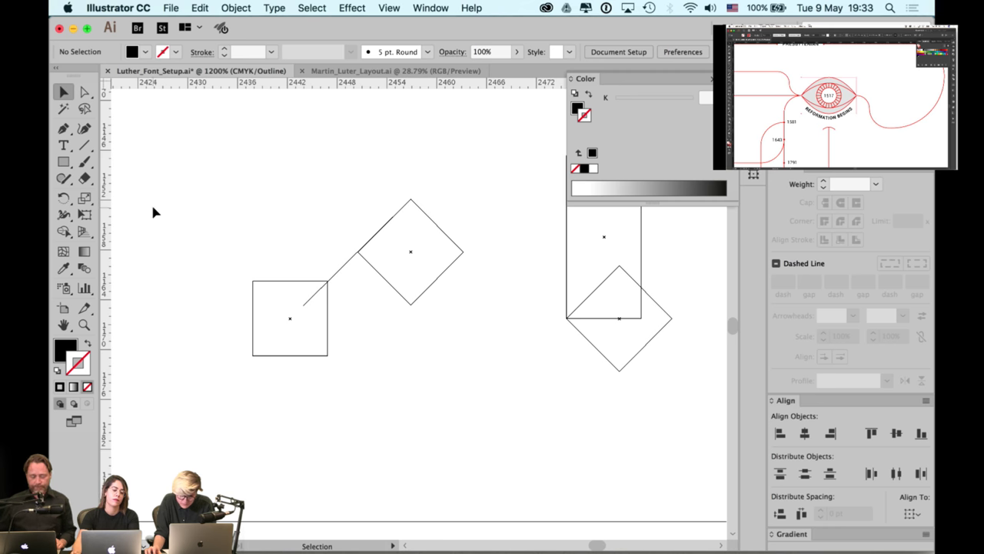
# Draw a horizontal line from the square's lower-left corner to below the diamond's centre and give it the diagonal line's 1 pt black stroke
pyautogui.click(84, 145)
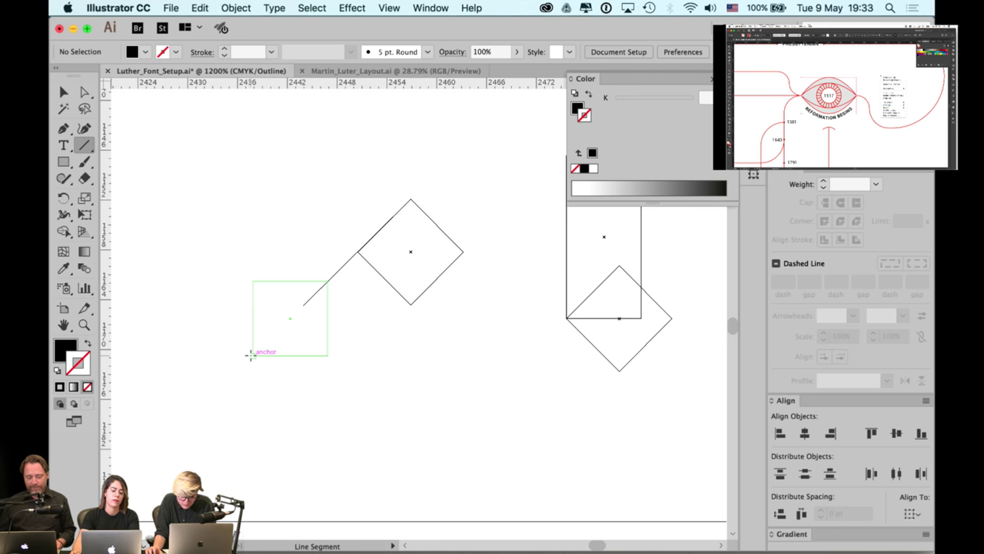
pyautogui.moveTo(250, 354); pyautogui.dragTo(409, 344)
pyautogui.press('v')
pyautogui.press('i')
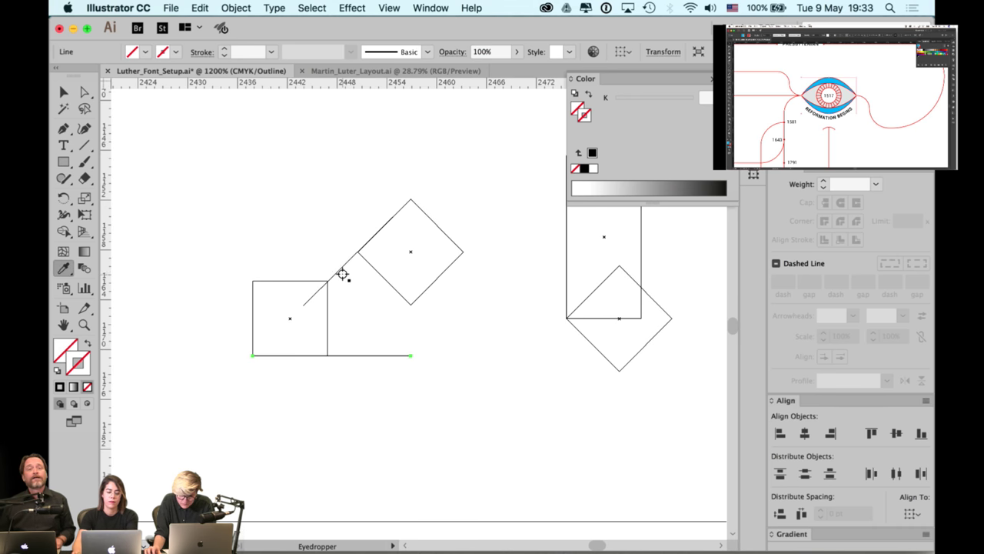
pyautogui.click(342, 274)
pyautogui.press('v')
pyautogui.click(336, 230)
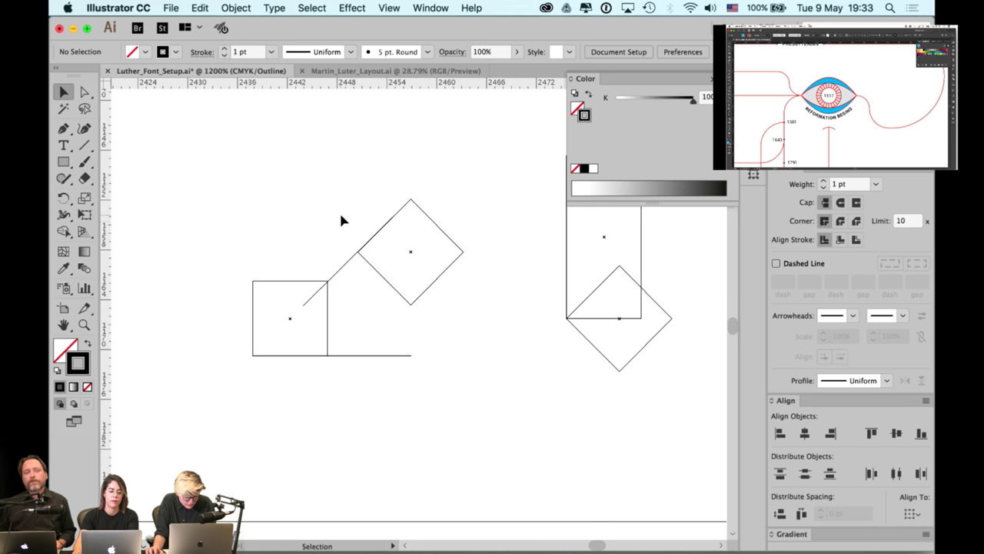
# Duplicate the diamond, diagonal line and square straight down and rotate the copy 180 degrees
pyautogui.scroll(-3, 343, 221)
pyautogui.moveTo(446, 167); pyautogui.dragTo(292, 282)
pyautogui.scroll(-5, 296, 231)
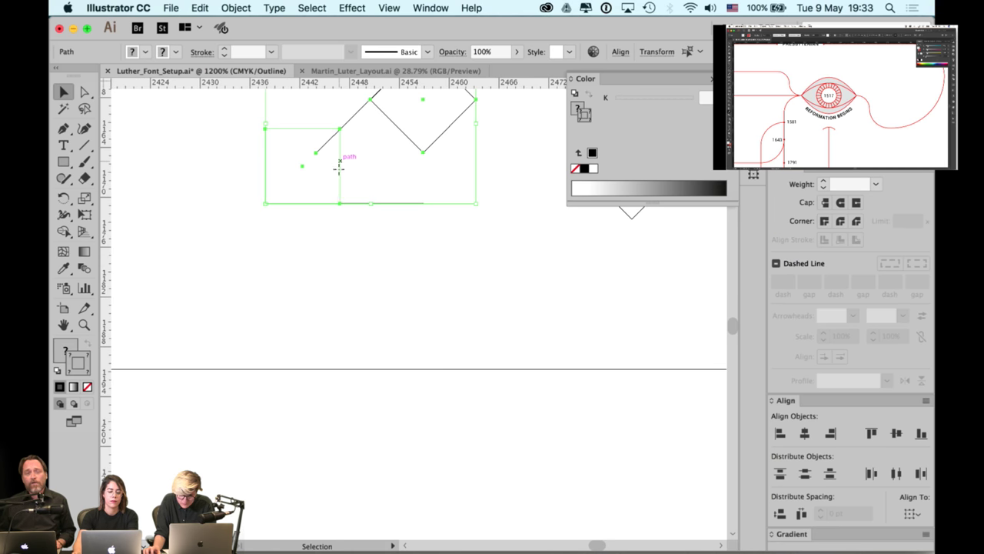
pyautogui.moveTo(338, 168); pyautogui.dragTo(339, 375)
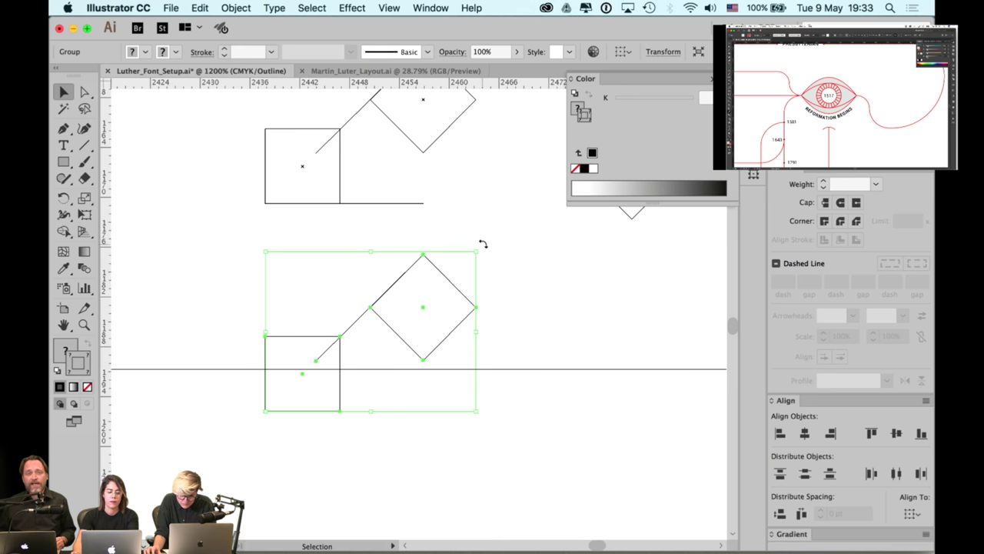
pyautogui.moveTo(482, 245); pyautogui.dragTo(274, 377)
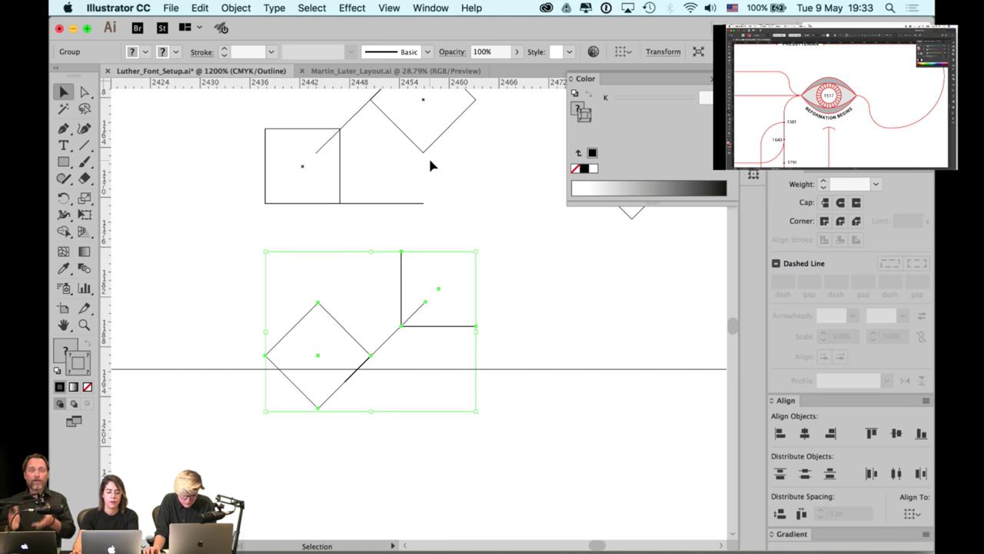
# Align the rotated copy's right edge with the right end of the horizontal line
pyautogui.keyDown('shift'); pyautogui.click(412, 202); pyautogui.keyUp('shift')
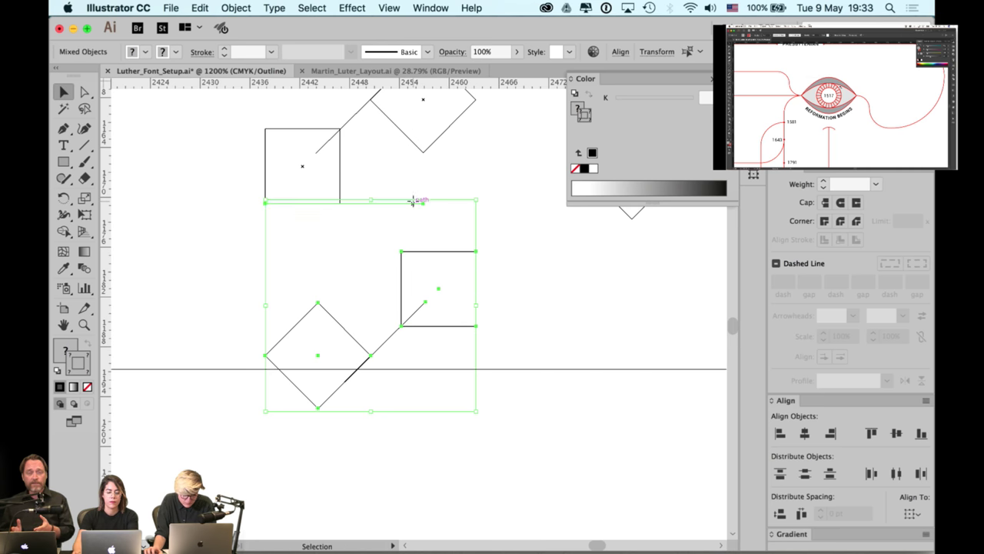
pyautogui.click(412, 202)
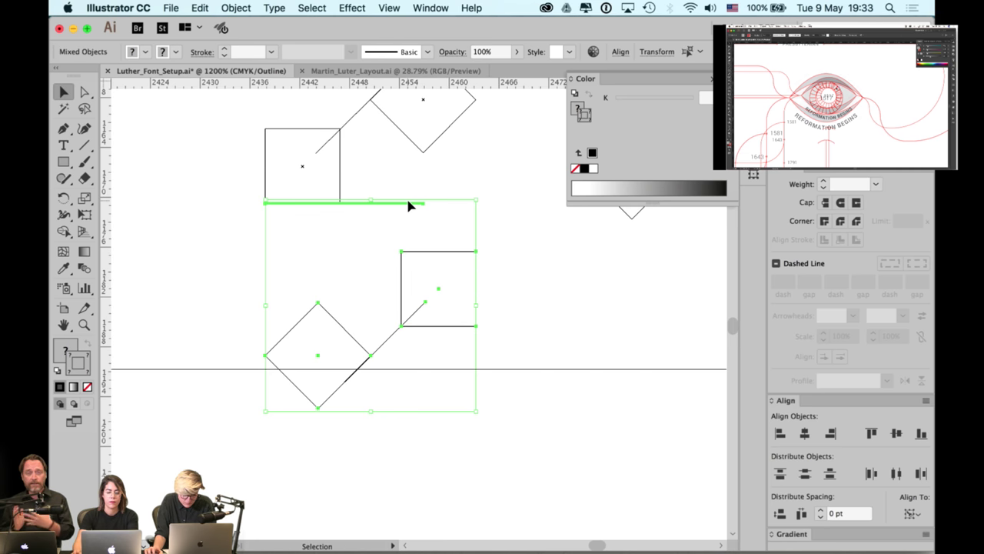
pyautogui.click(831, 433)
pyautogui.click(477, 287)
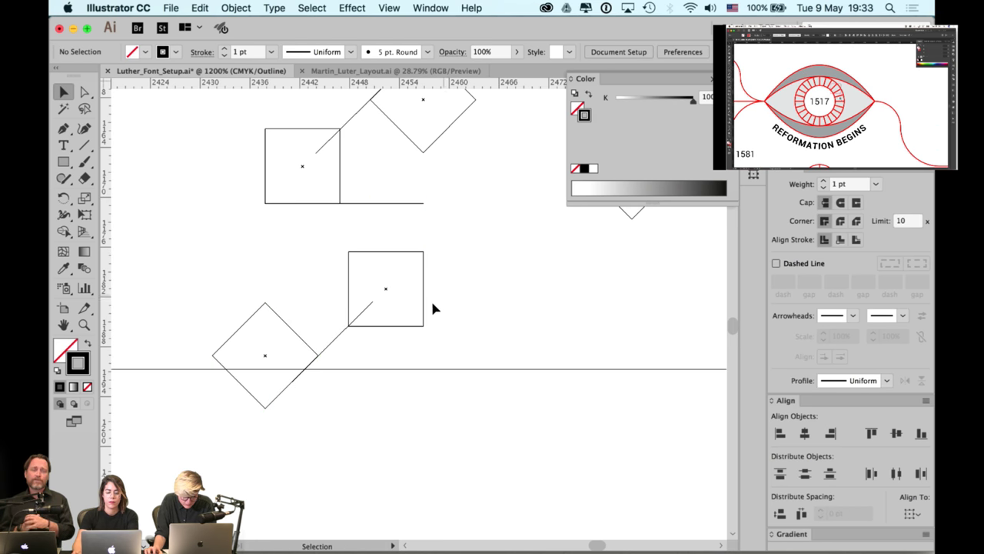
# Move the rotated copy straight up until its square's upper edge touches the horizontal line
pyautogui.moveTo(422, 301); pyautogui.dragTo(420, 254)
pyautogui.click(500, 250)
pyautogui.scroll(2, 499, 247)
pyautogui.hscroll(1, 500, 246)
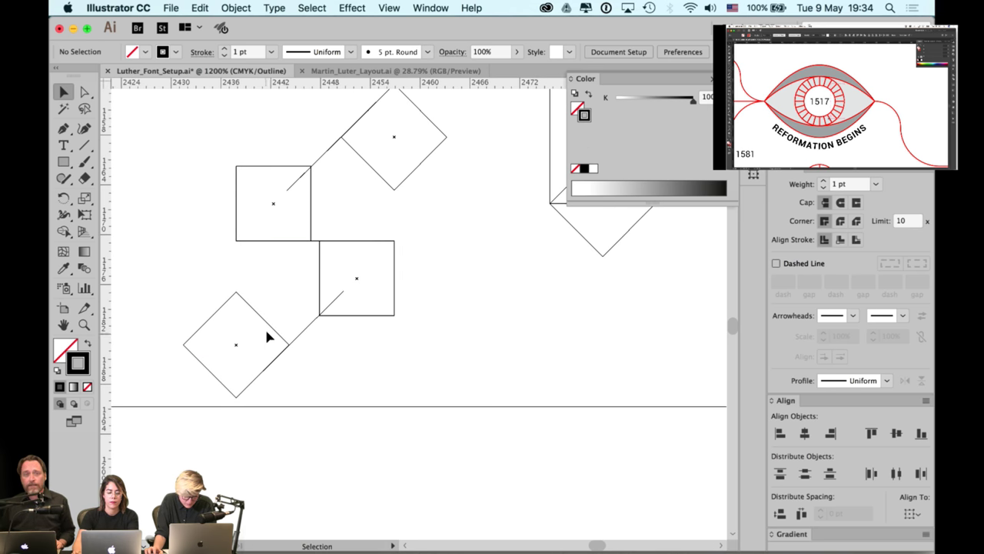
# Nudge the horizontal line together with the lower square, diagonal line and diamond slightly to the right
pyautogui.click(271, 329)
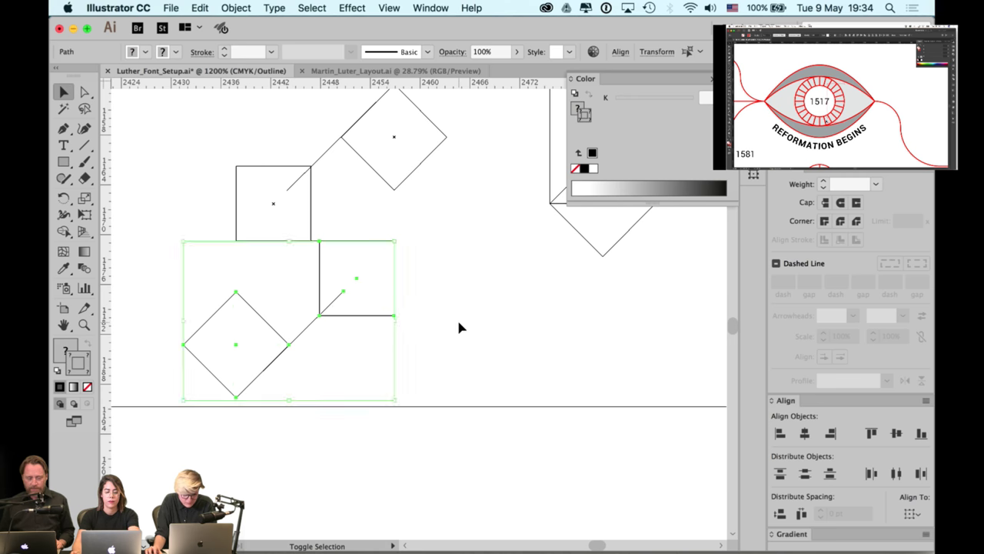
pyautogui.click(439, 228)
pyautogui.scroll(2, 438, 217)
pyautogui.moveTo(380, 284); pyautogui.dragTo(463, 234)
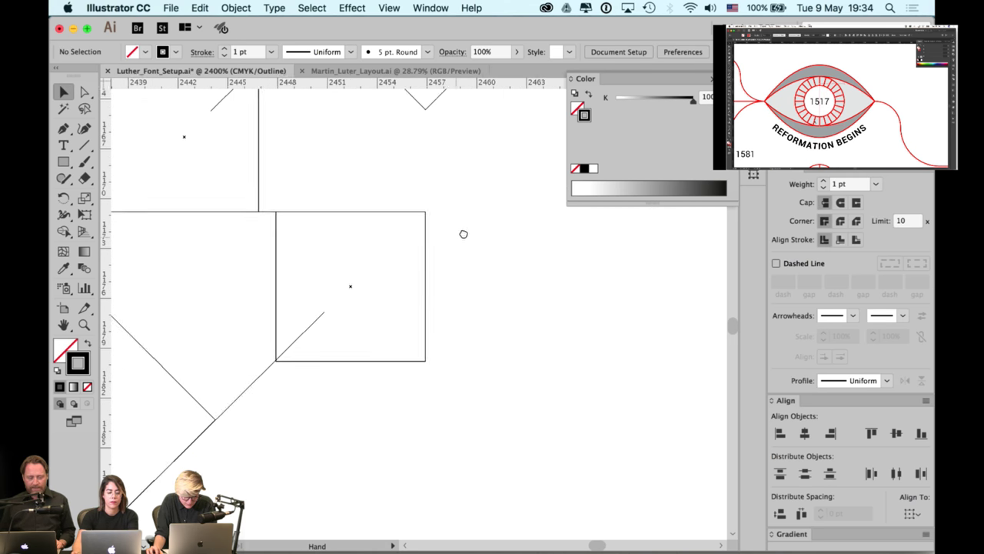
pyautogui.moveTo(469, 179); pyautogui.dragTo(286, 361)
pyautogui.moveTo(266, 404); pyautogui.dragTo(329, 357)
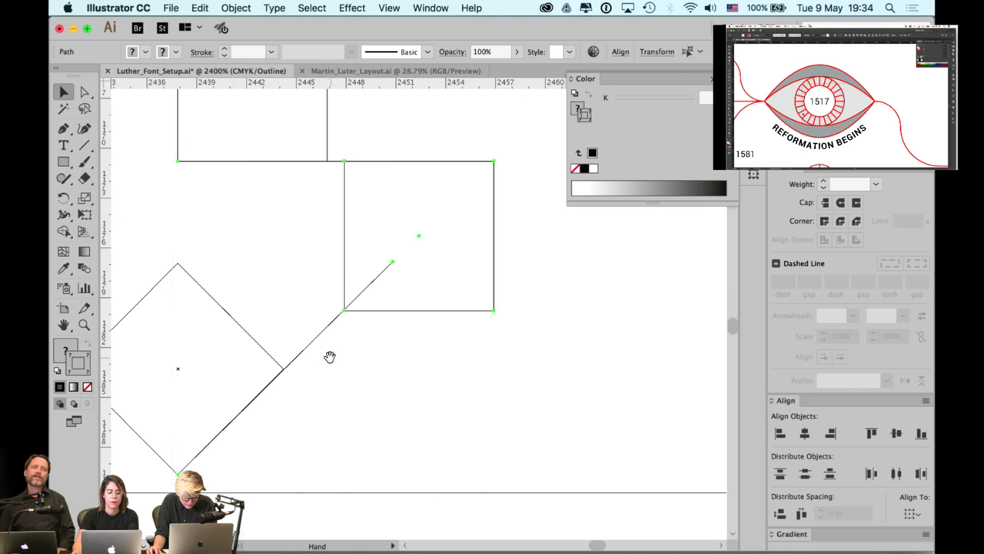
pyautogui.keyDown('shift'); pyautogui.moveTo(233, 273); pyautogui.dragTo(210, 317); pyautogui.keyUp('shift')
pyautogui.press('Right')
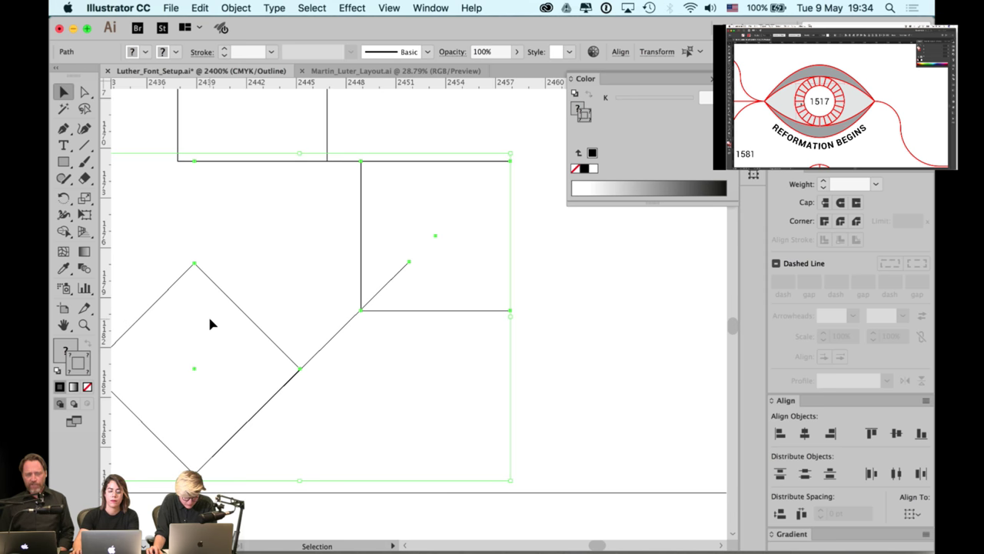
pyautogui.moveTo(302, 251); pyautogui.dragTo(375, 284)
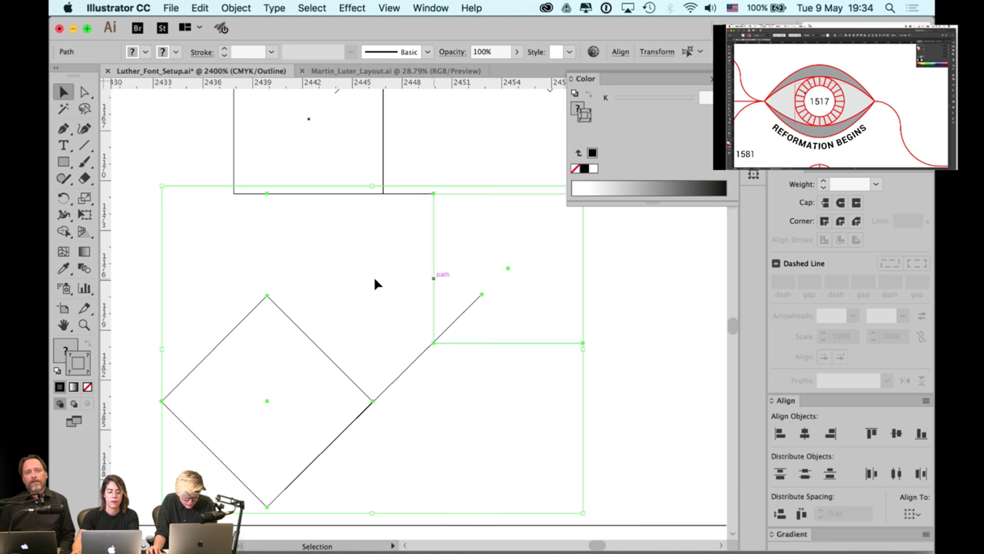
pyautogui.click(353, 291)
# Try to align the lower diamond's left corner with the upper square's left edge, and undo the alignment
pyautogui.moveTo(311, 363); pyautogui.dragTo(308, 361)
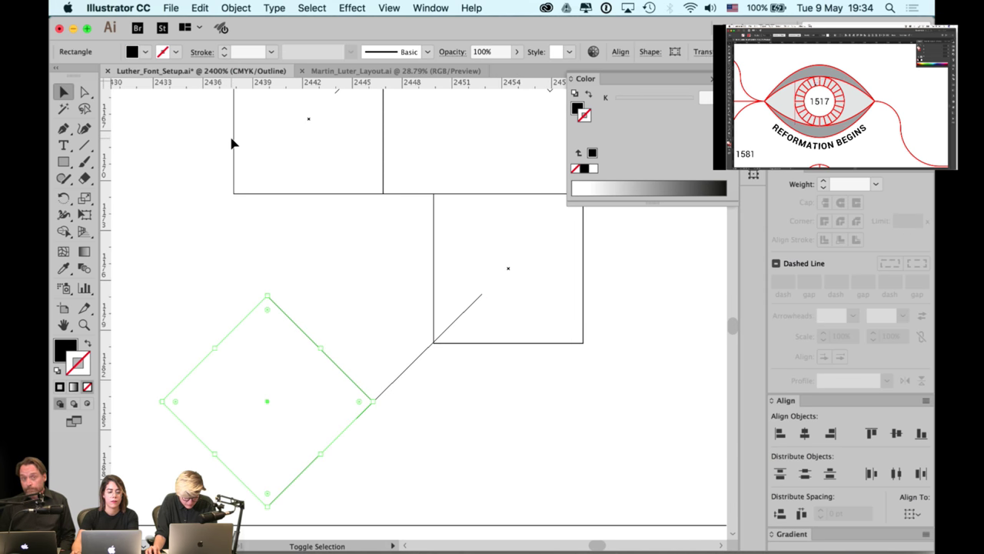
pyautogui.keyDown('shift'); pyautogui.click(236, 141); pyautogui.keyUp('shift')
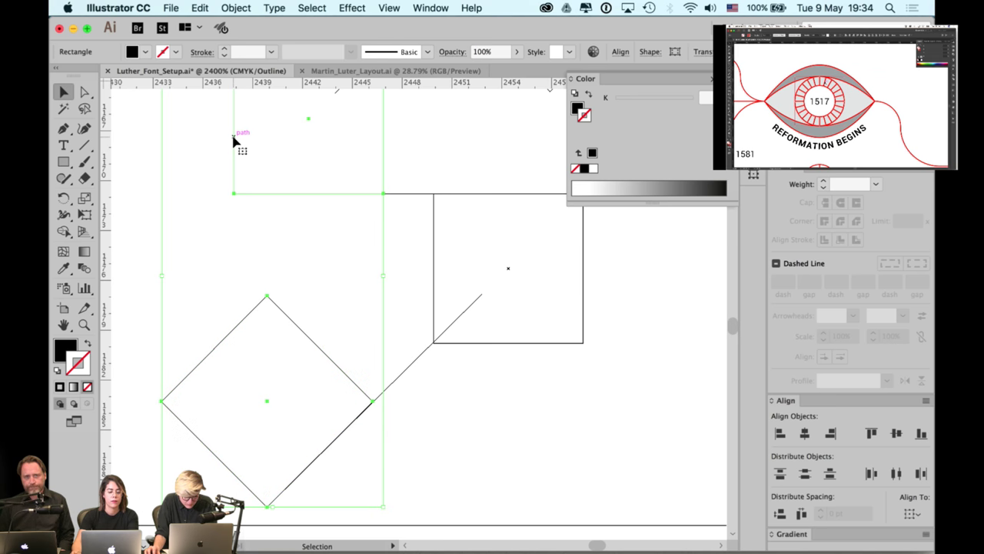
pyautogui.click(234, 139)
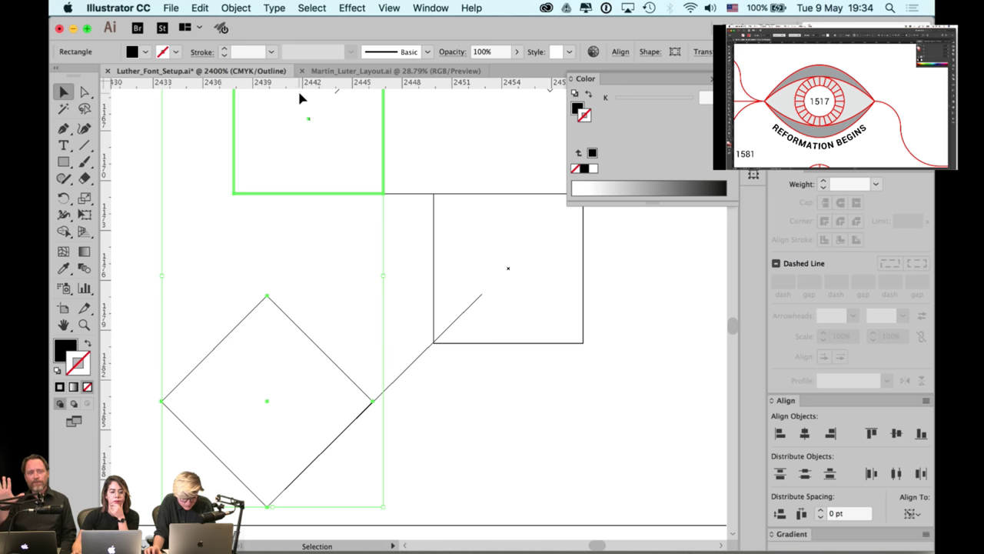
pyautogui.click(779, 434)
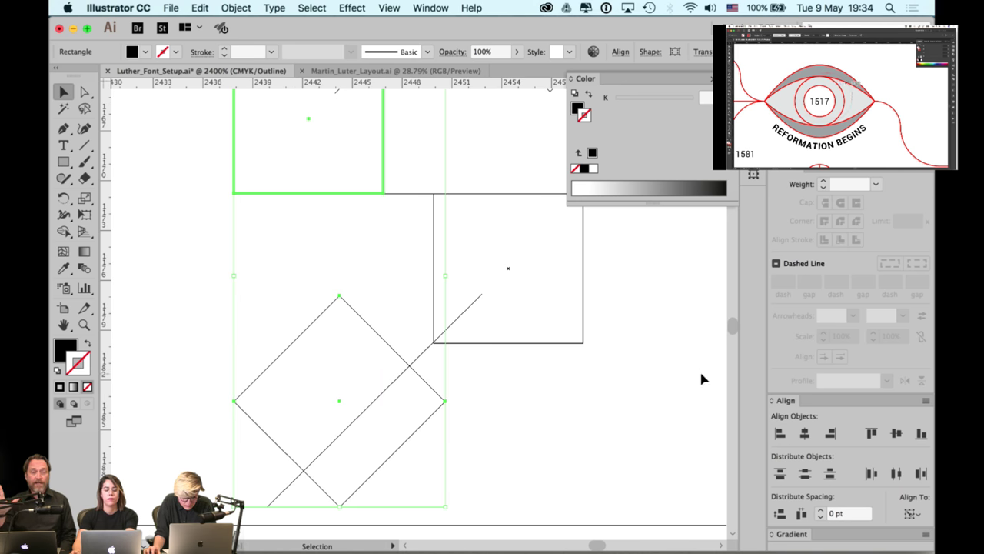
pyautogui.hscroll(-2, 580, 431)
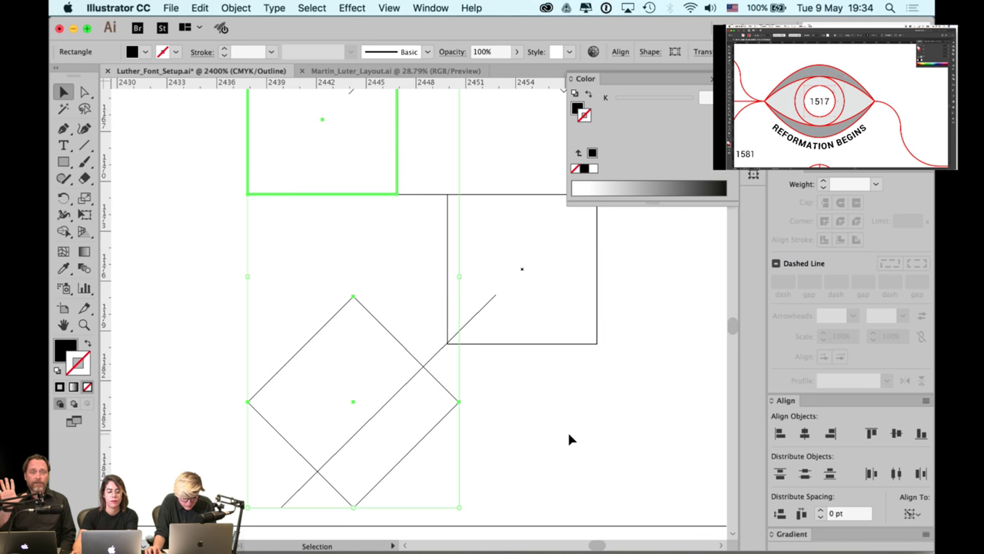
pyautogui.scroll(-1, 569, 439)
pyautogui.press('a')
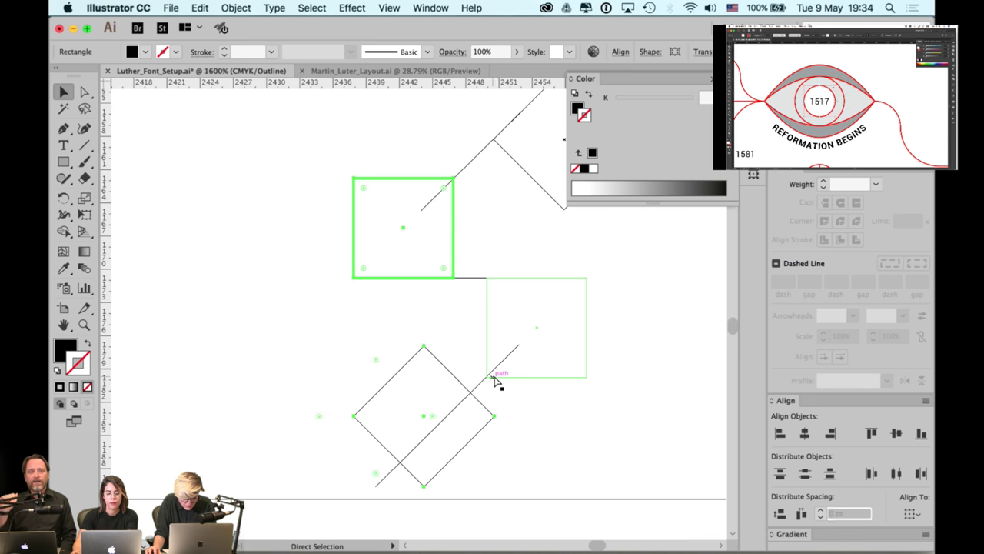
pyautogui.press('super+z')
pyautogui.click(444, 351)
pyautogui.press('v')
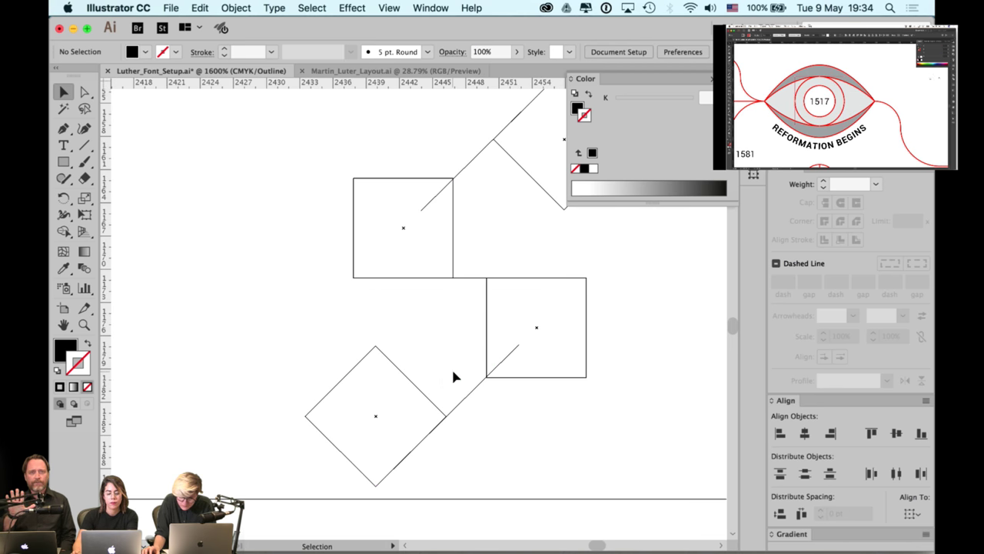
# Shift the lower diamond slightly right, and move the lower square and its lines right until the diagonal follows the diamond's edge
pyautogui.moveTo(429, 398); pyautogui.dragTo(440, 405)
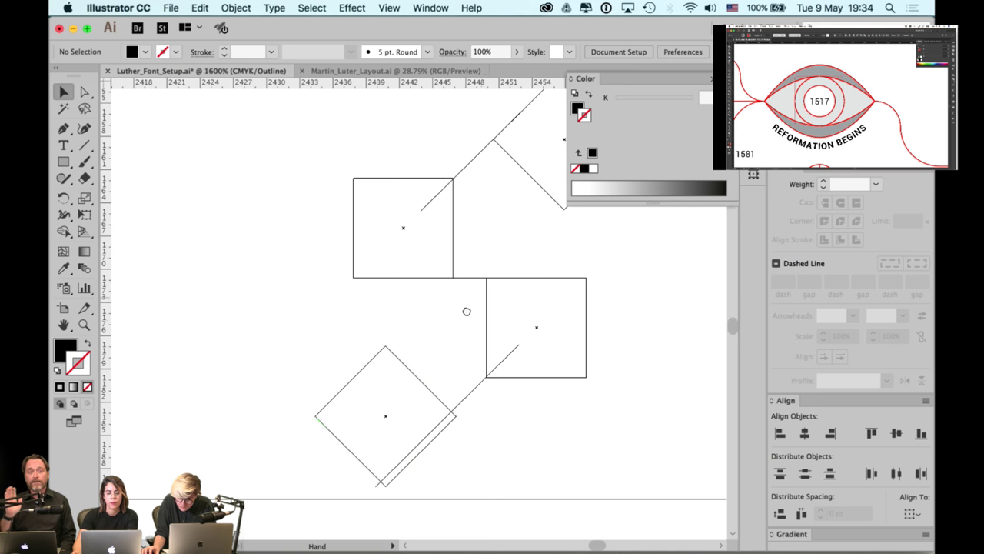
pyautogui.moveTo(463, 310); pyautogui.dragTo(420, 430)
pyautogui.scroll(-2, 392, 377)
pyautogui.scroll(1, 385, 439)
pyautogui.scroll(-3, 423, 407)
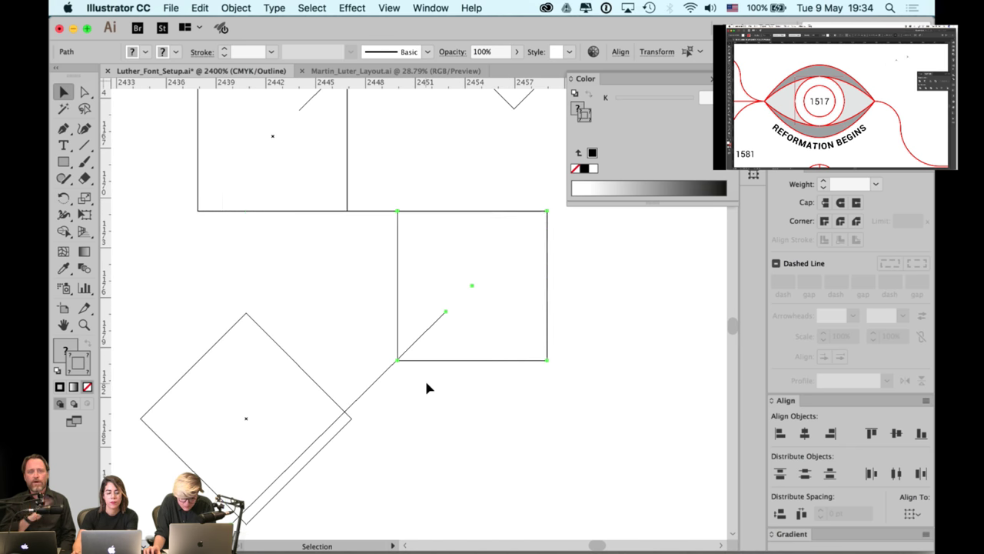
pyautogui.scroll(1, 428, 388)
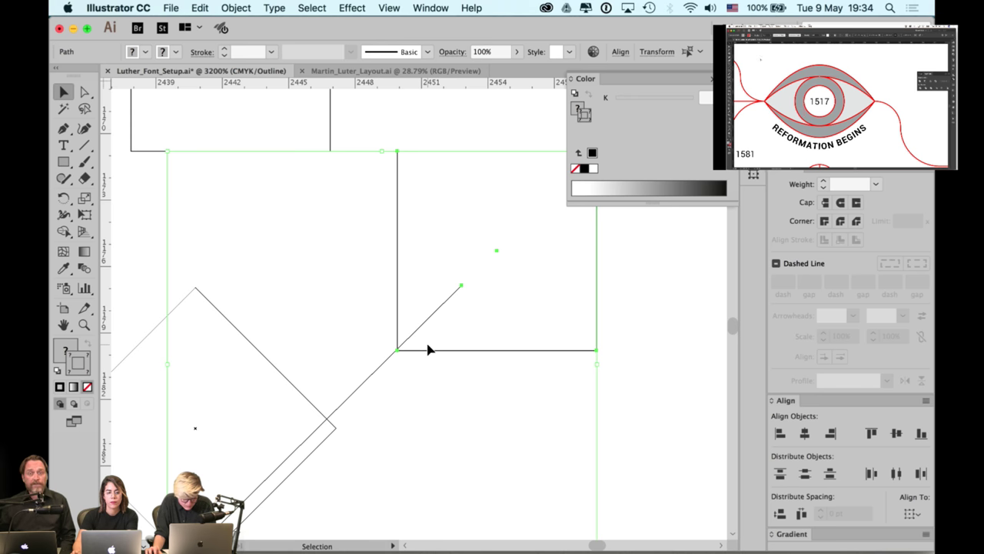
pyautogui.moveTo(398, 353); pyautogui.dragTo(416, 353)
pyautogui.click(376, 356)
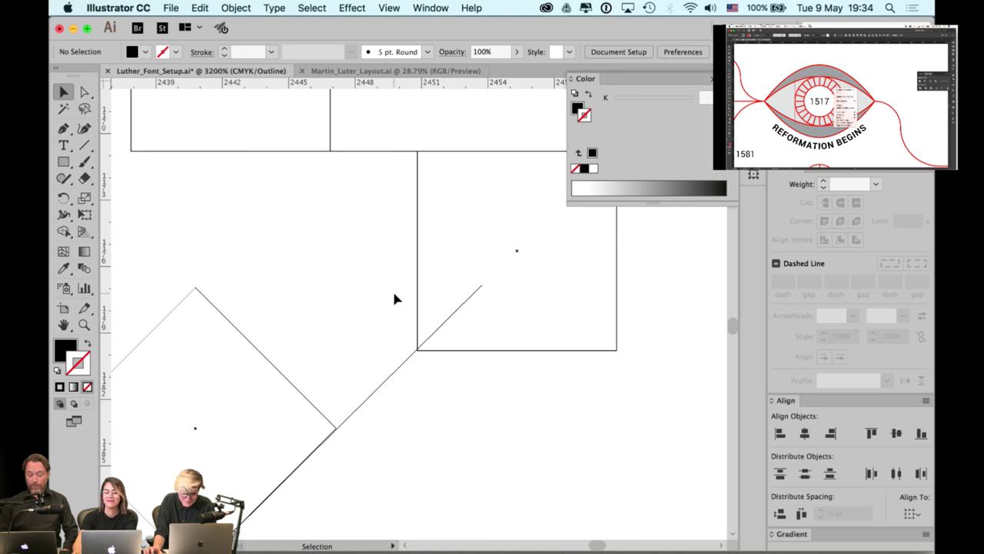
pyautogui.press('super+minus')
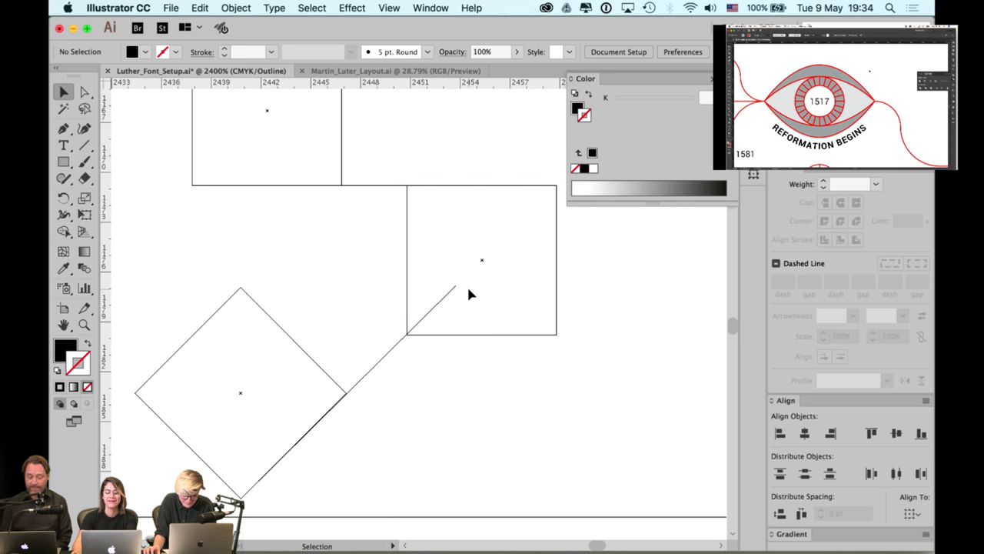
# Snap the diagonal line's upper end to the lower diamond's right corner so the line follows the diamond's edge
pyautogui.press('a')
pyautogui.press('super+plus')
pyautogui.moveTo(469, 279); pyautogui.dragTo(489, 263)
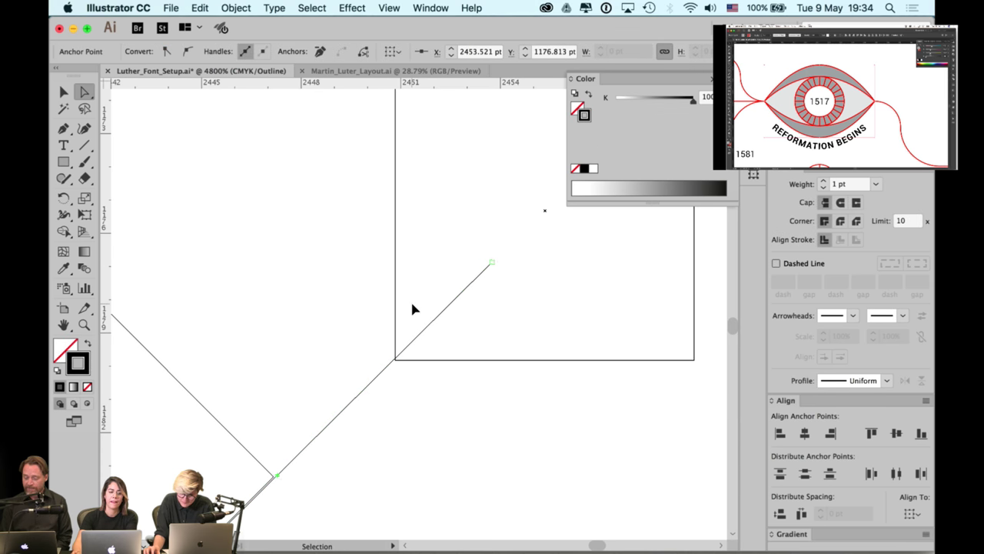
pyautogui.moveTo(372, 336); pyautogui.dragTo(384, 304)
pyautogui.click(369, 308)
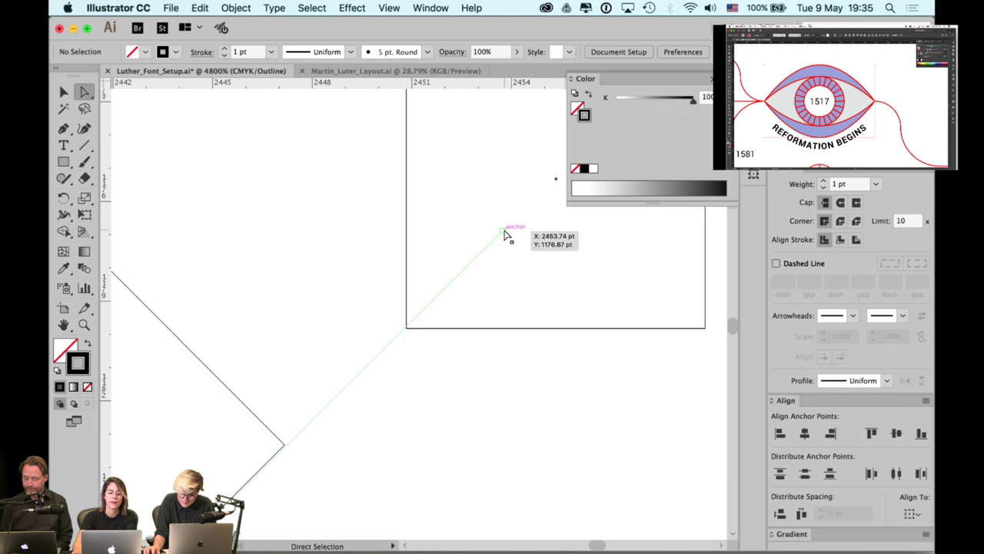
pyautogui.moveTo(503, 231); pyautogui.dragTo(284, 443)
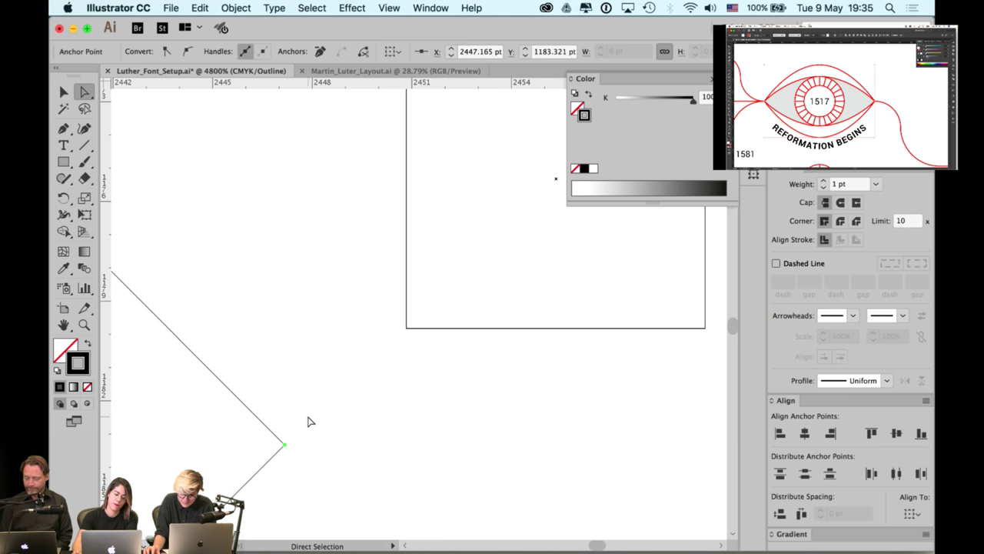
# Extend the diagonal line from the diamond's right corner up into the lower square at the same angle
pyautogui.click(310, 420)
pyautogui.click(273, 433)
pyautogui.keyDown('super'); pyautogui.click(301, 429); pyautogui.keyUp('super')
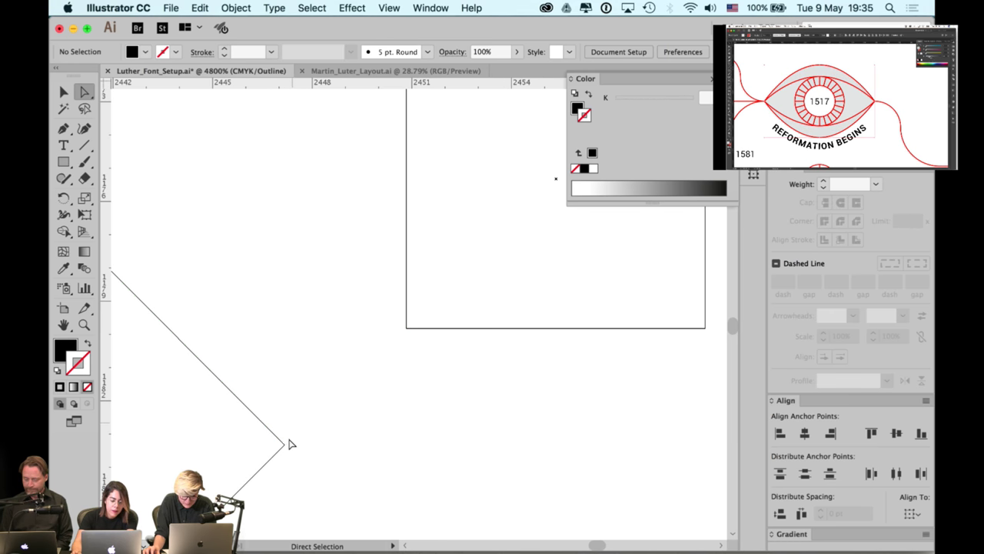
pyautogui.moveTo(286, 447); pyautogui.dragTo(491, 240)
pyautogui.click(376, 268)
pyautogui.press('v')
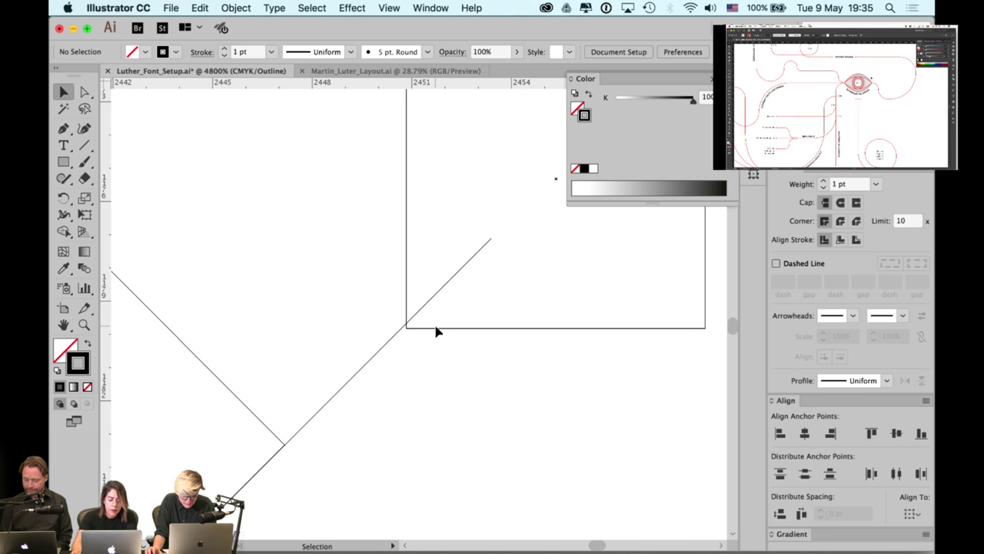
# Move the lower diamond and its diagonal line together slightly until the line passes exactly through the lower square's corner
pyautogui.moveTo(320, 330); pyautogui.dragTo(233, 479)
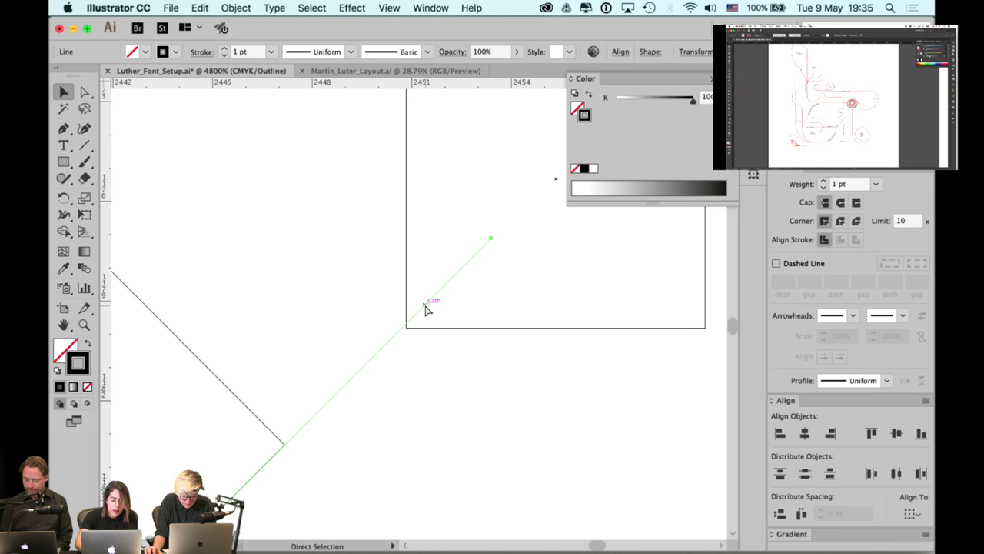
pyautogui.press('super+alt+[')
pyautogui.keyDown('alt'); pyautogui.click(425, 307); pyautogui.keyUp('alt')
pyautogui.click(330, 350)
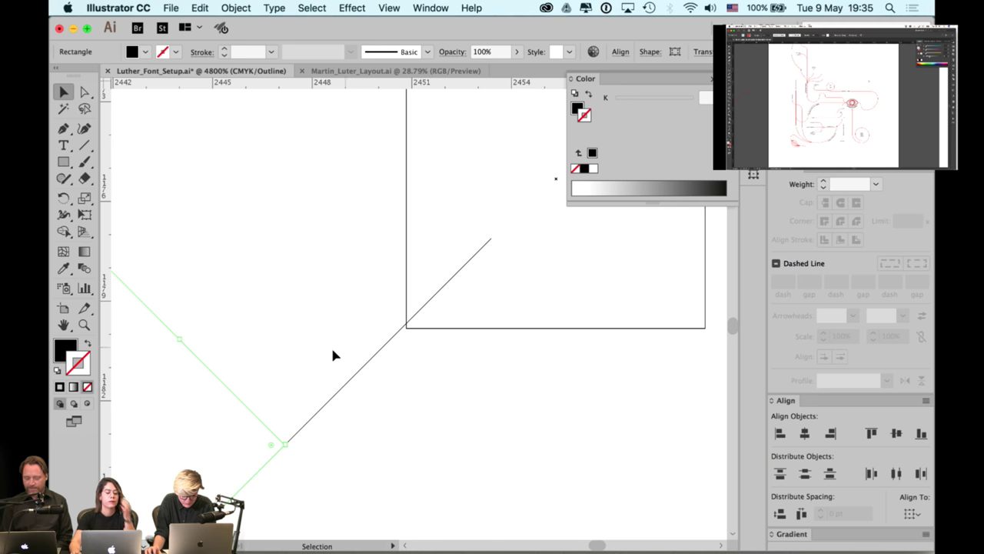
pyautogui.moveTo(280, 473); pyautogui.dragTo(282, 471)
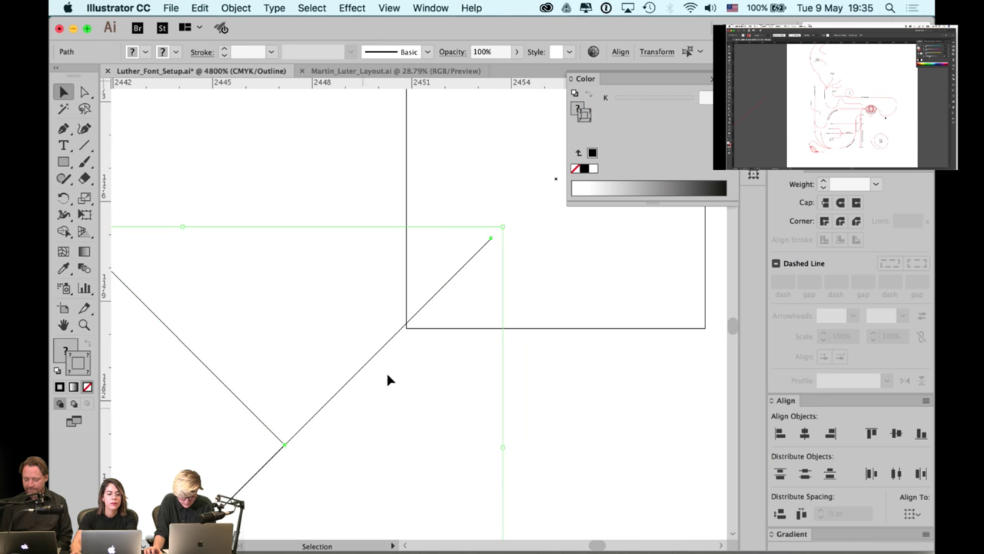
pyautogui.press('super+equal')
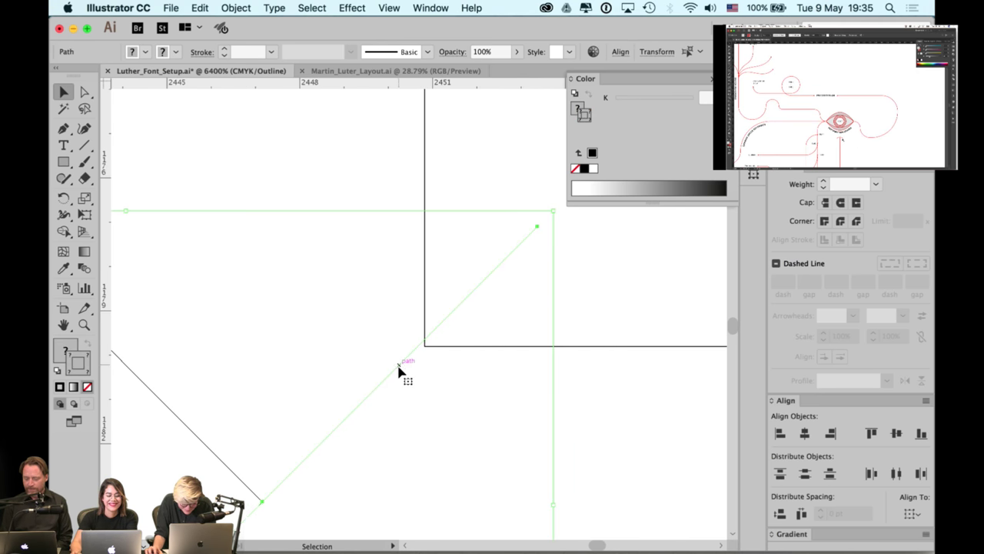
pyautogui.moveTo(397, 368); pyautogui.dragTo(399, 373)
pyautogui.click(367, 333)
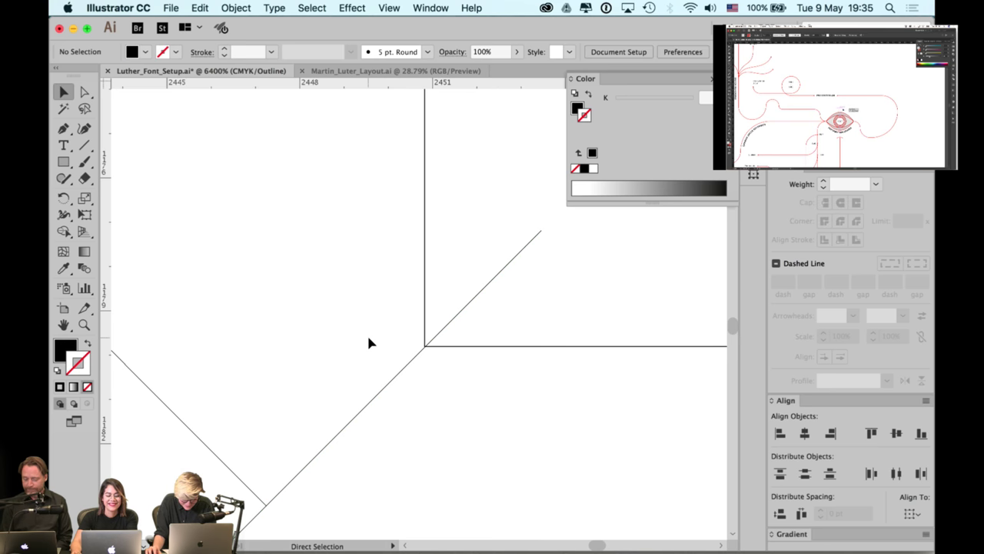
# Delete the upper diamond together with its diagonal connecting lines
pyautogui.press('super+minus')
pyautogui.press('super+minus')
pyautogui.press('super+minus')
pyautogui.press('super+minus')
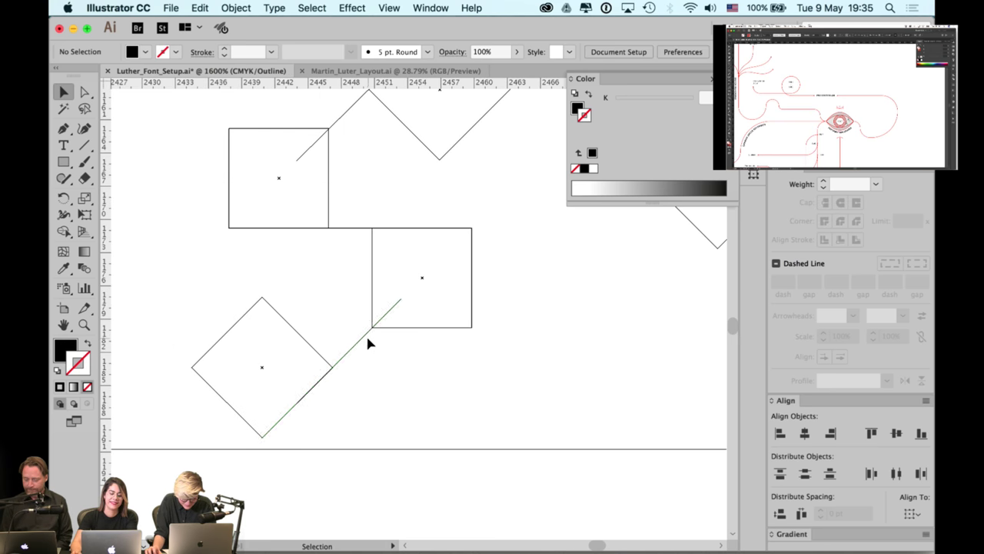
pyautogui.moveTo(349, 347); pyautogui.dragTo(349, 429)
pyautogui.moveTo(363, 150); pyautogui.dragTo(378, 186)
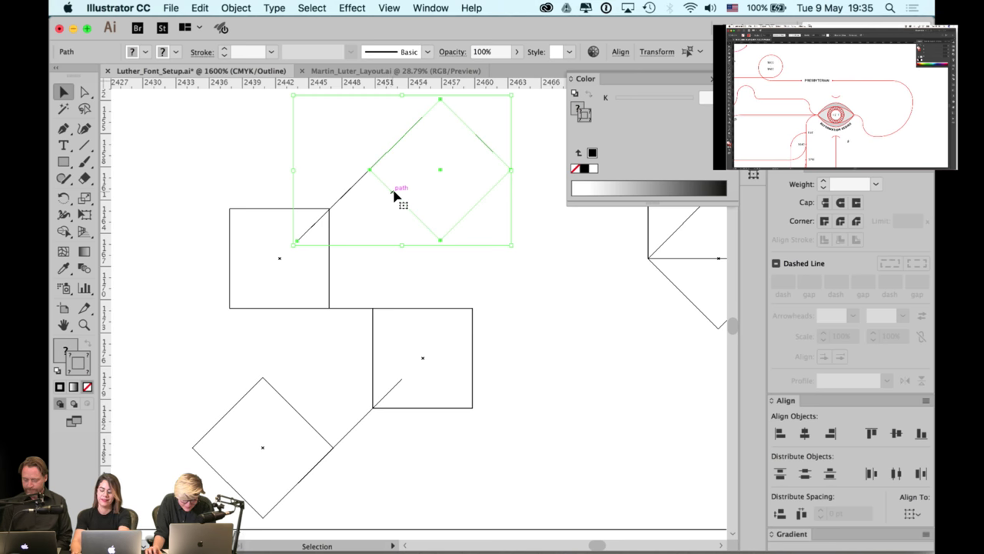
pyautogui.press('Delete')
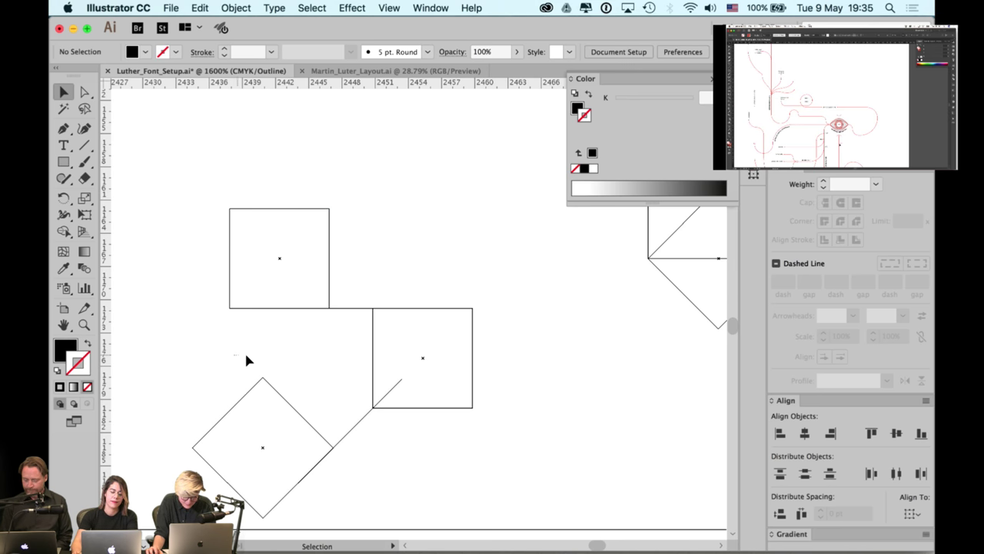
# Group the lower square, diagonal line and diamond, and place a copy of the group straight above
pyautogui.moveTo(246, 359); pyautogui.dragTo(453, 461)
pyautogui.press('super+g')
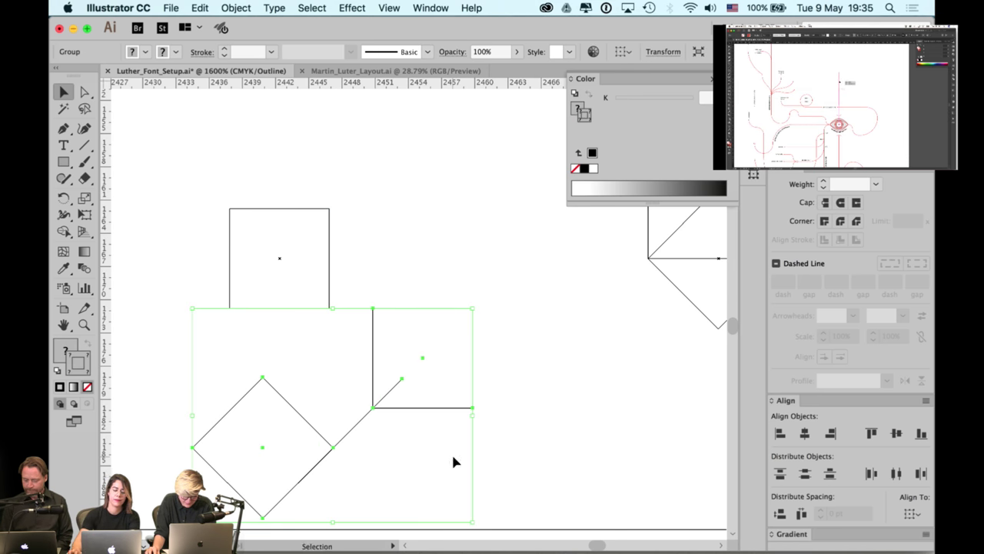
pyautogui.scroll(3, 461, 282)
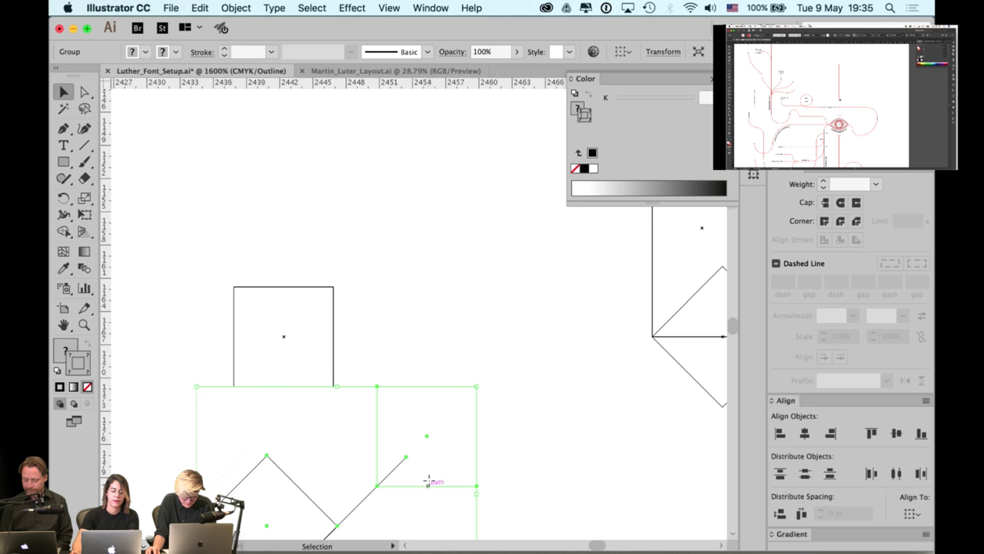
pyautogui.moveTo(428, 482); pyautogui.dragTo(387, 200)
pyautogui.scroll(4, 422, 301)
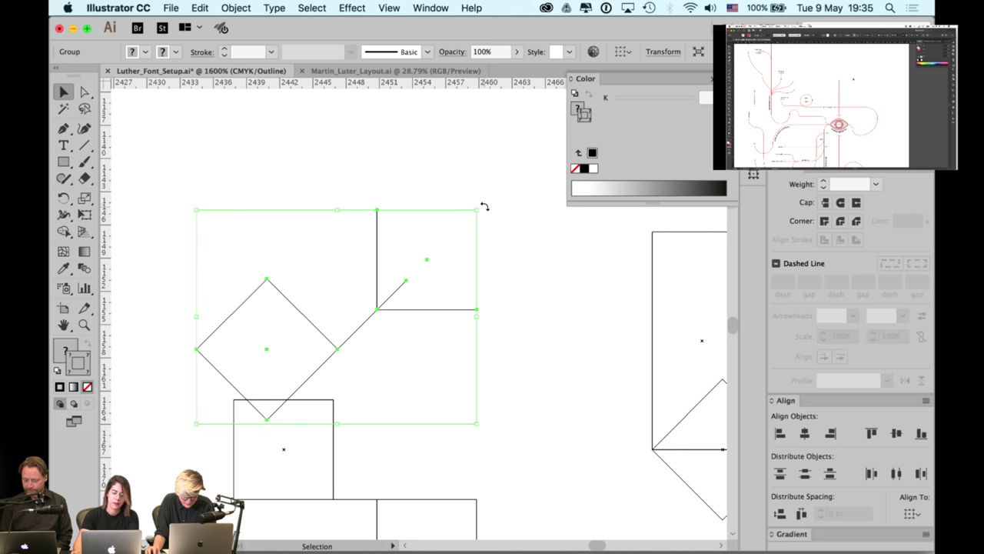
# Rotate the copied group 180° and move it so its square lies exactly on the upper square
pyautogui.moveTo(485, 206); pyautogui.dragTo(224, 413)
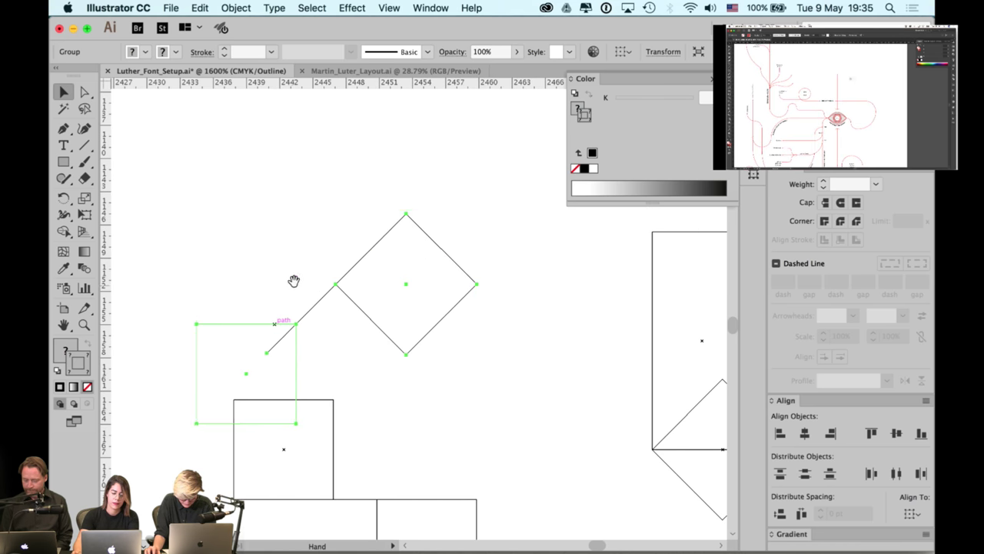
pyautogui.moveTo(294, 281); pyautogui.dragTo(351, 204)
pyautogui.moveTo(353, 280); pyautogui.dragTo(390, 360)
pyautogui.moveTo(380, 250); pyautogui.dragTo(377, 226)
pyautogui.click(362, 266)
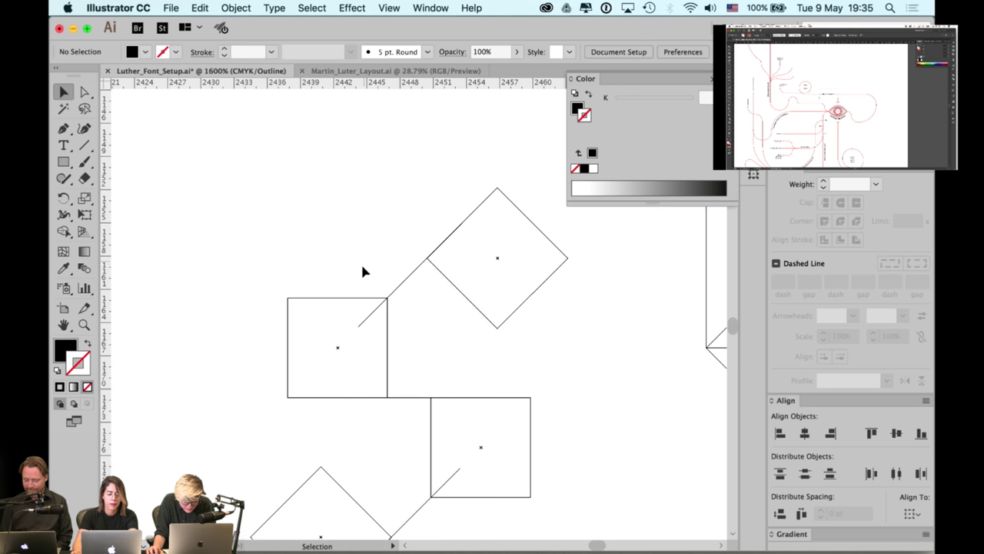
# Deselect everything and switch from outline view to preview to show the letter's fills and strokes
pyautogui.click(353, 299)
pyautogui.click(354, 303)
pyautogui.press('super+y')
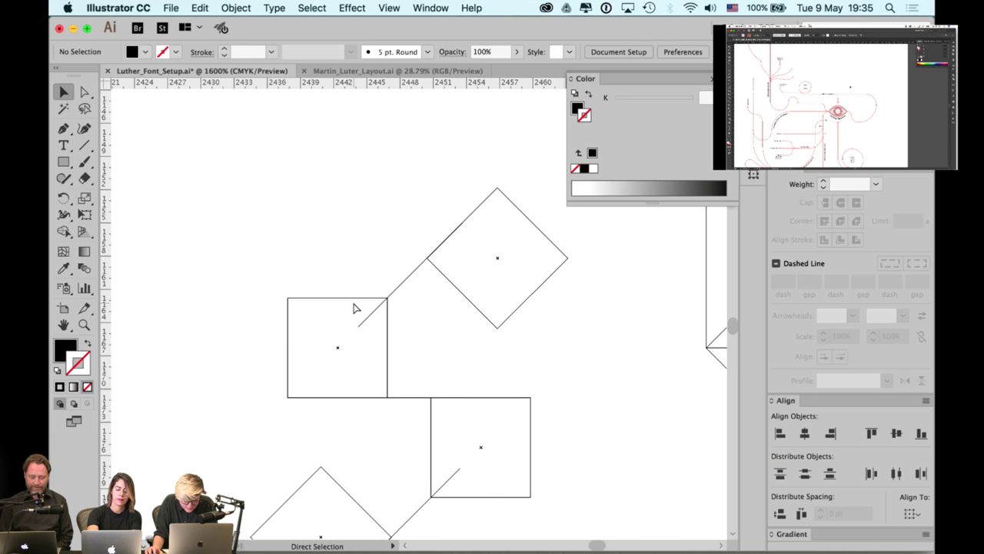
pyautogui.press('a')
pyautogui.click(401, 398)
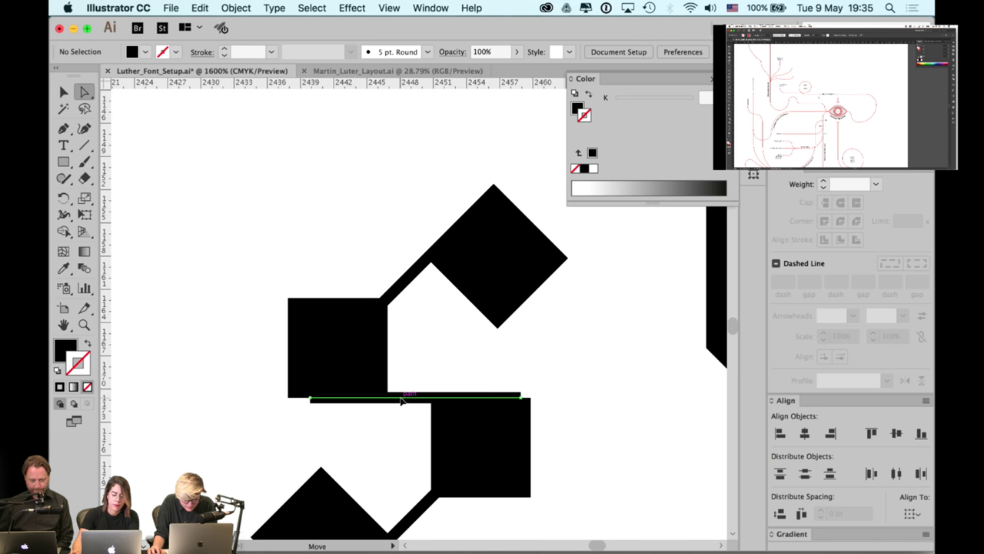
pyautogui.press('c')
pyautogui.click(350, 239)
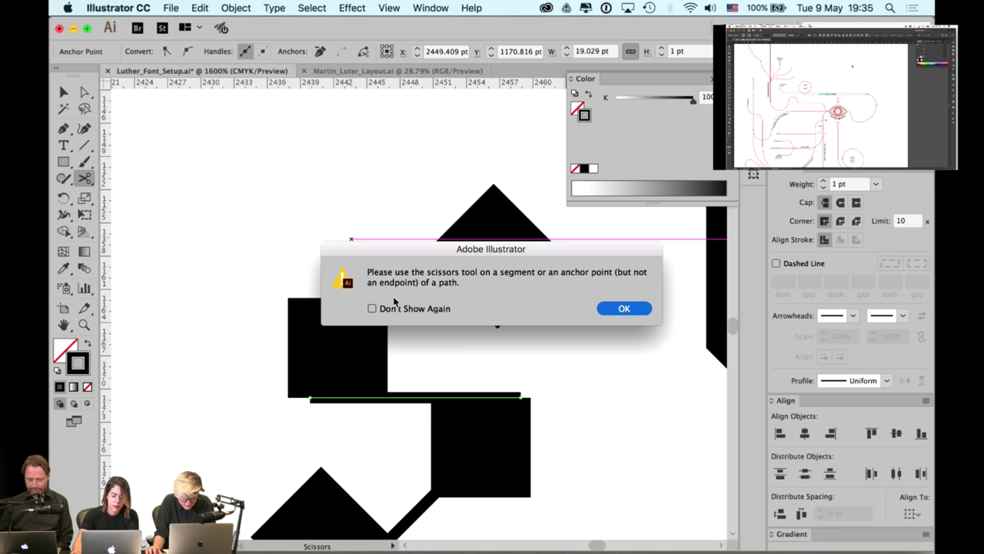
pyautogui.press('Return')
pyautogui.press('v')
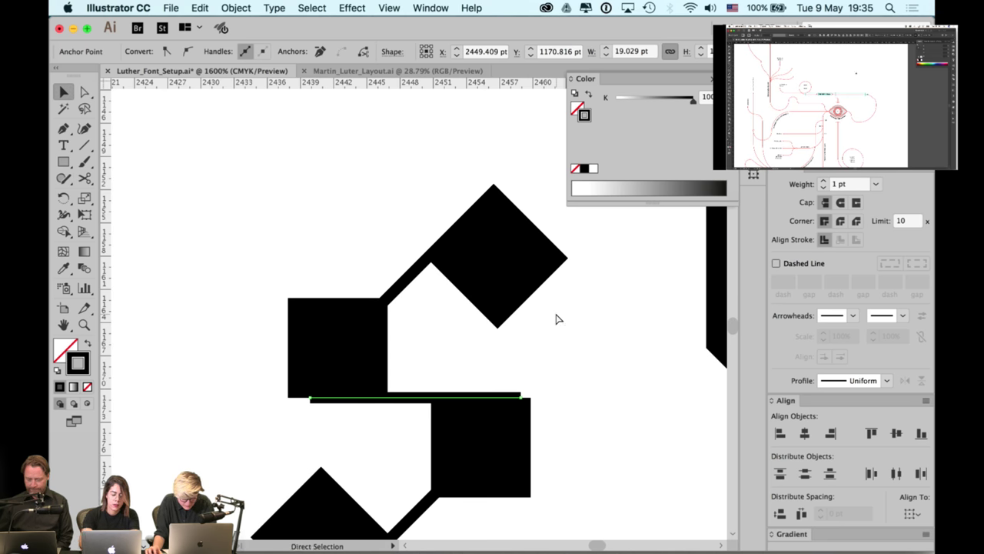
# Select the upper group of square, diagonal and diamond, and save the document
pyautogui.press('super+alt+a')
pyautogui.press('v')
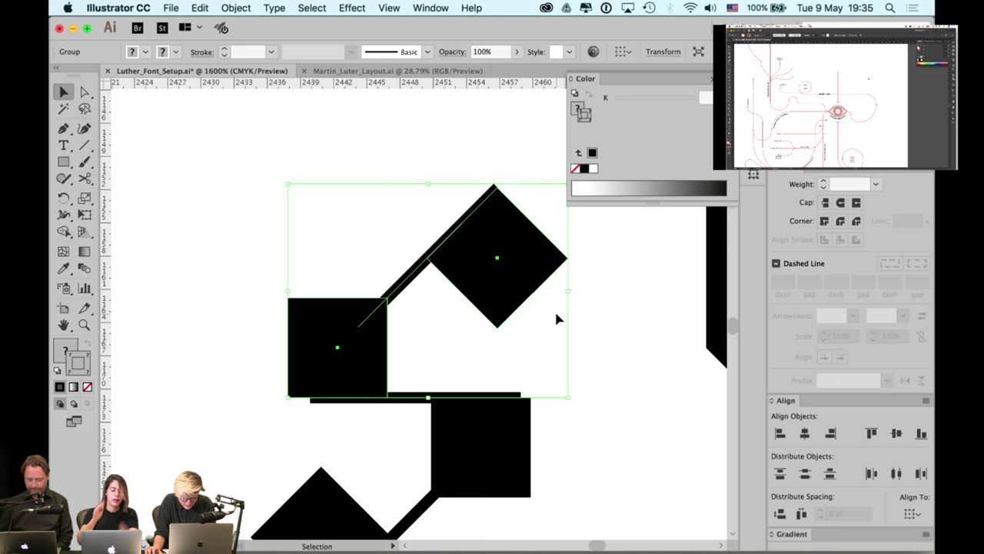
pyautogui.press('a')
pyautogui.press('v')
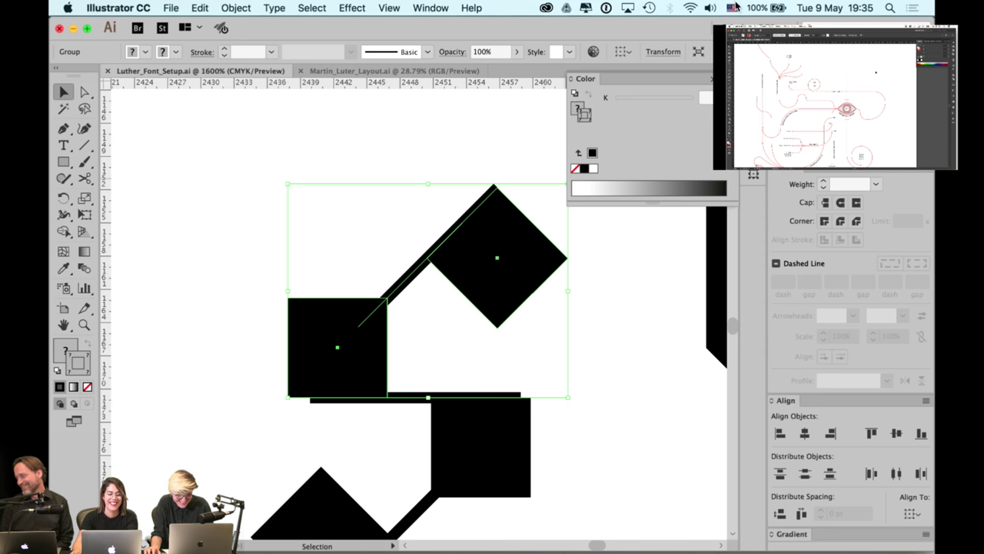
# Left-align the upper group with the horizontal connecting line, keeping the line in place as the key object
pyautogui.click(496, 176)
pyautogui.scroll(-1, 461, 246)
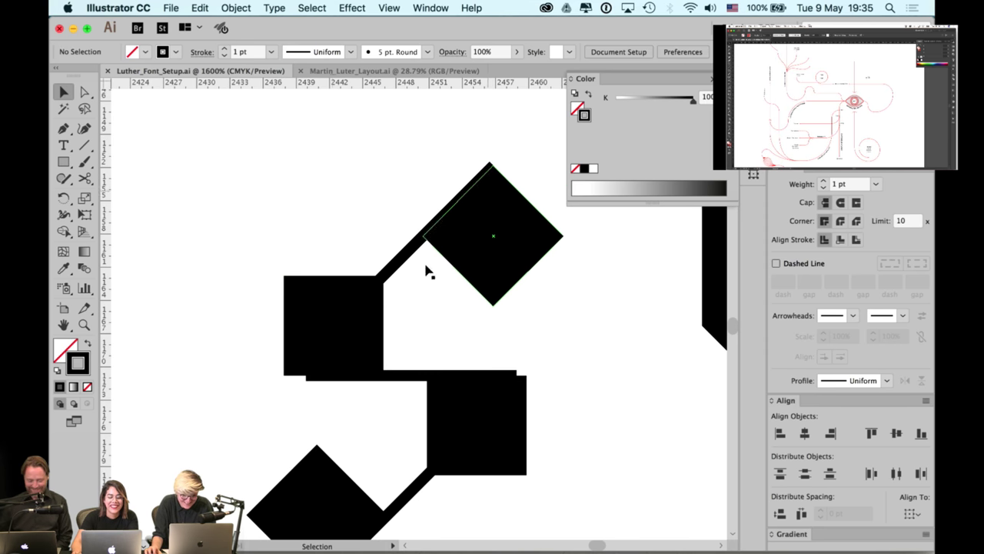
pyautogui.click(362, 360)
pyautogui.scroll(1, 363, 363)
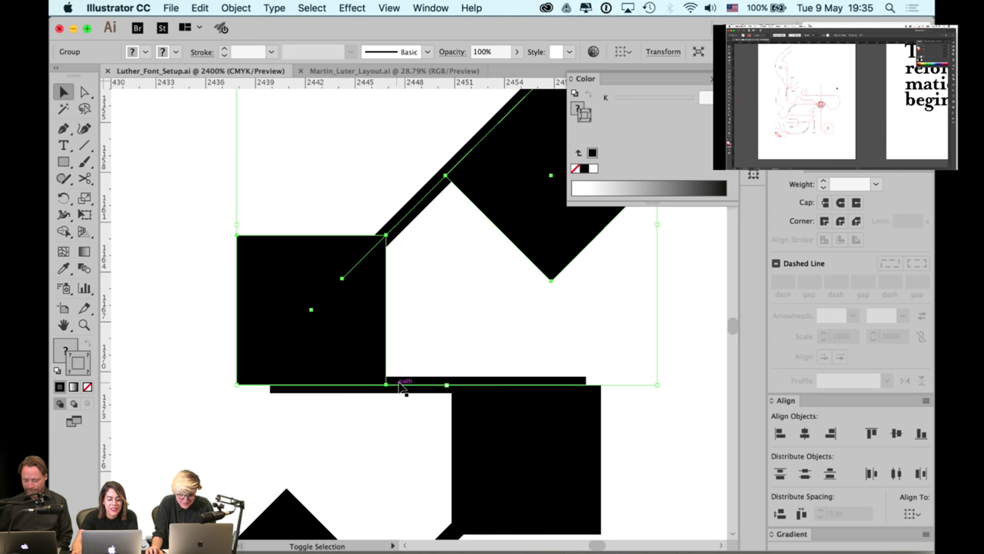
pyautogui.click(420, 365)
pyautogui.click(420, 386)
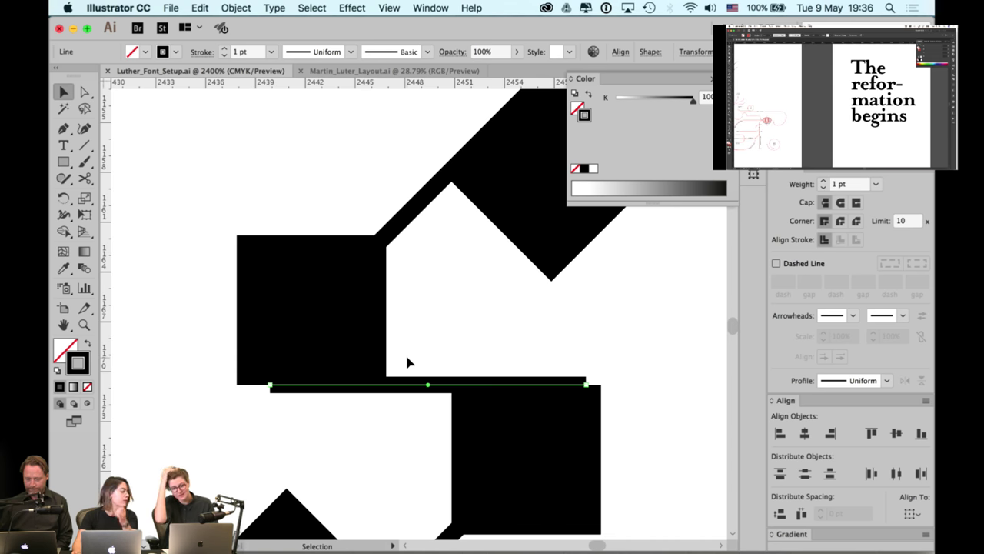
pyautogui.scroll(-2, 416, 308)
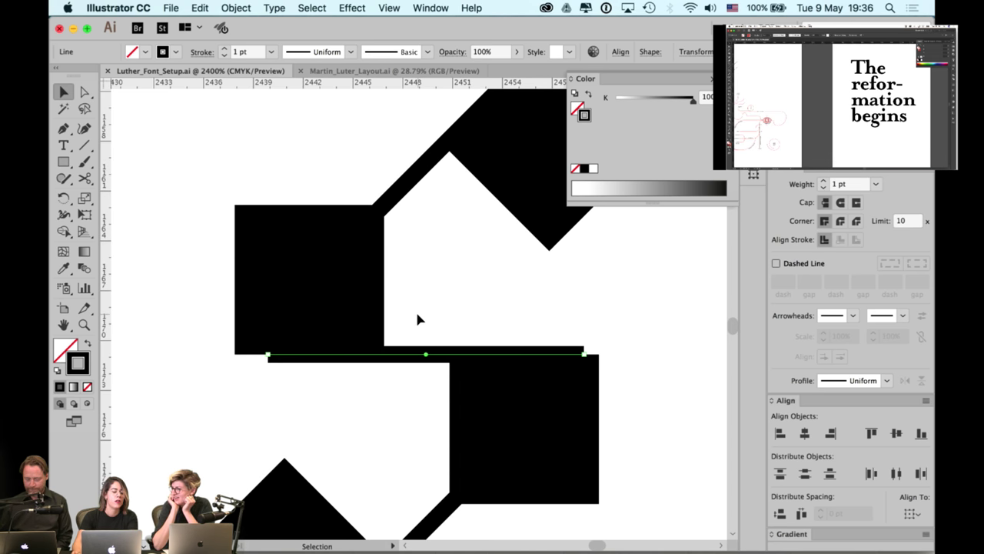
pyautogui.click(371, 301)
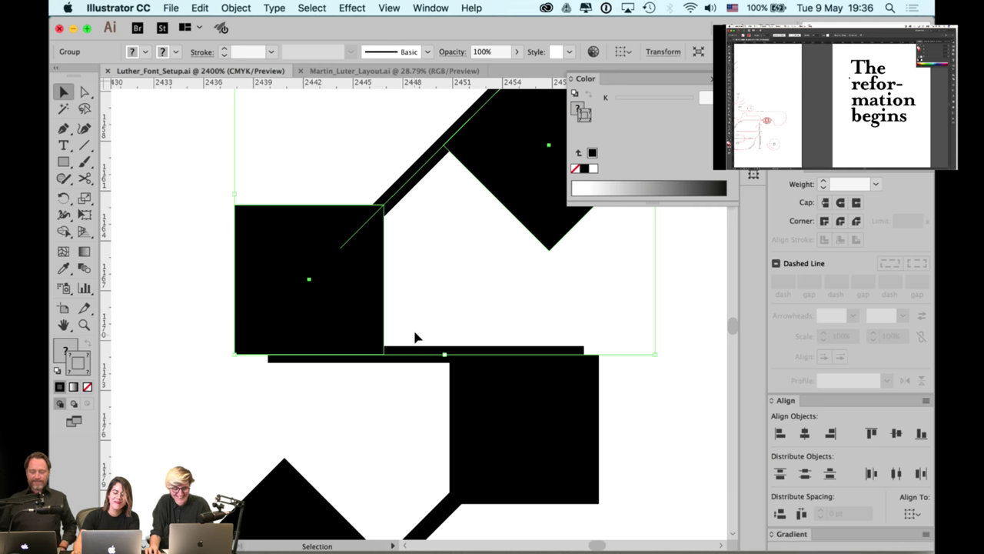
pyautogui.press('shift')
pyautogui.keyDown('shift'); pyautogui.click(414, 355); pyautogui.keyUp('shift')
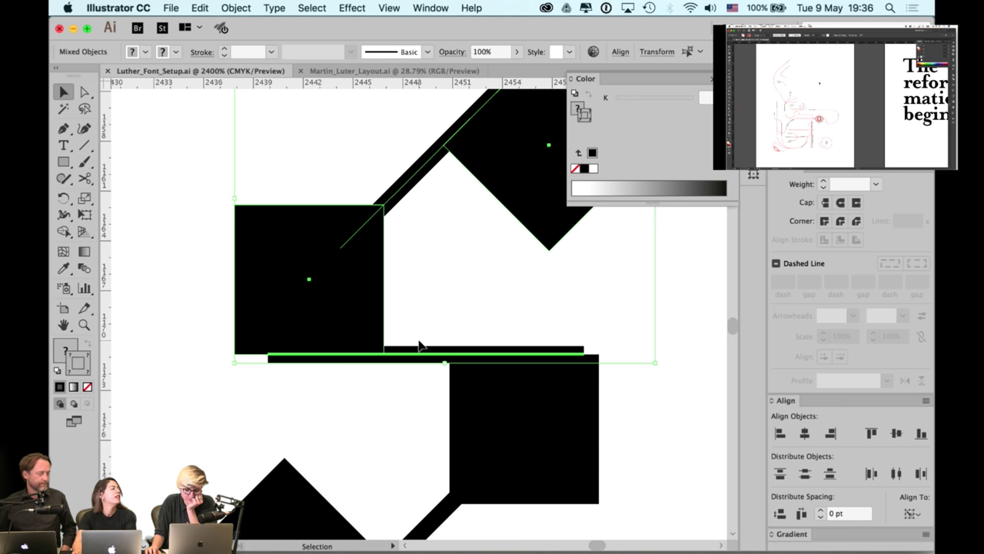
pyautogui.click(779, 434)
pyautogui.click(503, 316)
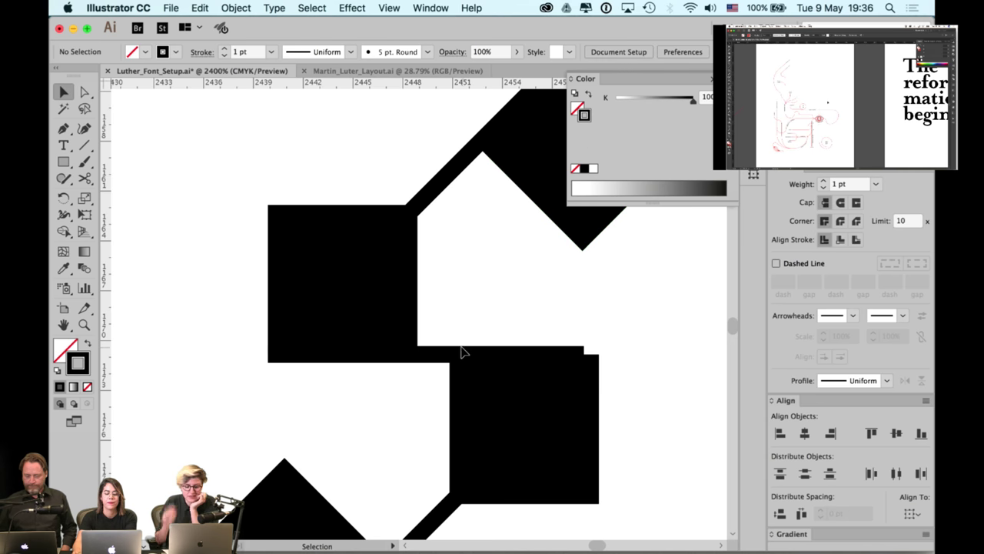
# Extend the horizontal line's right end to the right edge of the lower square
pyautogui.click(461, 354)
pyautogui.press('a')
pyautogui.click(451, 355)
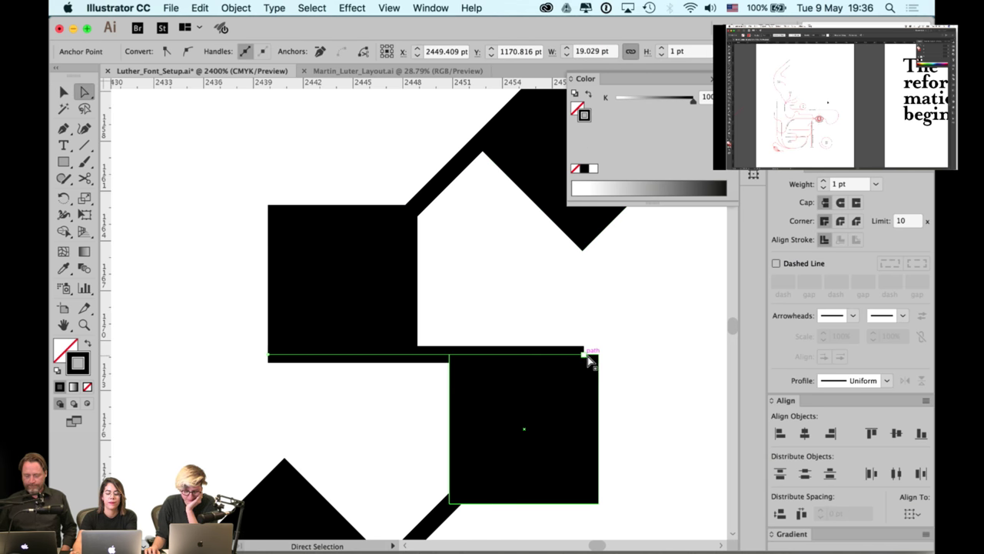
pyautogui.moveTo(587, 357); pyautogui.dragTo(599, 355)
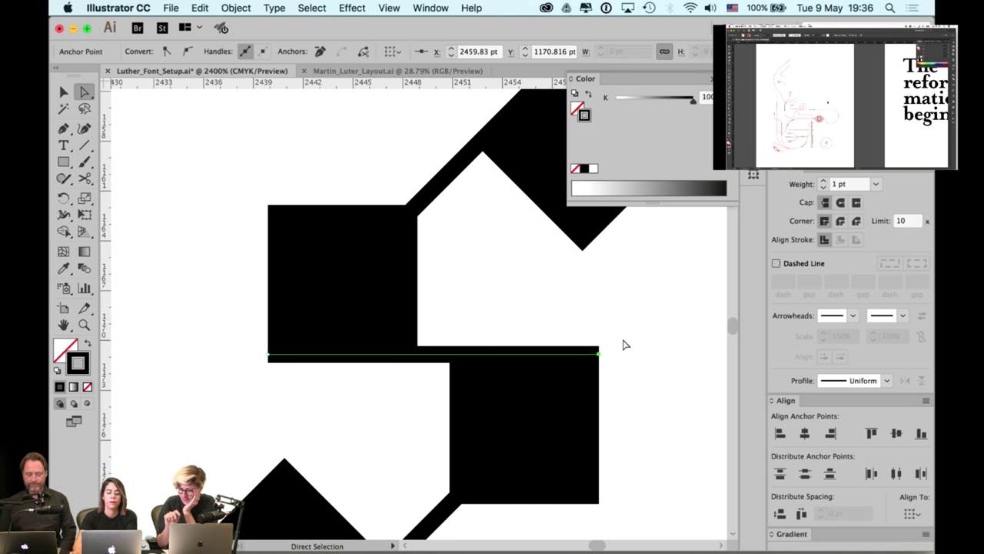
pyautogui.click(624, 344)
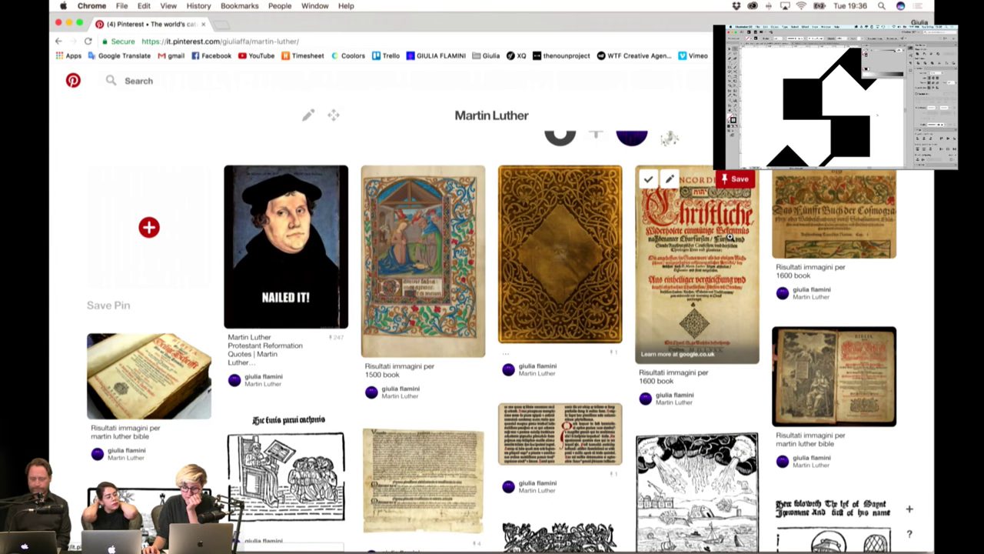
# Open the red-and-black Concordia title page pin from the Martin Luther board on Pinterest
pyautogui.click(697, 261)
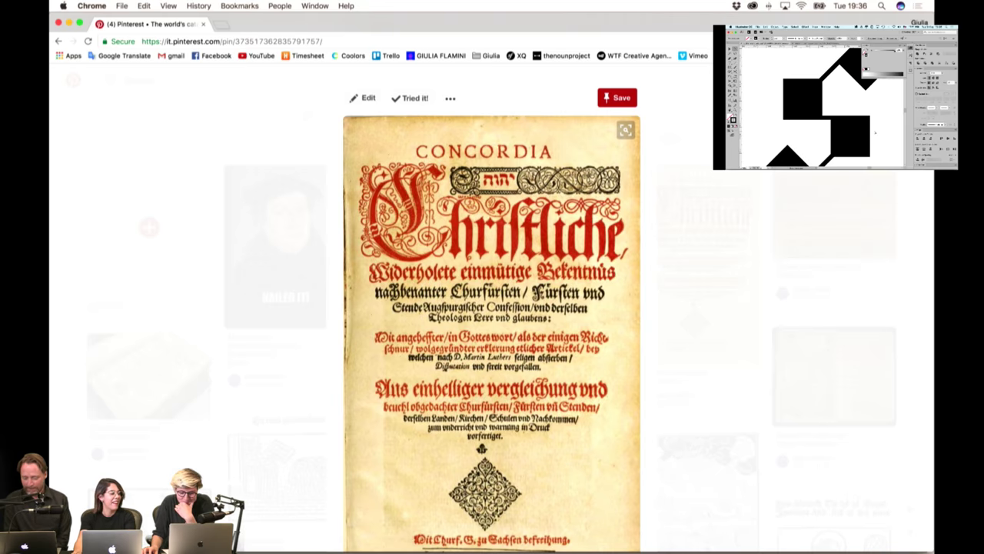
# Switch from the Pinterest page in Chrome to the Martin_Luther_01.ai document in Illustrator
pyautogui.press('Escape')
pyautogui.hotkey('ctrl', 'Up')
pyautogui.click(621, 222)
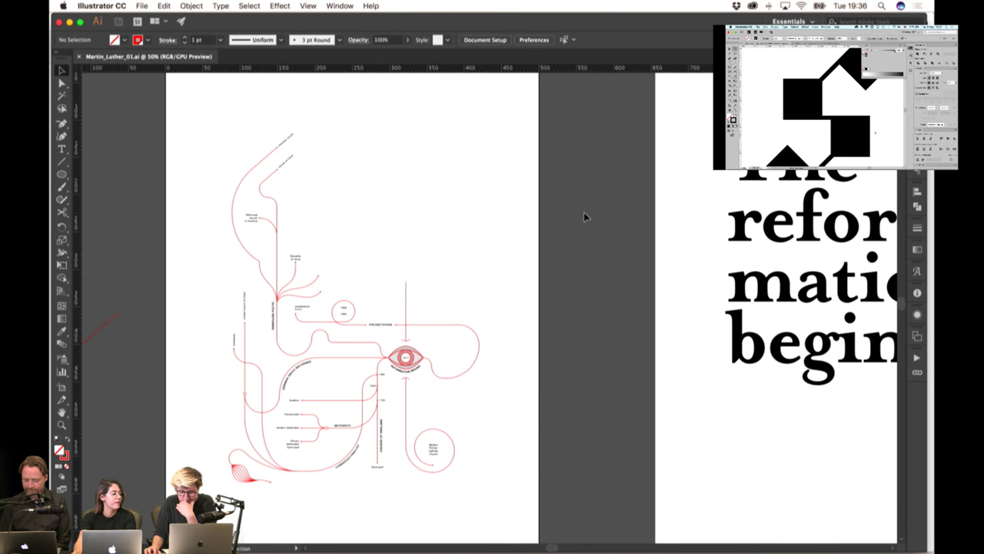
# Select the whole red line diagram and move it slightly down on its artboard, leaving nothing selected
pyautogui.hscroll(1, 584, 212)
pyautogui.scroll(1, 579, 212)
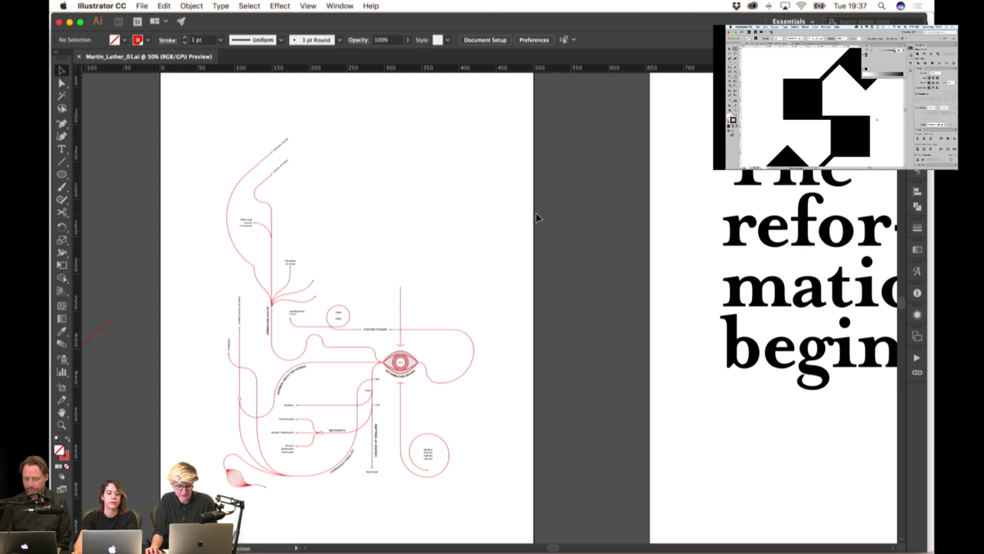
pyautogui.scroll(-1, 538, 215)
pyautogui.moveTo(453, 198); pyautogui.dragTo(555, 187)
pyautogui.press('super+a')
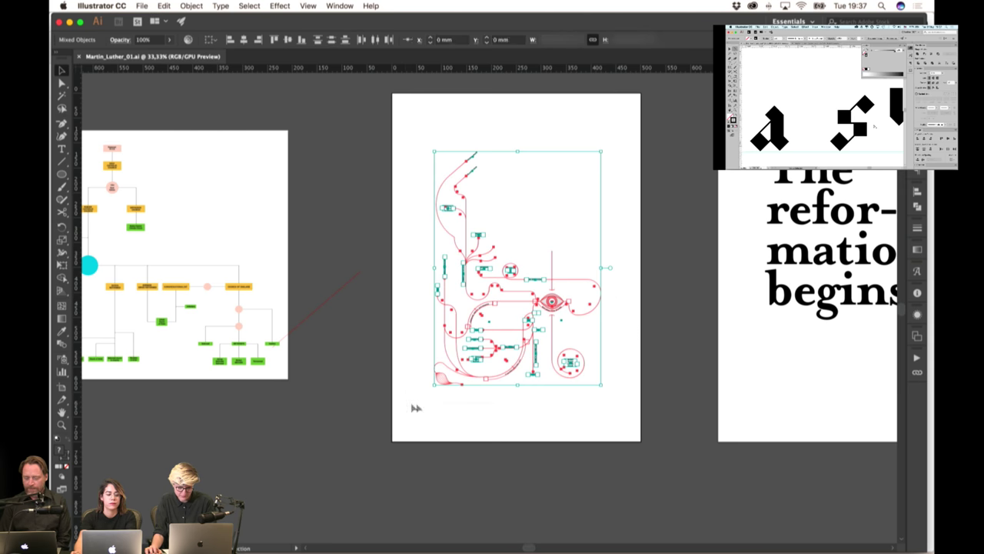
pyautogui.moveTo(446, 385); pyautogui.dragTo(446, 404)
pyautogui.click(559, 241)
pyautogui.moveTo(562, 244); pyautogui.dragTo(545, 229)
pyautogui.scroll(2, 543, 210)
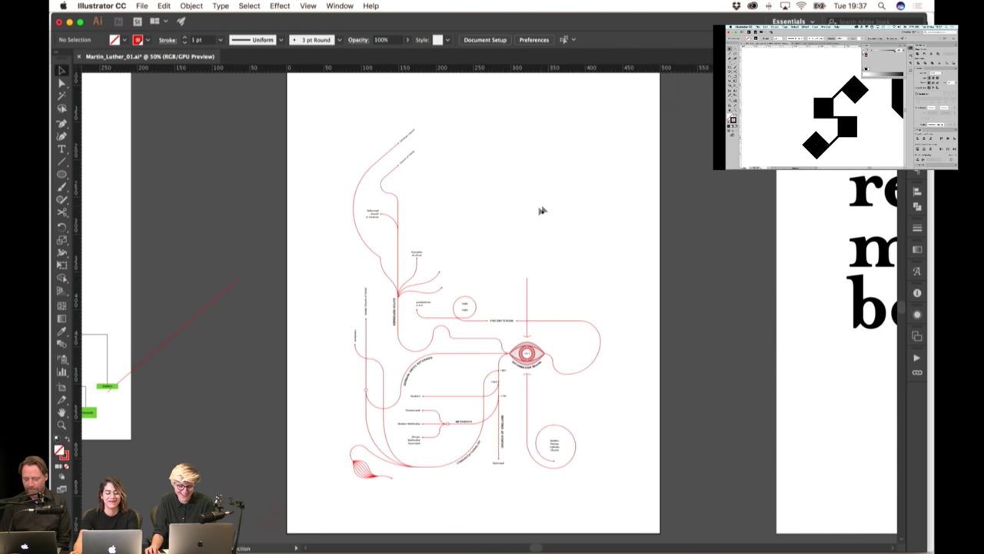
pyautogui.click(375, 269)
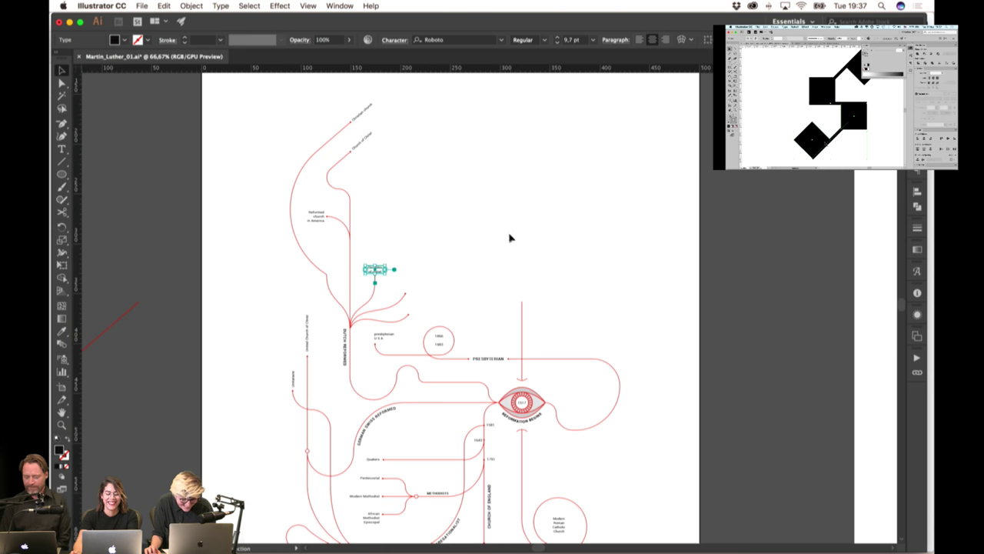
pyautogui.click(489, 198)
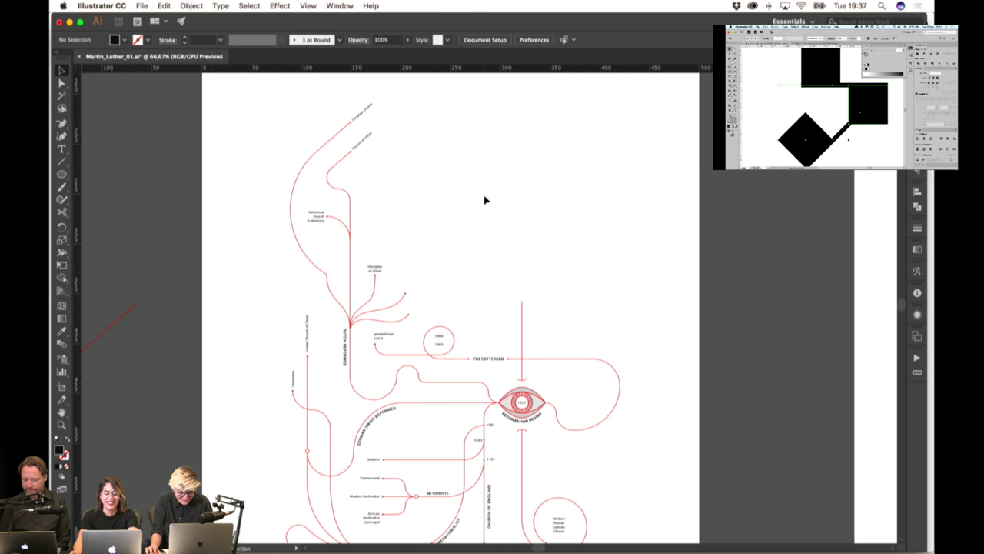
# Draw a curved path about 47 mm tall with the Pen tool, directly above the vertical line over the 1517 eye
pyautogui.scroll(-2, 502, 243)
pyautogui.hscroll(1, 501, 243)
pyautogui.scroll(3, 502, 194)
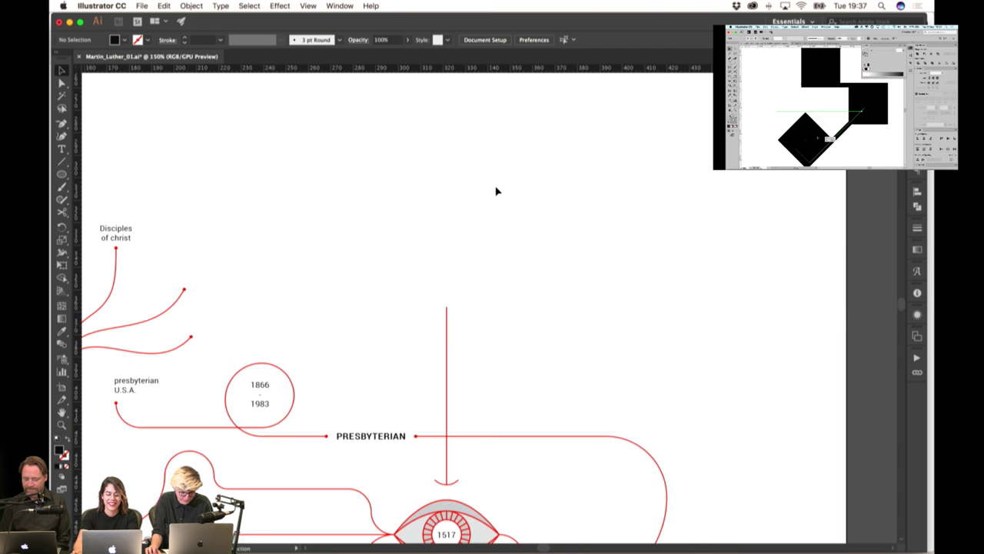
pyautogui.hscroll(1, 500, 222)
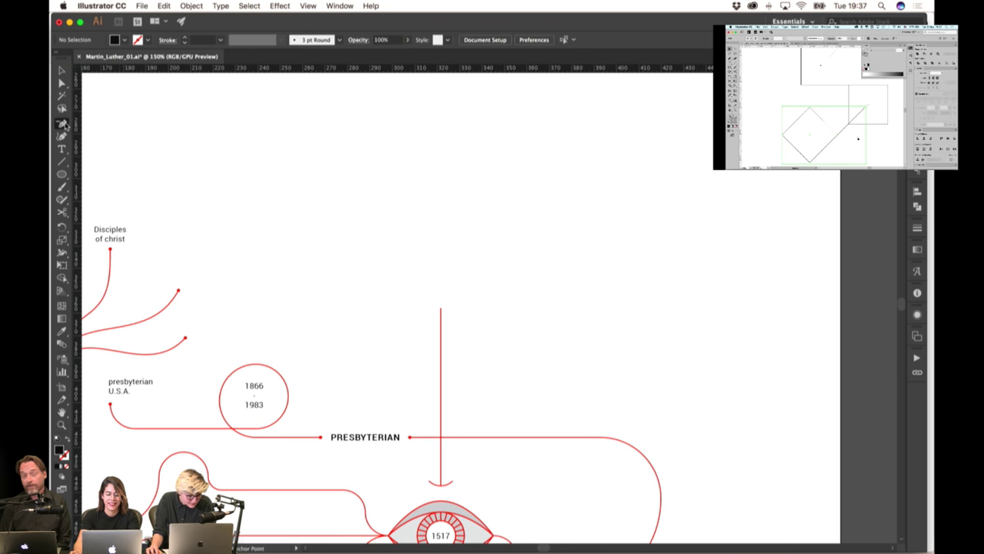
pyautogui.click(62, 124)
pyautogui.click(85, 124)
pyautogui.click(441, 297)
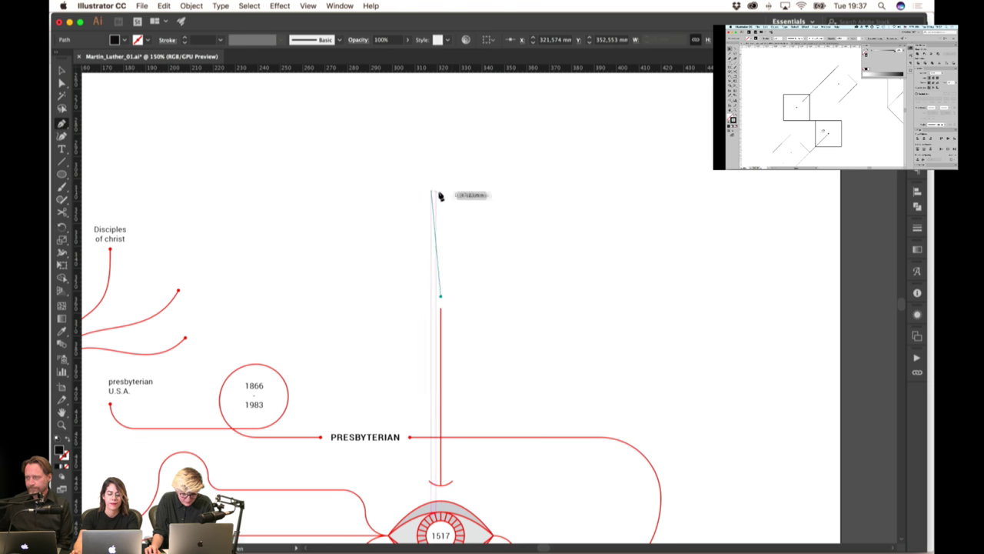
pyautogui.moveTo(440, 190); pyautogui.dragTo(410, 160)
pyautogui.click(62, 70)
pyautogui.click(426, 300)
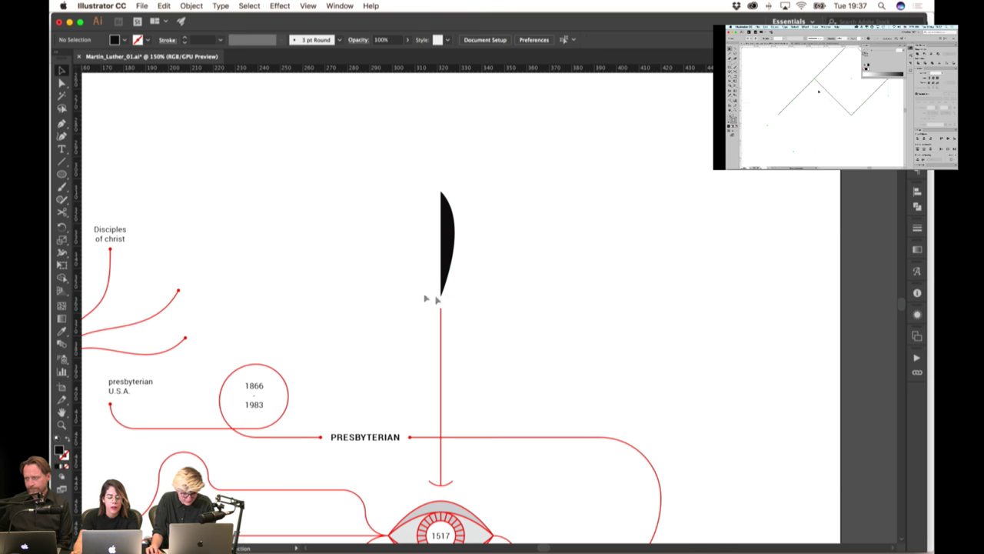
pyautogui.click(444, 286)
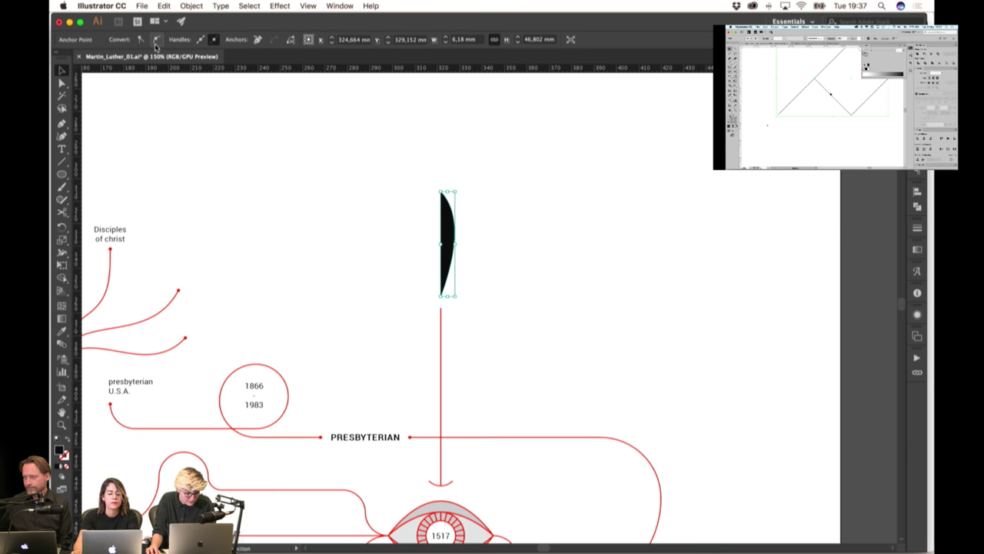
pyautogui.click(462, 254)
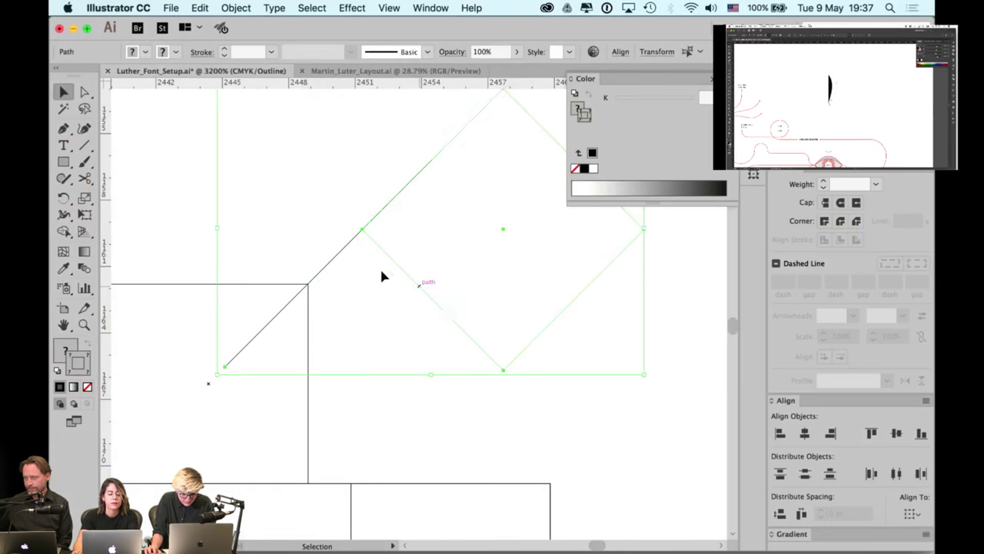
# Deselect the s shapes in Luther_Font_Setup.ai and switch the display from outline to preview
pyautogui.click(330, 217)
pyautogui.press('super+minus')
pyautogui.press('super+minus')
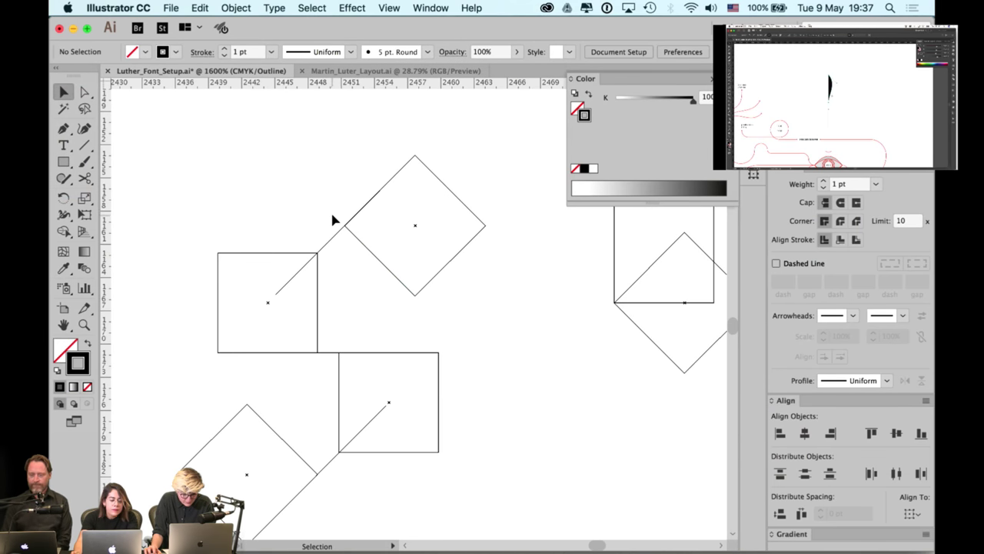
pyautogui.press('super+y')
pyautogui.press('super+y')
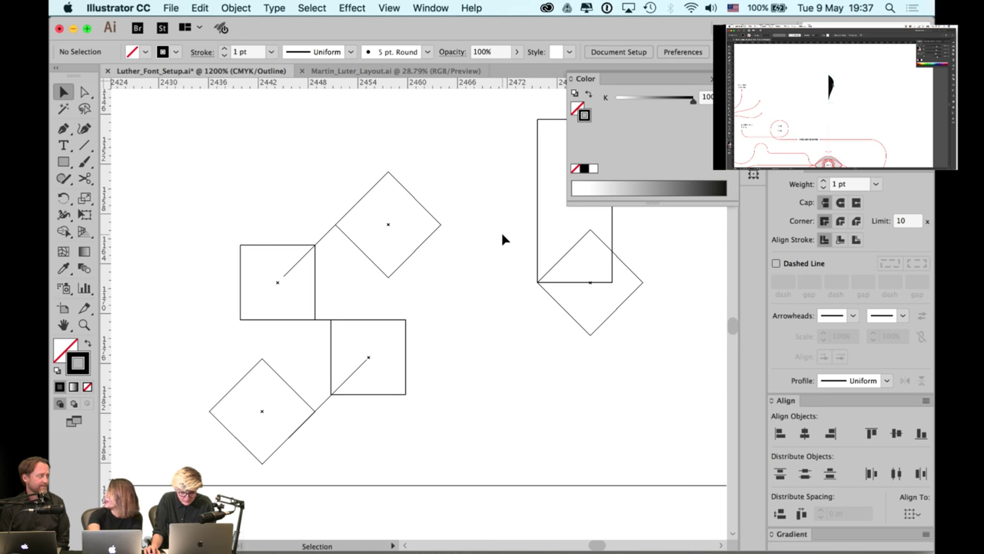
pyautogui.press('super+minus')
pyautogui.press('super+minus')
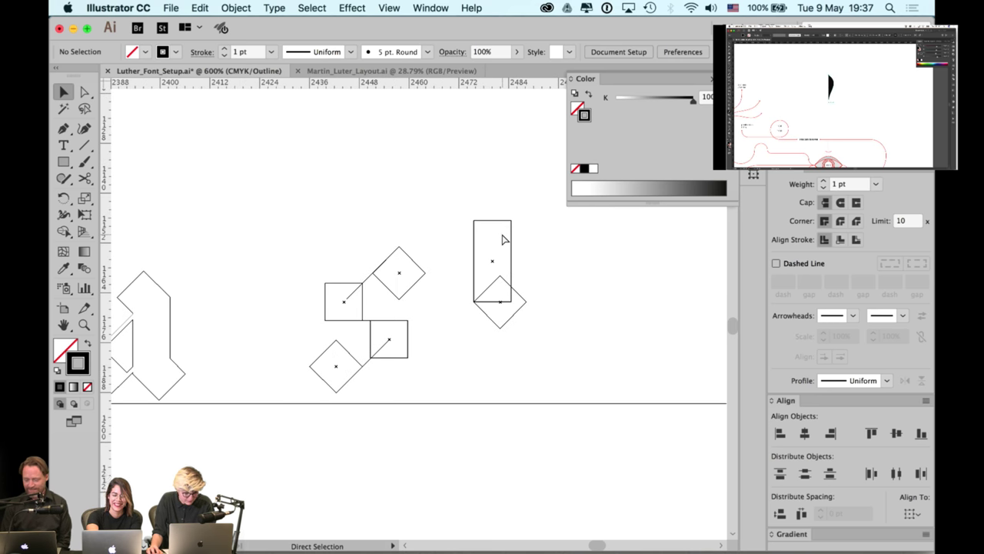
pyautogui.press('super+y')
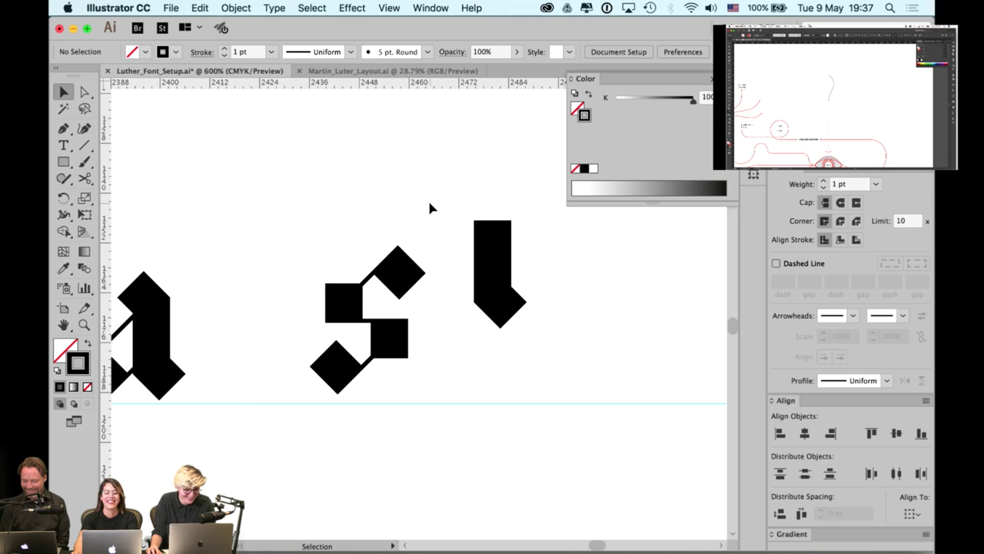
# Group the shapes of the letter s and move the group close to the a, resting on the baseline guide
pyautogui.moveTo(381, 219); pyautogui.dragTo(392, 200)
pyautogui.moveTo(380, 325); pyautogui.dragTo(392, 242)
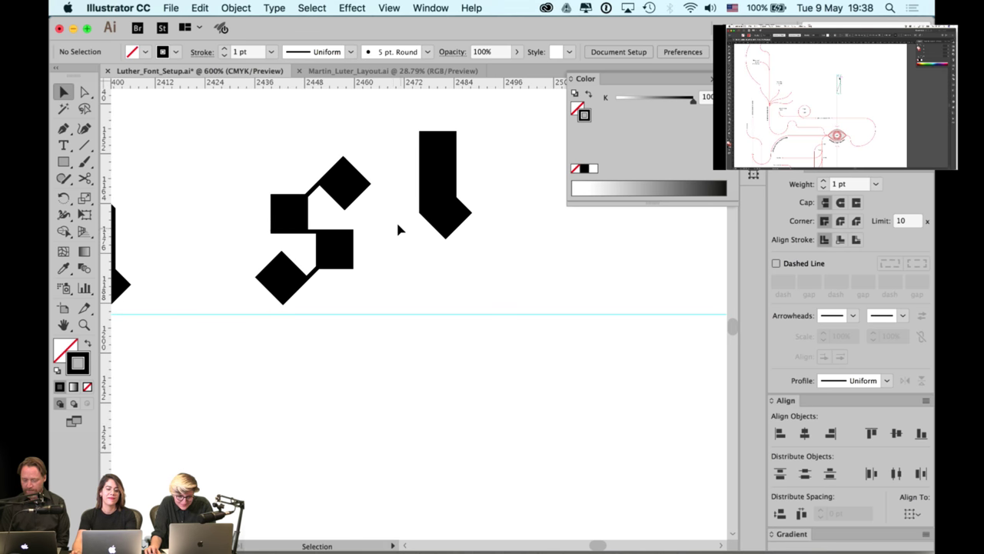
pyautogui.moveTo(388, 144); pyautogui.dragTo(264, 275)
pyautogui.press('super+g')
pyautogui.click(321, 231)
pyautogui.click(317, 233)
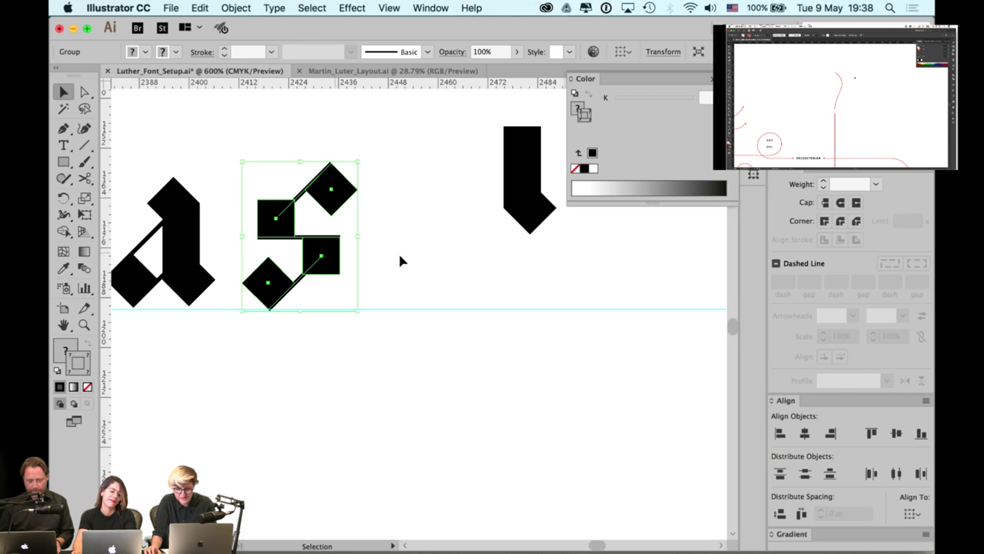
pyautogui.click(398, 269)
# Move the letter r closer to the a along the baseline and deselect it
pyautogui.hscroll(-10, 376, 252)
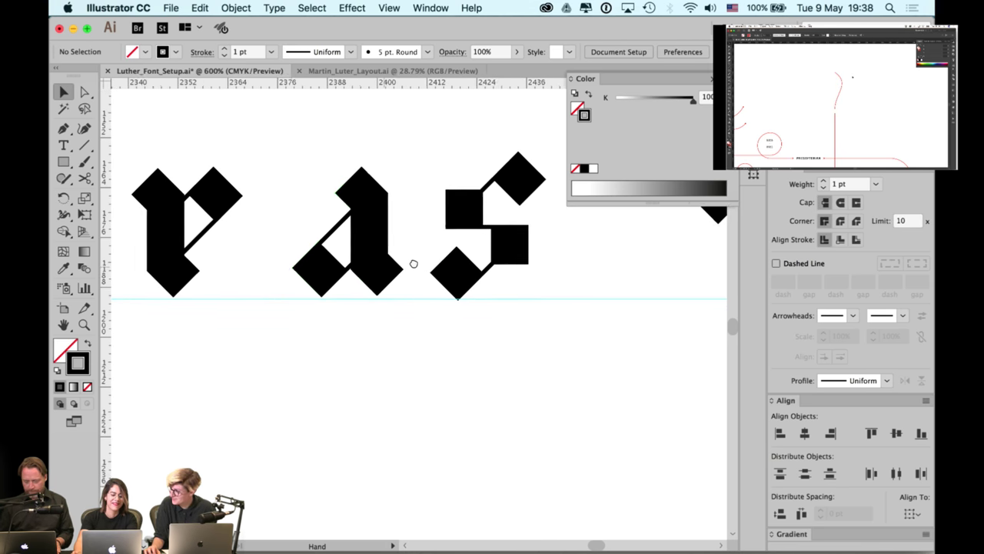
pyautogui.click(201, 256)
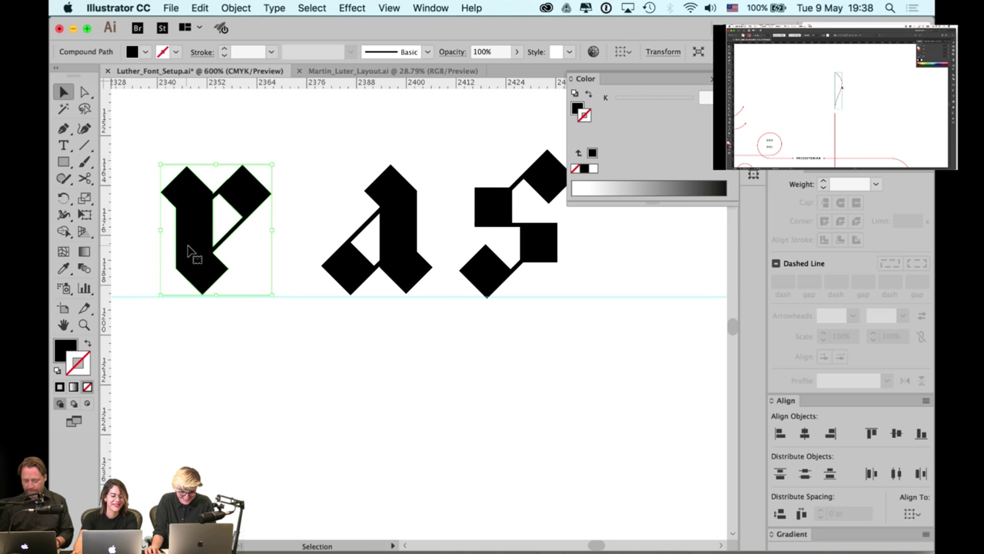
pyautogui.moveTo(199, 246); pyautogui.dragTo(240, 248)
pyautogui.click(328, 163)
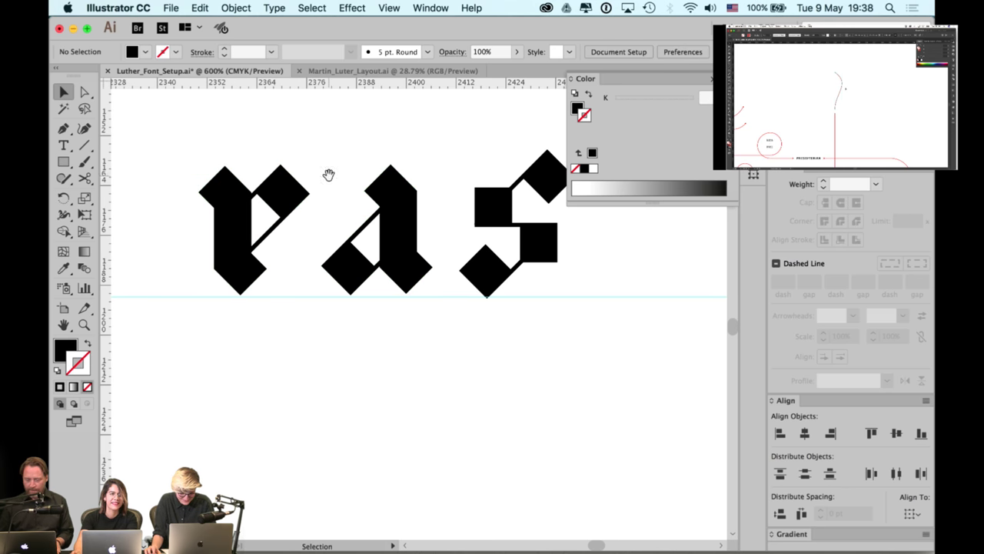
# Select the y together with the diamond beneath it and move both along the baseline next to the r
pyautogui.hscroll(1, 333, 173)
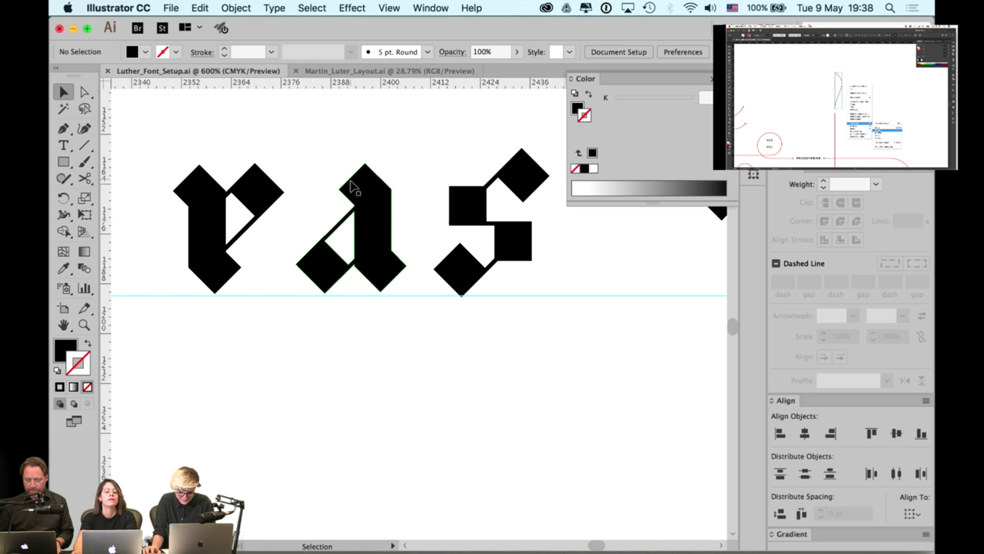
pyautogui.scroll(-2, 347, 183)
pyautogui.press('space')
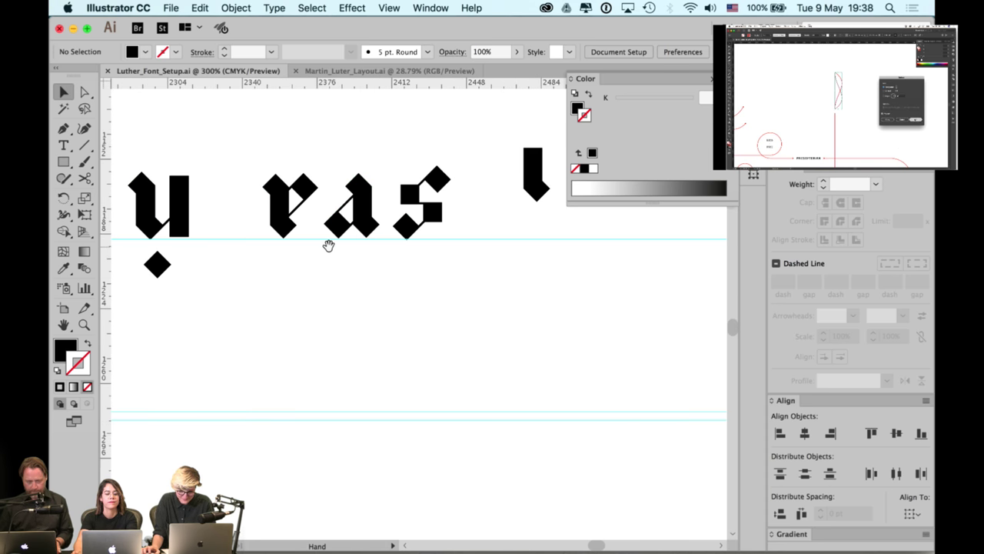
pyautogui.moveTo(231, 270); pyautogui.dragTo(404, 274)
pyautogui.hscroll(3, 405, 275)
pyautogui.scroll(1, 405, 274)
pyautogui.moveTo(346, 161); pyautogui.dragTo(259, 326)
pyautogui.moveTo(306, 237); pyautogui.dragTo(357, 237)
# Move the letter h along the baseline next to the y and deselect it
pyautogui.click(203, 221)
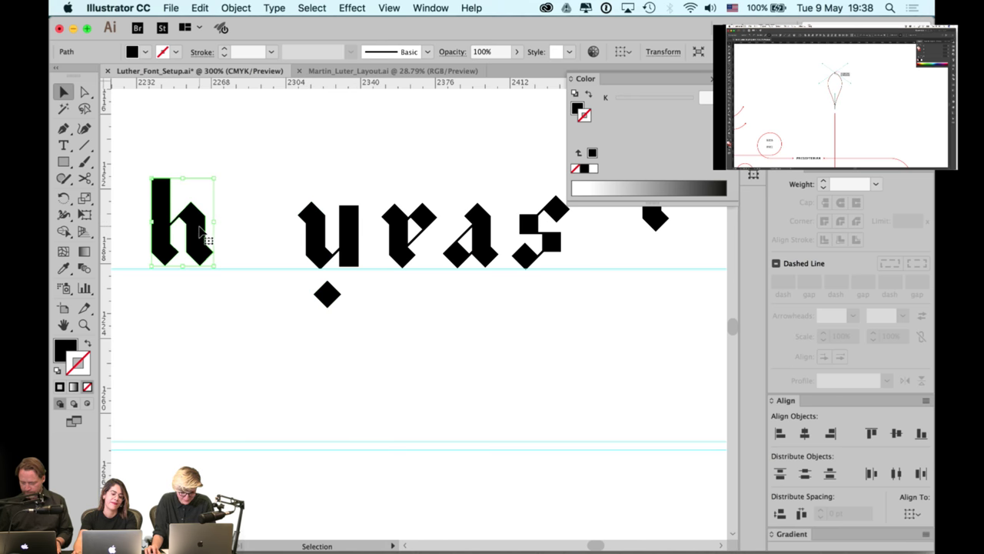
pyautogui.doubleClick(202, 224)
pyautogui.click(262, 215)
pyautogui.press('Escape')
pyautogui.moveTo(196, 231); pyautogui.dragTo(270, 231)
pyautogui.click(313, 142)
# Delete the leftover stem shape with the pointed foot beyond the s
pyautogui.hscroll(3, 280, 161)
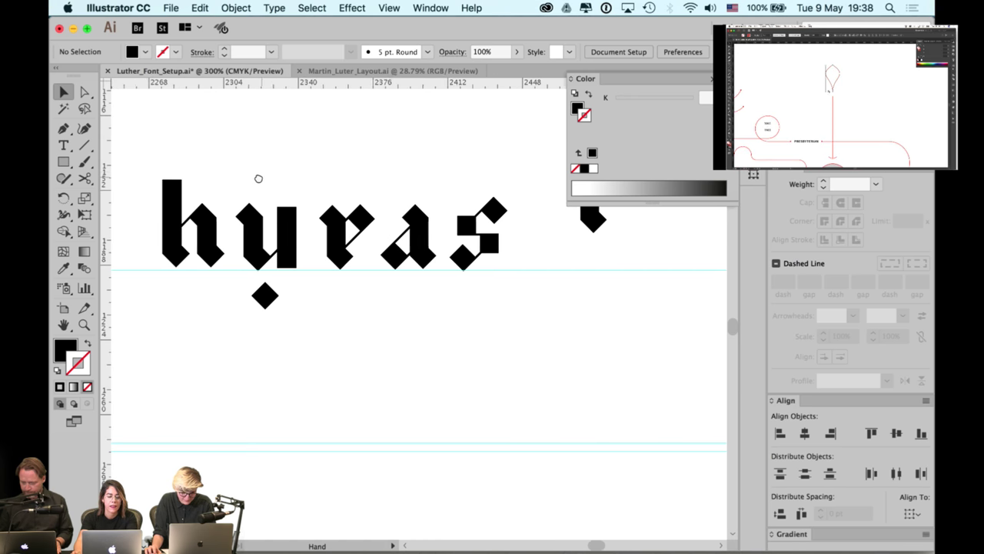
pyautogui.click(327, 219)
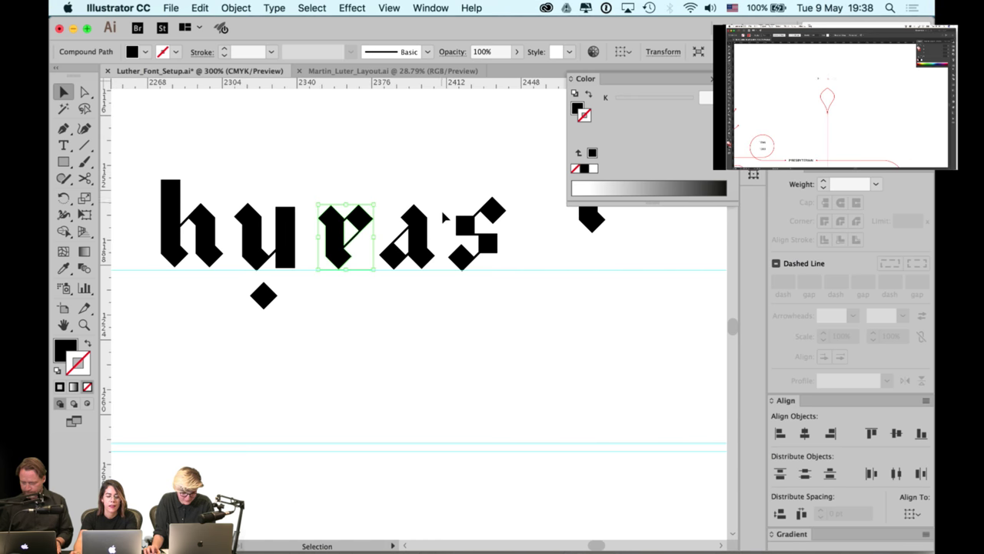
pyautogui.moveTo(414, 191); pyautogui.dragTo(277, 189)
pyautogui.moveTo(281, 192); pyautogui.dragTo(228, 205)
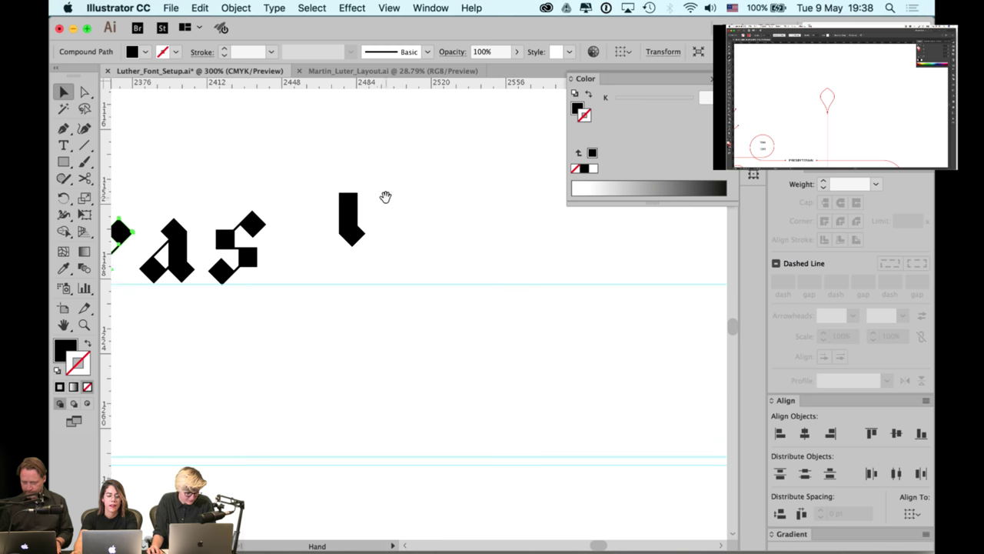
pyautogui.press('super+minus')
pyautogui.press('super+minus')
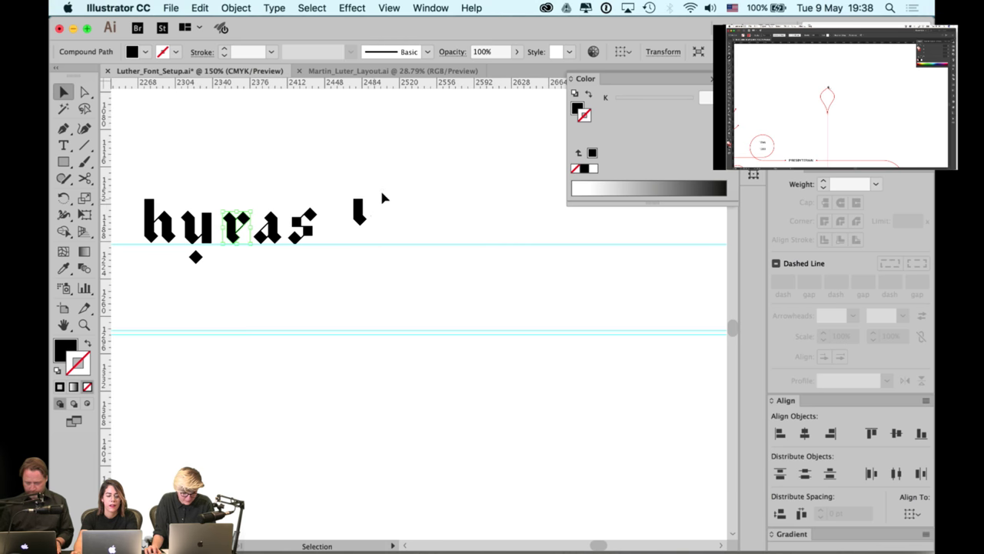
pyautogui.click(352, 222)
pyautogui.scroll(5, 370, 233)
pyautogui.hscroll(-5, 397, 305)
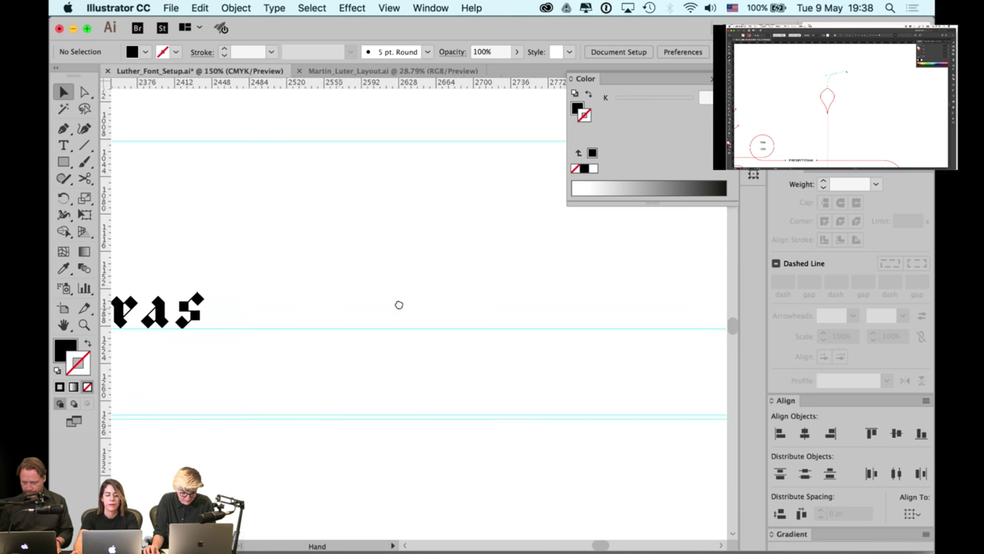
# Hide the panels and place a copy of the u from the row of finished letters directly after the s
pyautogui.press('Tab')
pyautogui.hscroll(-10, 464, 238)
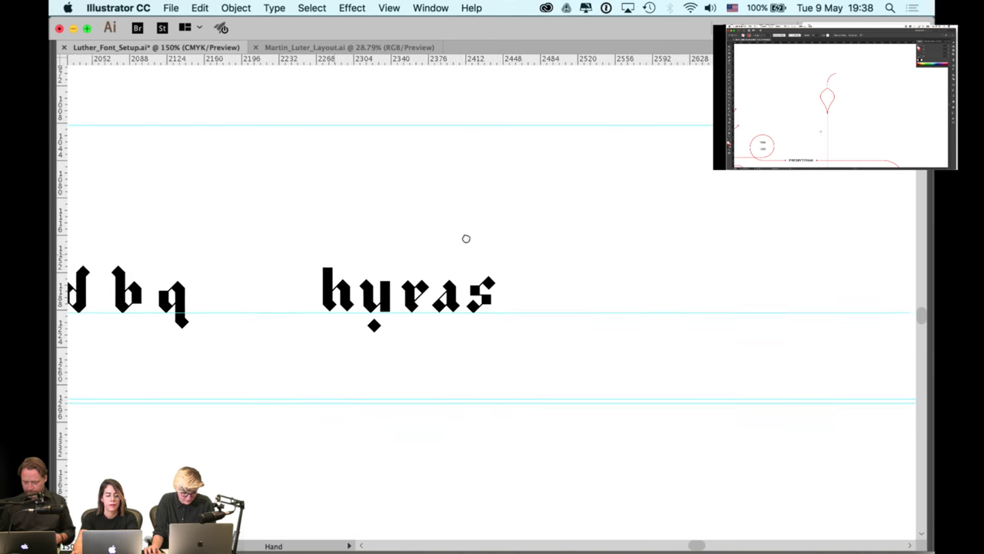
pyautogui.moveTo(504, 237); pyautogui.dragTo(508, 237)
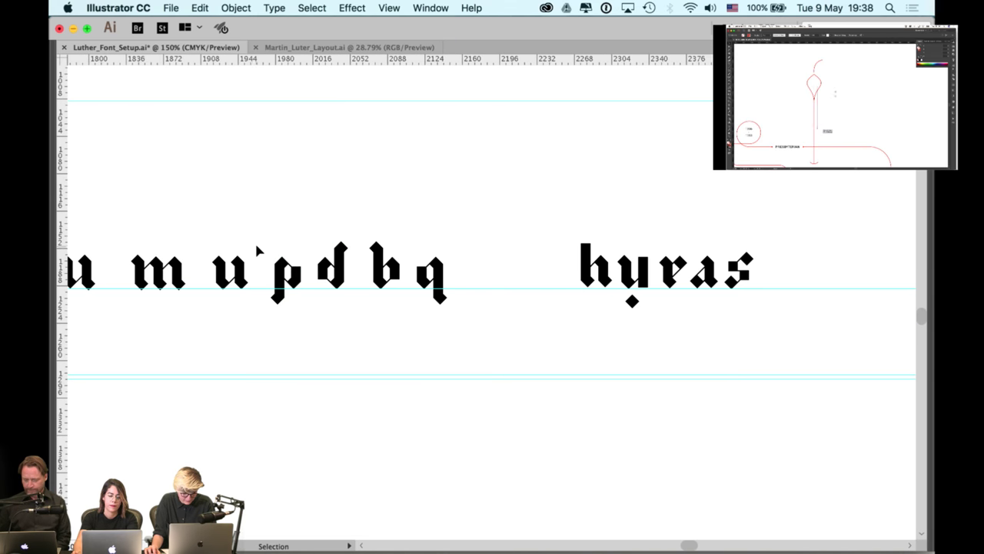
pyautogui.moveTo(240, 274); pyautogui.dragTo(771, 276)
pyautogui.click(795, 212)
# Hide the guides around the hyrasu lettering
pyautogui.moveTo(733, 206); pyautogui.dragTo(695, 206)
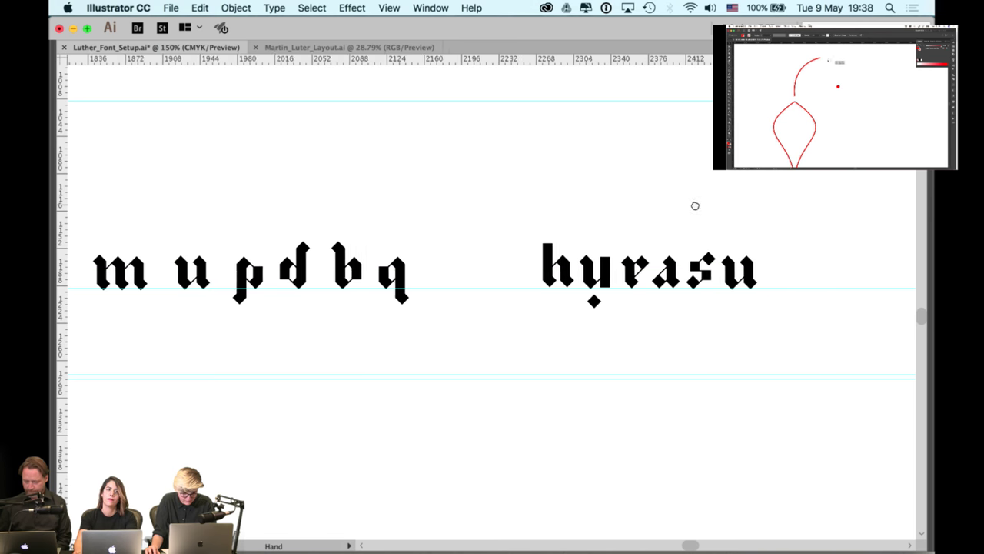
pyautogui.hscroll(3, 696, 206)
pyautogui.scroll(2, 707, 237)
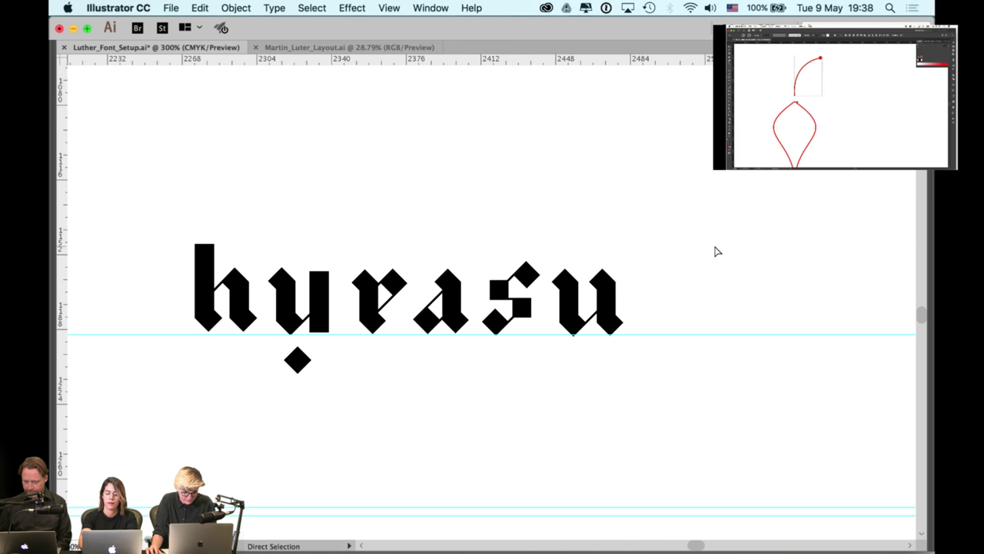
pyautogui.press('super+k')
pyautogui.press('Escape')
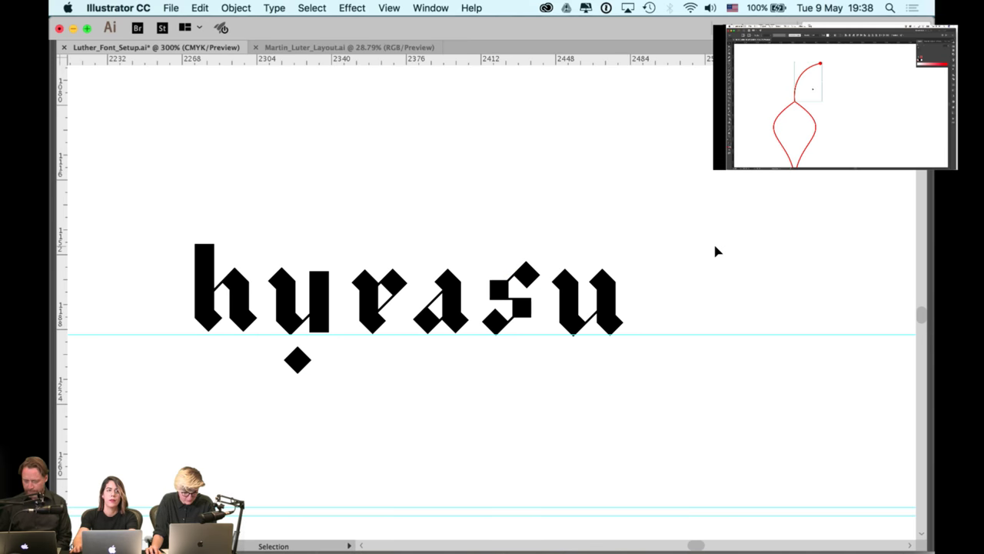
pyautogui.press('super+semicolon')
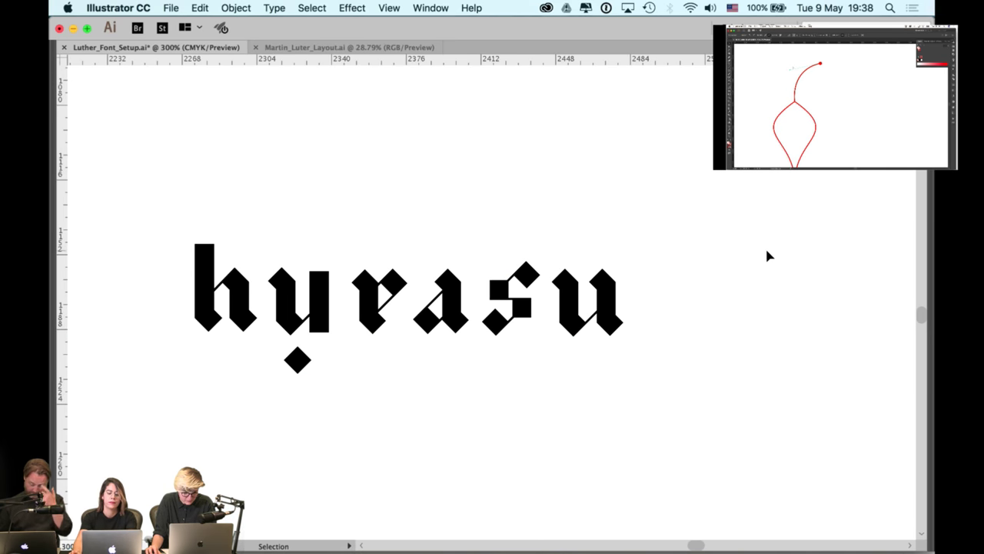
# Tighten the hyrasu lettering by nudging the a, s and u closer to the r, and the r through u closer to the y
pyautogui.moveTo(685, 216); pyautogui.dragTo(408, 307)
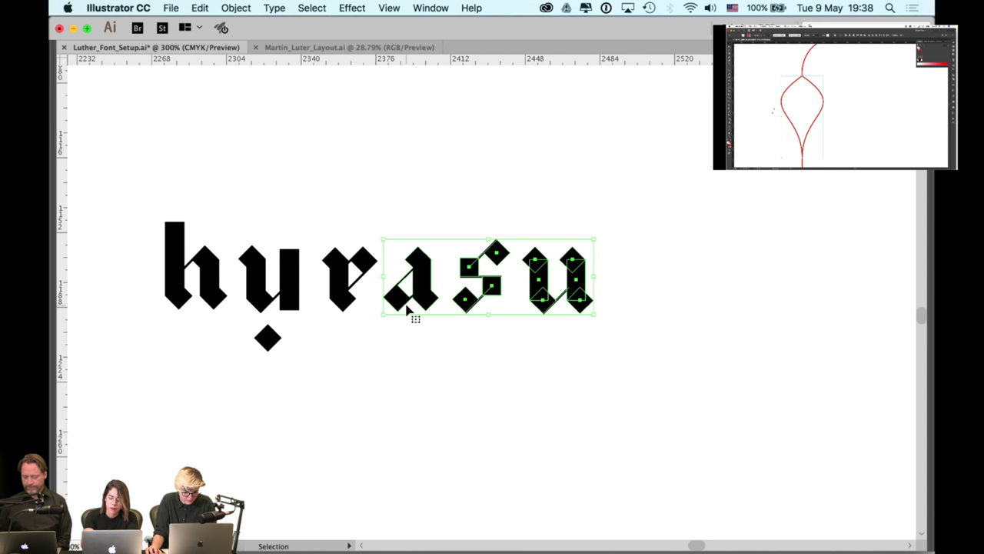
pyautogui.press('Left')
pyautogui.press('Left')
pyautogui.press('Left')
pyautogui.moveTo(608, 193); pyautogui.dragTo(330, 323)
pyautogui.press('Left')
pyautogui.press('Left')
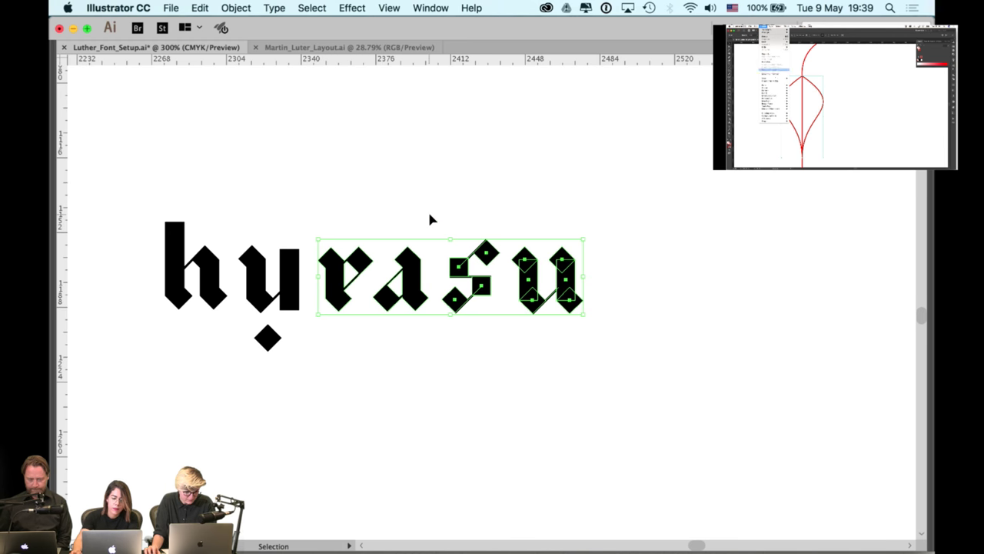
pyautogui.click(417, 206)
# Start a second row below the hyrasu lettering with a copy of the h and a copy of the r beside it
pyautogui.moveTo(294, 243); pyautogui.dragTo(402, 220)
pyautogui.click(315, 229)
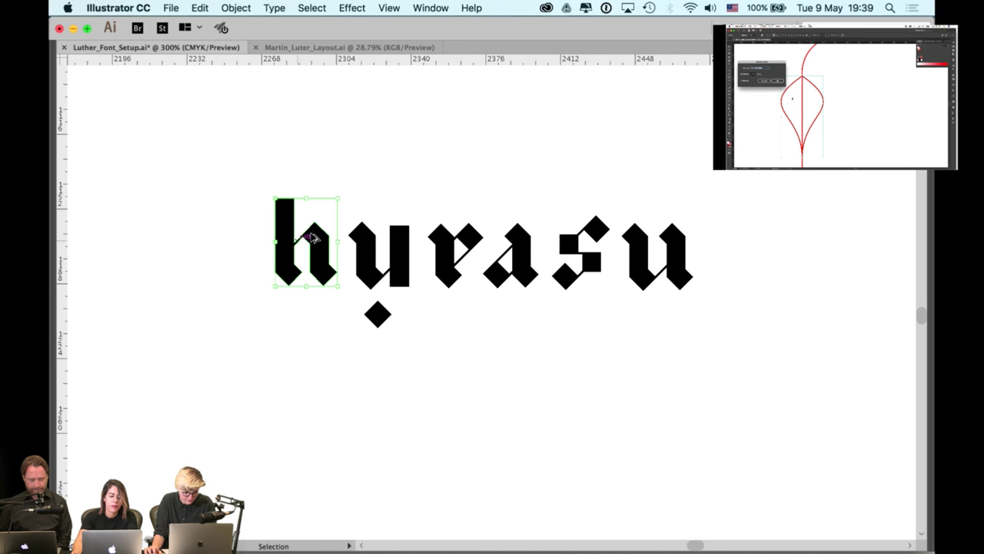
pyautogui.moveTo(314, 228); pyautogui.dragTo(314, 445)
pyautogui.click(426, 386)
pyautogui.moveTo(461, 335); pyautogui.dragTo(466, 272)
pyautogui.moveTo(450, 204); pyautogui.dragTo(371, 401)
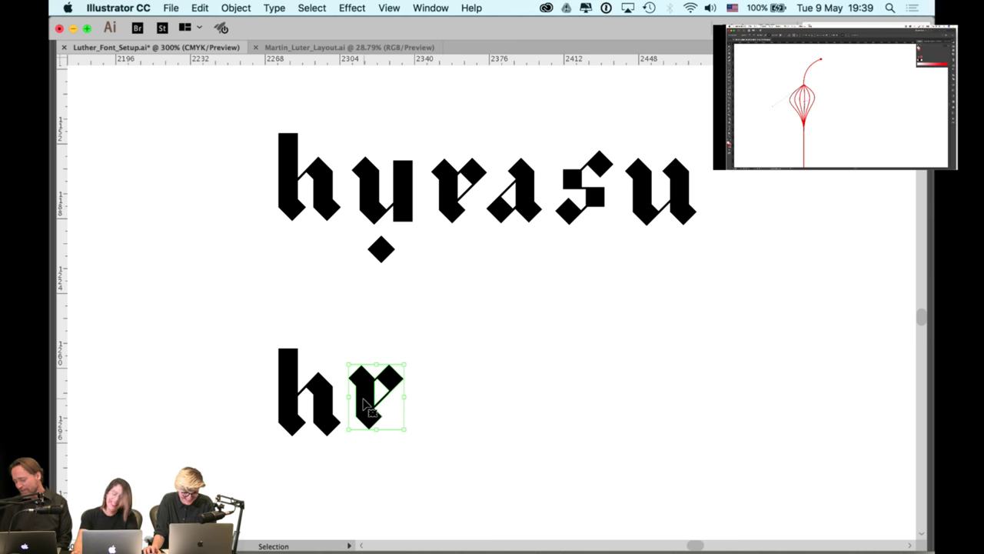
# Align the bottom edge of the copied r with the h as key object, deselect them and hide the panels
pyautogui.keyDown('shift'); pyautogui.click(322, 411); pyautogui.keyUp('shift')
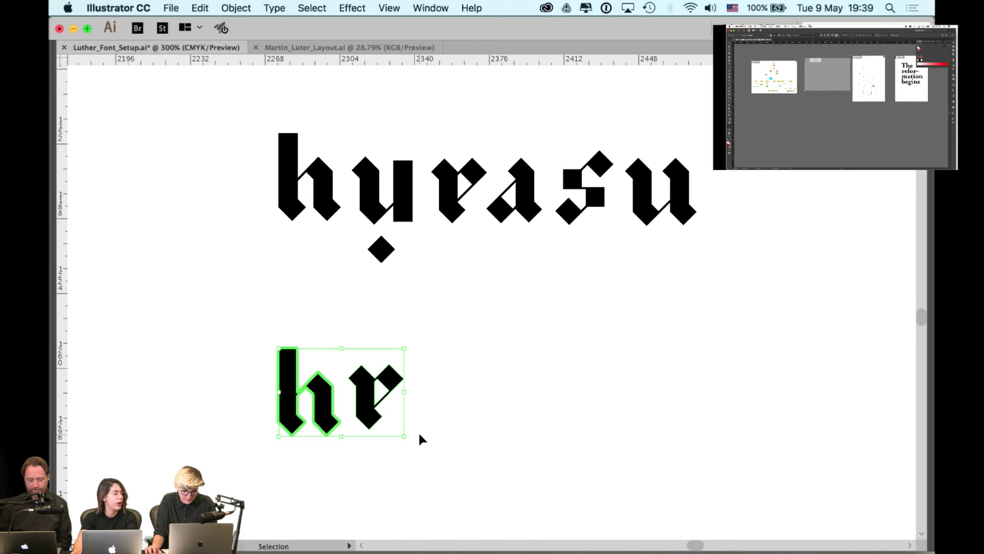
pyautogui.click(504, 395)
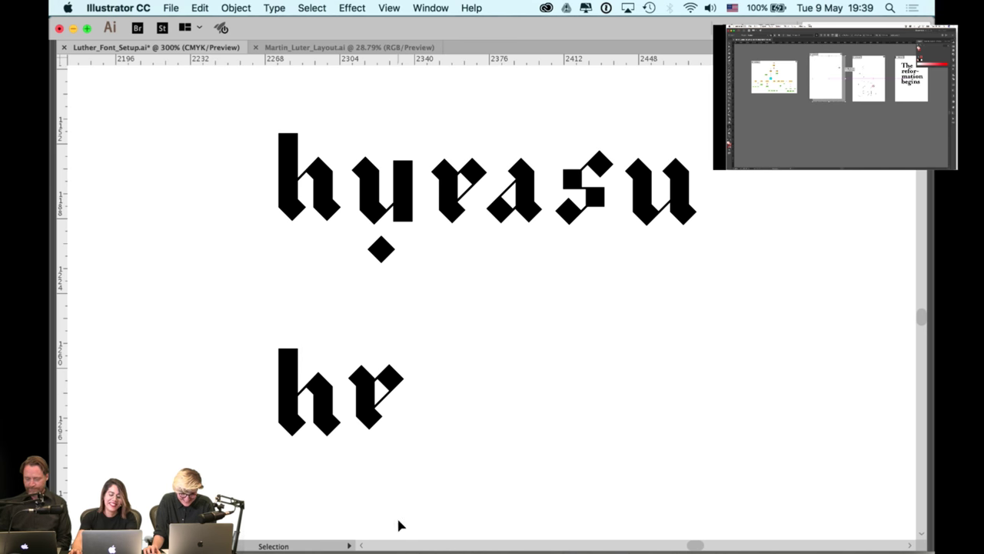
pyautogui.press('space')
pyautogui.moveTo(516, 415); pyautogui.dragTo(515, 413)
pyautogui.moveTo(417, 357); pyautogui.dragTo(318, 444)
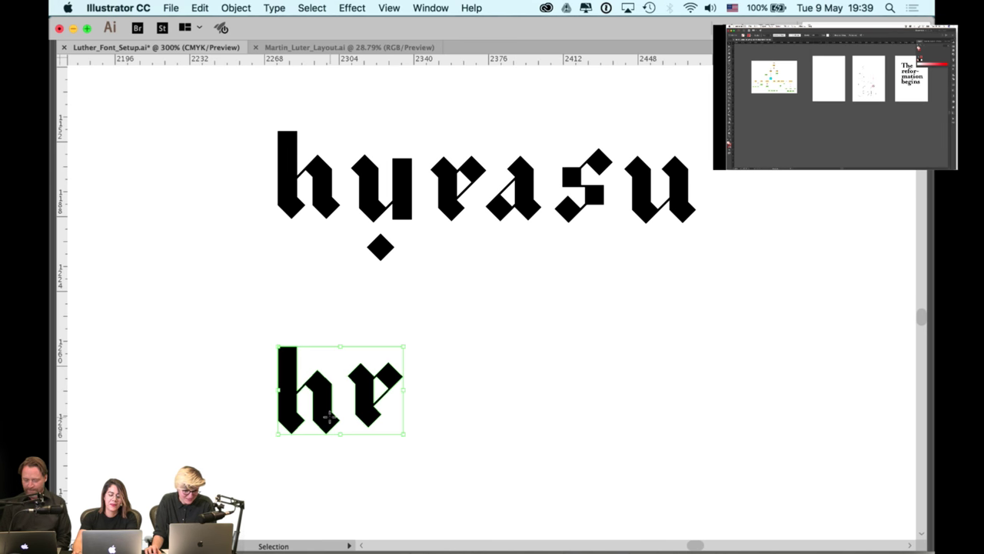
pyautogui.press('Tab')
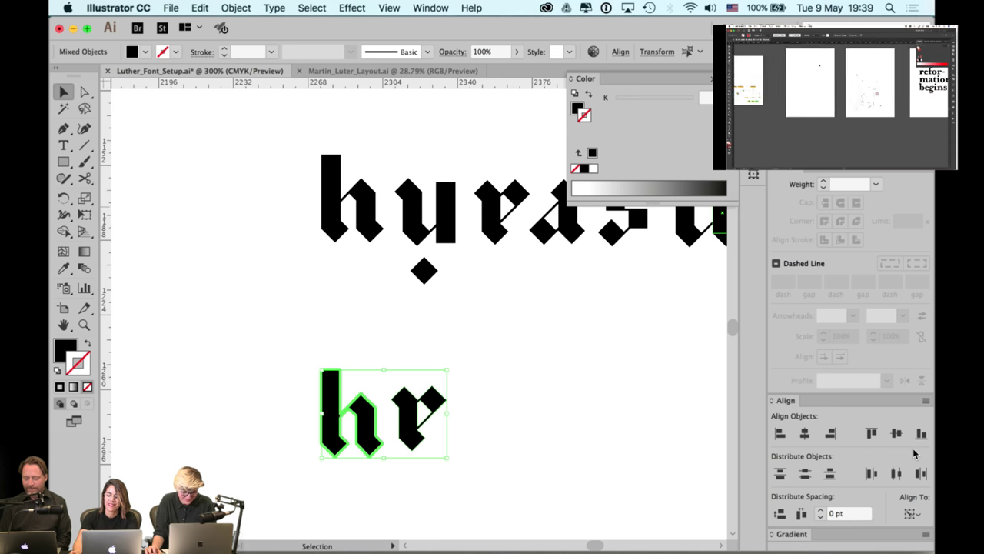
pyautogui.click(619, 374)
pyautogui.press('space')
pyautogui.moveTo(635, 363); pyautogui.dragTo(589, 361)
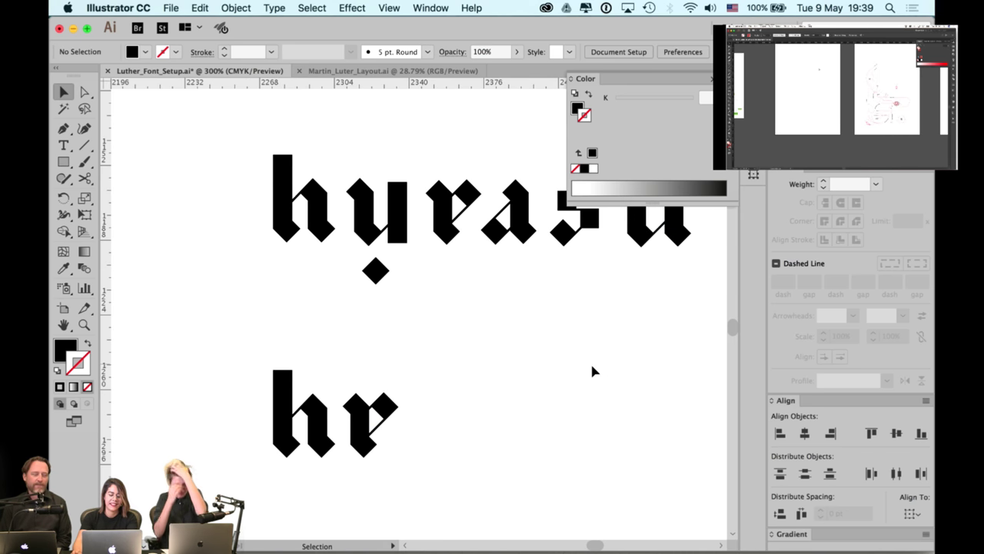
pyautogui.press('Tab')
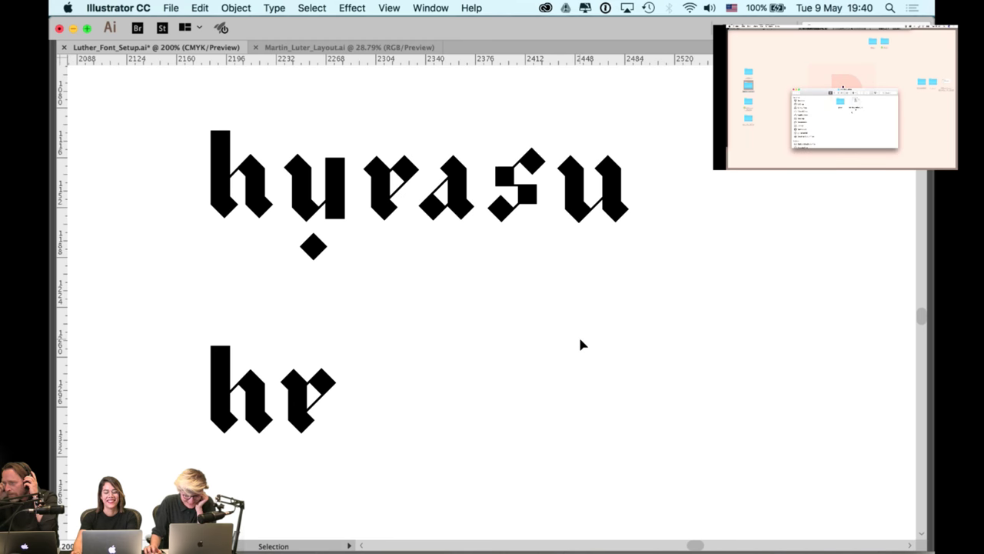
# Find the pointed letter l in the earlier letter experiments, copy it and clear the selection
pyautogui.keyDown('alt'); pyautogui.scroll(-4, 578, 335); pyautogui.keyUp('alt')
pyautogui.press('space')
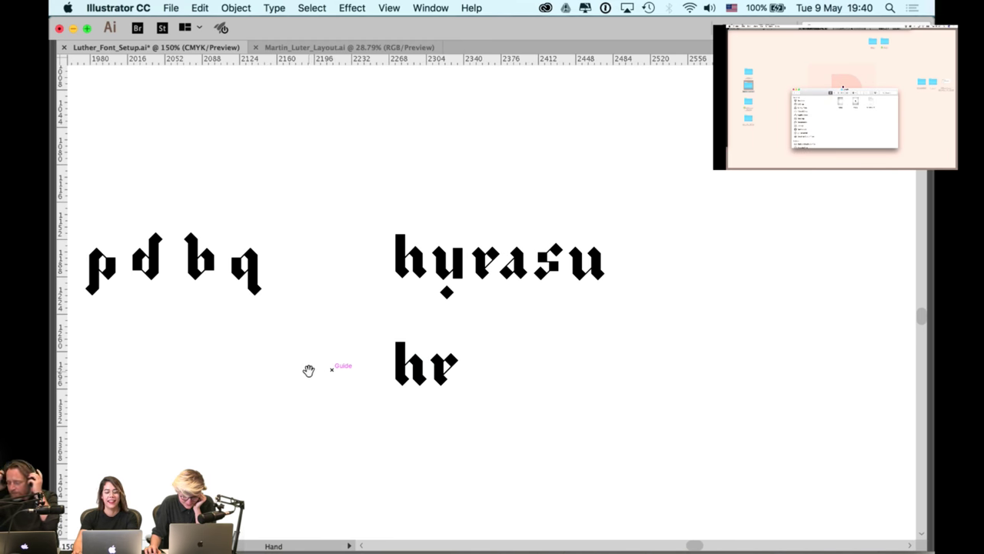
pyautogui.moveTo(248, 362); pyautogui.dragTo(404, 359)
pyautogui.hscroll(-15, 404, 359)
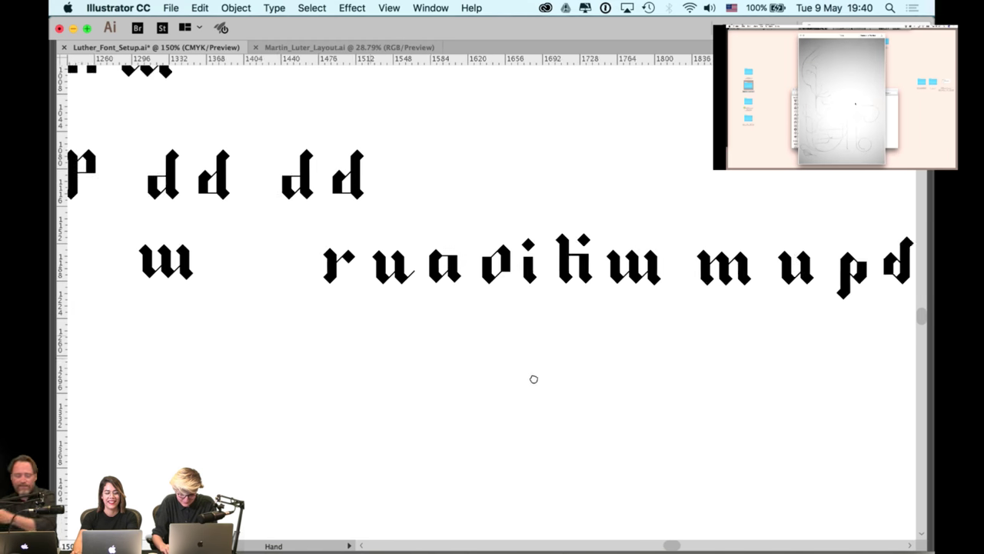
pyautogui.scroll(1, 531, 378)
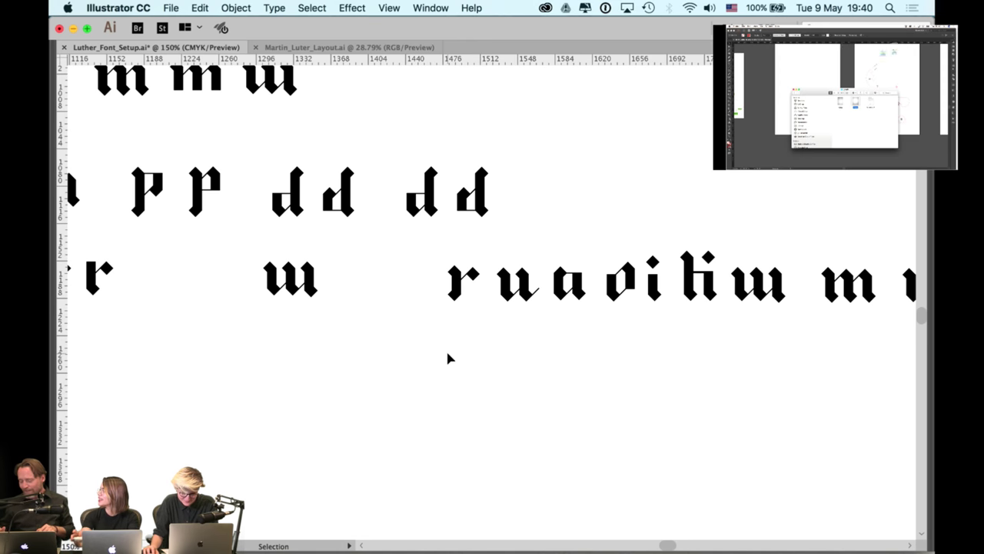
pyautogui.press('space')
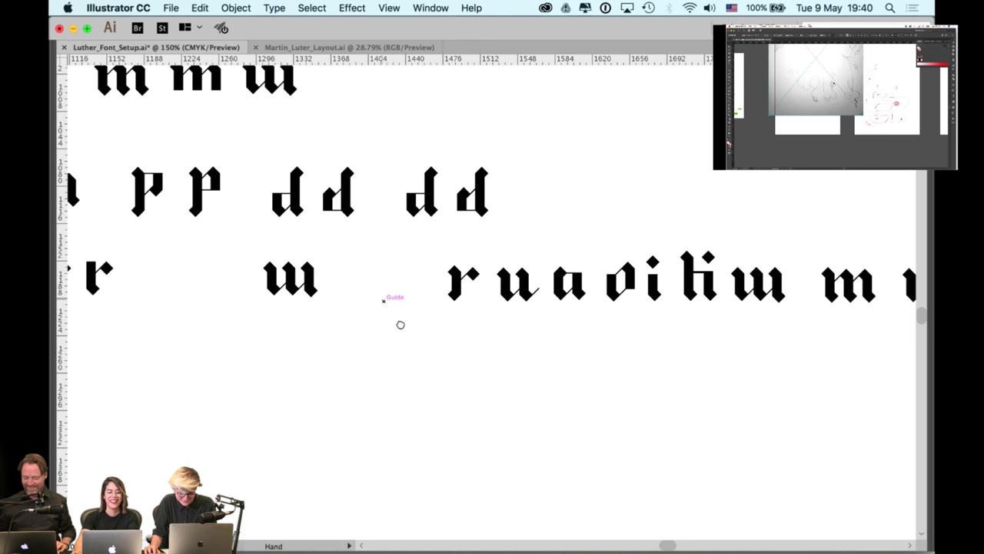
pyautogui.moveTo(450, 290); pyautogui.dragTo(529, 369)
pyautogui.hscroll(-5, 527, 369)
pyautogui.scroll(1, 528, 369)
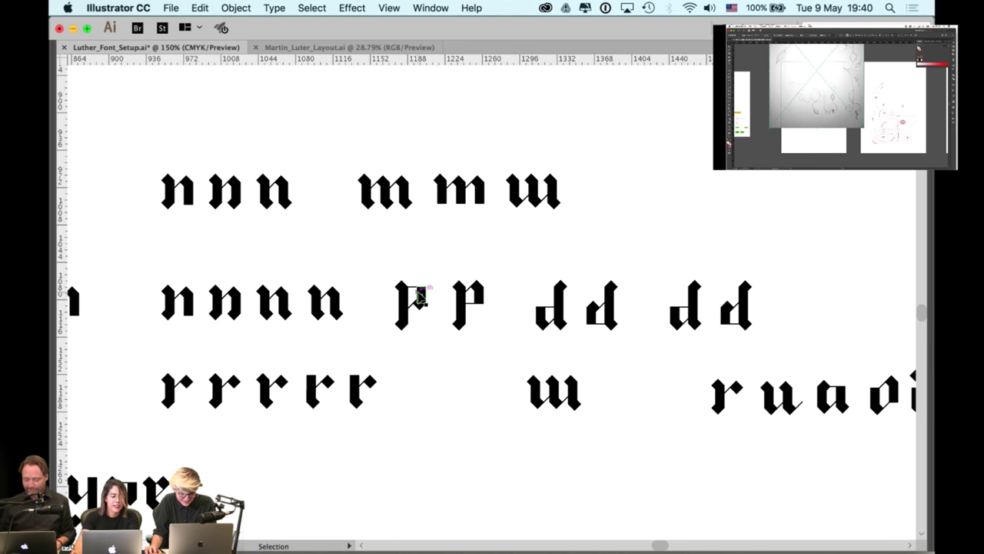
pyautogui.hscroll(-10, 372, 258)
pyautogui.scroll(1, 372, 258)
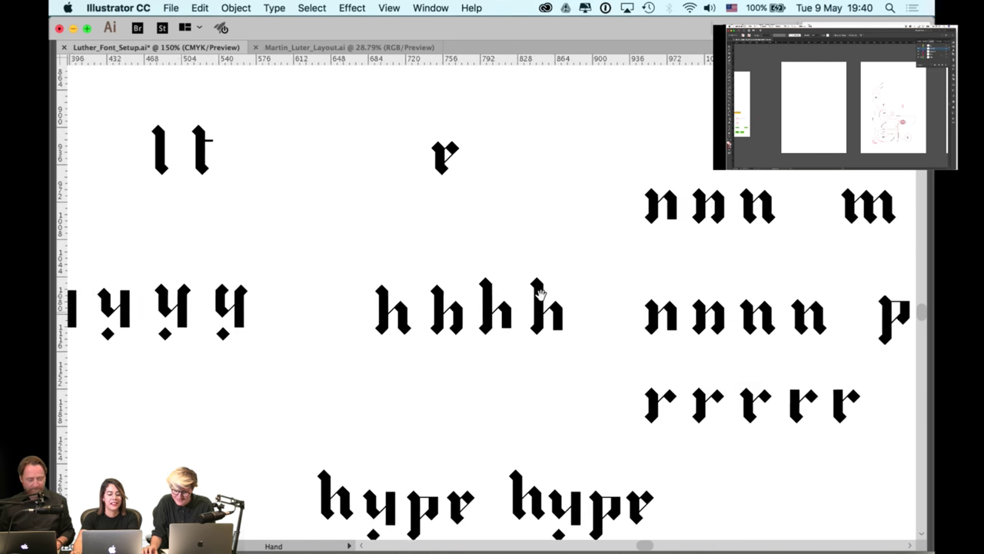
pyautogui.hscroll(-2, 509, 273)
pyautogui.click(254, 158)
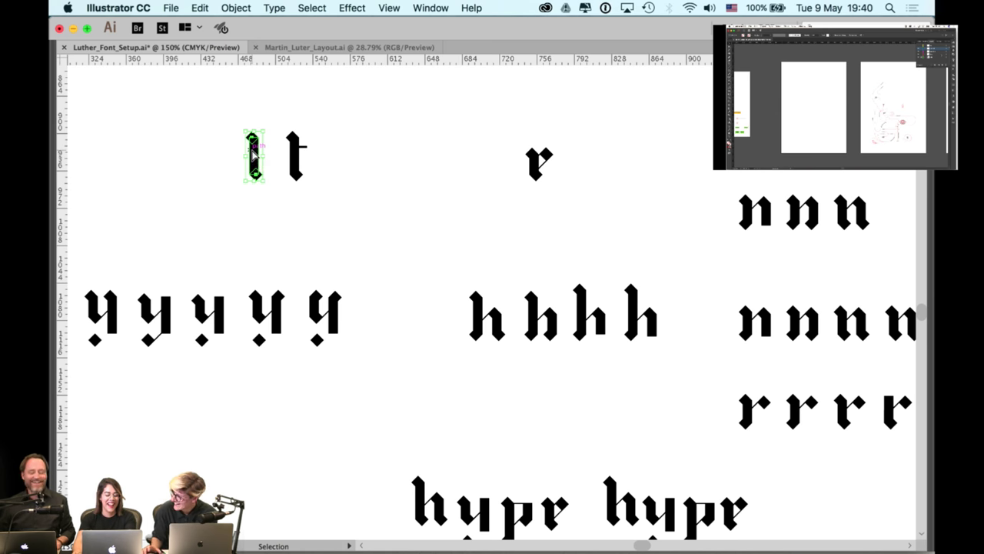
pyautogui.click(419, 210)
# Paste the copied l after the h and r in the second row and deselect it
pyautogui.moveTo(596, 223); pyautogui.dragTo(451, 219)
pyautogui.moveTo(761, 274); pyautogui.dragTo(509, 242)
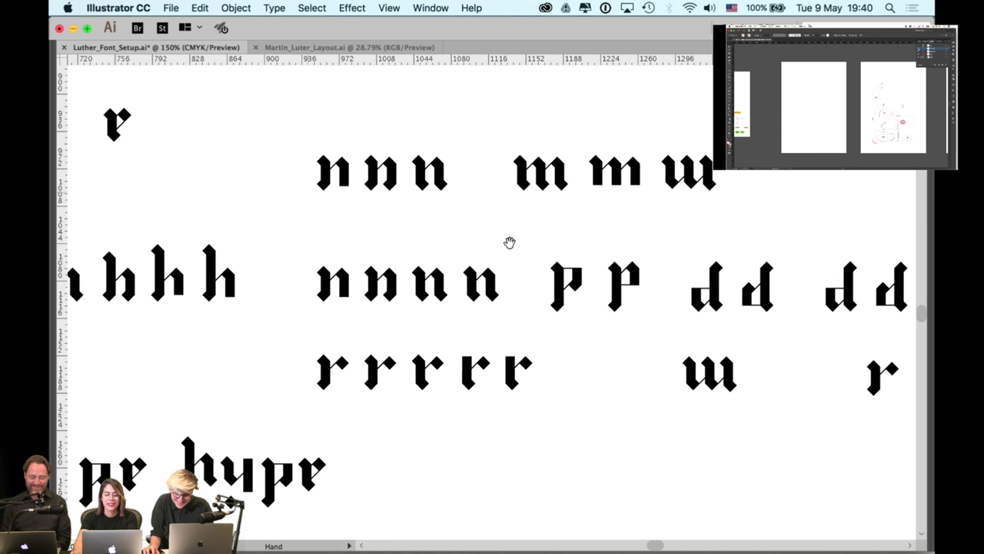
pyautogui.hscroll(15, 509, 242)
pyautogui.scroll(-3, 509, 242)
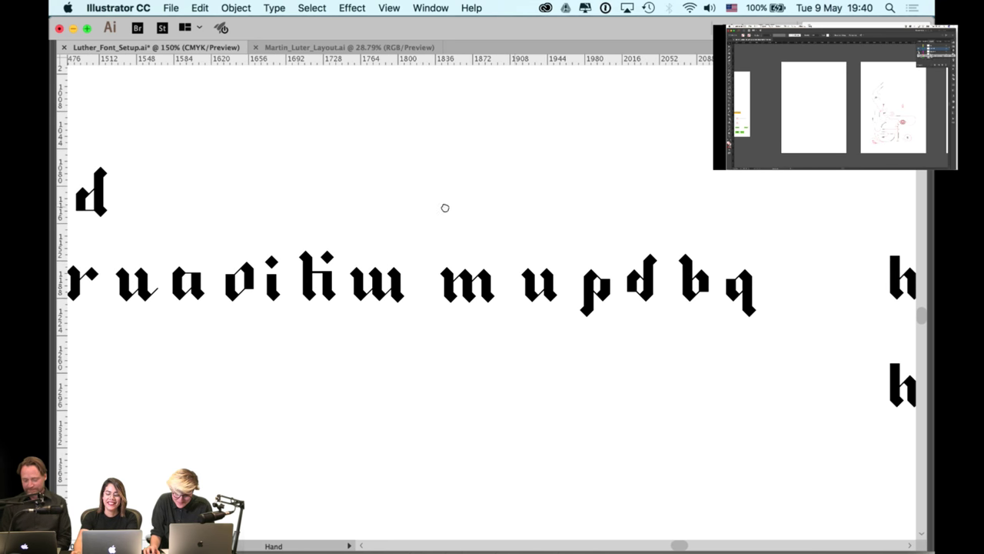
pyautogui.hscroll(13, 444, 207)
pyautogui.scroll(-2, 445, 208)
pyautogui.press('super+equal')
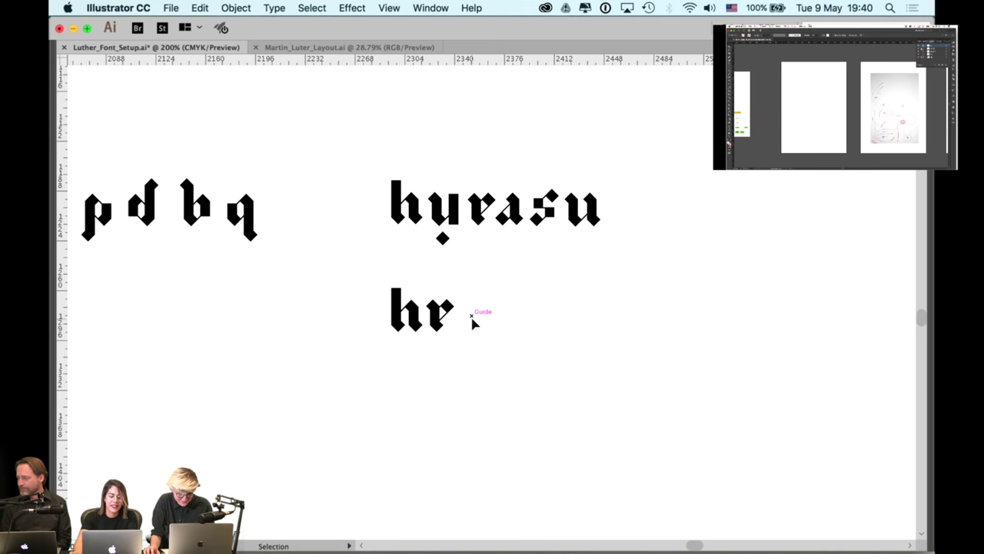
pyautogui.press('super+equal')
pyautogui.press('super+v')
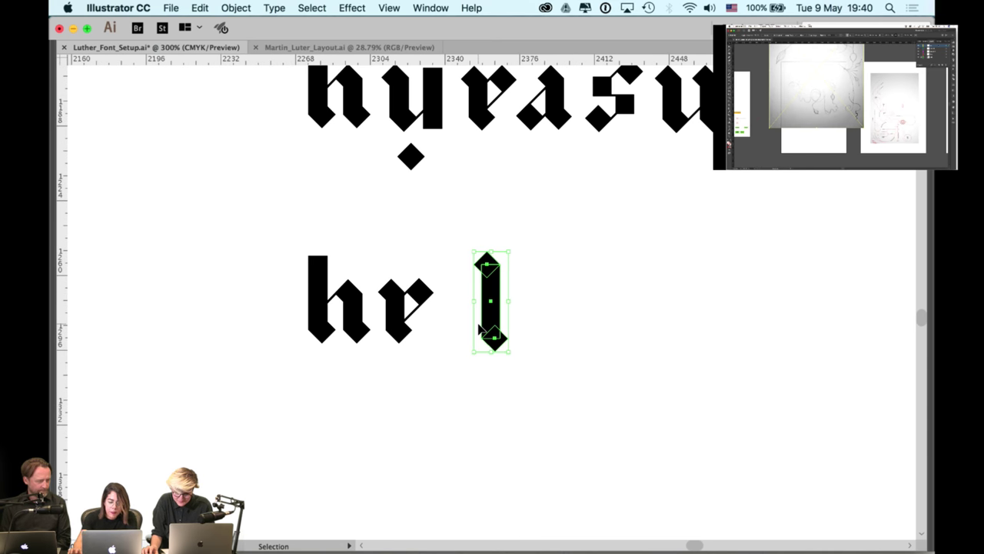
pyautogui.click(525, 274)
pyautogui.moveTo(542, 254); pyautogui.dragTo(531, 274)
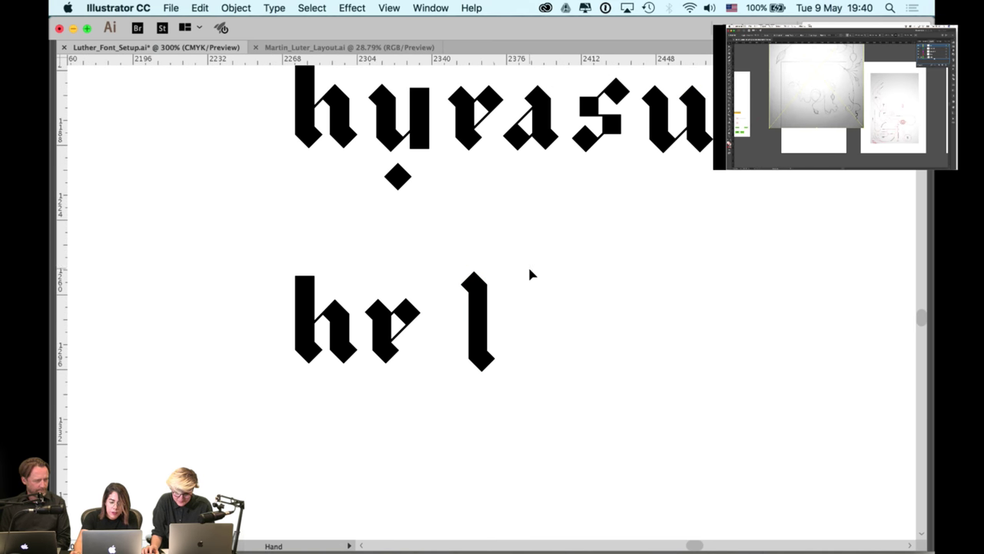
# Group the stem and both diamond ends of the pasted l into one object
pyautogui.click(490, 315)
pyautogui.click(548, 308)
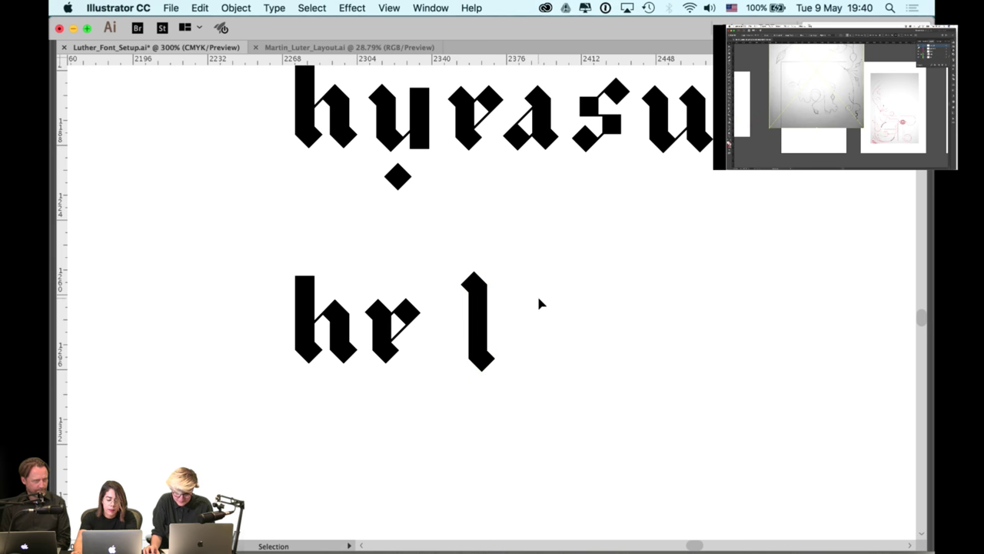
pyautogui.scroll(1, 536, 297)
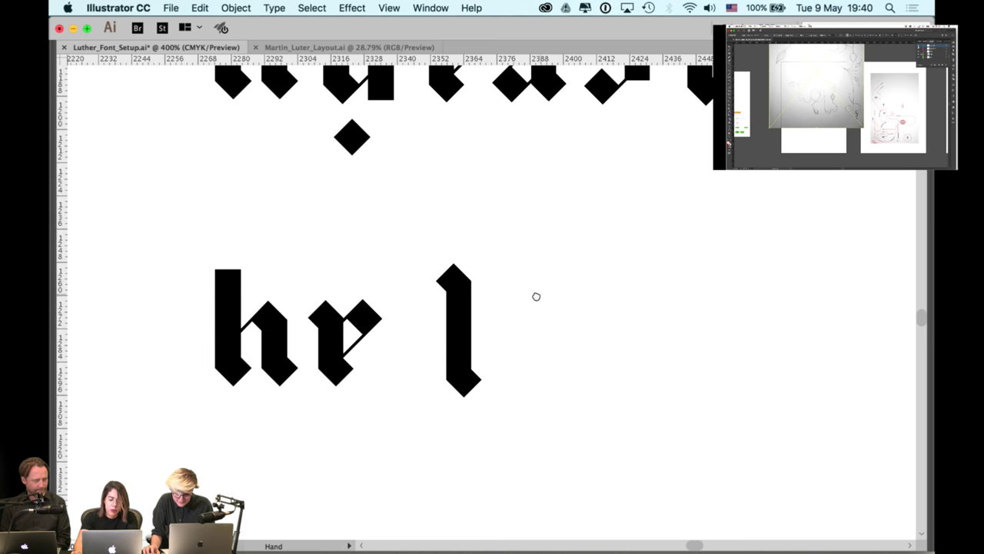
pyautogui.click(469, 312)
pyautogui.scroll(5, 519, 350)
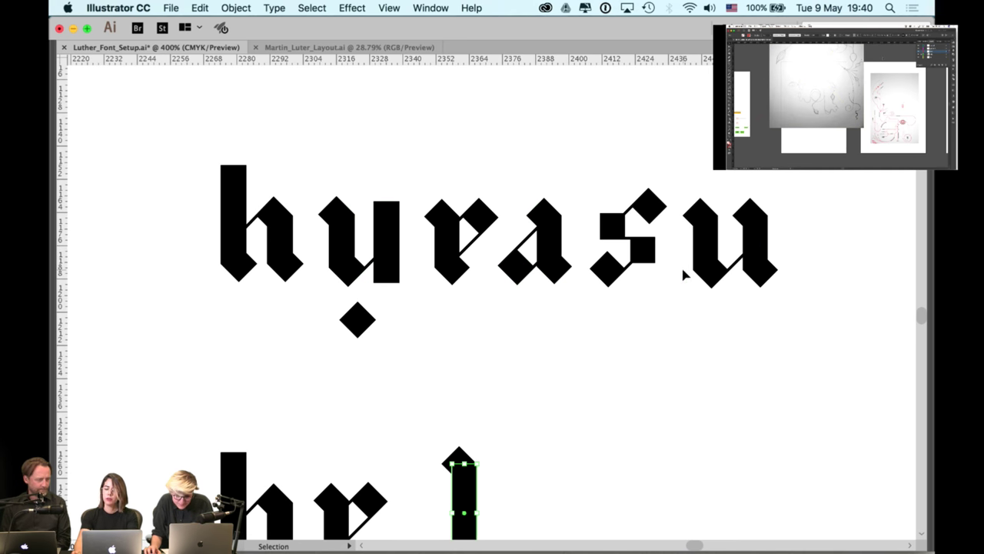
pyautogui.press('space')
pyautogui.scroll(-3, 684, 362)
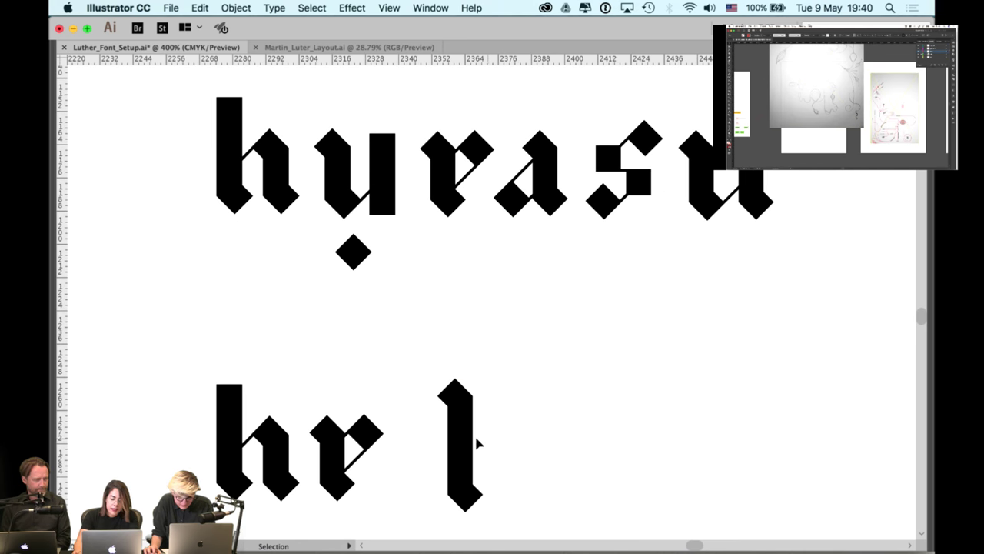
pyautogui.moveTo(496, 373); pyautogui.dragTo(448, 498)
pyautogui.press('super+g')
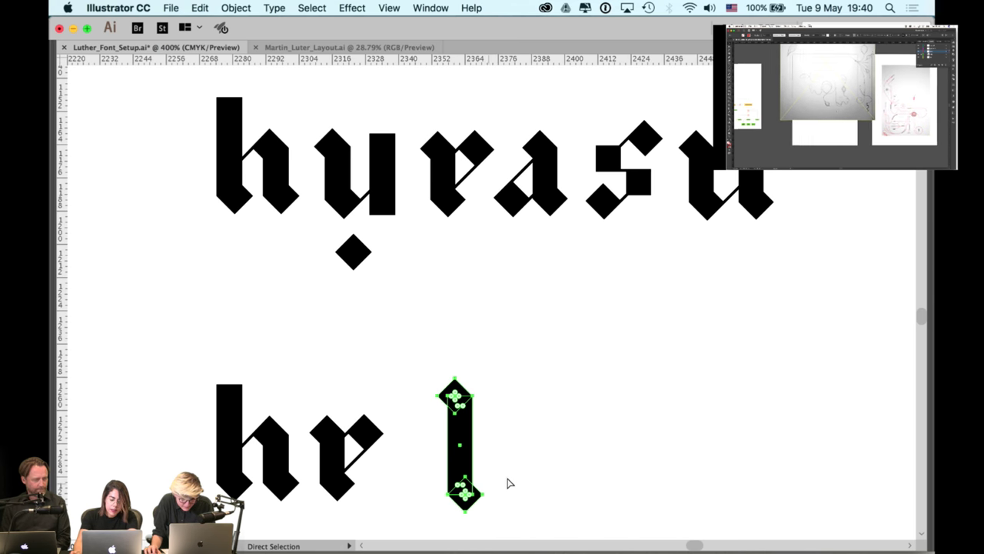
pyautogui.click(513, 471)
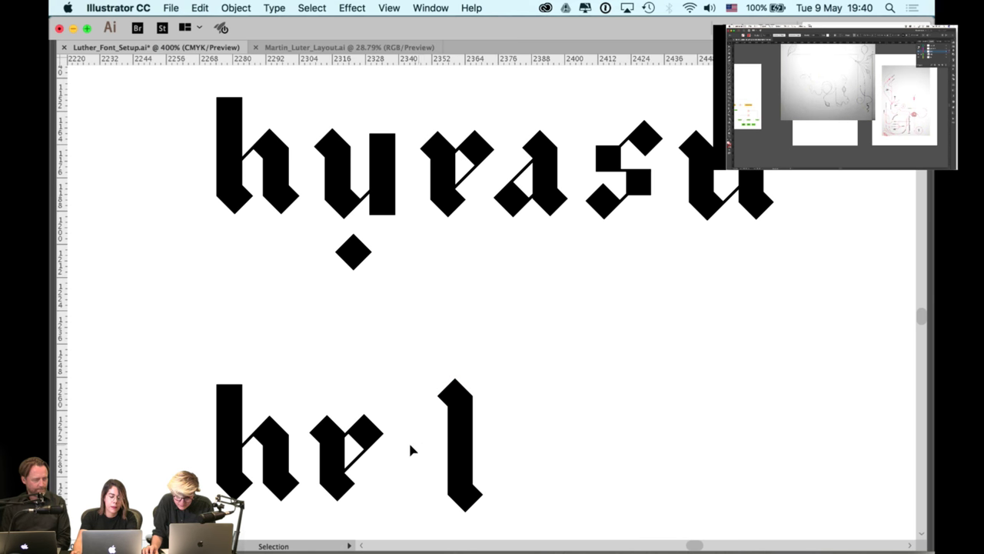
# Align the bottom edge of the l with the r as key object in the second row
pyautogui.click(343, 469)
pyautogui.click(478, 459)
pyautogui.click(470, 468)
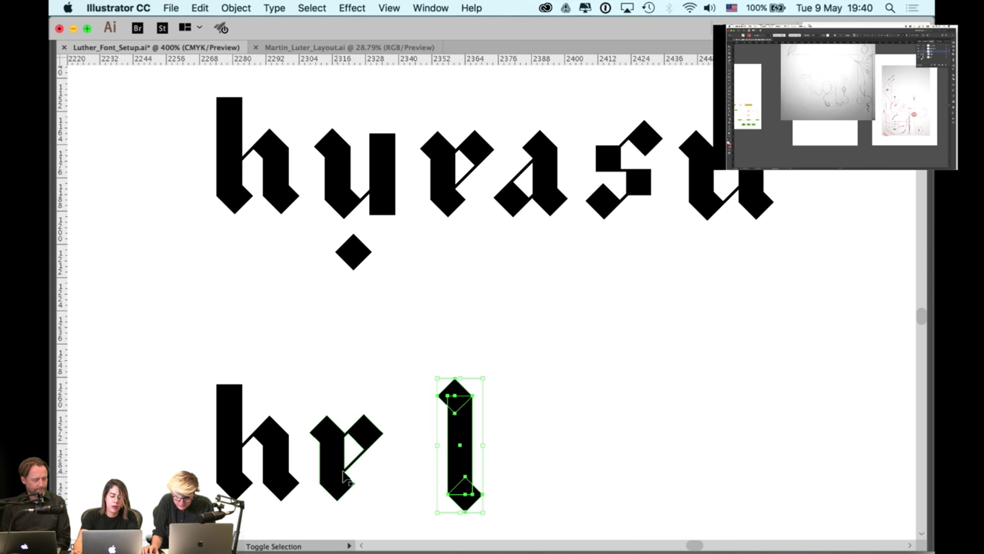
pyautogui.keyDown('shift'); pyautogui.click(330, 472); pyautogui.keyUp('shift')
pyautogui.press('Tab')
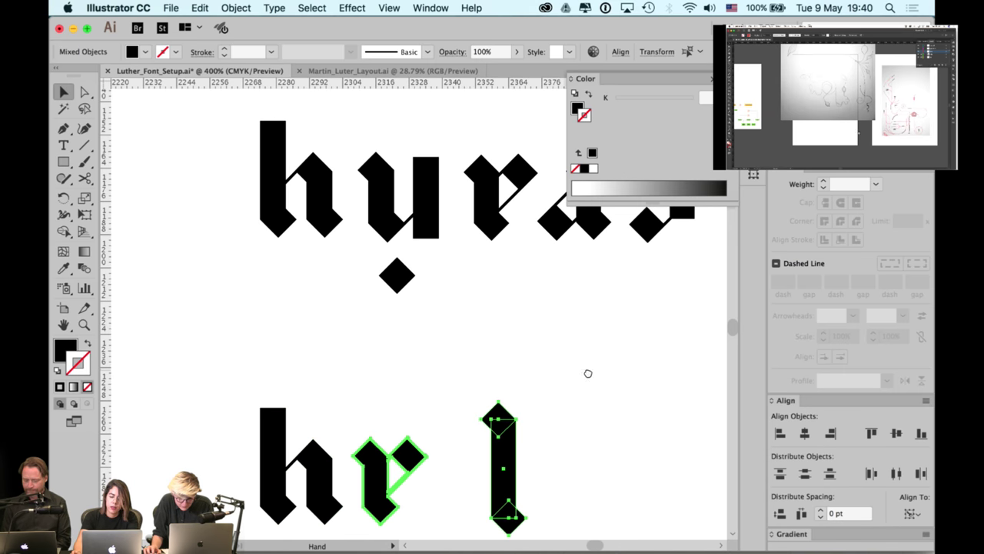
pyautogui.click(923, 433)
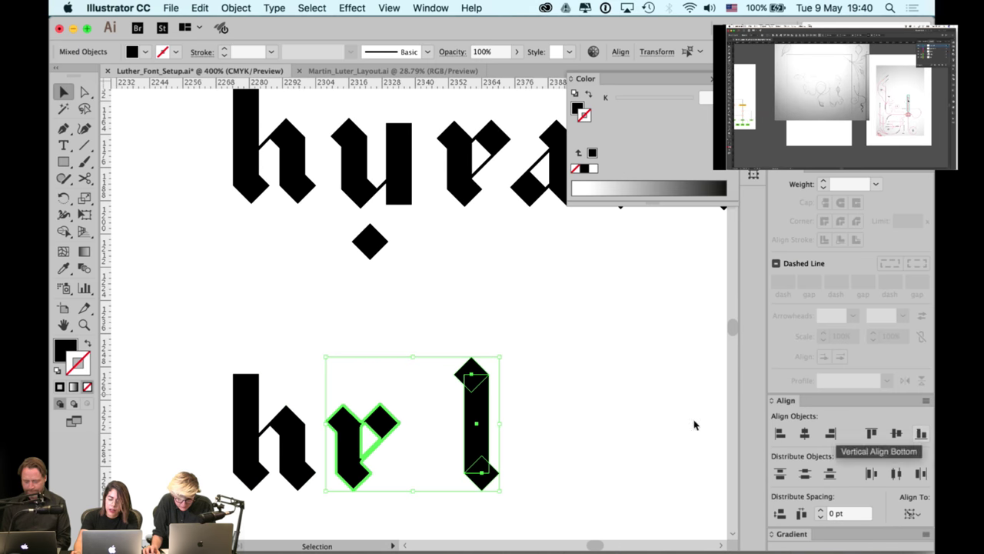
pyautogui.click(590, 409)
# Place the l close after the r and add a duplicate l beside it to complete the word hell
pyautogui.click(477, 410)
pyautogui.moveTo(453, 407); pyautogui.dragTo(505, 417)
pyautogui.click(498, 397)
pyautogui.click(559, 402)
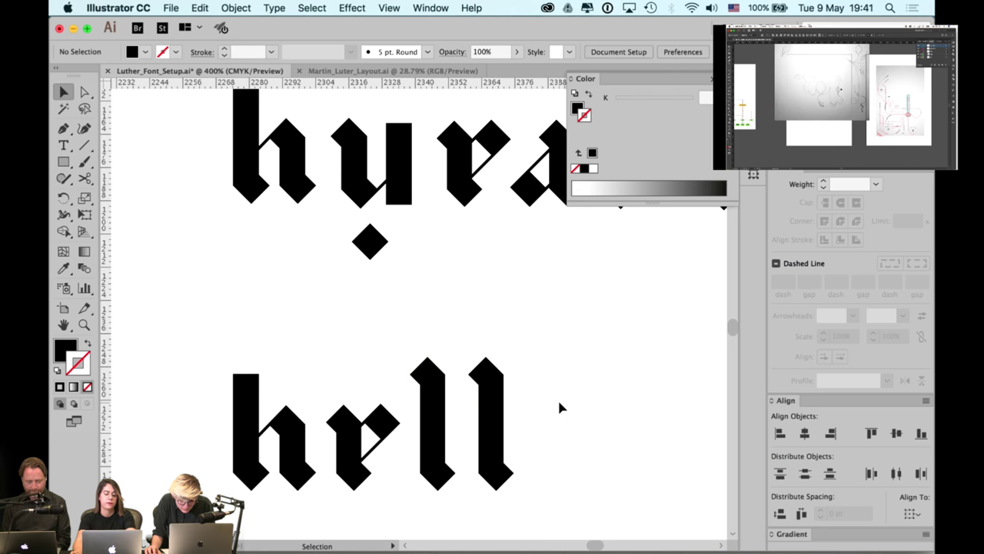
pyautogui.scroll(-2, 559, 402)
pyautogui.moveTo(609, 349); pyautogui.dragTo(696, 343)
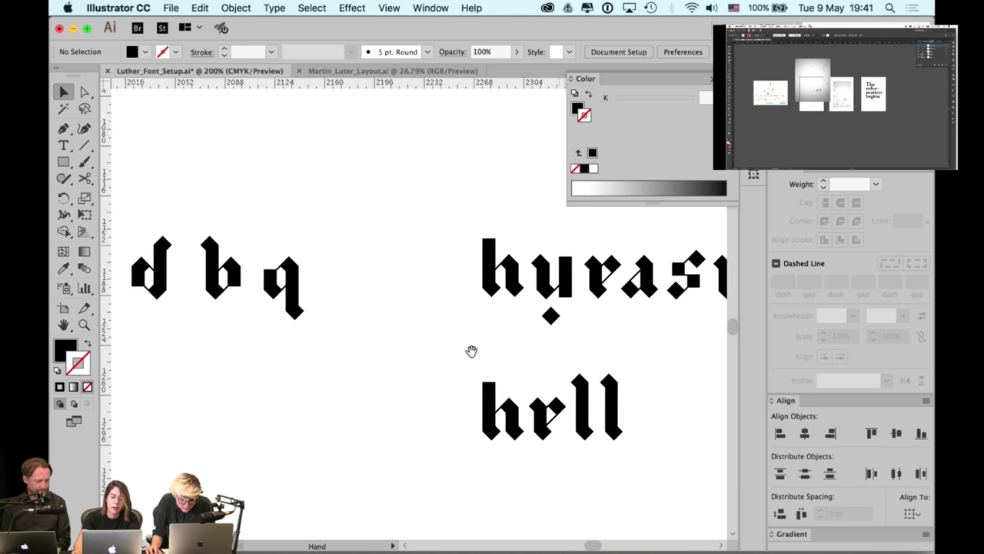
pyautogui.hscroll(-8, 472, 352)
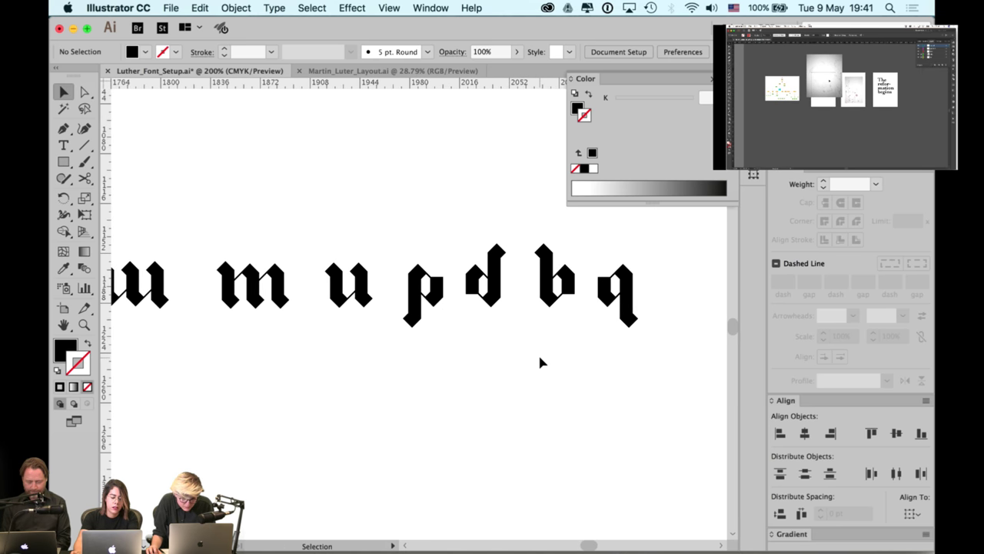
pyautogui.press('super+minus')
pyautogui.hscroll(5, 436, 336)
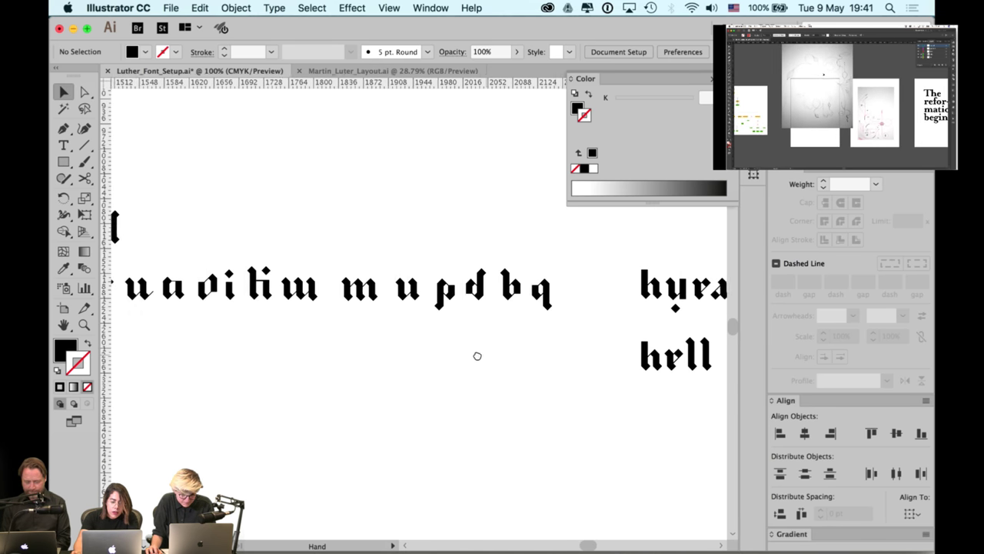
# Try to copy the o from the letter row and paste it beside the word hell, removing the pasted shapes
pyautogui.hscroll(-10, 477, 355)
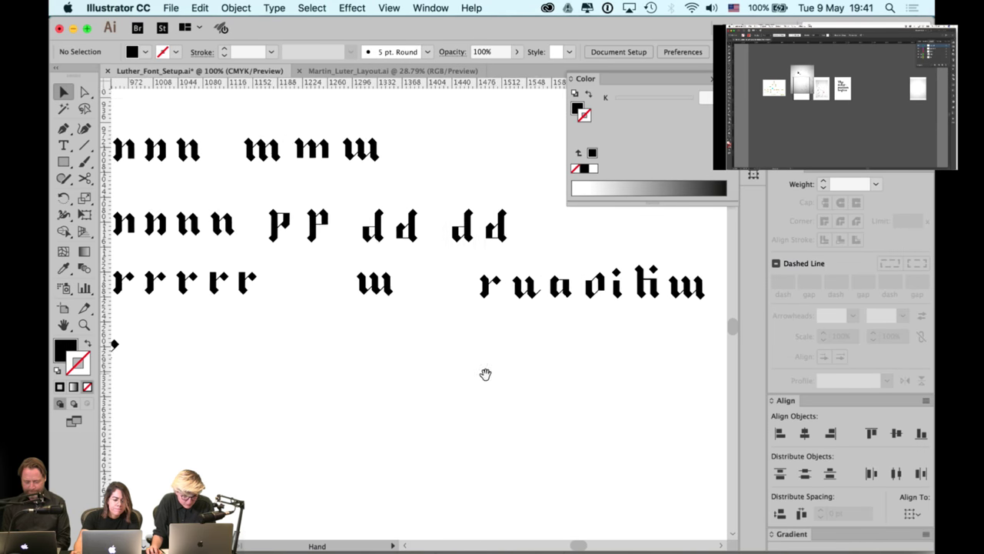
pyautogui.hscroll(-7, 485, 374)
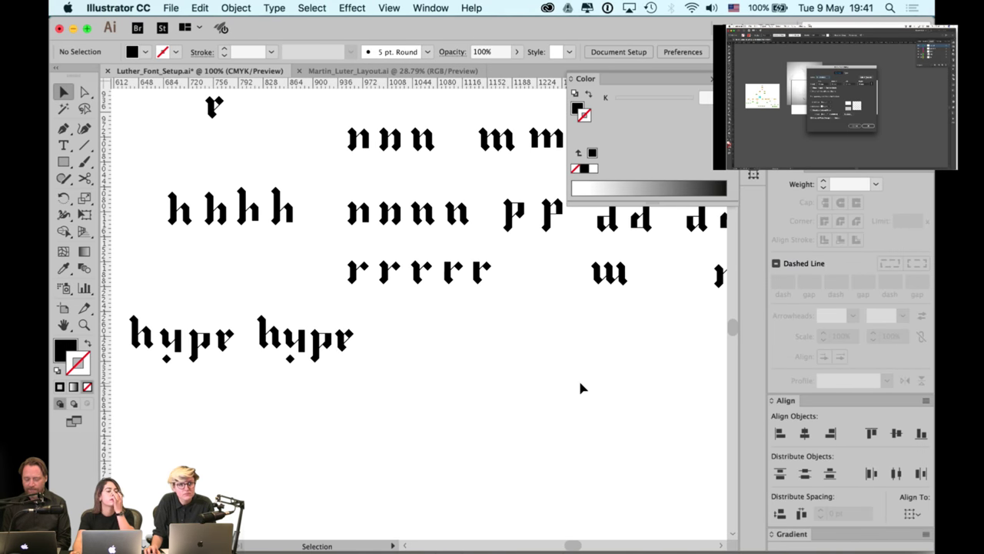
pyautogui.press('Tab')
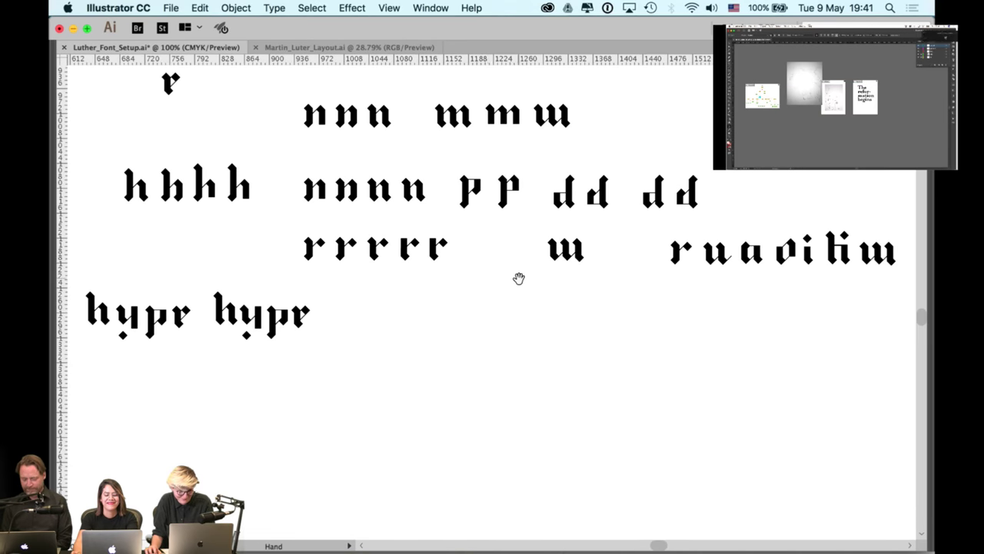
pyautogui.hscroll(7, 518, 277)
pyautogui.scroll(2, 543, 266)
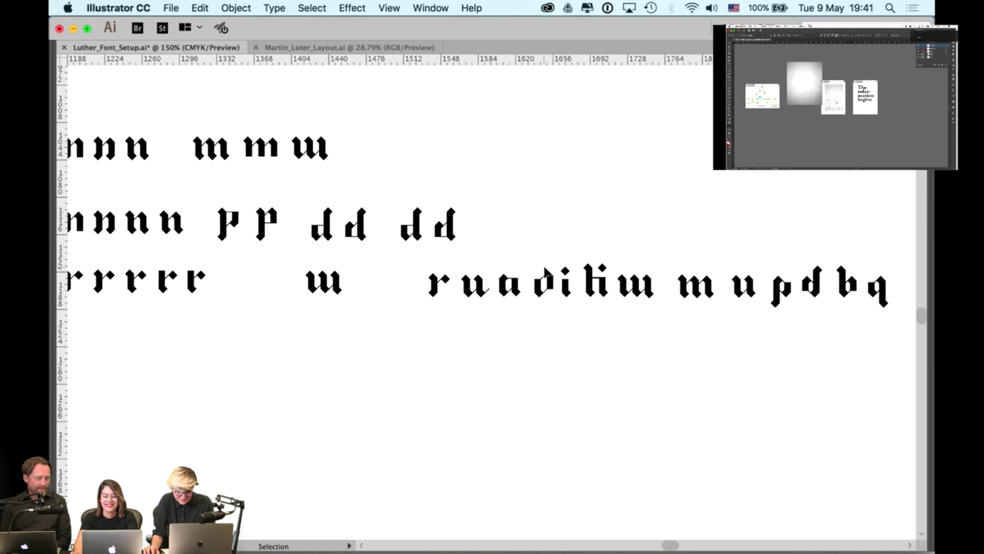
pyautogui.click(532, 302)
pyautogui.press('a')
pyautogui.press('space')
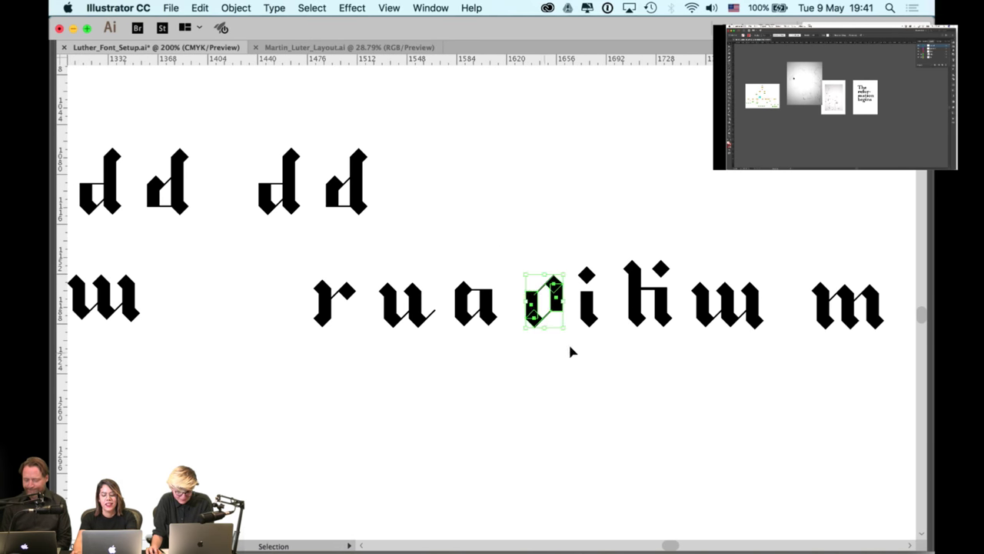
pyautogui.hscroll(8, 570, 341)
pyautogui.hscroll(13, 613, 318)
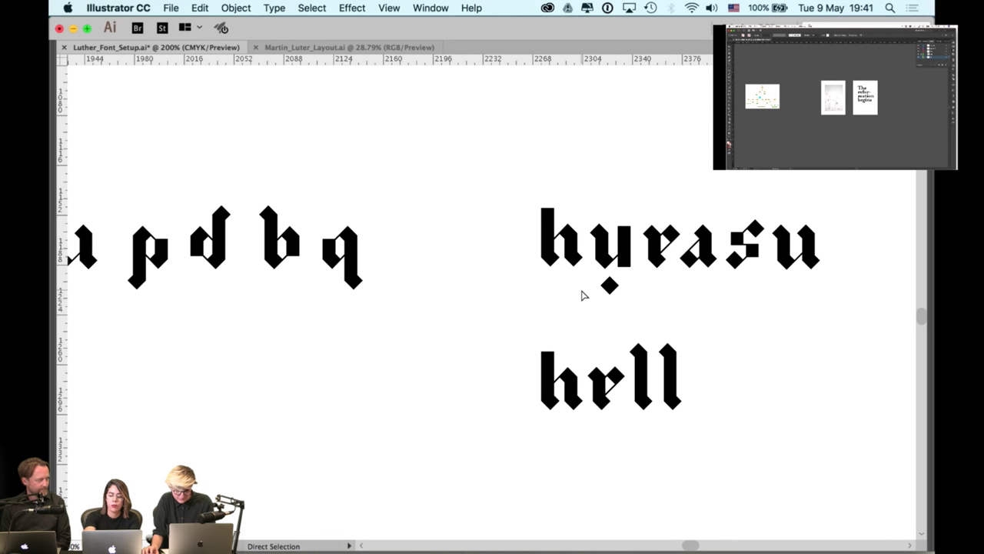
pyautogui.press('super+v')
pyautogui.press('Delete')
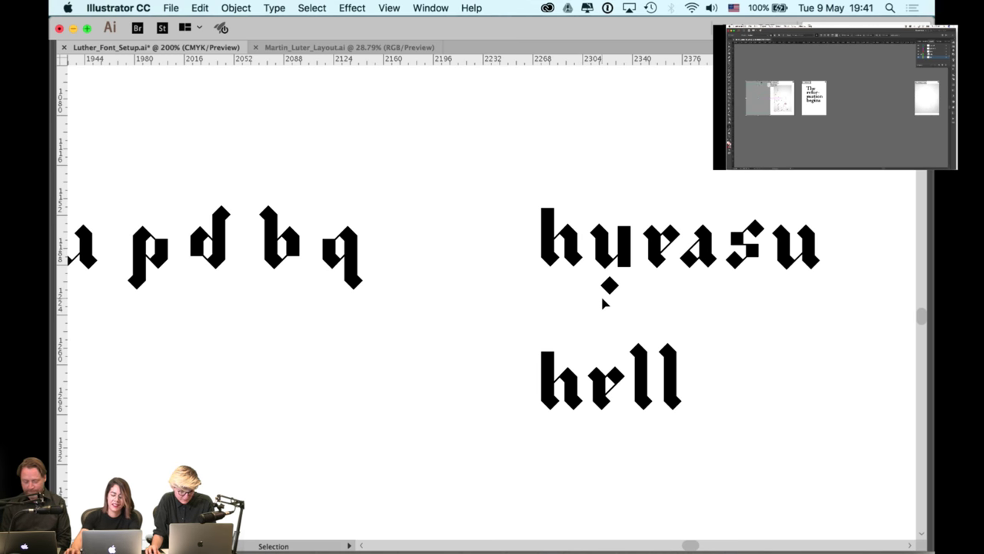
# Look over the earlier letter studies, the module shapes and the hype samples for a usable o
pyautogui.press('space')
pyautogui.moveTo(510, 385); pyautogui.dragTo(819, 378)
pyautogui.moveTo(354, 331); pyautogui.dragTo(761, 355)
pyautogui.hscroll(-20, 356, 380)
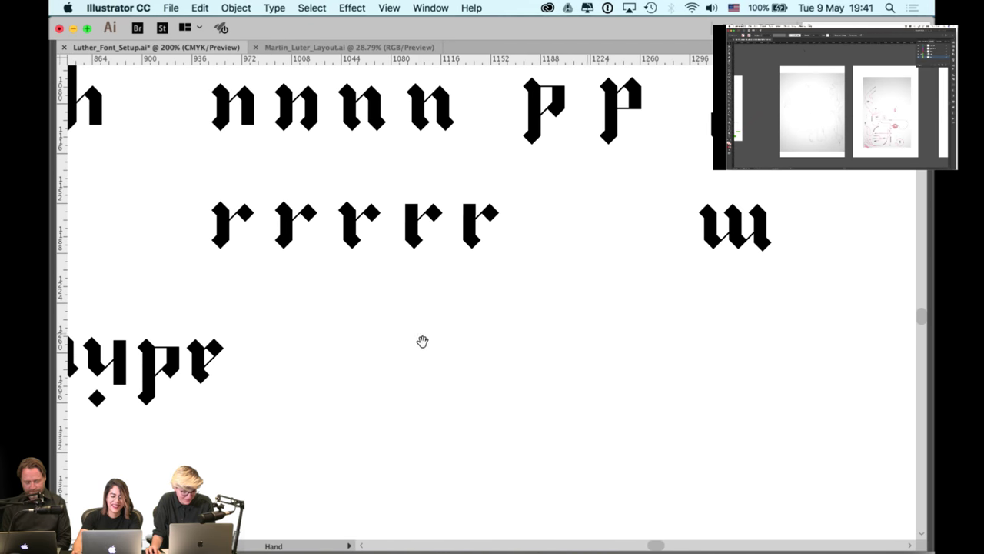
pyautogui.moveTo(540, 312); pyautogui.dragTo(702, 282)
pyautogui.moveTo(428, 310); pyautogui.dragTo(601, 299)
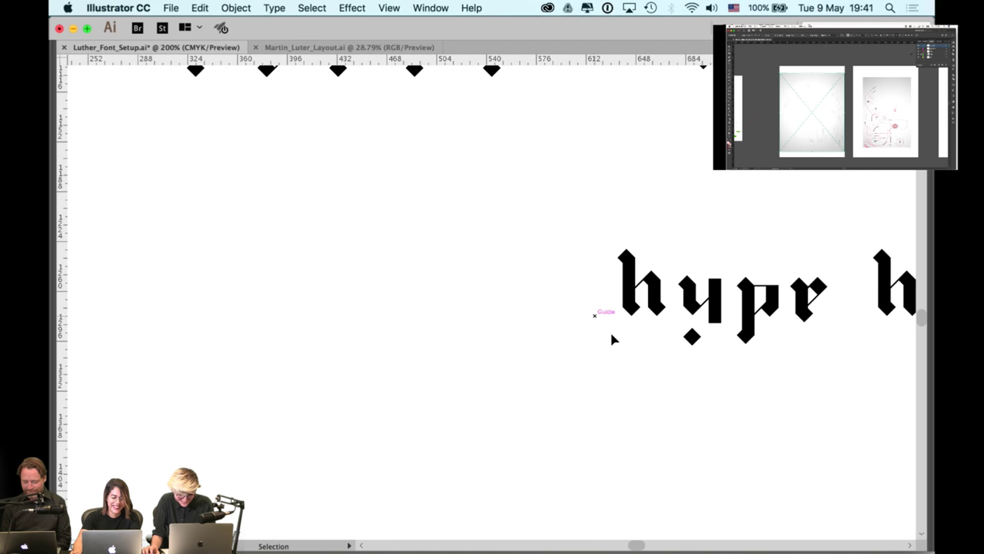
pyautogui.press('super+minus')
pyautogui.press('space')
pyautogui.moveTo(486, 287); pyautogui.dragTo(653, 397)
pyautogui.scroll(-2, 652, 392)
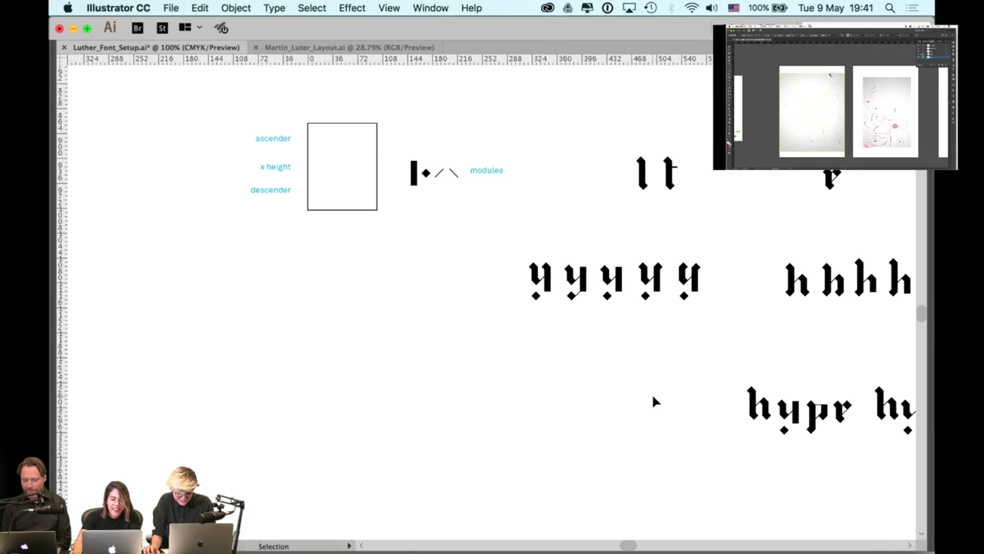
pyautogui.press('space')
pyautogui.hscroll(15, 526, 324)
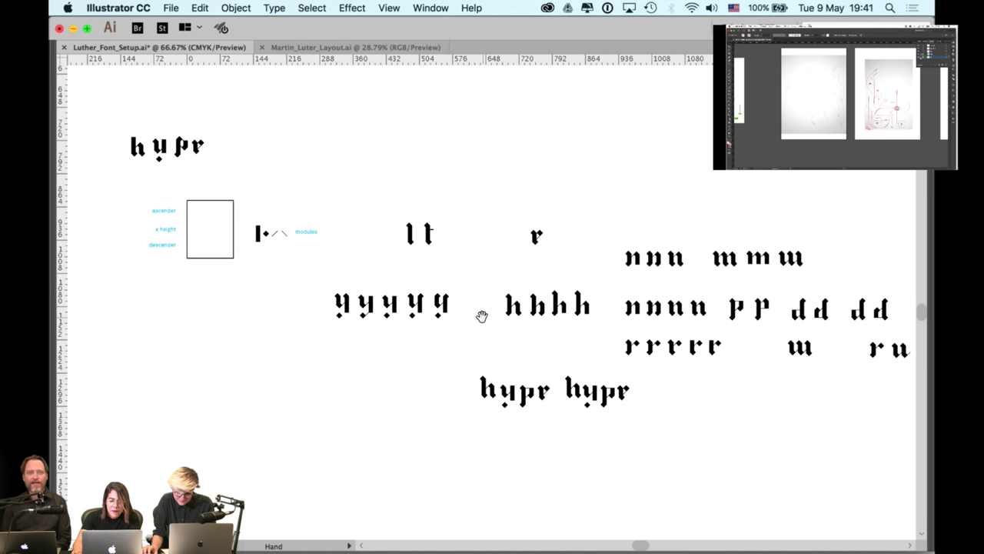
pyautogui.hscroll(15, 481, 317)
pyautogui.scroll(-2, 482, 317)
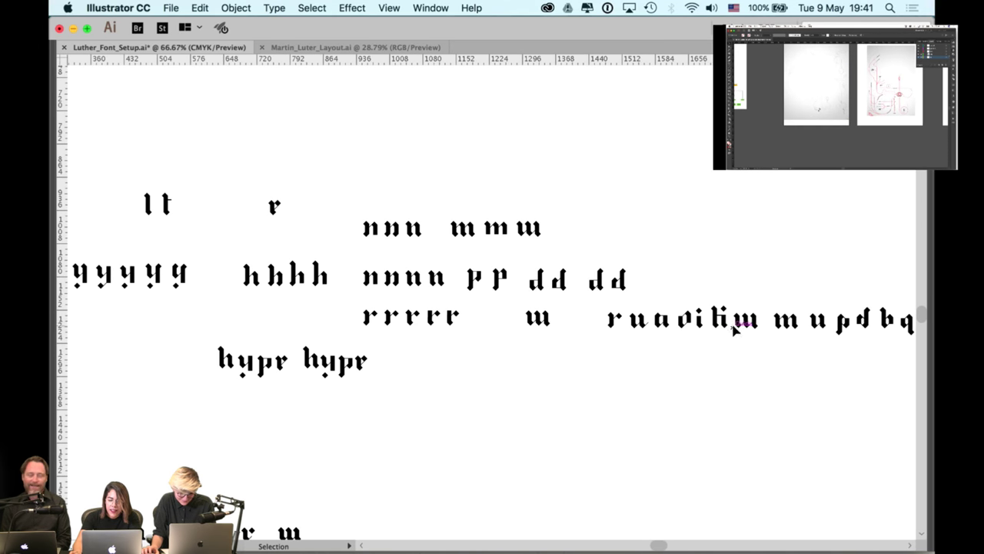
# Copy the complete o between the a and the i in the letter row and deselect it
pyautogui.press('super+plus')
pyautogui.press('super+plus')
pyautogui.press('super+plus')
pyautogui.click(665, 319)
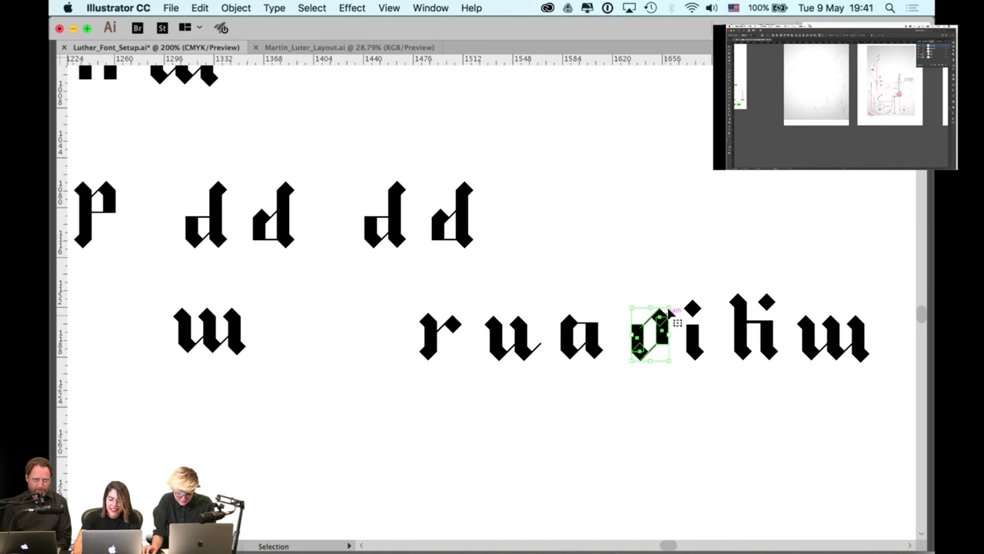
pyautogui.click(692, 267)
# Paste the copied o over the word hell in the second row and deselect it
pyautogui.hscroll(18, 531, 269)
pyautogui.scroll(-2, 531, 269)
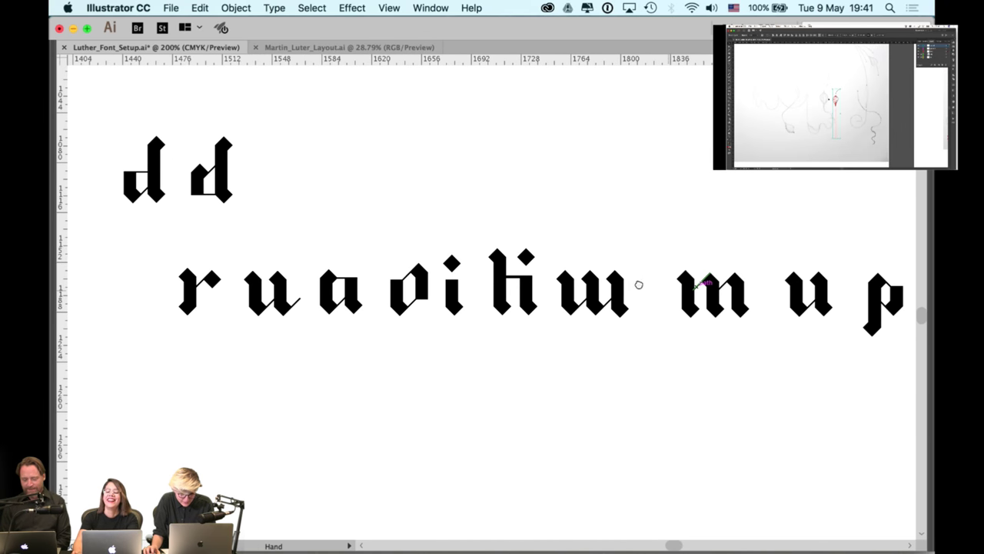
pyautogui.moveTo(613, 284); pyautogui.dragTo(599, 285)
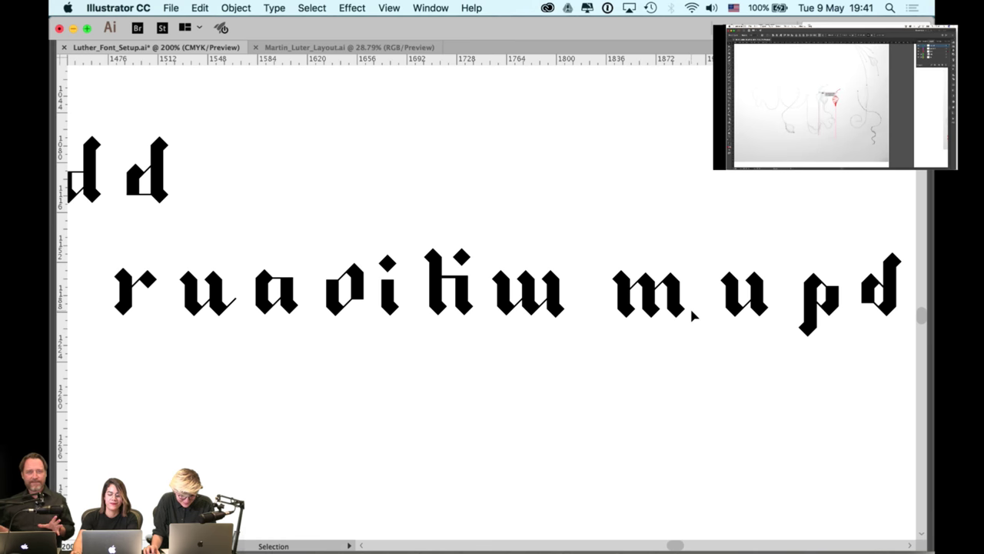
pyautogui.scroll(-1, 692, 314)
pyautogui.hscroll(18, 693, 314)
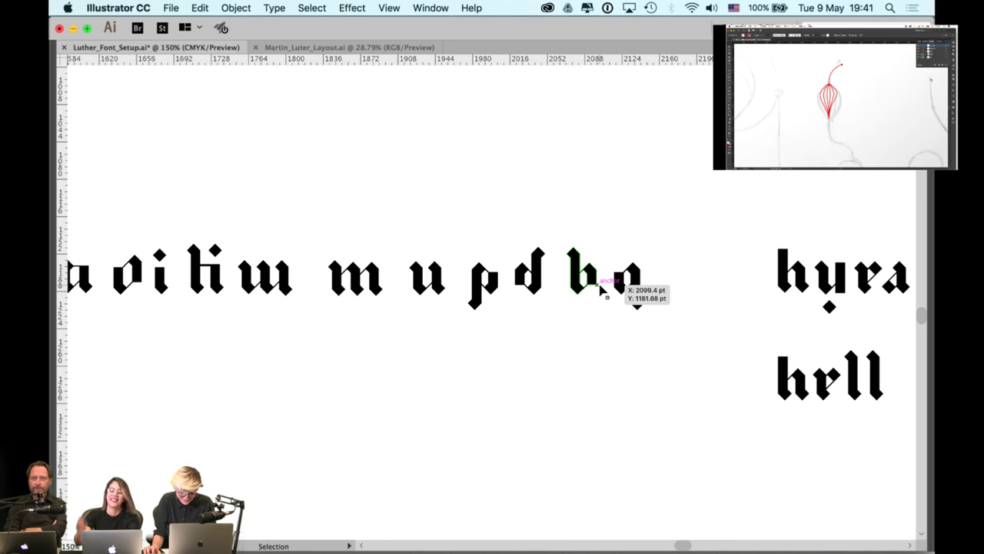
pyautogui.hscroll(7, 676, 300)
pyautogui.scroll(-1, 676, 300)
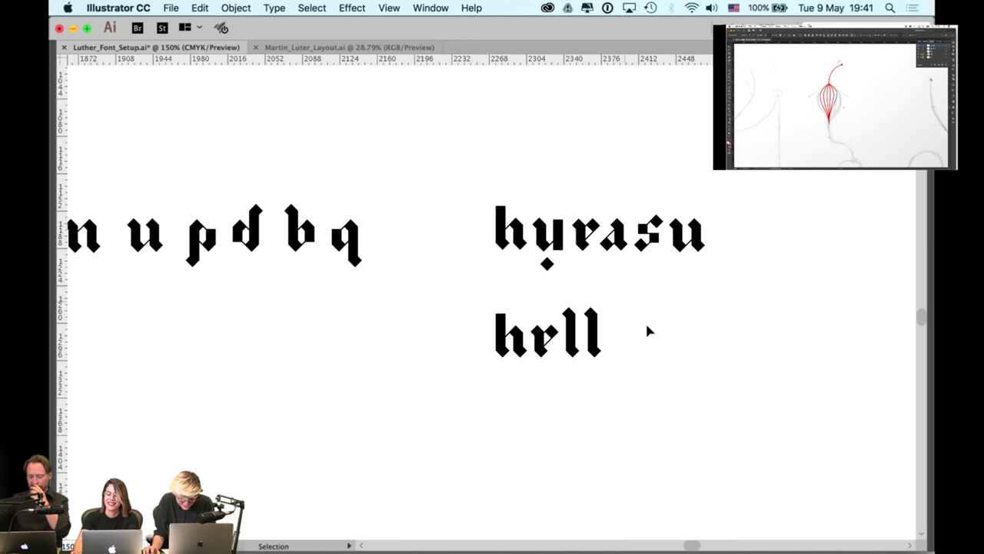
pyautogui.scroll(2, 644, 329)
pyautogui.press('super+v')
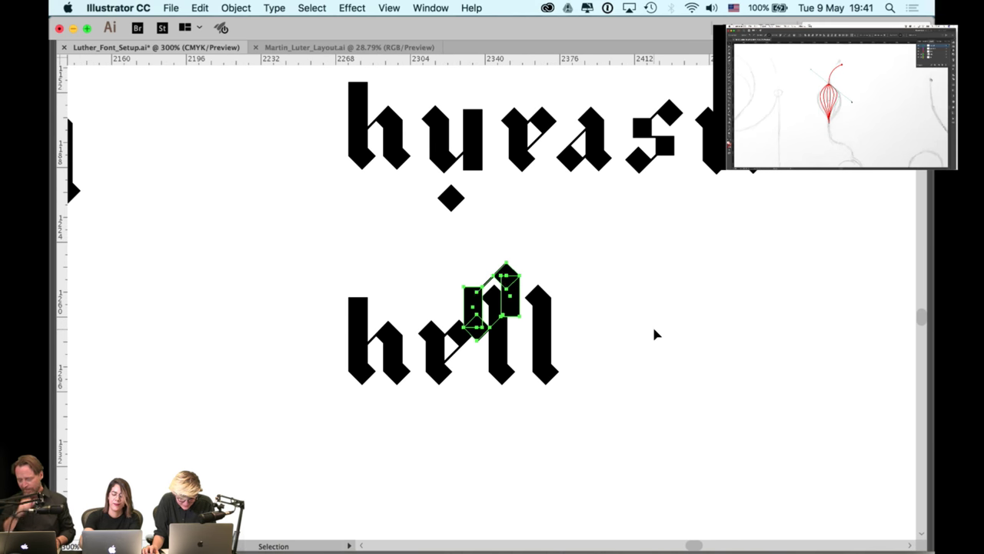
pyautogui.click(651, 276)
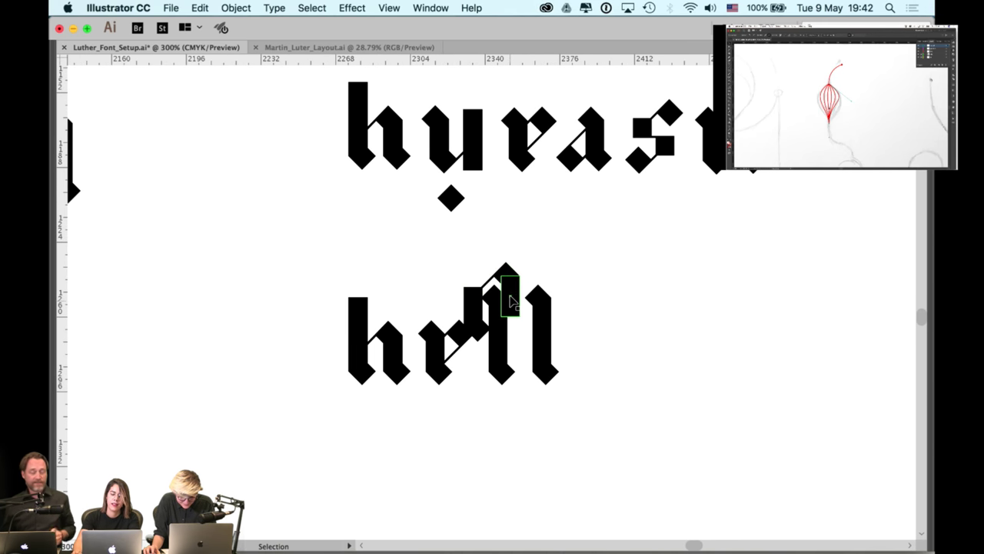
# Move the pasted o to the end of hell, just after the last l, to spell hello
pyautogui.click(502, 289)
pyautogui.keyDown('shift'); pyautogui.click(472, 341); pyautogui.keyUp('shift')
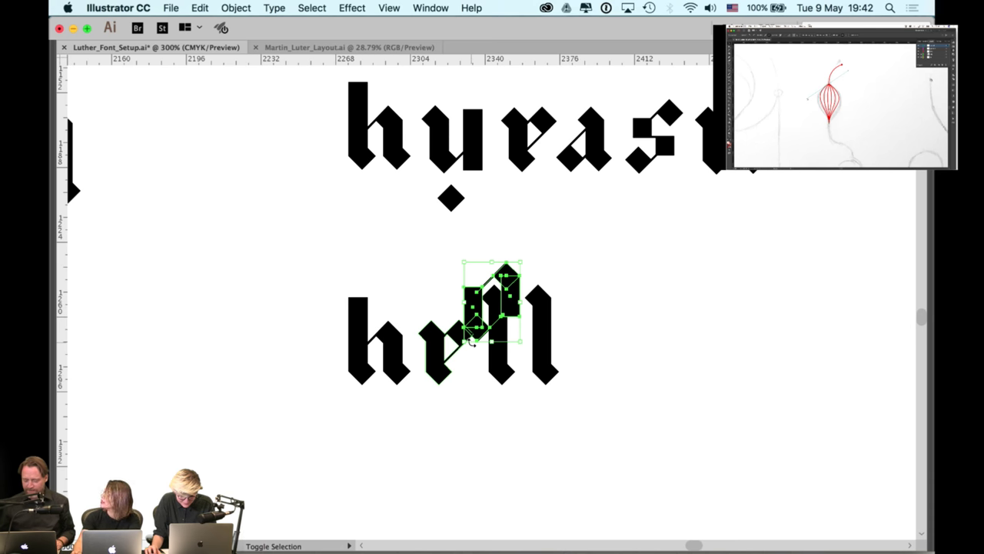
pyautogui.keyDown('shift'); pyautogui.click(444, 356); pyautogui.keyUp('shift')
pyautogui.click(670, 268)
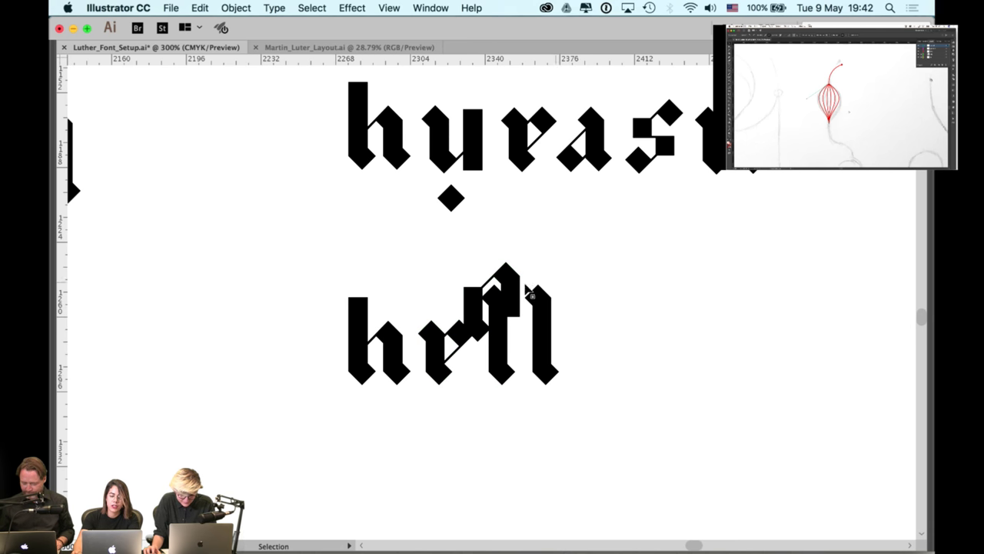
pyautogui.moveTo(520, 288); pyautogui.dragTo(640, 329)
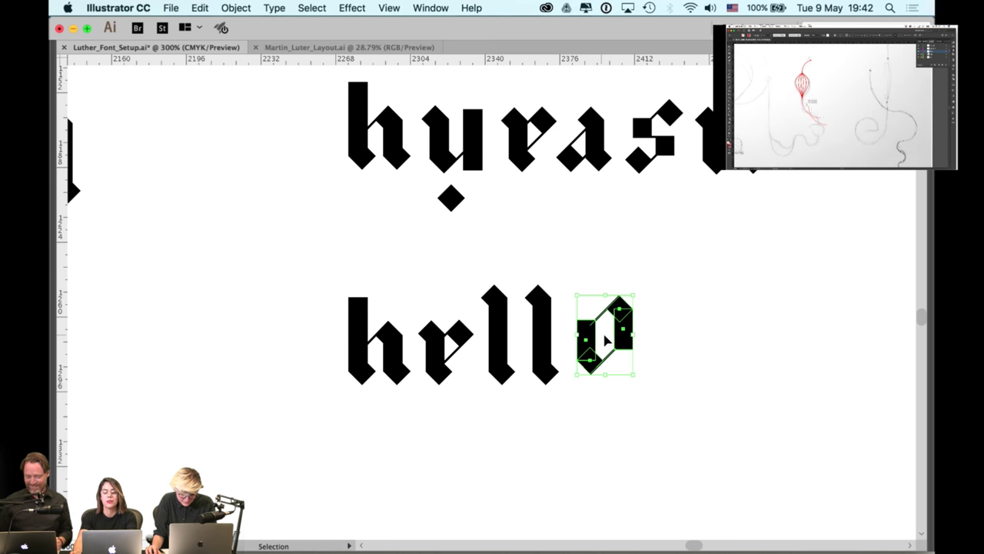
pyautogui.click(655, 311)
pyautogui.moveTo(657, 304); pyautogui.dragTo(602, 304)
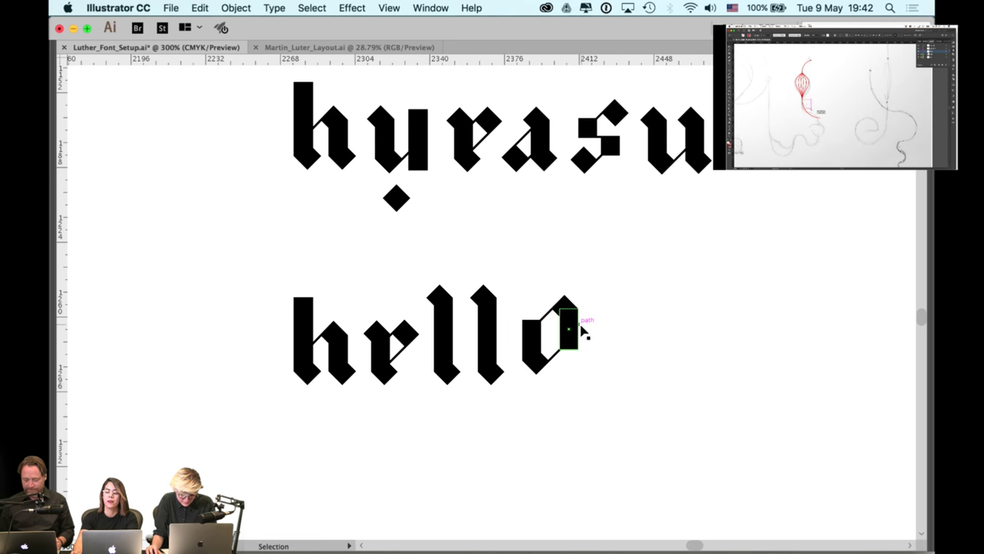
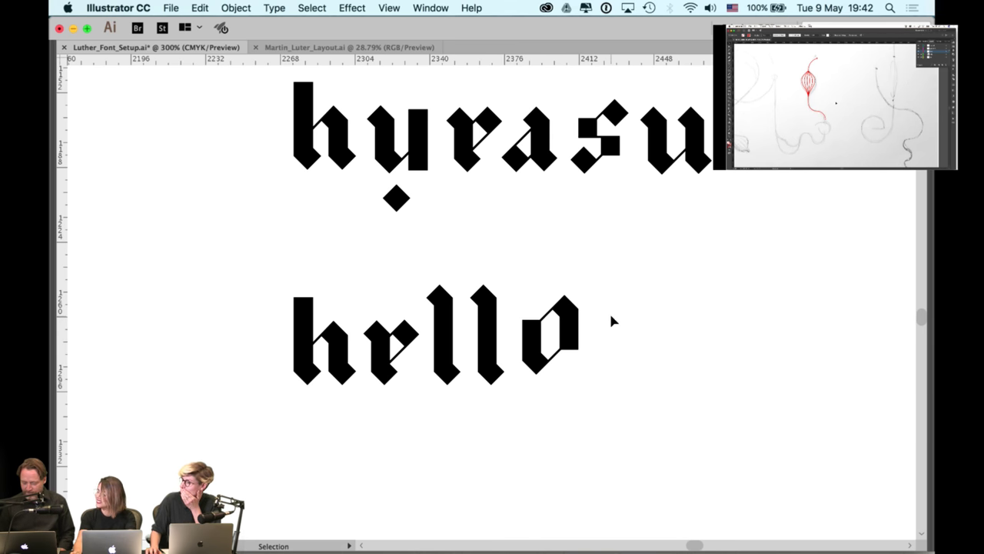
# Show the panels and align the bottom edge of the o with the last l as key object
pyautogui.click(567, 329)
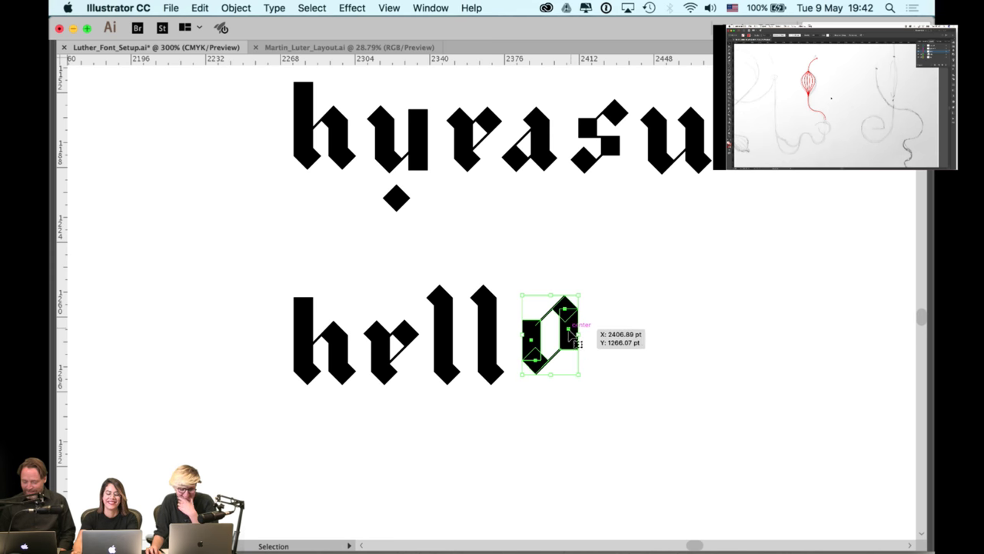
pyautogui.keyDown('shift'); pyautogui.click(496, 373); pyautogui.keyUp('shift')
pyautogui.press('Tab')
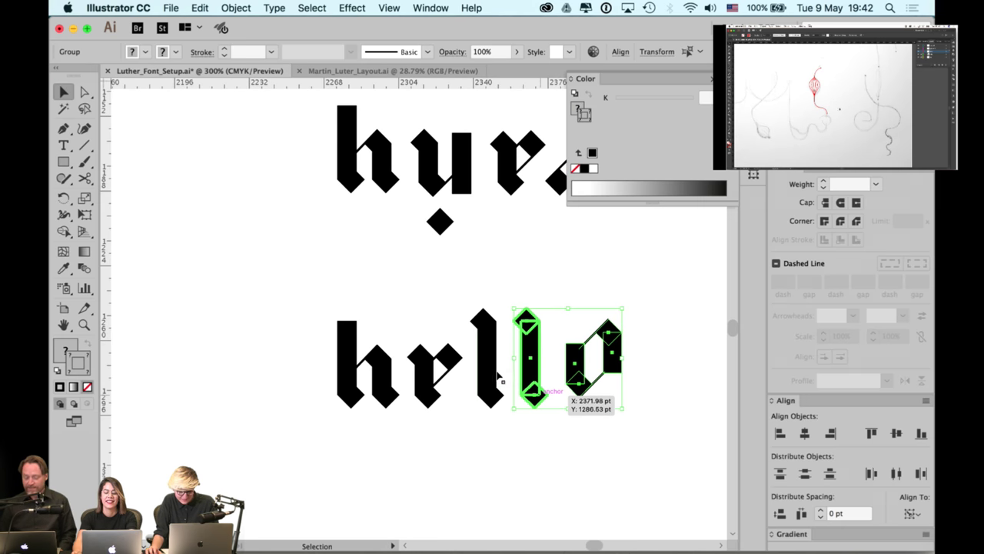
pyautogui.click(922, 437)
pyautogui.click(581, 294)
pyautogui.moveTo(615, 290); pyautogui.dragTo(564, 289)
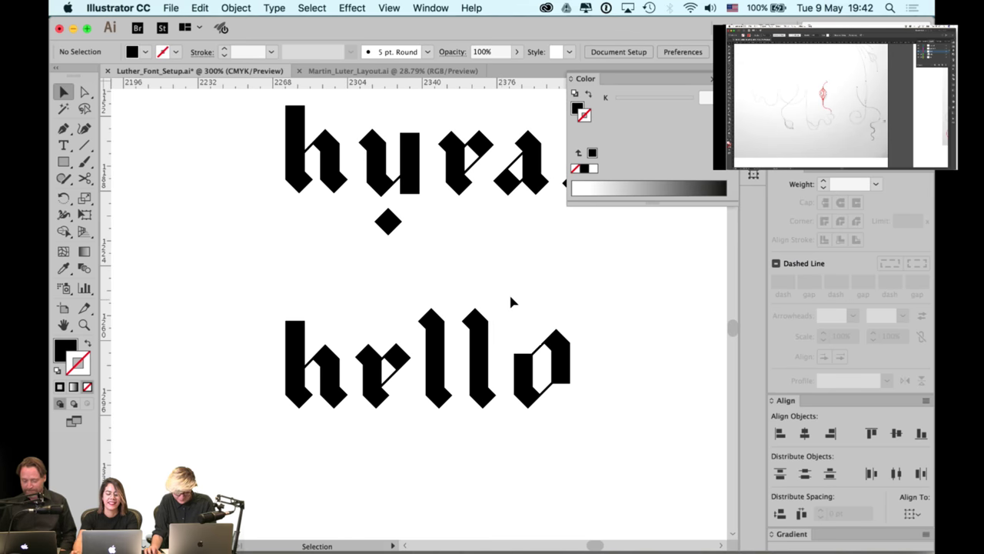
# Examine the letter spacing and the shared baseline of the word hello at close range
pyautogui.scroll(1, 500, 293)
pyautogui.moveTo(586, 354); pyautogui.dragTo(573, 374)
pyautogui.scroll(1, 642, 352)
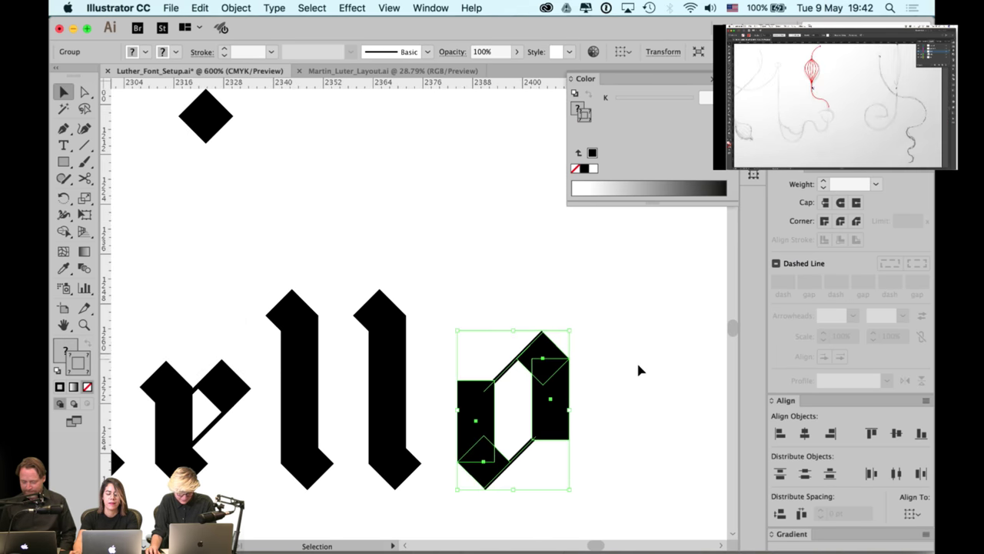
pyautogui.click(439, 298)
pyautogui.moveTo(348, 267); pyautogui.dragTo(450, 259)
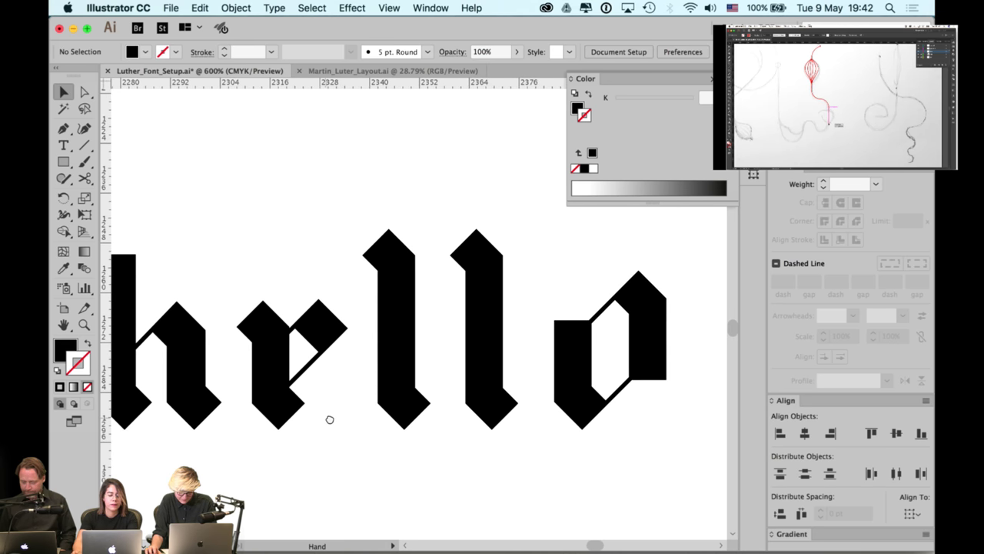
pyautogui.moveTo(134, 452); pyautogui.dragTo(657, 395)
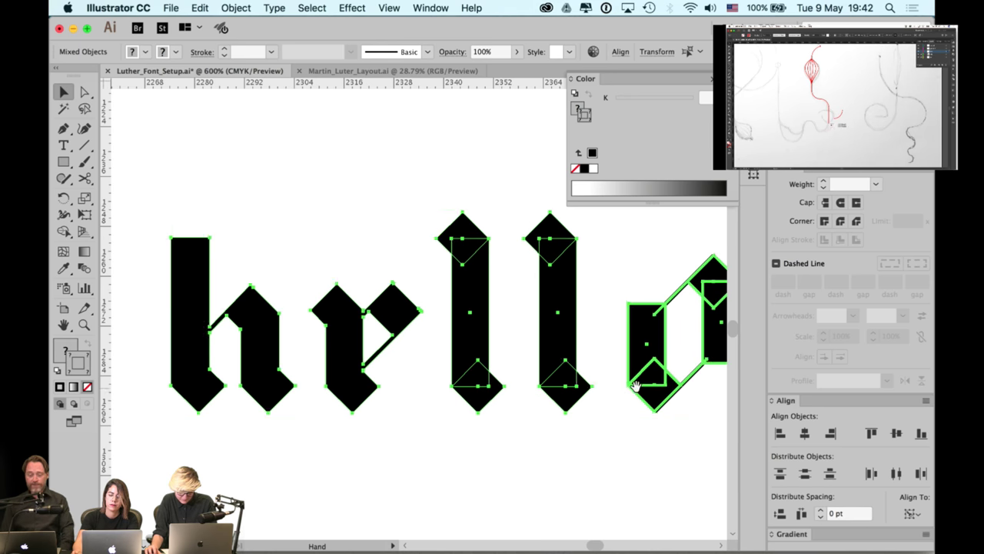
pyautogui.moveTo(635, 364); pyautogui.dragTo(589, 401)
pyautogui.click(593, 311)
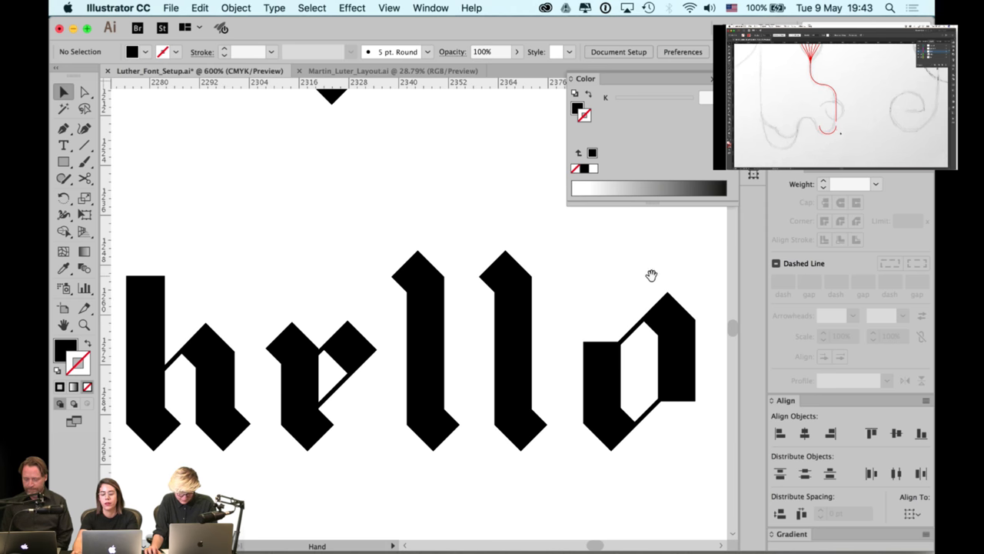
# Ungroup the o at the end of hello into its separate shapes and deselect them
pyautogui.moveTo(651, 272); pyautogui.dragTo(576, 269)
pyautogui.click(610, 321)
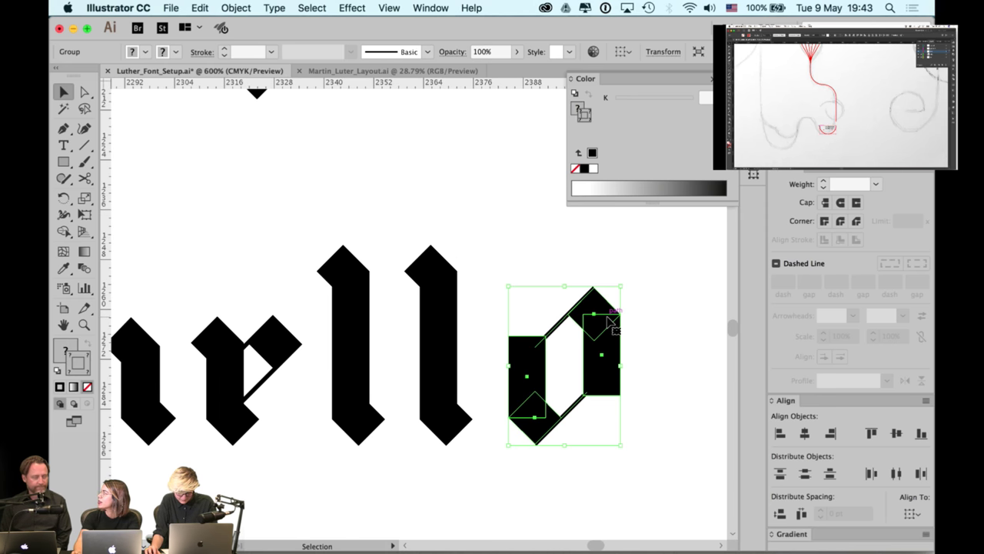
pyautogui.moveTo(653, 297); pyautogui.dragTo(631, 296)
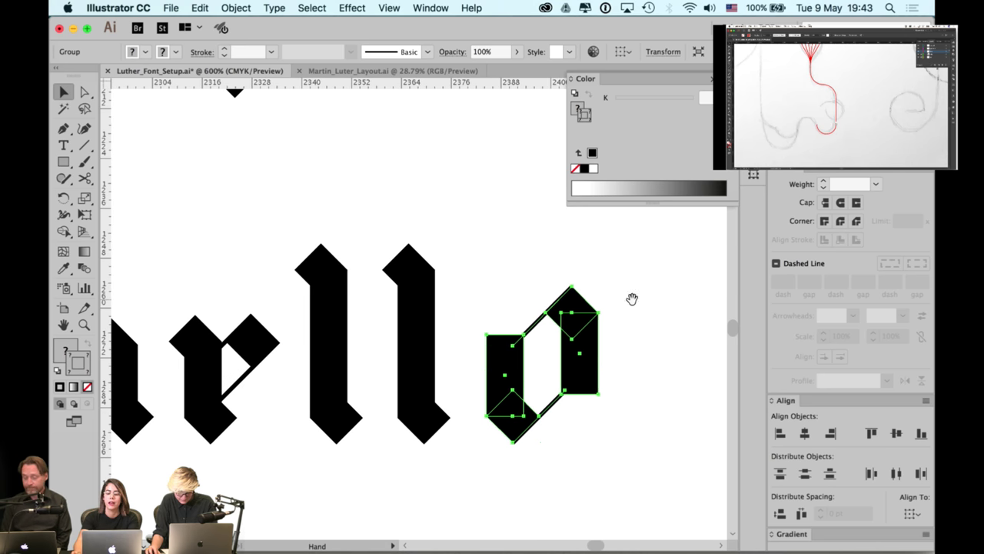
pyautogui.press('super+shift+g')
pyautogui.click(629, 299)
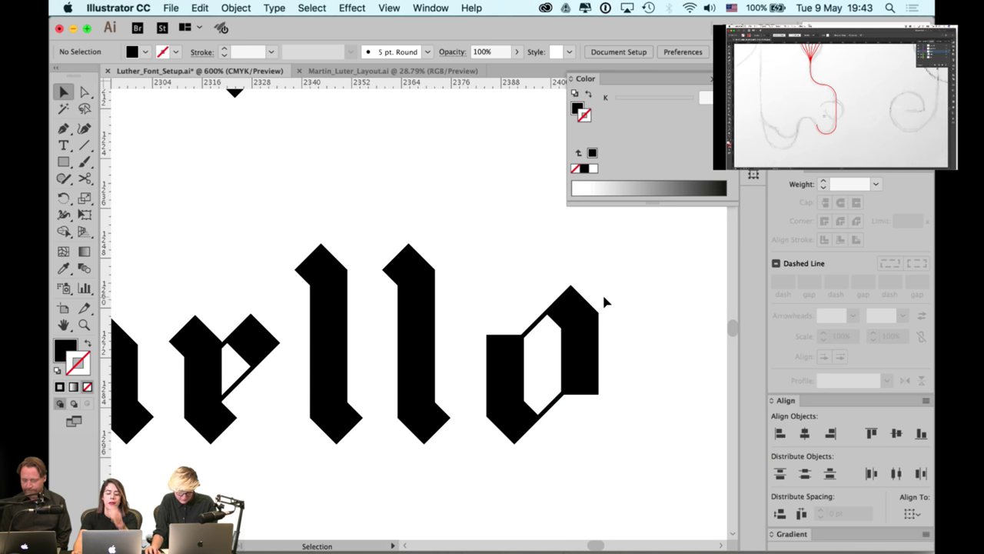
# Try working on the upper part of the o separately and undo the changes back to the grouped letter
pyautogui.click(588, 304)
pyautogui.click(617, 286)
pyautogui.moveTo(581, 298); pyautogui.dragTo(646, 295)
pyautogui.press('super+z')
pyautogui.press('super+z')
pyautogui.press('super+z')
pyautogui.press('super+z')
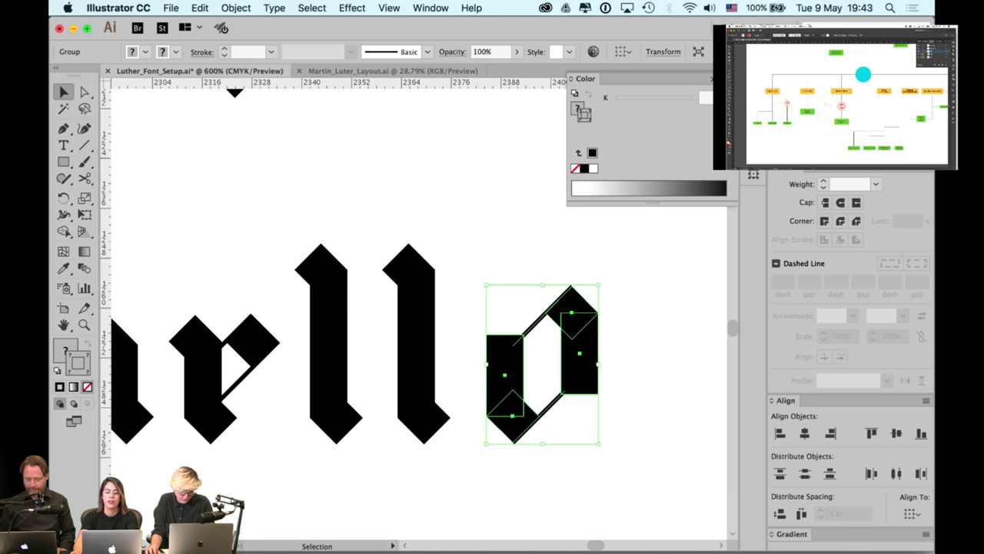
# Ungroup the o at the end of hello into its separate shapes and deselect them
pyautogui.moveTo(659, 269); pyautogui.dragTo(589, 270)
pyautogui.click(571, 241)
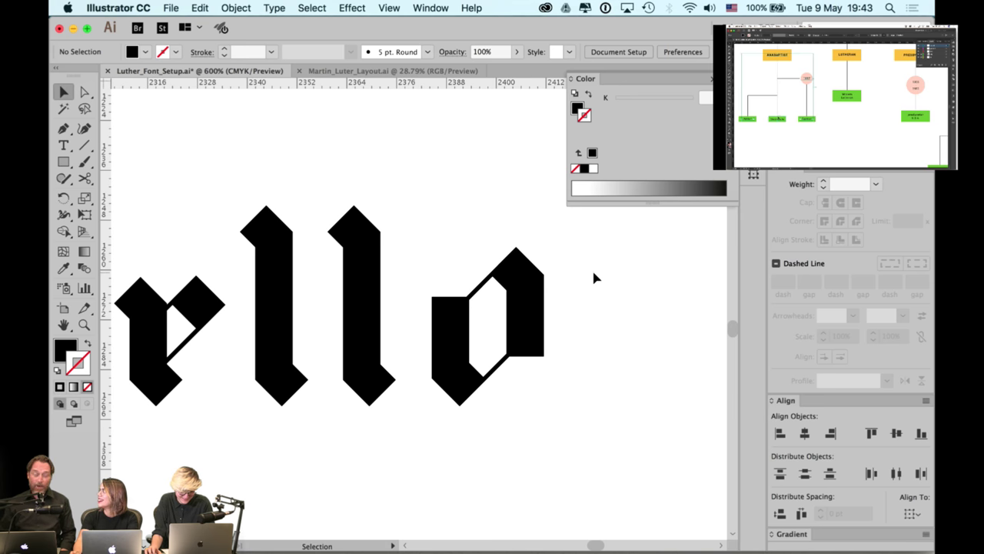
pyautogui.click(521, 271)
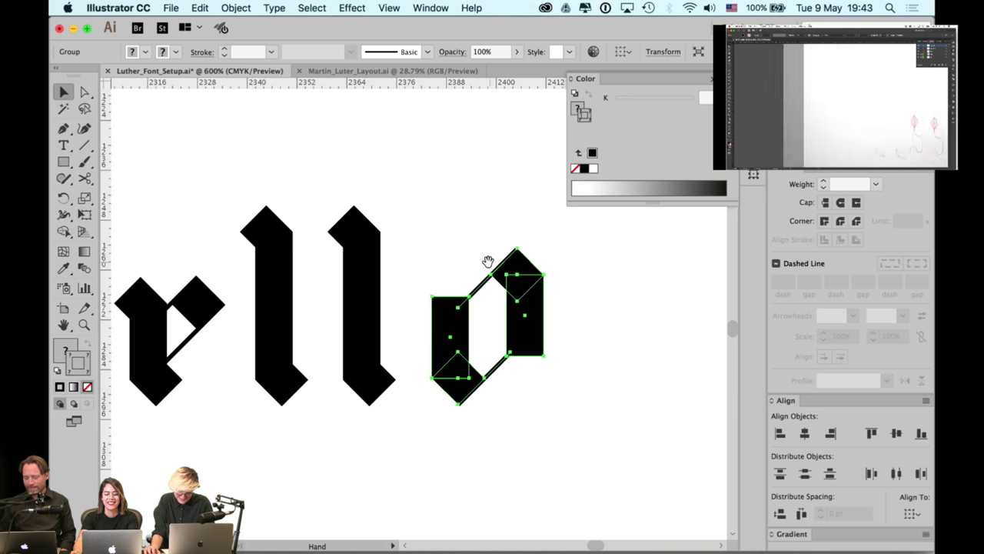
pyautogui.moveTo(489, 261); pyautogui.dragTo(514, 266)
pyautogui.press('super+shift+g')
pyautogui.click(498, 224)
# Ungroup the two l letters of hello so their diamonds and stems can be edited separately
pyautogui.moveTo(495, 222); pyautogui.dragTo(594, 236)
pyautogui.click(440, 235)
pyautogui.press('super+shift+g')
pyautogui.click(442, 188)
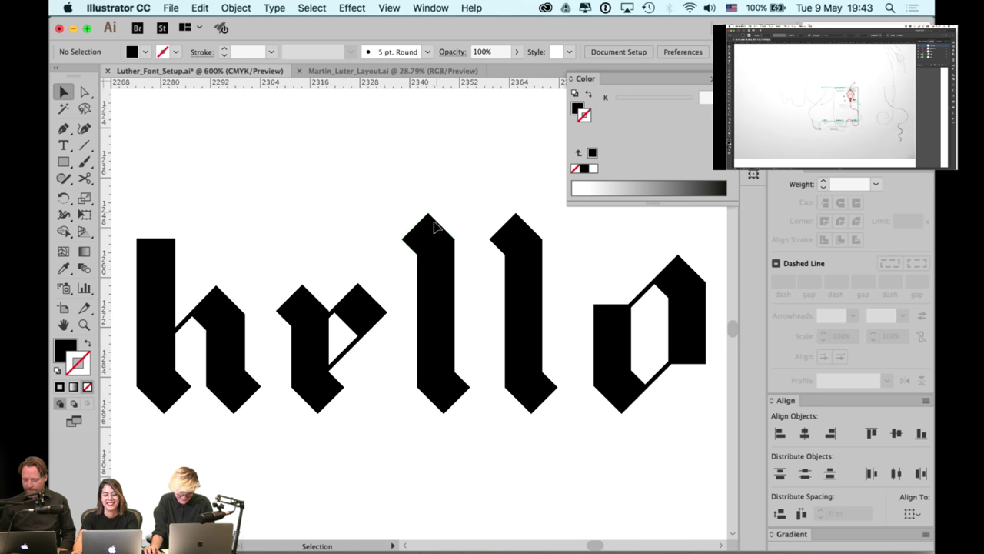
pyautogui.click(434, 227)
pyautogui.keyDown('shift'); pyautogui.click(503, 233); pyautogui.keyUp('shift')
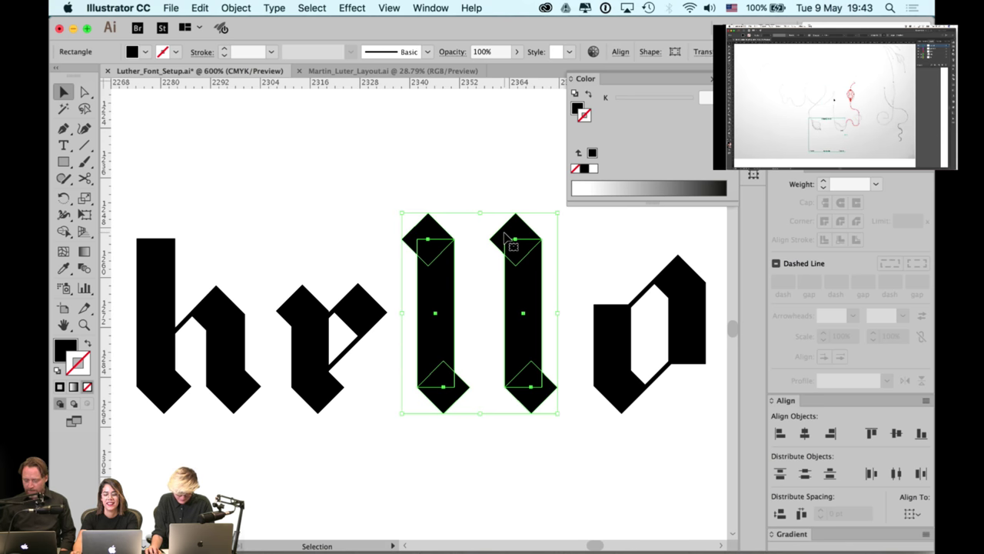
pyautogui.click(455, 195)
# Align the top edges of the two l letters' upper diamonds with the top of the h as key object
pyautogui.click(432, 230)
pyautogui.keyDown('shift'); pyautogui.click(512, 231); pyautogui.keyUp('shift')
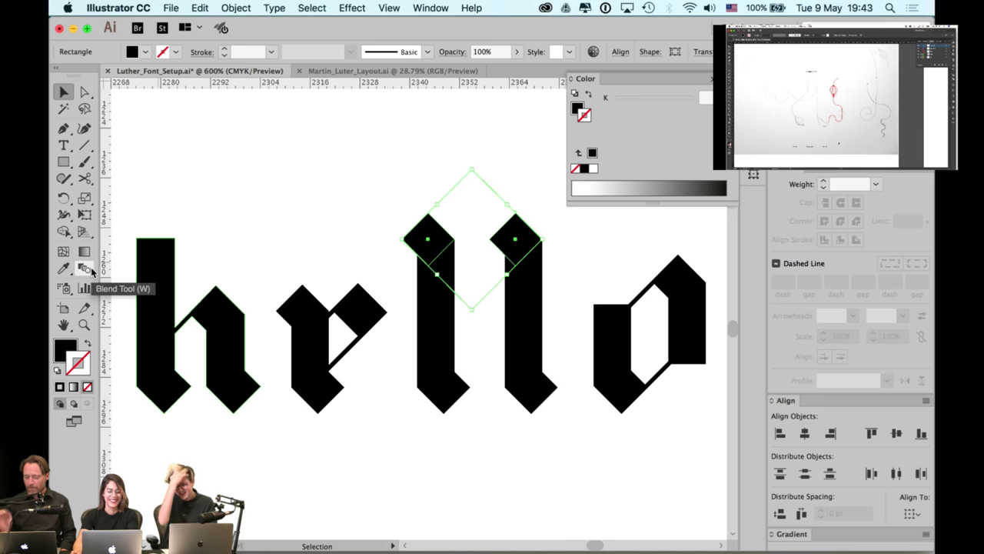
pyautogui.keyDown('shift'); pyautogui.click(160, 248); pyautogui.keyUp('shift')
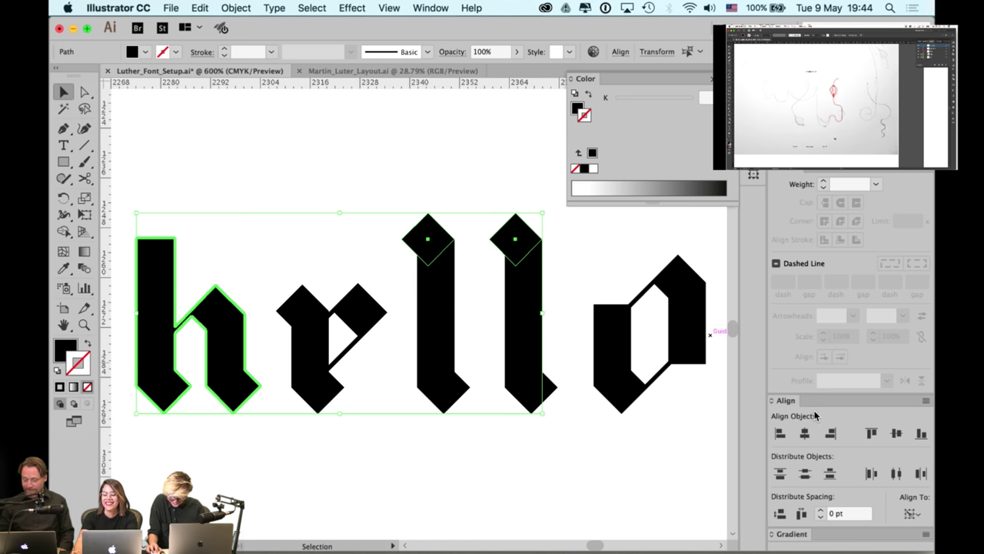
pyautogui.click(871, 434)
pyautogui.hscroll(5, 399, 242)
pyautogui.scroll(-1, 400, 242)
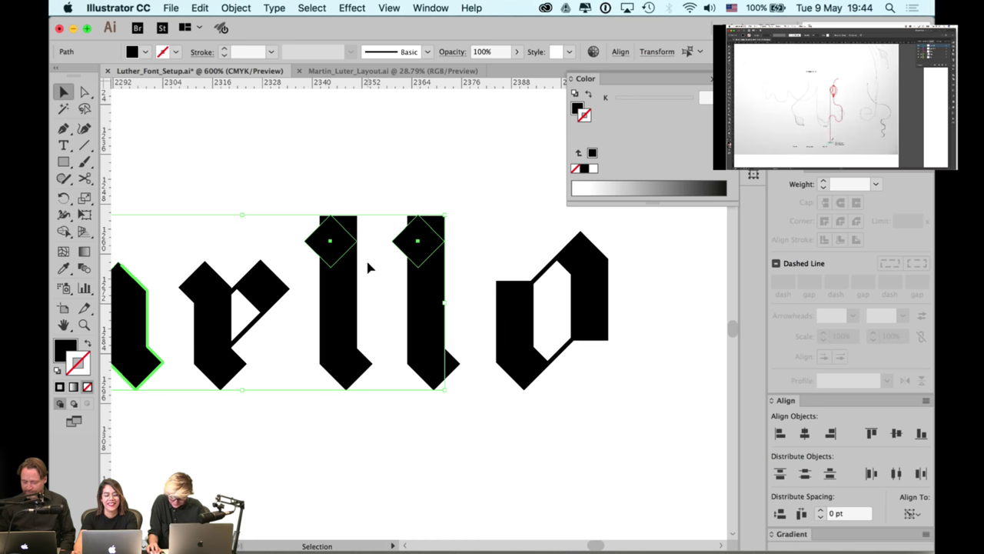
pyautogui.click(366, 190)
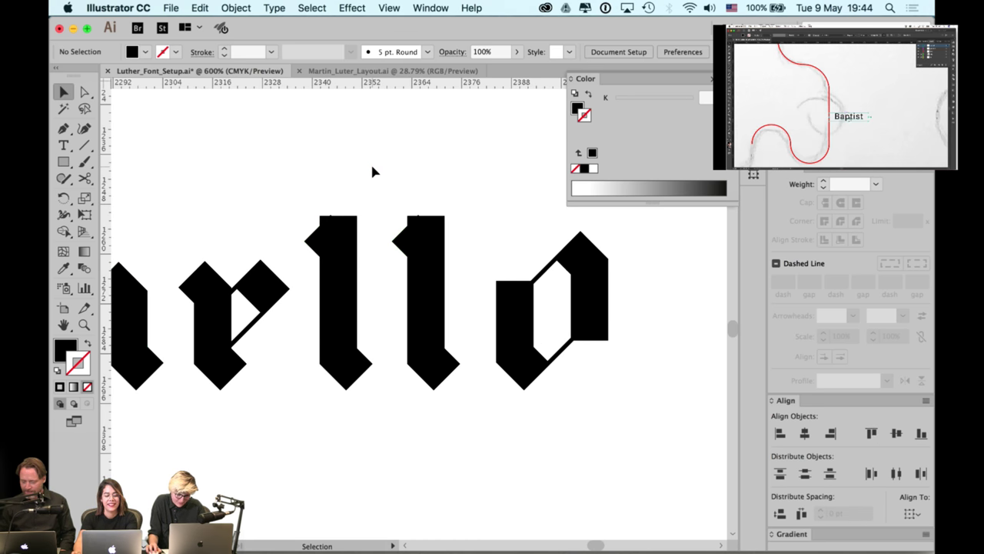
# Lower the top anchor points of both l stems below the tips of their upper diamonds
pyautogui.click(329, 242)
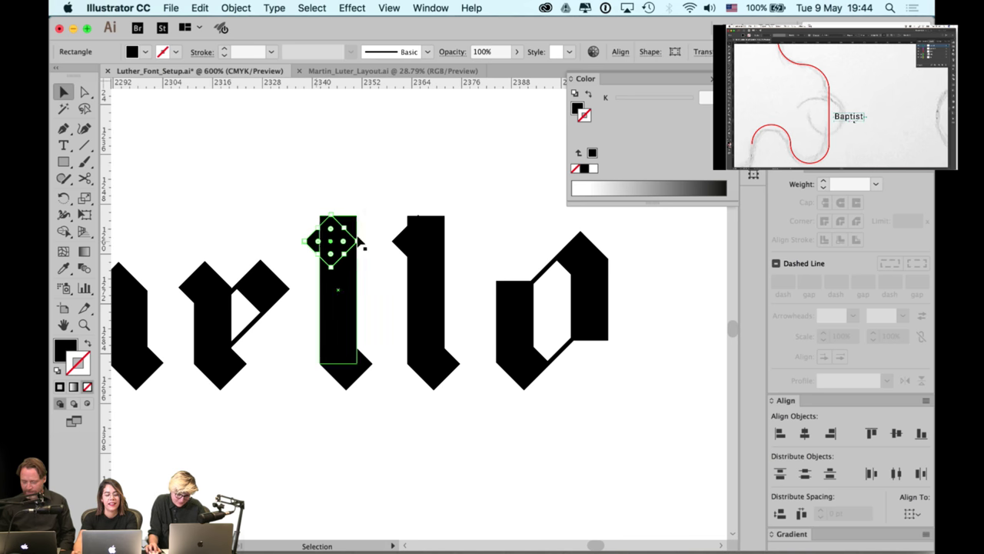
pyautogui.keyDown('shift'); pyautogui.click(402, 242); pyautogui.keyUp('shift')
pyautogui.press('super+shift+a')
pyautogui.press('a')
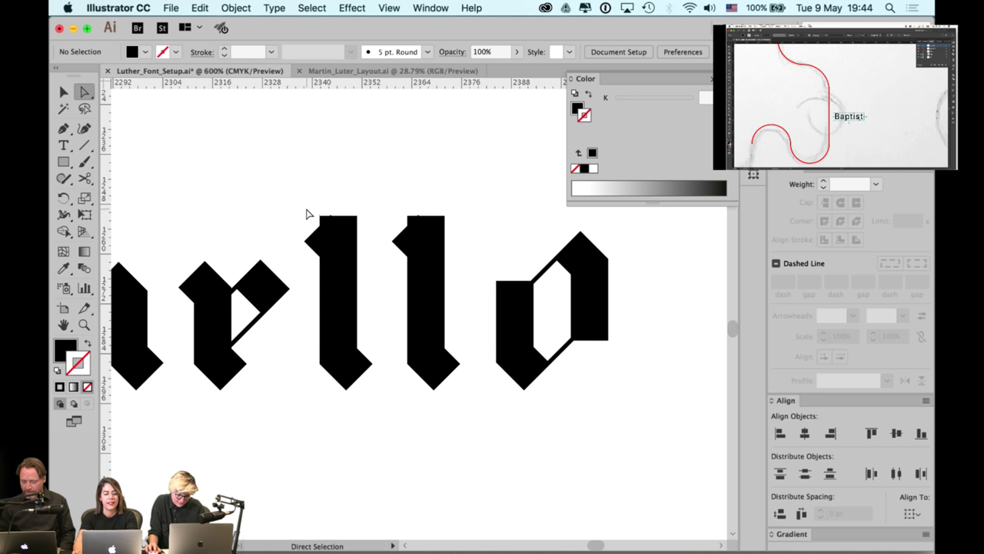
pyautogui.moveTo(306, 209); pyautogui.dragTo(450, 221)
pyautogui.press('Down')
pyautogui.press('Down')
pyautogui.press('Down')
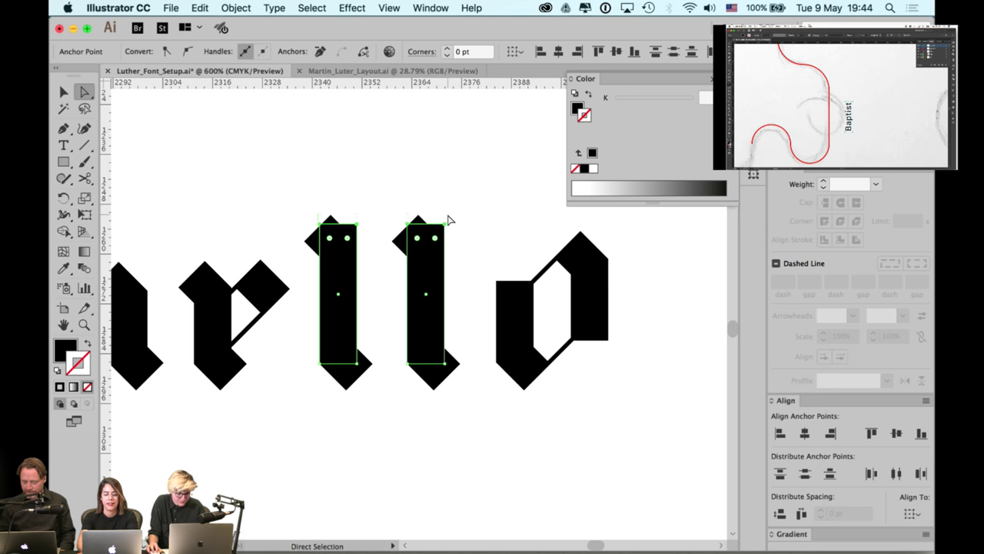
# In outline view, snap the top anchors of both l stems to the side corners of their diamonds and return to preview
pyautogui.press('super+y')
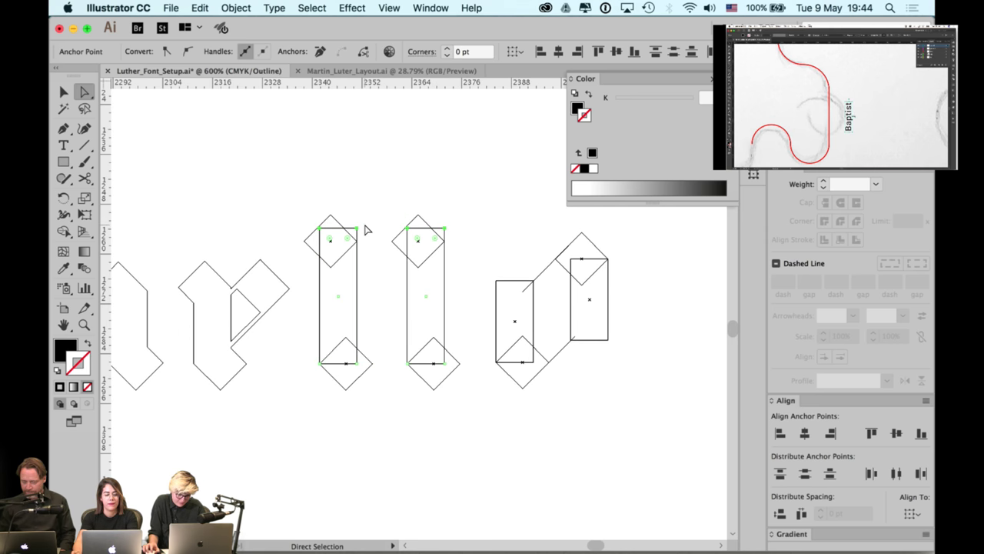
pyautogui.scroll(2, 365, 229)
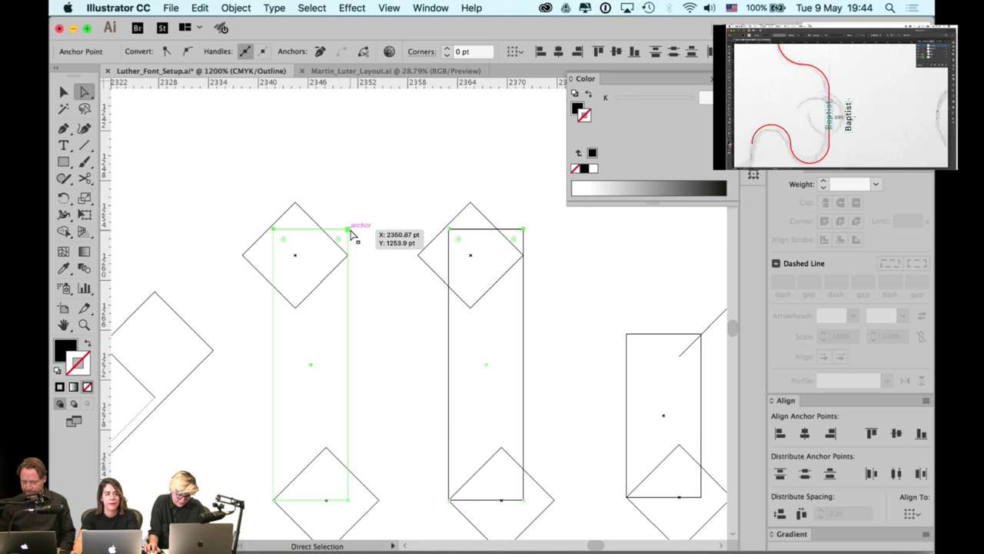
pyautogui.moveTo(350, 230); pyautogui.dragTo(350, 255)
pyautogui.click(394, 227)
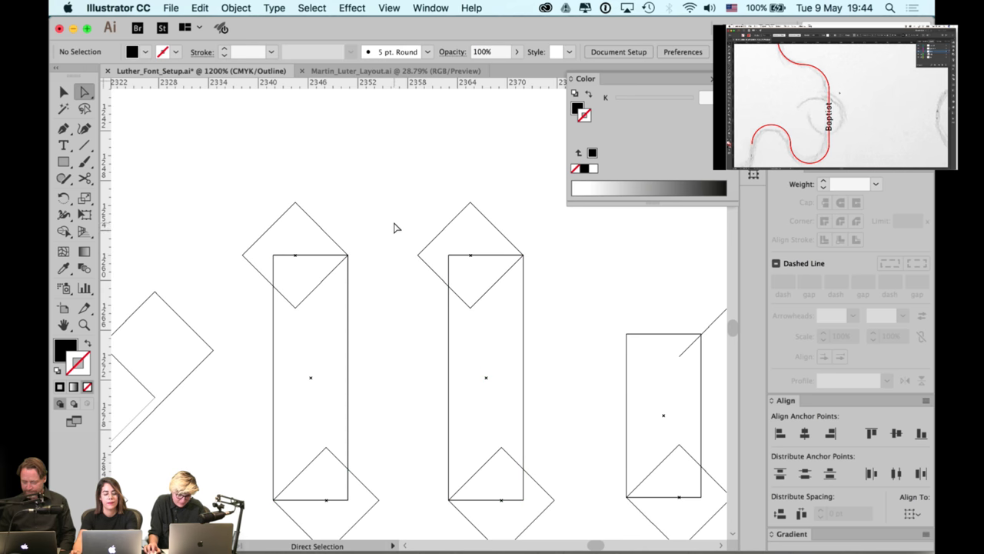
pyautogui.press('super+t')
pyautogui.press('super+y')
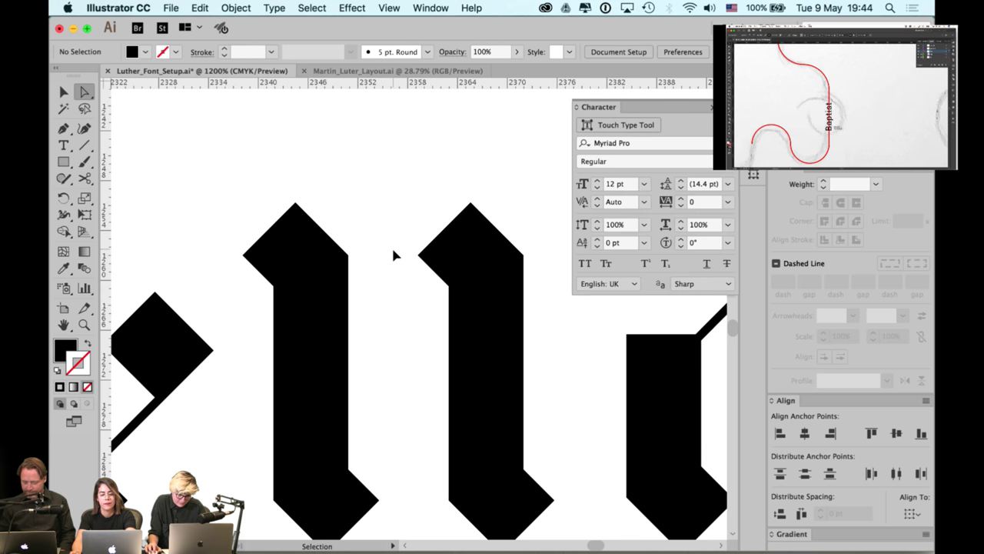
pyautogui.press('super+t')
pyautogui.scroll(-2, 406, 274)
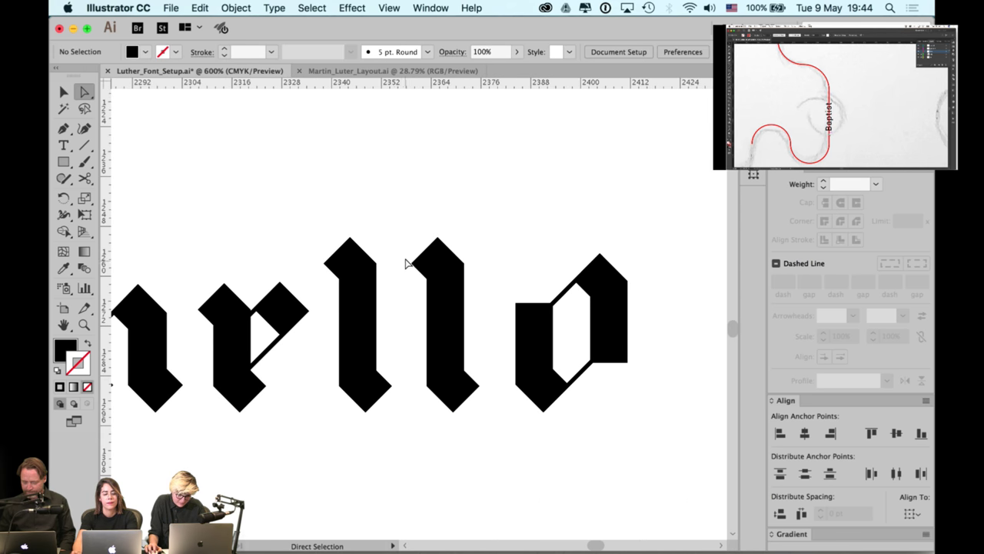
# Show and unlock the guides, then delete the two horizontal guides crossing the word hello
pyautogui.hscroll(-4, 406, 263)
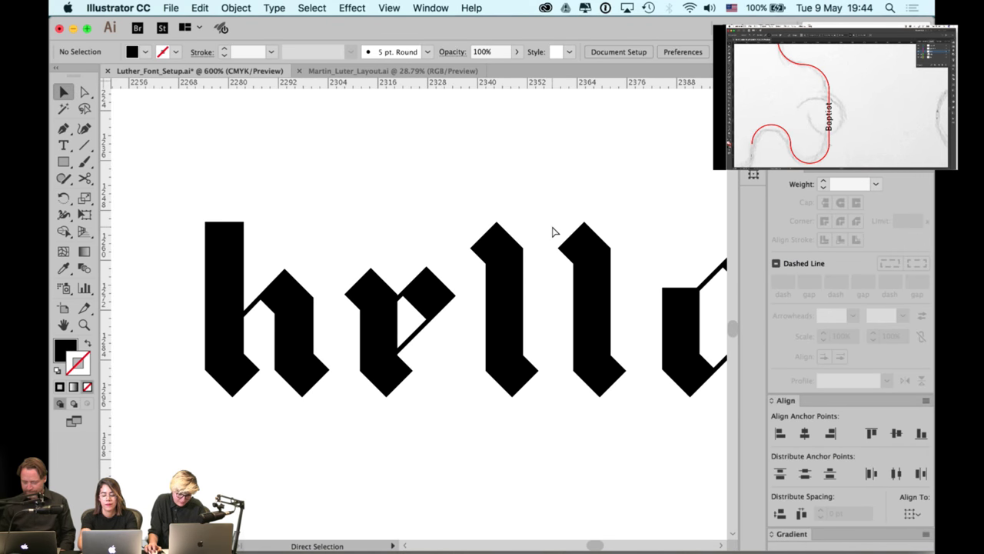
pyautogui.press('super+;')
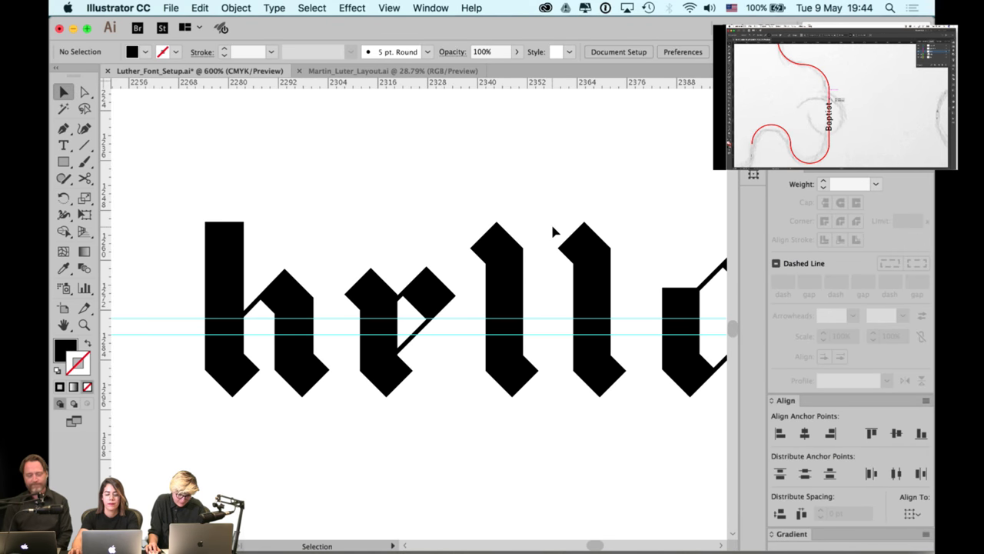
pyautogui.press('space')
pyautogui.hscroll(-2, 508, 184)
pyautogui.scroll(-2, 507, 185)
pyautogui.rightClick(481, 161)
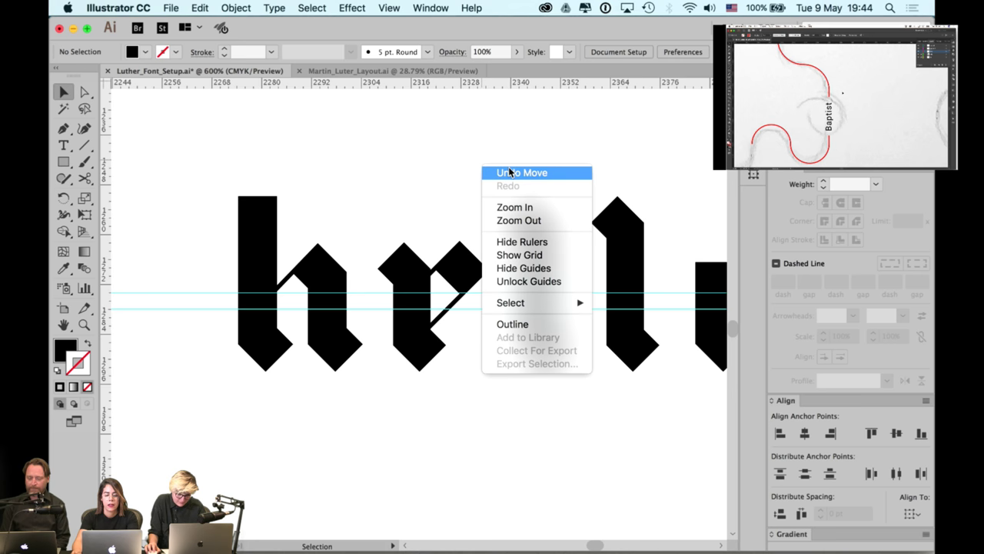
pyautogui.click(531, 280)
pyautogui.press('space')
pyautogui.moveTo(190, 226); pyautogui.dragTo(235, 221)
pyautogui.moveTo(223, 211); pyautogui.dragTo(219, 342)
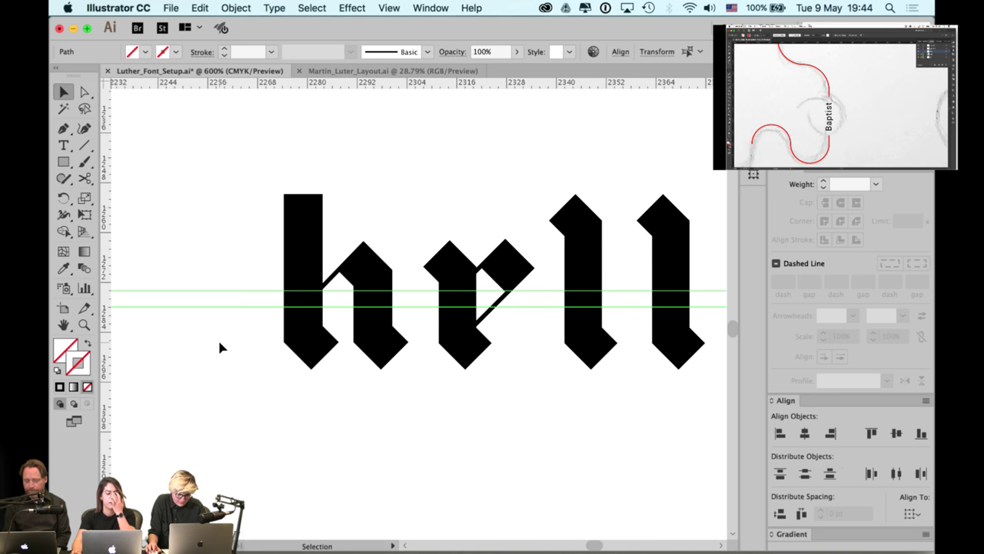
pyautogui.press('Delete')
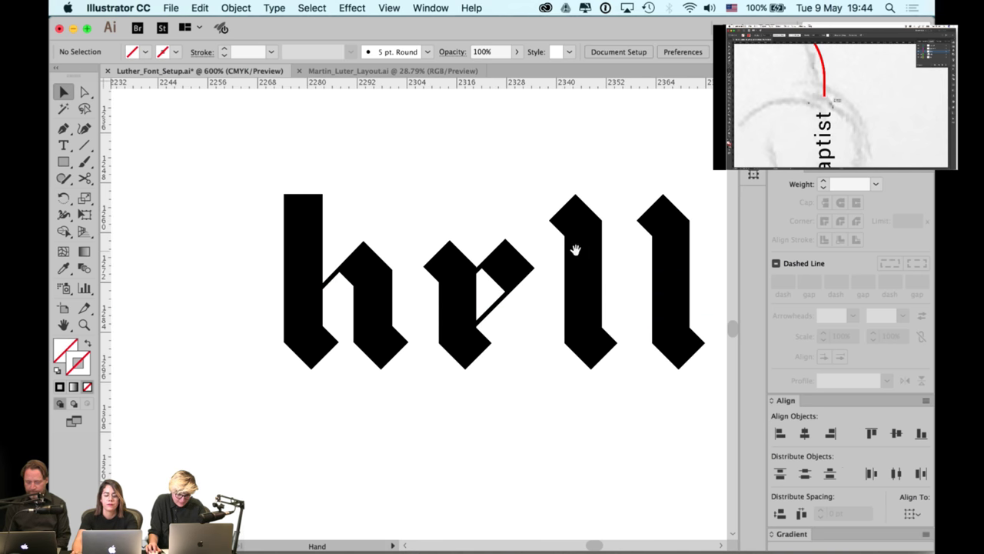
# Examine the component shapes of the o beside the last l at close range
pyautogui.hscroll(3, 538, 238)
pyautogui.moveTo(512, 231); pyautogui.dragTo(490, 236)
pyautogui.click(523, 285)
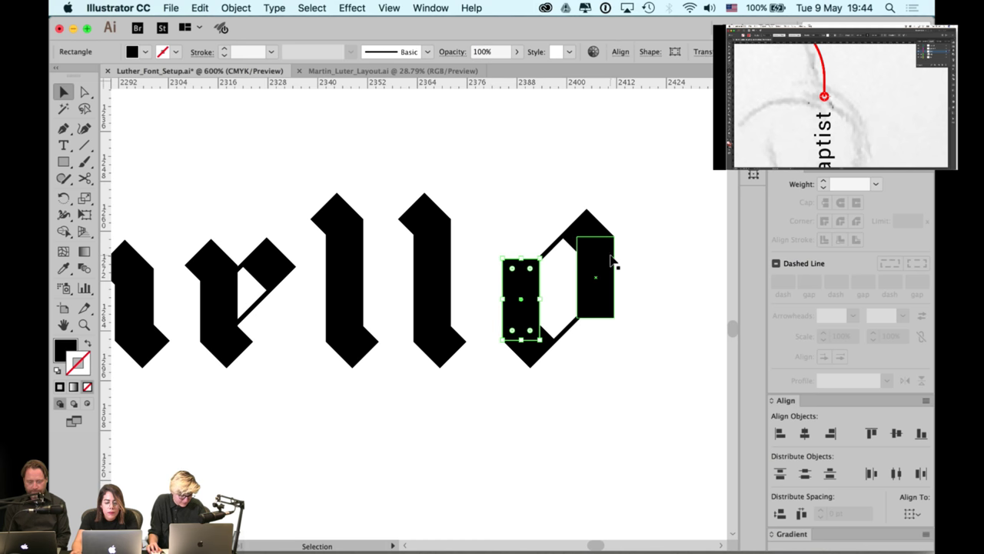
pyautogui.scroll(1, 609, 262)
pyautogui.scroll(1, 612, 240)
pyautogui.moveTo(619, 235); pyautogui.dragTo(513, 375)
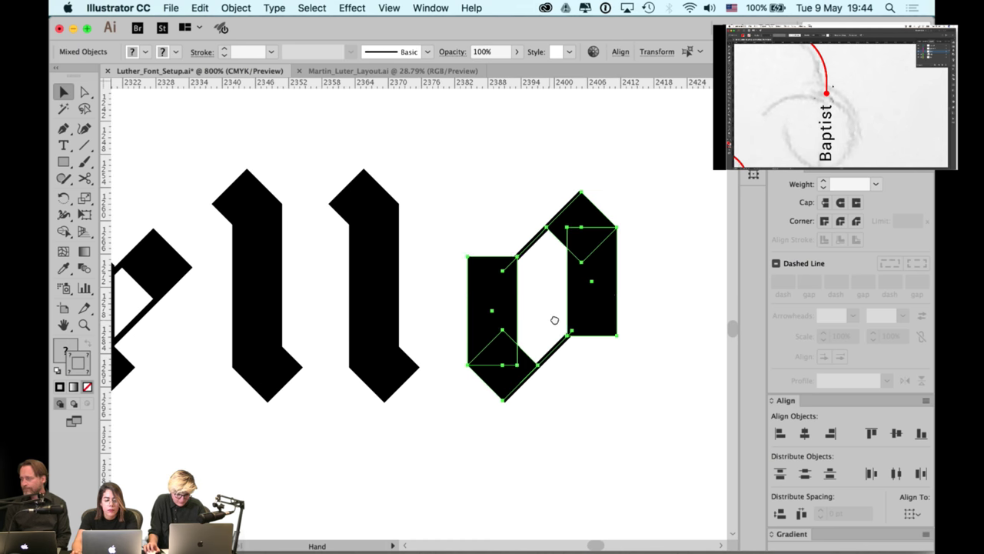
pyautogui.hscroll(-3, 556, 321)
pyautogui.click(262, 119)
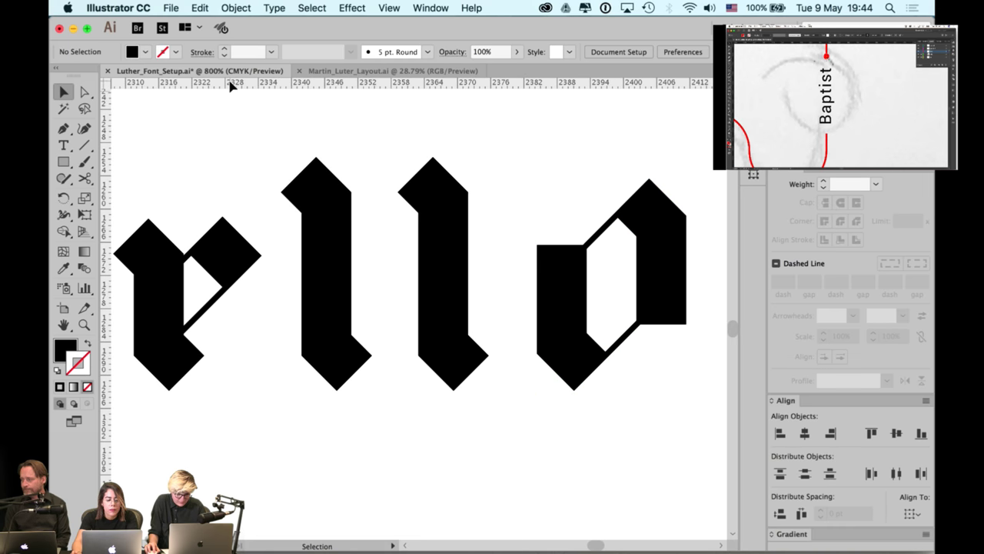
# Place horizontal guides at the baseline of hello and at the top of the e
pyautogui.click(168, 390)
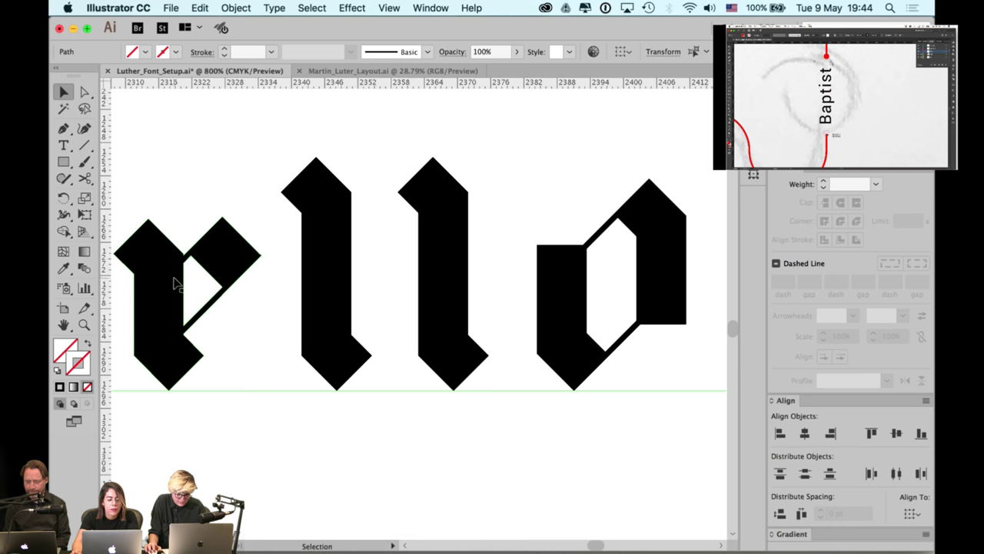
pyautogui.click(202, 160)
pyautogui.moveTo(213, 83); pyautogui.dragTo(220, 222)
pyautogui.moveTo(619, 241); pyautogui.dragTo(517, 224)
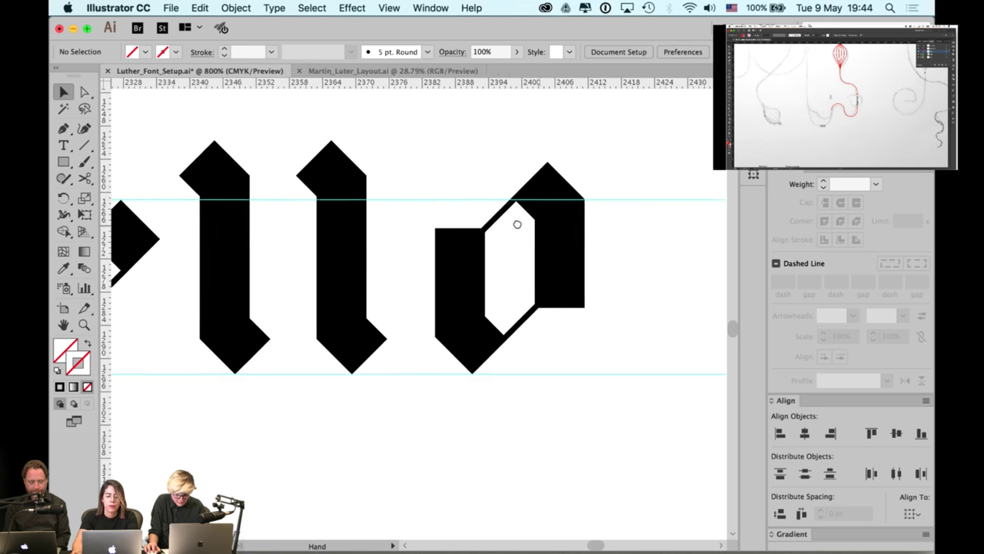
pyautogui.moveTo(647, 151); pyautogui.dragTo(604, 393)
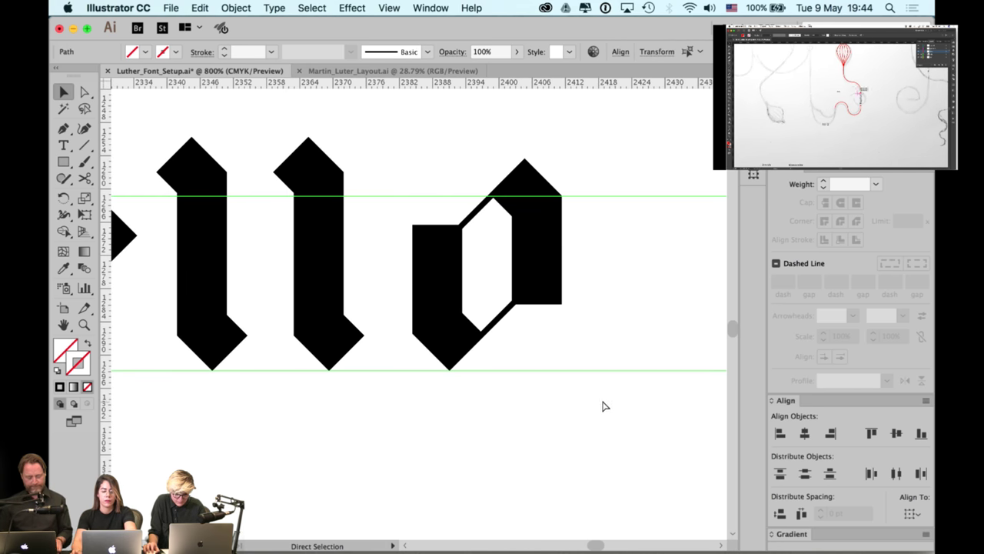
pyautogui.click(603, 406)
# Lower the upper part of the o to near the x-height guide and nudge the whole letter slightly below the baseline guide
pyautogui.moveTo(602, 134); pyautogui.dragTo(524, 262)
pyautogui.click(584, 178)
pyautogui.moveTo(593, 159); pyautogui.dragTo(436, 347)
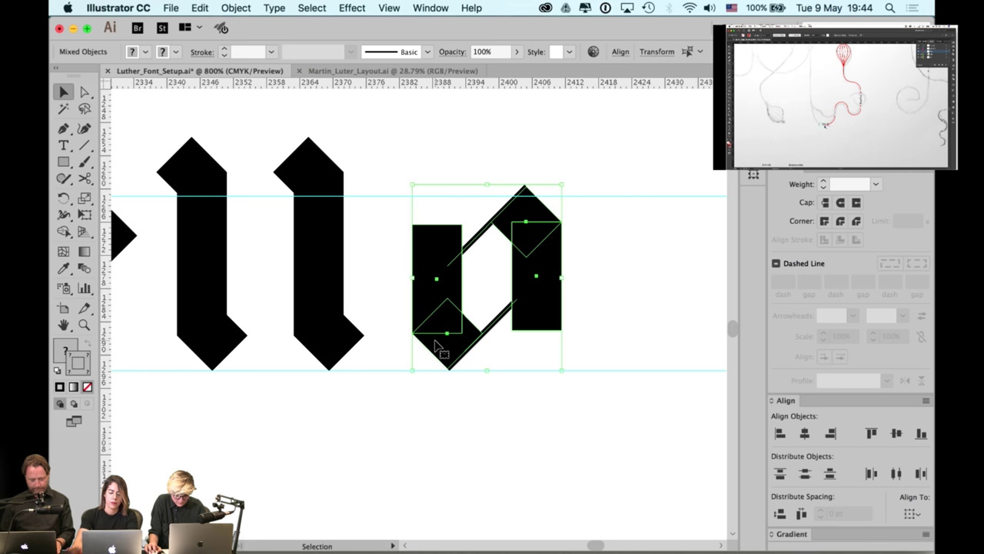
pyautogui.press('Down')
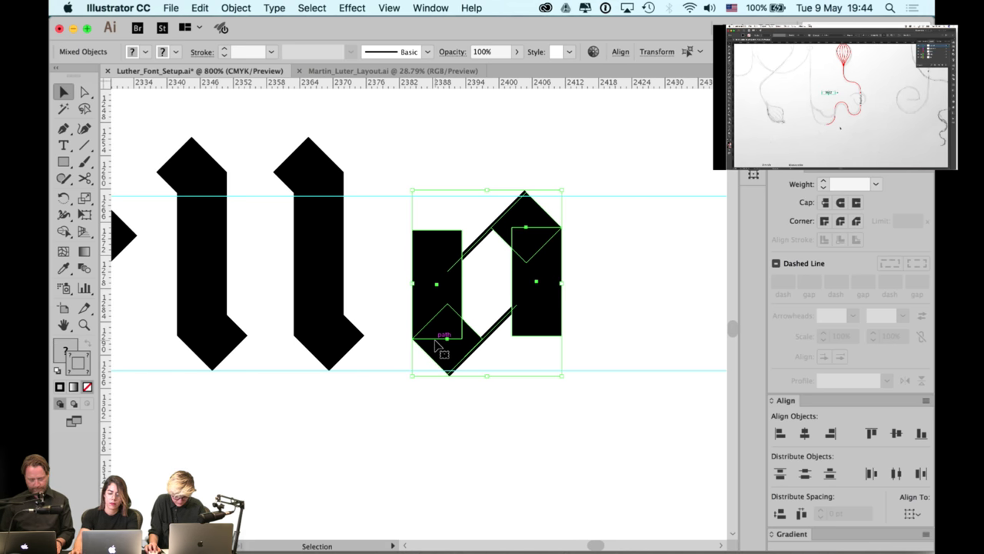
pyautogui.hscroll(5, 501, 241)
pyautogui.scroll(2, 501, 242)
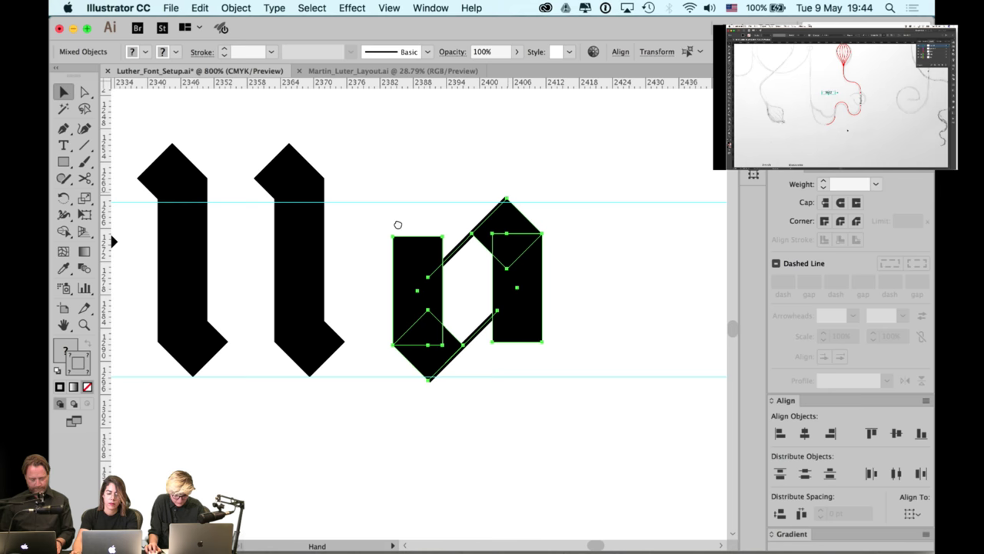
pyautogui.click(446, 207)
# Shorten the o's left stem from its top and its right stem from its bottom to meet the thin diagonals
pyautogui.scroll(1, 392, 241)
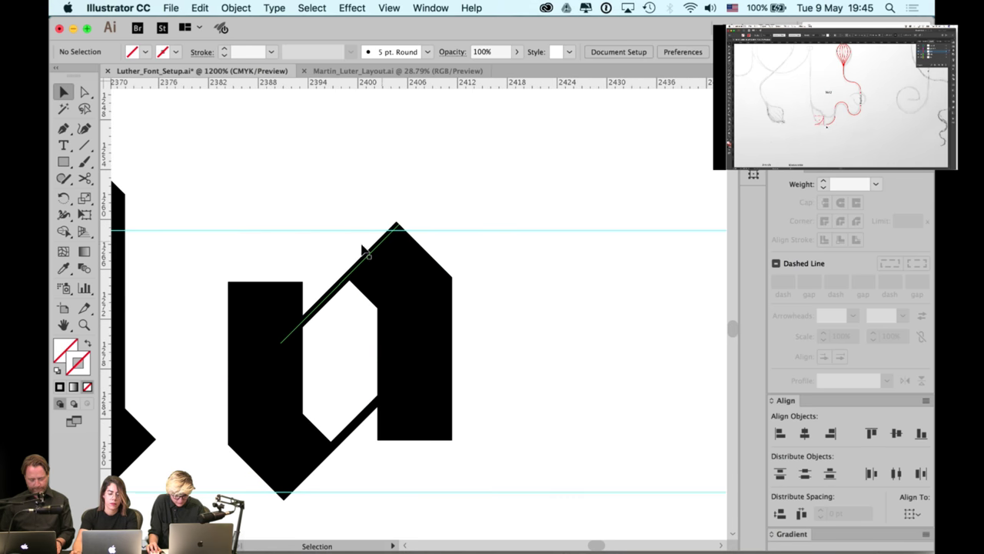
pyautogui.hscroll(-2, 361, 250)
pyautogui.scroll(-1, 362, 250)
pyautogui.press('a')
pyautogui.moveTo(259, 255); pyautogui.dragTo(361, 311)
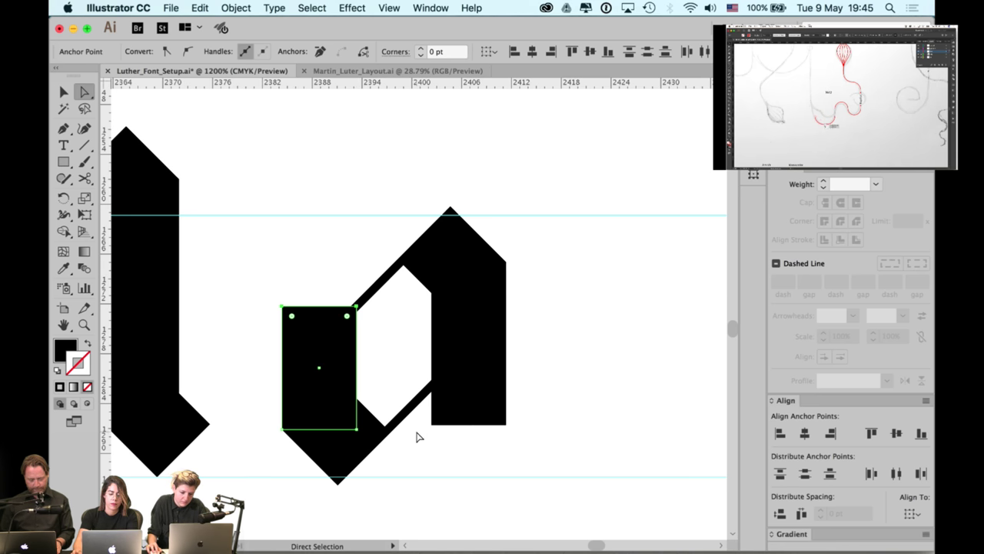
pyautogui.moveTo(416, 437); pyautogui.dragTo(505, 386)
pyautogui.click(538, 389)
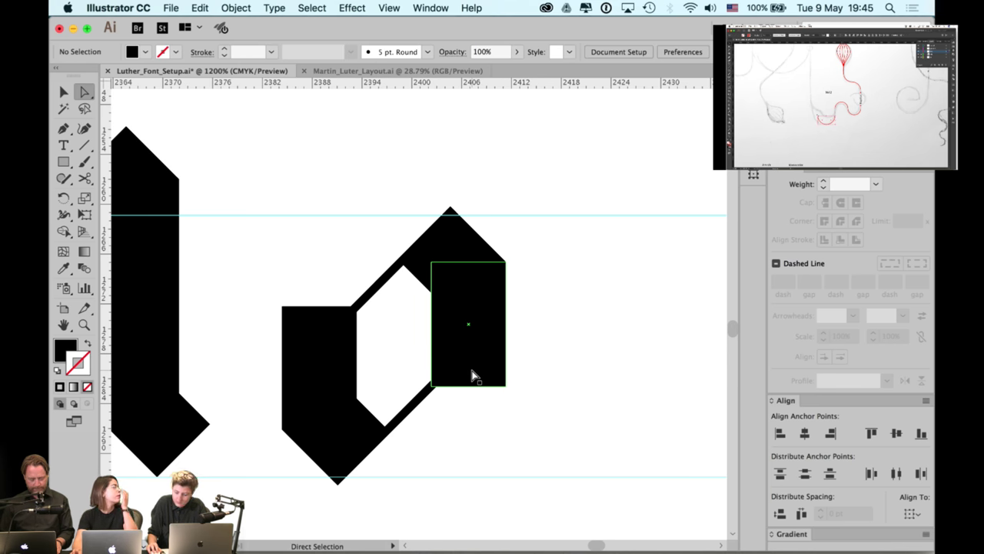
pyautogui.press('v')
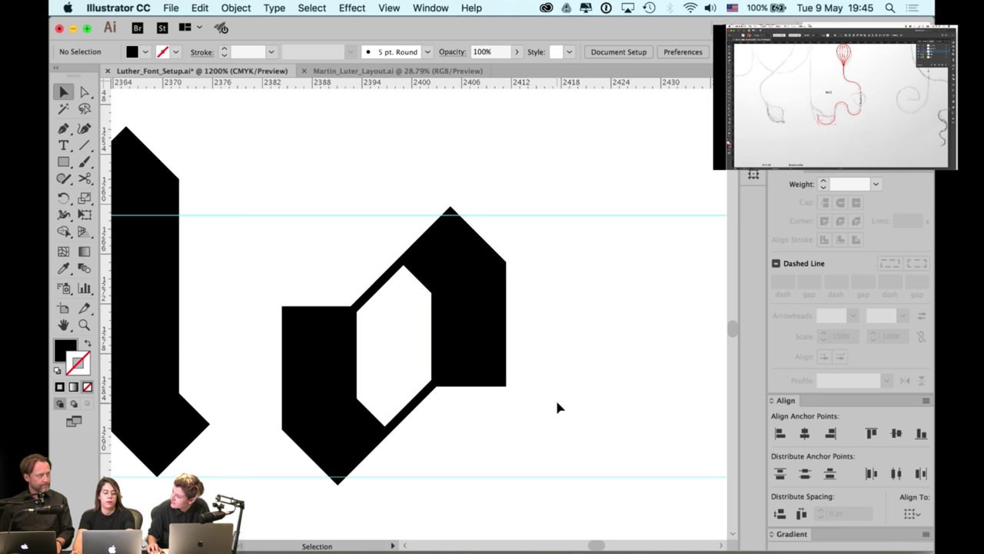
pyautogui.scroll(-2, 555, 398)
pyautogui.scroll(-1, 555, 398)
pyautogui.press('a')
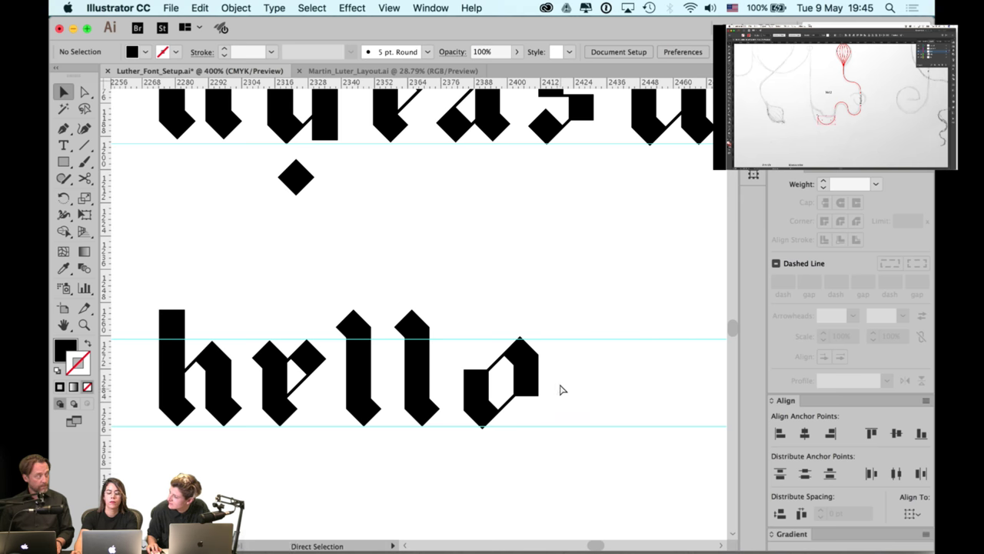
# Undo the last edits to the o of hello, including the shortened stems and the shift below the baseline guide
pyautogui.hscroll(5, 538, 354)
pyautogui.press('a')
pyautogui.moveTo(456, 338); pyautogui.dragTo(381, 444)
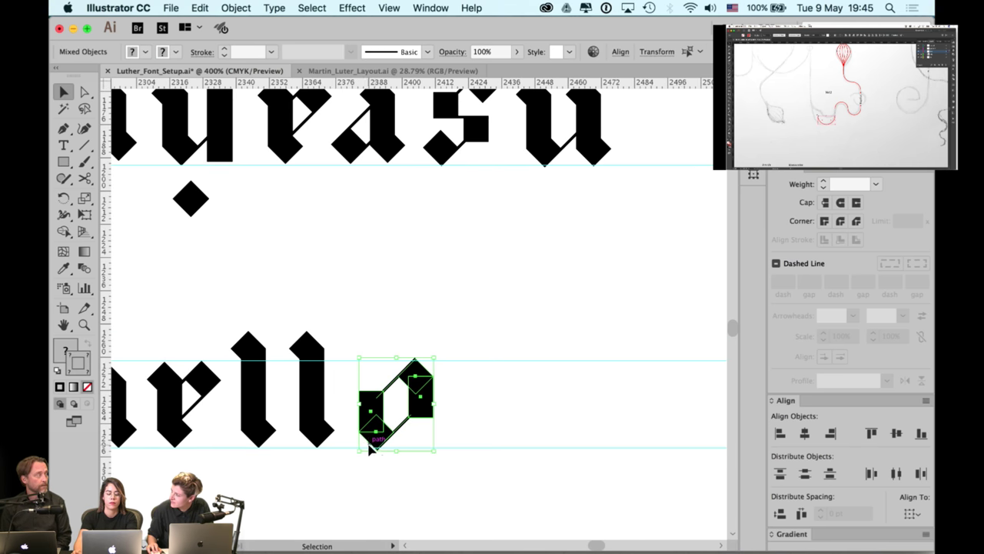
pyautogui.press('super+z')
pyautogui.press('super+z')
pyautogui.press('super+z')
pyautogui.press('super+z')
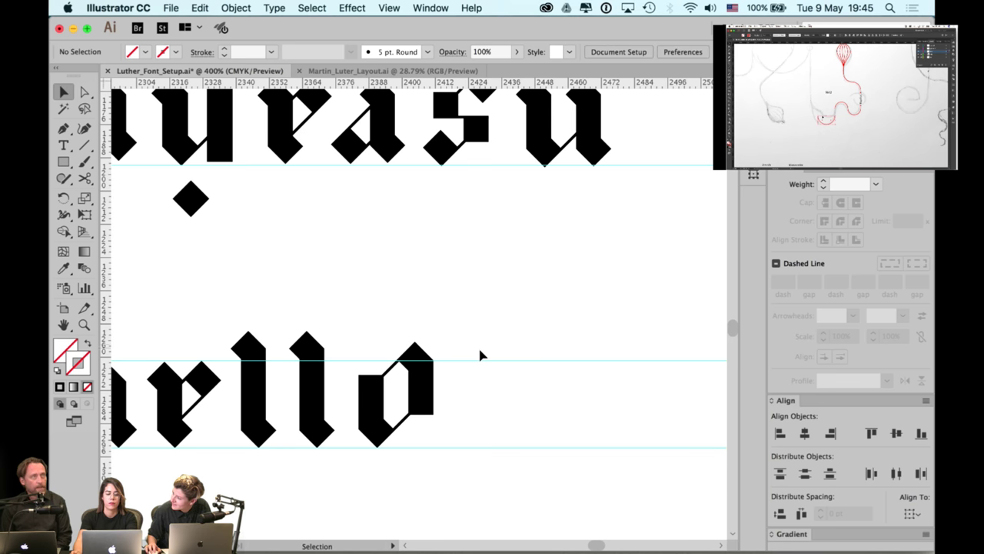
# Nudge the o's right stem, upper diamond and upper thin diagonal slightly left and down to make the letter narrower and lower
pyautogui.hscroll(-3, 515, 342)
pyautogui.scroll(-2, 515, 342)
pyautogui.press('a')
pyautogui.click(529, 456)
pyautogui.press('v')
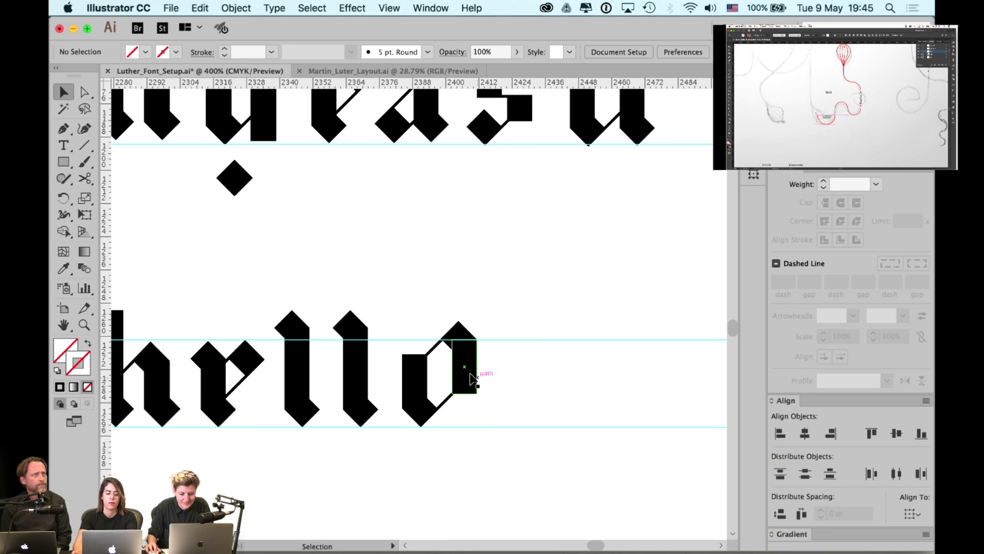
pyautogui.click(471, 374)
pyautogui.moveTo(506, 312); pyautogui.dragTo(444, 373)
pyautogui.press('Left')
pyautogui.press('Left')
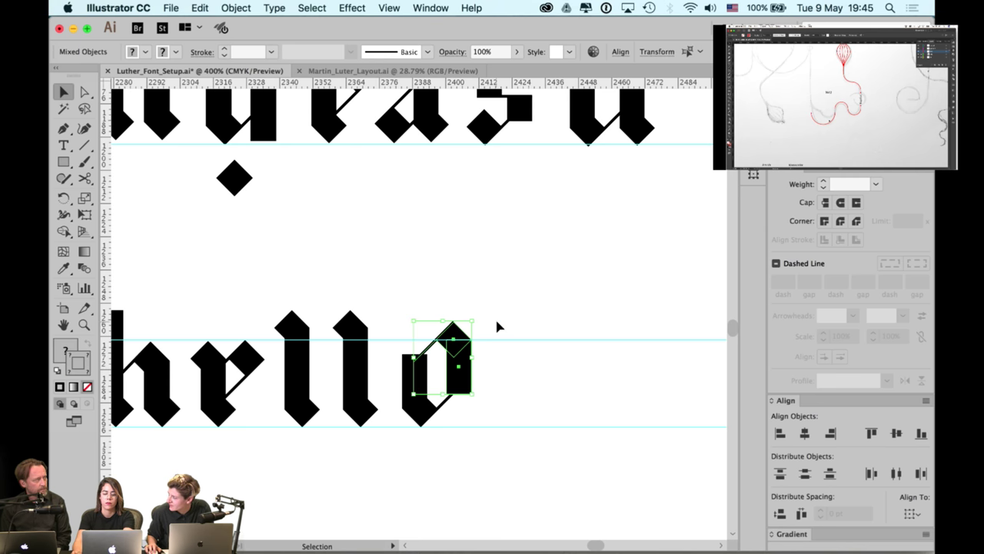
pyautogui.press('Left')
pyautogui.press('Down')
pyautogui.press('Down')
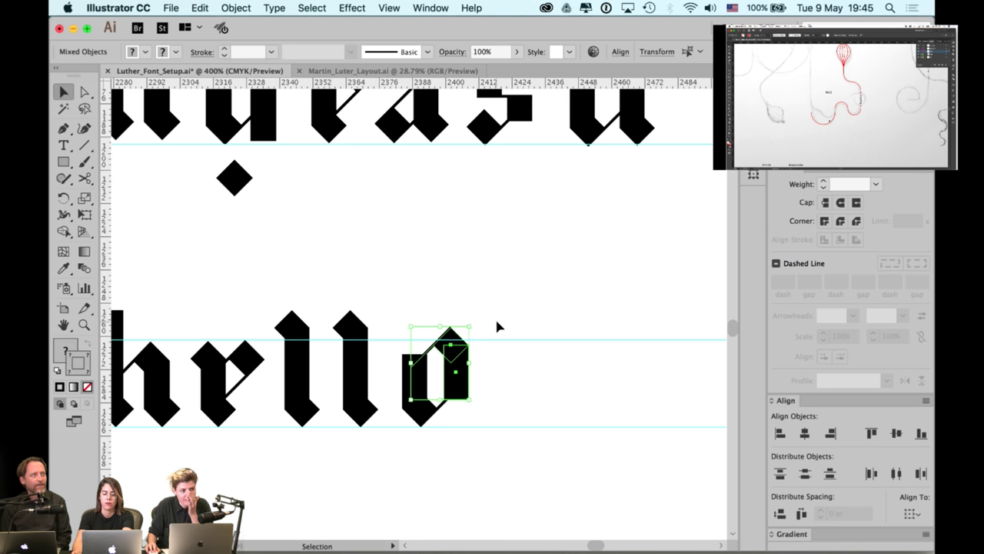
pyautogui.press('Down')
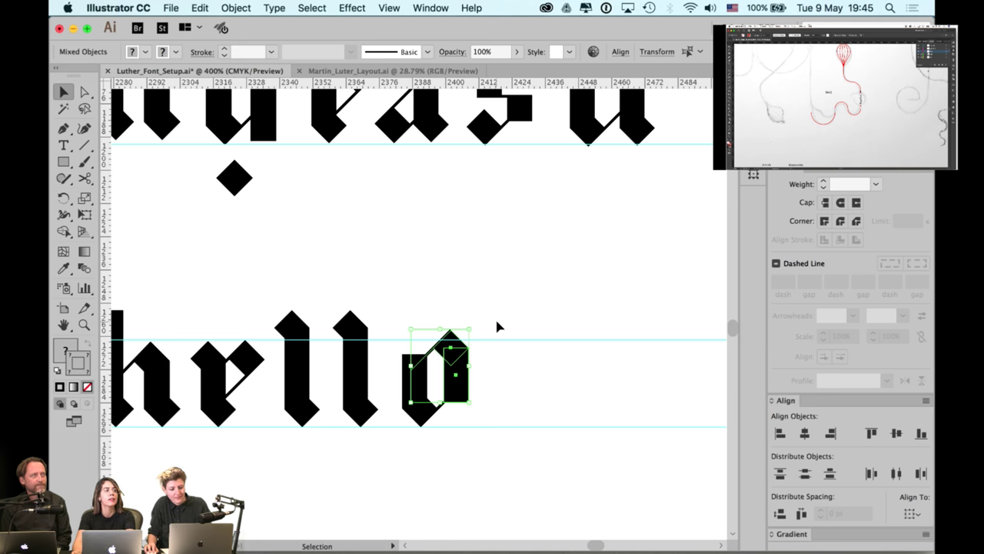
# Move the whole o down so its lower tip falls slightly below the baseline guide, and group its shapes
pyautogui.scroll(3, 421, 386)
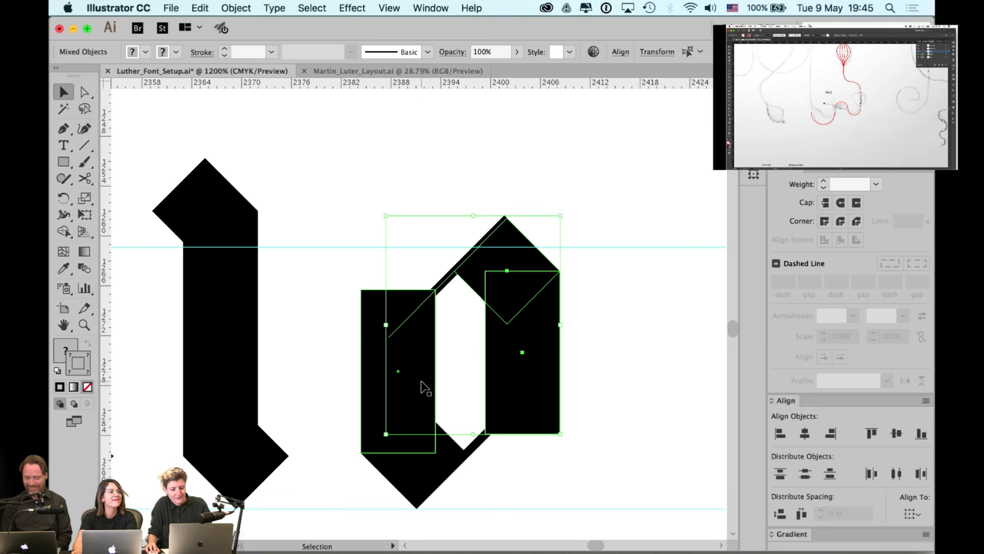
pyautogui.scroll(-3, 539, 362)
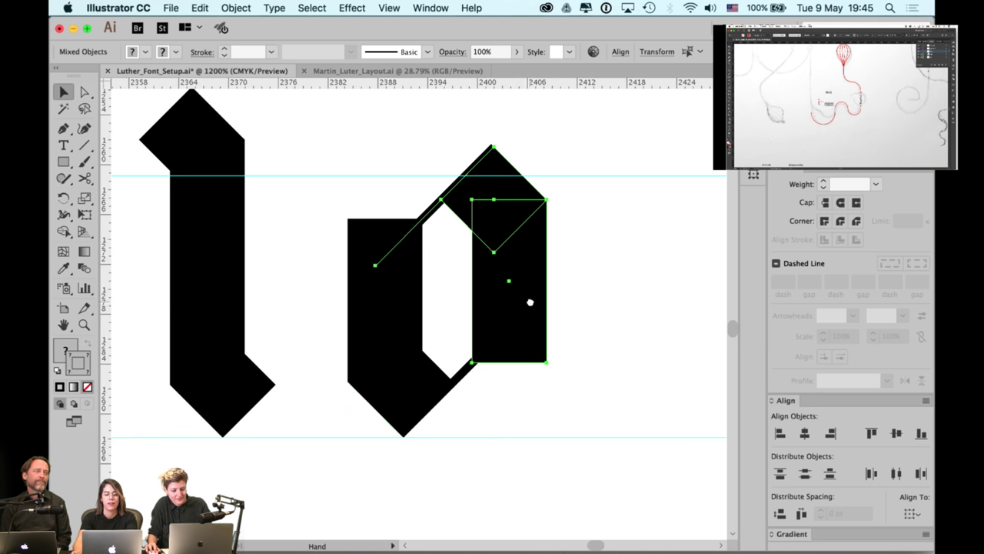
pyautogui.click(587, 141)
pyautogui.moveTo(395, 380)
pyautogui.mouseDown()
pyautogui.moveTo(388, 387)
pyautogui.moveTo(397, 388)
pyautogui.mouseUp()
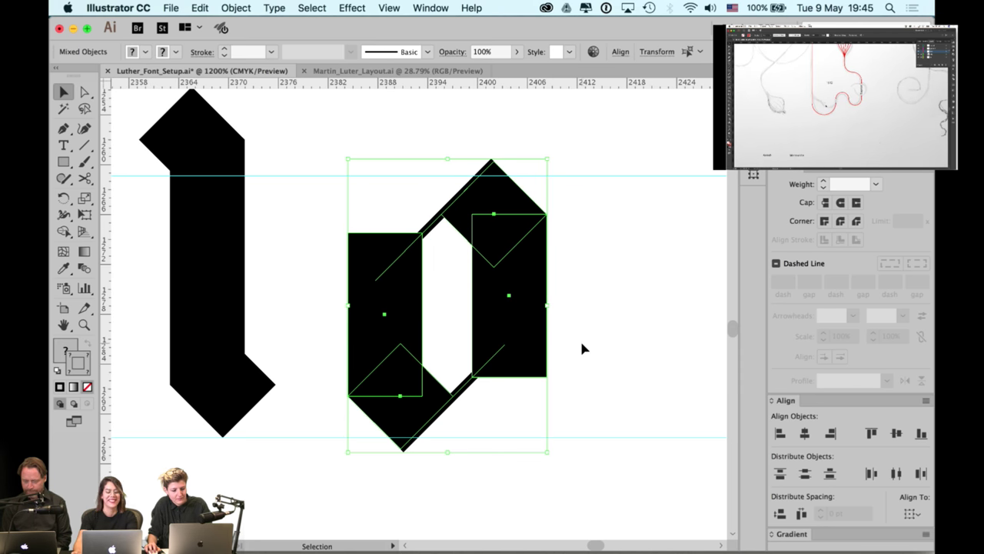
pyautogui.press('super+g')
pyautogui.press('super+minus')
pyautogui.press('super+minus')
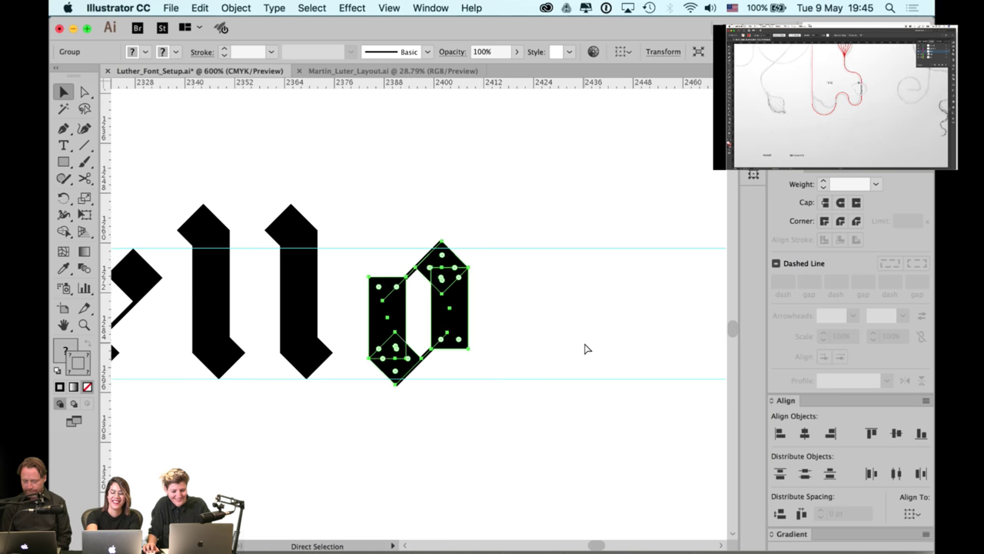
pyautogui.press('super+minus')
pyautogui.press('super+minus')
pyautogui.press('v')
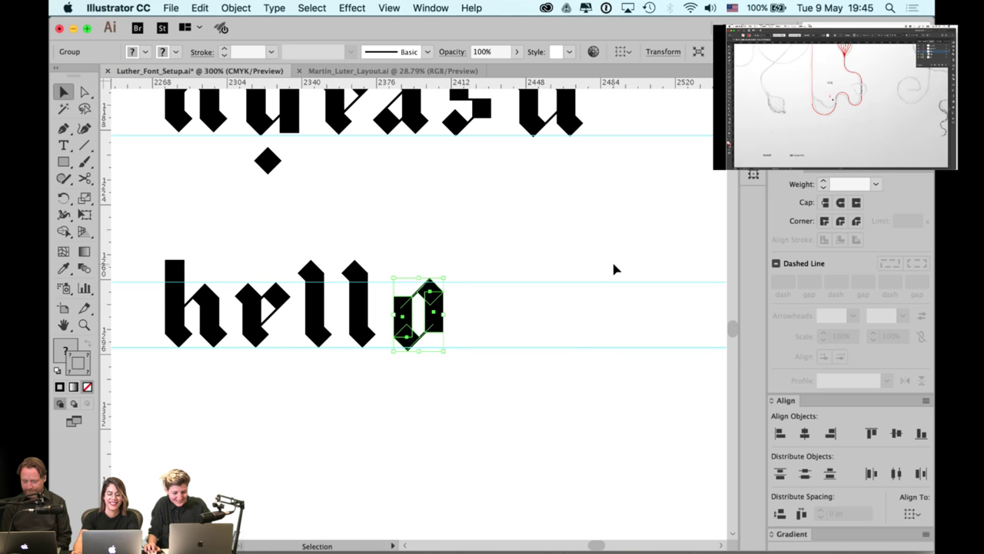
pyautogui.click(600, 242)
# Unlock all objects so the top diamonds of the two l's become selectable, and lock the two hello guides again
pyautogui.moveTo(497, 233); pyautogui.dragTo(569, 242)
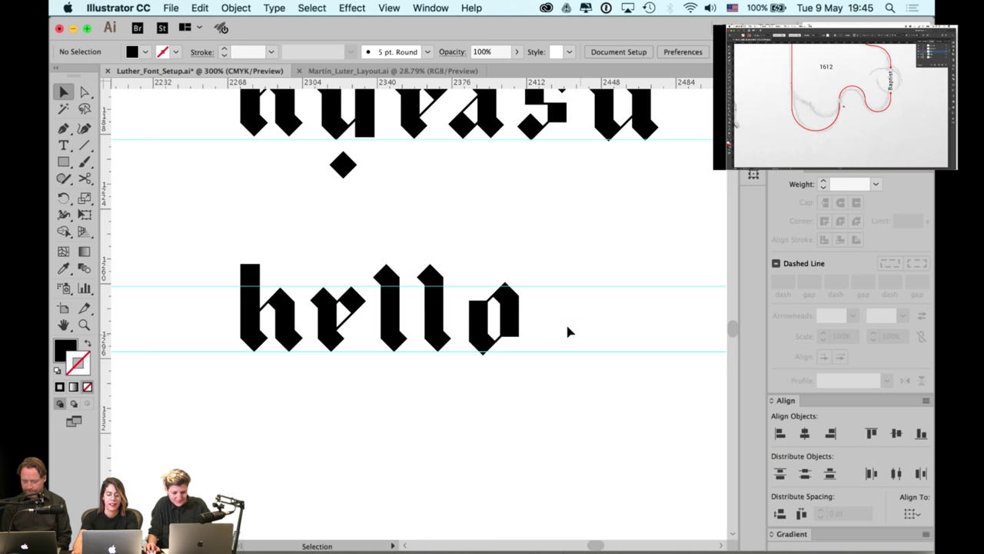
pyautogui.click(439, 275)
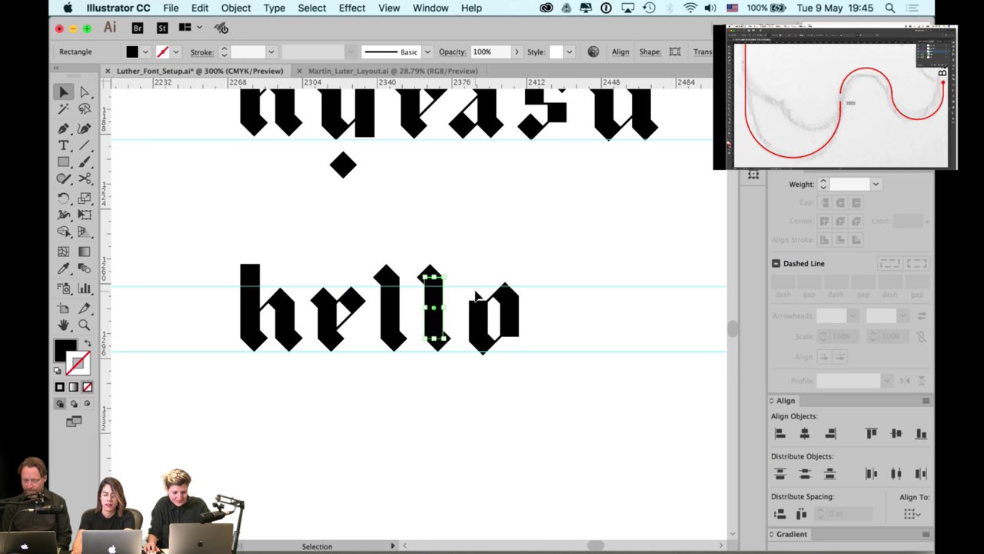
pyautogui.moveTo(455, 249); pyautogui.dragTo(427, 355)
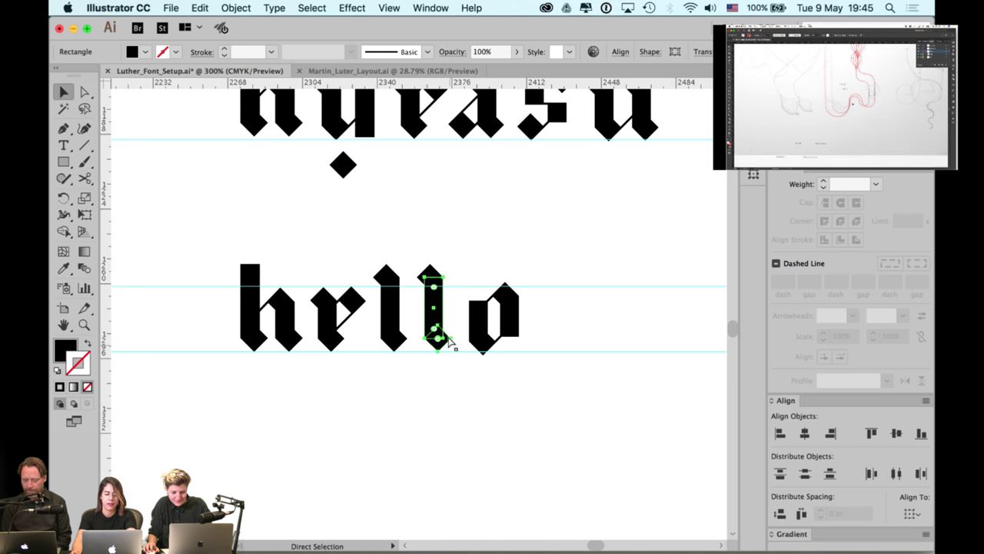
pyautogui.click(471, 237)
pyautogui.press('alt+super+2')
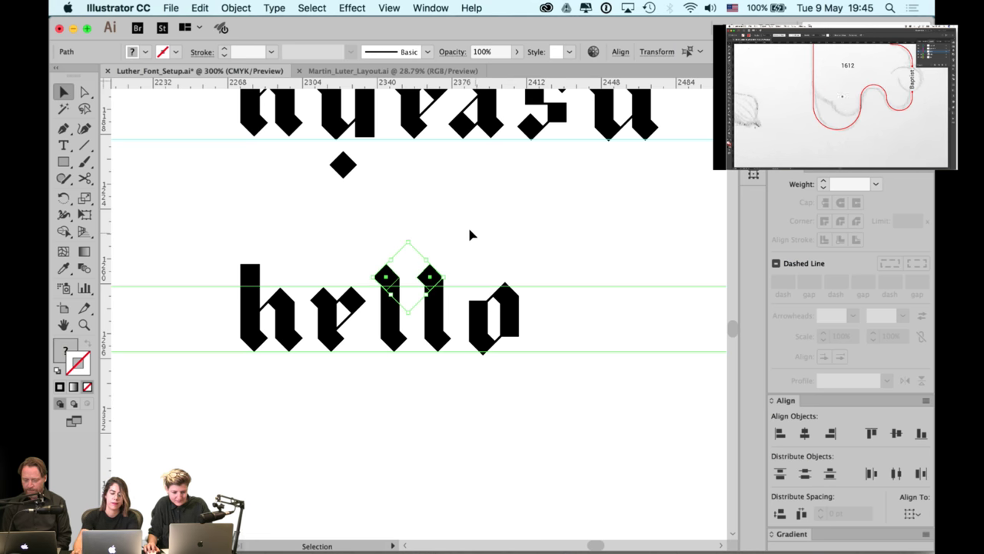
pyautogui.click(490, 230)
pyautogui.moveTo(608, 228); pyautogui.dragTo(580, 420)
pyautogui.press('a')
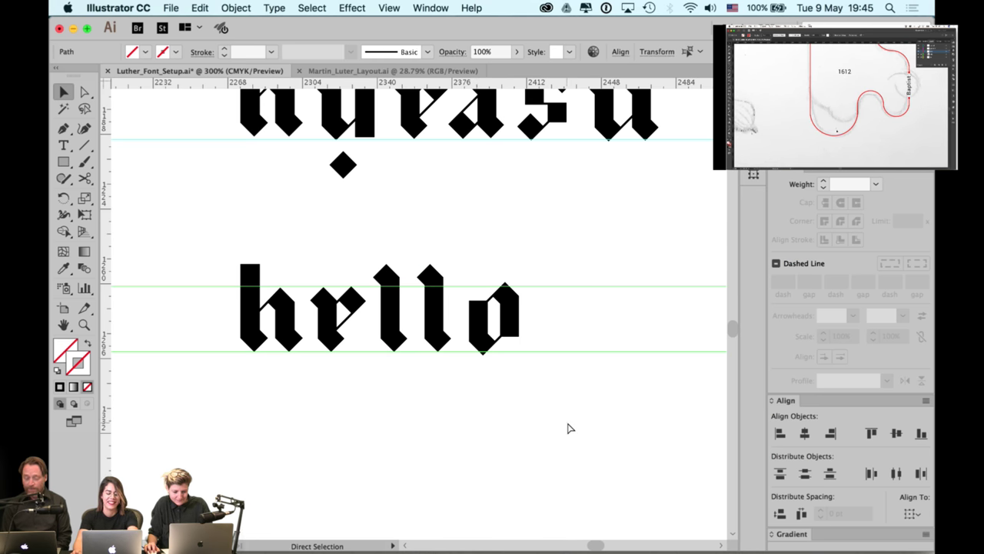
pyautogui.click(569, 425)
# Group the stem and diamonds of each l in hello into its own letter group
pyautogui.moveTo(462, 273); pyautogui.dragTo(422, 375)
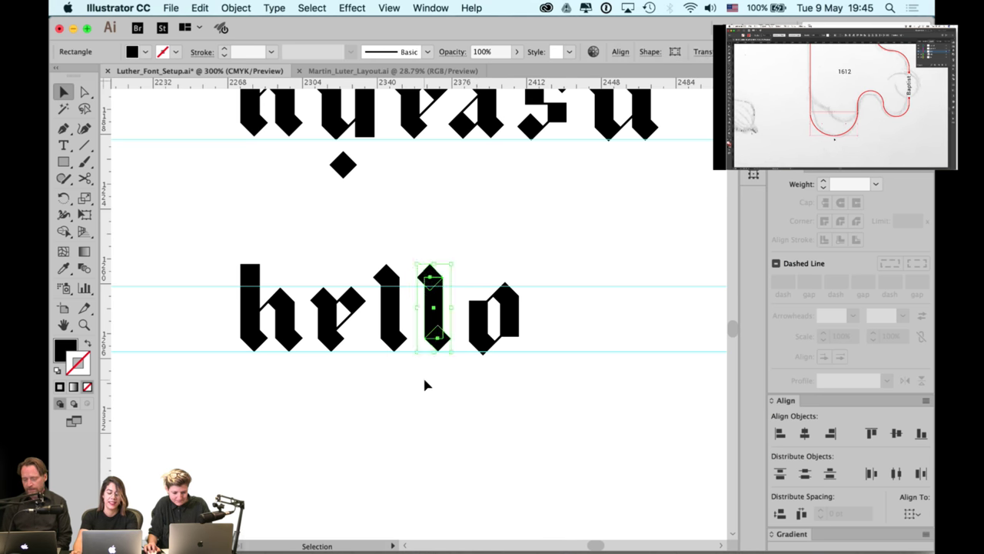
pyautogui.press('v')
pyautogui.moveTo(394, 235); pyautogui.dragTo(378, 384)
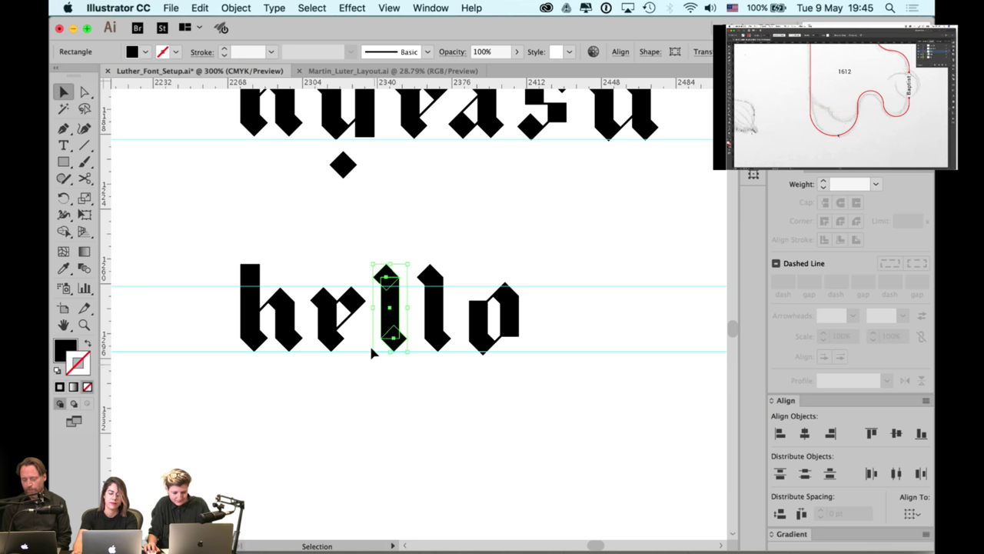
pyautogui.click(496, 251)
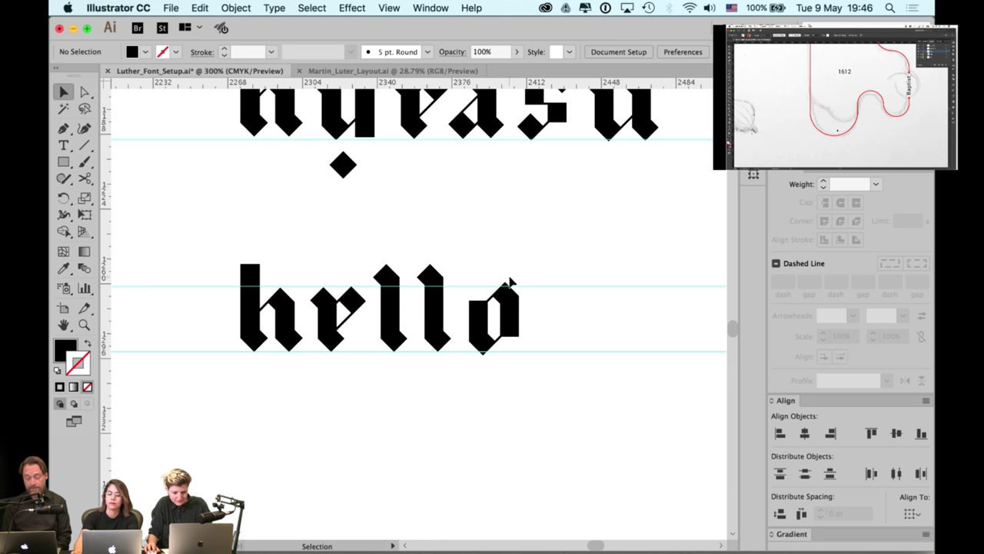
# Tighten the spacing of hello by moving the first l, the second l and the o left
pyautogui.click(400, 317)
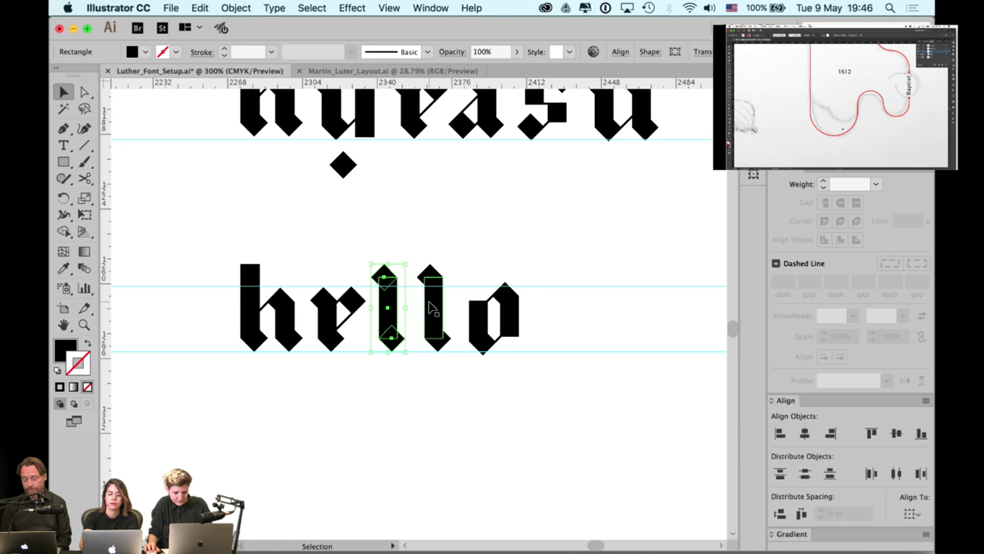
pyautogui.moveTo(447, 275); pyautogui.dragTo(431, 332)
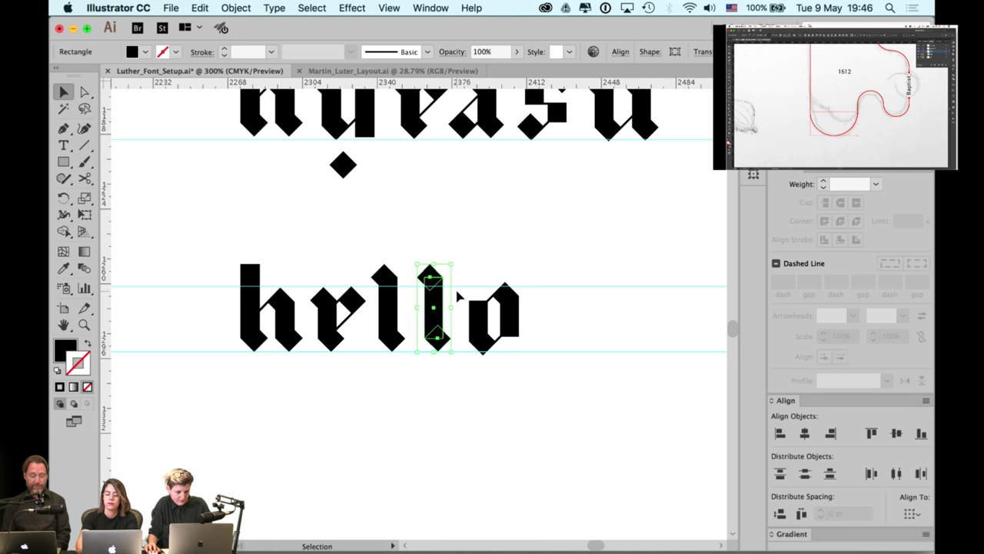
pyautogui.press('Left')
pyautogui.press('Left')
pyautogui.press('Left')
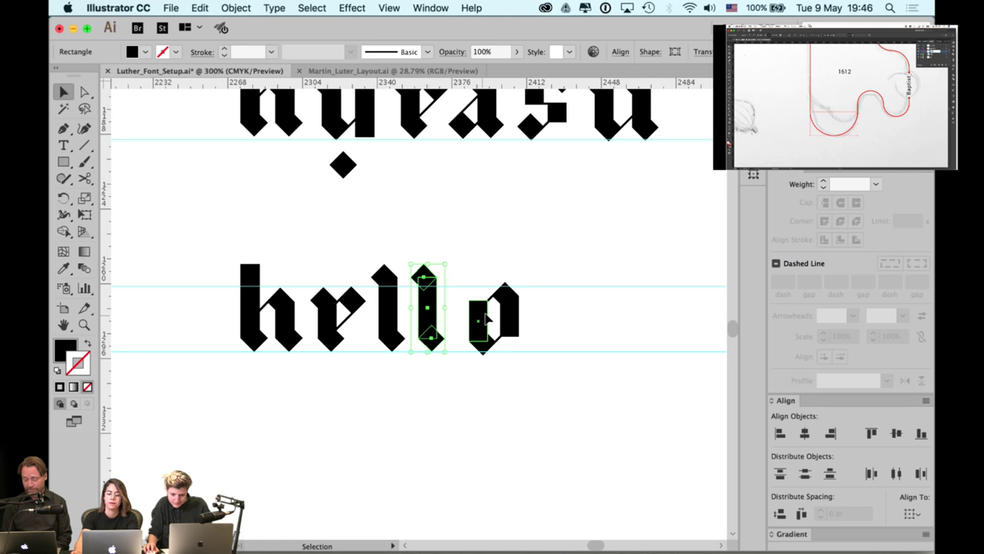
pyautogui.moveTo(504, 312); pyautogui.dragTo(493, 311)
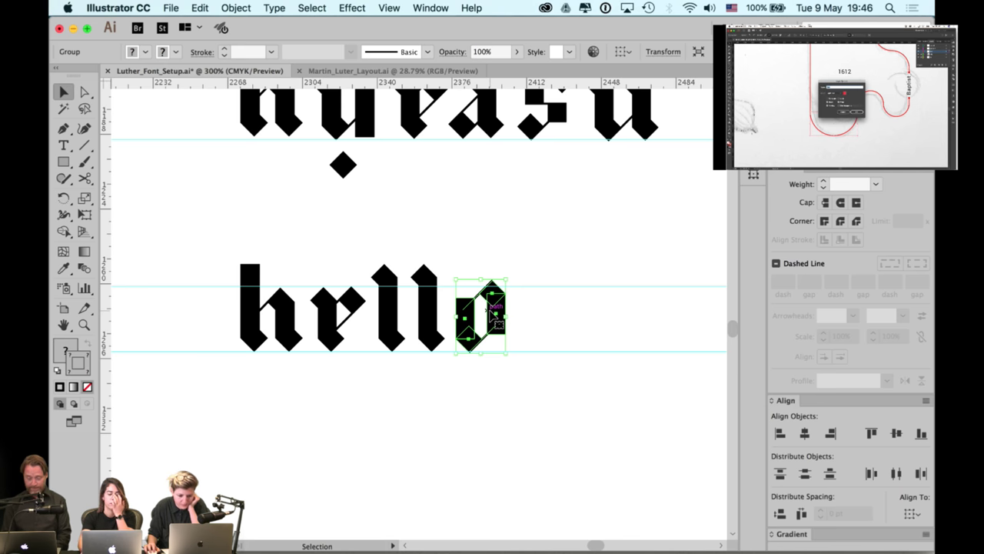
pyautogui.click(516, 255)
# Place a copy of the a from hyrasu to the right of hello, near the baseline guide
pyautogui.moveTo(515, 243); pyautogui.dragTo(464, 277)
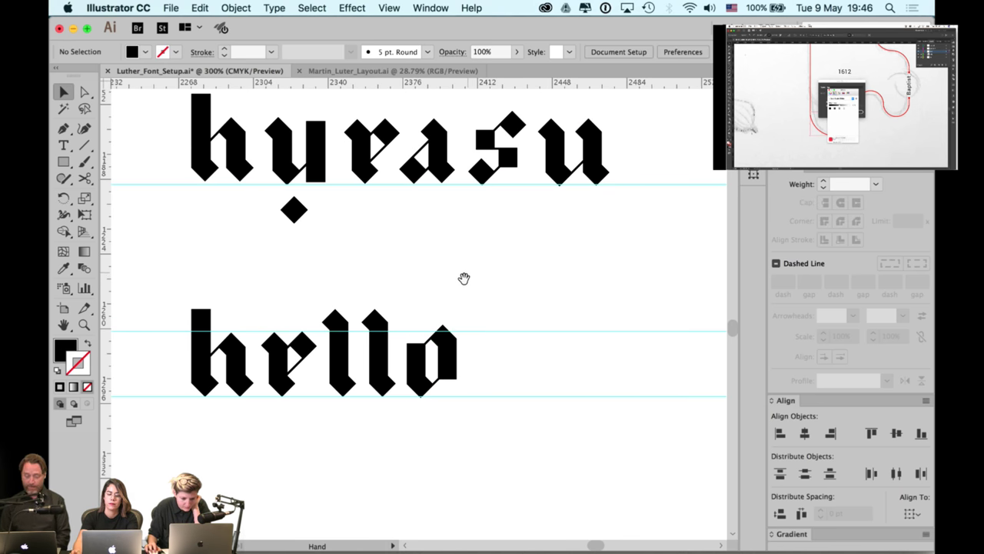
pyautogui.click(383, 137)
pyautogui.moveTo(387, 137); pyautogui.dragTo(497, 425)
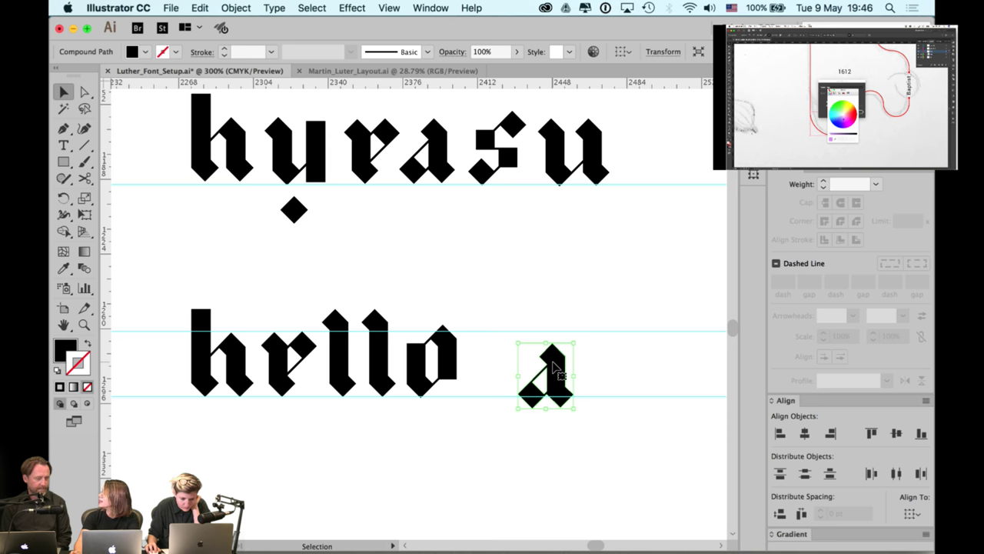
pyautogui.click(578, 281)
# Align the bottom of the copied a to the second l of hello, using the l as the key object
pyautogui.moveTo(577, 281); pyautogui.dragTo(539, 273)
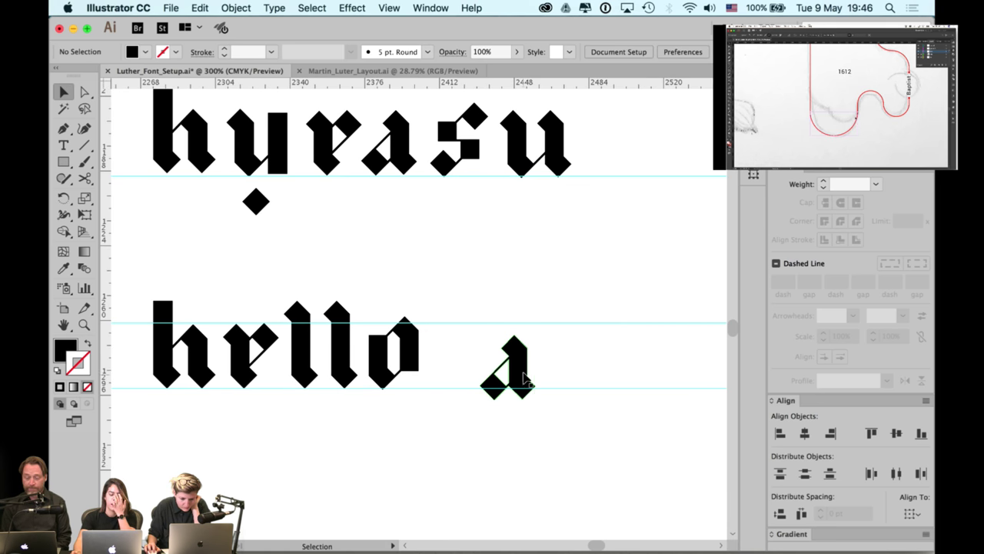
pyautogui.click(525, 377)
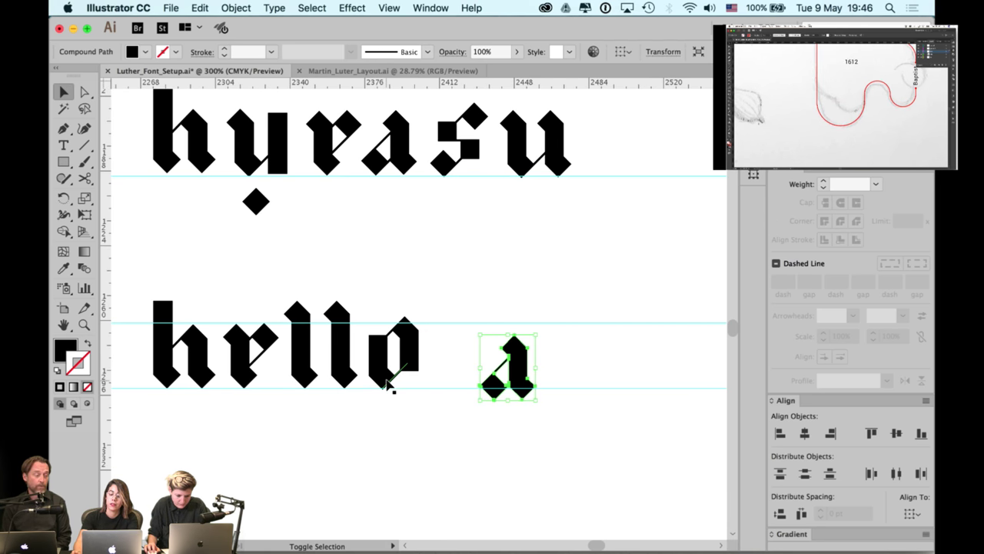
pyautogui.click(347, 381)
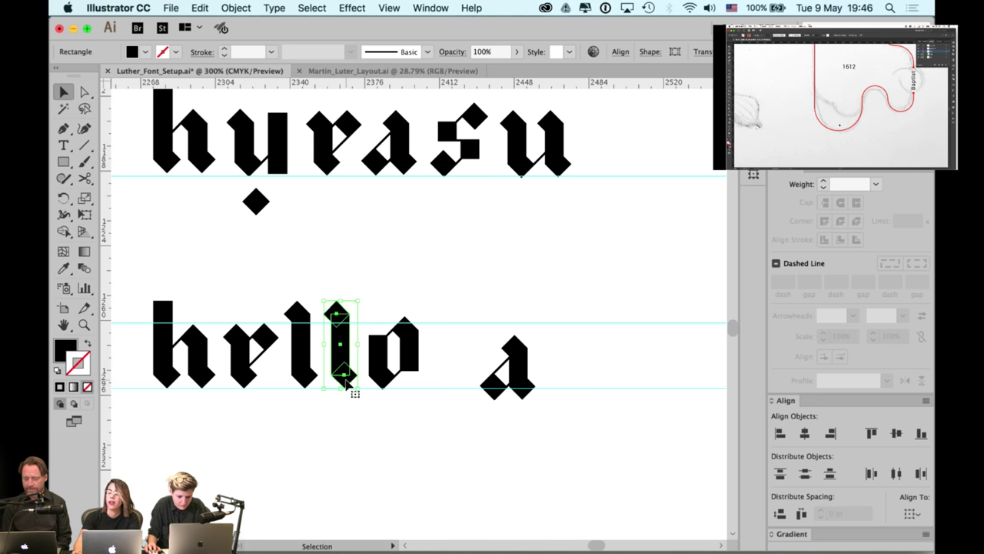
pyautogui.keyDown('shift'); pyautogui.click(526, 377); pyautogui.keyUp('shift')
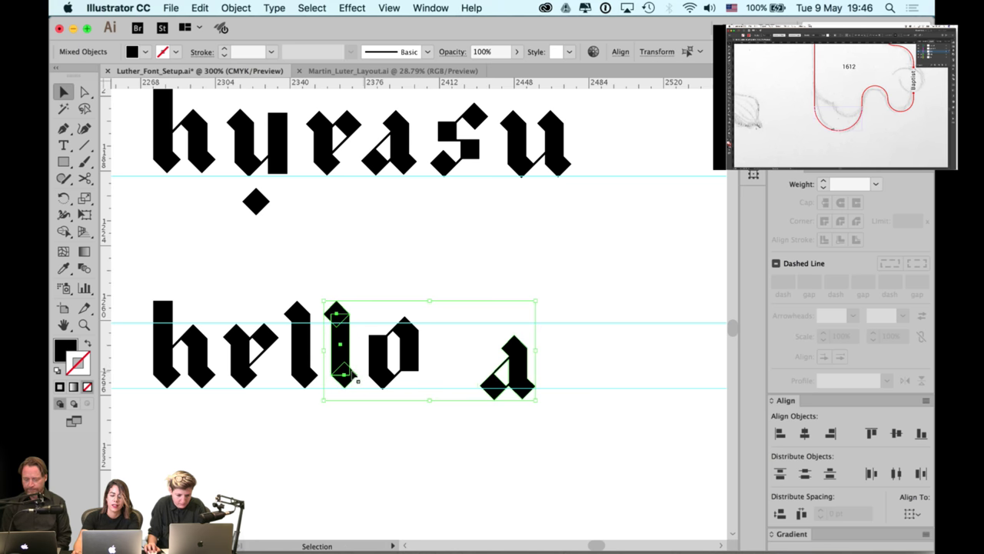
pyautogui.click(350, 377)
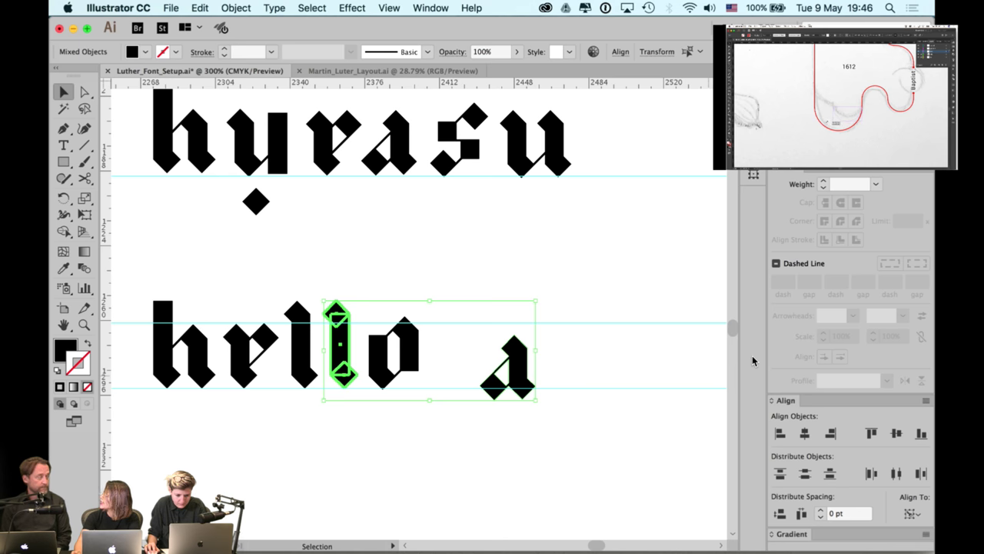
pyautogui.click(923, 435)
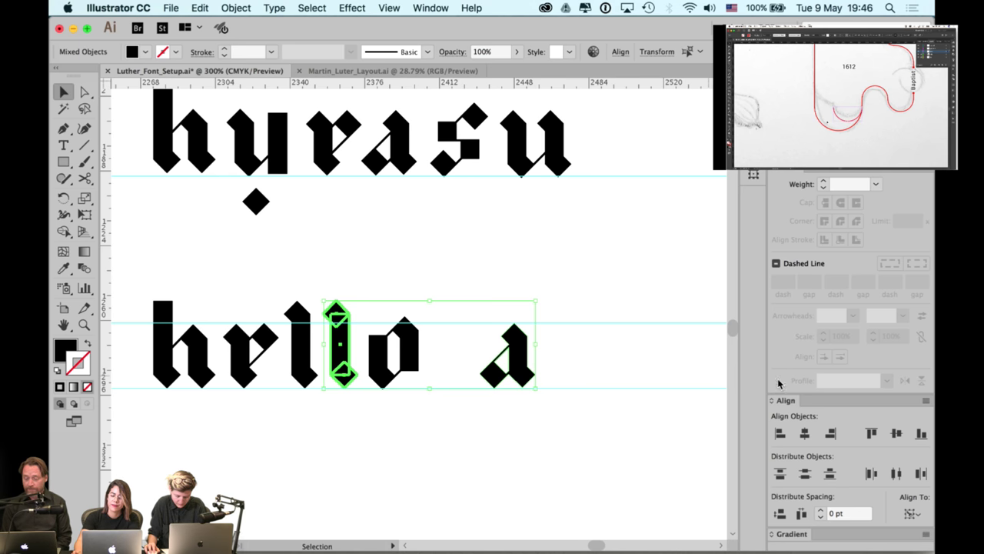
pyautogui.click(673, 312)
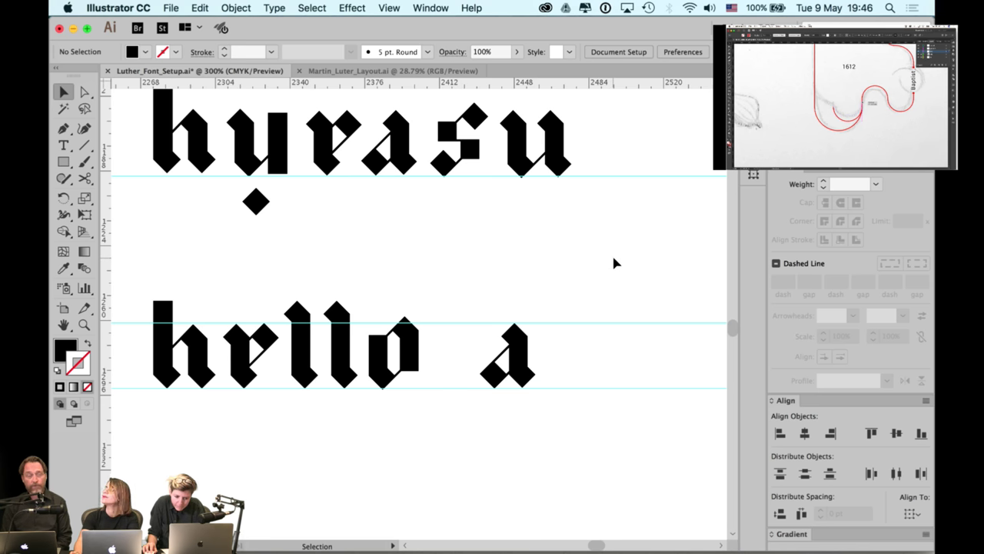
# Place a copy of the d from the existing alphabet letters to the right of the a on the hello line
pyautogui.scroll(-1, 613, 263)
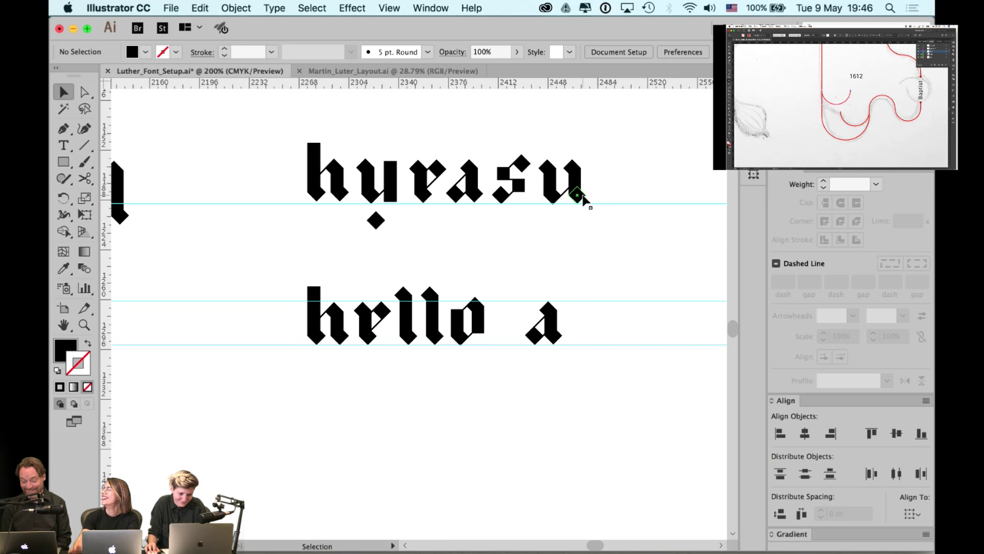
pyautogui.press('space')
pyautogui.moveTo(546, 246); pyautogui.dragTo(514, 245)
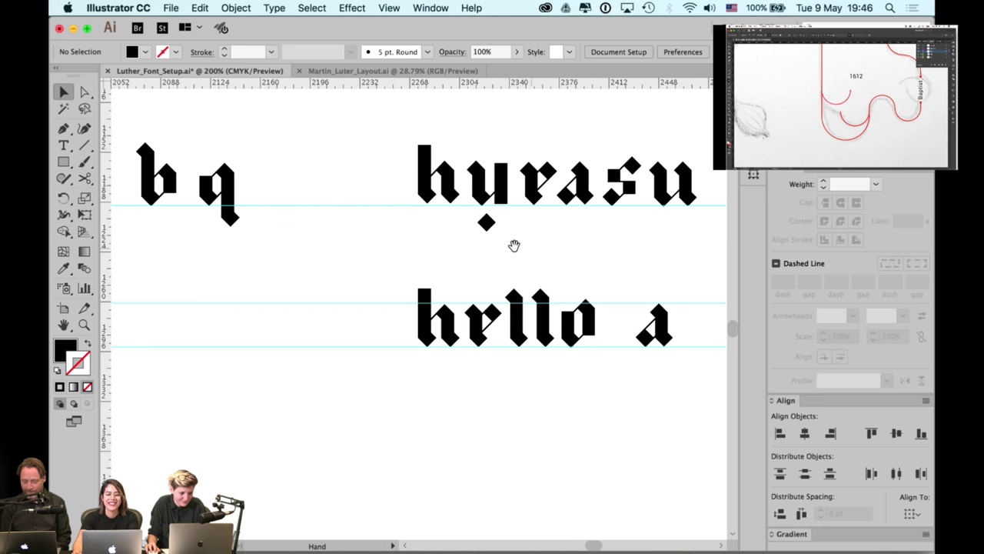
pyautogui.hscroll(-5, 437, 246)
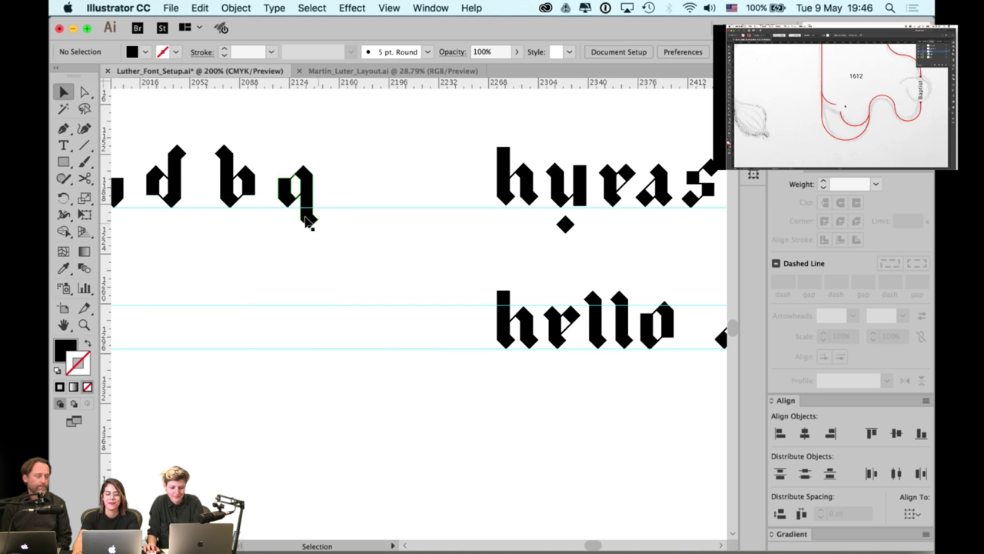
pyautogui.keyDown('alt'); pyautogui.moveTo(170, 199); pyautogui.dragTo(526, 380); pyautogui.keyUp('alt')
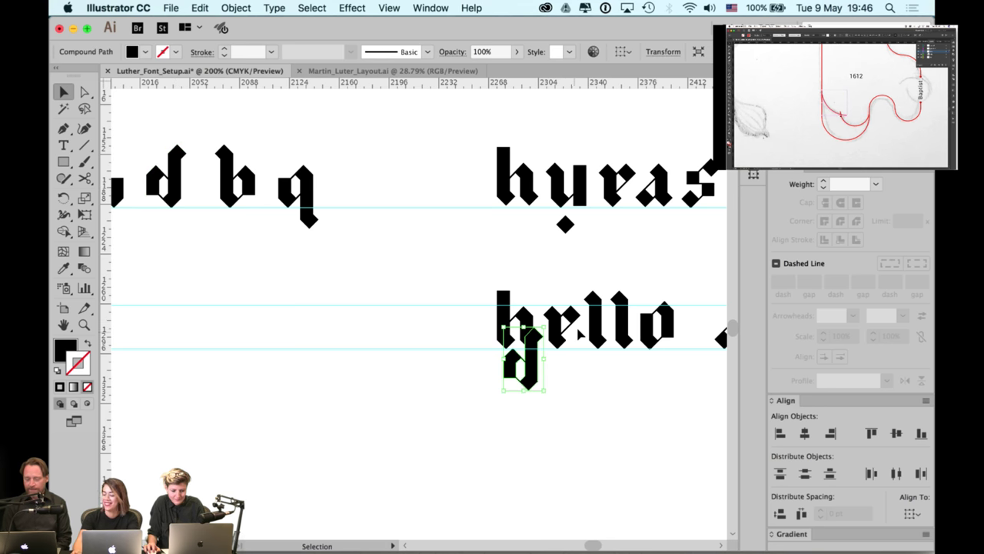
pyautogui.moveTo(596, 341); pyautogui.dragTo(278, 331)
pyautogui.click(246, 371)
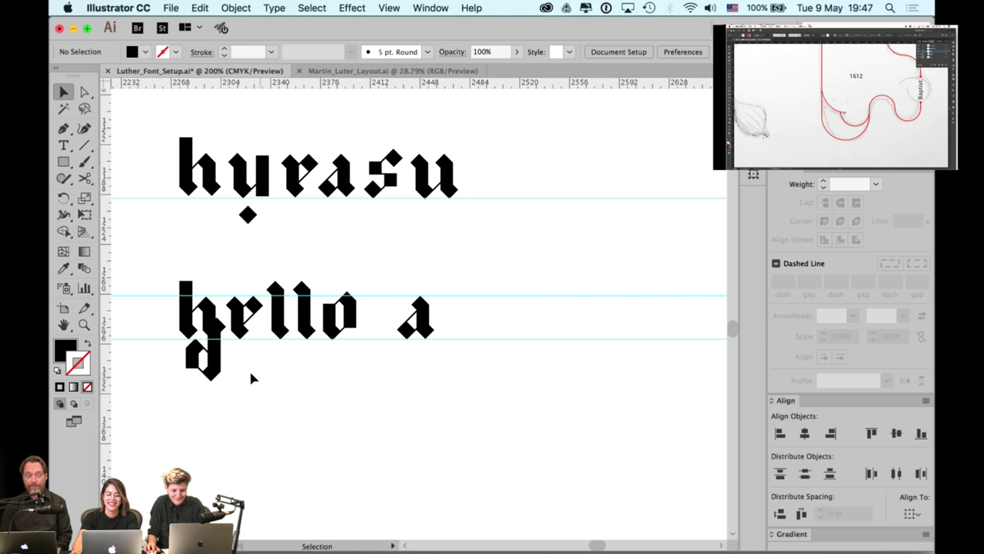
pyautogui.moveTo(235, 368); pyautogui.dragTo(485, 297)
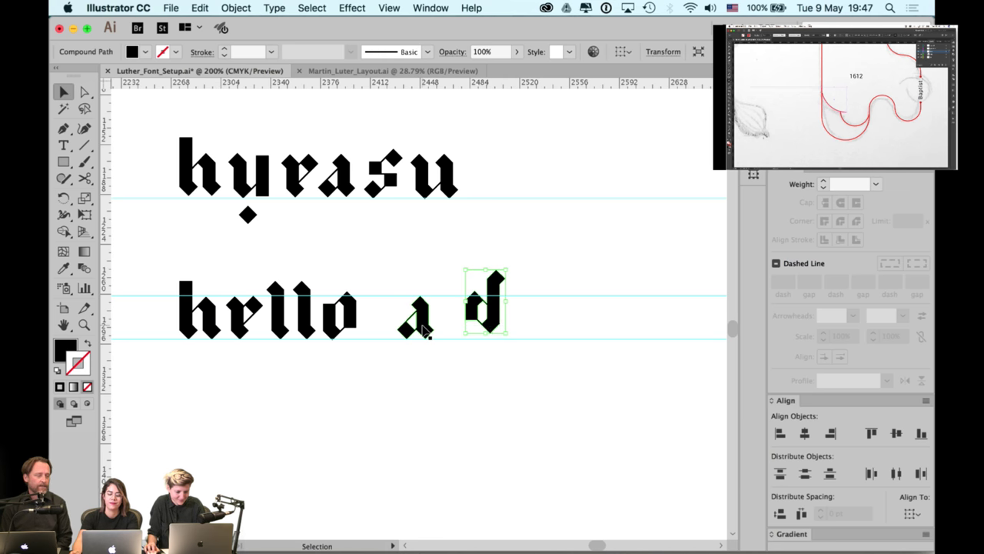
# Align the bottom of the copied d to the a as key object, and move the d close to the a
pyautogui.keyDown('shift'); pyautogui.click(423, 329); pyautogui.keyUp('shift')
pyautogui.click(423, 328)
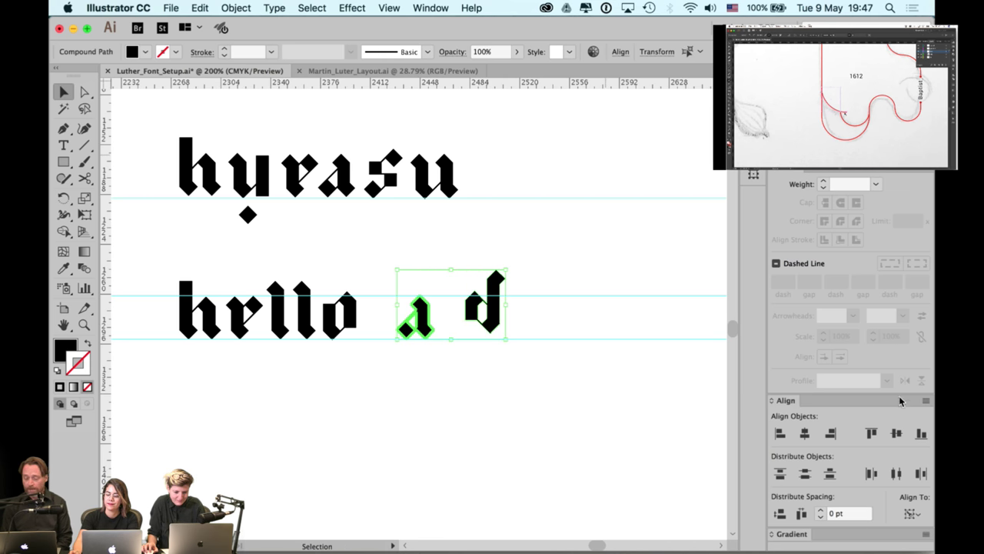
pyautogui.click(922, 432)
pyautogui.click(573, 219)
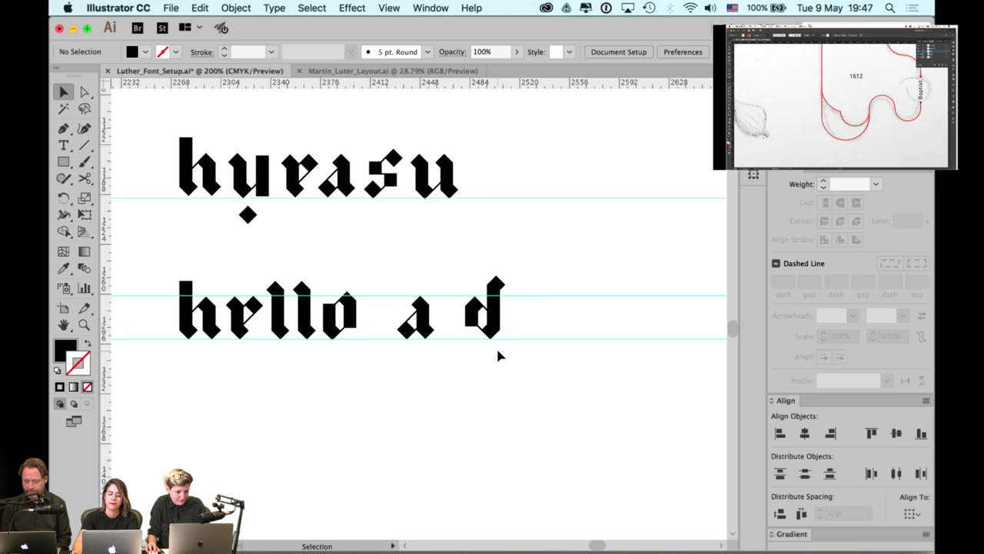
pyautogui.moveTo(498, 327); pyautogui.dragTo(493, 313)
pyautogui.click(554, 255)
# Place a copy of hello's o after the d and nudge it slightly right to adjust the spacing
pyautogui.moveTo(352, 314); pyautogui.dragTo(537, 317)
pyautogui.click(551, 266)
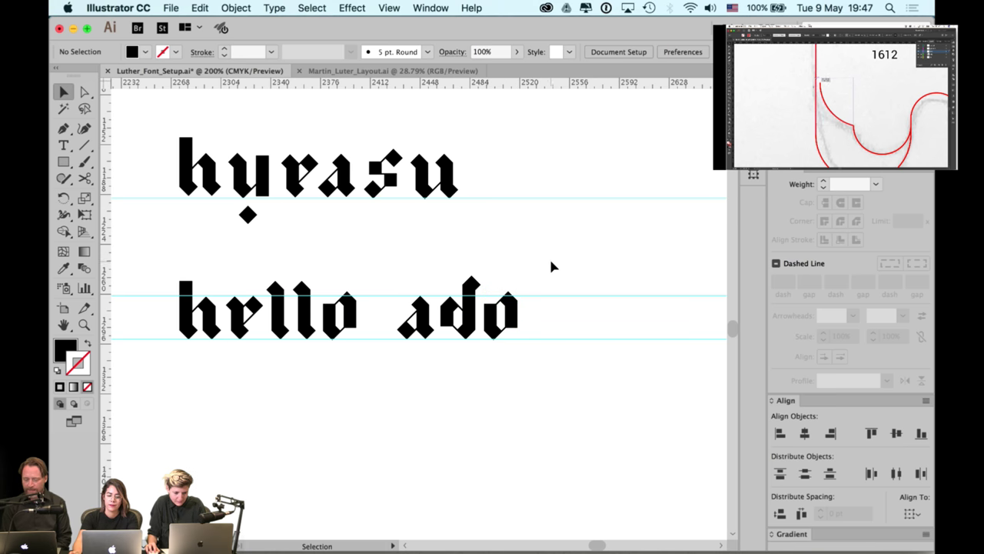
pyautogui.scroll(2, 549, 269)
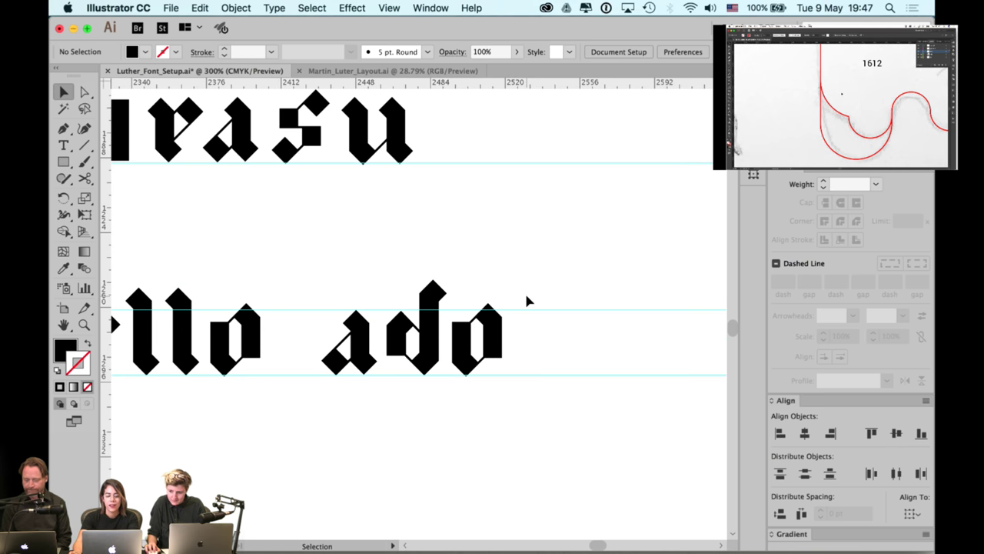
pyautogui.scroll(2, 526, 301)
pyautogui.press('space')
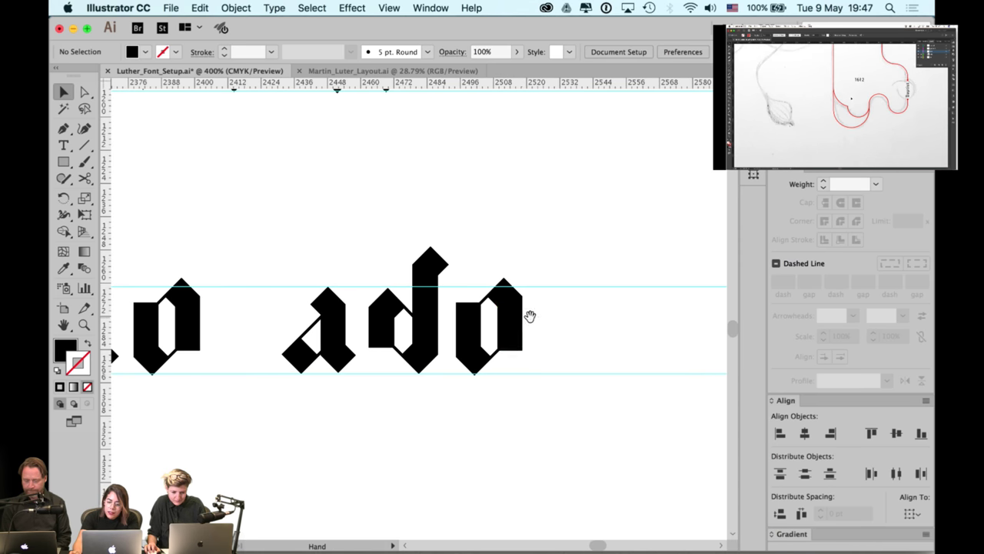
pyautogui.moveTo(530, 316); pyautogui.dragTo(554, 302)
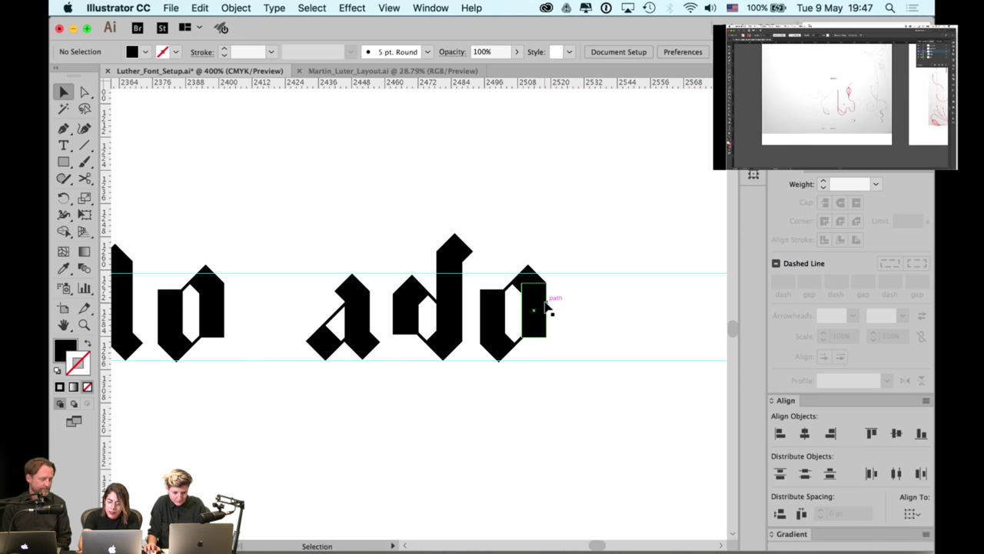
pyautogui.click(546, 308)
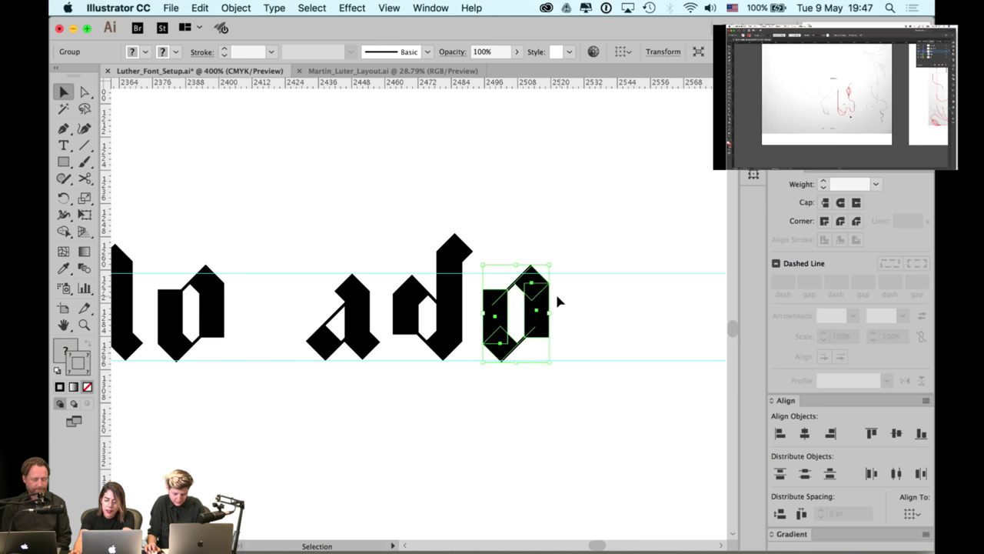
pyautogui.press('Right')
pyautogui.press('Right')
pyautogui.press('Right')
pyautogui.click(560, 238)
# Copy the d to the right of the new o and reflect the copy across the vertical axis to form a b
pyautogui.scroll(-3, 558, 240)
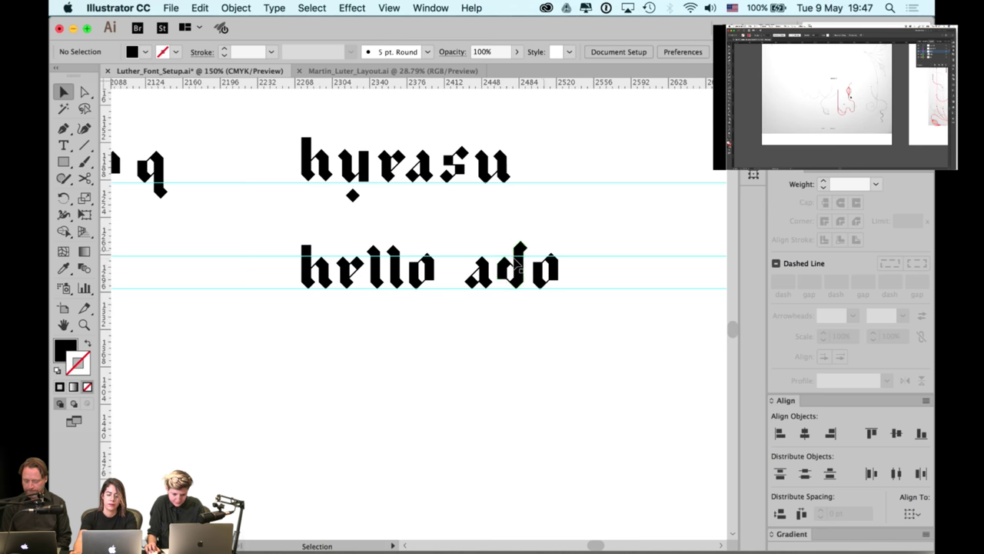
pyautogui.moveTo(517, 263); pyautogui.dragTo(593, 268)
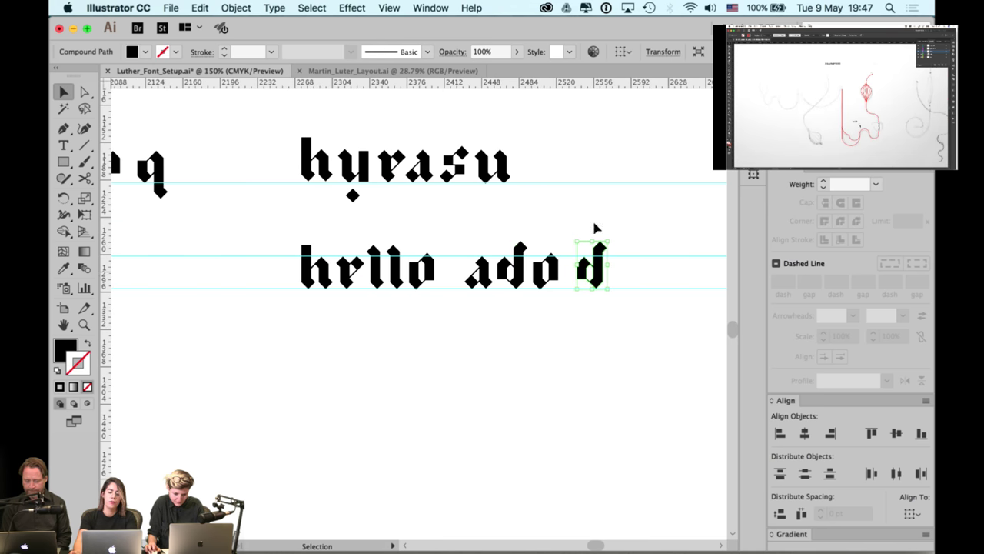
pyautogui.click(245, 9)
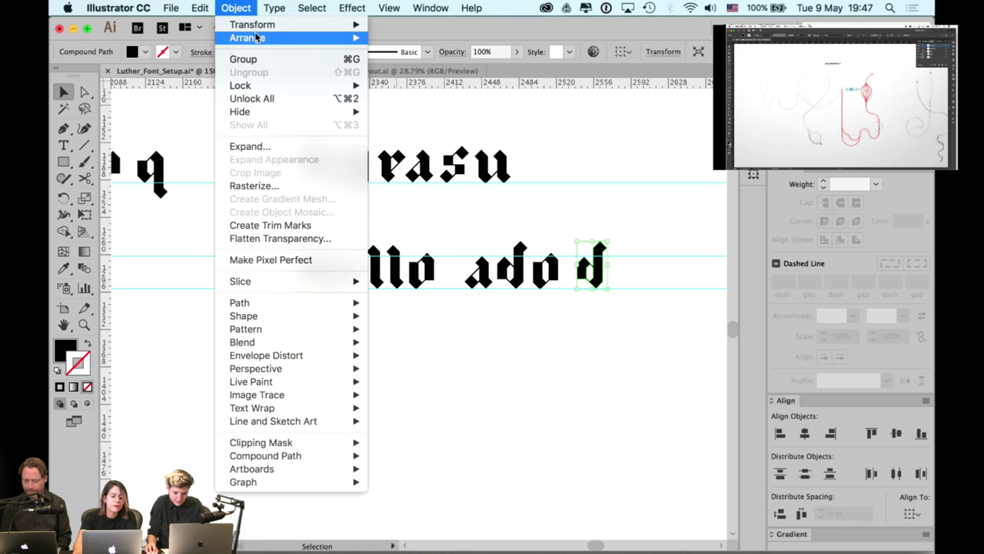
pyautogui.moveTo(253, 24)
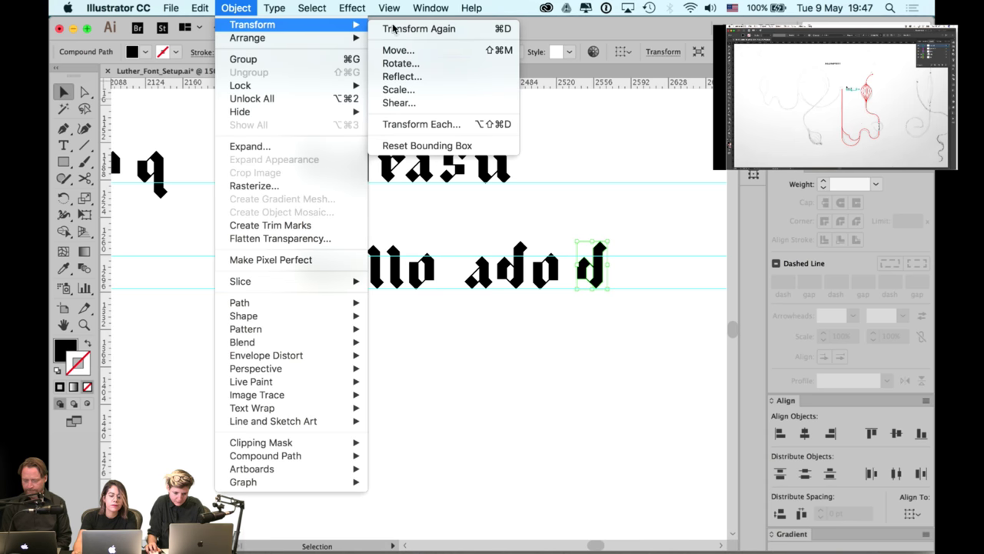
pyautogui.click(417, 63)
pyautogui.press('Escape')
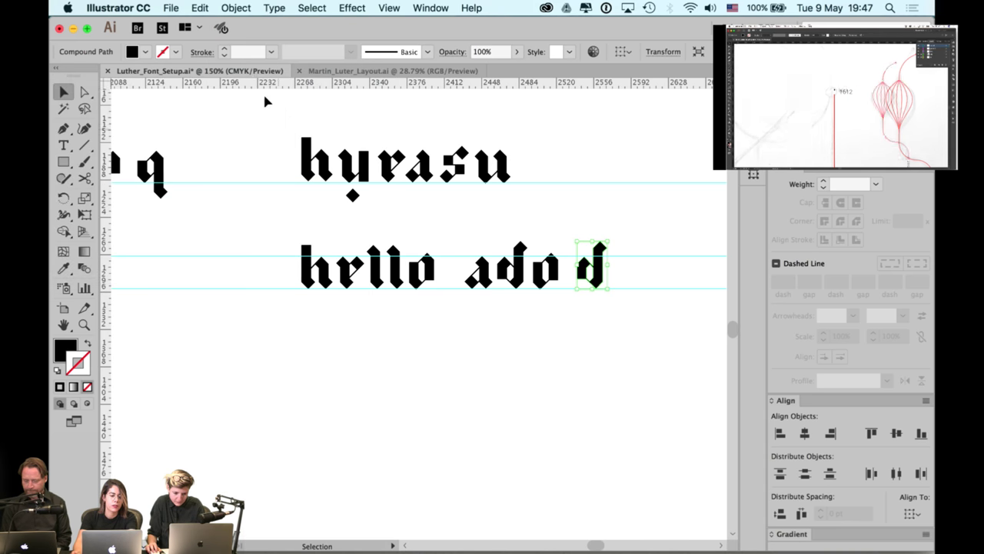
pyautogui.click(244, 7)
pyautogui.moveTo(243, 28)
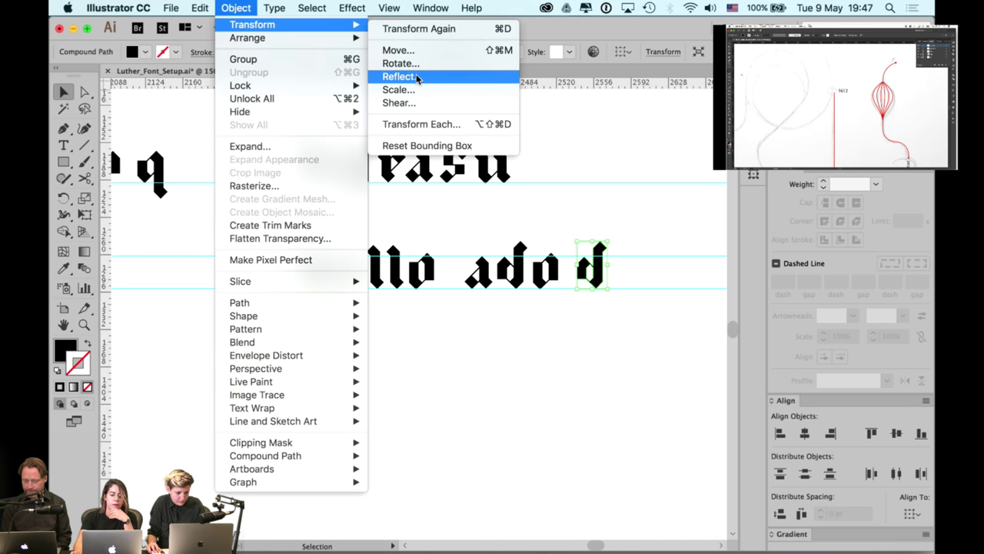
pyautogui.click(420, 73)
pyautogui.click(232, 297)
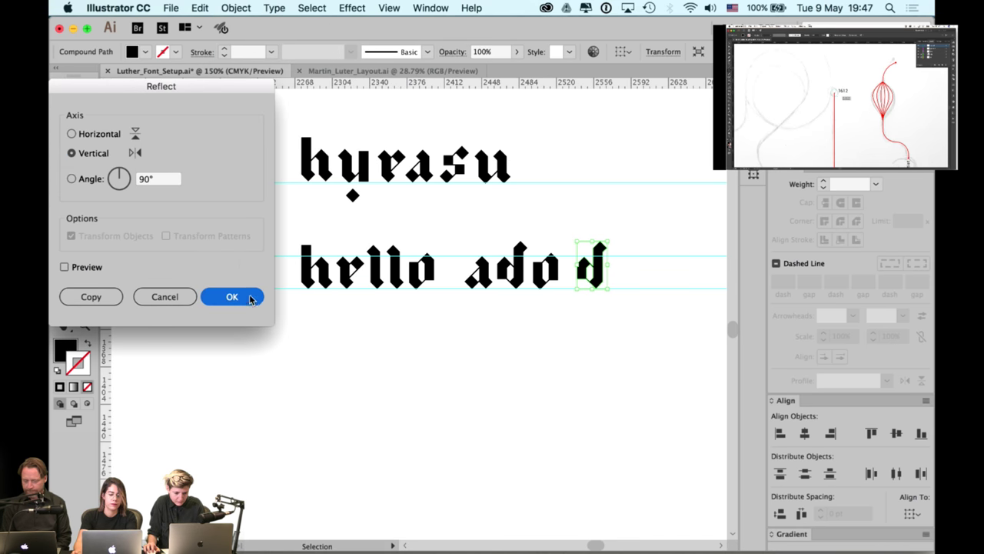
# Nudge the reflected b left until it sits close to the o
pyautogui.press('Left')
pyautogui.press('Left')
pyautogui.press('Left')
pyautogui.press('Left')
pyautogui.press('Left')
pyautogui.press('Left')
pyautogui.press('Left')
pyautogui.press('Left')
pyautogui.press('Left')
pyautogui.press('Left')
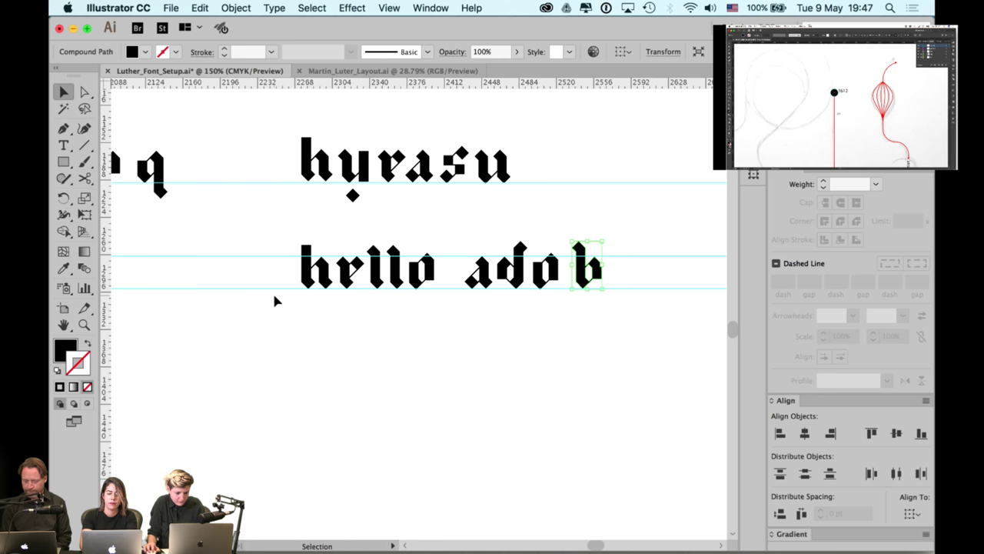
pyautogui.press('Left')
pyautogui.press('Left')
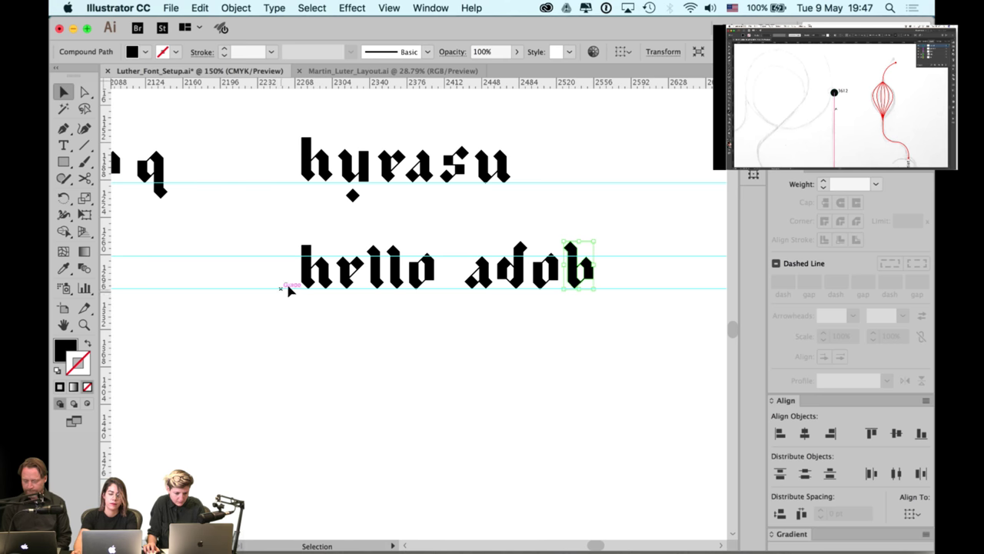
pyautogui.click(550, 220)
# Place a copy of hello's e after the b to complete the word adobe
pyautogui.moveTo(553, 220); pyautogui.dragTo(504, 219)
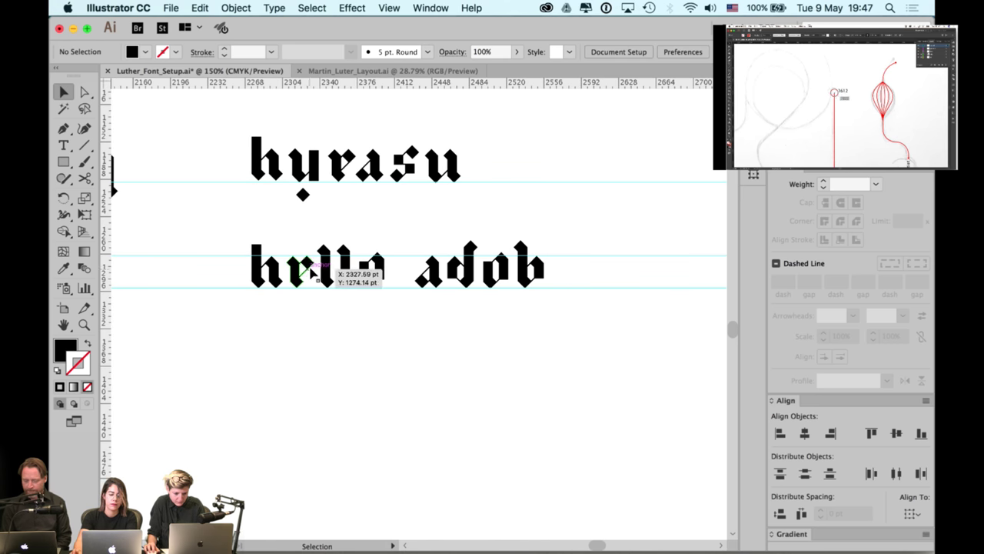
pyautogui.moveTo(304, 265); pyautogui.dragTo(567, 273)
pyautogui.click(587, 224)
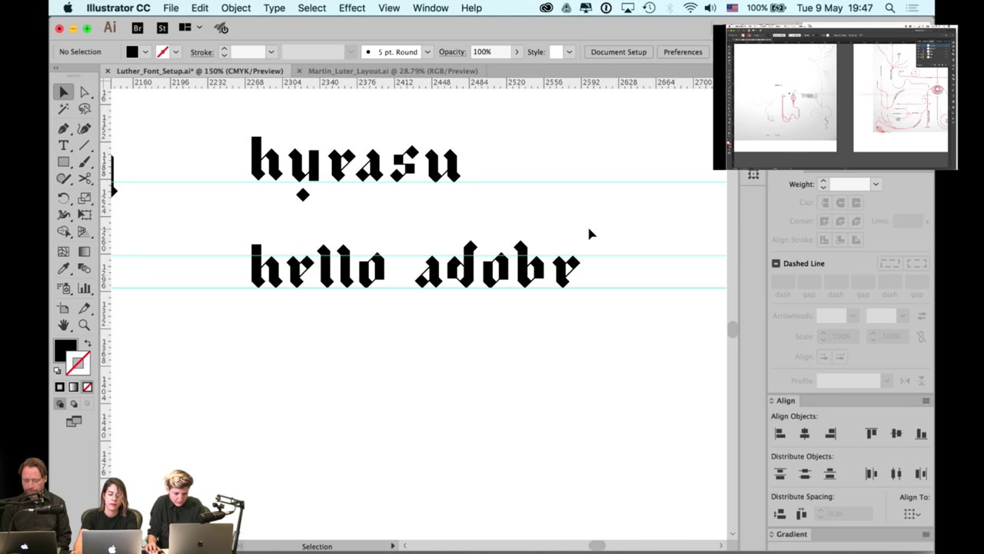
# Tighten the spacing between the b and the final e of adobe by moving the e left
pyautogui.moveTo(589, 234); pyautogui.dragTo(568, 230)
pyautogui.scroll(2, 563, 250)
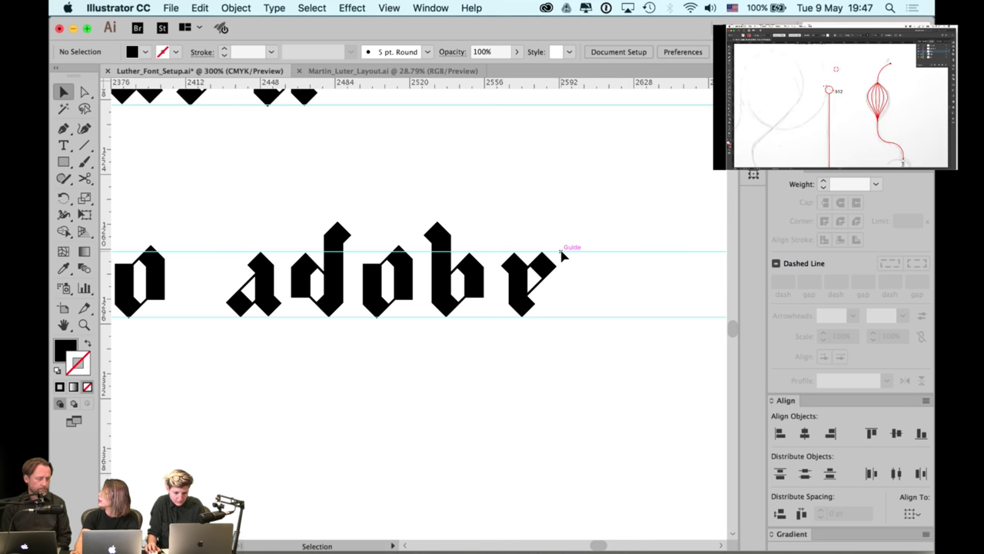
pyautogui.scroll(1, 562, 255)
pyautogui.scroll(2, 496, 269)
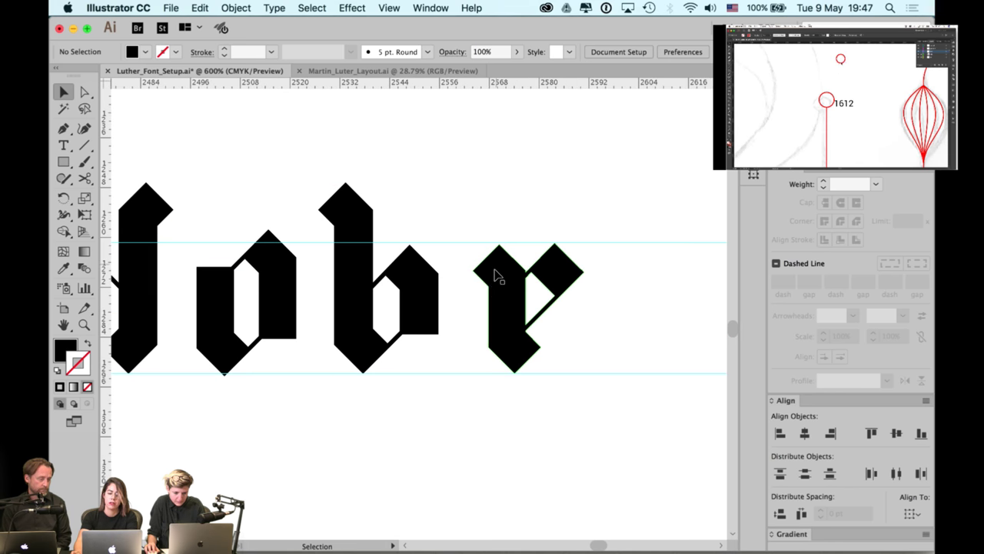
pyautogui.scroll(2, 497, 272)
pyautogui.moveTo(503, 281); pyautogui.dragTo(498, 282)
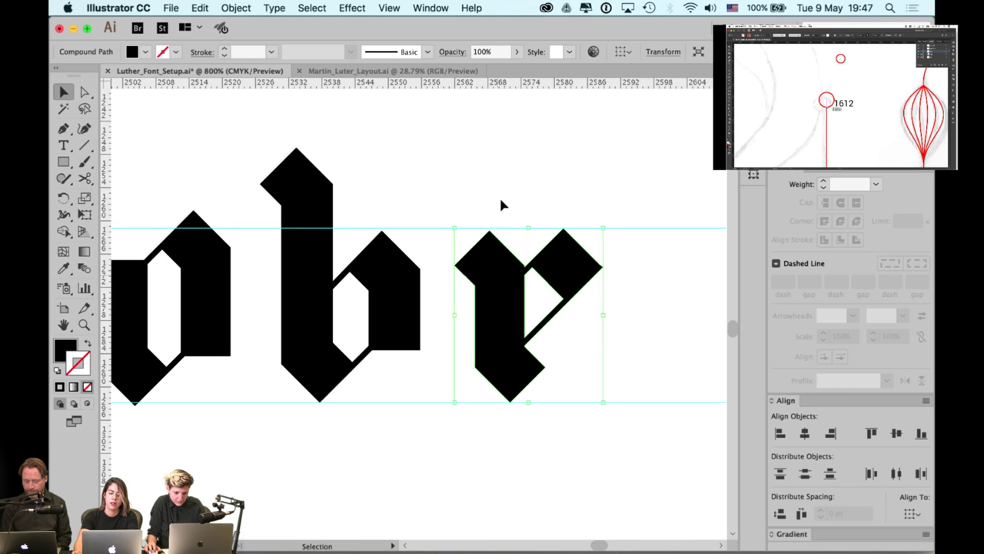
pyautogui.click(499, 195)
pyautogui.scroll(-1, 499, 261)
pyautogui.click(504, 290)
pyautogui.scroll(-2, 504, 290)
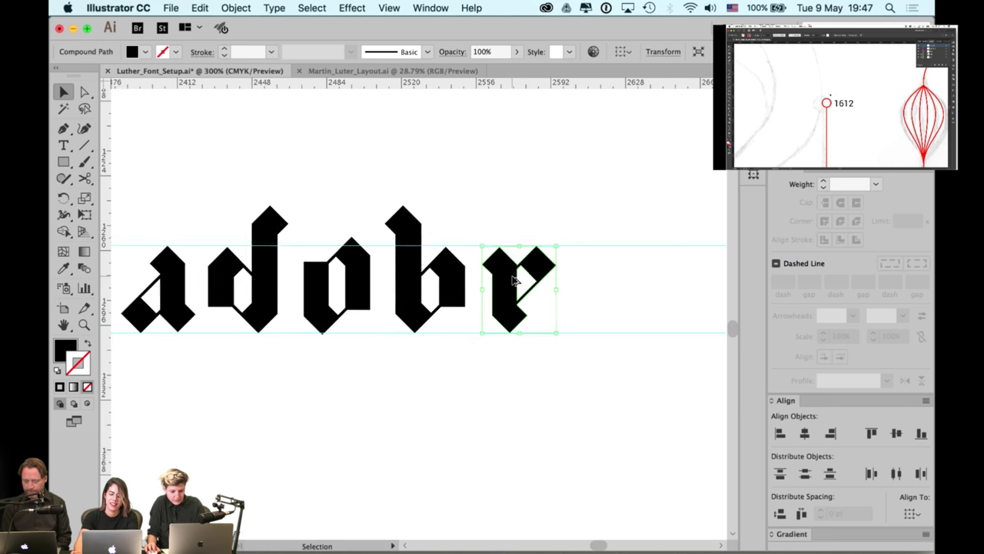
pyautogui.click(499, 227)
pyautogui.hscroll(-2, 530, 293)
pyautogui.click(529, 292)
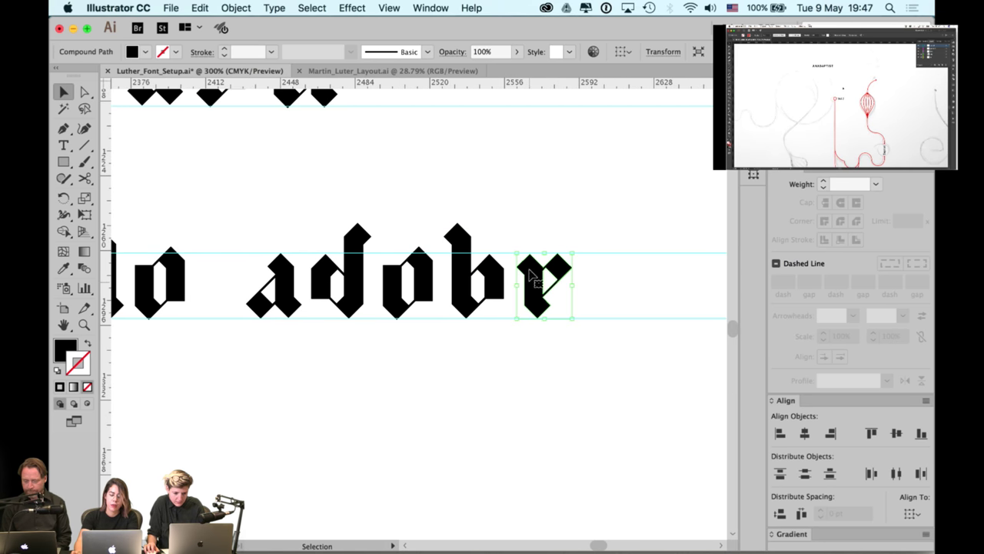
pyautogui.press('Left')
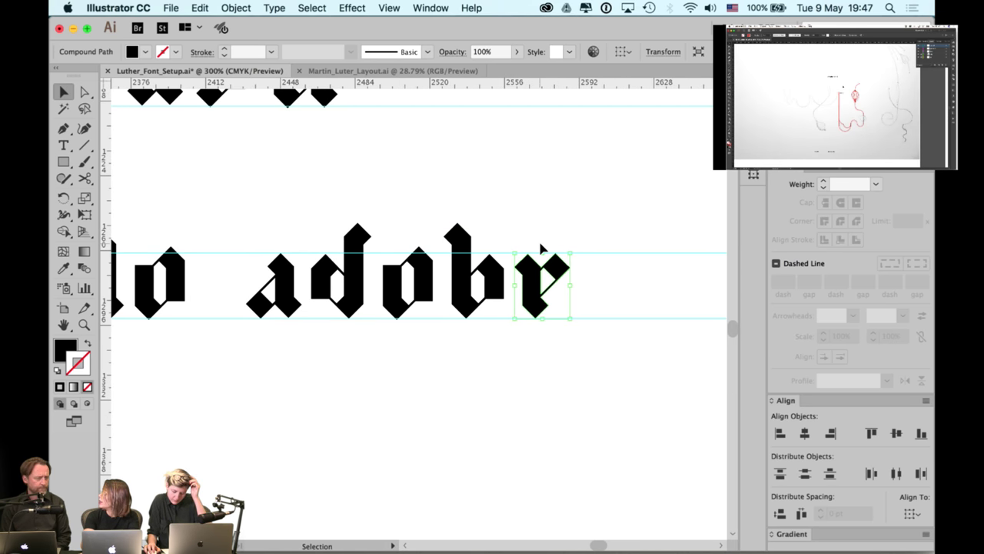
pyautogui.press('Right')
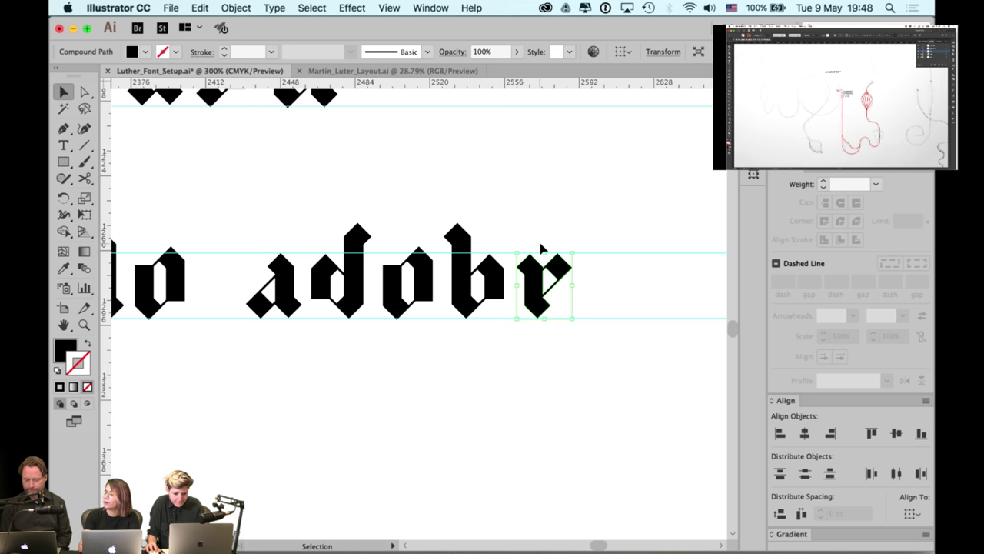
pyautogui.click(543, 183)
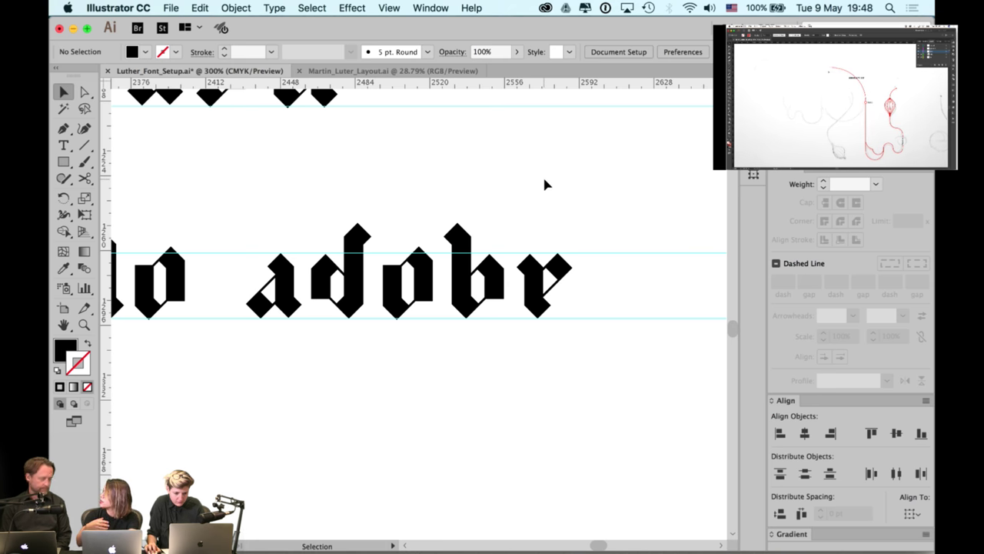
pyautogui.hscroll(-2, 559, 195)
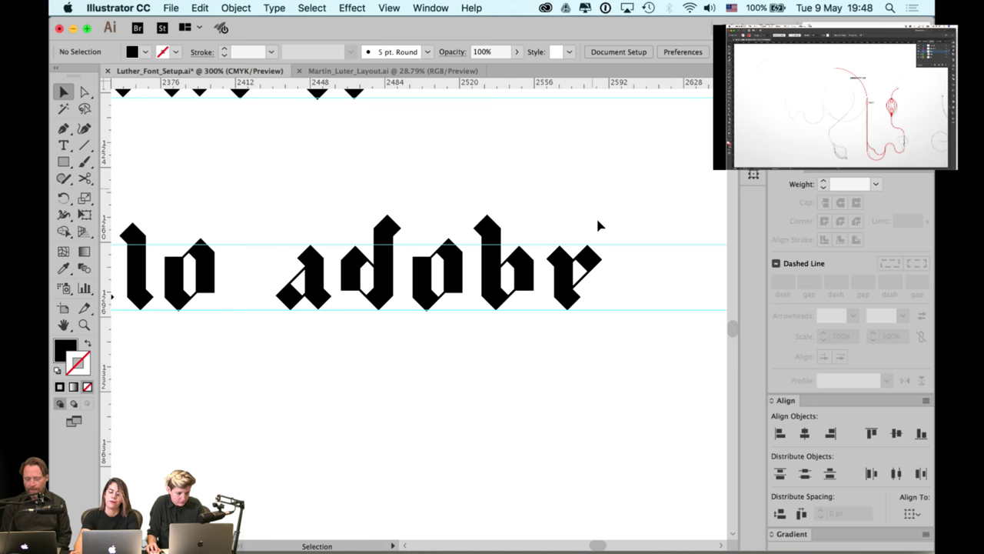
pyautogui.scroll(-2, 597, 223)
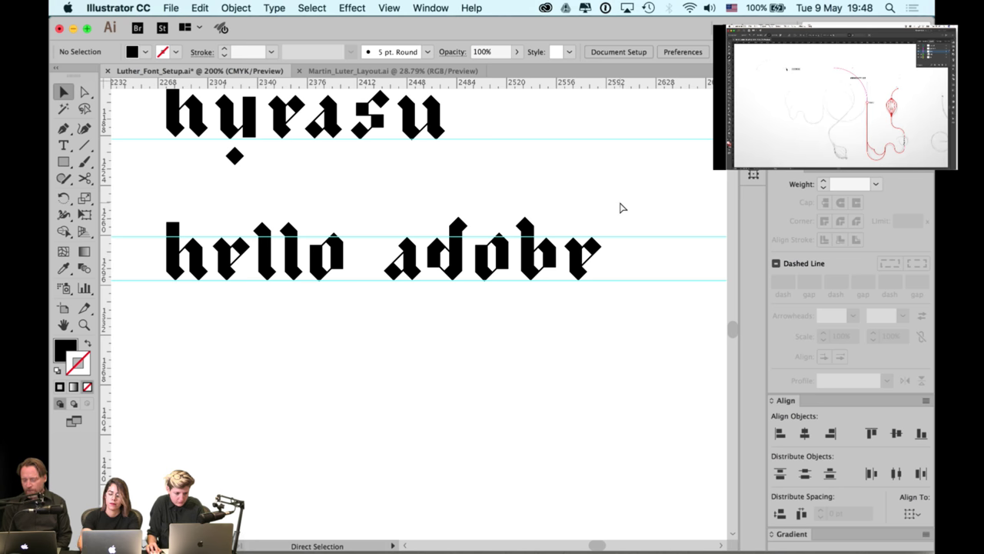
pyautogui.press('super+k')
pyautogui.press('Escape')
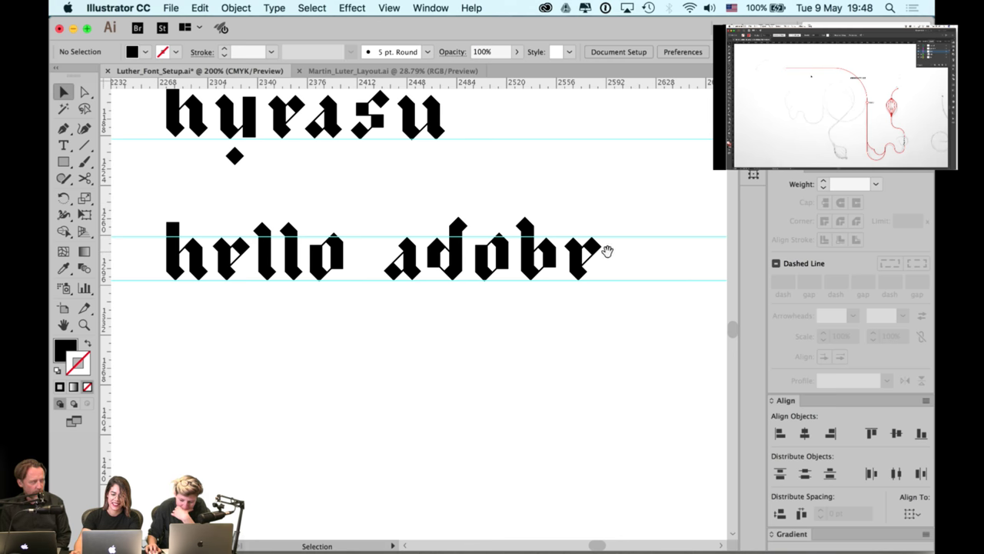
# Save the Luther_Font_Setup.ai document with the finished hello adobe lettering
pyautogui.moveTo(607, 241); pyautogui.dragTo(468, 213)
pyautogui.moveTo(575, 228); pyautogui.dragTo(540, 224)
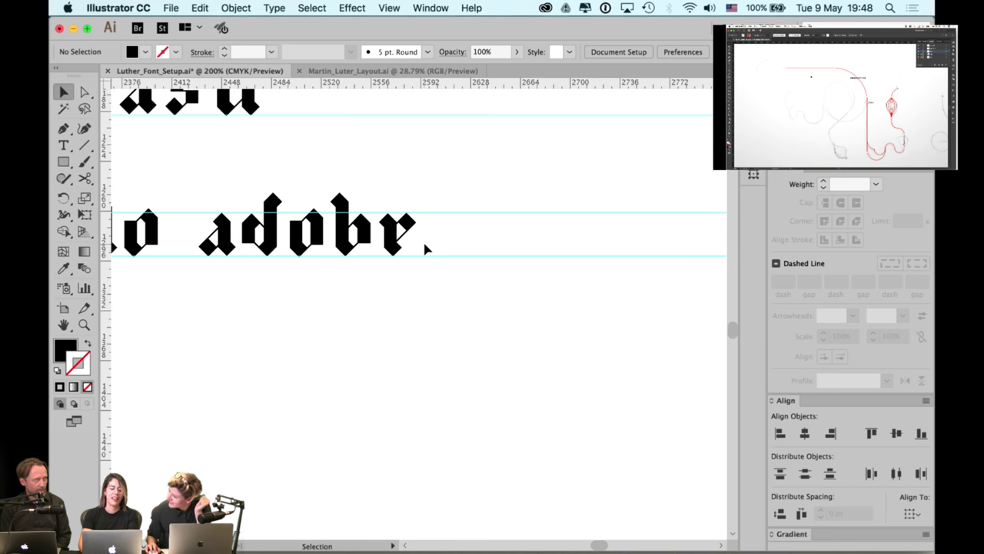
pyautogui.press('a')
pyautogui.press('v')
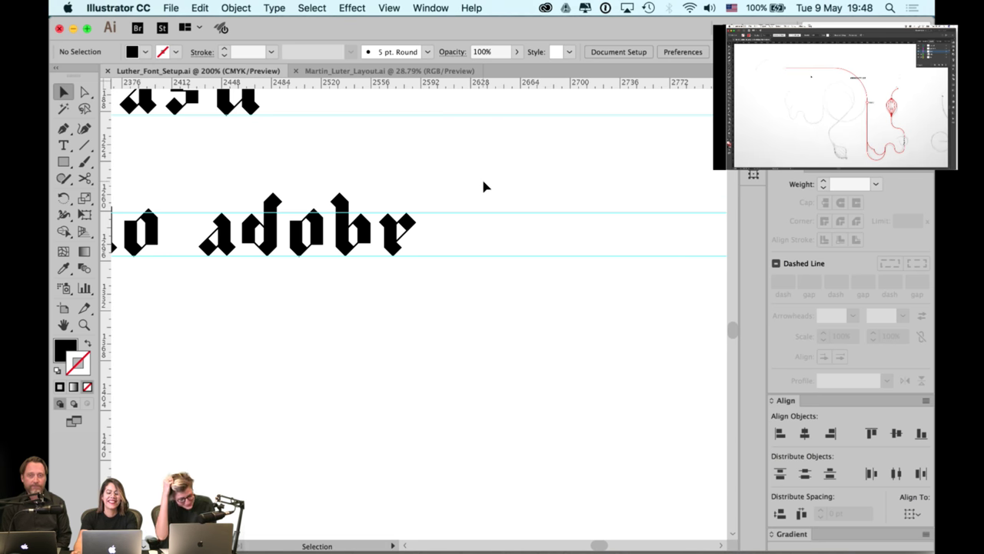
pyautogui.hscroll(2, 487, 170)
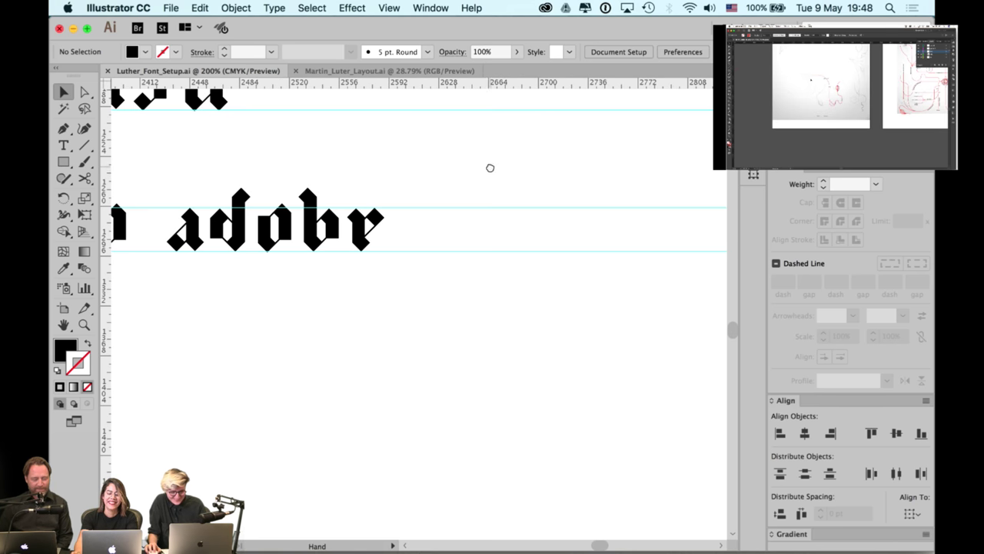
pyautogui.click(367, 222)
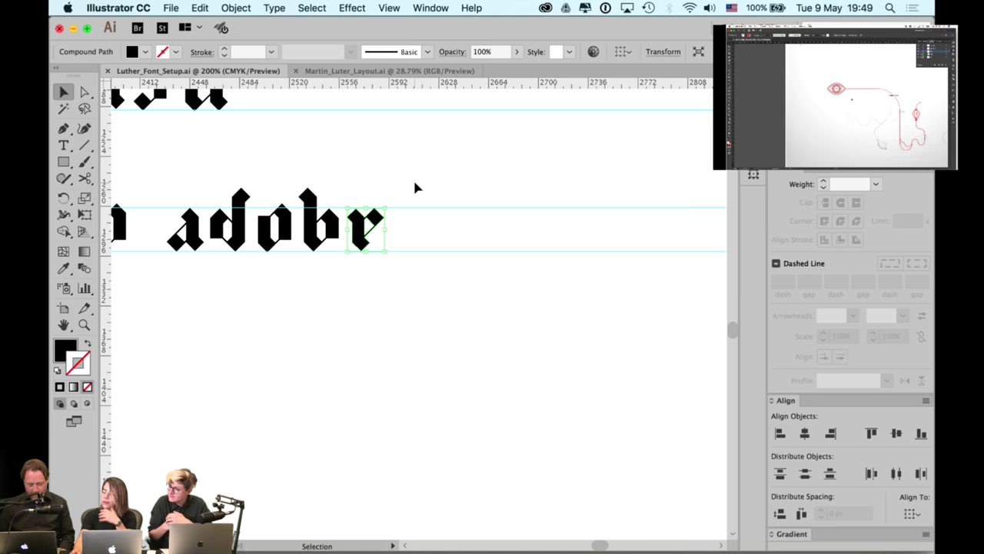
pyautogui.click(165, 8)
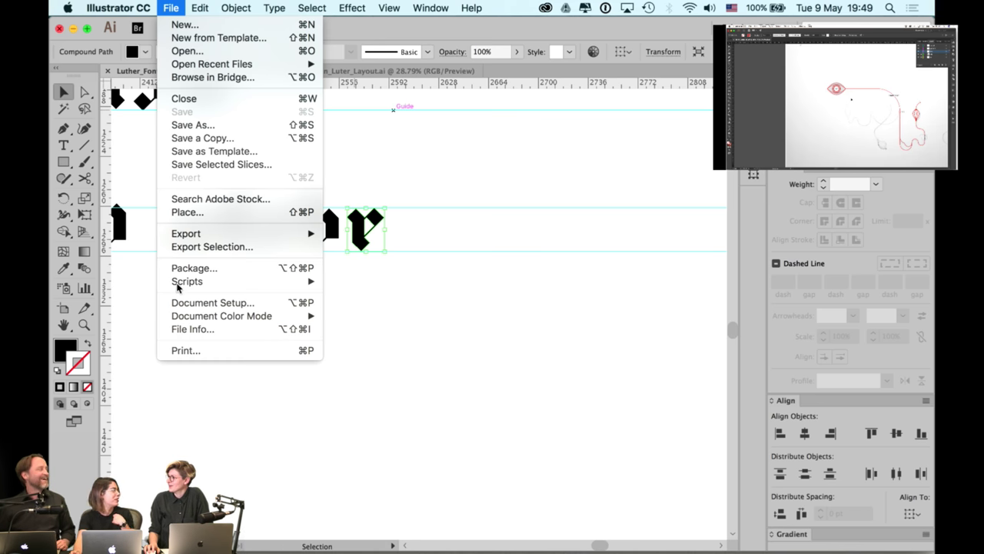
pyautogui.moveTo(180, 286)
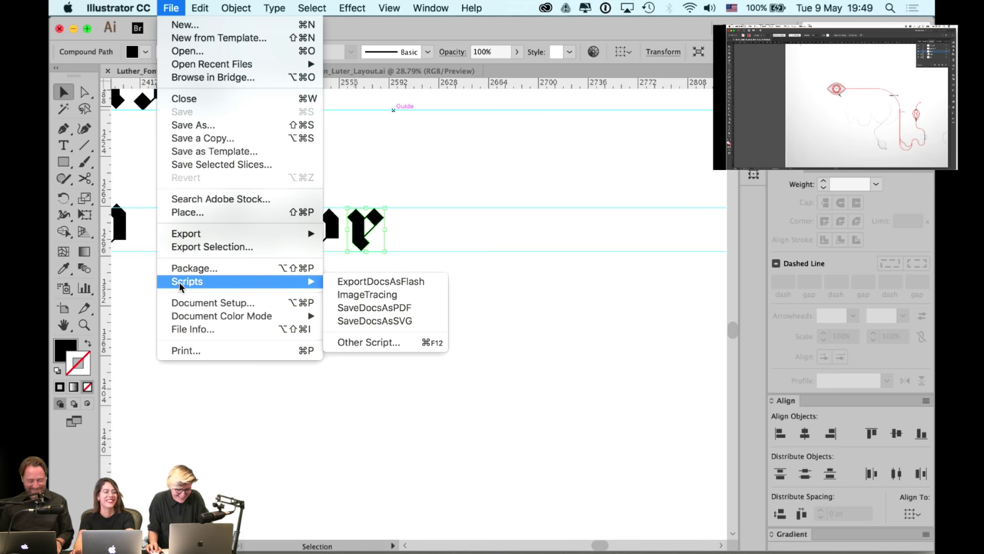
pyautogui.click(396, 166)
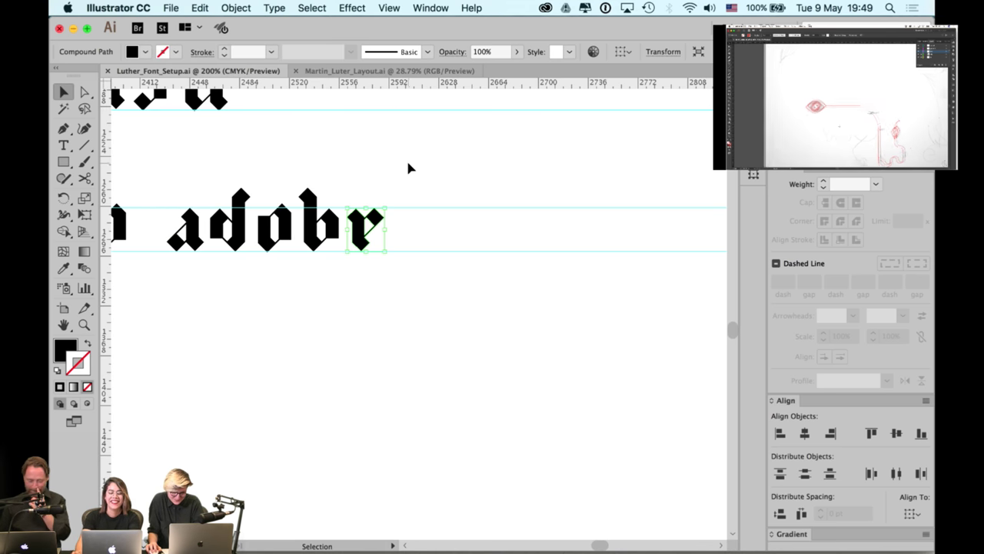
pyautogui.click(406, 158)
pyautogui.moveTo(332, 169); pyautogui.dragTo(409, 154)
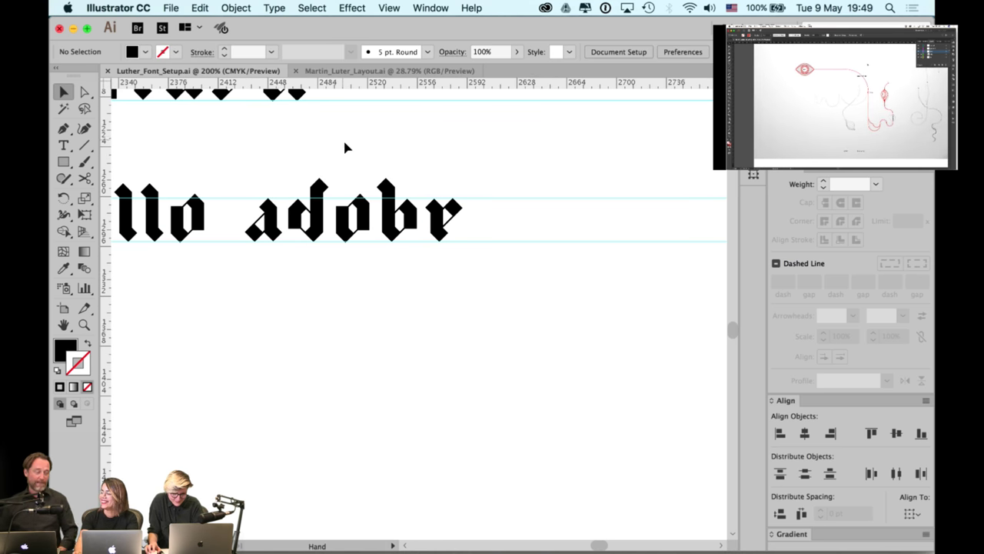
pyautogui.moveTo(346, 147); pyautogui.dragTo(454, 176)
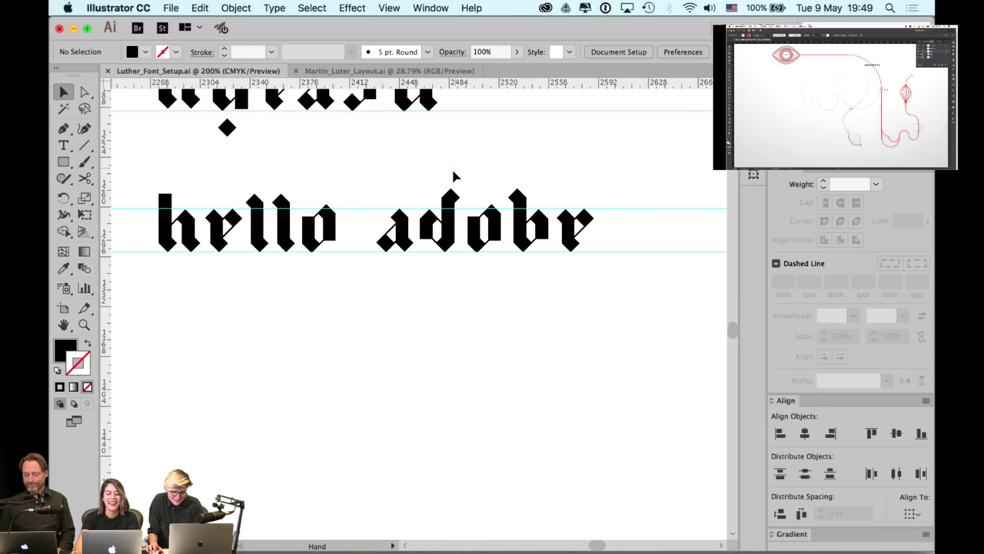
# Look up the Selection tool's shortcut in the keyboard shortcut settings and close them without changes
pyautogui.click(174, 8)
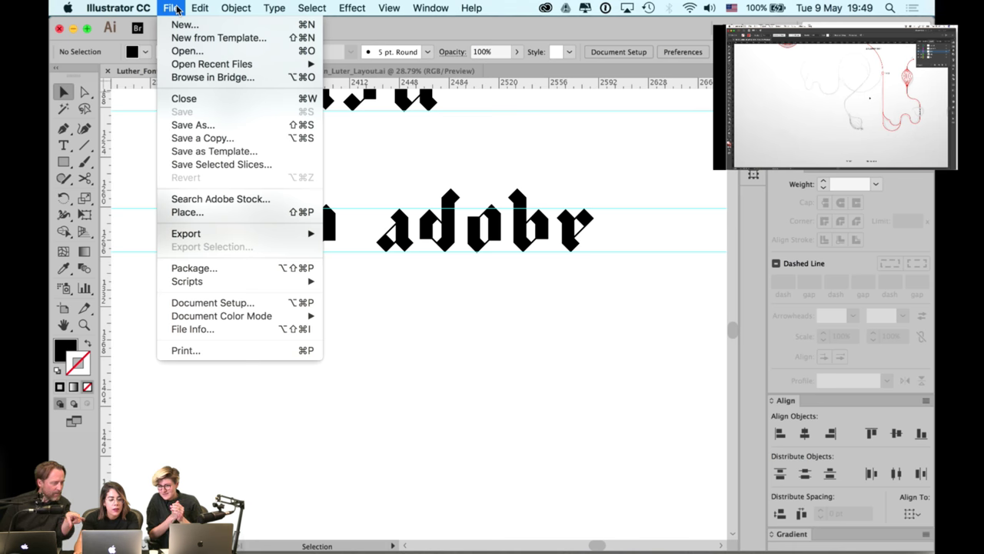
pyautogui.moveTo(198, 8)
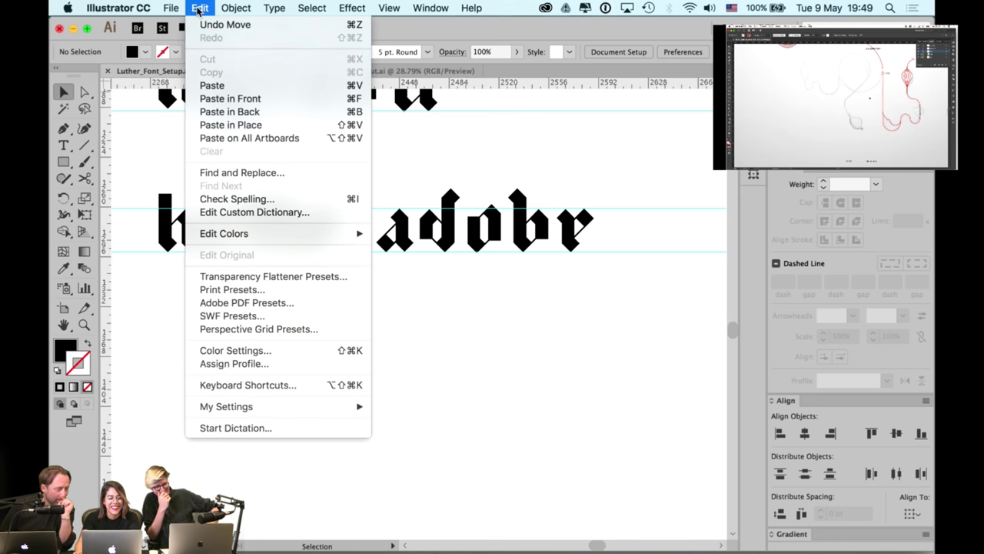
pyautogui.click(270, 388)
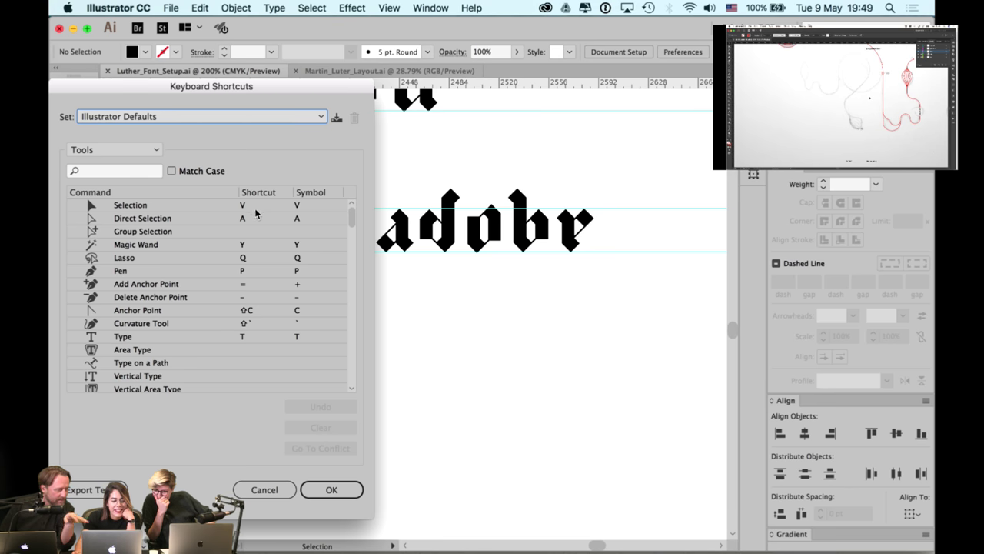
pyautogui.click(244, 206)
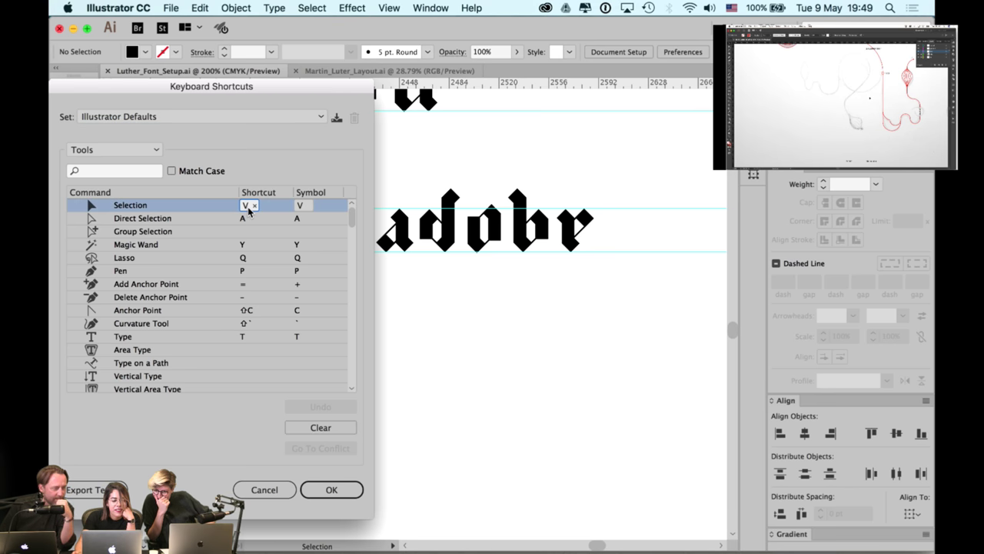
pyautogui.moveTo(245, 87); pyautogui.dragTo(390, 93)
pyautogui.click(419, 489)
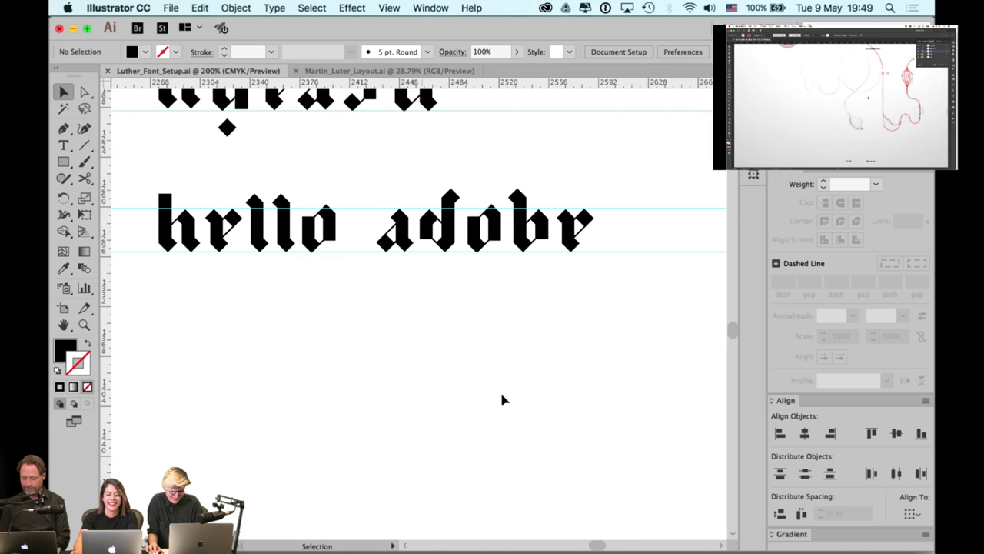
# Hide the guides running through the hyrasu and hello adobe lettering
pyautogui.scroll(2, 528, 263)
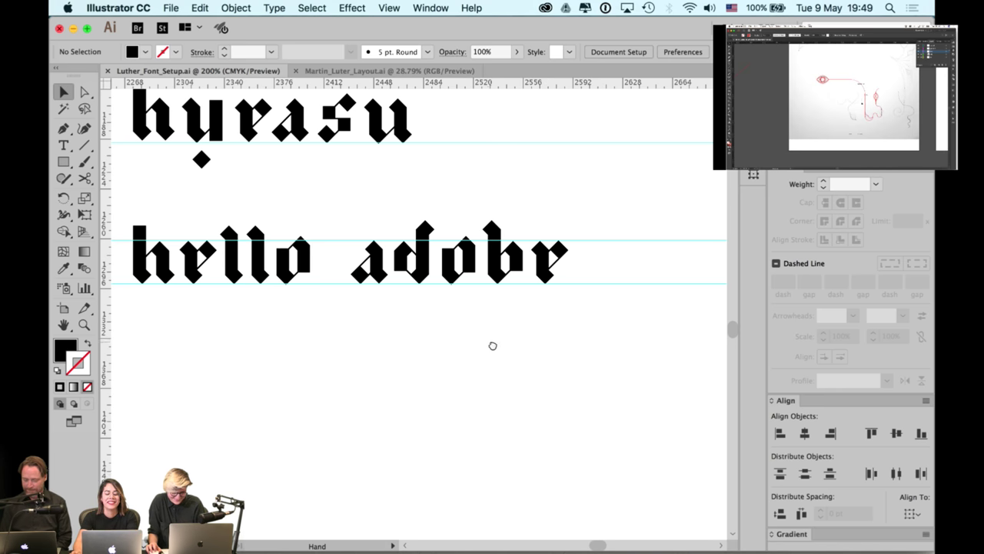
pyautogui.moveTo(493, 345); pyautogui.dragTo(466, 356)
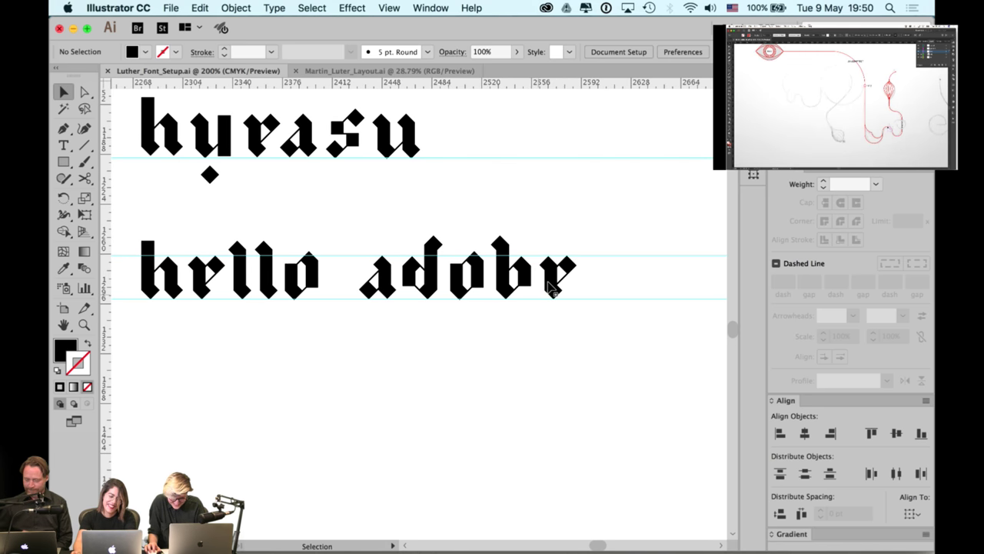
pyautogui.scroll(-1, 565, 243)
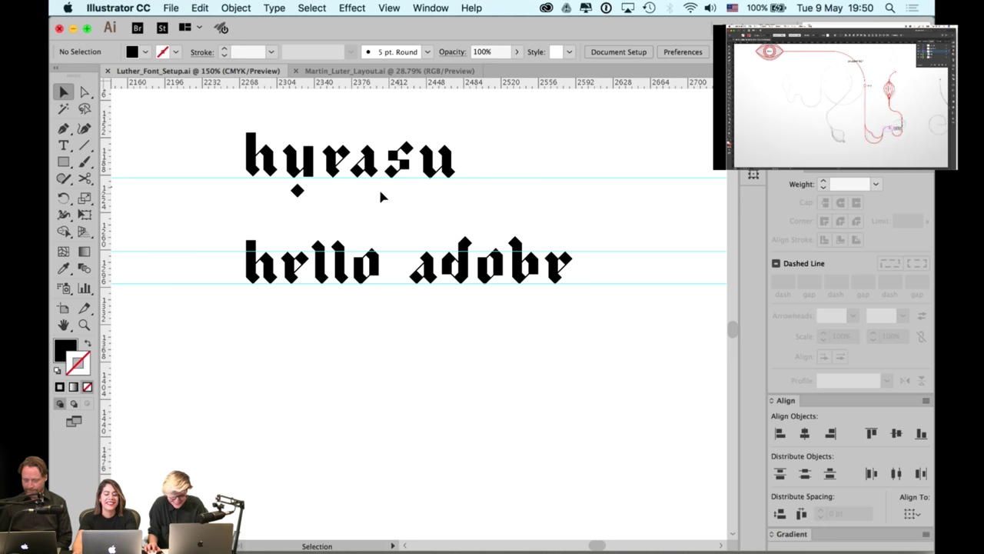
pyautogui.click(265, 263)
pyautogui.press('super+k')
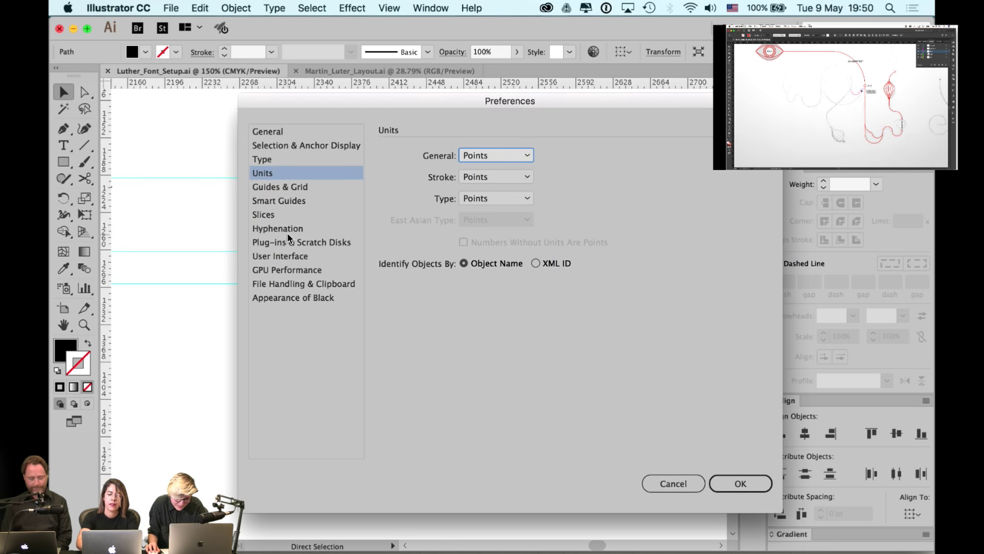
pyautogui.press('Escape')
pyautogui.press('super+;')
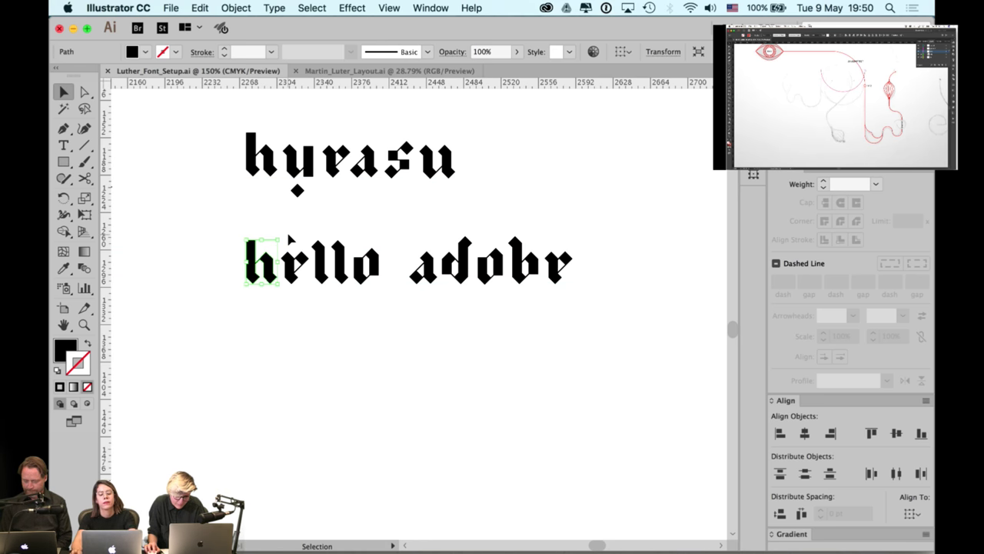
# Examine the shapes and spacing of the hello adobe letters without guides, both close up and as whole words
pyautogui.moveTo(391, 236); pyautogui.dragTo(346, 228)
pyautogui.scroll(2, 391, 243)
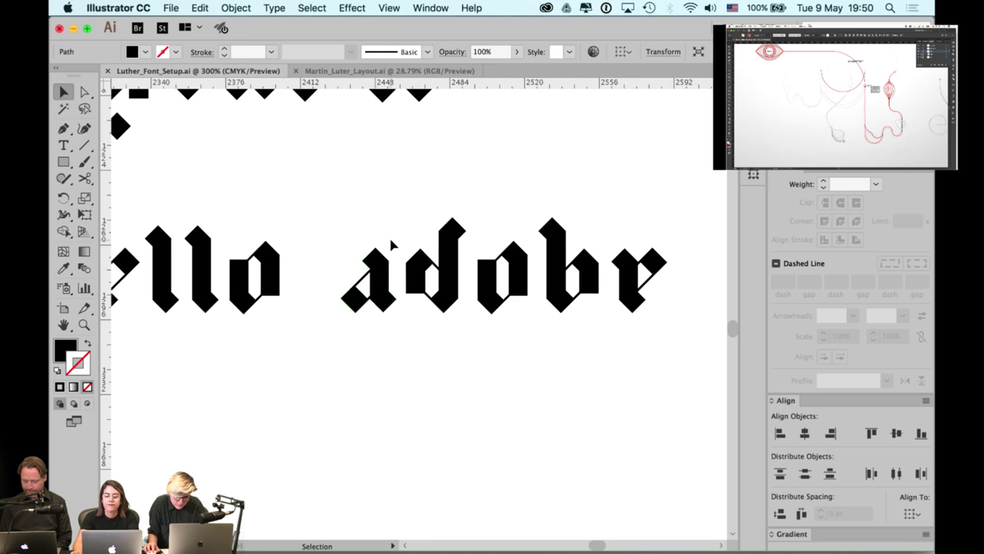
pyautogui.click(369, 273)
pyautogui.click(383, 213)
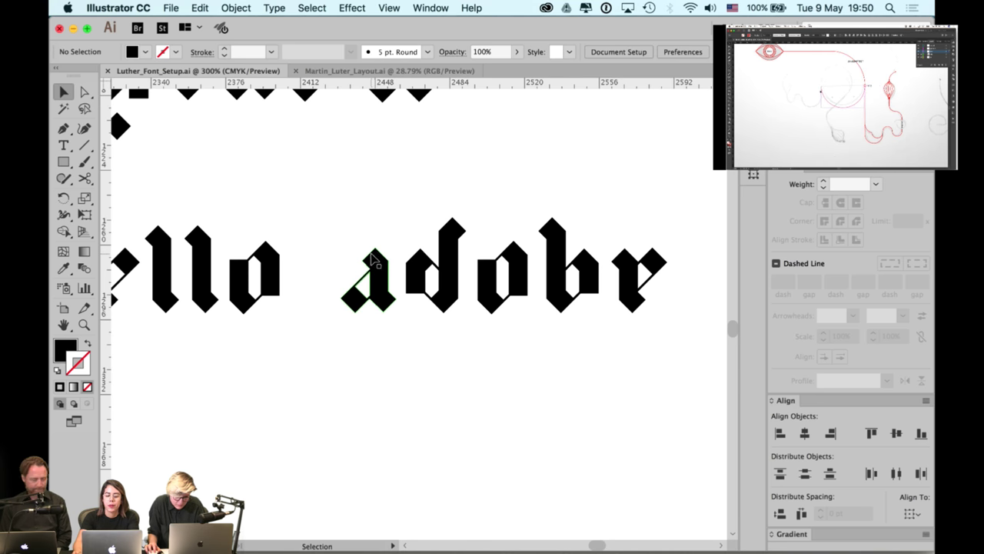
pyautogui.hscroll(-2, 441, 204)
pyautogui.scroll(-1, 440, 204)
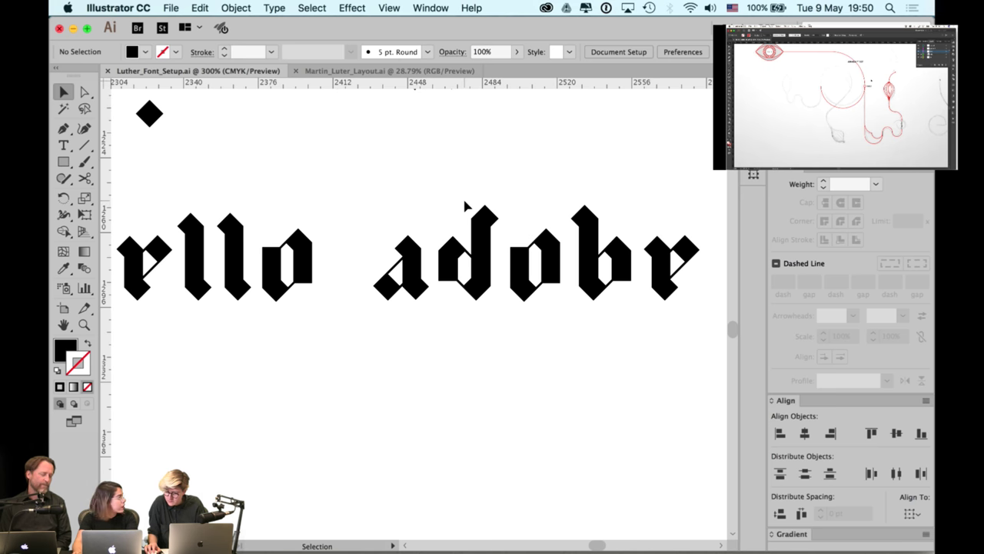
pyautogui.scroll(-1, 475, 219)
pyautogui.moveTo(454, 196); pyautogui.dragTo(441, 198)
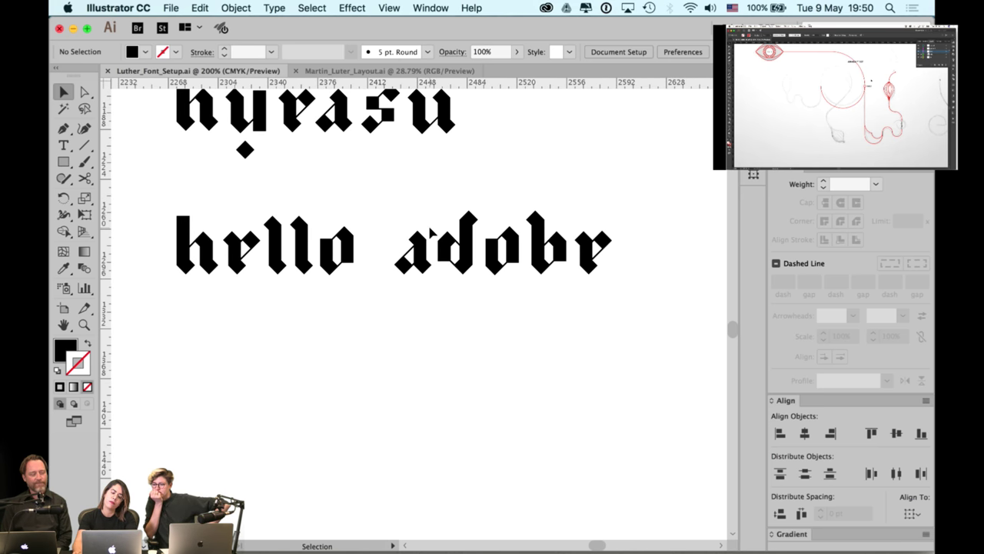
pyautogui.moveTo(415, 233); pyautogui.dragTo(416, 243)
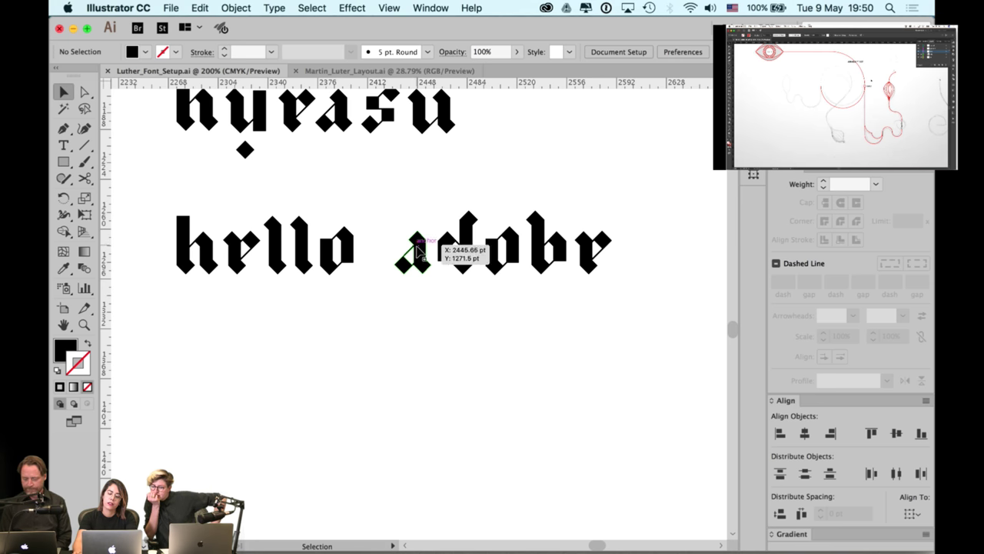
# Ungroup the o in adobe and place a copy of its parts directly below the word
pyautogui.hscroll(1, 512, 250)
pyautogui.scroll(2, 497, 250)
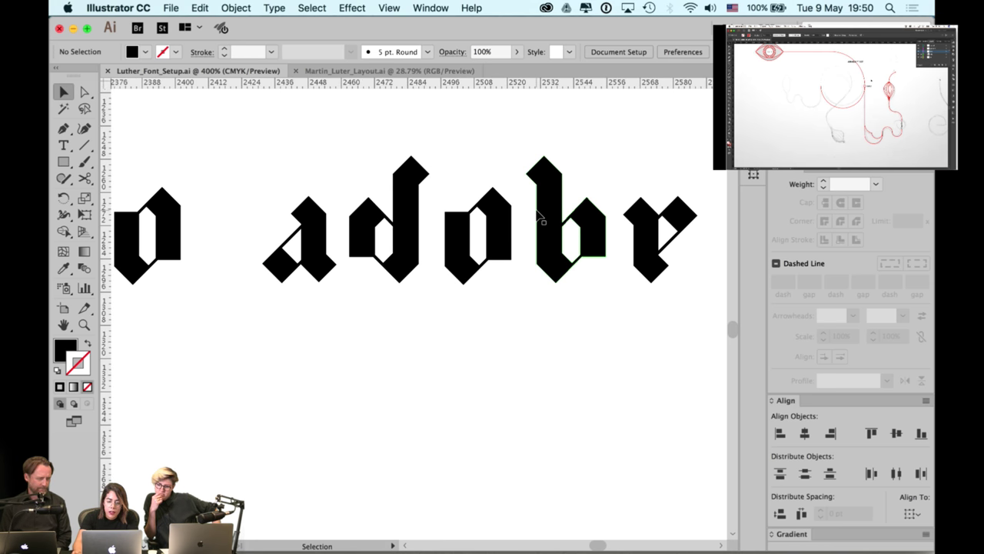
pyautogui.keyDown('super'); pyautogui.click(496, 212); pyautogui.keyUp('super')
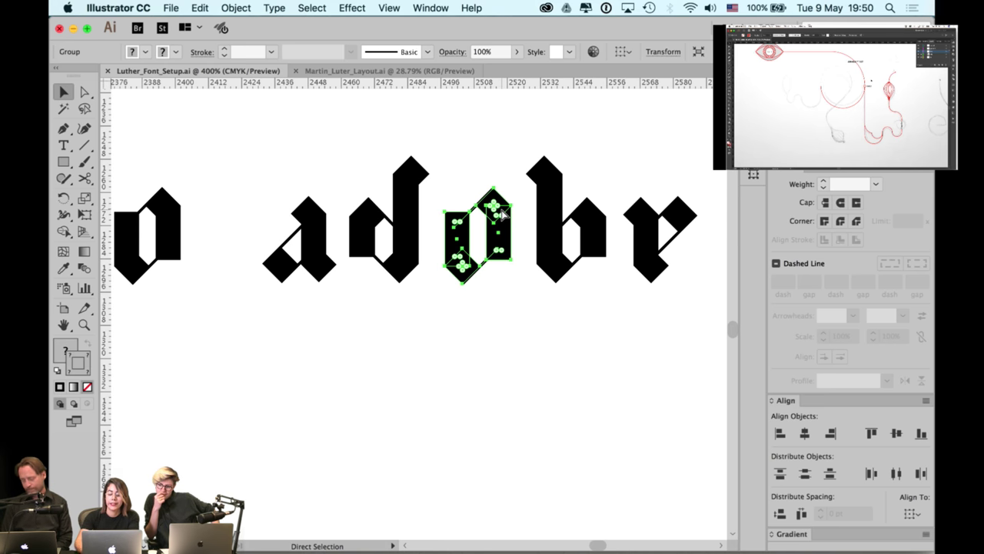
pyautogui.press('super+shift+g')
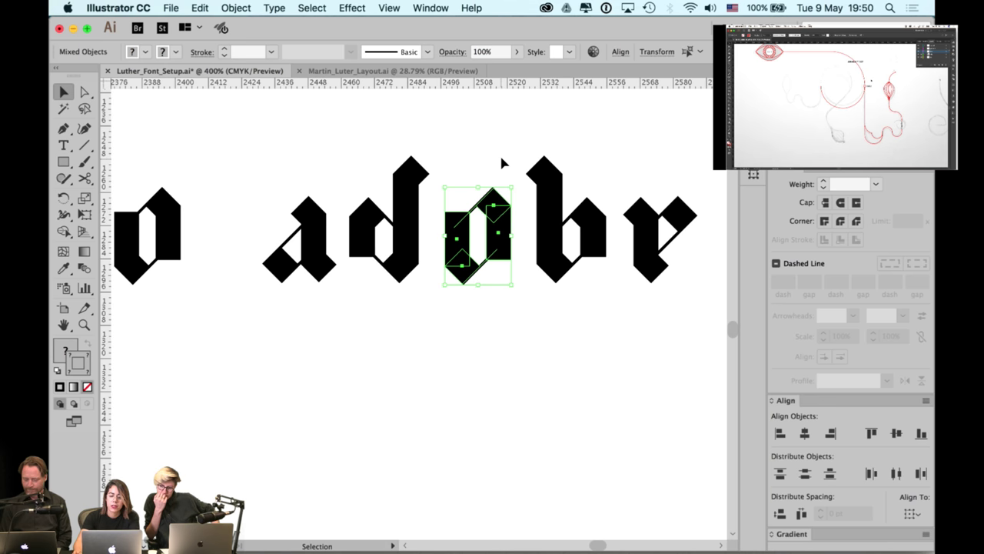
pyautogui.click(503, 160)
pyautogui.moveTo(507, 168); pyautogui.dragTo(466, 266)
pyautogui.moveTo(467, 252); pyautogui.dragTo(485, 366)
pyautogui.click(552, 291)
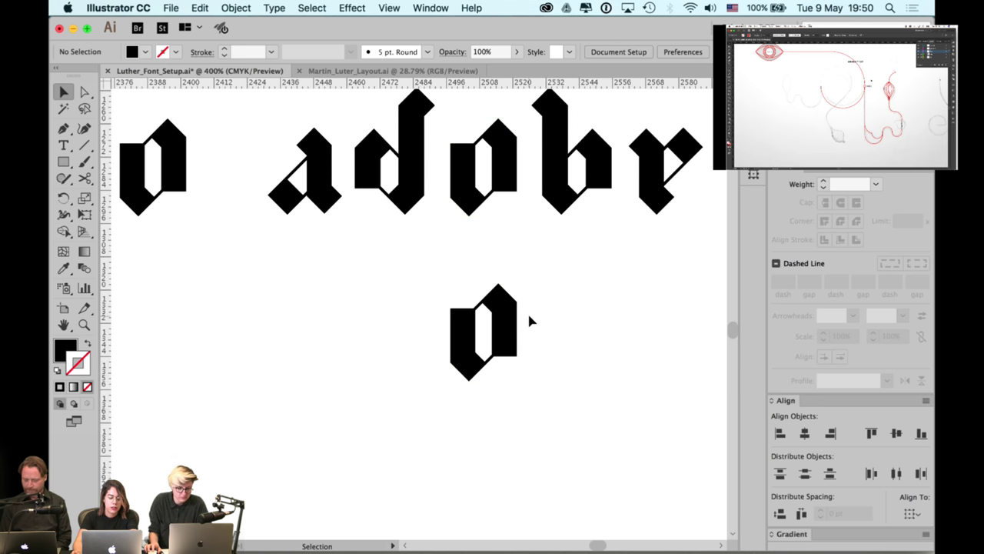
# Shorten the left stem of the copied o by moving its two upper anchor points down
pyautogui.scroll(2, 529, 321)
pyautogui.click(483, 266)
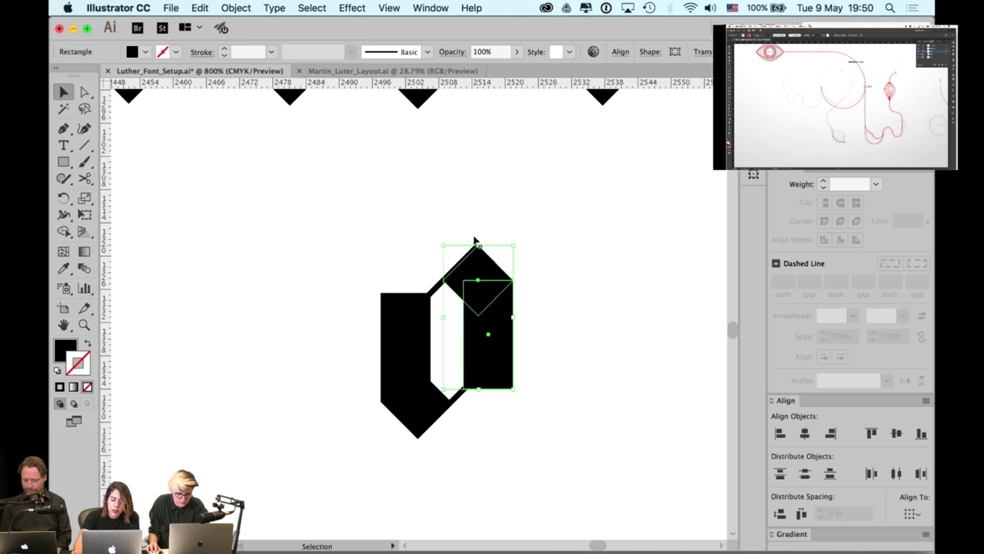
pyautogui.press('super+shift+a')
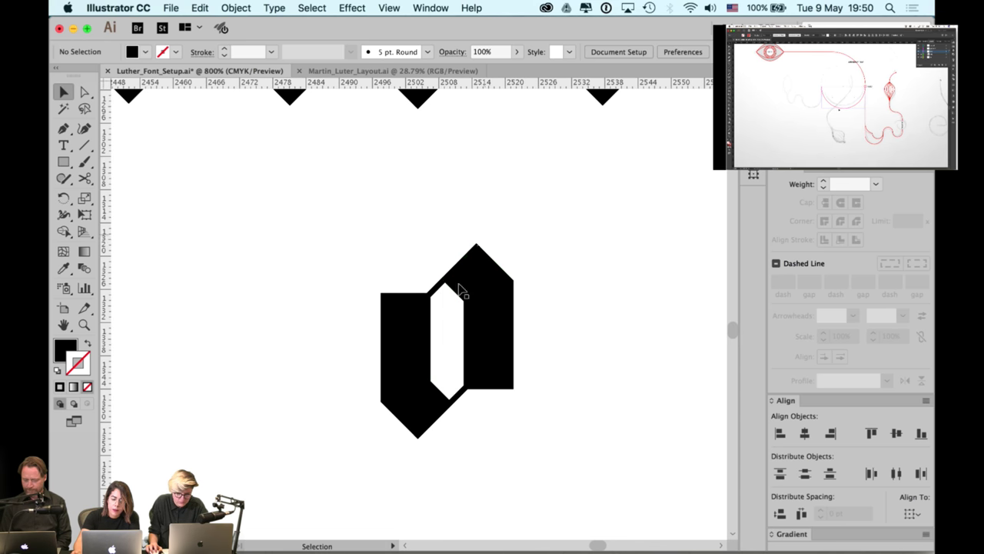
pyautogui.click(437, 285)
pyautogui.press('super+shift+a')
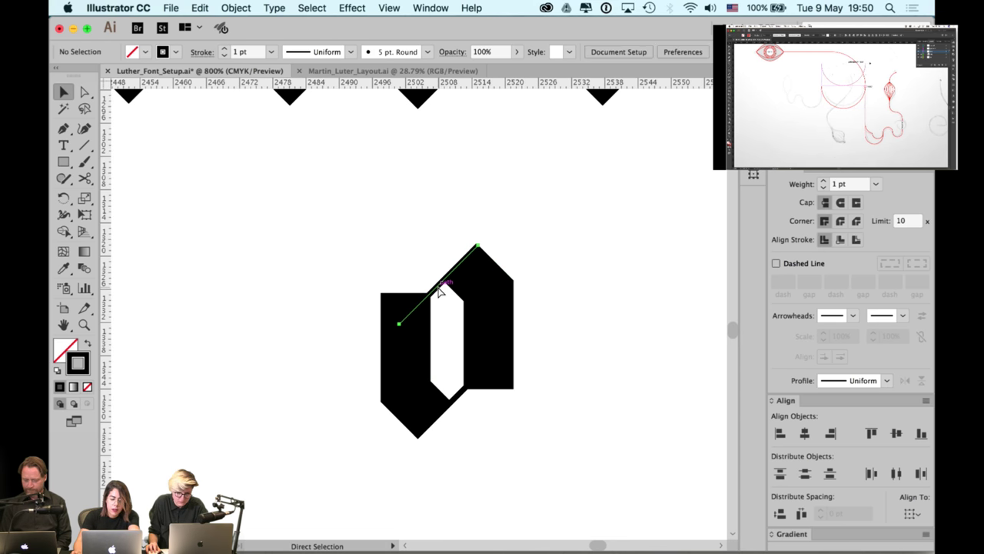
pyautogui.press('a')
pyautogui.moveTo(359, 286); pyautogui.dragTo(434, 306)
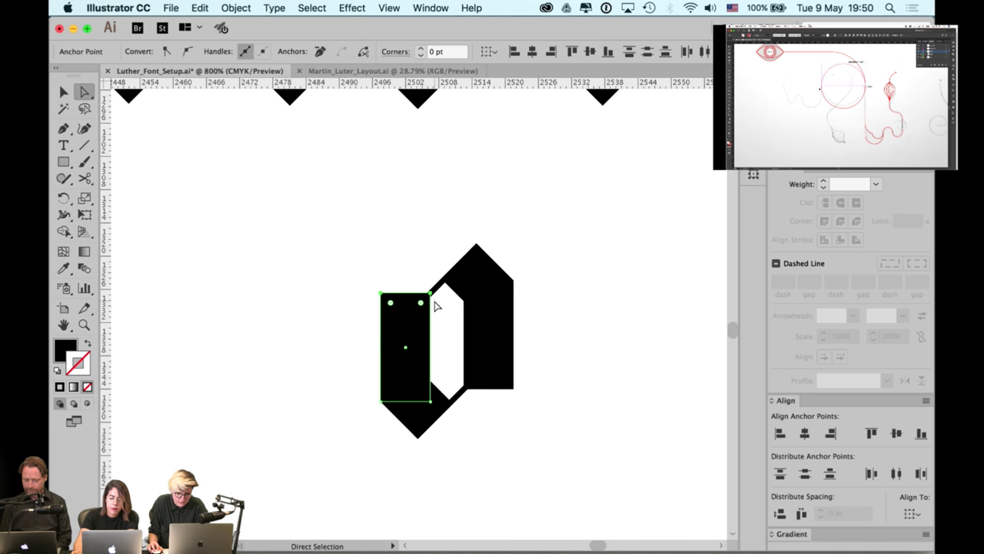
pyautogui.press('Down')
pyautogui.press('Down')
pyautogui.press('super+shift+a')
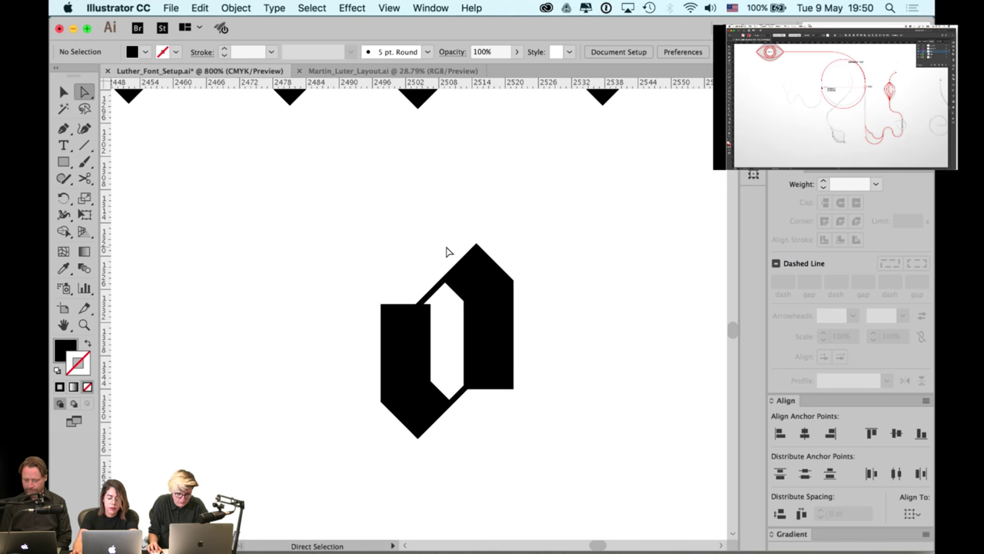
# Show the outlines and shorten the right stem of the copied o by moving its two lower anchor points up
pyautogui.press('v')
pyautogui.scroll(1, 485, 272)
pyautogui.click(485, 281)
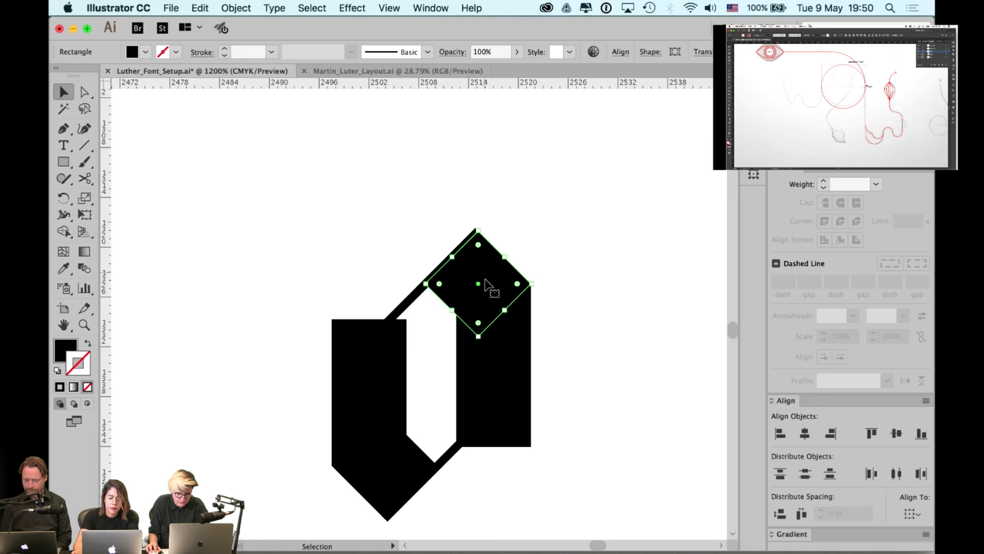
pyautogui.keyDown('shift'); pyautogui.click(494, 356); pyautogui.keyUp('shift')
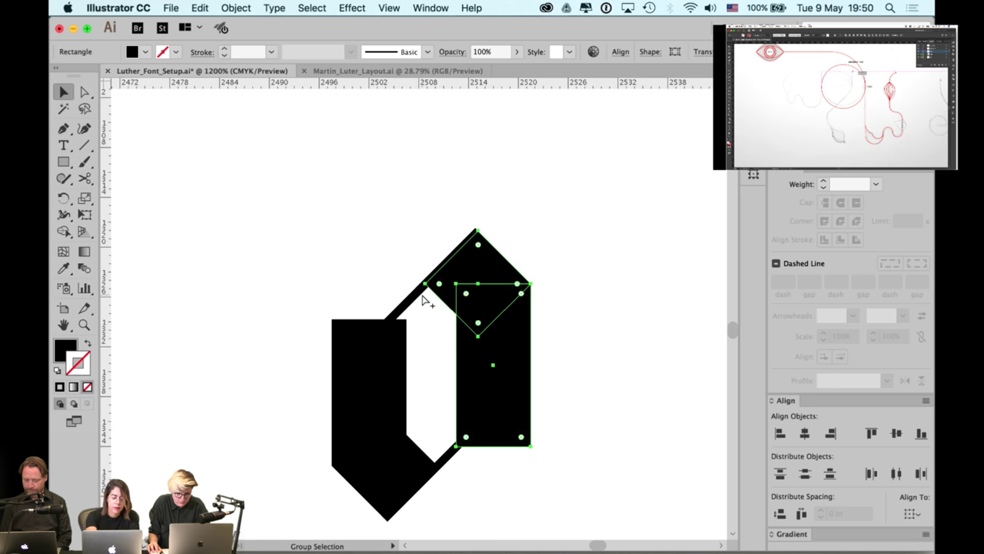
pyautogui.click(422, 295)
pyautogui.press('super+y')
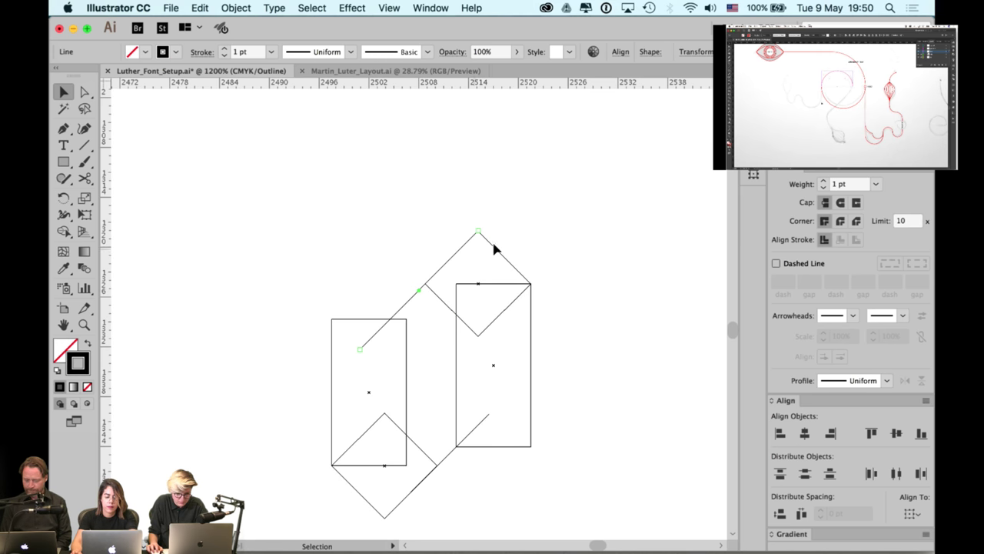
pyautogui.click(611, 346)
pyautogui.press('a')
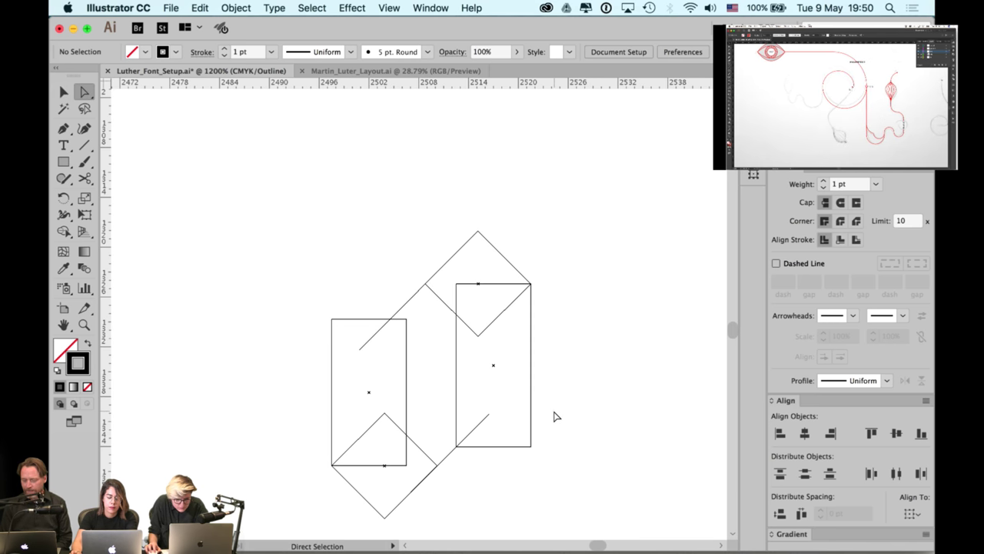
pyautogui.press('v')
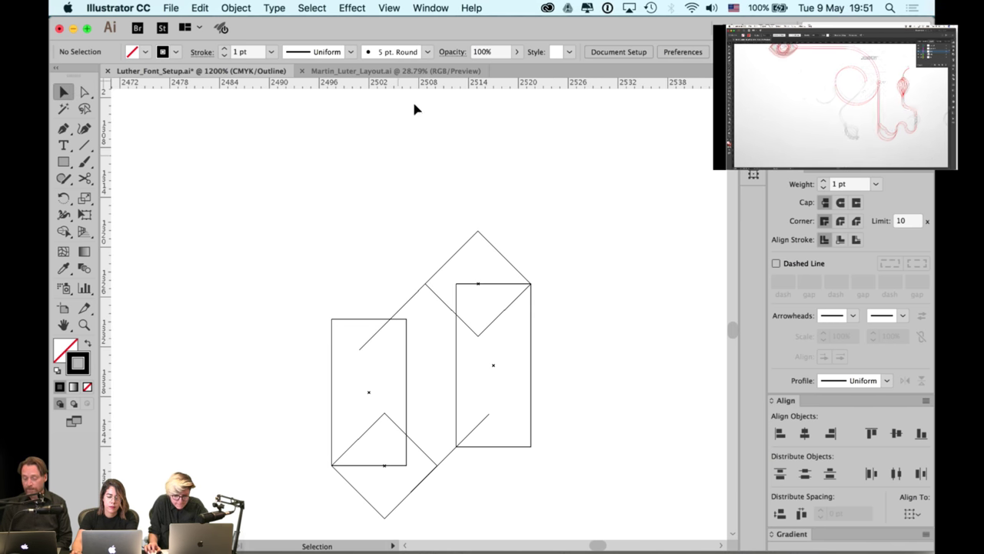
pyautogui.press('a')
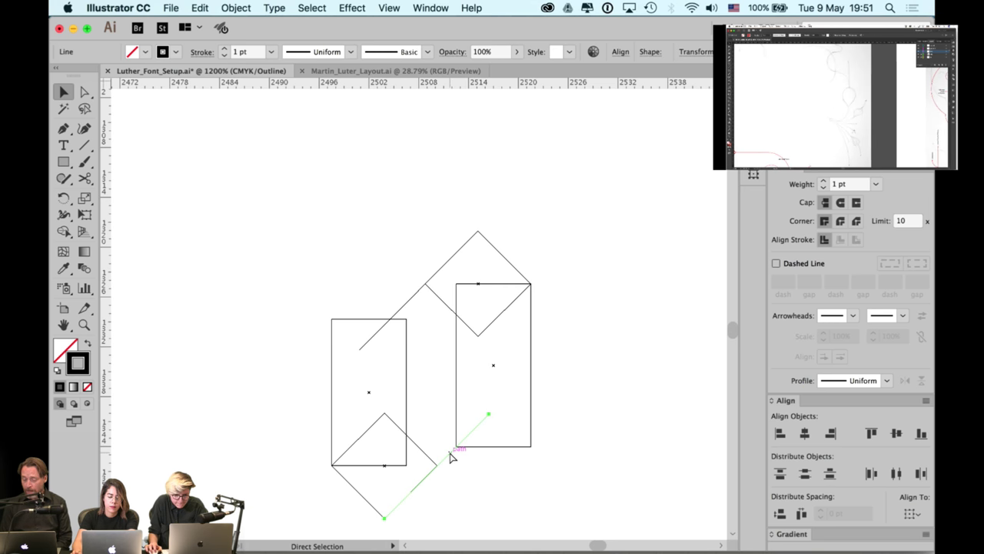
pyautogui.moveTo(449, 441); pyautogui.dragTo(555, 457)
pyautogui.press('Up')
pyautogui.press('Up')
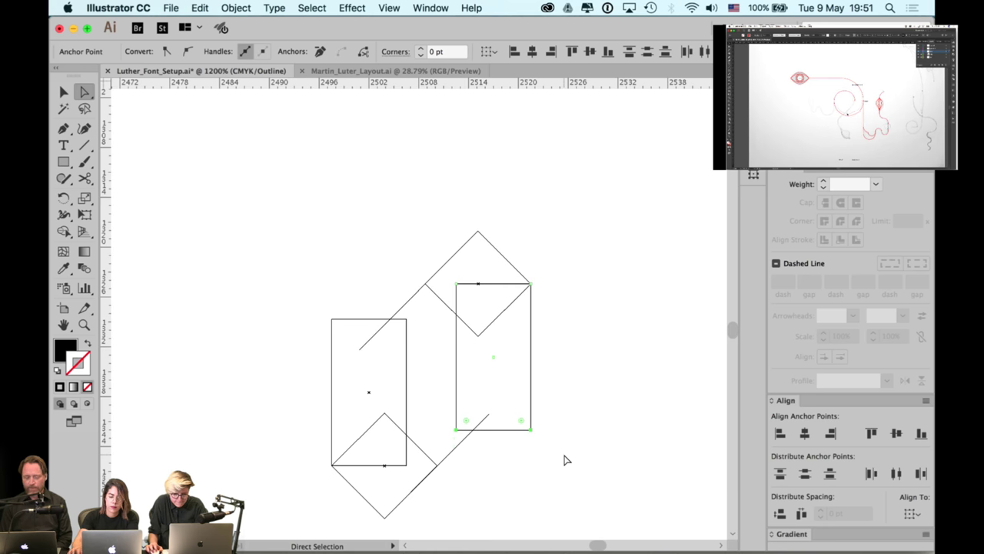
pyautogui.press('v')
pyautogui.click(636, 331)
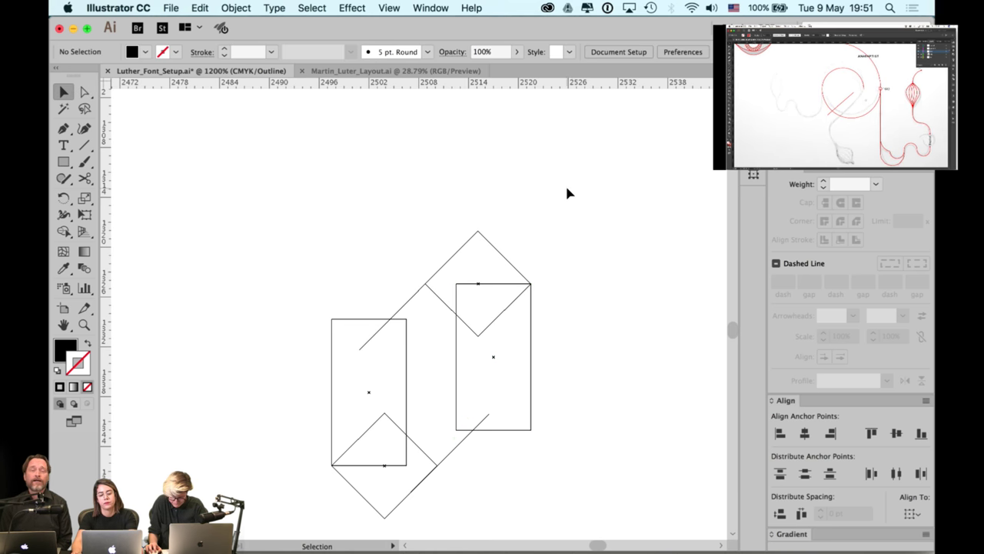
# Move the copied o's right stem, top diamond and upper diagonal line down together and return to the filled preview
pyautogui.moveTo(567, 192); pyautogui.dragTo(480, 355)
pyautogui.press('super+y')
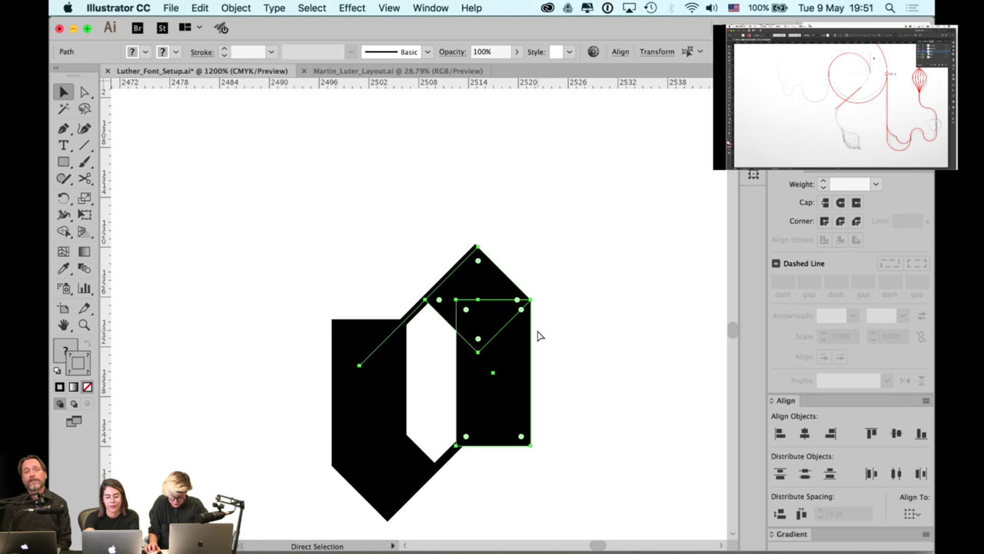
pyautogui.press('super+minus')
pyautogui.press('super+minus')
pyautogui.press('super+minus')
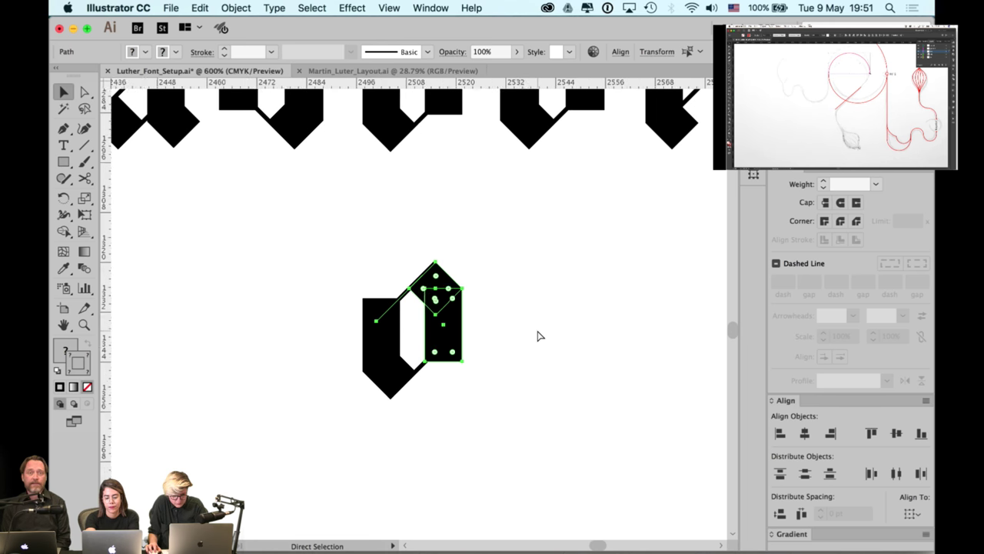
pyautogui.click(538, 332)
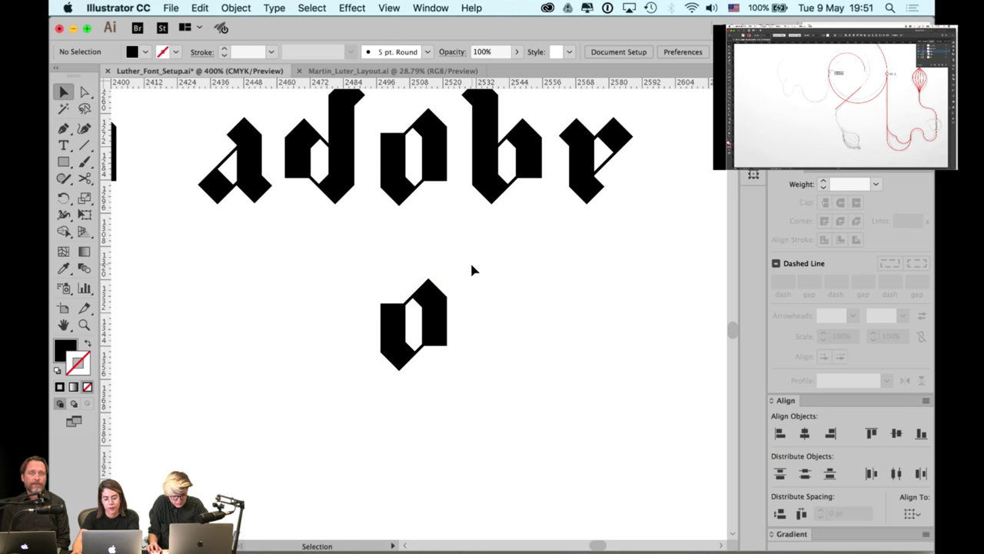
# Group the parts of the shortened o below the word
pyautogui.moveTo(472, 263); pyautogui.dragTo(376, 379)
pyautogui.press('a')
pyautogui.press('v')
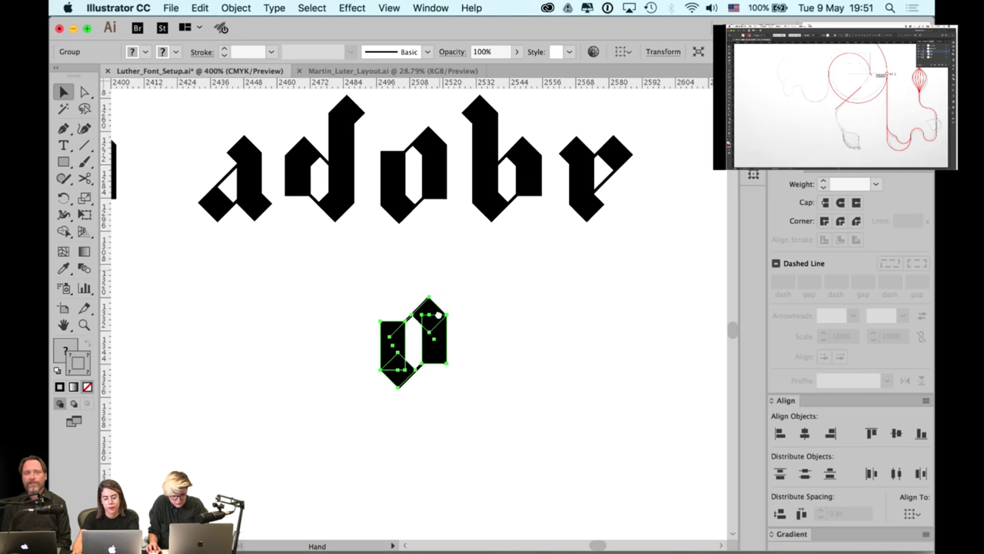
pyautogui.scroll(3, 432, 241)
pyautogui.click(433, 241)
pyautogui.press('a')
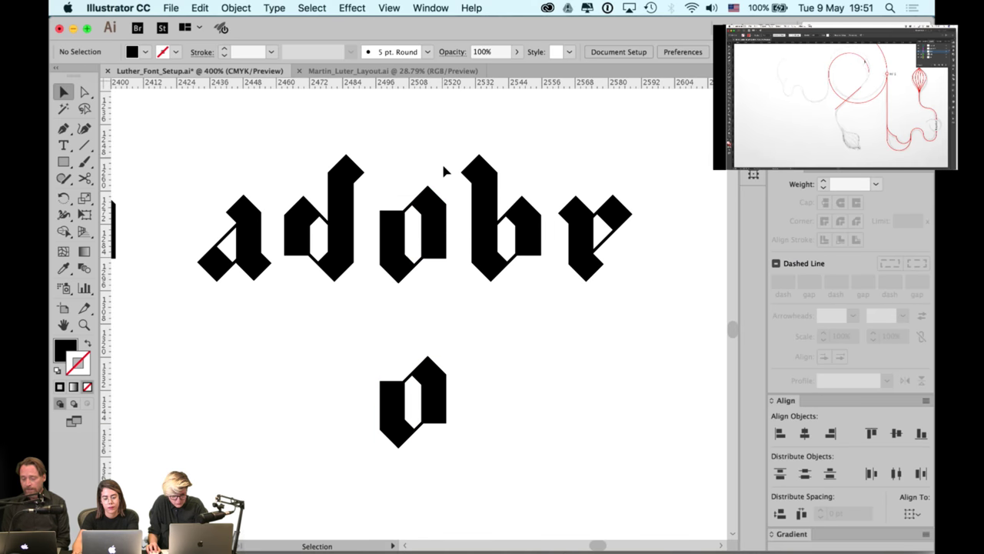
# Group the original o in adobe and move it out of the word, below the shortened o
pyautogui.moveTo(442, 162); pyautogui.dragTo(401, 267)
pyautogui.press('v')
pyautogui.click(433, 154)
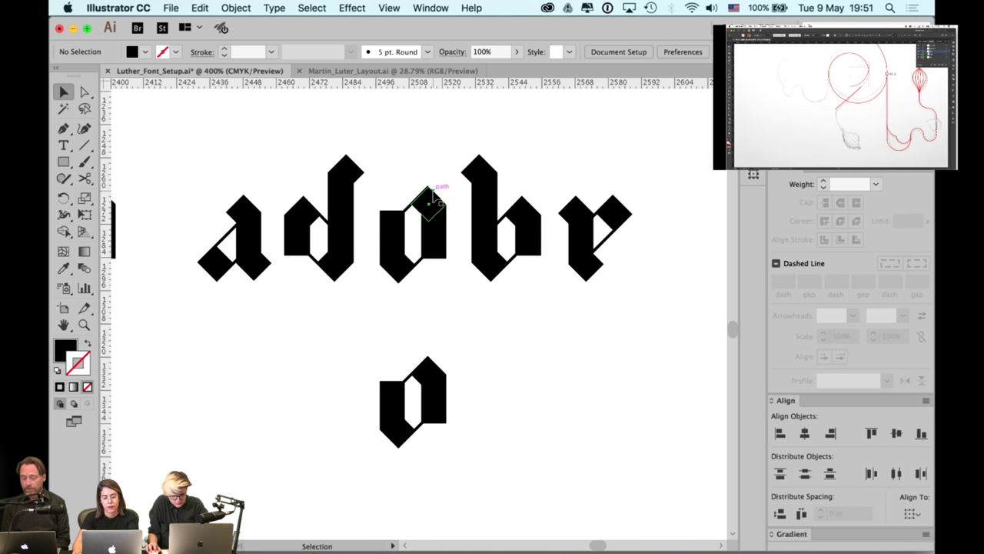
pyautogui.moveTo(431, 191); pyautogui.dragTo(442, 466)
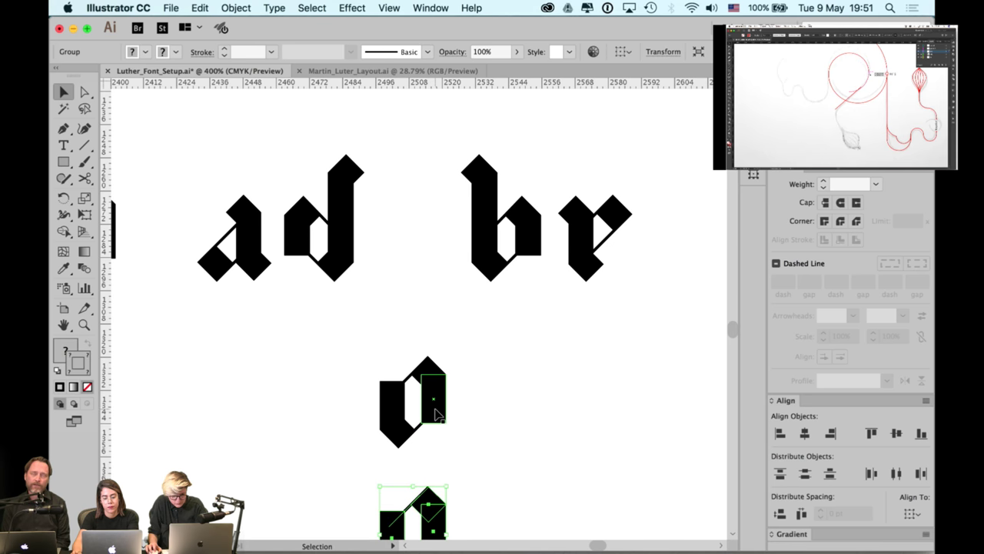
# Try to bottom-align the shortened o with the d of adobe
pyautogui.click(437, 409)
pyautogui.keyDown('shift'); pyautogui.click(336, 275); pyautogui.keyUp('shift')
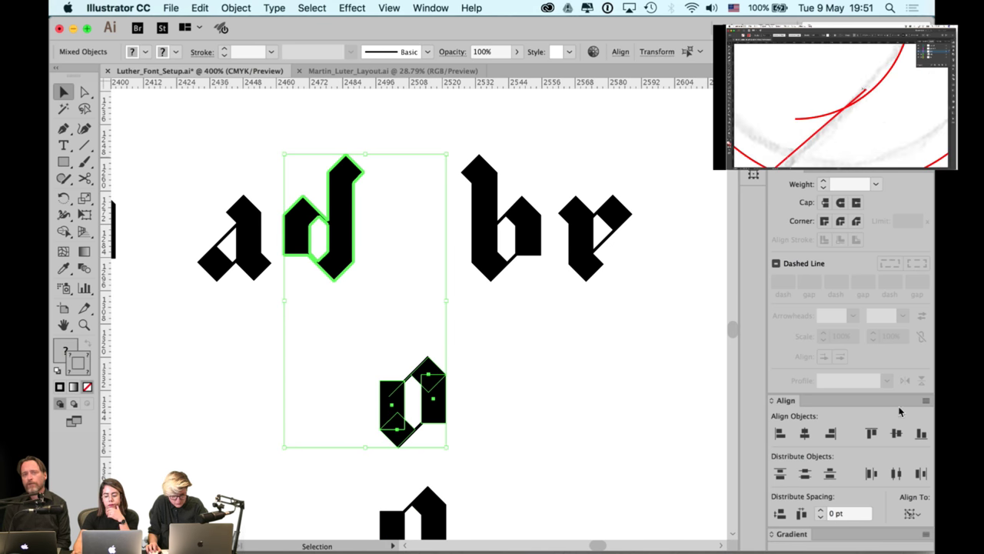
pyautogui.click(921, 433)
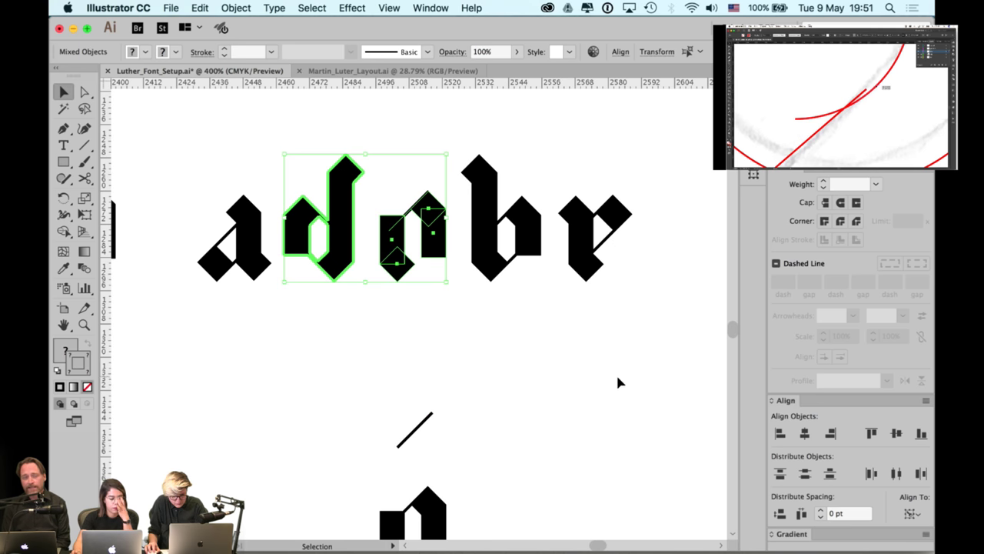
pyautogui.press('super+z')
# Unlock the shortened o's lower diagonal line and group it with the rest of the letter
pyautogui.moveTo(481, 361); pyautogui.dragTo(372, 439)
pyautogui.press('alt+super+2')
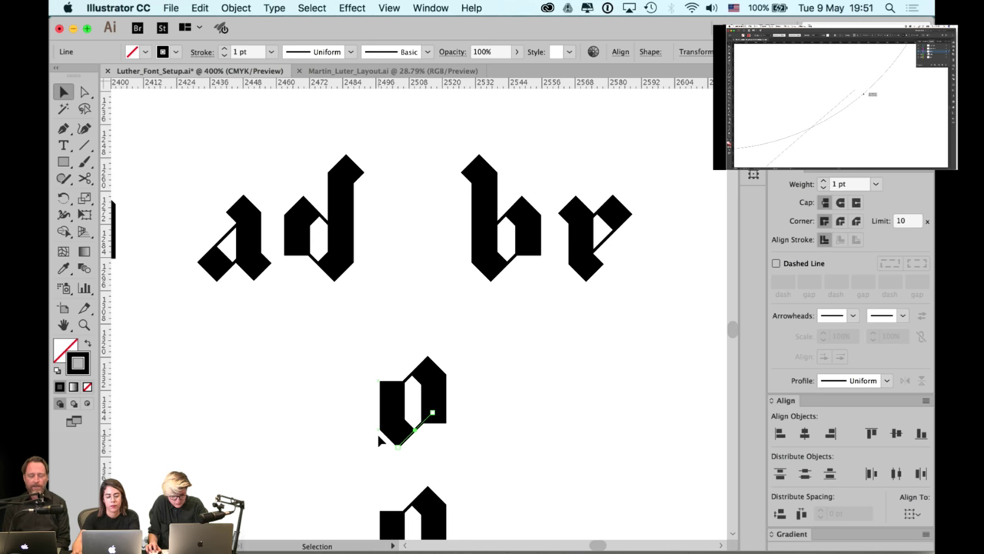
pyautogui.press('Delete')
pyautogui.moveTo(364, 347); pyautogui.dragTo(486, 458)
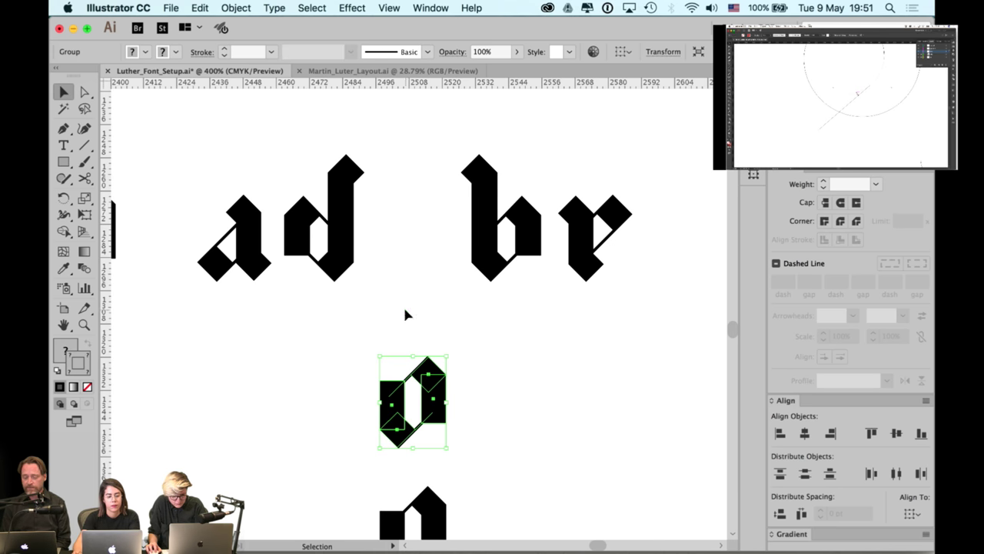
# Bottom-align the grouped shortened o with the d as key object, filling the gap in adobe
pyautogui.keyDown('shift'); pyautogui.click(336, 267); pyautogui.keyUp('shift')
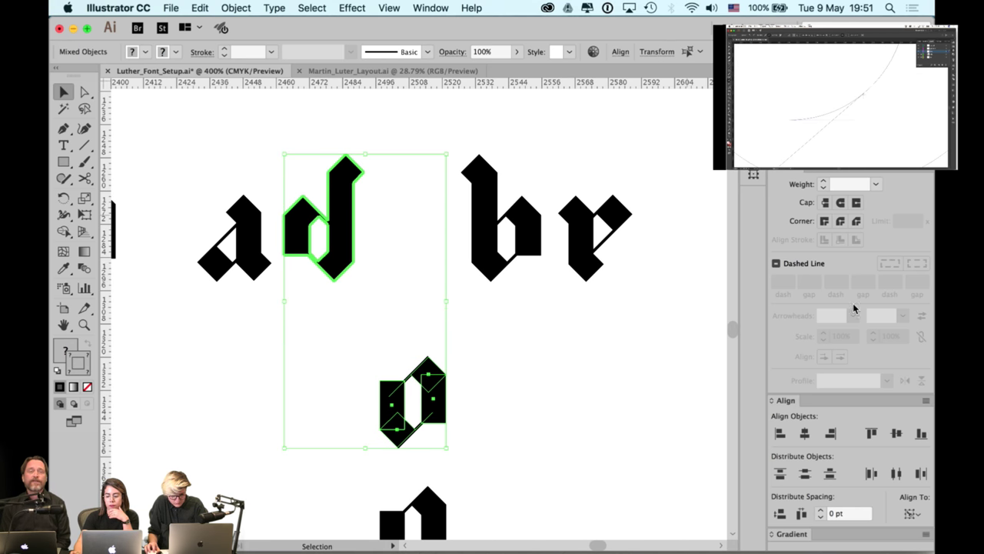
pyautogui.click(921, 433)
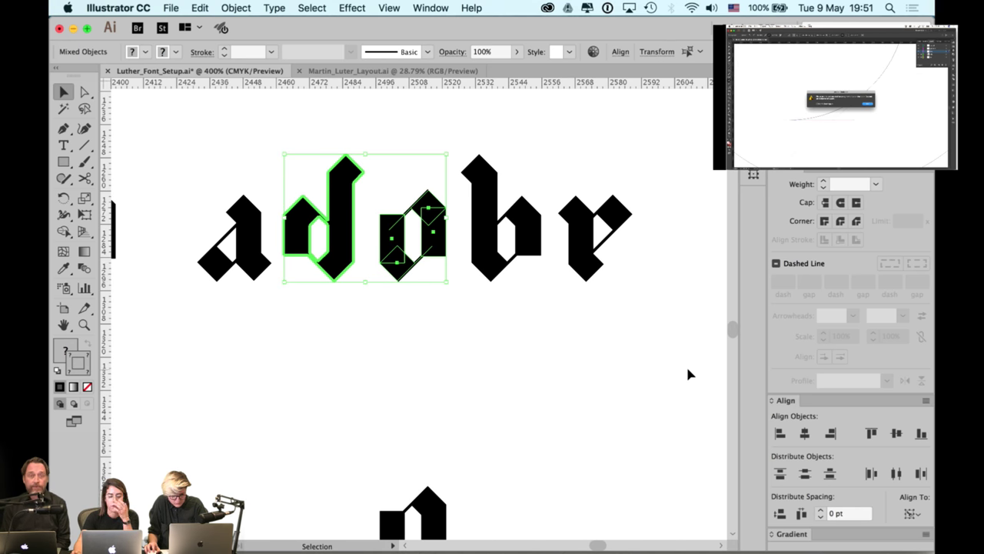
pyautogui.click(643, 368)
pyautogui.hscroll(-3, 569, 242)
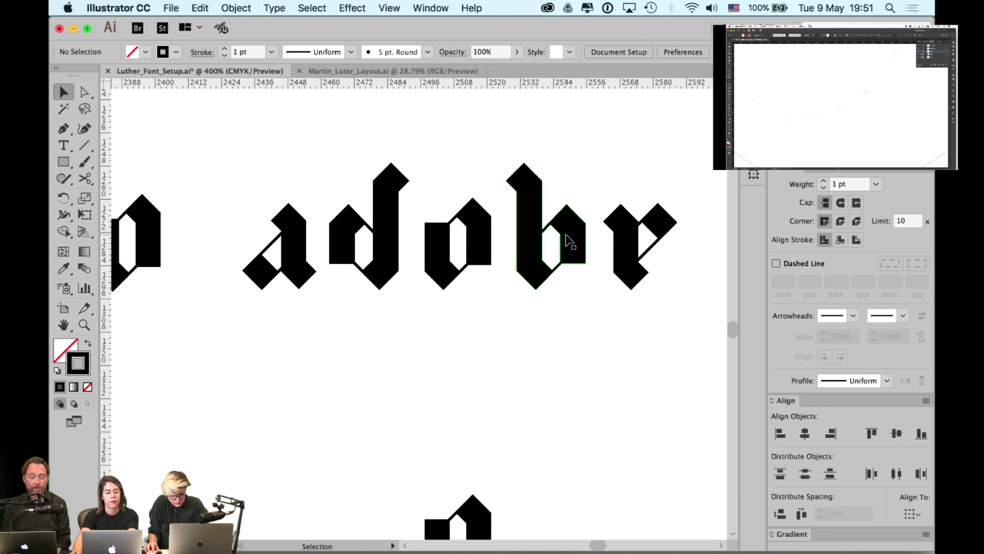
# Place a copy of the shortened o below the word and bottom-align it with the old o as key object
pyautogui.press('space')
pyautogui.moveTo(520, 300); pyautogui.dragTo(426, 312)
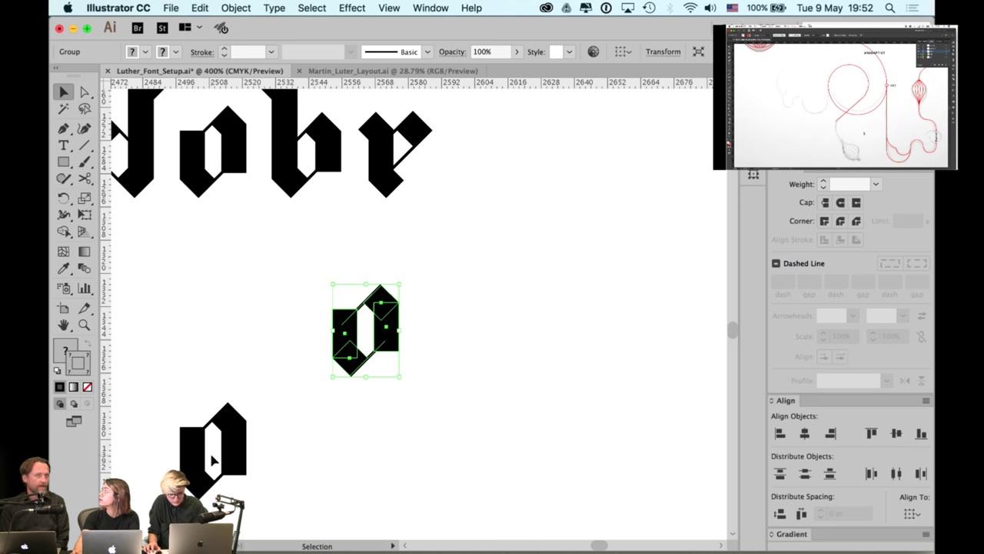
pyautogui.keyDown('shift'); pyautogui.click(198, 481); pyautogui.keyUp('shift')
pyautogui.keyDown('shift'); pyautogui.click(197, 480); pyautogui.keyUp('shift')
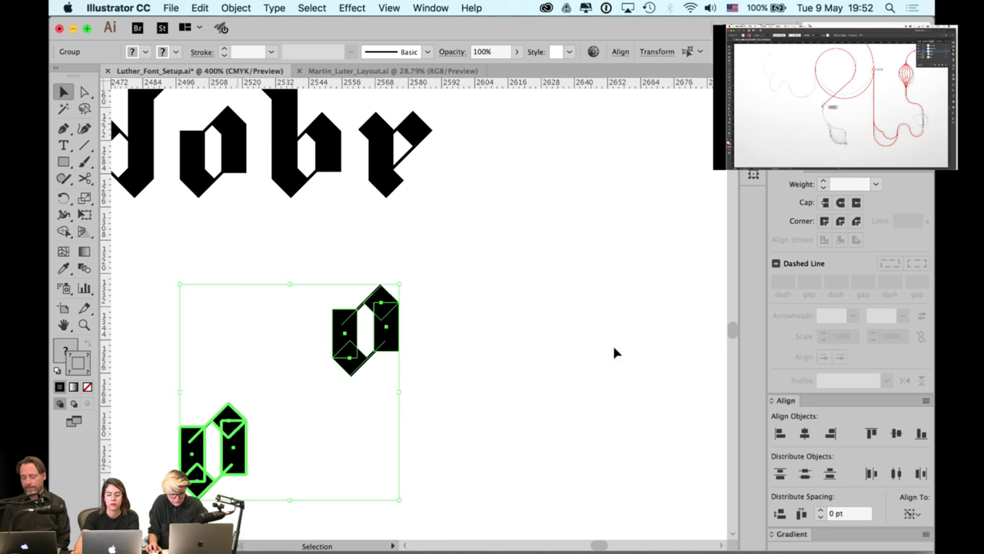
pyautogui.click(921, 433)
pyautogui.click(489, 299)
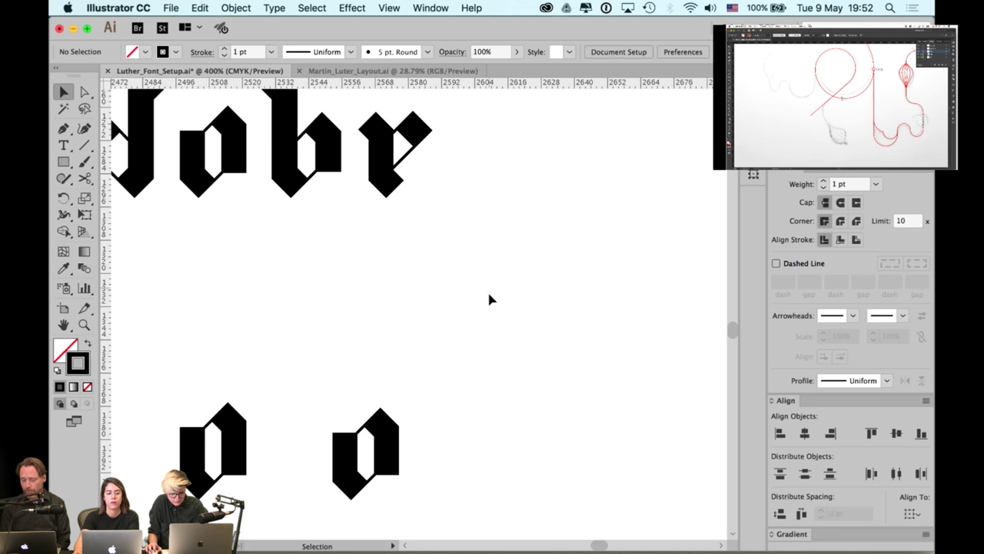
# Duplicate the shortened o horizontally beside itself and ungroup the duplicate into its separate parts
pyautogui.scroll(-3, 484, 303)
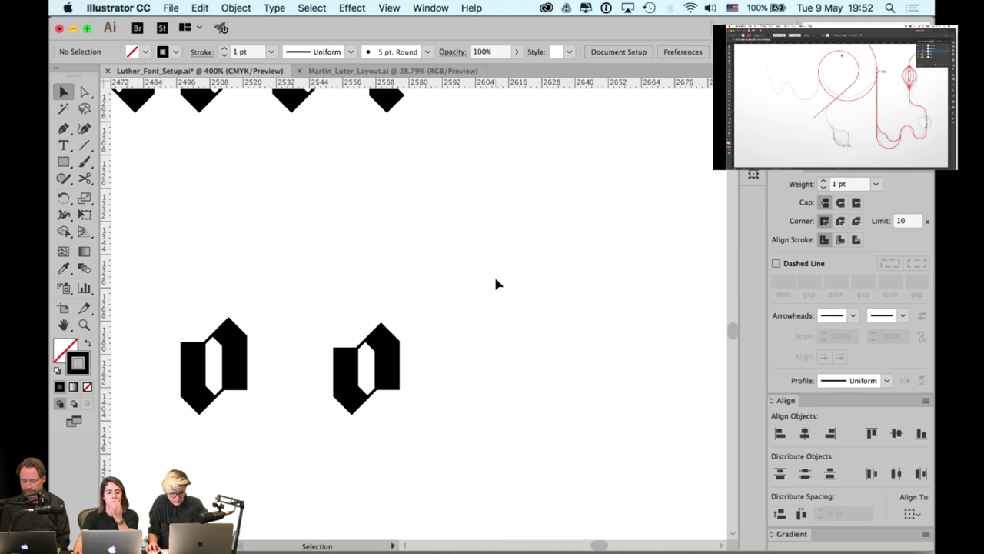
pyautogui.click(392, 360)
pyautogui.keyDown('alt'); pyautogui.keyDown('shift'); pyautogui.moveTo(392, 363); pyautogui.dragTo(501, 363); pyautogui.keyUp('shift'); pyautogui.keyUp('alt')
pyautogui.click(552, 349)
pyautogui.moveTo(569, 342); pyautogui.dragTo(501, 340)
pyautogui.click(437, 364)
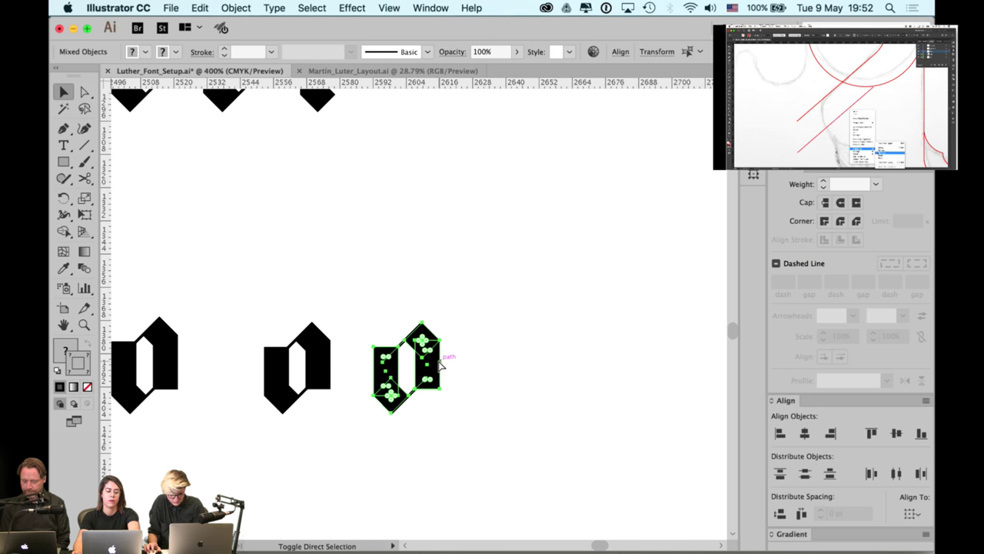
pyautogui.click(498, 331)
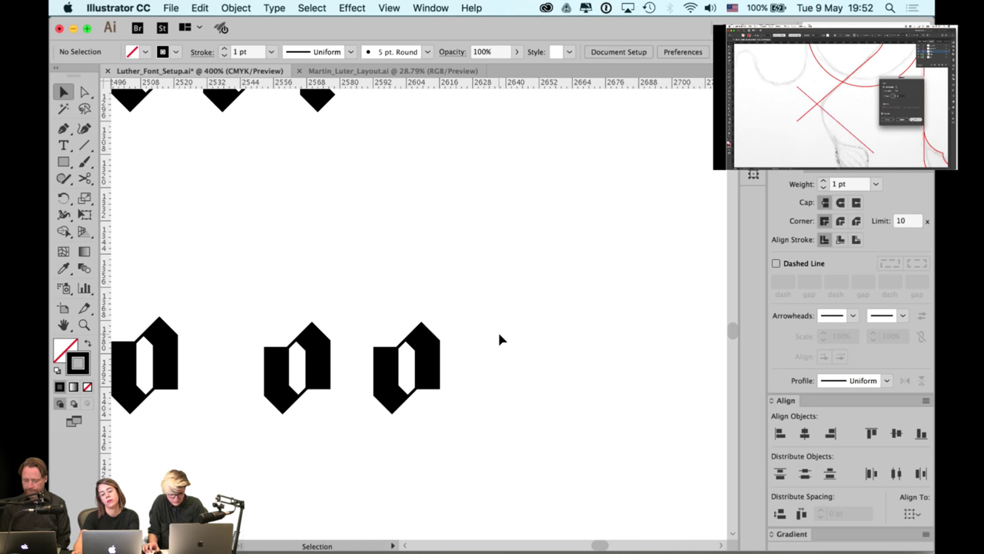
# Copy the top diamond of the ungrouped o below its right stem and align its left edge with the stem
pyautogui.click(421, 337)
pyautogui.scroll(2, 428, 342)
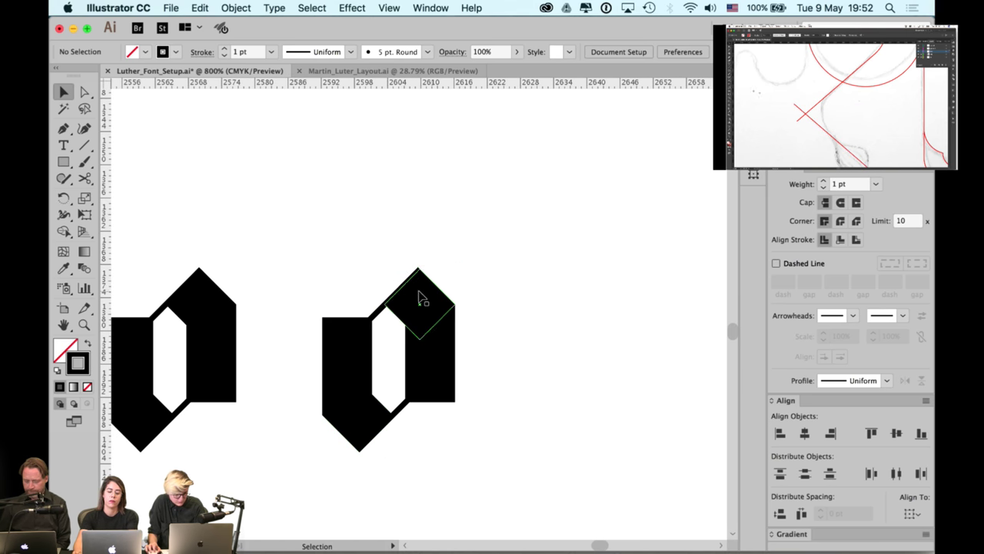
pyautogui.moveTo(419, 296); pyautogui.dragTo(502, 417)
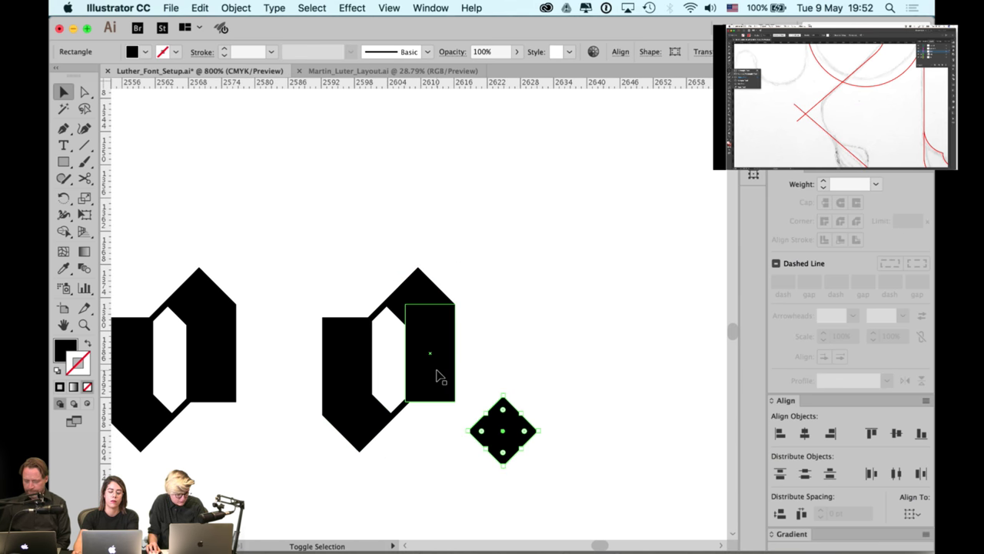
pyautogui.keyDown('shift'); pyautogui.click(444, 376); pyautogui.keyUp('shift')
pyautogui.click(441, 375)
pyautogui.click(786, 434)
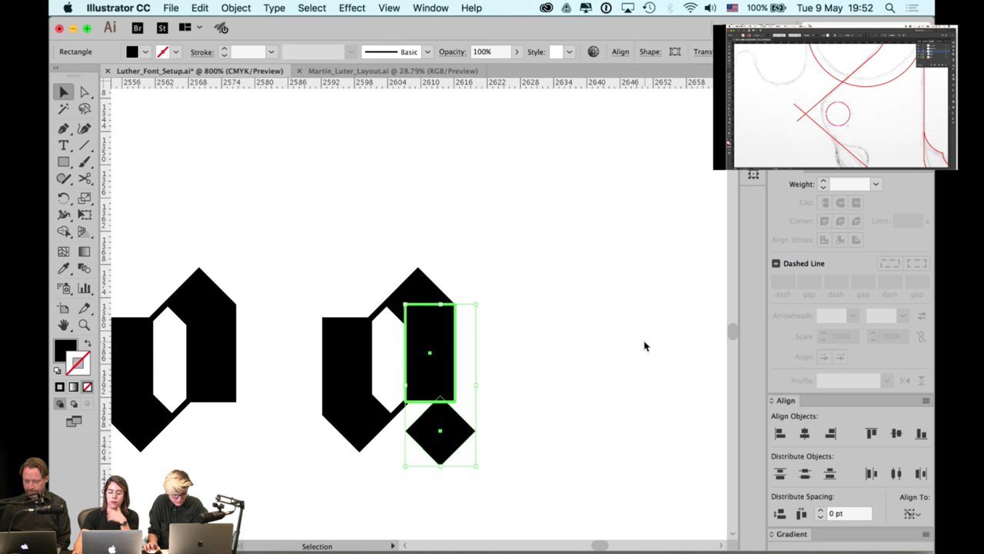
pyautogui.click(644, 346)
# Move the copied diamond up over the right stem's foot and bottom-align it with the left stem's diamond
pyautogui.moveTo(448, 436); pyautogui.dragTo(460, 401)
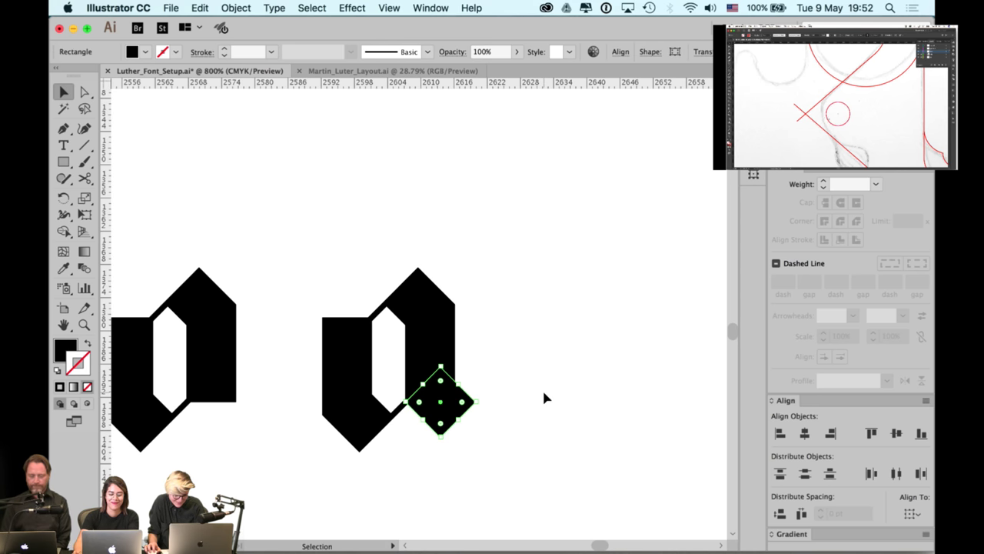
pyautogui.keyDown('shift'); pyautogui.click(363, 433); pyautogui.keyUp('shift')
pyautogui.click(363, 432)
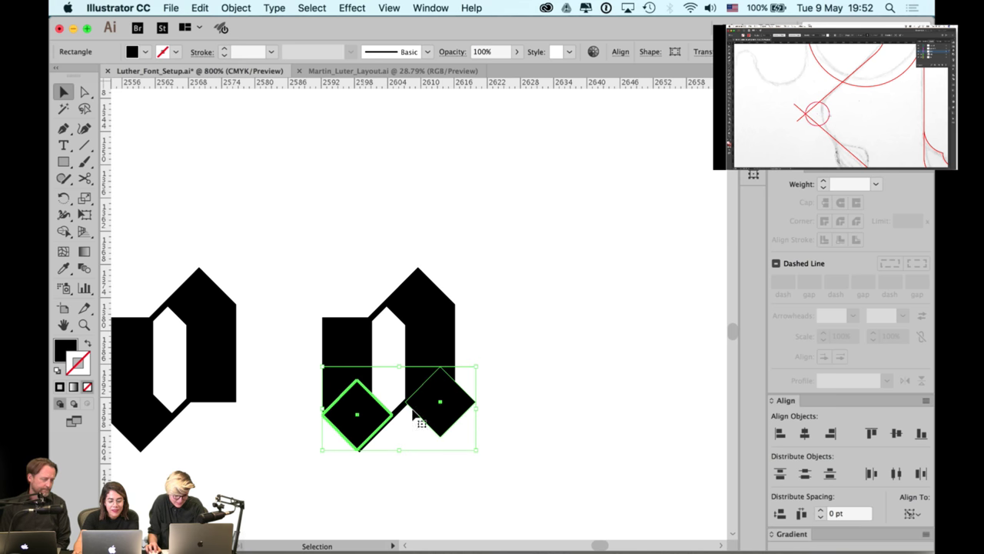
pyautogui.click(921, 433)
pyautogui.click(511, 349)
# In outline view, extend the right stem's bottom edge down to the side corners of its foot diamond, and return to preview
pyautogui.press('a')
pyautogui.press('super+y')
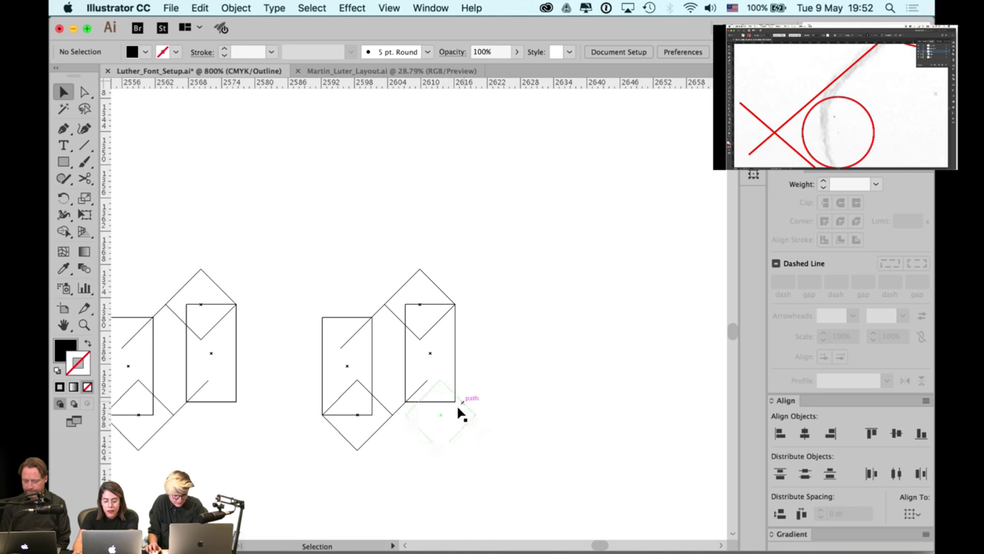
pyautogui.click(465, 408)
pyautogui.press('a')
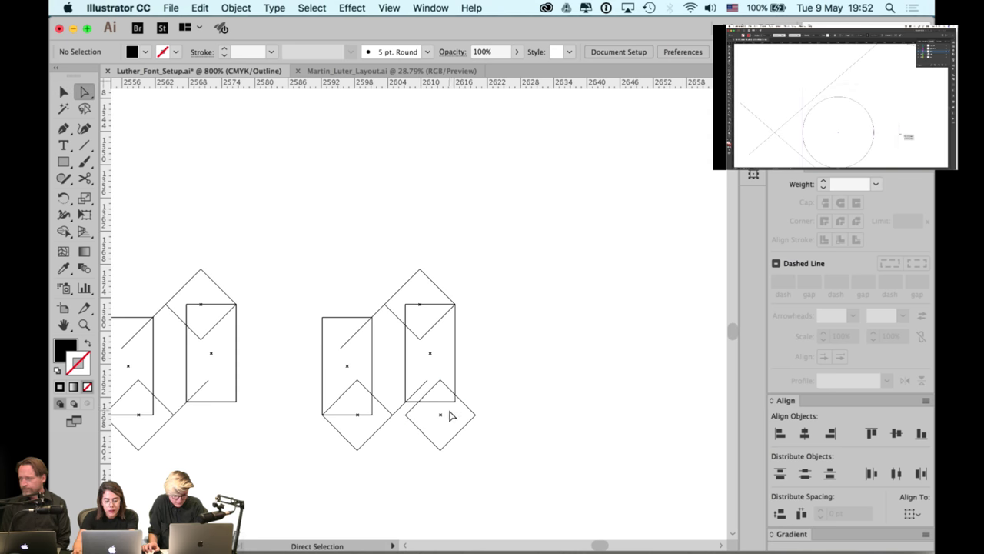
pyautogui.click(404, 403)
pyautogui.click(392, 398)
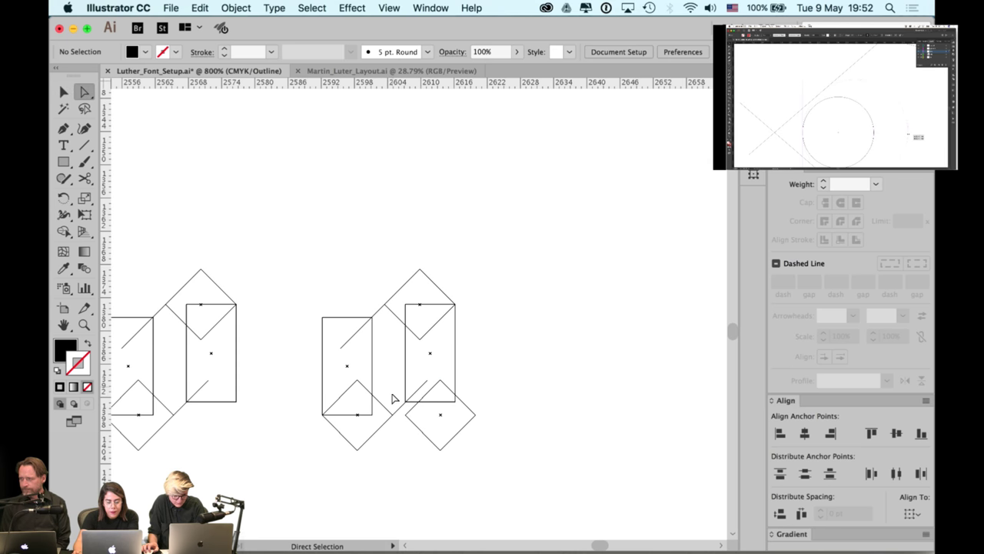
pyautogui.moveTo(400, 416)
pyautogui.mouseDown()
pyautogui.moveTo(463, 400)
pyautogui.moveTo(408, 407)
pyautogui.moveTo(408, 420)
pyautogui.mouseUp()
pyautogui.press('super+shift+a')
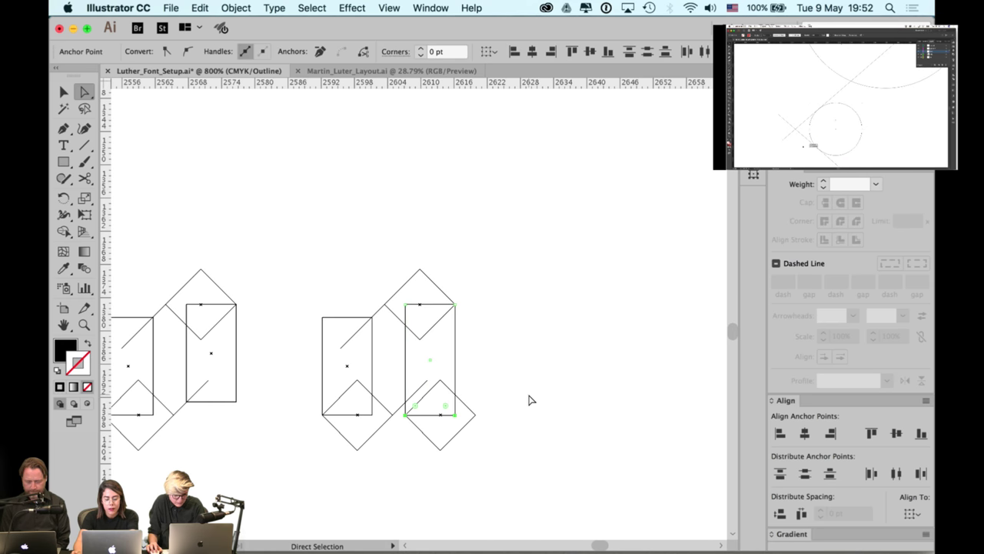
pyautogui.hotkey('ctrl', 'y')
pyautogui.click(529, 398)
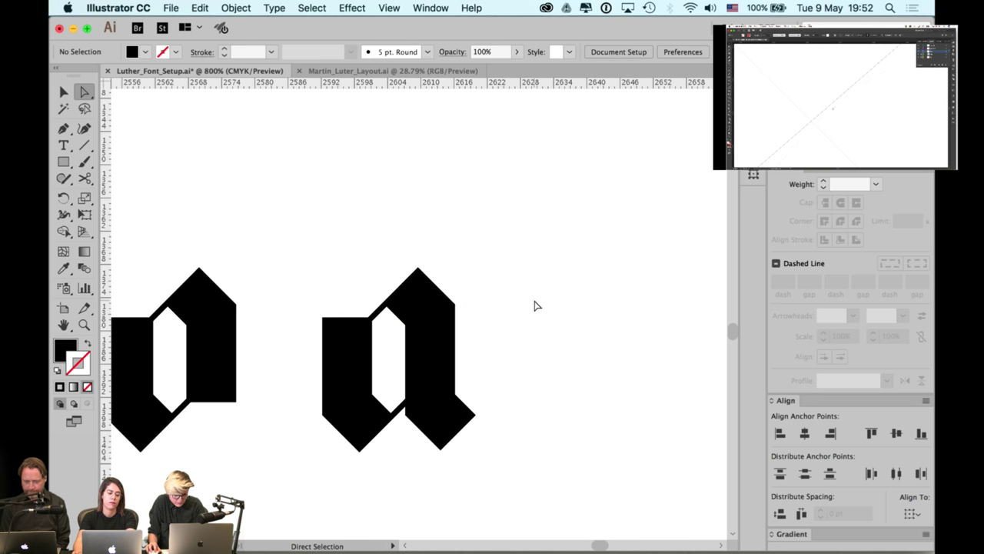
# Select all parts of the new a and duplicate it horizontally beside itself
pyautogui.press('v')
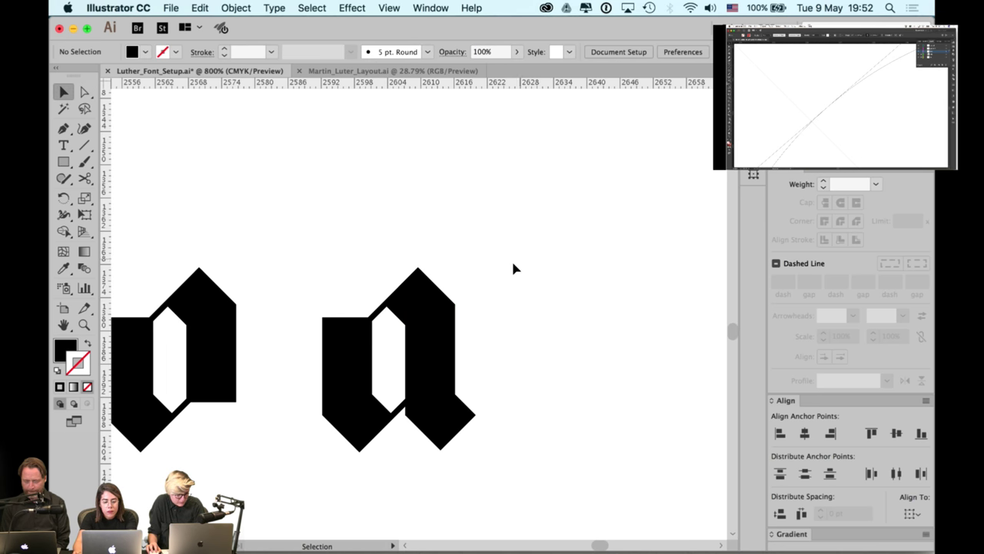
pyautogui.moveTo(511, 262); pyautogui.dragTo(307, 466)
pyautogui.press('alt+super+2')
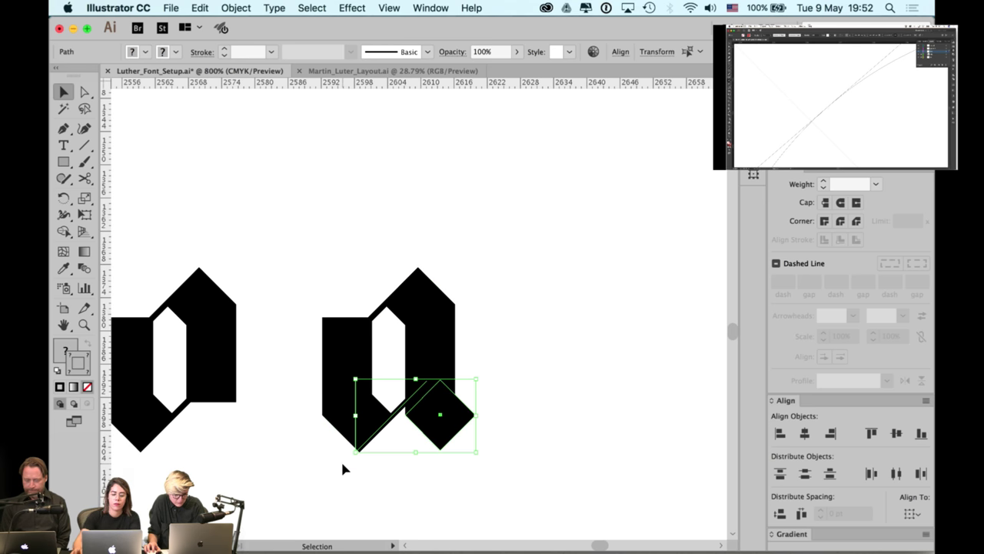
pyautogui.click(512, 229)
pyautogui.moveTo(513, 234); pyautogui.dragTo(315, 458)
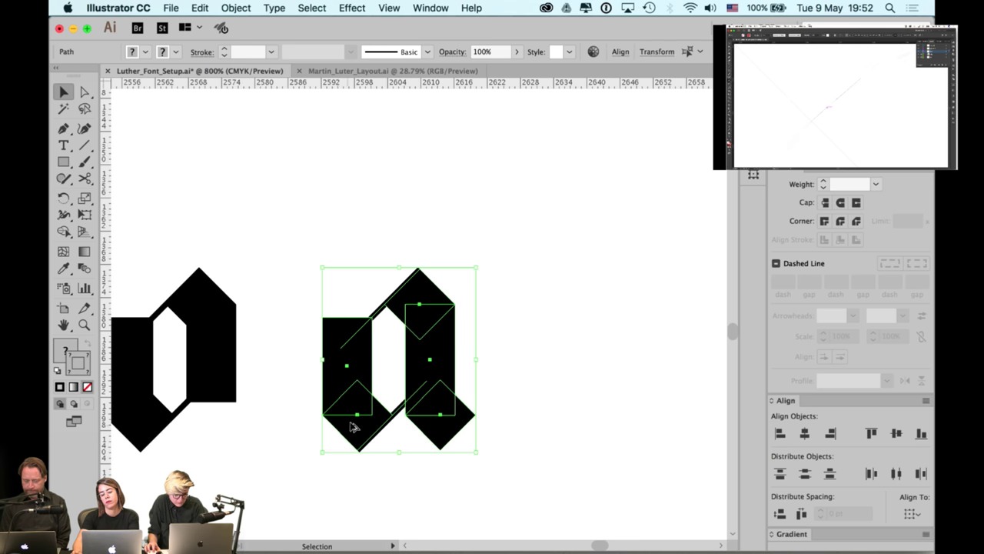
pyautogui.moveTo(463, 419); pyautogui.dragTo(586, 419)
pyautogui.hscroll(6, 470, 230)
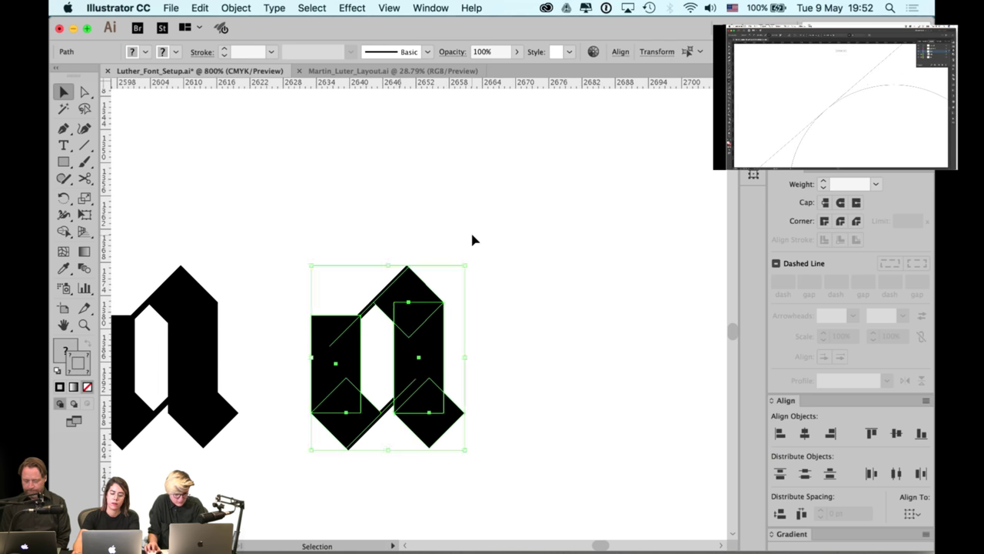
pyautogui.click(453, 271)
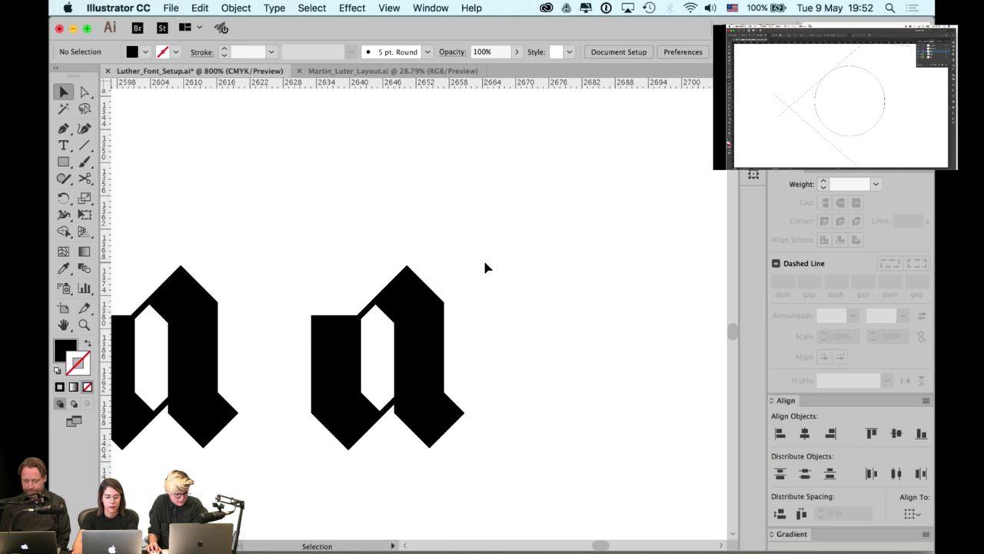
# Replace the upper diagonal hairline of the copied a with a horizontal 1 pt line from the left stem's top edge into the right stem
pyautogui.moveTo(366, 319); pyautogui.dragTo(540, 324)
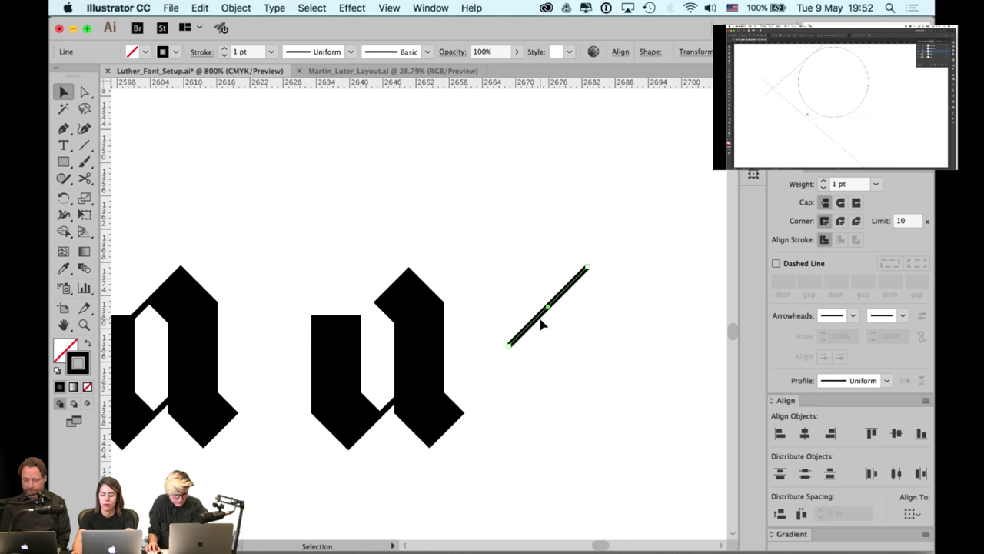
pyautogui.press('Delete')
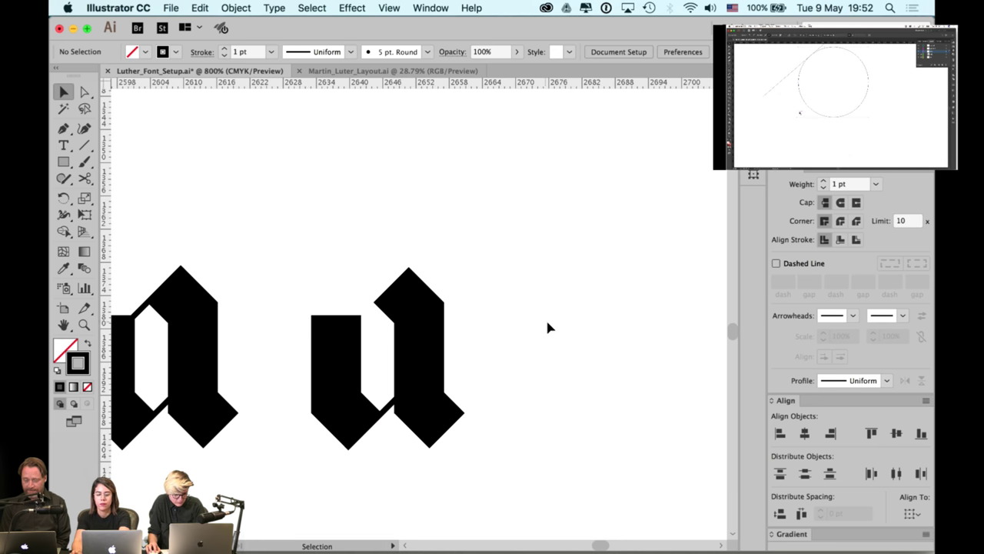
pyautogui.click(88, 144)
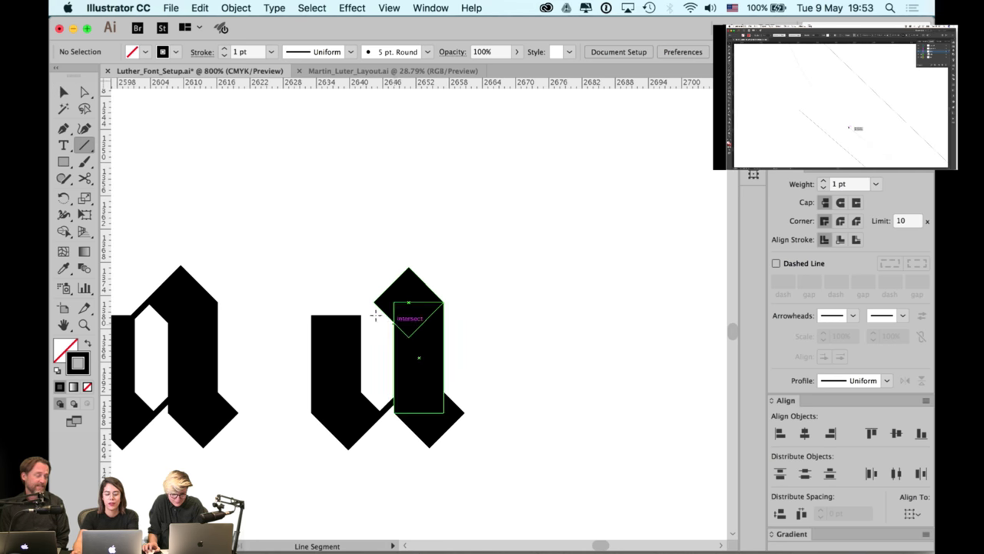
pyautogui.moveTo(311, 315); pyautogui.dragTo(419, 315)
pyautogui.press('v')
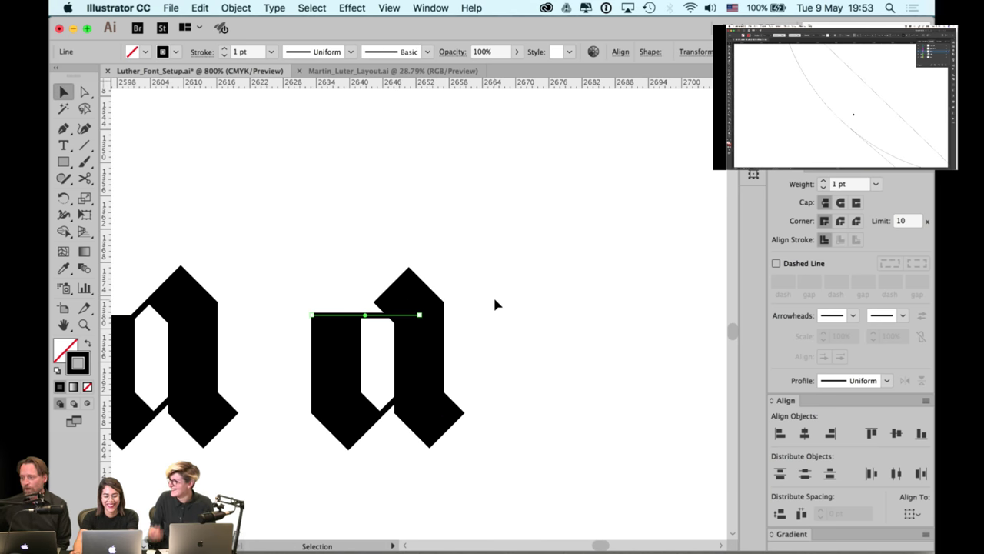
pyautogui.click(493, 294)
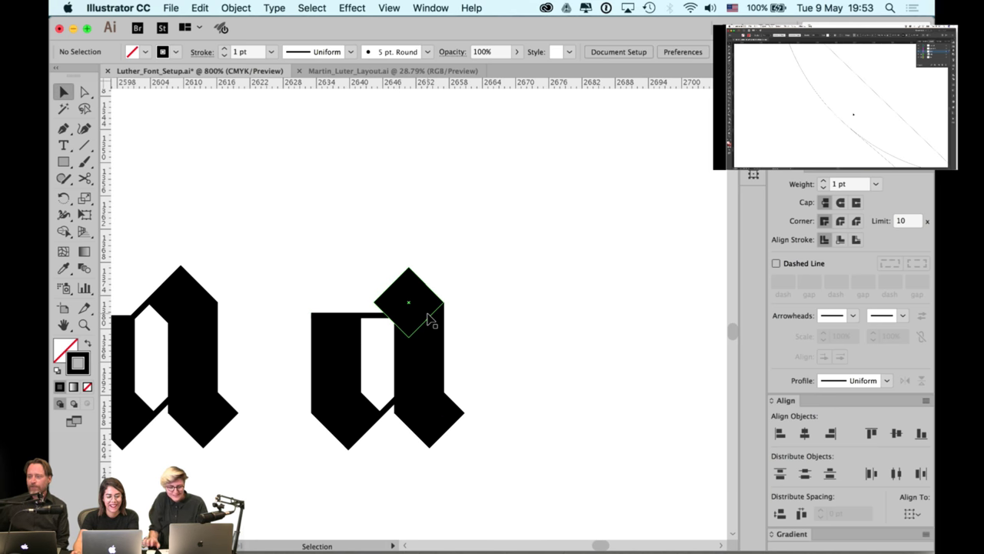
pyautogui.moveTo(419, 311); pyautogui.dragTo(419, 319)
pyautogui.click(520, 287)
pyautogui.press('super+z')
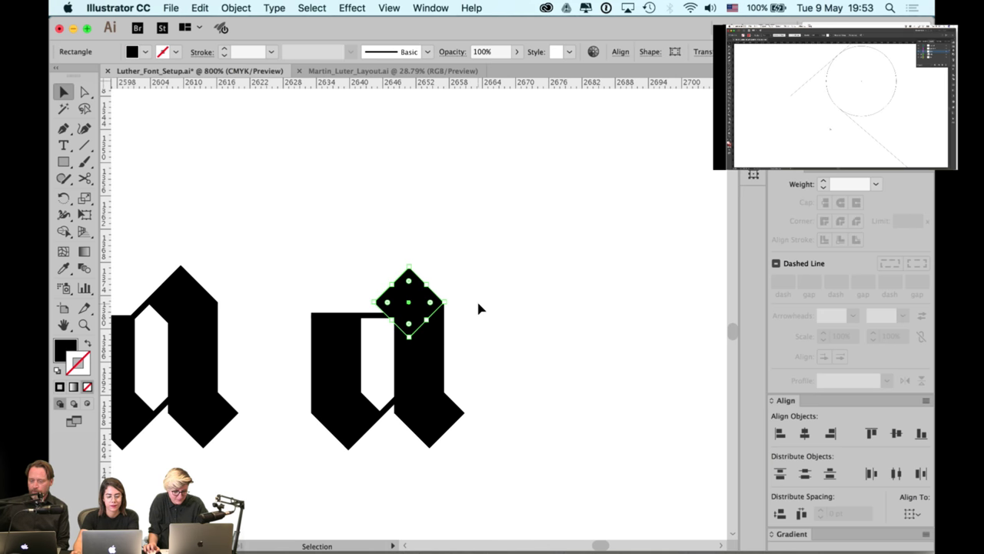
pyautogui.click(479, 307)
pyautogui.scroll(-1, 482, 300)
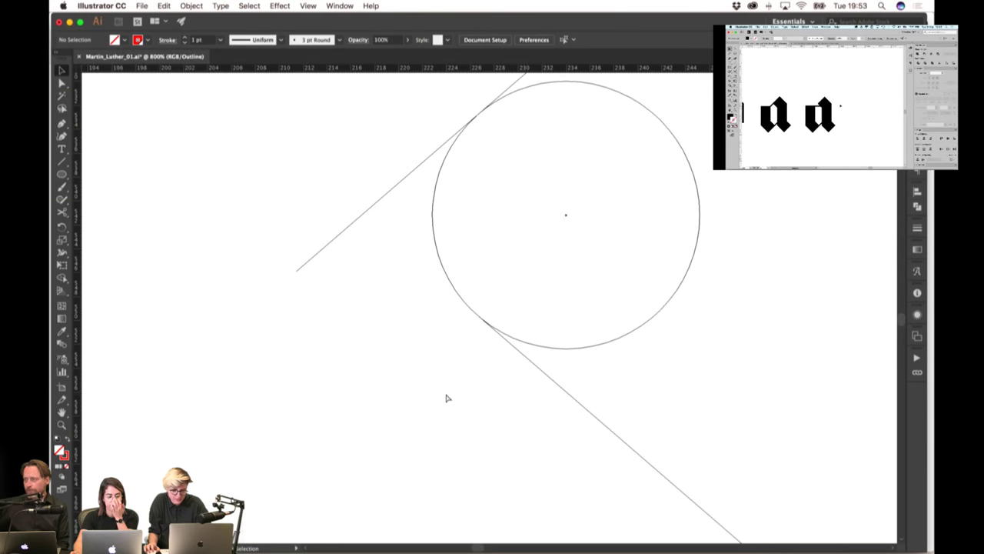
# In Martin_Luther_01.ai, return to preview and move the Anabaptist drawing with its labels onto the middle artboard, its eye over the existing eye
pyautogui.press('super+y')
pyautogui.scroll(-7, 418, 259)
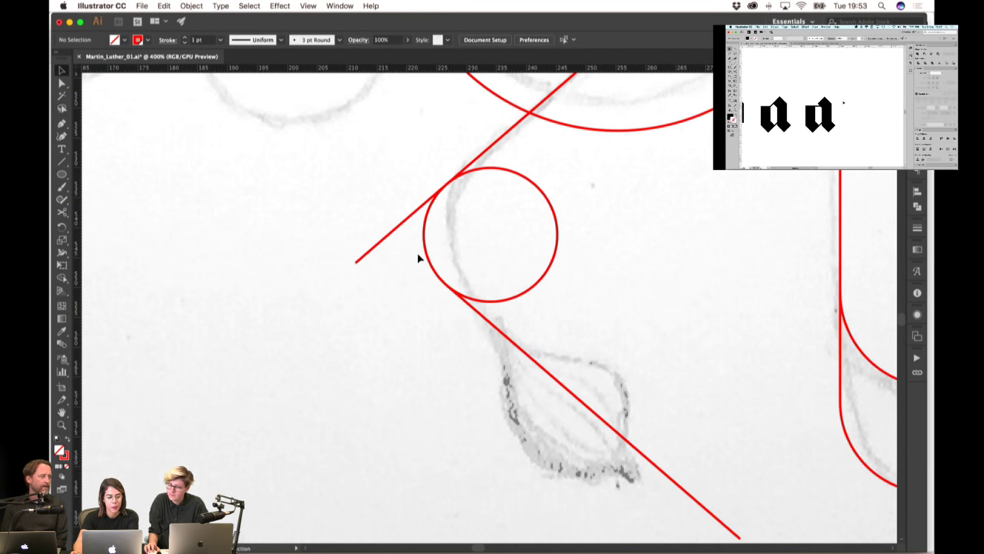
pyautogui.hscroll(5, 525, 327)
pyautogui.scroll(2, 525, 327)
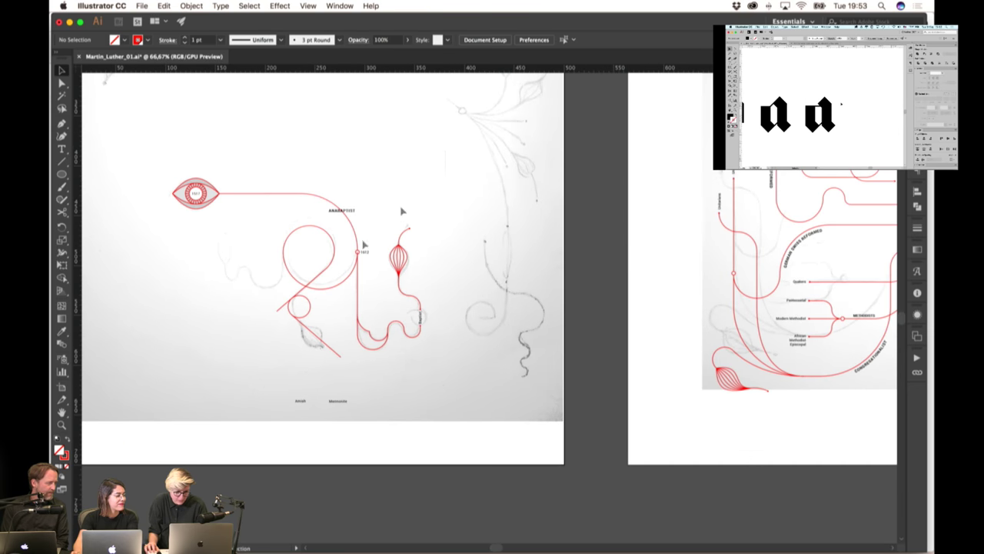
pyautogui.moveTo(151, 421); pyautogui.dragTo(289, 213)
pyautogui.scroll(-3, 359, 202)
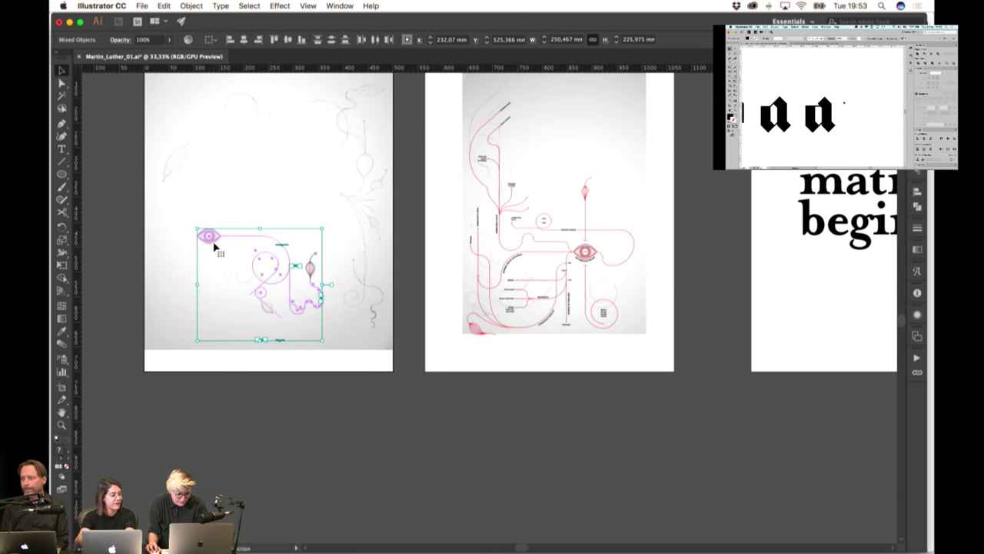
pyautogui.moveTo(214, 240); pyautogui.dragTo(575, 240)
# Remove the Anabaptist branch and the Amish and Mennonite labels from the selection to isolate the overlapping eye
pyautogui.scroll(3, 619, 246)
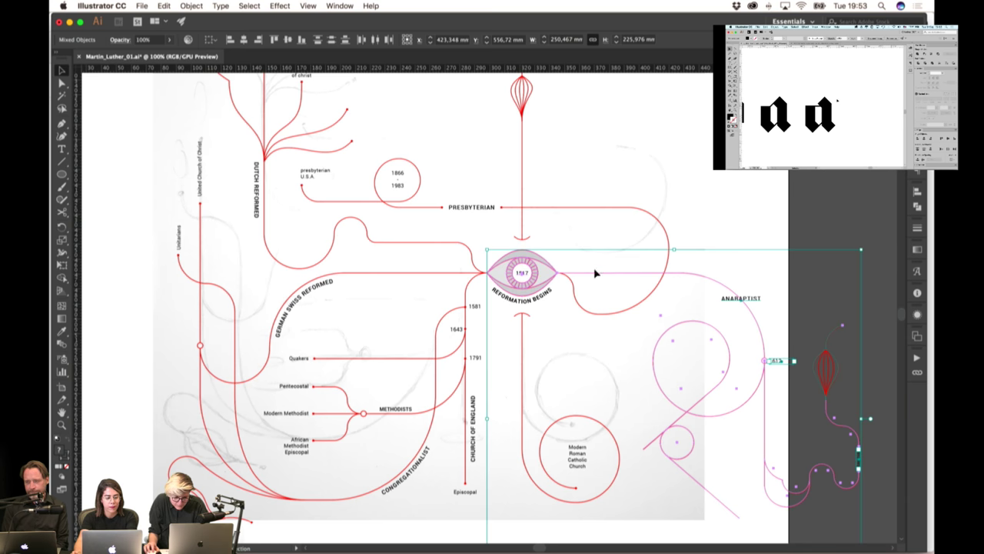
pyautogui.moveTo(776, 300); pyautogui.dragTo(706, 253)
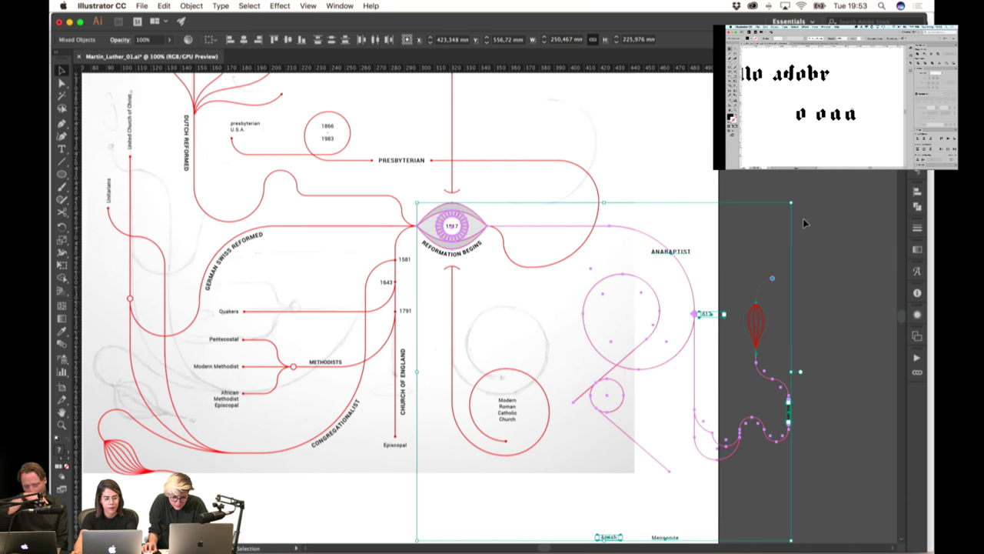
pyautogui.moveTo(807, 223)
pyautogui.mouseDown()
pyautogui.moveTo(606, 466)
pyautogui.moveTo(608, 478)
pyautogui.mouseUp()
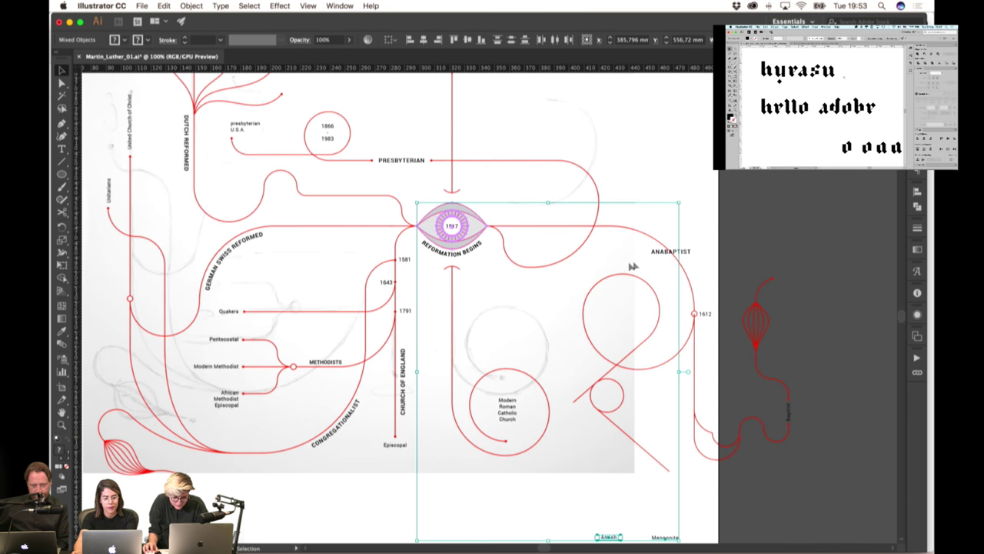
pyautogui.scroll(-5, 609, 336)
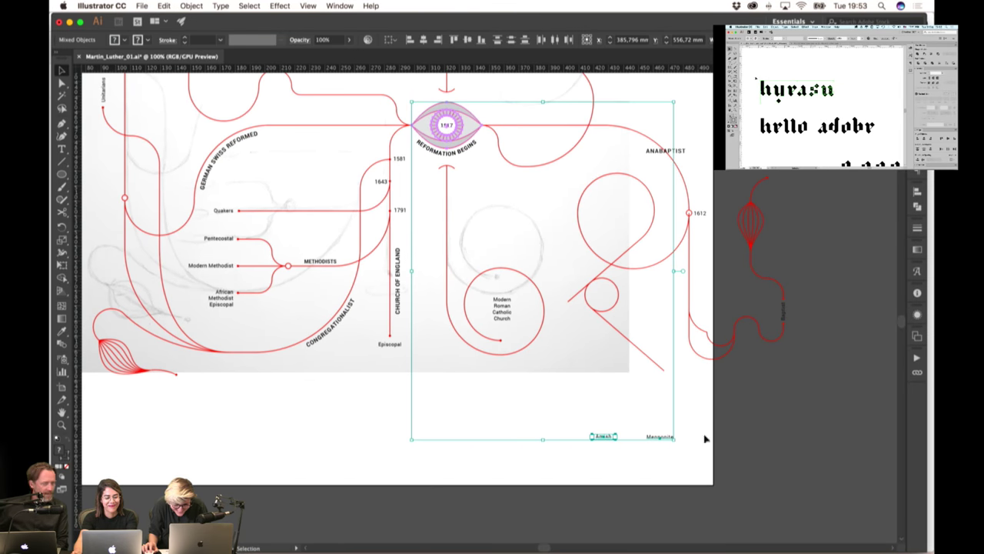
pyautogui.keyDown('shift'); pyautogui.click(611, 438); pyautogui.keyUp('shift')
pyautogui.keyDown('shift'); pyautogui.click(652, 440); pyautogui.keyUp('shift')
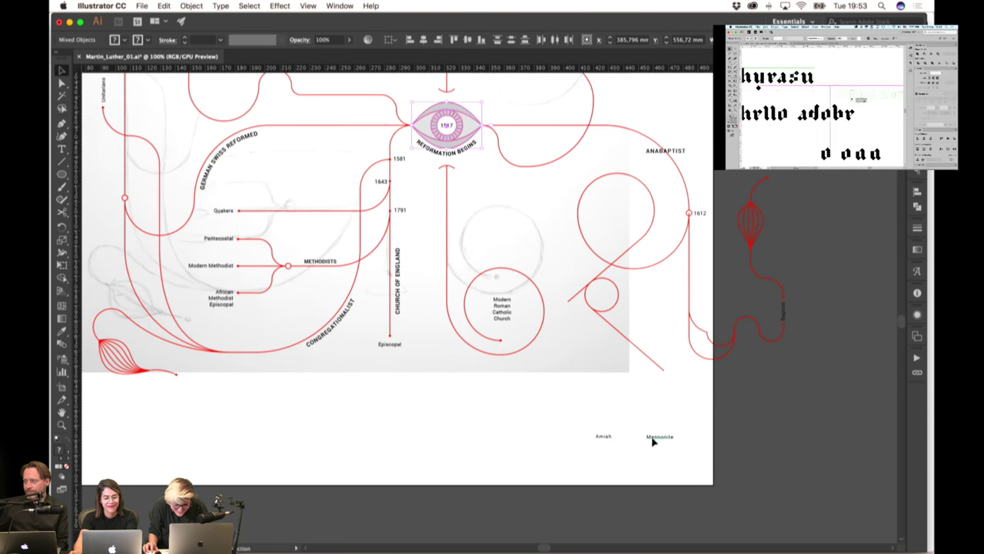
pyautogui.click(576, 413)
# Hide the background sketches and widen Artboard 7 on its right side so it encloses the whole Anabaptist branch
pyautogui.scroll(1, 576, 413)
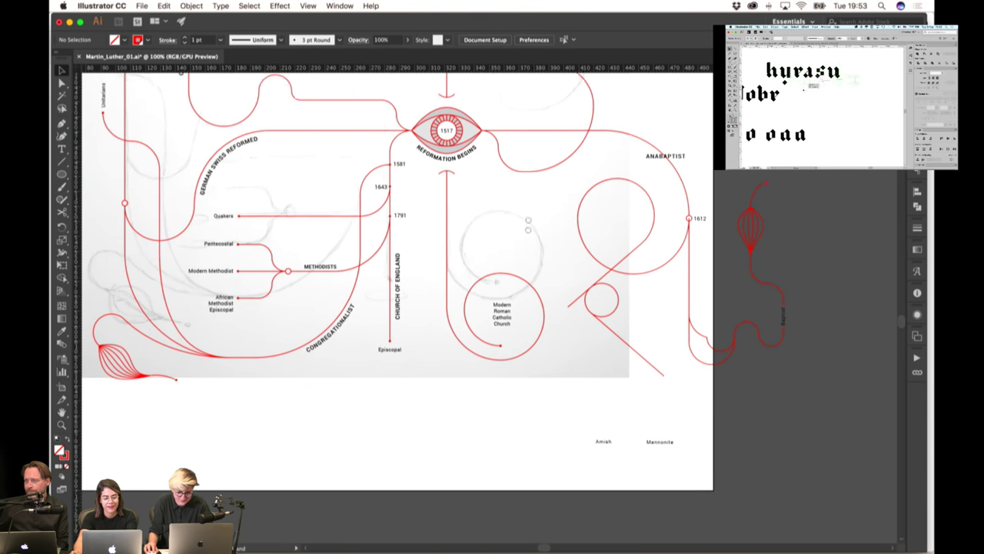
pyautogui.scroll(5, 495, 246)
pyautogui.scroll(-3, 492, 246)
pyautogui.scroll(3, 528, 244)
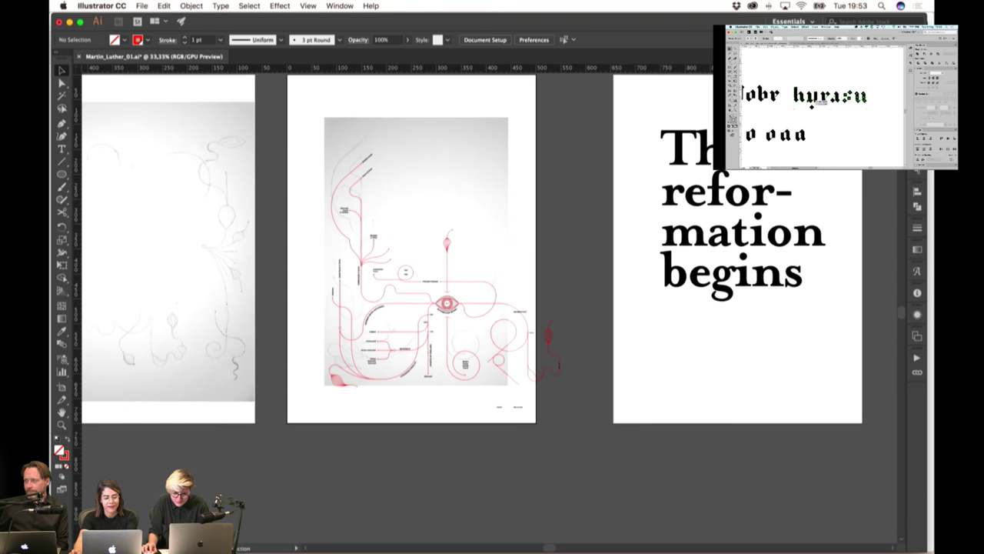
pyautogui.scroll(2, 521, 189)
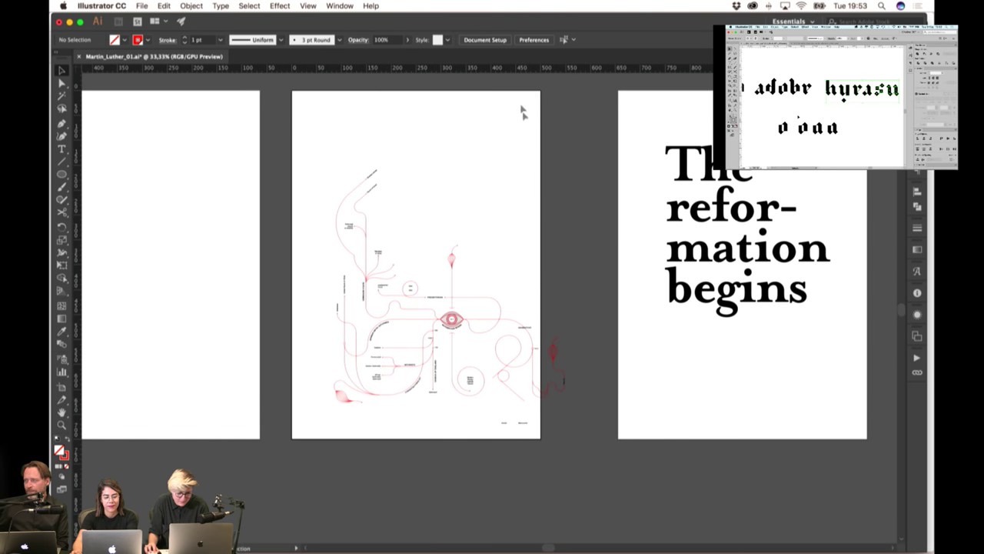
pyautogui.click(485, 40)
pyautogui.click(581, 202)
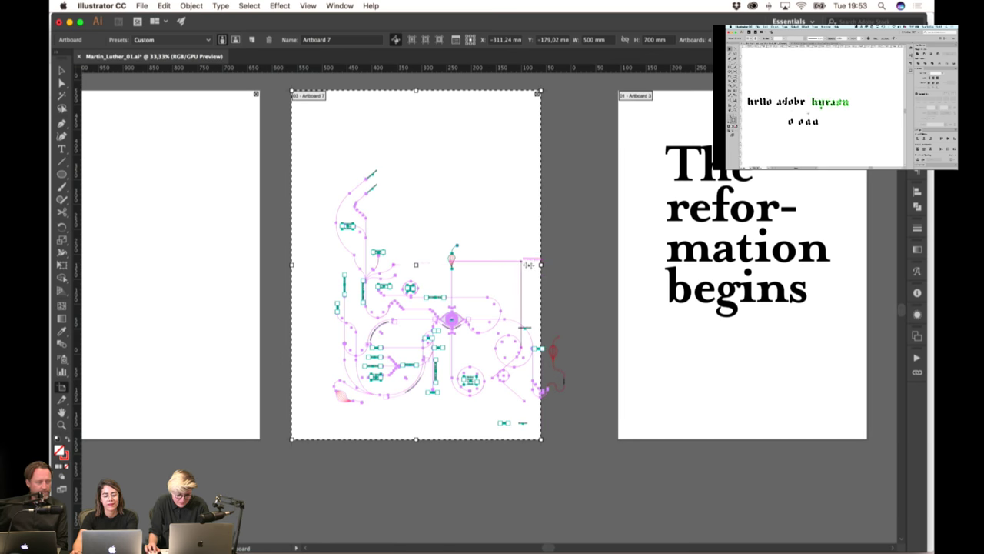
pyautogui.moveTo(543, 264); pyautogui.dragTo(584, 265)
pyautogui.press('Escape')
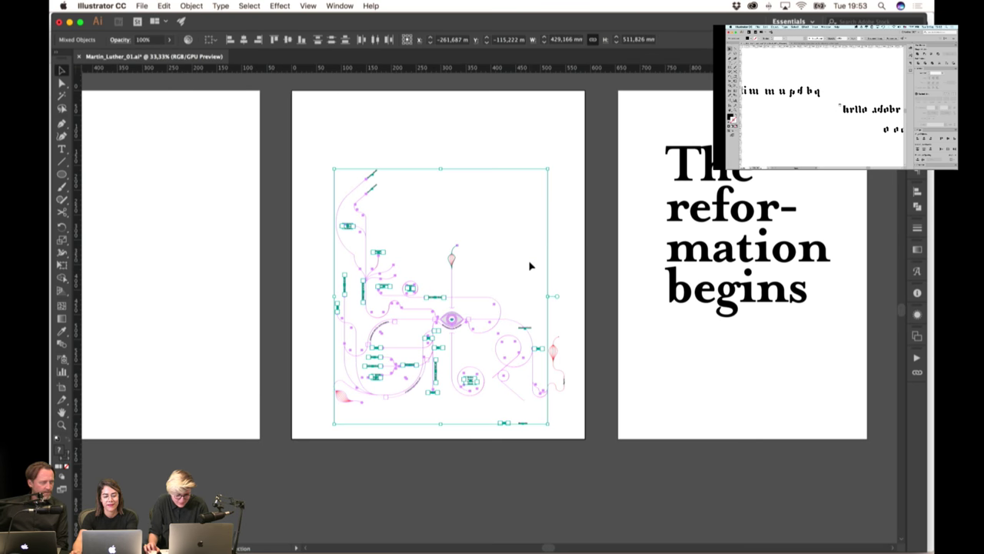
pyautogui.click(563, 298)
# Review the combined Reformation diagram on the widened artboard
pyautogui.scroll(1, 468, 330)
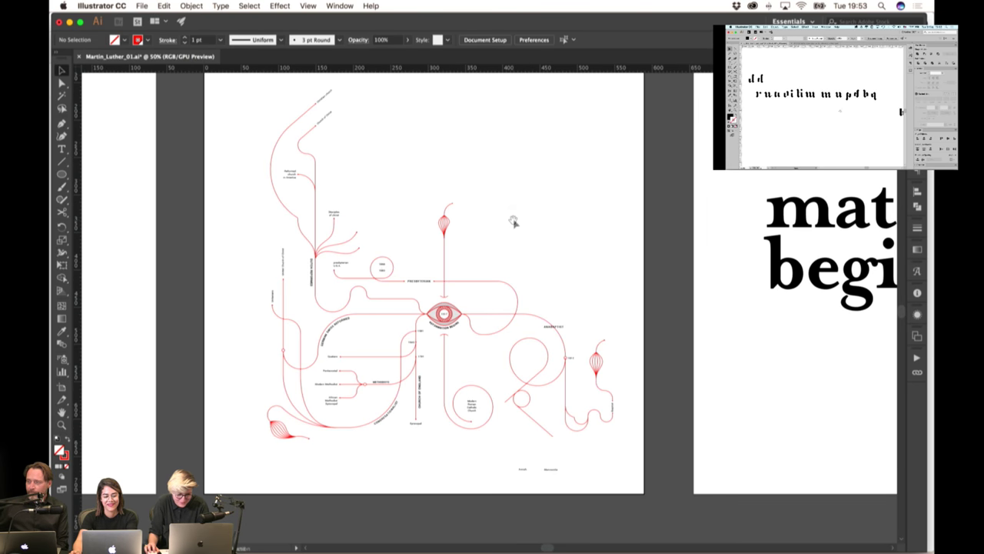
pyautogui.moveTo(514, 222); pyautogui.dragTo(547, 207)
pyautogui.scroll(1, 586, 221)
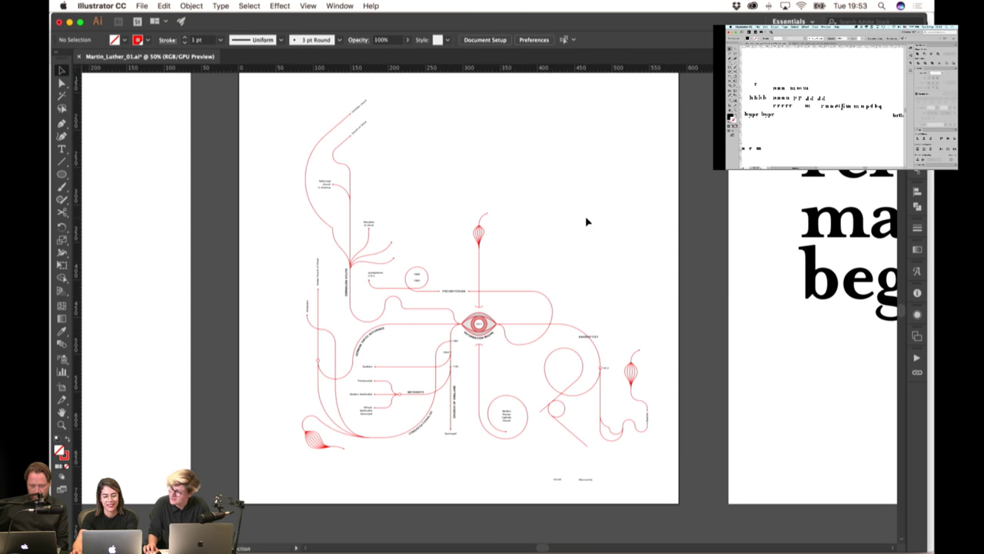
pyautogui.scroll(1, 586, 221)
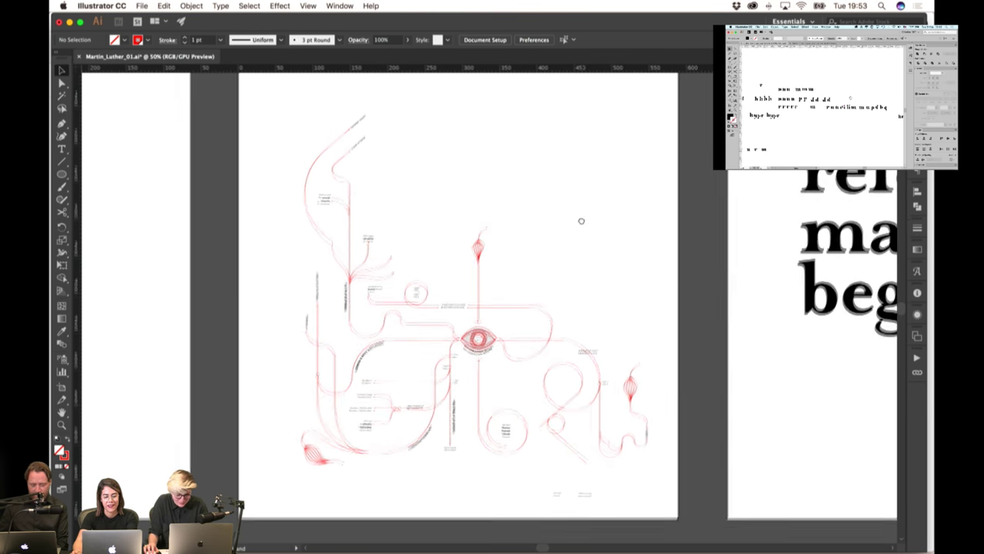
pyautogui.scroll(1, 597, 229)
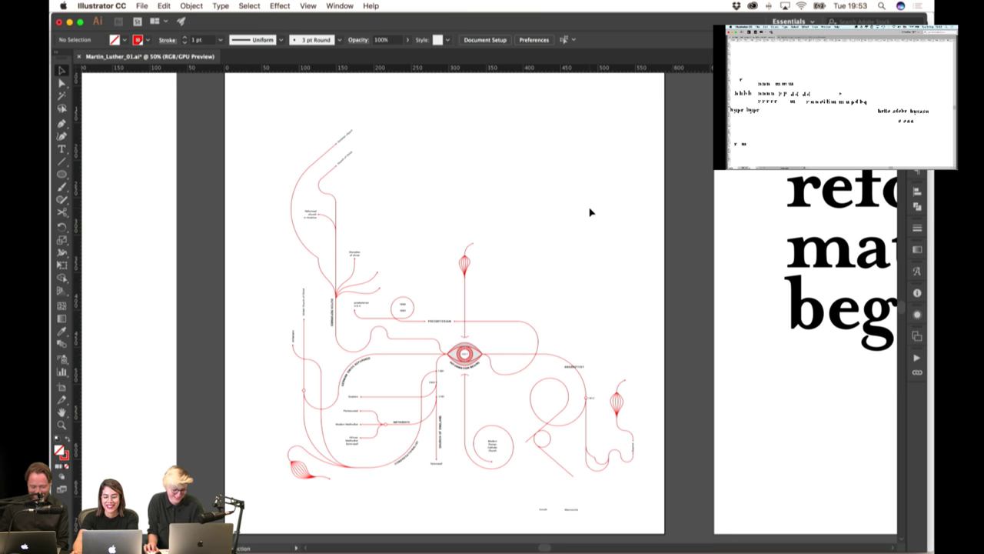
pyautogui.moveTo(584, 225); pyautogui.dragTo(435, 229)
pyautogui.scroll(-1, 475, 207)
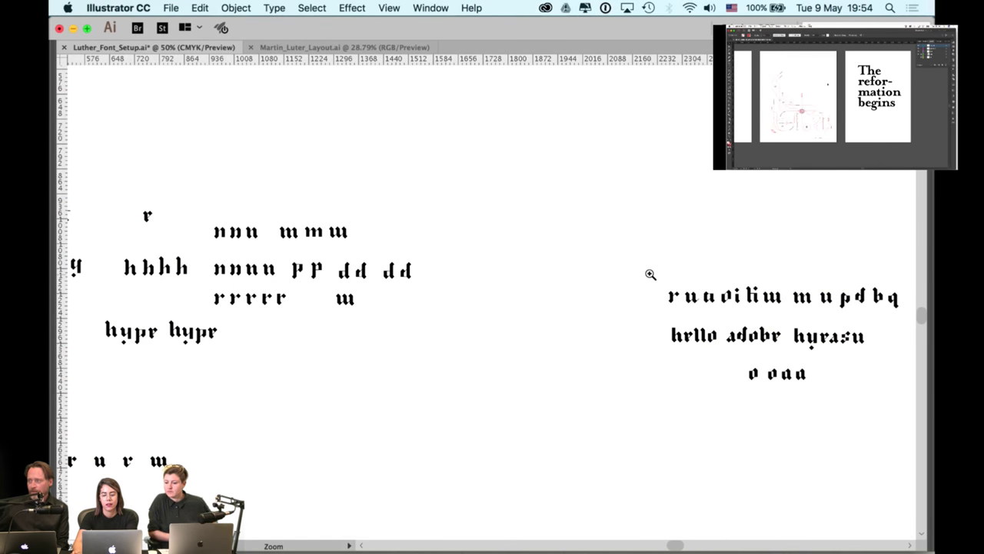
# In Luther_Font_Setup.ai, compare the new o and a variants with the sample words and the earlier letter trials
pyautogui.moveTo(650, 274); pyautogui.dragTo(908, 399)
pyautogui.keyDown('alt'); pyautogui.click(755, 378); pyautogui.keyUp('alt')
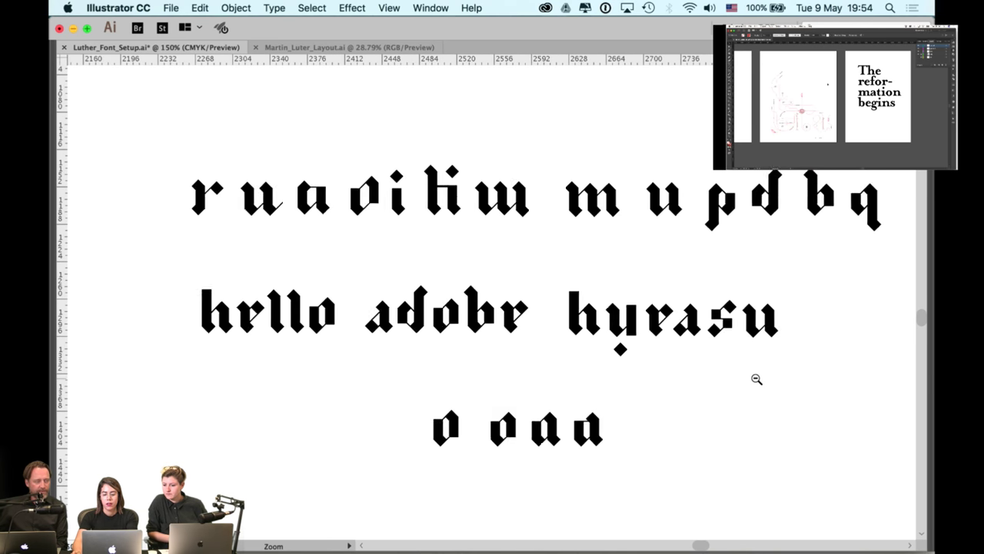
pyautogui.keyDown('alt'); pyautogui.click(753, 378); pyautogui.keyUp('alt')
pyautogui.keyDown('alt'); pyautogui.click(754, 378); pyautogui.keyUp('alt')
pyautogui.keyDown('alt'); pyautogui.click(752, 376); pyautogui.keyUp('alt')
pyautogui.keyDown('alt'); pyautogui.click(743, 363); pyautogui.keyUp('alt')
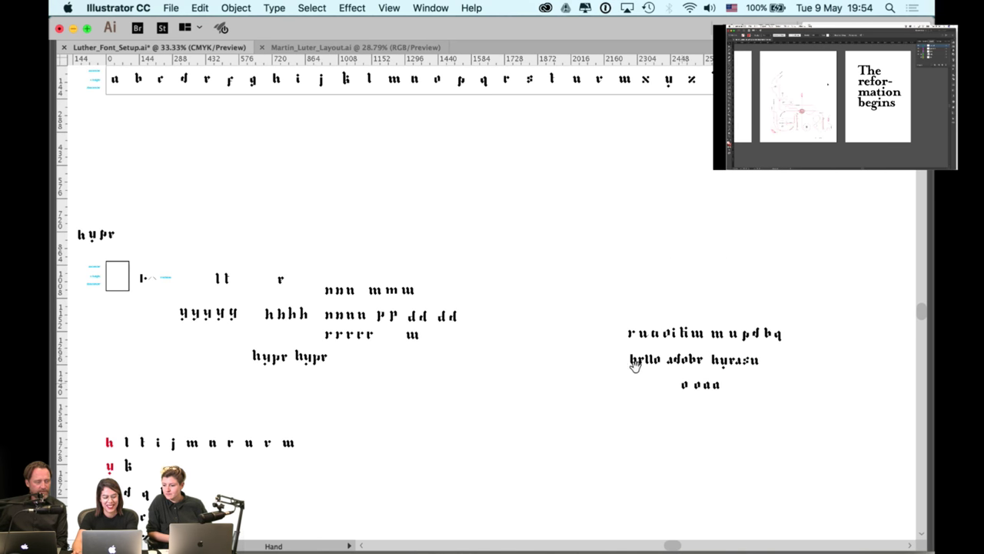
pyautogui.moveTo(616, 362); pyautogui.dragTo(655, 368)
pyautogui.moveTo(534, 292); pyautogui.dragTo(539, 244)
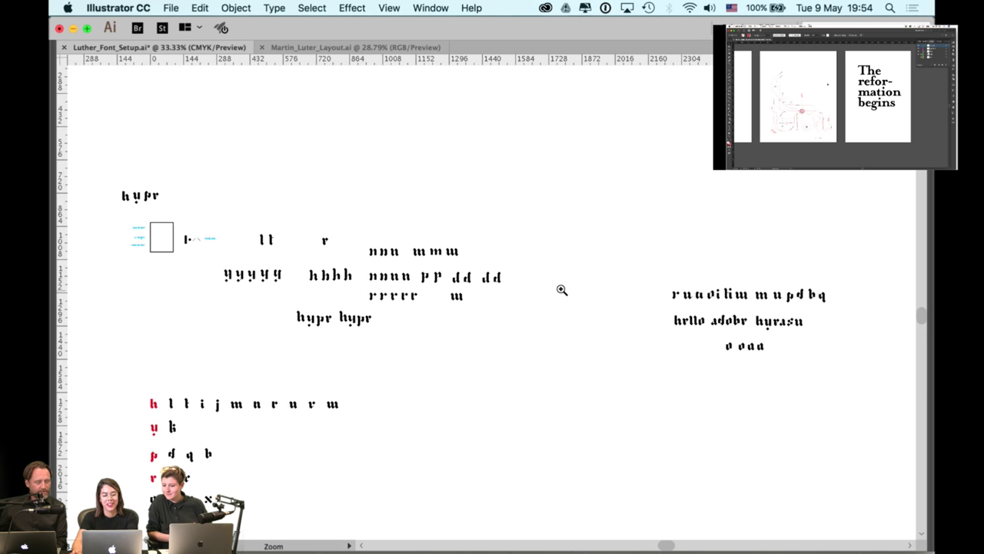
pyautogui.moveTo(206, 224); pyautogui.dragTo(834, 368)
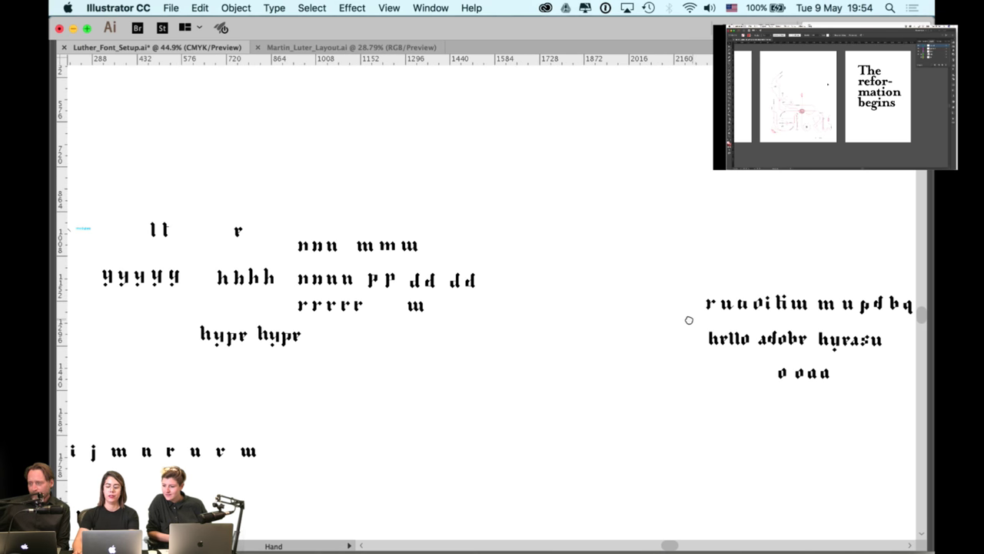
pyautogui.moveTo(689, 320); pyautogui.dragTo(678, 317)
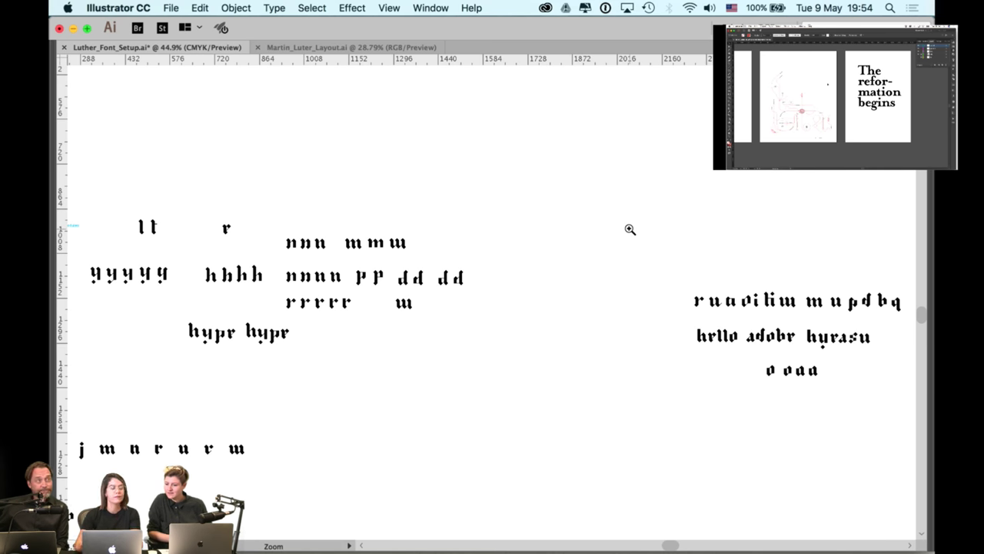